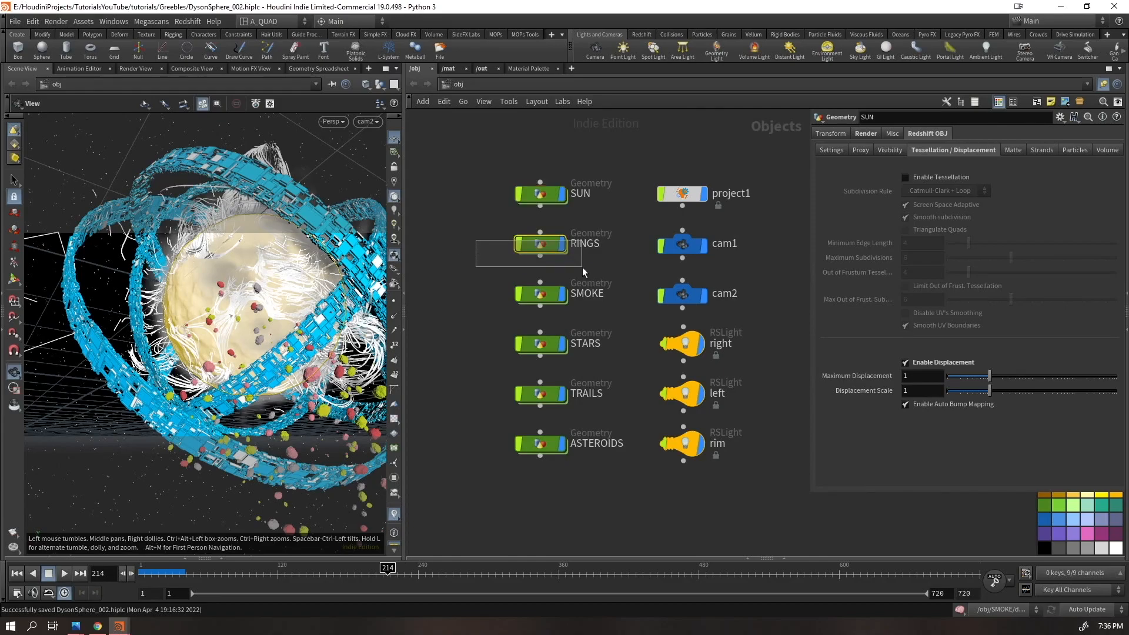
# Hide all six geometry objects, from SUN through ASTEROIDS, in the viewport
pyautogui.click(540, 293)
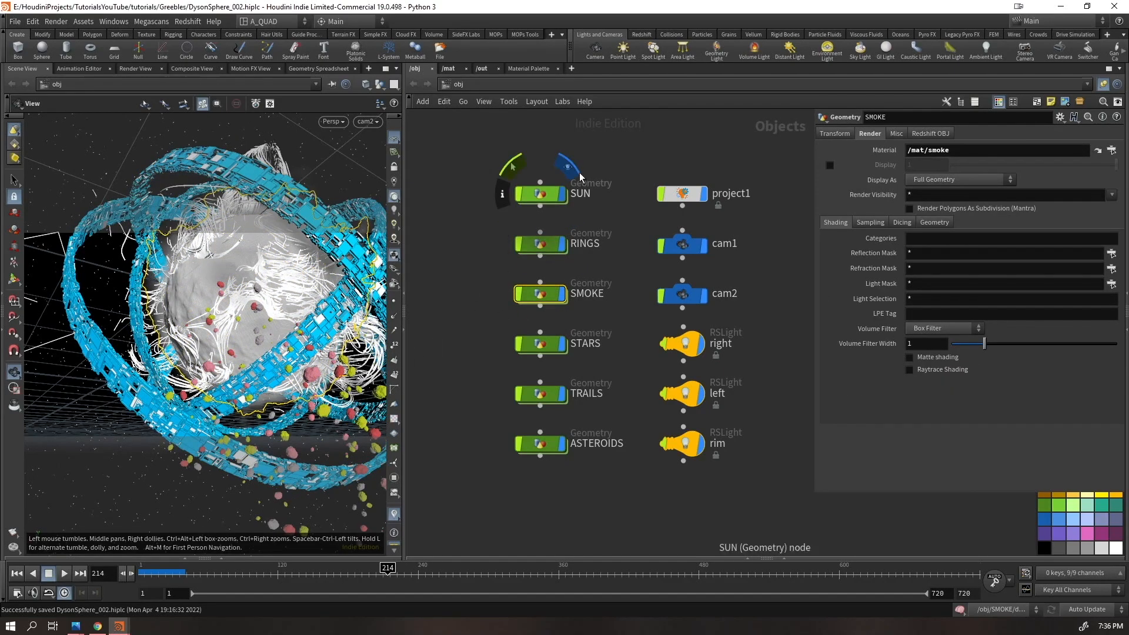
pyautogui.moveTo(583, 133); pyautogui.dragTo(546, 248)
pyautogui.moveTo(567, 494); pyautogui.dragTo(557, 294)
pyautogui.click(562, 342)
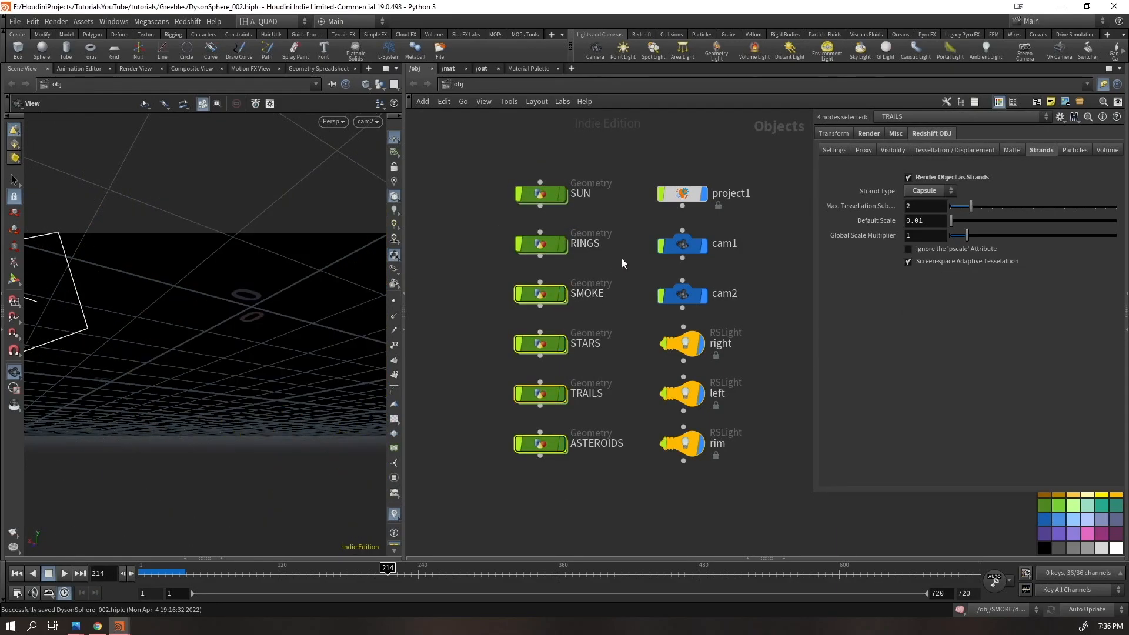
pyautogui.click(622, 259)
# Preview the SMOKE and STARS objects one at a time in the viewport, hiding each again
pyautogui.click(563, 294)
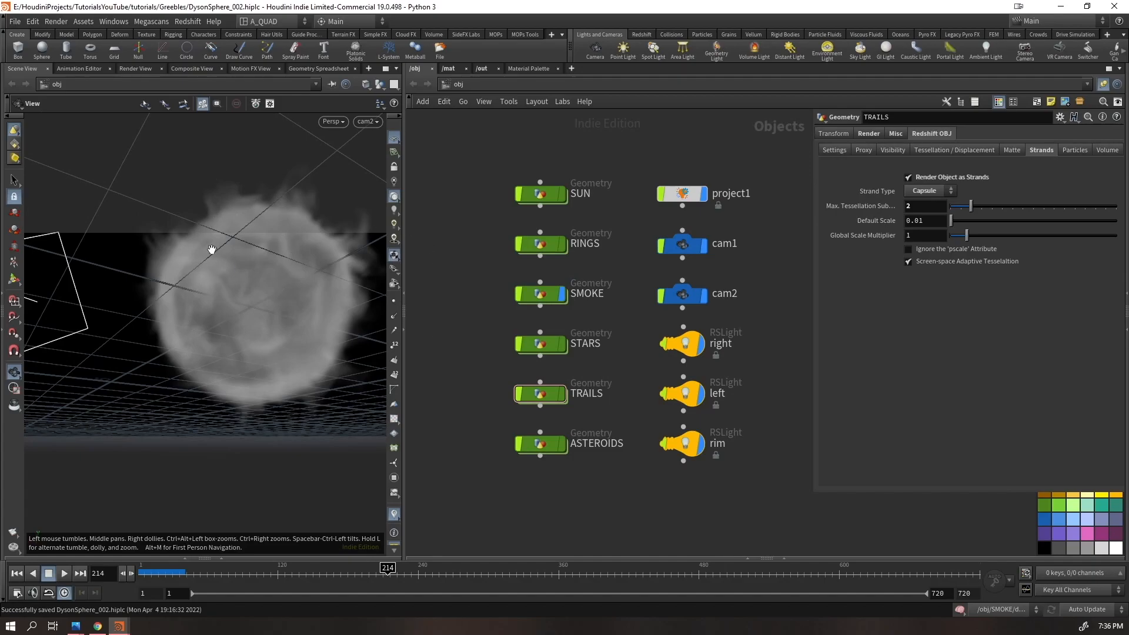
pyautogui.click(562, 297)
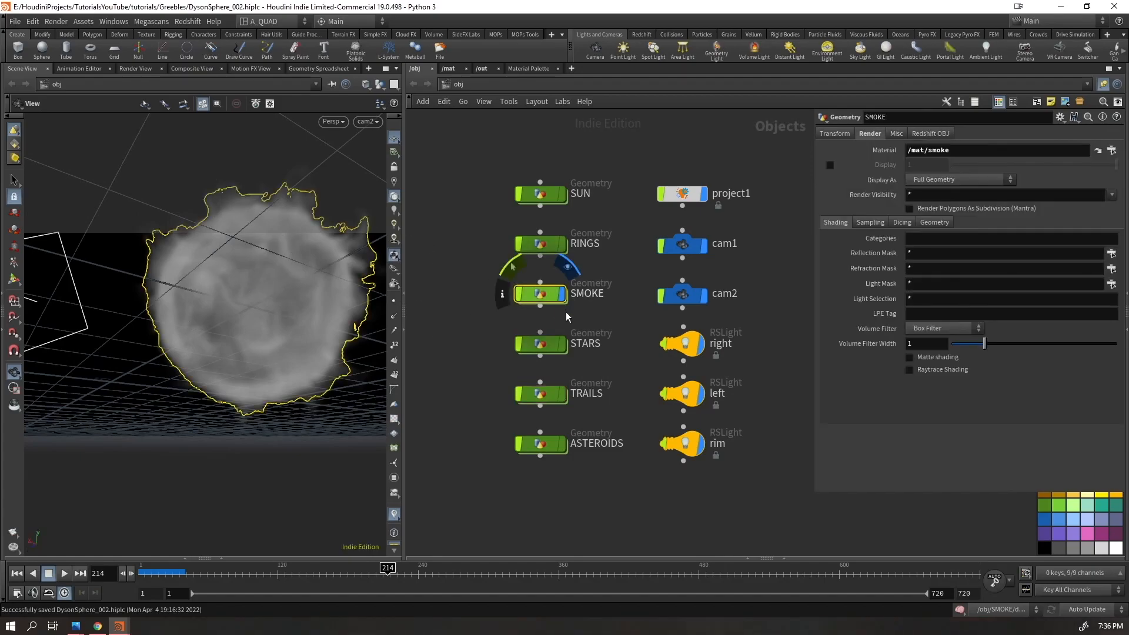
pyautogui.click(563, 294)
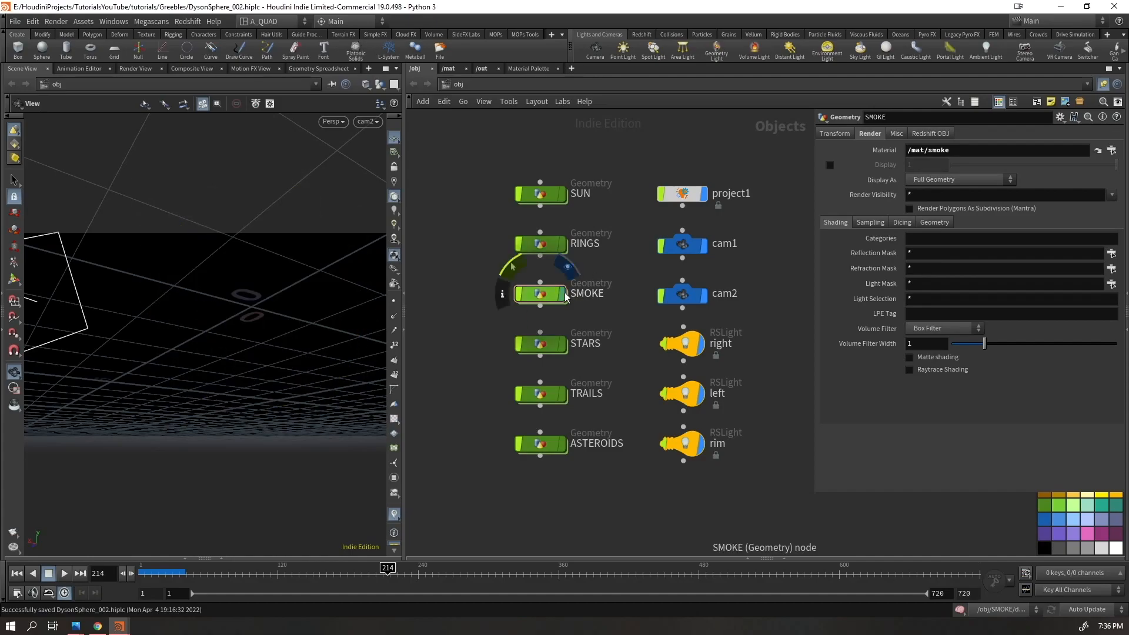
pyautogui.click(563, 345)
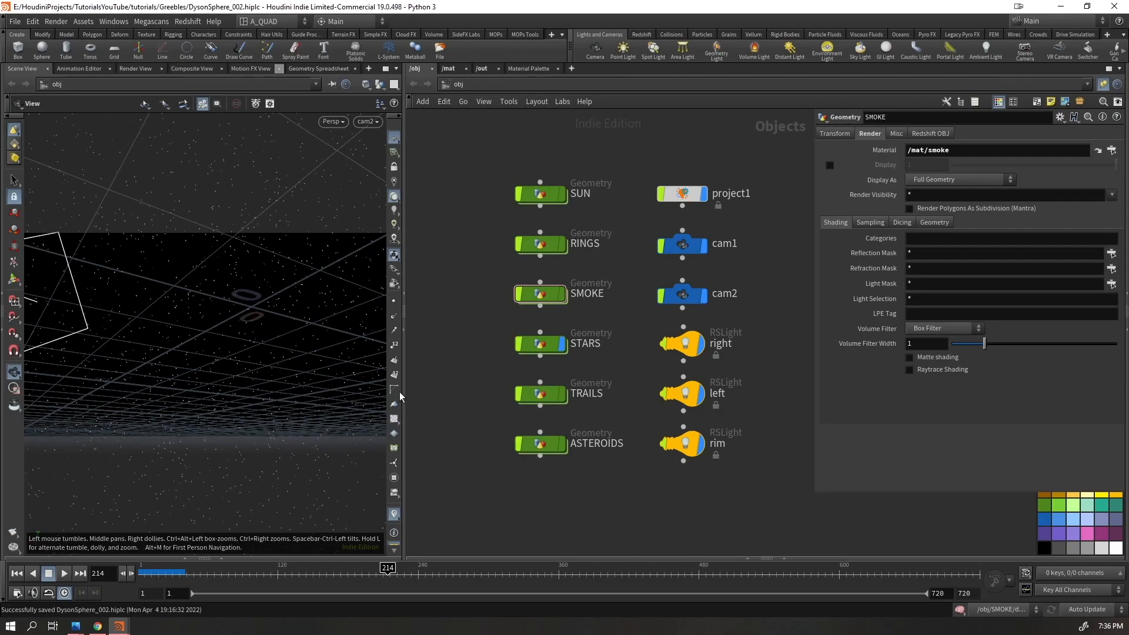
pyautogui.click(563, 344)
# Preview the TRAILS and ASTEROIDS objects one at a time in the viewport, hiding each again
pyautogui.click(562, 394)
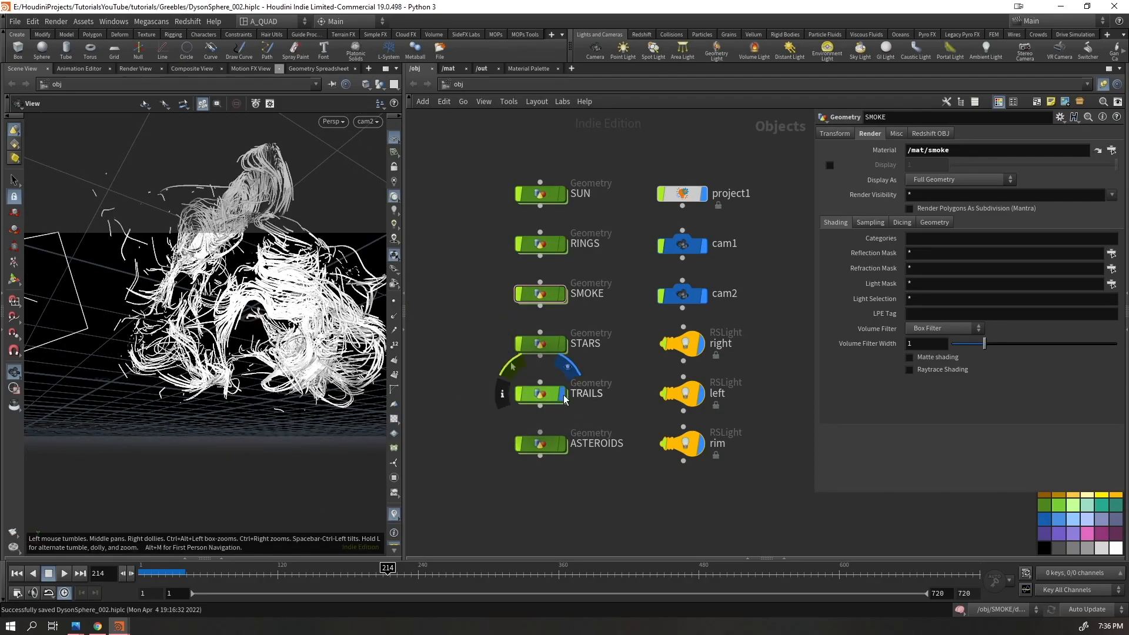
pyautogui.click(563, 393)
pyautogui.click(562, 445)
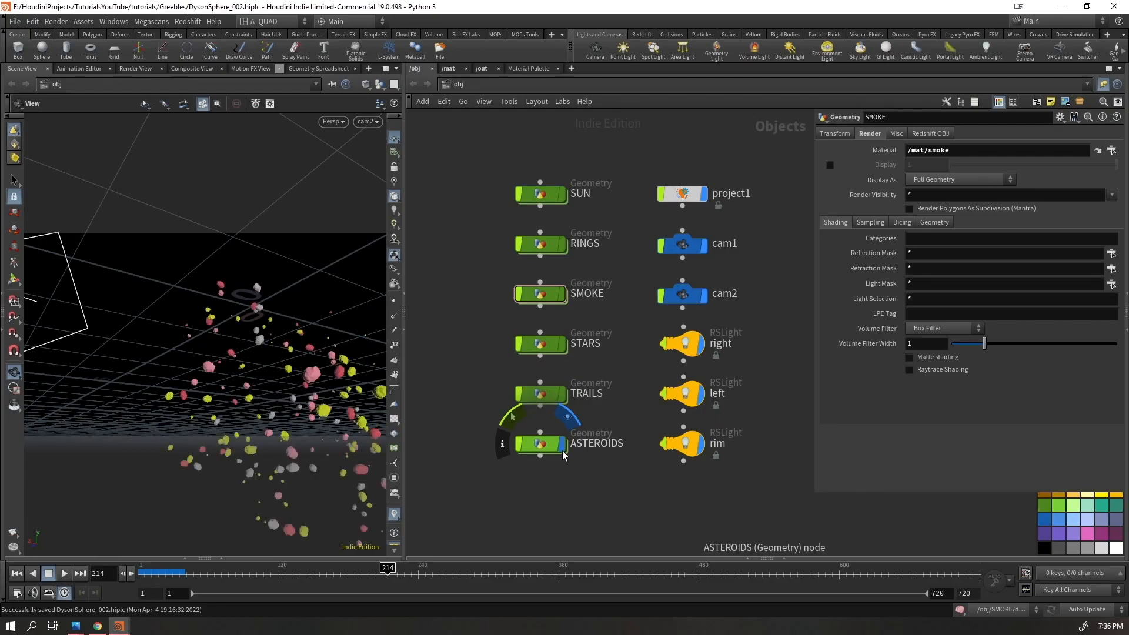
pyautogui.click(563, 446)
# Display the SUN and RINGS objects, and make all six geometry objects visible together
pyautogui.click(563, 194)
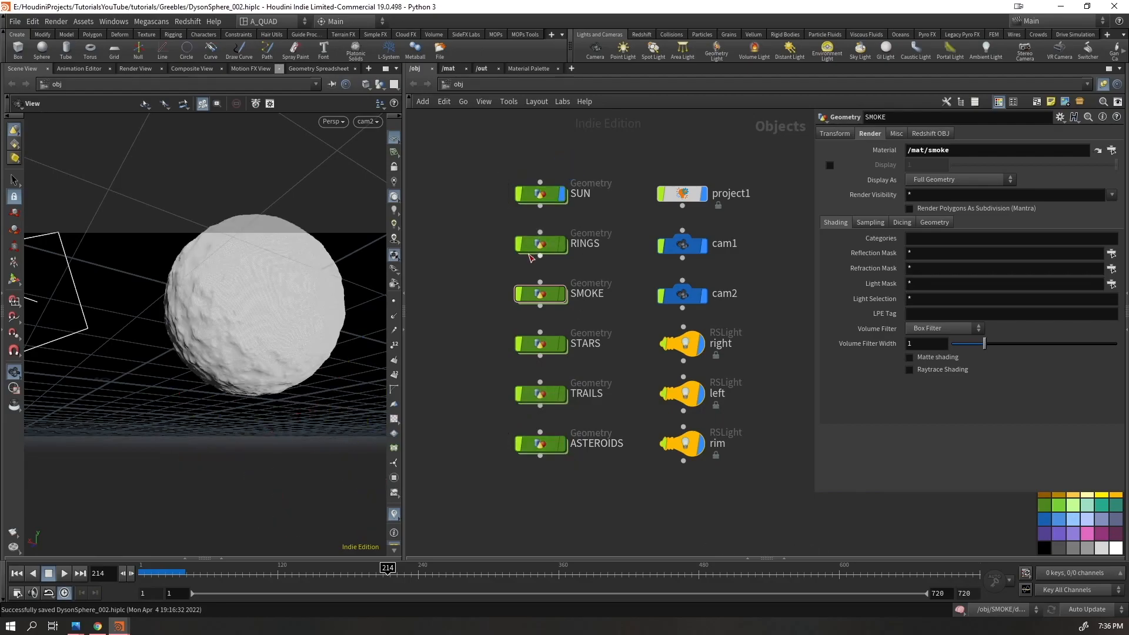
pyautogui.click(562, 243)
pyautogui.moveTo(598, 130); pyautogui.dragTo(521, 464)
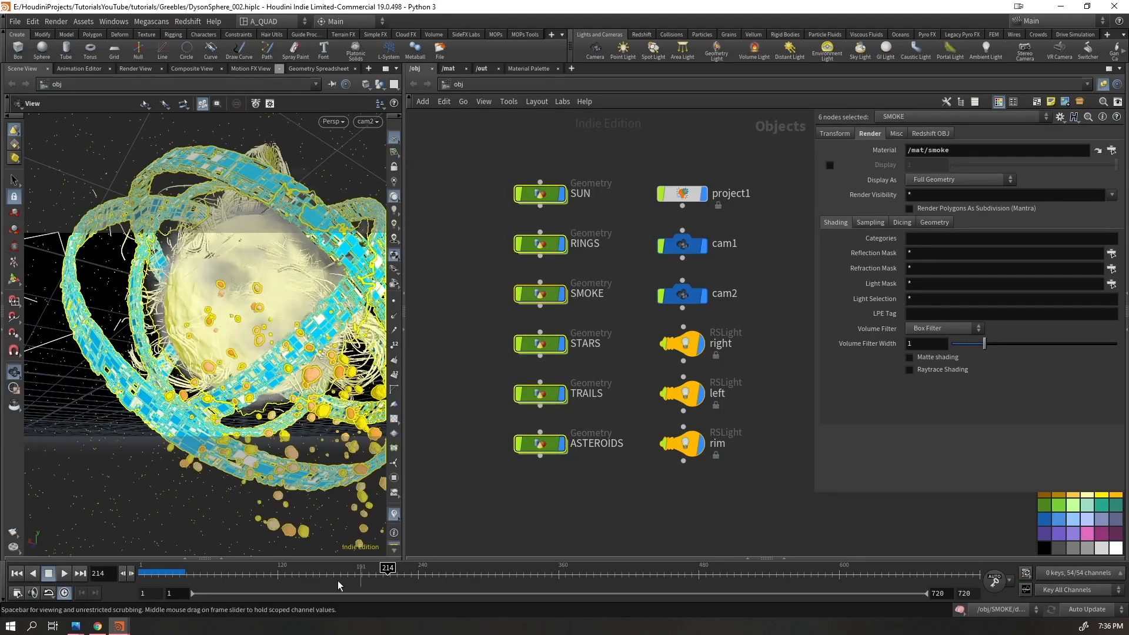
# Switch to Photos, examine the finished render DysonSphere_002_003_4K.jpg, and return to Houdini
pyautogui.moveTo(75, 626)
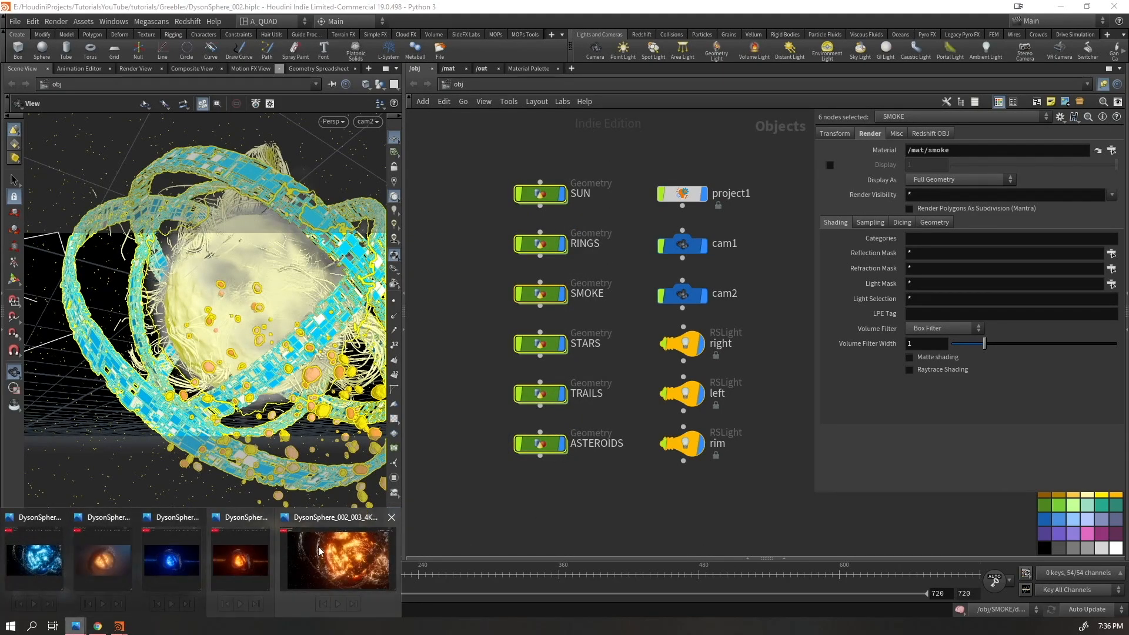
pyautogui.click(315, 551)
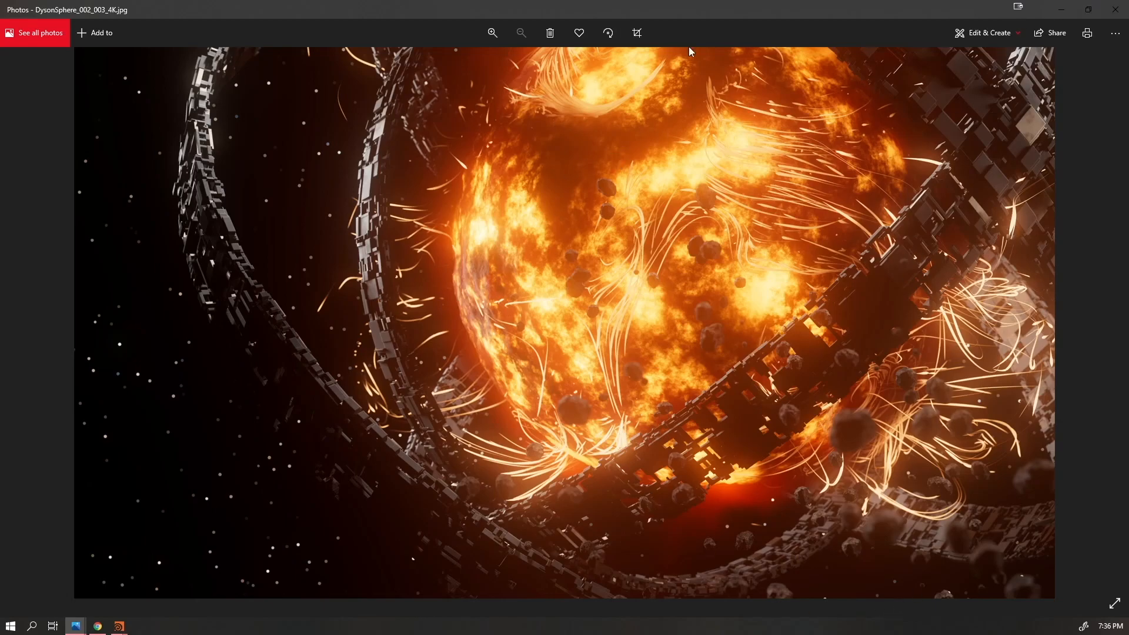
pyautogui.click(1061, 10)
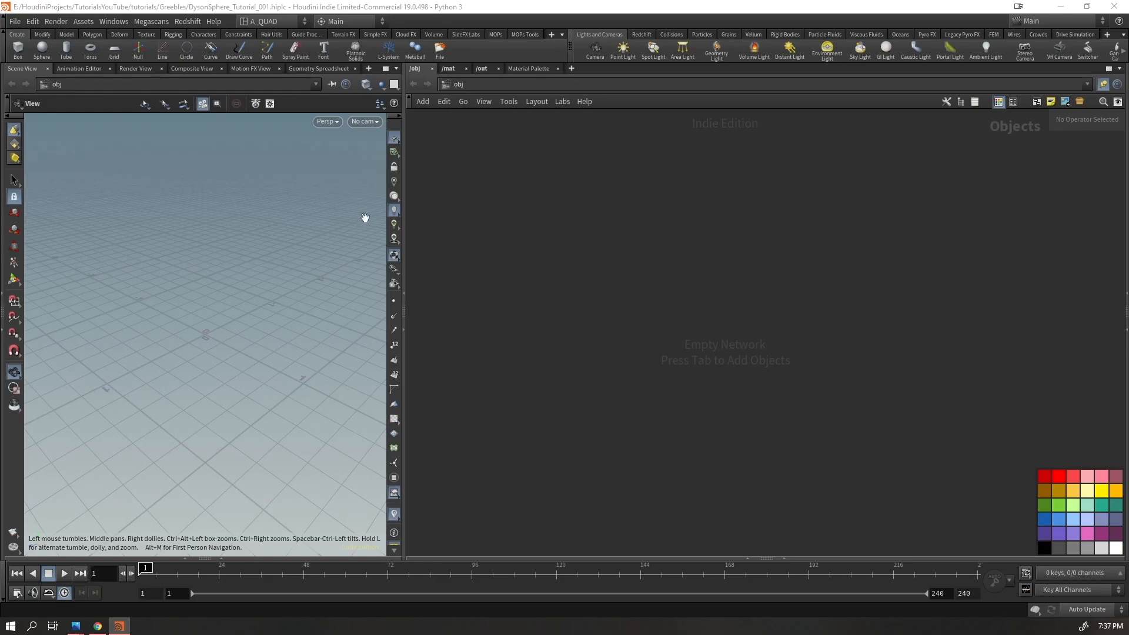
# Add a Geometry object named SUN to the empty scene and enter its network
pyautogui.press('Tab')
pyautogui.write('geo')
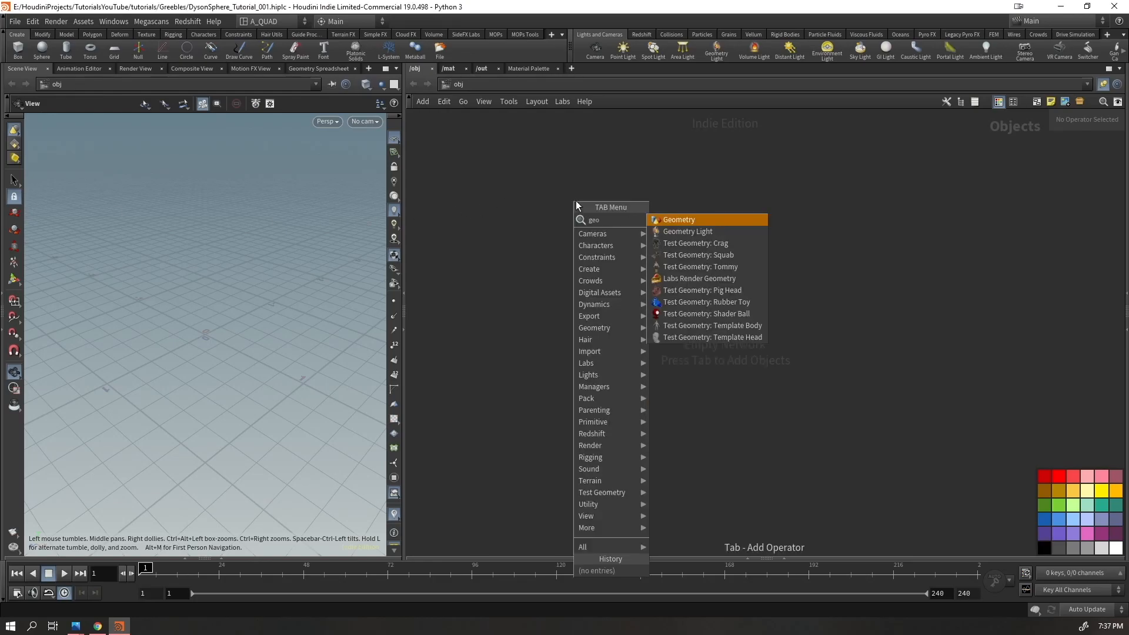
pyautogui.press('Return')
pyautogui.click(576, 203)
pyautogui.doubleClick(606, 200)
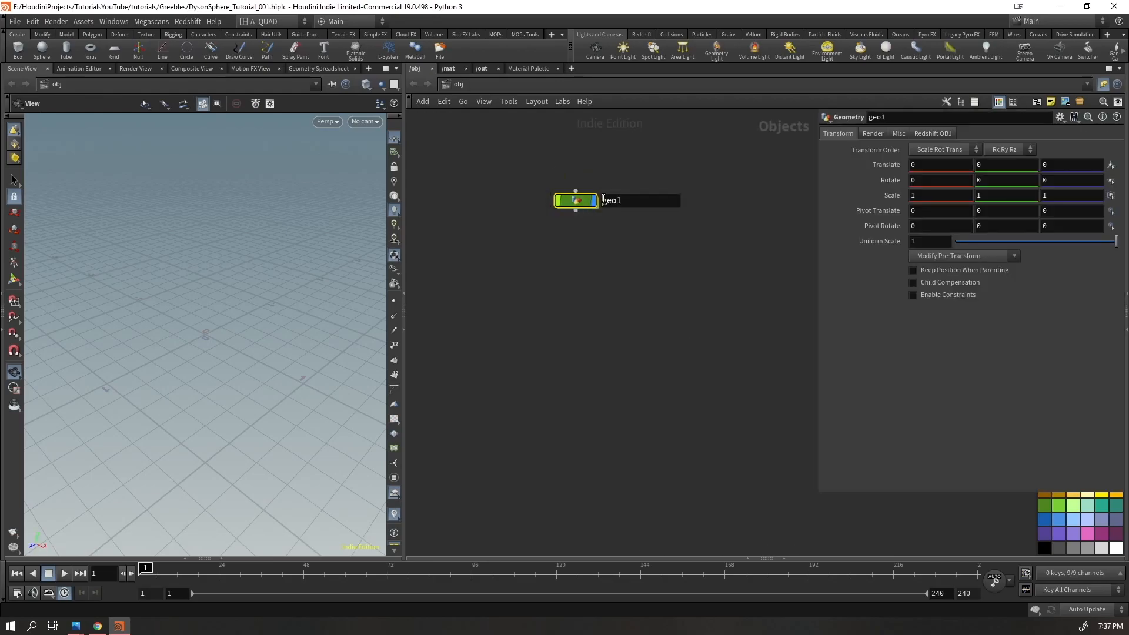
pyautogui.press('Return')
pyautogui.press('Return')
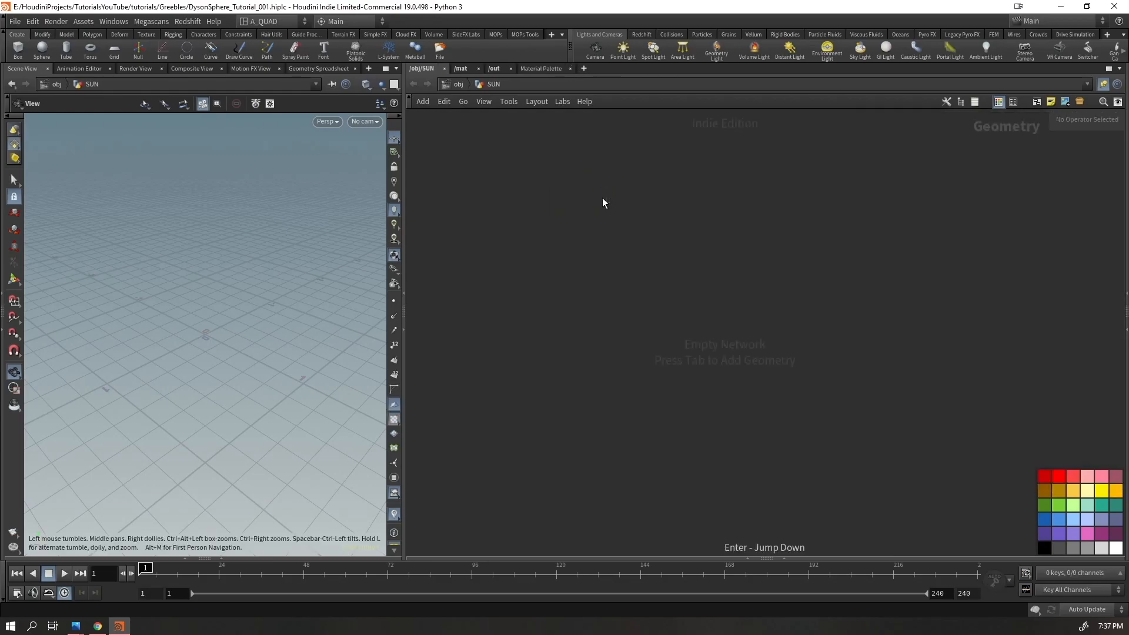
# Add a polygon sphere inside the SUN network
pyautogui.press('Tab')
pyautogui.write('sphere')
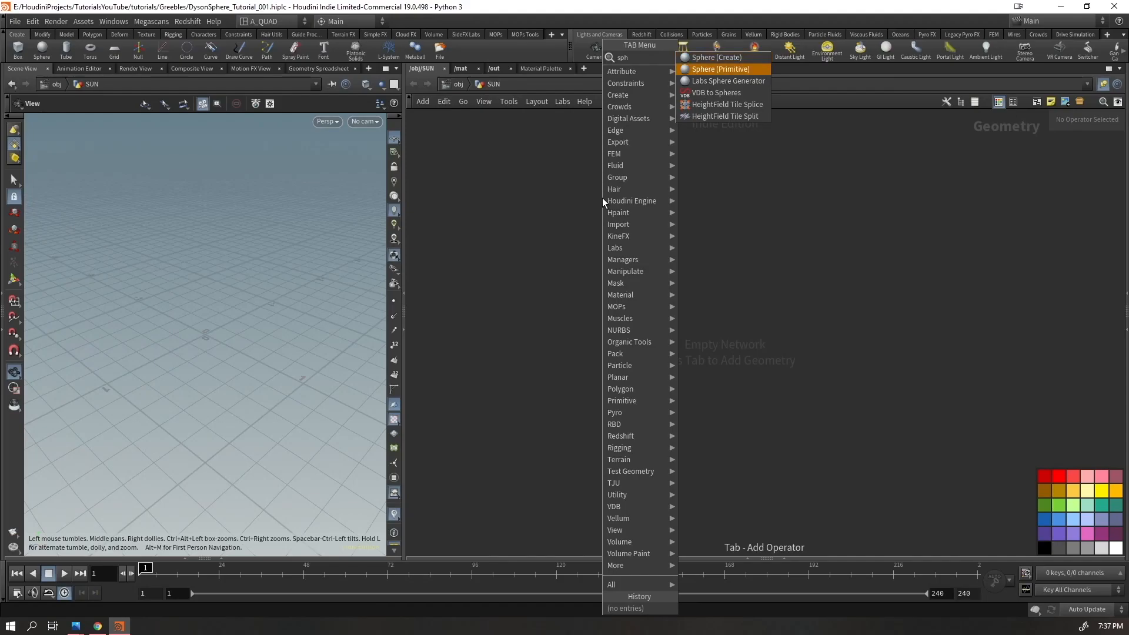
pyautogui.press('Return')
pyautogui.click(602, 198)
# Try frequency values of 10 and 15 on the sphere
pyautogui.moveTo(1030, 239); pyautogui.dragTo(886, 270)
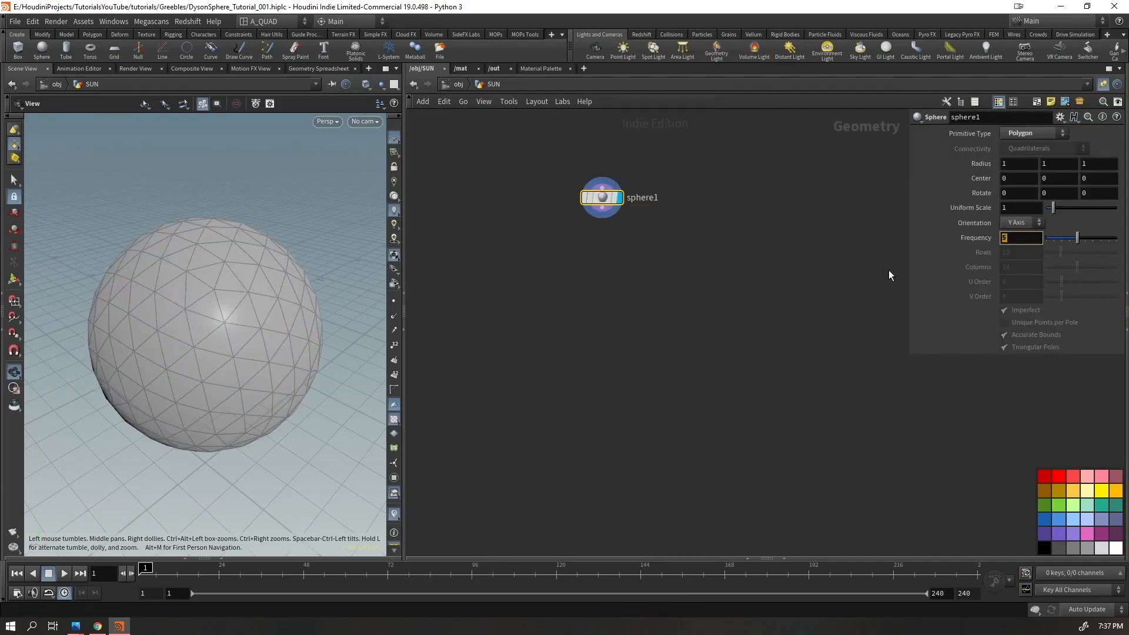
pyautogui.write('10')
pyautogui.press('Return')
pyautogui.moveTo(1026, 238); pyautogui.dragTo(908, 262)
pyautogui.write('15')
pyautogui.press('Return')
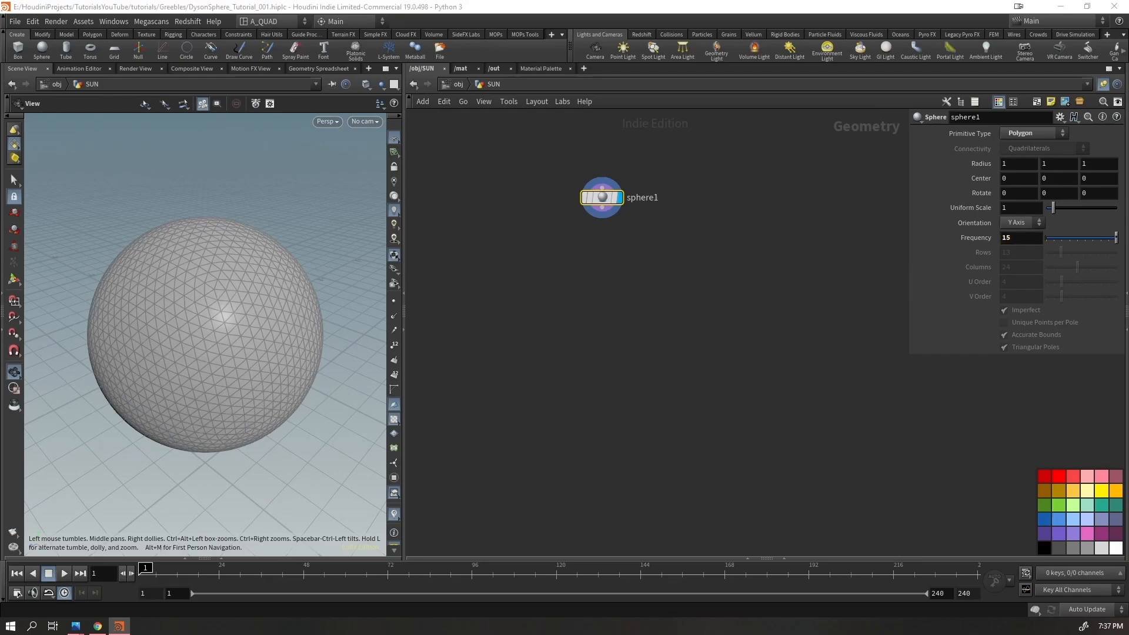
# Set the sphere's frequency to 50
pyautogui.moveTo(1027, 238); pyautogui.dragTo(906, 263)
pyautogui.write('50')
pyautogui.press('Return')
pyautogui.moveTo(599, 280); pyautogui.dragTo(694, 295, button='middle')
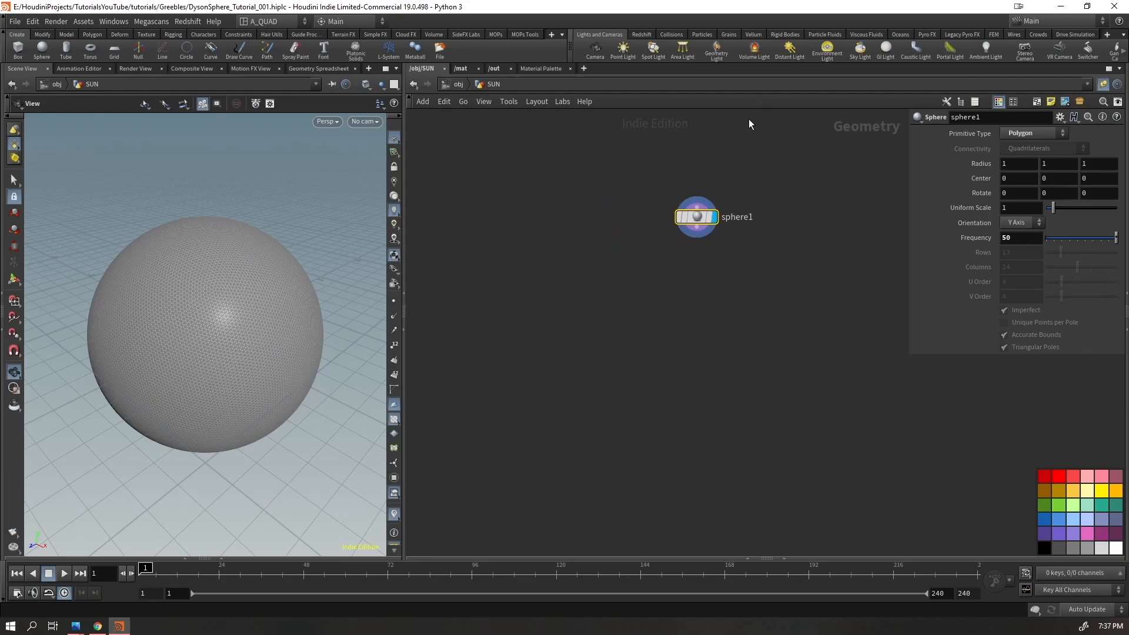
# Return to the object level and add a second Geometry object named RINGS below SUN
pyautogui.click(449, 89)
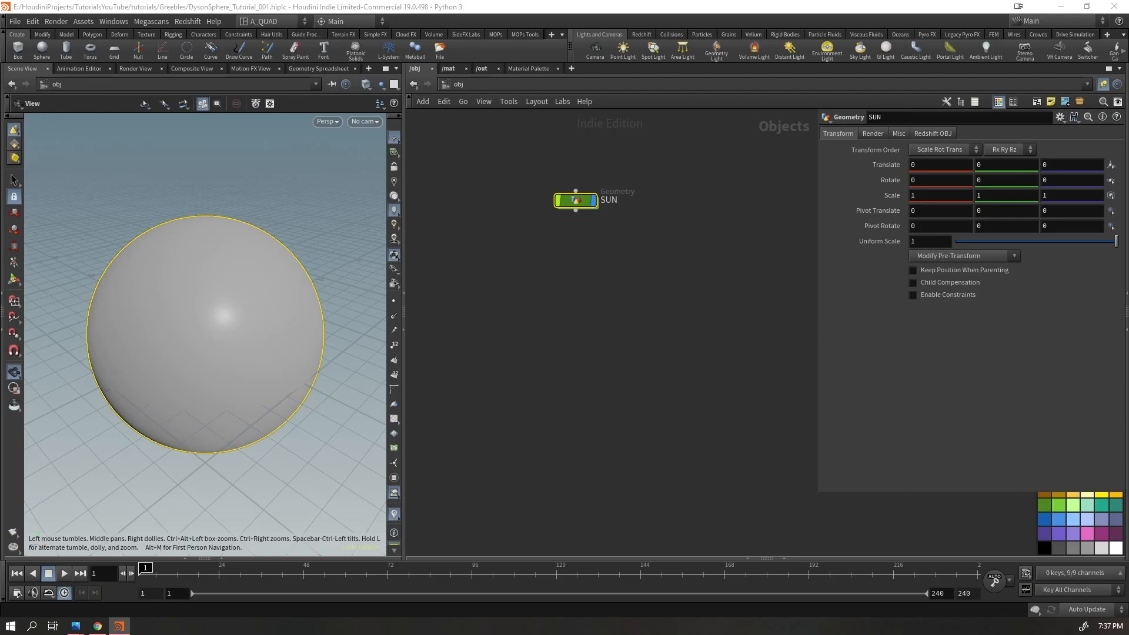
pyautogui.press('Tab')
pyautogui.write('geo')
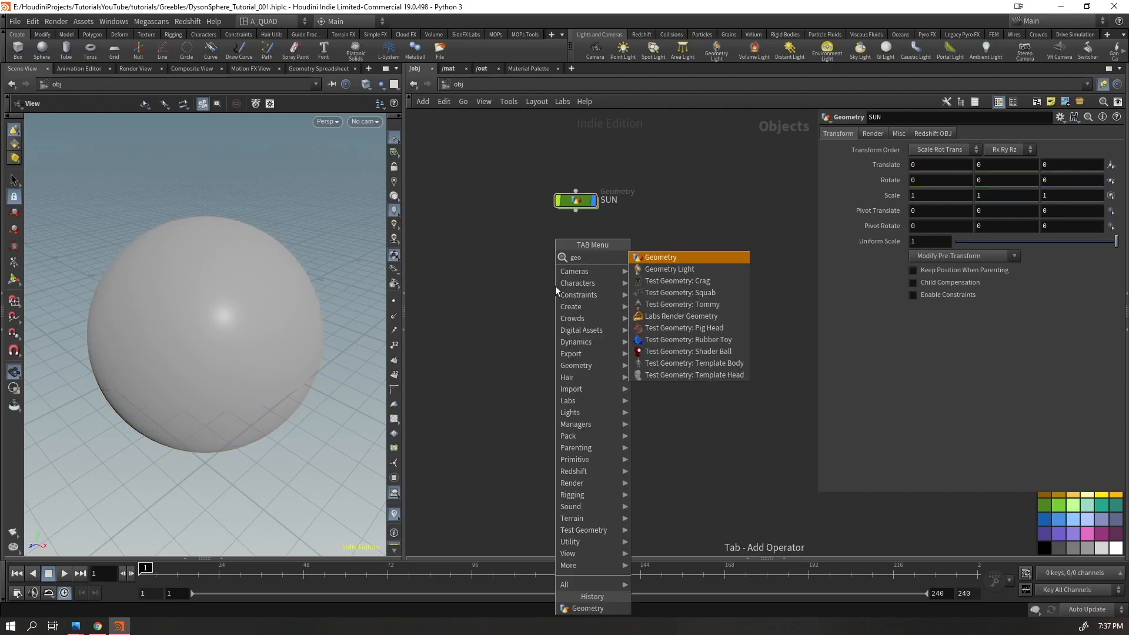
pyautogui.press('Return')
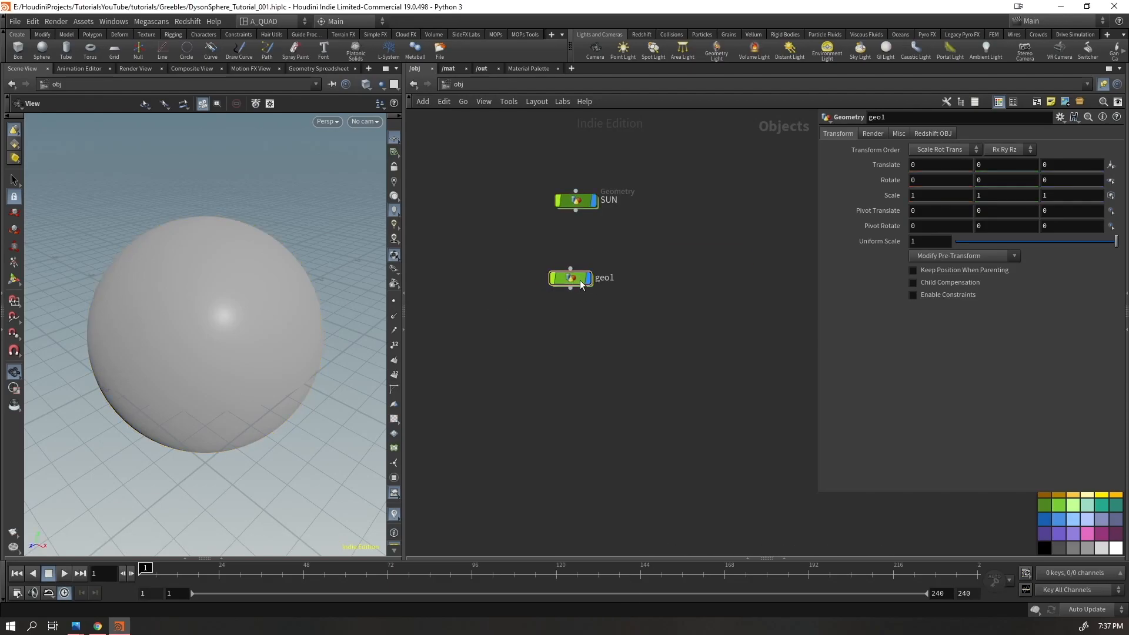
pyautogui.click(596, 259)
pyautogui.doubleClick(607, 250)
pyautogui.write('EINGS')
pyautogui.press('Return')
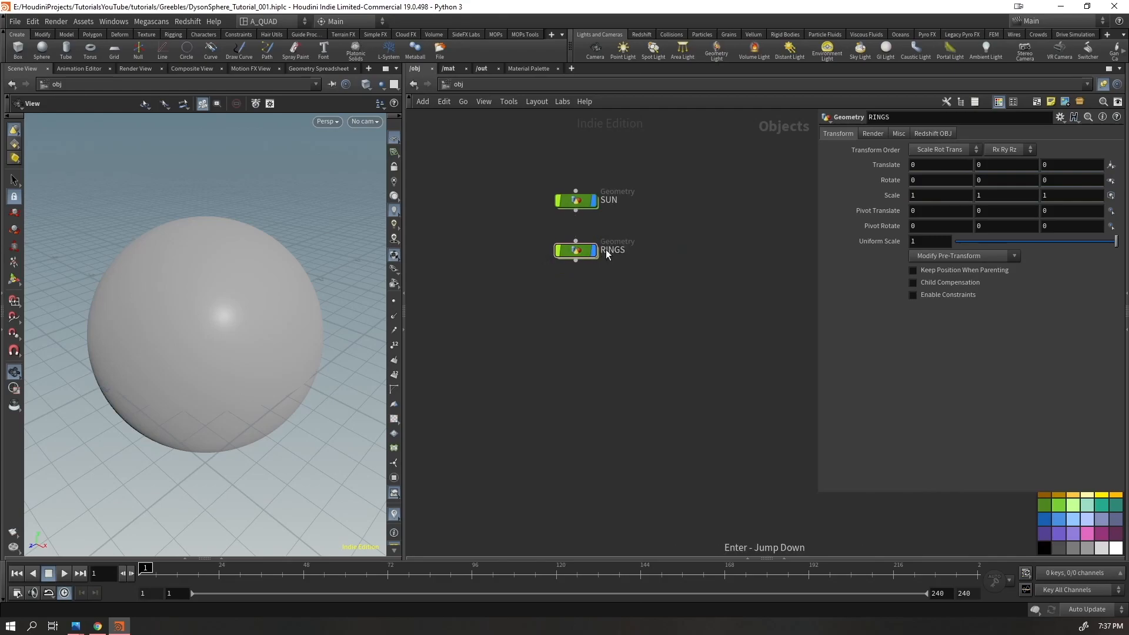
# Enter the RINGS network and add a polygon tube with its end caps turned off
pyautogui.doubleClick(574, 252)
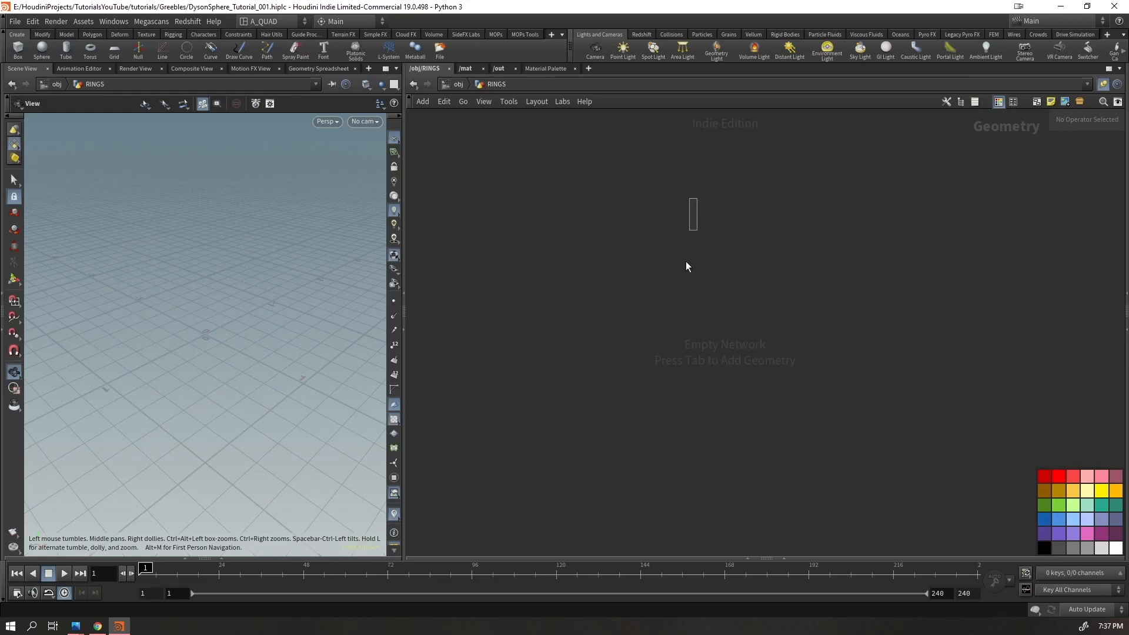
pyautogui.press('Tab')
pyautogui.write('cir')
pyautogui.press('Return')
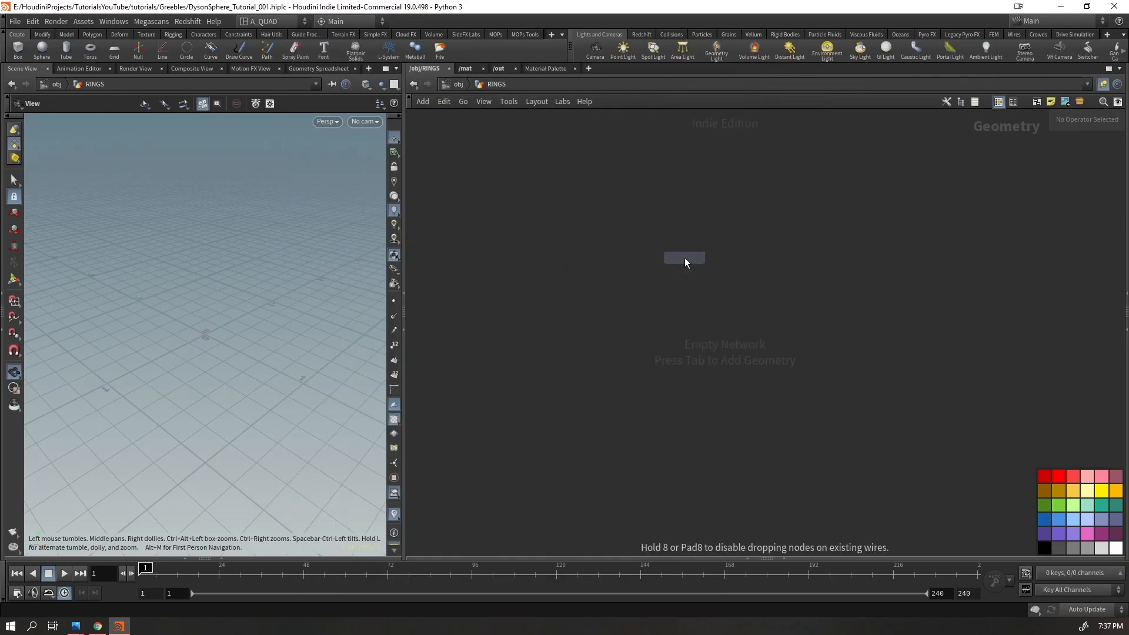
pyautogui.click(685, 257)
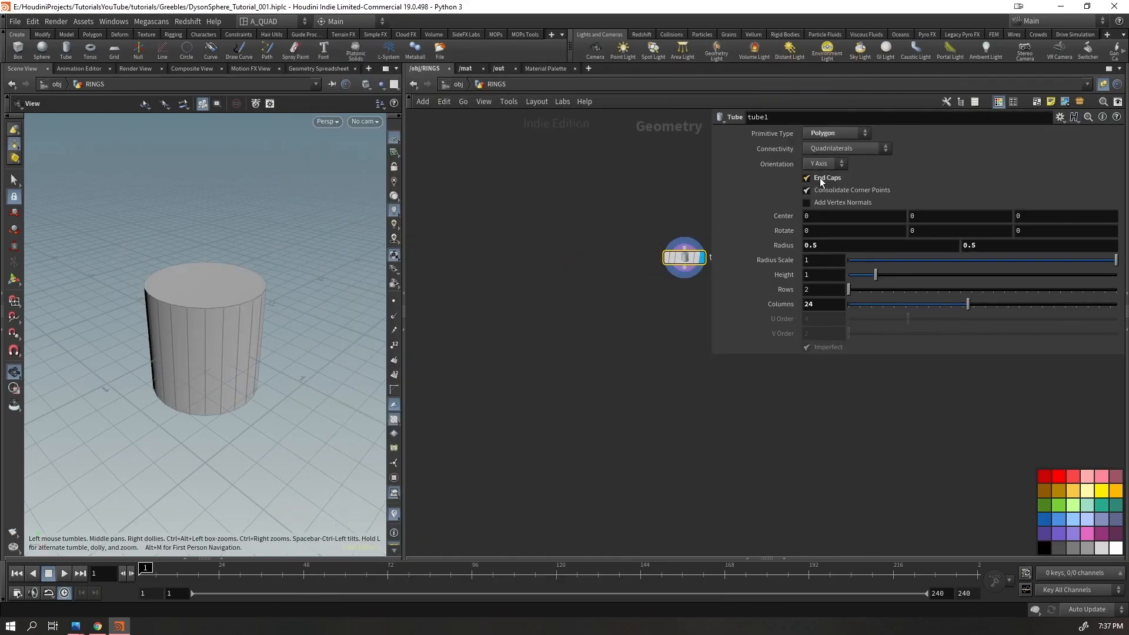
pyautogui.click(821, 182)
# Ghost the other objects in the viewport to compare the tube with the sun sphere
pyautogui.moveTo(561, 270); pyautogui.dragTo(433, 270, button='middle')
pyautogui.scroll(-5, 274, 264)
pyautogui.moveTo(271, 265); pyautogui.dragTo(302, 282)
pyautogui.click(379, 84)
pyautogui.click(418, 112)
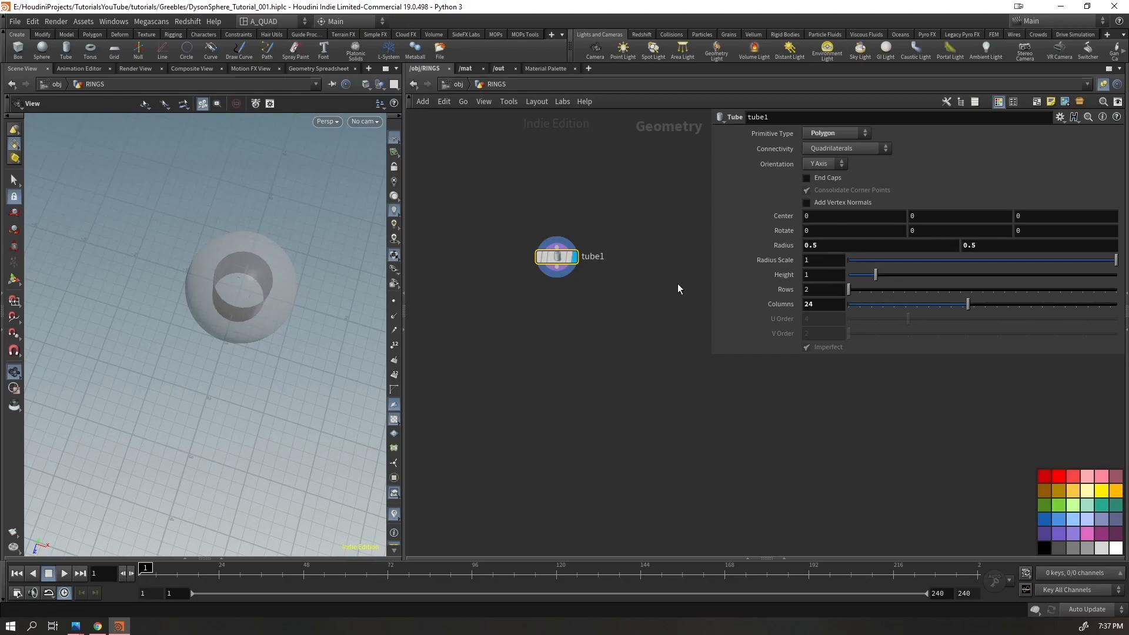
pyautogui.scroll(5, 341, 220)
pyautogui.moveTo(340, 219); pyautogui.dragTo(297, 252)
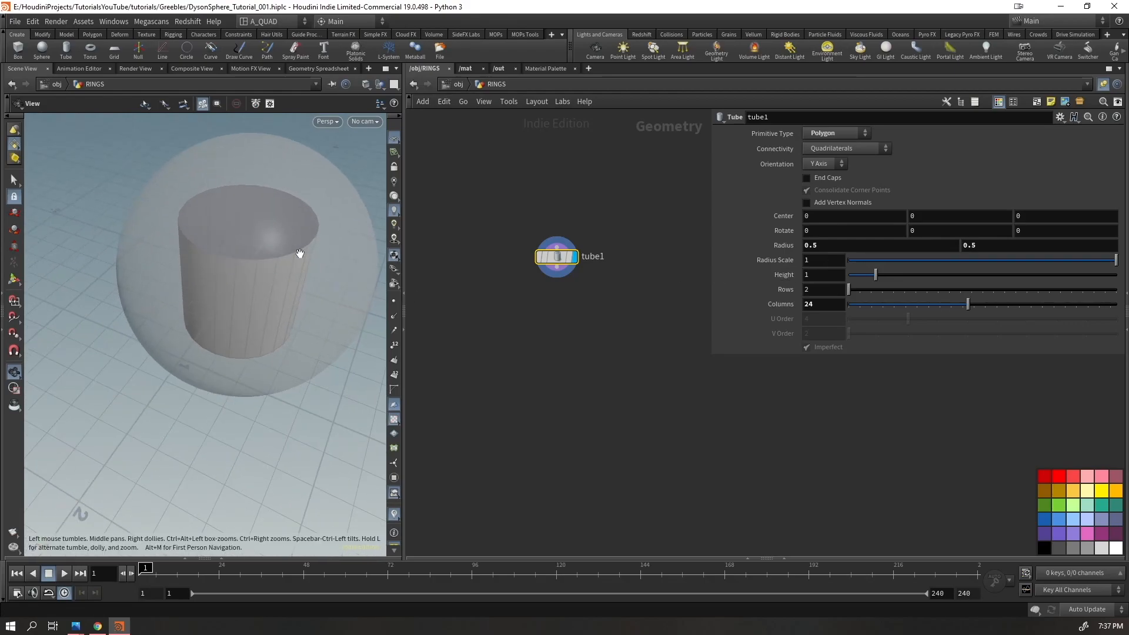
# Set both of the tube's radius values to 1
pyautogui.doubleClick(845, 244)
pyautogui.write('1')
pyautogui.press('Tab')
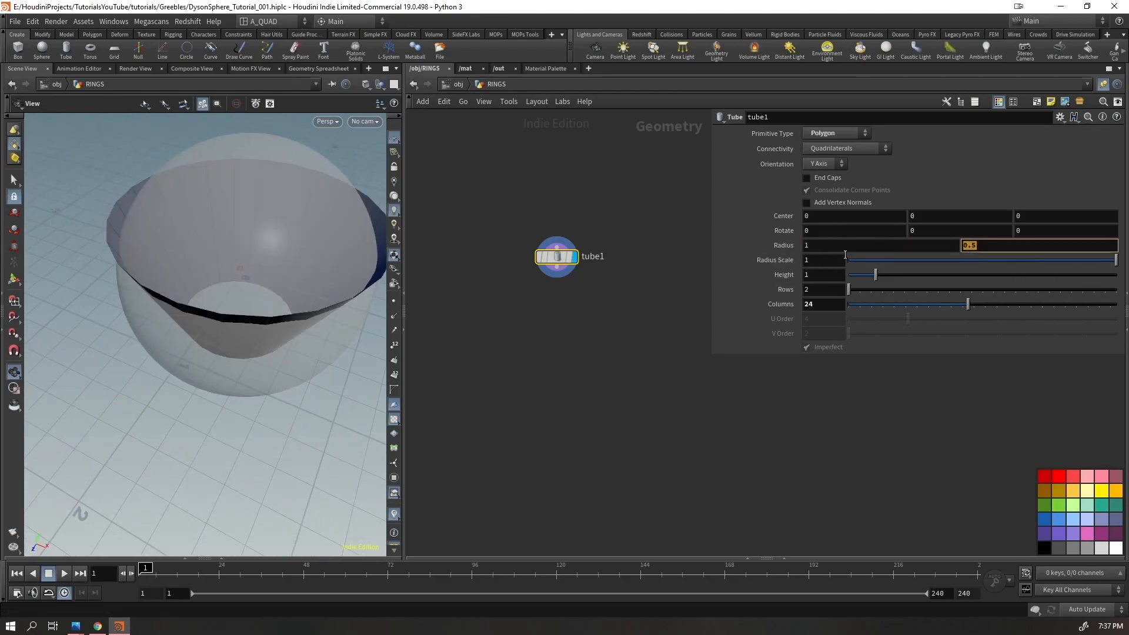
pyautogui.write('1')
pyautogui.press('Return')
pyautogui.moveTo(302, 285); pyautogui.dragTo(288, 267)
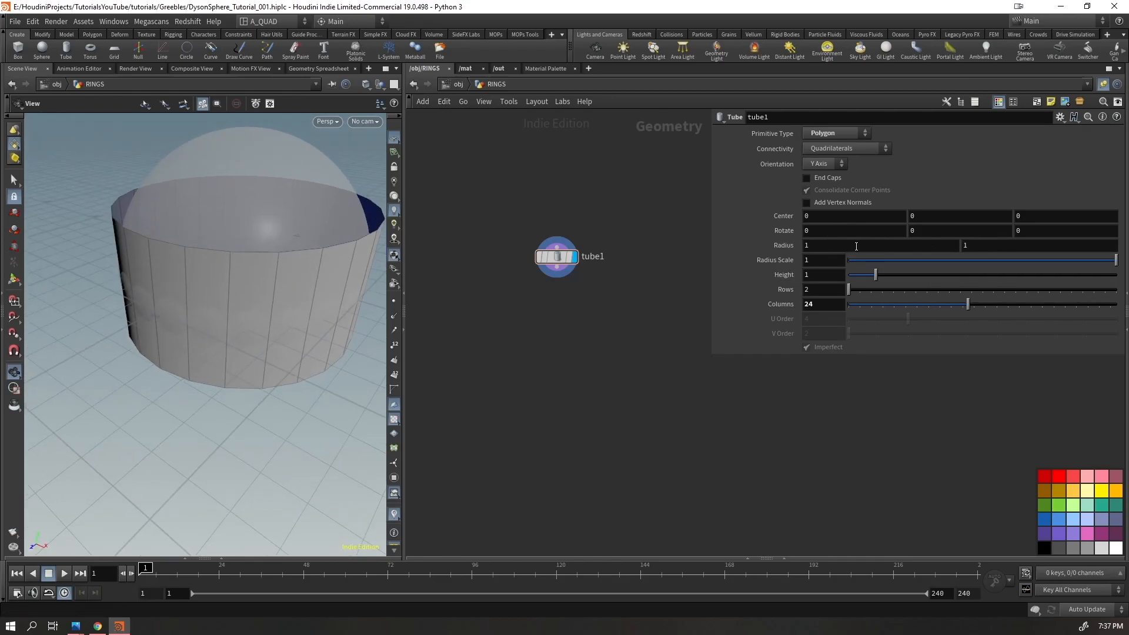
pyautogui.moveTo(224, 229); pyautogui.dragTo(209, 257)
pyautogui.moveTo(209, 298); pyautogui.dragTo(206, 309)
# Try a radius scale of 1.4 on the tube
pyautogui.click(835, 260)
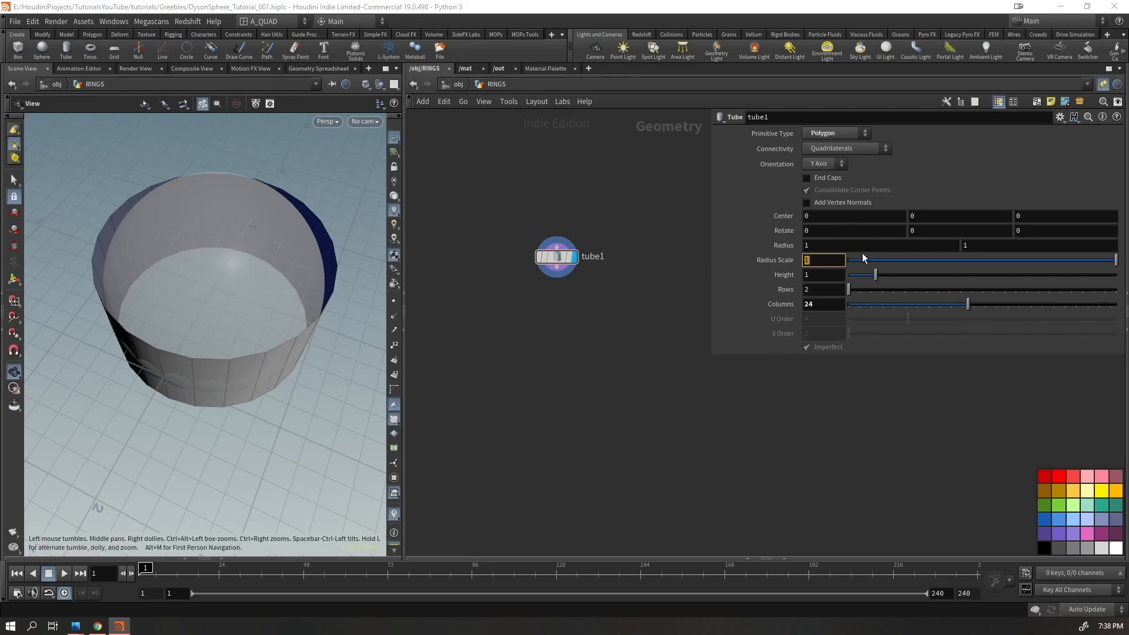
pyautogui.write('1.')
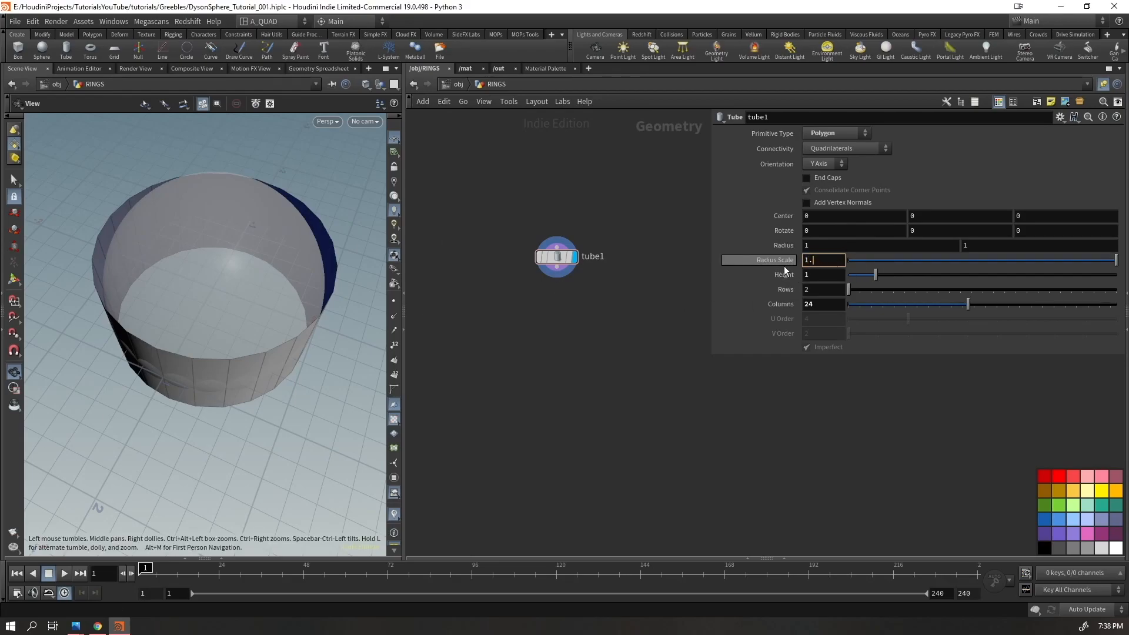
pyautogui.write('4')
pyautogui.press('Return')
pyautogui.scroll(-5, 188, 270)
pyautogui.moveTo(190, 272); pyautogui.dragTo(217, 279)
# Set the tube's radius scale to 1.5
pyautogui.click(820, 260)
pyautogui.scroll(1, 821, 260)
pyautogui.moveTo(292, 287); pyautogui.dragTo(297, 237)
# Set the tube's height to 0.2 to form a thin ring around the sun
pyautogui.click(824, 275)
pyautogui.scroll(-3, 824, 275)
pyautogui.scroll(-4, 823, 275)
pyautogui.scroll(-1, 829, 276)
pyautogui.moveTo(247, 277)
pyautogui.mouseDown()
pyautogui.moveTo(270, 253)
pyautogui.moveTo(290, 294)
pyautogui.moveTo(260, 295)
pyautogui.mouseUp()
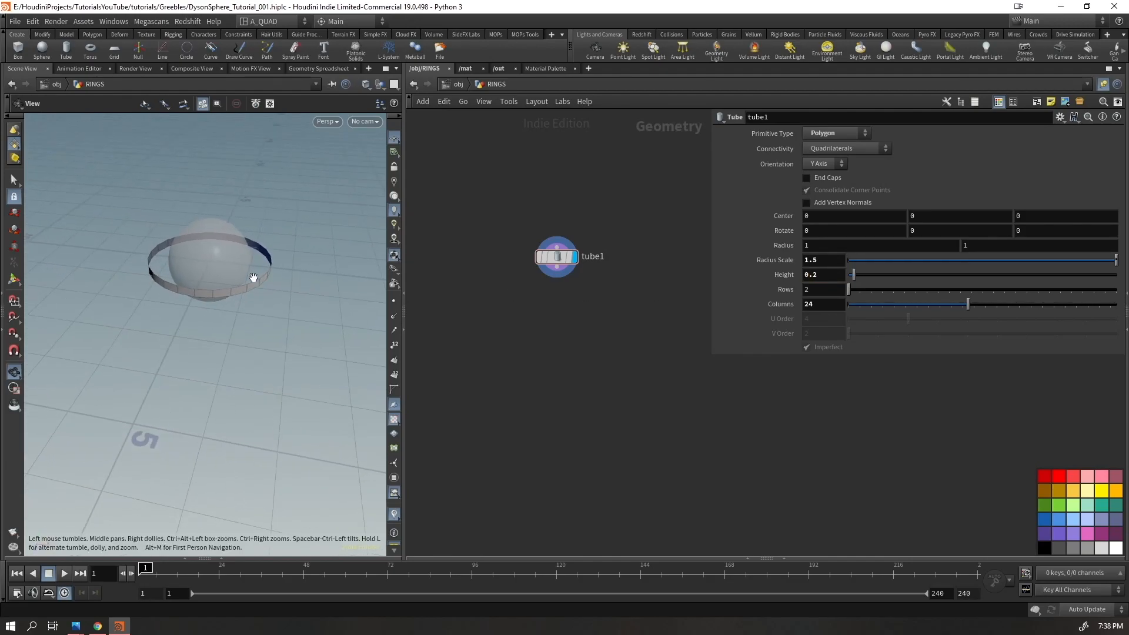
# Set the tube's columns to 64 for a smoother ring
pyautogui.moveTo(255, 282); pyautogui.dragTo(329, 212, button='right')
pyautogui.write('64')
pyautogui.press('Return')
pyautogui.moveTo(221, 327); pyautogui.dragTo(220, 262)
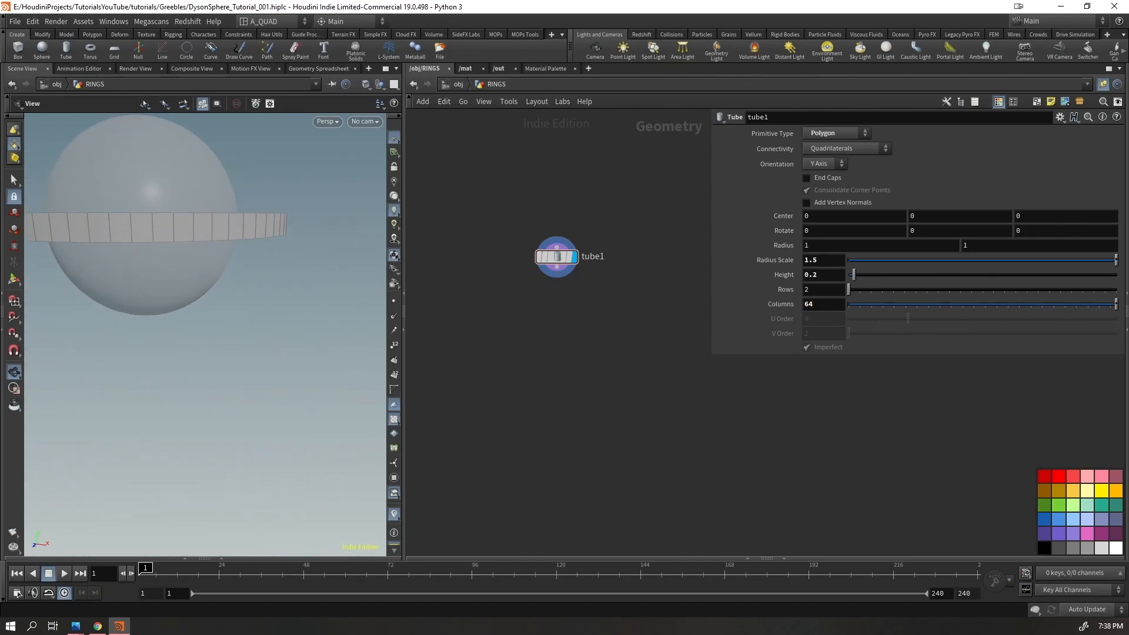
# Add a PolyExtrude node after the tube and set its distance to 0.1 to give the ring thickness
pyautogui.click(582, 255)
pyautogui.press('Tab')
pyautogui.write('polyext')
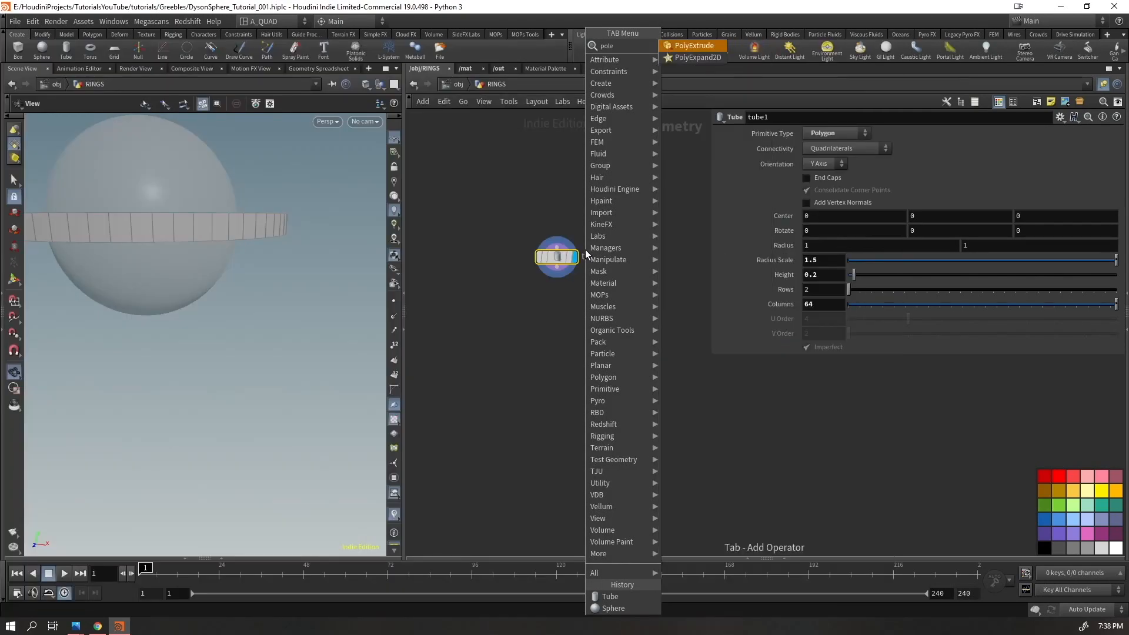
pyautogui.press('Return')
pyautogui.press('Return')
pyautogui.click(980, 197)
pyautogui.write('.1')
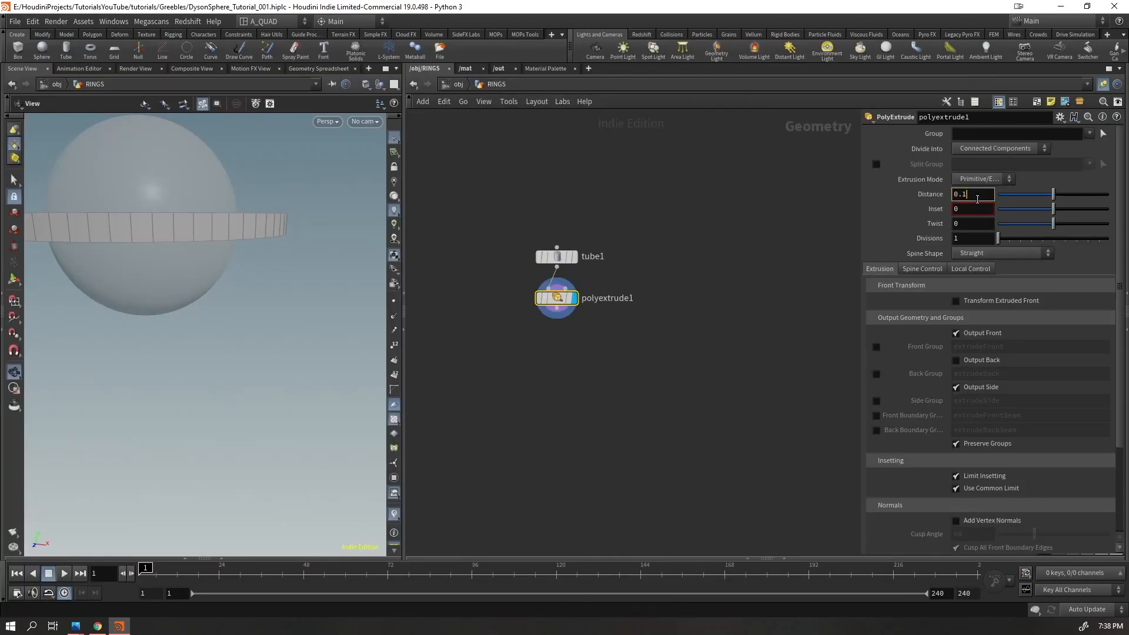
pyautogui.press('Return')
pyautogui.moveTo(184, 214); pyautogui.dragTo(323, 265)
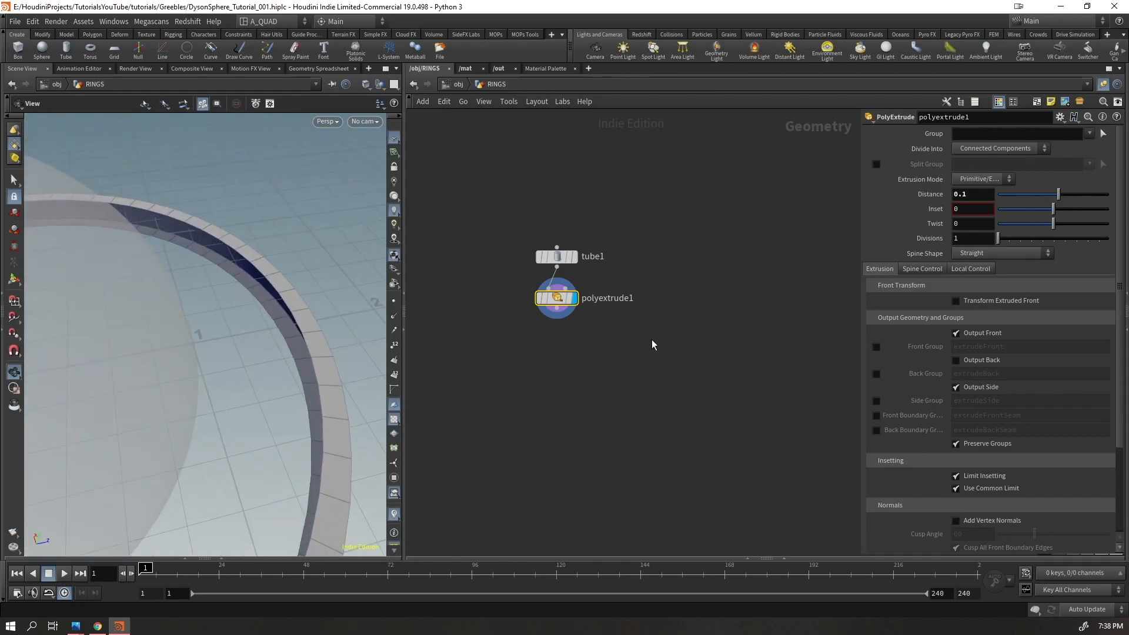
# Enable Output Back on the PolyExtrude to close the ring's inner side
pyautogui.click(981, 360)
pyautogui.moveTo(276, 306); pyautogui.dragTo(182, 252)
pyautogui.moveTo(183, 252); pyautogui.dragTo(313, 332, button='middle')
pyautogui.scroll(-3, 312, 332)
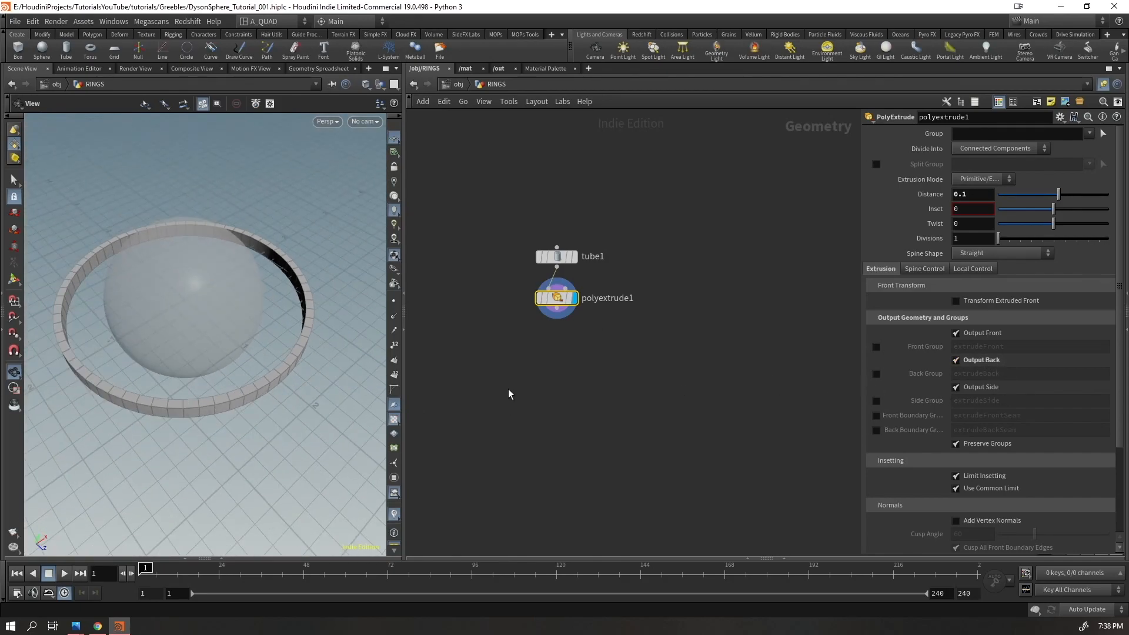
# Add a Labs Lot Subdivision node after the PolyExtrude to split the ring's surface into panels
pyautogui.click(462, 35)
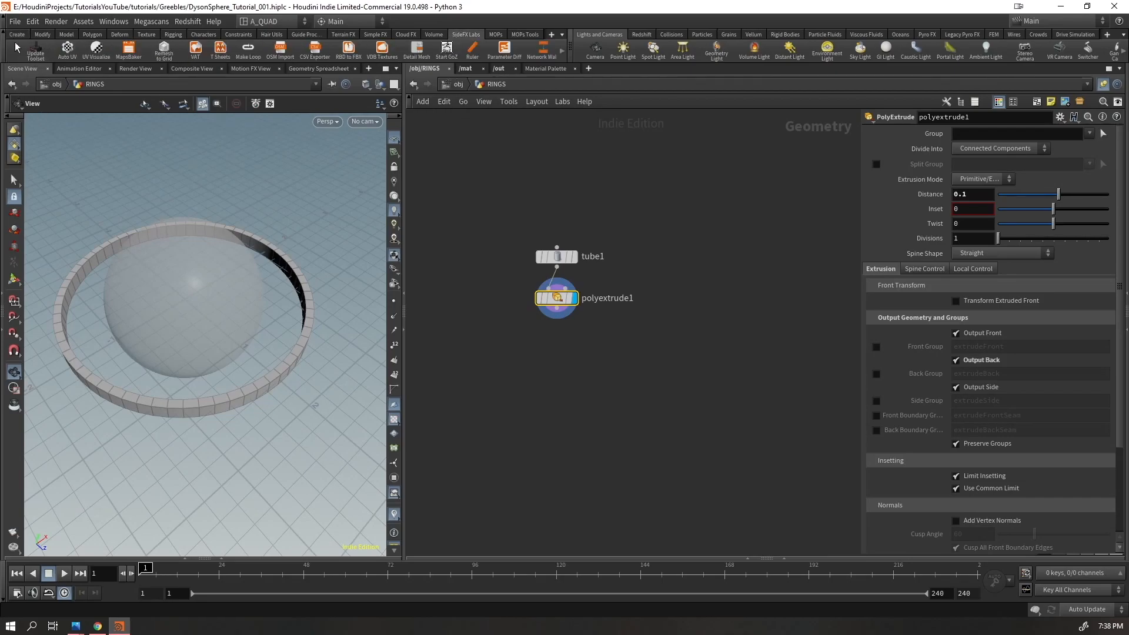
pyautogui.moveTo(585, 351); pyautogui.dragTo(529, 304)
pyautogui.moveTo(547, 397); pyautogui.dragTo(614, 371, button='middle')
pyautogui.moveTo(663, 330)
pyautogui.mouseDown()
pyautogui.moveTo(607, 300)
pyautogui.moveTo(598, 280)
pyautogui.mouseUp()
pyautogui.press('Tab')
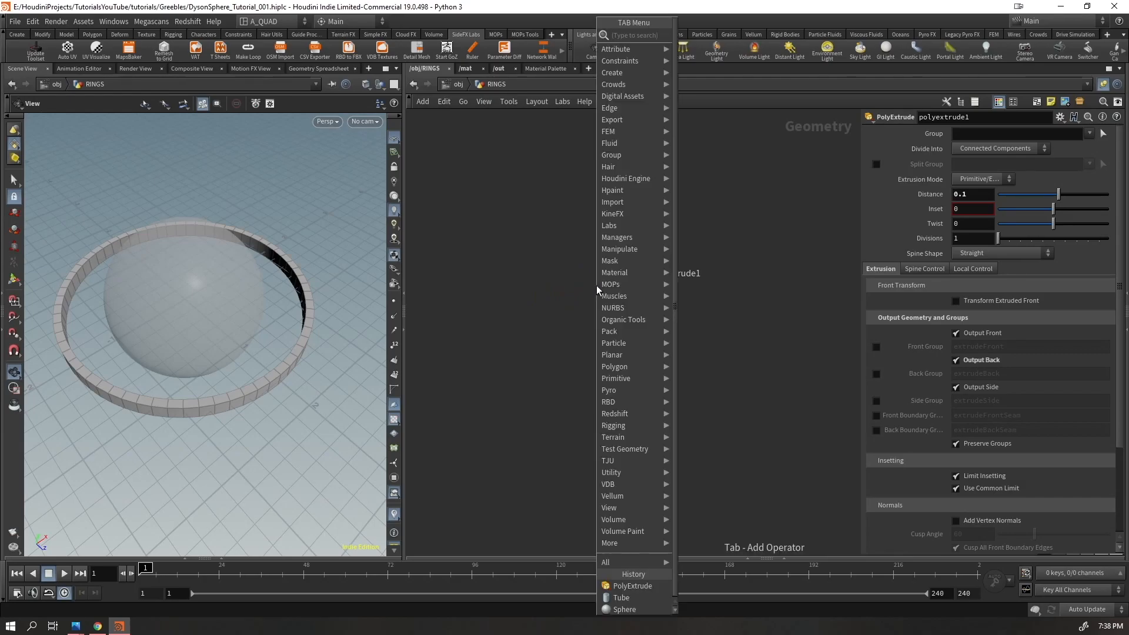
pyautogui.write('labs')
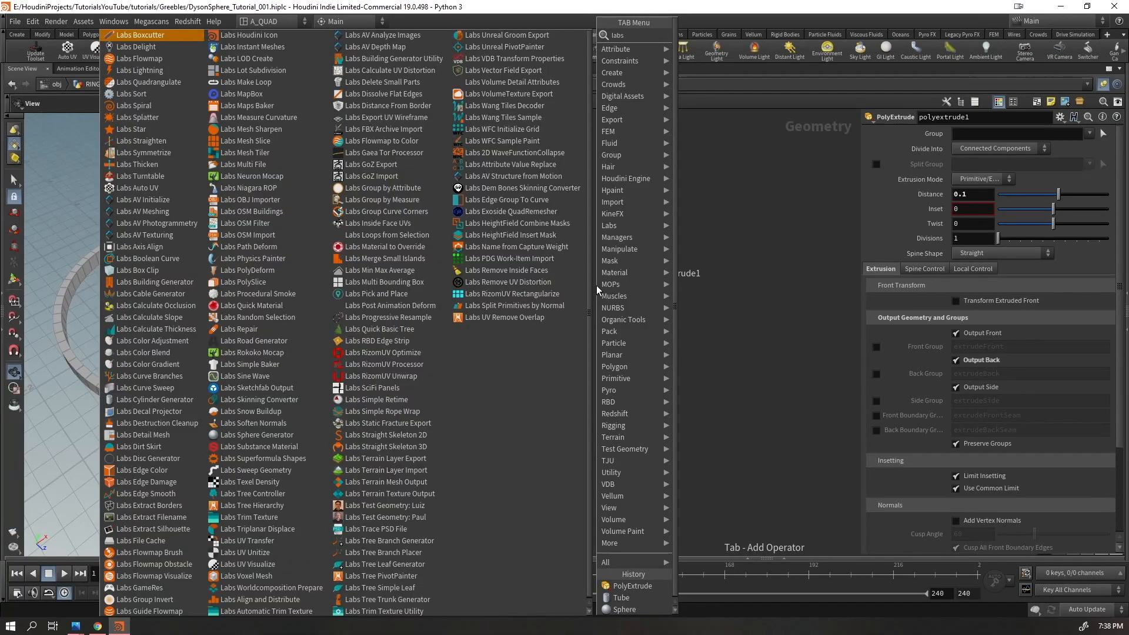
pyautogui.write('lot')
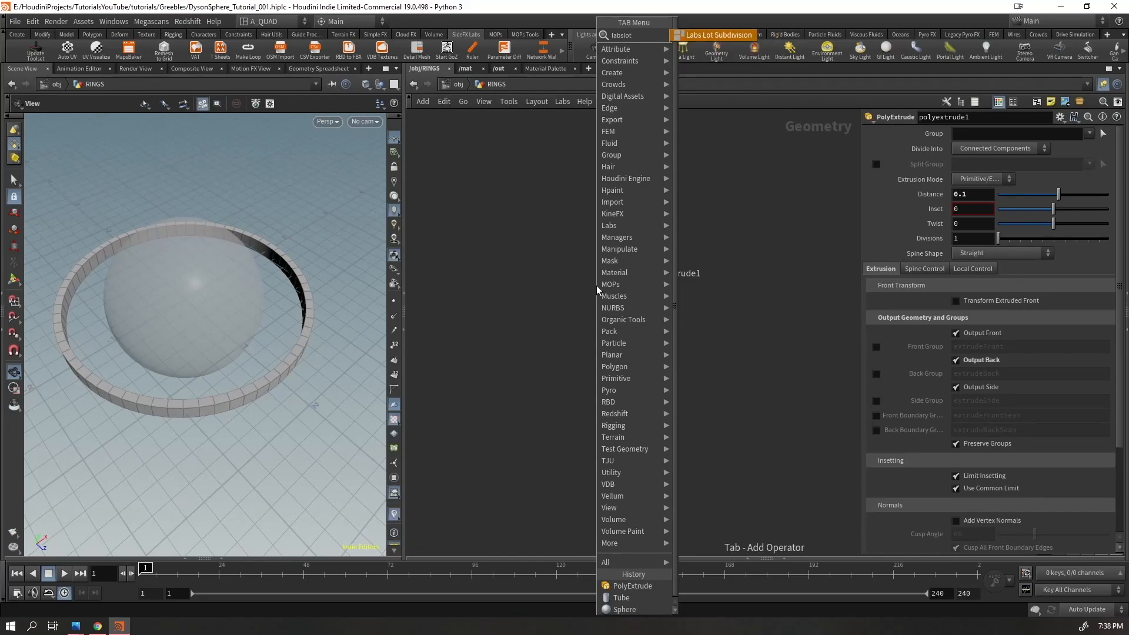
pyautogui.press('Return')
pyautogui.moveTo(166, 284); pyautogui.dragTo(234, 385)
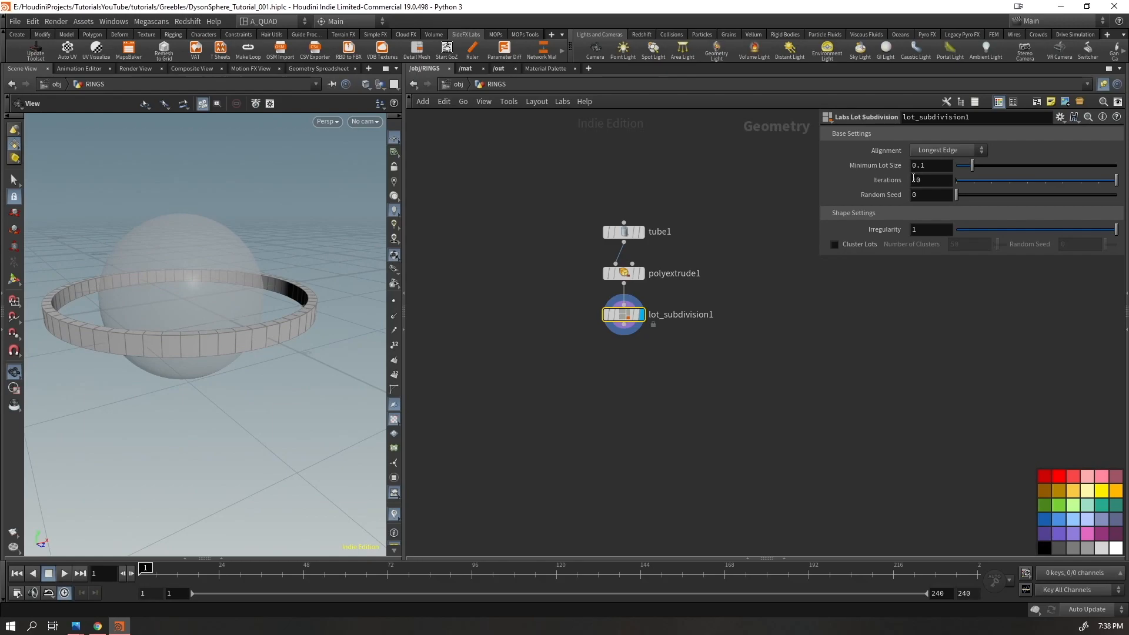
pyautogui.moveTo(286, 314); pyautogui.dragTo(276, 353)
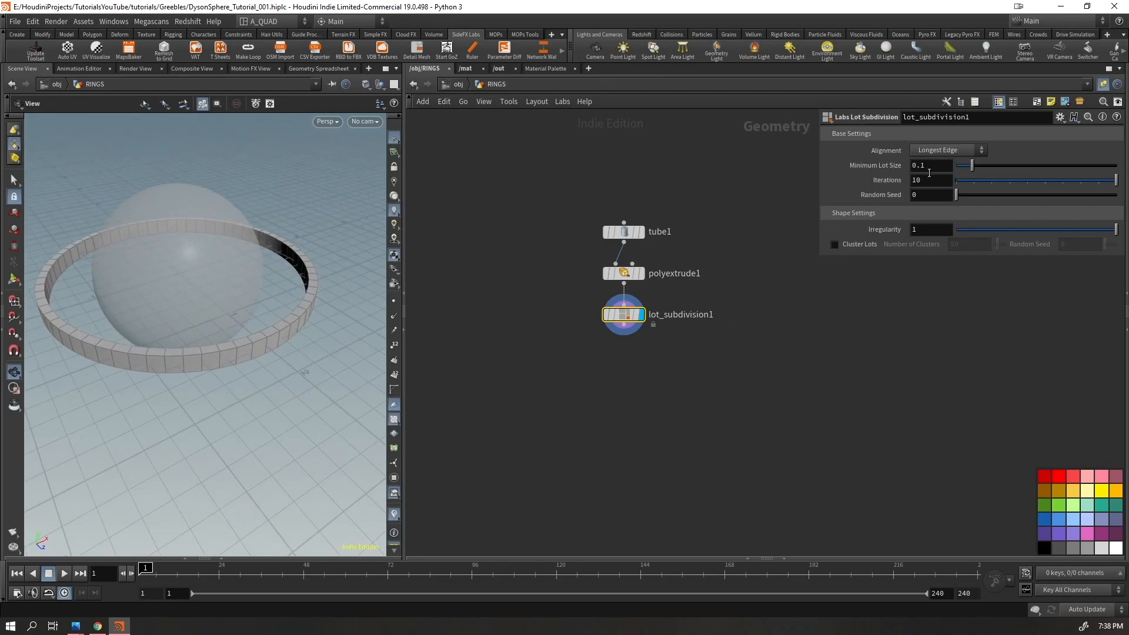
# Try a minimum lot size of 0.005 on the lot subdivision and inspect the ring's panels
pyautogui.press('Return')
pyautogui.write('0.005')
pyautogui.press('Return')
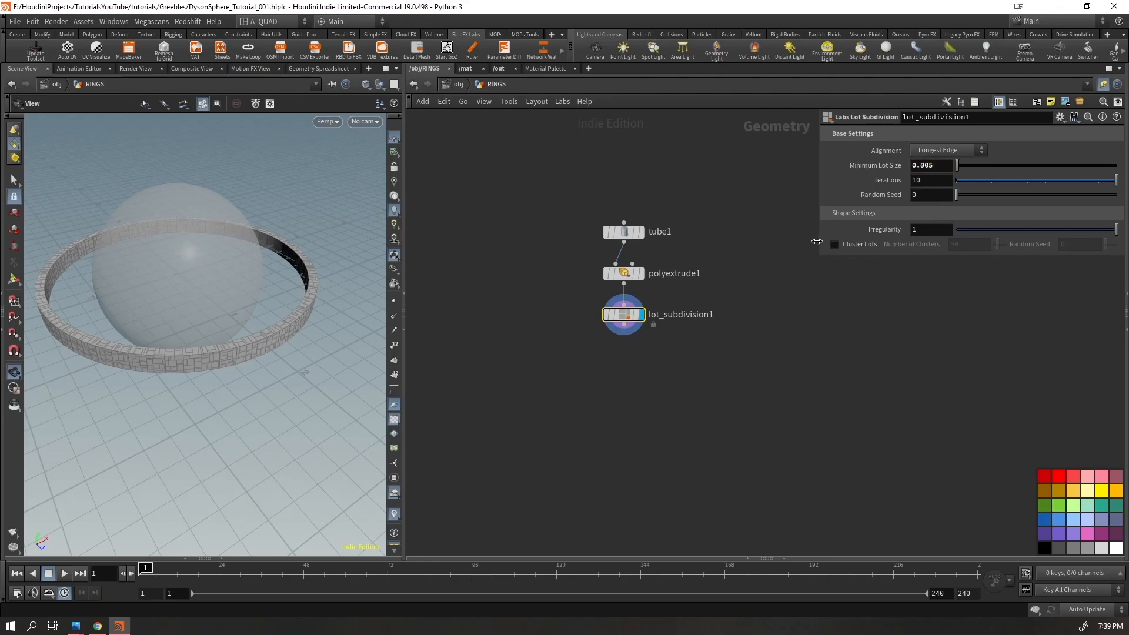
pyautogui.moveTo(219, 341); pyautogui.dragTo(337, 282, button='right')
pyautogui.moveTo(338, 282); pyautogui.dragTo(270, 370)
# Try a lower iteration count on the lot subdivision and restore it to 10
pyautogui.moveTo(1114, 182); pyautogui.dragTo(1018, 192)
pyautogui.moveTo(256, 315); pyautogui.dragTo(197, 250)
pyautogui.moveTo(1024, 186); pyautogui.dragTo(1115, 189)
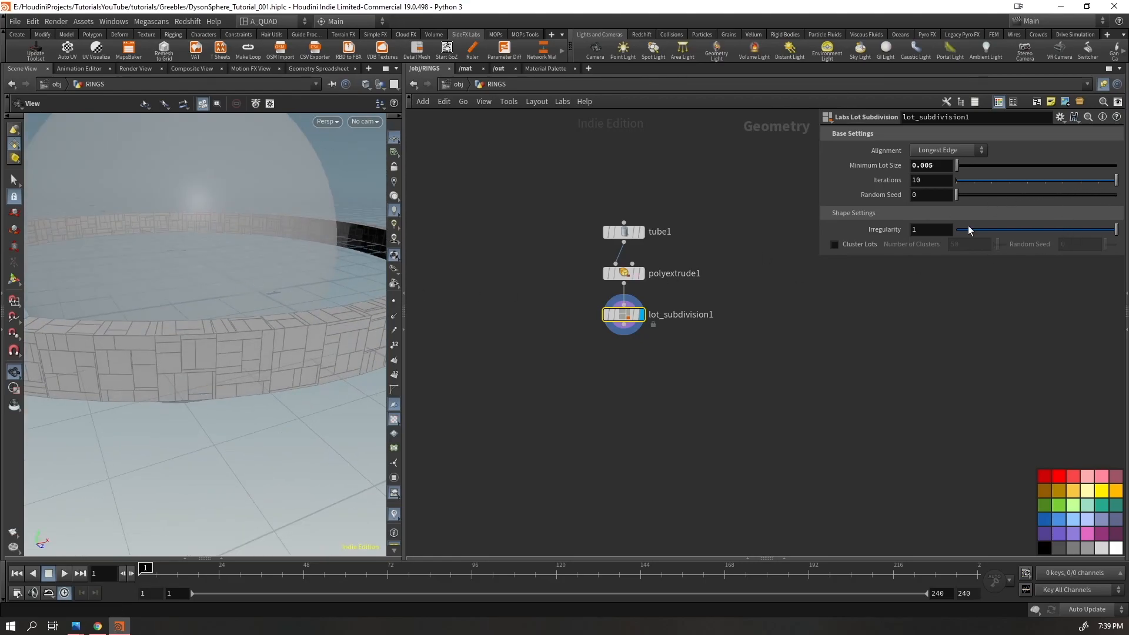
# Set the lot subdivision's minimum lot size to 0.002 and its iterations to 4
pyautogui.moveTo(259, 341); pyautogui.dragTo(169, 455, button='right')
pyautogui.write('2')
pyautogui.press('Return')
pyautogui.moveTo(274, 351); pyautogui.dragTo(292, 348)
pyautogui.moveTo(292, 348); pyautogui.dragTo(354, 292, button='right')
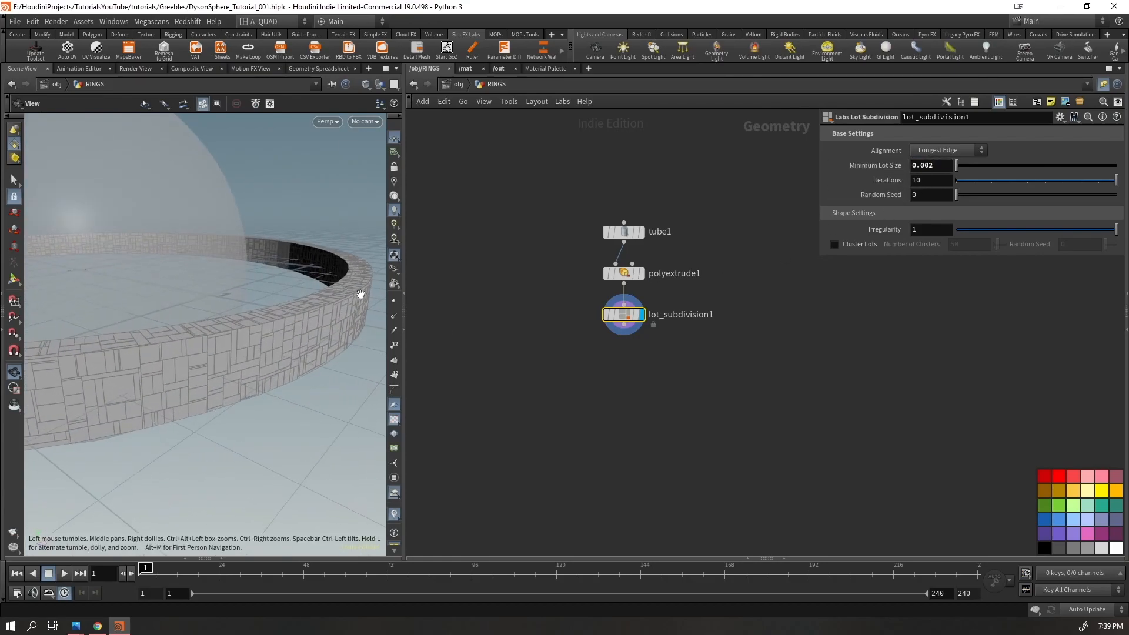
pyautogui.moveTo(1115, 180); pyautogui.dragTo(1009, 181)
pyautogui.moveTo(298, 306); pyautogui.dragTo(229, 411)
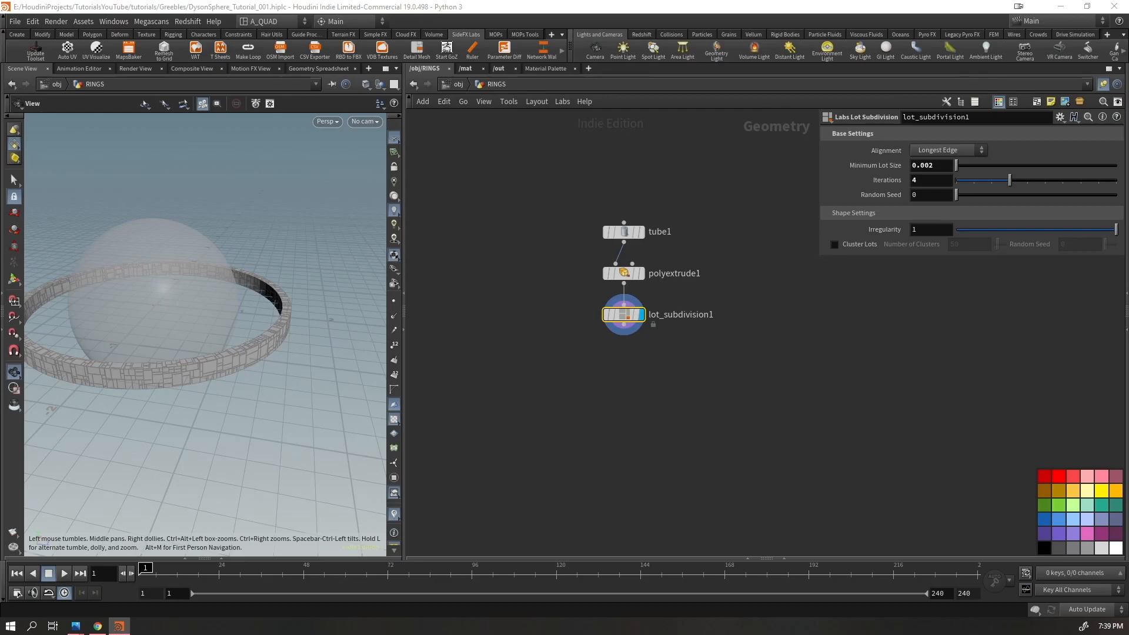
# Add a Copy and Transform node after the lot subdivision
pyautogui.moveTo(654, 403); pyautogui.dragTo(601, 297)
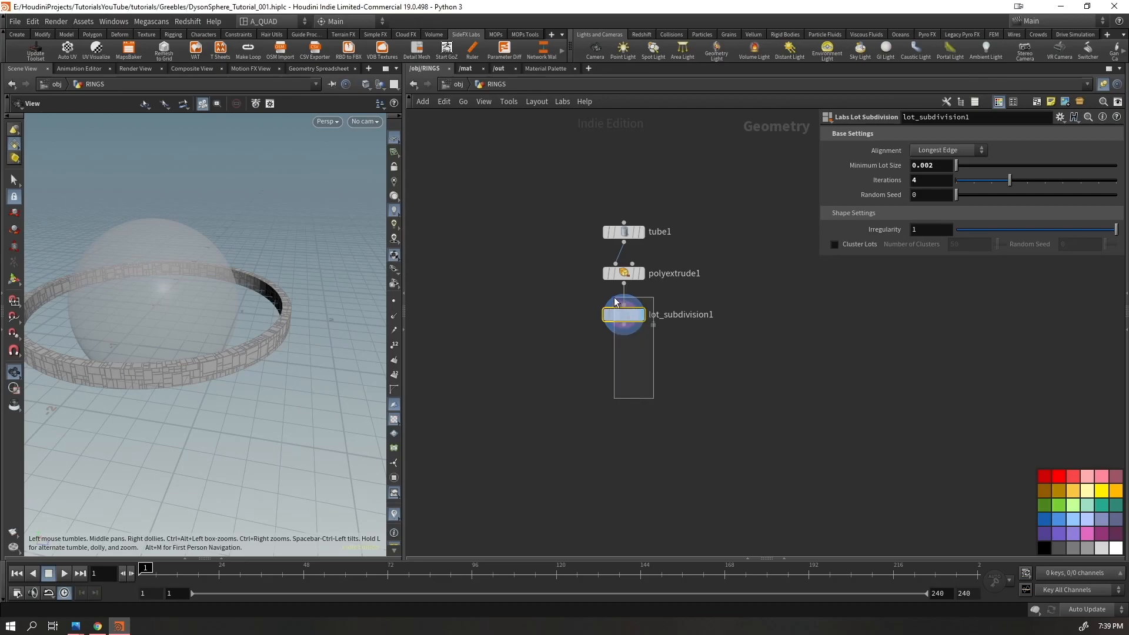
pyautogui.press('Tab')
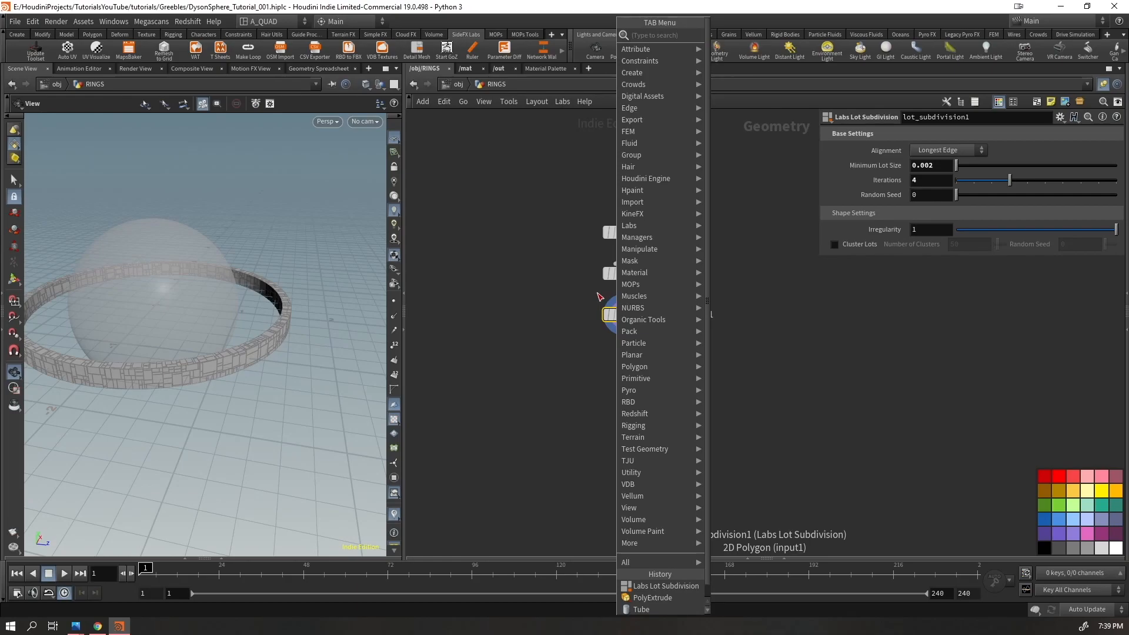
pyautogui.write('copyt')
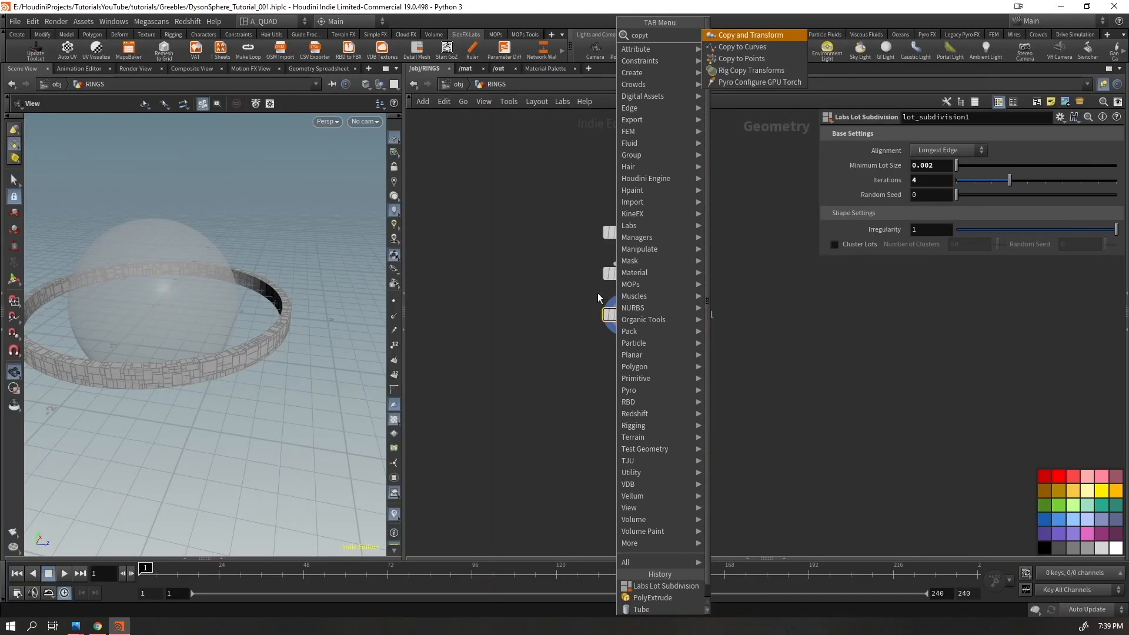
pyautogui.press('Return')
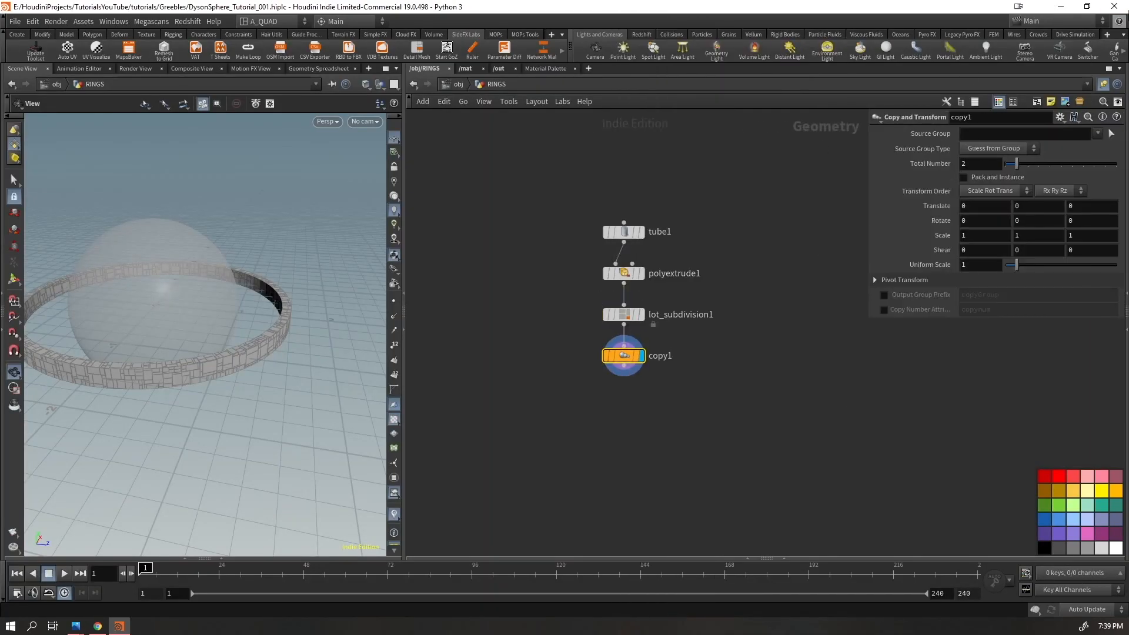
# Set the copy node's total number to 4 and uniform scale to 1.1 to create concentric rings
pyautogui.click(991, 164)
pyautogui.write('4')
pyautogui.press('Return')
pyautogui.click(977, 267)
pyautogui.write('.1')
pyautogui.press('Return')
pyautogui.moveTo(289, 323); pyautogui.dragTo(270, 332)
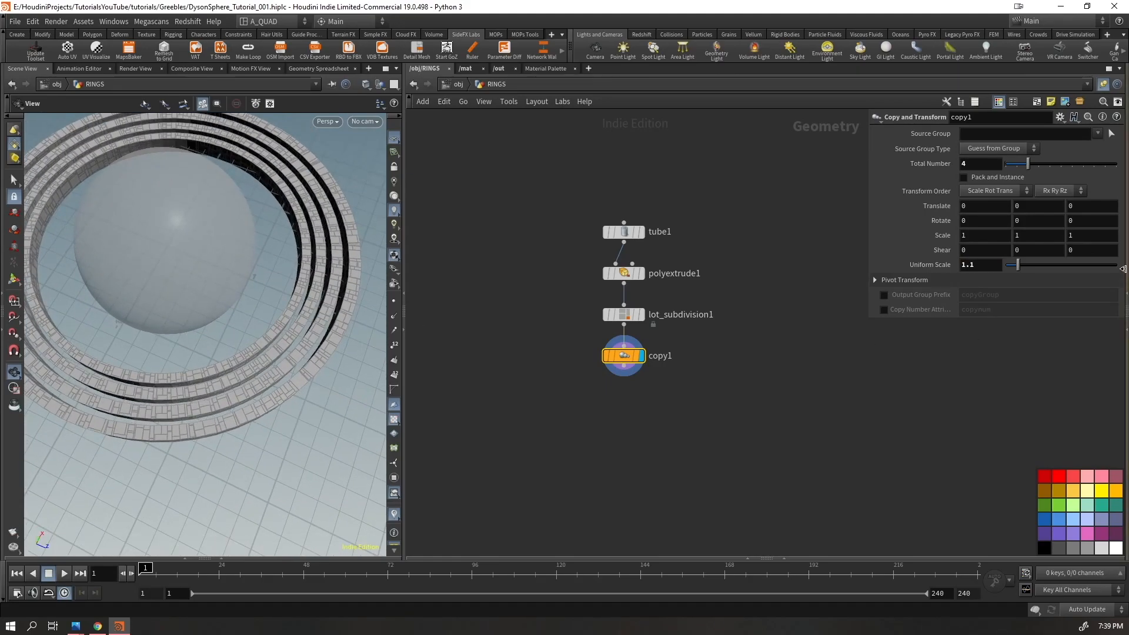
# Try rotating the ring copies around a single axis and undo the rotation
pyautogui.moveTo(1030, 220); pyautogui.dragTo(1117, 194, button='middle')
pyautogui.moveTo(185, 427); pyautogui.dragTo(191, 355)
pyautogui.hotkey('ctrl', 'z')
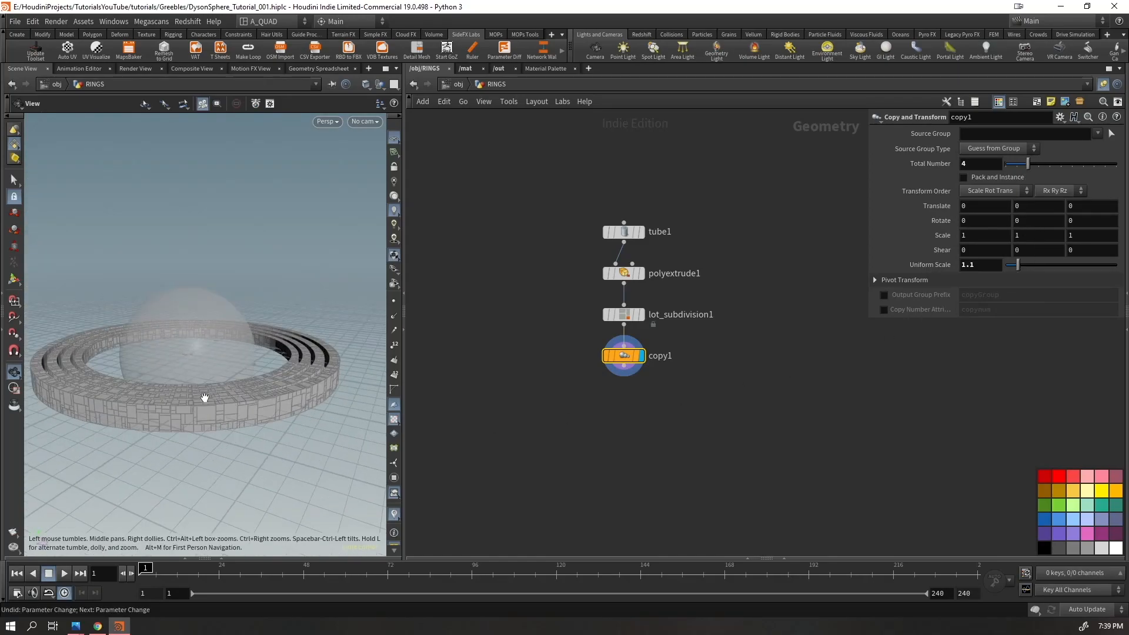
pyautogui.click(981, 224)
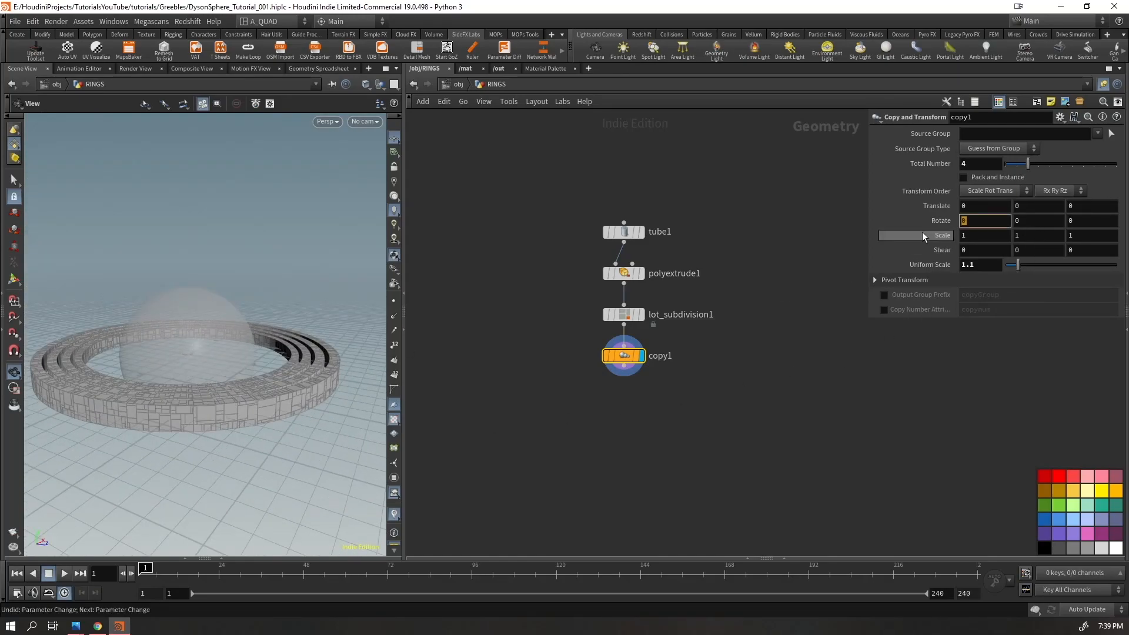
pyautogui.write('@Frame')
pyautogui.press('Tab')
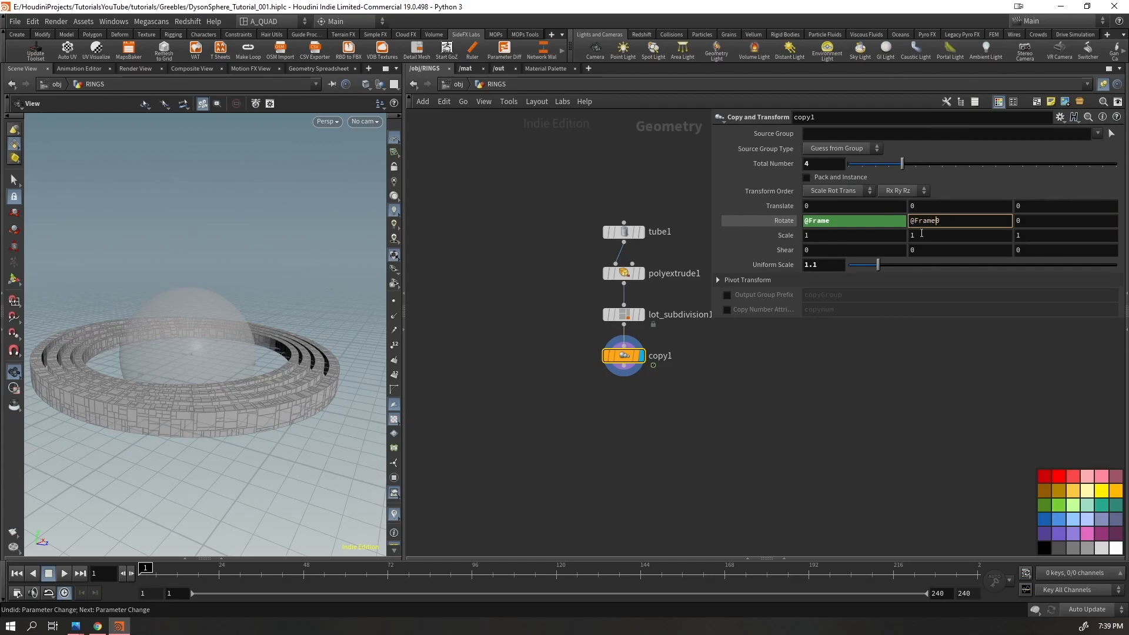
pyautogui.press('Tab')
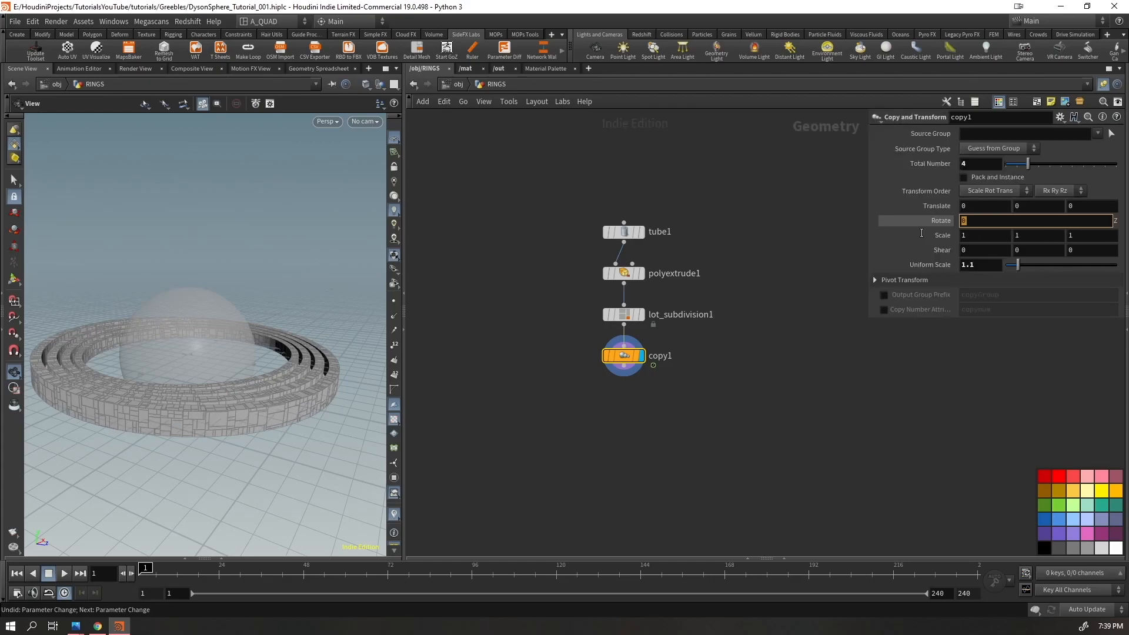
pyautogui.press('Return')
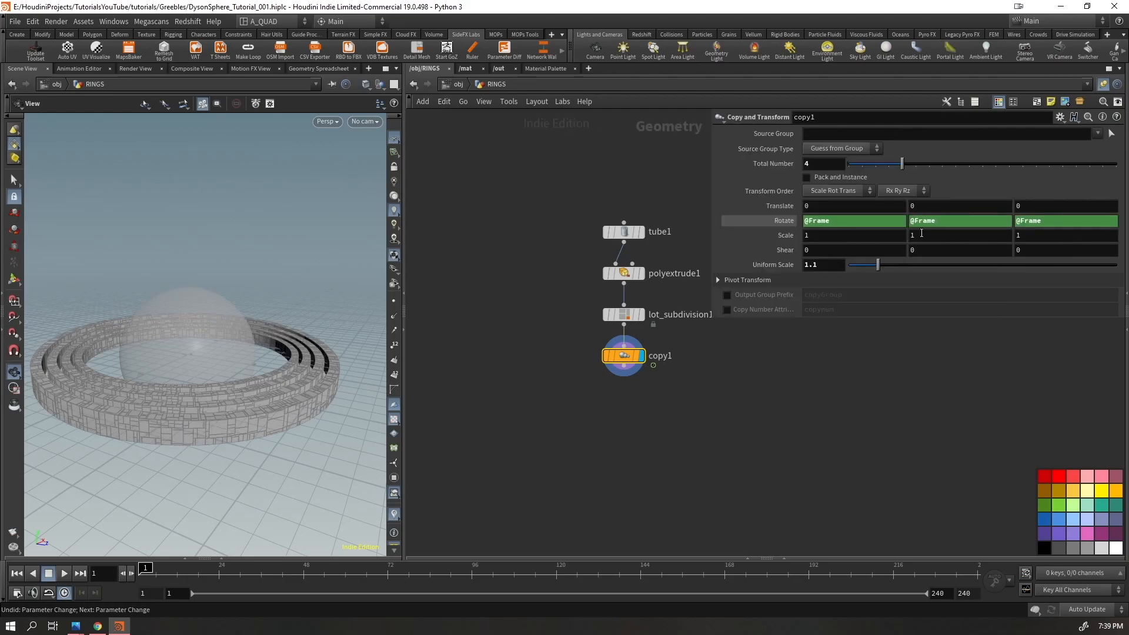
pyautogui.moveTo(153, 569); pyautogui.dragTo(117, 585)
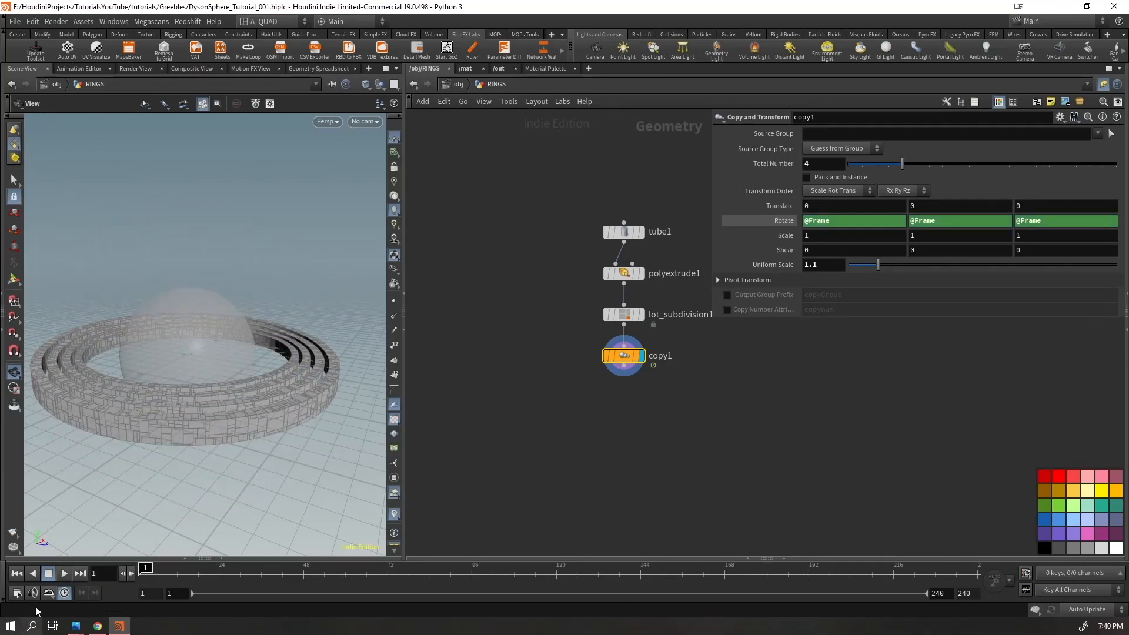
# Extend the timeline's end frame to 720 and scrub through the animation to the last frame
pyautogui.click(964, 592)
pyautogui.write('720')
pyautogui.press('Return')
pyautogui.moveTo(133, 578); pyautogui.dragTo(983, 574)
pyautogui.click(858, 222)
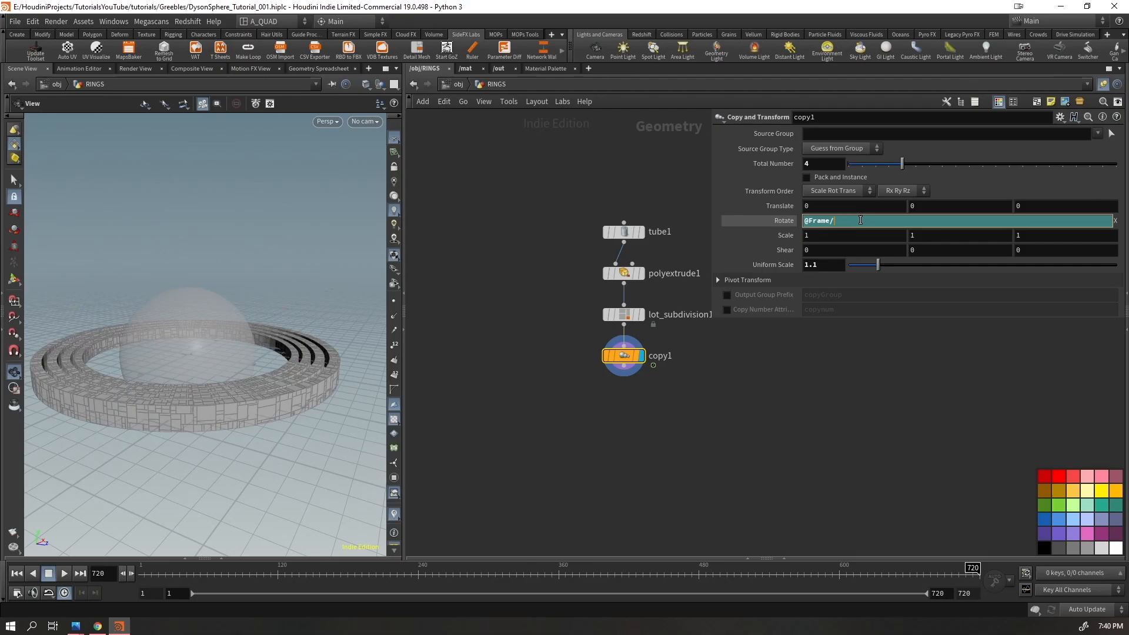
pyautogui.press('Return')
pyautogui.click(948, 222)
pyautogui.write('/2')
pyautogui.press('Return')
pyautogui.click(1066, 227)
pyautogui.write('/2')
pyautogui.press('Return')
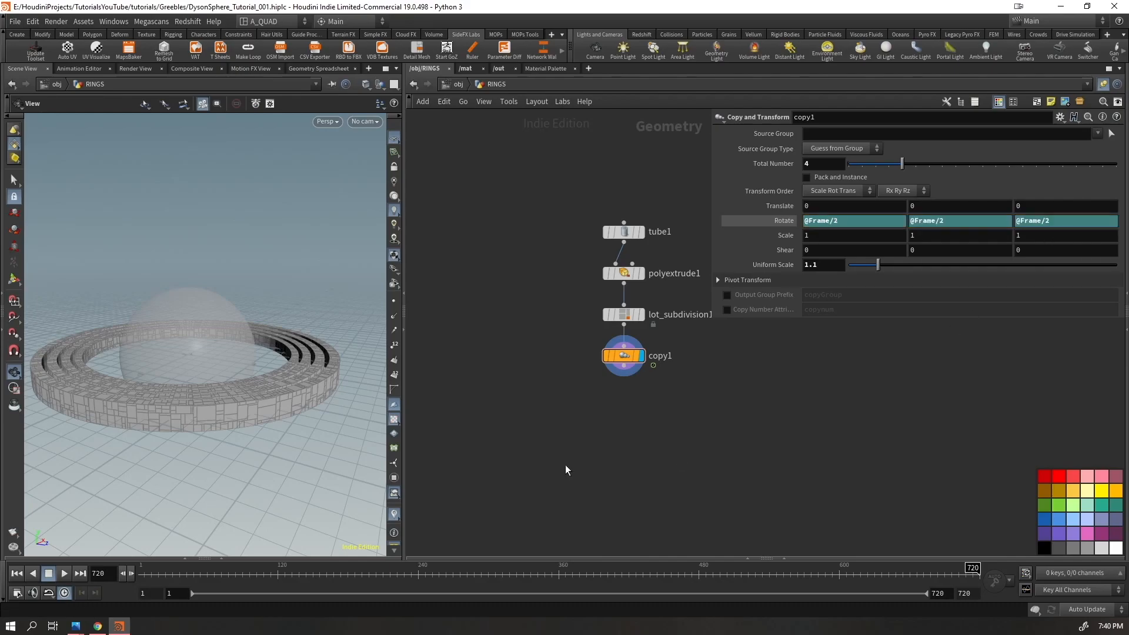
# Play the ring animation from the start to check its speed, and return to frame 1
pyautogui.moveTo(150, 583); pyautogui.dragTo(75, 606)
pyautogui.click(64, 573)
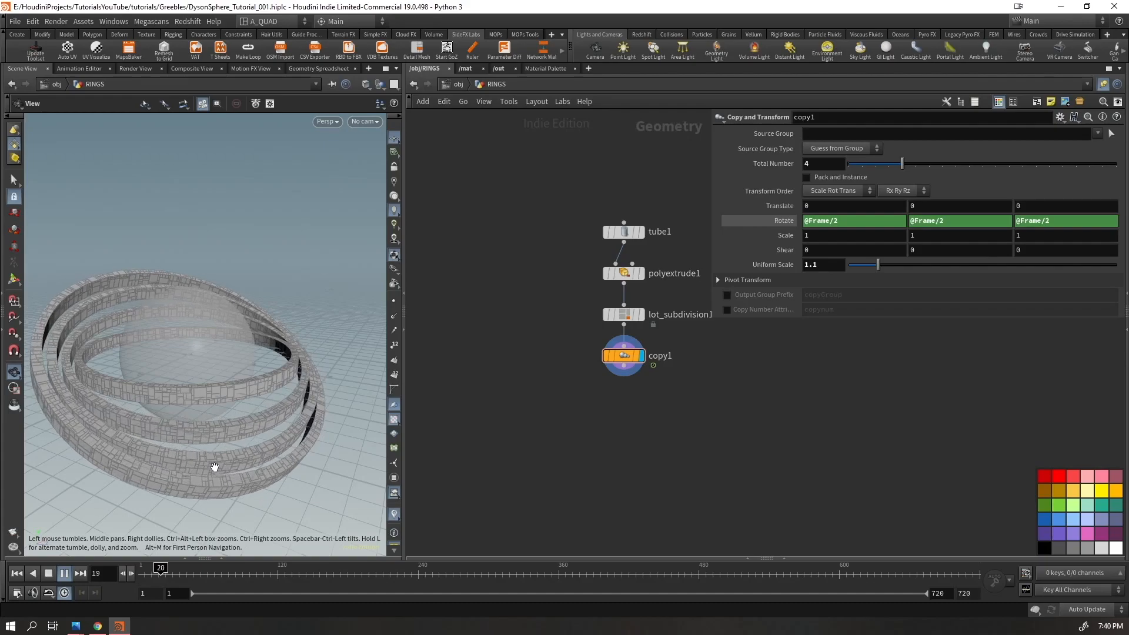
pyautogui.moveTo(164, 482); pyautogui.dragTo(259, 421)
pyautogui.hotkey('ctrl', 'Up')
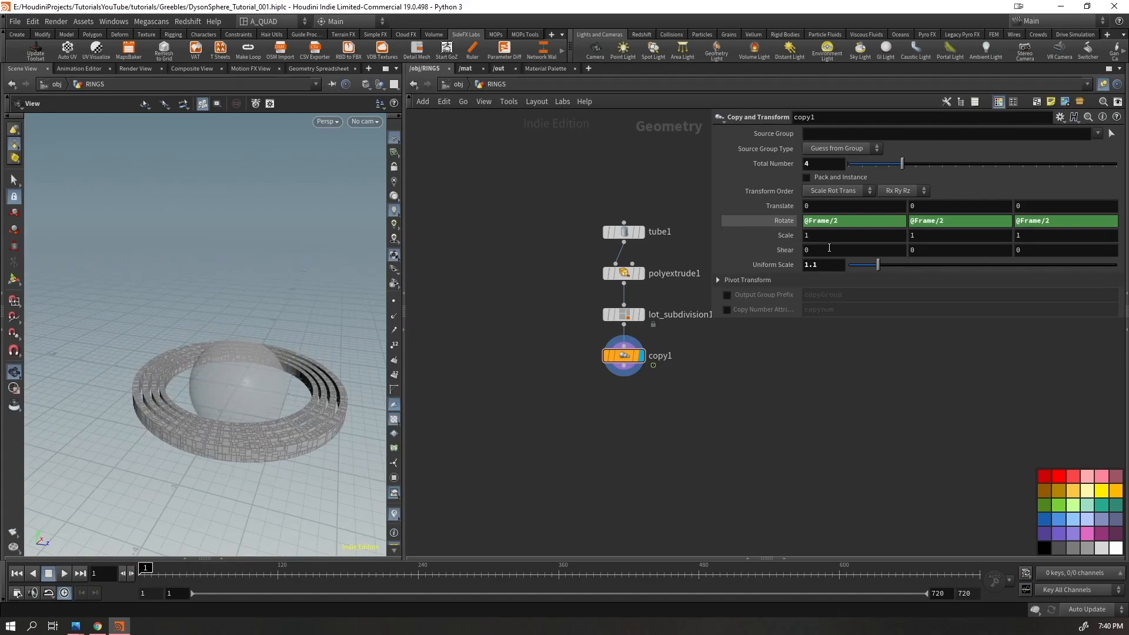
pyautogui.click(857, 222)
pyautogui.press('BackSpace')
pyautogui.write('4')
pyautogui.press('Return')
pyautogui.click(954, 225)
pyautogui.press('BackSpace')
pyautogui.write('1')
pyautogui.press('Return')
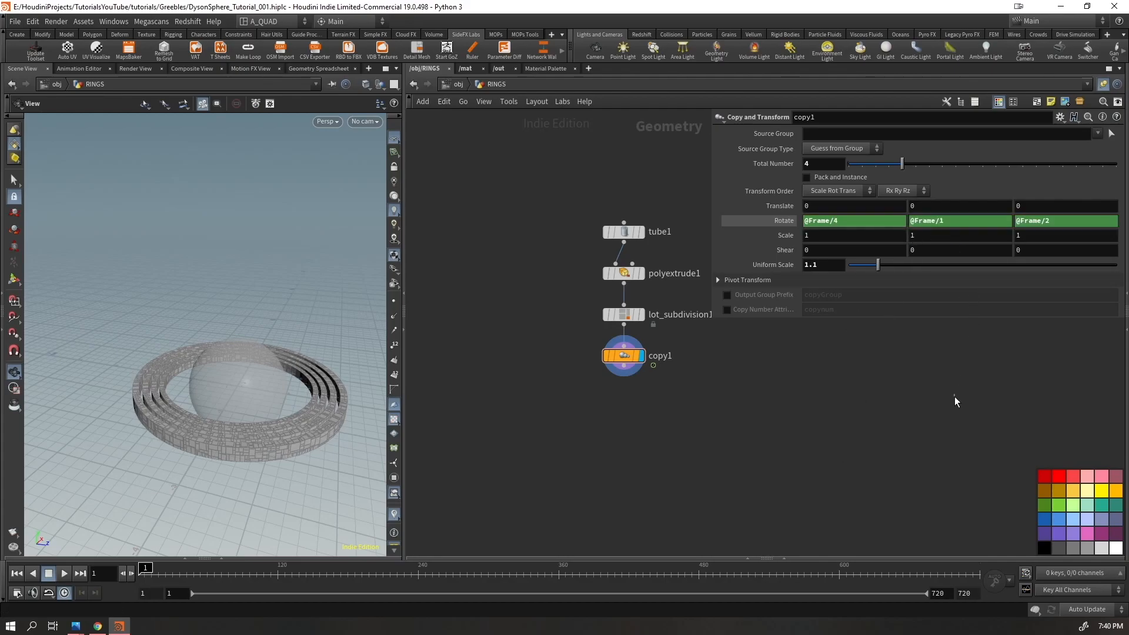
pyautogui.click(969, 222)
pyautogui.write('4')
pyautogui.press('Return')
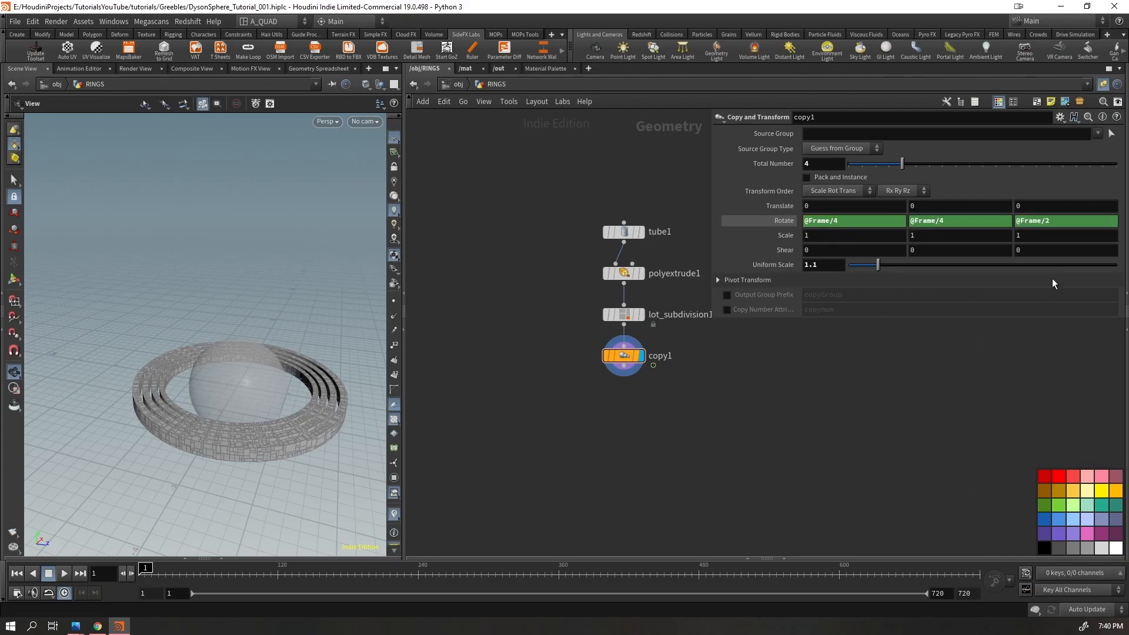
pyautogui.click(1066, 221)
pyautogui.write('4')
pyautogui.press('Return')
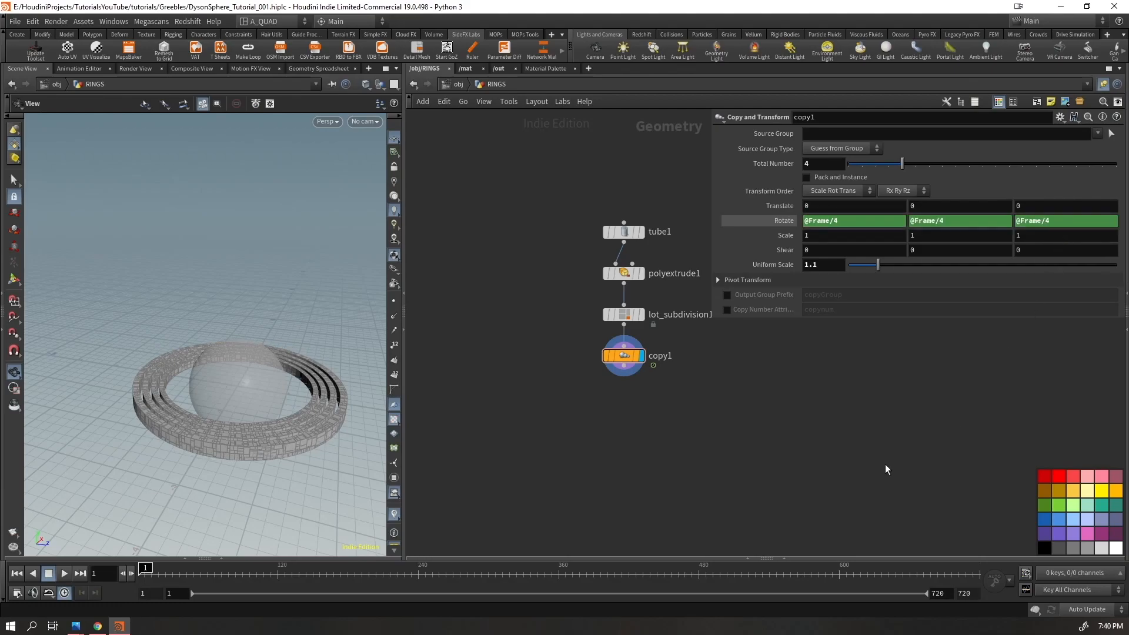
# Play and scrub the slowed ring animation through its end to check the loop, and return to frame 1
pyautogui.press('Up')
pyautogui.moveTo(207, 453); pyautogui.dragTo(235, 418)
pyautogui.moveTo(200, 574); pyautogui.dragTo(962, 567)
pyautogui.press('Up')
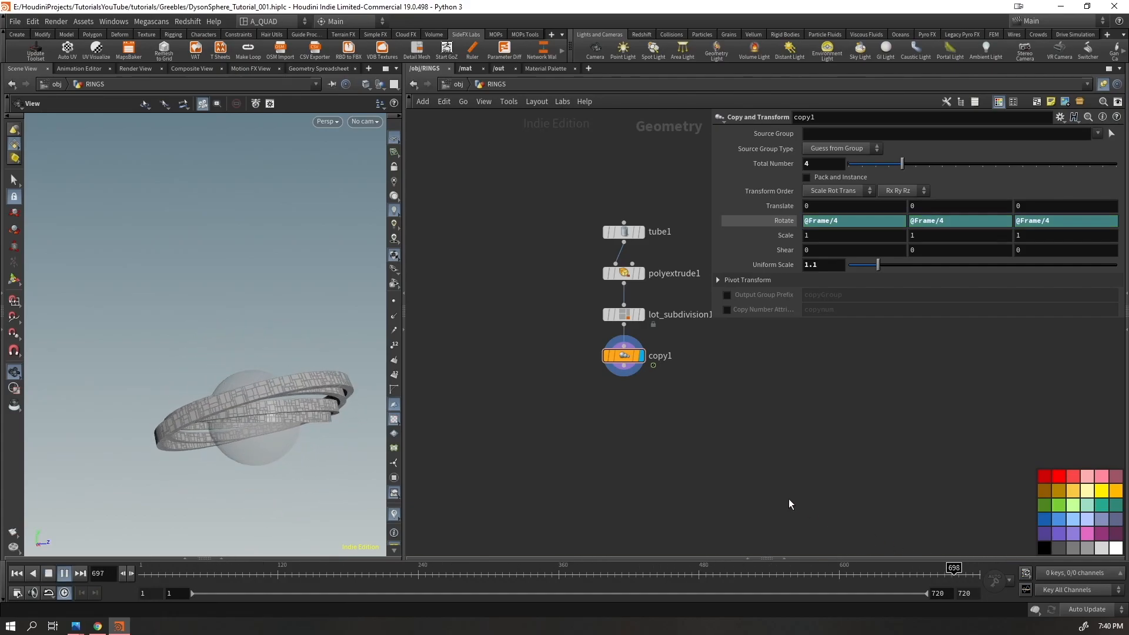
pyautogui.moveTo(262, 426); pyautogui.dragTo(266, 451)
pyautogui.moveTo(265, 451); pyautogui.dragTo(240, 380, button='middle')
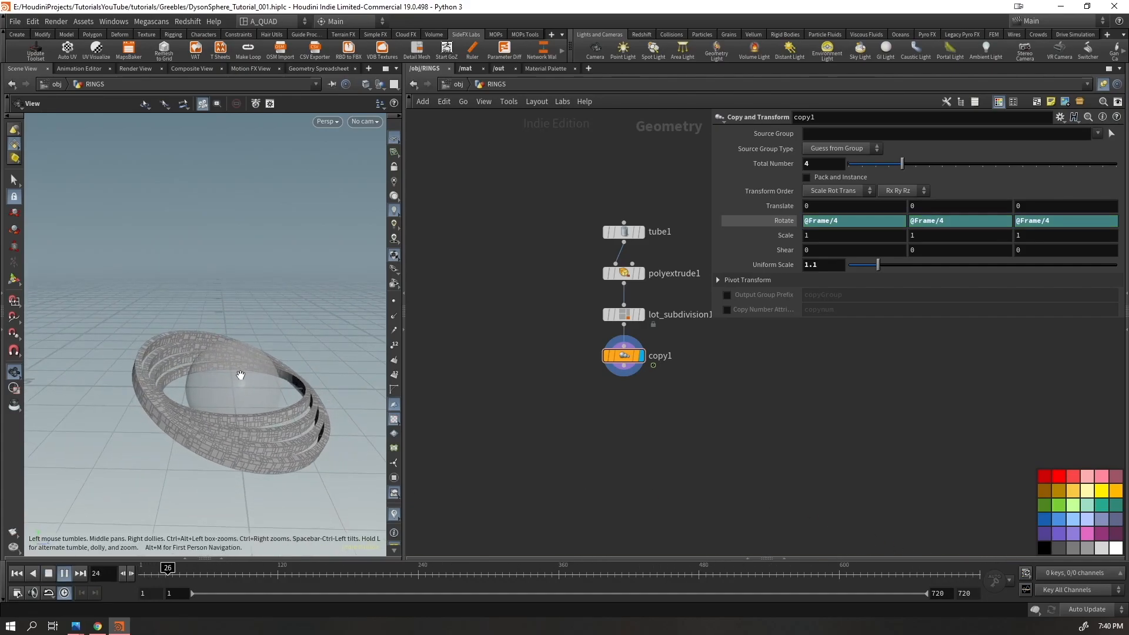
pyautogui.hotkey('ctrl', 'Up')
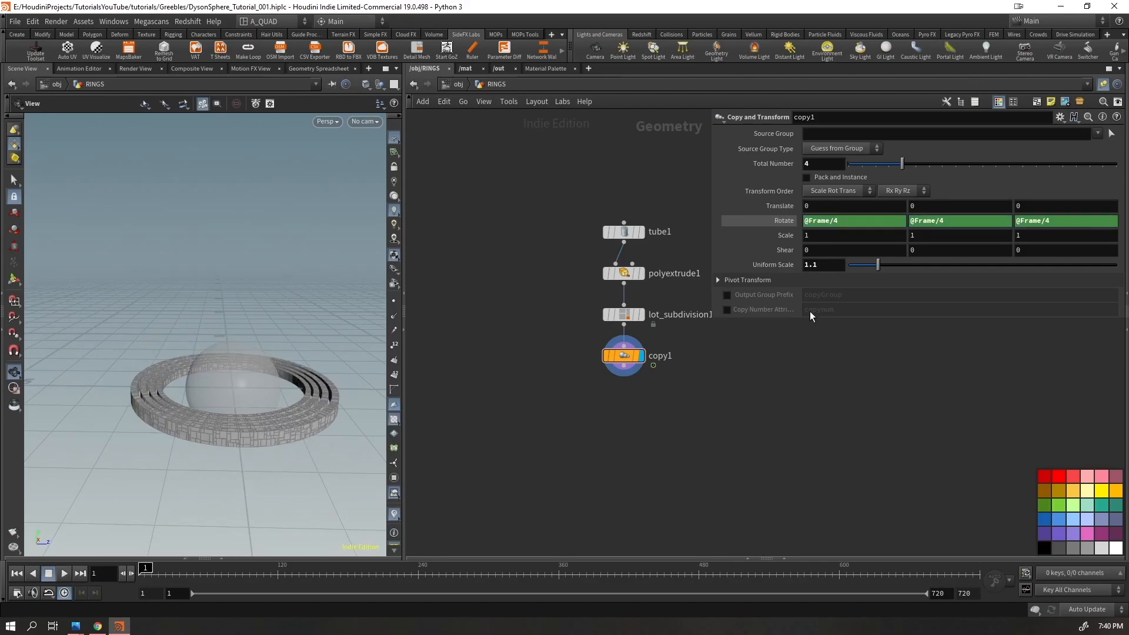
# Try adding a constant offset to the copy node's X rotate expression, and undo it
pyautogui.click(850, 222)
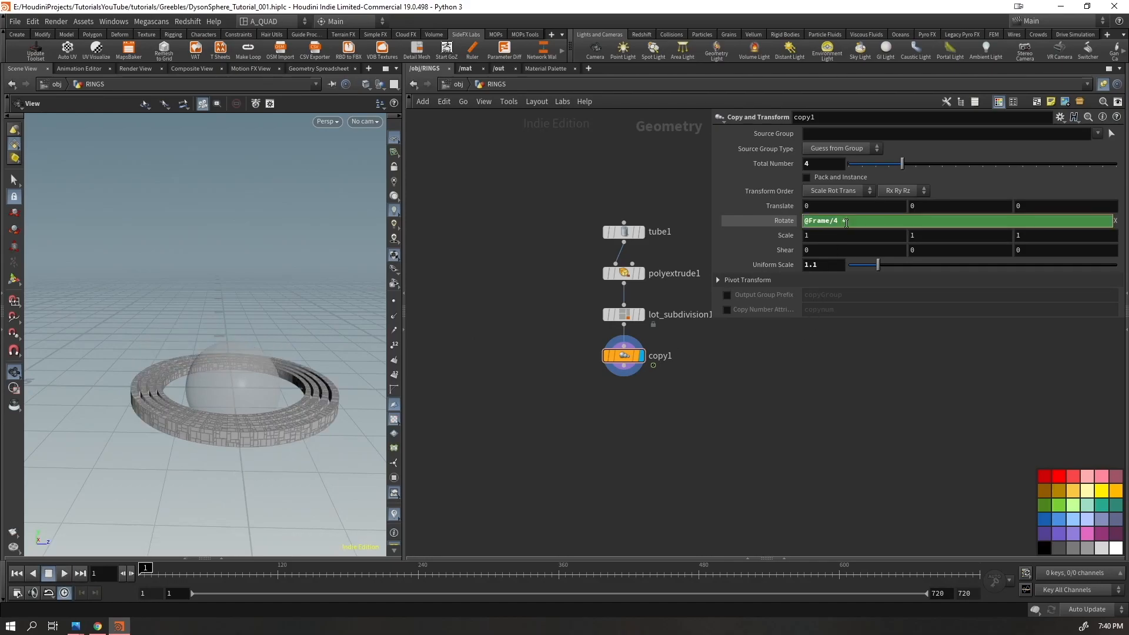
pyautogui.press('Return')
pyautogui.moveTo(204, 405); pyautogui.dragTo(275, 425)
pyautogui.hotkey('ctrl', 'z')
pyautogui.moveTo(237, 391); pyautogui.dragTo(230, 327)
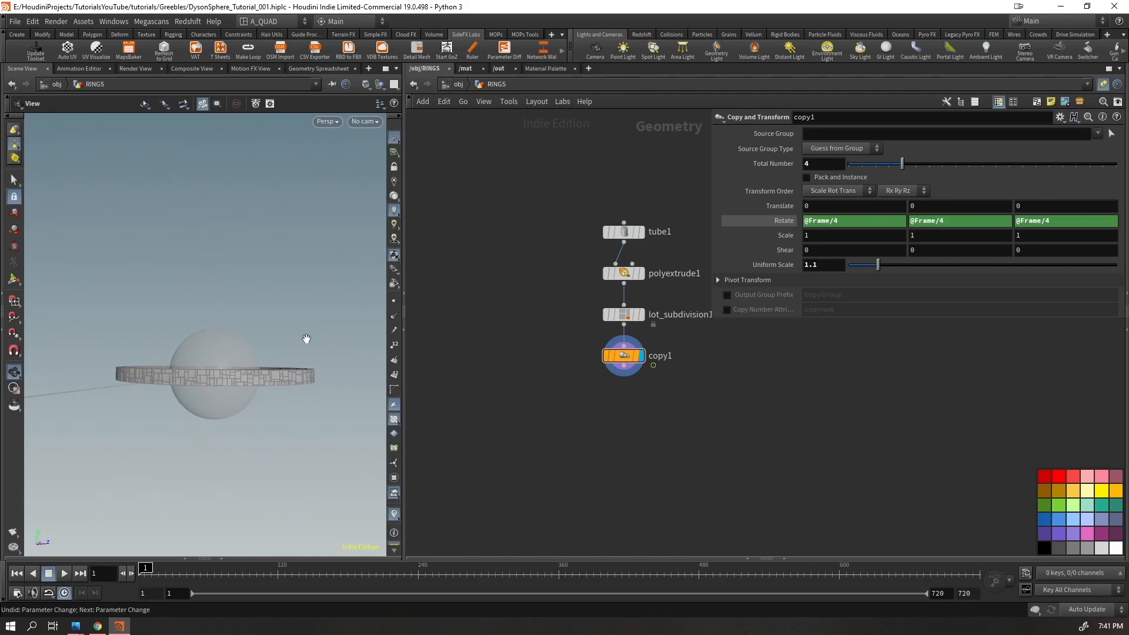
pyautogui.click(852, 222)
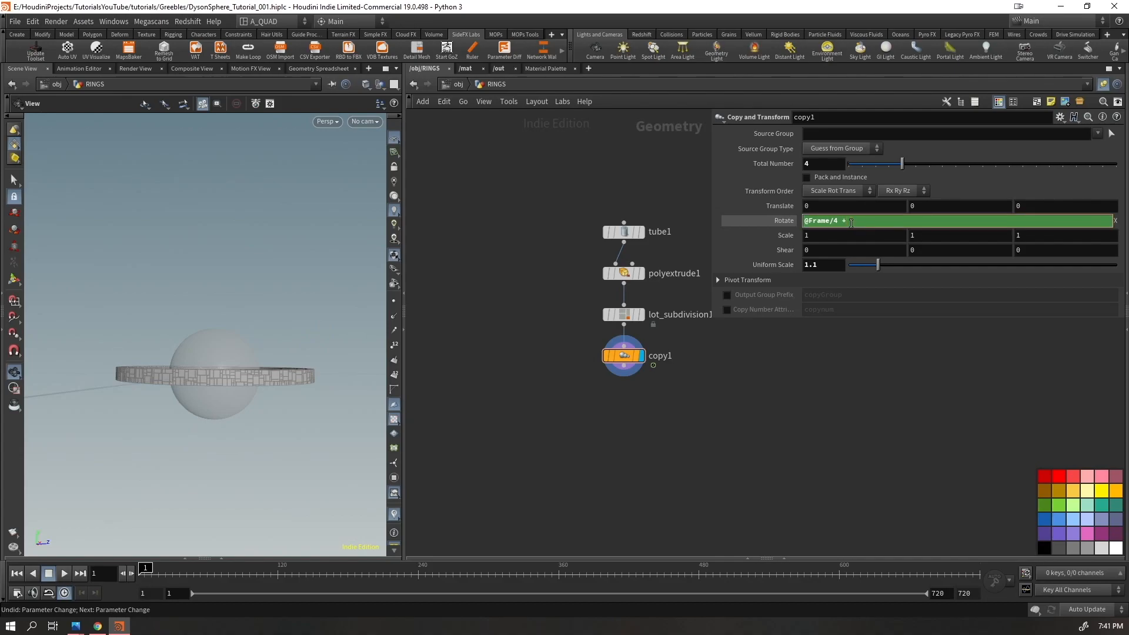
pyautogui.press('Return')
pyautogui.moveTo(353, 355); pyautogui.dragTo(295, 379)
pyautogui.click(973, 223)
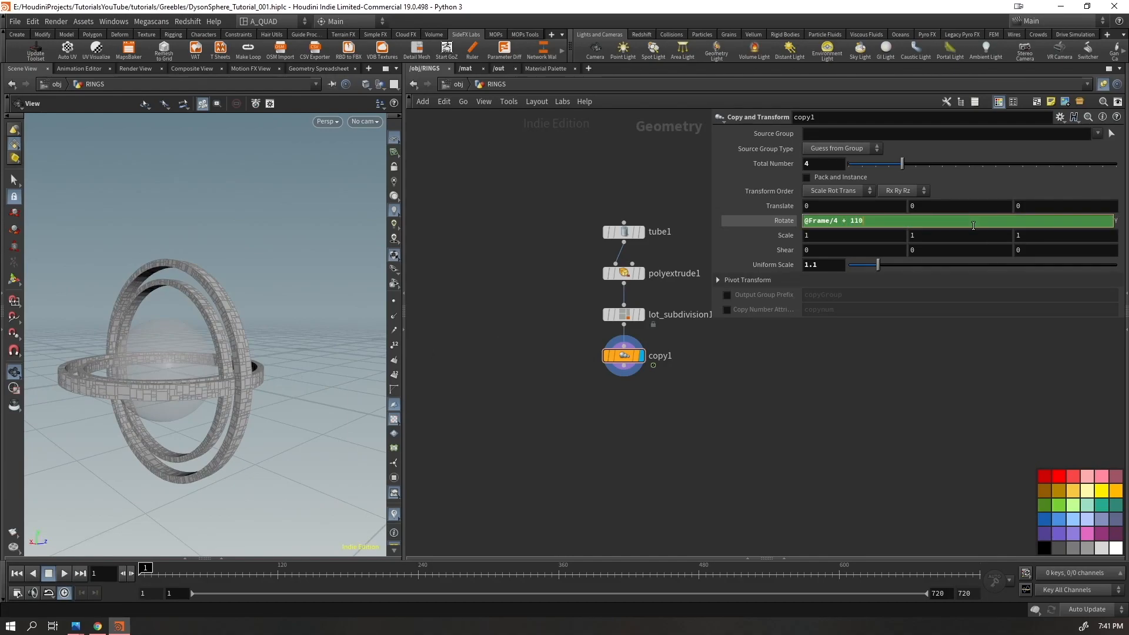
pyautogui.press('Tab')
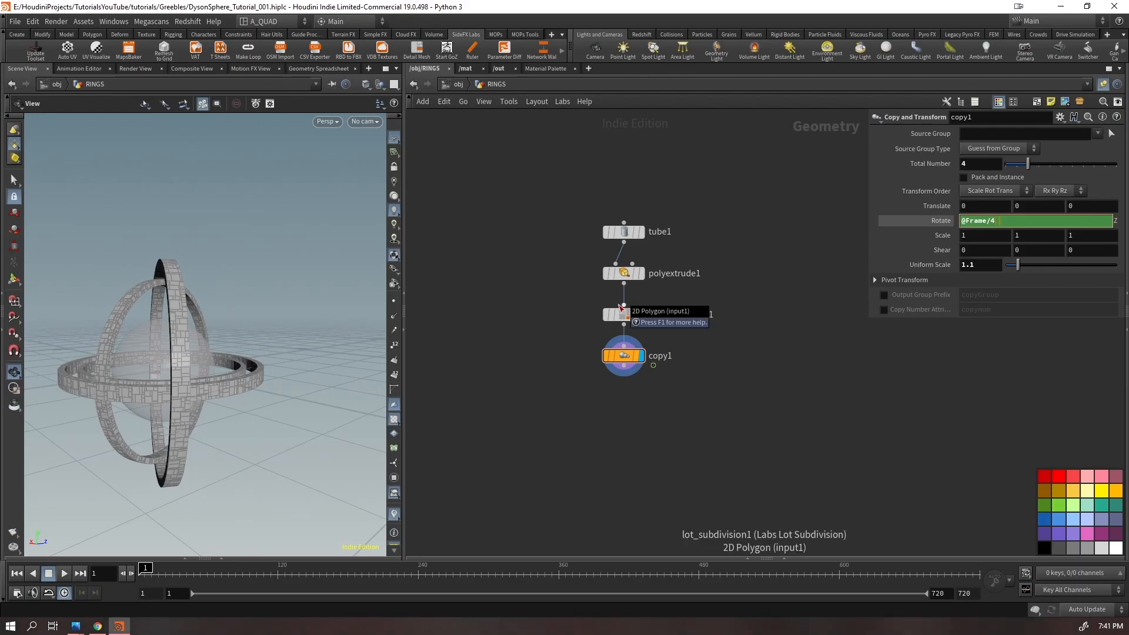
pyautogui.press('Return')
# Play and scrub the offset ring animation from frame 1 to frame 720 and examine the rings from several angles
pyautogui.moveTo(249, 394); pyautogui.dragTo(213, 405)
pyautogui.press('Up')
pyautogui.moveTo(160, 575); pyautogui.dragTo(876, 587)
pyautogui.hotkey('ctrl', 'Up')
pyautogui.press('Up')
pyautogui.hotkey('ctrl', 'Up')
pyautogui.moveTo(155, 572); pyautogui.dragTo(979, 569)
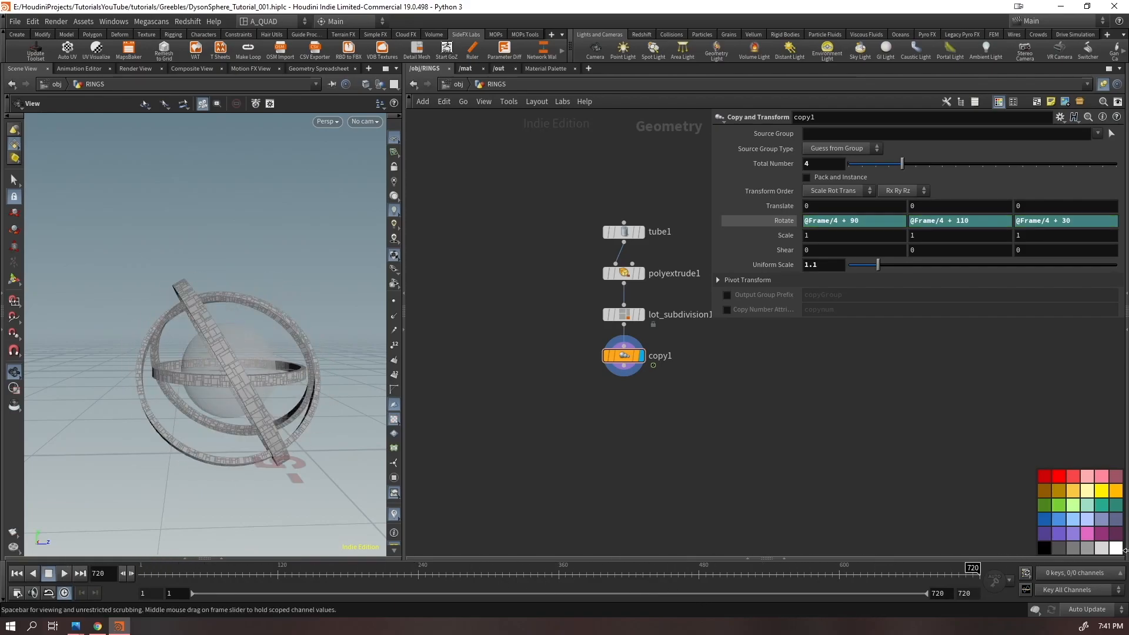
pyautogui.moveTo(279, 373); pyautogui.dragTo(307, 401)
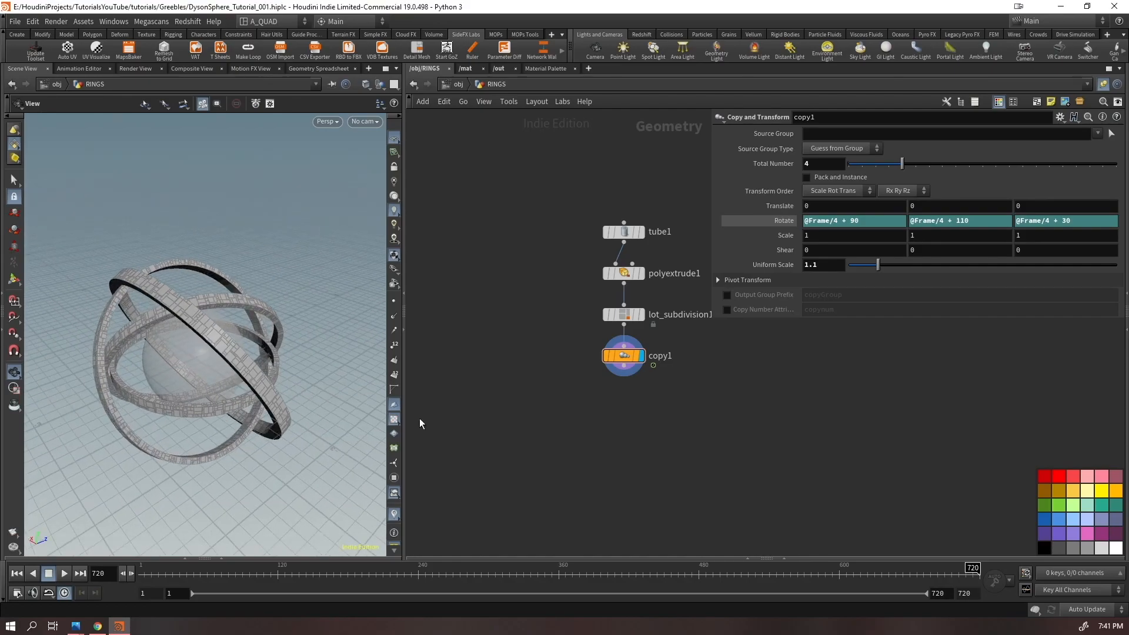
pyautogui.press('h')
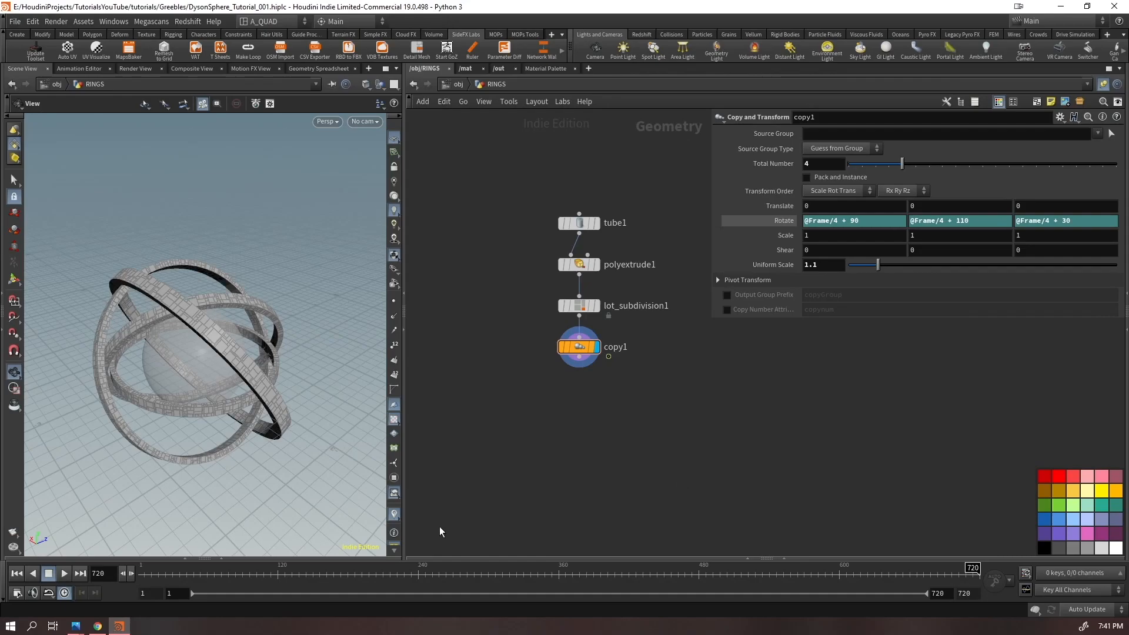
pyautogui.moveTo(142, 570); pyautogui.dragTo(979, 569)
pyautogui.click(838, 220)
pyautogui.press('BackSpace')
pyautogui.press('BackSpace')
pyautogui.press('BackSpace')
pyautogui.write('e')
pyautogui.press('Return')
pyautogui.click(944, 221)
pyautogui.press('BackSpace')
pyautogui.press('BackSpace')
pyautogui.press('Return')
pyautogui.click(1046, 226)
pyautogui.press('BackSpace')
pyautogui.press('BackSpace')
pyautogui.press('Return')
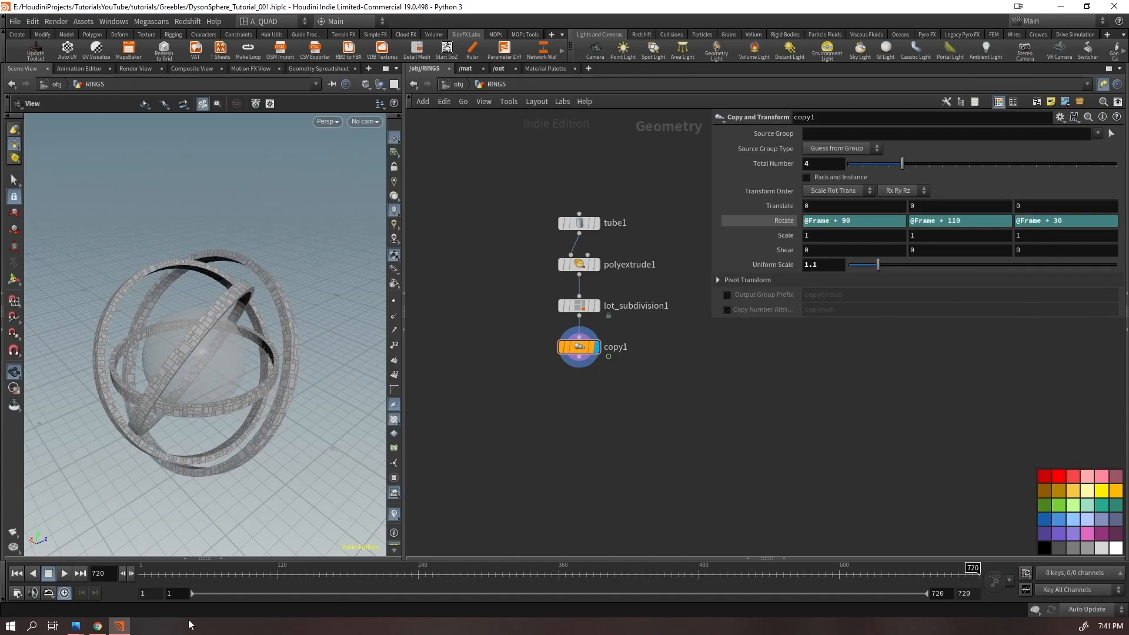
# Play and scrub the undivided ring rotation from frame 1 to judge its speed and loop
pyautogui.moveTo(147, 574); pyautogui.dragTo(139, 574)
pyautogui.press('Left')
pyautogui.press('Right')
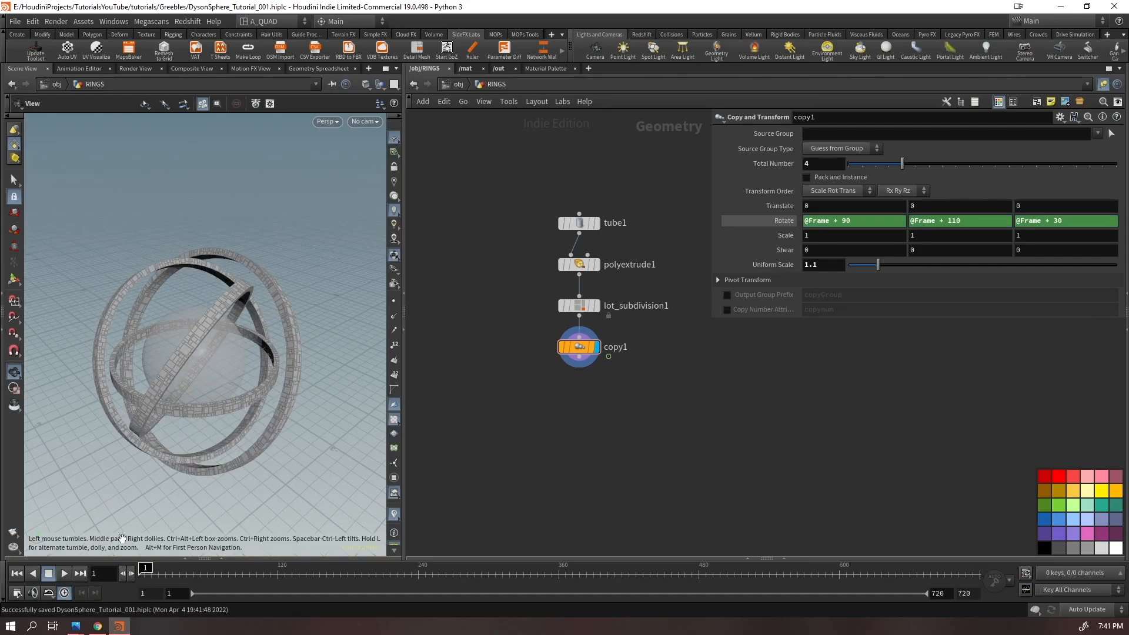
pyautogui.press('Up')
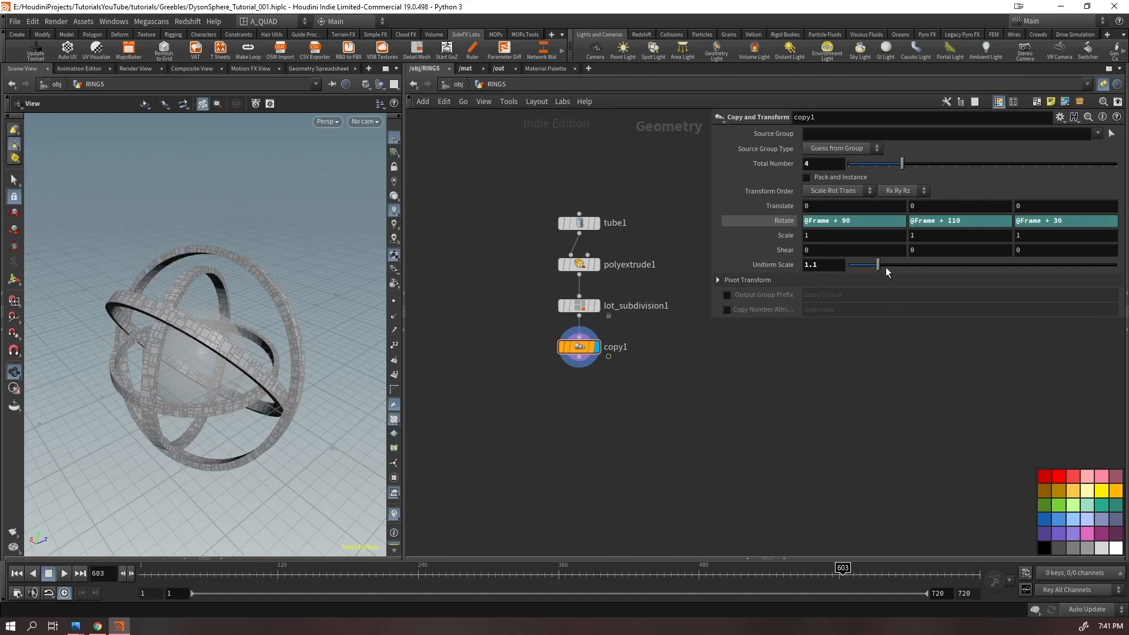
pyautogui.click(829, 220)
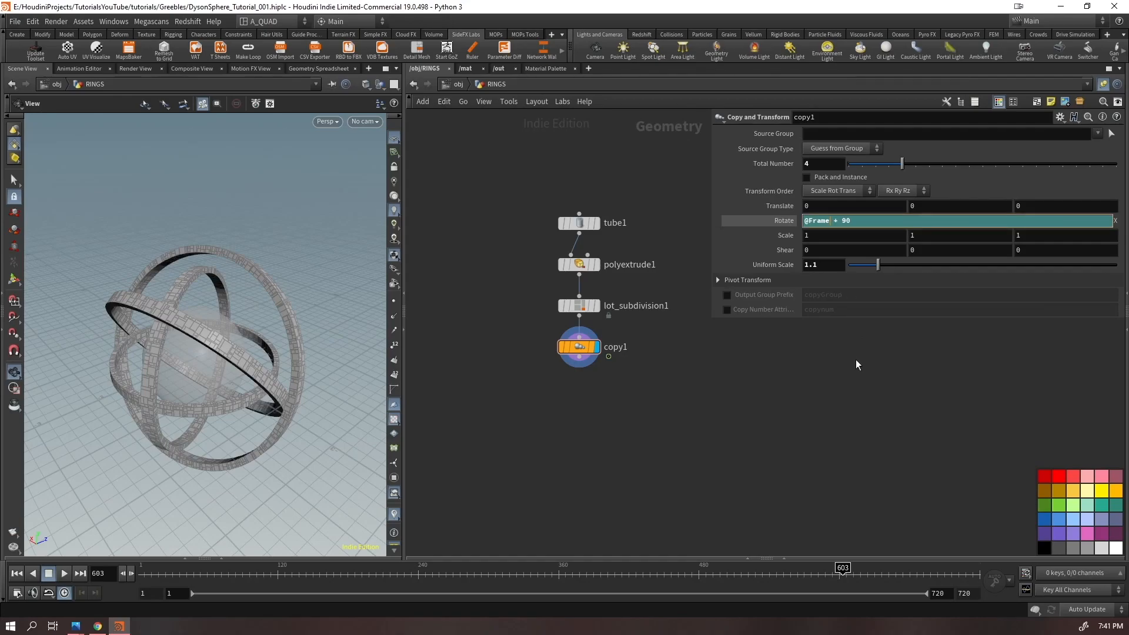
pyautogui.write('/4')
pyautogui.press('Return')
pyautogui.click(934, 220)
pyautogui.write('/4')
pyautogui.press('Return')
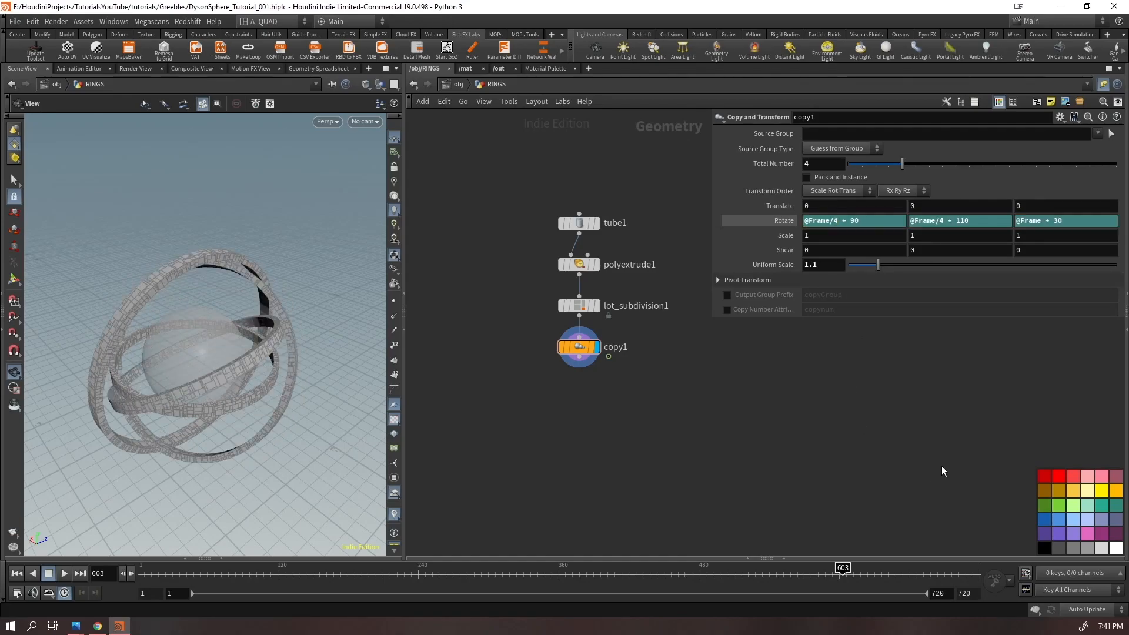
pyautogui.click(1041, 221)
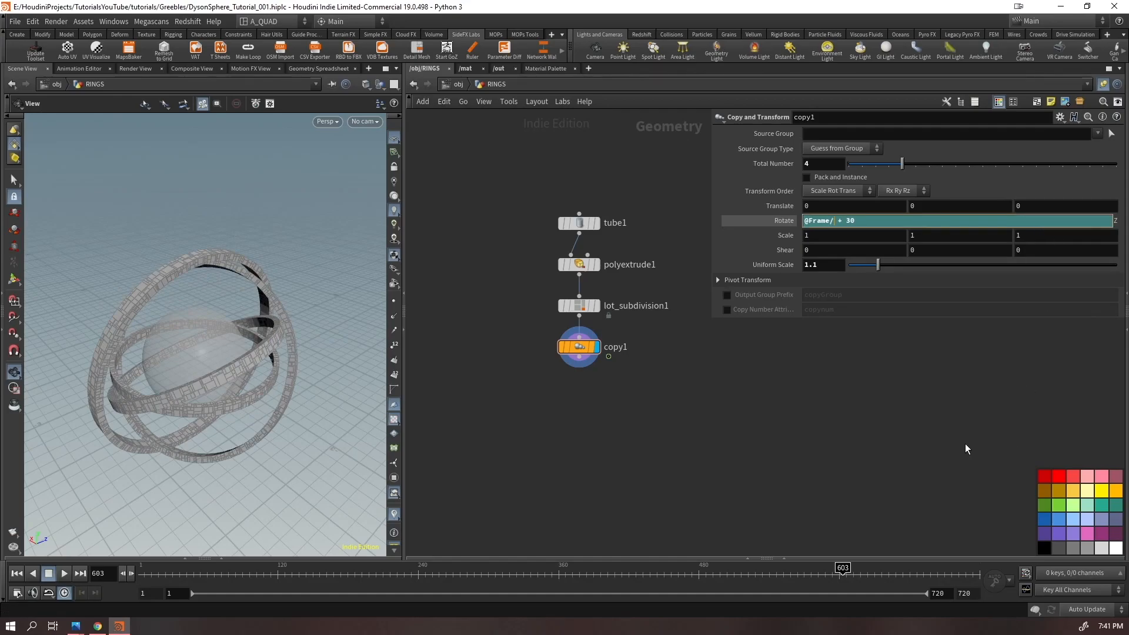
pyautogui.press('Return')
# Set the copy node's uniform scale to 1.125 to space the rings further apart
pyautogui.moveTo(188, 384)
pyautogui.mouseDown()
pyautogui.moveTo(206, 379)
pyautogui.moveTo(240, 406)
pyautogui.moveTo(203, 373)
pyautogui.mouseUp()
pyautogui.click(827, 265)
pyautogui.write('25')
pyautogui.press('Return')
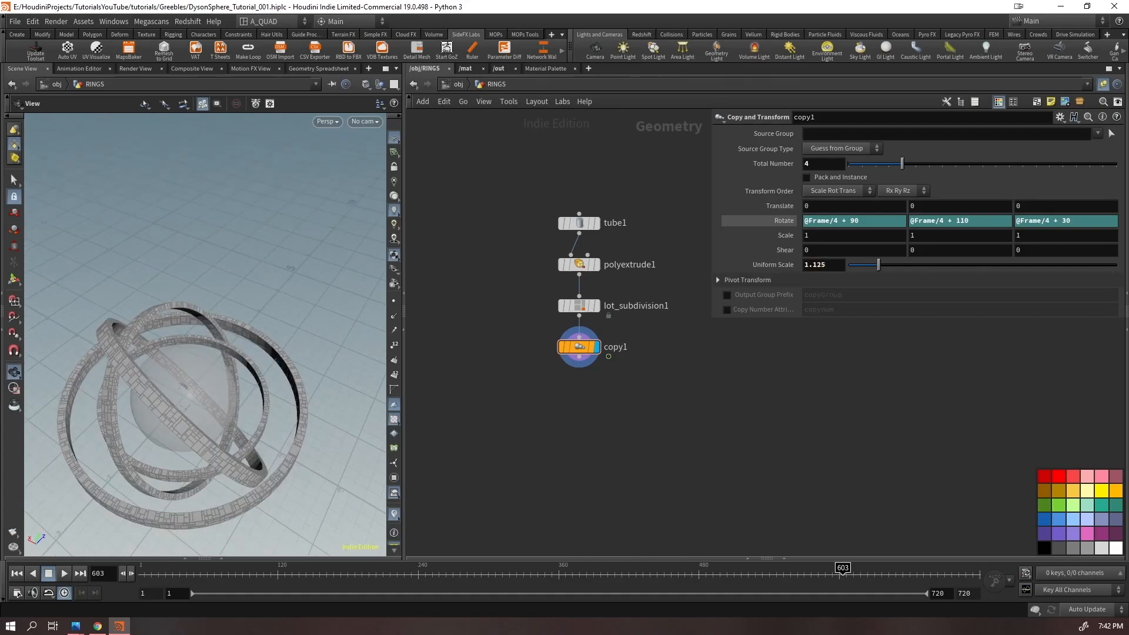
# Add a Transform node after the copy node in the rings network
pyautogui.press('Tab')
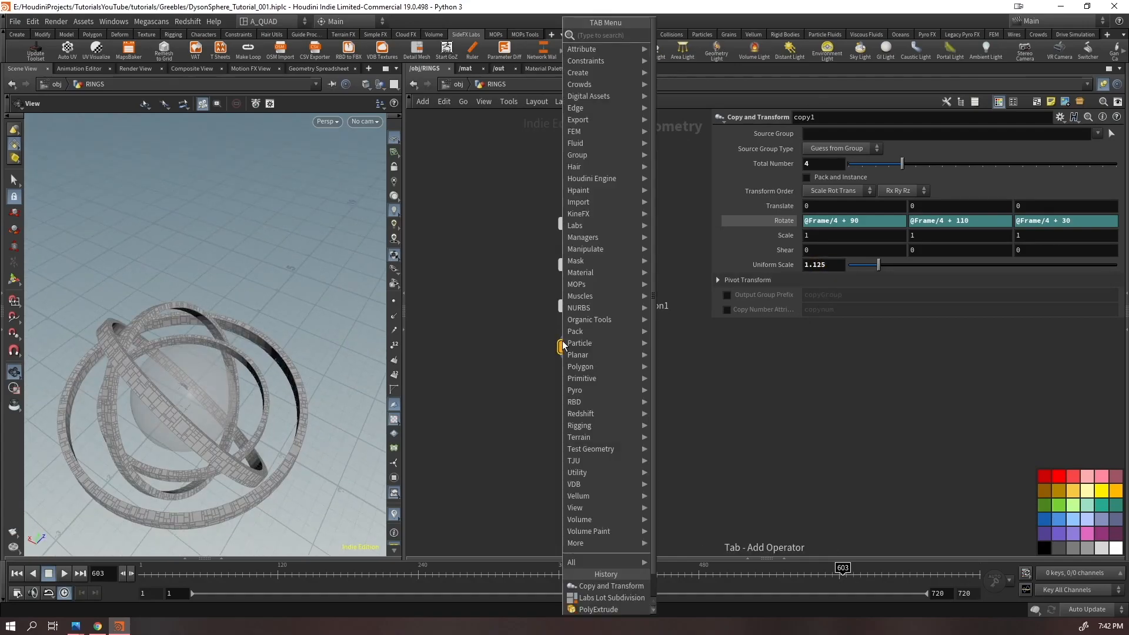
pyautogui.write('tran')
pyautogui.press('Return')
pyautogui.press('Return')
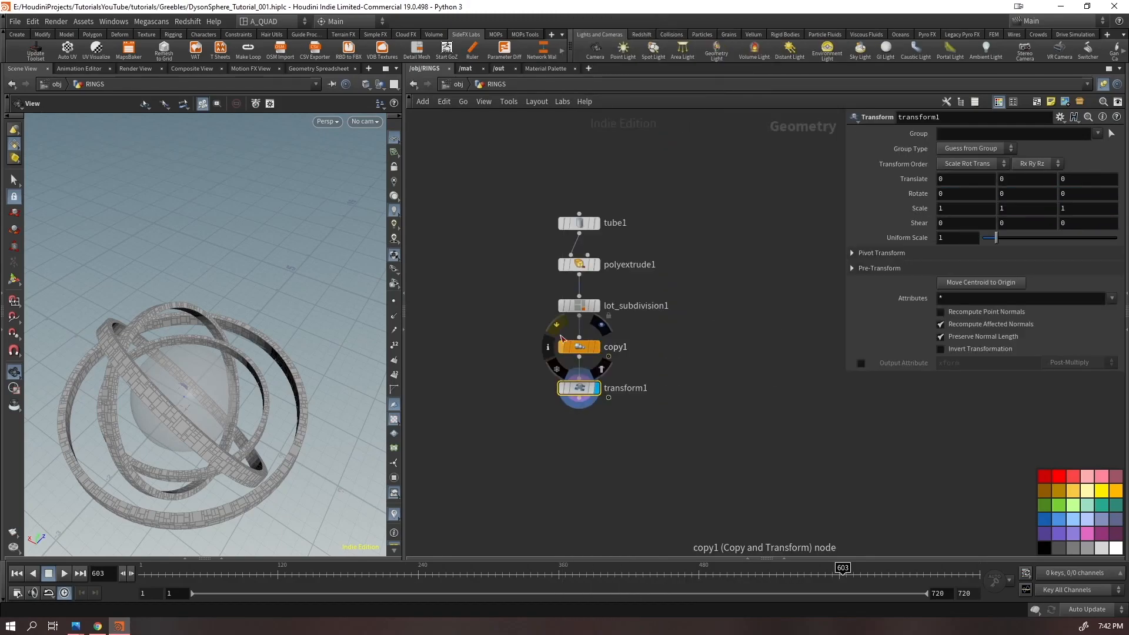
# Play the ring animation from the start and scrub it through to frame 720 to check the motion
pyautogui.moveTo(203, 380); pyautogui.dragTo(203, 335)
pyautogui.hotkey('ctrl', 'Up')
pyautogui.click(64, 573)
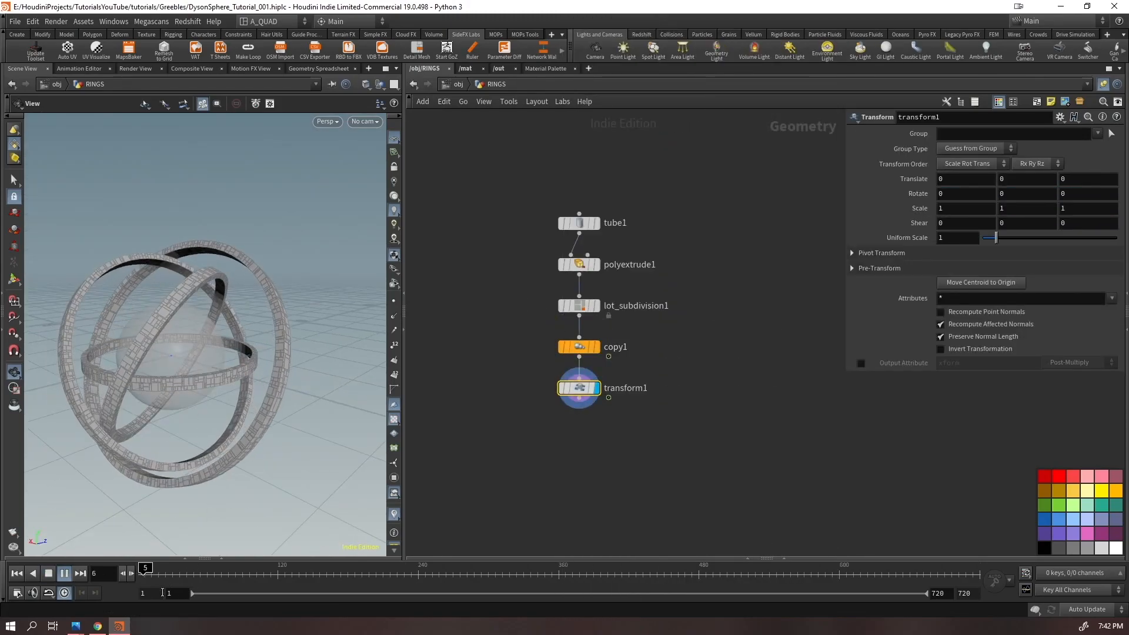
pyautogui.moveTo(157, 570)
pyautogui.mouseDown()
pyautogui.moveTo(164, 559)
pyautogui.moveTo(228, 555)
pyautogui.moveTo(976, 561)
pyautogui.mouseUp()
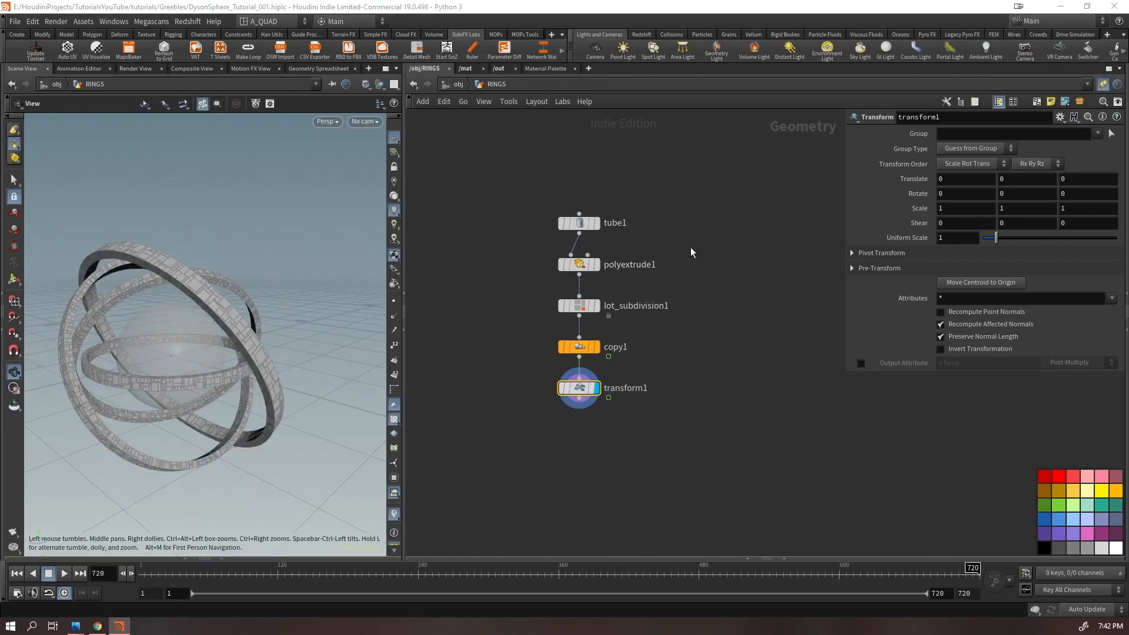
pyautogui.click(969, 195)
pyautogui.write('@')
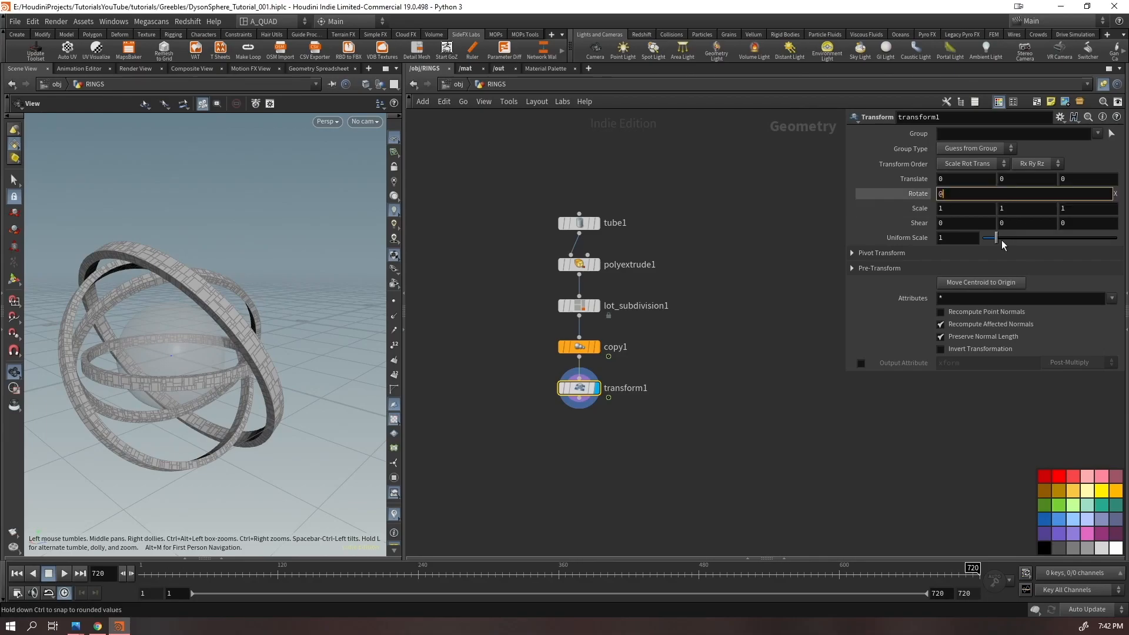
pyautogui.write('Frame/4 + 25')
pyautogui.press('Return')
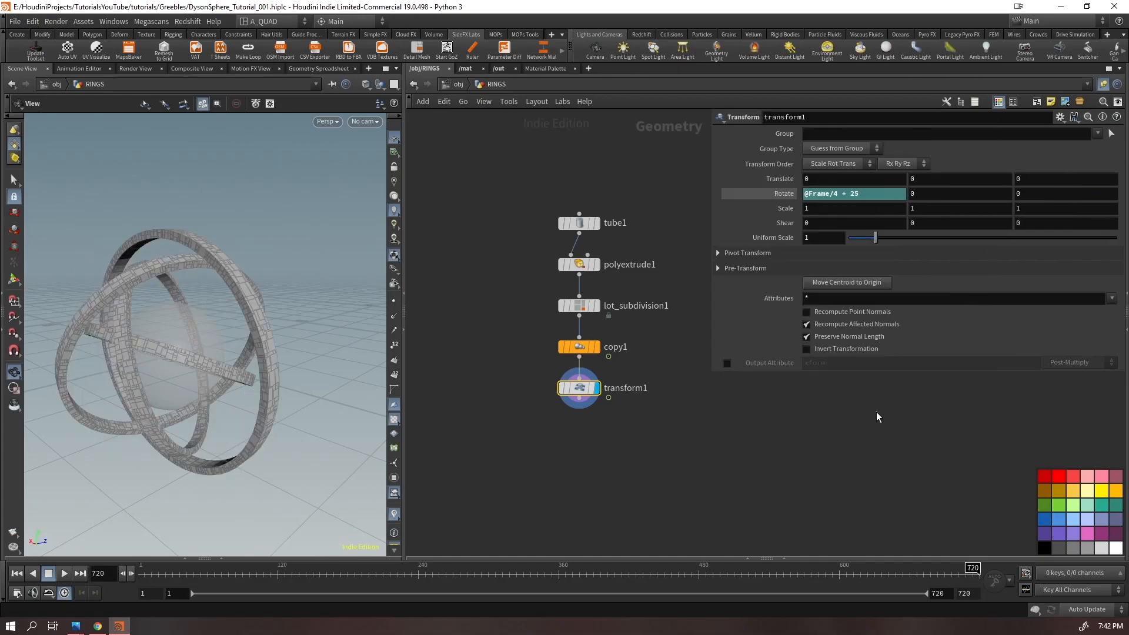
pyautogui.moveTo(134, 580); pyautogui.dragTo(837, 535)
# Try the Transform node between the lot subdivision and copy nodes, display the copy node, and scrub the animation
pyautogui.moveTo(581, 389); pyautogui.dragTo(581, 328)
pyautogui.hotkey('ctrl', 'Up')
pyautogui.click(597, 389)
pyautogui.moveTo(147, 576); pyautogui.dragTo(964, 504)
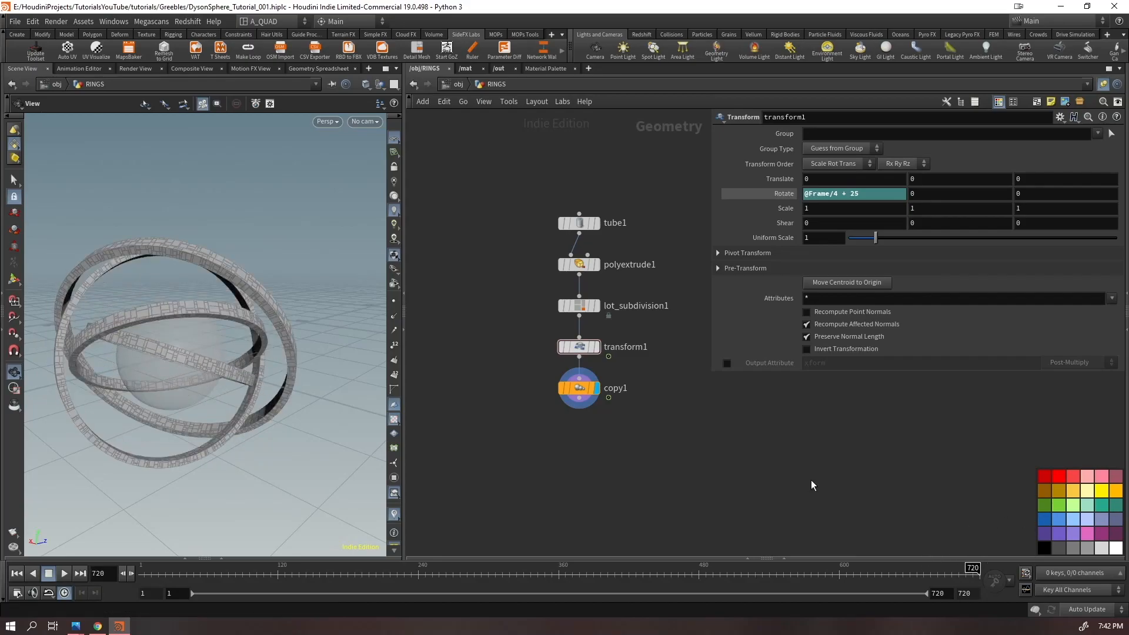
# Return to frame 1, place the Transform node after the copy node again, and display its output
pyautogui.hotkey('ctrl', 'Up')
pyautogui.moveTo(579, 392); pyautogui.dragTo(580, 349)
pyautogui.moveTo(624, 164); pyautogui.dragTo(582, 396)
pyautogui.moveTo(578, 197); pyautogui.dragTo(581, 203, button='middle')
pyautogui.click(599, 393)
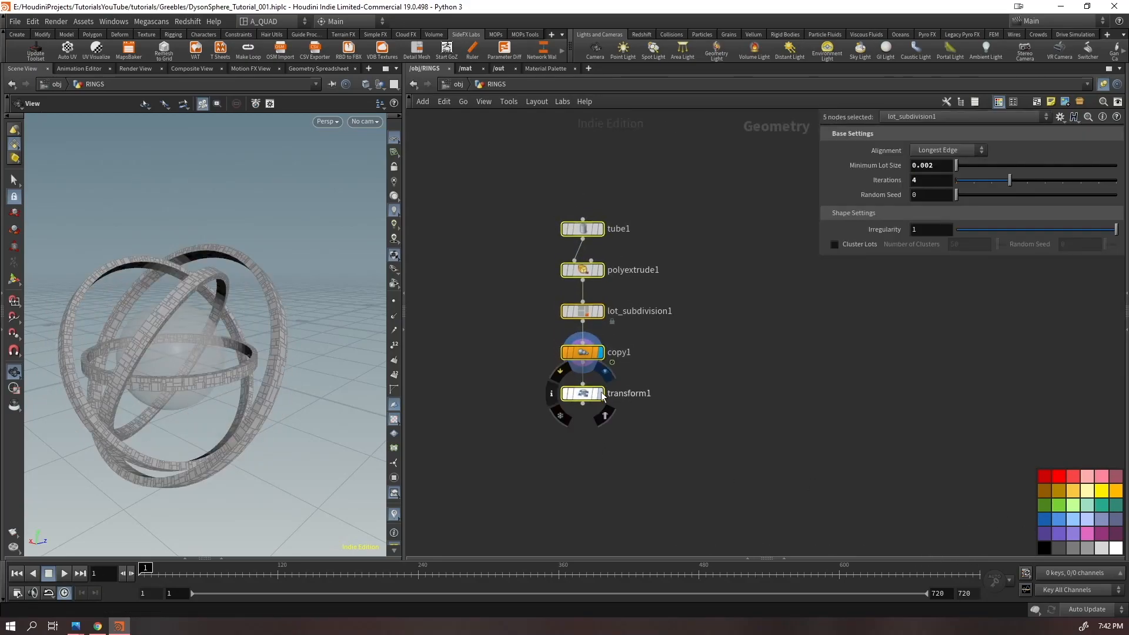
pyautogui.click(582, 394)
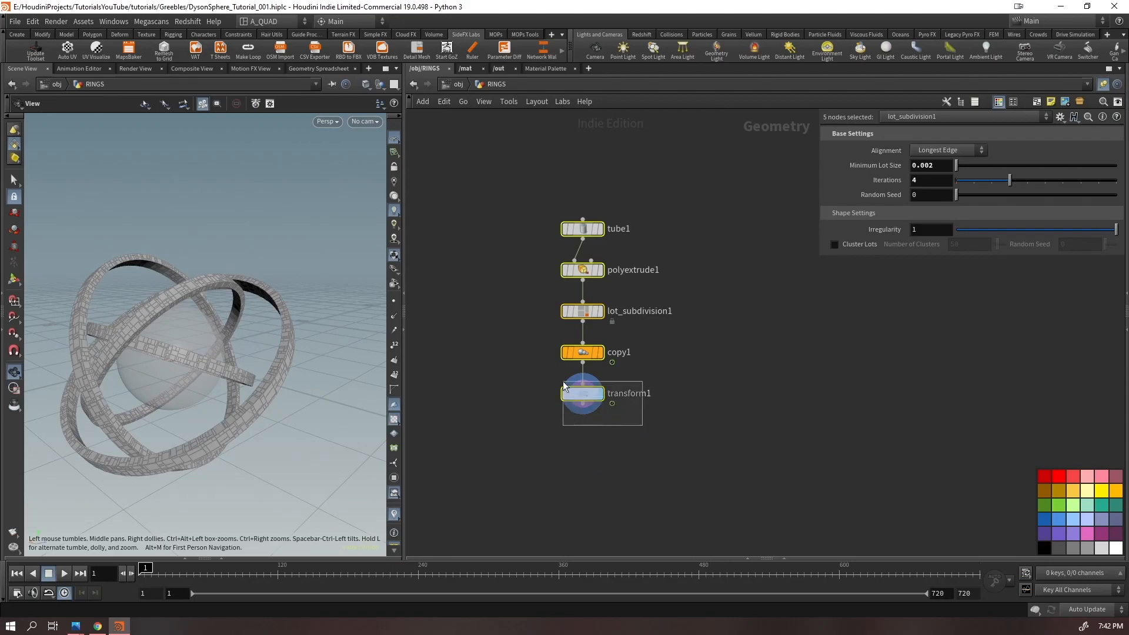
# Add an Attribute Adjust Float node after the Transform node
pyautogui.press('Tab')
pyautogui.write('agf')
pyautogui.press('BackSpace')
pyautogui.press('BackSpace')
pyautogui.press('BackSpace')
pyautogui.write('agf')
pyautogui.hotkey('ctrl', 'a')
pyautogui.press('BackSpace')
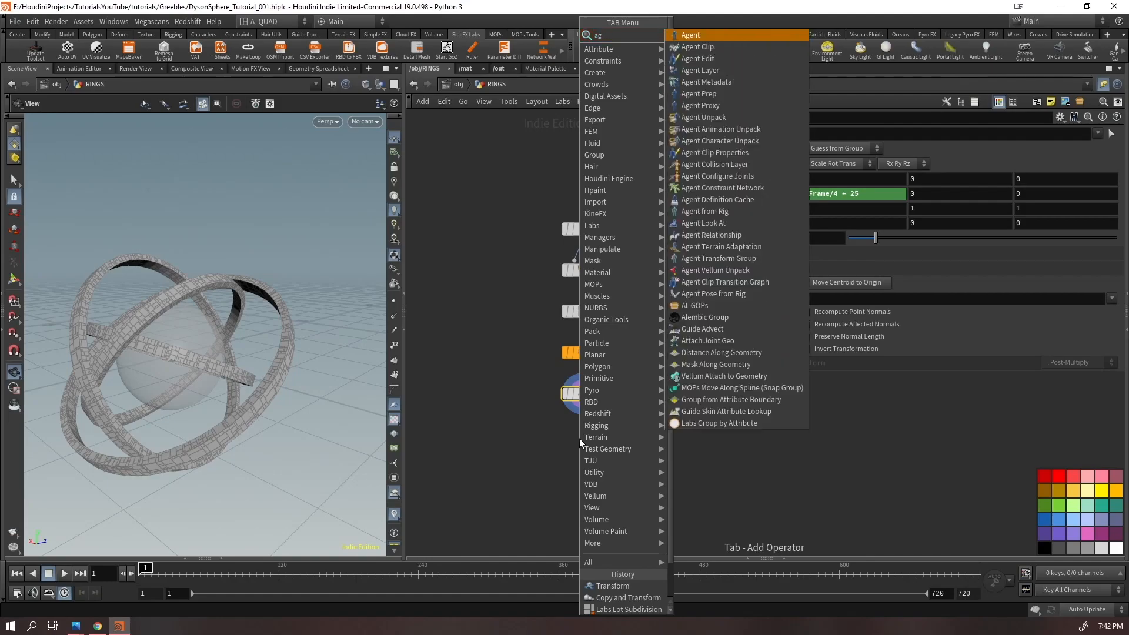
pyautogui.write('afloatad')
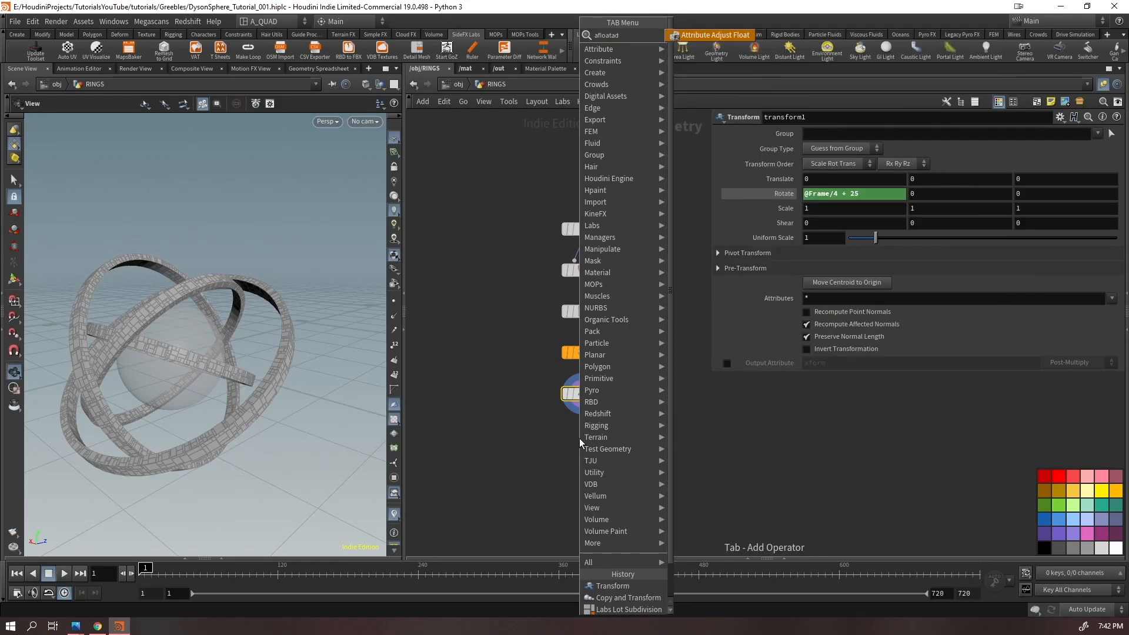
pyautogui.press('Return')
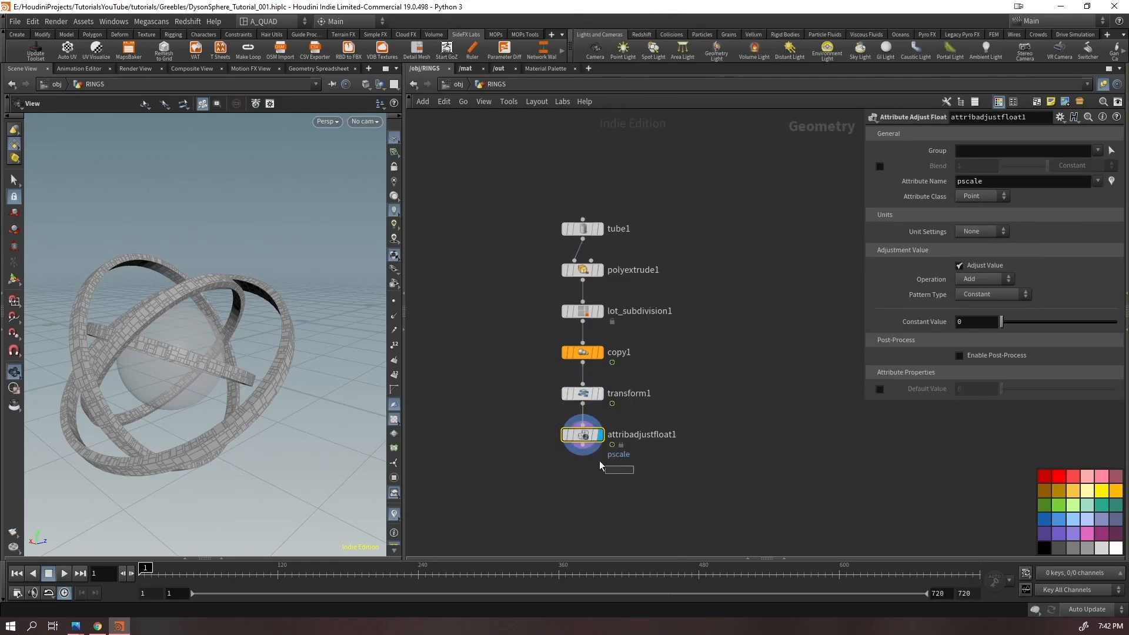
# Move the Attribute Adjust Float node aside and branch a PolyExtrude node directly from the Transform node
pyautogui.moveTo(621, 484); pyautogui.dragTo(670, 440, button='middle')
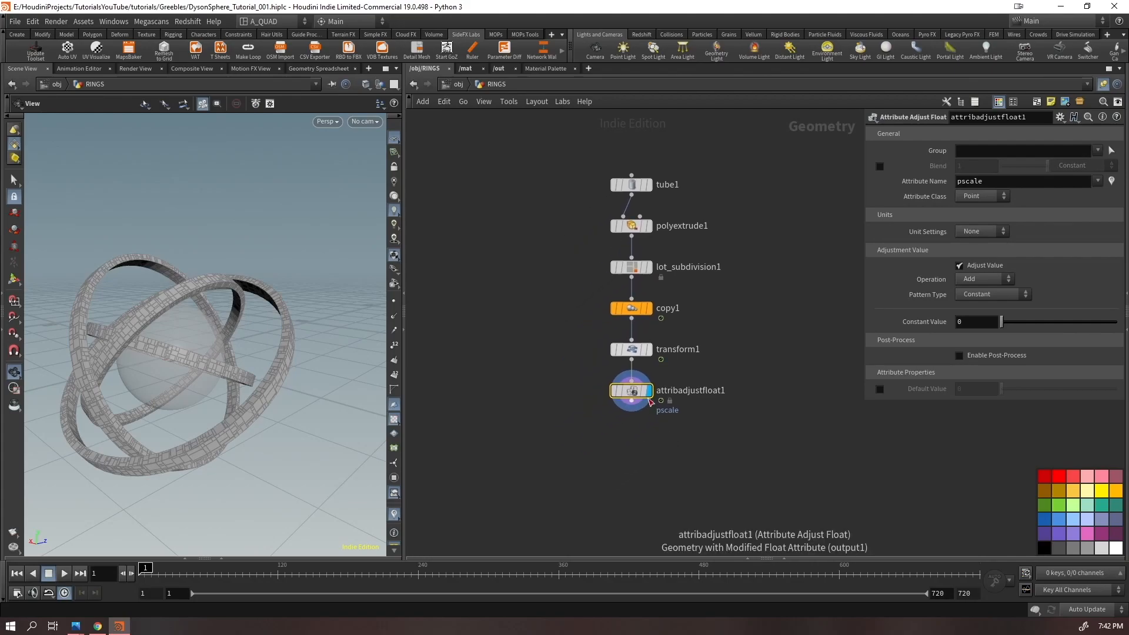
pyautogui.moveTo(634, 393); pyautogui.dragTo(540, 394)
pyautogui.click(632, 359)
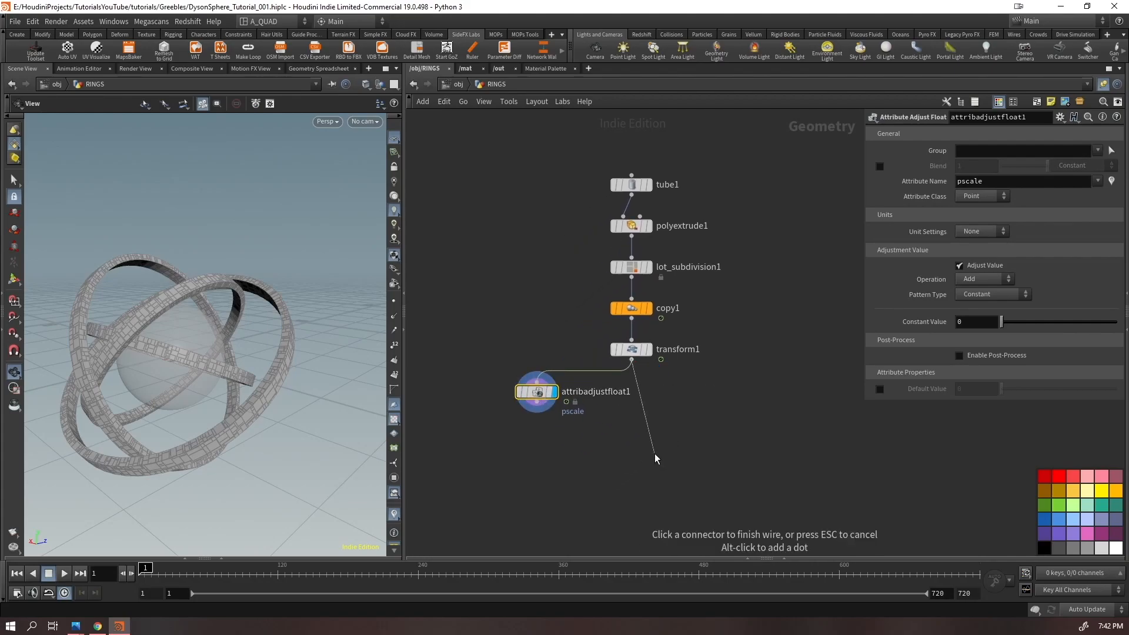
pyautogui.click(650, 453)
pyautogui.write('pol')
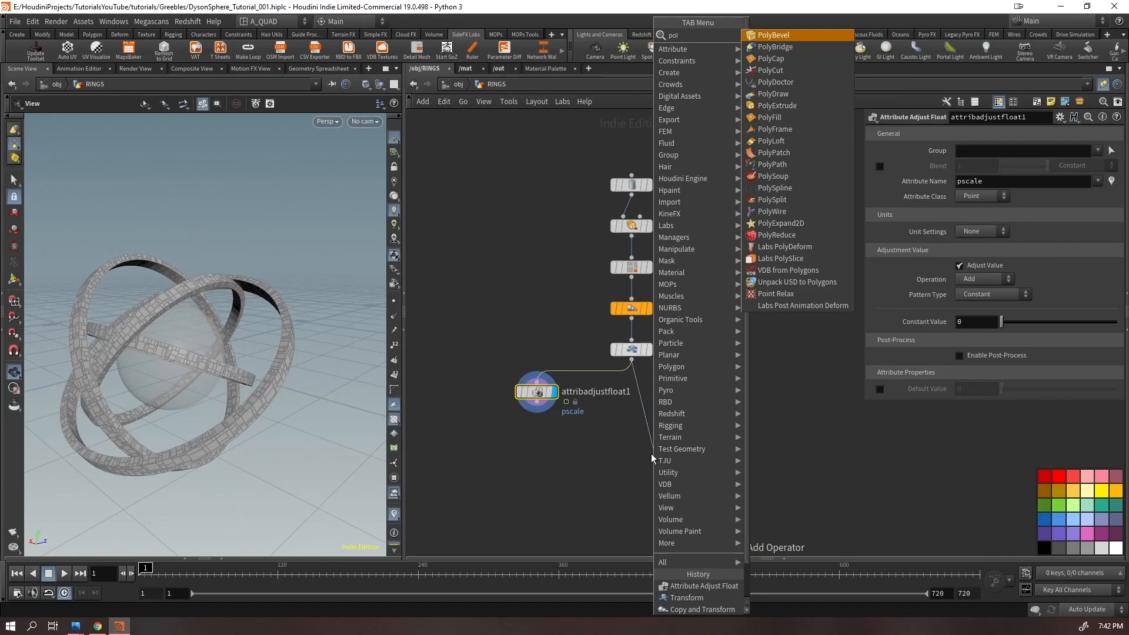
pyautogui.write('yex')
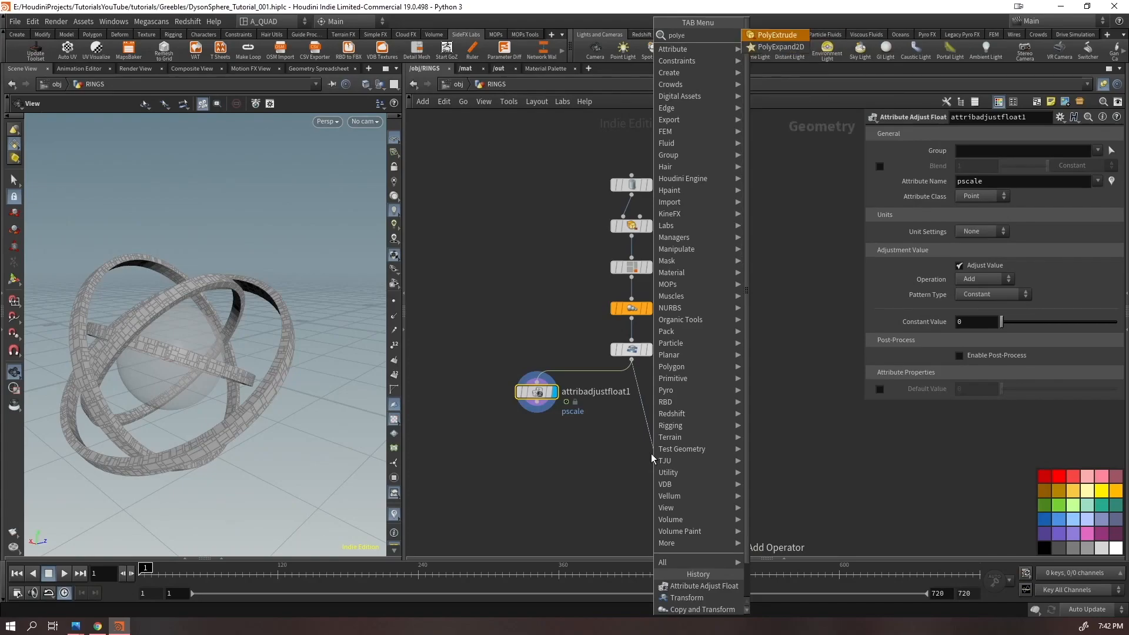
pyautogui.press('Return')
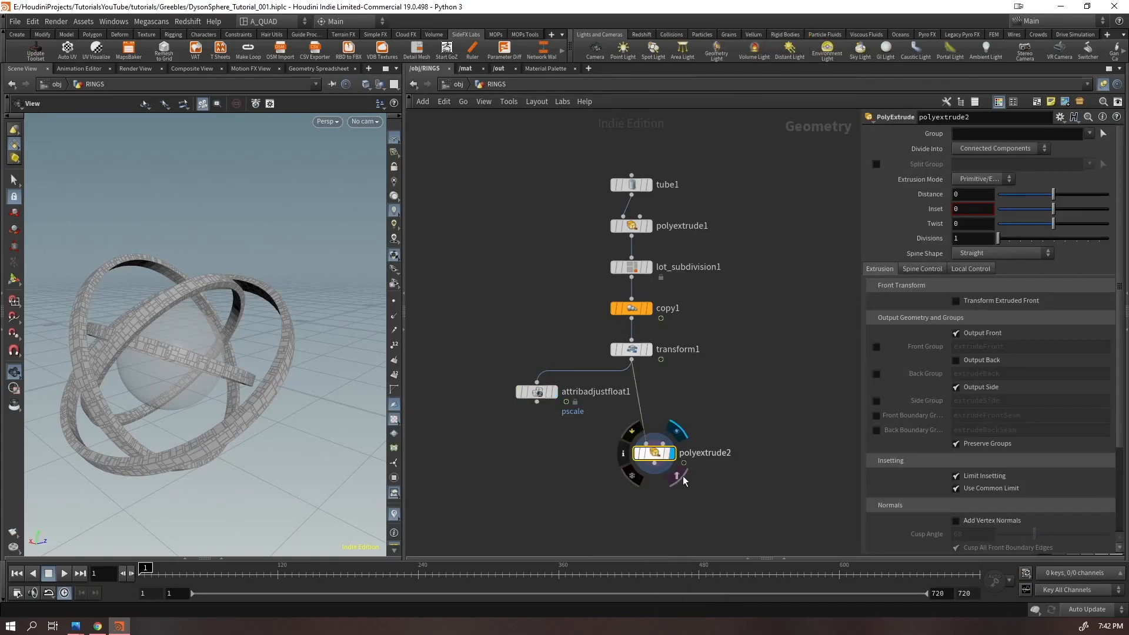
pyautogui.moveTo(660, 452); pyautogui.dragTo(637, 470)
# Set the new PolyExtrude node's distance to 0.031
pyautogui.moveTo(175, 303); pyautogui.dragTo(269, 241, button='right')
pyautogui.moveTo(244, 242); pyautogui.dragTo(323, 271)
pyautogui.moveTo(961, 201); pyautogui.dragTo(1040, 240, button='middle')
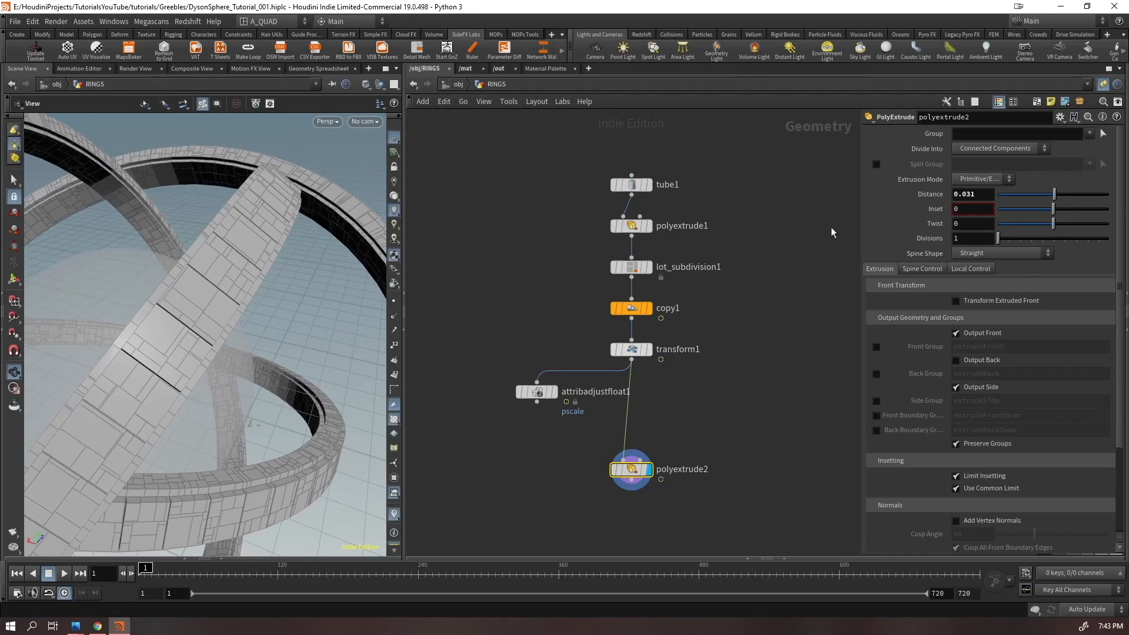
# Divide the new extrusion into Individual Elements and inspect the ring panels up close
pyautogui.moveTo(191, 315); pyautogui.dragTo(177, 276)
pyautogui.click(978, 148)
pyautogui.click(983, 161)
pyautogui.moveTo(239, 316); pyautogui.dragTo(230, 287)
pyautogui.moveTo(217, 349); pyautogui.dragTo(401, 184, button='right')
pyautogui.moveTo(266, 244); pyautogui.dragTo(304, 280)
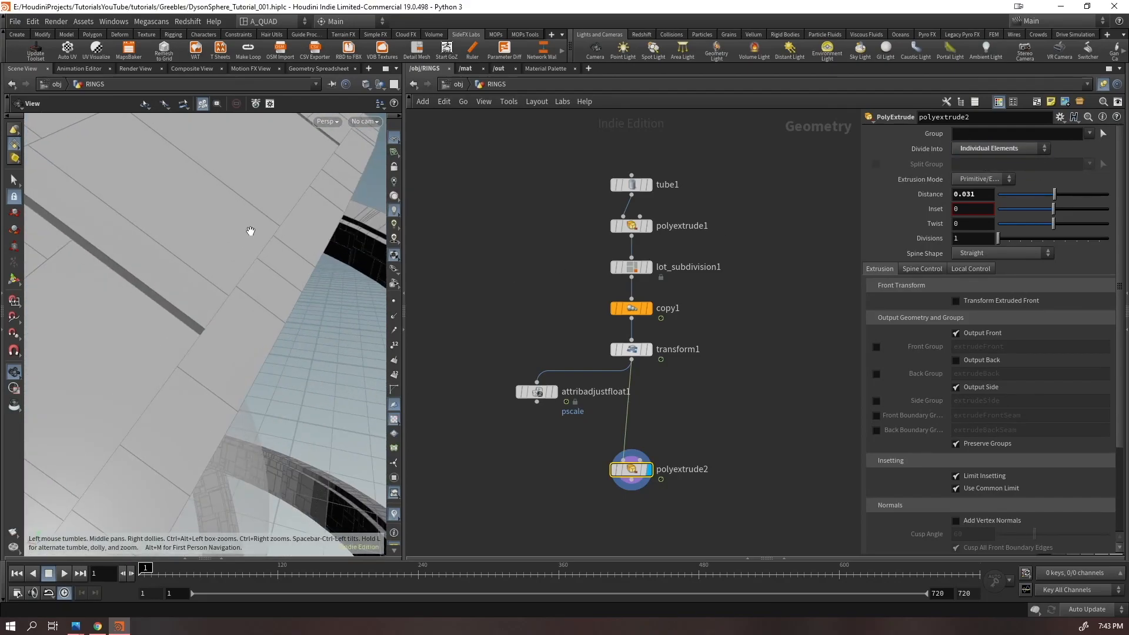
pyautogui.moveTo(253, 234); pyautogui.dragTo(169, 277, button='right')
pyautogui.moveTo(169, 277); pyautogui.dragTo(282, 268)
# Enable the Distance Scale attribute on the new PolyExtrude node and insert the Attribute Adjust Float node between it and the Transform node
pyautogui.click(963, 269)
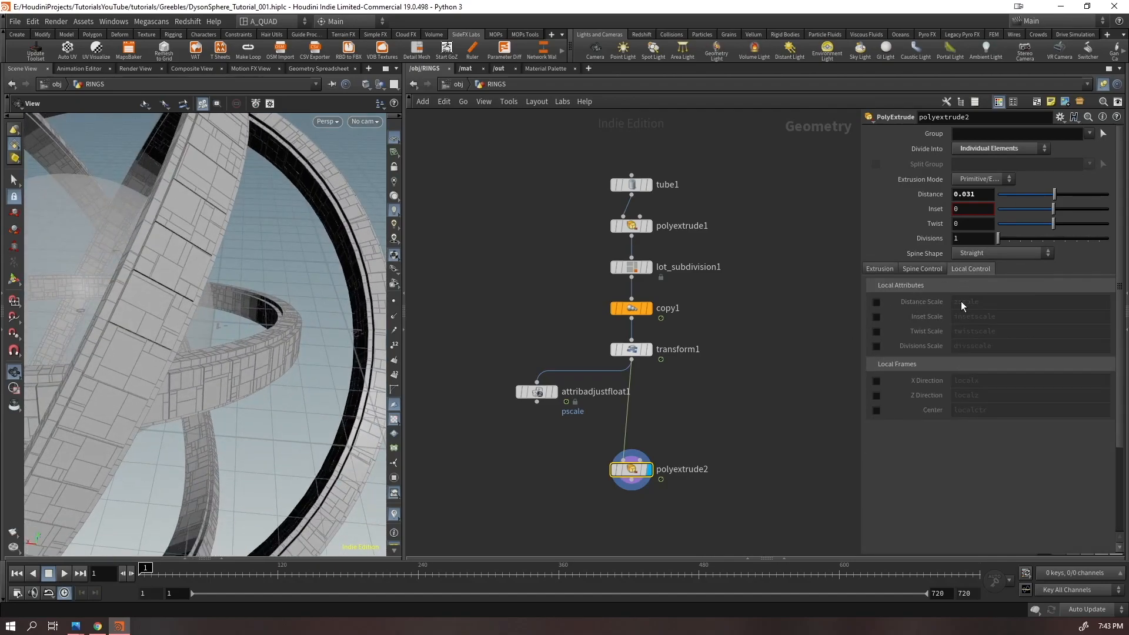
pyautogui.click(876, 302)
pyautogui.moveTo(532, 396)
pyautogui.moveTo(532, 397); pyautogui.dragTo(626, 396)
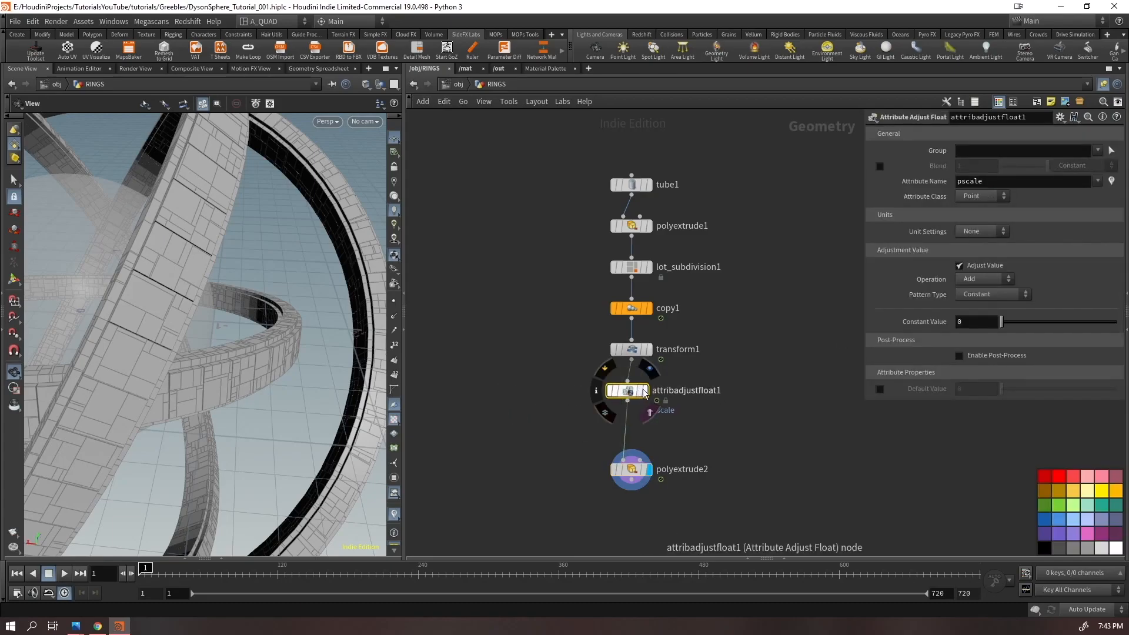
# Set the Attribute Adjust Float node's attribute name to zscale with class Primitive, and tidy the network layout
pyautogui.doubleClick(959, 184)
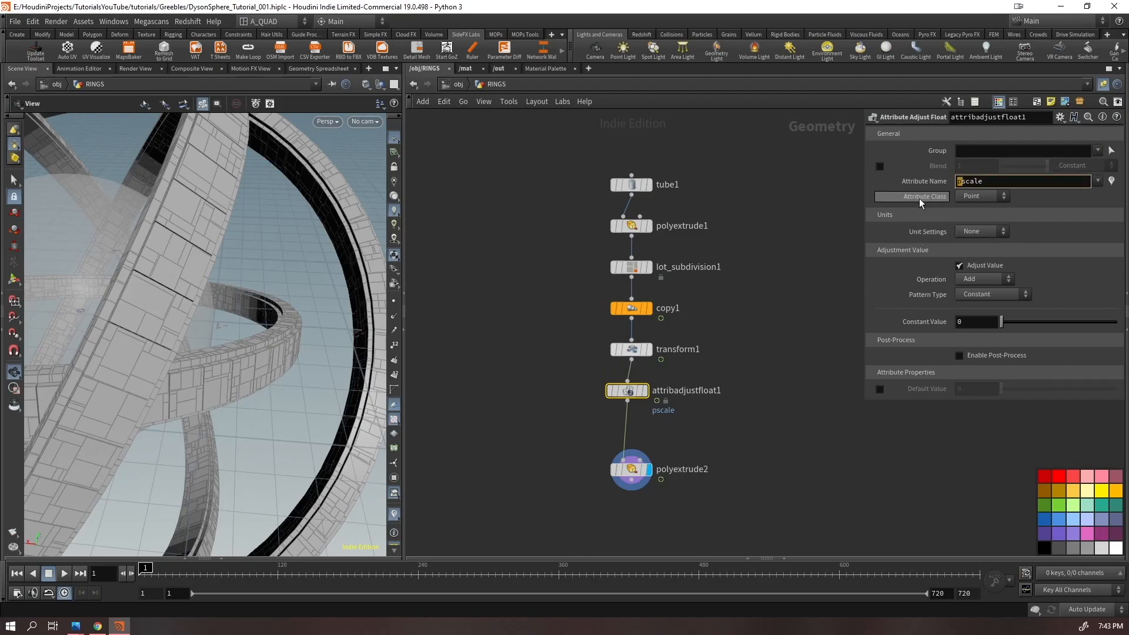
pyautogui.write('zscale')
pyautogui.press('Return')
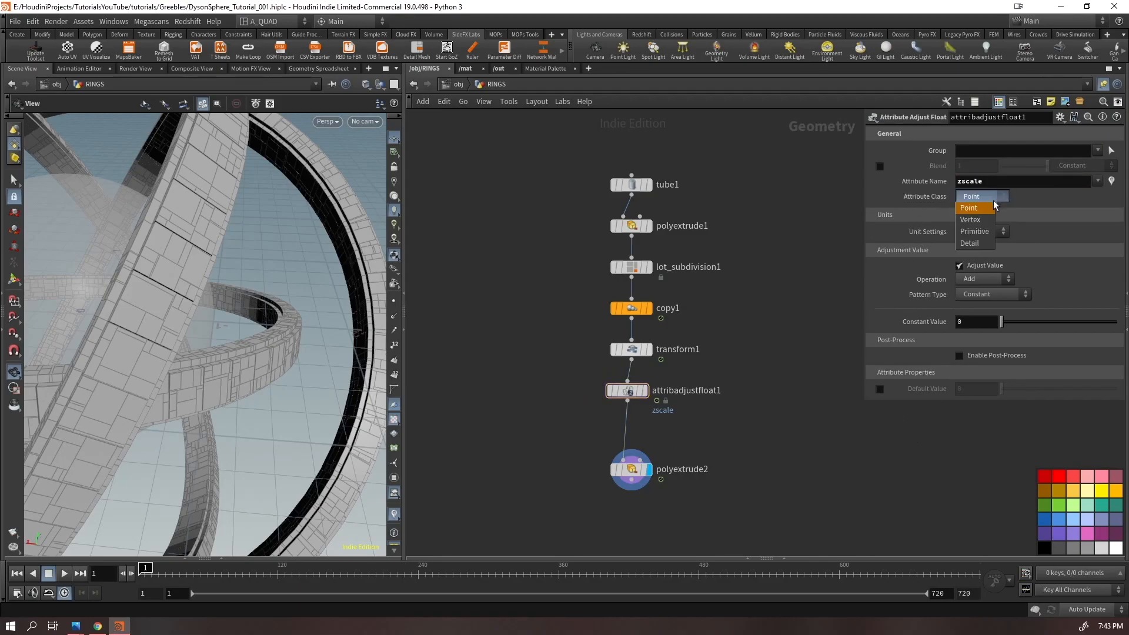
pyautogui.click(974, 233)
pyautogui.moveTo(700, 133); pyautogui.dragTo(630, 479)
pyautogui.press('l')
pyautogui.click(932, 466)
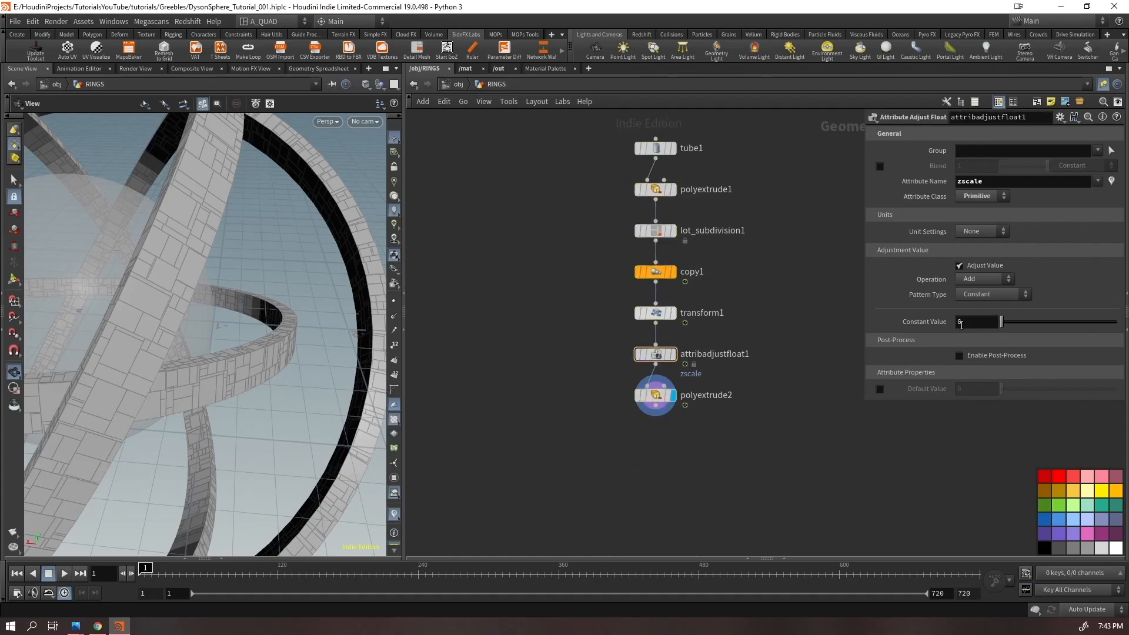
# Set the zscale adjustment's pattern type to Random and inspect the varied extrusions around the rings
pyautogui.scroll(-6, 147, 453)
pyautogui.moveTo(146, 453); pyautogui.dragTo(167, 330)
pyautogui.scroll(2, 166, 330)
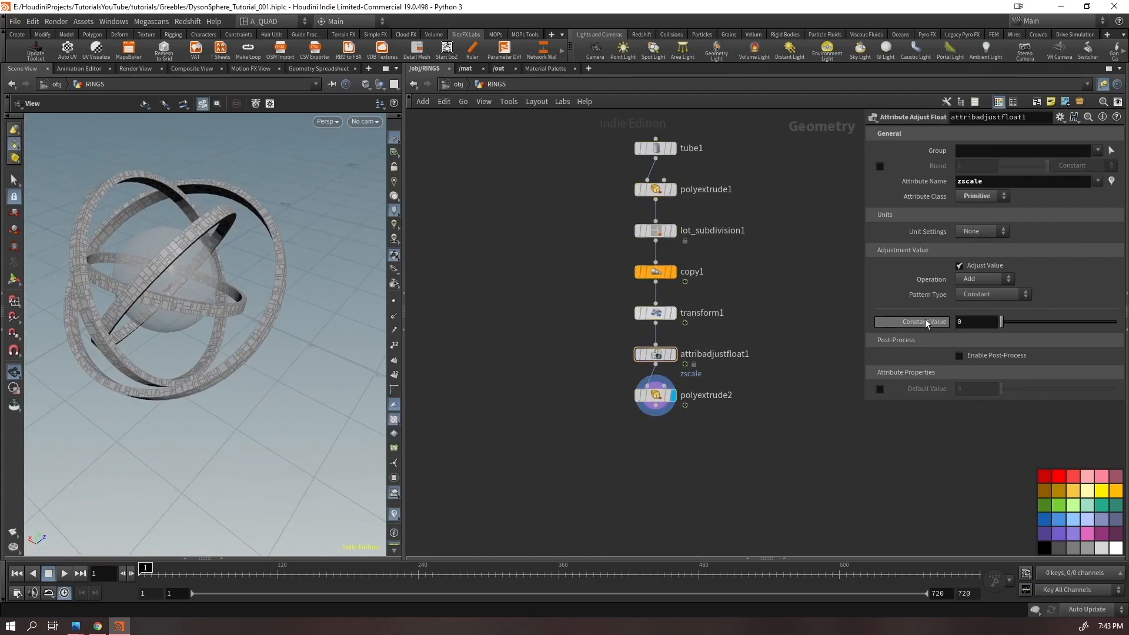
pyautogui.click(973, 297)
pyautogui.click(981, 320)
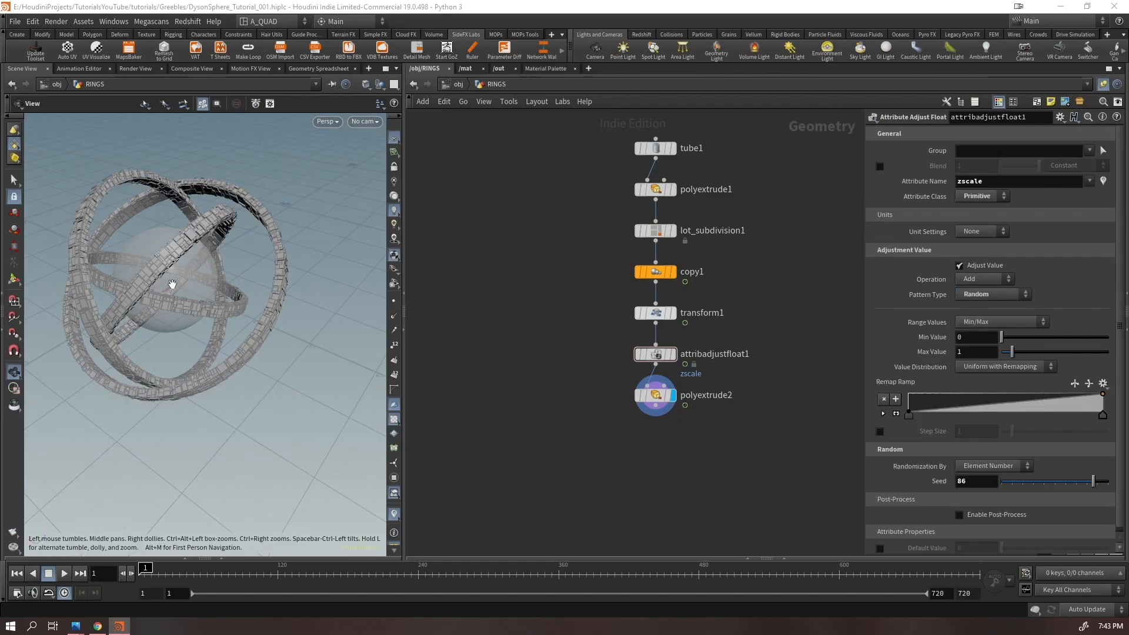
pyautogui.scroll(6, 245, 270)
pyautogui.scroll(-5, 231, 238)
pyautogui.moveTo(226, 251); pyautogui.dragTo(225, 281)
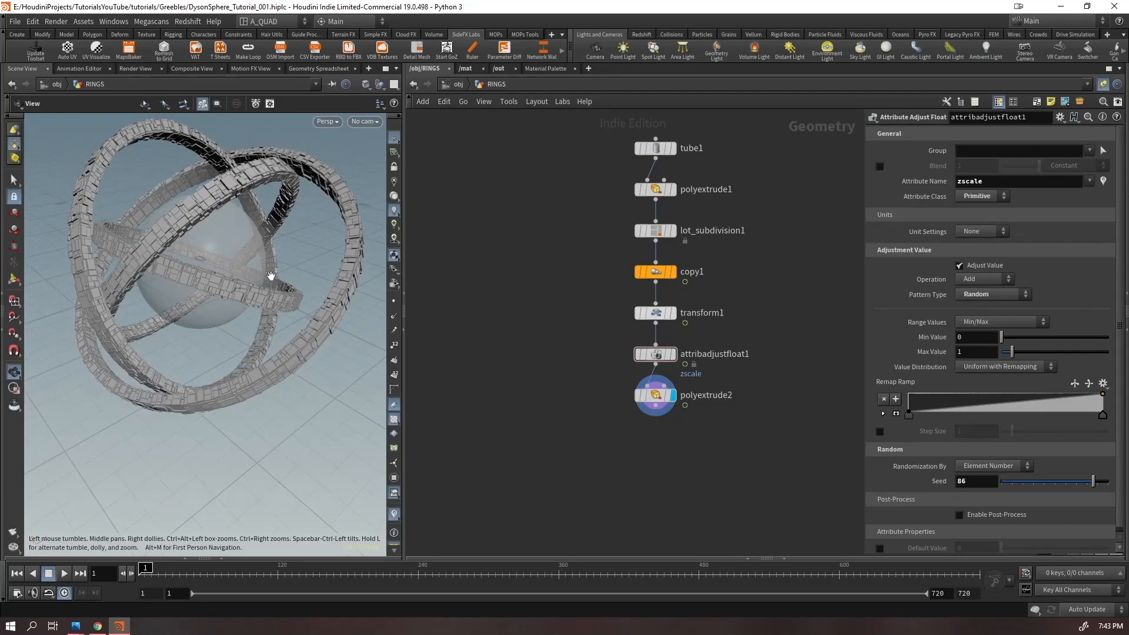
# Move the Attribute Adjust Float and PolyExtrude nodes aside and add a second Attribute Adjust Float node directly after the Transform node
pyautogui.keyDown('shift'); pyautogui.click(667, 399); pyautogui.keyUp('shift')
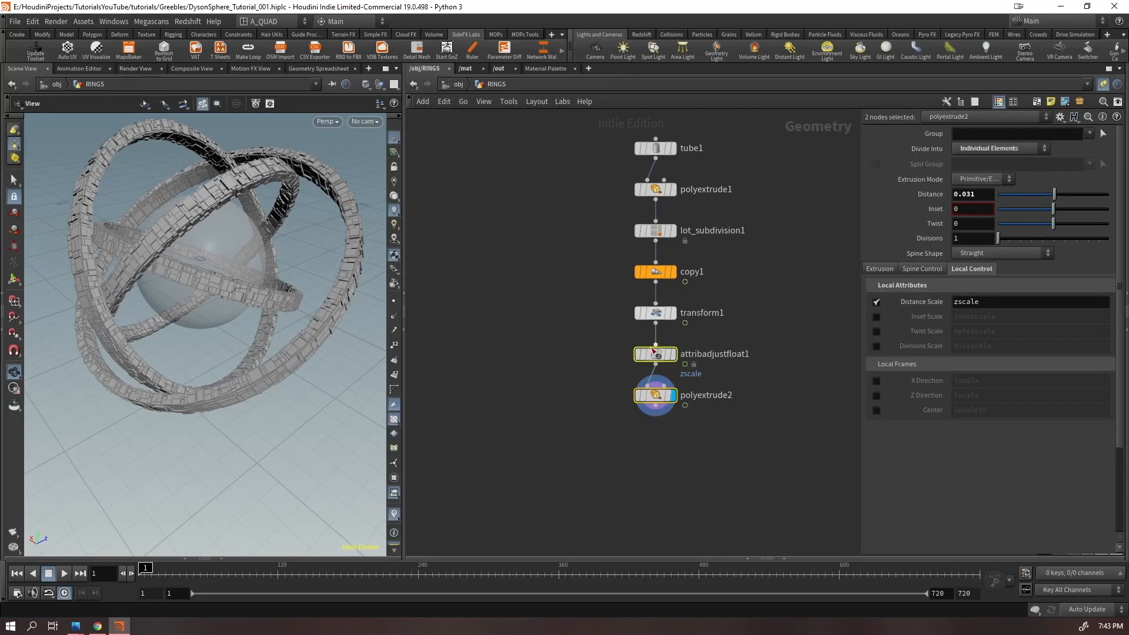
pyautogui.moveTo(654, 358); pyautogui.dragTo(515, 387)
pyautogui.click(672, 312)
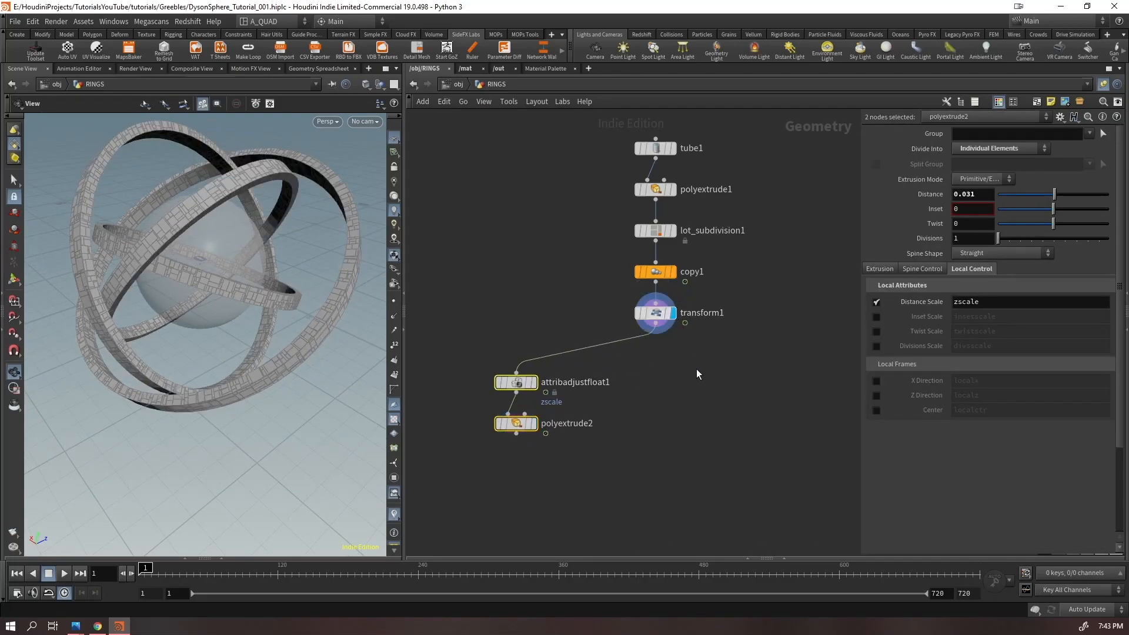
pyautogui.click(656, 311)
pyautogui.press('Tab')
pyautogui.write('aaf')
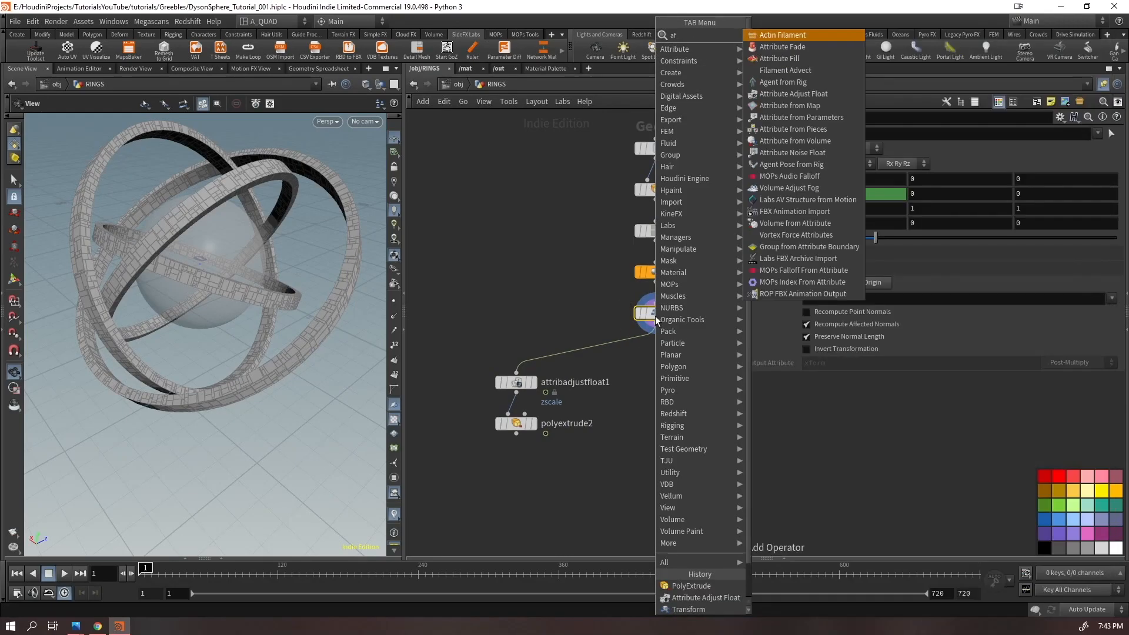
pyautogui.press('Return')
pyautogui.press('Return')
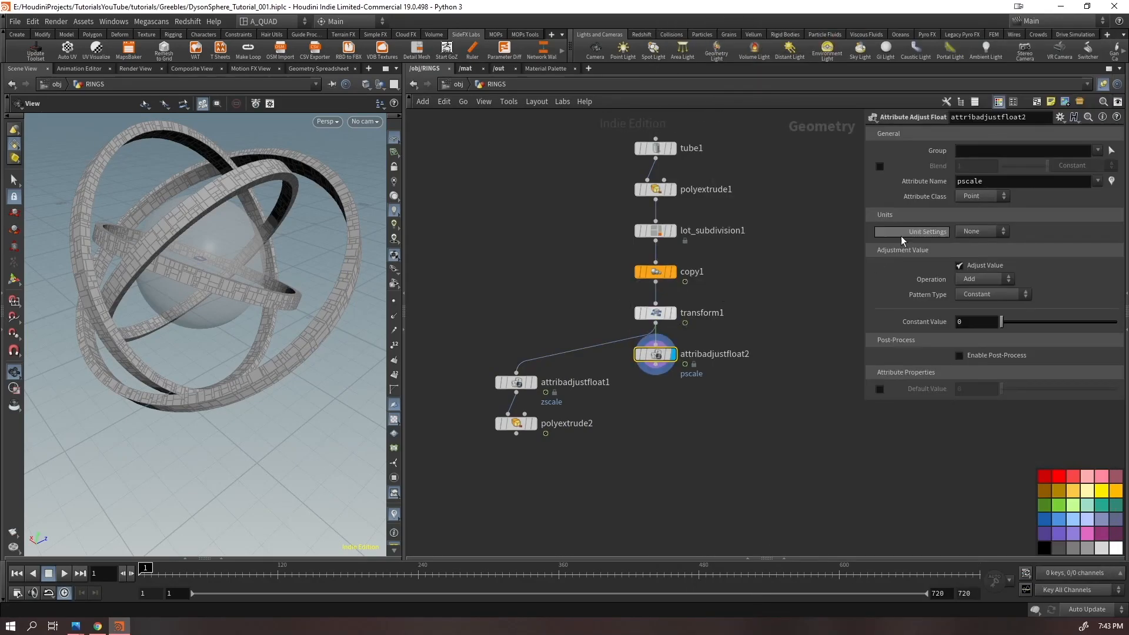
# Set the second Attribute Adjust Float node to the zscale attribute on class Primitive and turn on its viewport visualization
pyautogui.write('z')
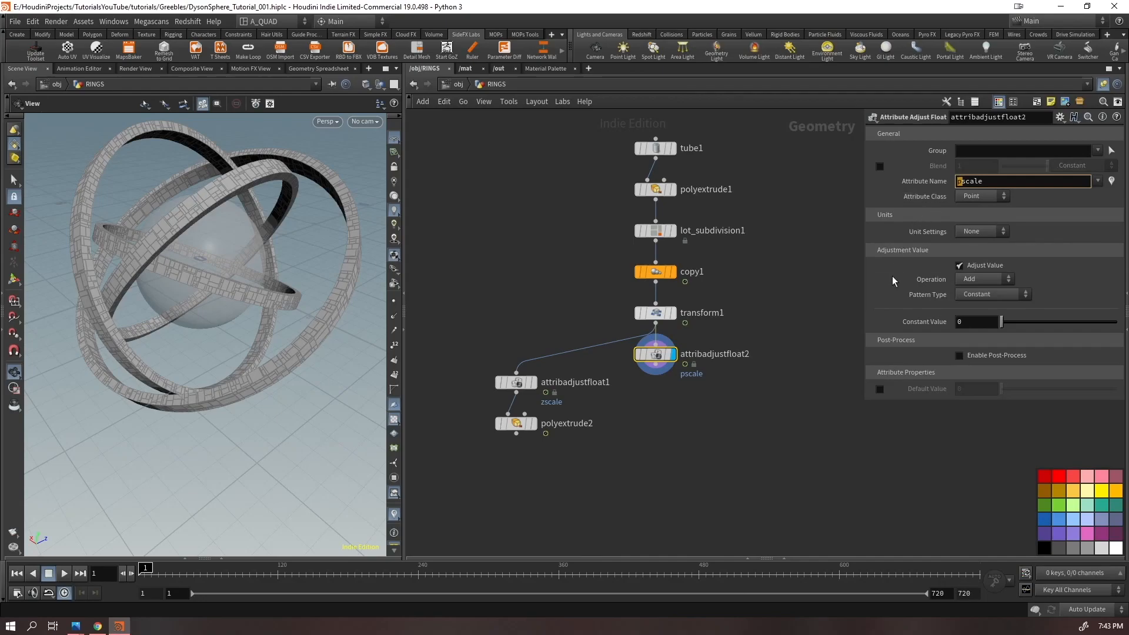
pyautogui.click(980, 197)
pyautogui.click(969, 232)
pyautogui.click(1112, 181)
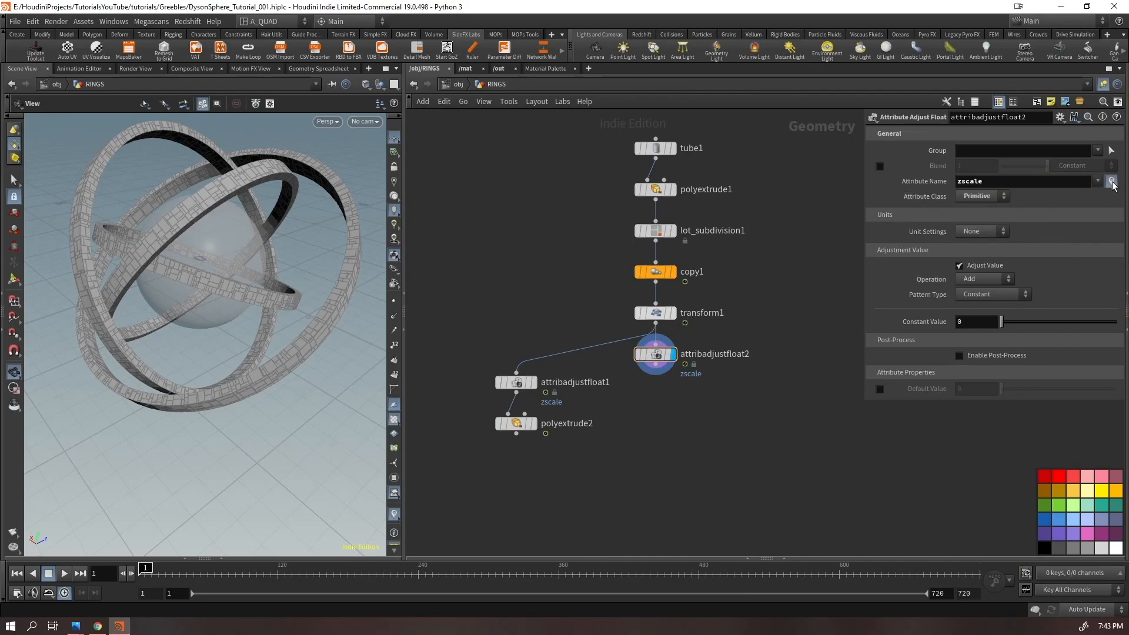
# Set the second Attribute Adjust Float node's pattern type to Random and check the panel colors
pyautogui.click(976, 267)
pyautogui.click(977, 268)
pyautogui.click(974, 296)
pyautogui.click(981, 317)
pyautogui.moveTo(188, 237)
pyautogui.mouseDown(button='right')
pyautogui.moveTo(247, 141)
pyautogui.moveTo(198, 218)
pyautogui.mouseUp(button='right')
pyautogui.moveTo(197, 218)
pyautogui.mouseDown()
pyautogui.moveTo(302, 187)
pyautogui.moveTo(196, 222)
pyautogui.mouseUp()
# Try the Point attribute class for zscale, compare its coloring on the panels up close, and return to Primitive
pyautogui.click(993, 199)
pyautogui.click(991, 208)
pyautogui.moveTo(250, 247); pyautogui.dragTo(301, 118, button='right')
pyautogui.moveTo(240, 185); pyautogui.dragTo(243, 303, button='middle')
pyautogui.moveTo(243, 303); pyautogui.dragTo(306, 201, button='right')
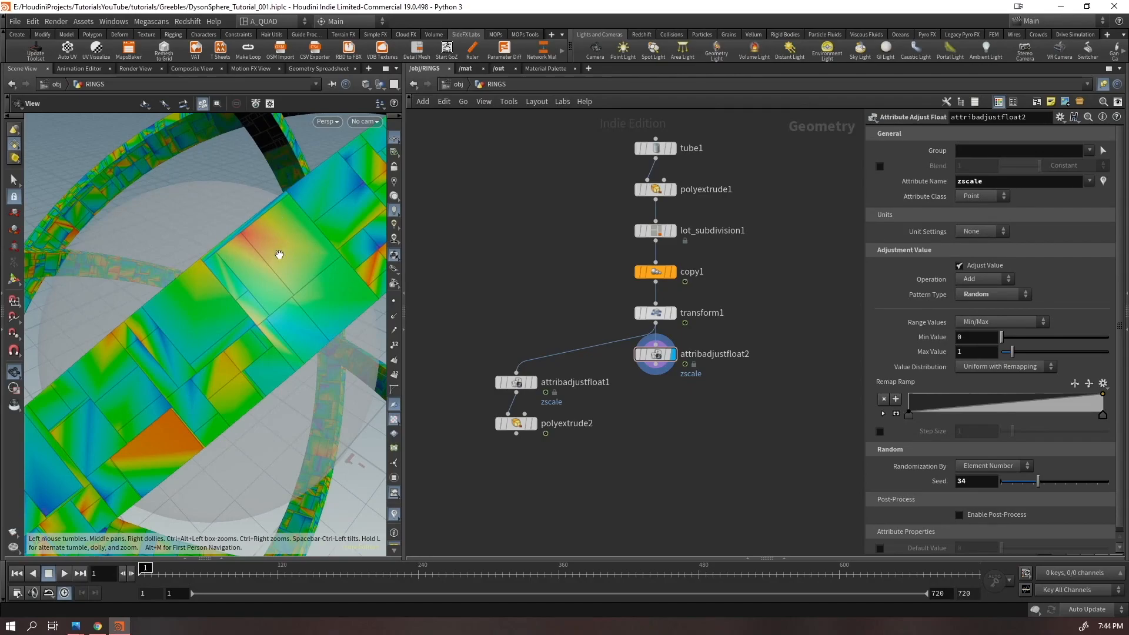
pyautogui.click(975, 201)
pyautogui.click(977, 232)
pyautogui.moveTo(202, 262); pyautogui.dragTo(235, 390)
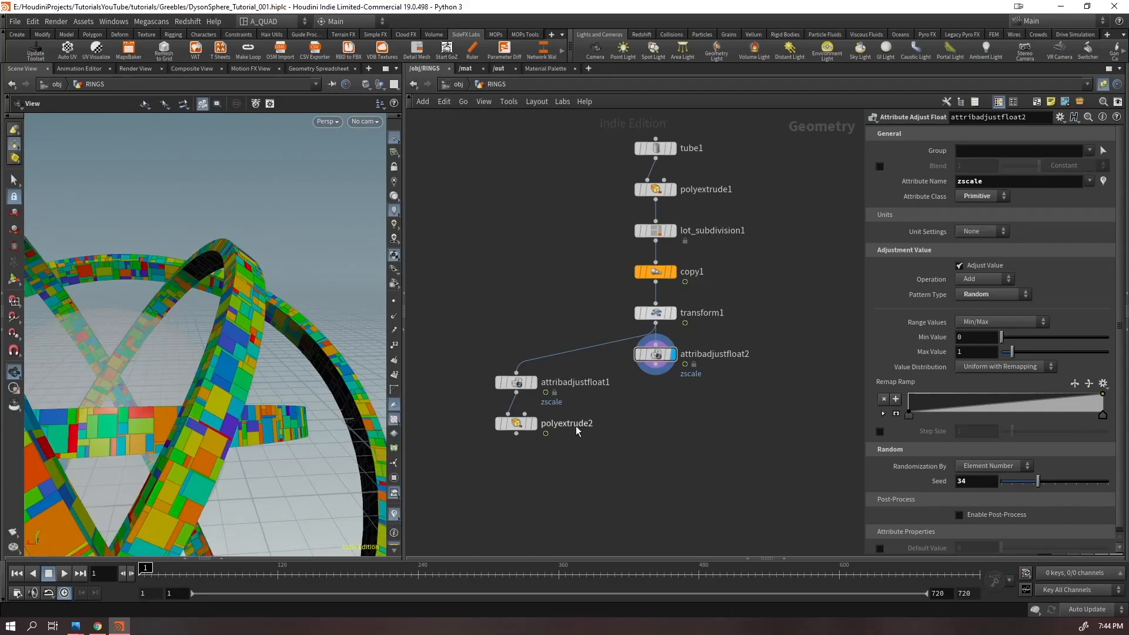
# Reconnect the set-aside PolyExtrude node beneath the second Attribute Adjust Float node and display its result
pyautogui.moveTo(655, 373)
pyautogui.mouseDown()
pyautogui.moveTo(517, 419)
pyautogui.moveTo(544, 426)
pyautogui.moveTo(663, 394)
pyautogui.moveTo(650, 394)
pyautogui.mouseUp()
pyautogui.click(533, 423)
pyautogui.click(652, 395)
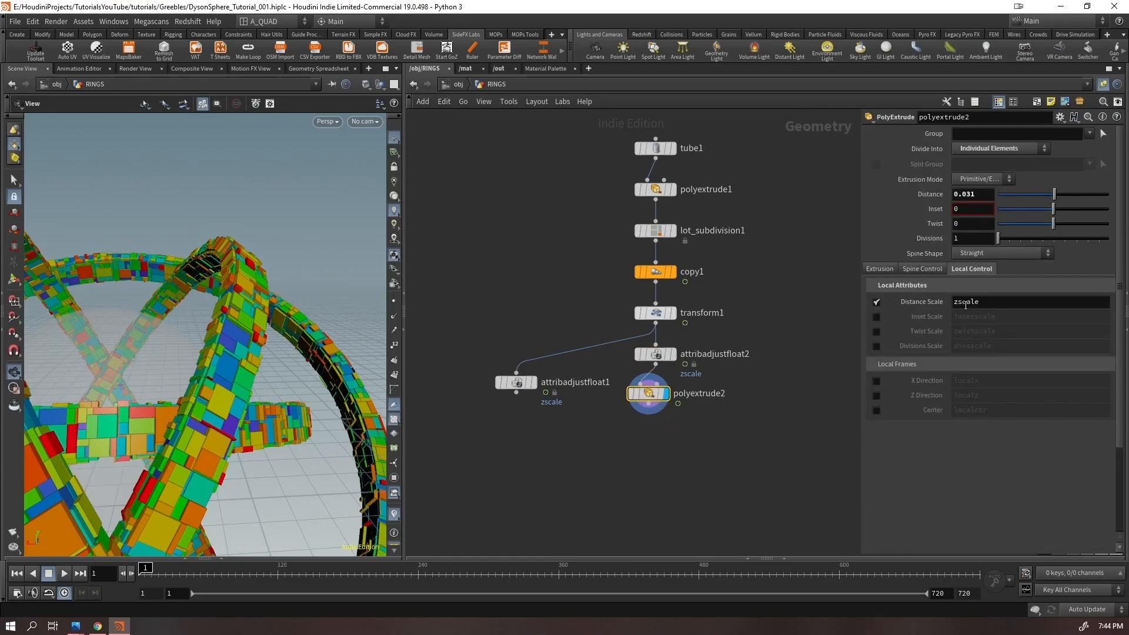
pyautogui.scroll(-5, 100, 337)
pyautogui.moveTo(133, 352); pyautogui.dragTo(114, 364)
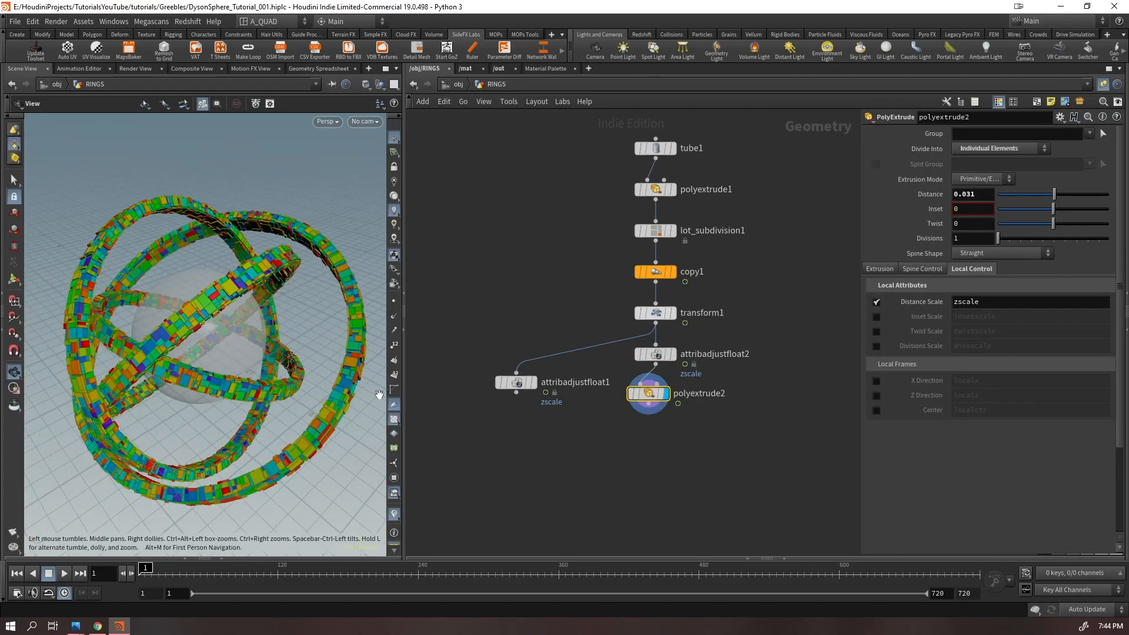
# Delete the first, now unused Attribute Adjust Float node and lay out the remaining nodes neatly
pyautogui.moveTo(530, 435); pyautogui.dragTo(549, 419)
pyautogui.press('Delete')
pyautogui.moveTo(731, 114); pyautogui.dragTo(609, 431)
pyautogui.press('l')
pyautogui.moveTo(636, 387); pyautogui.dragTo(637, 388)
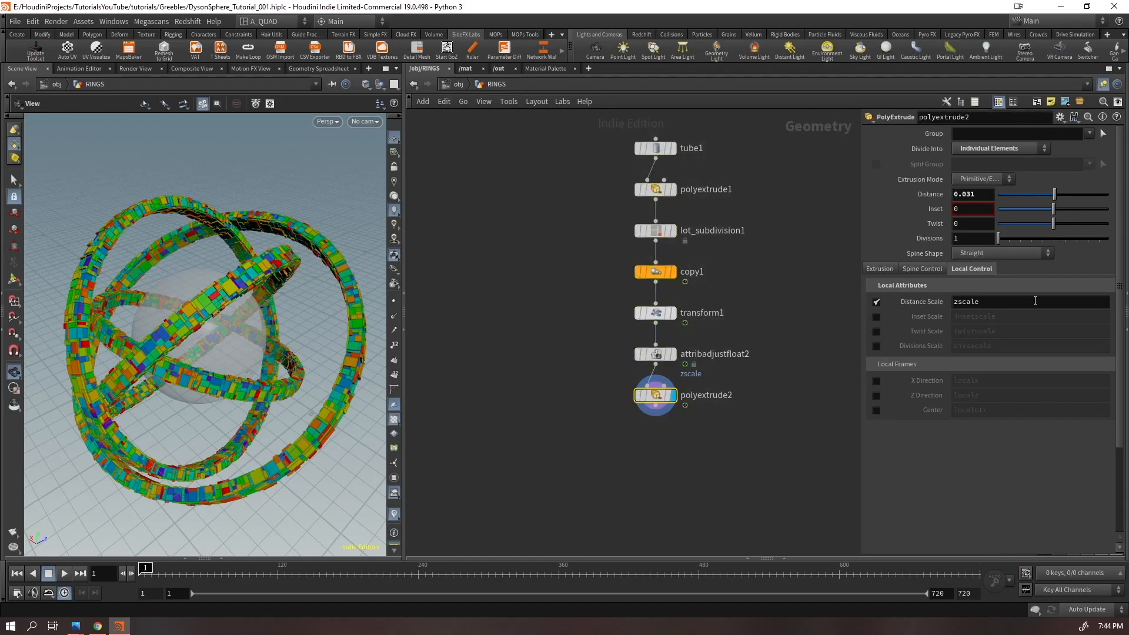
# Try an exaggerated distance of 0.21 on the last PolyExtrude node, and reduce it to 0.05
pyautogui.moveTo(1054, 194)
pyautogui.mouseDown()
pyautogui.moveTo(1107, 196)
pyautogui.moveTo(1064, 197)
pyautogui.mouseUp()
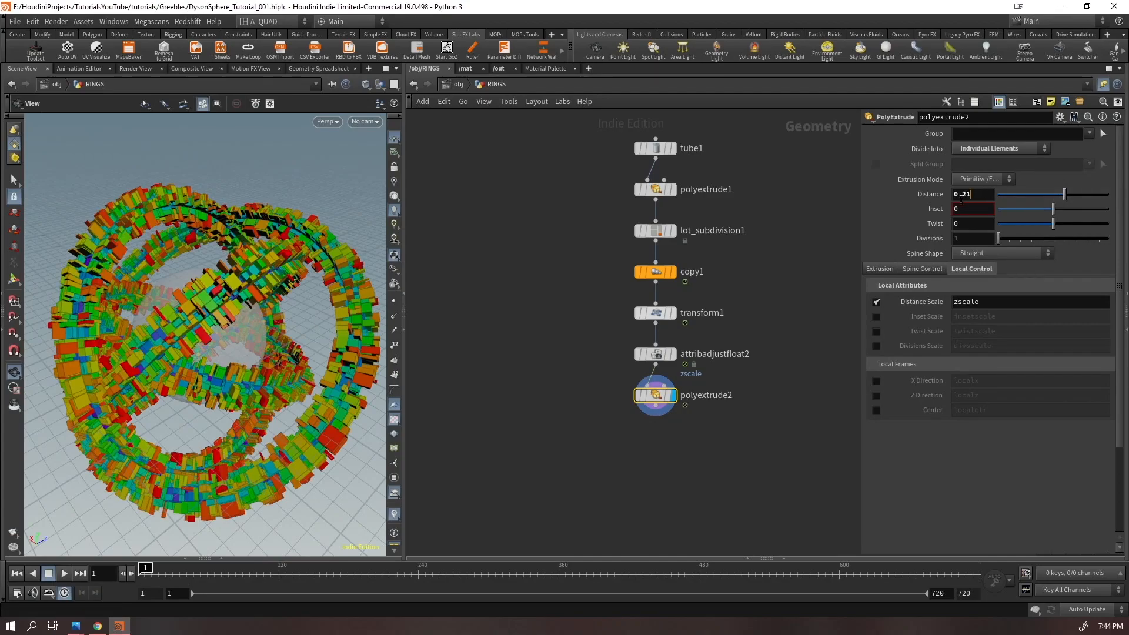
pyautogui.write('0.05')
pyautogui.press('Return')
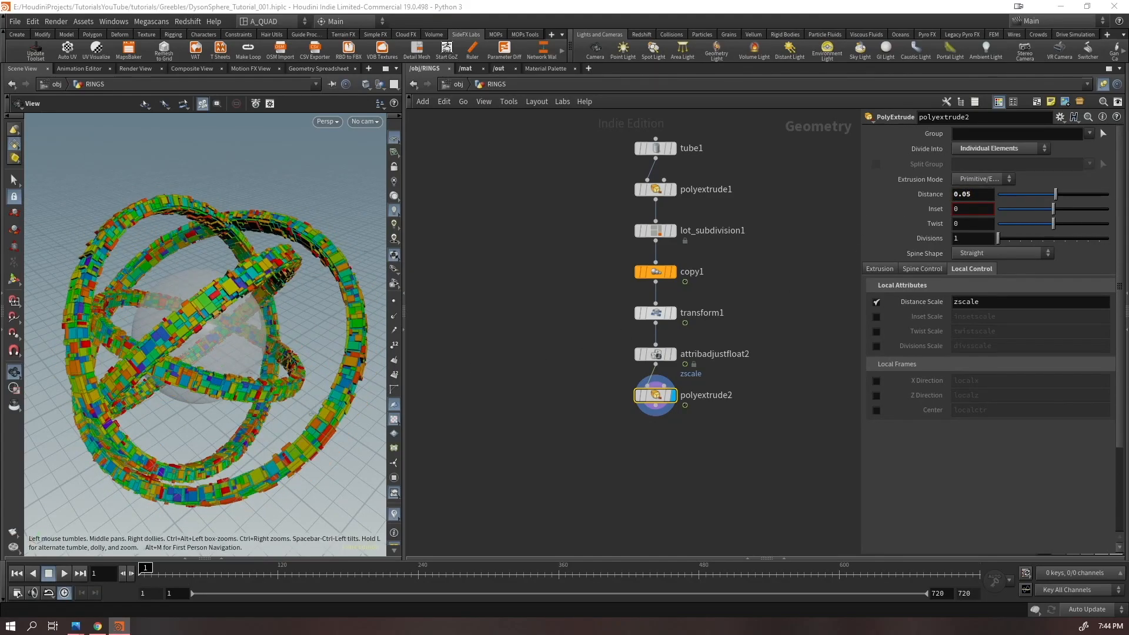
# Compare extrusion distances of 0.01 and 0.1 on the ring panels, and return the distance to 0.05
pyautogui.scroll(10, 325, 315)
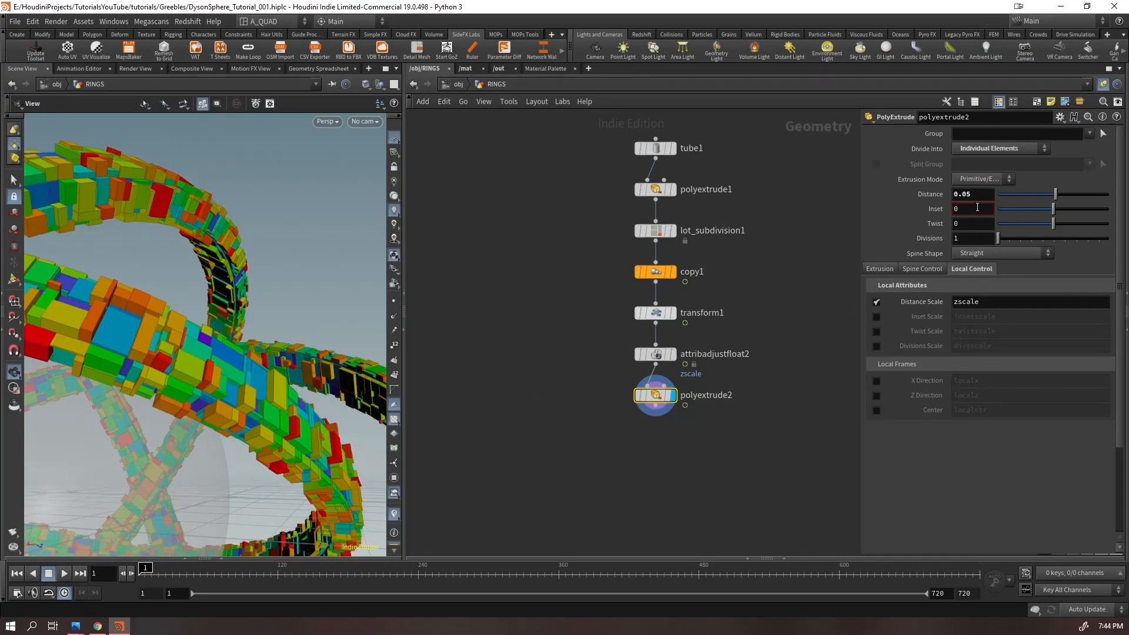
pyautogui.write('1')
pyautogui.press('Return')
pyautogui.moveTo(305, 344)
pyautogui.mouseDown()
pyautogui.moveTo(306, 385)
pyautogui.moveTo(306, 339)
pyautogui.mouseUp()
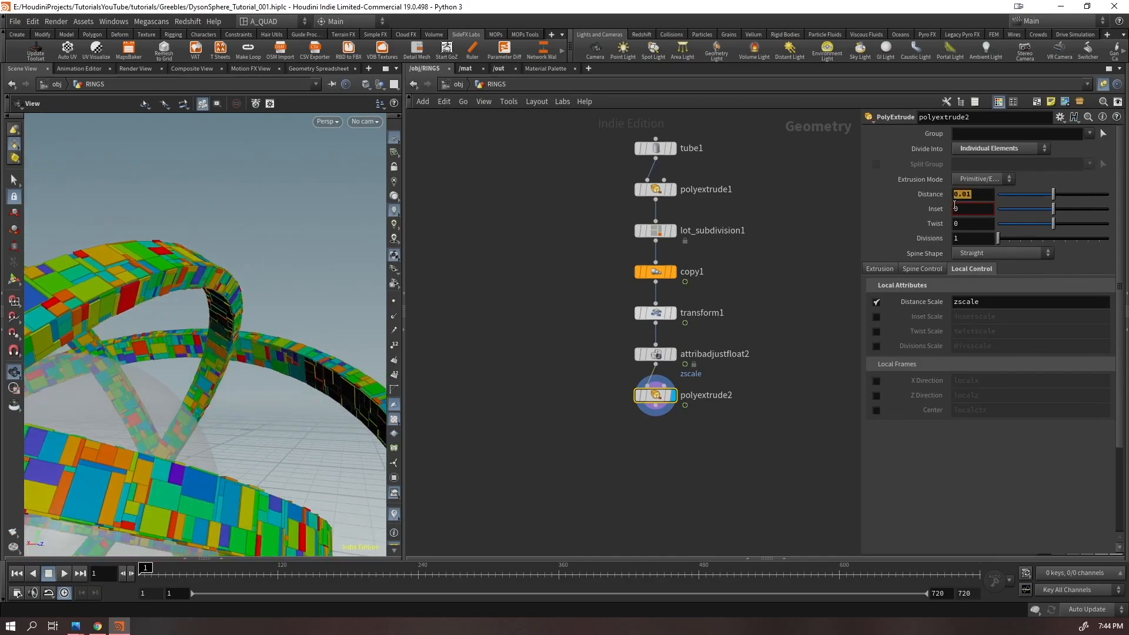
pyautogui.moveTo(256, 310); pyautogui.dragTo(239, 366)
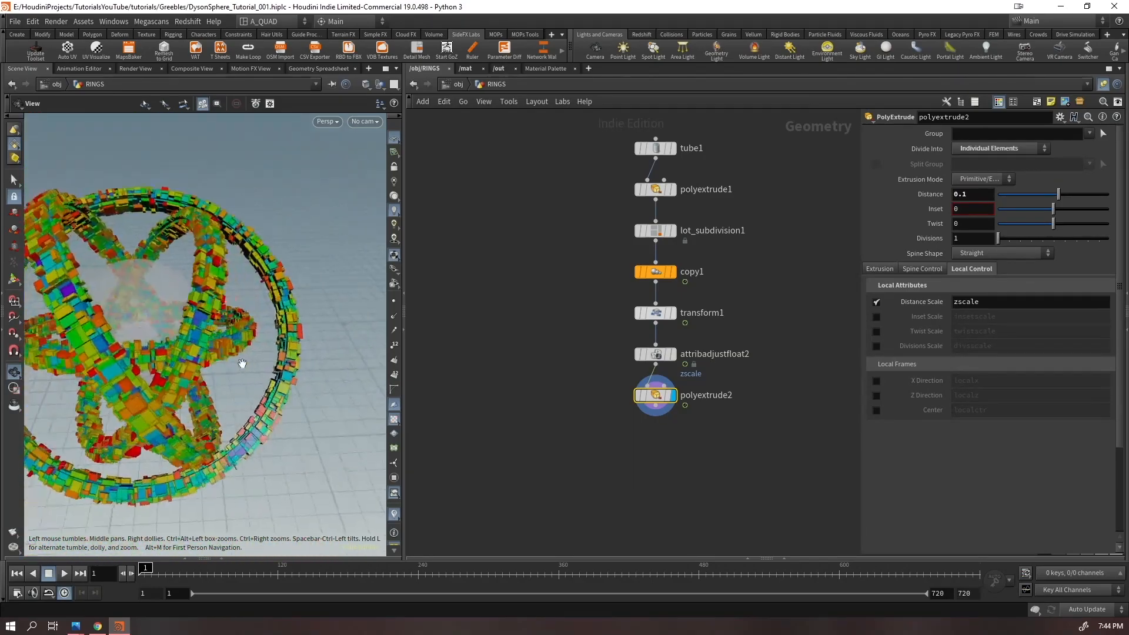
pyautogui.write('05')
pyautogui.press('Return')
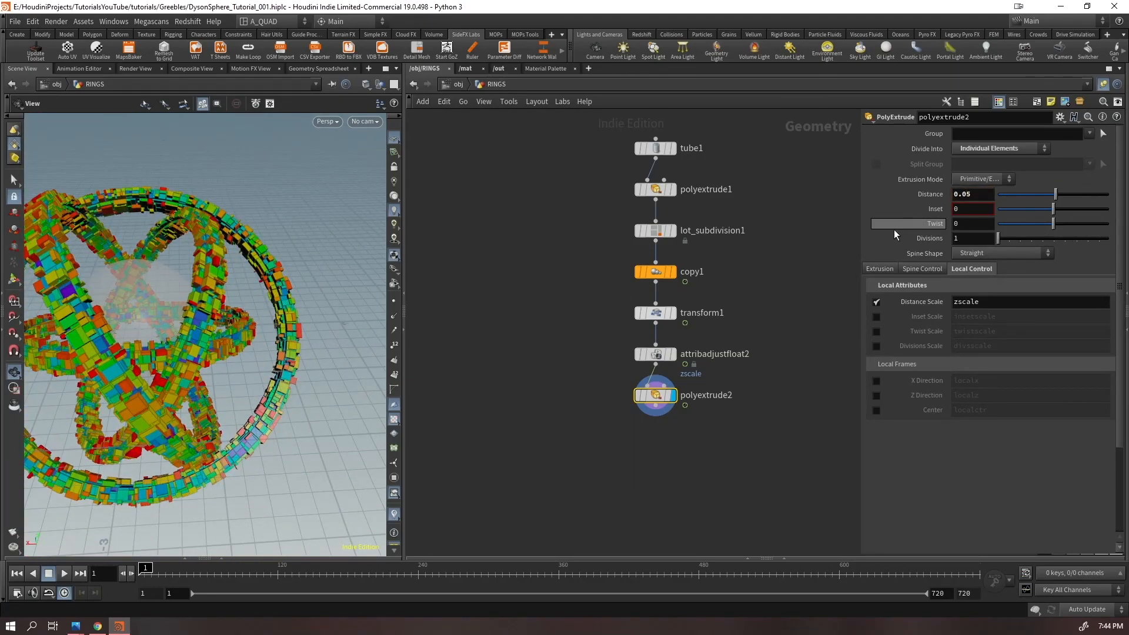
# Set the last PolyExtrude node's distance to 0.04 and check the rings
pyautogui.moveTo(247, 348); pyautogui.dragTo(175, 329)
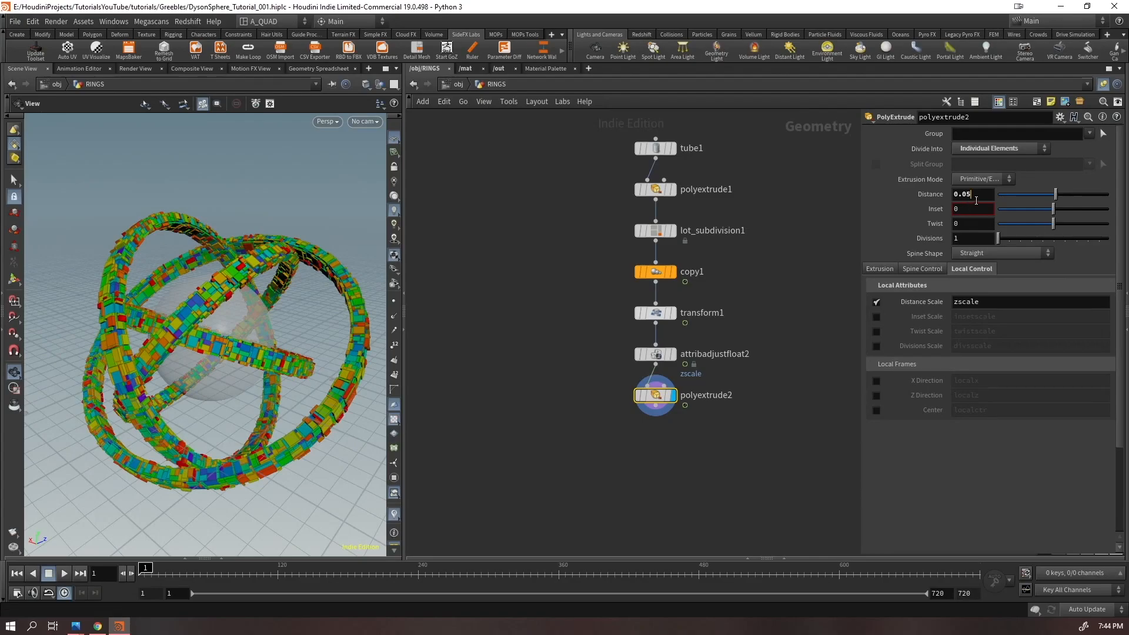
pyautogui.press('Return')
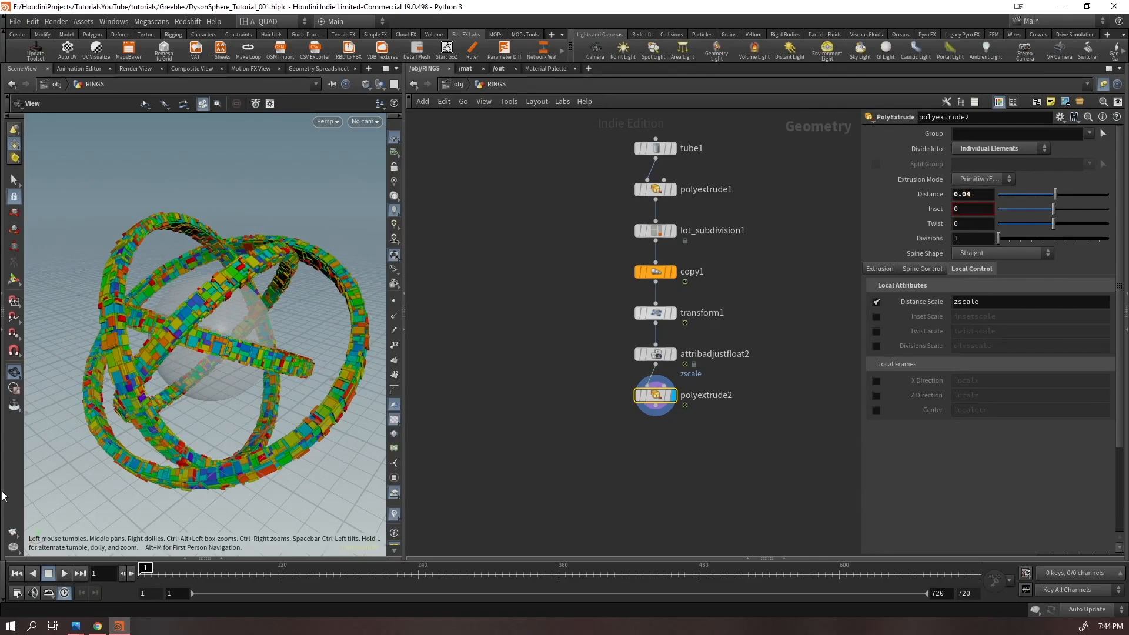
pyautogui.moveTo(238, 379); pyautogui.dragTo(231, 306, button='middle')
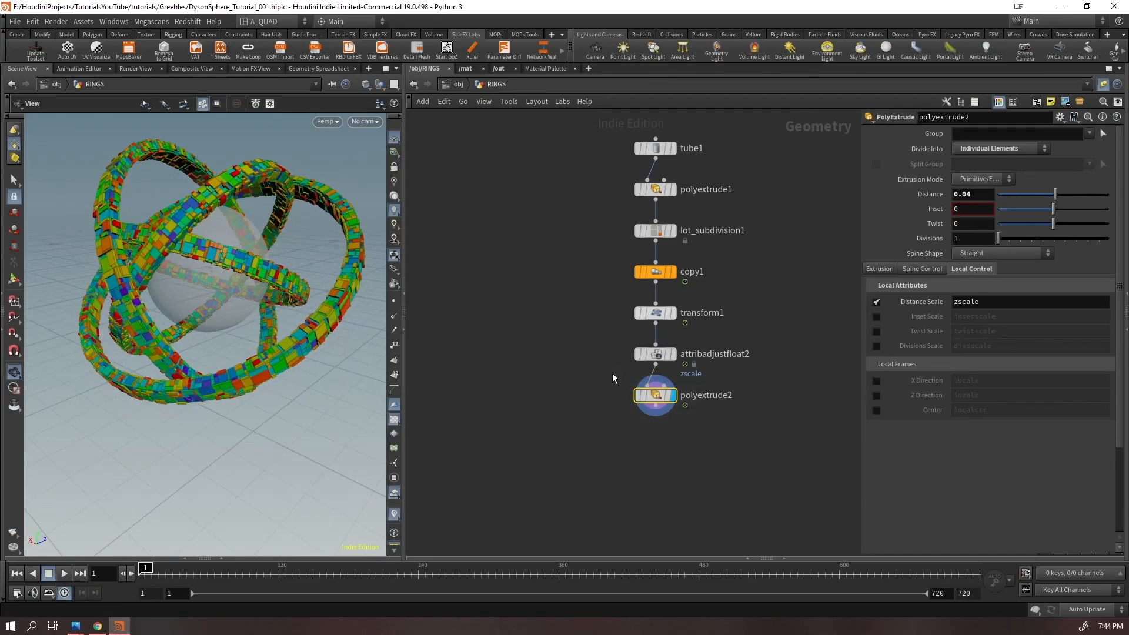
# Insert a Normal node between the Lot Subdivision and Copy nodes, and display the final extrusion at frame 509
pyautogui.press('Tab')
pyautogui.write('norm')
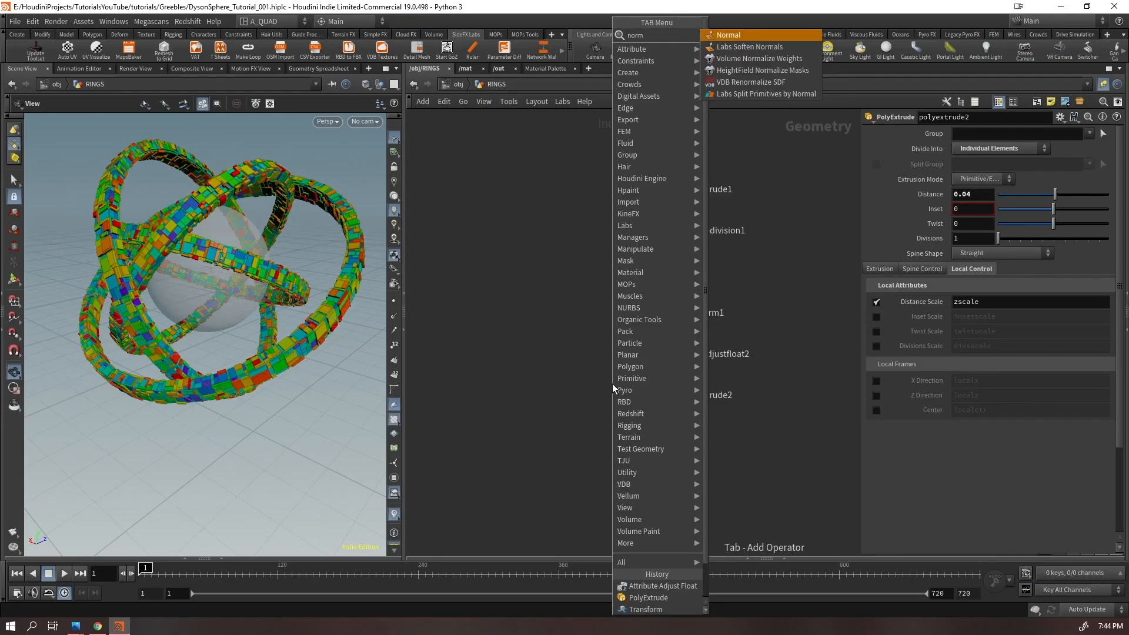
pyautogui.press('Return')
pyautogui.moveTo(157, 580); pyautogui.dragTo(732, 534)
pyautogui.moveTo(667, 438); pyautogui.dragTo(660, 257)
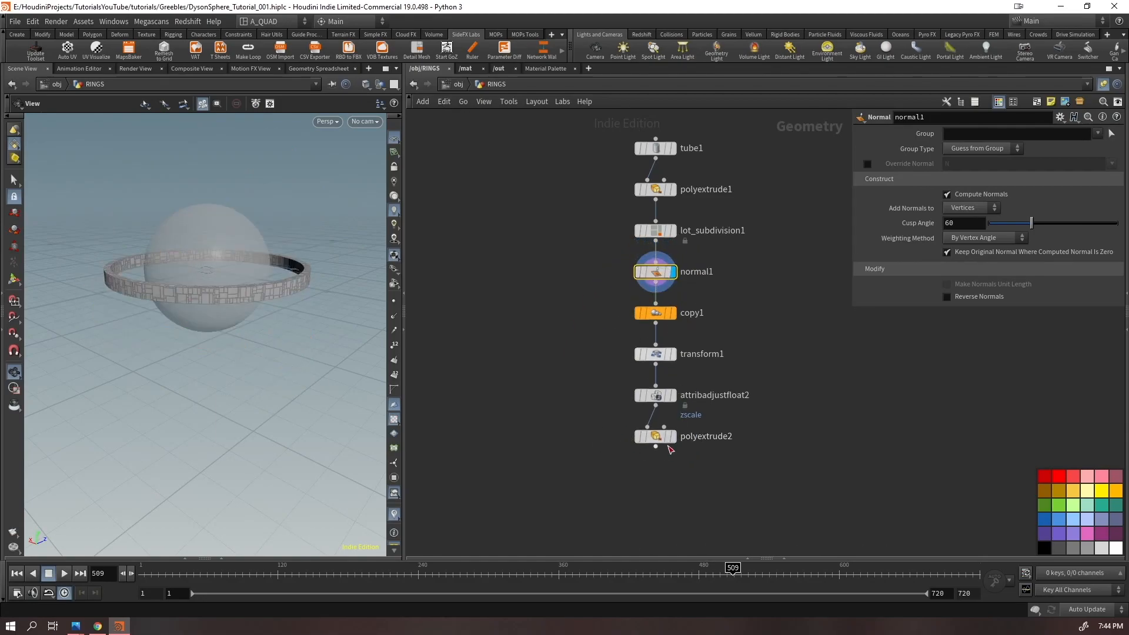
pyautogui.click(675, 440)
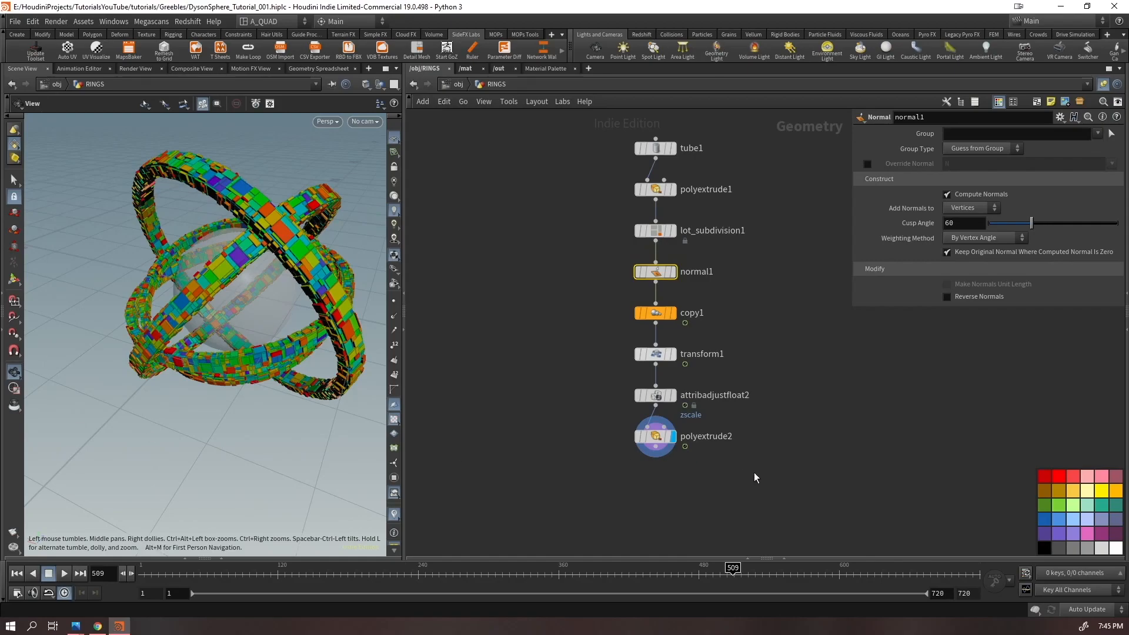
pyautogui.click(653, 435)
pyautogui.press('f')
pyautogui.press('Tab')
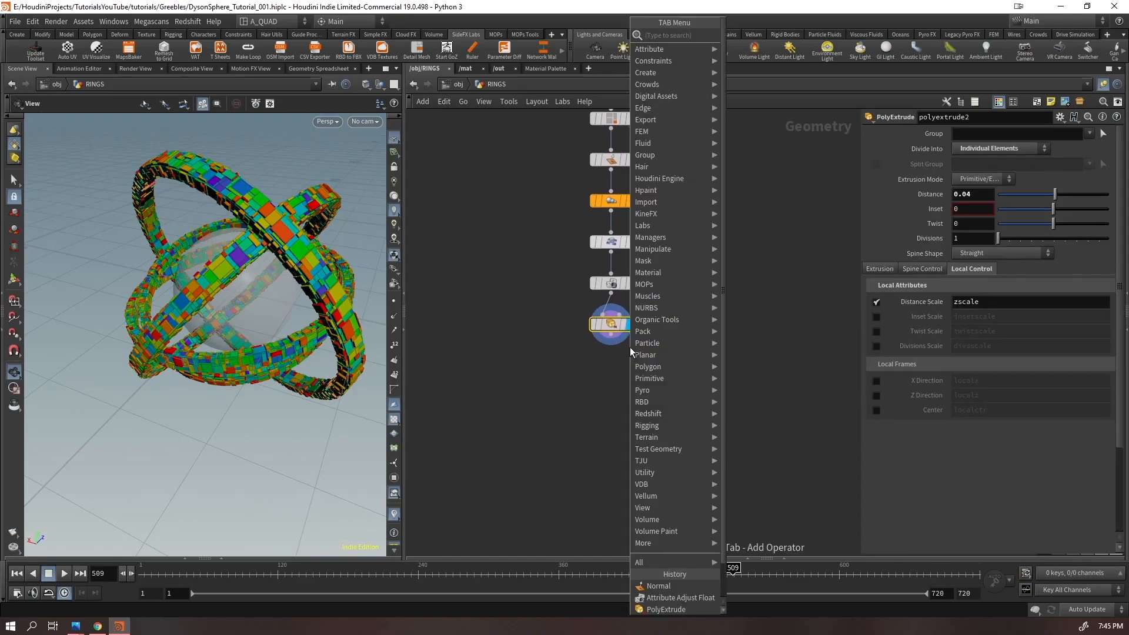
pyautogui.click(493, 392)
# Inspect the extruded rings up close and check them against the reference render DysonSphere_002_003_4K.jpg in Photos
pyautogui.moveTo(197, 327); pyautogui.dragTo(315, 309)
pyautogui.scroll(5, 339, 271)
pyautogui.moveTo(152, 295); pyautogui.dragTo(59, 358)
pyautogui.scroll(-5, 234, 330)
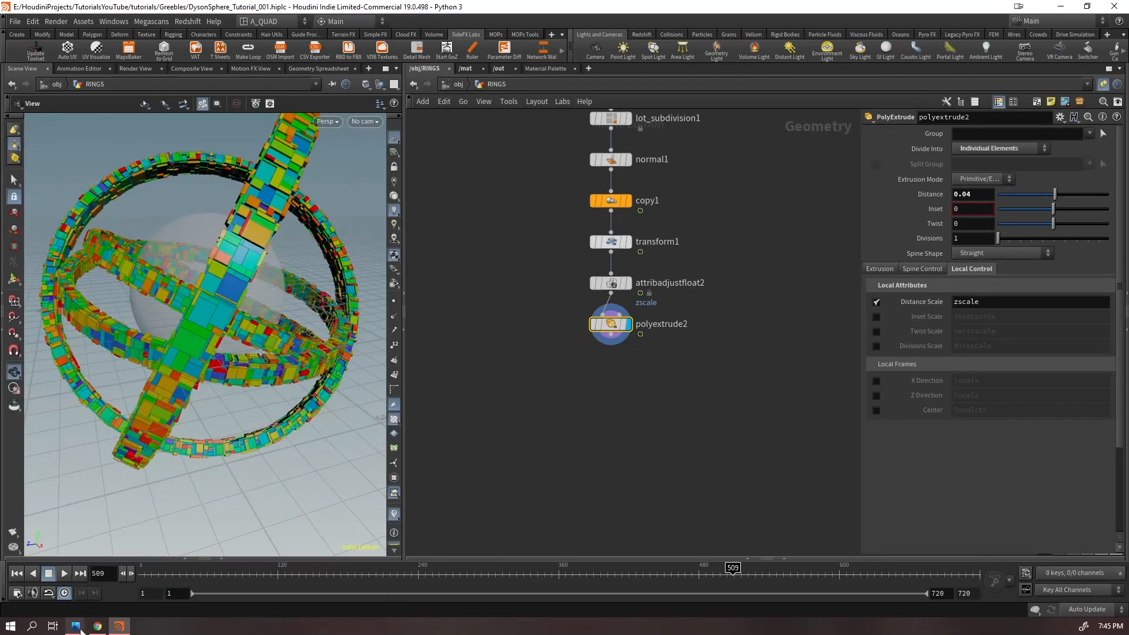
pyautogui.click(81, 629)
pyautogui.click(337, 562)
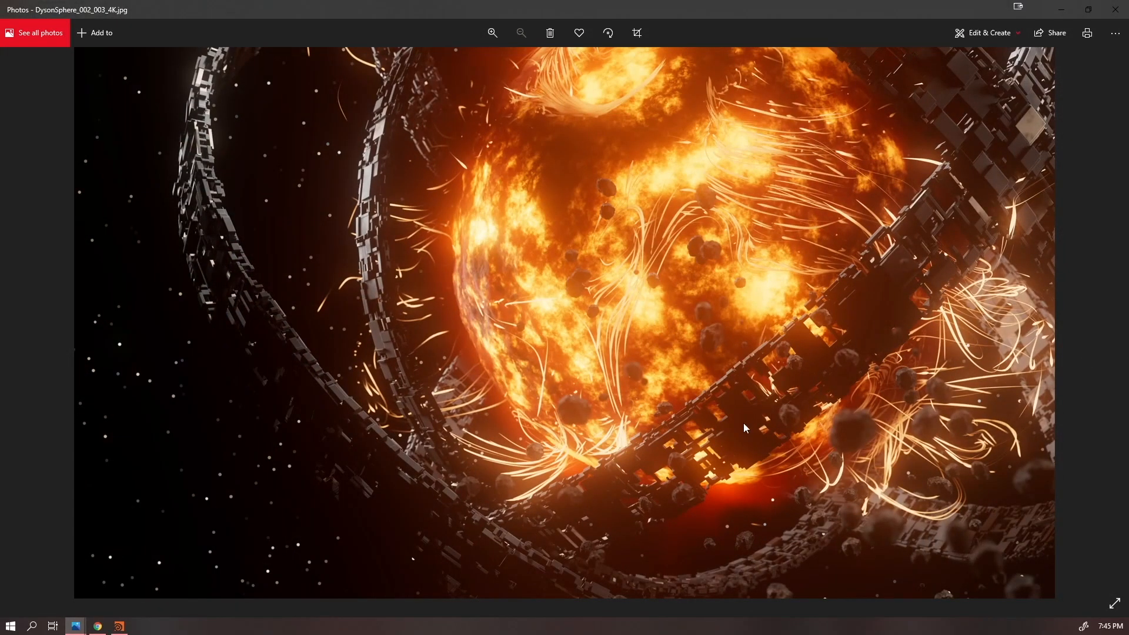
pyautogui.click(1068, 7)
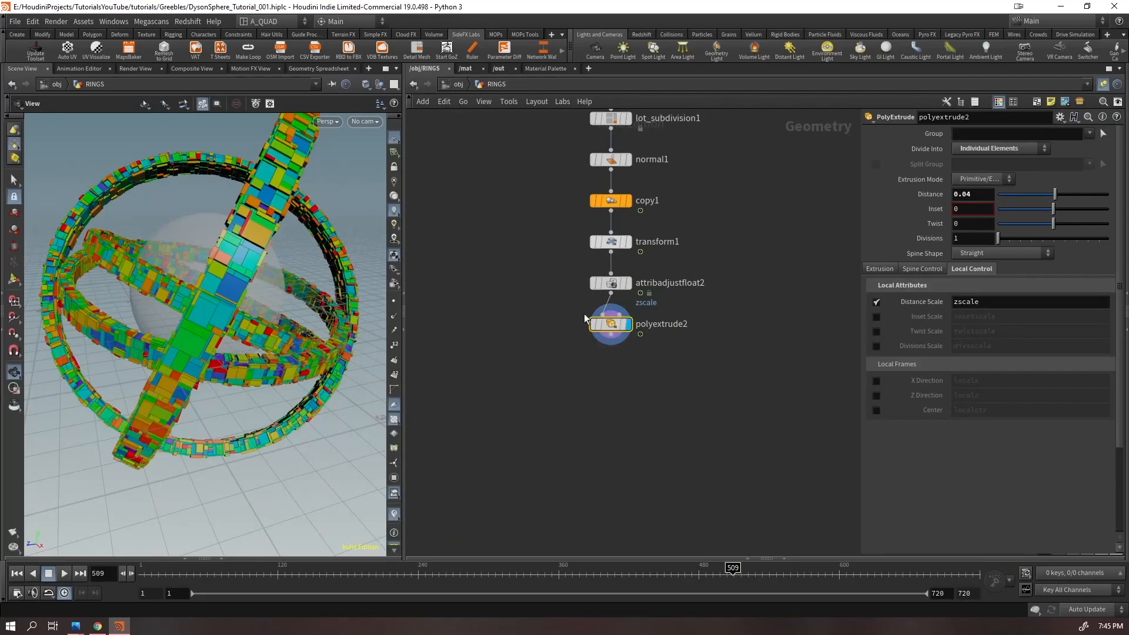
# Append a Labs Random Selection node after the final PolyExtrude and turn off the zscale visualizer
pyautogui.press('Tab')
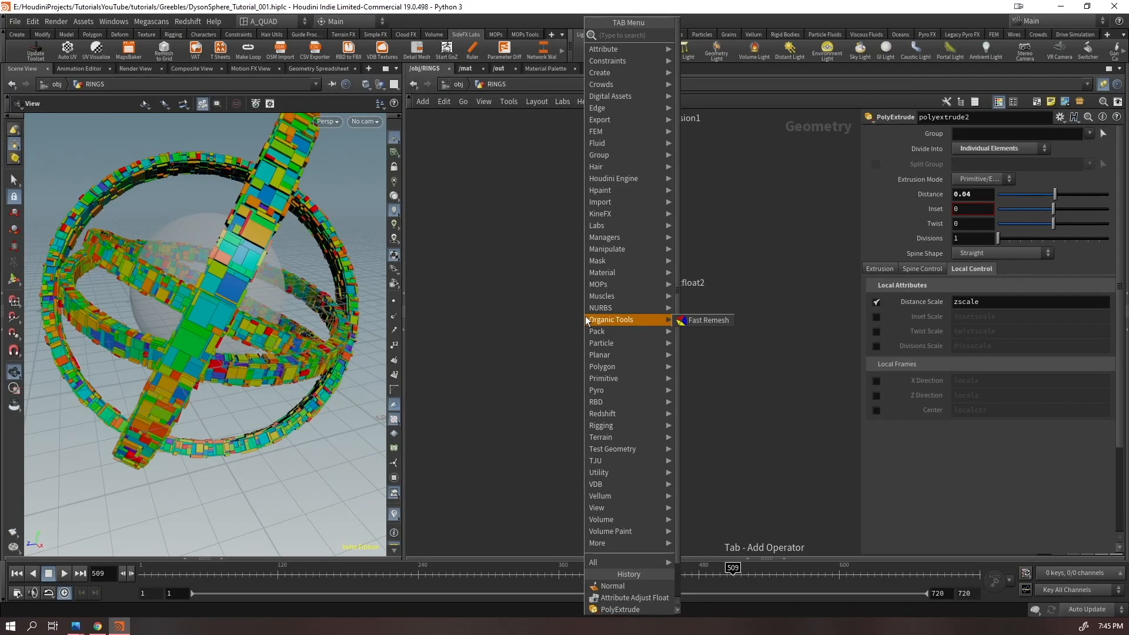
pyautogui.write('labsran')
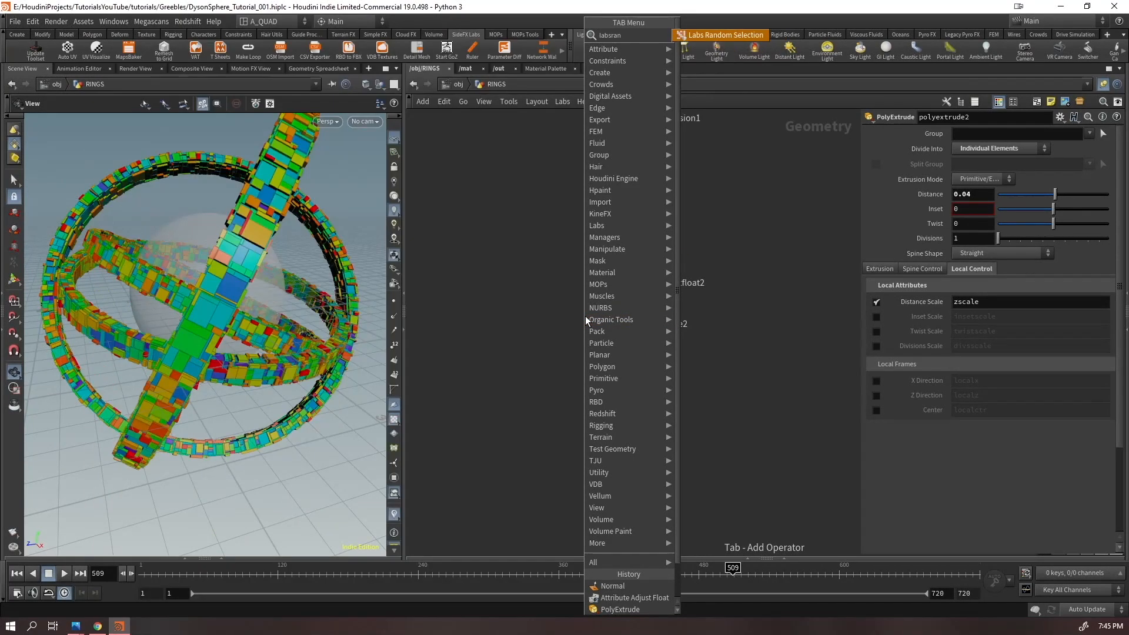
pyautogui.press('Return')
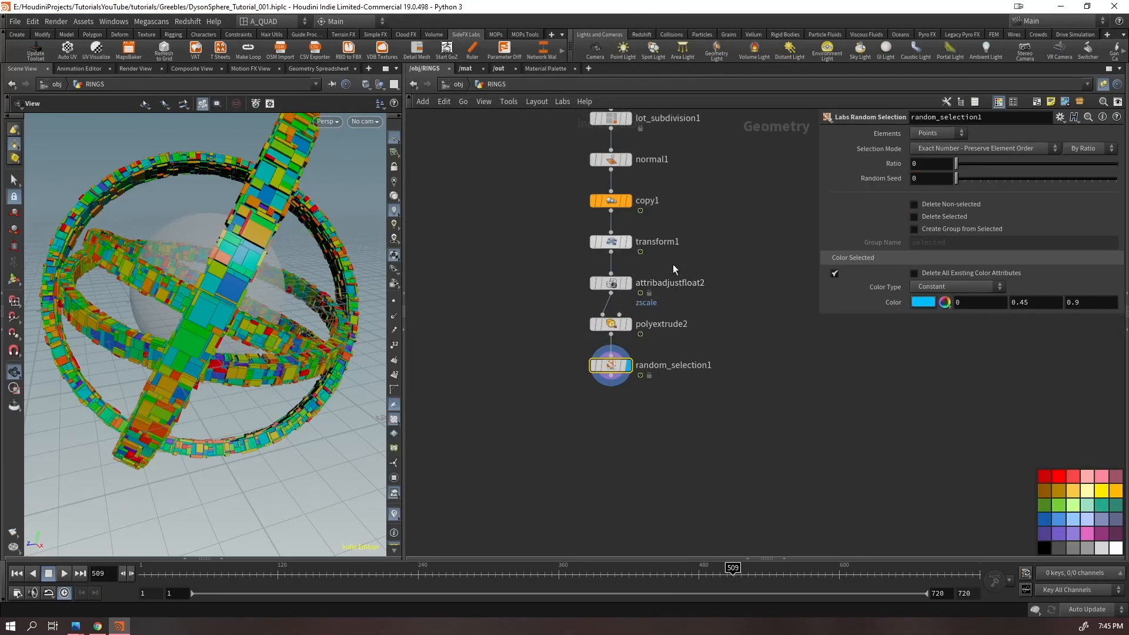
pyautogui.click(394, 493)
pyautogui.click(398, 500)
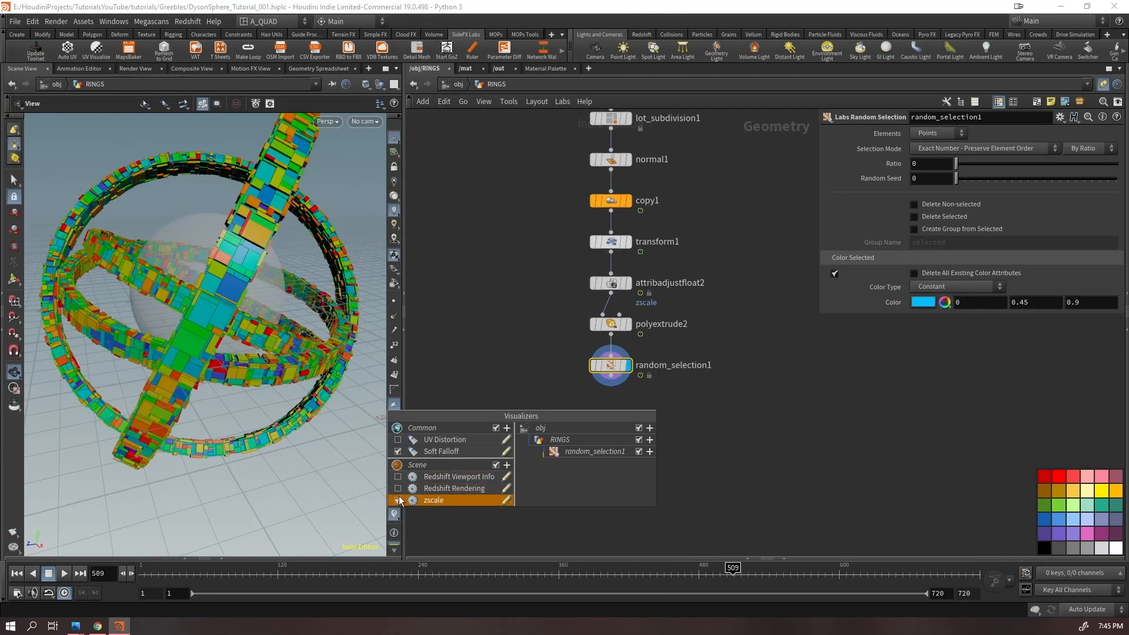
pyautogui.click(398, 500)
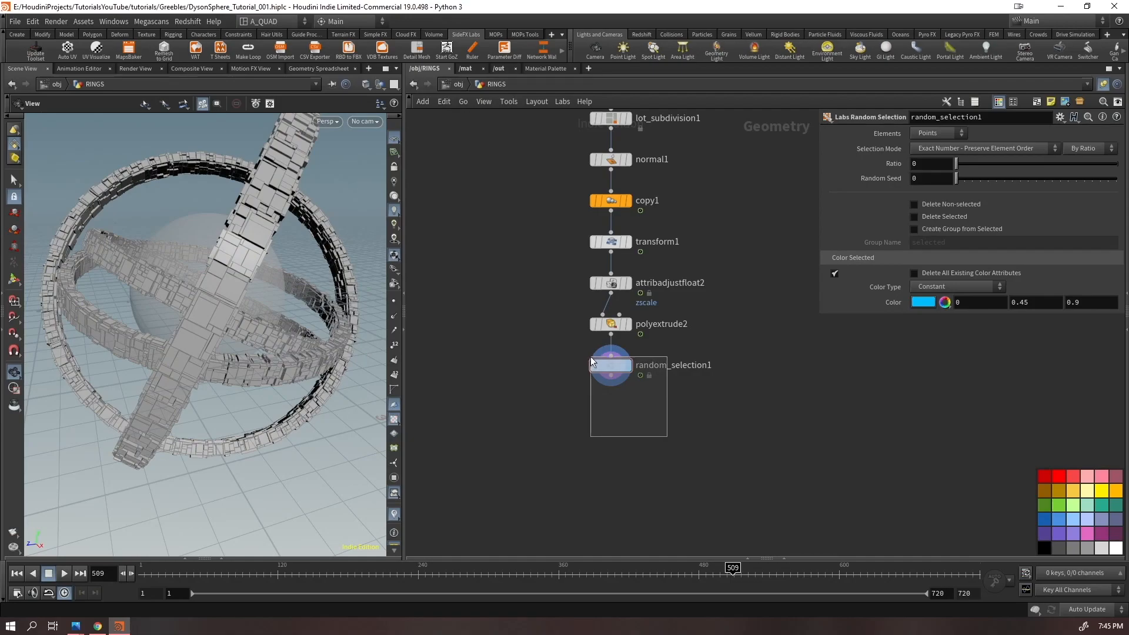
# Set the Random Selection to Primitives with a ratio of about 0.43 and delete the selected primitives
pyautogui.click(939, 133)
pyautogui.click(935, 146)
pyautogui.moveTo(958, 164); pyautogui.dragTo(995, 165)
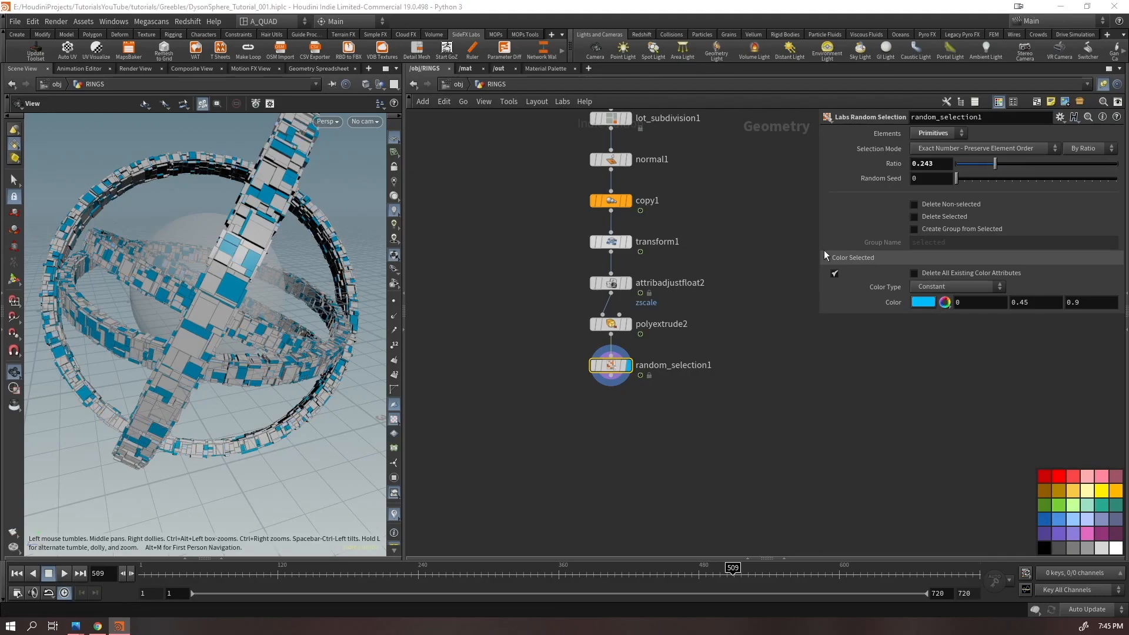
pyautogui.moveTo(996, 167); pyautogui.dragTo(1026, 174)
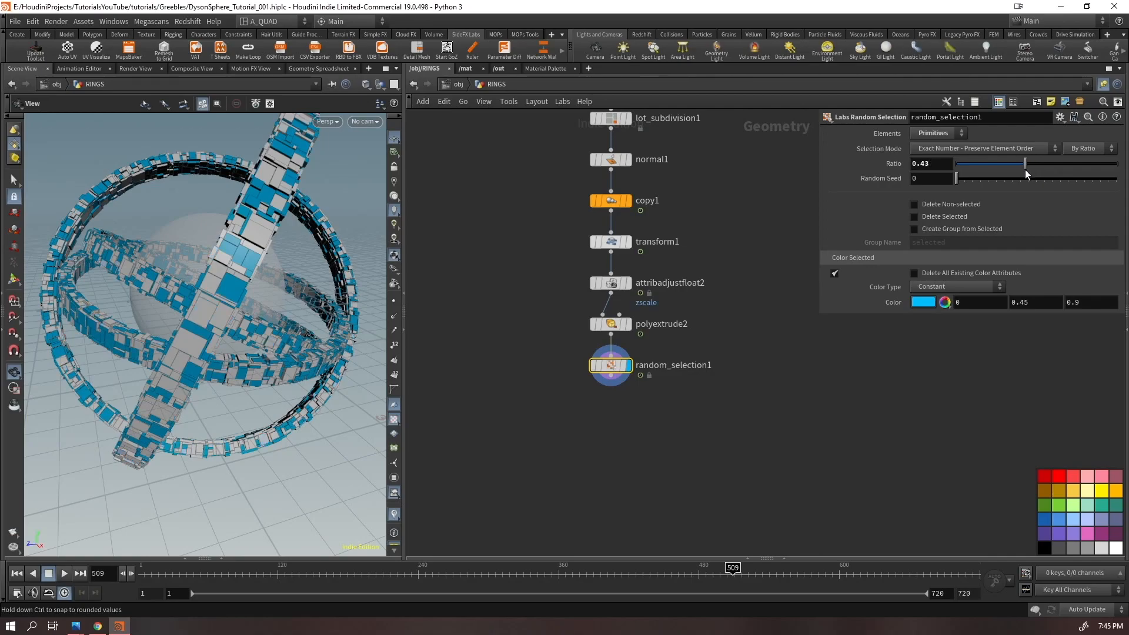
pyautogui.click(920, 219)
pyautogui.moveTo(171, 271); pyautogui.dragTo(242, 265)
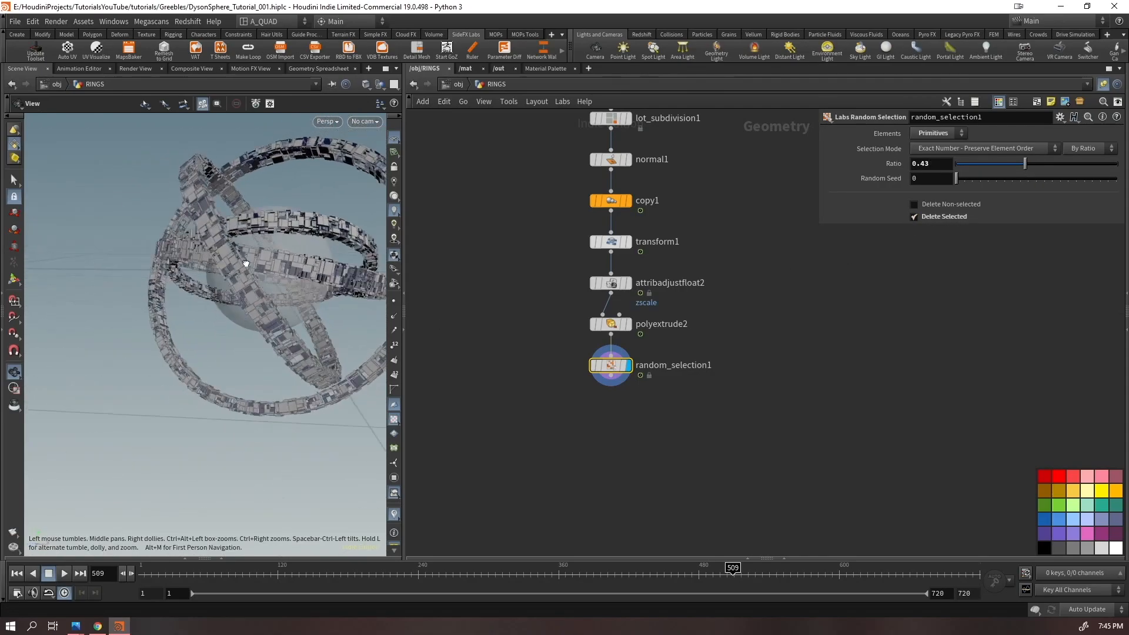
# Raise the Random Selection ratio to about 0.632 and check the gaps in the rings
pyautogui.moveTo(1028, 167); pyautogui.dragTo(1058, 161)
pyautogui.moveTo(211, 329); pyautogui.dragTo(158, 337)
pyautogui.moveTo(159, 338); pyautogui.dragTo(200, 282, button='middle')
pyautogui.moveTo(630, 436); pyautogui.dragTo(673, 353, button='middle')
pyautogui.moveTo(680, 337); pyautogui.dragTo(648, 276)
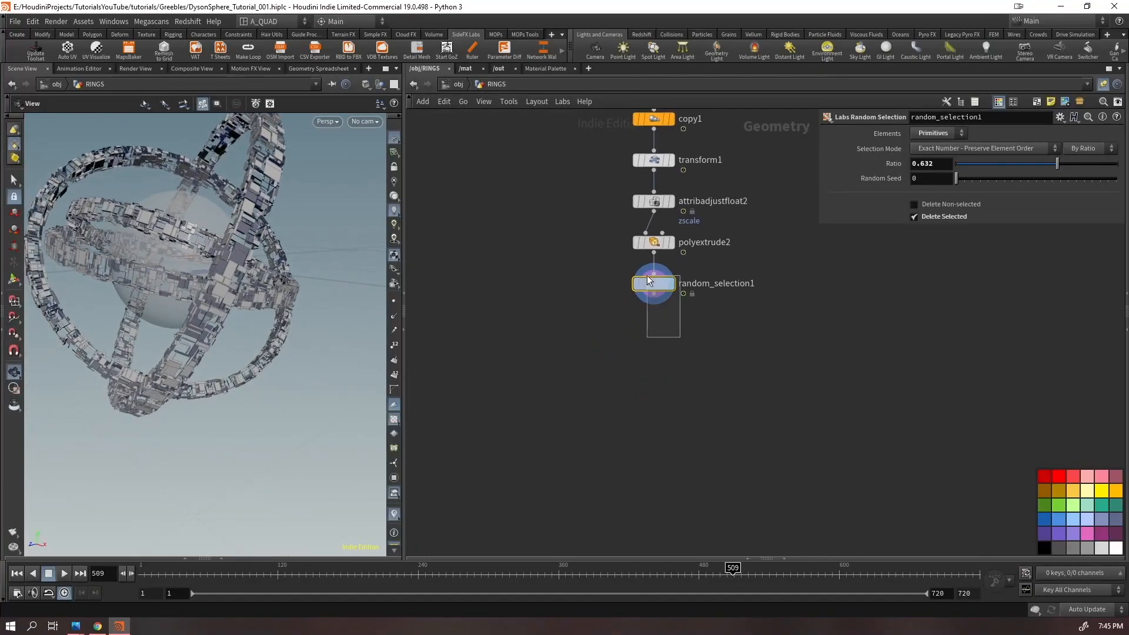
# Append a PolyExtrude node after the Random Selection and set its distance to 0.002
pyautogui.moveTo(650, 285)
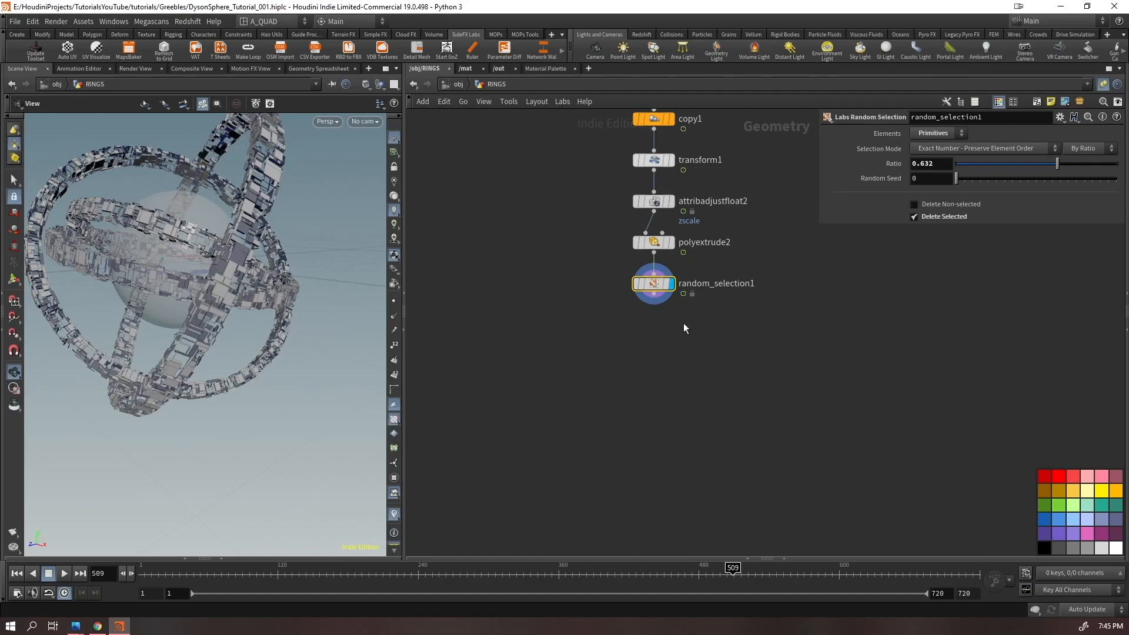
pyautogui.press('Tab')
pyautogui.write('pol')
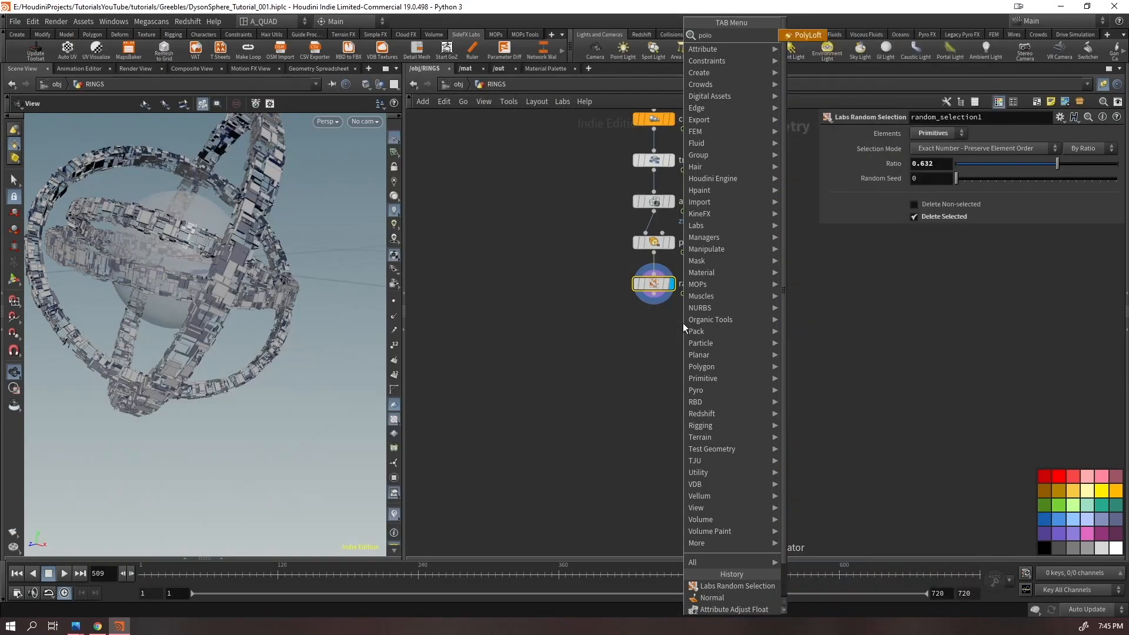
pyautogui.write('yext')
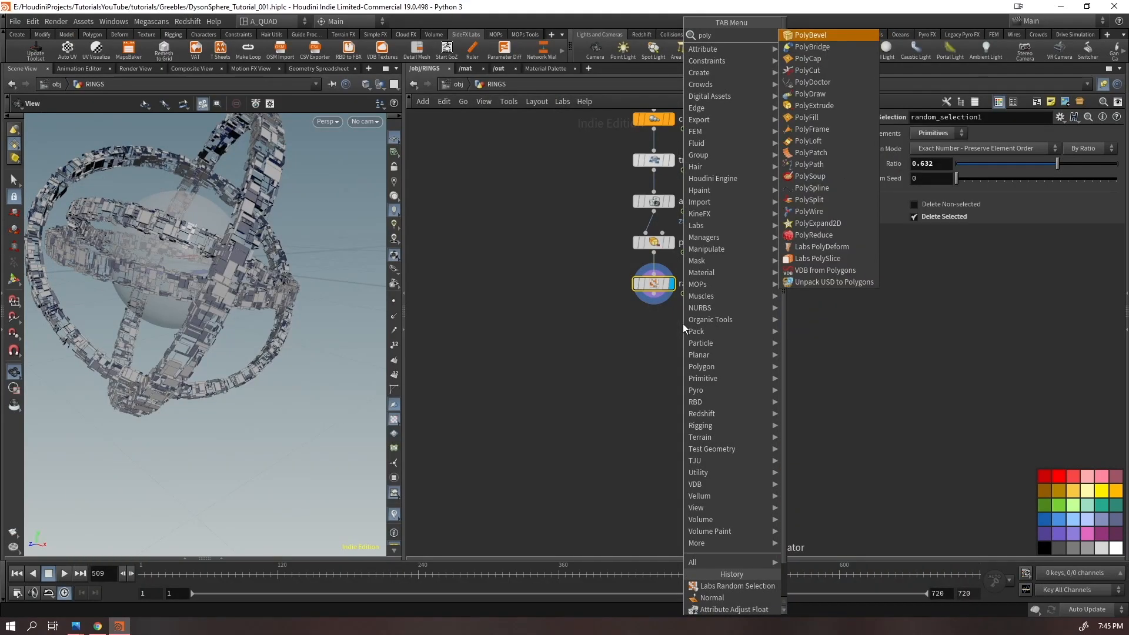
pyautogui.press('Return')
pyautogui.click(966, 195)
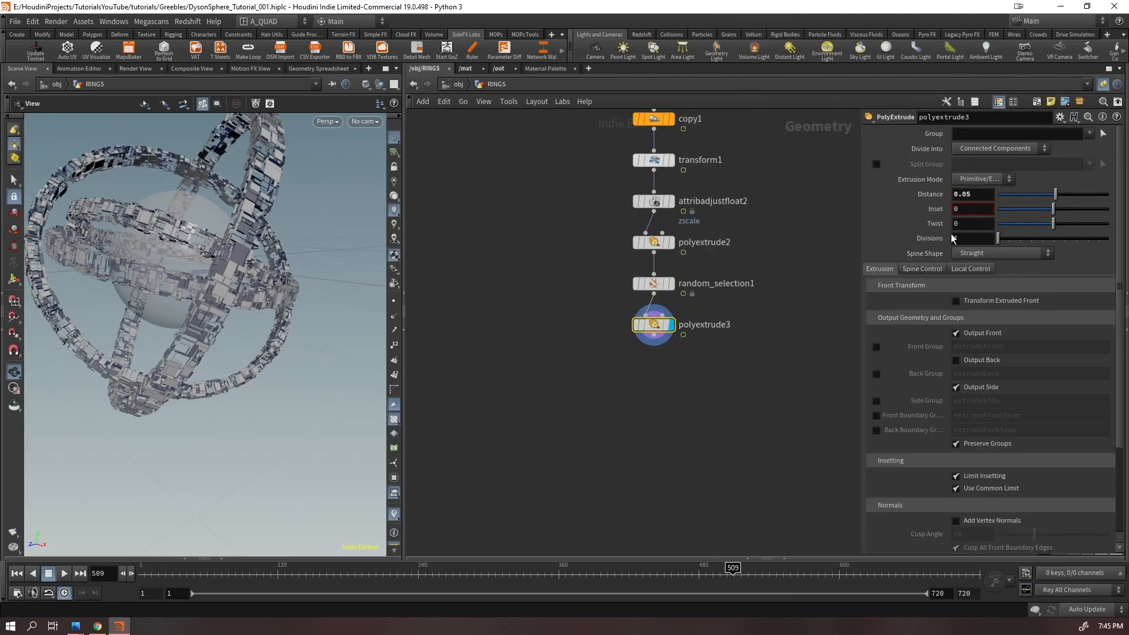
pyautogui.click(981, 195)
pyautogui.press('BackSpace')
pyautogui.write('2')
pyautogui.press('Return')
pyautogui.moveTo(178, 381); pyautogui.dragTo(285, 308)
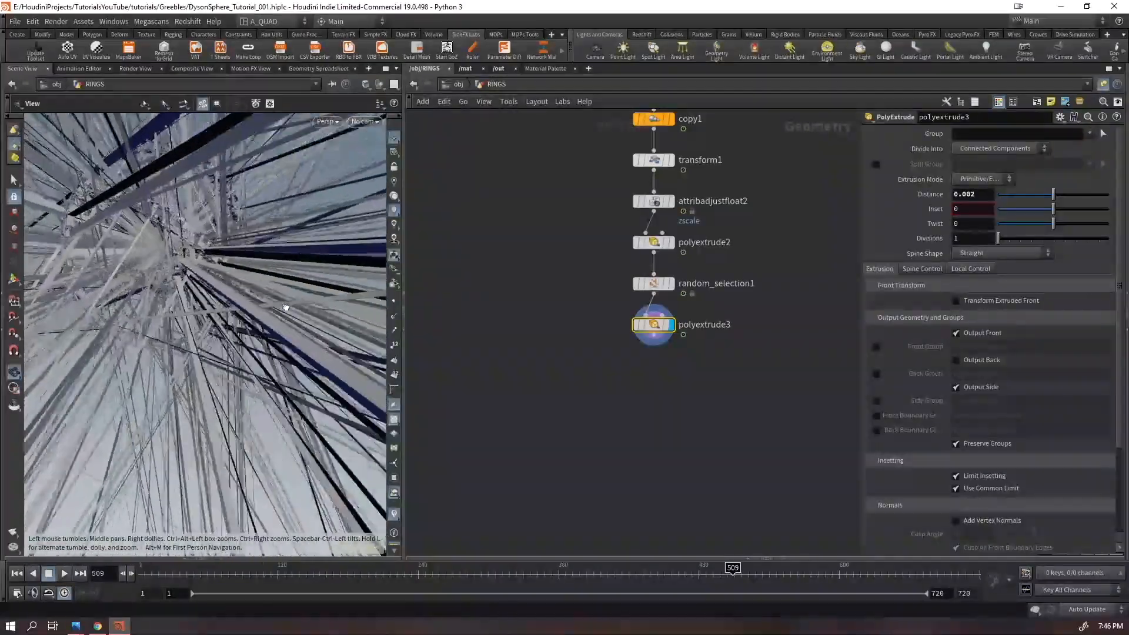
# Set the new PolyExtrude to divide into Individual Elements and enable its back output
pyautogui.click(996, 147)
pyautogui.click(990, 164)
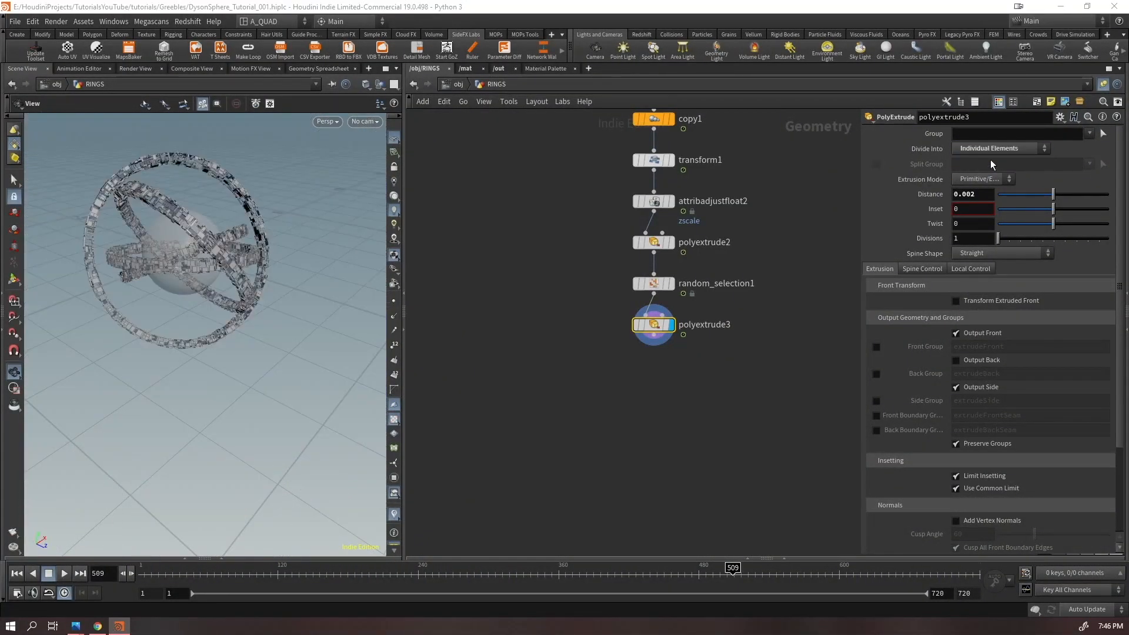
pyautogui.scroll(10, 260, 199)
pyautogui.moveTo(186, 231); pyautogui.dragTo(200, 318)
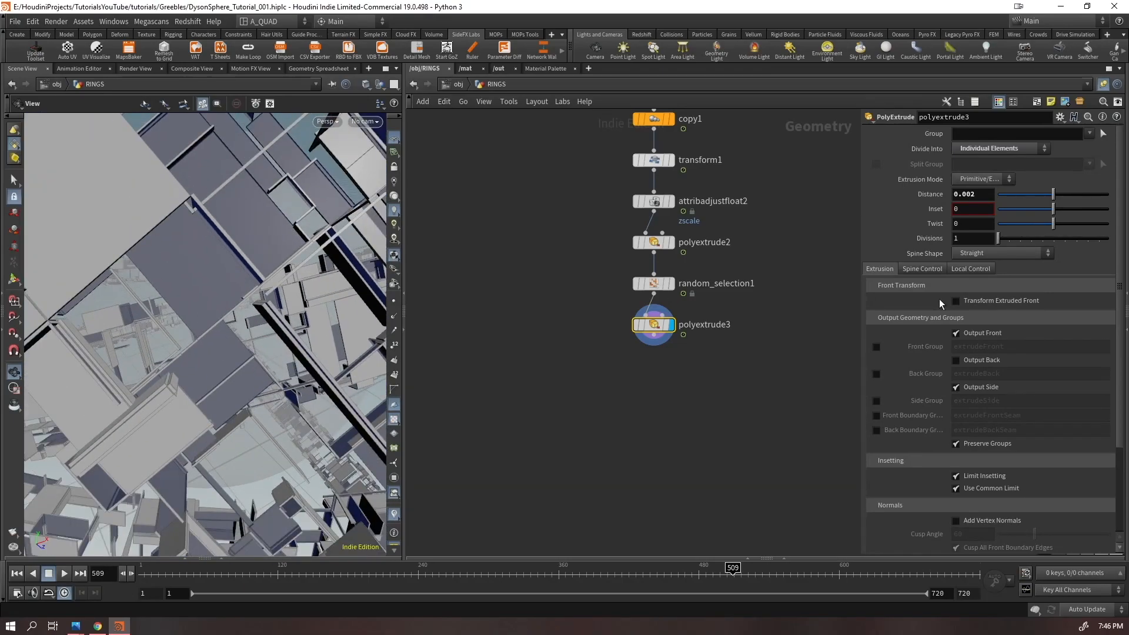
pyautogui.click(964, 359)
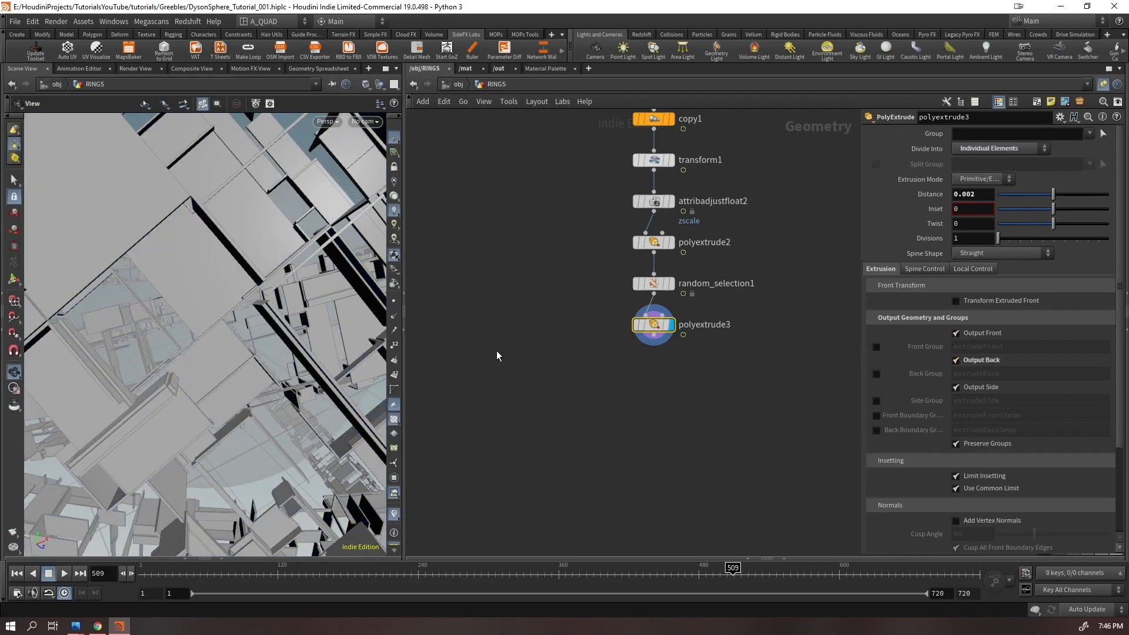
# Try a distance of 0.01 on the new PolyExtrude and inspect the panel thickness up close
pyautogui.write('1')
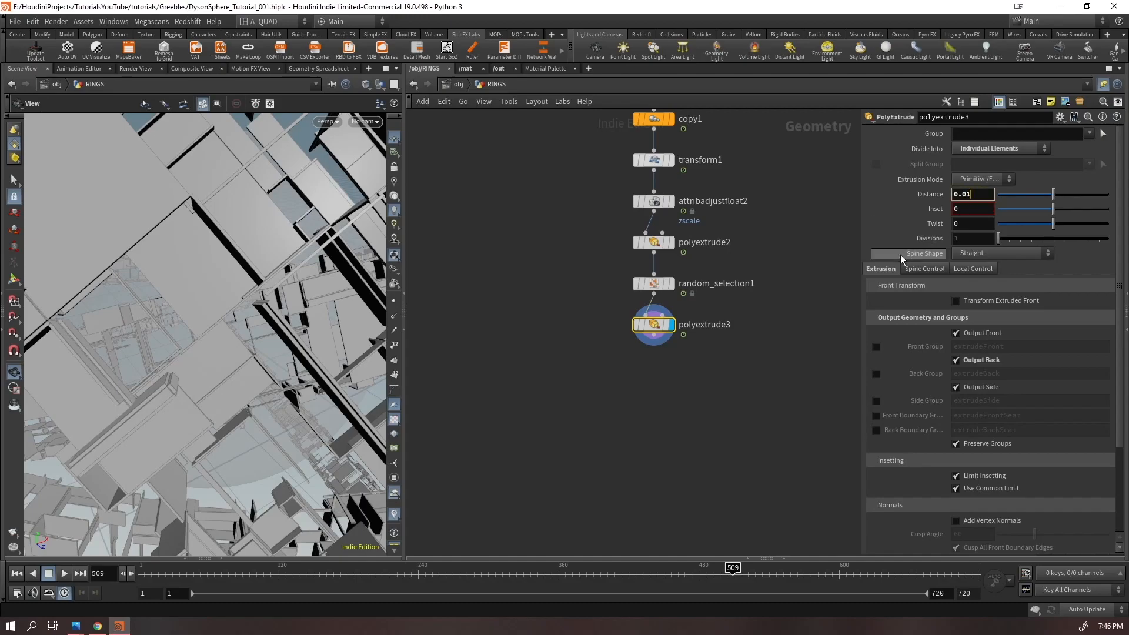
pyautogui.press('Return')
pyautogui.scroll(-10, 143, 323)
pyautogui.moveTo(143, 322); pyautogui.dragTo(214, 411)
pyautogui.scroll(8, 243, 243)
pyautogui.moveTo(243, 243); pyautogui.dragTo(333, 206)
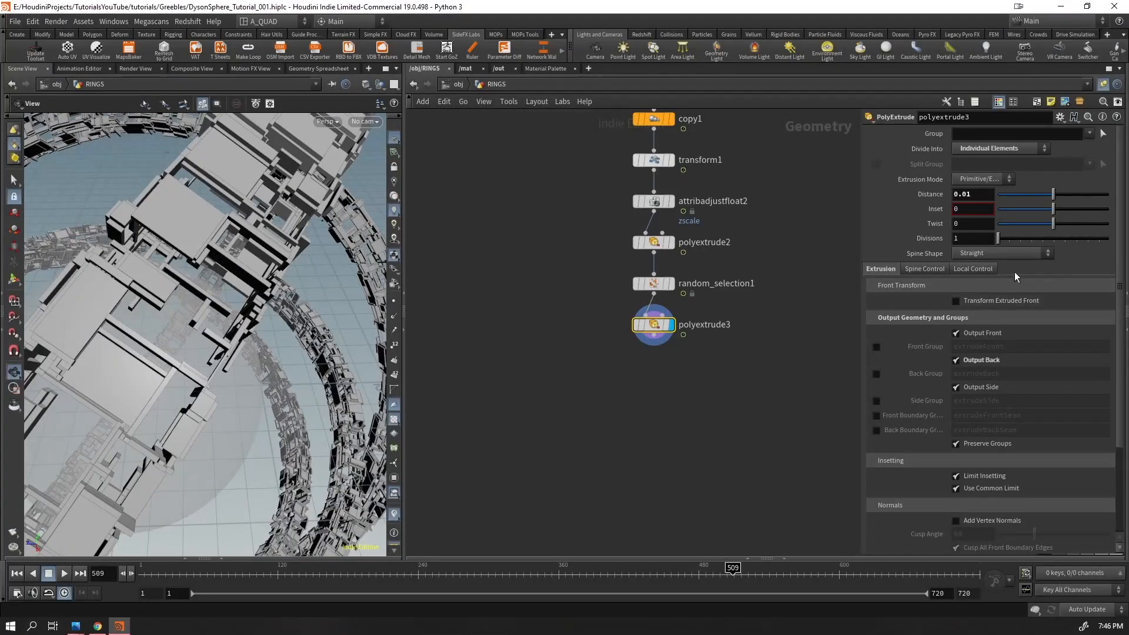
# Set the new PolyExtrude's distance to 0.015 and check the rings at frame 268
pyautogui.click(986, 197)
pyautogui.write('5')
pyautogui.press('Return')
pyautogui.scroll(-8, 141, 378)
pyautogui.press('Up')
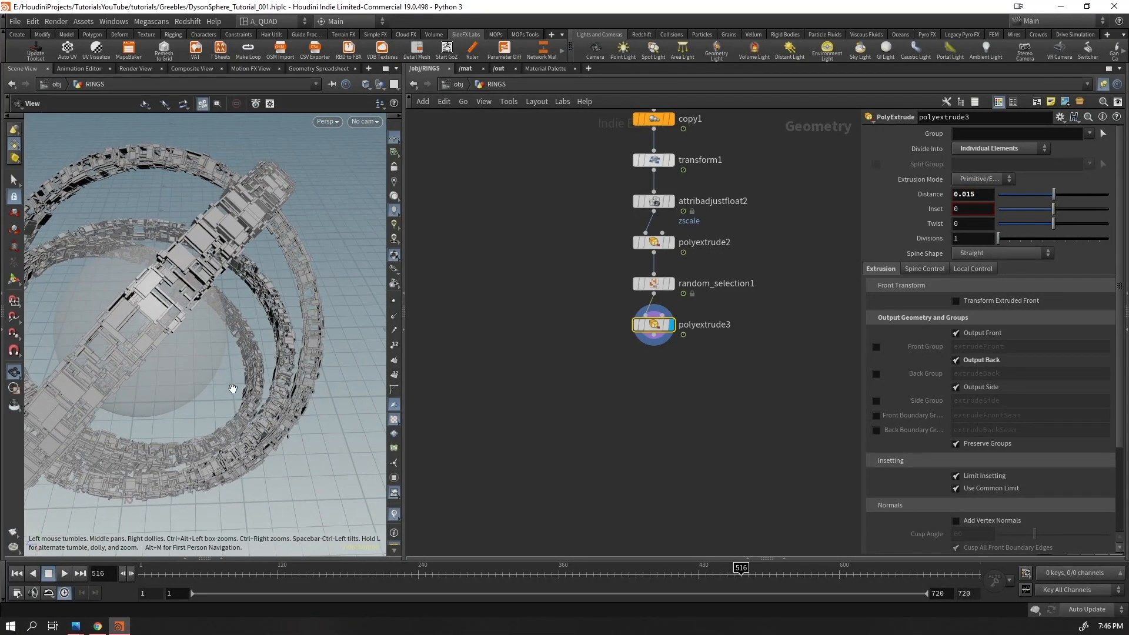
pyautogui.press('Up')
pyautogui.moveTo(252, 571); pyautogui.dragTo(450, 569)
pyautogui.moveTo(285, 406); pyautogui.dragTo(235, 347)
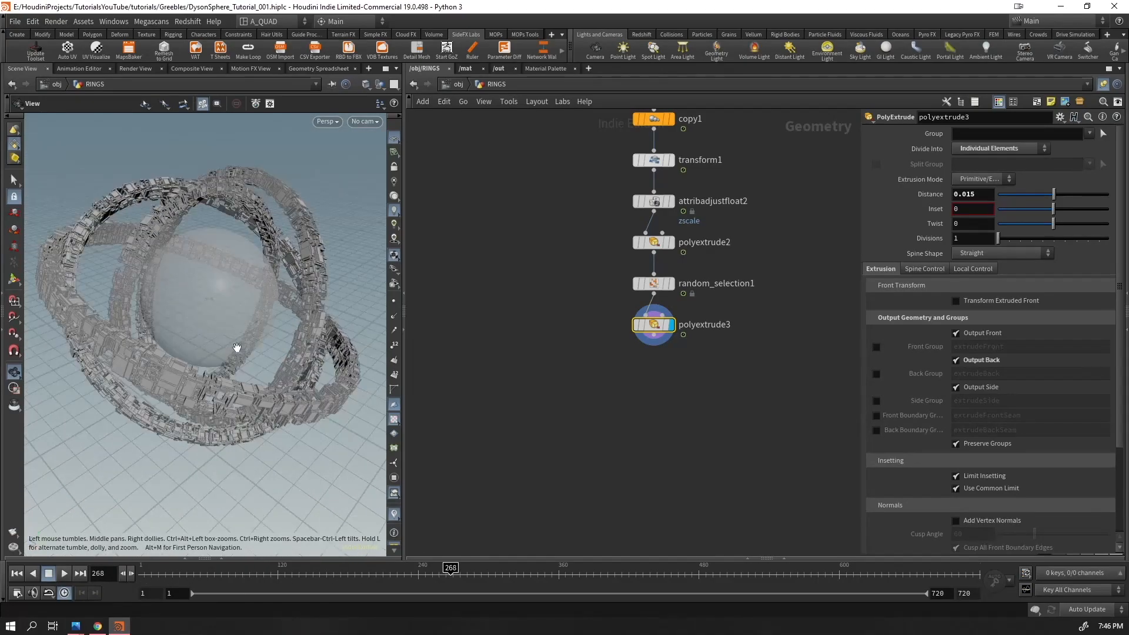
# Return to frame 1 and review the finished rings along with their node chain
pyautogui.hotkey('ctrl', 'Up')
pyautogui.moveTo(759, 188); pyautogui.dragTo(748, 364, button='middle')
pyautogui.moveTo(470, 472); pyautogui.dragTo(475, 327, button='middle')
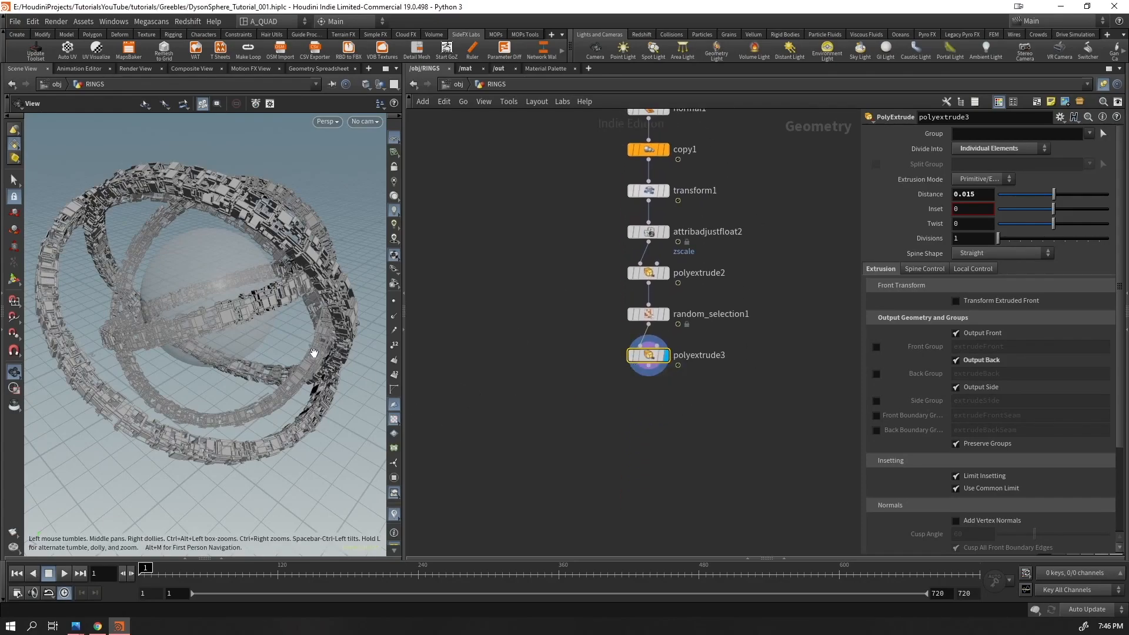
pyautogui.scroll(5, 297, 246)
pyautogui.scroll(-6, 297, 246)
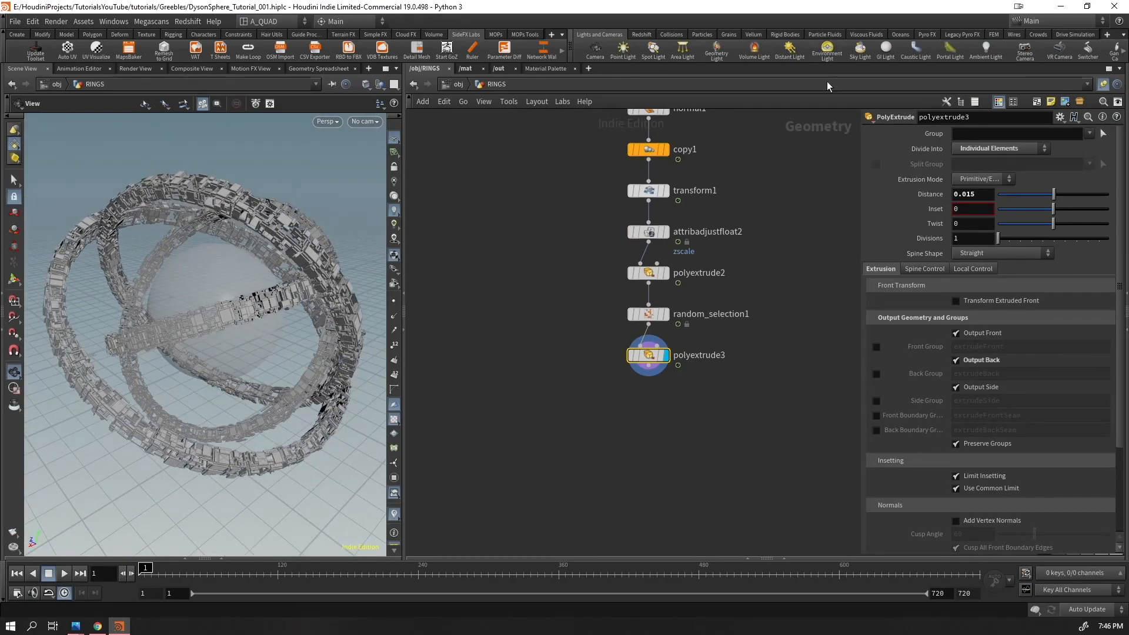
pyautogui.click(523, 267)
pyautogui.moveTo(525, 268); pyautogui.dragTo(475, 309, button='middle')
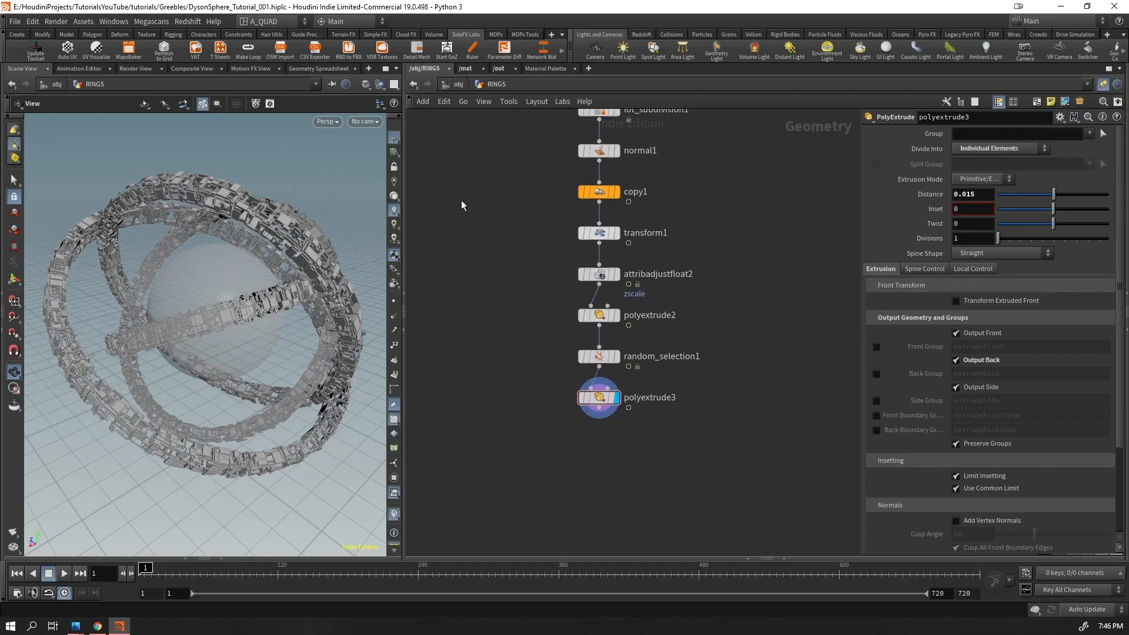
# Add a Geometry object at the object level and line it up below SUN and RINGS
pyautogui.click(453, 85)
pyautogui.press('Tab')
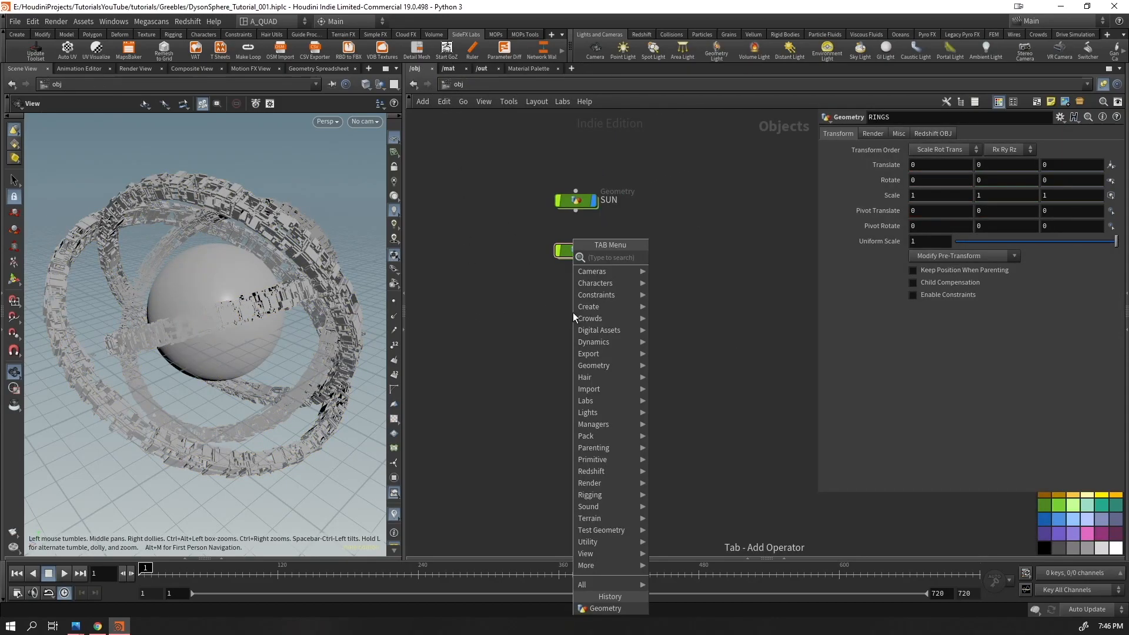
pyautogui.write('geo')
pyautogui.press('Return')
pyautogui.moveTo(622, 156); pyautogui.dragTo(535, 356)
pyautogui.press('l')
pyautogui.click(582, 347)
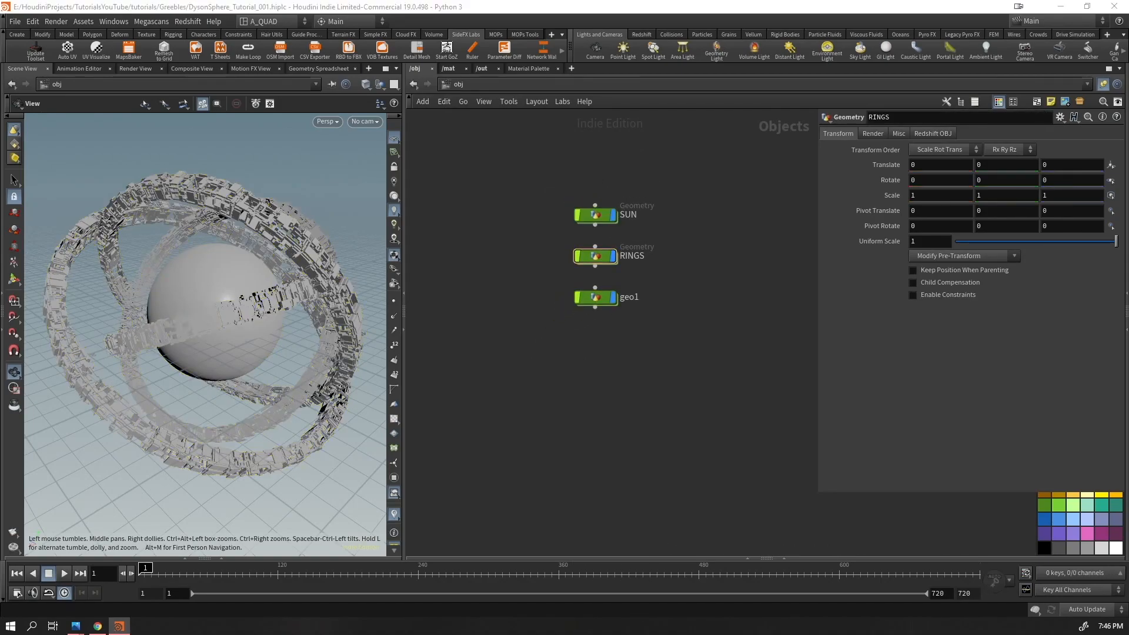
# Select the SUN object and save the scene file
pyautogui.moveTo(652, 179); pyautogui.dragTo(578, 224)
pyautogui.moveTo(253, 323); pyautogui.dragTo(210, 286)
pyautogui.hotkey('ctrl', 's')
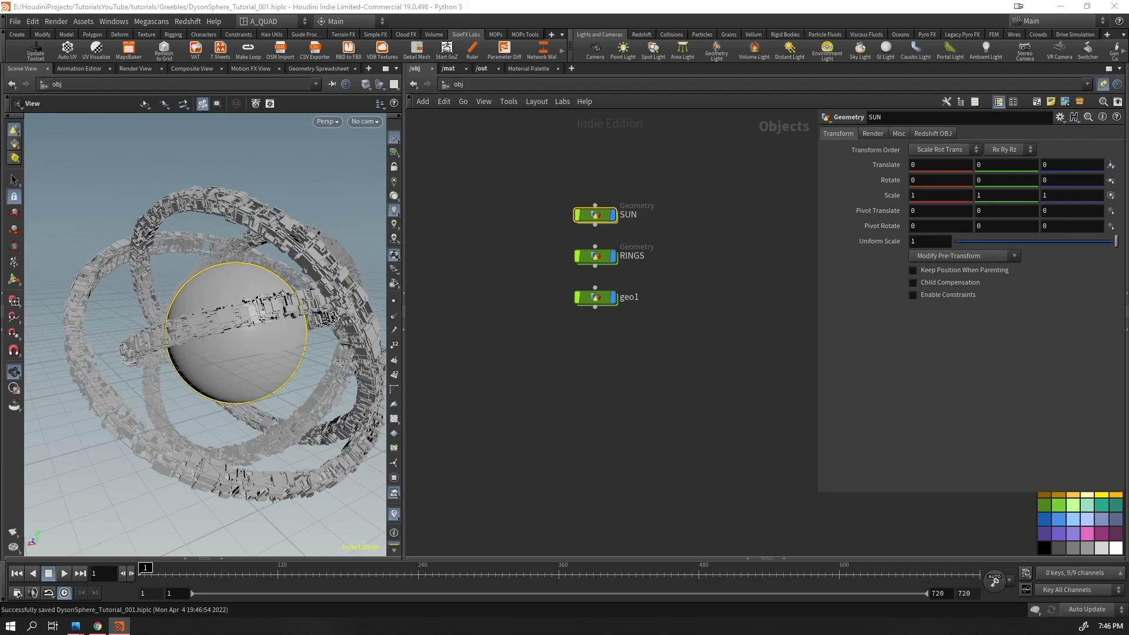
# Switch to Photos and examine the sun surface and rings in DysonSphere_002_003_4K.jpg and DysonSphere_001_007.jpg
pyautogui.moveTo(75, 626)
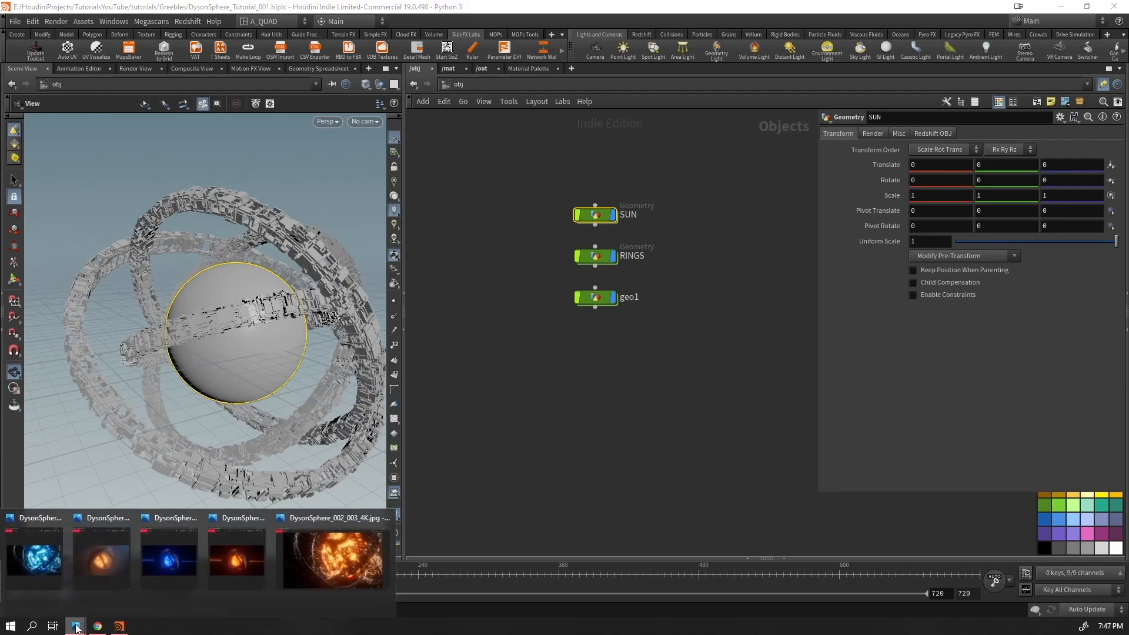
pyautogui.click(319, 581)
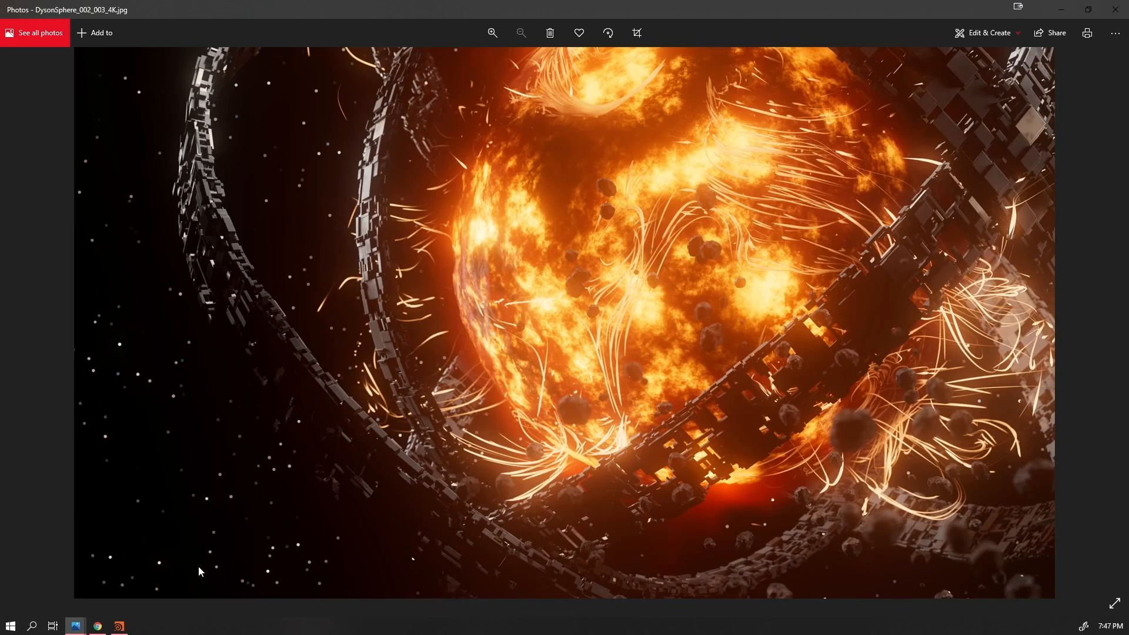
pyautogui.moveTo(75, 625)
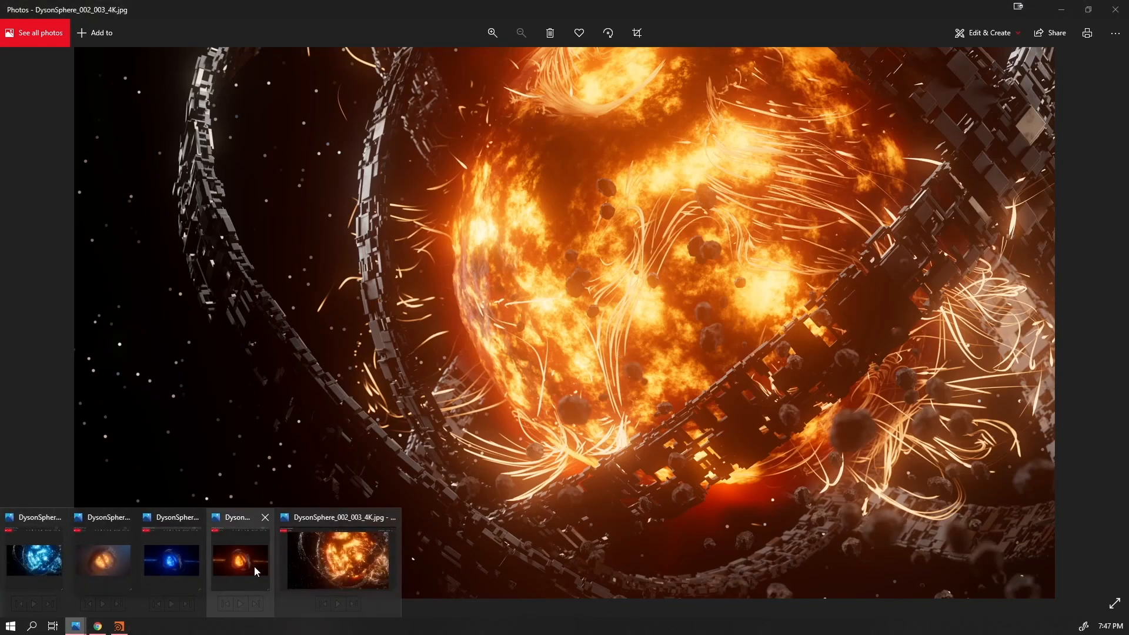
pyautogui.click(232, 561)
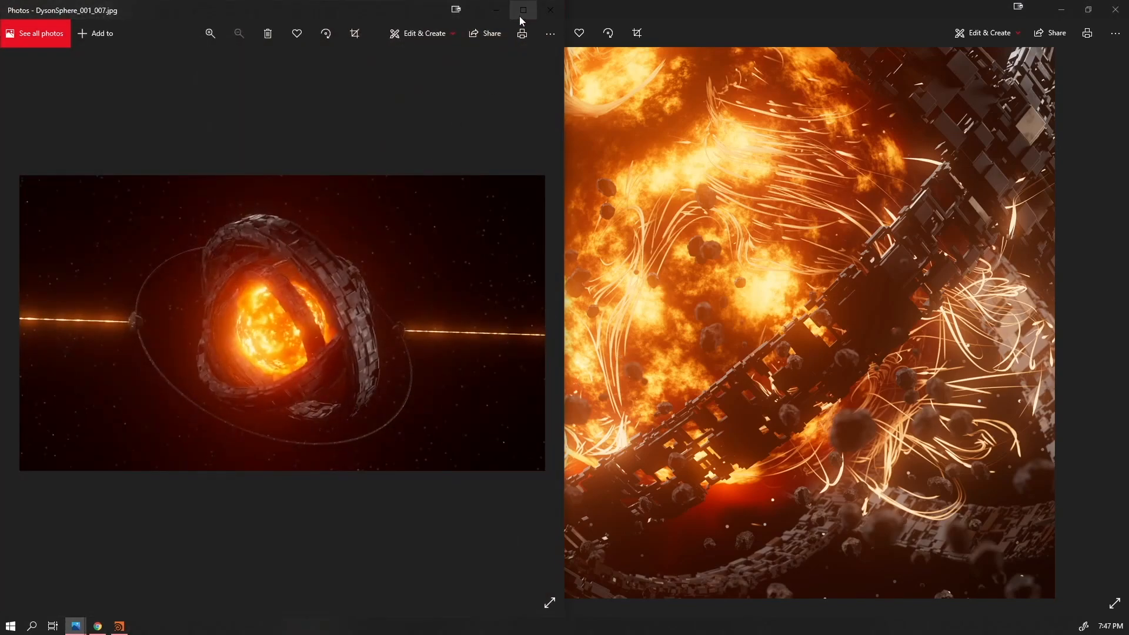
pyautogui.click(522, 10)
pyautogui.scroll(4, 460, 195)
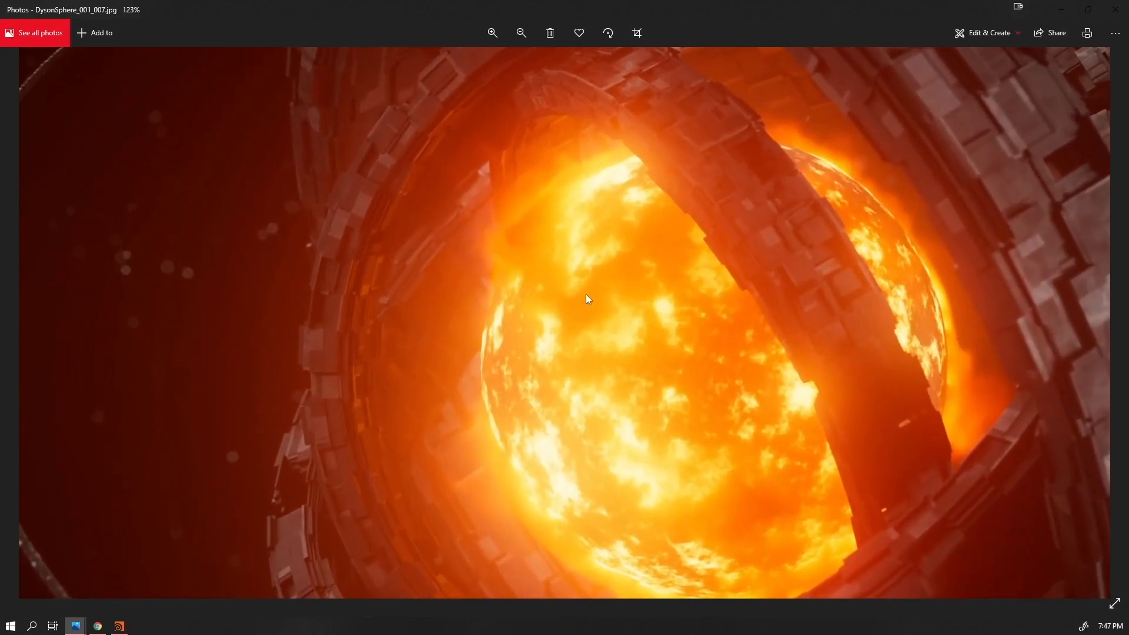
pyautogui.scroll(-4, 587, 400)
# Browse the other reference renders, including DysonSphere_001_001.jpg and DysonSphere_001_003.jpg, to compare their sun looks
pyautogui.press('Left')
pyautogui.press('Left')
pyautogui.press('Left')
pyautogui.press('Left')
pyautogui.scroll(2, 495, 347)
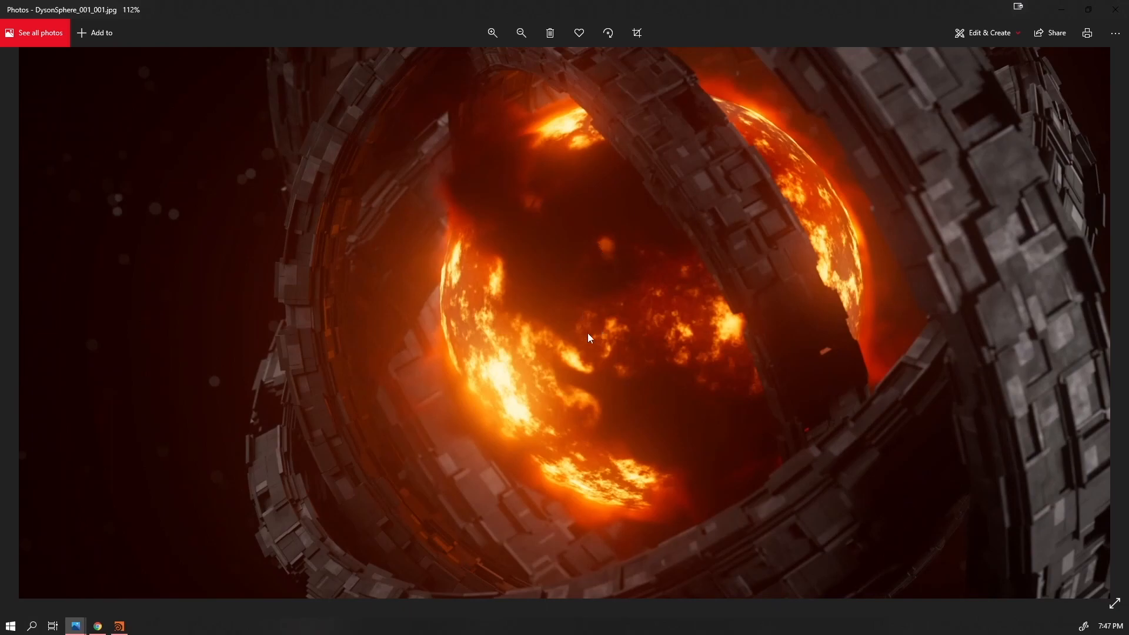
pyautogui.scroll(-3, 598, 378)
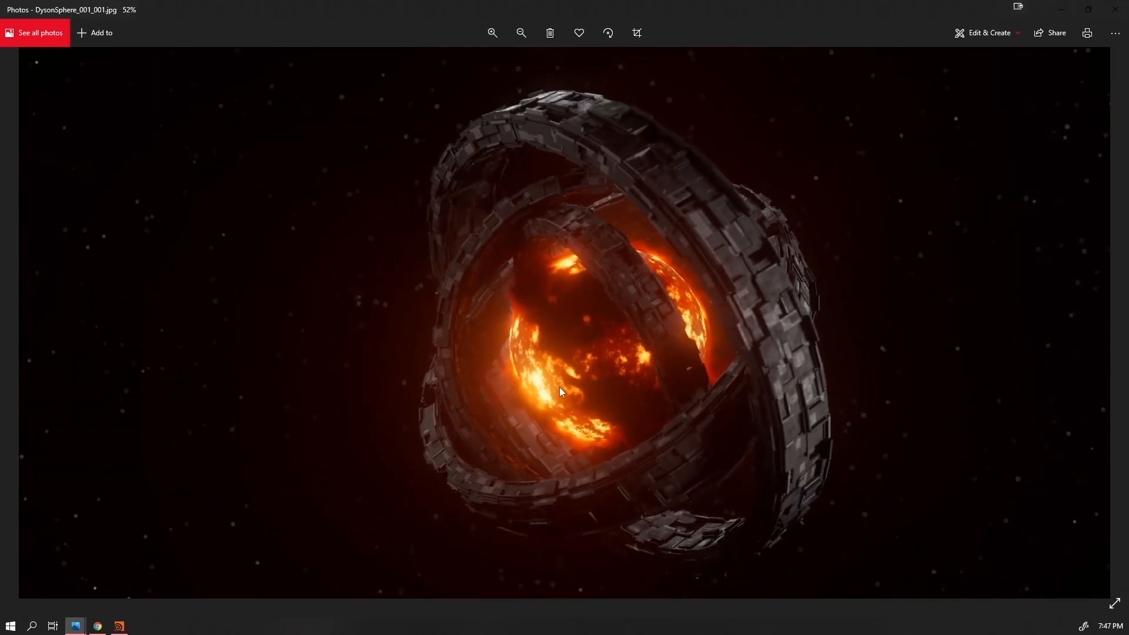
pyautogui.press('Right')
pyautogui.press('Right')
pyautogui.press('Right')
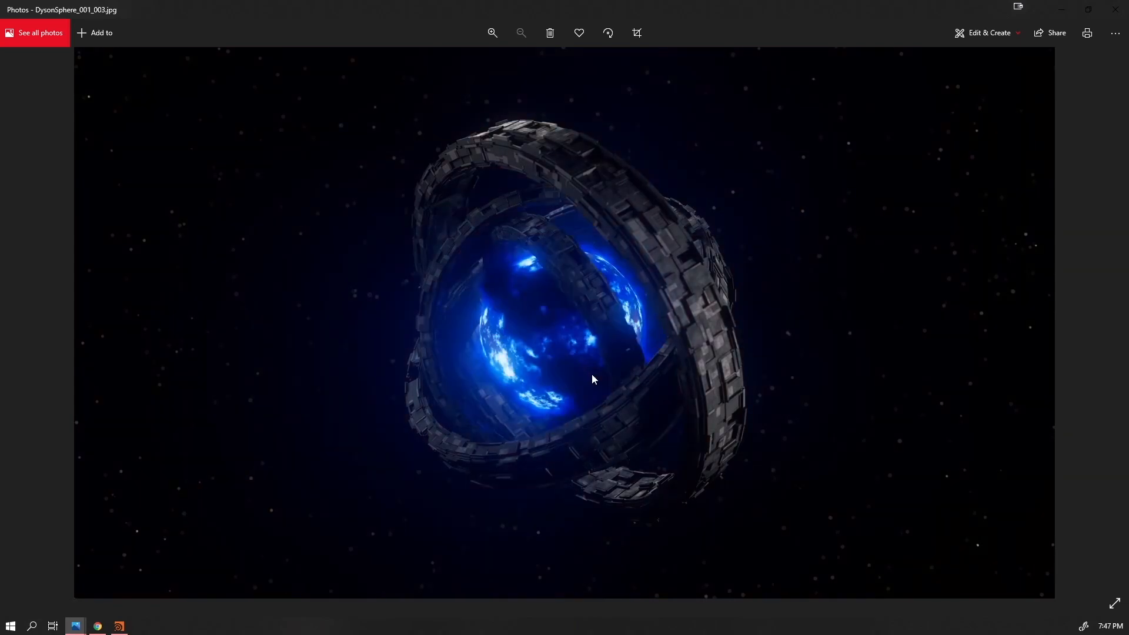
# Browse the reference renders between DysonSphere_001_003.jpg and DysonSphere_001_007.jpg to compare the blue and orange sun versions
pyautogui.press('Right')
pyautogui.press('Right')
pyautogui.press('Right')
pyautogui.press('Right')
pyautogui.press('Right')
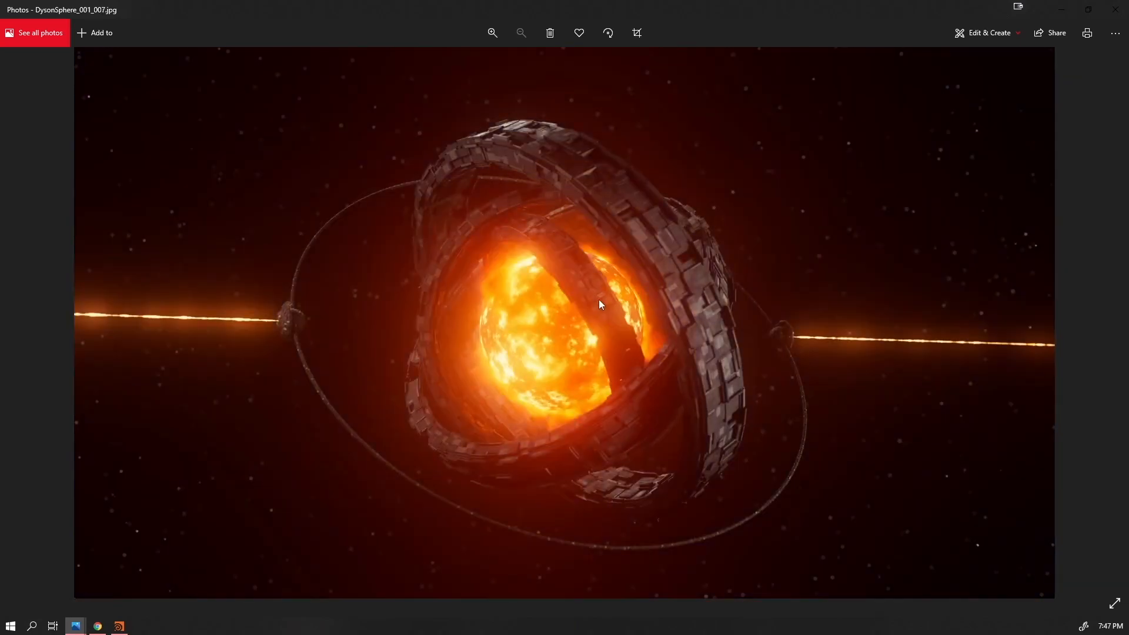
pyautogui.press('Left')
pyautogui.press('Left')
pyautogui.press('Left')
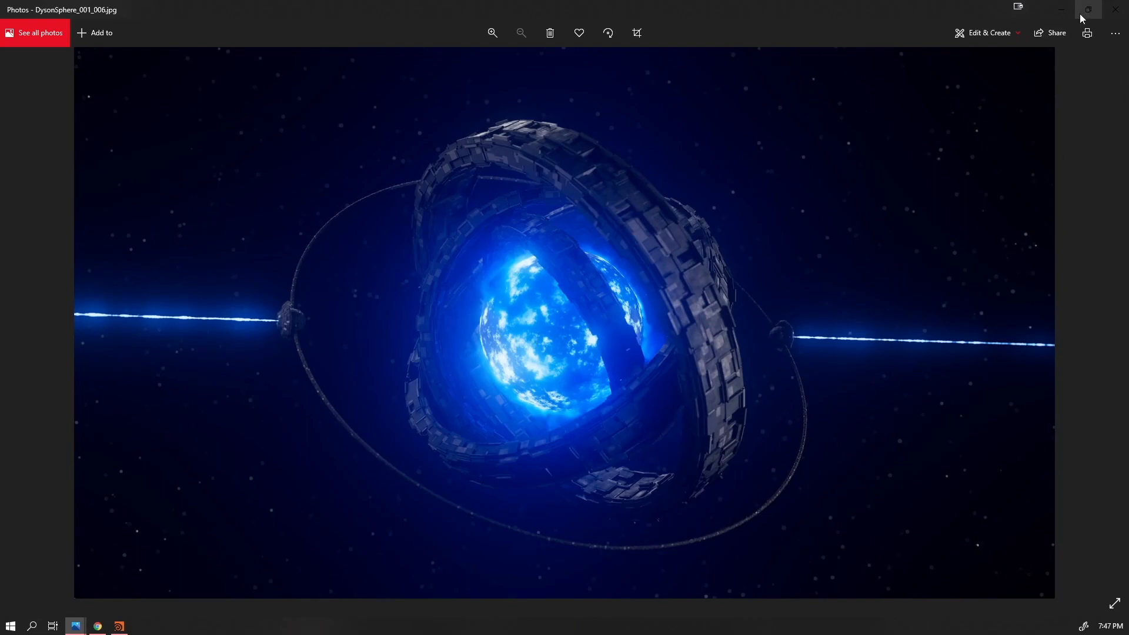
# Switch back to Houdini and rename the geo1 object as SMOKE
pyautogui.click(1063, 12)
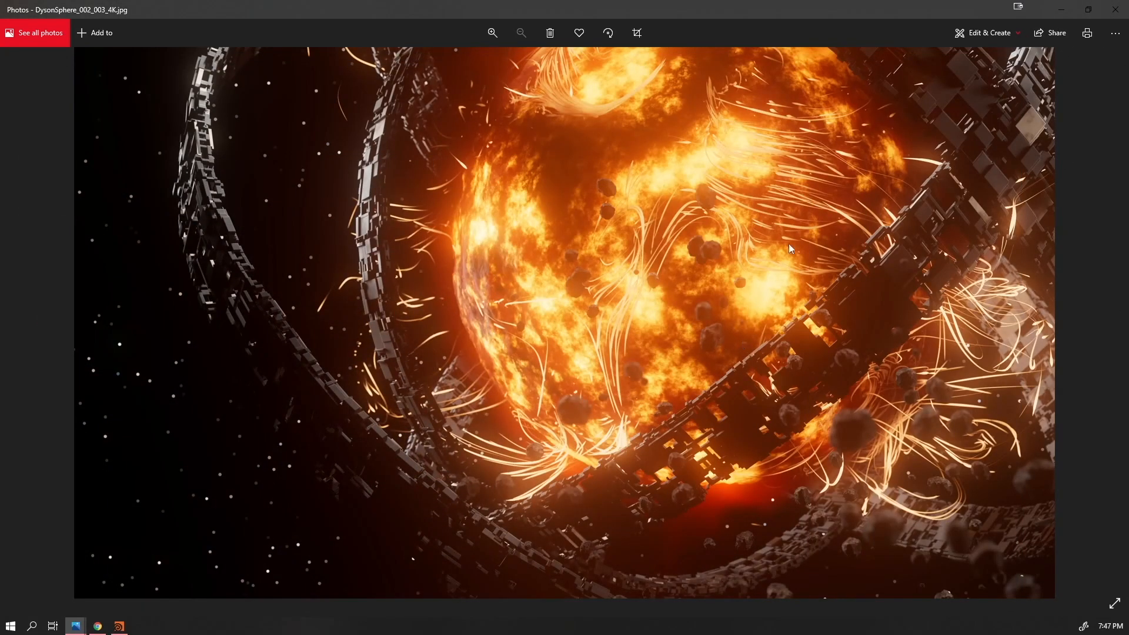
pyautogui.click(1062, 10)
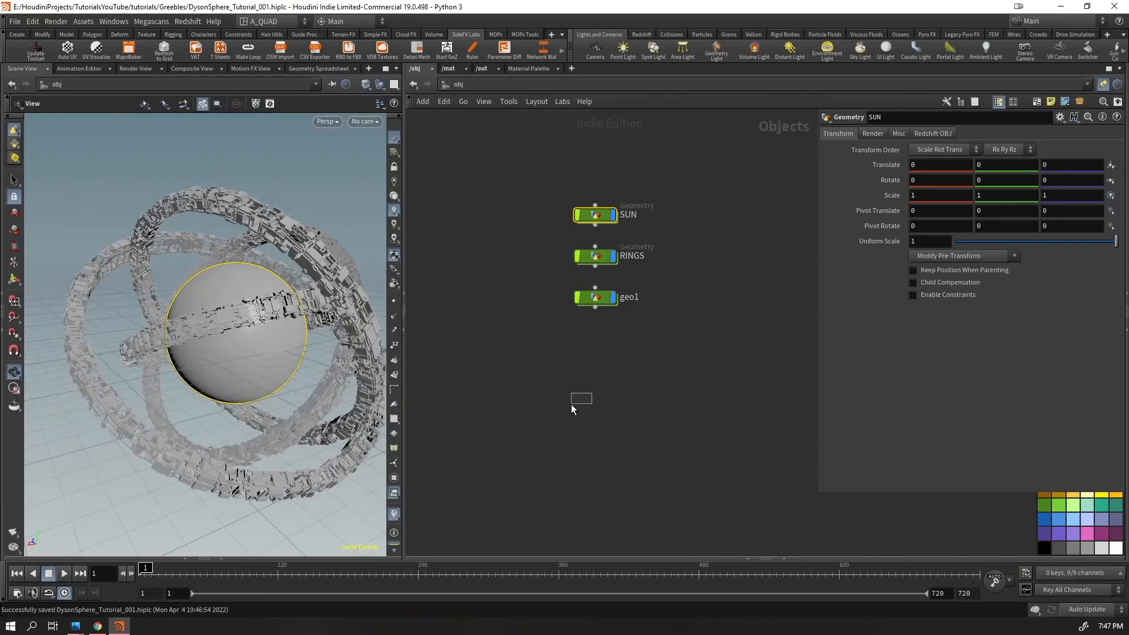
pyautogui.click(629, 297)
pyautogui.doubleClick(631, 297)
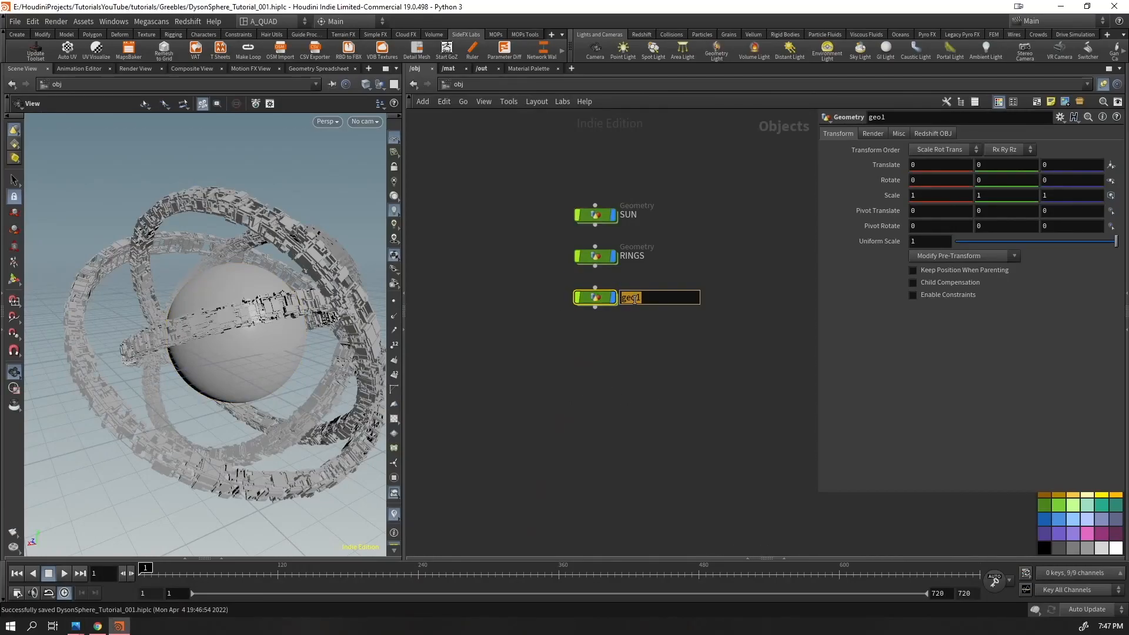
pyautogui.write('SMOKE')
pyautogui.press('Return')
# Inside the SUN object, add a Null after sphere1 and name it OUT_SMOKE_SOURCE
pyautogui.moveTo(661, 265); pyautogui.dragTo(573, 181)
pyautogui.click(610, 207)
pyautogui.press('Return')
pyautogui.press('Tab')
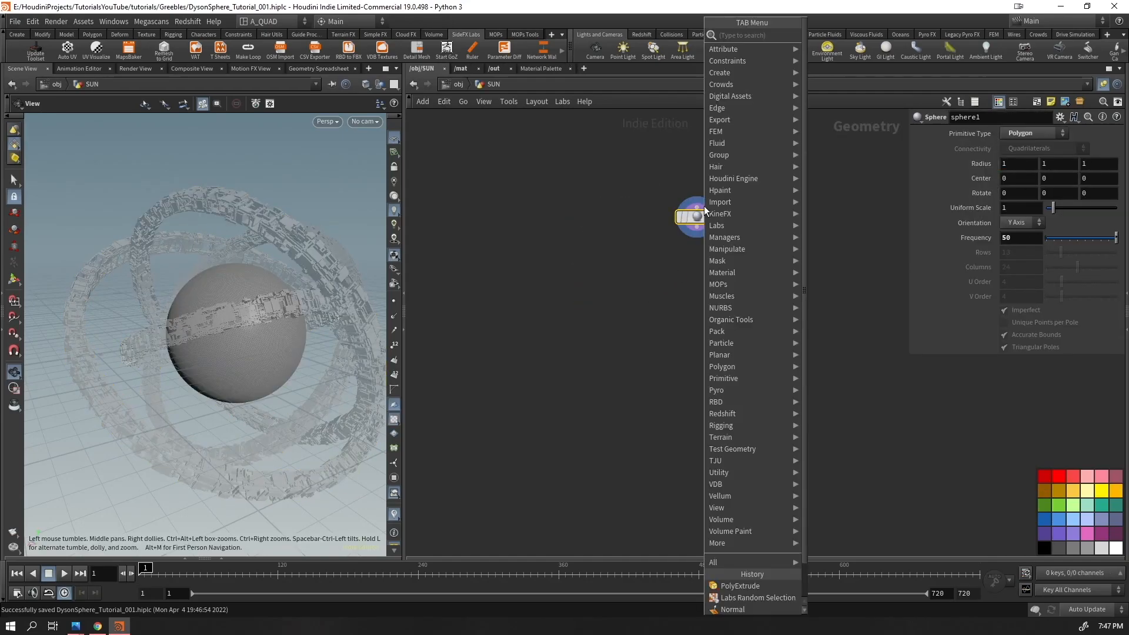
pyautogui.write('null')
pyautogui.press('Return')
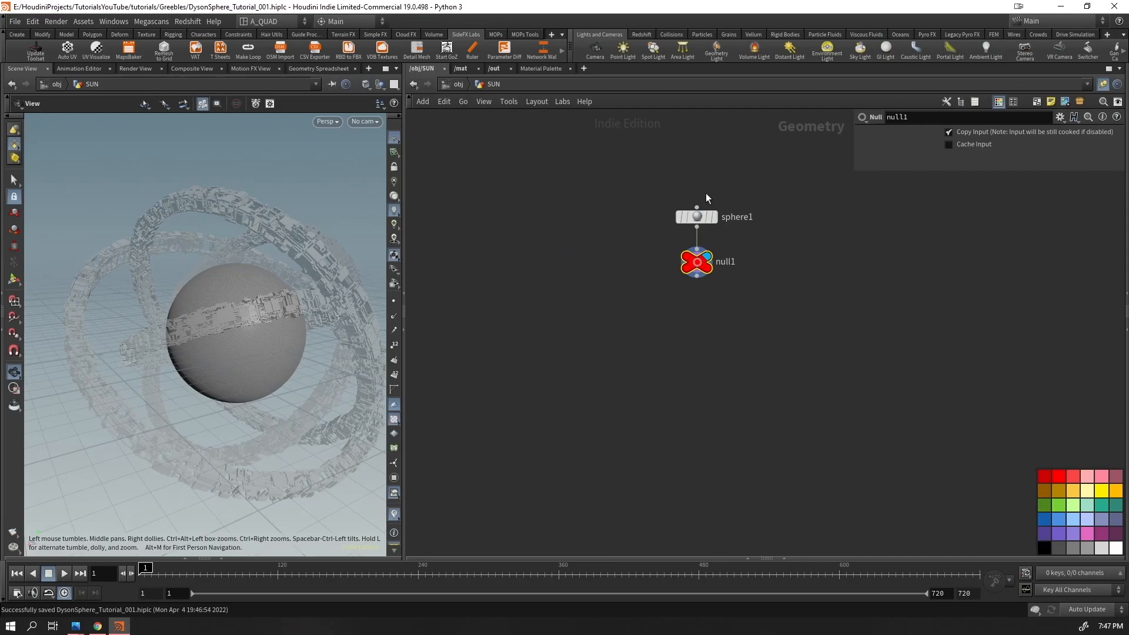
pyautogui.doubleClick(722, 261)
pyautogui.write('O')
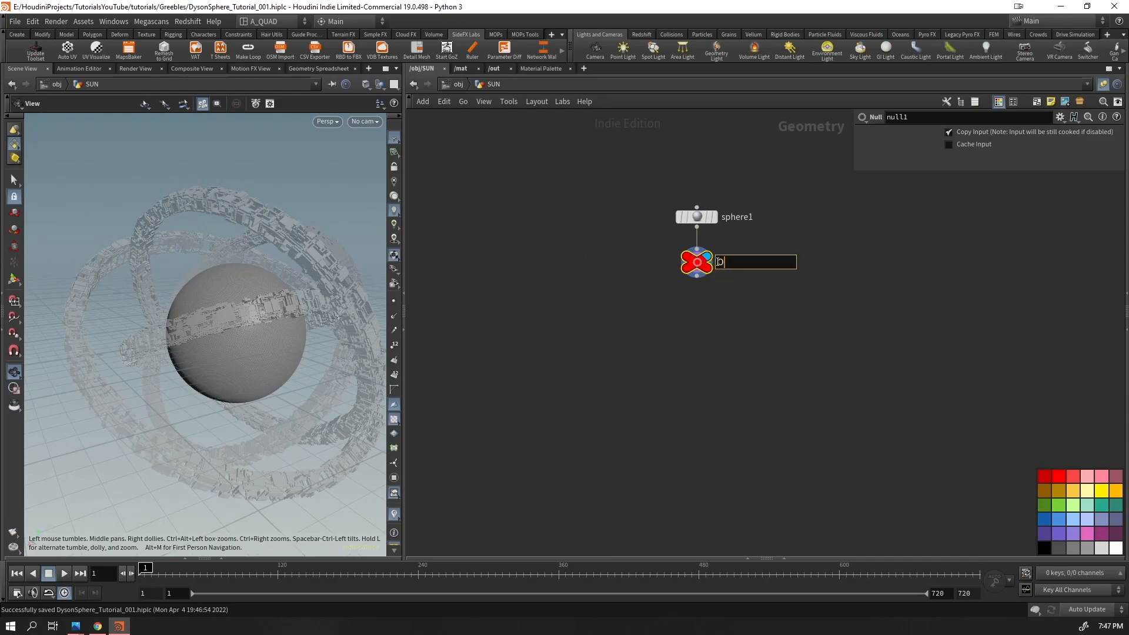
pyautogui.write('UT_SMOKE_SOURCE')
pyautogui.press('Return')
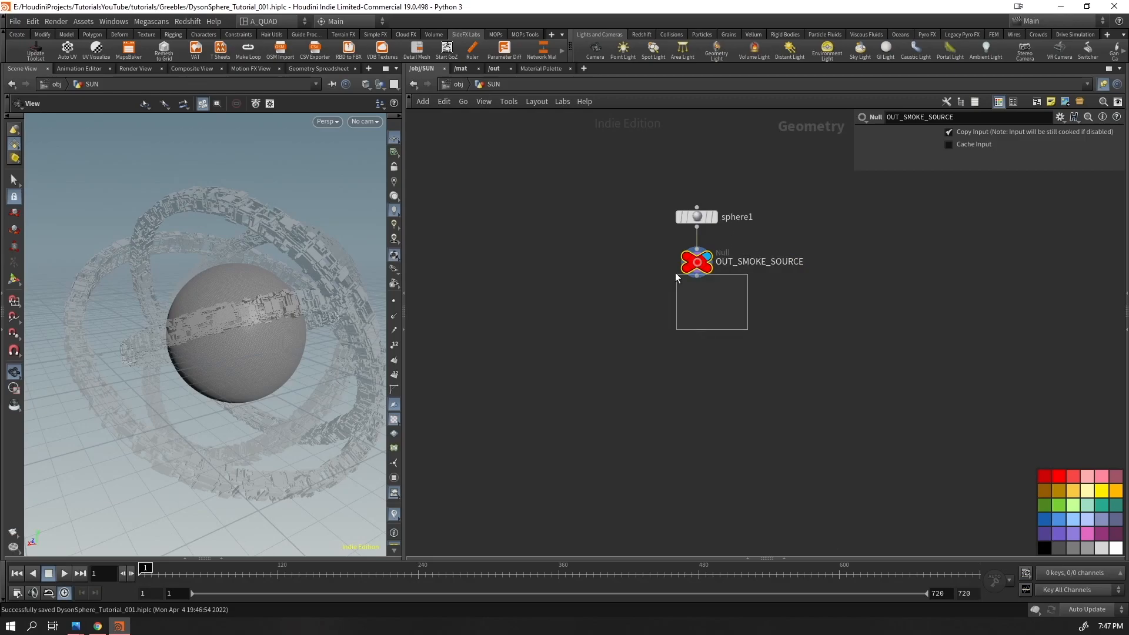
# Inside the SMOKE object, add an Object Merge that references the copied null /obj/SUN/OUT_SMOKE_SOURCE
pyautogui.hotkey('ctrl', 'c')
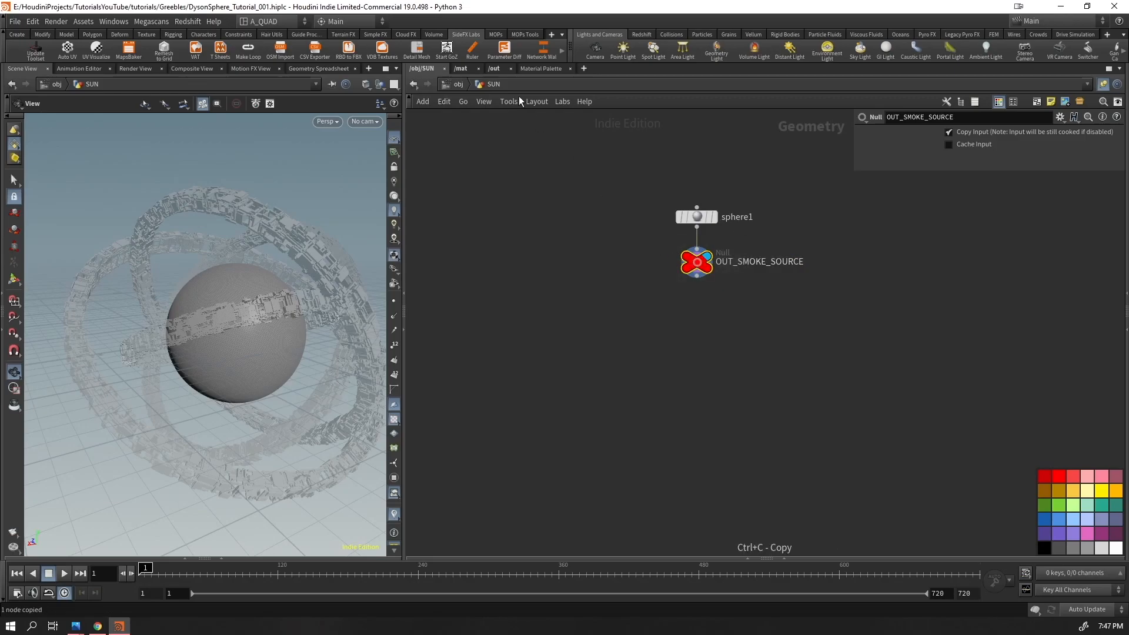
pyautogui.click(452, 81)
pyautogui.doubleClick(598, 293)
pyautogui.press('Tab')
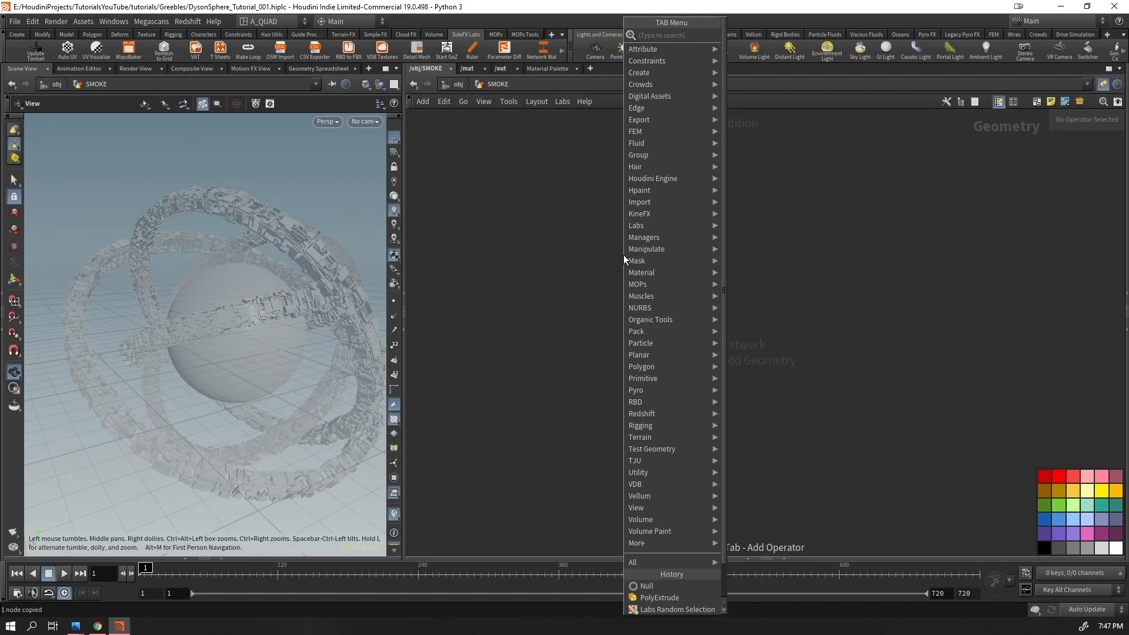
pyautogui.write('obm')
pyautogui.press('Return')
pyautogui.click(624, 256)
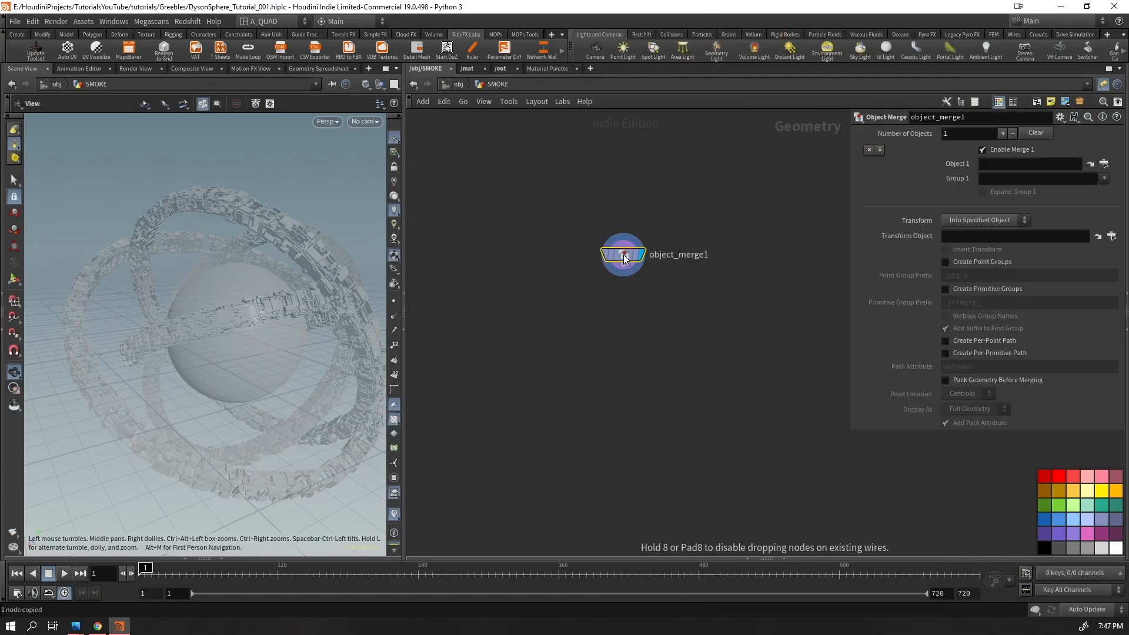
pyautogui.click(1014, 164)
pyautogui.hotkey('ctrl', 'v')
pyautogui.press('Return')
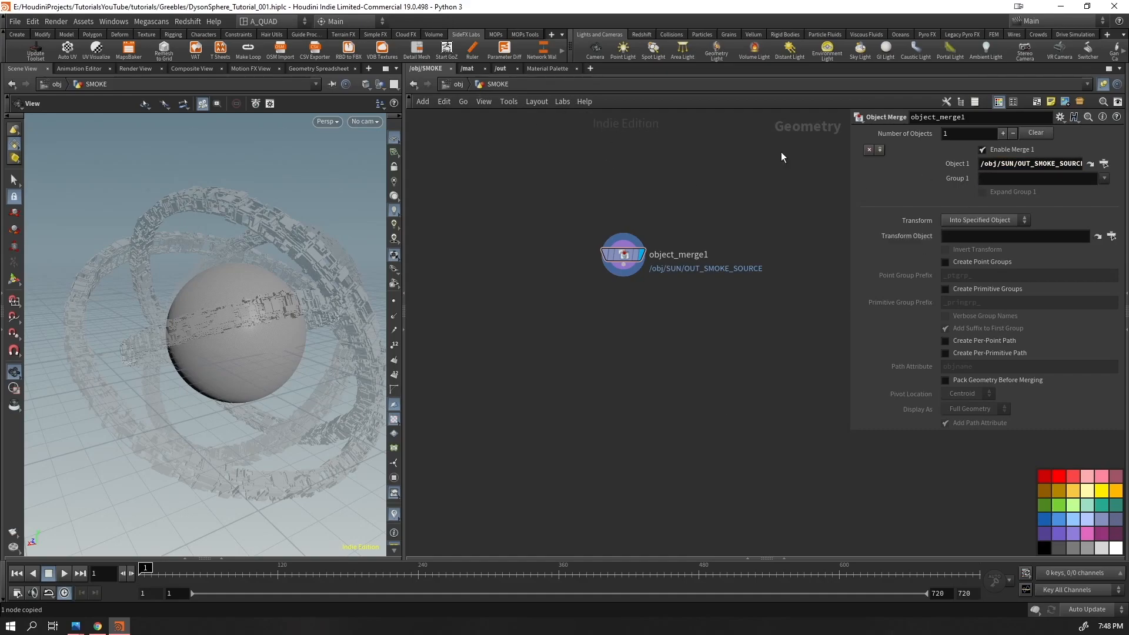
# Set the network view to show dependency links for selected nodes
pyautogui.moveTo(650, 244); pyautogui.dragTo(520, 277)
pyautogui.click(484, 102)
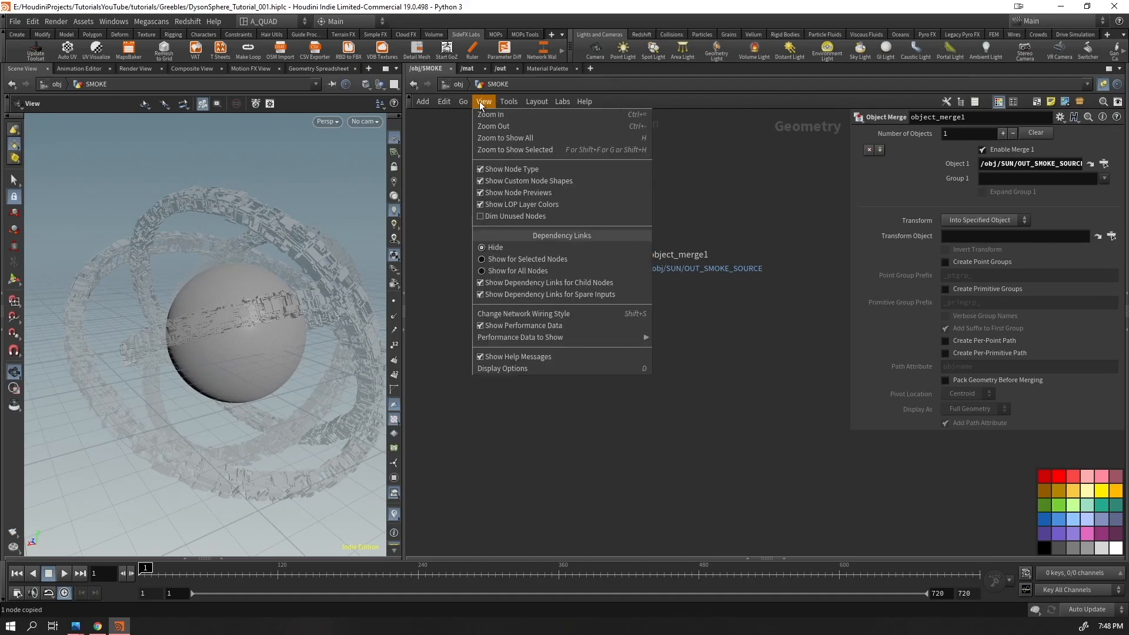
pyautogui.click(504, 259)
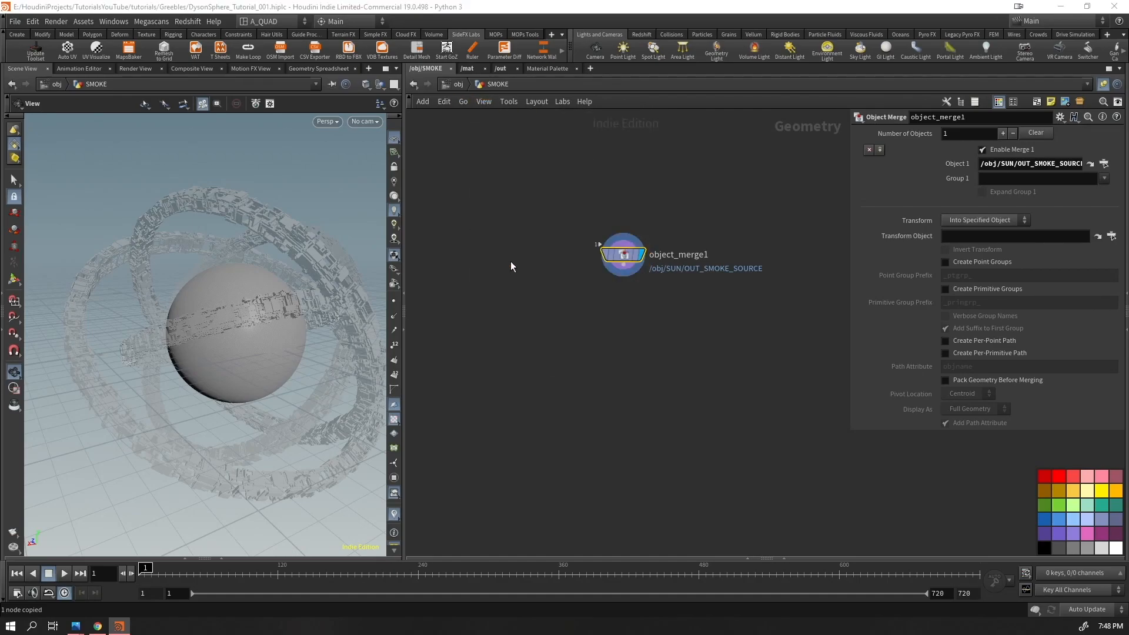
# Follow the object merge's external reference to OUT_SMOKE_SOURCE in SUN, and jump back to object_merge1 in SMOKE
pyautogui.scroll(5, 611, 270)
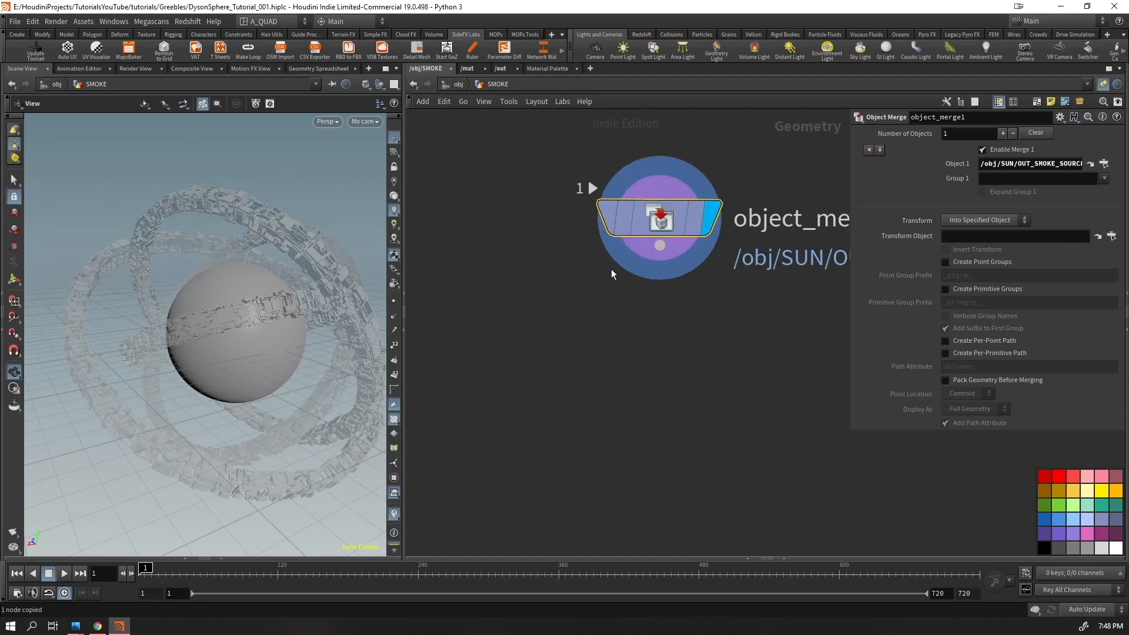
pyautogui.click(590, 190)
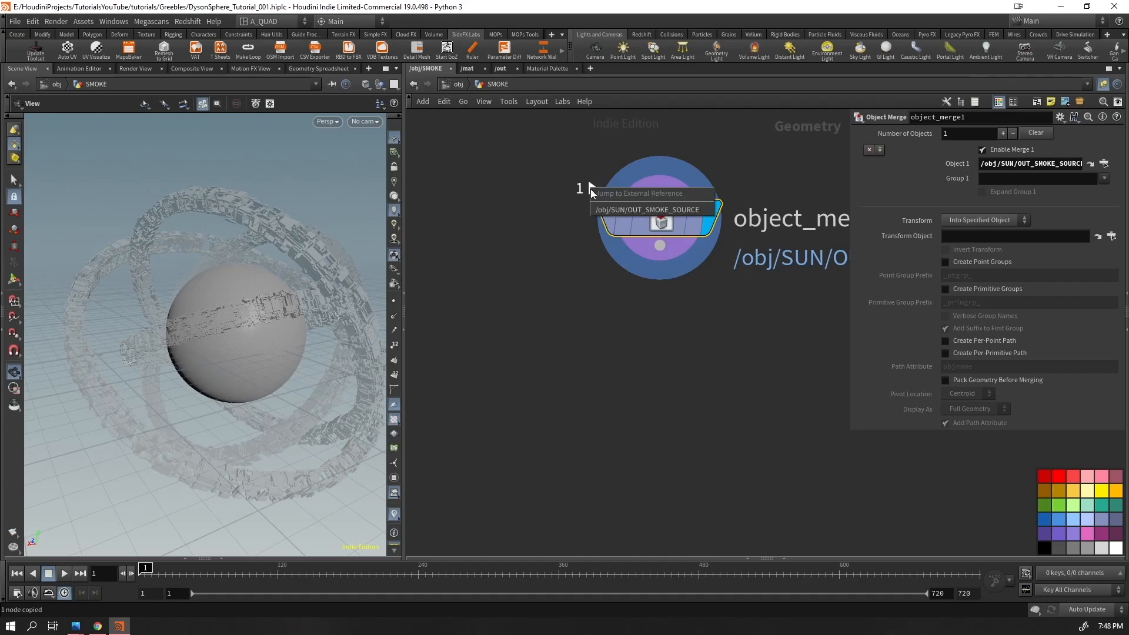
pyautogui.click(605, 210)
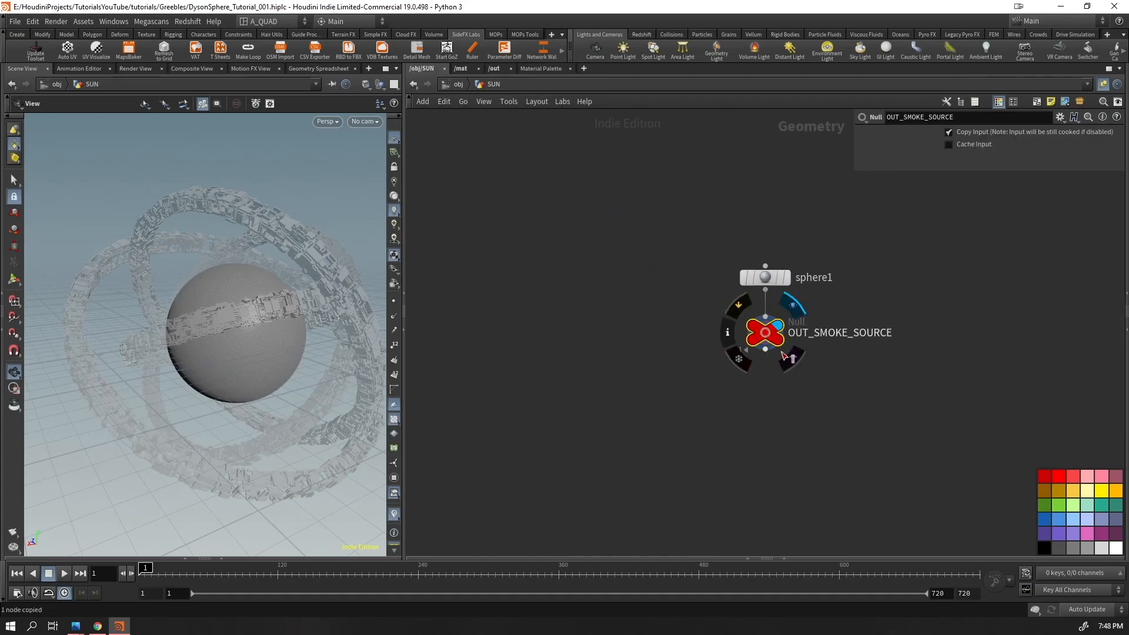
pyautogui.click(735, 339)
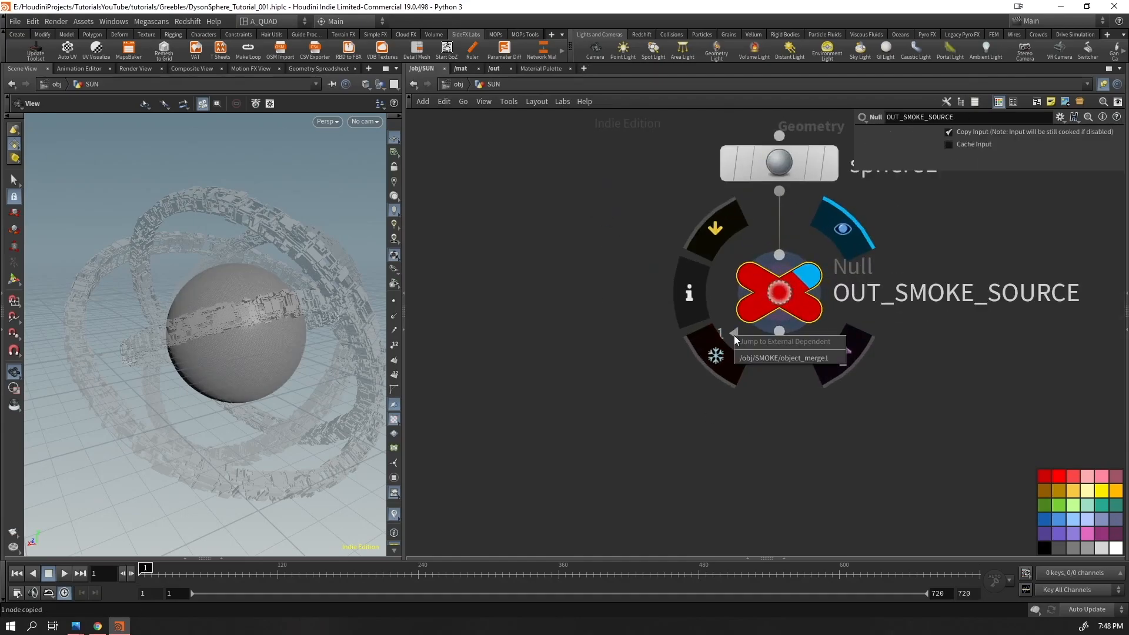
pyautogui.click(750, 362)
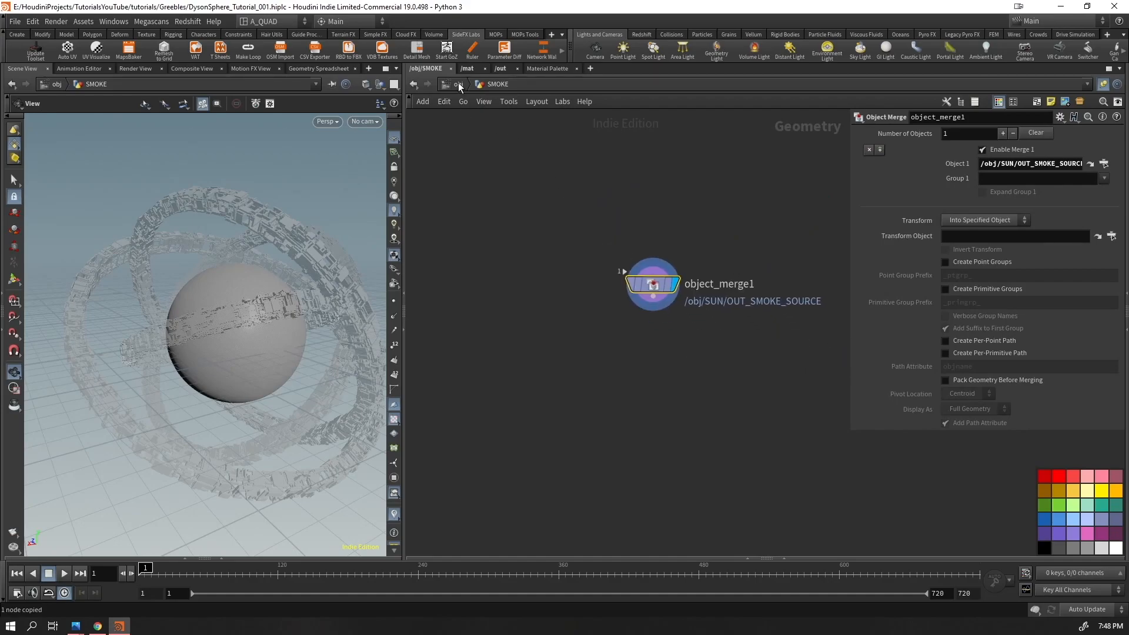
# Return to the object level and turn off the display of the SUN and RINGS objects
pyautogui.click(458, 84)
pyautogui.moveTo(664, 171); pyautogui.dragTo(589, 275)
pyautogui.click(613, 257)
pyautogui.click(701, 338)
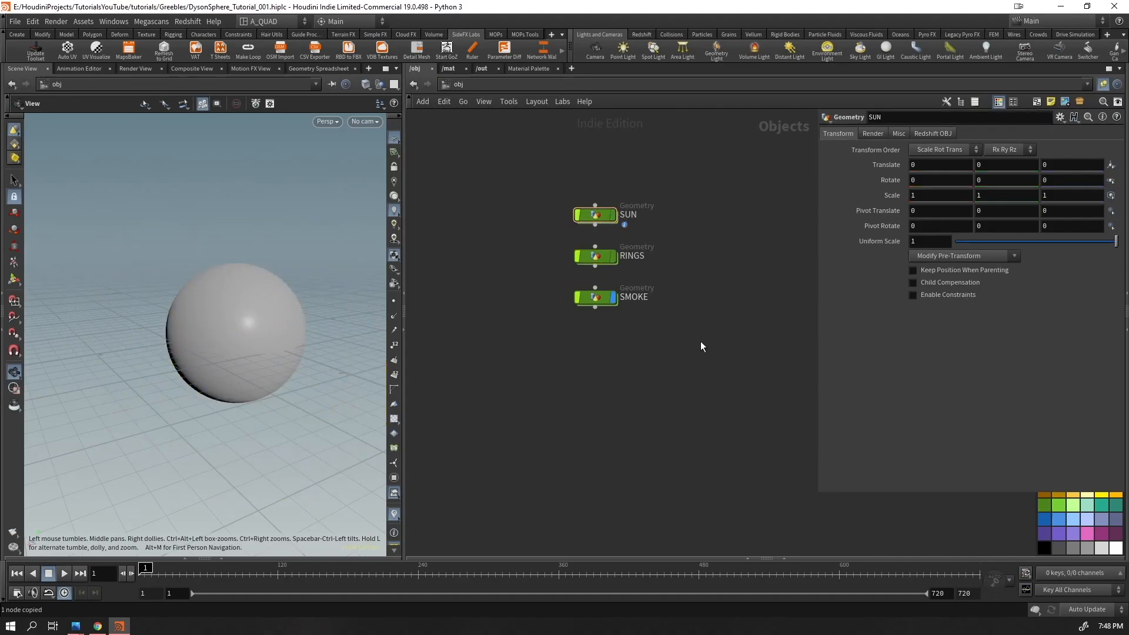
# Check the dependency link between SUN and SMOKE, and move the SMOKE object beside SUN
pyautogui.moveTo(639, 178); pyautogui.dragTo(578, 222)
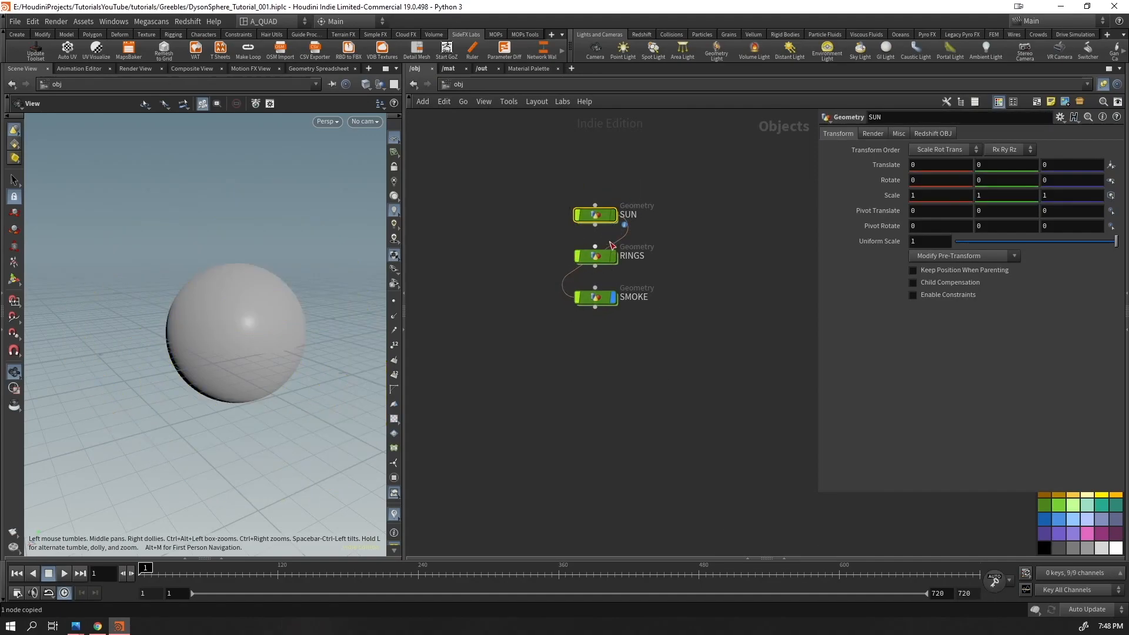
pyautogui.moveTo(670, 317); pyautogui.dragTo(589, 294)
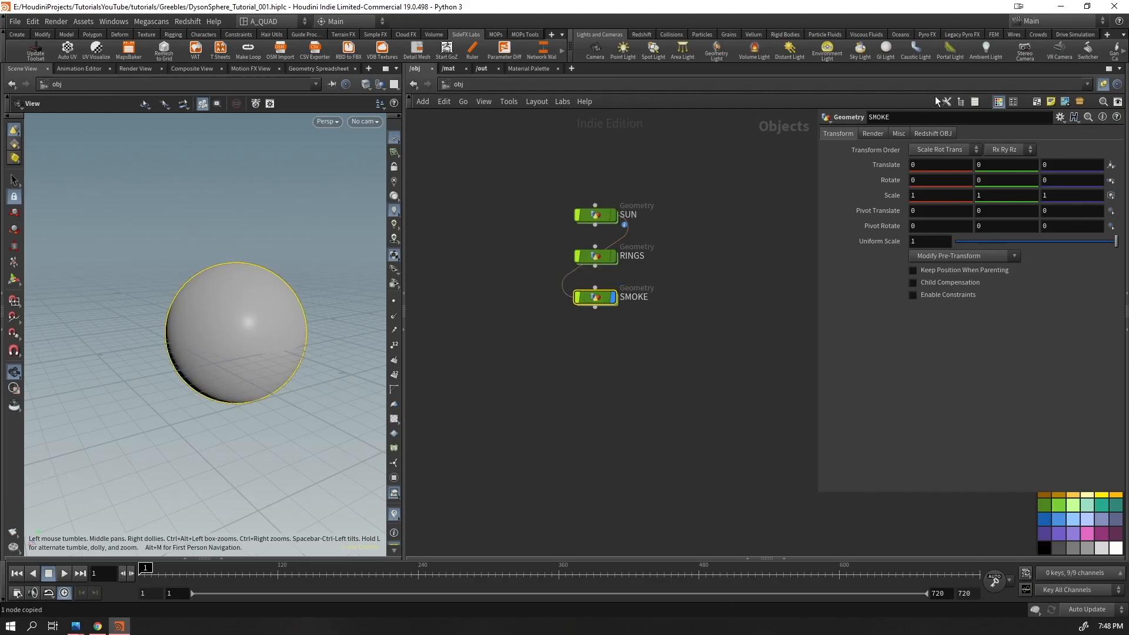
pyautogui.moveTo(592, 298); pyautogui.dragTo(733, 215)
pyautogui.moveTo(753, 291); pyautogui.dragTo(681, 324, button='middle')
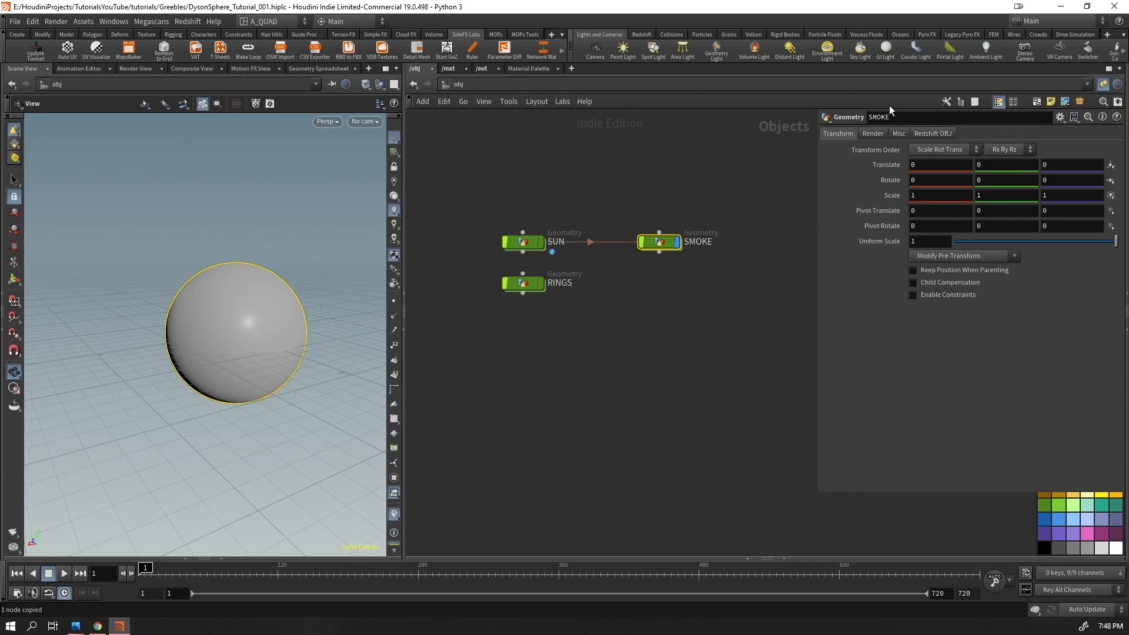
# Create a smoke simulation from the SMOKE object with a Legacy Pyro FX shelf tool
pyautogui.click(959, 34)
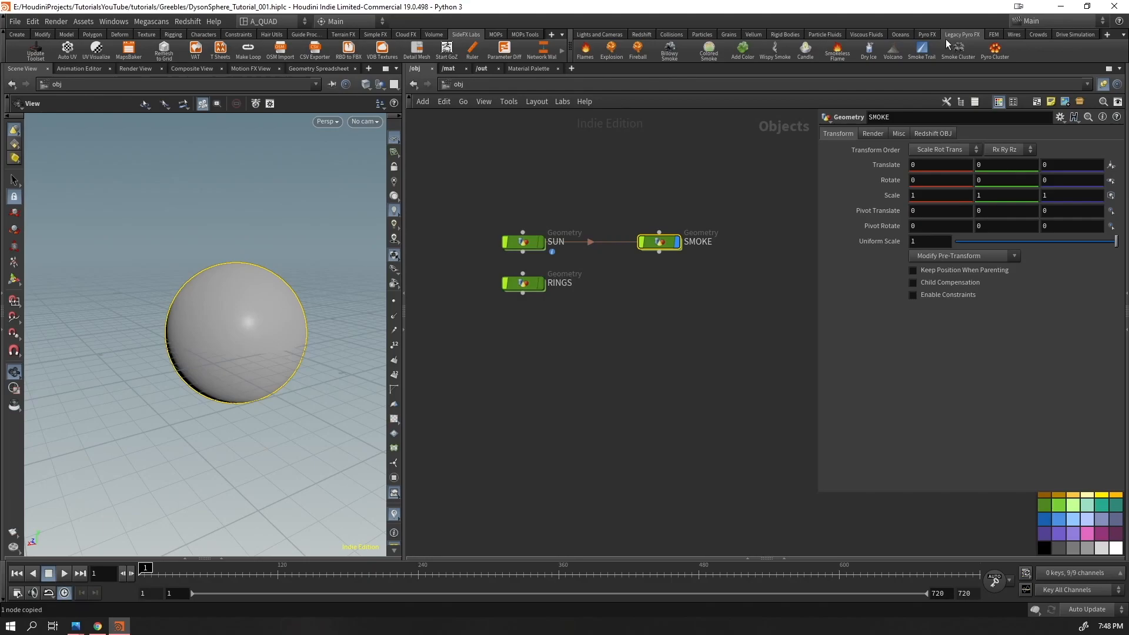
pyautogui.click(1107, 38)
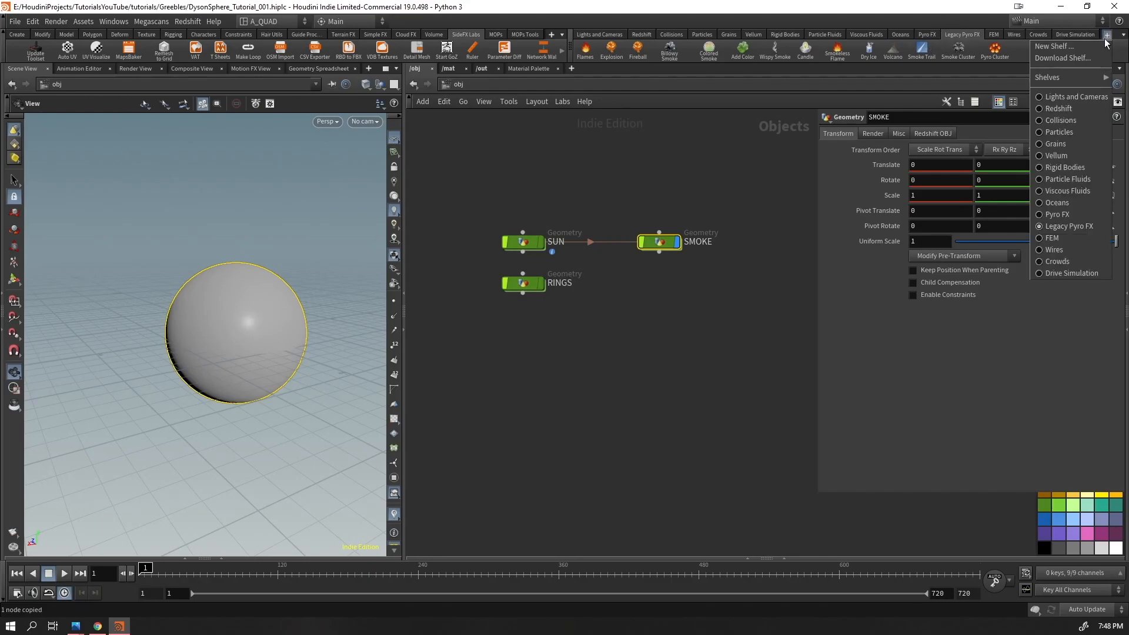
pyautogui.moveTo(1067, 73)
pyautogui.scroll(-1, 963, 235)
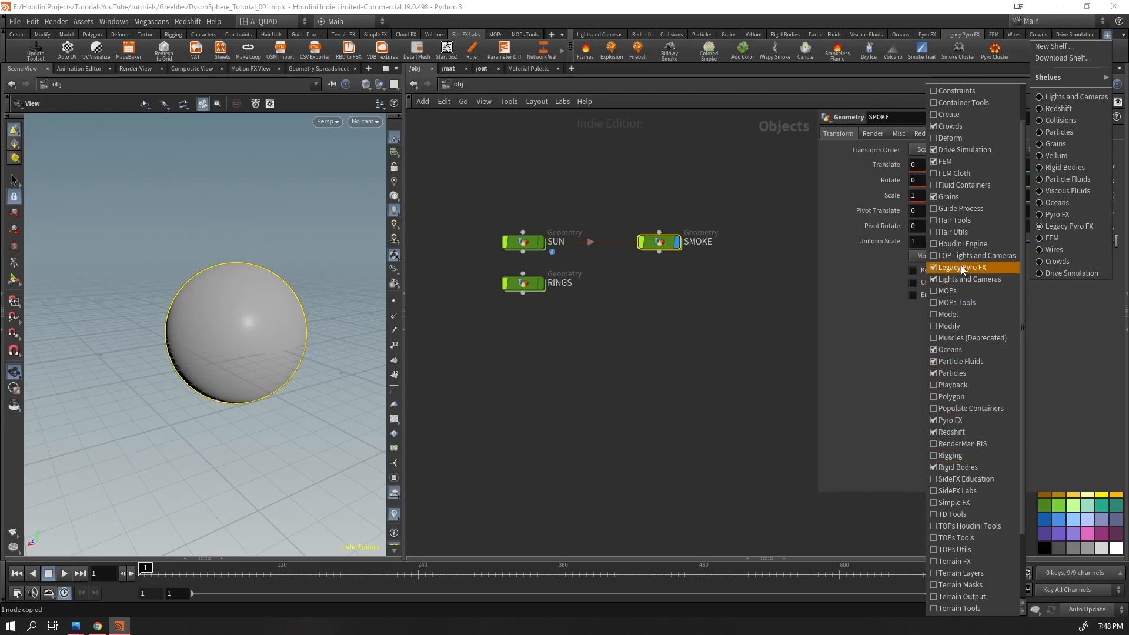
pyautogui.click(730, 401)
pyautogui.click(923, 35)
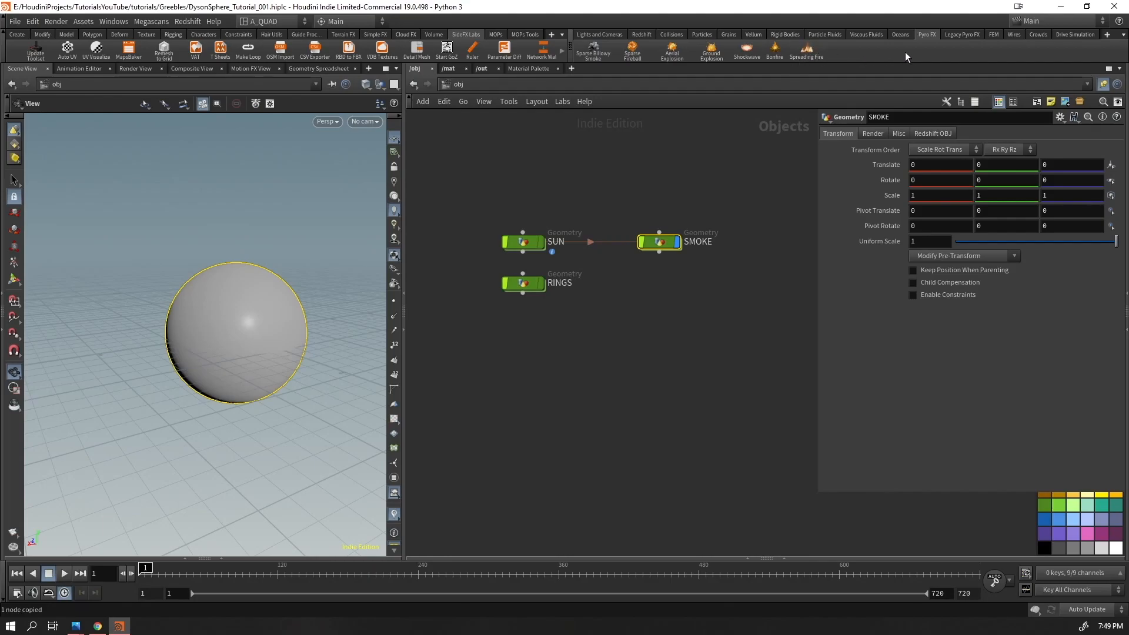
pyautogui.click(952, 34)
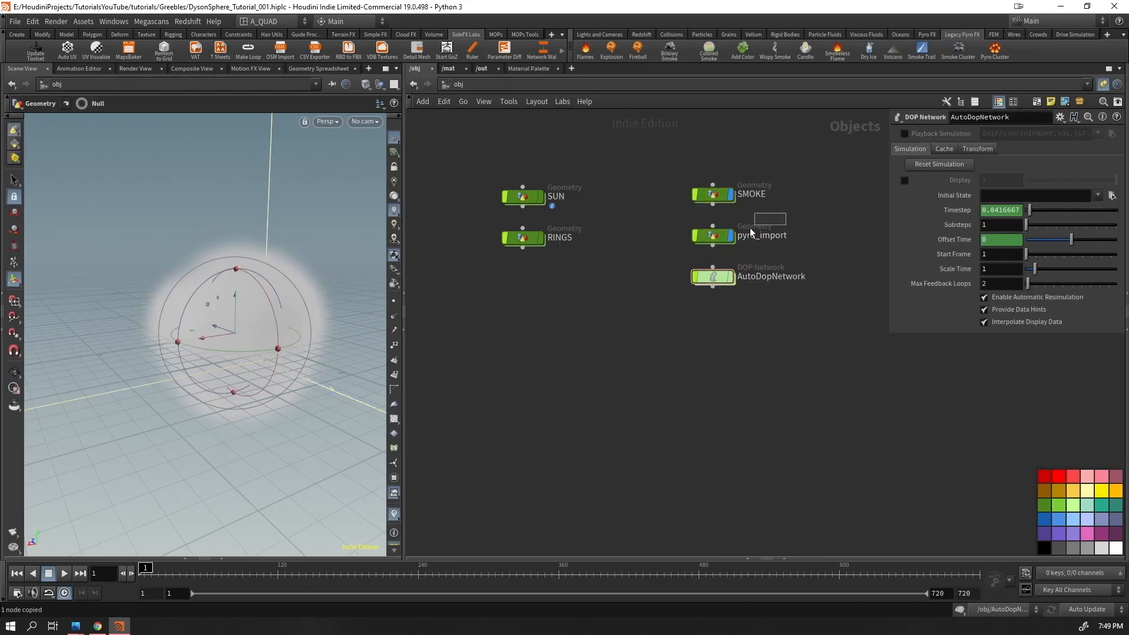
# Look inside the pyro_import object, and delete that object from the object level
pyautogui.press('Return')
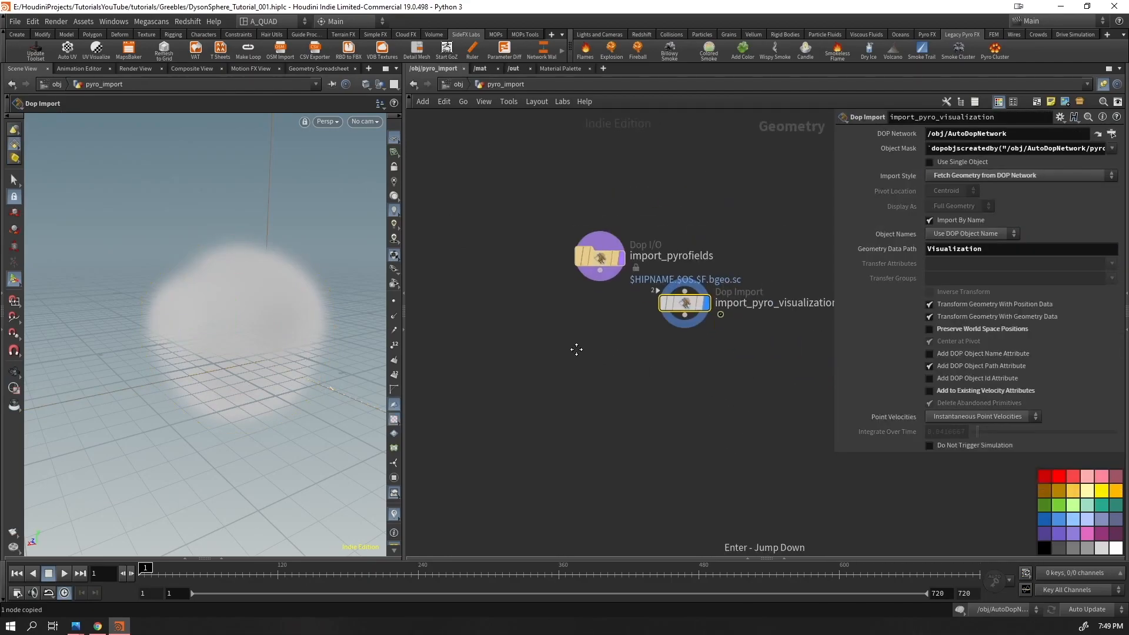
pyautogui.press('u')
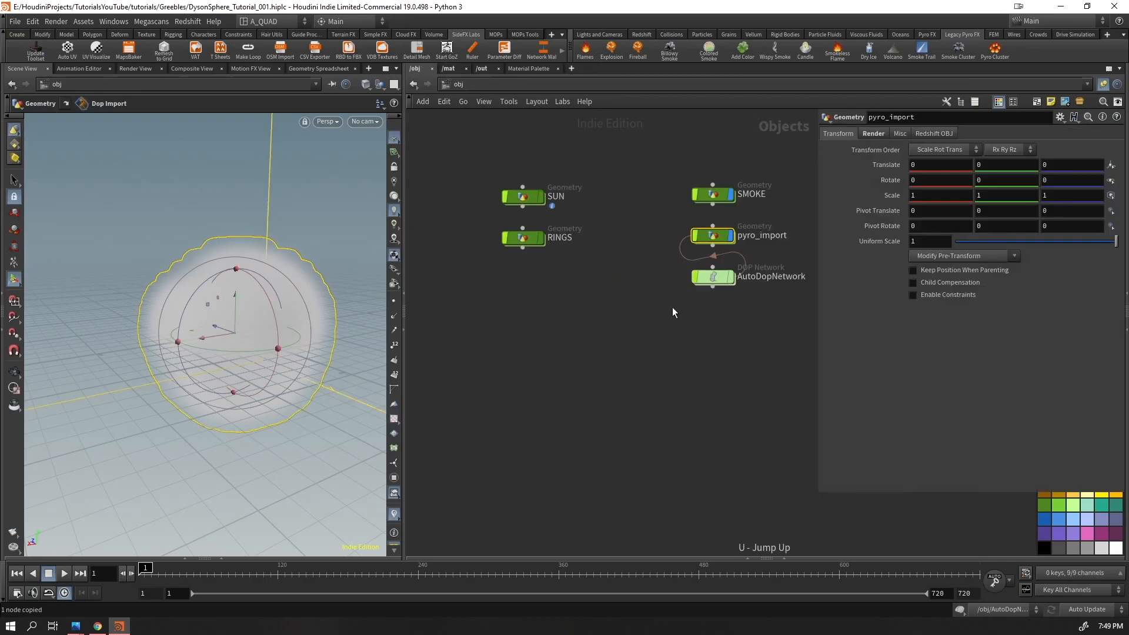
pyautogui.moveTo(779, 210); pyautogui.dragTo(745, 285)
pyautogui.press('Delete')
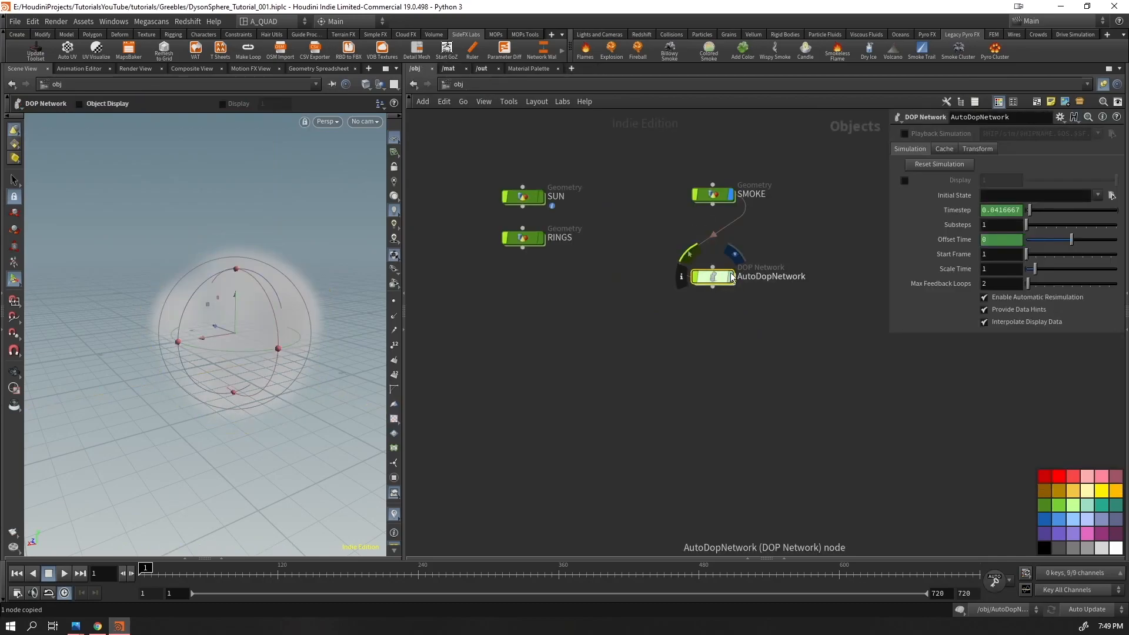
# Copy all the pyro simulation nodes inside AutoDopNetwork and open the SMOKE object's network
pyautogui.press('i')
pyautogui.moveTo(589, 363); pyautogui.dragTo(423, 321, button='middle')
pyautogui.scroll(-4, 518, 328)
pyautogui.moveTo(662, 178); pyautogui.dragTo(484, 433)
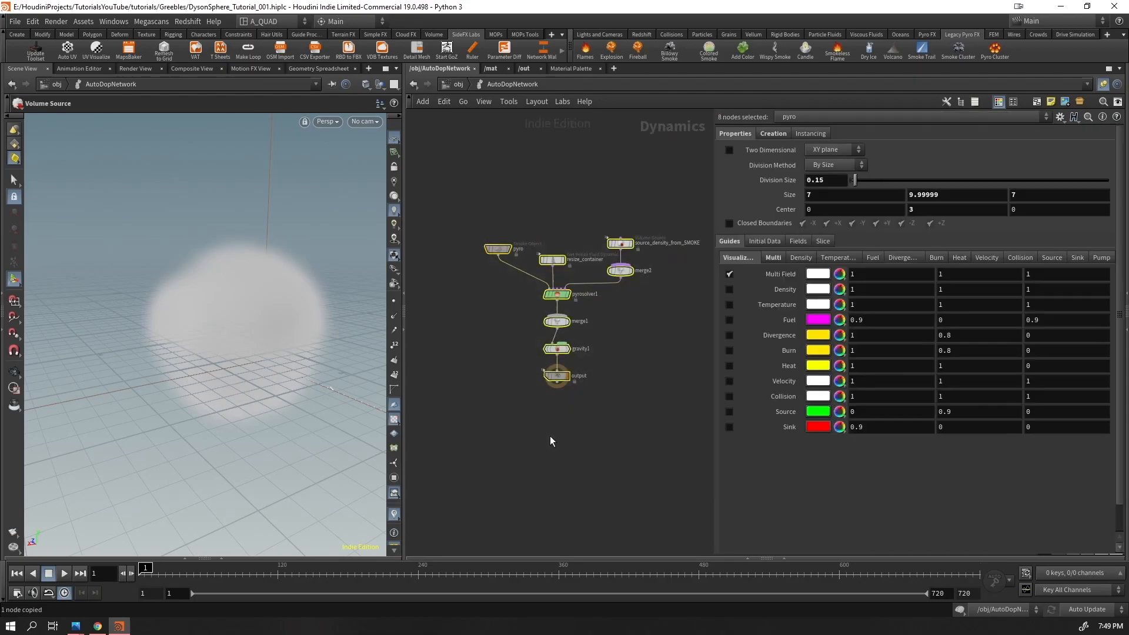
pyautogui.hotkey('ctrl', 'c')
pyautogui.press('u')
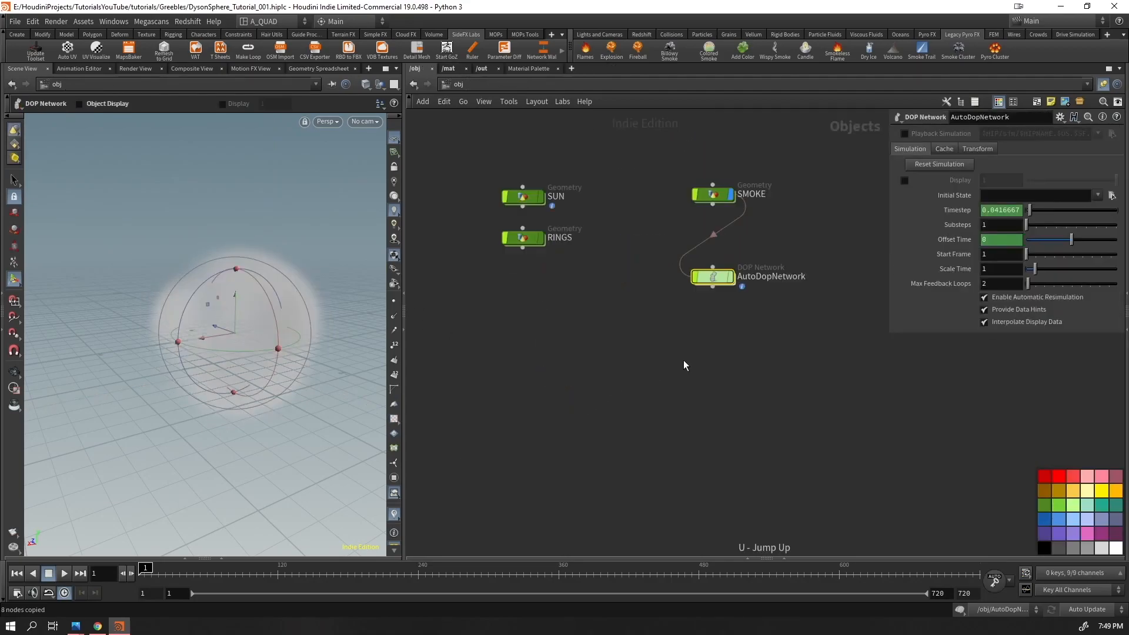
pyautogui.click(712, 194)
pyautogui.press('Return')
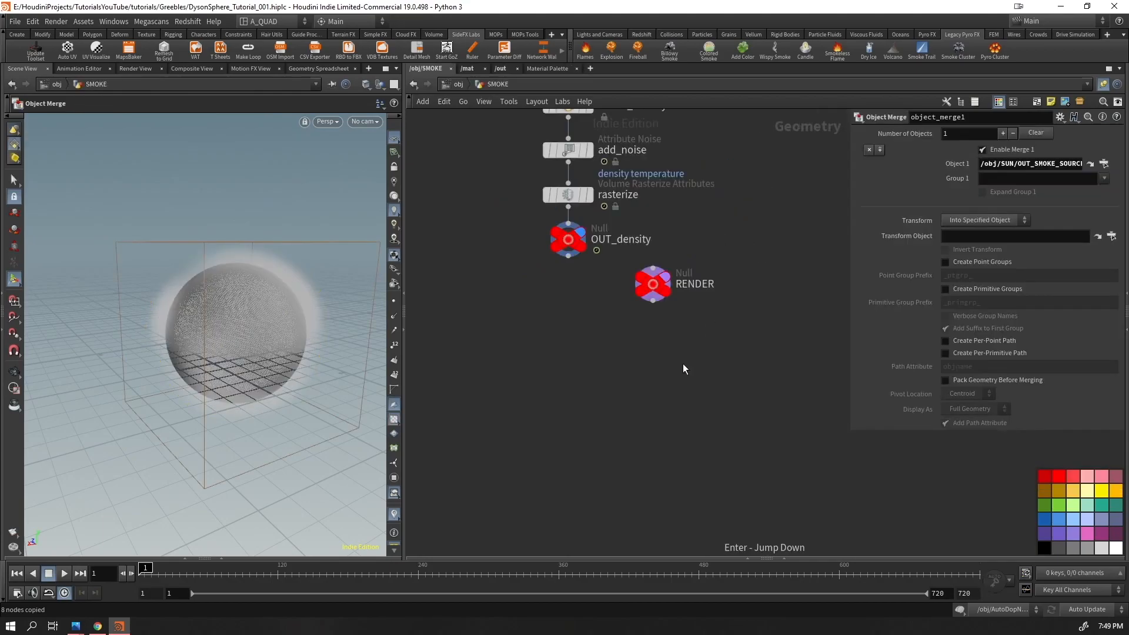
# Add a DOP Network node to the SMOKE network and open it
pyautogui.press('Tab')
pyautogui.write('dop')
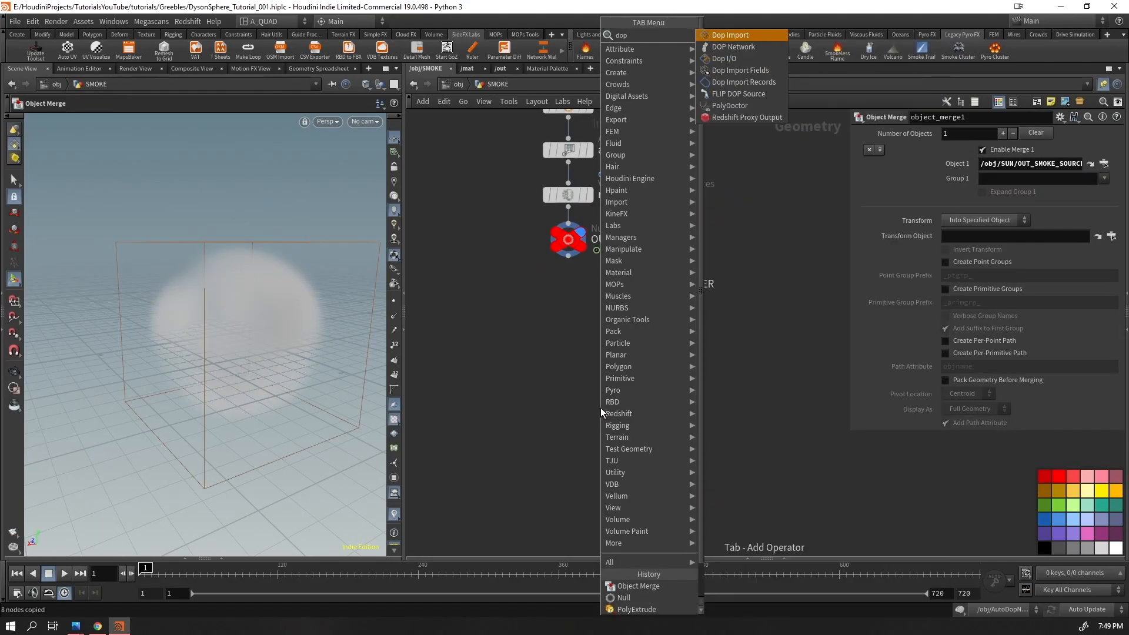
pyautogui.press('Down')
pyautogui.press('Return')
pyautogui.click(601, 407)
pyautogui.press('Return')
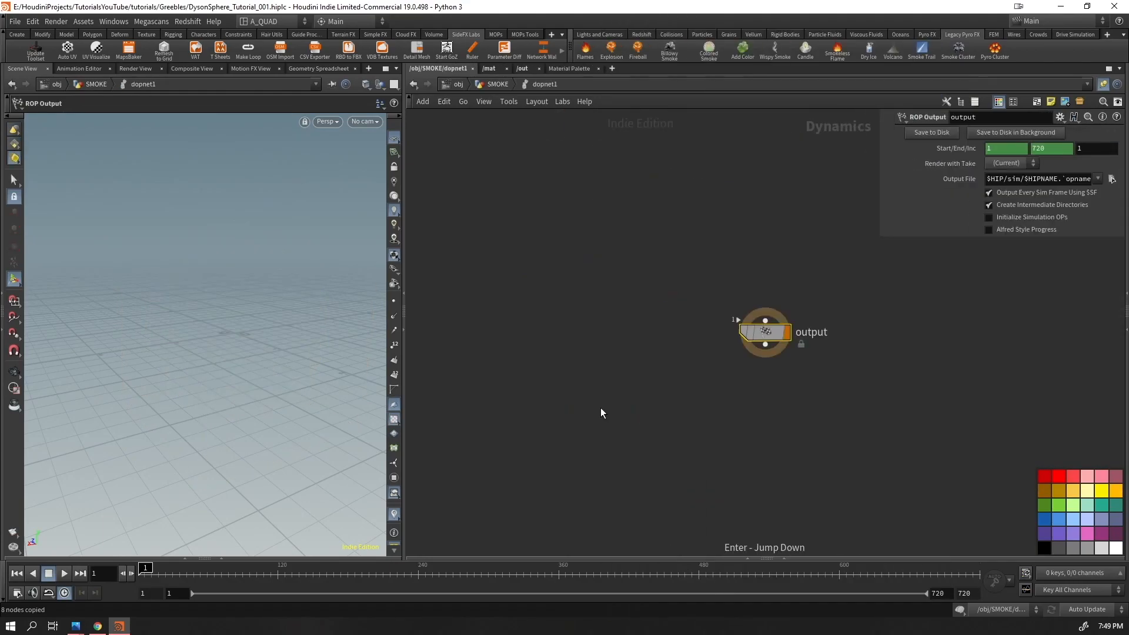
# Paste the copied pyro simulation nodes into the DOP network, delete its default output node, and return to the SMOKE network
pyautogui.hotkey('ctrl', 'v')
pyautogui.click(743, 333)
pyautogui.press('Delete')
pyautogui.scroll(-3, 685, 367)
pyautogui.click(498, 91)
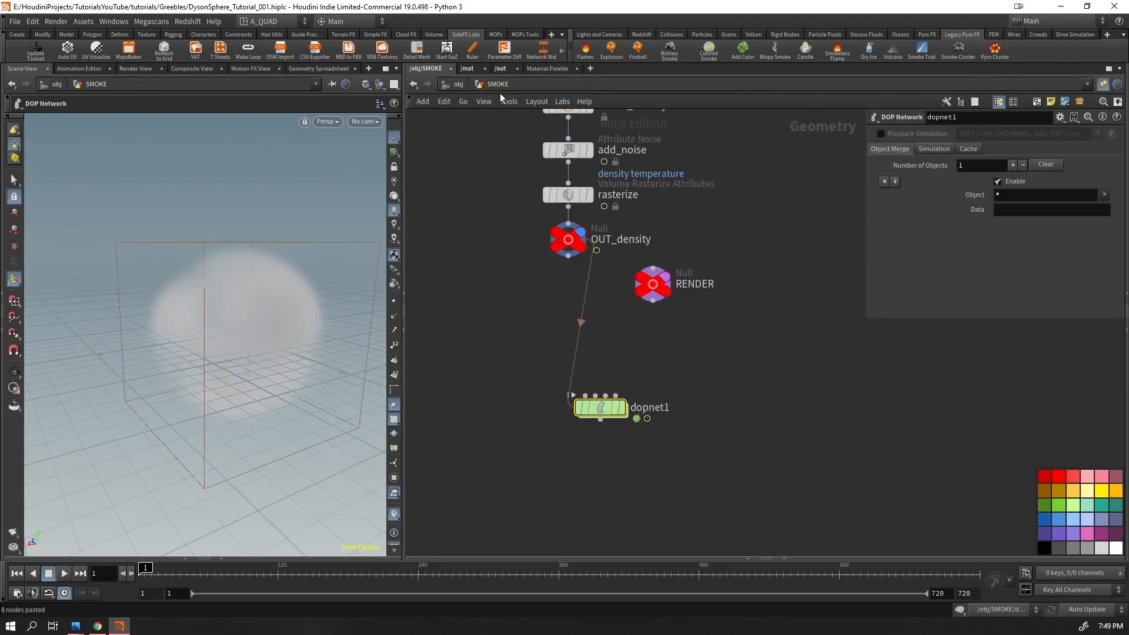
# Place dopnet1 below OUT_density, delete the RENDER null, and display dopnet1
pyautogui.moveTo(590, 405); pyautogui.dragTo(564, 358)
pyautogui.moveTo(732, 234); pyautogui.dragTo(656, 301)
pyautogui.press('Delete')
pyautogui.click(591, 364)
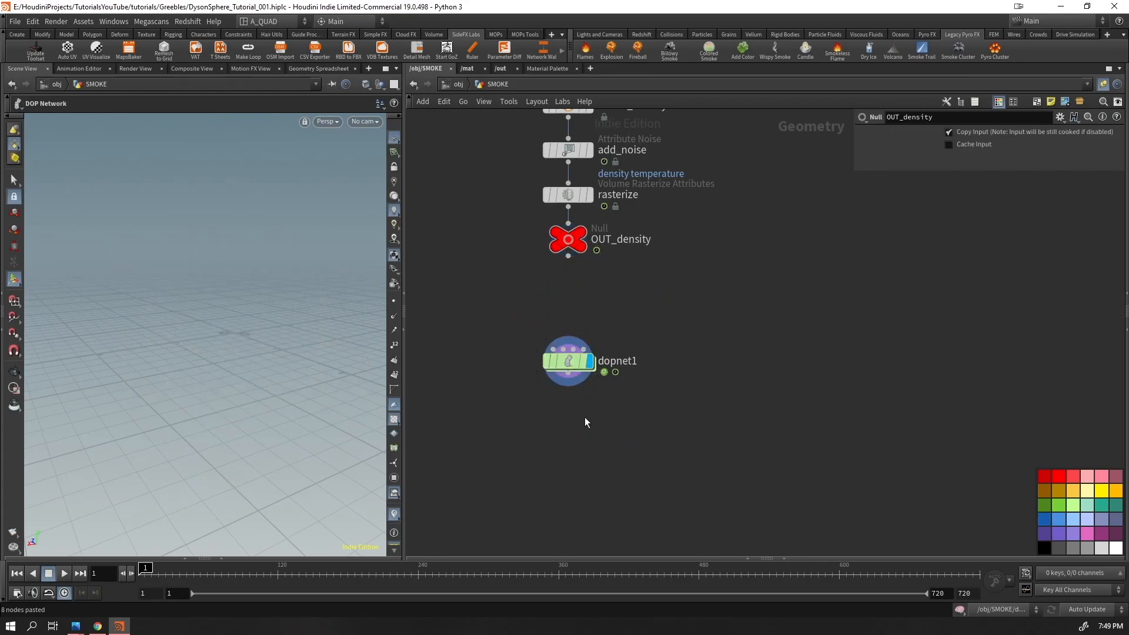
pyautogui.moveTo(596, 250); pyautogui.dragTo(537, 348)
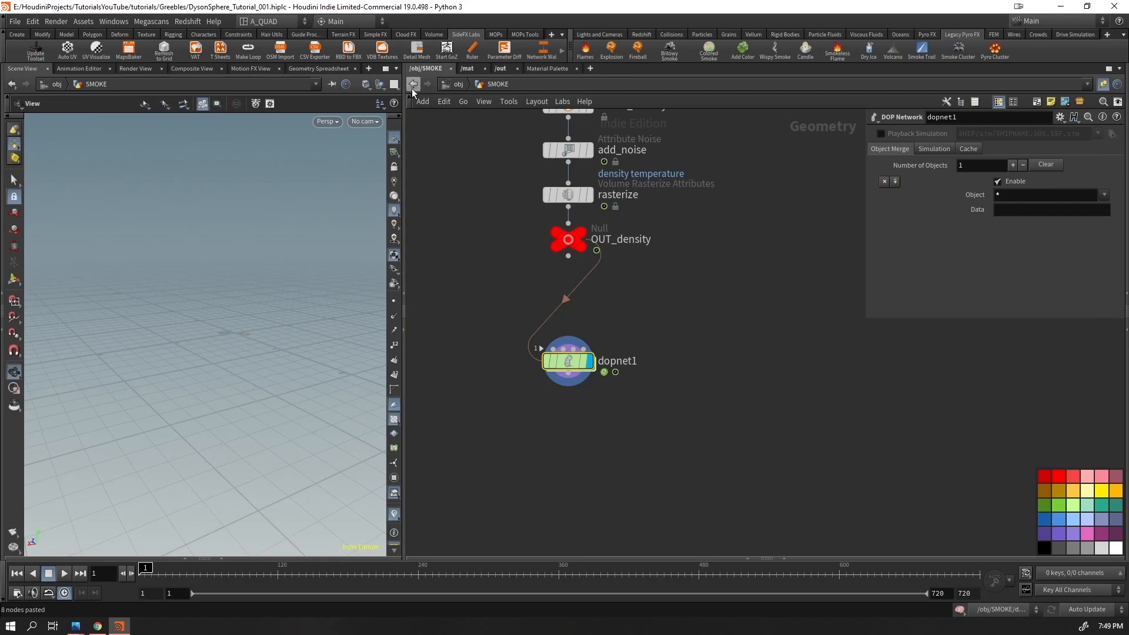
# Delete the AutoDopNetwork at the object level and reopen the SMOKE object's network
pyautogui.click(452, 84)
pyautogui.moveTo(786, 244); pyautogui.dragTo(686, 319)
pyautogui.press('Delete')
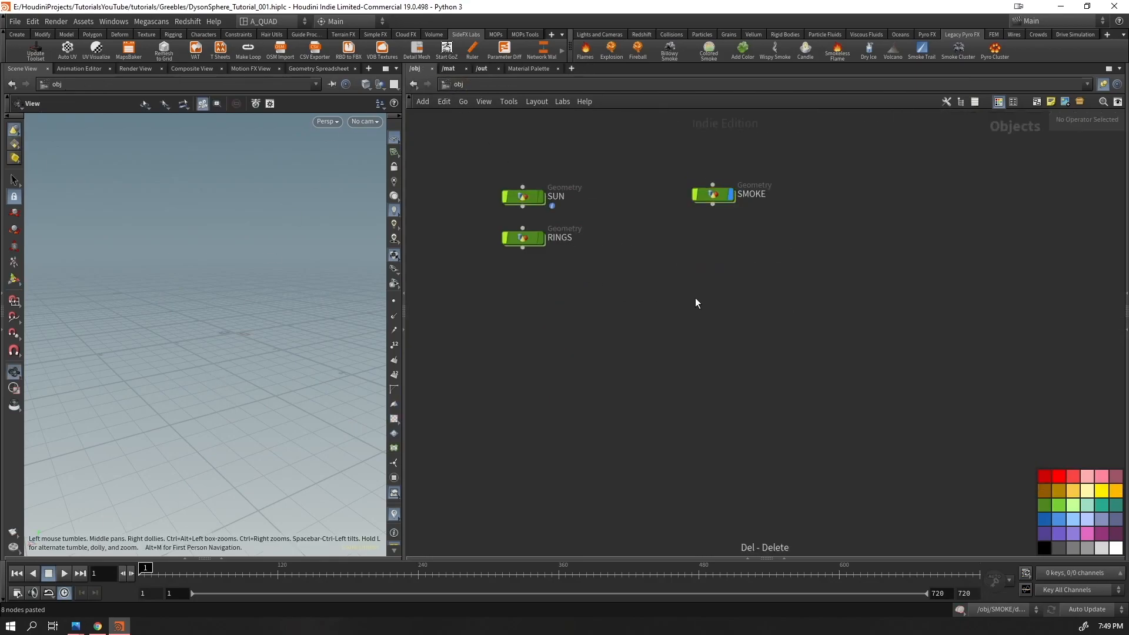
pyautogui.moveTo(714, 145); pyautogui.dragTo(711, 214)
pyautogui.press('Return')
# Display object_merge1, create_density and add_noise in turn, and play the animated noise to inspect the source points
pyautogui.moveTo(687, 300); pyautogui.dragTo(720, 452, button='middle')
pyautogui.click(623, 211)
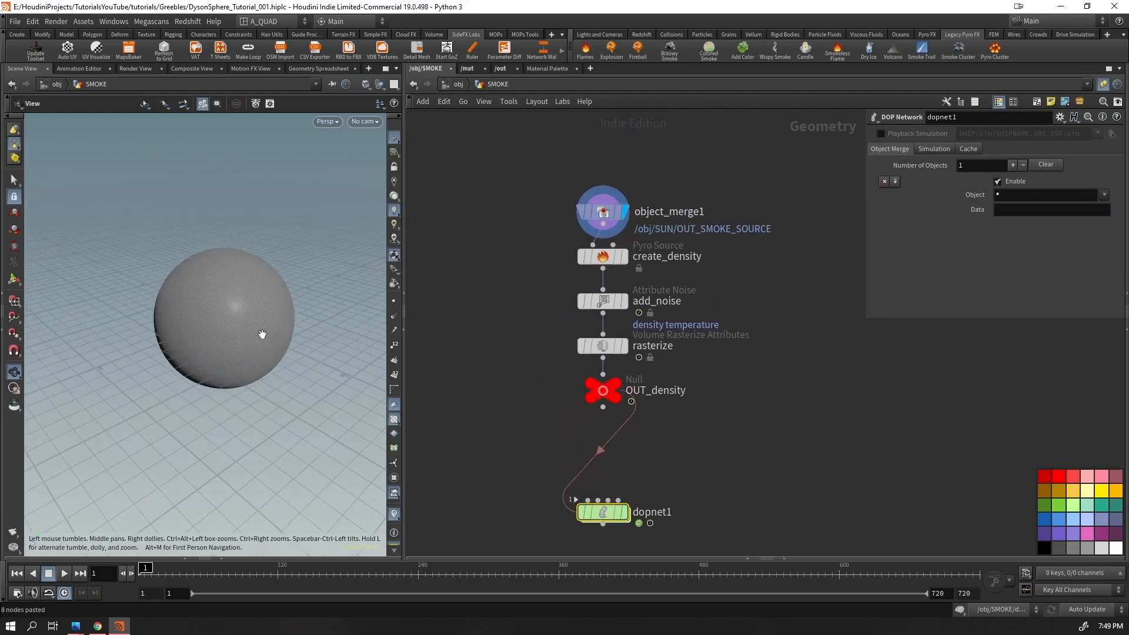
pyautogui.click(624, 256)
pyautogui.moveTo(721, 248); pyautogui.dragTo(560, 278)
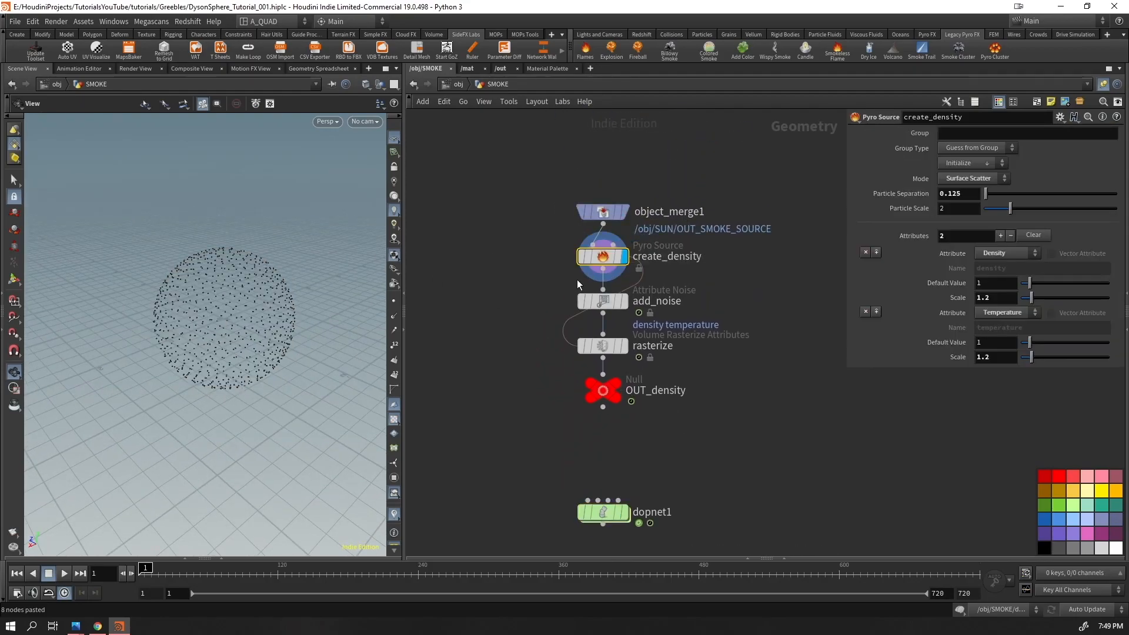
pyautogui.click(625, 301)
pyautogui.moveTo(760, 284); pyautogui.dragTo(544, 331)
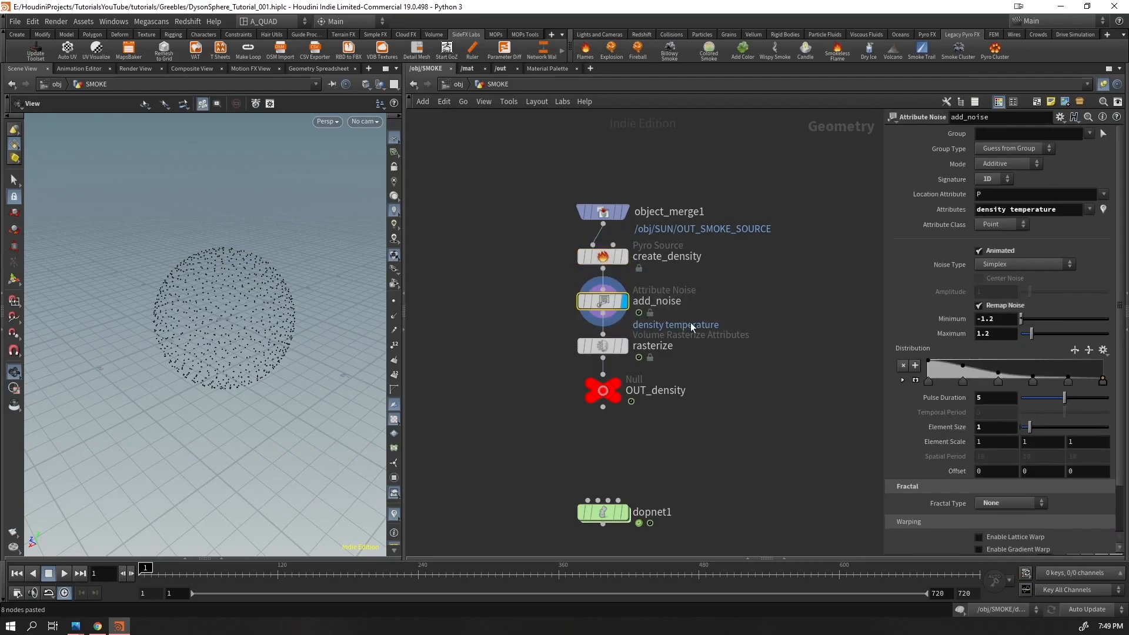
pyautogui.press('Up')
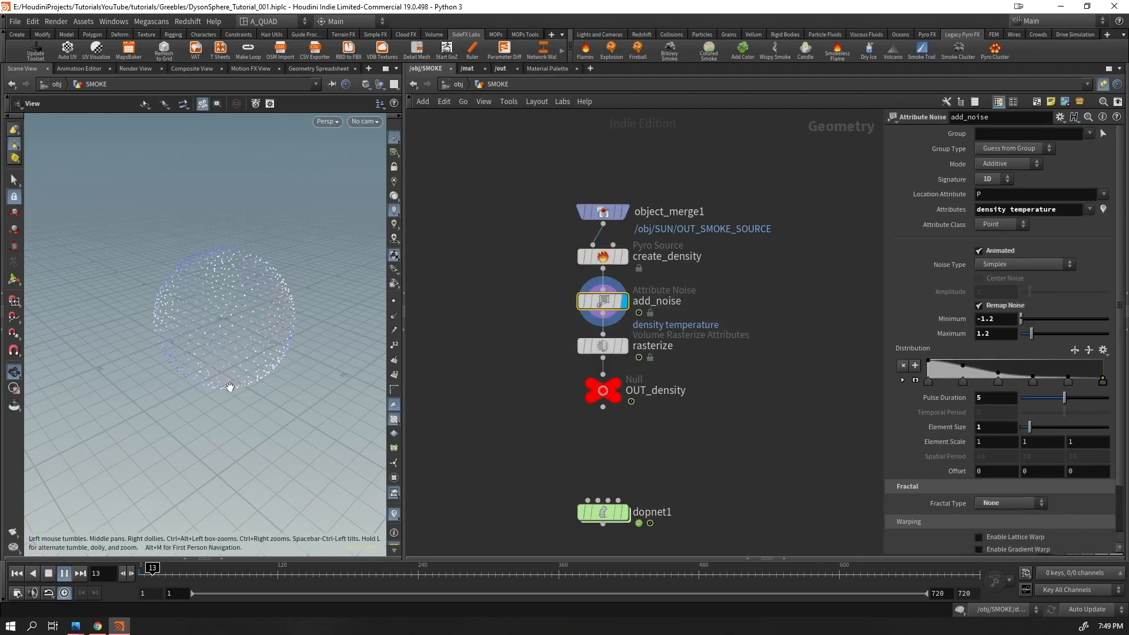
pyautogui.moveTo(177, 571); pyautogui.dragTo(53, 525)
# Display the rasterize node and play its volume to check the animated density source
pyautogui.click(649, 259)
pyautogui.press('c')
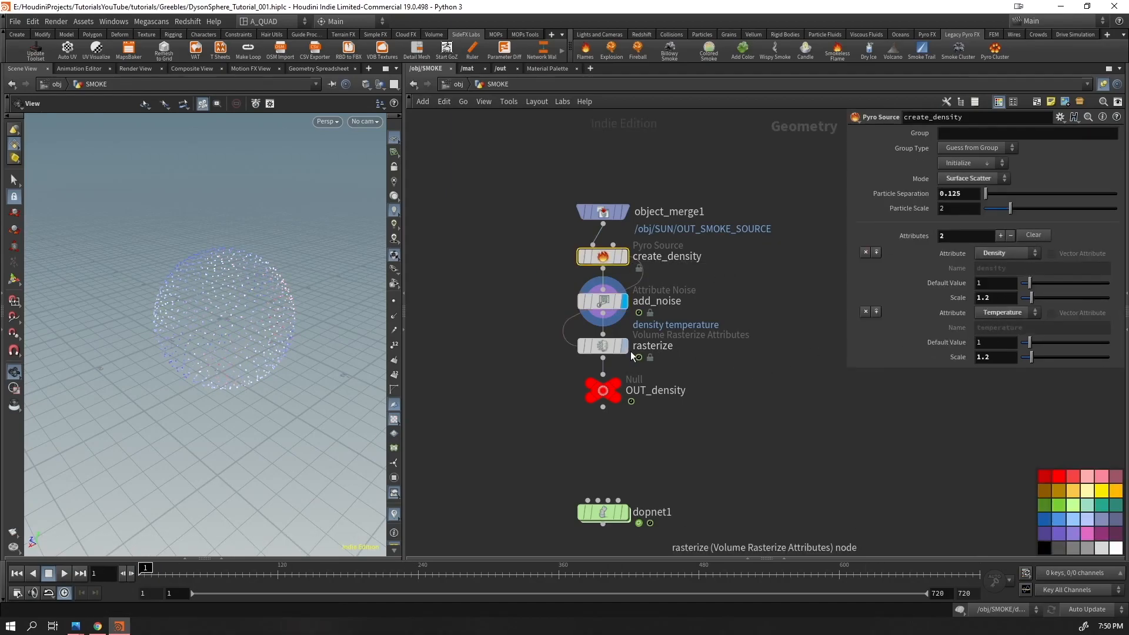
pyautogui.press('r')
pyautogui.moveTo(531, 343); pyautogui.dragTo(532, 342)
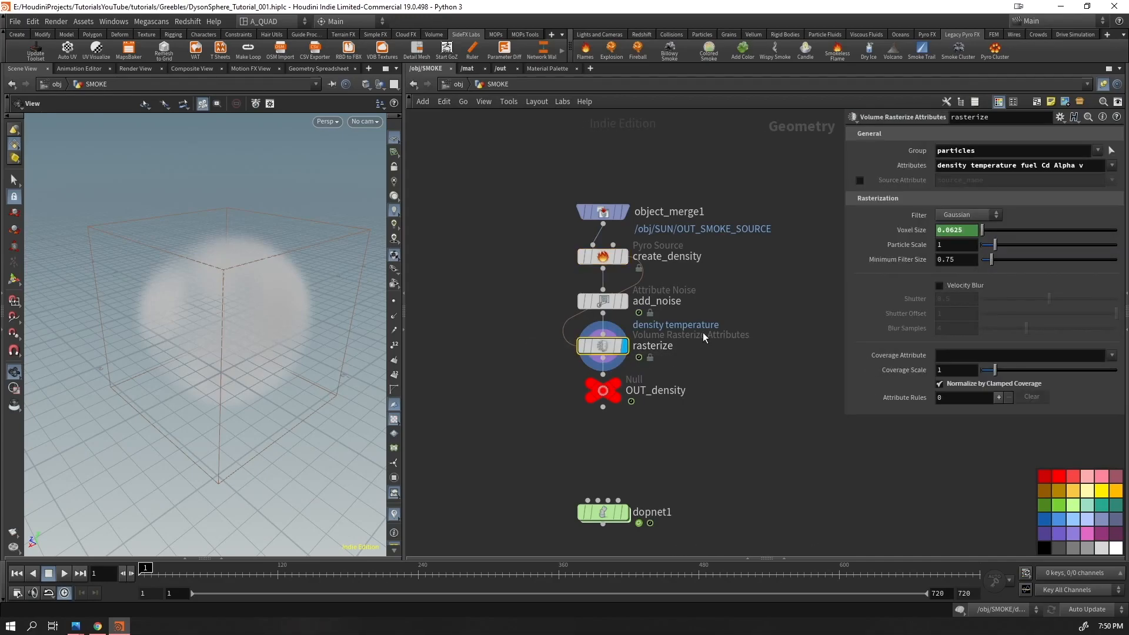
pyautogui.moveTo(690, 156); pyautogui.dragTo(570, 424)
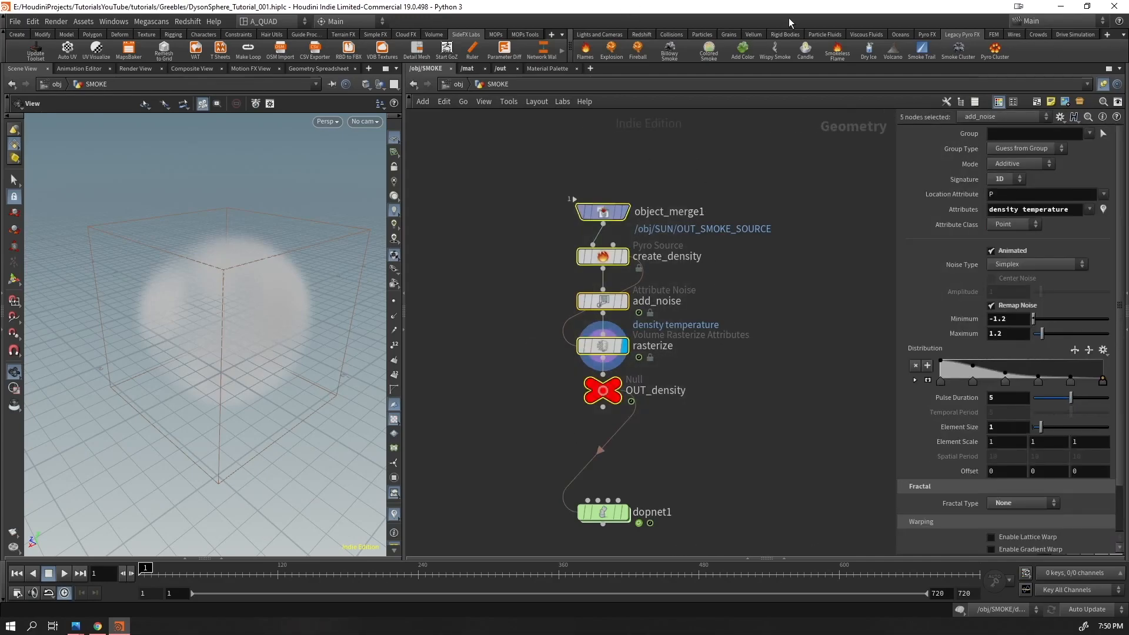
pyautogui.moveTo(760, 322); pyautogui.dragTo(522, 365)
pyautogui.press('c')
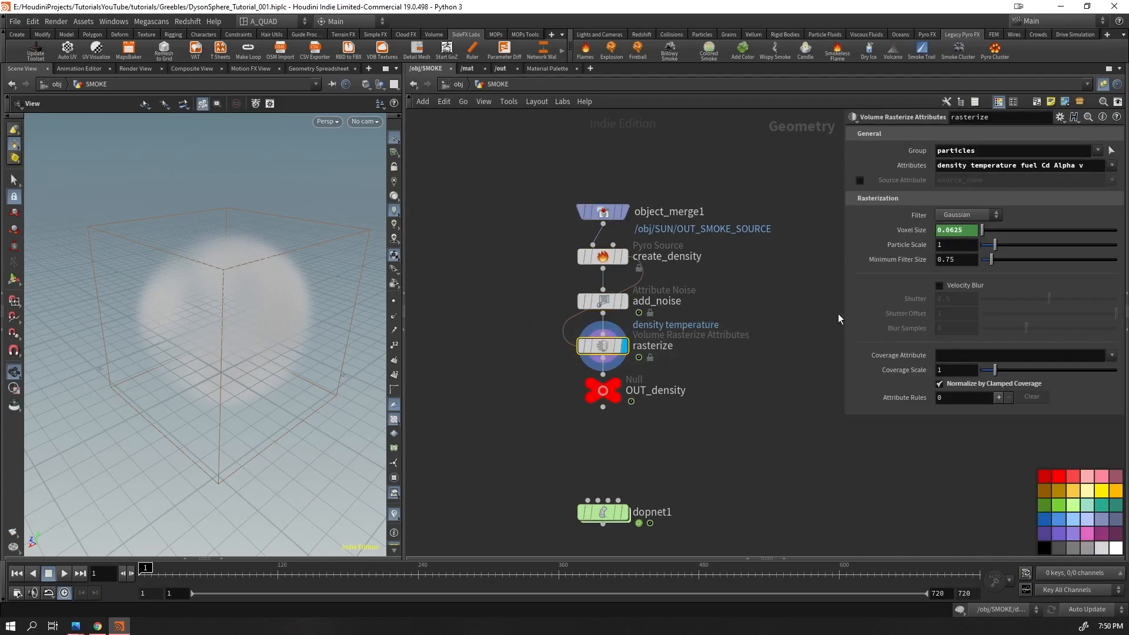
pyautogui.press('Up')
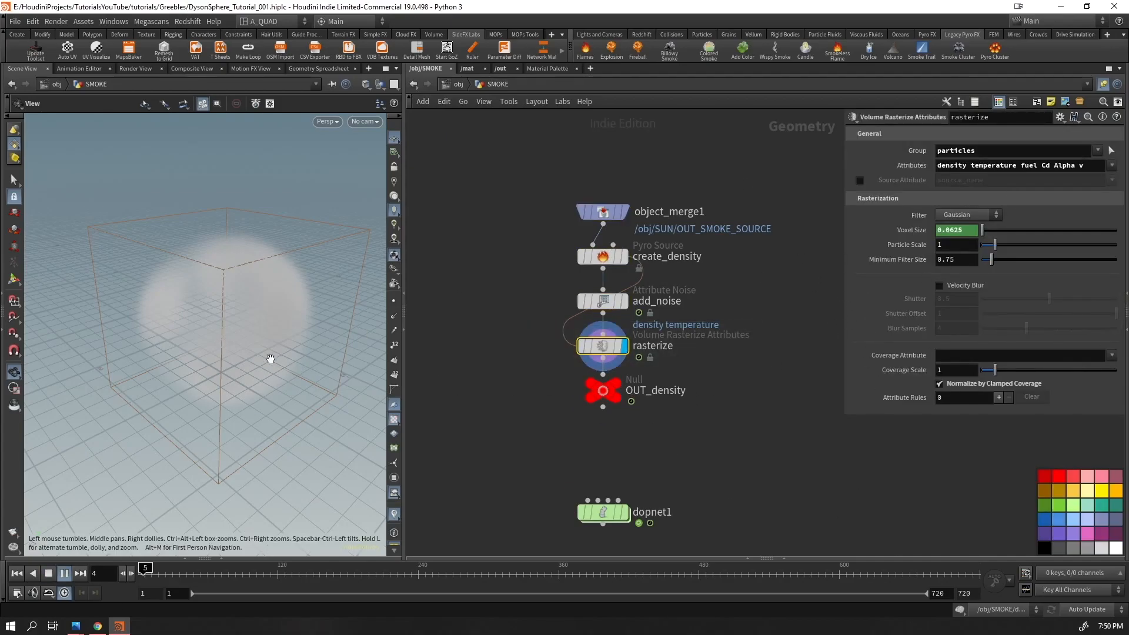
pyautogui.moveTo(156, 573); pyautogui.dragTo(127, 546)
# Move dopnet1 closer to OUT_density, display it, open it, and test-play the simulation
pyautogui.moveTo(609, 516); pyautogui.dragTo(607, 465)
pyautogui.press('r')
pyautogui.doubleClick(606, 463)
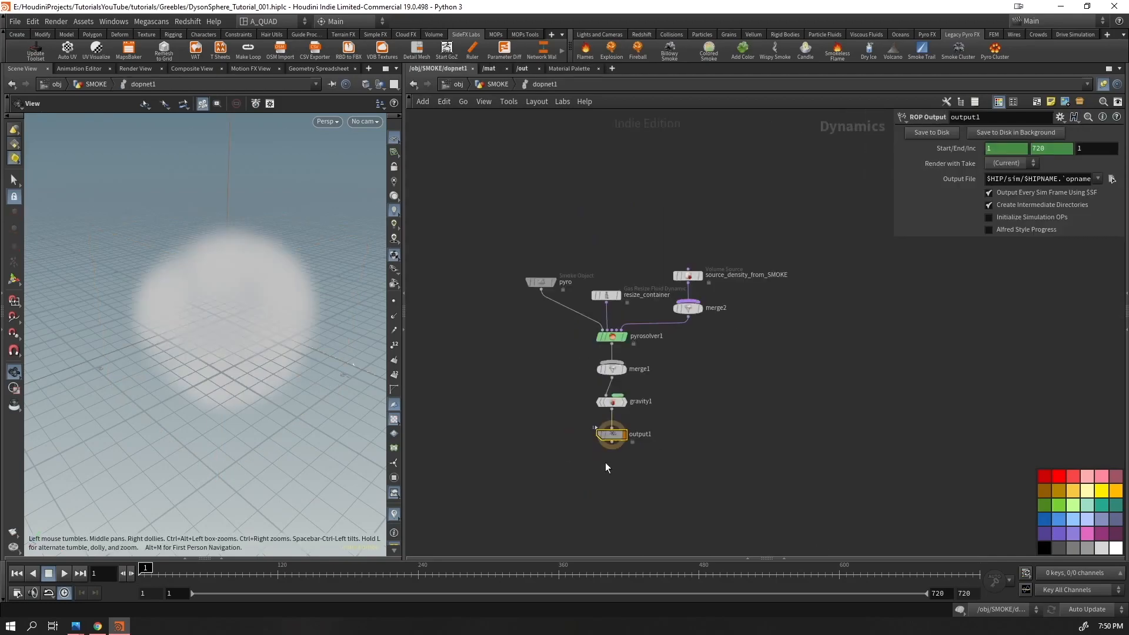
pyautogui.press('Up')
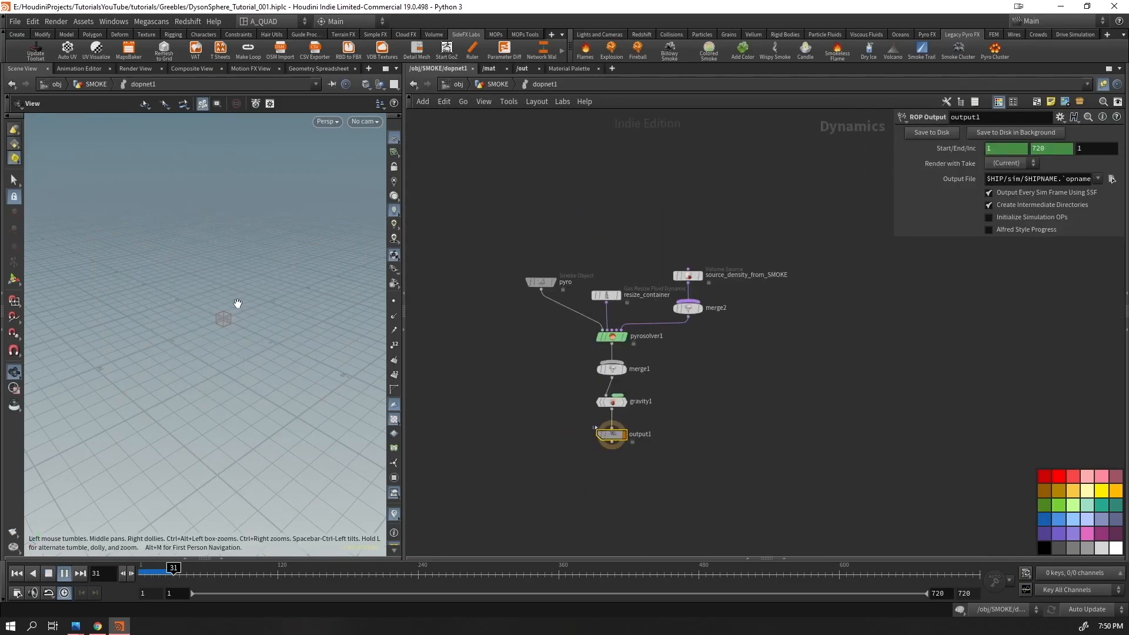
pyautogui.hotkey('ctrl', 'Up')
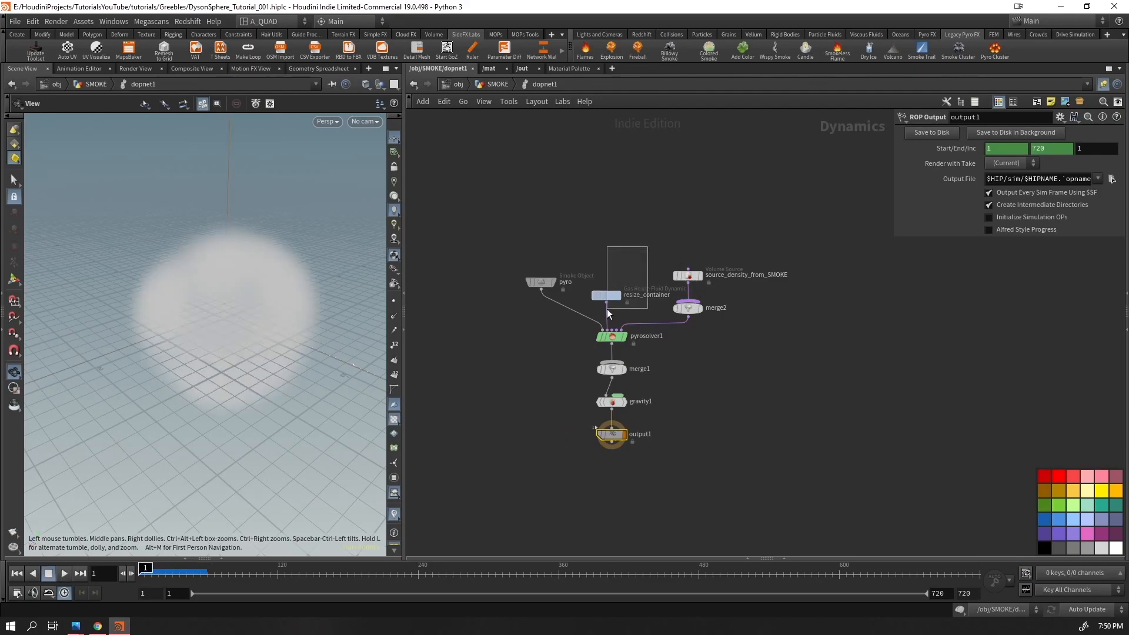
# Turn off Clamp to Maximum in the resize_container node's Max Bounds and test-play the simulation
pyautogui.moveTo(608, 310); pyautogui.dragTo(604, 305)
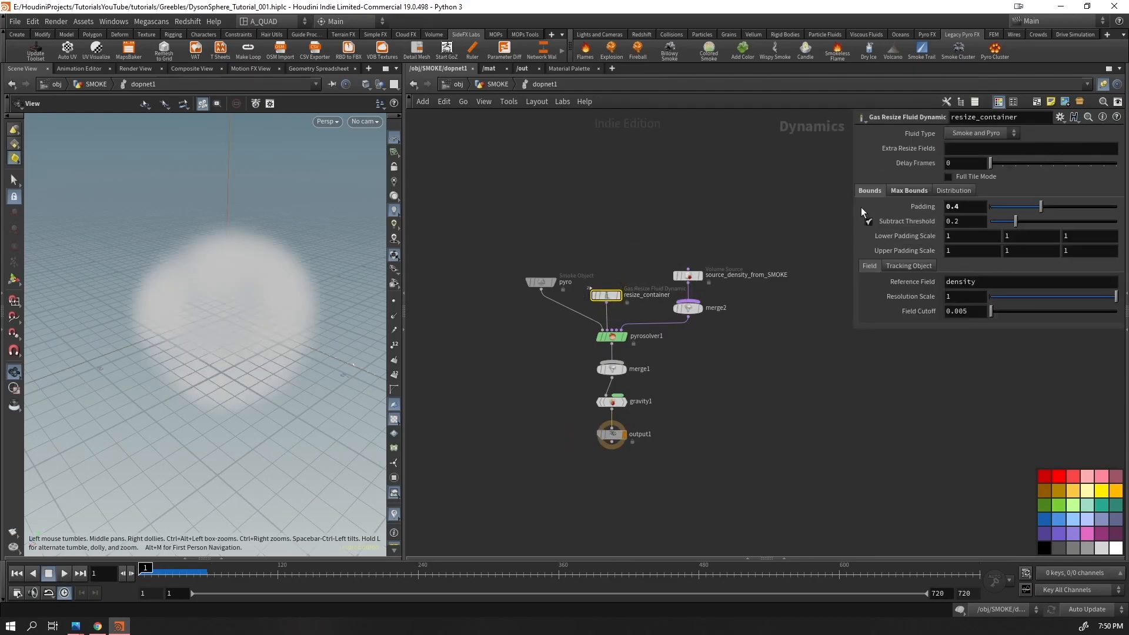
pyautogui.click(905, 190)
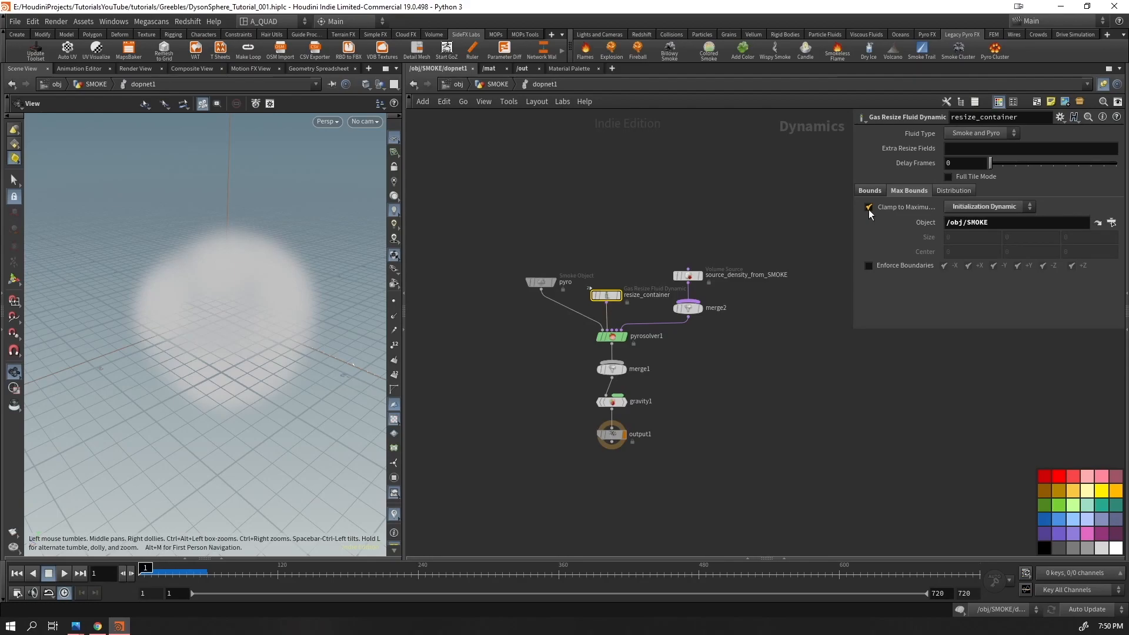
pyautogui.press('Up')
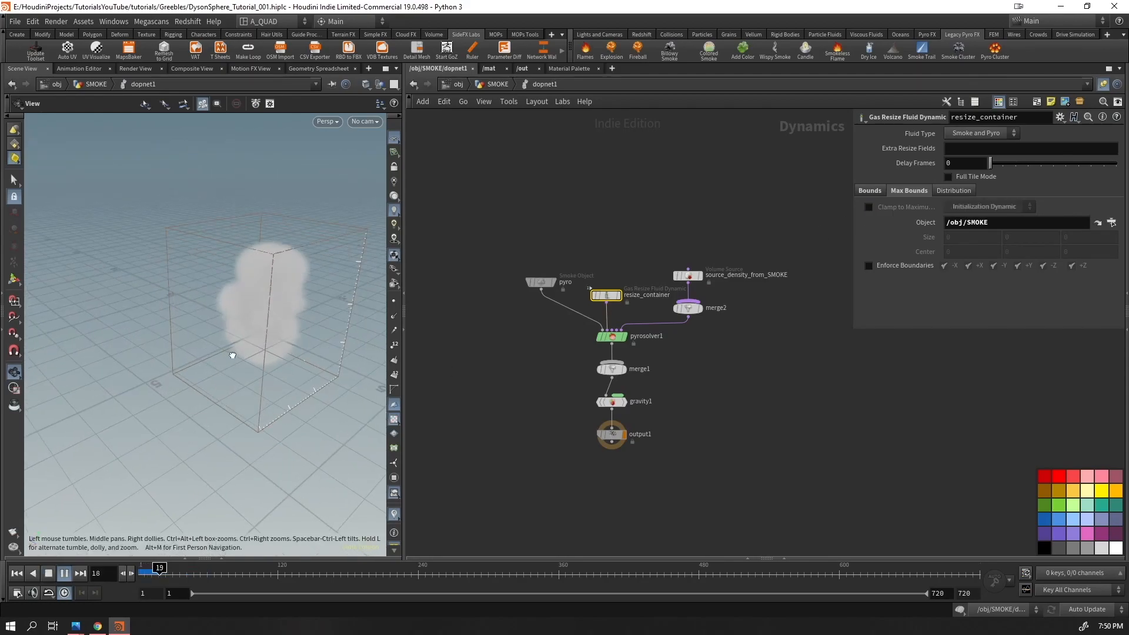
pyautogui.hotkey('ctrl', 'Up')
# Play the smoke simulation again and inspect the rising plume and its container from several angles
pyautogui.moveTo(306, 279); pyautogui.dragTo(274, 341)
pyautogui.press('Up')
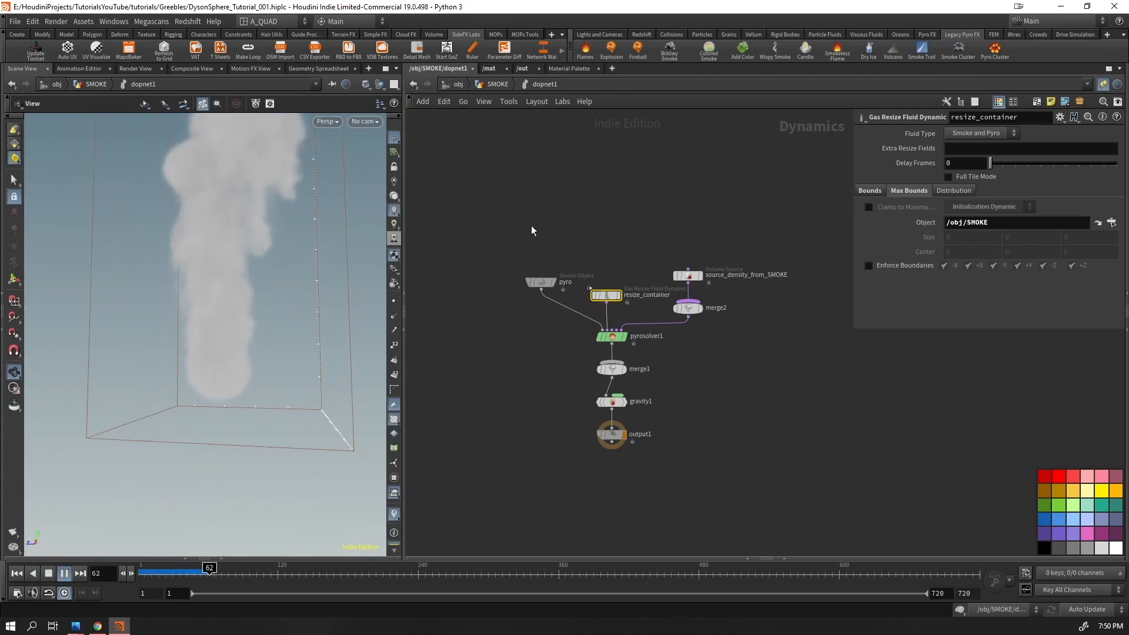
pyautogui.moveTo(243, 250); pyautogui.dragTo(210, 277, button='right')
pyautogui.moveTo(210, 277); pyautogui.dragTo(247, 378)
pyautogui.moveTo(247, 311); pyautogui.dragTo(248, 367, button='middle')
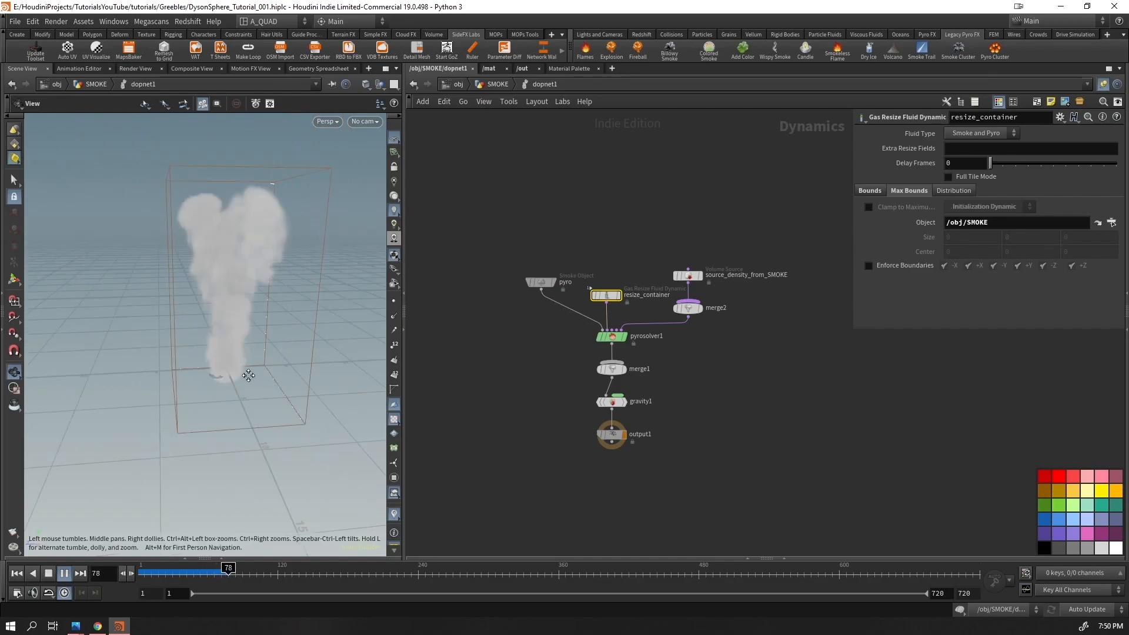
pyautogui.moveTo(247, 367); pyautogui.dragTo(161, 329)
# Return to the SMOKE network and add a Dop Import Fields node directly below dopnet1
pyautogui.click(480, 86)
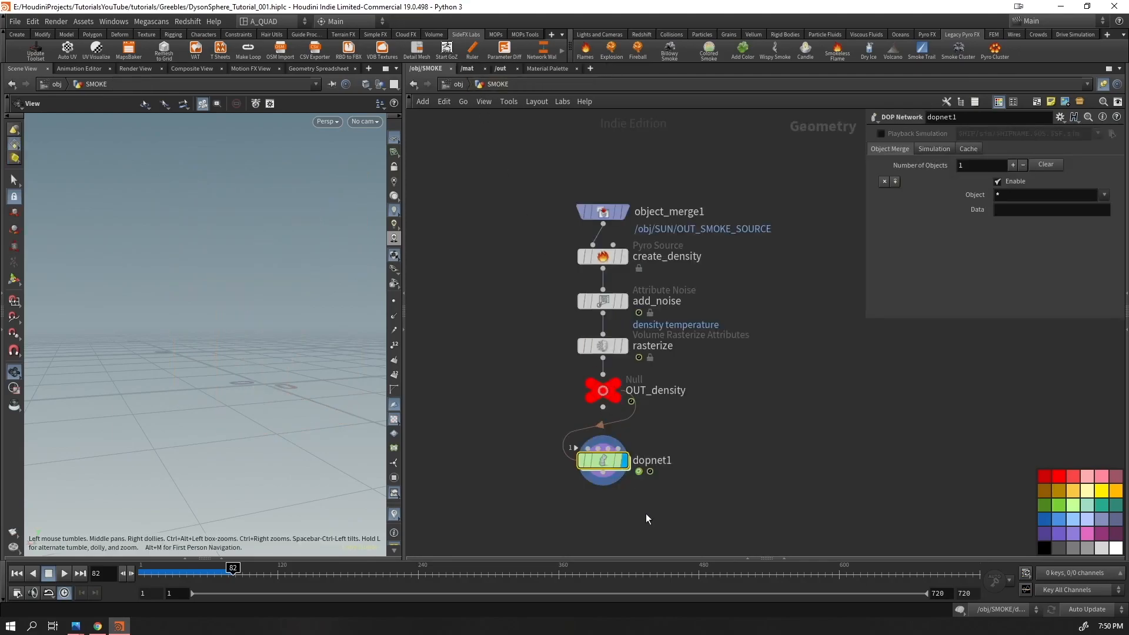
pyautogui.moveTo(665, 481); pyautogui.dragTo(591, 385)
pyautogui.moveTo(284, 353); pyautogui.dragTo(290, 390)
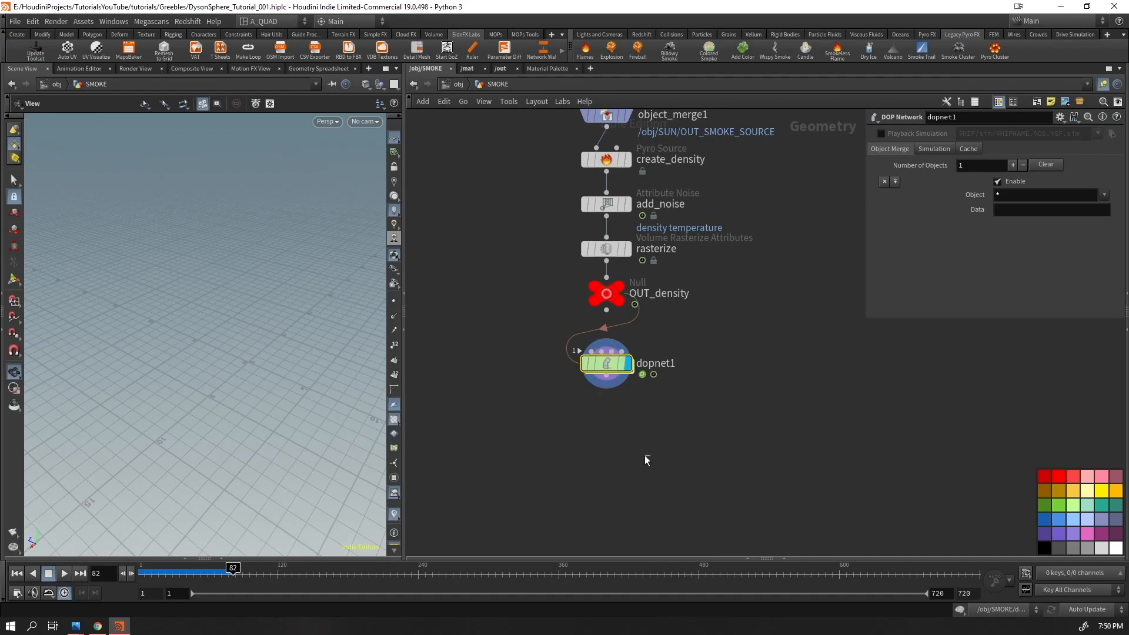
pyautogui.press('Tab')
pyautogui.write('dopim')
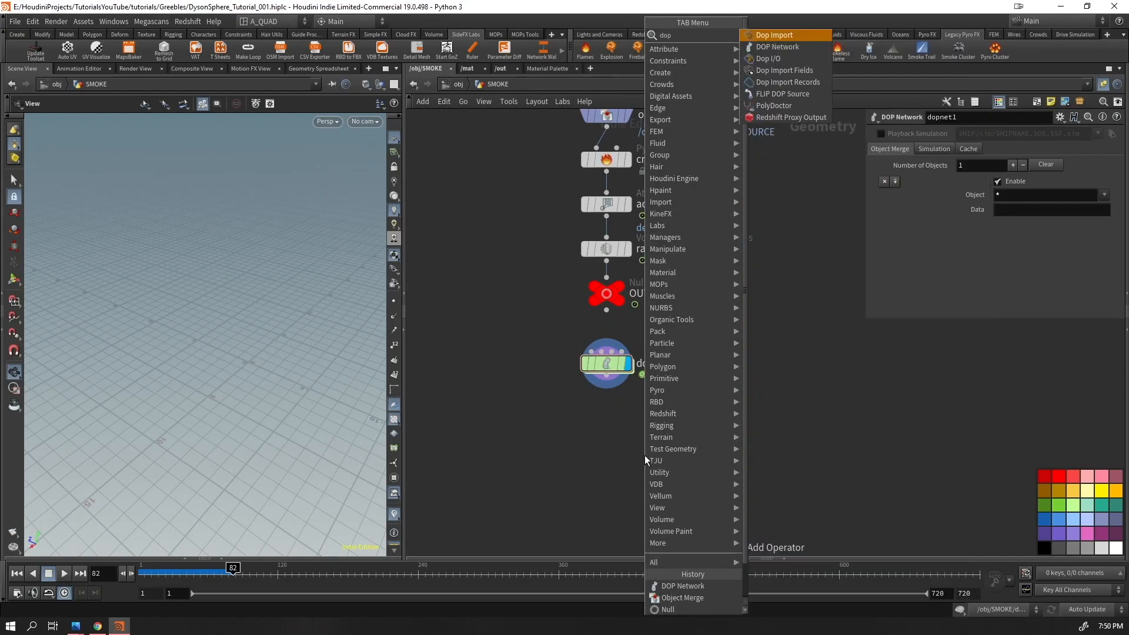
pyautogui.press('Down')
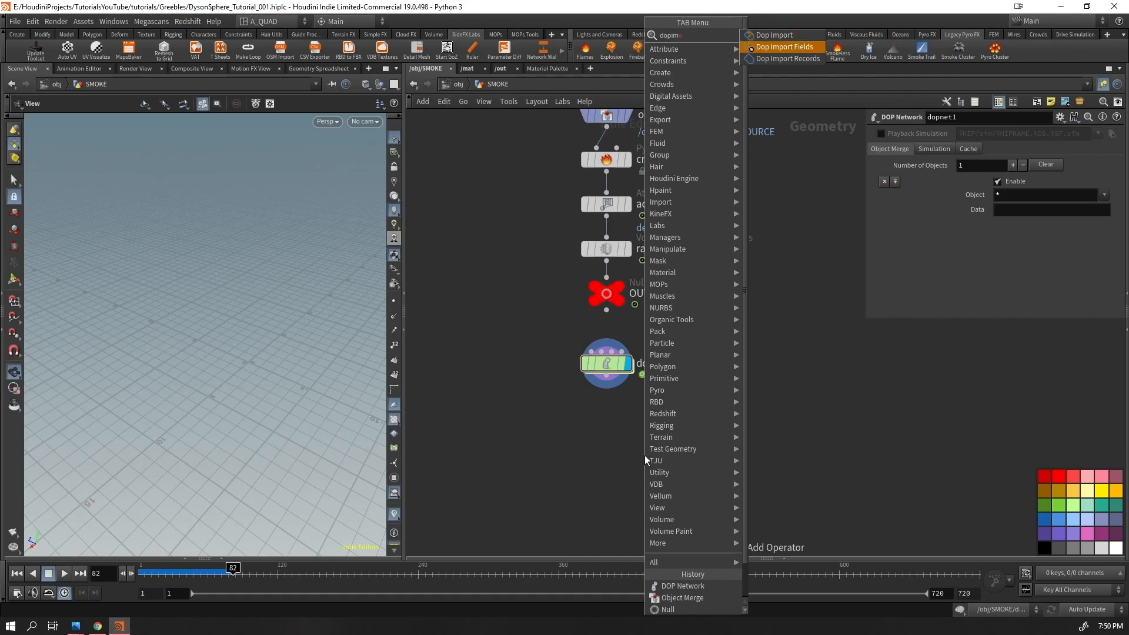
pyautogui.press('Return')
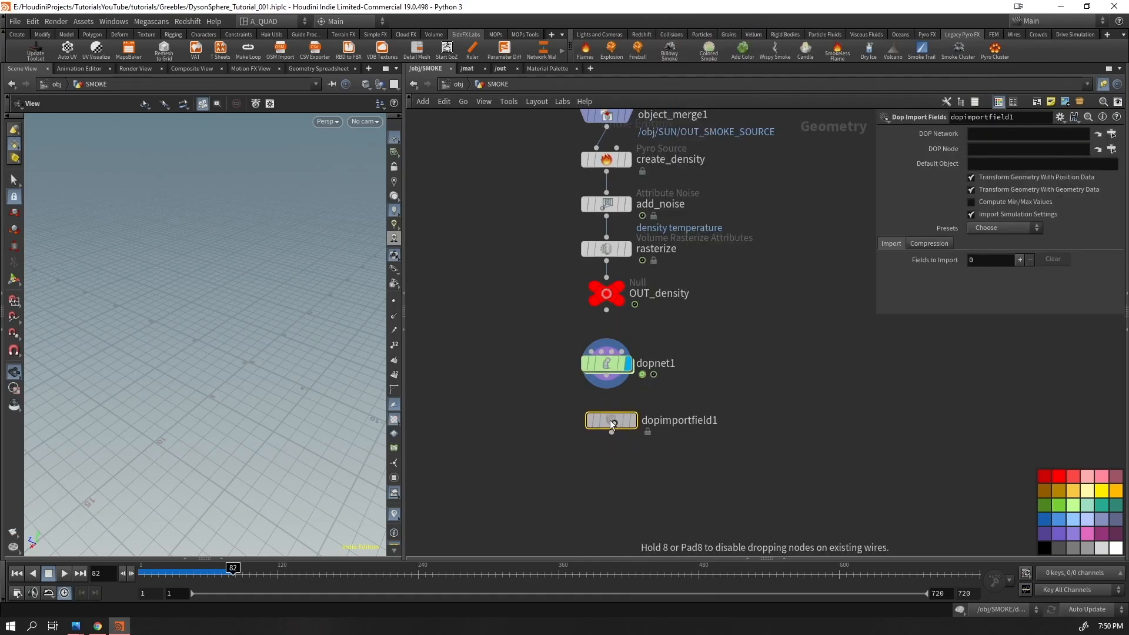
pyautogui.click(606, 422)
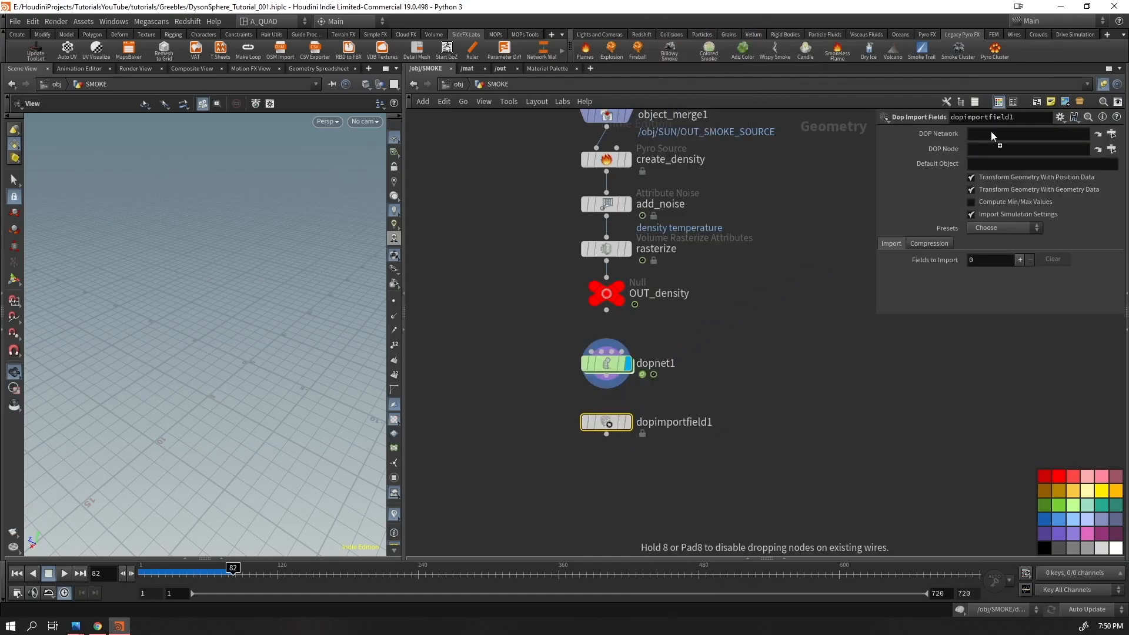
# Set the import node's DOP Network to ../dopnet1 and add one import field named density
pyautogui.moveTo(990, 131); pyautogui.dragTo(991, 134)
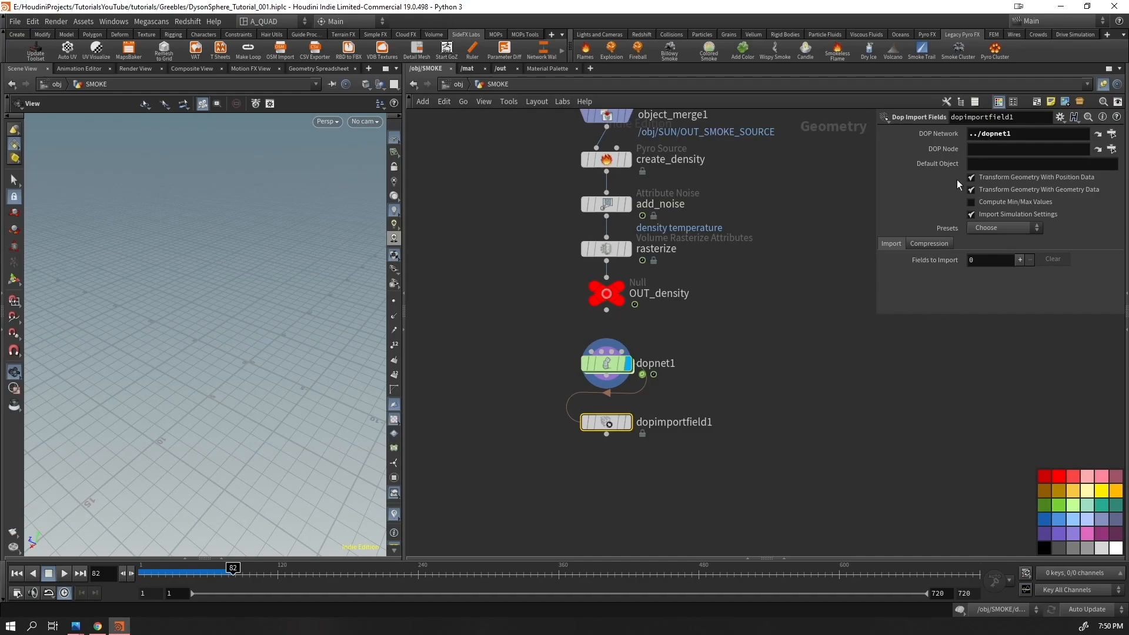
pyautogui.click(1021, 260)
pyautogui.write('density')
pyautogui.press('Return')
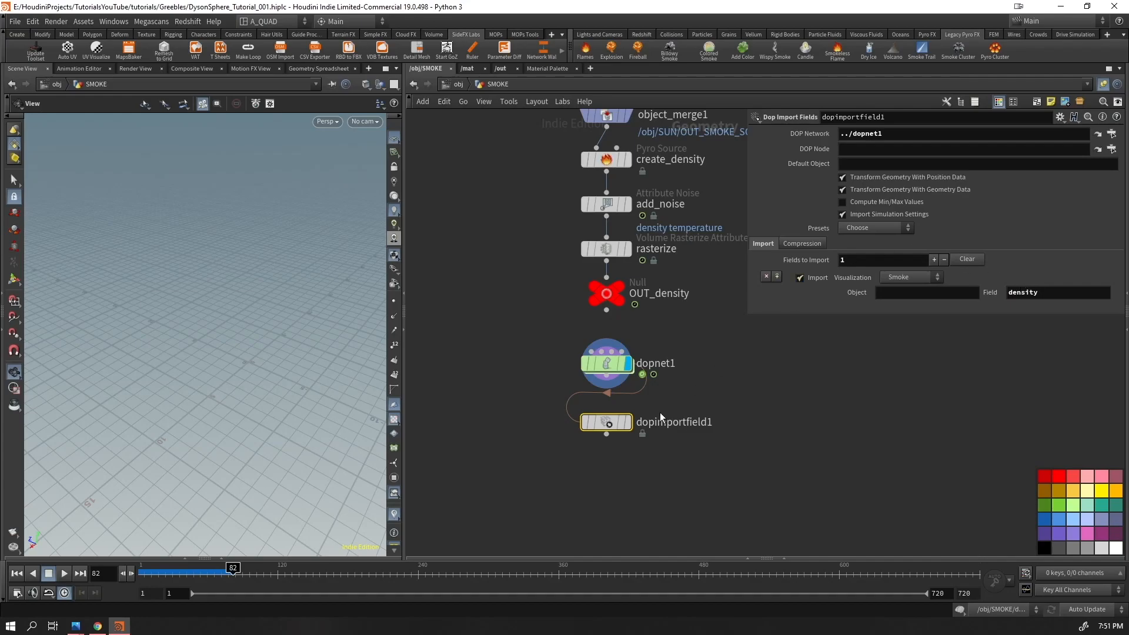
# Display dopimportfield1, play the imported density smoke, and rewind to the first frame
pyautogui.click(627, 422)
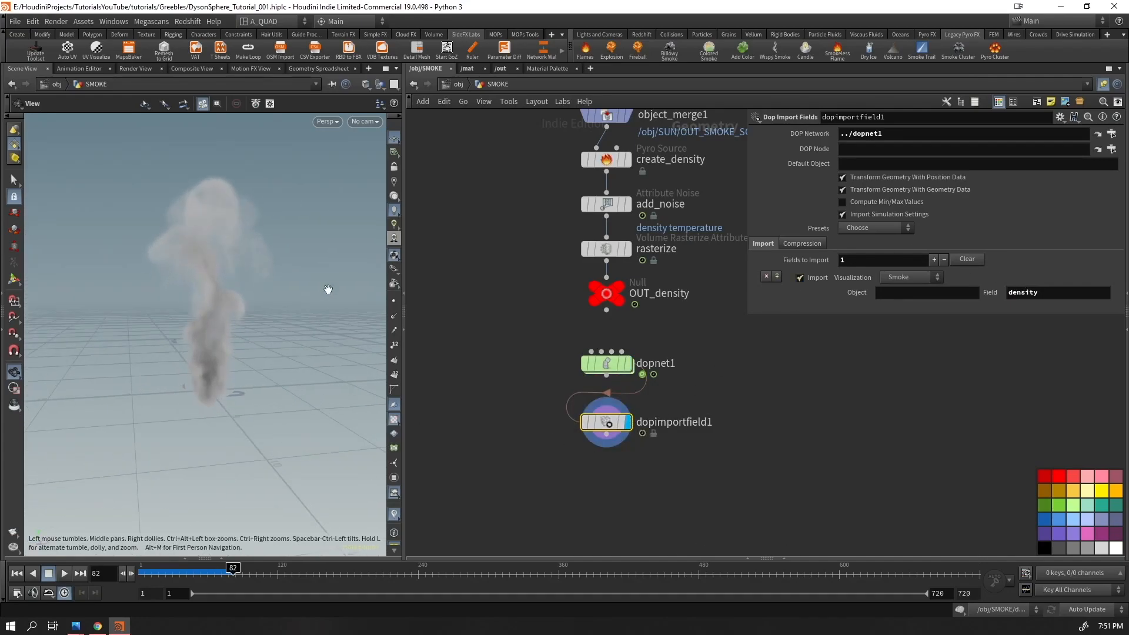
pyautogui.hotkey('ctrl', 'Up')
pyautogui.press('Up')
pyautogui.moveTo(155, 573); pyautogui.dragTo(257, 573)
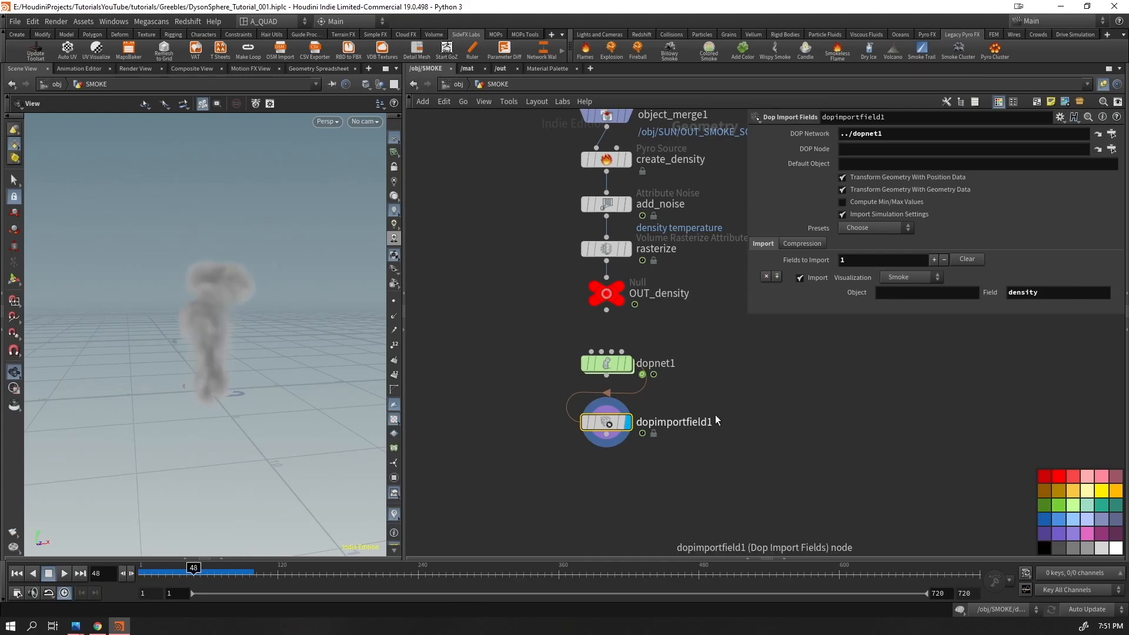
pyautogui.hotkey('ctrl', 'Up')
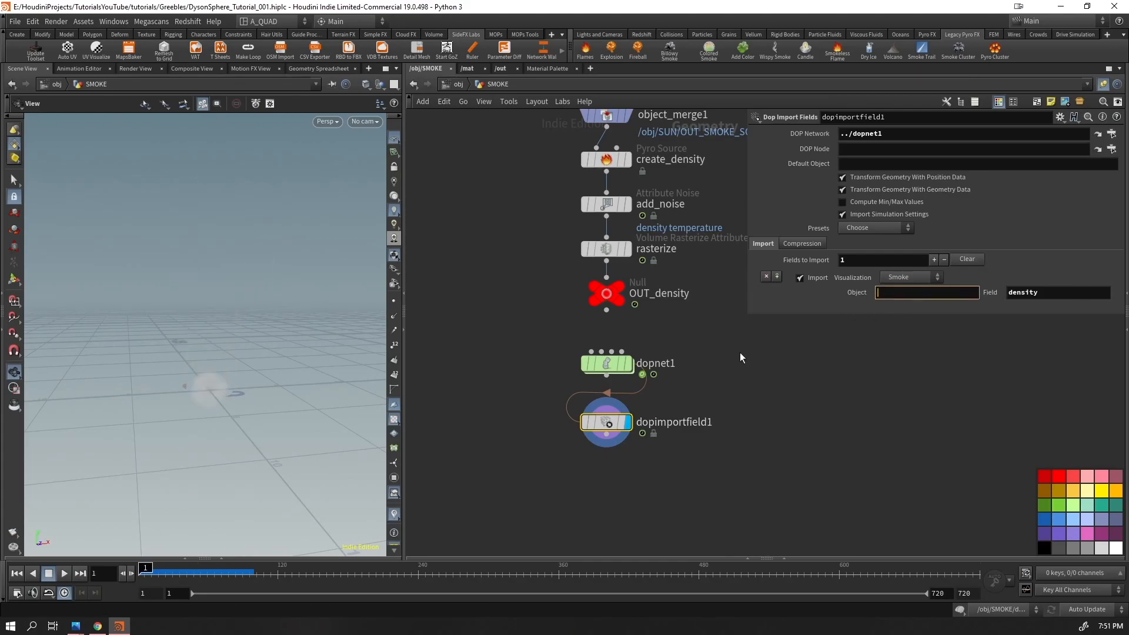
# Open the dopnet1 network and rename its Smoke Object node as pyro
pyautogui.doubleClick(609, 363)
pyautogui.scroll(5, 558, 270)
pyautogui.doubleClick(585, 296)
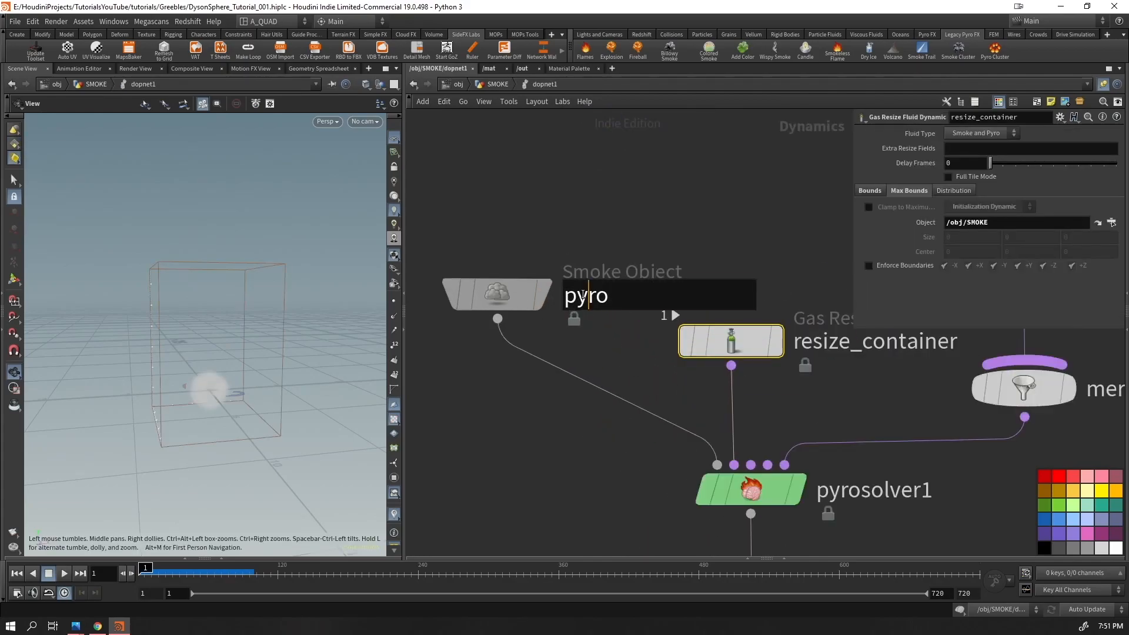
pyautogui.write('y')
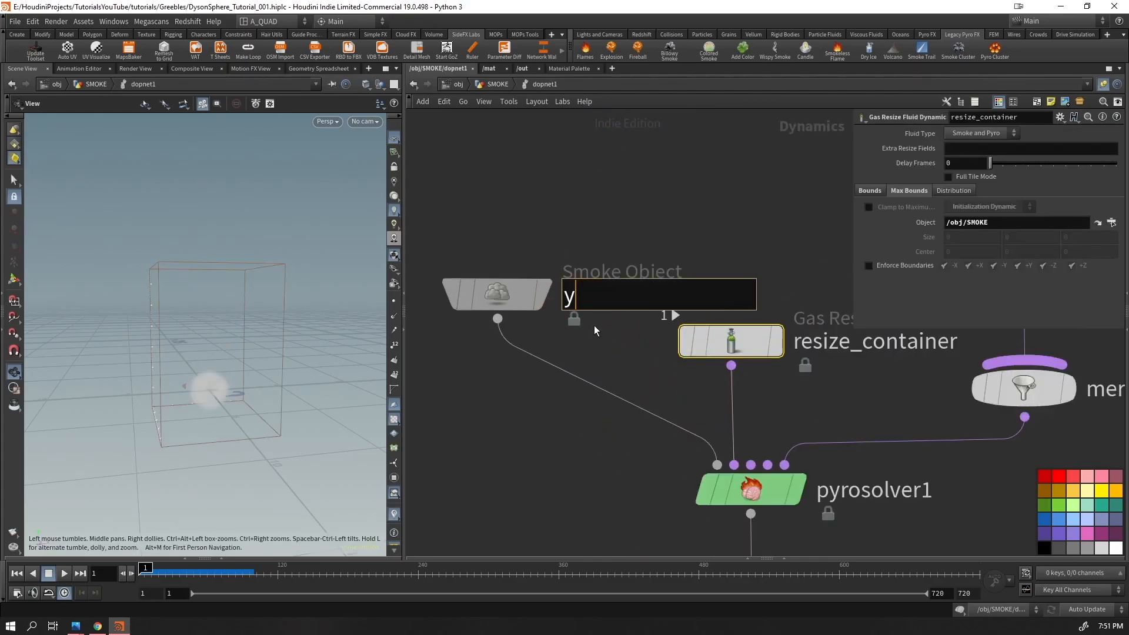
pyautogui.press('Return')
pyautogui.click(568, 298)
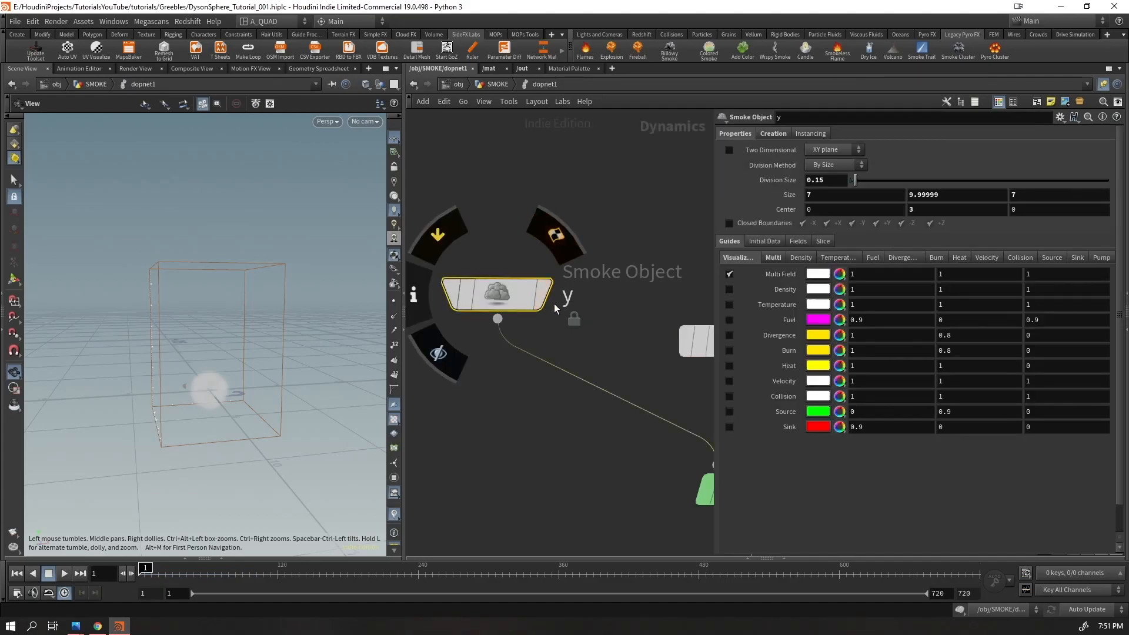
pyautogui.doubleClick(569, 296)
pyautogui.write('pyro')
pyautogui.press('Return')
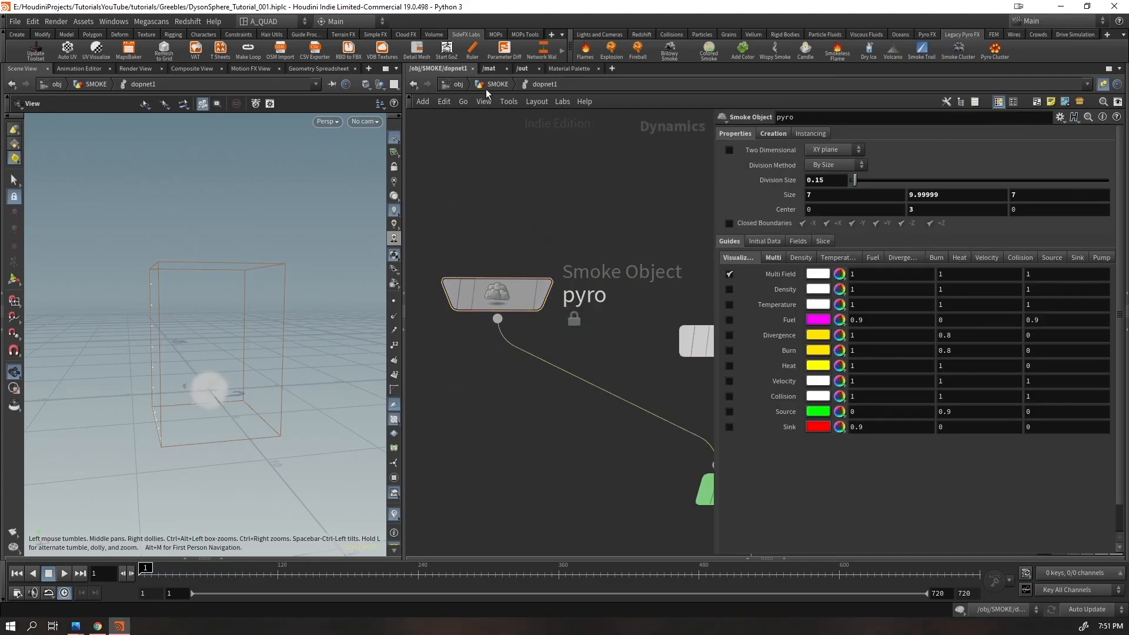
# Return to the SMOKE network and set the Object of dopimportfield1's density field to pyro
pyautogui.click(488, 85)
pyautogui.click(602, 435)
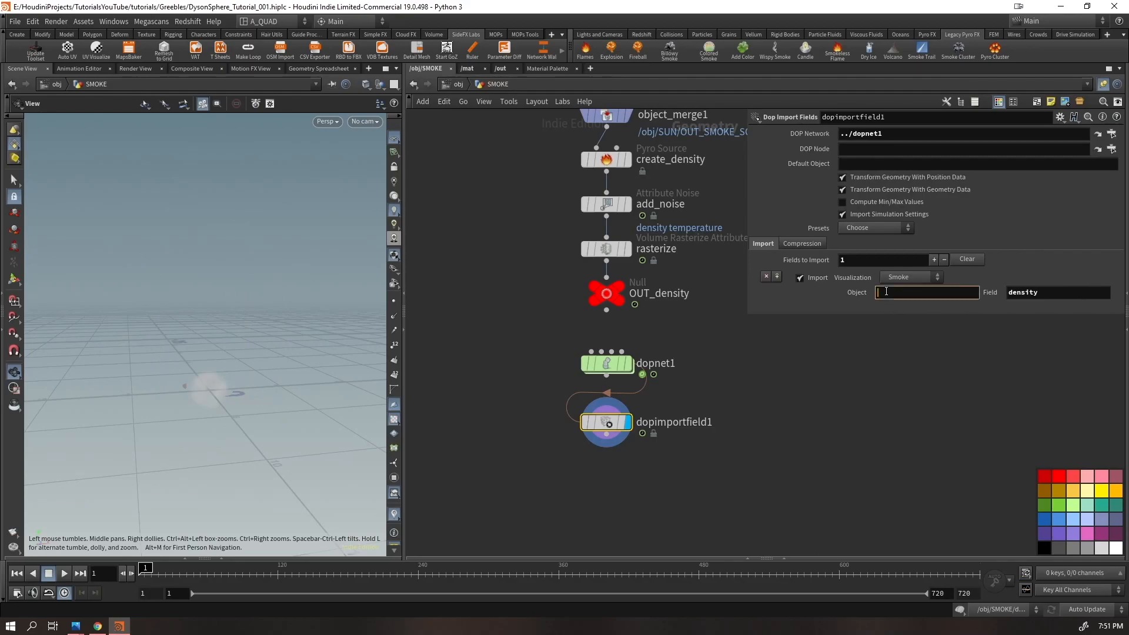
pyautogui.click(822, 465)
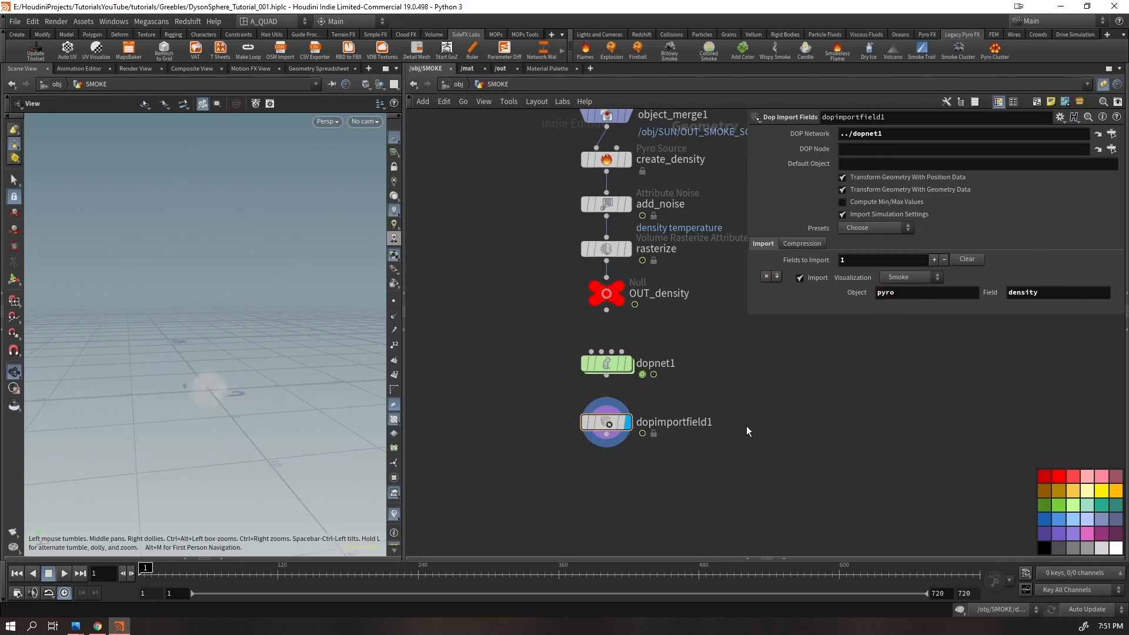
pyautogui.moveTo(211, 366); pyautogui.dragTo(184, 388)
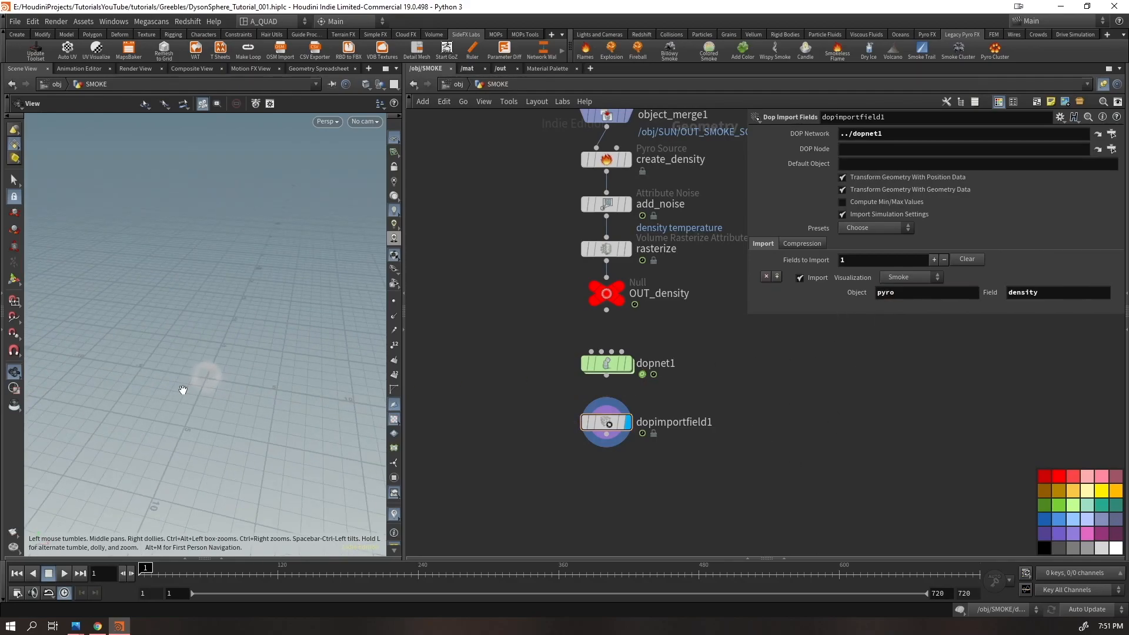
# Open dopnet1 again and rename its Smoke Object node as smokeobject1
pyautogui.doubleClick(609, 364)
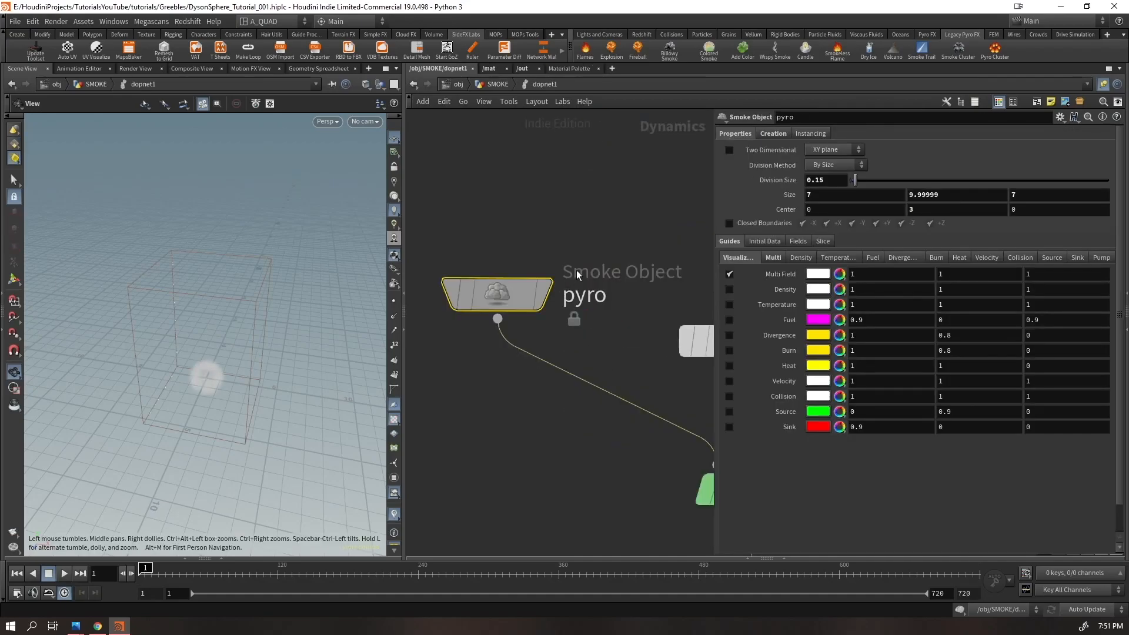
pyautogui.scroll(-3, 567, 295)
pyautogui.moveTo(534, 312); pyautogui.dragTo(468, 338)
pyautogui.doubleClick(523, 340)
pyautogui.write('smokeo')
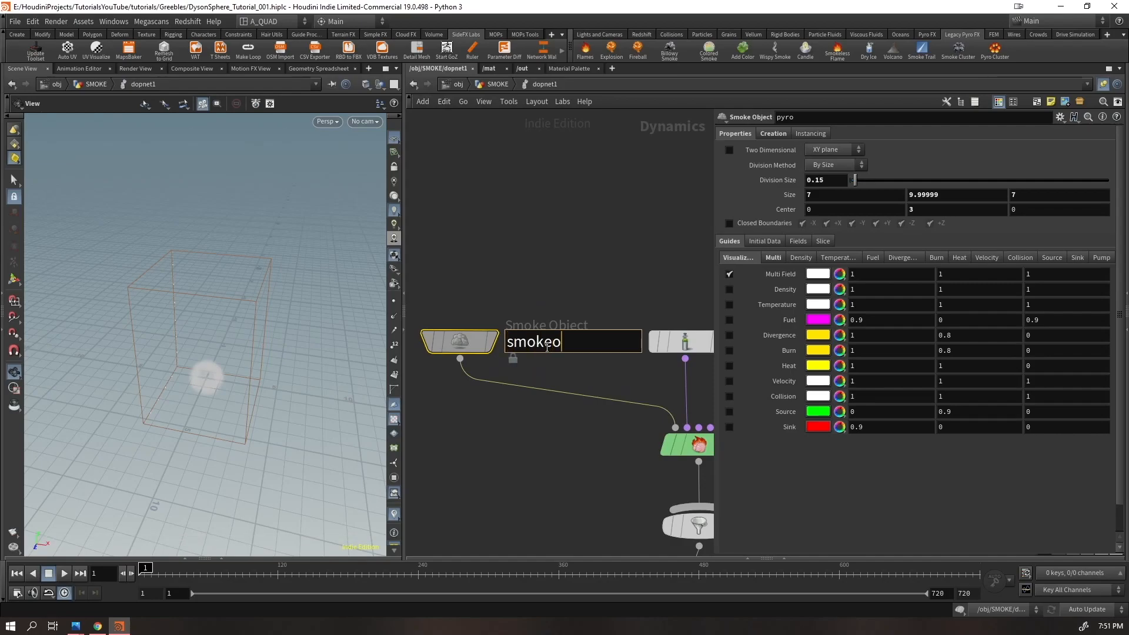
pyautogui.write('bject1')
pyautogui.press('Return')
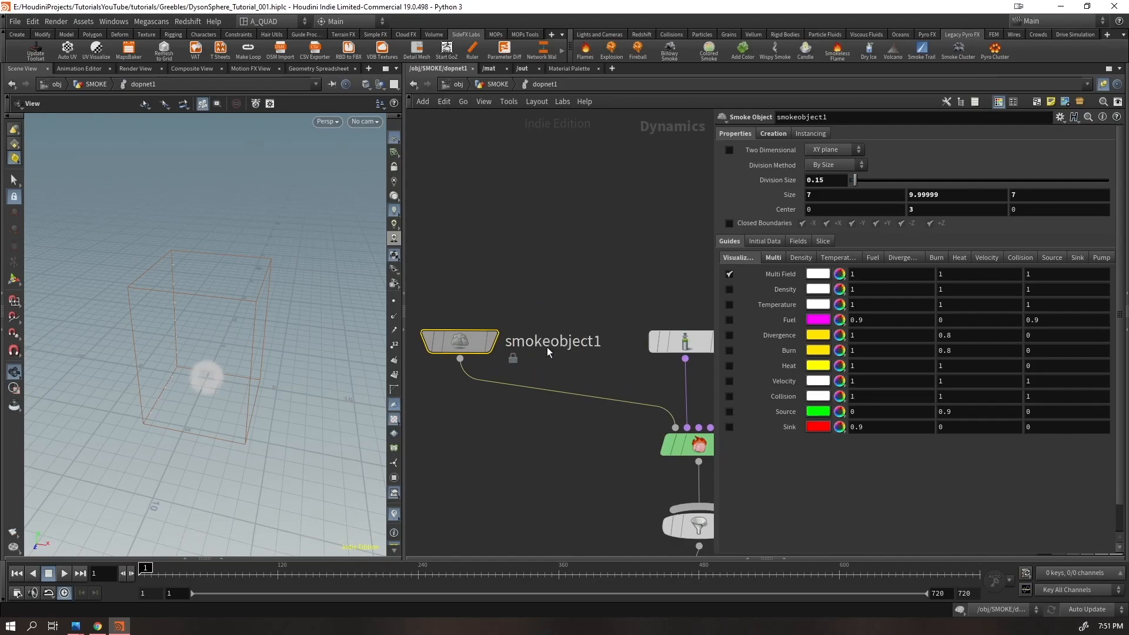
# Add a second Smoke Object node above smokeobject1, then delete it
pyautogui.press('Tab')
pyautogui.write('smok')
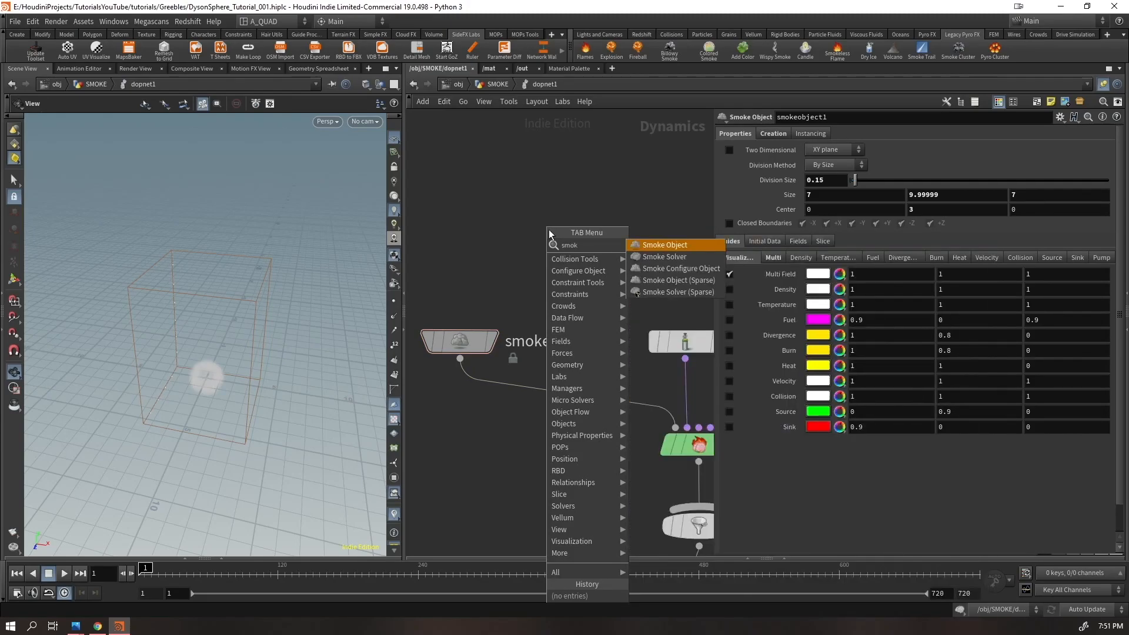
pyautogui.press('Return')
pyautogui.click(549, 231)
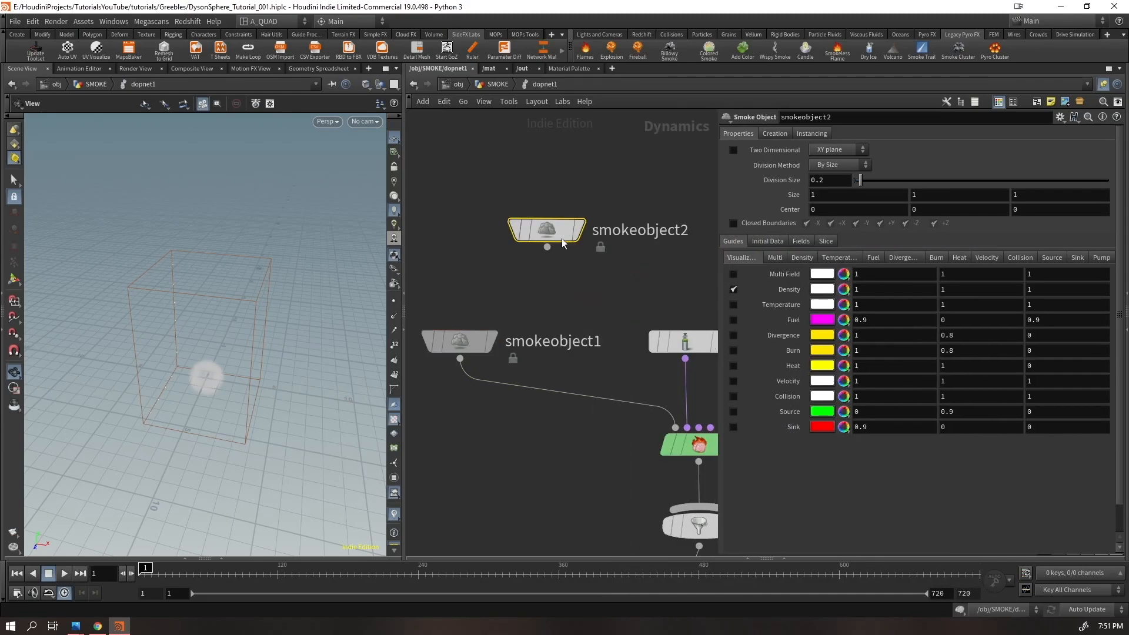
pyautogui.press('Delete')
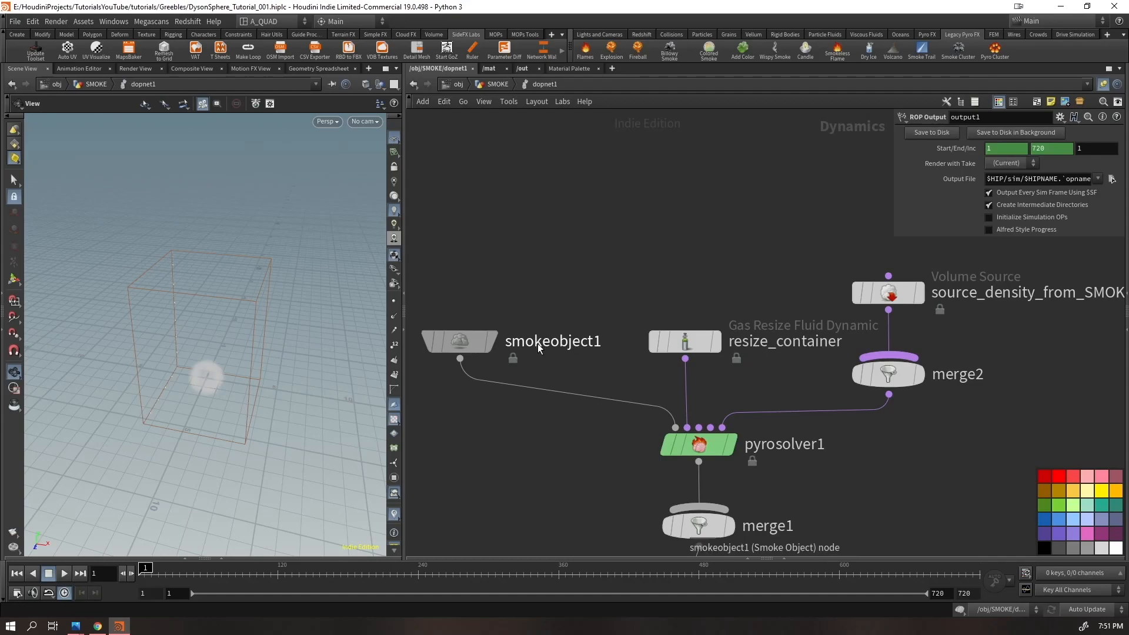
# Return to the SMOKE network and set the density import's Object on dopimportfield1 to smoke*
pyautogui.click(493, 87)
pyautogui.moveTo(681, 406); pyautogui.dragTo(530, 460)
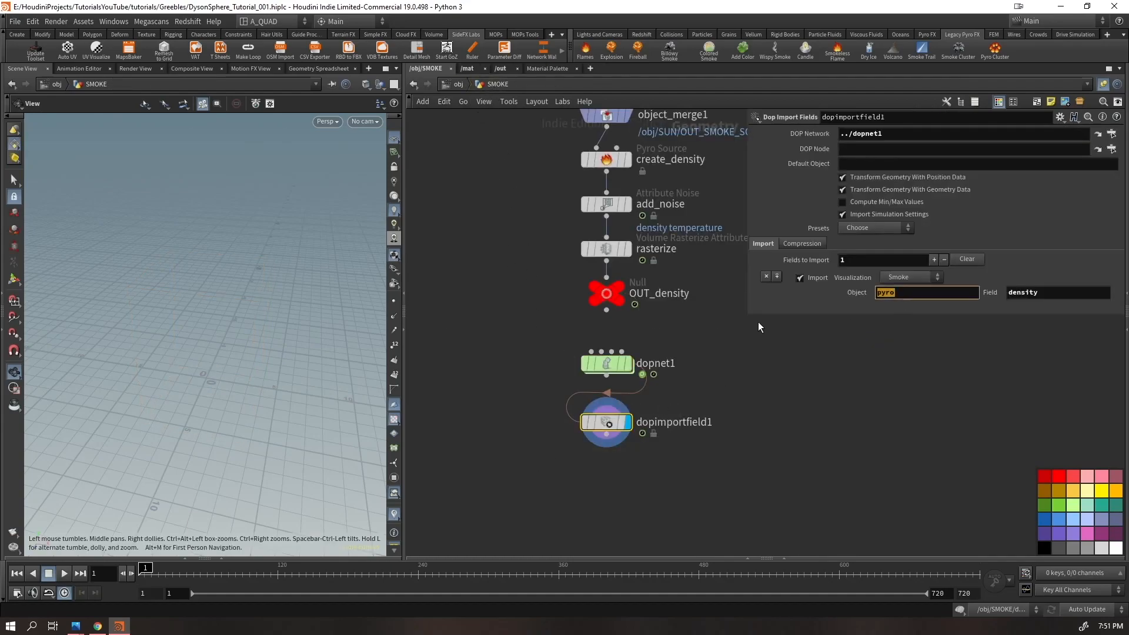
pyautogui.write('smoke*')
pyautogui.press('Return')
pyautogui.click(499, 287)
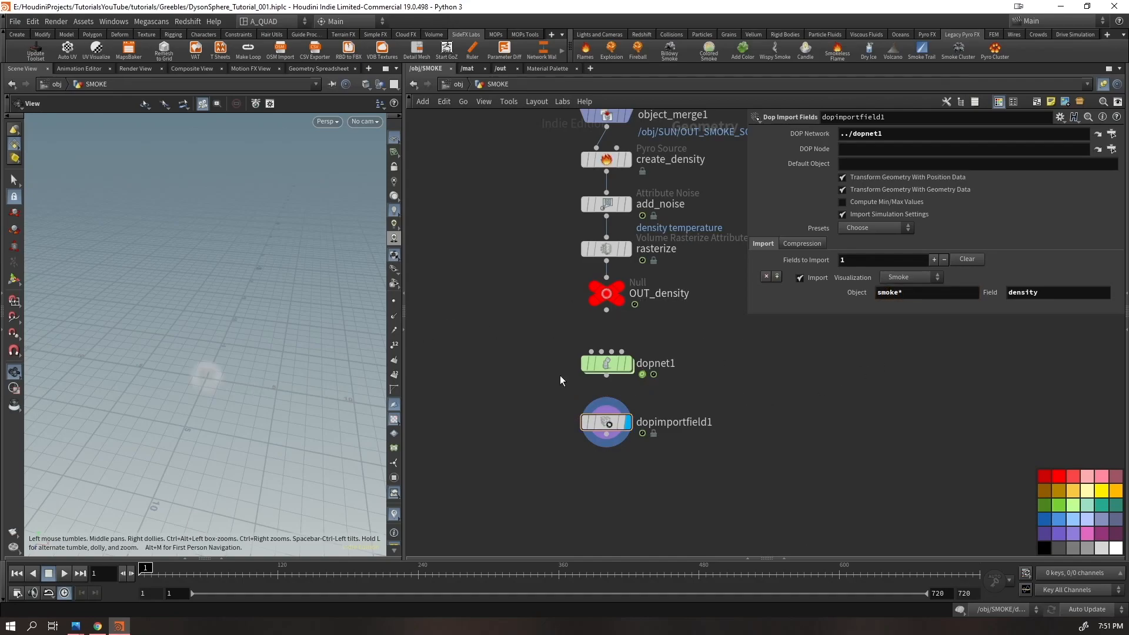
# Clear the Object filter of dopimportfield1's density field
pyautogui.moveTo(917, 301); pyautogui.dragTo(846, 312)
pyautogui.press('BackSpace')
pyautogui.click(808, 451)
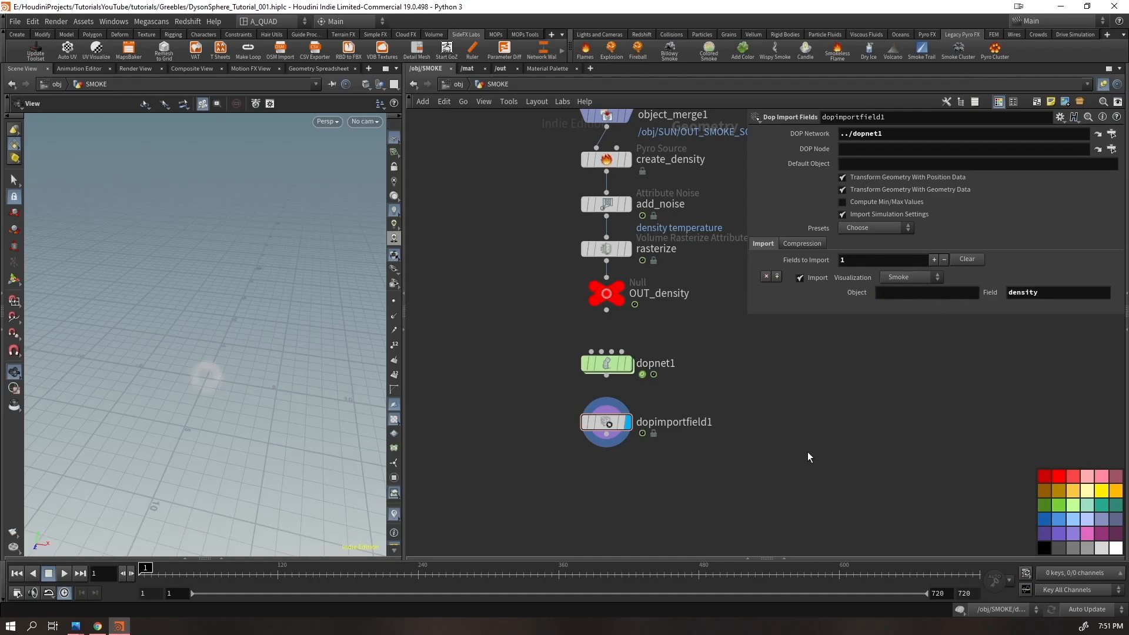
# Display dopimportfield1, move the timeline to frame 82, and inspect the imported smoke plume from several angles
pyautogui.moveTo(688, 402); pyautogui.dragTo(601, 453)
pyautogui.click(628, 422)
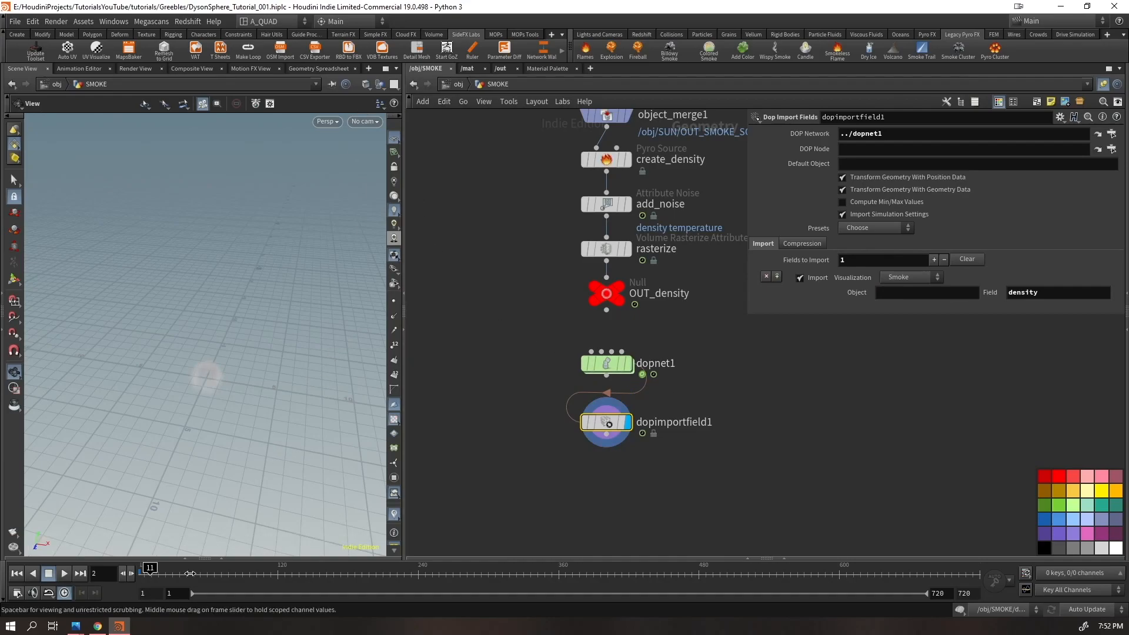
pyautogui.click(229, 573)
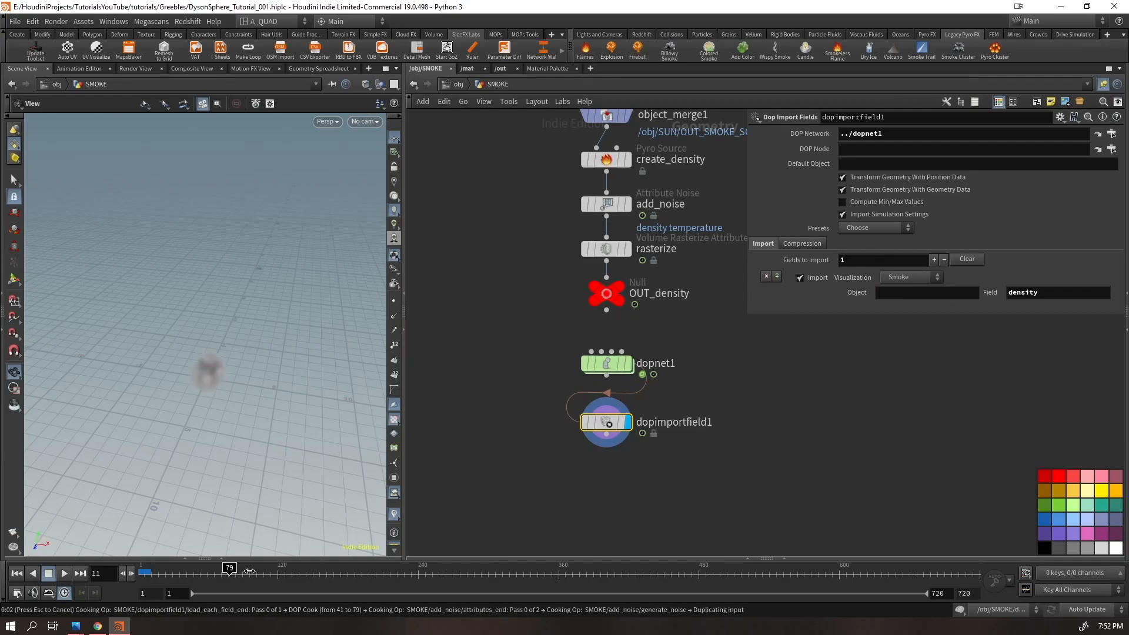
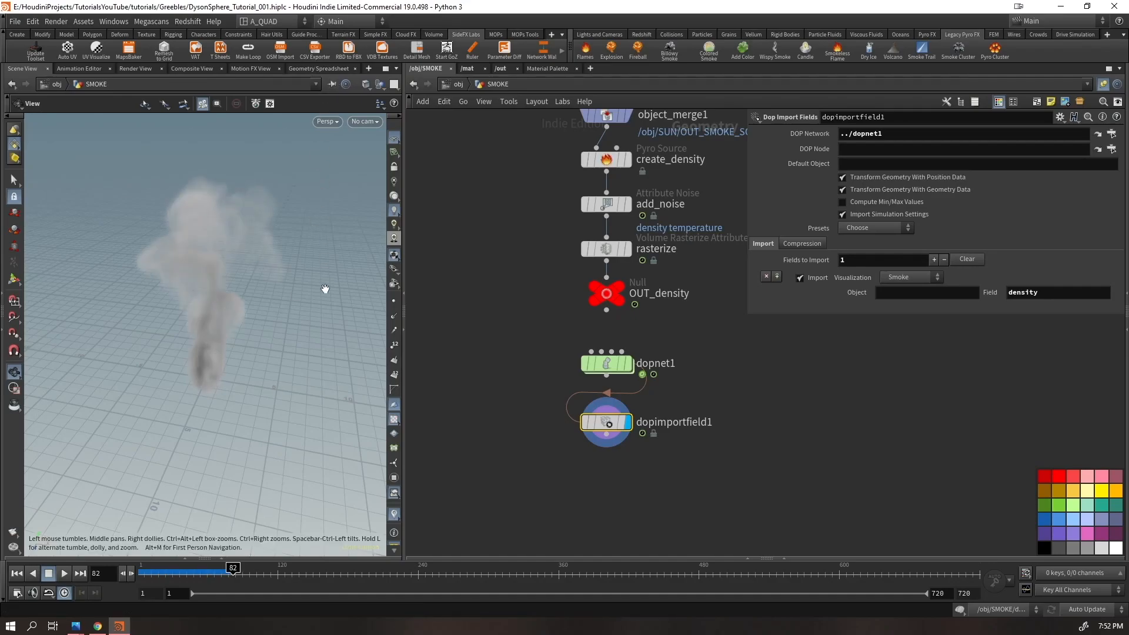
pyautogui.scroll(5, 227, 327)
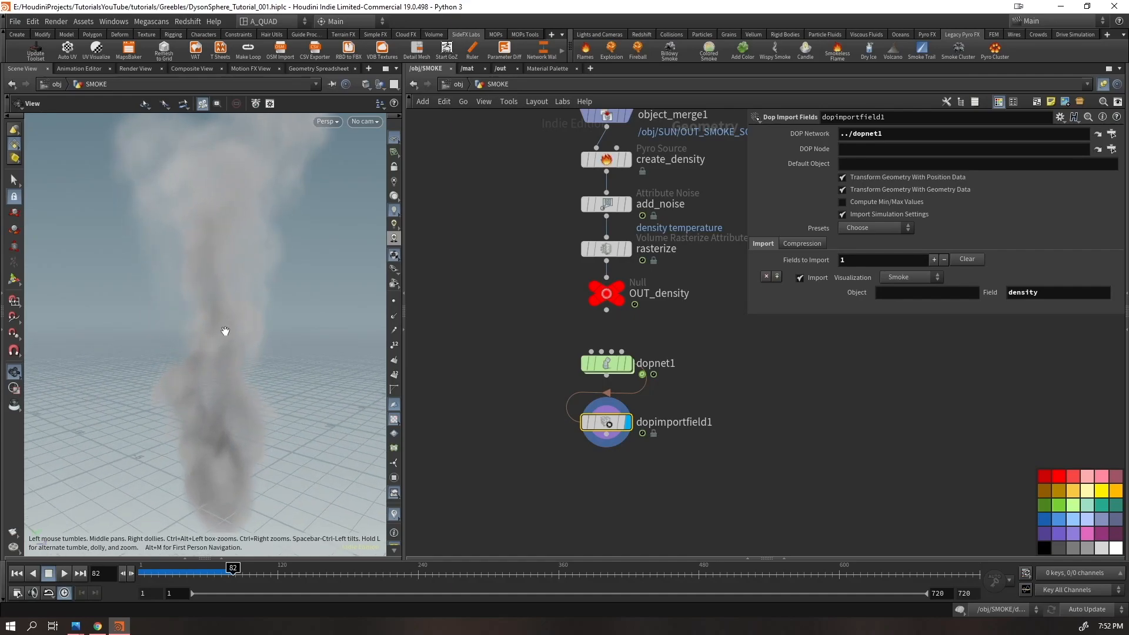
pyautogui.scroll(-4, 209, 354)
pyautogui.moveTo(210, 354); pyautogui.dragTo(406, 350)
pyautogui.scroll(3, 208, 406)
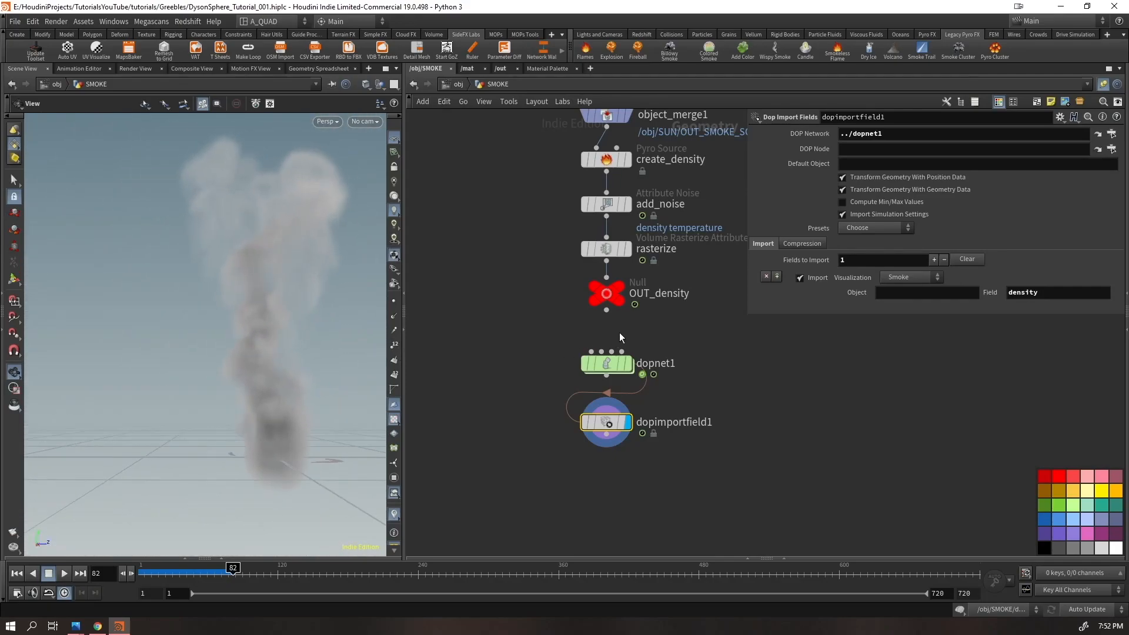
# Look inside dopnet1, then return to the SMOKE network with dopimportfield1 selected
pyautogui.click(598, 369)
pyautogui.press('Return')
pyautogui.moveTo(251, 363); pyautogui.dragTo(284, 382)
pyautogui.click(483, 88)
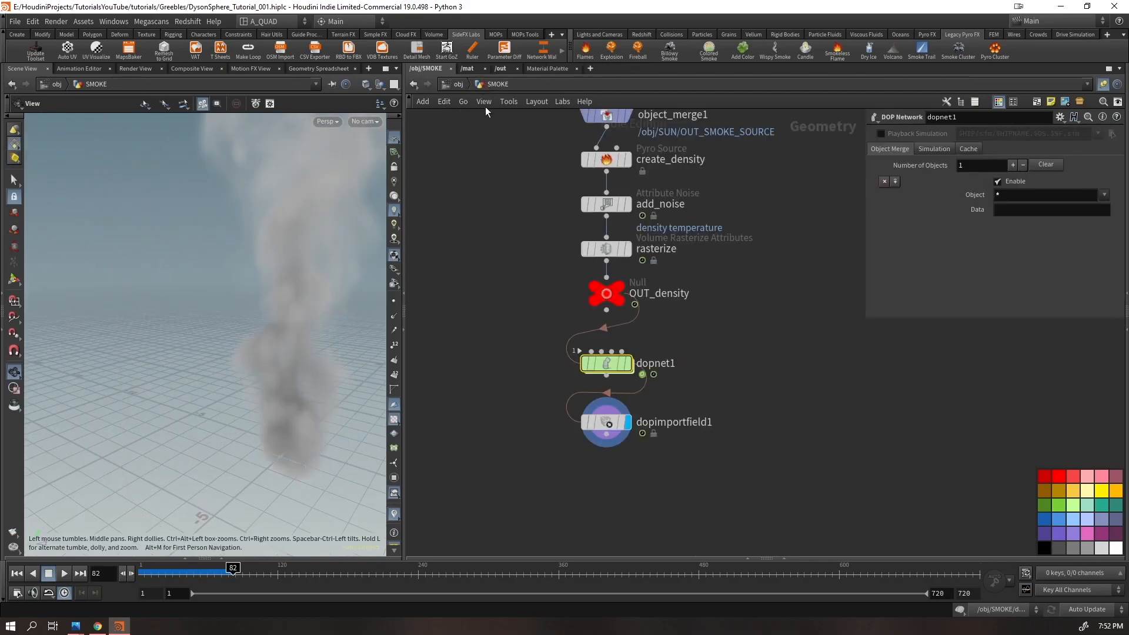
pyautogui.moveTo(495, 418); pyautogui.dragTo(694, 434)
pyautogui.moveTo(313, 298); pyautogui.dragTo(235, 330)
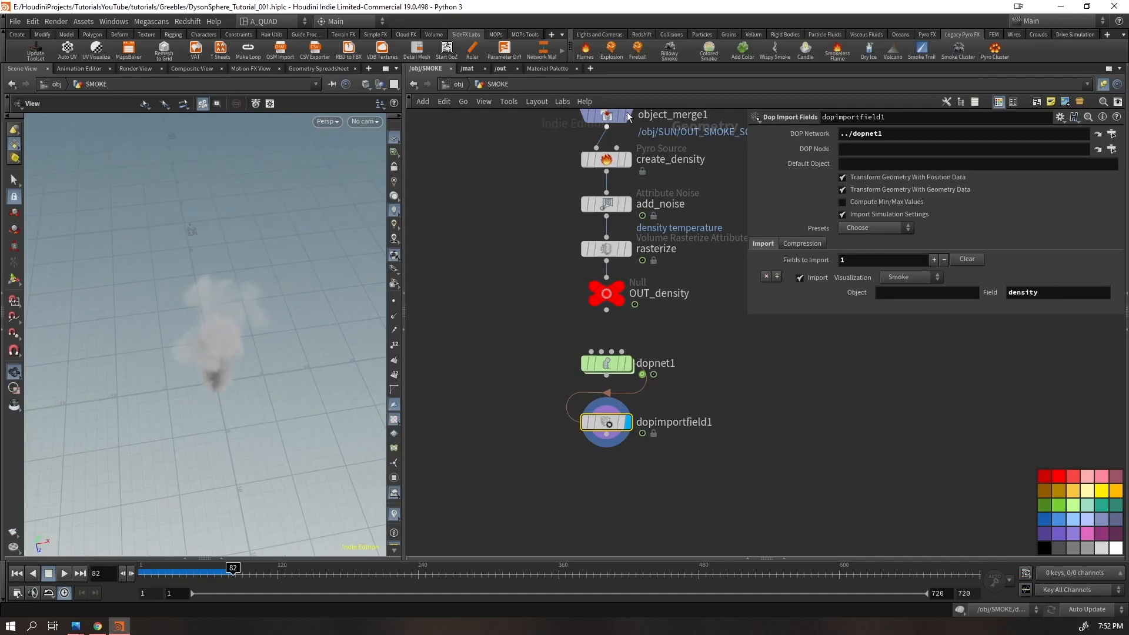
# Create a Redshift RSLight from the current viewport angle, looking down on the smoke plume
pyautogui.click(641, 34)
pyautogui.moveTo(147, 351); pyautogui.dragTo(238, 408)
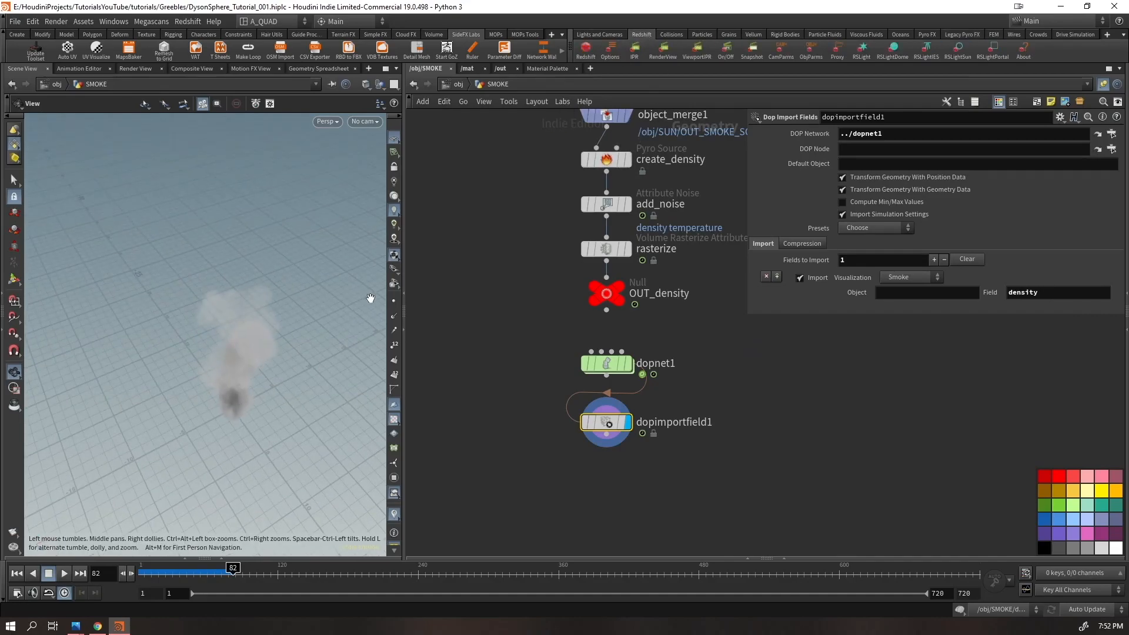
pyautogui.keyDown('ctrl'); pyautogui.click(857, 52); pyautogui.keyUp('ctrl')
# Reposition rslight1 through its locked view to about X -3.04, Y 13.77, Z 9.22, then unlock the view and inspect the lit smoke
pyautogui.scroll(8, 248, 365)
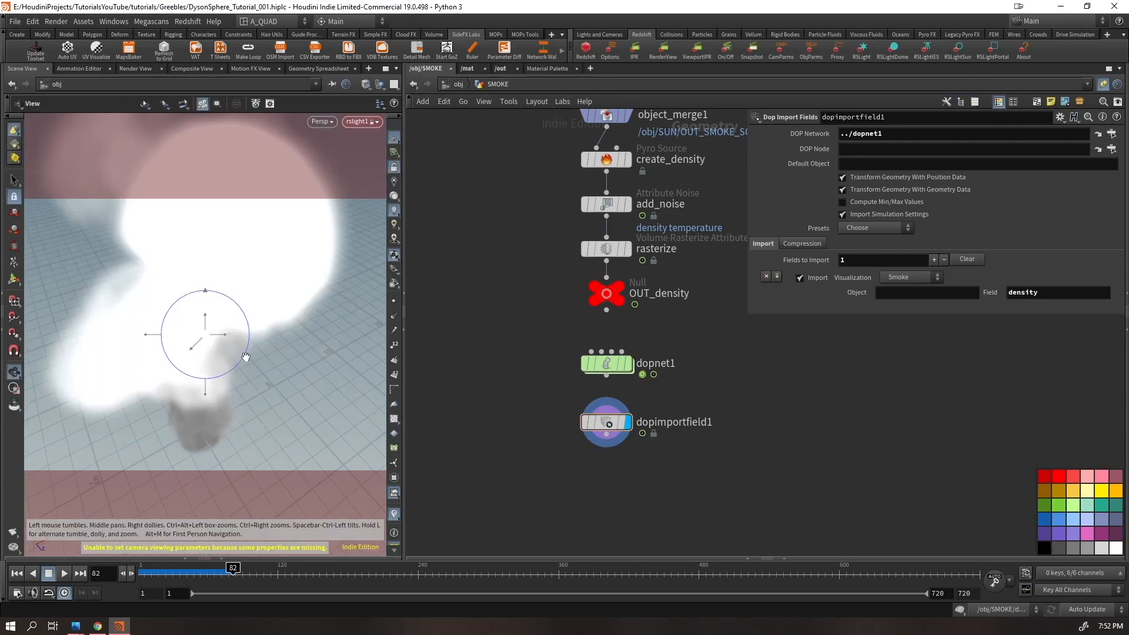
pyautogui.scroll(-3, 232, 353)
pyautogui.moveTo(228, 359); pyautogui.dragTo(207, 392, button='middle')
pyautogui.keyDown('alt'); pyautogui.moveTo(208, 392); pyautogui.dragTo(202, 358); pyautogui.keyUp('alt')
pyautogui.click(394, 167)
pyautogui.keyDown('alt'); pyautogui.moveTo(168, 288); pyautogui.dragTo(154, 344); pyautogui.keyUp('alt')
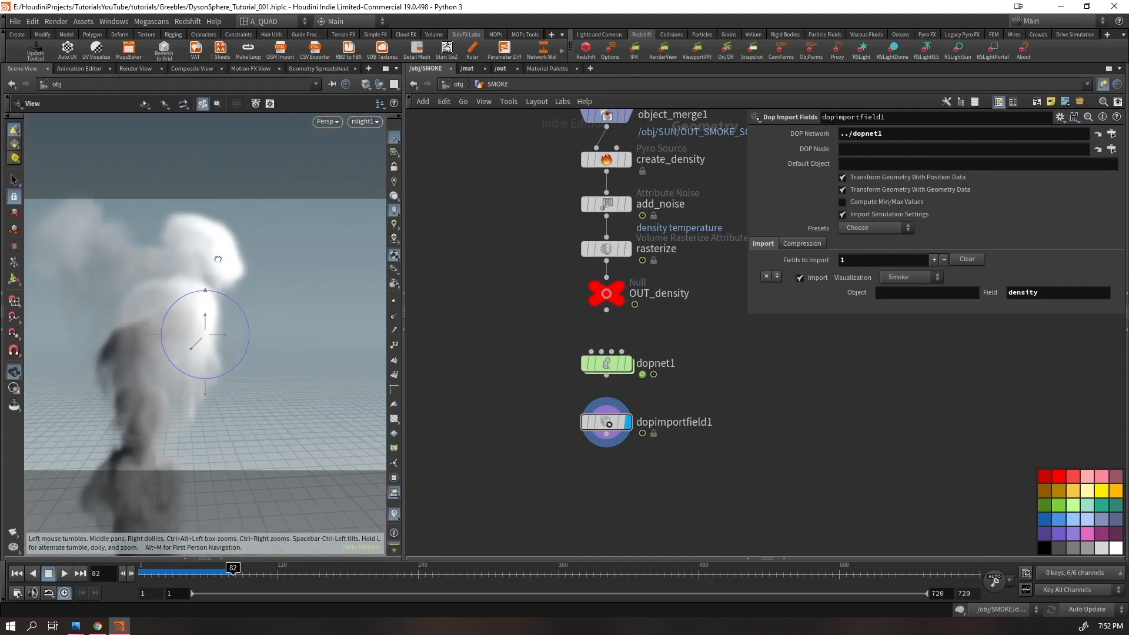
pyautogui.scroll(-6, 151, 388)
pyautogui.keyDown('alt'); pyautogui.moveTo(151, 391); pyautogui.dragTo(158, 348); pyautogui.keyUp('alt')
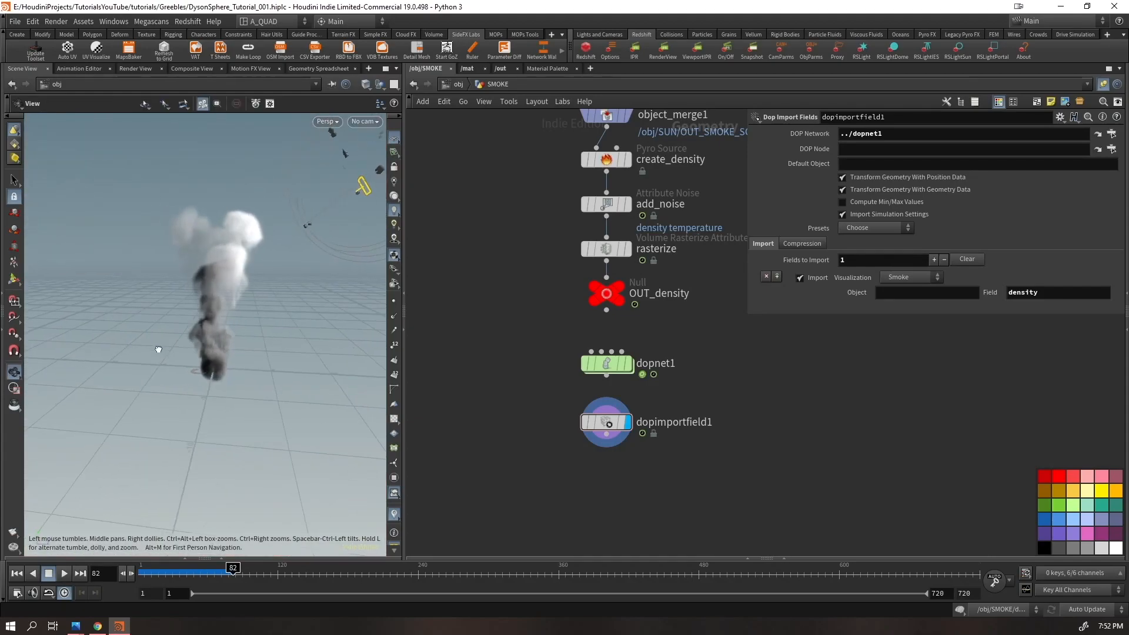
# Delete rslight1 at the object level, undo the deletion, and return to the SMOKE network
pyautogui.click(462, 86)
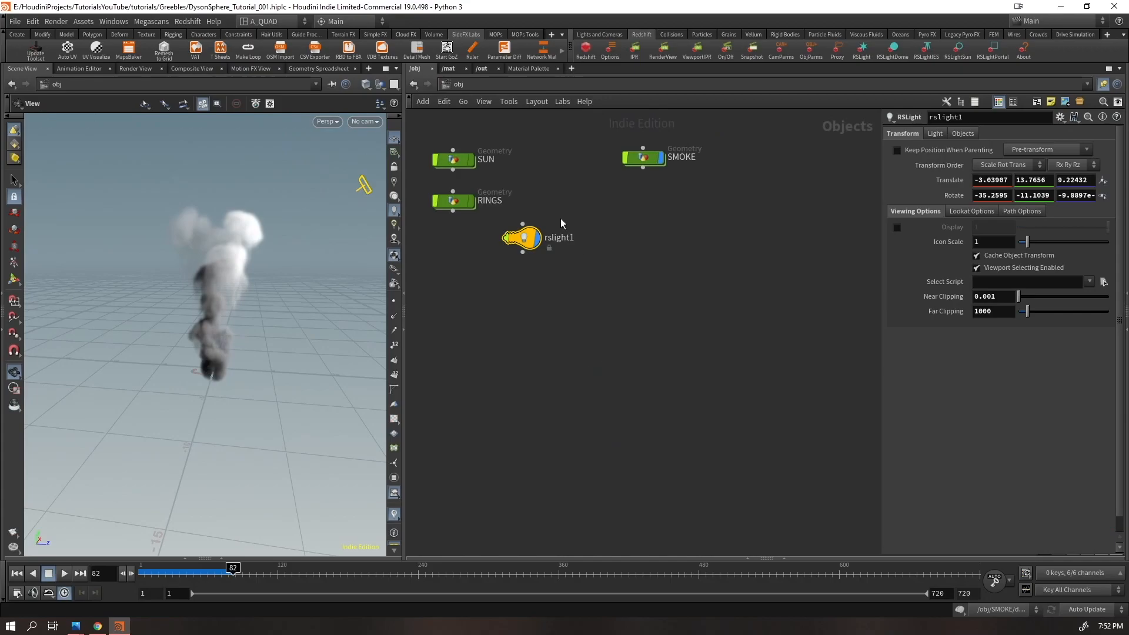
pyautogui.moveTo(245, 275); pyautogui.dragTo(317, 296)
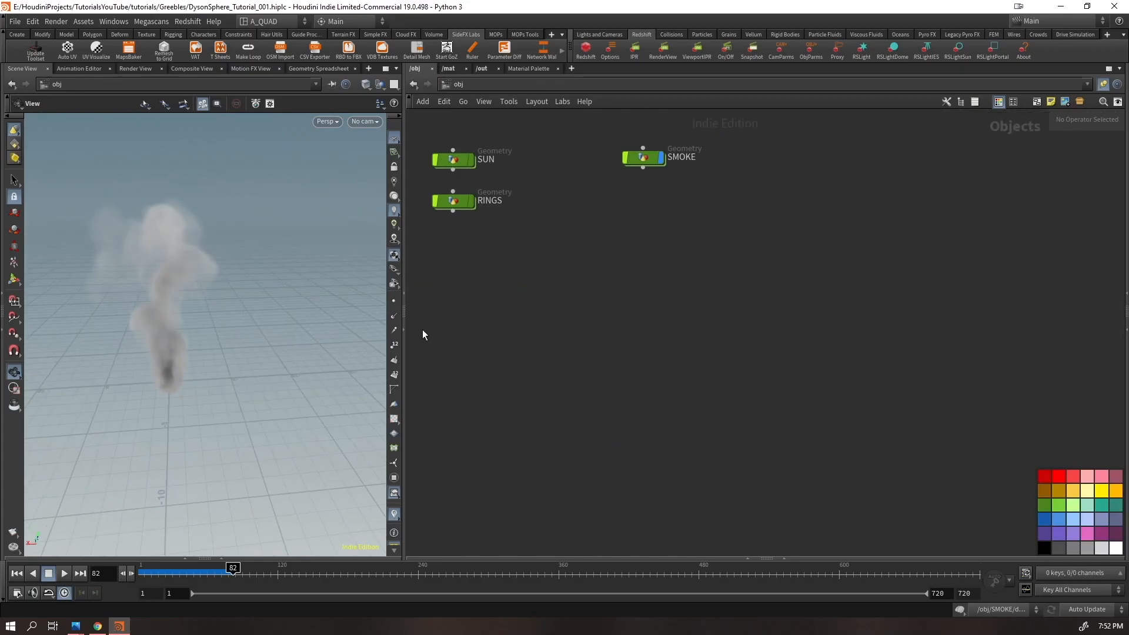
pyautogui.hotkey('ctrl', 'z')
pyautogui.click(644, 157)
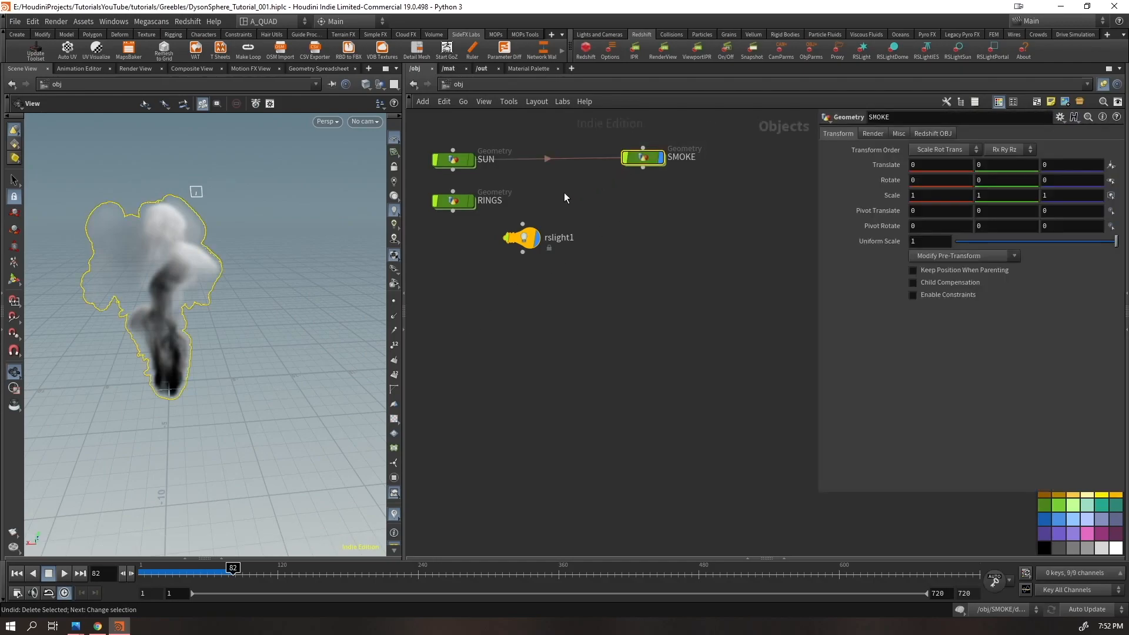
pyautogui.press('Return')
# Set the viewport's background color scheme to Dark in the display options
pyautogui.press('d')
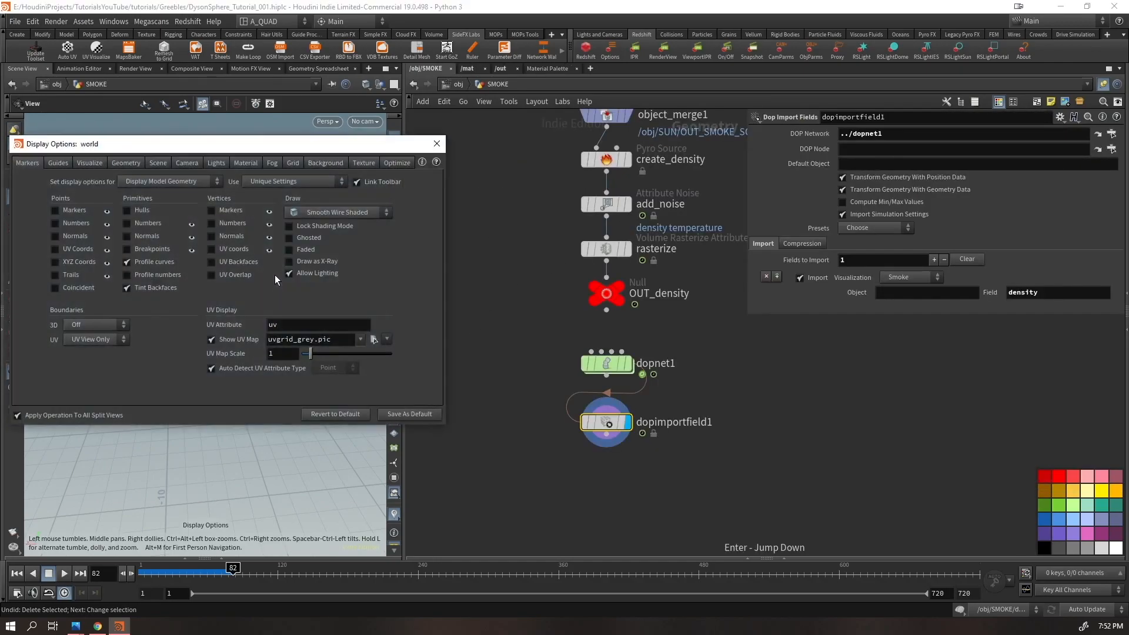
pyautogui.moveTo(299, 147); pyautogui.dragTo(588, 148)
pyautogui.click(602, 167)
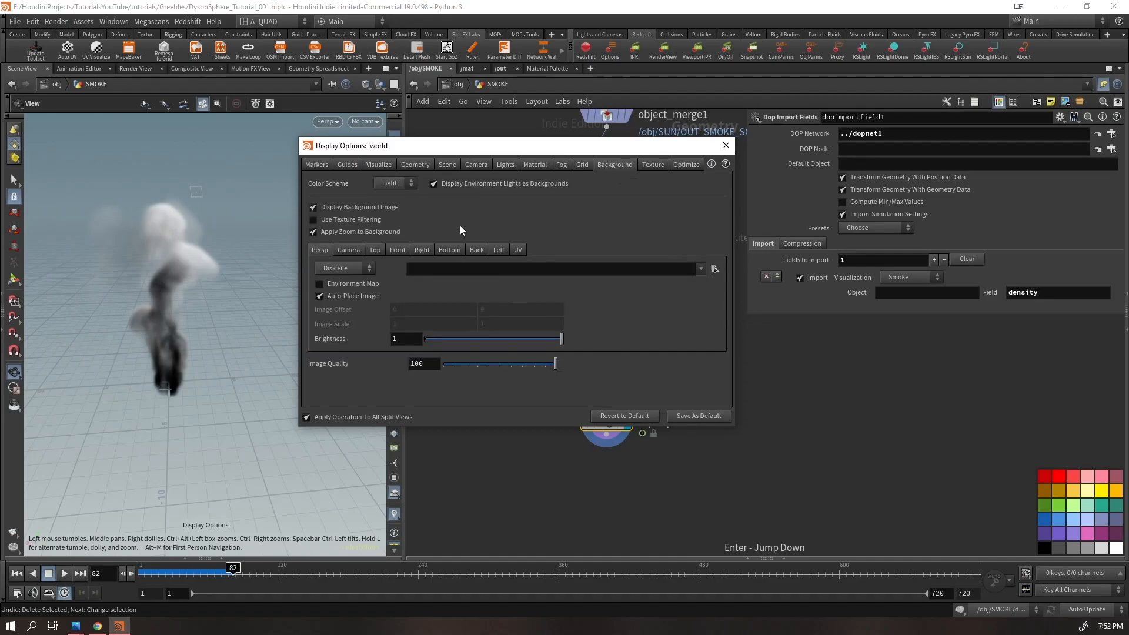
pyautogui.click(387, 207)
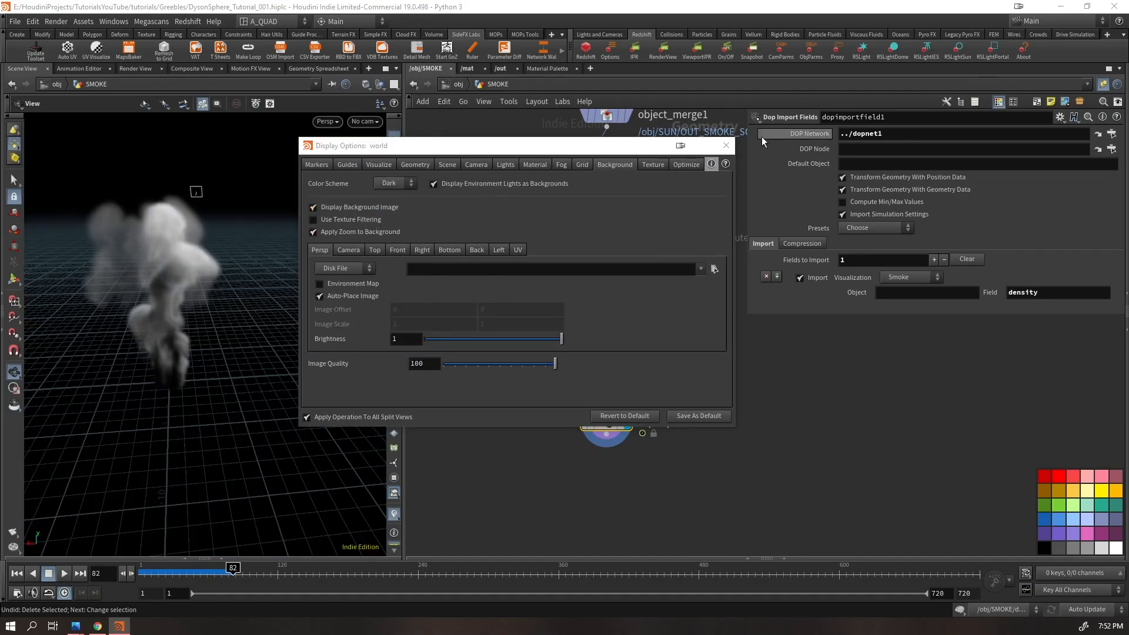
pyautogui.click(726, 146)
# Hide the viewport's reference grid and view the smoke plume against the dark background
pyautogui.moveTo(245, 325)
pyautogui.mouseDown()
pyautogui.moveTo(114, 296)
pyautogui.moveTo(133, 320)
pyautogui.moveTo(246, 345)
pyautogui.mouseUp()
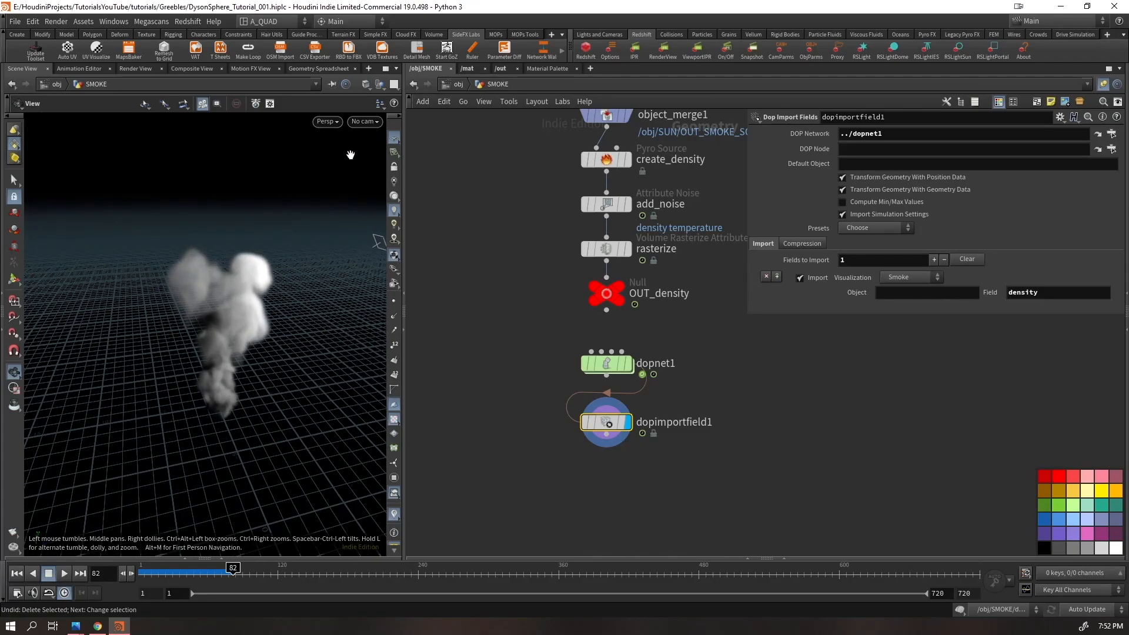
pyautogui.click(395, 139)
pyautogui.moveTo(221, 294); pyautogui.dragTo(217, 337)
# Align dopimportfield1 directly beneath dopnet1 in the SMOKE network and enter dopnet1
pyautogui.moveTo(589, 421); pyautogui.dragTo(579, 443)
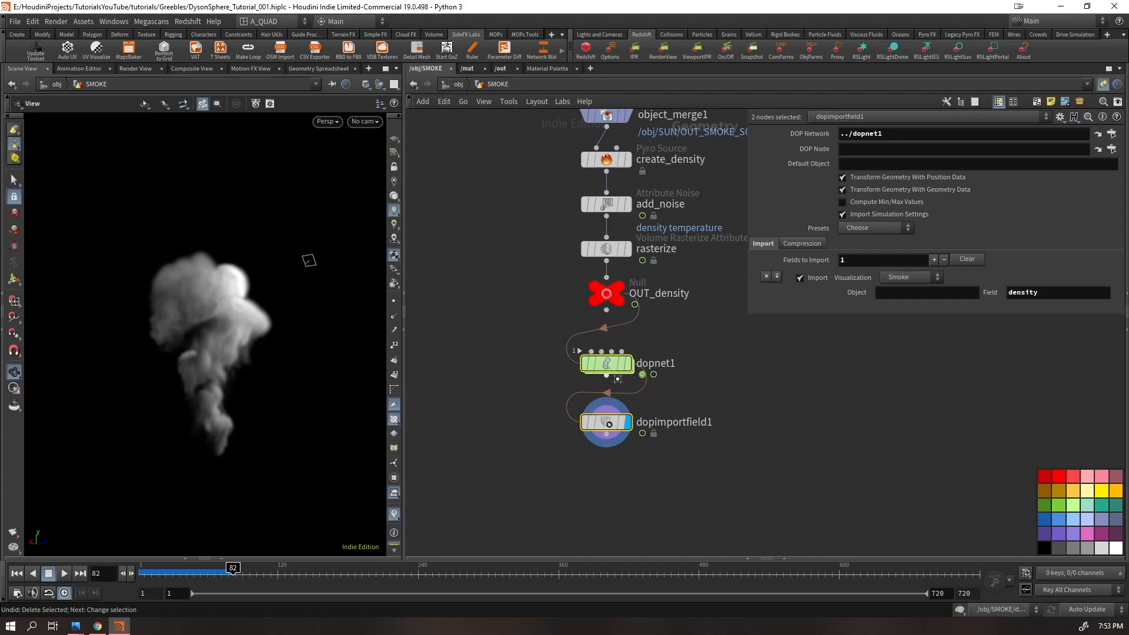
pyautogui.press('a')
pyautogui.moveTo(604, 374); pyautogui.dragTo(603, 507)
pyautogui.moveTo(522, 351); pyautogui.dragTo(682, 396)
pyautogui.press('i')
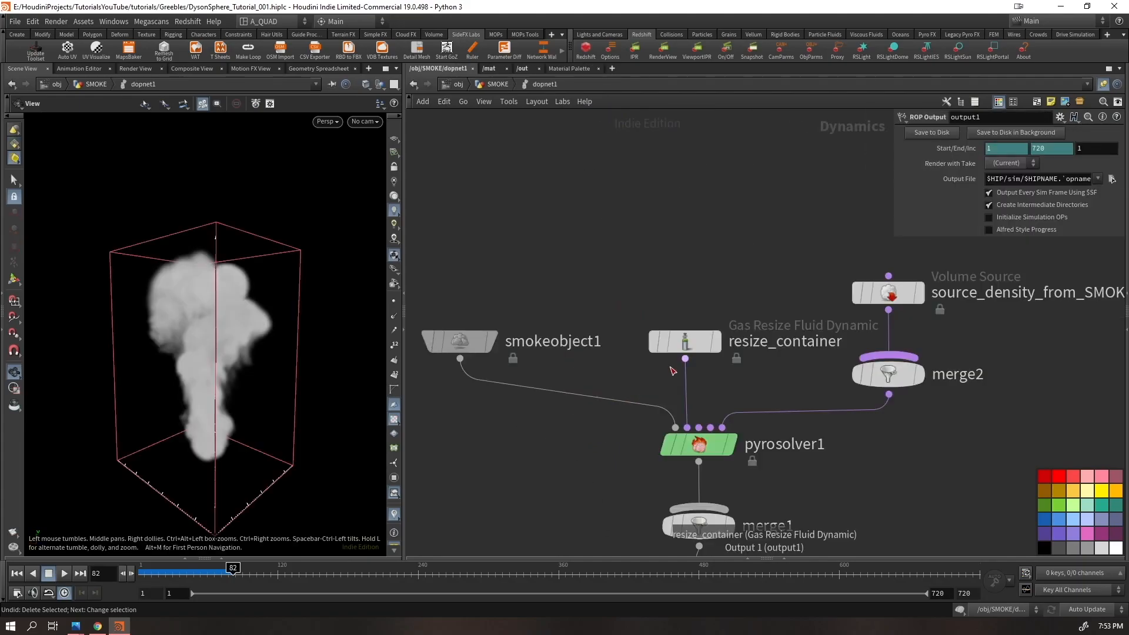
# Align the density volume source with merge2, and line up resize_container above pyrosolver1
pyautogui.moveTo(848, 246); pyautogui.dragTo(927, 435)
pyautogui.moveTo(887, 386); pyautogui.dragTo(920, 353)
pyautogui.moveTo(730, 267); pyautogui.dragTo(704, 189, button='middle')
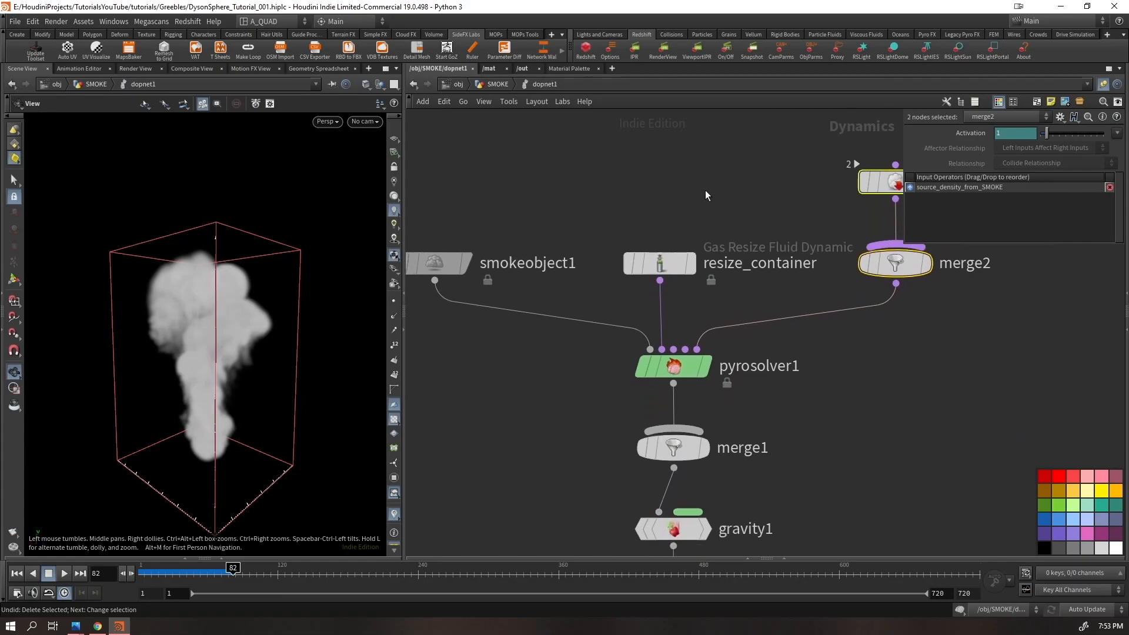
pyautogui.click(689, 266)
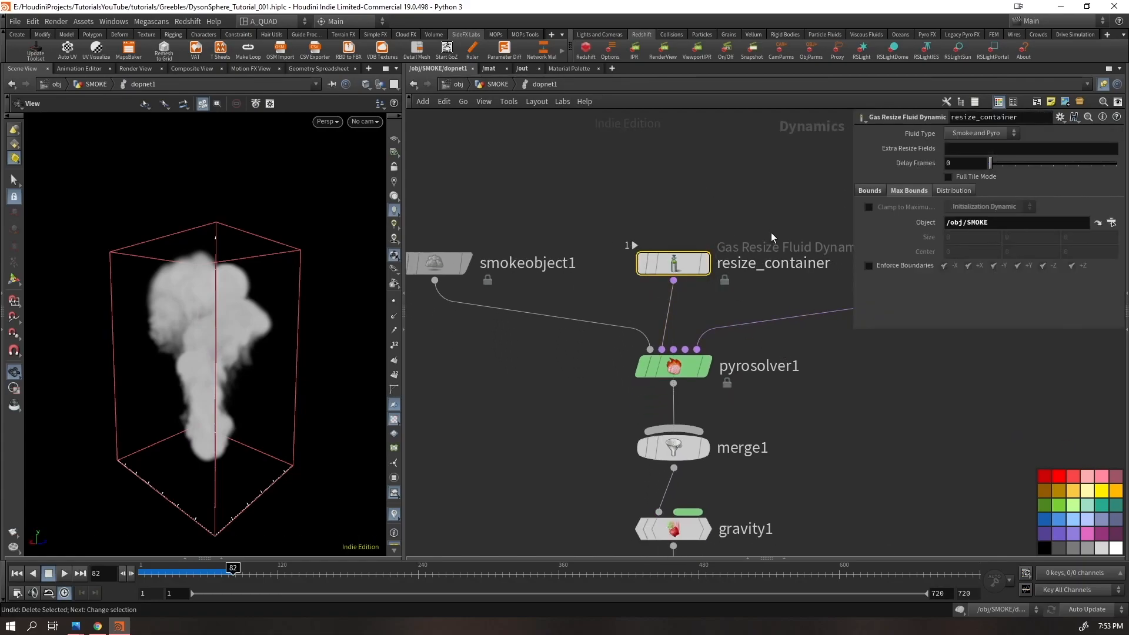
# Disconnect resize_container from pyrosolver1, play the smoke simulation from frame 1 while watching the container bounds, and rewind
pyautogui.hotkey('ctrl', 'Up')
pyautogui.moveTo(355, 382); pyautogui.dragTo(204, 449)
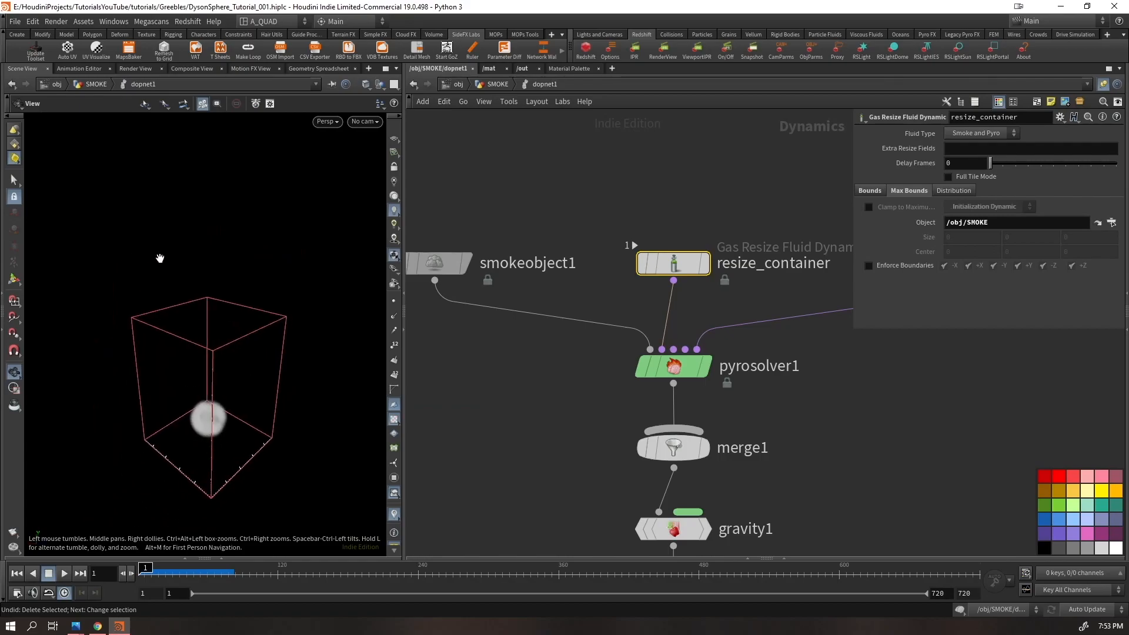
pyautogui.moveTo(714, 289); pyautogui.dragTo(640, 315)
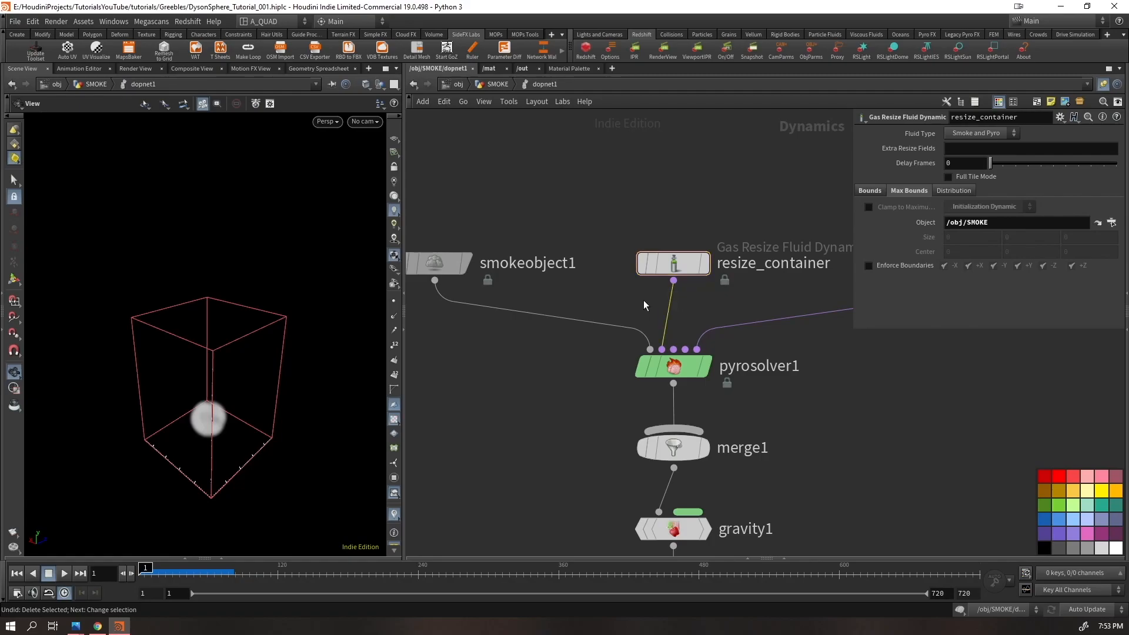
pyautogui.press('Delete')
pyautogui.moveTo(225, 401); pyautogui.dragTo(252, 386)
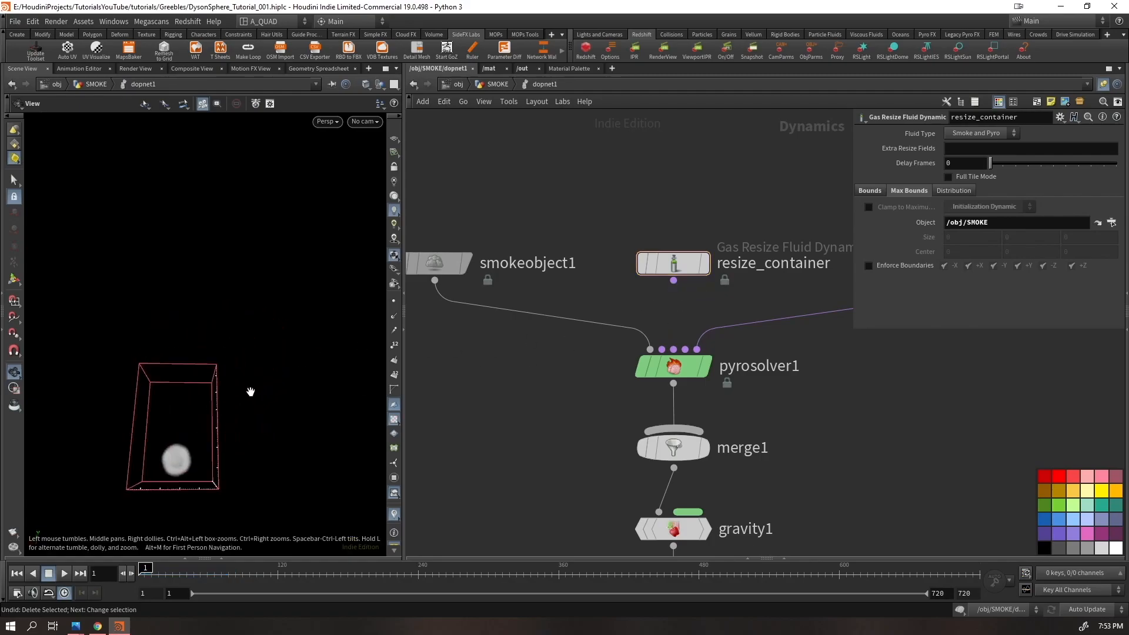
pyautogui.moveTo(154, 478); pyautogui.dragTo(255, 350, button='right')
pyautogui.moveTo(214, 312)
pyautogui.mouseDown()
pyautogui.moveTo(211, 352)
pyautogui.moveTo(231, 259)
pyautogui.moveTo(244, 320)
pyautogui.moveTo(337, 320)
pyautogui.mouseUp()
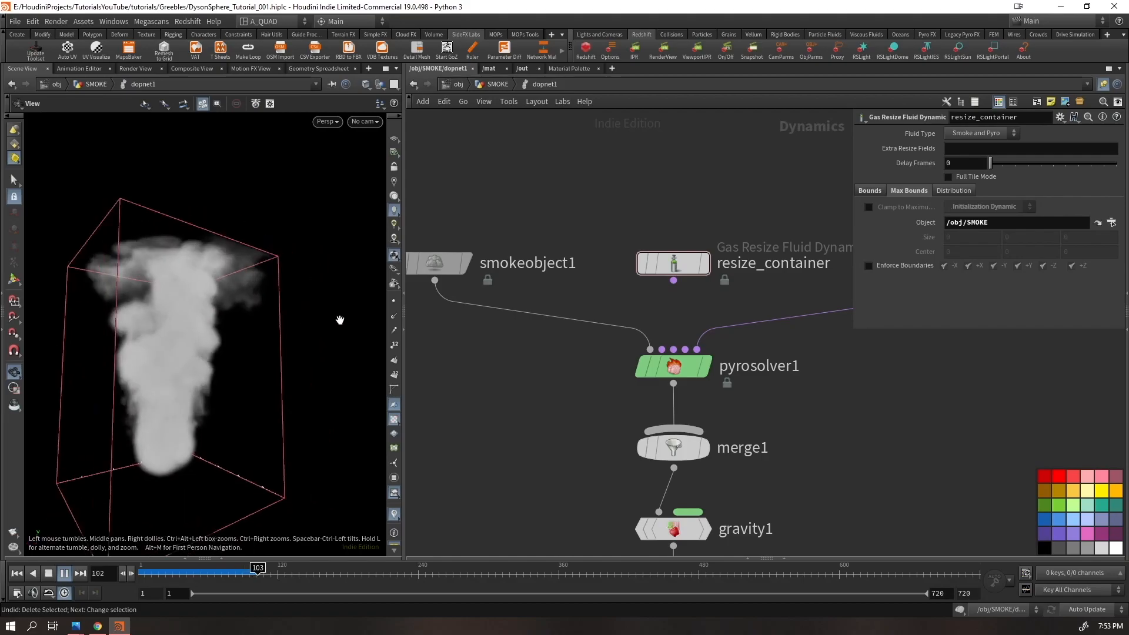
pyautogui.hotkey('ctrl', 'Up')
# Review the settings of pyrosolver1 and smokeobject1, and reconnect resize_container to pyrosolver1's second input
pyautogui.moveTo(690, 197); pyautogui.dragTo(667, 254)
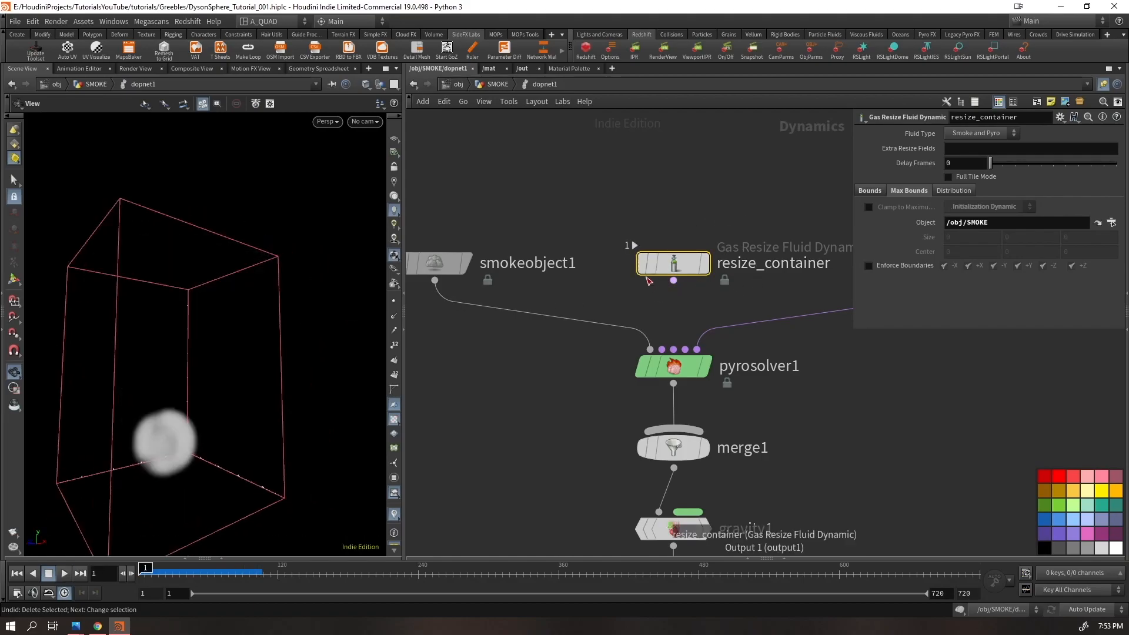
pyautogui.click(644, 366)
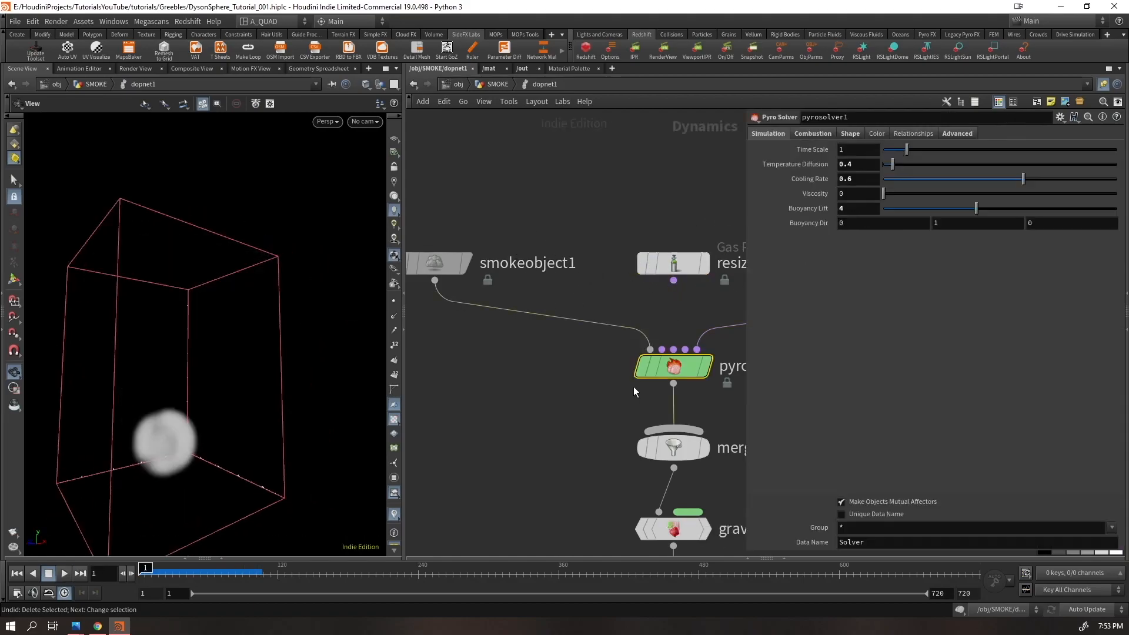
pyautogui.click(438, 263)
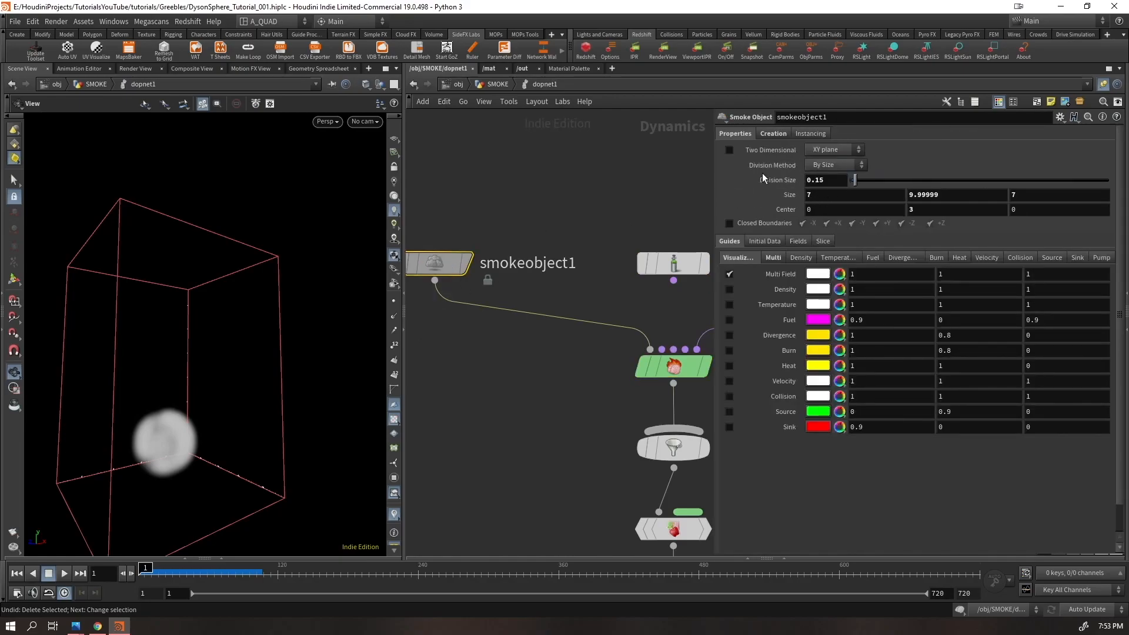
pyautogui.click(771, 134)
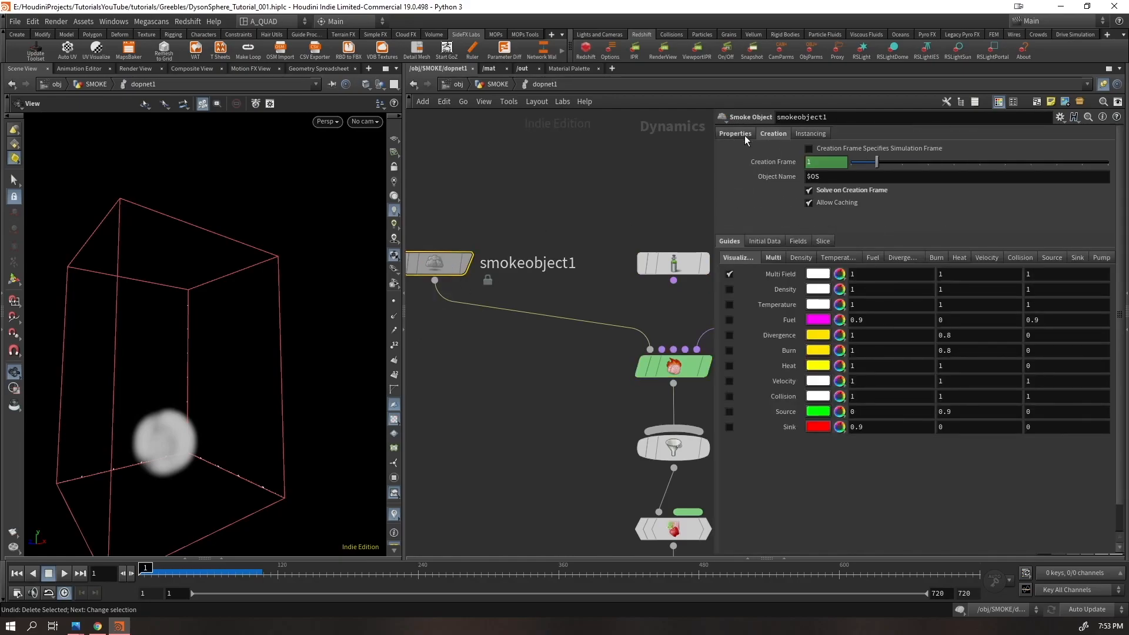
pyautogui.click(735, 134)
pyautogui.moveTo(674, 281); pyautogui.dragTo(662, 350)
pyautogui.click(683, 270)
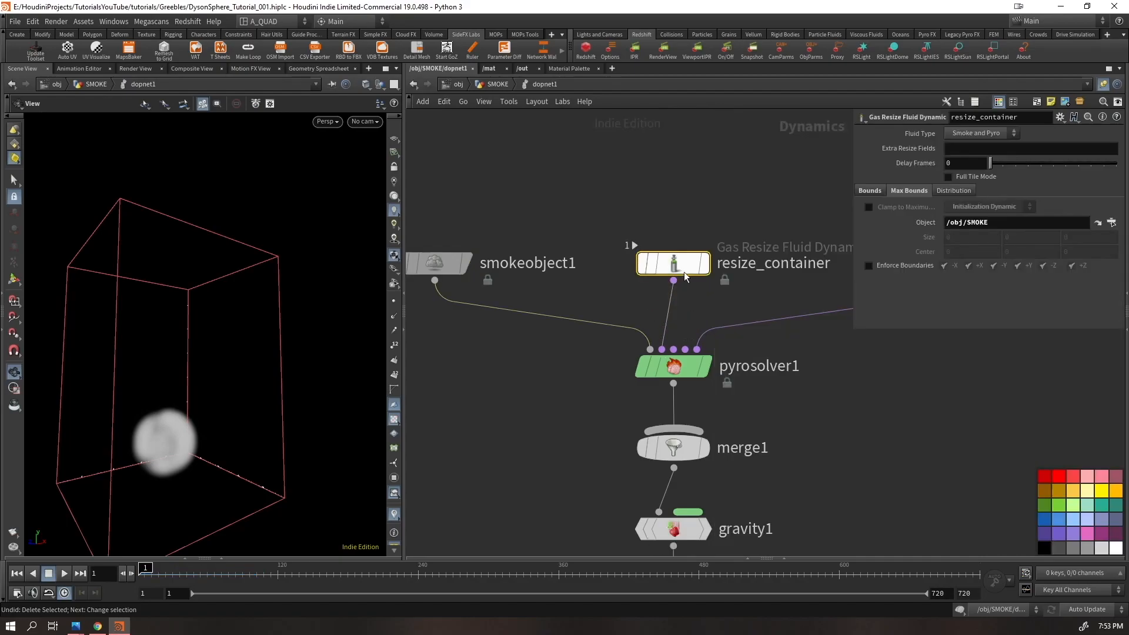
# Turn on Enforce Boundaries for resize_container's maximum bounds, play the simulation from frame 1, and rewind
pyautogui.moveTo(780, 194); pyautogui.dragTo(759, 207, button='middle')
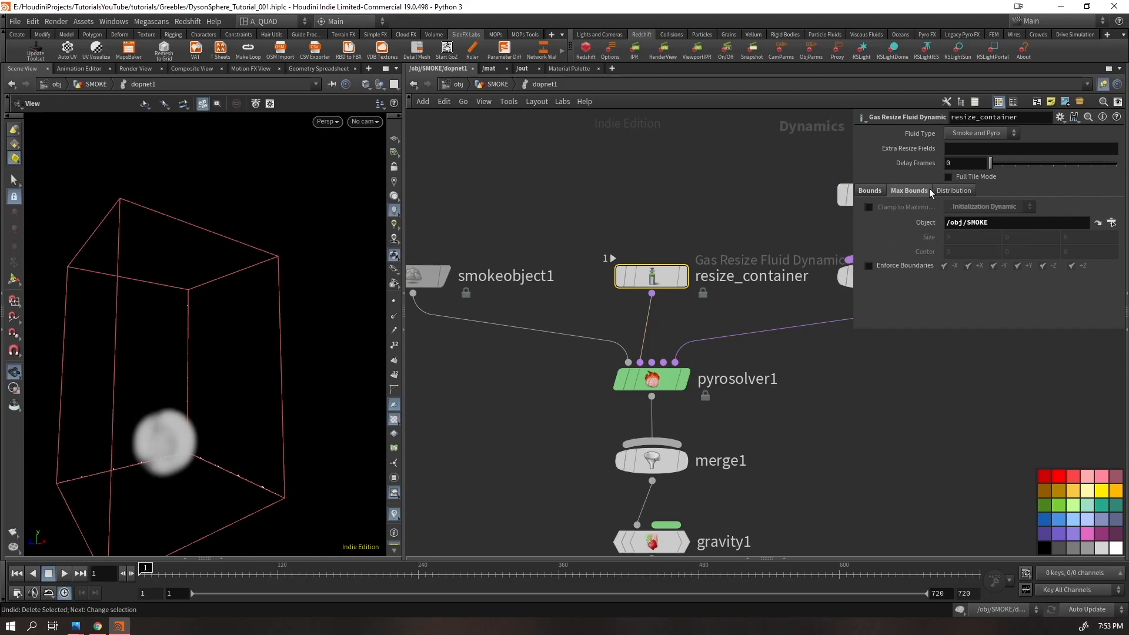
pyautogui.click(869, 266)
pyautogui.press('Up')
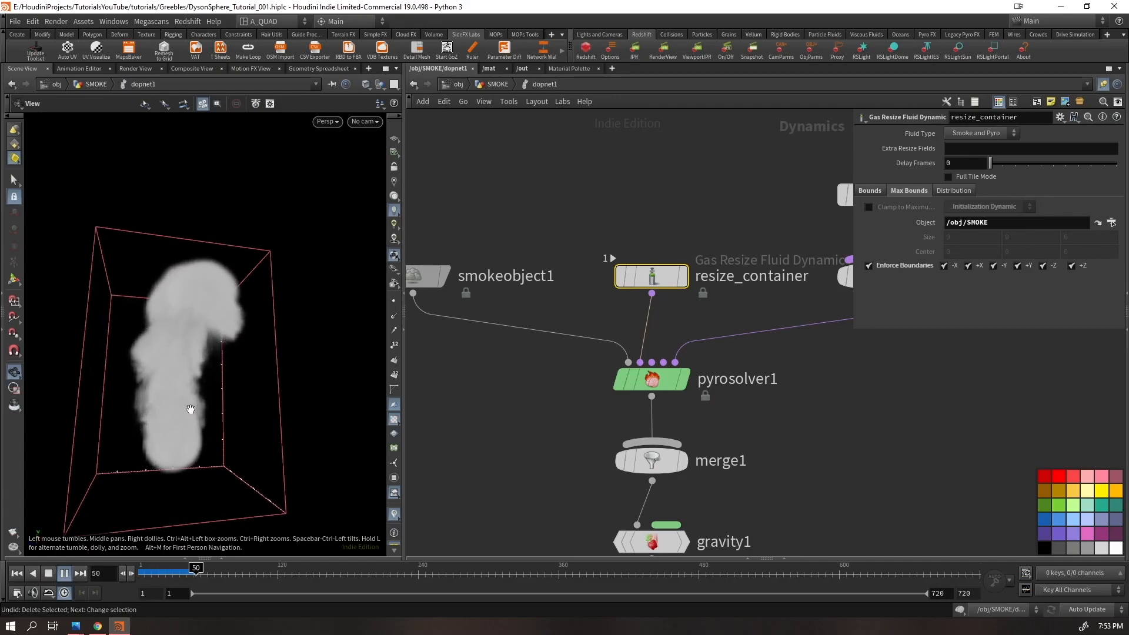
pyautogui.moveTo(181, 398); pyautogui.dragTo(180, 406)
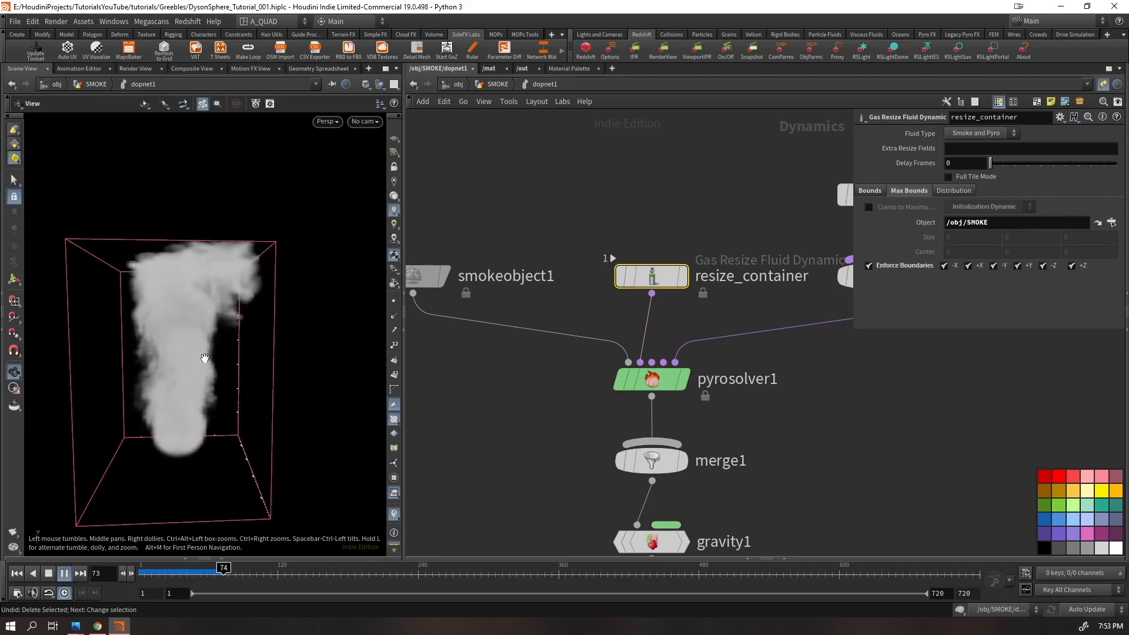
pyautogui.moveTo(224, 297)
pyautogui.mouseDown()
pyautogui.moveTo(177, 288)
pyautogui.moveTo(210, 288)
pyautogui.mouseUp()
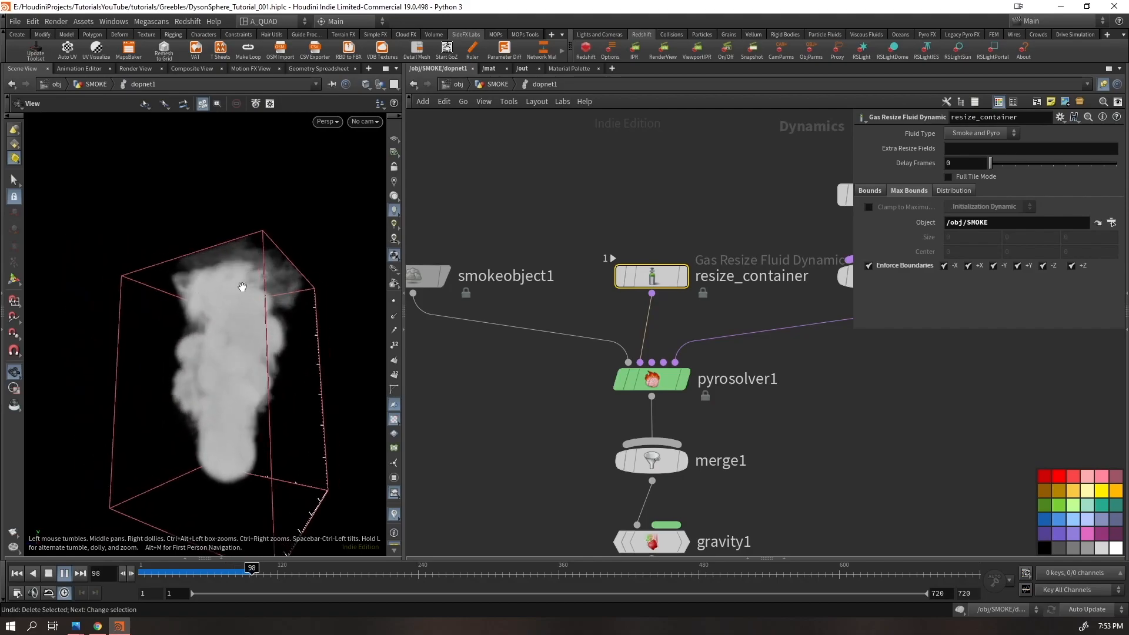
pyautogui.hotkey('ctrl', 'Up')
# Turn off Enforce Boundaries on resize_container and play the simulation to watch the container grow with the smoke
pyautogui.click(868, 266)
pyautogui.press('Up')
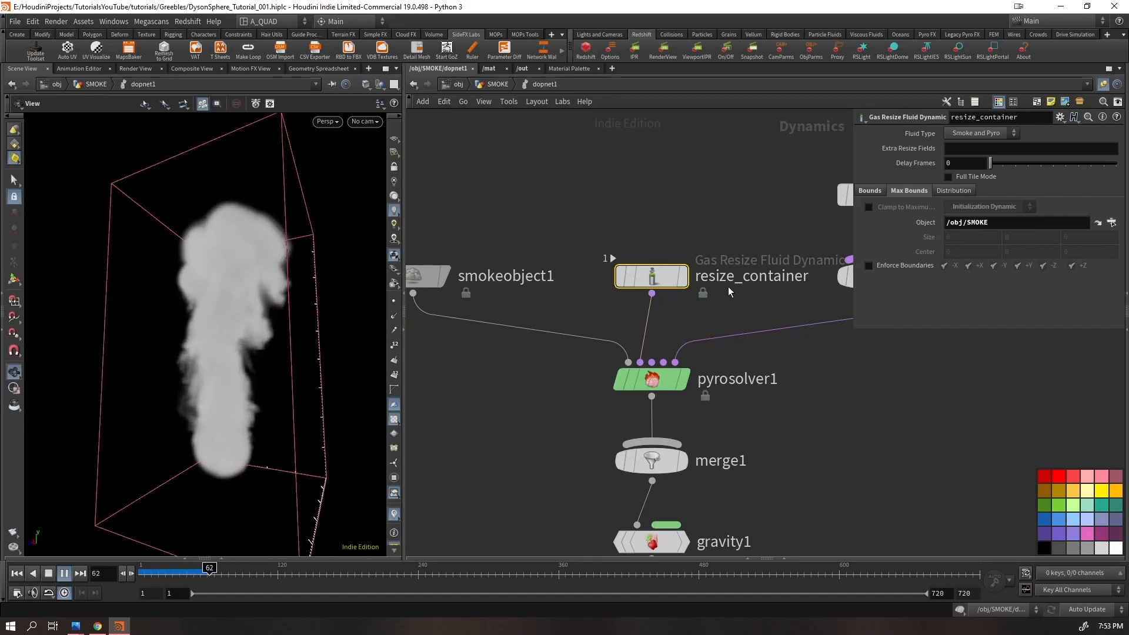
pyautogui.moveTo(290, 251); pyautogui.dragTo(221, 347)
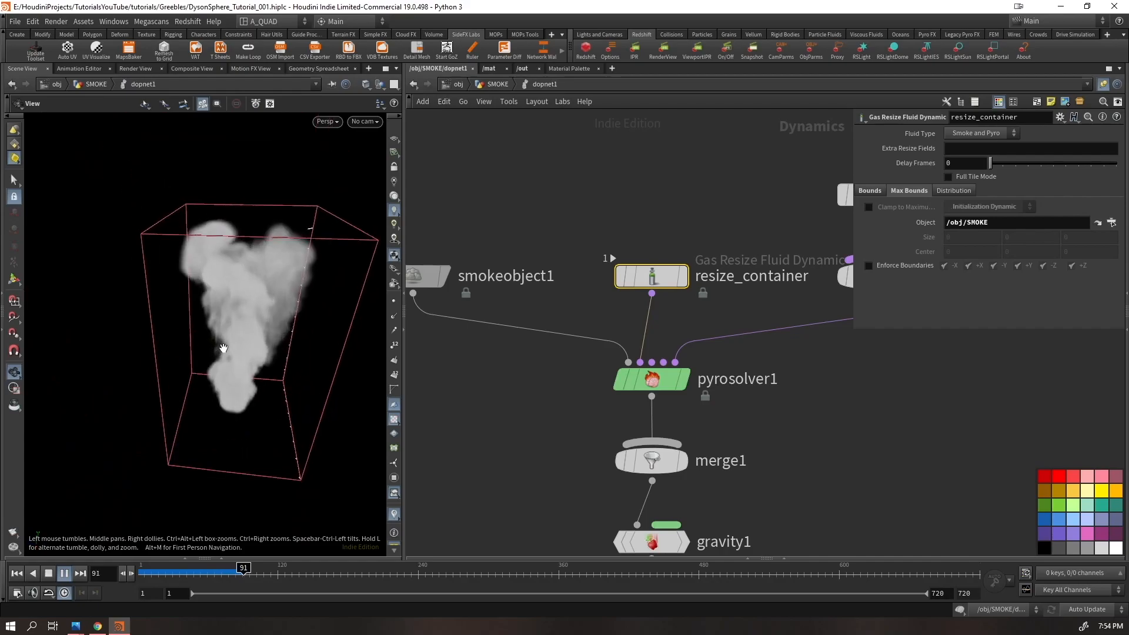
# Rewind to frame 1, disconnect resize_container from pyrosolver1 again, and play the simulation inside the fixed container
pyautogui.hotkey('ctrl', 'Up')
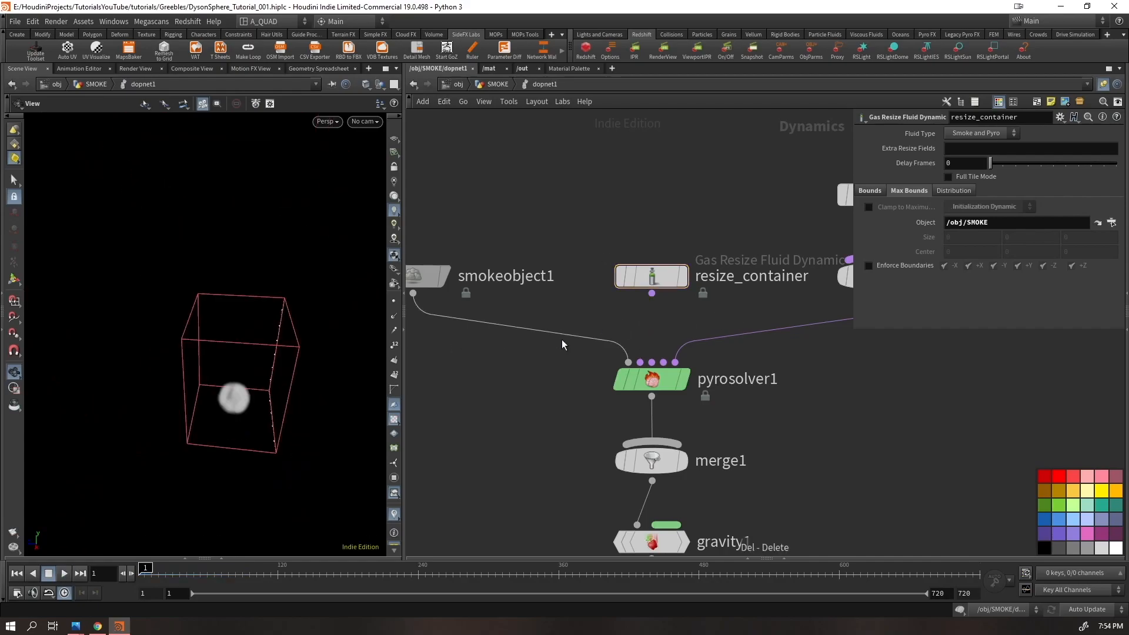
pyautogui.press('Up')
pyautogui.moveTo(197, 432); pyautogui.dragTo(209, 352)
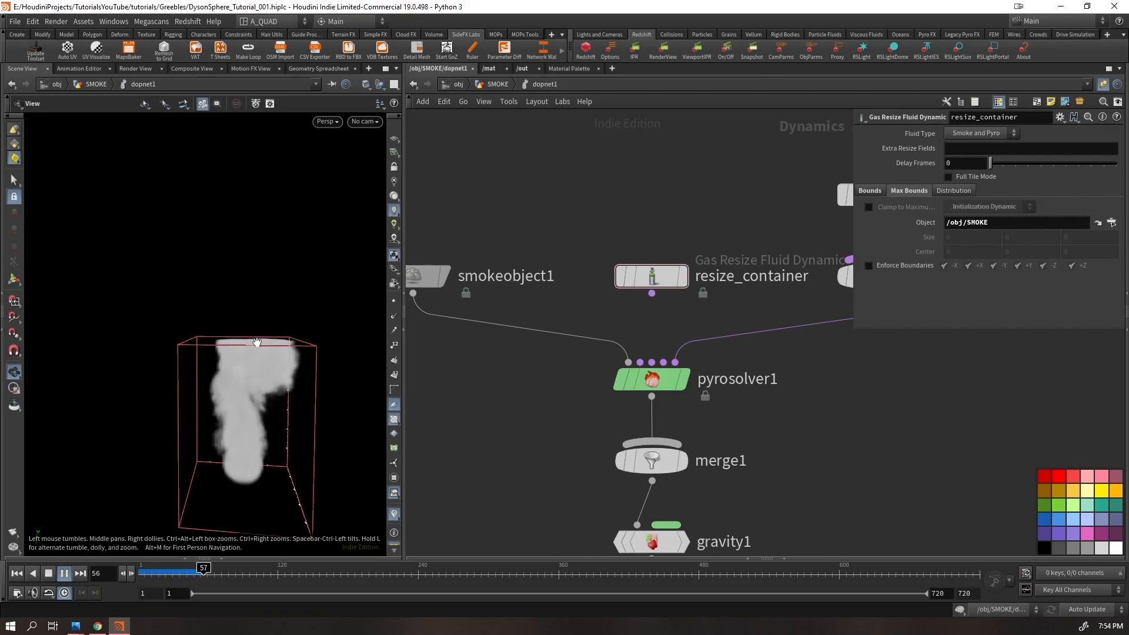
# Reconnect resize_container to pyrosolver1, turn on Enforce Boundaries, and play the simulation before rewinding to frame 1
pyautogui.moveTo(652, 293); pyautogui.dragTo(639, 361)
pyautogui.click(869, 266)
pyautogui.press('Up')
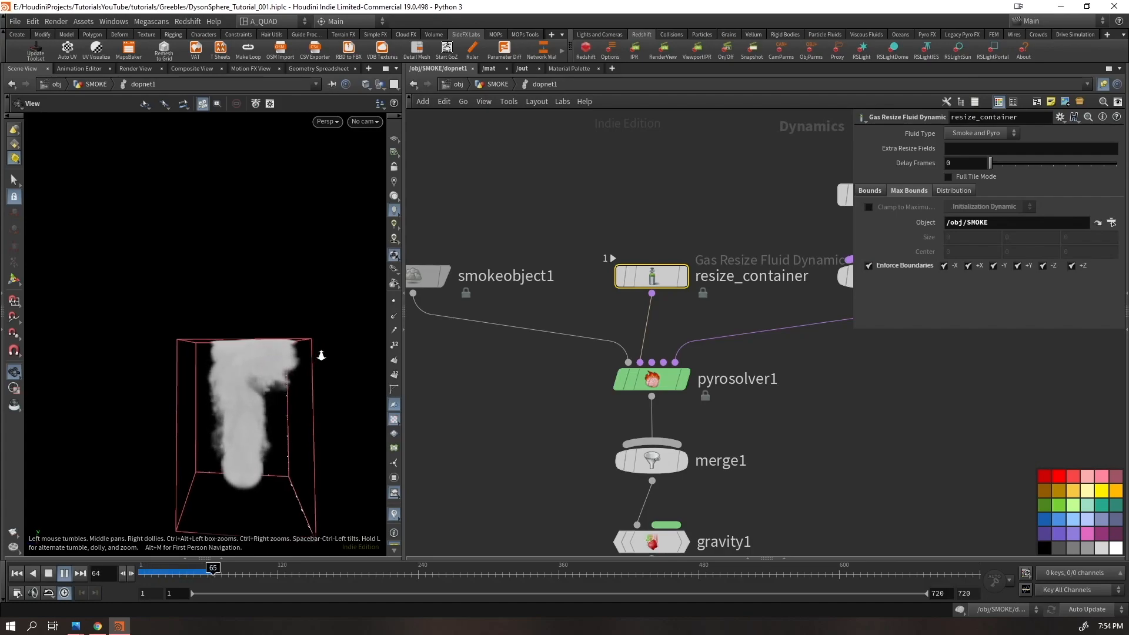
pyautogui.moveTo(321, 357); pyautogui.dragTo(319, 347, button='right')
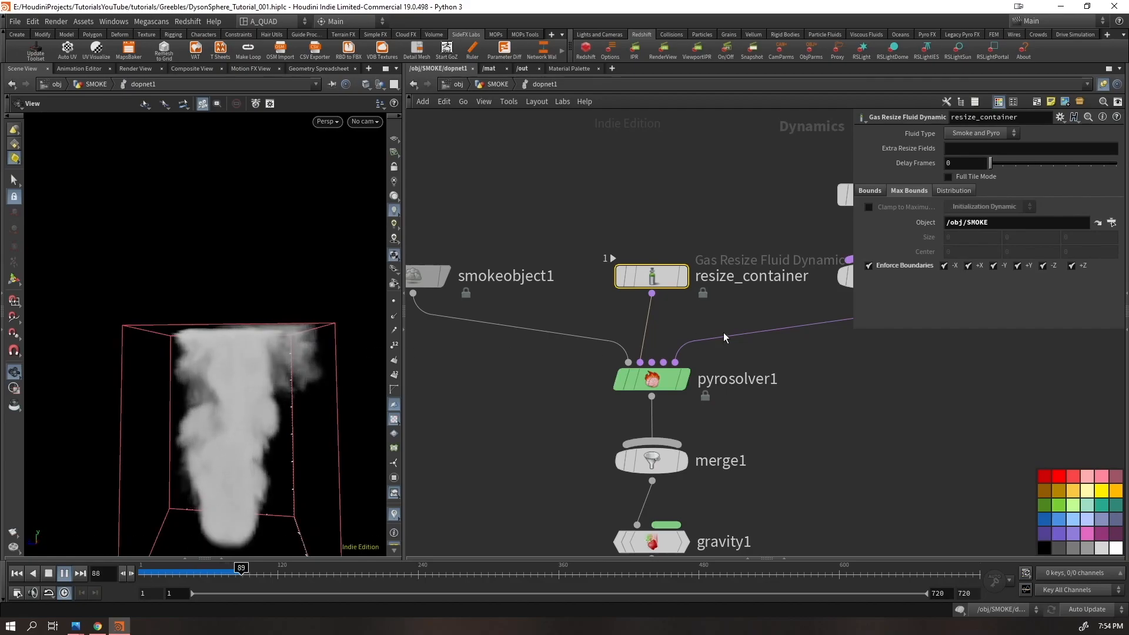
pyautogui.hotkey('ctrl', 'Up')
# Turn off Enforce Boundaries on resize_container, play the simulation while viewing the smoke from several angles, and rewind
pyautogui.click(869, 266)
pyautogui.moveTo(230, 382)
pyautogui.mouseDown()
pyautogui.moveTo(219, 360)
pyautogui.moveTo(234, 320)
pyautogui.moveTo(240, 374)
pyautogui.mouseUp()
pyautogui.press('Up')
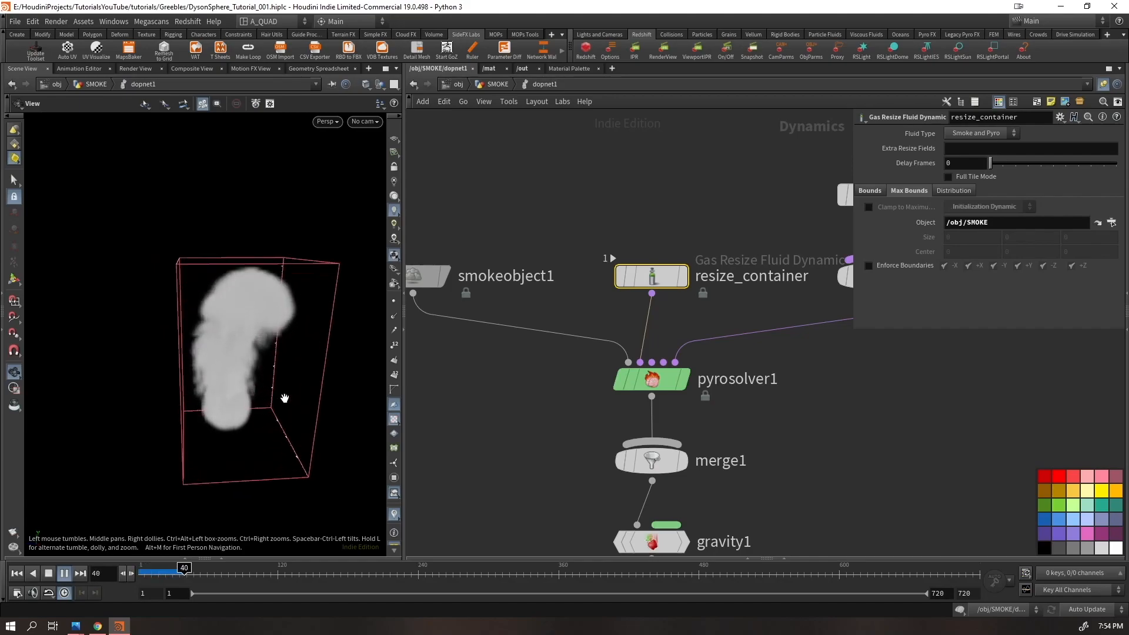
pyautogui.moveTo(312, 383); pyautogui.dragTo(283, 388)
pyautogui.moveTo(282, 388); pyautogui.dragTo(253, 399, button='right')
pyautogui.moveTo(295, 317); pyautogui.dragTo(285, 302)
pyautogui.scroll(2, 284, 308)
pyautogui.moveTo(282, 310); pyautogui.dragTo(259, 322, button='middle')
pyautogui.moveTo(258, 322); pyautogui.dragTo(264, 391)
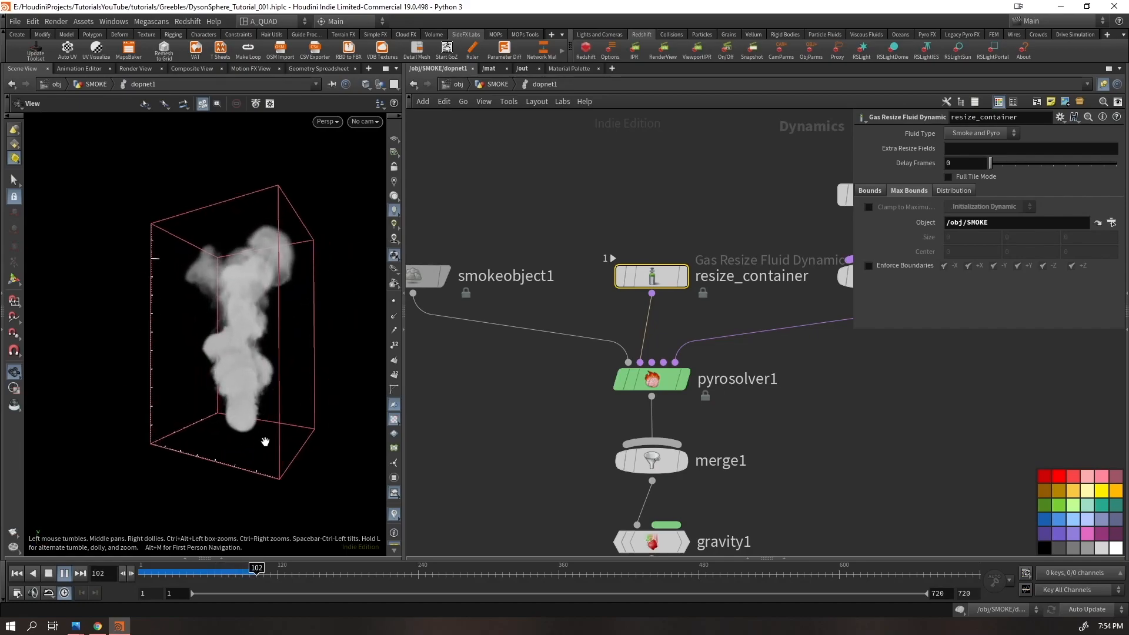
pyautogui.hotkey('ctrl', 'Up')
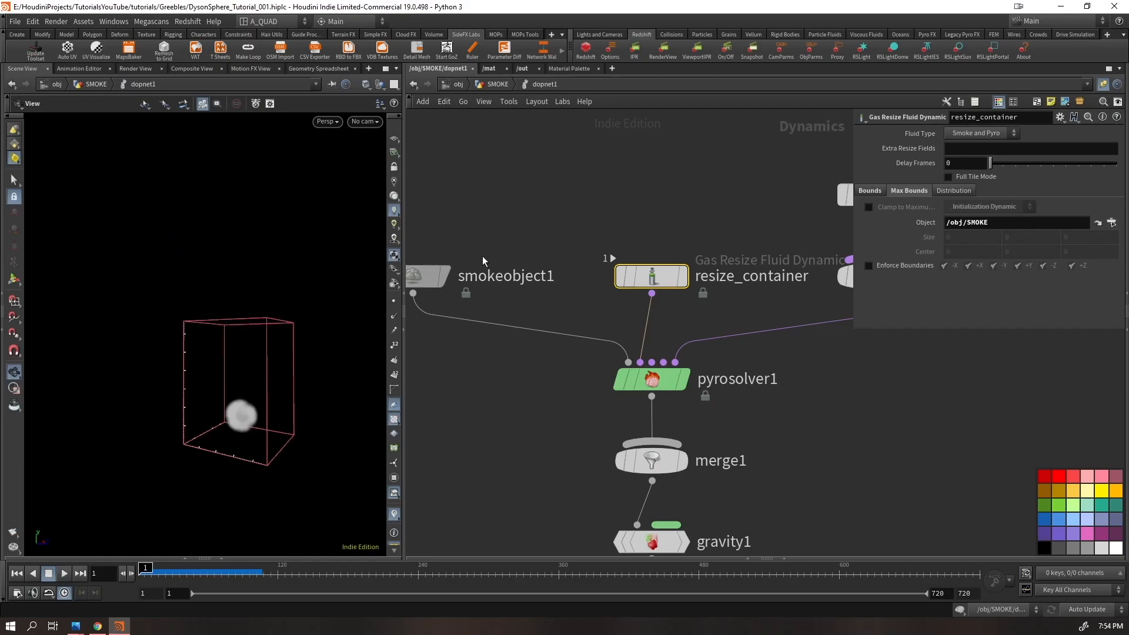
# Return to the SMOKE network and check dopnet1's simulation settings and cache memory setting
pyautogui.click(488, 84)
pyautogui.moveTo(667, 337); pyautogui.dragTo(529, 399)
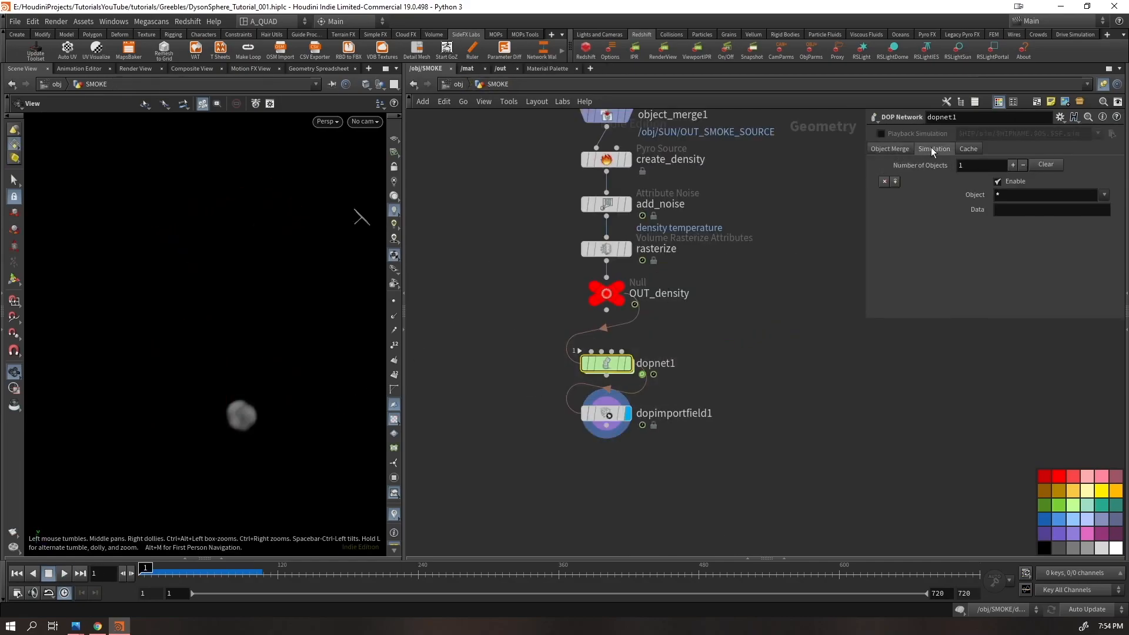
pyautogui.click(932, 150)
pyautogui.click(966, 150)
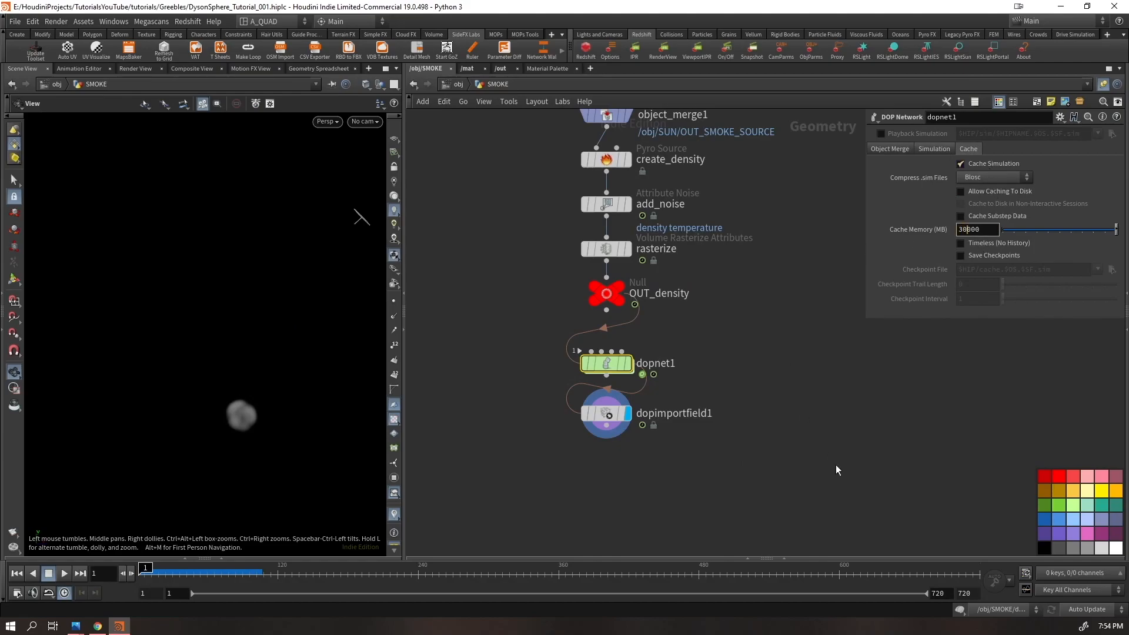
pyautogui.click(782, 311)
# Enter dopnet1, play the simulation from frame 1 to watch the smoke within its bounds, and rewind
pyautogui.moveTo(720, 383); pyautogui.dragTo(582, 338)
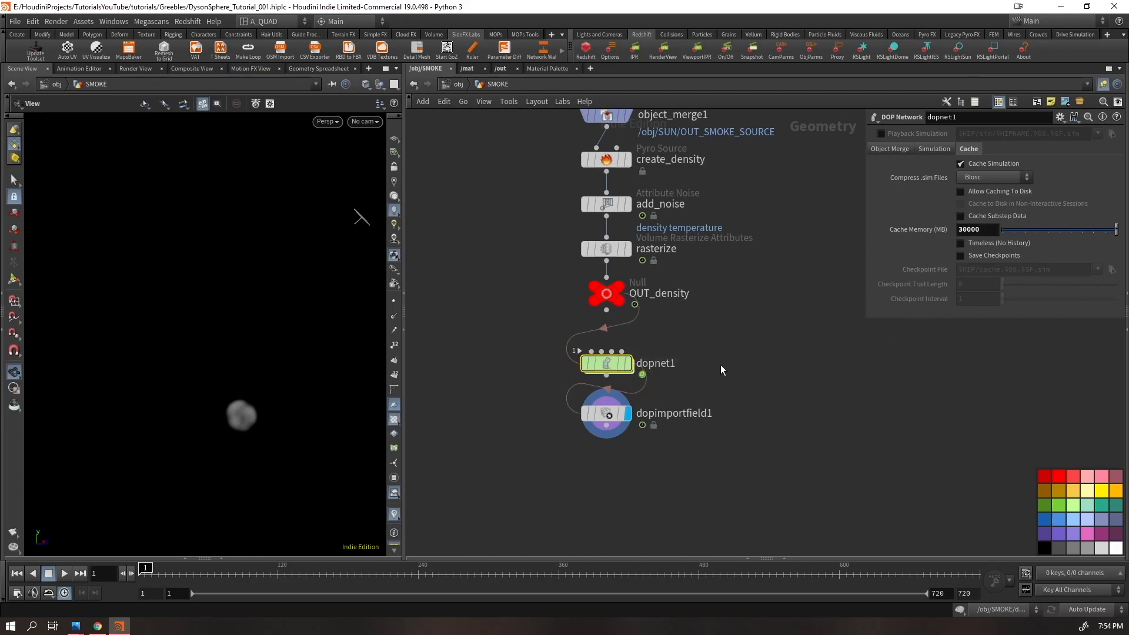
pyautogui.press('Return')
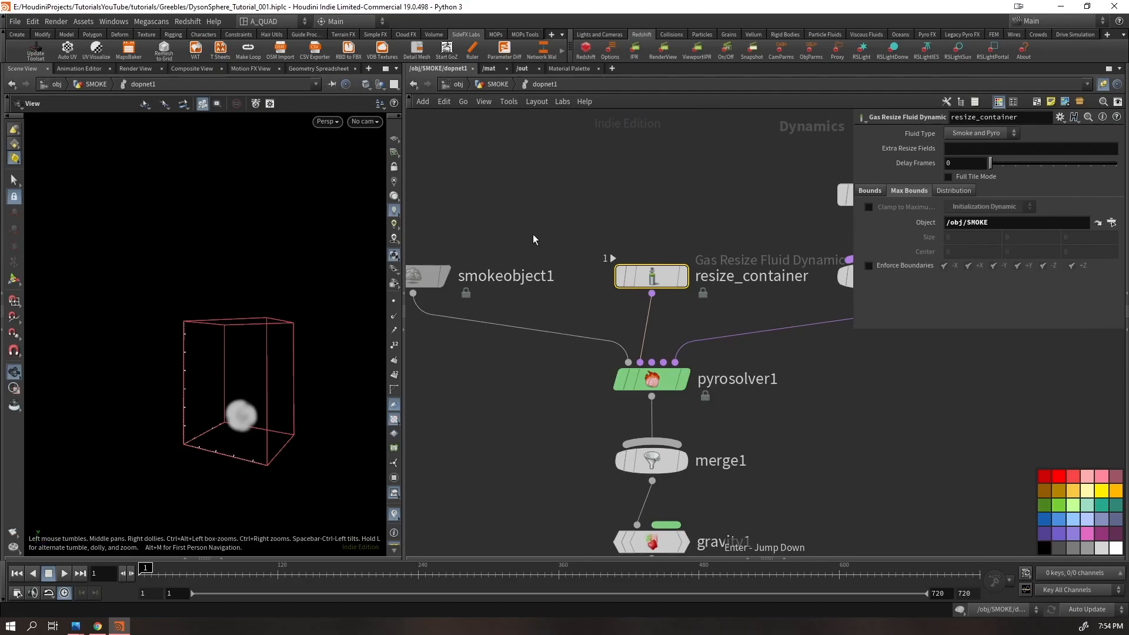
pyautogui.press('Up')
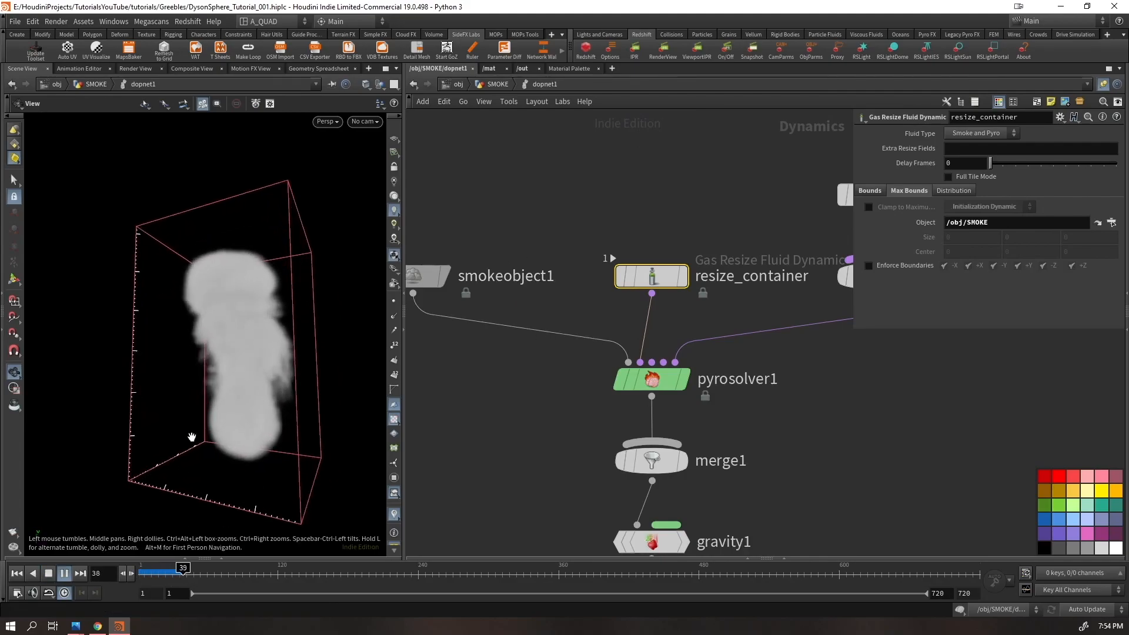
pyautogui.moveTo(248, 369); pyautogui.dragTo(414, 205)
pyautogui.hotkey('ctrl', 'Up')
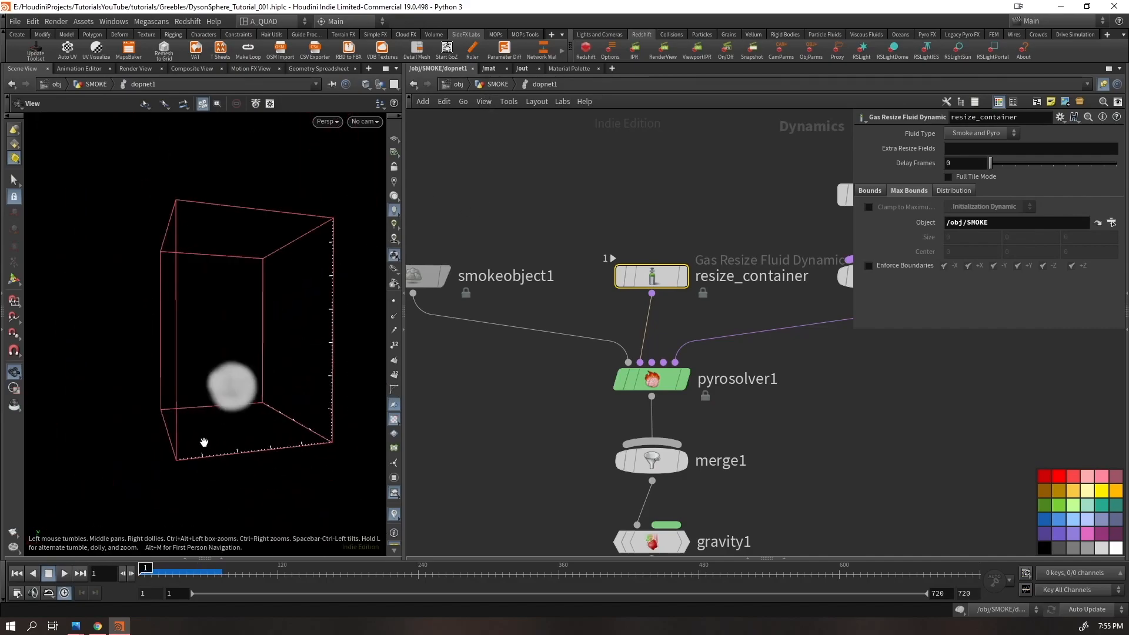
# Pin the scene view to the SMOKE network, enter dopnet1 in the network editor to test it, and return to SMOKE
pyautogui.click(493, 84)
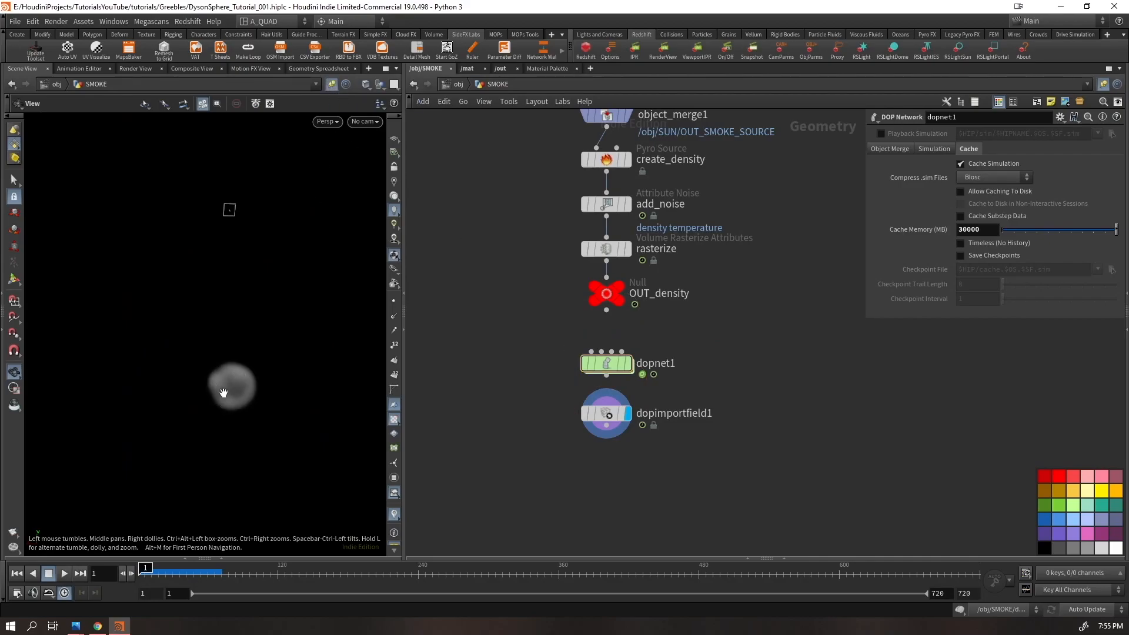
pyautogui.doubleClick(612, 364)
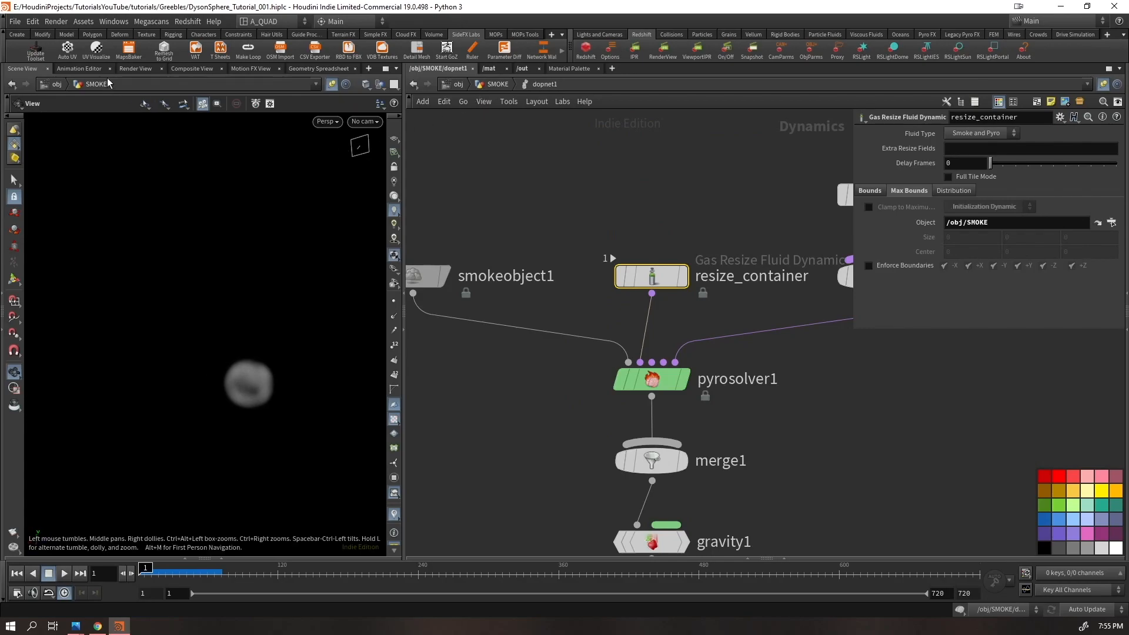
pyautogui.click(490, 86)
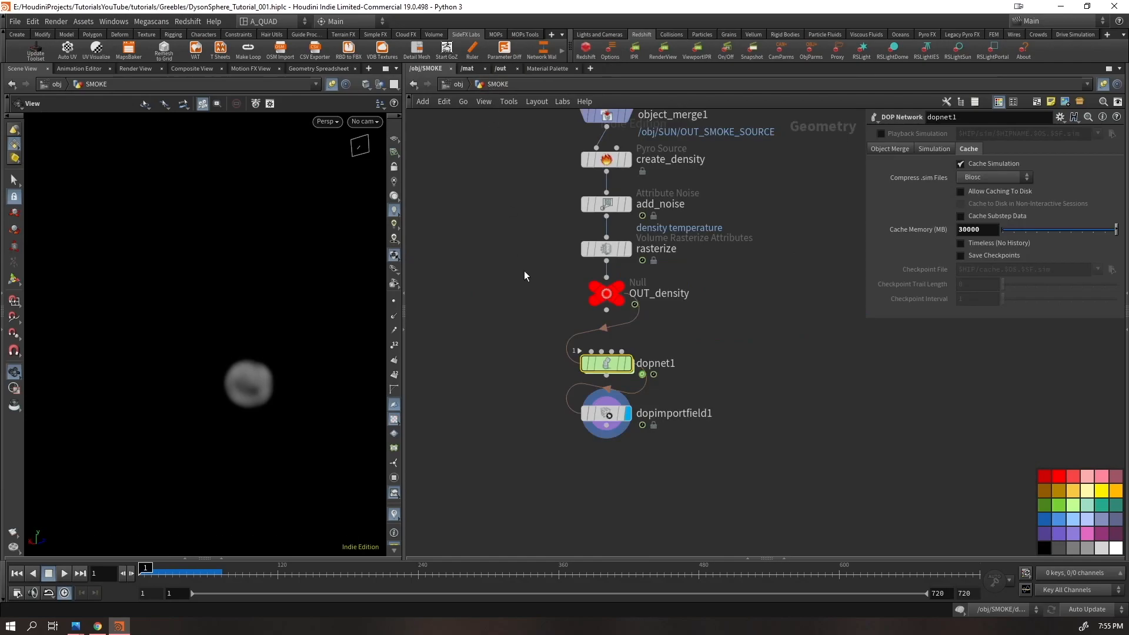
# Check the OUT_SMOKE_SOURCE null in the SUN network, then return to the SMOKE network
pyautogui.click(454, 83)
pyautogui.click(468, 163)
pyautogui.press('Return')
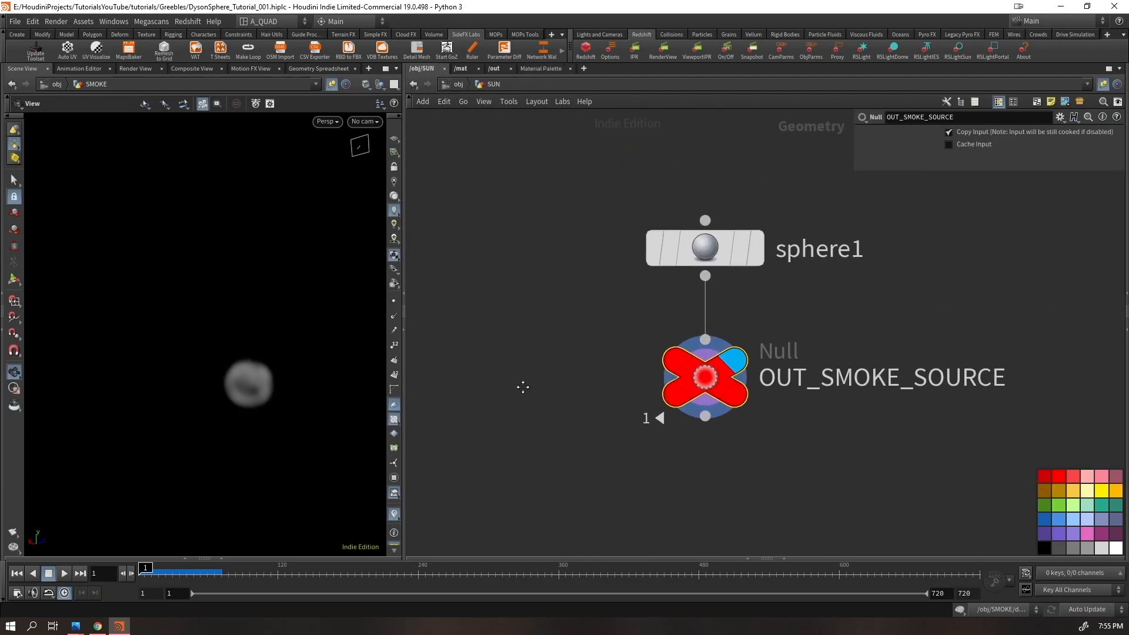
pyautogui.click(454, 82)
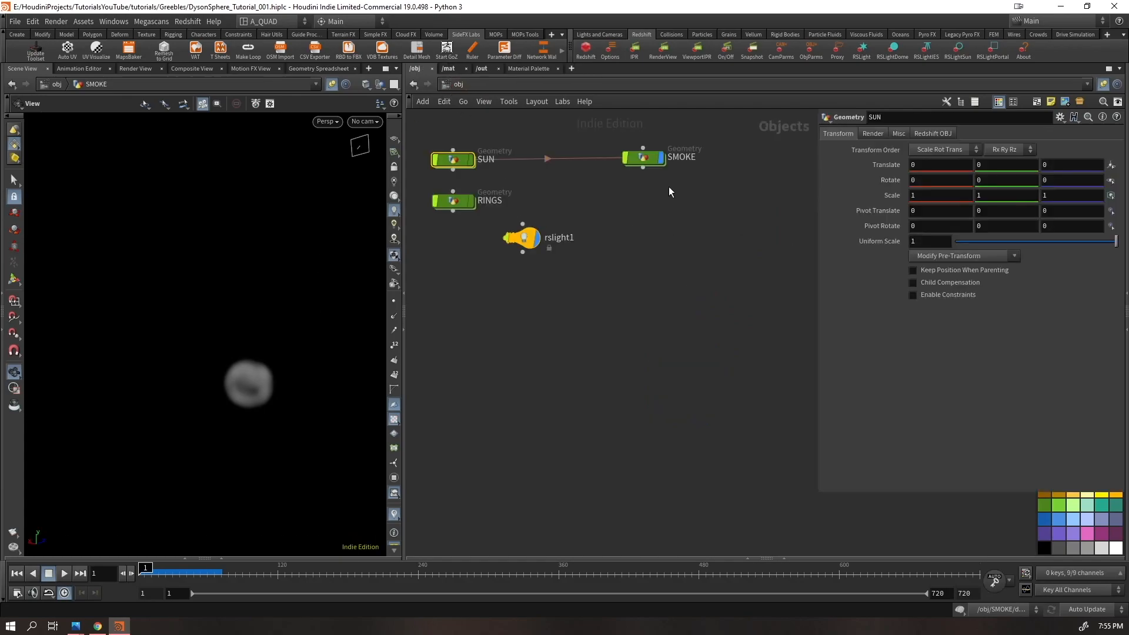
pyautogui.click(656, 166)
pyautogui.press('Return')
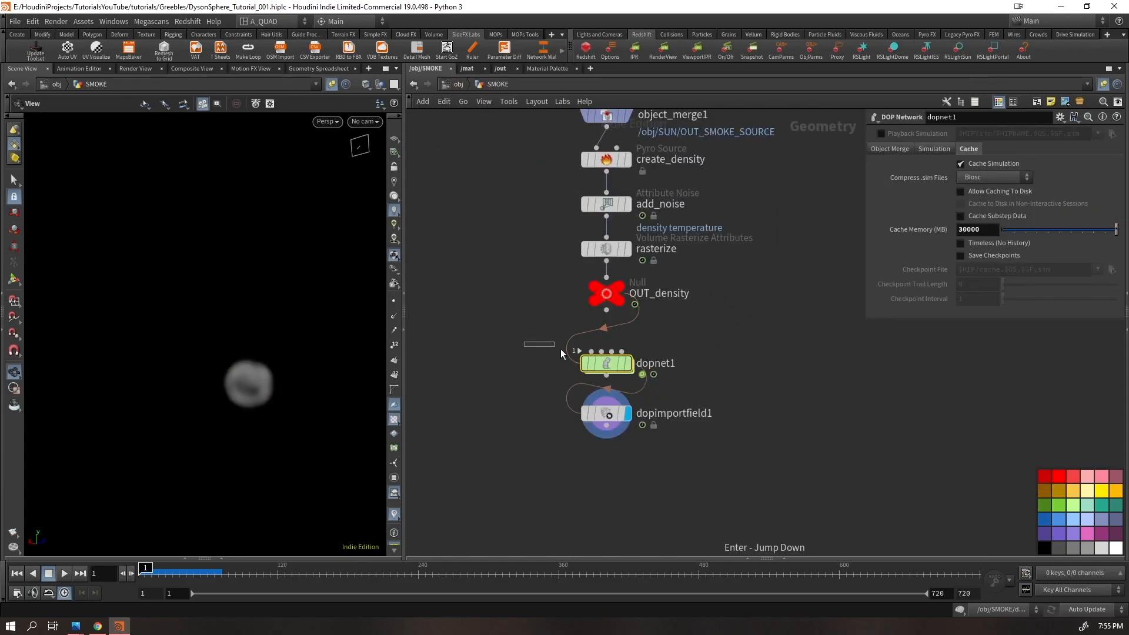
# Enter dopnet1, play the simulation while viewing the smoke from several angles, and rewind to frame 1
pyautogui.doubleClick(606, 363)
pyautogui.press('Up')
pyautogui.moveTo(237, 325); pyautogui.dragTo(564, 317)
pyautogui.moveTo(245, 297); pyautogui.dragTo(224, 389)
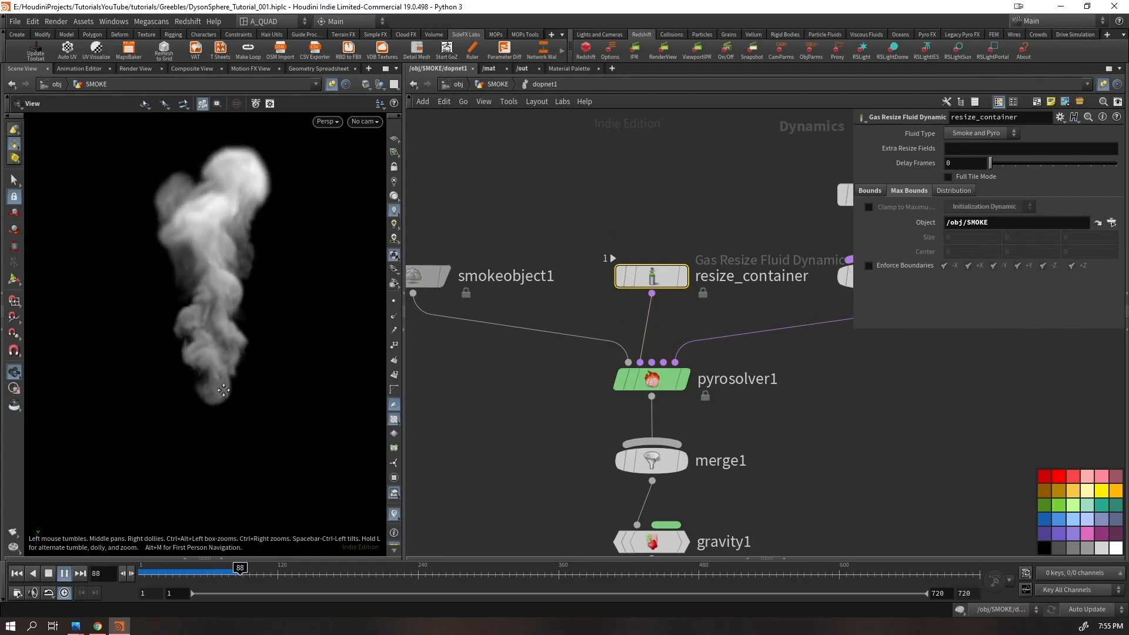
pyautogui.hotkey('ctrl', 'Up')
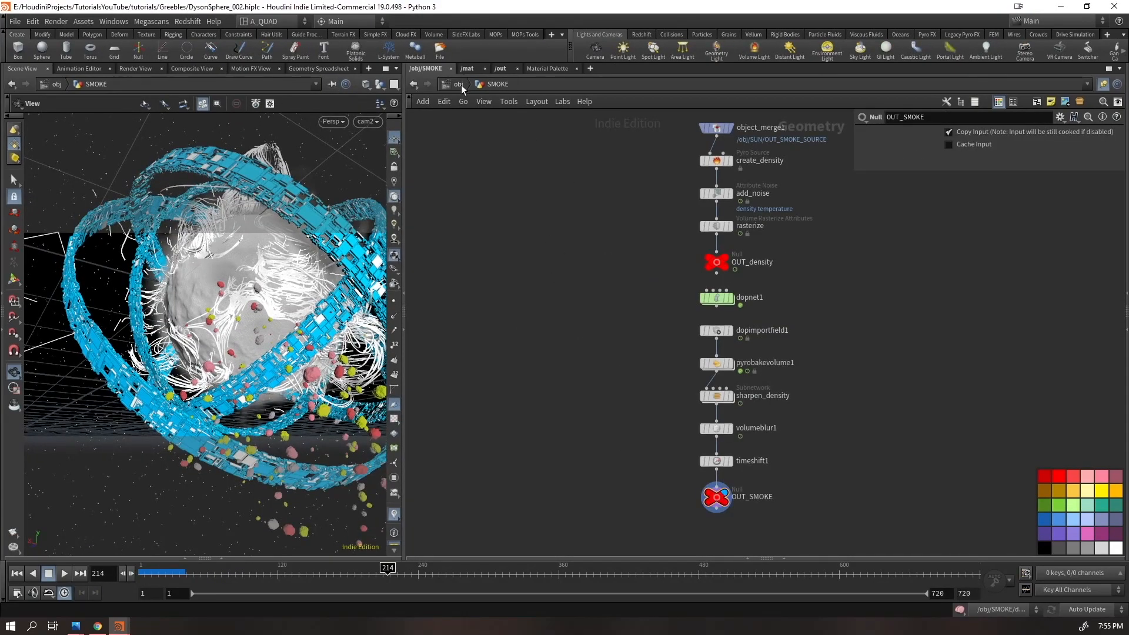
# In the DysonSphere_002 scene, hide all other objects while inside the SMOKE network and rewind to frame 1
pyautogui.click(459, 84)
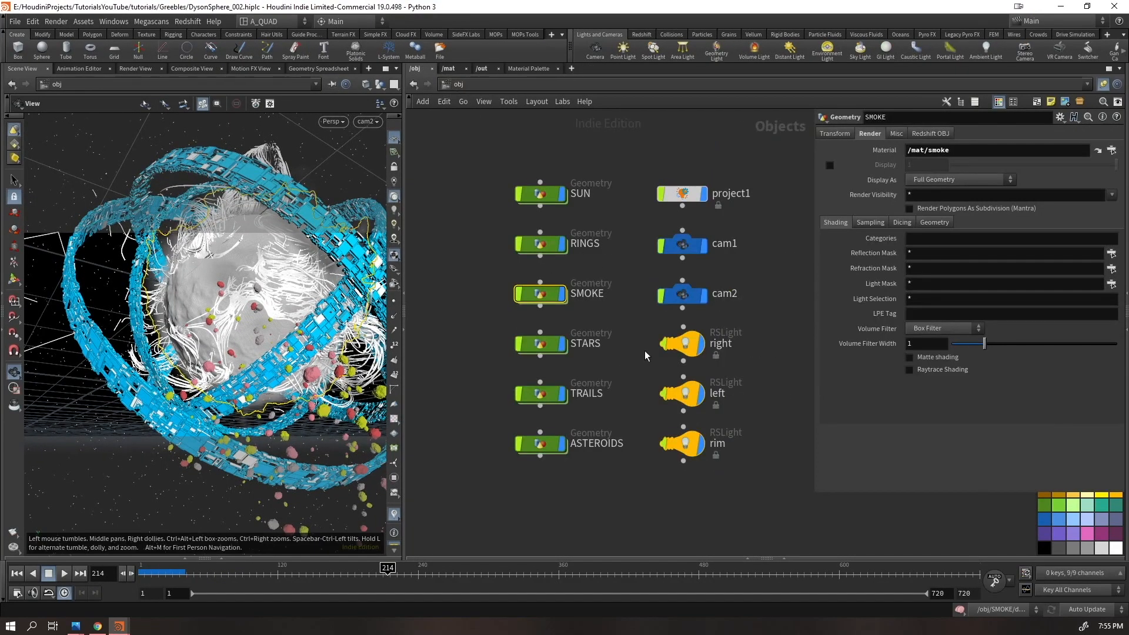
pyautogui.doubleClick(601, 289)
pyautogui.click(380, 85)
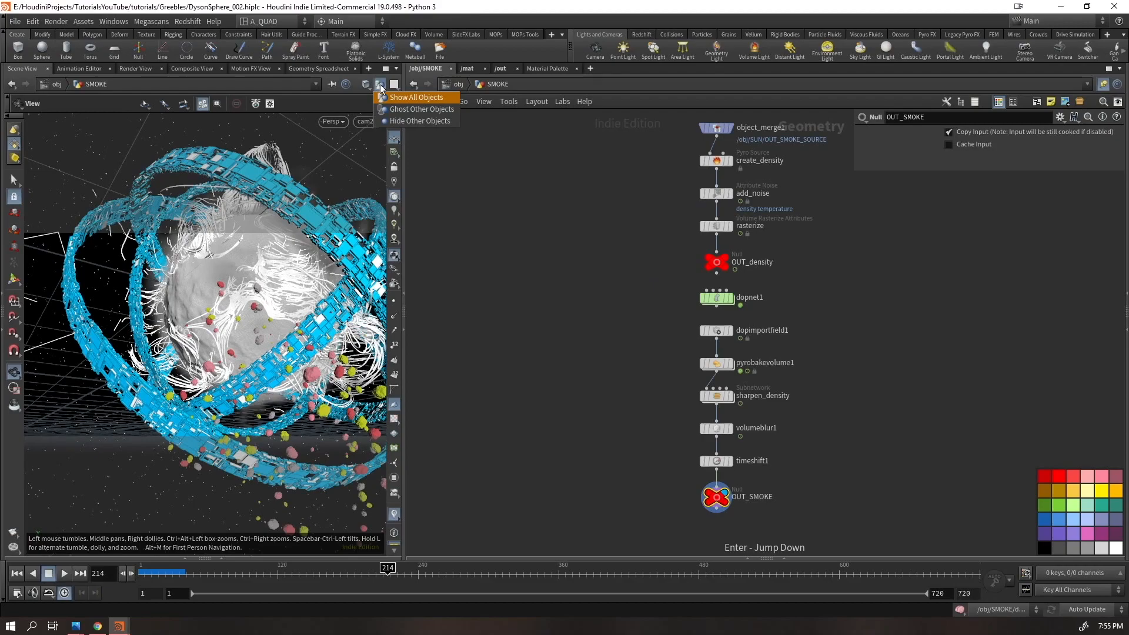
pyautogui.click(399, 121)
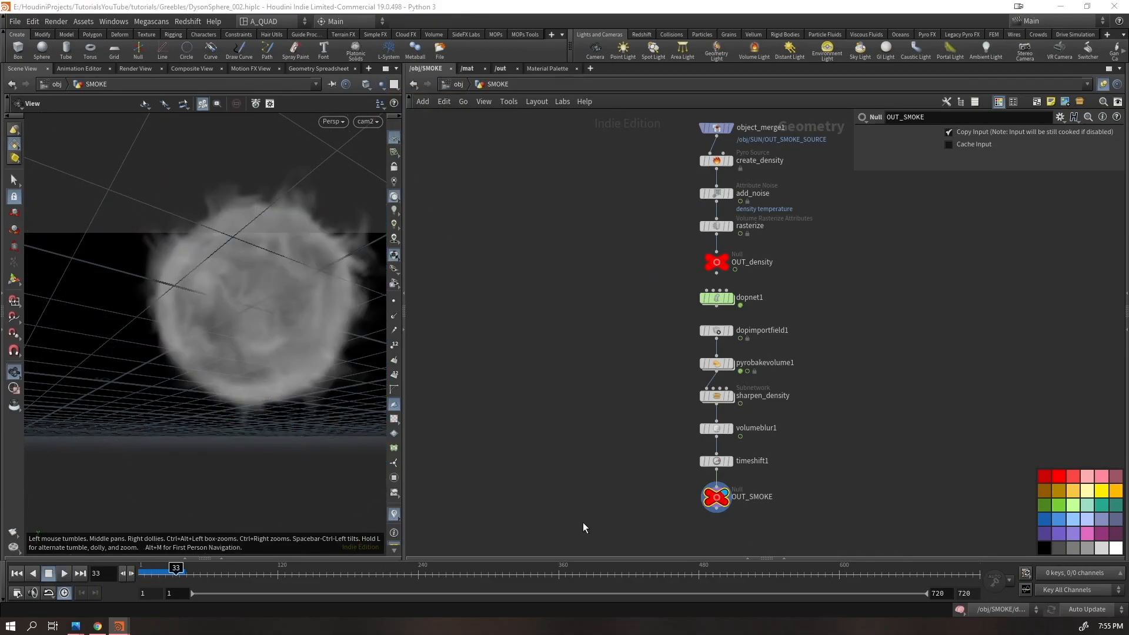
pyautogui.hotkey('ctrl', 'Up')
# Display dopimportfield1 in the SMOKE network, play its smoke import, and rewind to frame 1
pyautogui.scroll(3, 715, 465)
pyautogui.click(753, 404)
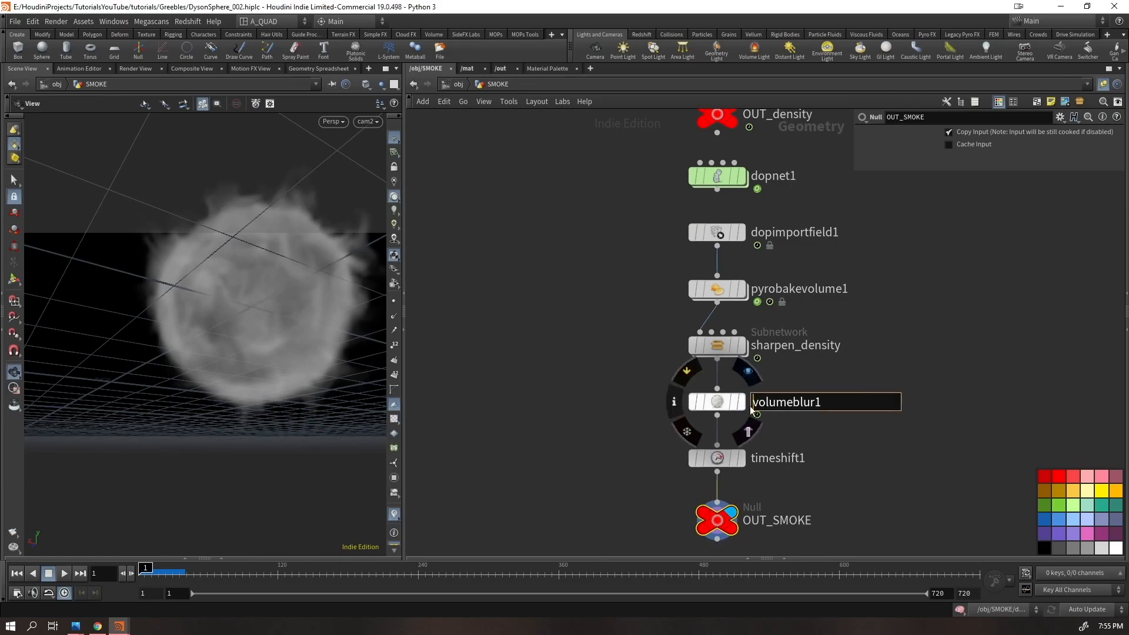
pyautogui.click(740, 233)
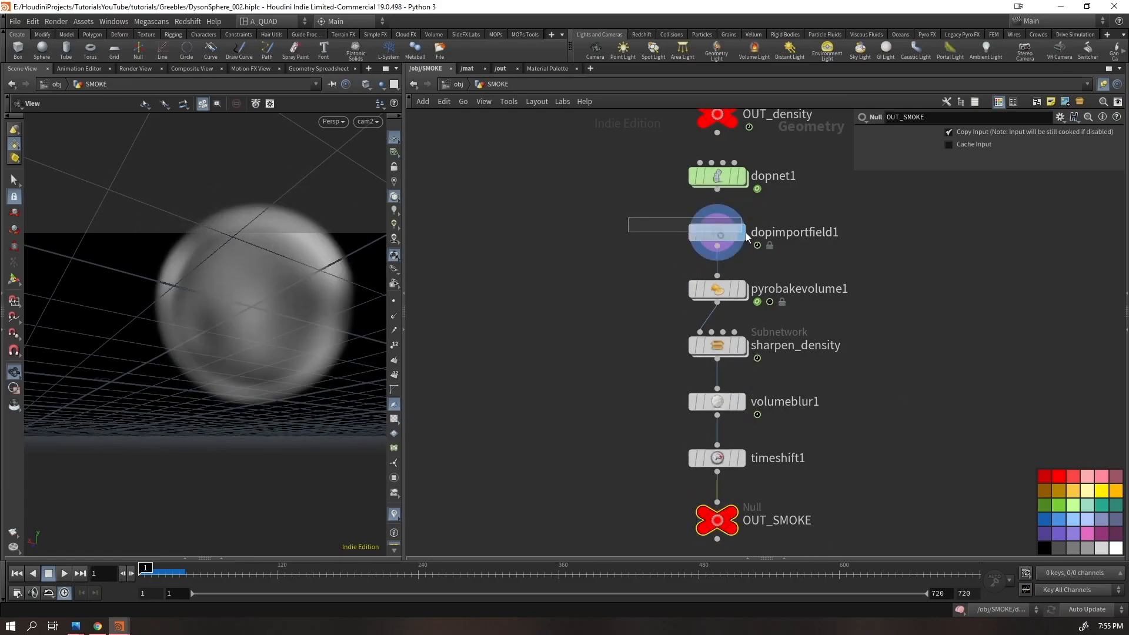
pyautogui.click(739, 235)
pyautogui.press('Up')
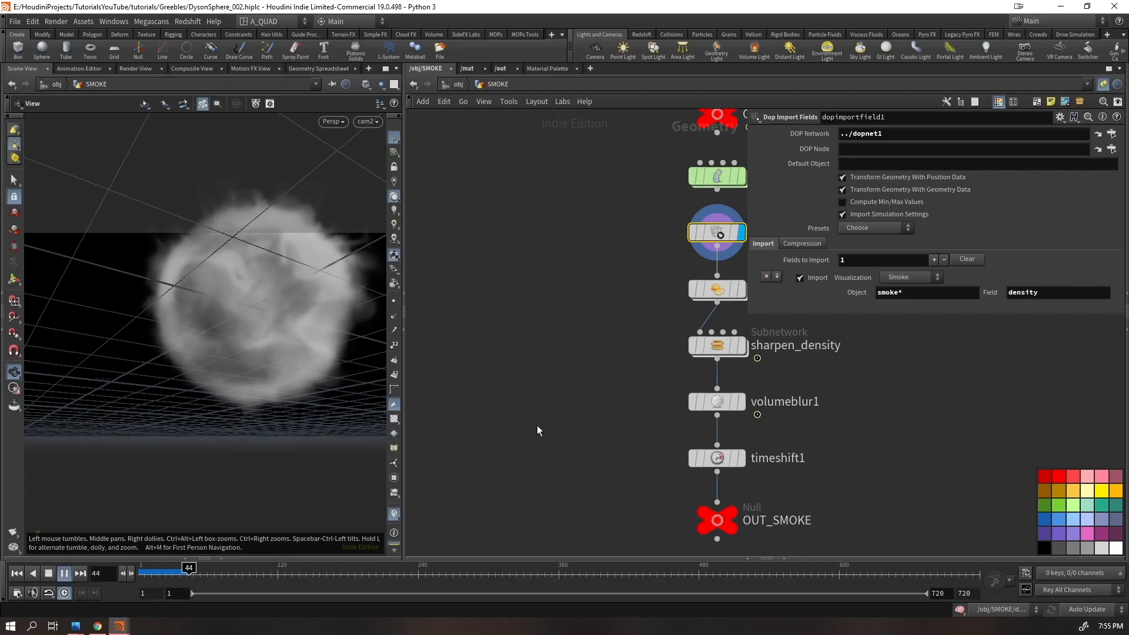
pyautogui.press('Escape')
pyautogui.hotkey('ctrl', 'Up')
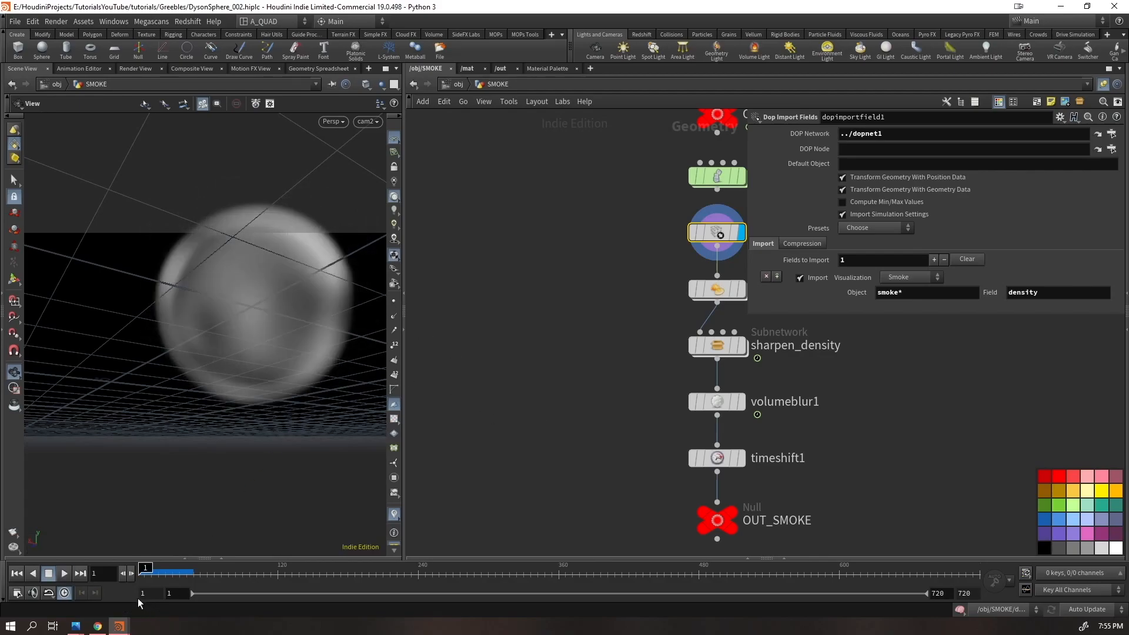
# Scrub through the imported smoke, rewind, and set the display flag back on OUT_SMOKE
pyautogui.moveTo(143, 572); pyautogui.dragTo(181, 567)
pyautogui.hotkey('ctrl', 'Up')
pyautogui.click(735, 508)
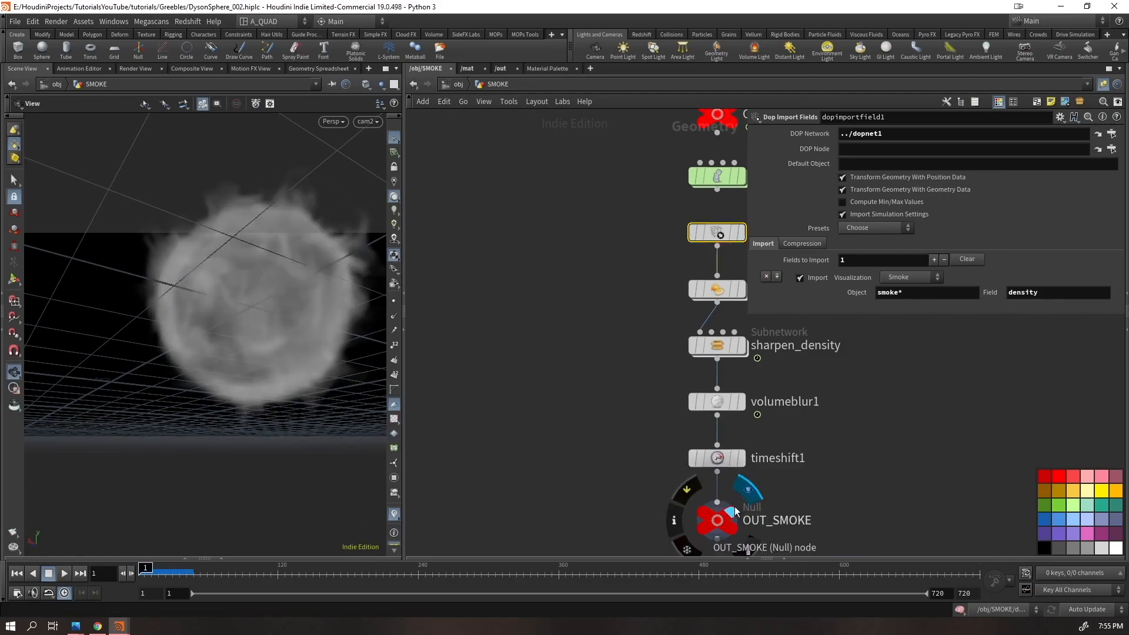
pyautogui.click(458, 84)
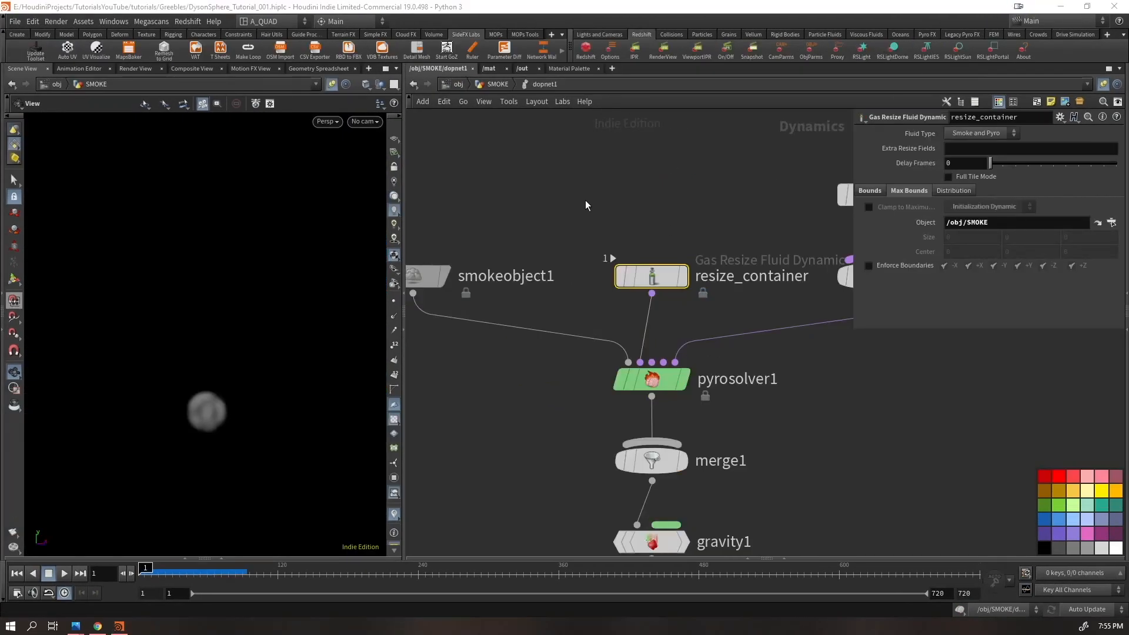
# Switch back to the DysonSphere_Tutorial_001 scene, play the rising smoke inside dopnet1, and rewind
pyautogui.scroll(-4, 542, 292)
pyautogui.moveTo(178, 422); pyautogui.dragTo(359, 322, button='right')
pyautogui.moveTo(360, 322); pyautogui.dragTo(329, 309, button='middle')
pyautogui.press('Up')
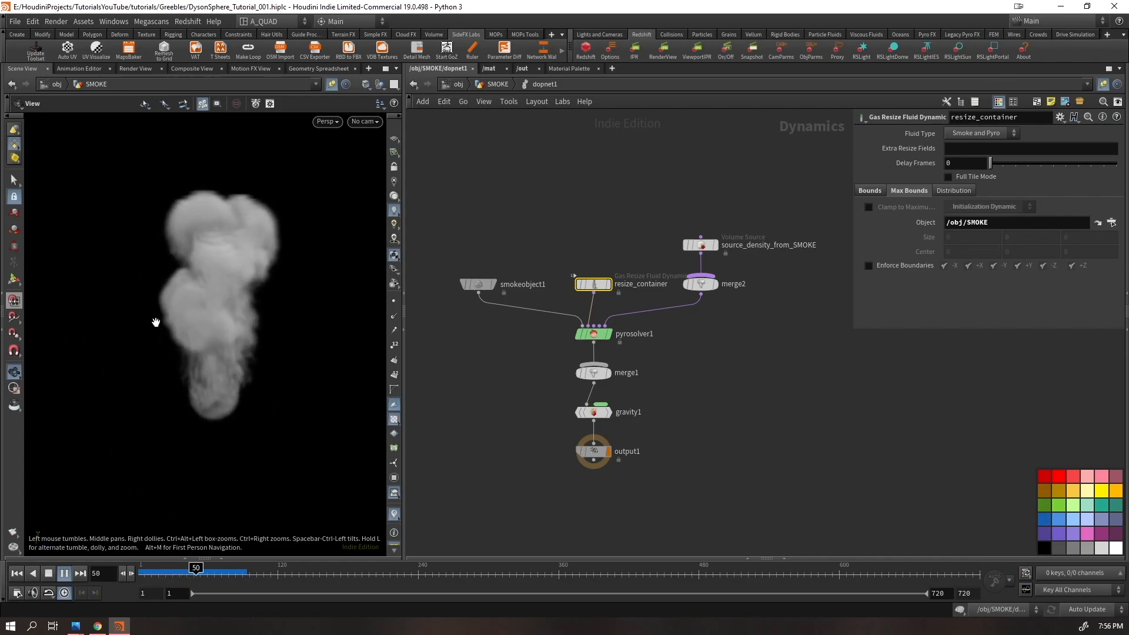
pyautogui.hotkey('ctrl', 'Up')
# Review smokeobject1's properties and pyrosolver1's simulation, combustion and shape settings
pyautogui.click(594, 334)
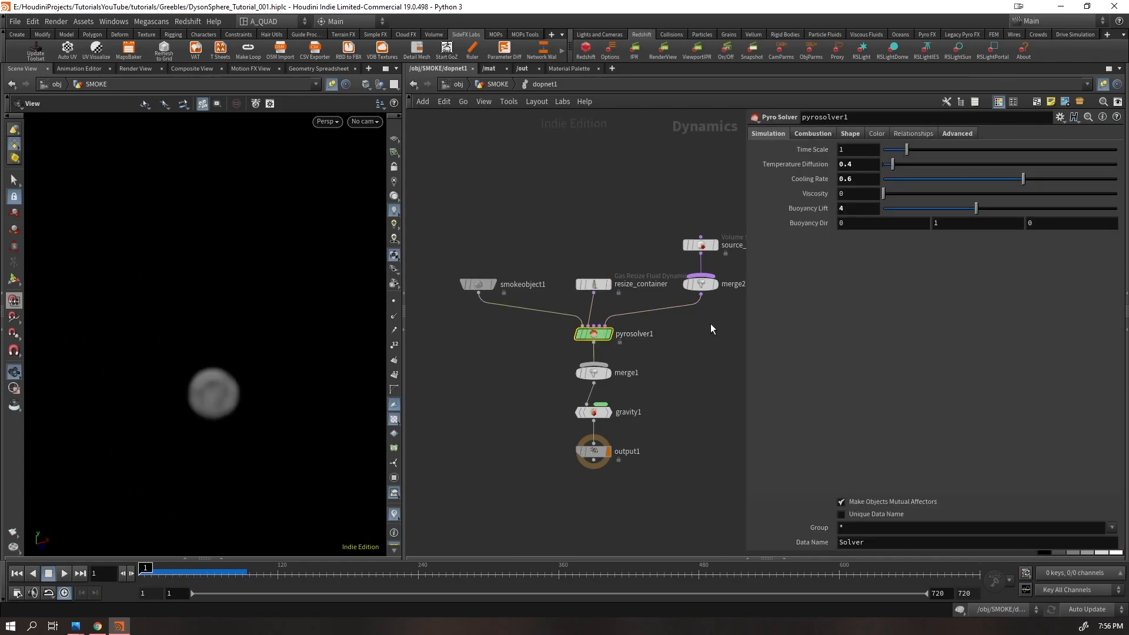
pyautogui.click(478, 284)
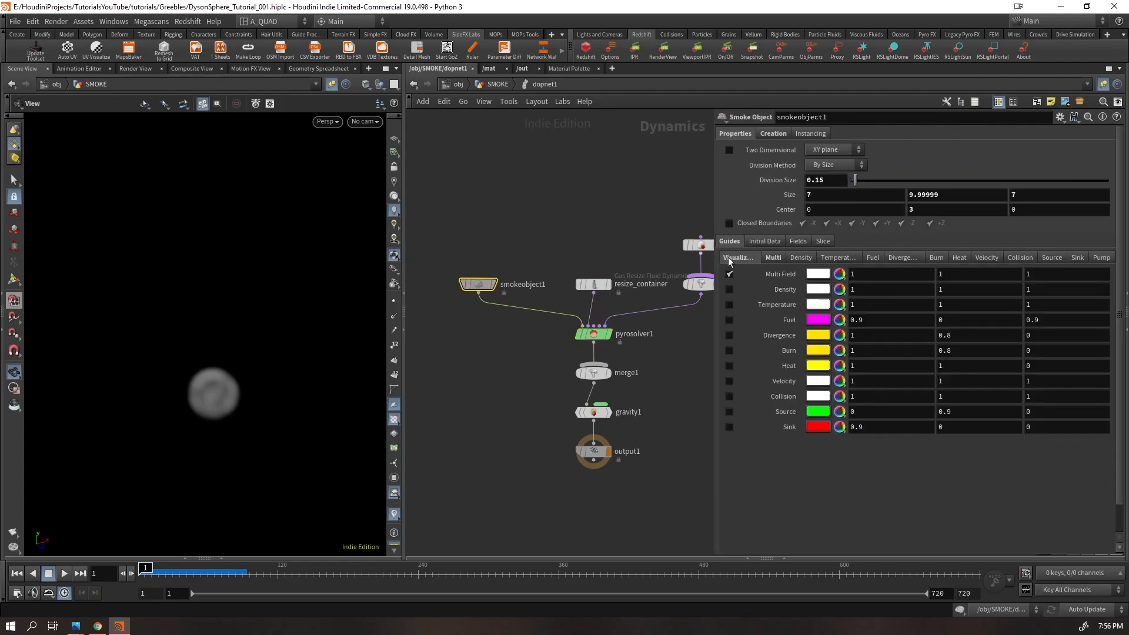
pyautogui.click(781, 133)
pyautogui.click(594, 333)
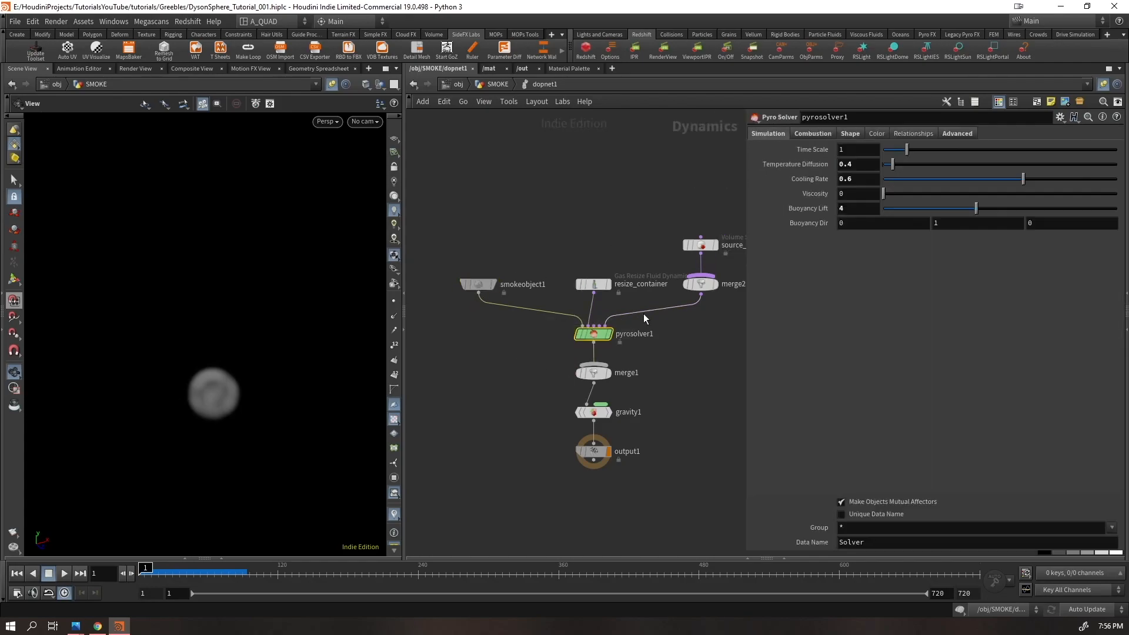
pyautogui.click(812, 133)
pyautogui.click(850, 133)
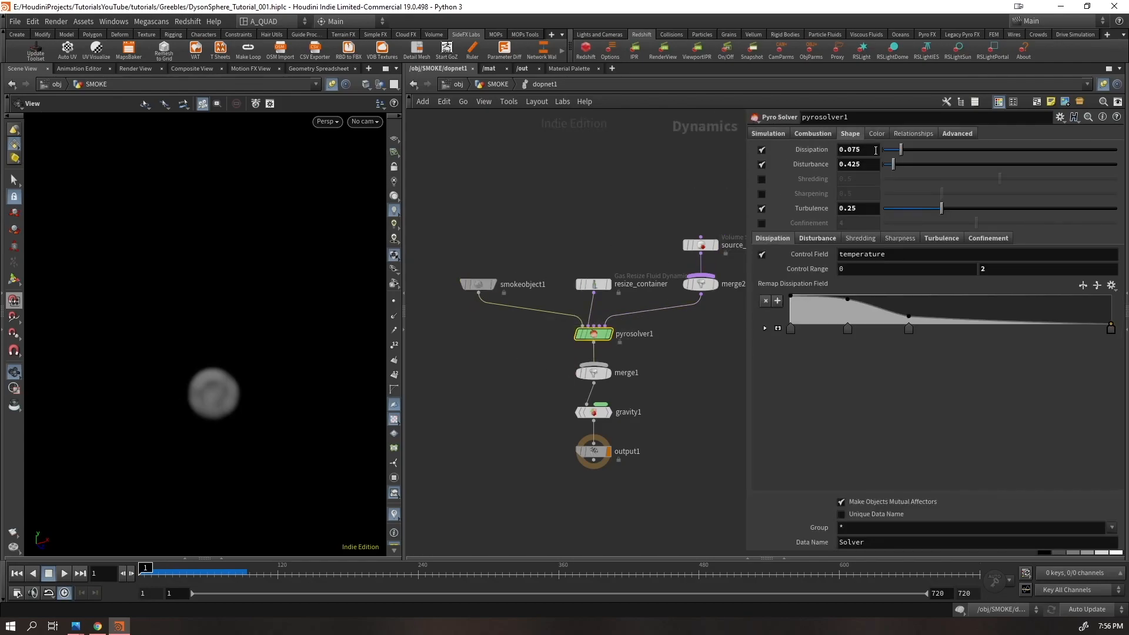
# Set pyrosolver1's Buoyancy Lift to 0, then play the simulation to check the smoke and rewind
pyautogui.click(773, 134)
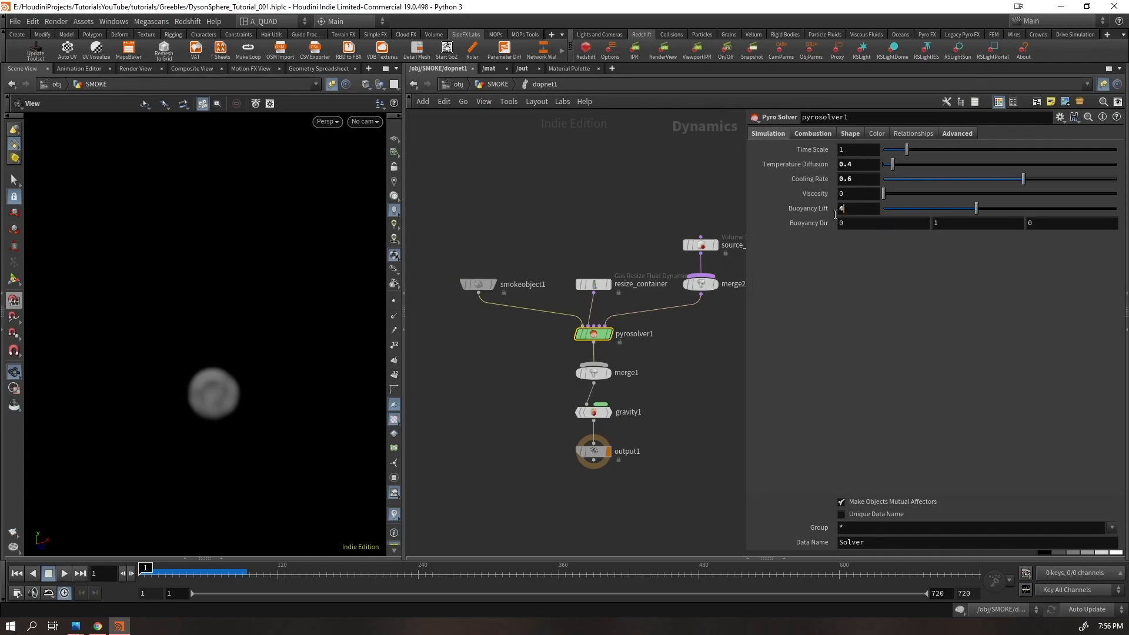
pyautogui.write('0')
pyautogui.press('Return')
pyautogui.press('Up')
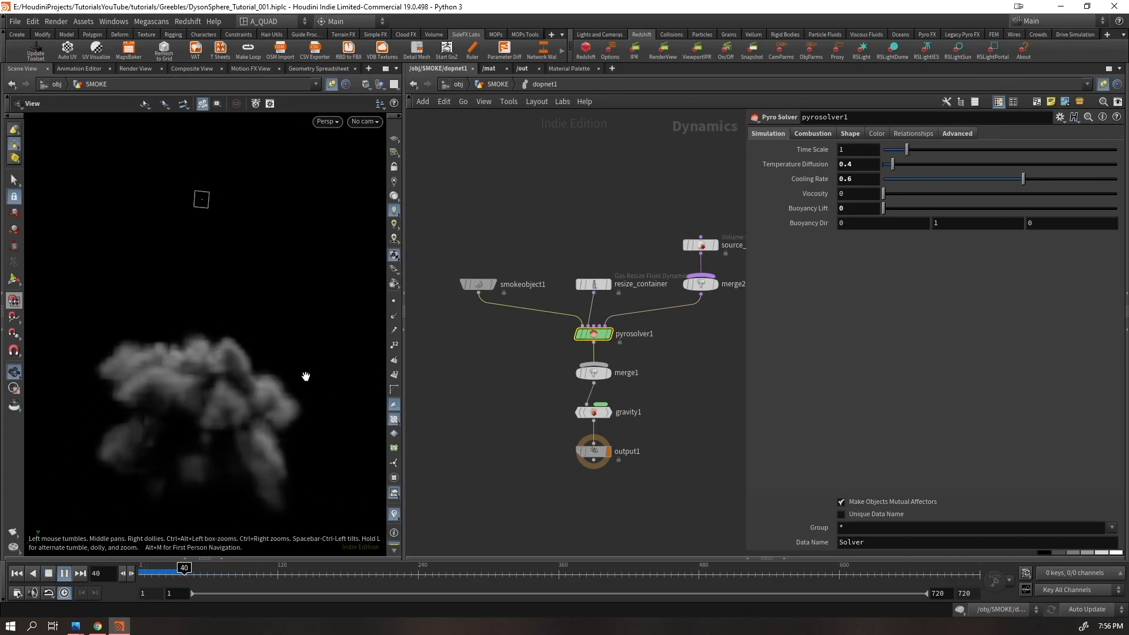
pyautogui.moveTo(214, 428); pyautogui.dragTo(411, 408)
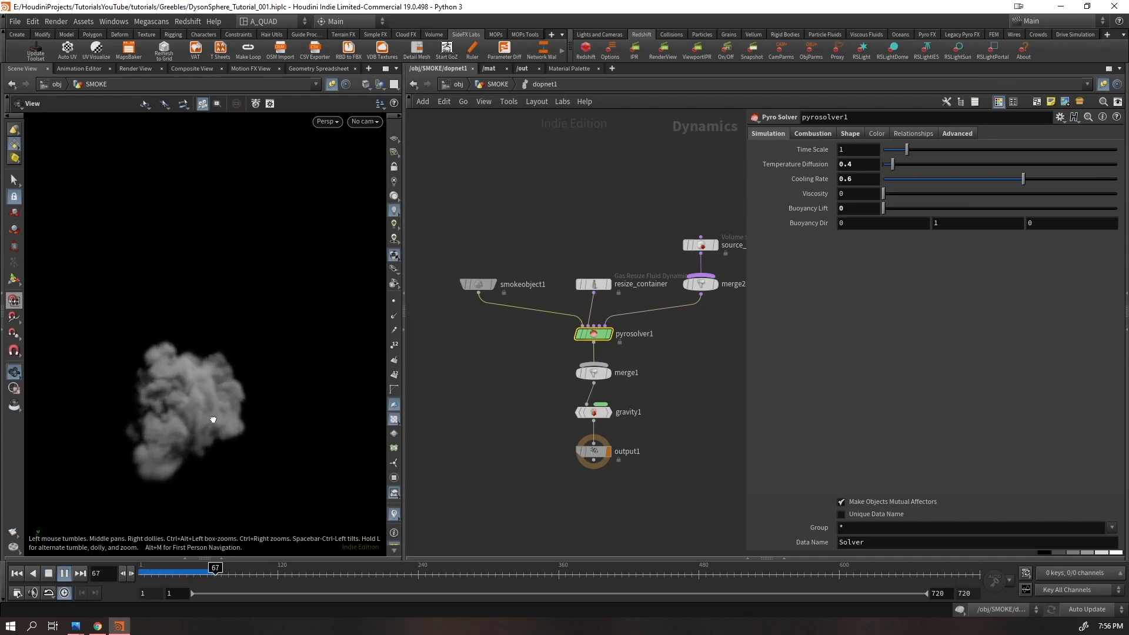
pyautogui.hotkey('ctrl', 'Up')
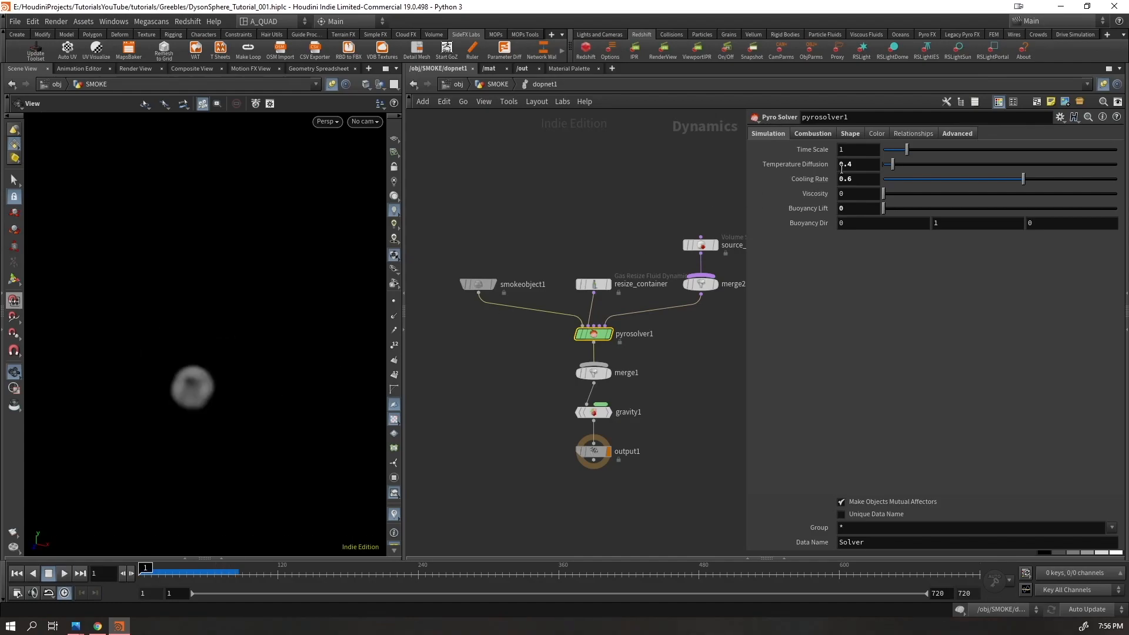
# Turn off Dissipation, Disturbance and Turbulence on pyrosolver1, play the simulation to see the unshaped smoke, and rewind
pyautogui.click(809, 137)
pyautogui.click(852, 135)
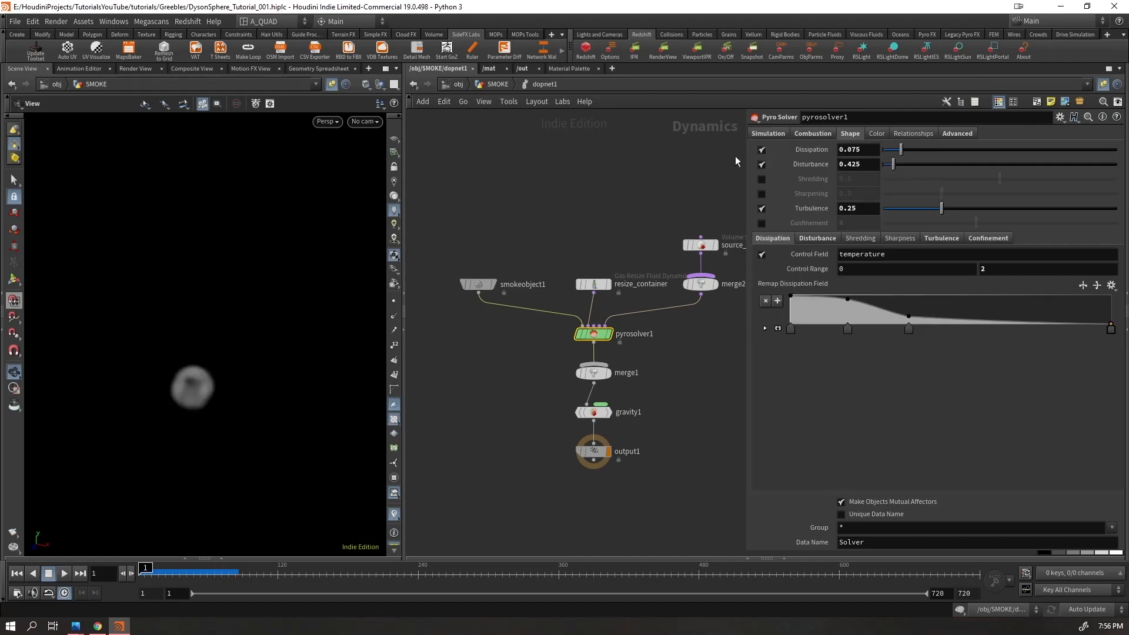
pyautogui.click(762, 149)
pyautogui.click(761, 164)
pyautogui.click(762, 208)
pyautogui.press('Up')
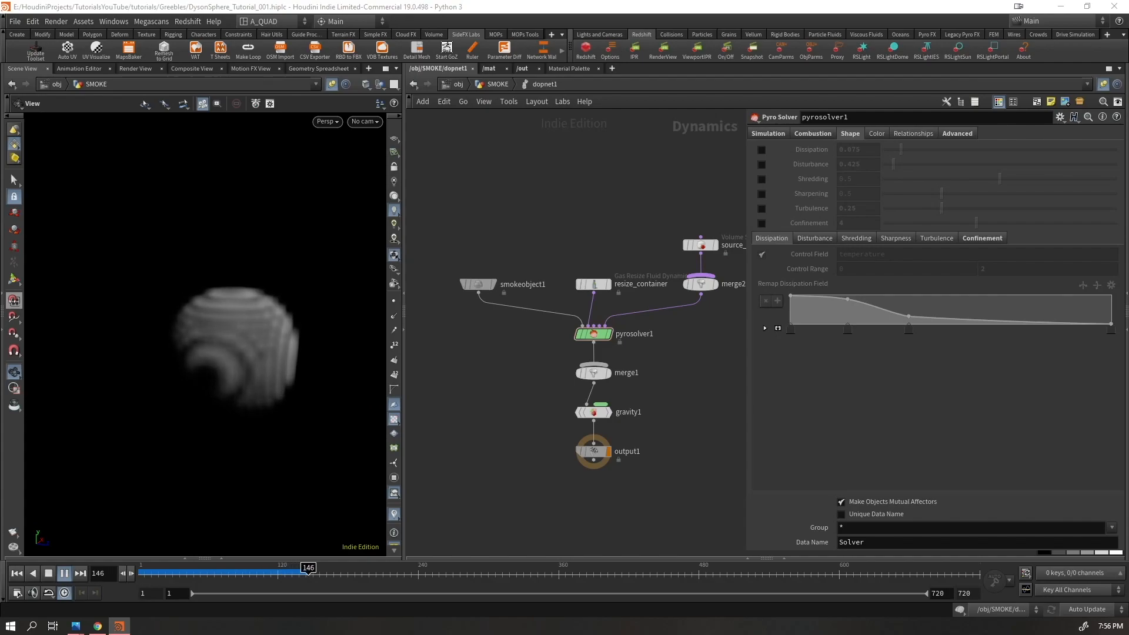
pyautogui.moveTo(214, 315); pyautogui.dragTo(141, 340)
pyautogui.press('Escape')
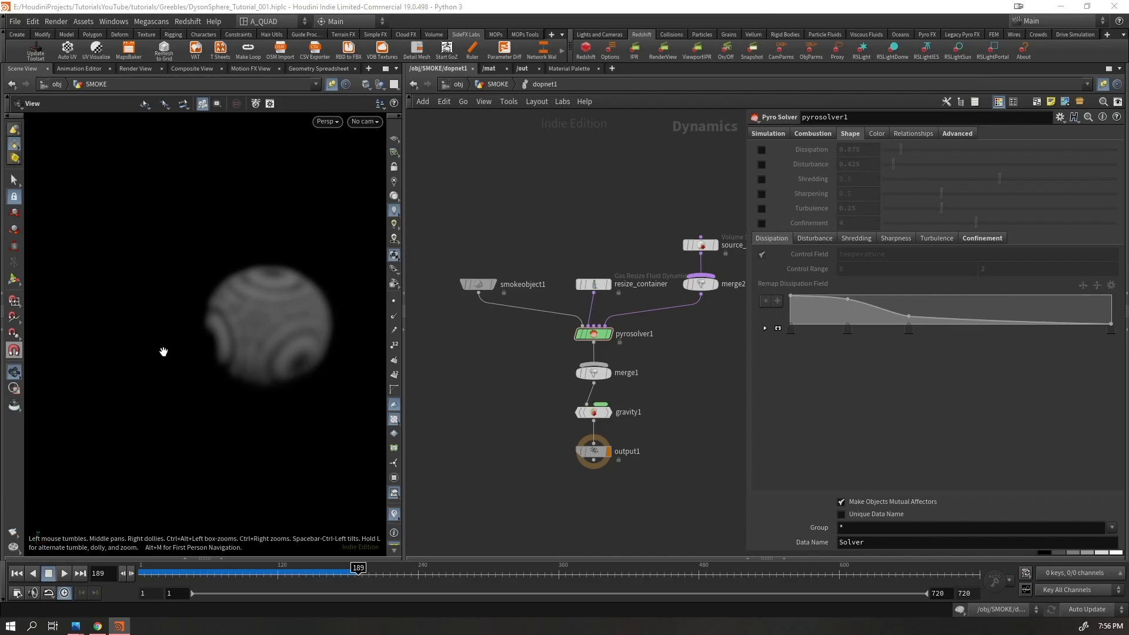
pyautogui.click(593, 334)
pyautogui.hotkey('ctrl', 'Up')
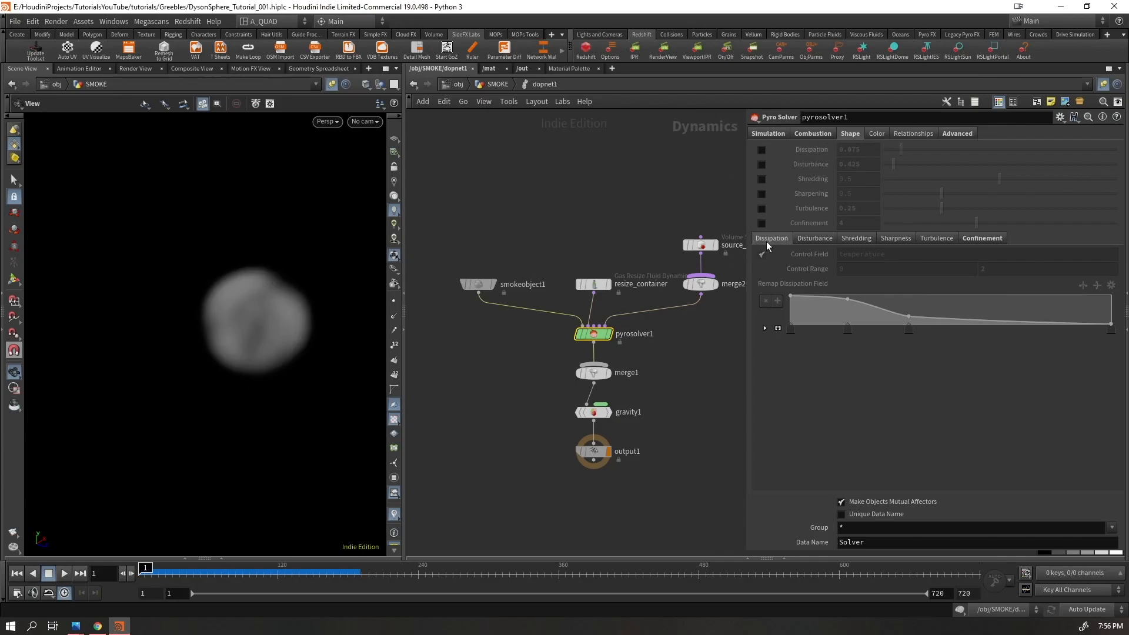
# Turn Turbulence back on for pyrosolver1, play the simulation to see its effect, and rewind
pyautogui.click(761, 209)
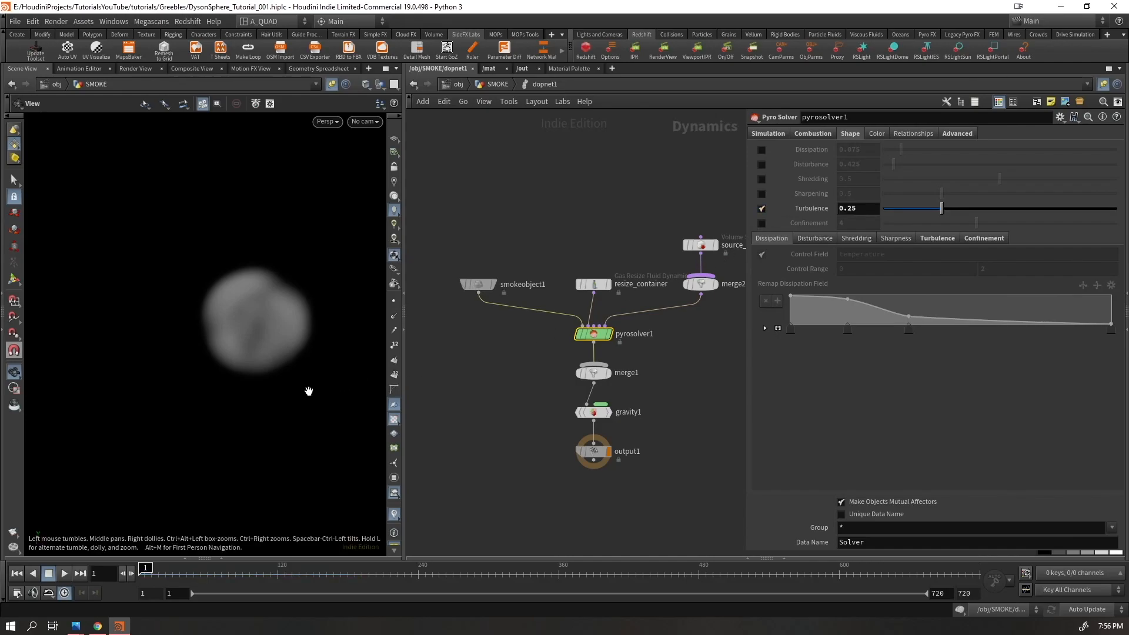
pyautogui.press('Up')
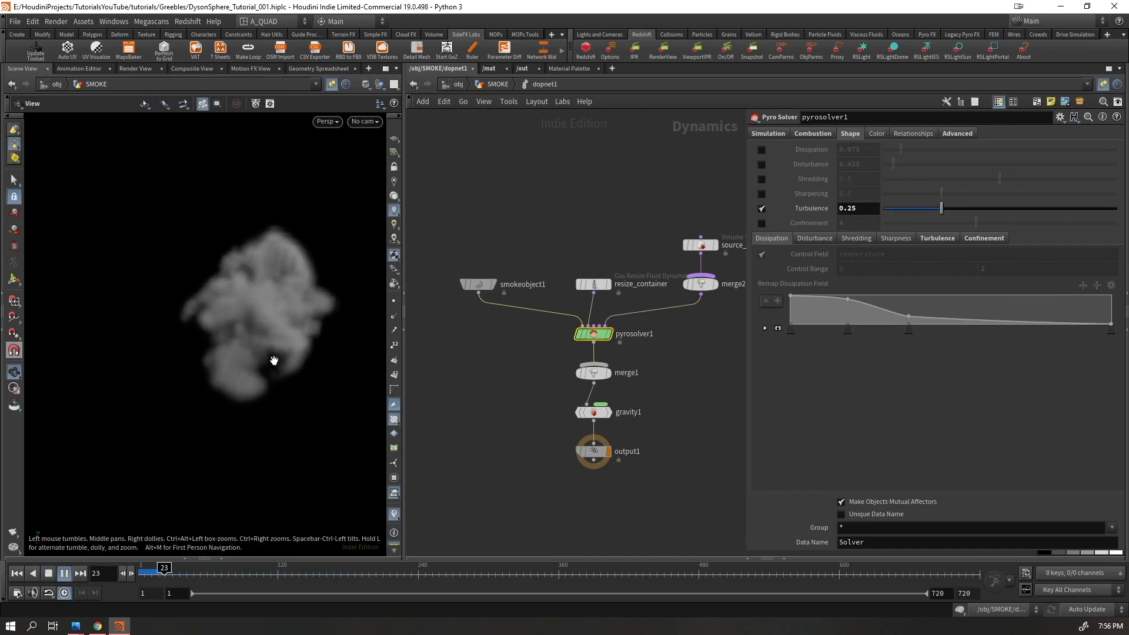
pyautogui.moveTo(262, 335); pyautogui.dragTo(320, 335)
pyautogui.hotkey('ctrl', 'Up')
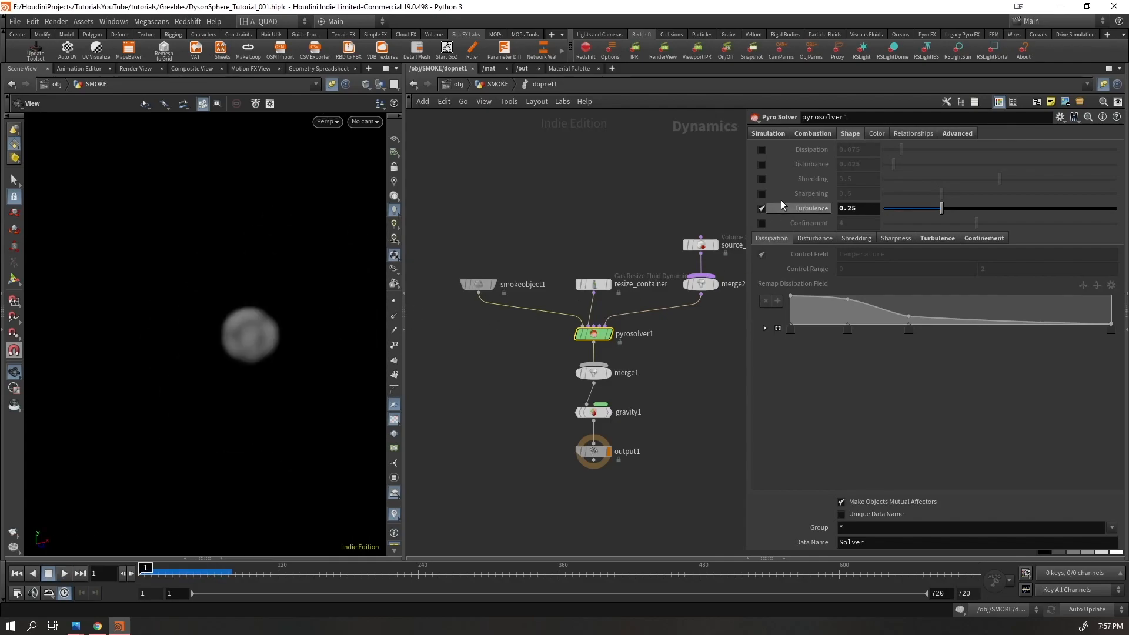
# Turn Dissipation and Disturbance back on for pyrosolver1 and save the scene
pyautogui.click(760, 150)
pyautogui.click(760, 164)
pyautogui.hotkey('ctrl', 's')
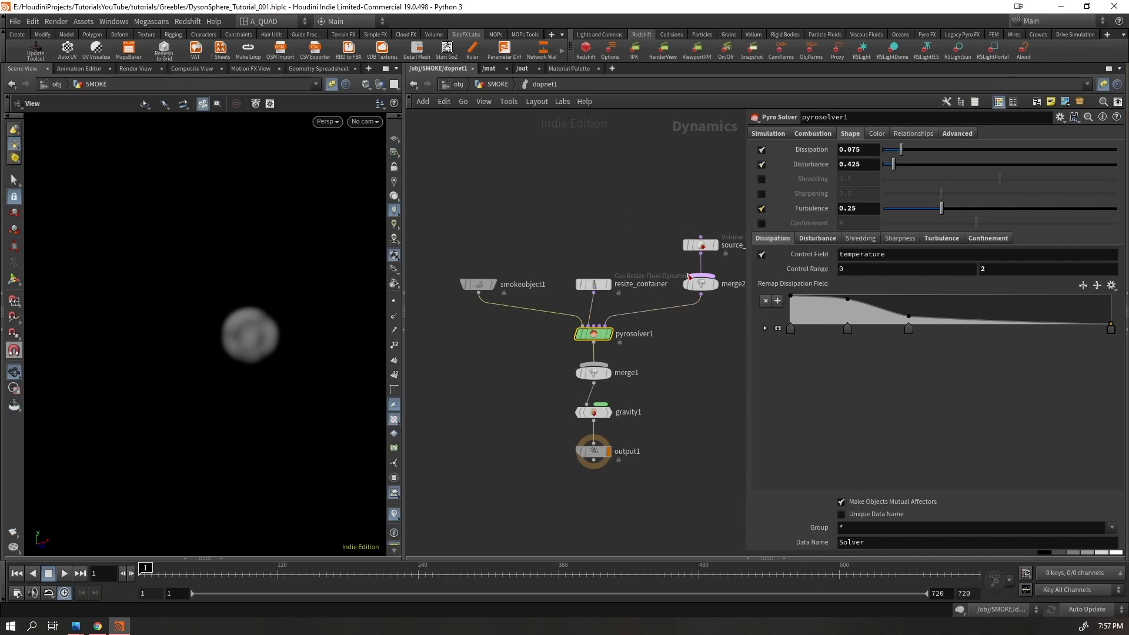
# Turn on Sharpening for pyrosolver1, play the simulation while viewing the smoke at different distances, and rewind
pyautogui.click(761, 193)
pyautogui.press('Up')
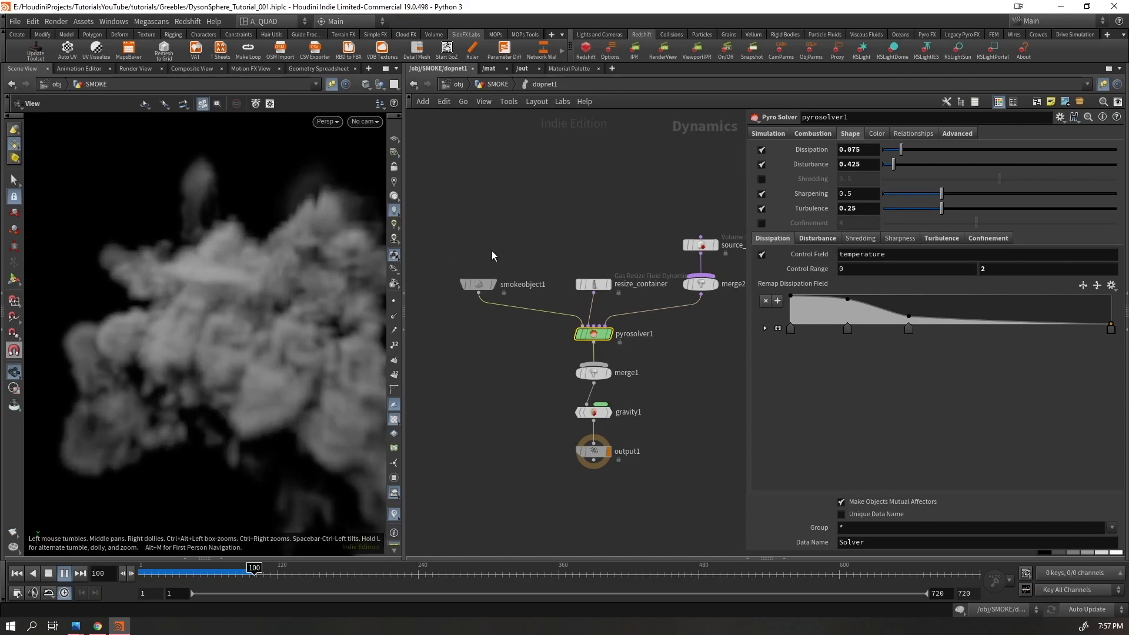
pyautogui.moveTo(235, 305); pyautogui.dragTo(363, 270)
pyautogui.scroll(-6, 247, 301)
pyautogui.scroll(5, 277, 311)
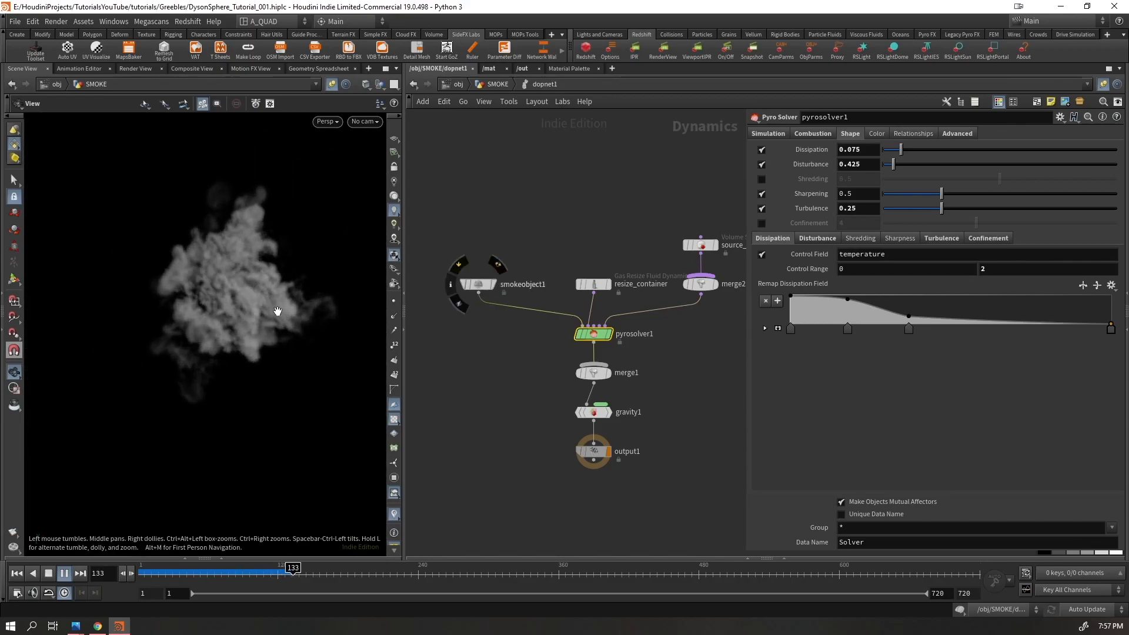
pyautogui.hotkey('ctrl', 'Up')
# Set pyrosolver1's Dissipation to 0.5, play the simulation to check the smoke's fading, and rewind
pyautogui.write('0.5')
pyautogui.press('Return')
pyautogui.press('Up')
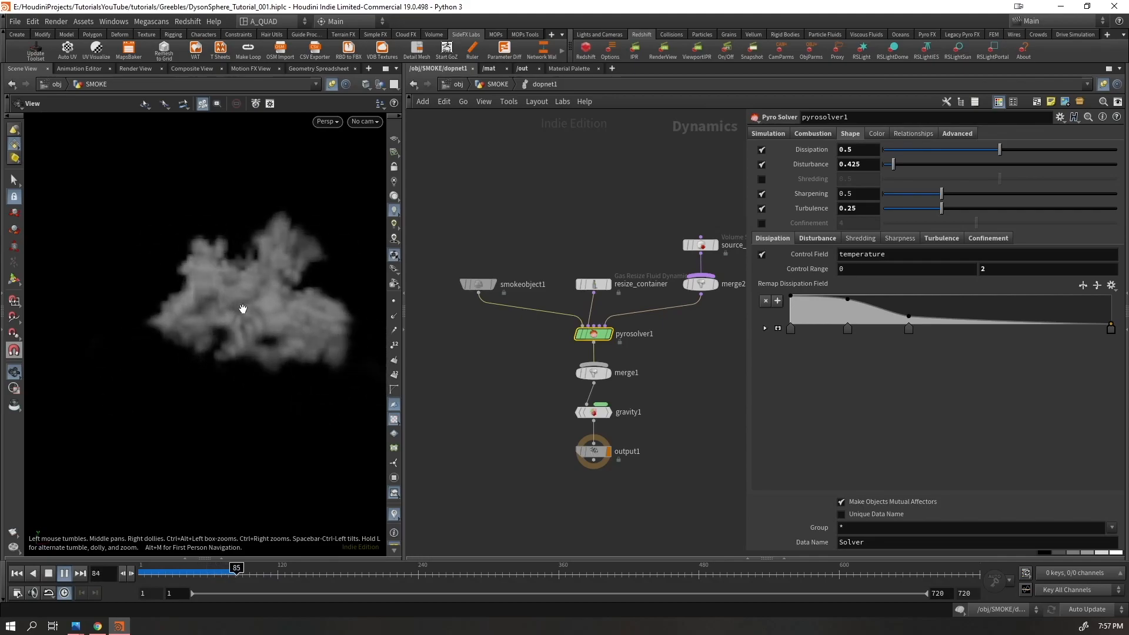
pyautogui.moveTo(303, 334); pyautogui.dragTo(187, 296)
pyautogui.hotkey('ctrl', 'Up')
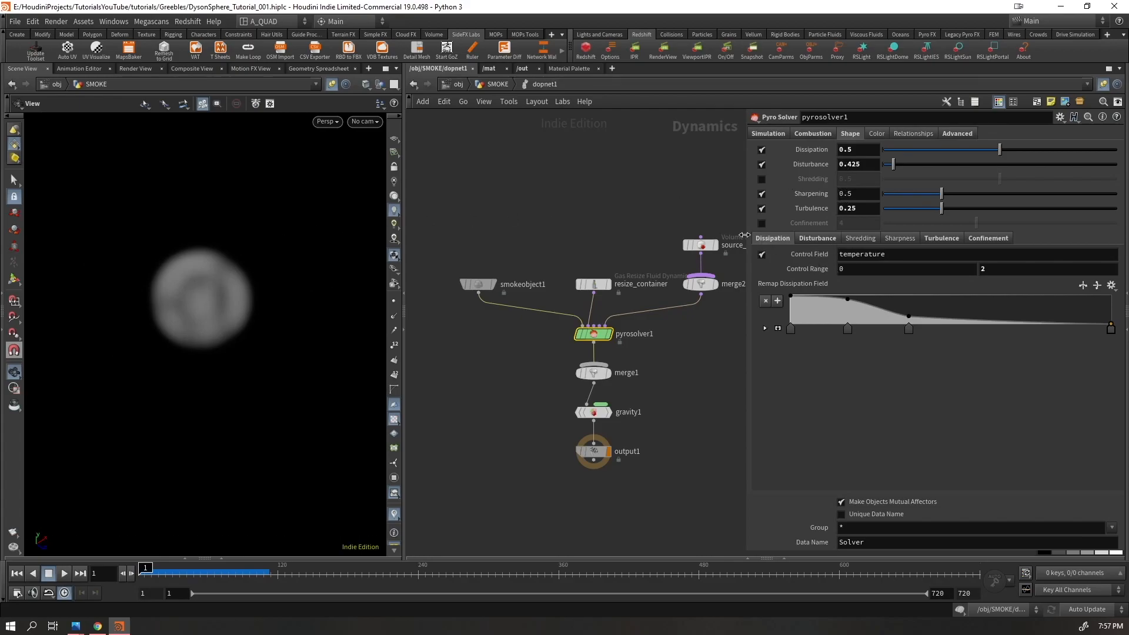
# Compare the simulation playback with pyrosolver1's Turbulence turned off and turned back on, and rewind
pyautogui.click(761, 209)
pyautogui.press('Up')
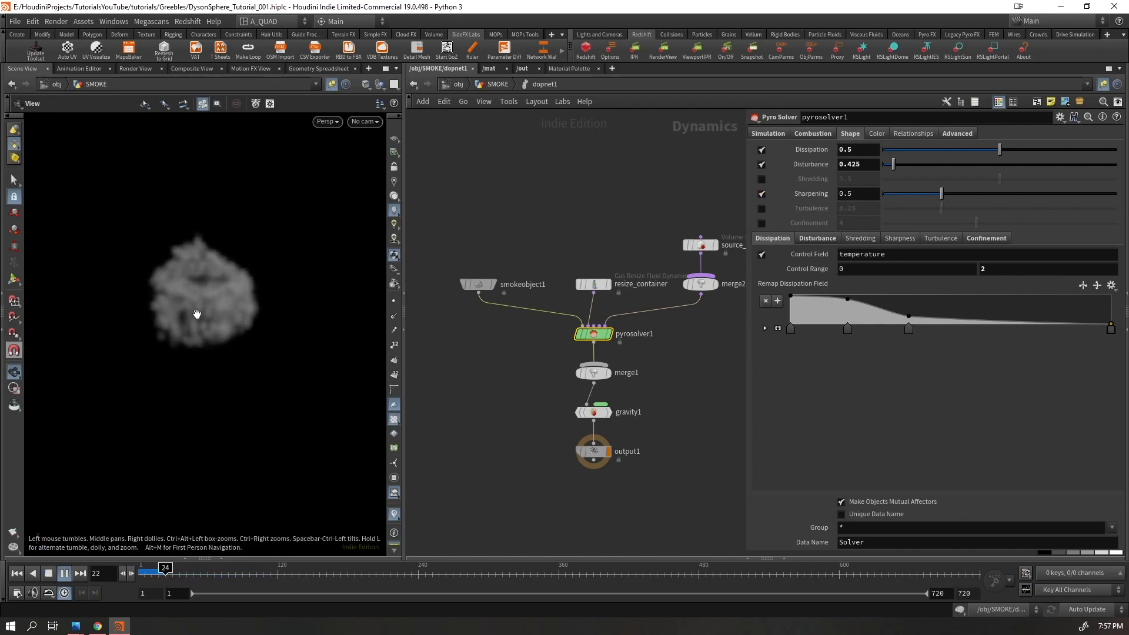
pyautogui.click(761, 208)
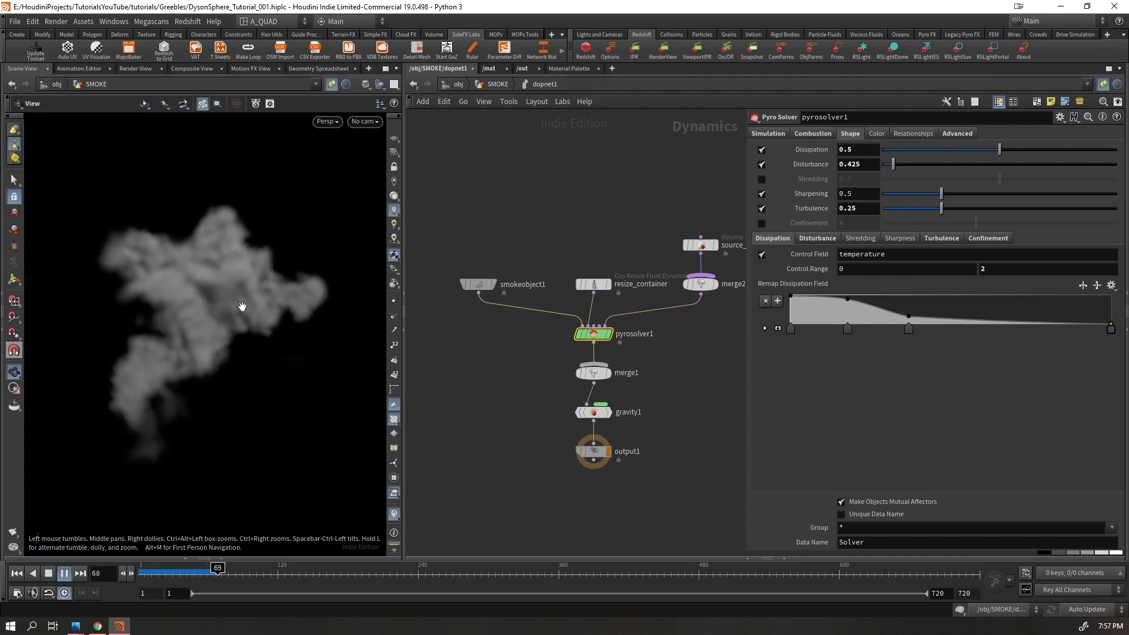
pyautogui.hotkey('ctrl', 'Up')
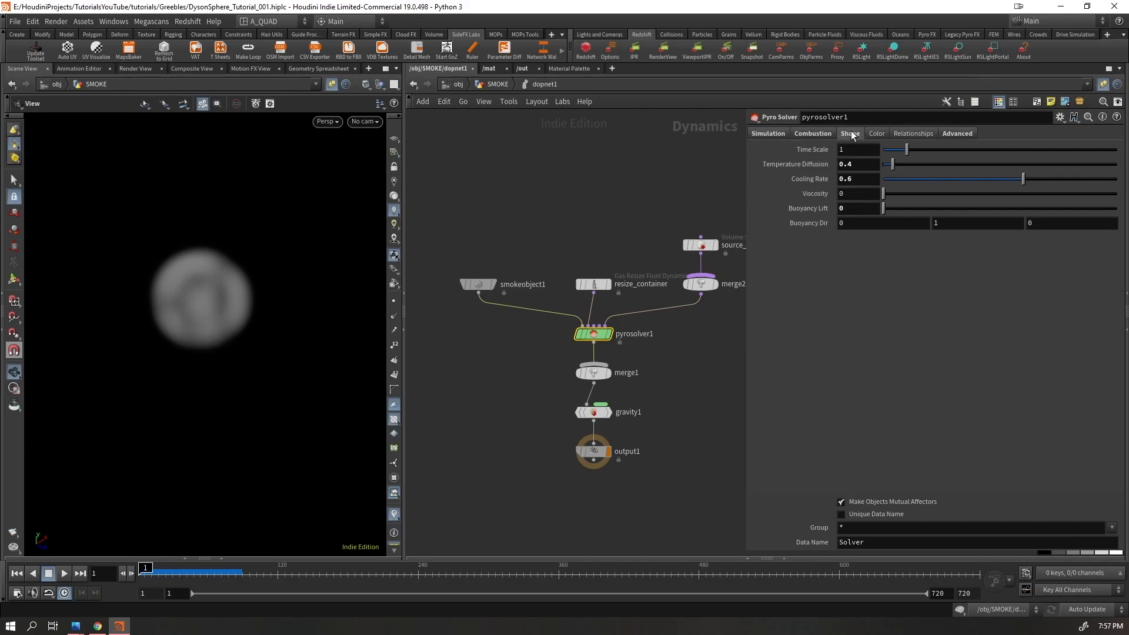
# Turn off Turbulence for pyrosolver1, add a Gas Turbulence node above it, and move resize_container up beside the new node
pyautogui.click(761, 209)
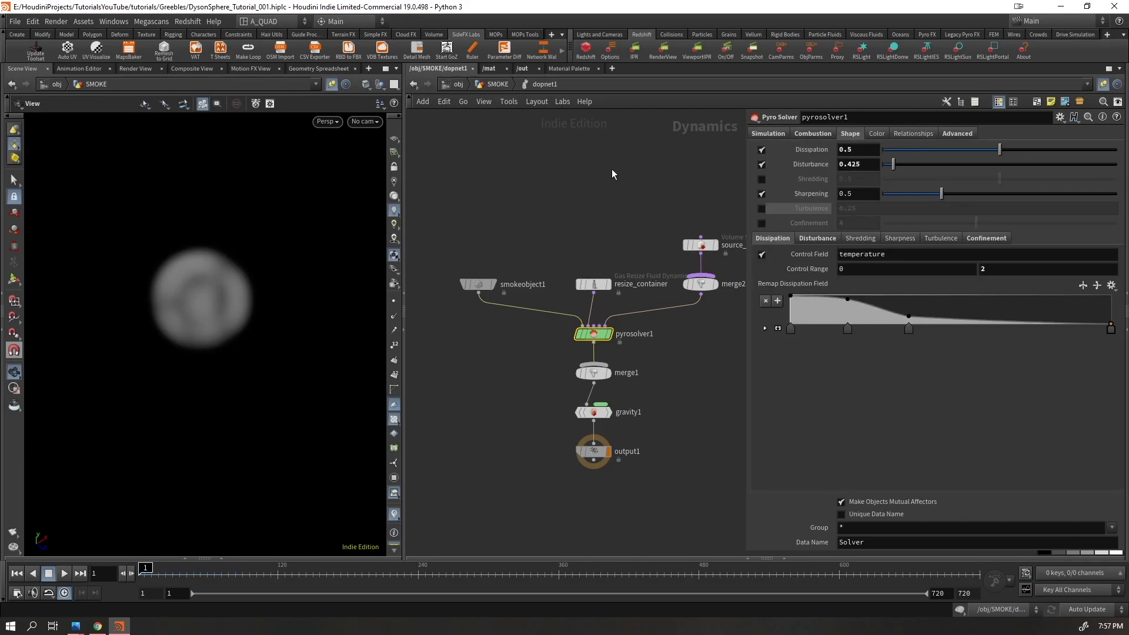
pyautogui.press('Tab')
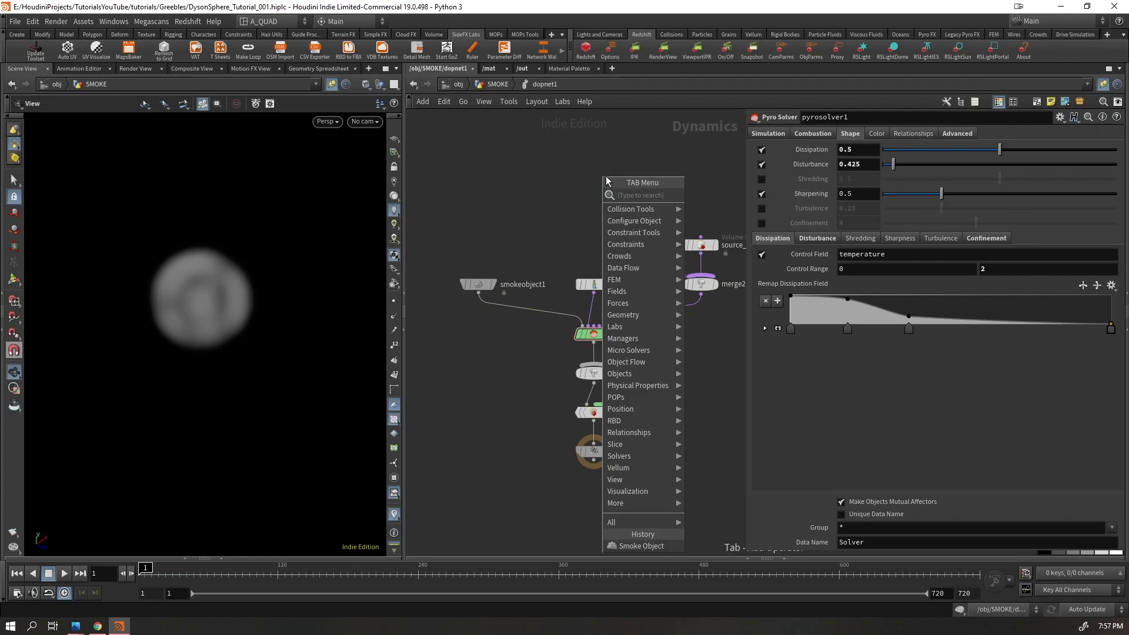
pyautogui.write('tur')
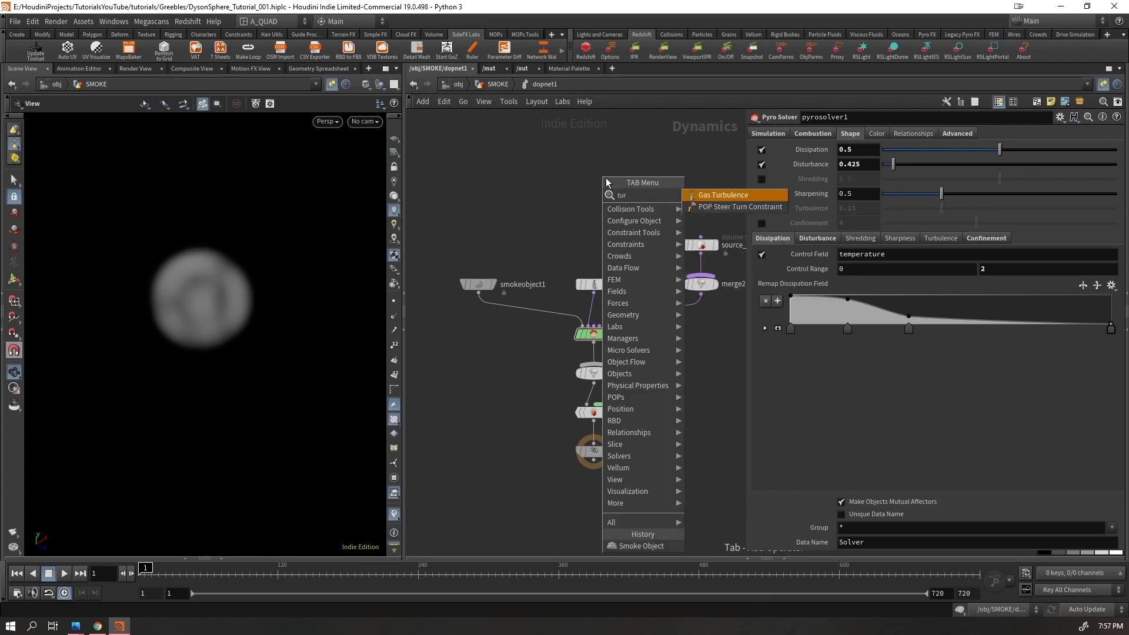
pyautogui.press('Return')
pyautogui.click(606, 177)
pyautogui.moveTo(605, 175); pyautogui.dragTo(622, 166)
pyautogui.moveTo(597, 284); pyautogui.dragTo(513, 169)
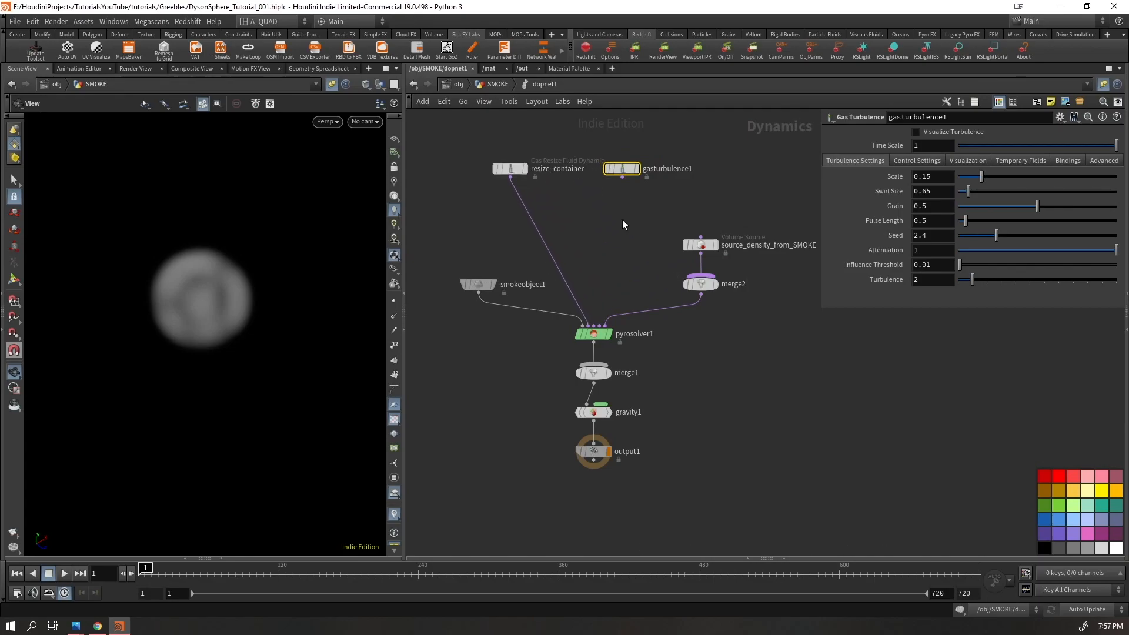
# Connect gasturbulence1 to pyrosolver1, play the simulation to see its effect, and rewind
pyautogui.moveTo(622, 177); pyautogui.dragTo(594, 327)
pyautogui.press('Up')
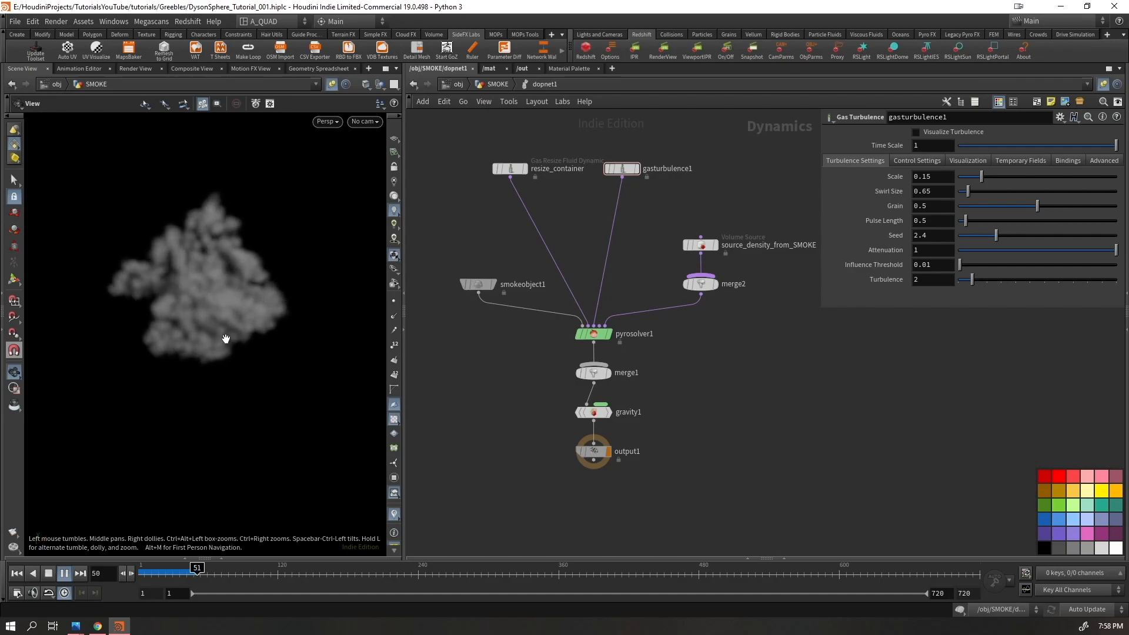
pyautogui.hotkey('ctrl', 'Up')
# Set smokeobject1's Division Size to 0.05 and play the simulation at the finer resolution
pyautogui.moveTo(491, 234); pyautogui.dragTo(453, 327)
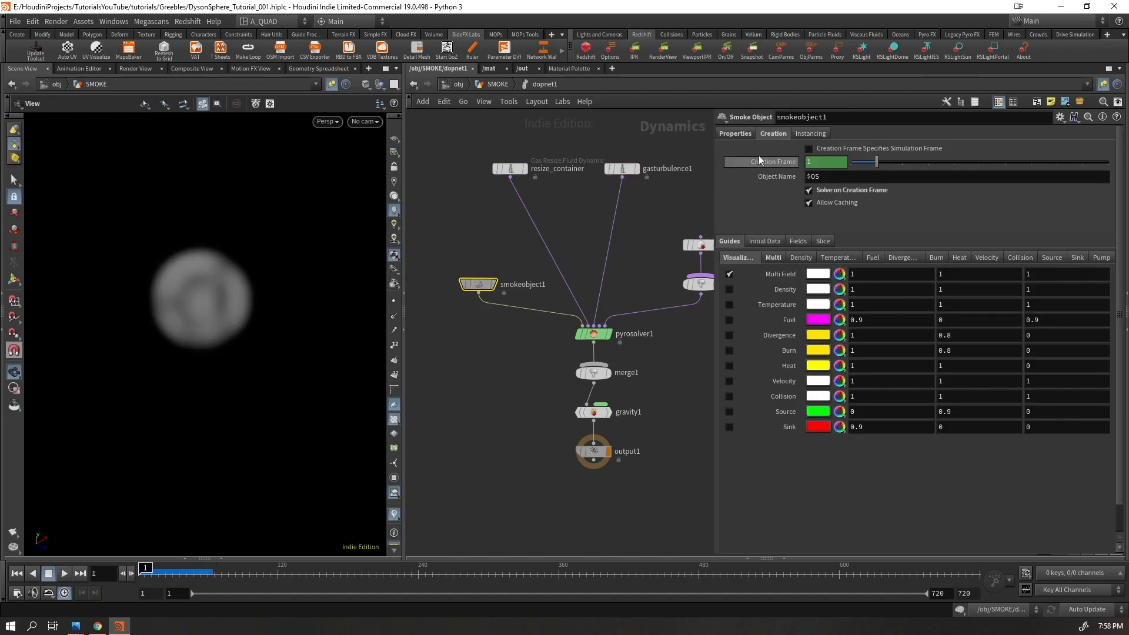
pyautogui.click(734, 135)
pyautogui.doubleClick(830, 183)
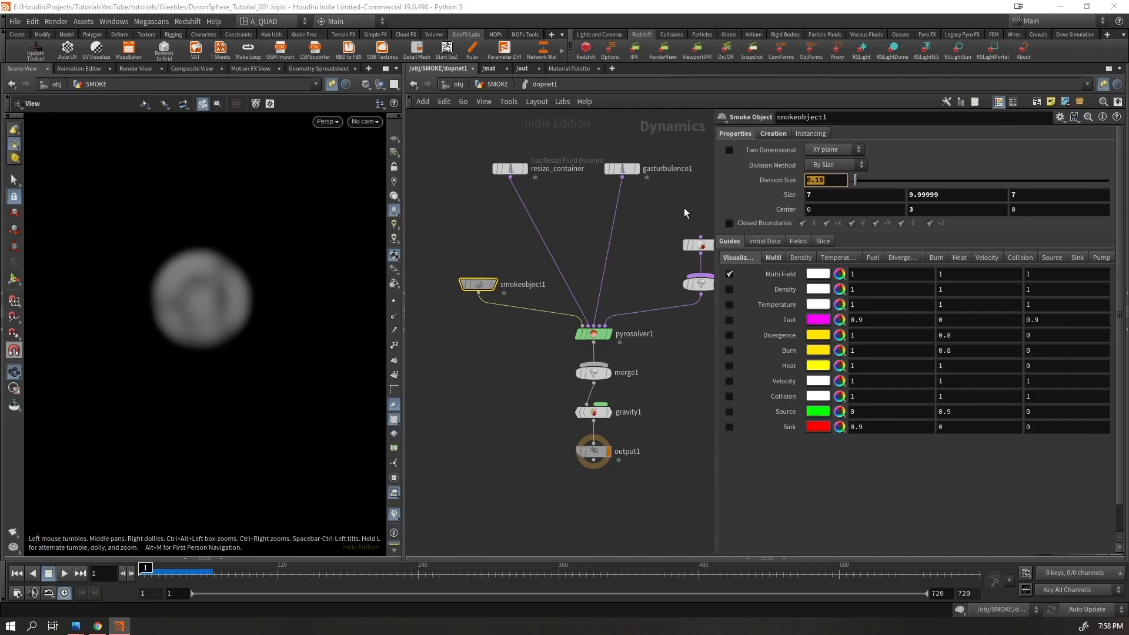
pyautogui.click(837, 185)
pyautogui.write('05')
pyautogui.press('Return')
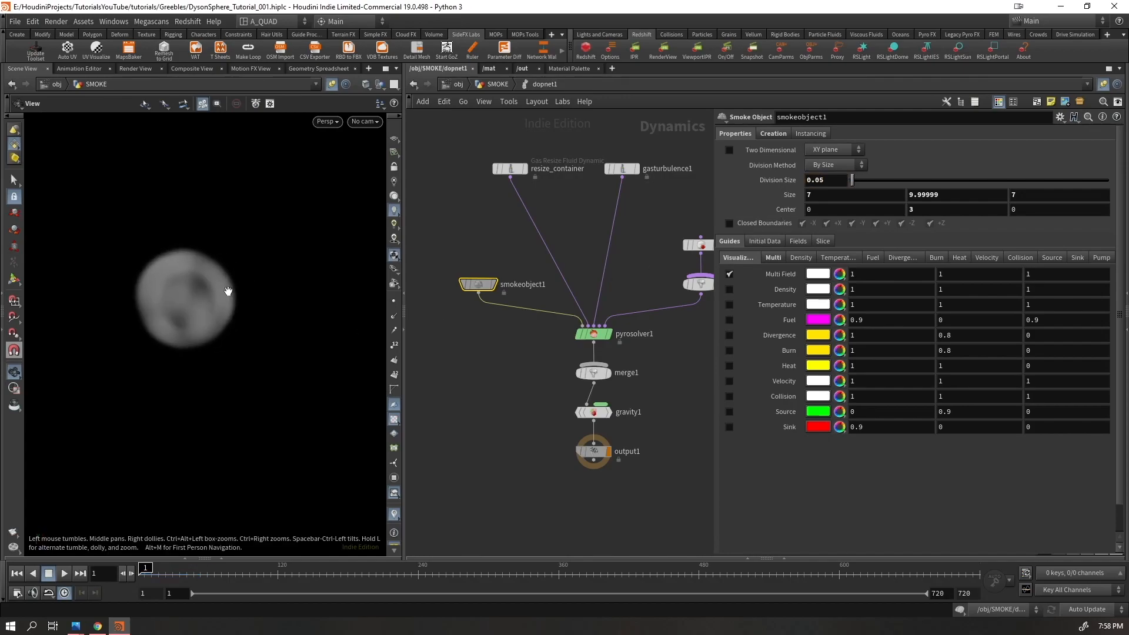
pyautogui.press('Up')
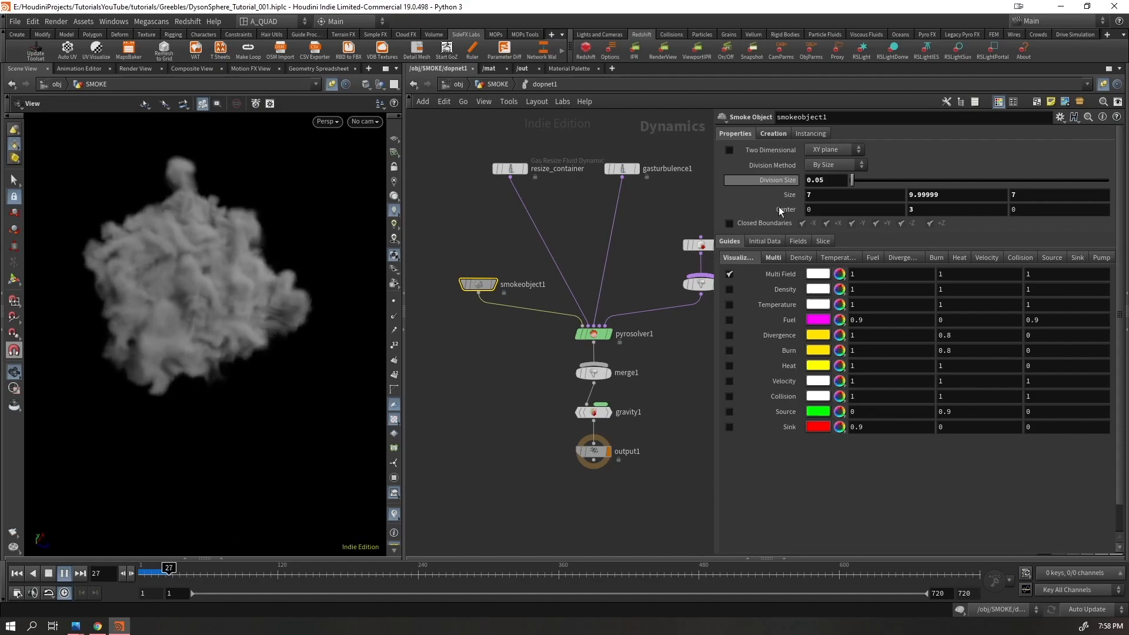
# Stop the playback and examine the detail of the higher-resolution smoke from different angles and distances
pyautogui.scroll(-3, 195, 280)
pyautogui.press('Escape')
pyautogui.moveTo(194, 278); pyautogui.dragTo(450, 259)
pyautogui.moveTo(182, 316); pyautogui.dragTo(272, 242)
pyautogui.scroll(-4, 252, 297)
pyautogui.scroll(5, 253, 305)
pyautogui.moveTo(253, 305); pyautogui.dragTo(254, 349)
pyautogui.scroll(-3, 224, 380)
pyautogui.moveTo(257, 388); pyautogui.dragTo(206, 337)
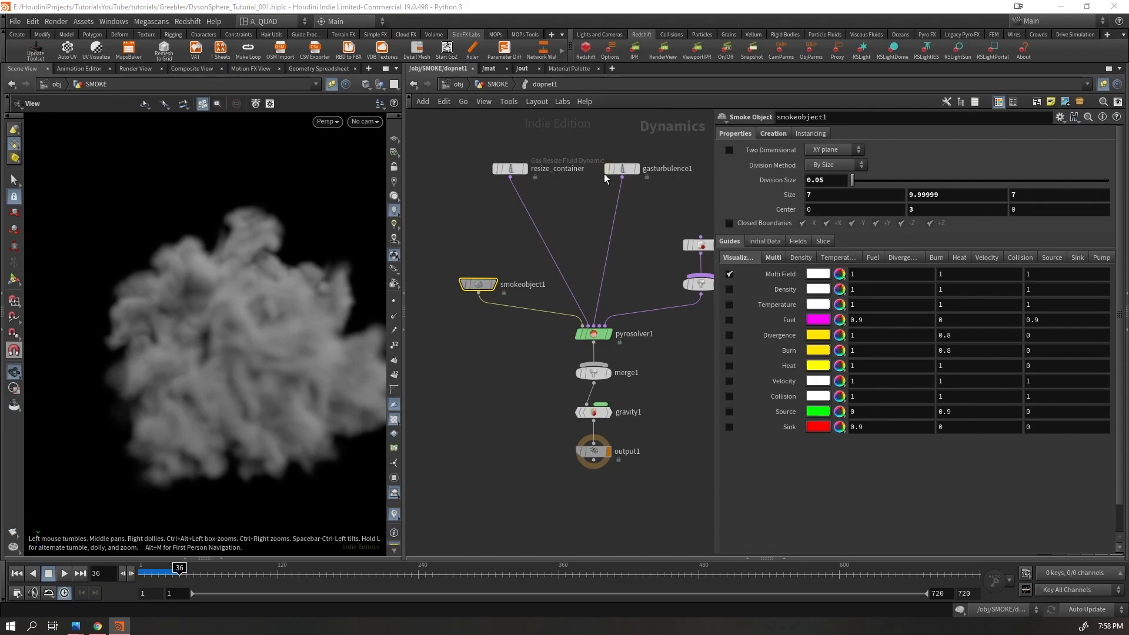
# Set gasturbulence1's Scale to 0.2, Swirl Size to 0.5 and Seed to 9.01, play the simulation, and rewind
pyautogui.click(623, 169)
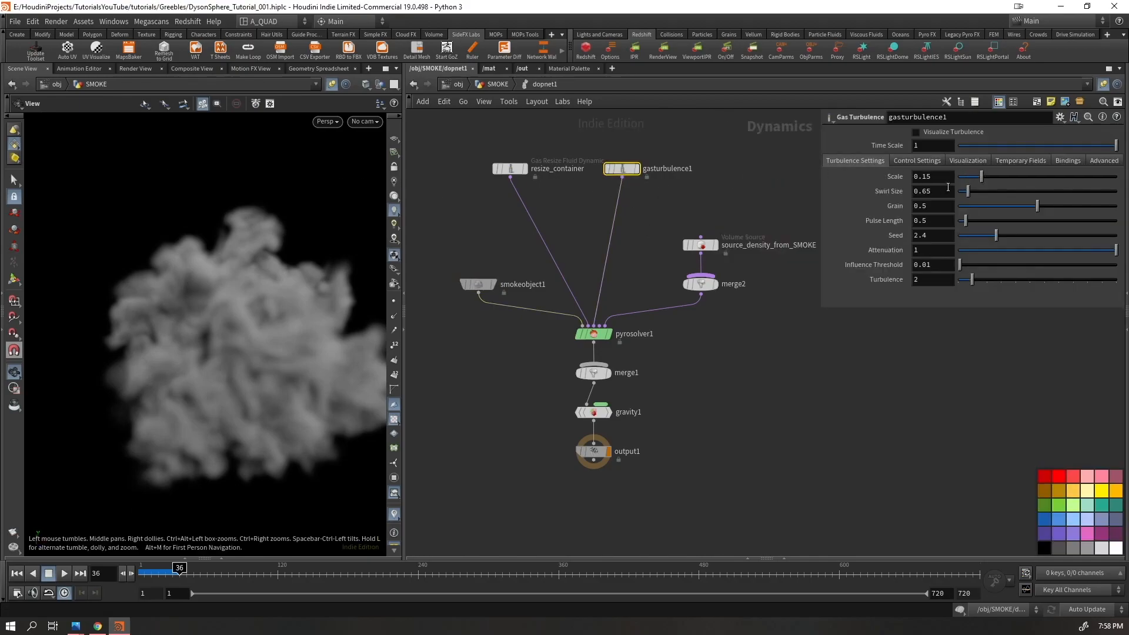
pyautogui.write('0.2')
pyautogui.press('Return')
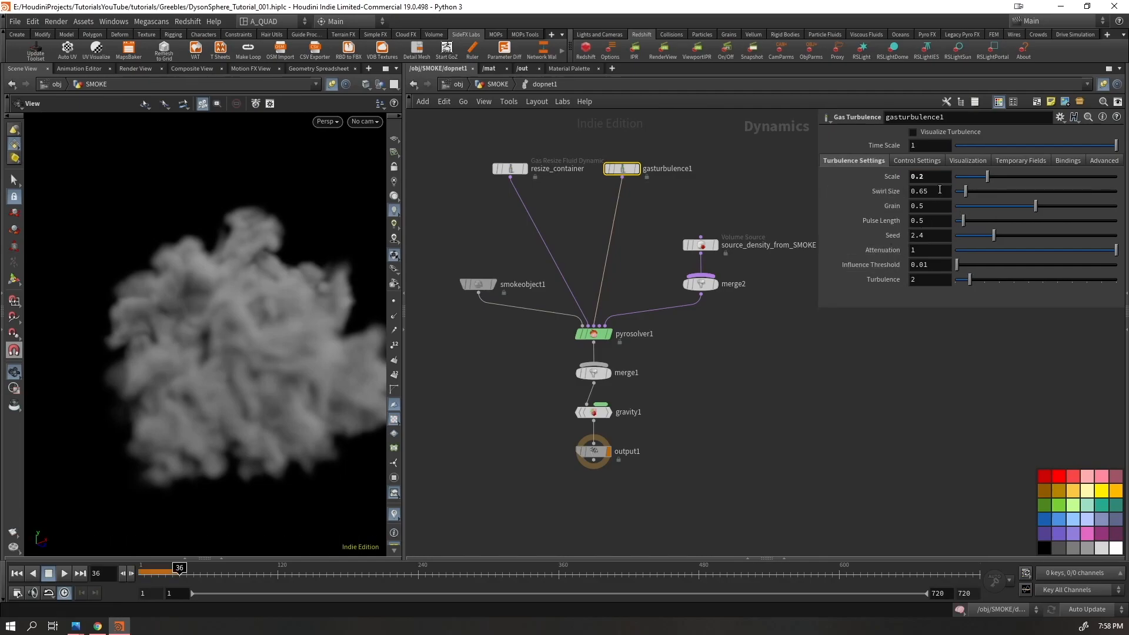
pyautogui.write('0.5')
pyautogui.press('Return')
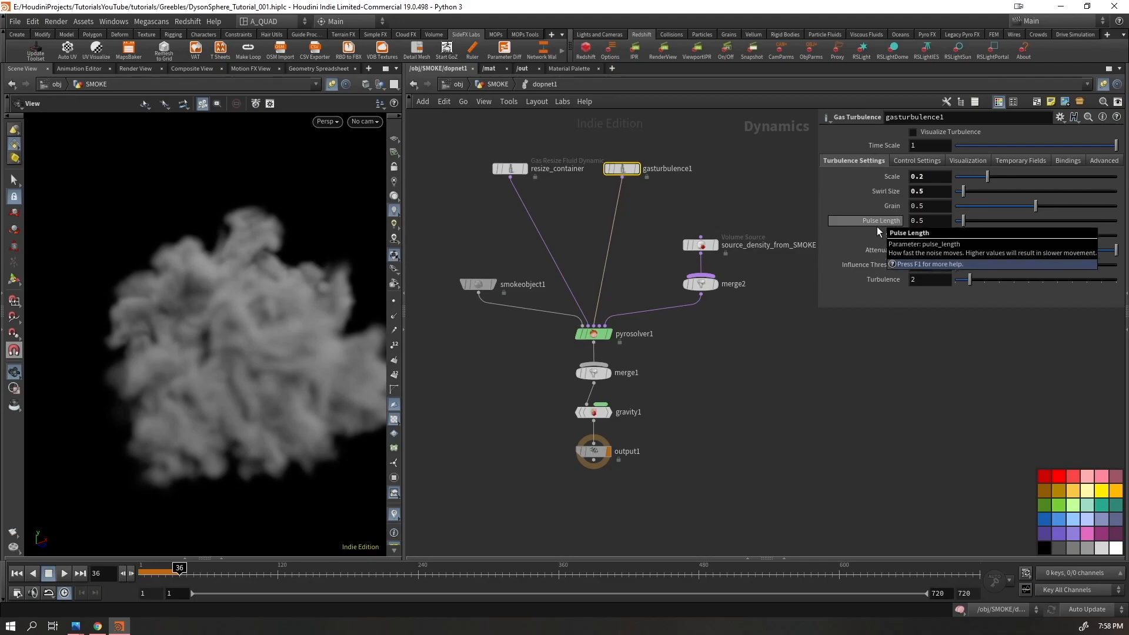
pyautogui.hotkey('ctrl', 'Up')
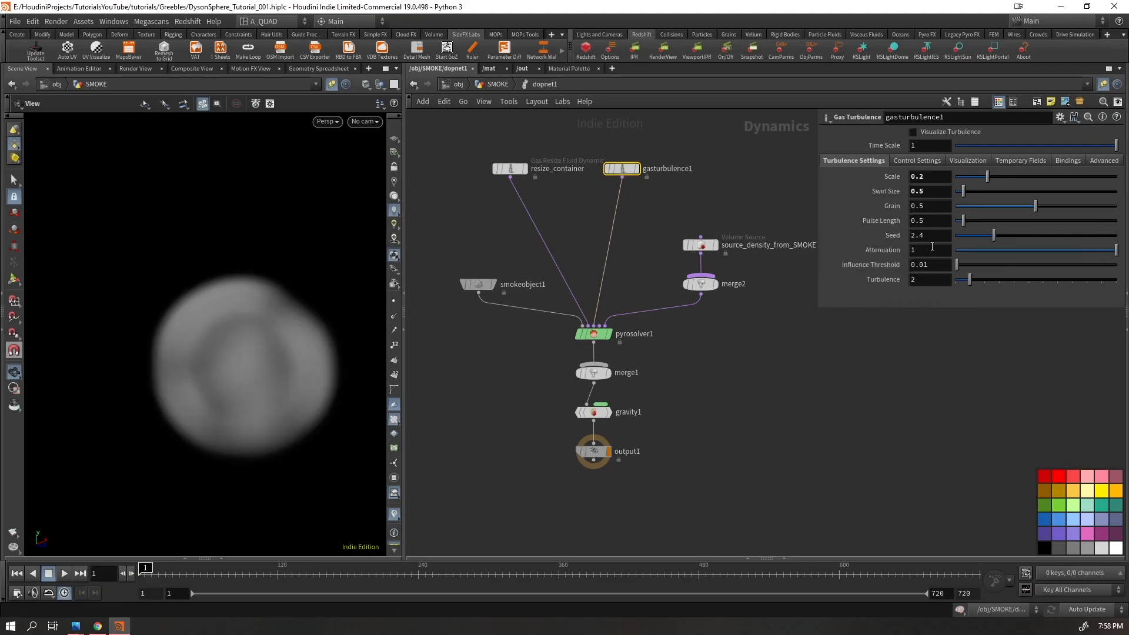
pyautogui.press('Up')
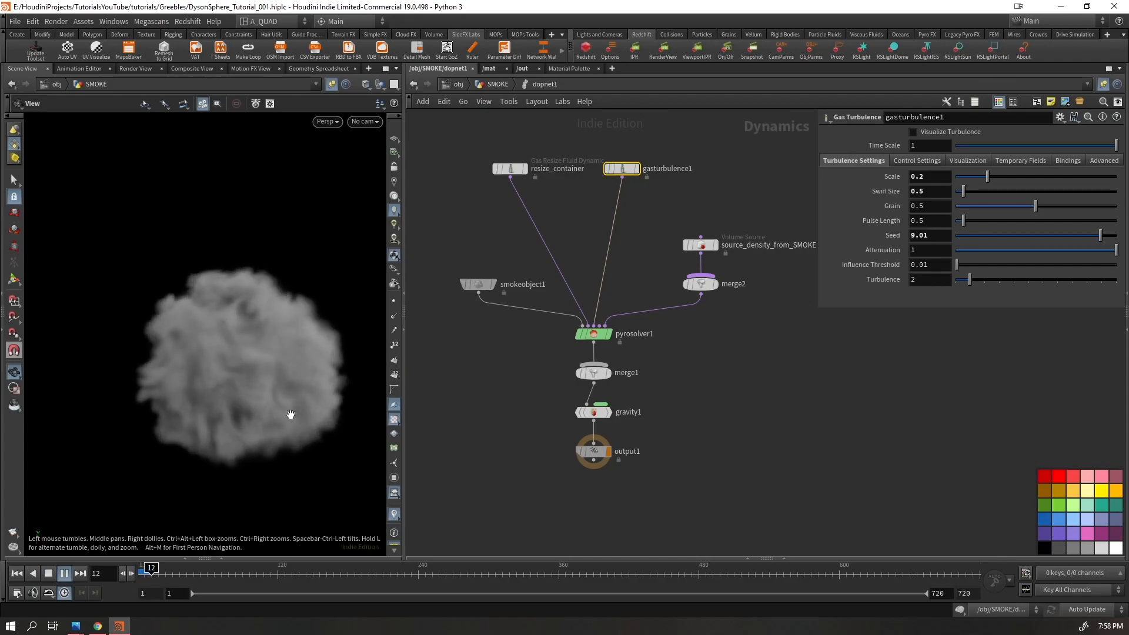
pyautogui.hotkey('ctrl', 'Up')
# Raise pyrosolver1's Cooling Rate to 0.942 and play the simulation, viewing the smoke from farther away
pyautogui.moveTo(542, 354); pyautogui.dragTo(646, 325)
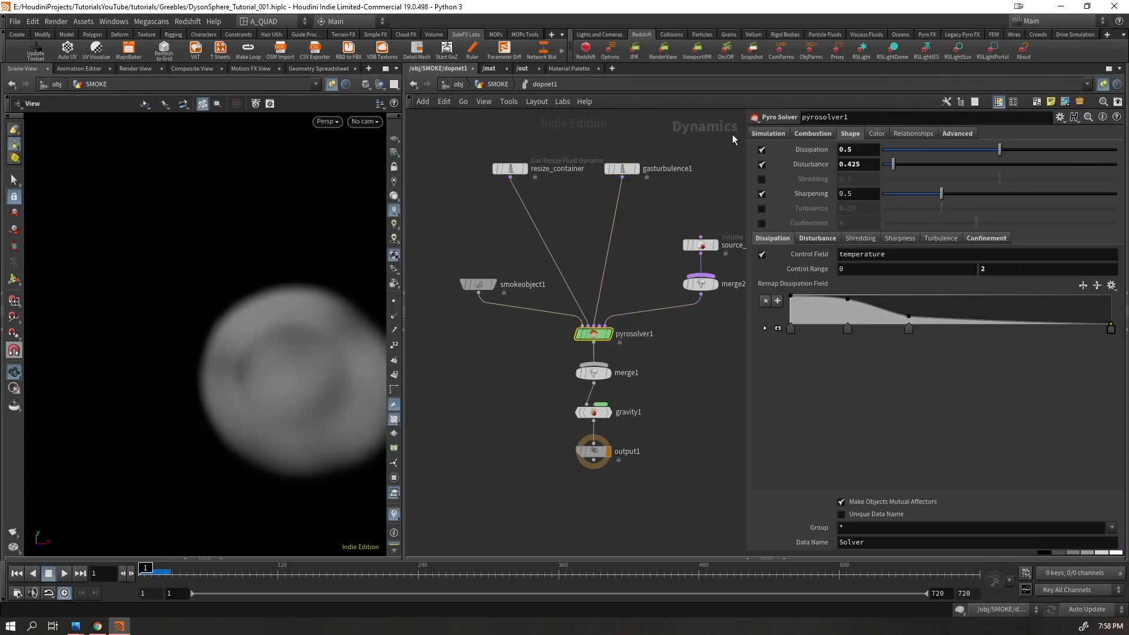
pyautogui.click(767, 133)
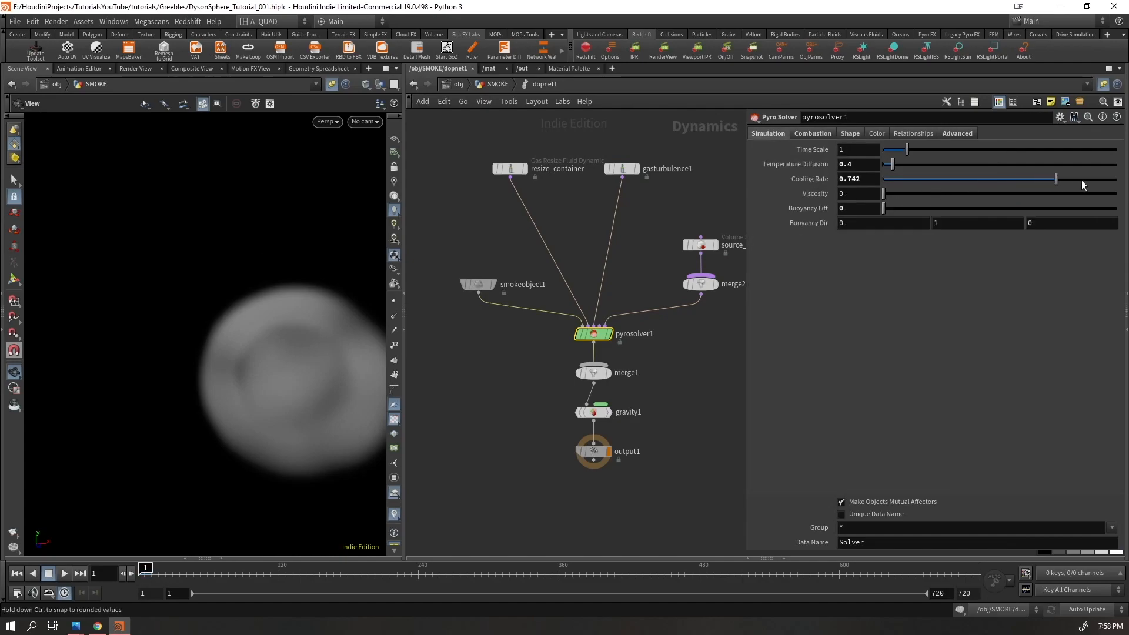
pyautogui.moveTo(1103, 179); pyautogui.dragTo(1103, 180)
pyautogui.press('Up')
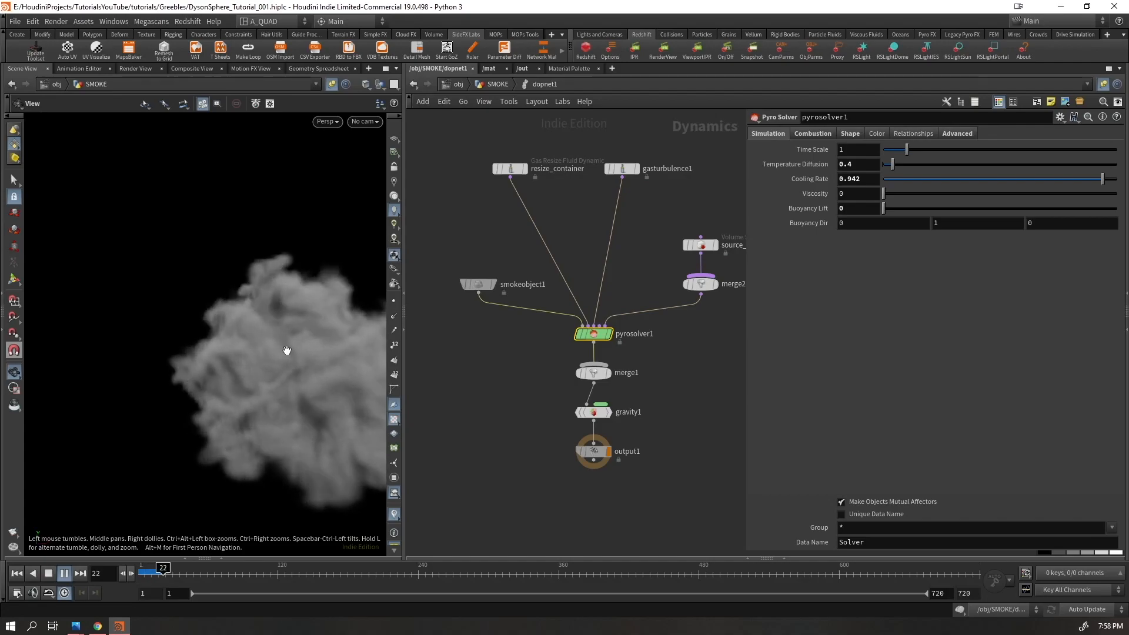
pyautogui.moveTo(167, 435); pyautogui.dragTo(237, 378, button='right')
pyautogui.moveTo(237, 378); pyautogui.dragTo(343, 375)
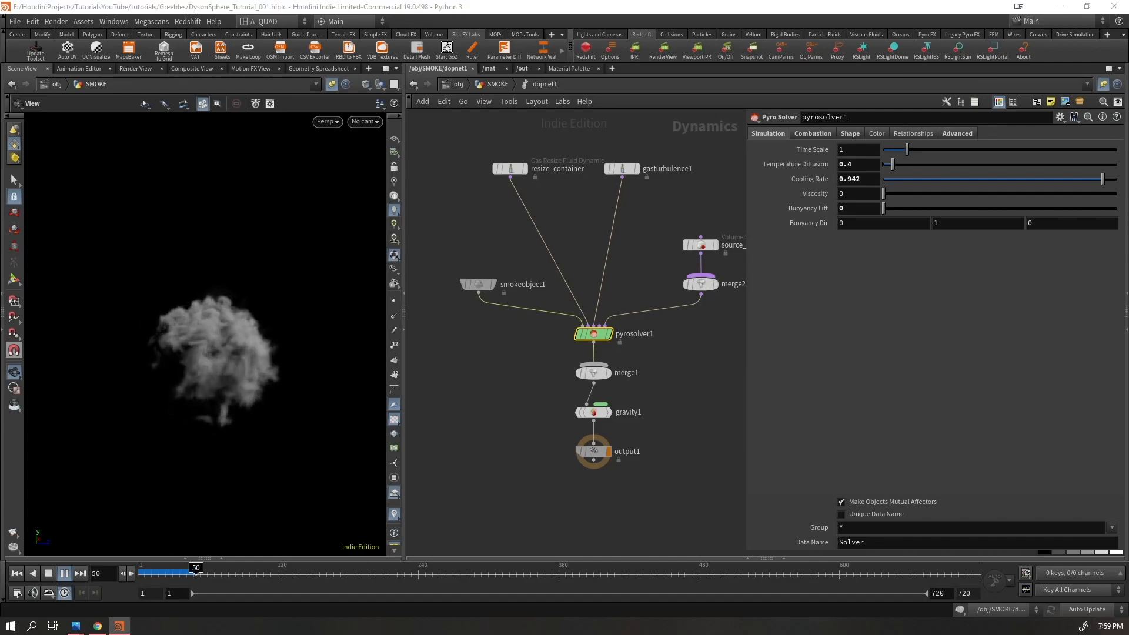
# Set pyrosolver1's Cooling Rate to 1 and replay the simulation, viewing the smoke from several sides
pyautogui.moveTo(872, 182); pyautogui.dragTo(781, 198)
pyautogui.write('1')
pyautogui.press('Return')
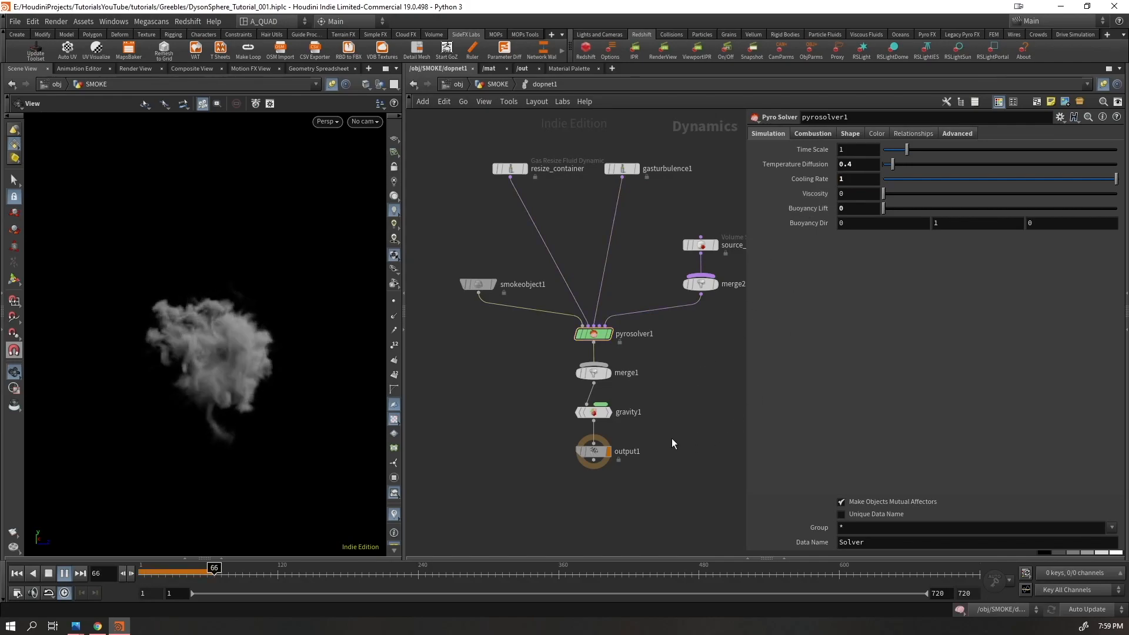
pyautogui.press('Up')
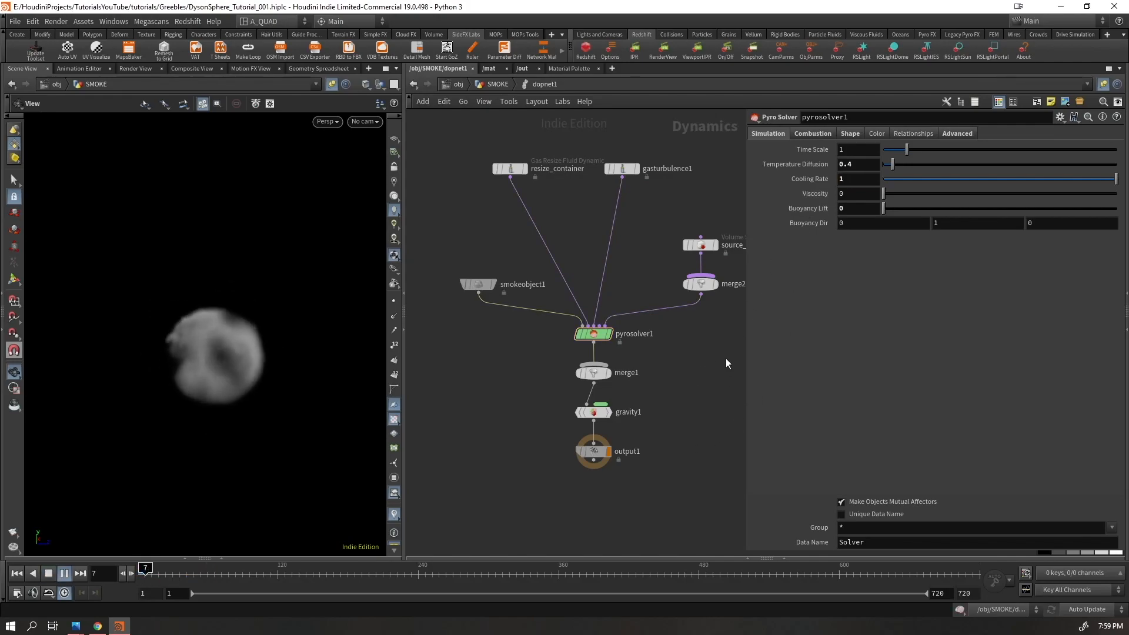
pyautogui.moveTo(247, 320)
pyautogui.mouseDown()
pyautogui.moveTo(325, 310)
pyautogui.moveTo(202, 370)
pyautogui.moveTo(132, 345)
pyautogui.moveTo(176, 358)
pyautogui.mouseUp()
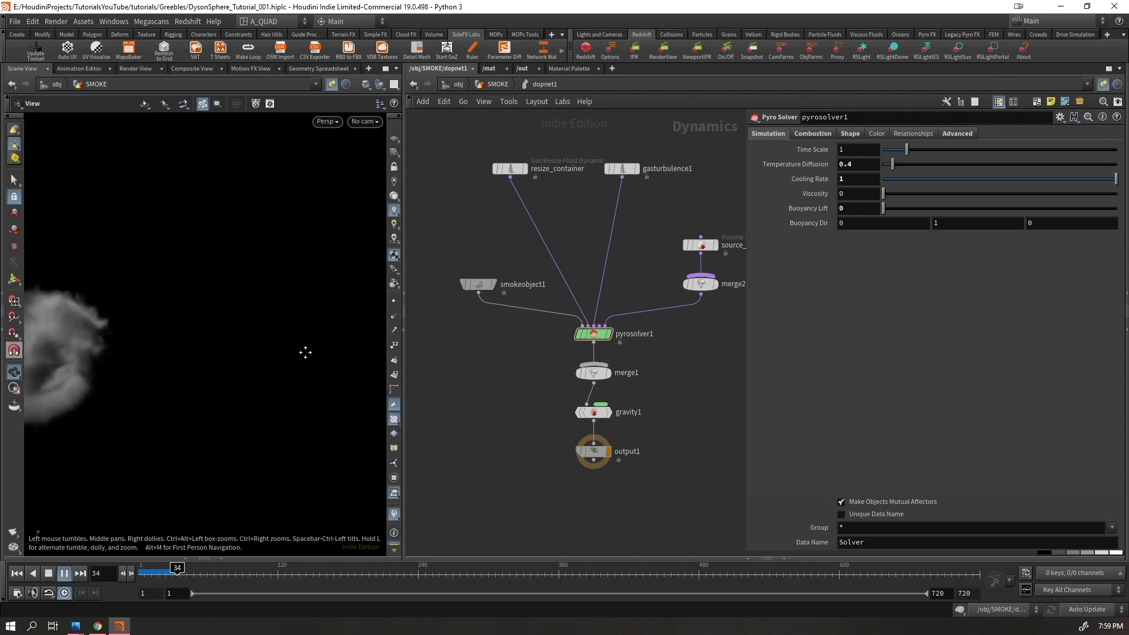
pyautogui.moveTo(295, 352); pyautogui.dragTo(389, 351, button='middle')
pyautogui.moveTo(276, 354); pyautogui.dragTo(126, 353)
pyautogui.moveTo(229, 346); pyautogui.dragTo(376, 337, button='middle')
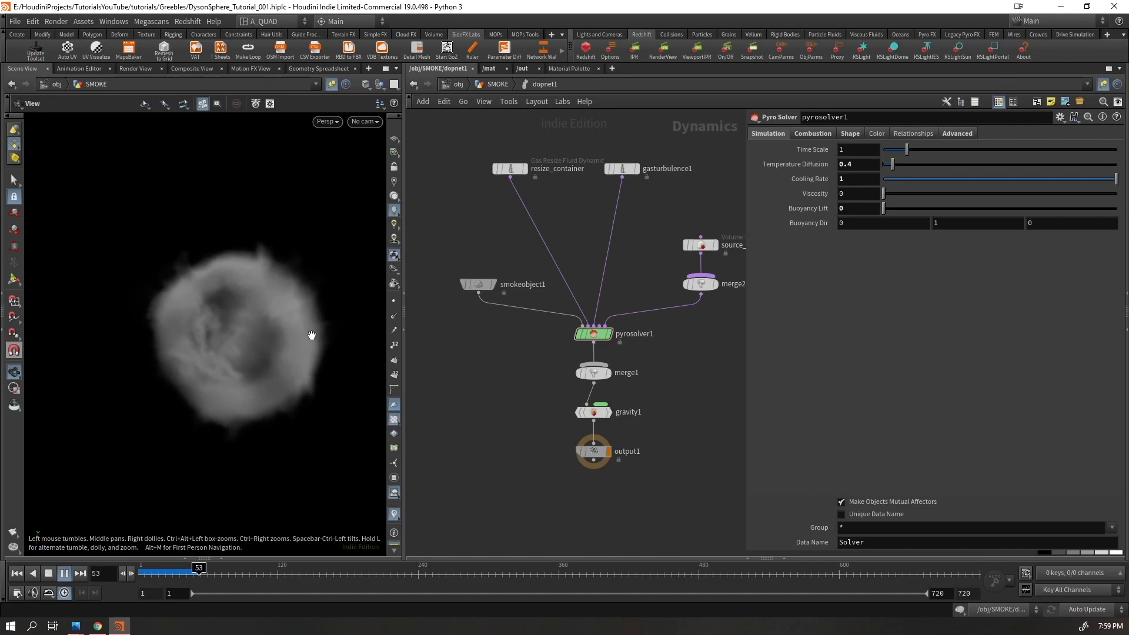
# Set pyrosolver1's Temperature Diffusion to 0.5, play the simulation to check the smoke, and rewind
pyautogui.doubleClick(858, 164)
pyautogui.write('0.5')
pyautogui.press('Return')
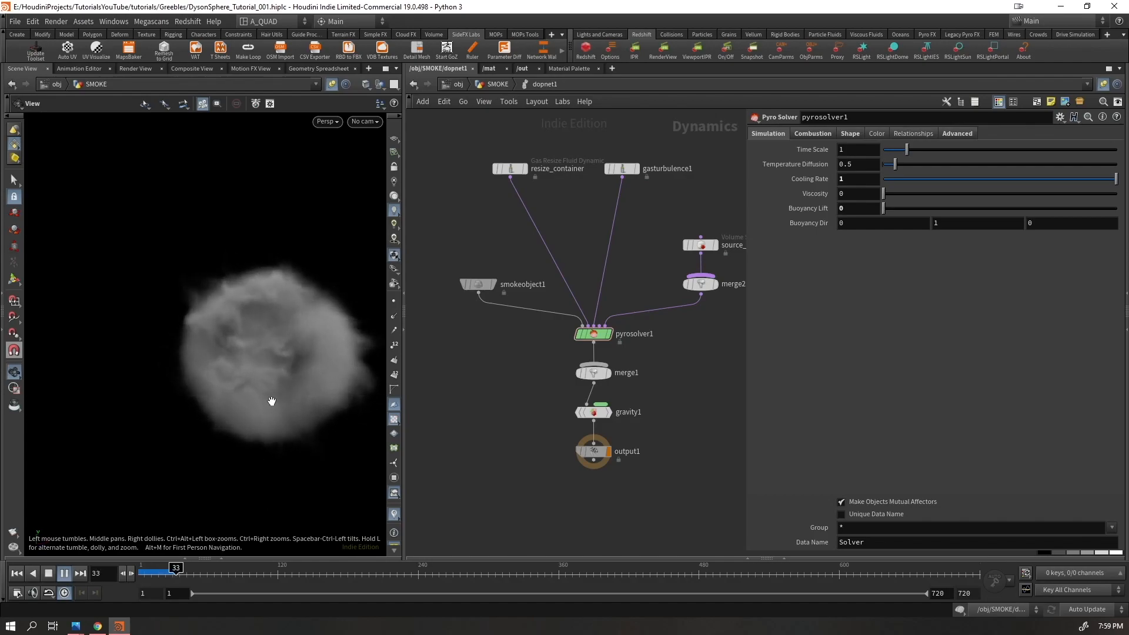
pyautogui.moveTo(317, 380); pyautogui.dragTo(333, 415)
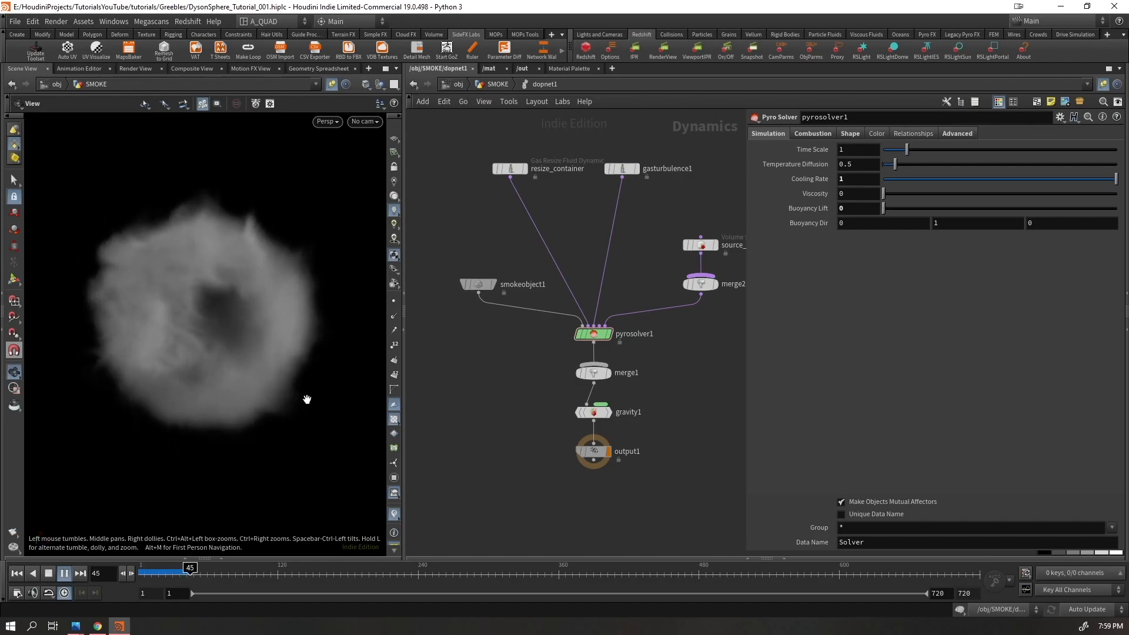
pyautogui.click(17, 573)
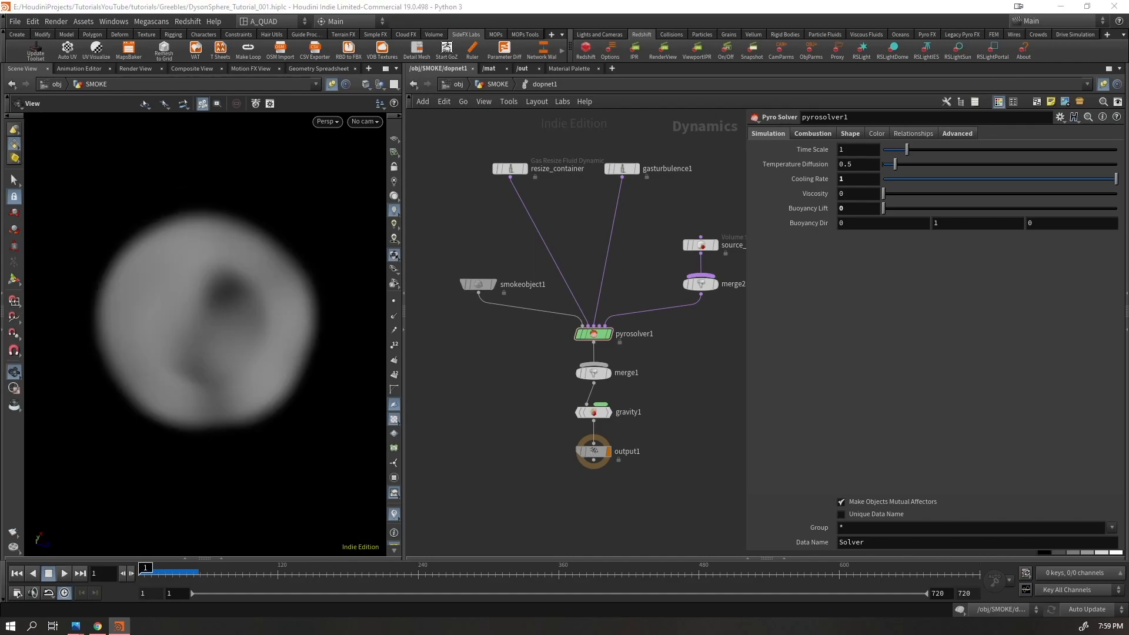
# Enable Combustion for pyrosolver1 and play the simulation to see its effect
pyautogui.click(809, 135)
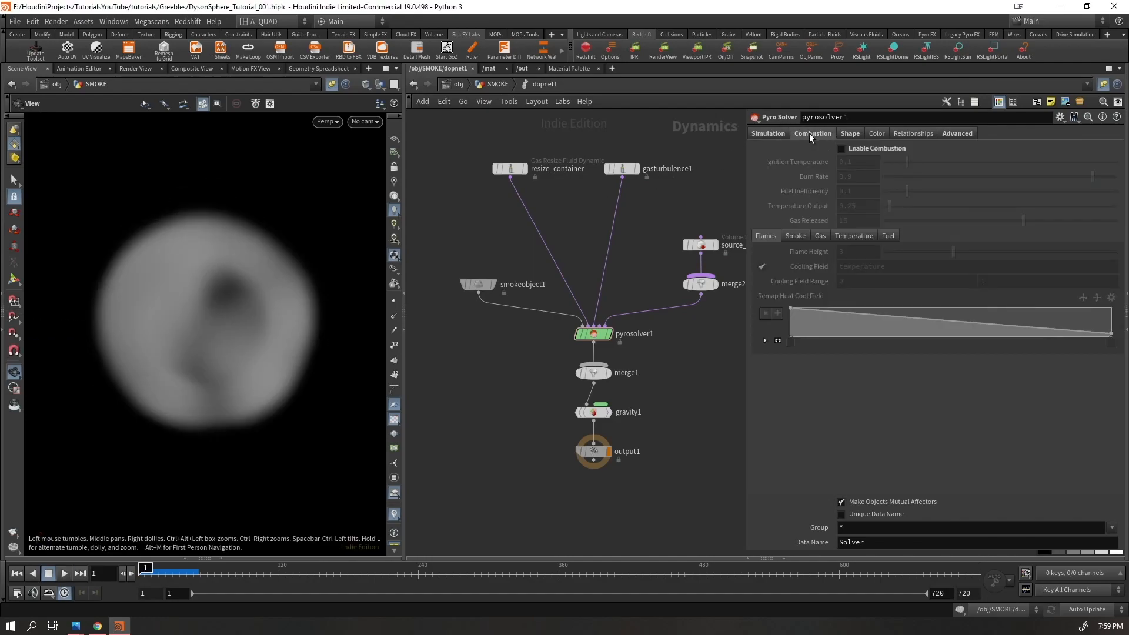
pyautogui.click(850, 147)
pyautogui.press('Up')
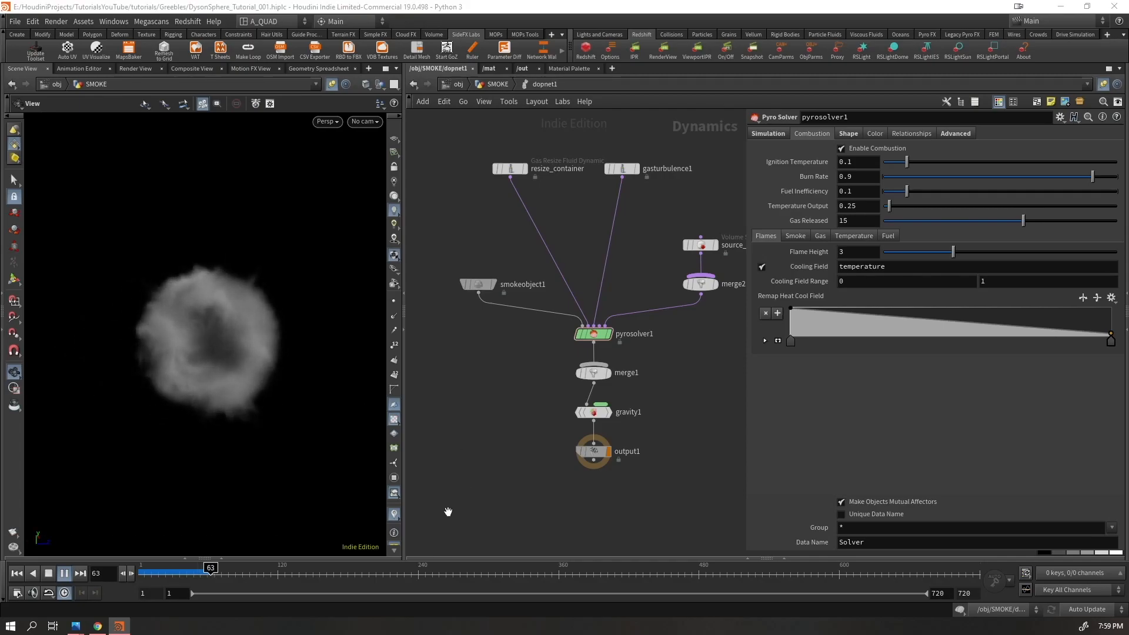
# Rewind the simulation to the first frame and set the smoke object's Division Size to 0.025
pyautogui.moveTo(199, 327)
pyautogui.mouseDown()
pyautogui.moveTo(222, 335)
pyautogui.moveTo(227, 323)
pyautogui.moveTo(213, 339)
pyautogui.mouseUp()
pyautogui.moveTo(257, 373); pyautogui.dragTo(178, 389)
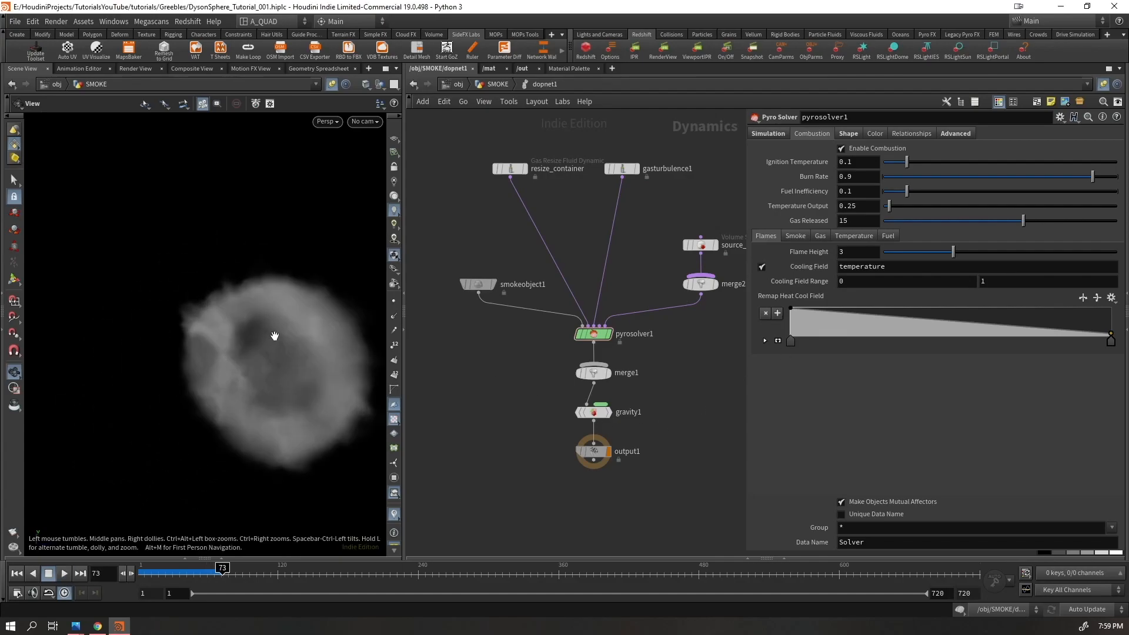
pyautogui.hotkey('ctrl', 'Up')
pyautogui.click(478, 284)
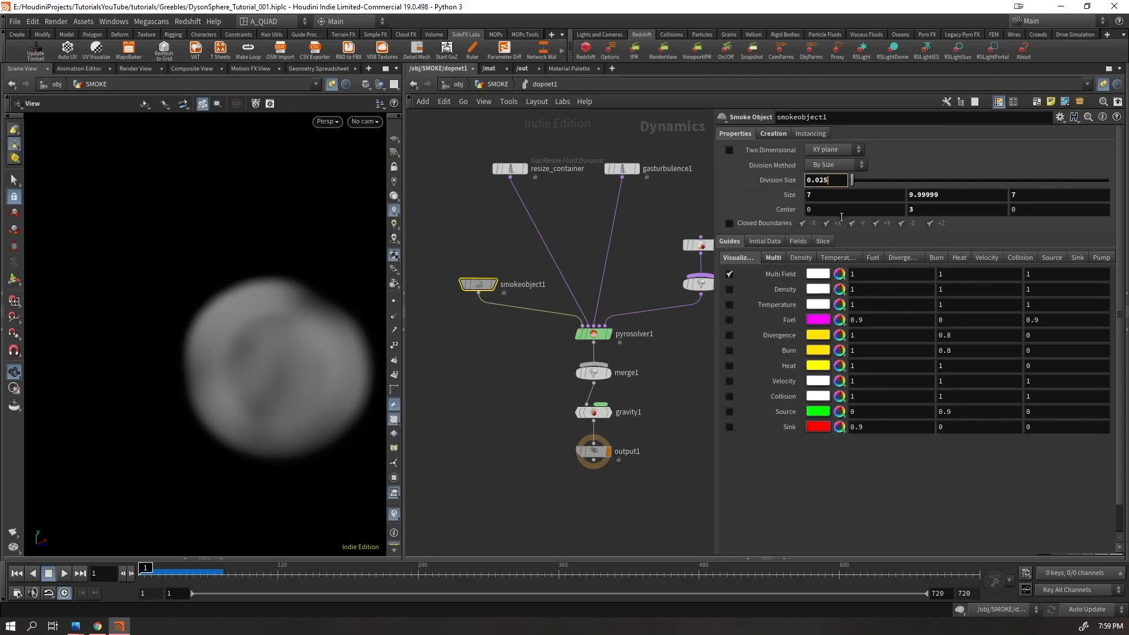
pyautogui.press('Return')
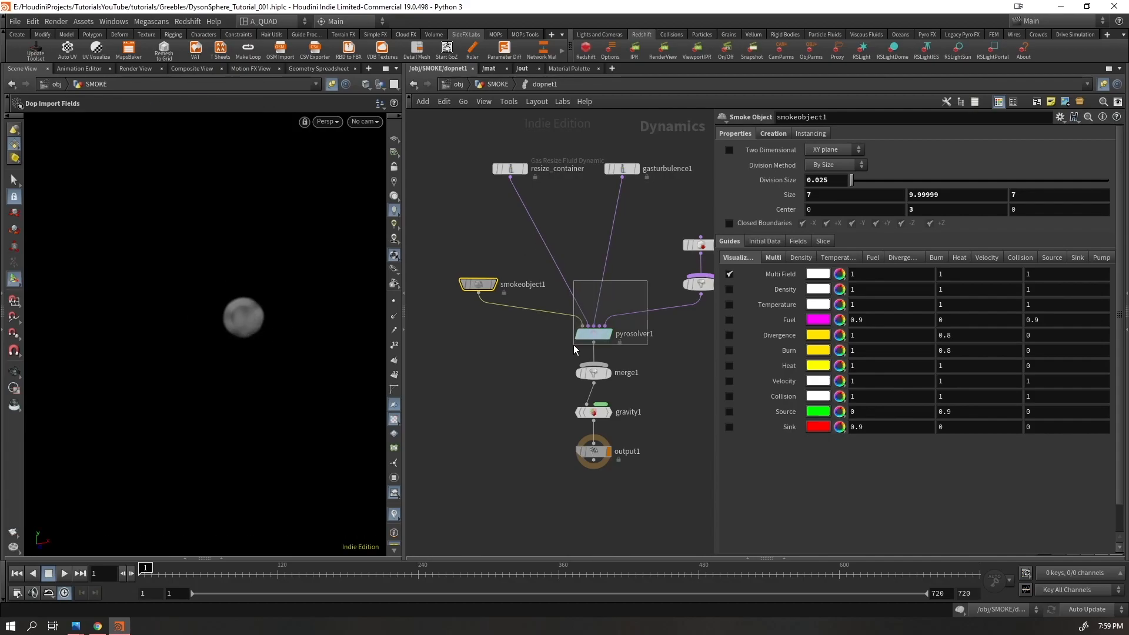
# Make the viewport follow the network into dopnet1 to display the container, and open the resize_container node's Bounds settings
pyautogui.moveTo(574, 345); pyautogui.dragTo(571, 346)
pyautogui.moveTo(638, 139); pyautogui.dragTo(605, 184)
pyautogui.press('Escape')
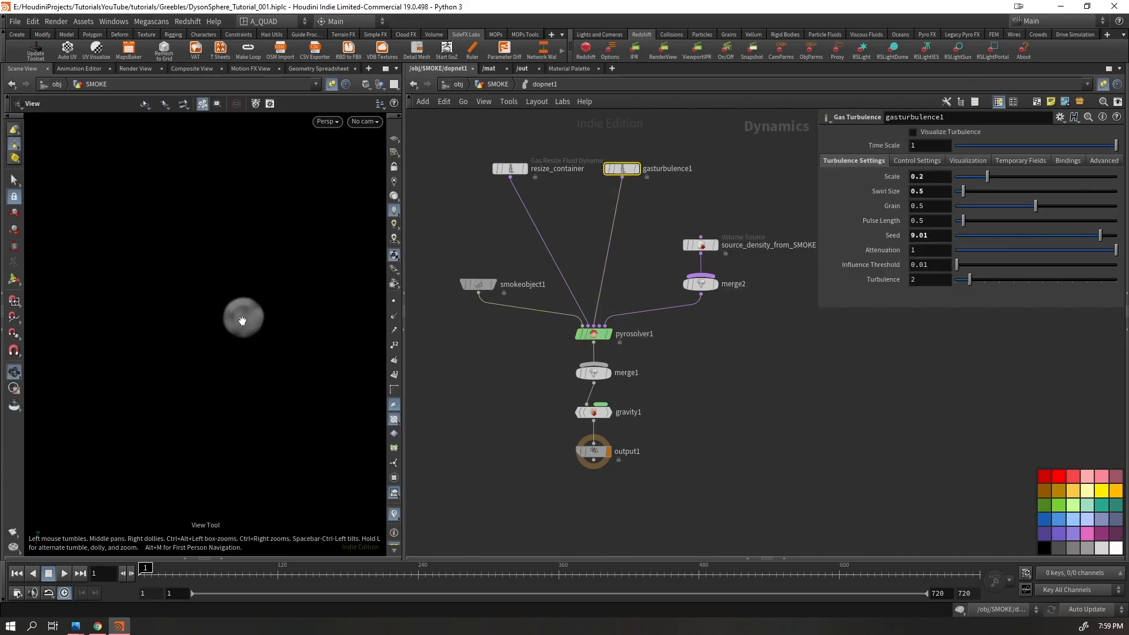
pyautogui.moveTo(242, 322); pyautogui.dragTo(249, 338)
pyautogui.click(332, 84)
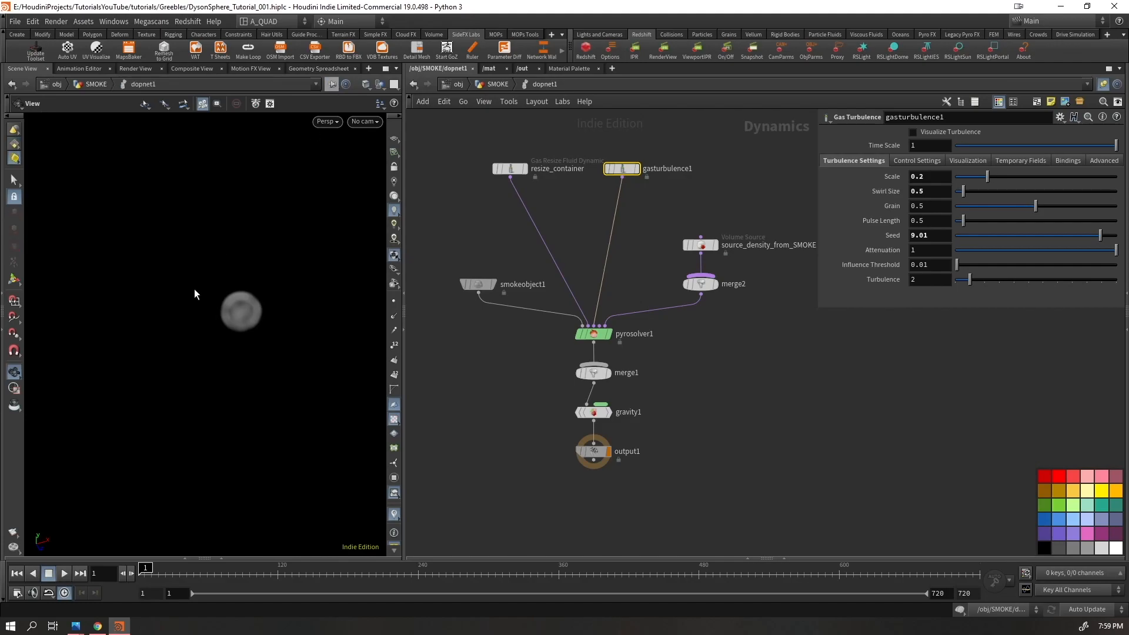
pyautogui.moveTo(195, 289); pyautogui.dragTo(294, 282)
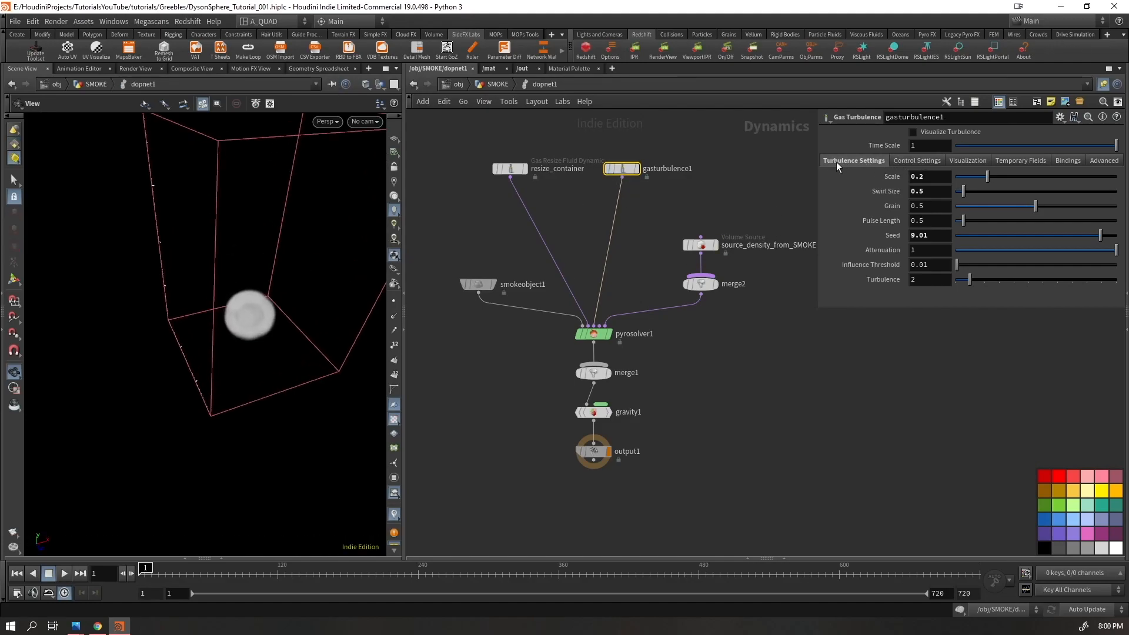
pyautogui.click(510, 169)
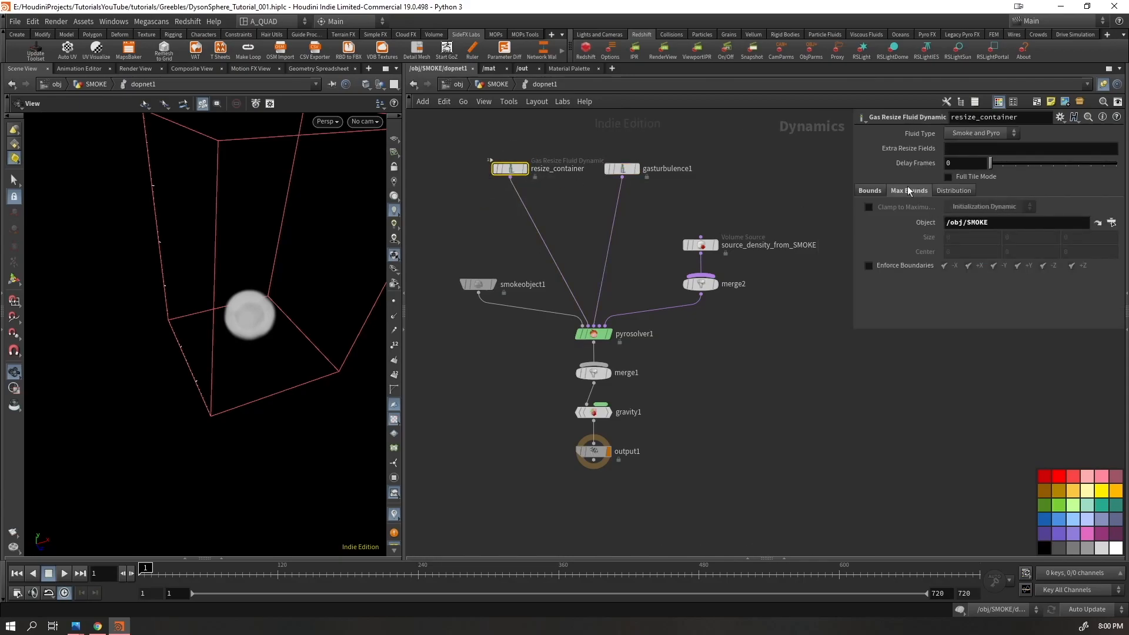
pyautogui.click(862, 191)
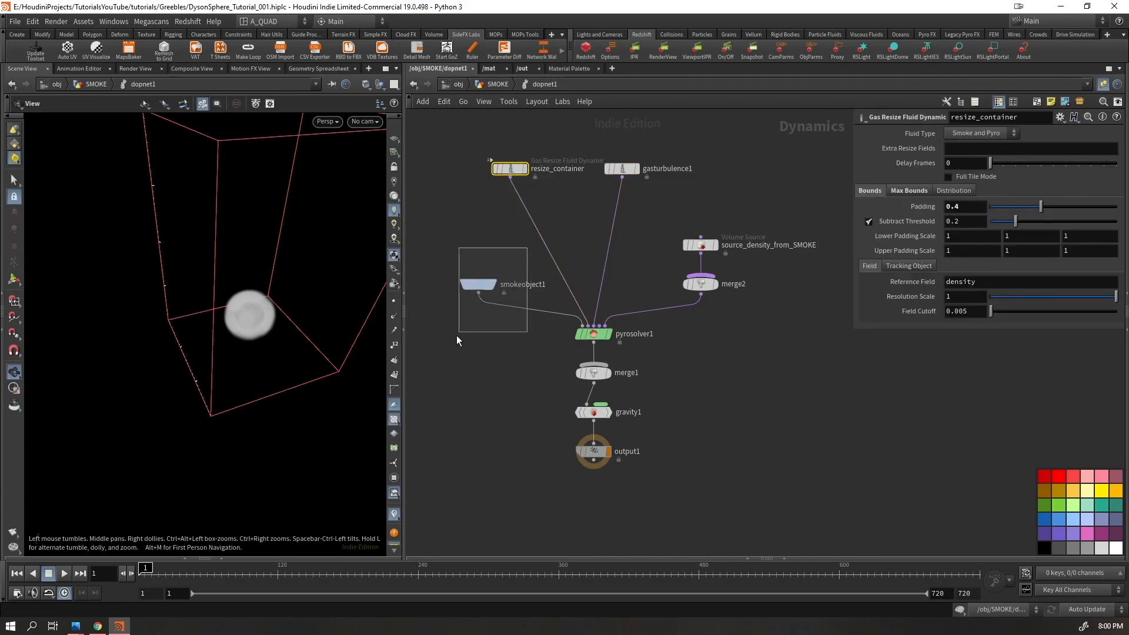
# Set smokeobject1's container size to 5 on all three axes and its Y center to 0
pyautogui.moveTo(462, 335); pyautogui.dragTo(463, 332)
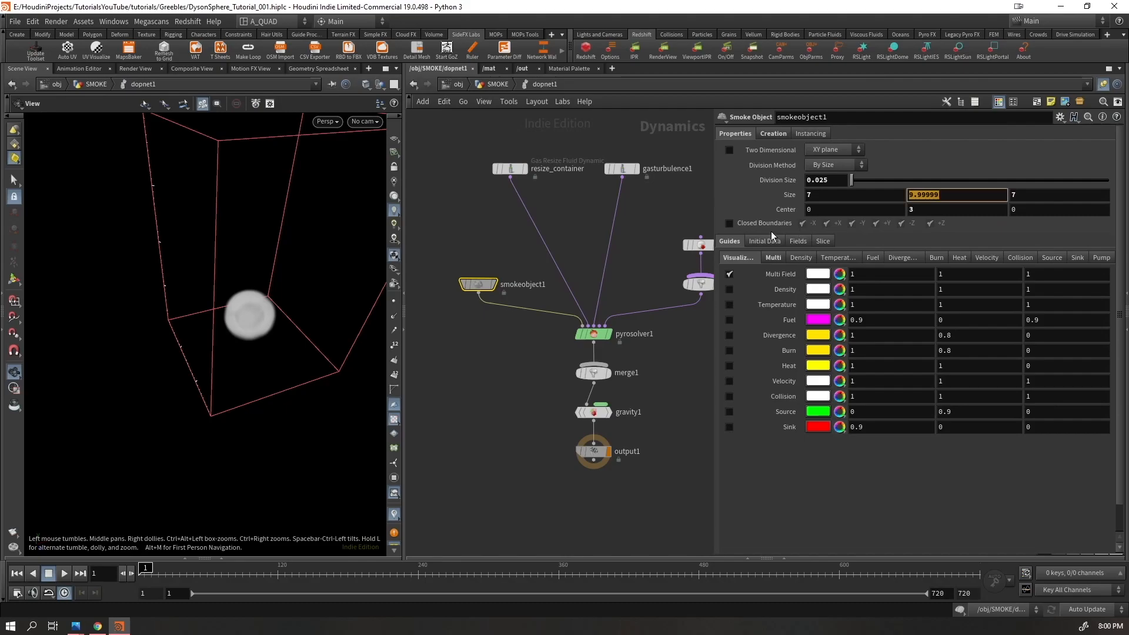
pyautogui.write('5')
pyautogui.press('Return')
pyautogui.write('5')
pyautogui.press('Tab')
pyautogui.press('Tab')
pyautogui.write('5')
pyautogui.press('Return')
pyautogui.doubleClick(921, 212)
pyautogui.write('0')
pyautogui.press('Return')
# Play the simulation inside the resized container, inspect the smoke up close, and stop playback
pyautogui.moveTo(229, 348); pyautogui.dragTo(271, 317)
pyautogui.press('Up')
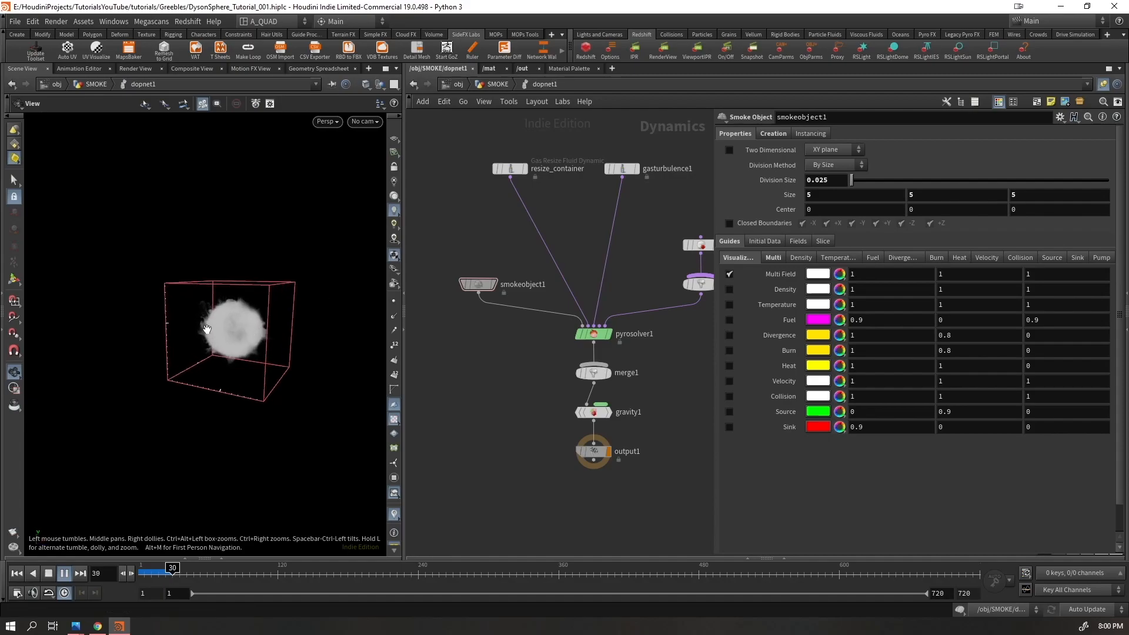
pyautogui.press('Escape')
pyautogui.moveTo(207, 327); pyautogui.dragTo(385, 237, button='right')
pyautogui.moveTo(386, 237); pyautogui.dragTo(119, 322)
pyautogui.moveTo(119, 322); pyautogui.dragTo(136, 318, button='right')
pyautogui.moveTo(136, 318); pyautogui.dragTo(183, 344, button='middle')
pyautogui.press('Up')
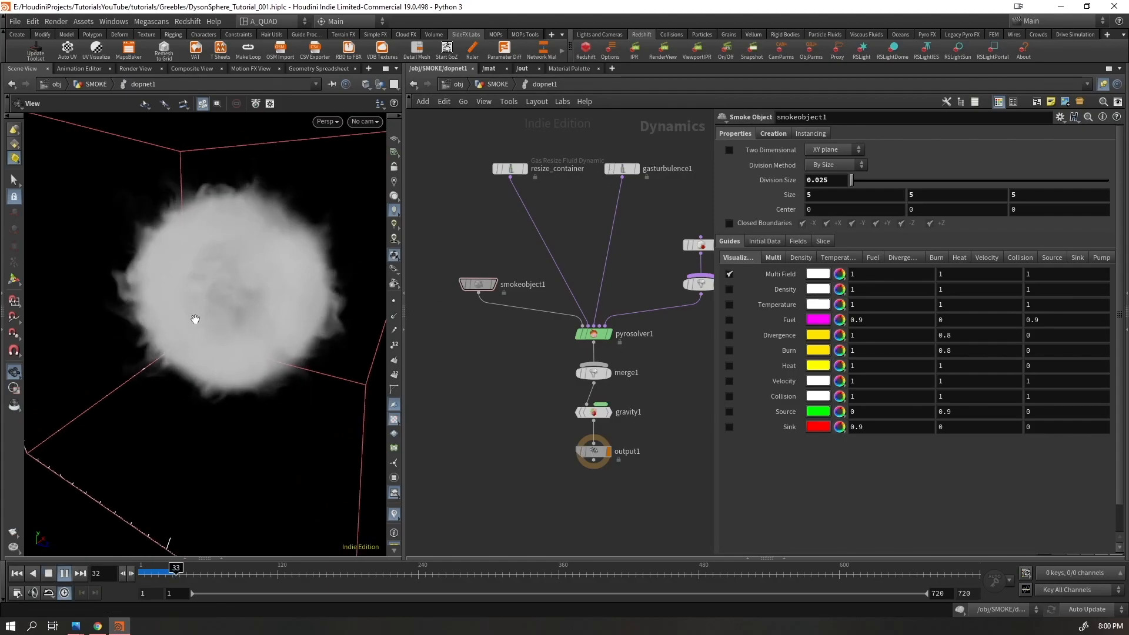
pyautogui.press('Escape')
# Review the pyro solver's Shape settings and return the timeline to the first frame
pyautogui.moveTo(552, 140); pyautogui.dragTo(517, 192)
pyautogui.moveTo(503, 249); pyautogui.dragTo(481, 285)
pyautogui.moveTo(680, 312); pyautogui.dragTo(556, 338)
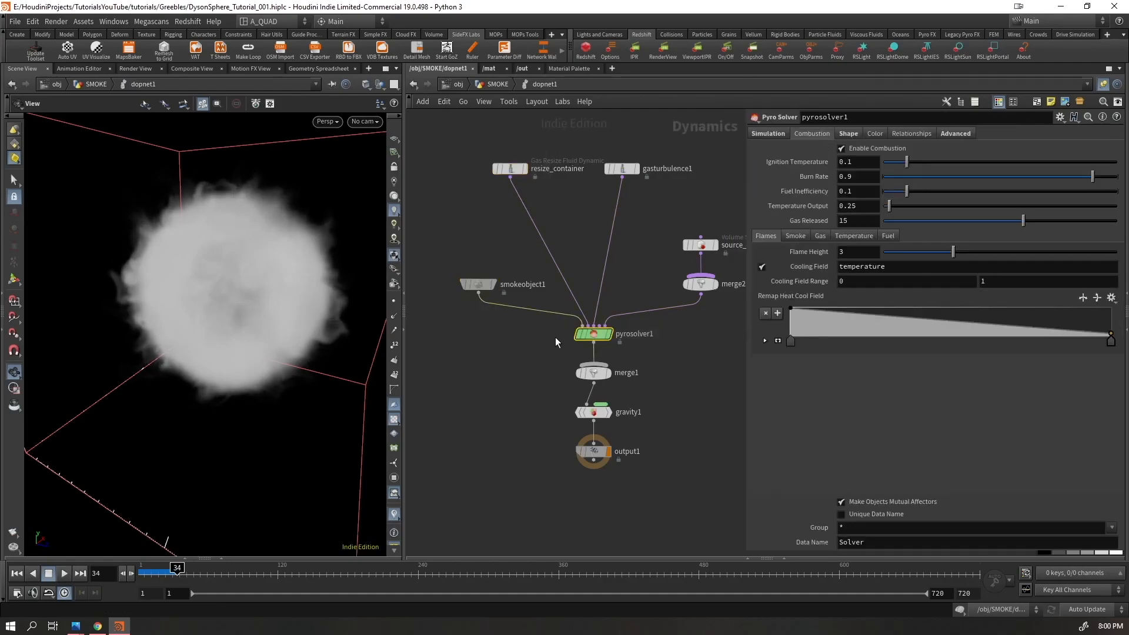
pyautogui.click(846, 134)
pyautogui.moveTo(235, 327)
pyautogui.mouseDown()
pyautogui.moveTo(209, 322)
pyautogui.moveTo(281, 293)
pyautogui.moveTo(416, 320)
pyautogui.moveTo(216, 326)
pyautogui.mouseUp()
pyautogui.hotkey('ctrl', 'Up')
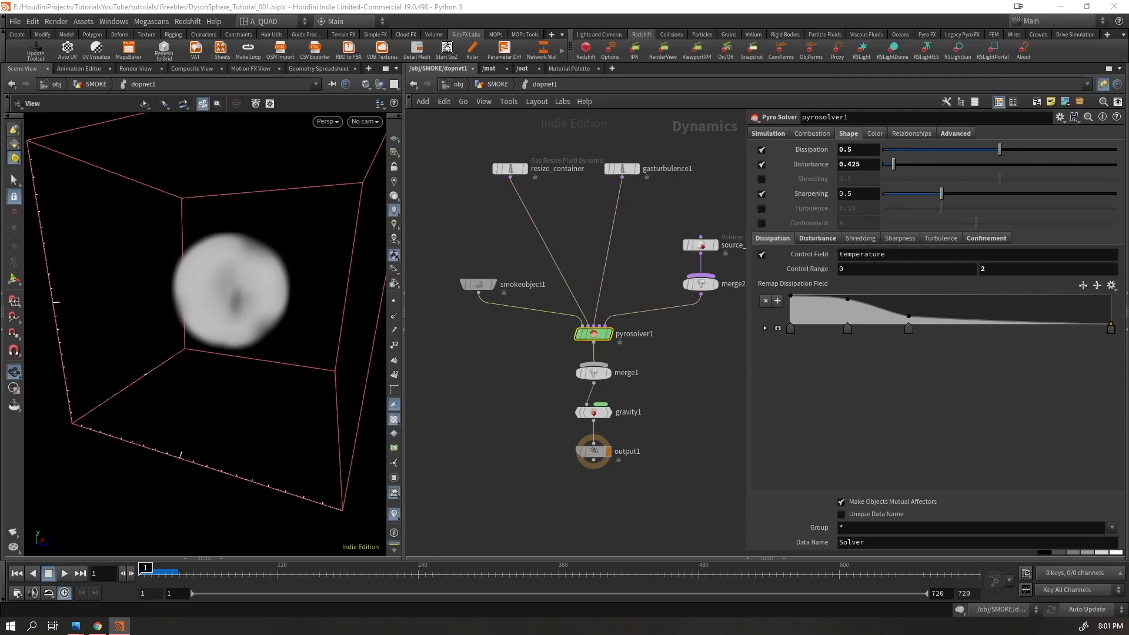
# Go up to the SMOKE network and display the add_noise node to inspect its source points
pyautogui.click(498, 84)
pyautogui.scroll(5, 624, 317)
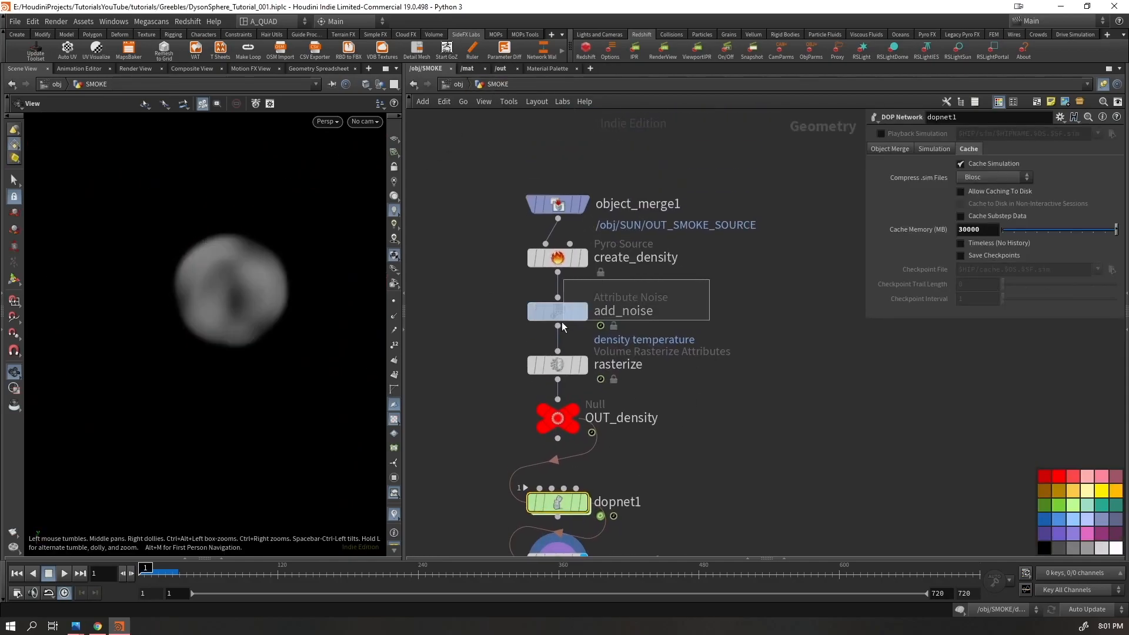
pyautogui.click(558, 310)
pyautogui.click(584, 311)
pyautogui.moveTo(253, 298); pyautogui.dragTo(315, 303)
pyautogui.moveTo(292, 260); pyautogui.dragTo(380, 207, button='right')
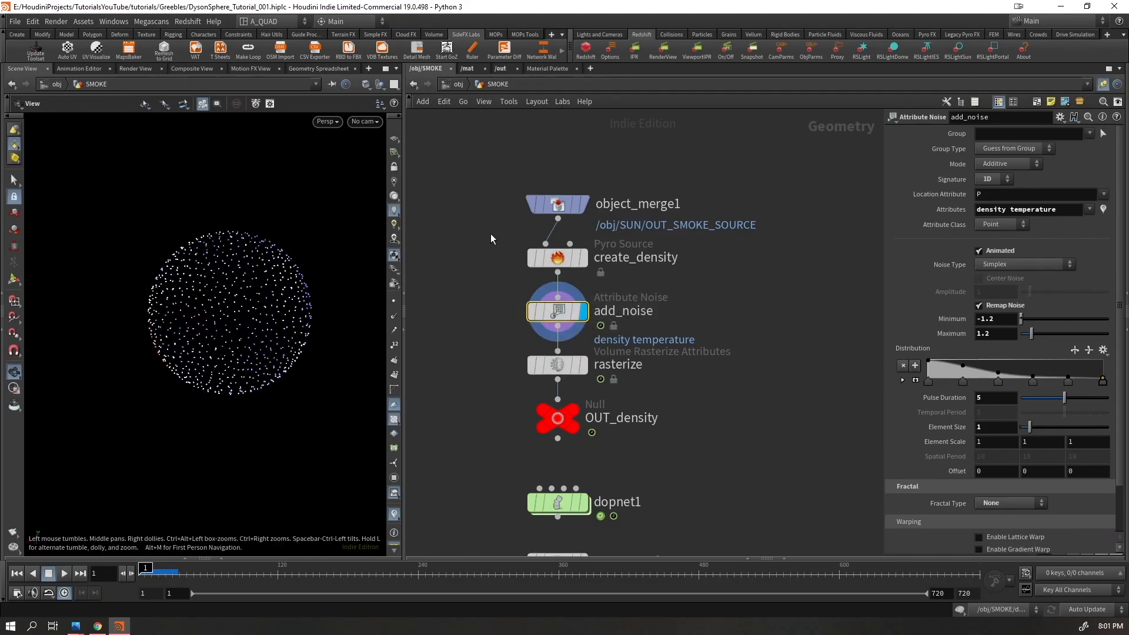
# Set the Particle Separation of the create_density pyro source to 0.05 and check the denser points
pyautogui.click(557, 257)
pyautogui.press('c')
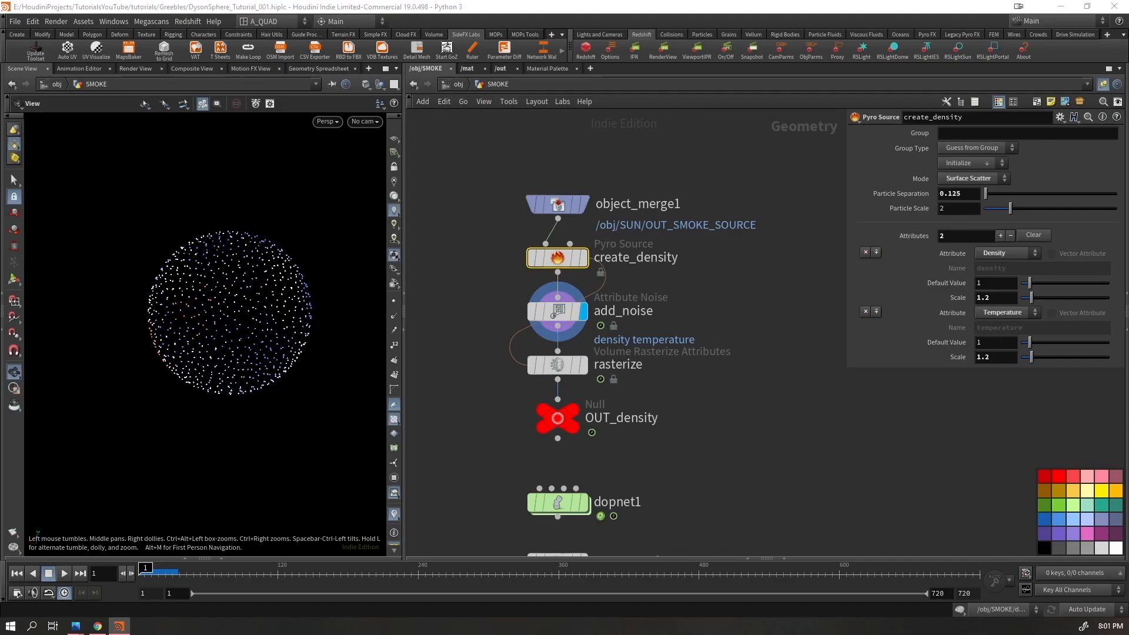
pyautogui.moveTo(970, 194); pyautogui.dragTo(945, 207)
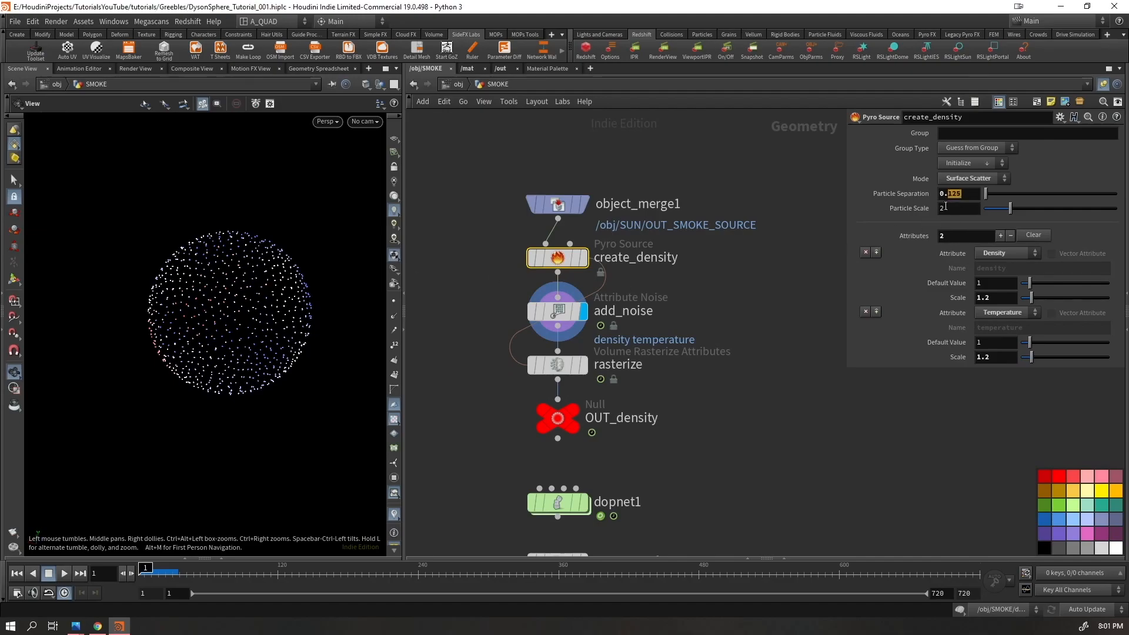
pyautogui.write('05')
pyautogui.press('Return')
pyautogui.moveTo(218, 317); pyautogui.dragTo(309, 283)
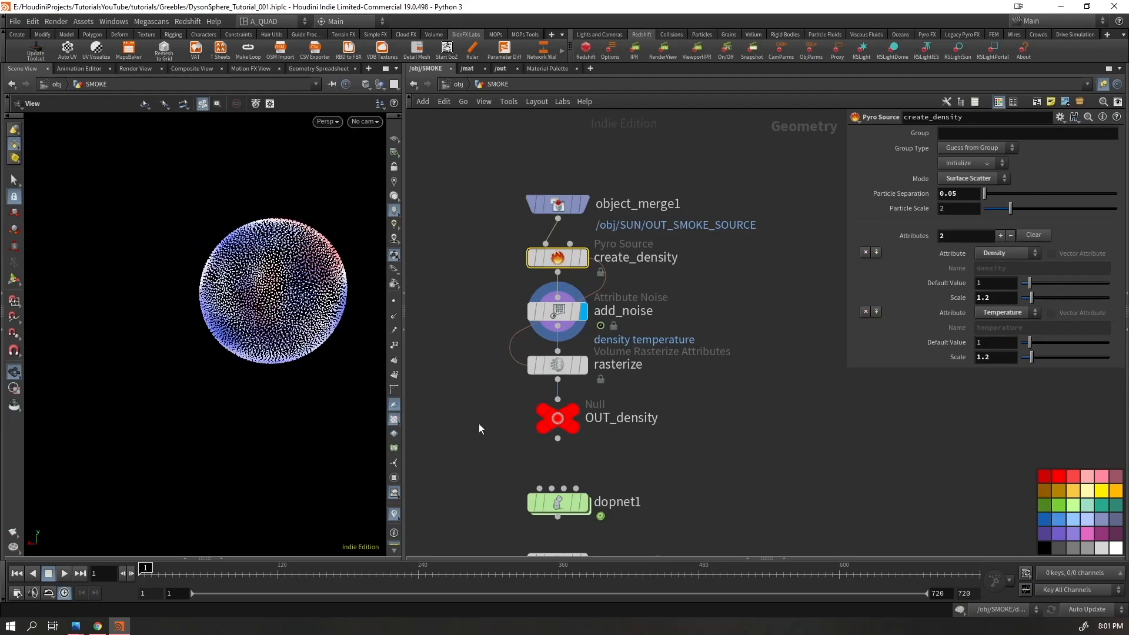
# Display the rasterize node and examine its Voxel Size expression alongside the particle settings of create_density
pyautogui.click(585, 367)
pyautogui.click(557, 365)
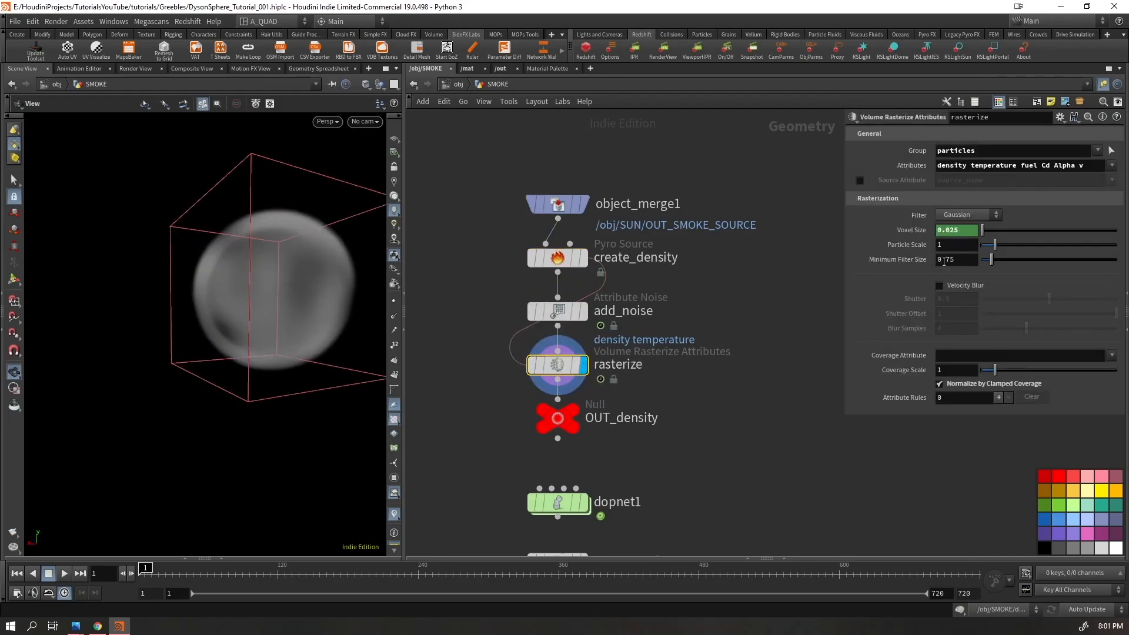
pyautogui.click(904, 231)
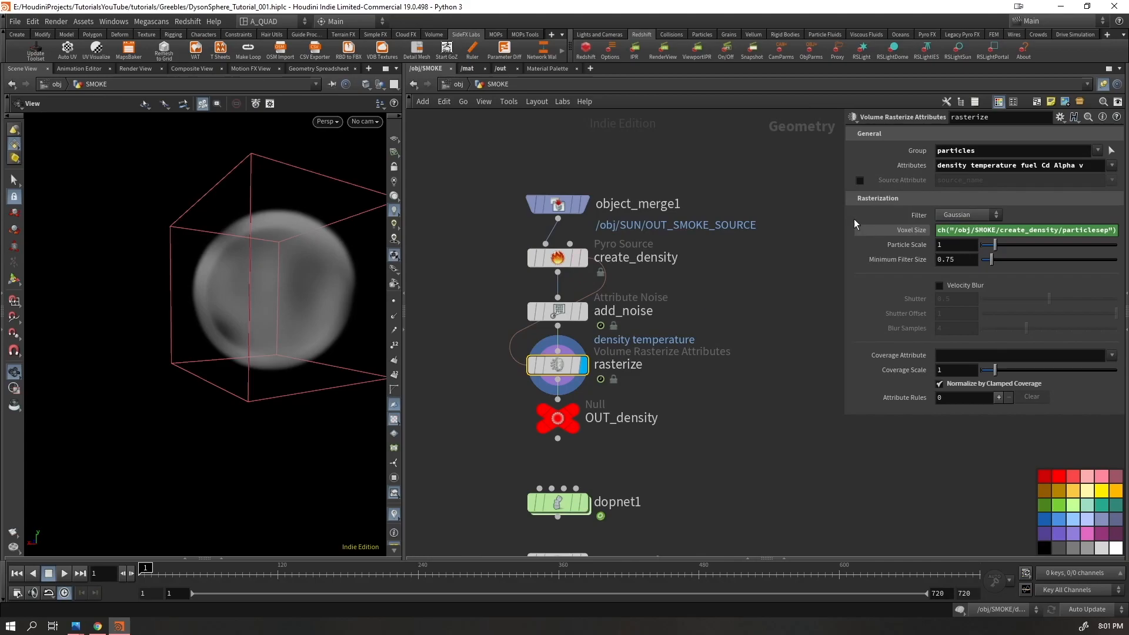
pyautogui.moveTo(845, 211); pyautogui.dragTo(617, 228)
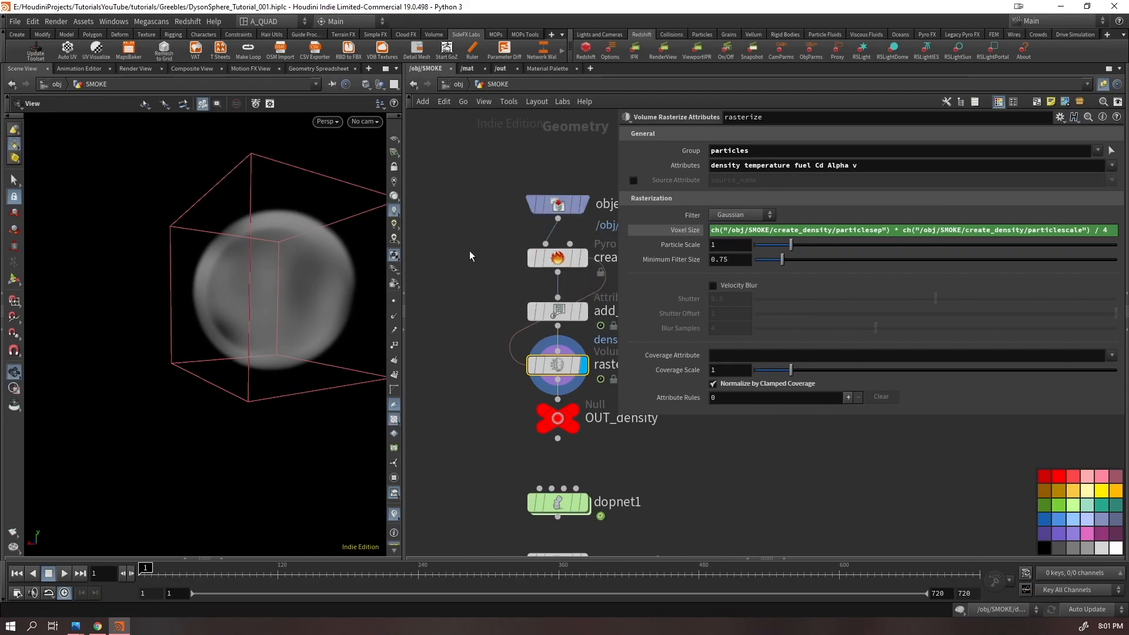
pyautogui.click(557, 257)
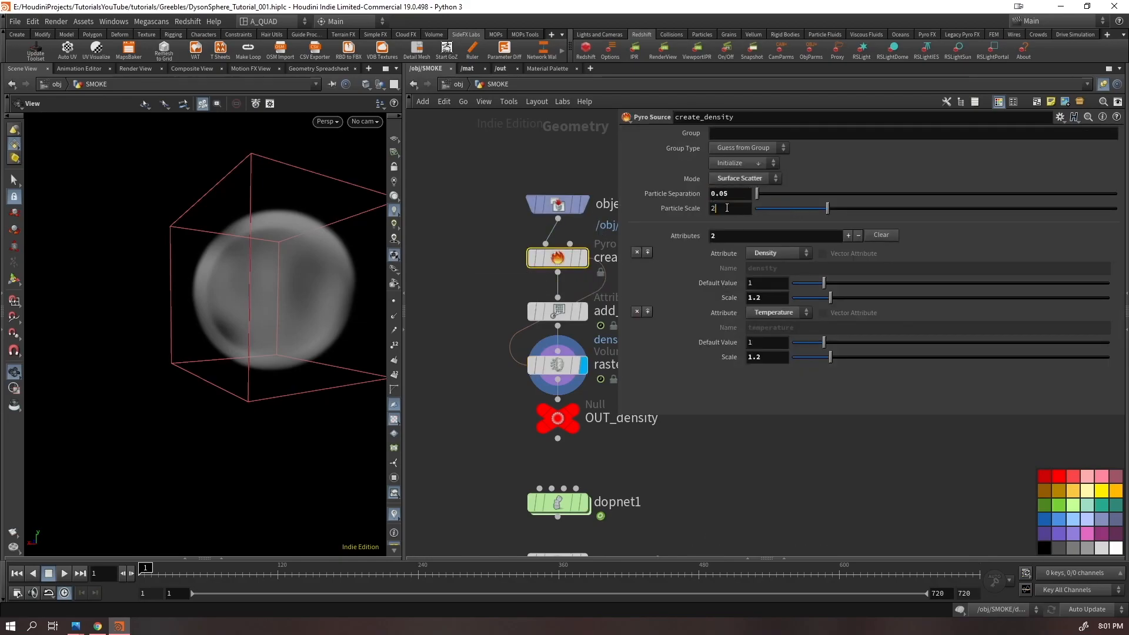
pyautogui.click(557, 365)
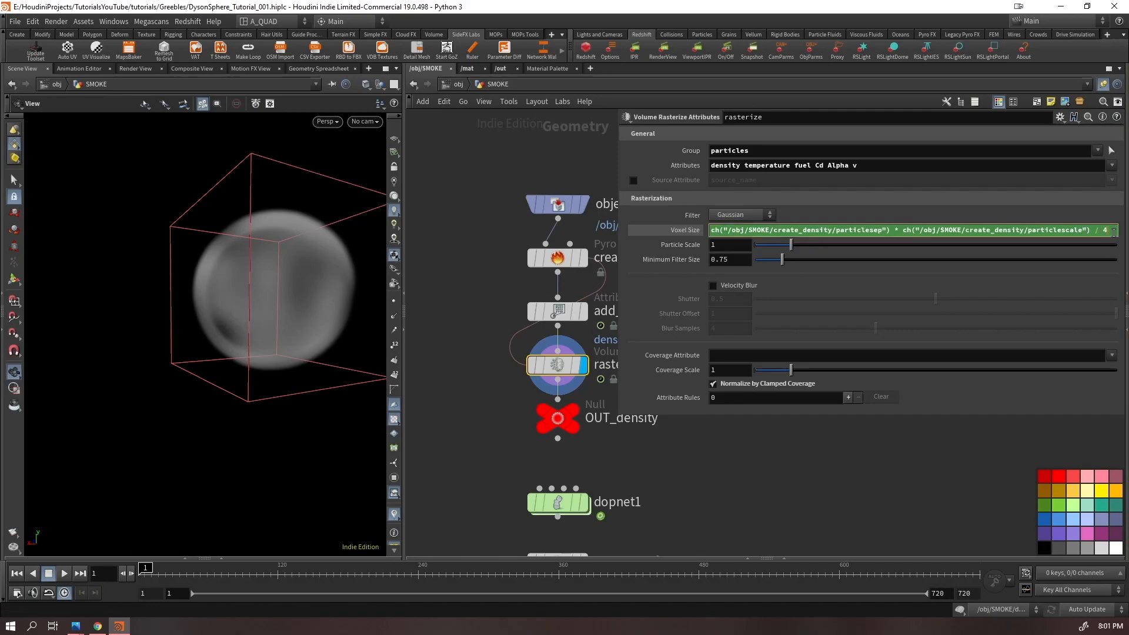
pyautogui.click(685, 230)
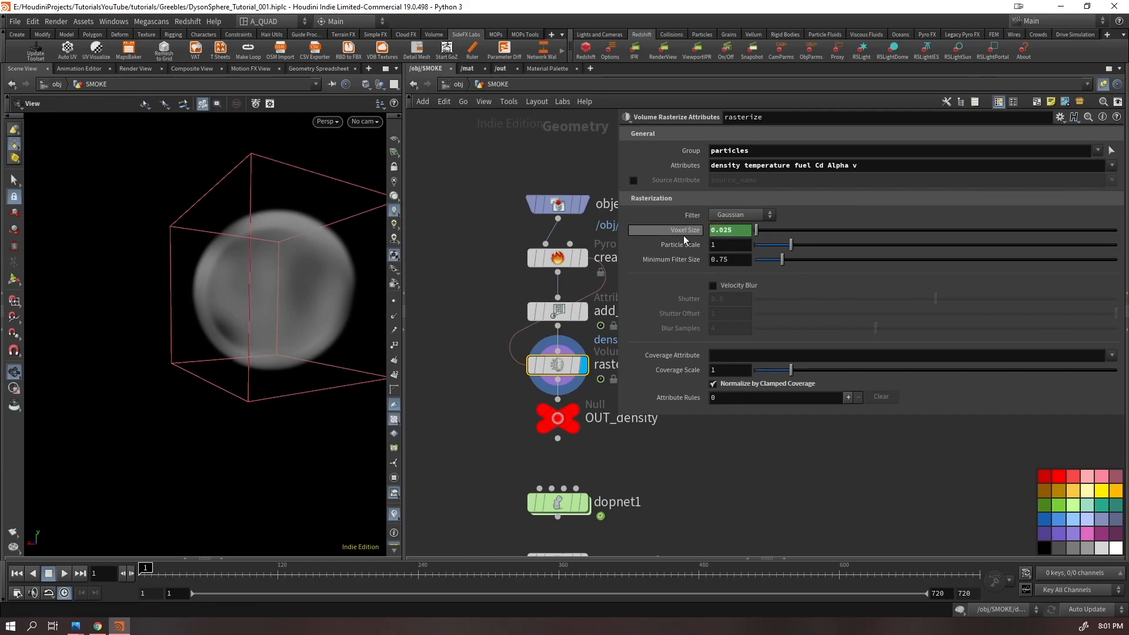
# Link smokeobject1's Division Size in dopnet1 to the rasterize node's Voxel Size by pasting a relative reference
pyautogui.doubleClick(557, 503)
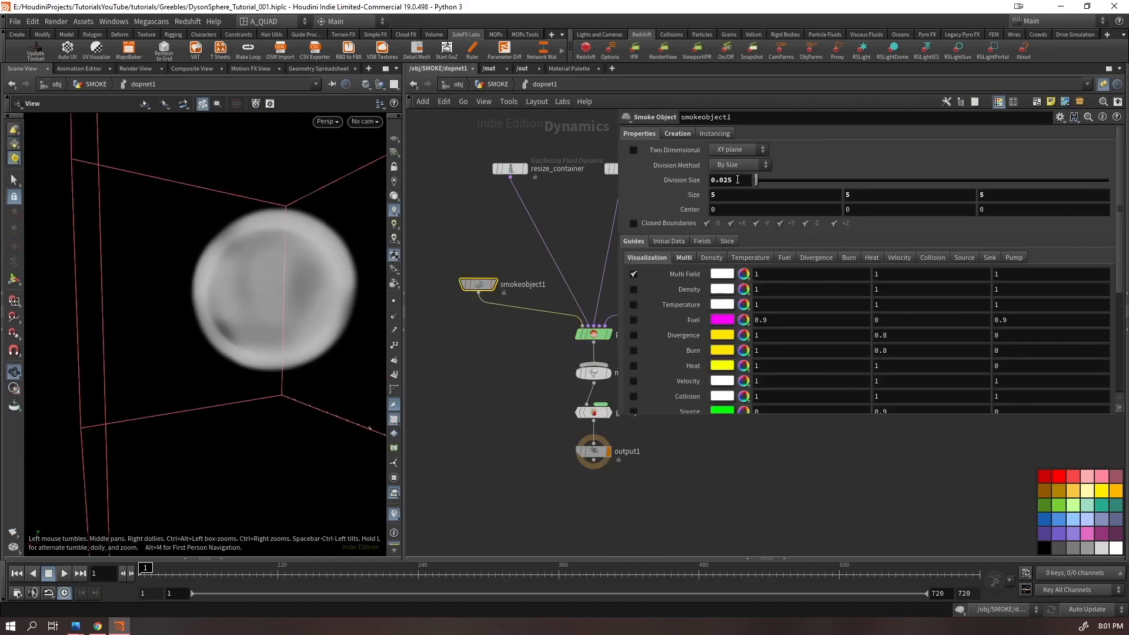
pyautogui.rightClick(738, 179)
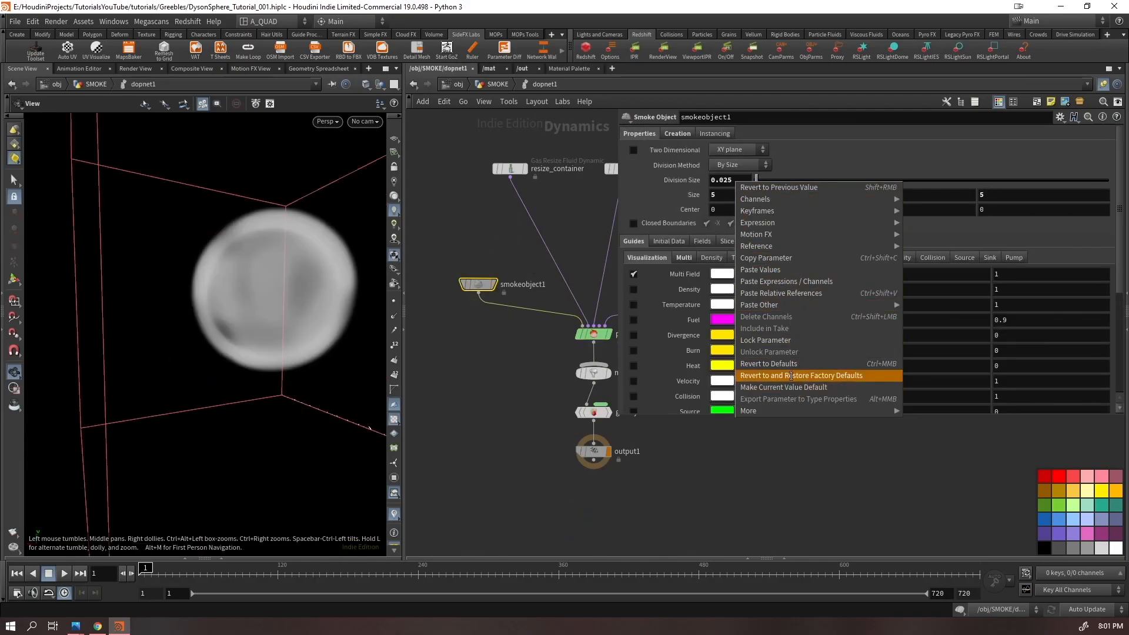
pyautogui.click(790, 293)
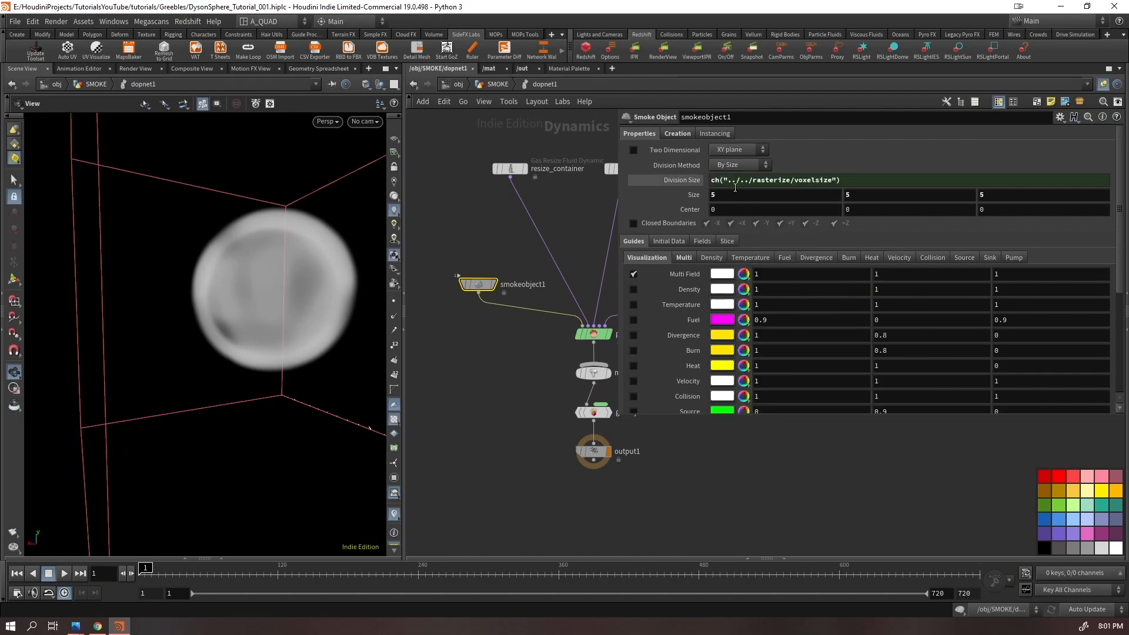
pyautogui.click(687, 181)
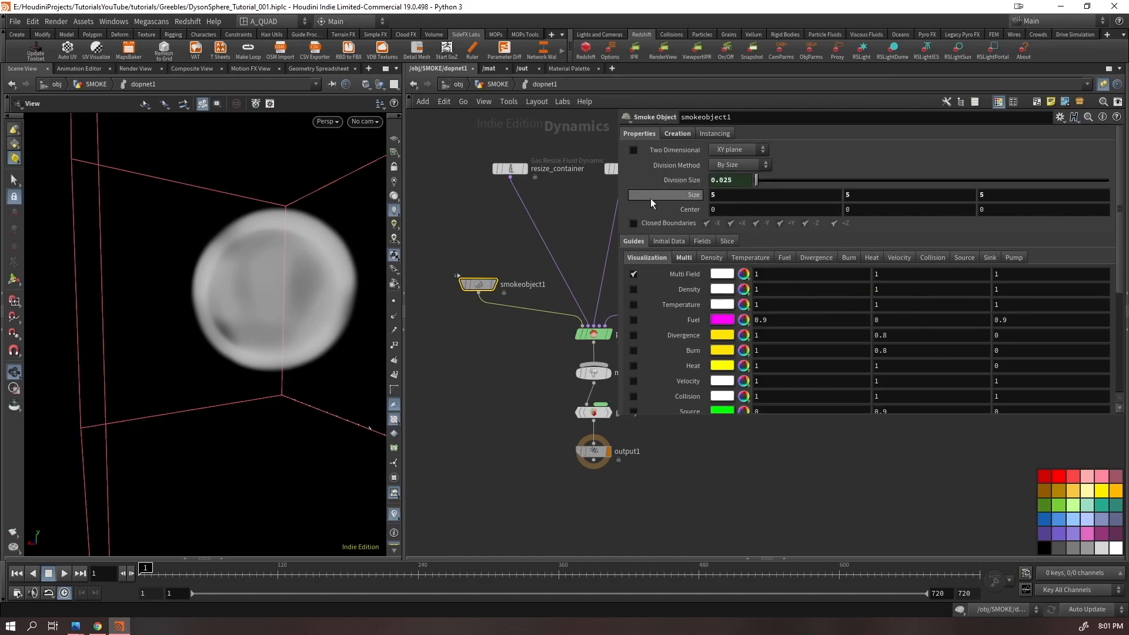
pyautogui.click(671, 178)
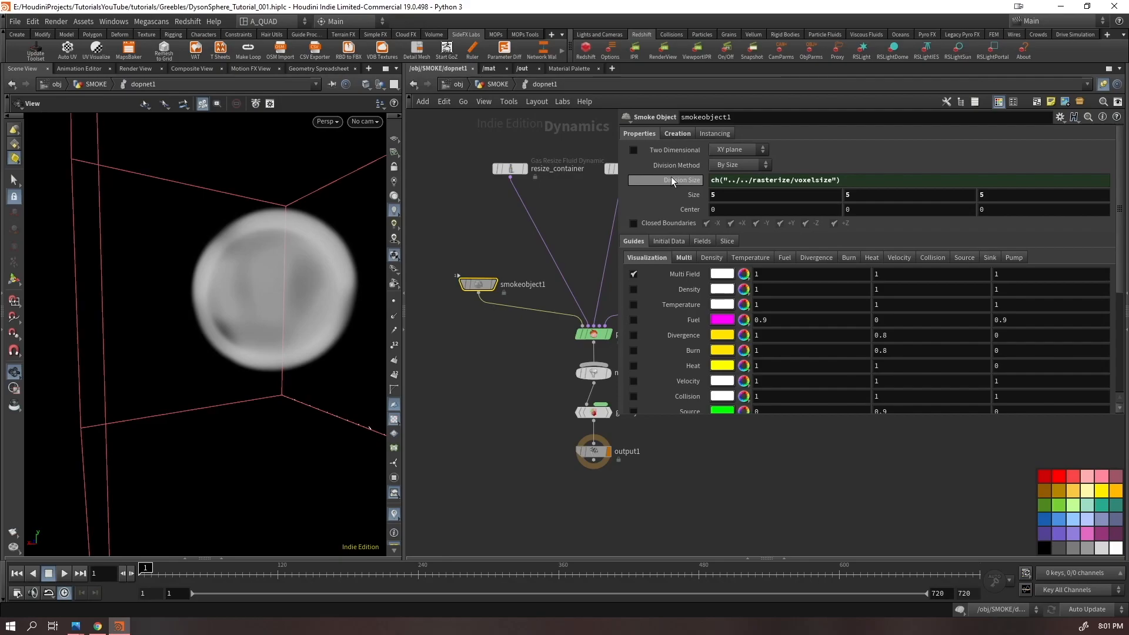
pyautogui.click(685, 180)
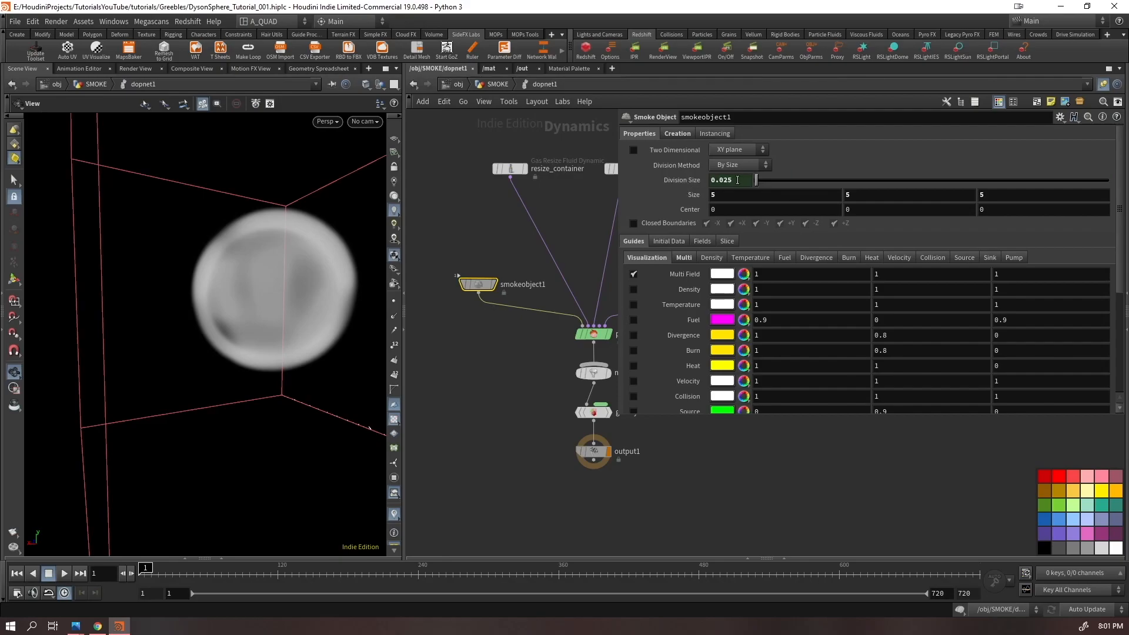
# Set create_density's Particle Separation to 0.025 in the SMOKE network, and go back into dopnet1 to check the linked Division Size
pyautogui.click(498, 84)
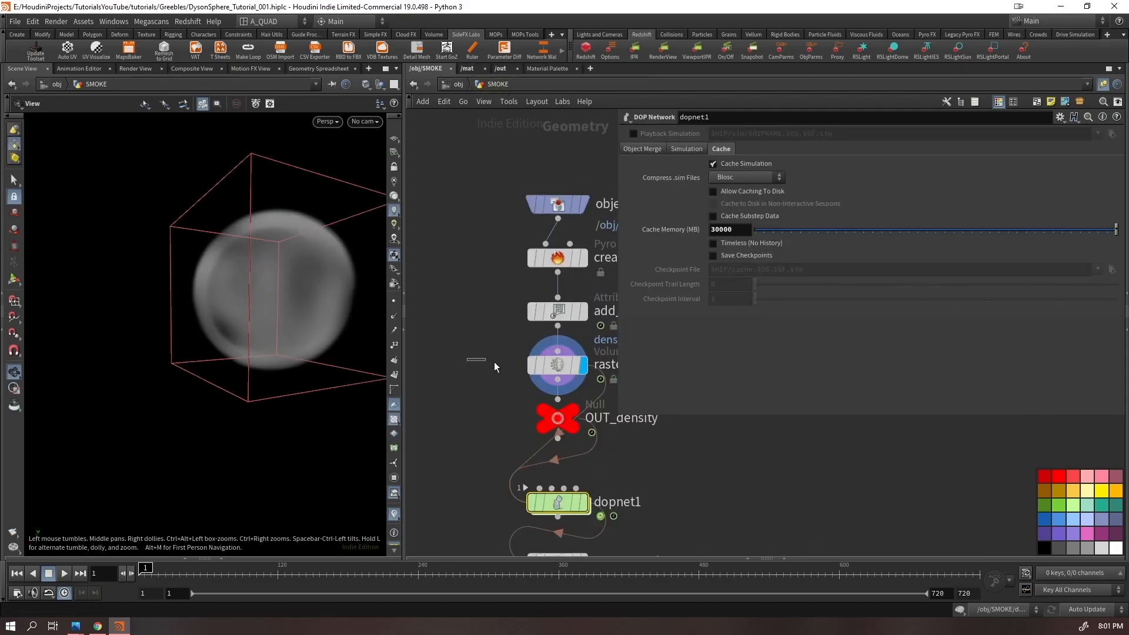
pyautogui.click(553, 365)
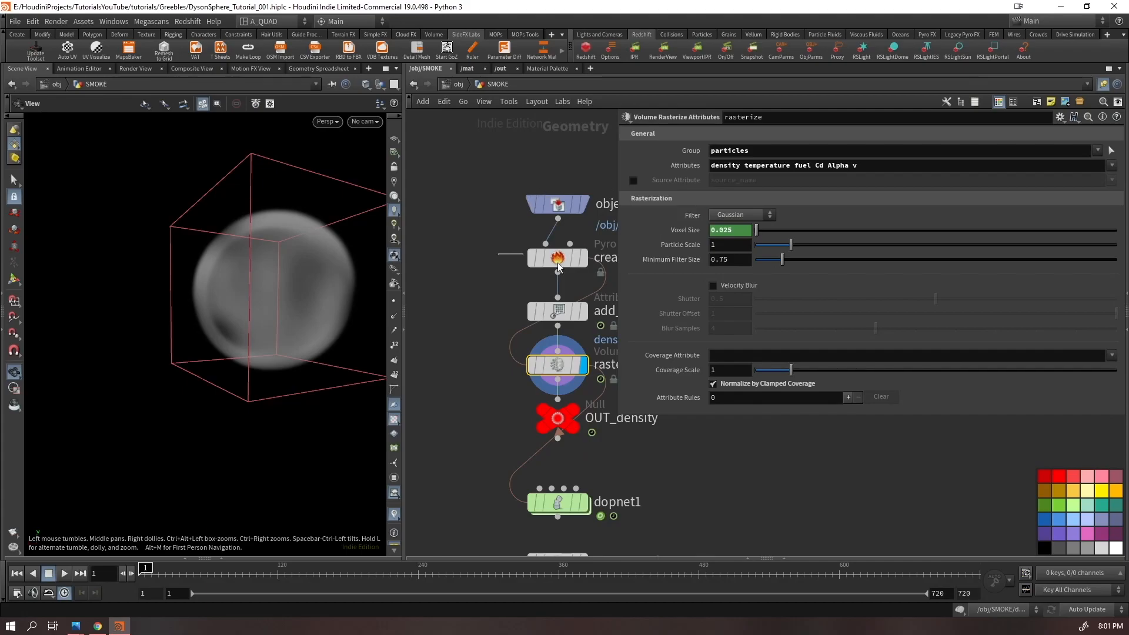
pyautogui.click(535, 262)
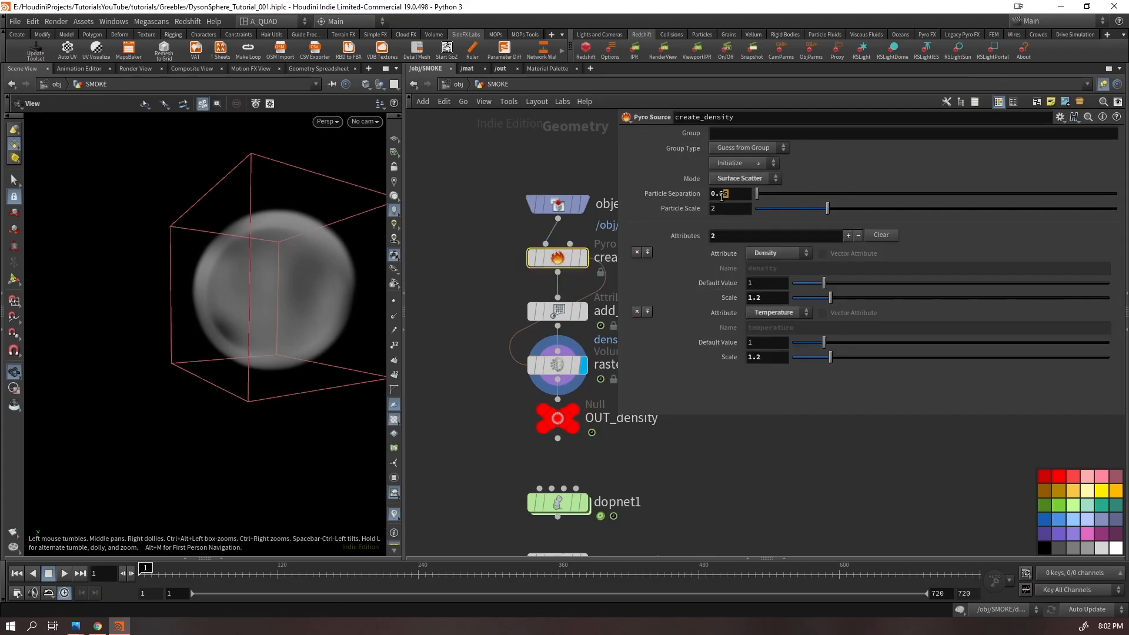
pyautogui.write('0.025')
pyautogui.press('Return')
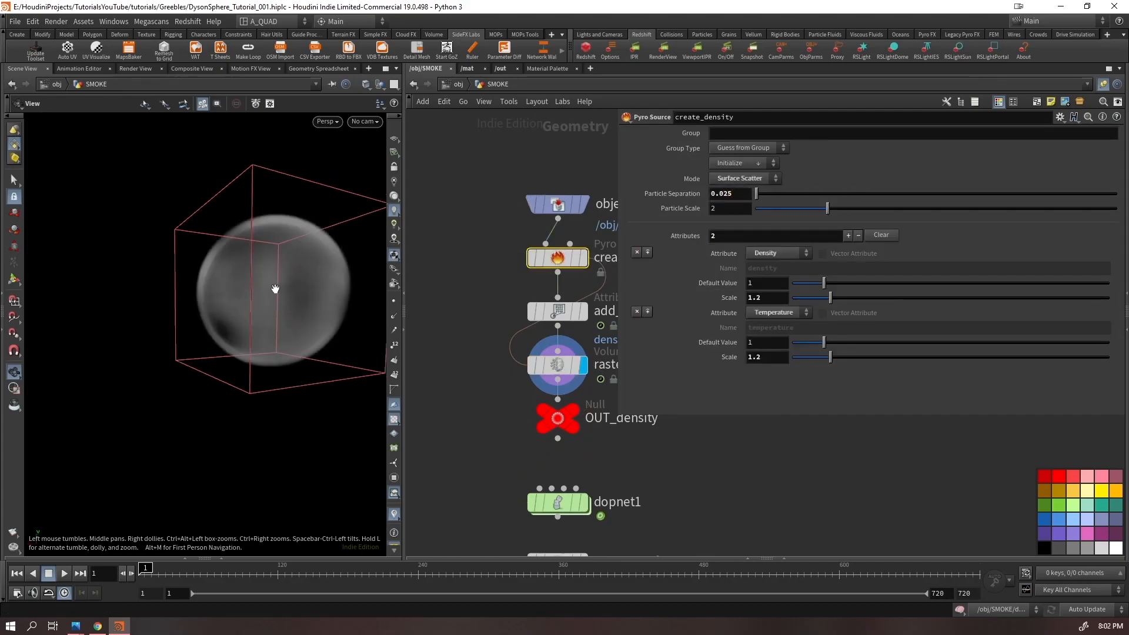
pyautogui.click(558, 503)
pyautogui.press('Return')
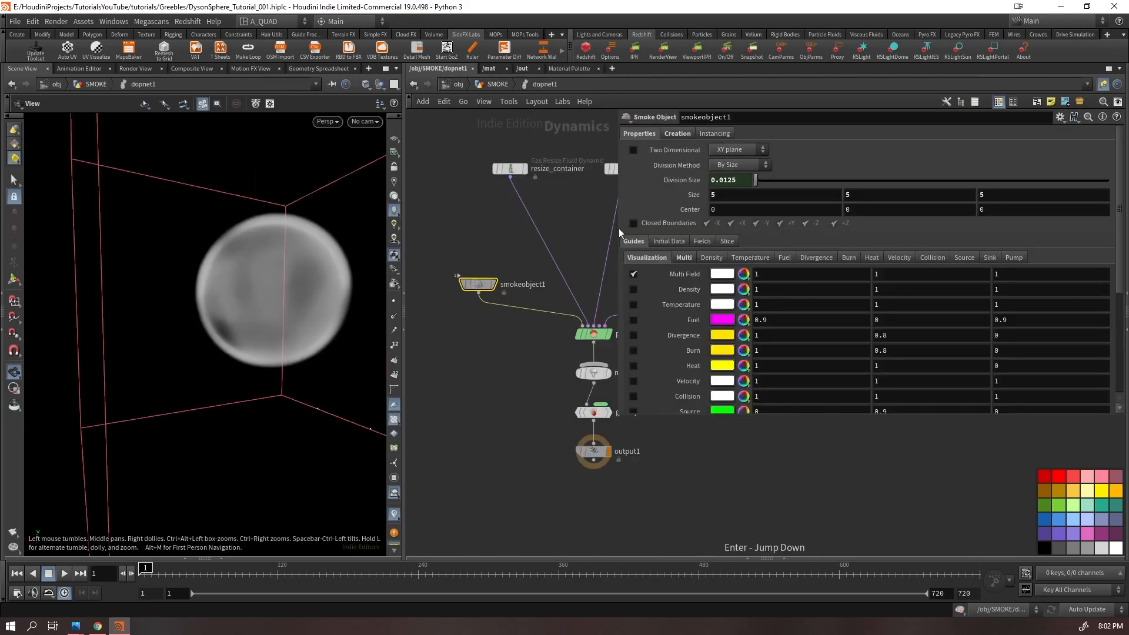
# Return to the SMOKE network, save the scene, and set create_density's Particle Separation to 0.05
pyautogui.click(496, 84)
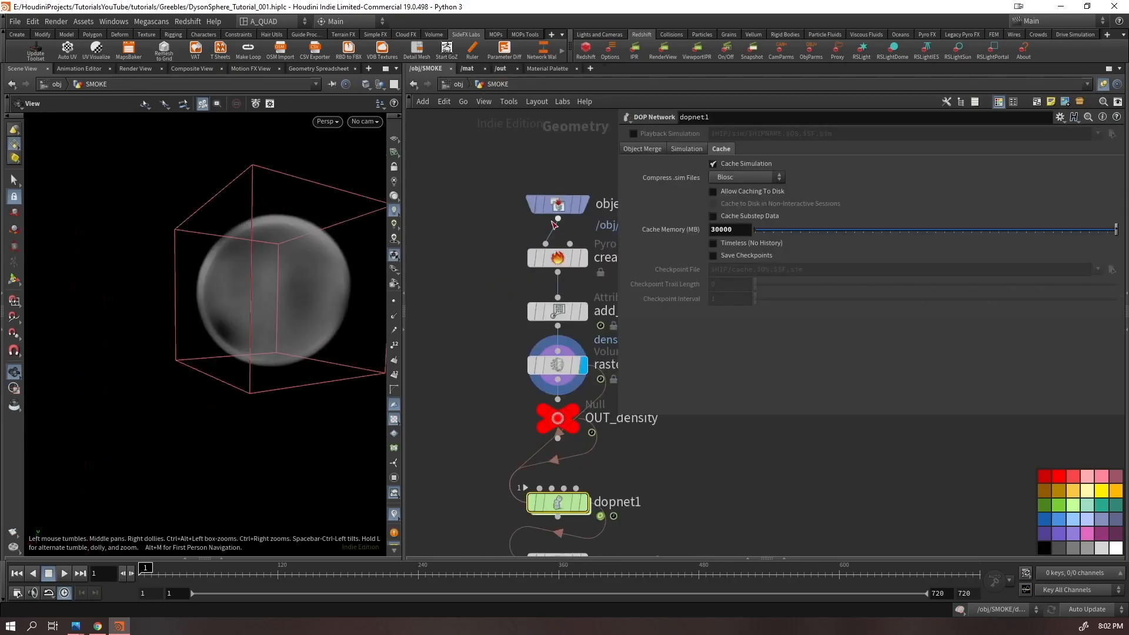
pyautogui.click(571, 258)
pyautogui.hotkey('ctrl', 's')
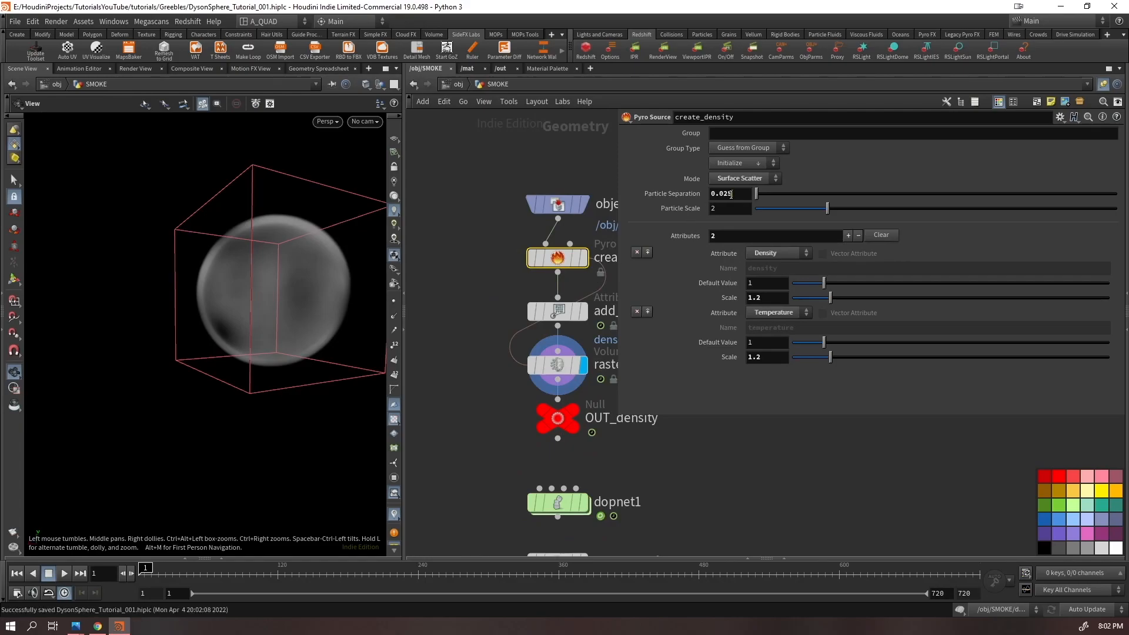
pyautogui.write('5')
pyautogui.press('Return')
pyautogui.moveTo(262, 321); pyautogui.dragTo(286, 319)
pyautogui.press('Up')
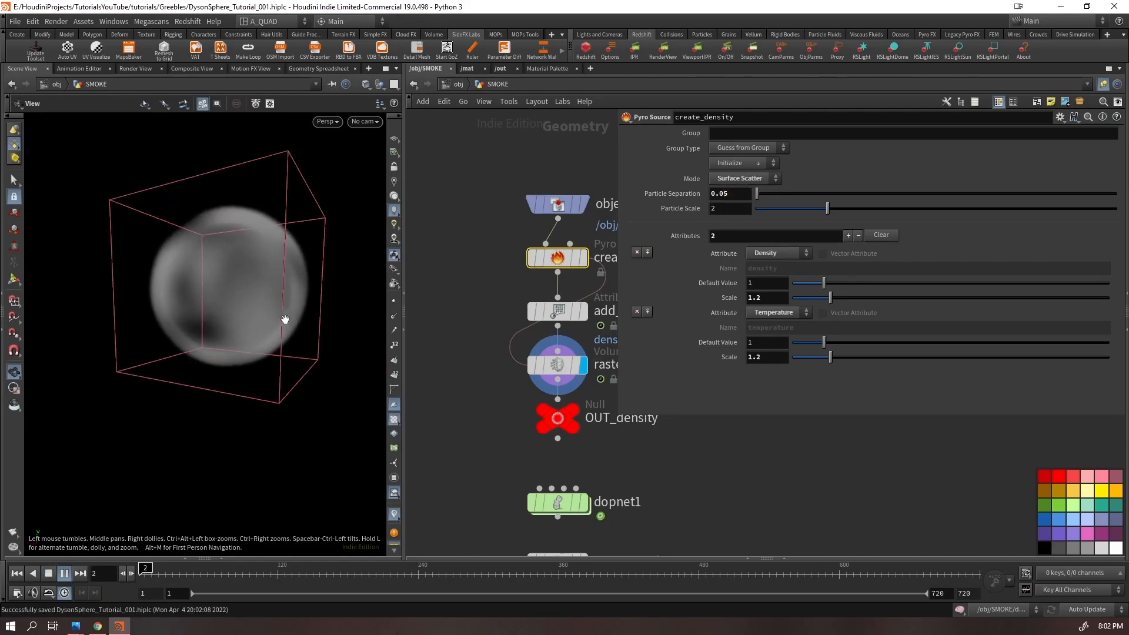
pyautogui.hotkey('ctrl', 'Up')
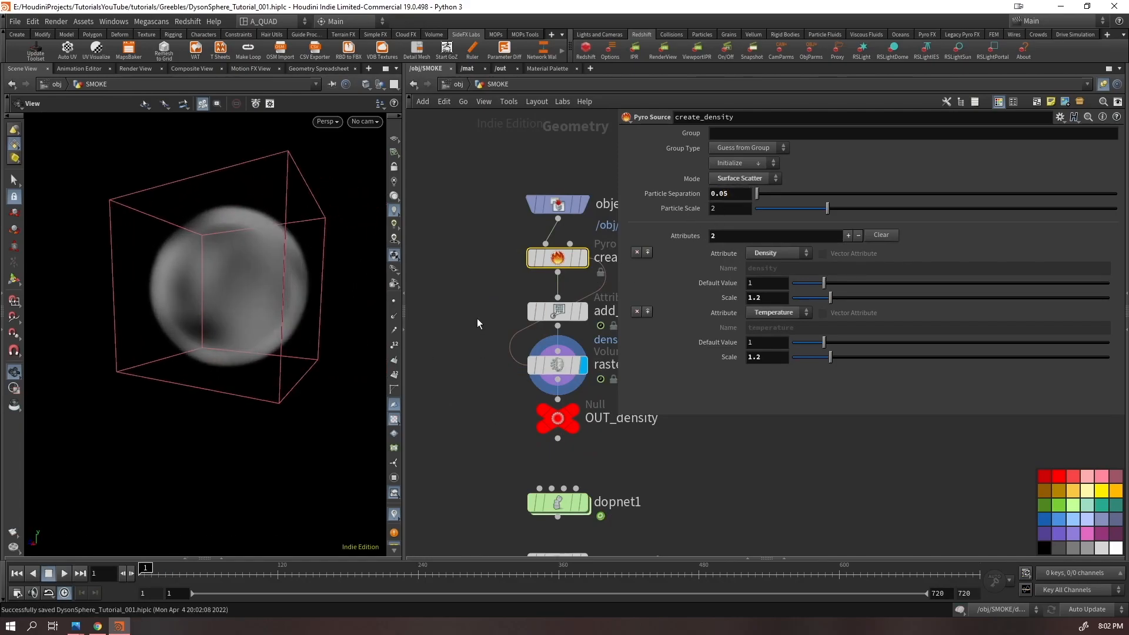
# Display the add_noise node, enlarge its parameter area, and play and scrub the timeline to examine the noise animation on the points
pyautogui.click(580, 316)
pyautogui.click(582, 311)
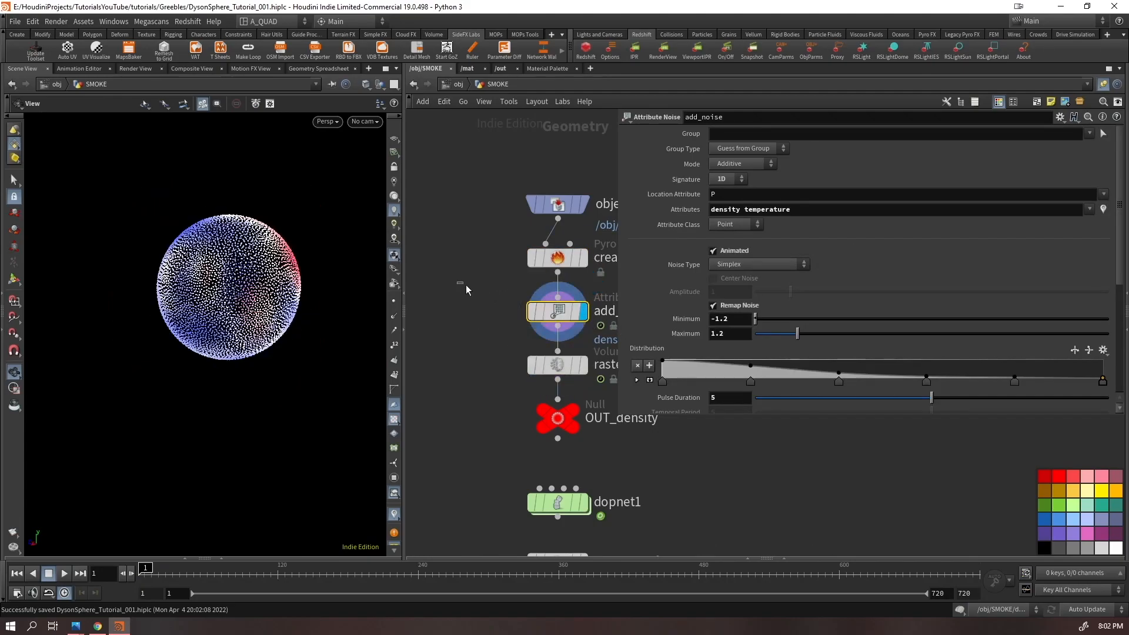
pyautogui.scroll(-3, 794, 420)
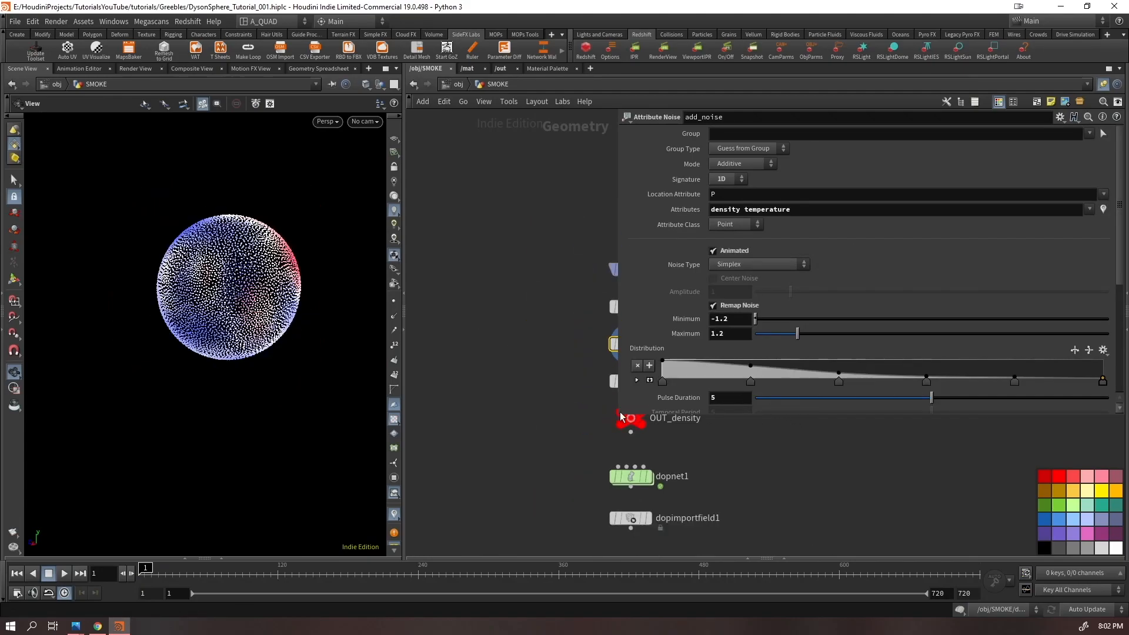
pyautogui.moveTo(617, 413); pyautogui.dragTo(646, 525)
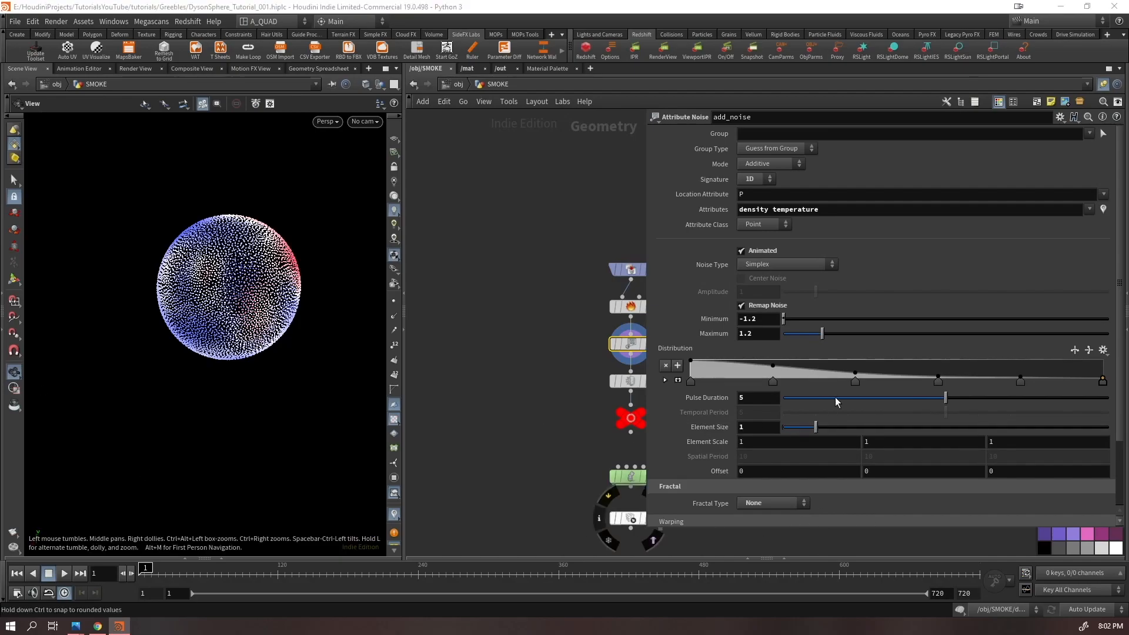
pyautogui.scroll(-1, 772, 424)
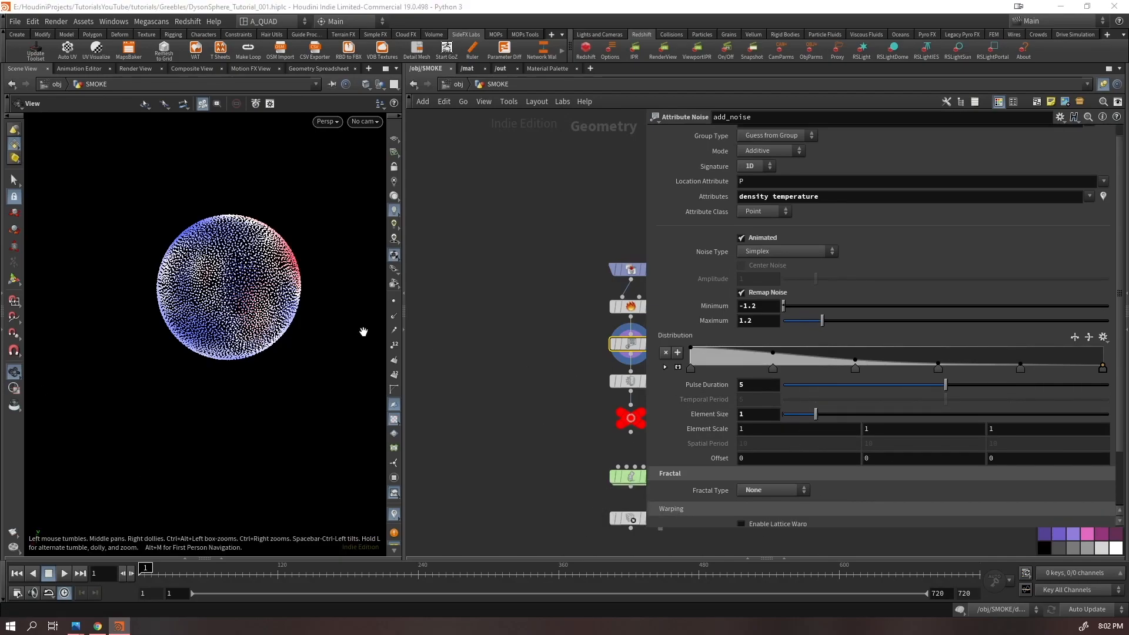
pyautogui.moveTo(158, 296); pyautogui.dragTo(212, 287)
pyautogui.press('Up')
pyautogui.moveTo(184, 569); pyautogui.dragTo(620, 569)
pyautogui.hotkey('ctrl', 'Up')
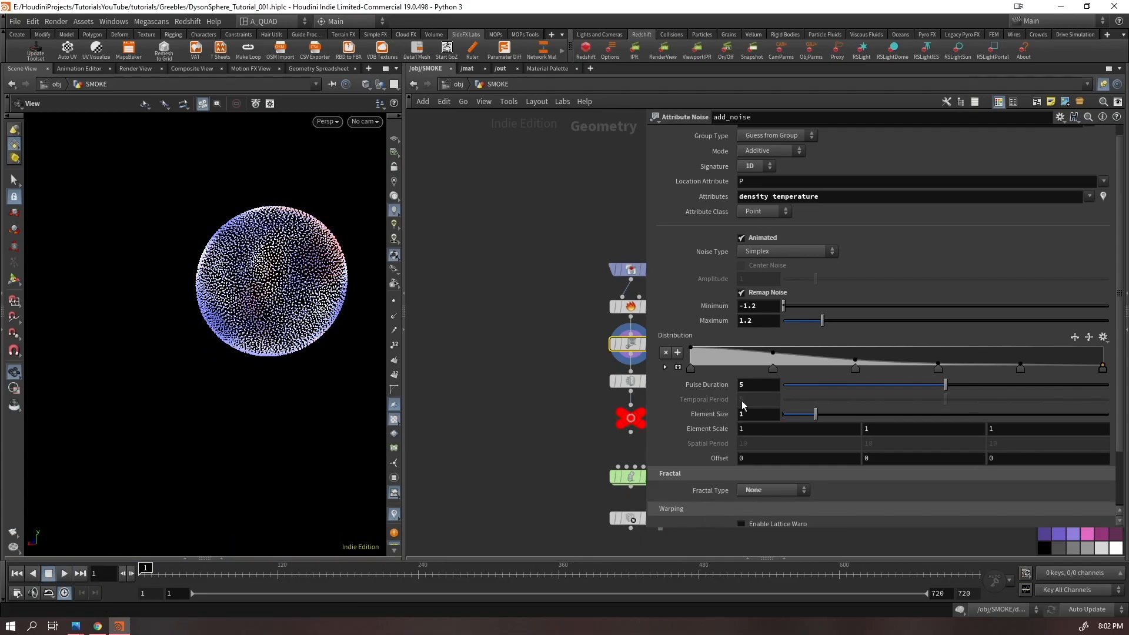
# Set add_noise's Pulse Duration to 10 and scrub the timeline to check the slower noise, returning to frame 1
pyautogui.doubleClick(753, 384)
pyautogui.write('10')
pyautogui.press('Return')
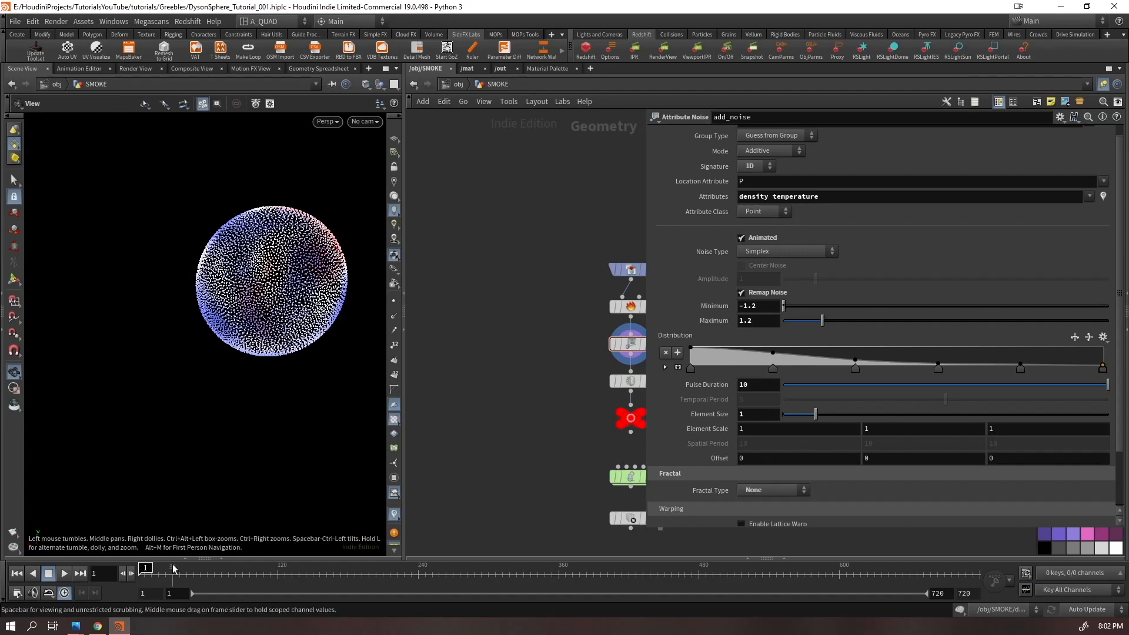
pyautogui.click(276, 571)
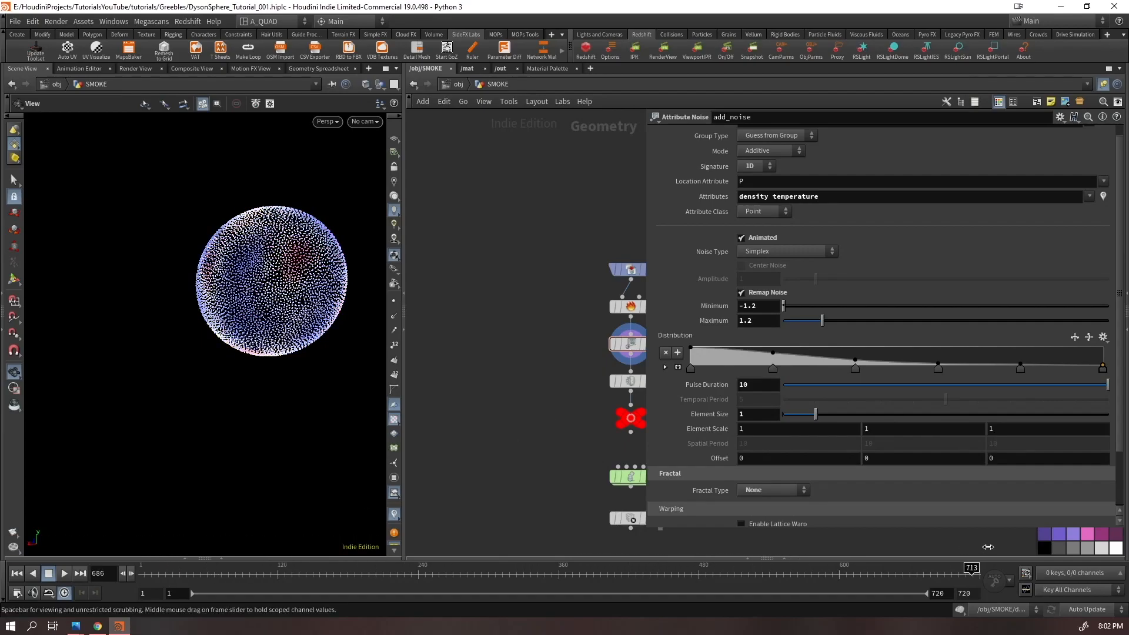
pyautogui.hotkey('ctrl', 'Up')
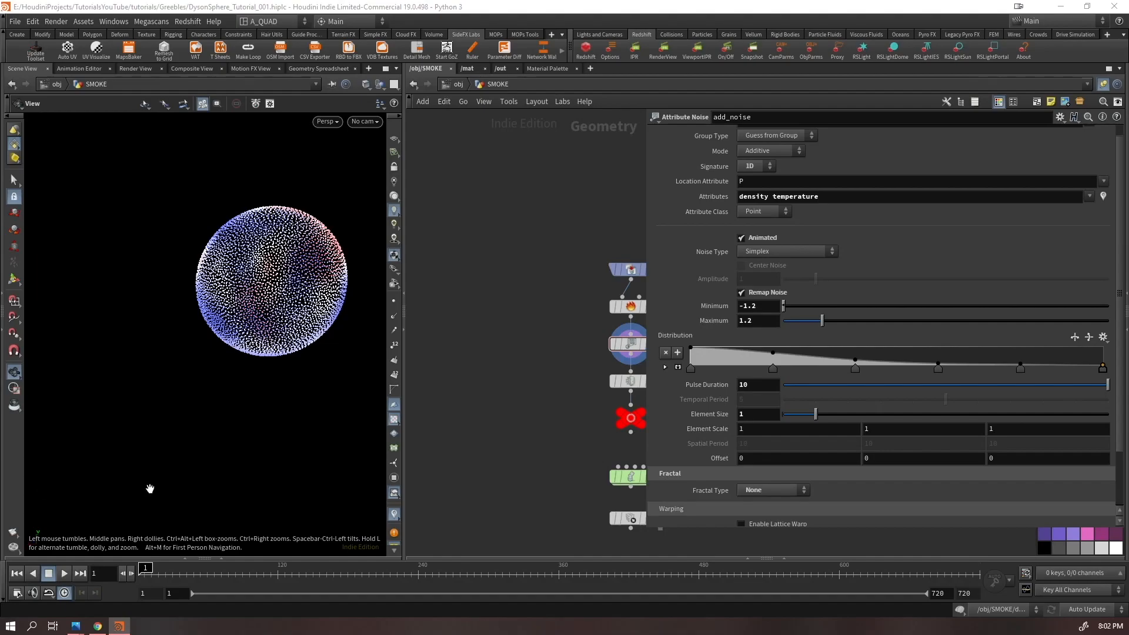
# Try the Standard (fBm) fractal type on add_noise and set it back to None
pyautogui.scroll(-3, 768, 506)
pyautogui.click(758, 439)
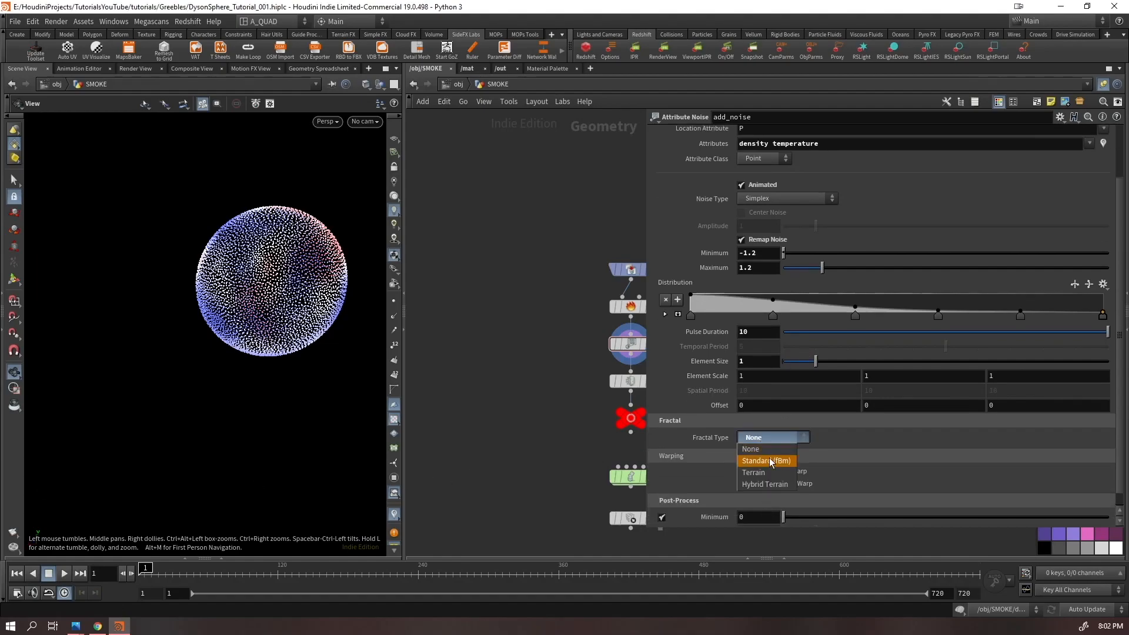
pyautogui.click(770, 461)
pyautogui.moveTo(207, 291); pyautogui.dragTo(282, 300)
pyautogui.click(768, 438)
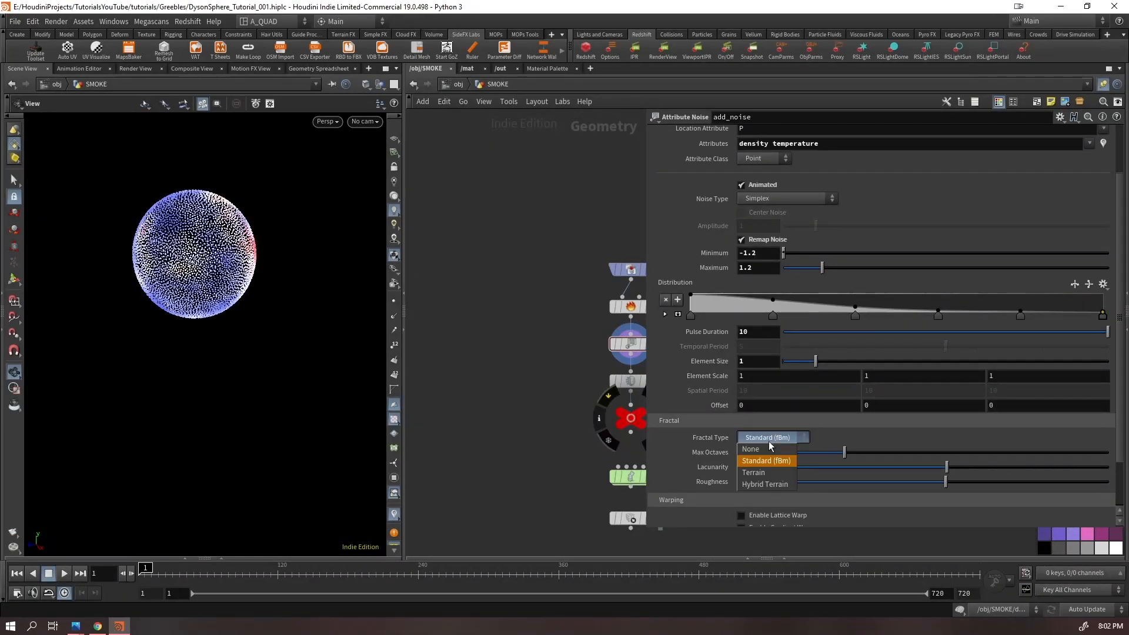
pyautogui.click(770, 449)
pyautogui.press('h')
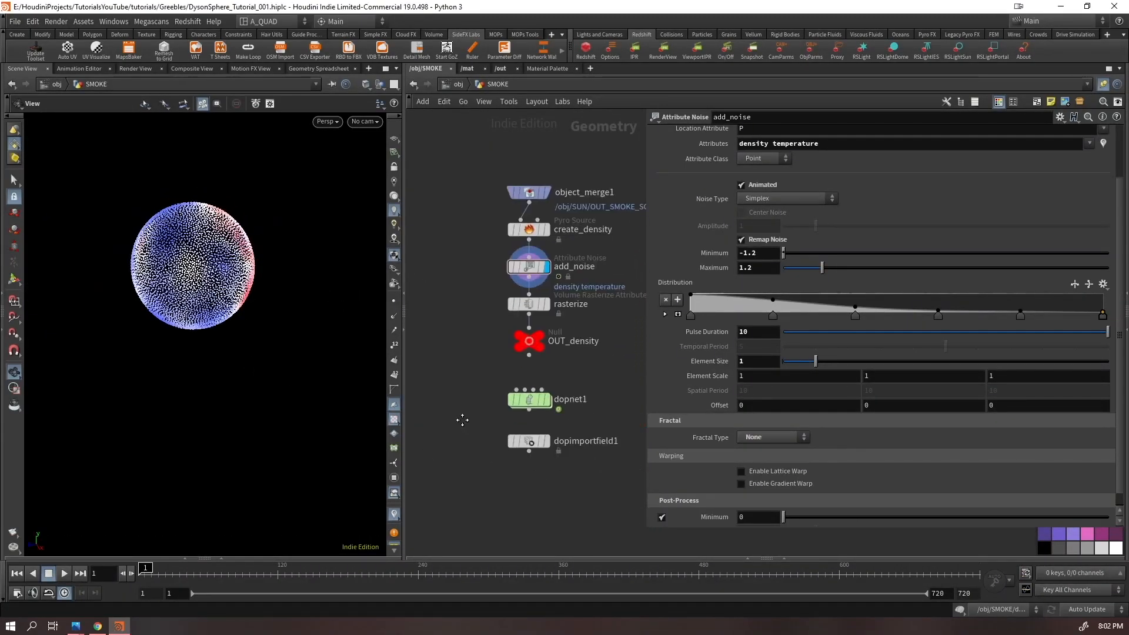
# Delete the second point of add_noise's Distribution ramp and move the following point close to the ramp's start
pyautogui.click(771, 315)
pyautogui.press('Delete')
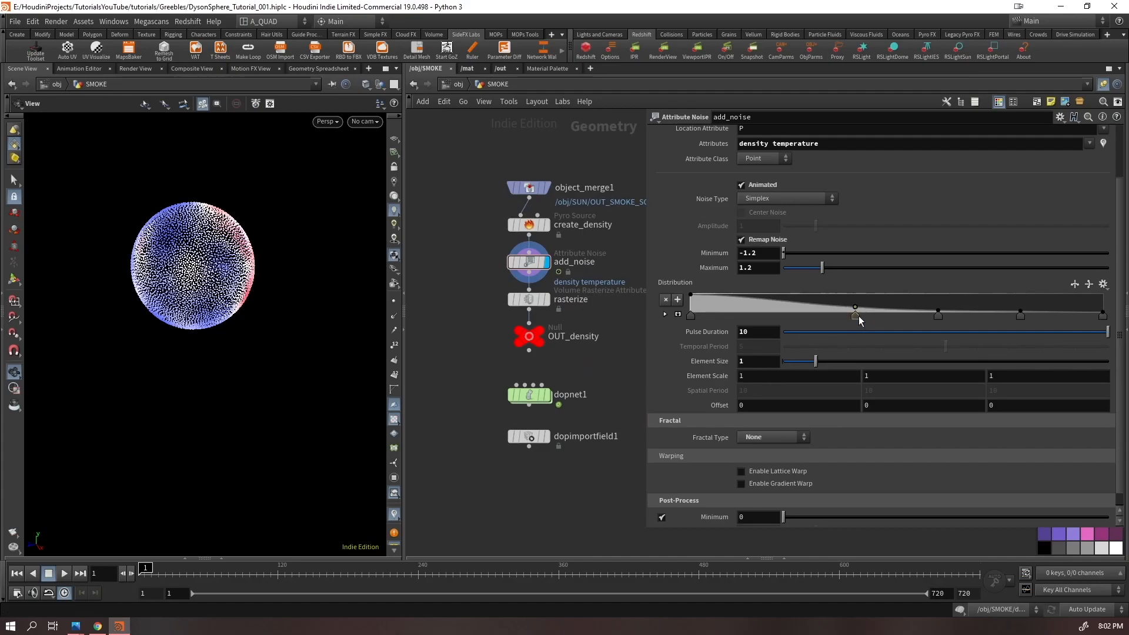
pyautogui.moveTo(855, 316); pyautogui.dragTo(709, 314)
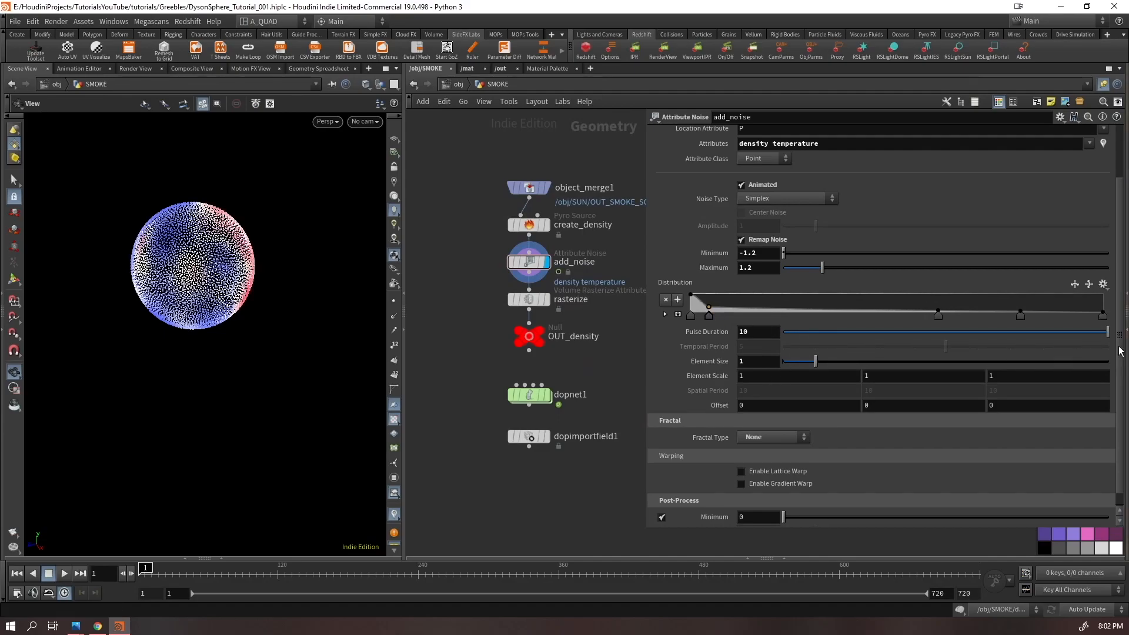
# Select the points of add_noise's Distribution ramp and change their interpolation to B-Spline
pyautogui.click(1101, 318)
pyautogui.click(665, 315)
pyautogui.click(784, 326)
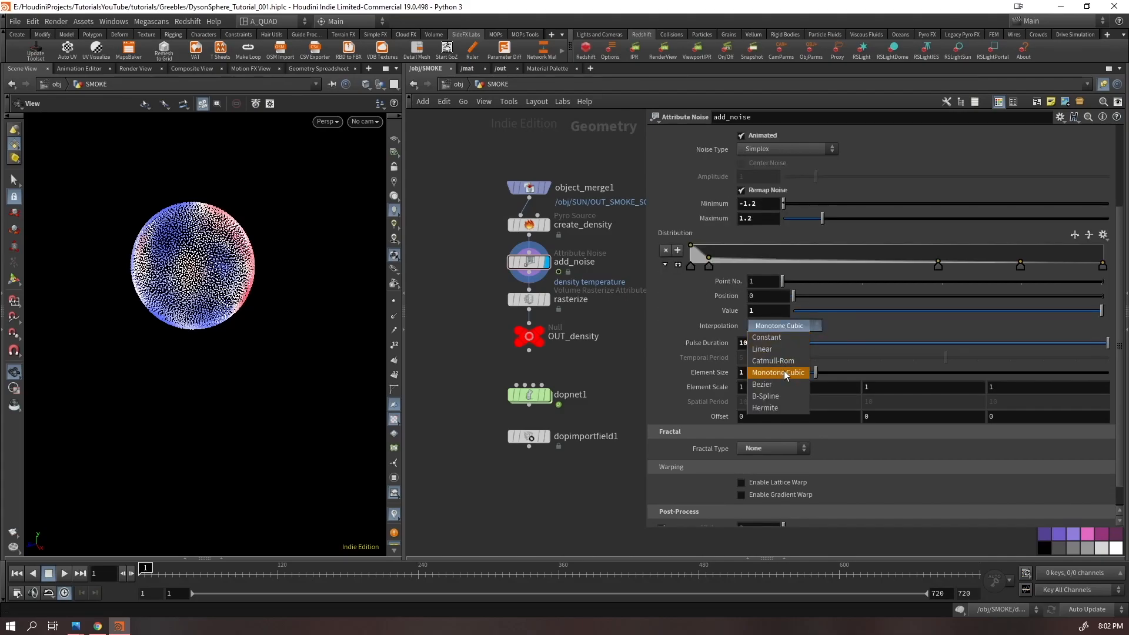
pyautogui.click(779, 396)
pyautogui.click(663, 264)
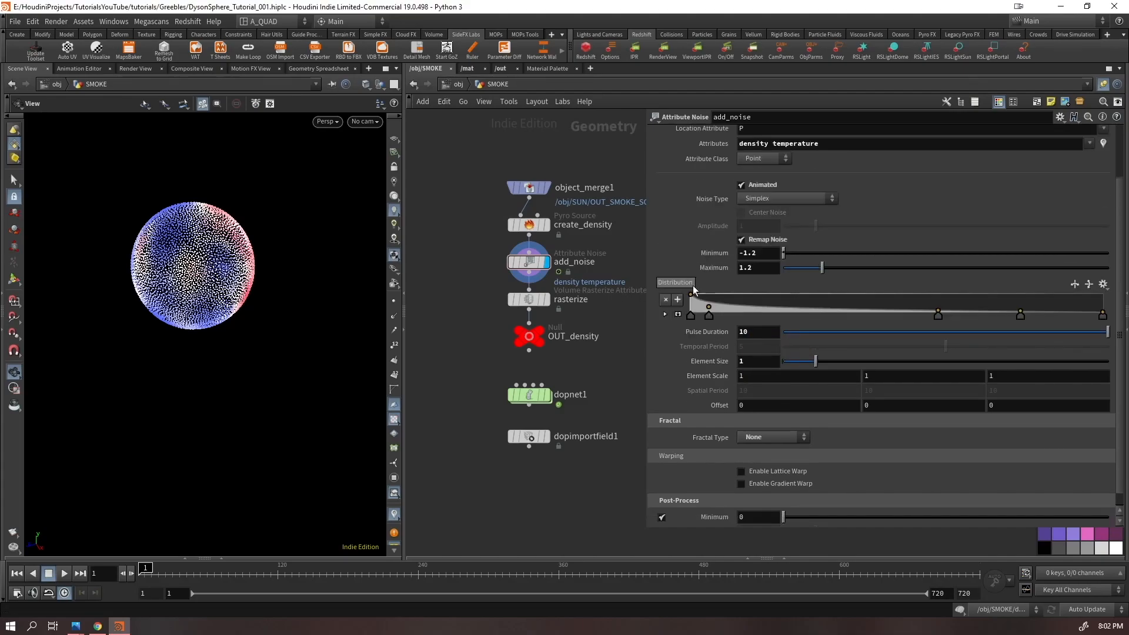
# Remove the two rear intermediate points from the Distribution ramp and move its end point to roughly the first third
pyautogui.moveTo(941, 314); pyautogui.dragTo(940, 351)
pyautogui.moveTo(1018, 321); pyautogui.dragTo(1024, 345)
pyautogui.moveTo(1101, 319)
pyautogui.mouseDown()
pyautogui.moveTo(938, 348)
pyautogui.moveTo(1083, 319)
pyautogui.mouseUp()
pyautogui.moveTo(694, 316); pyautogui.dragTo(711, 318)
pyautogui.moveTo(1085, 318); pyautogui.dragTo(813, 316)
# Play and scrub the timeline to check the noise pattern produced by the reshaped ramp, and return to frame 1
pyautogui.press('Up')
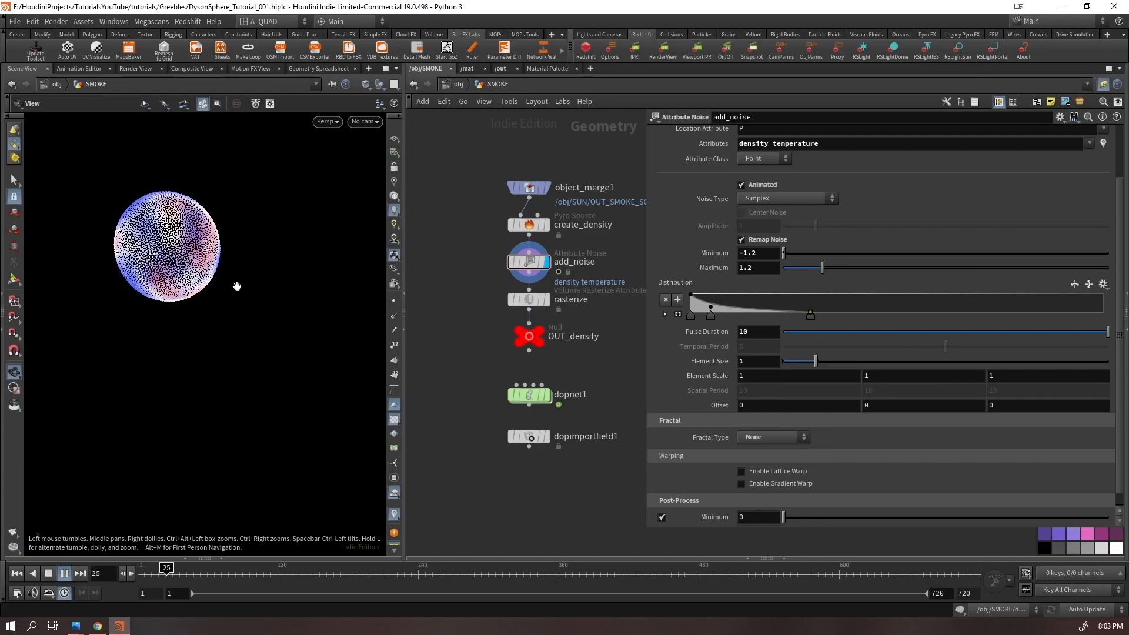
pyautogui.moveTo(202, 285); pyautogui.dragTo(236, 317, button='middle')
pyautogui.hotkey('ctrl', 'Up')
pyautogui.press('Up')
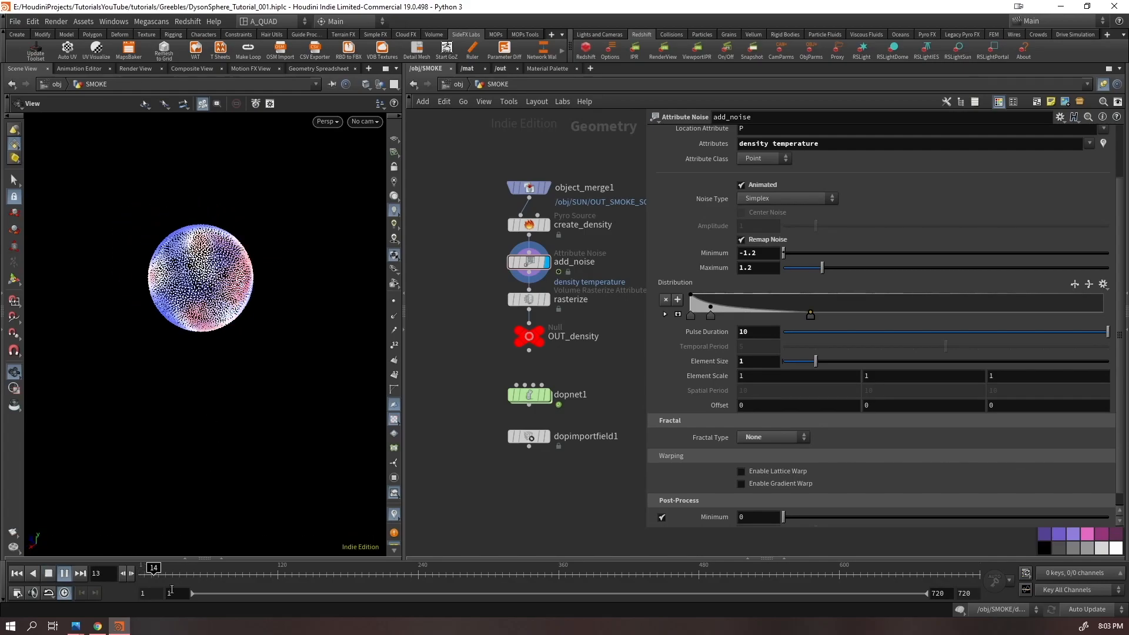
pyautogui.moveTo(178, 573); pyautogui.dragTo(964, 572)
pyautogui.hotkey('ctrl', 'Up')
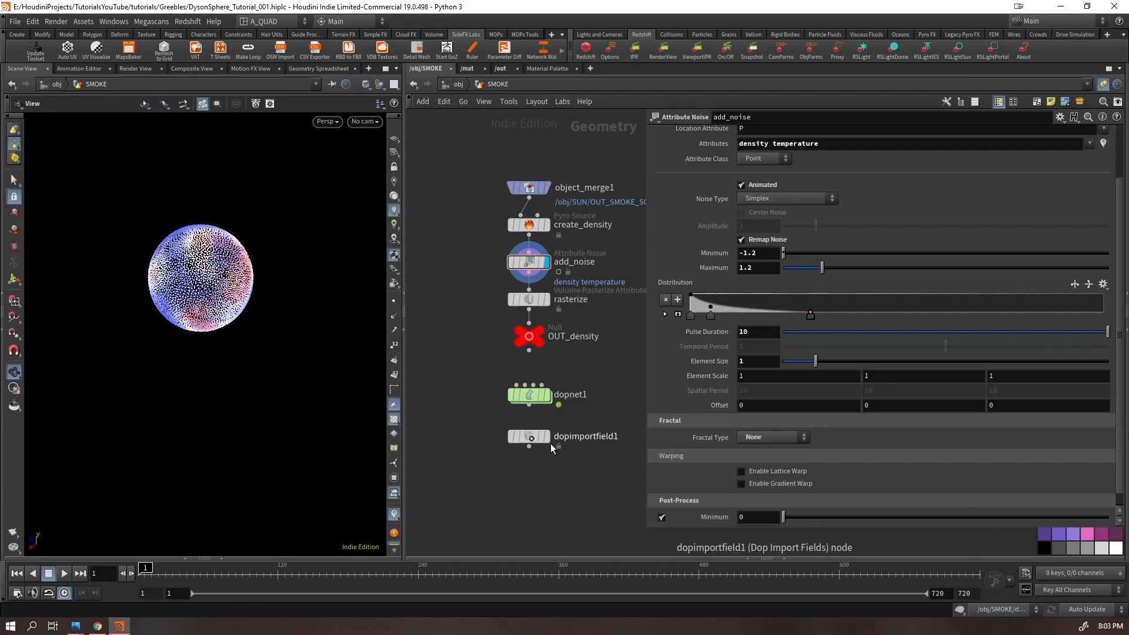
# Display dopimportfield1 and run the smoke simulation from frame 1, viewing the smoke up close
pyautogui.click(546, 437)
pyautogui.click(525, 436)
pyautogui.press('Up')
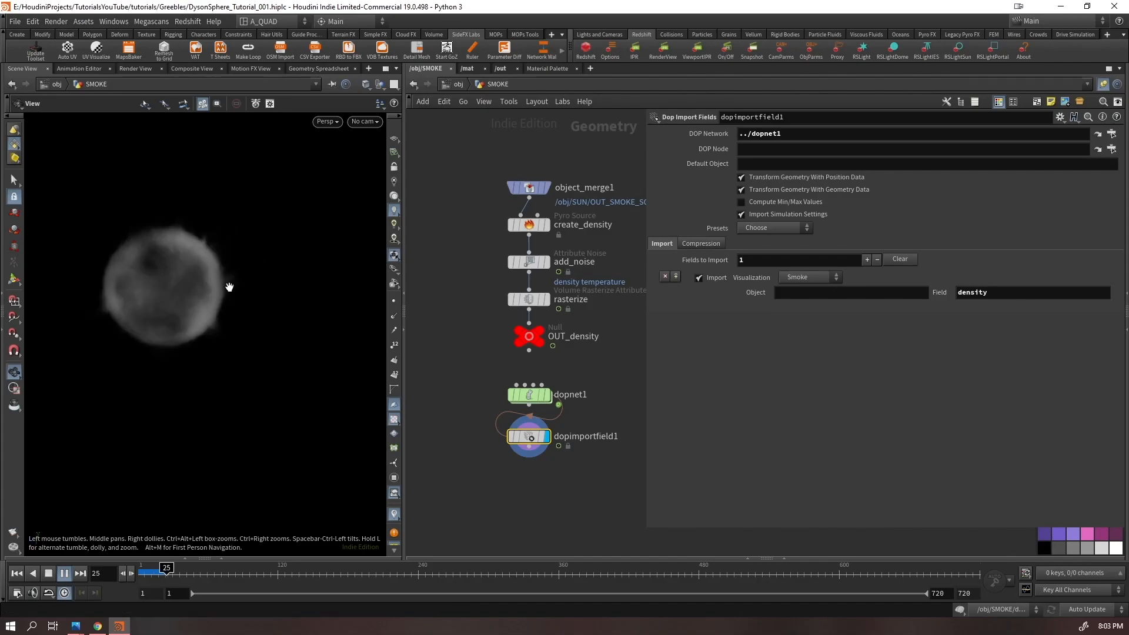
pyautogui.press('Escape')
pyautogui.moveTo(135, 272); pyautogui.dragTo(234, 240)
pyautogui.moveTo(234, 240); pyautogui.dragTo(320, 244, button='right')
pyautogui.hotkey('ctrl', 'Up')
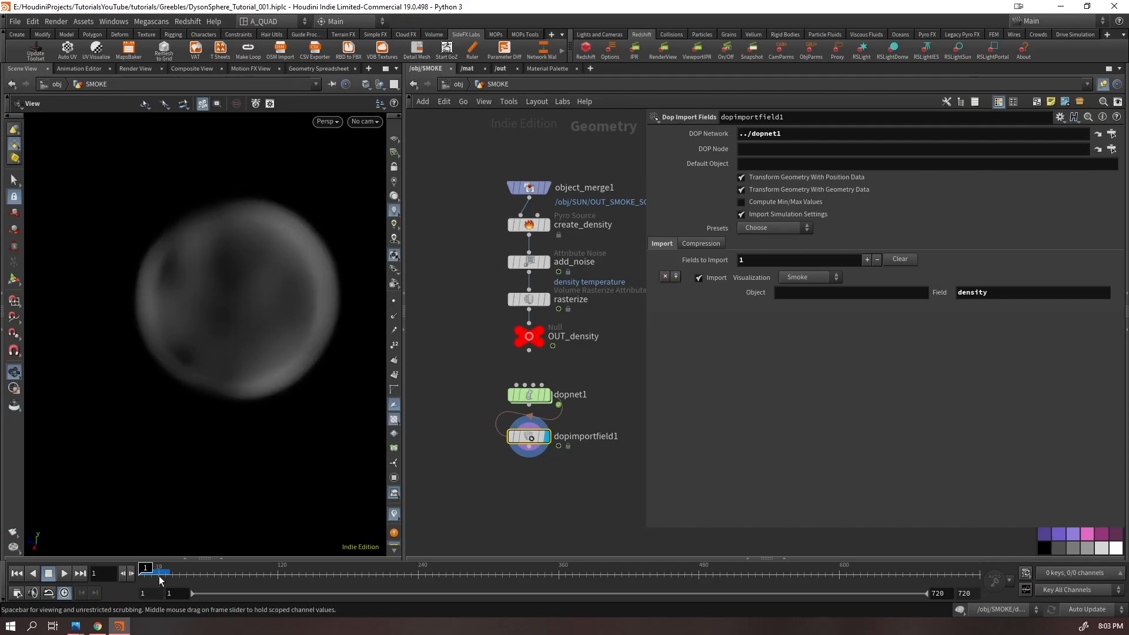
pyautogui.moveTo(143, 572); pyautogui.dragTo(171, 572)
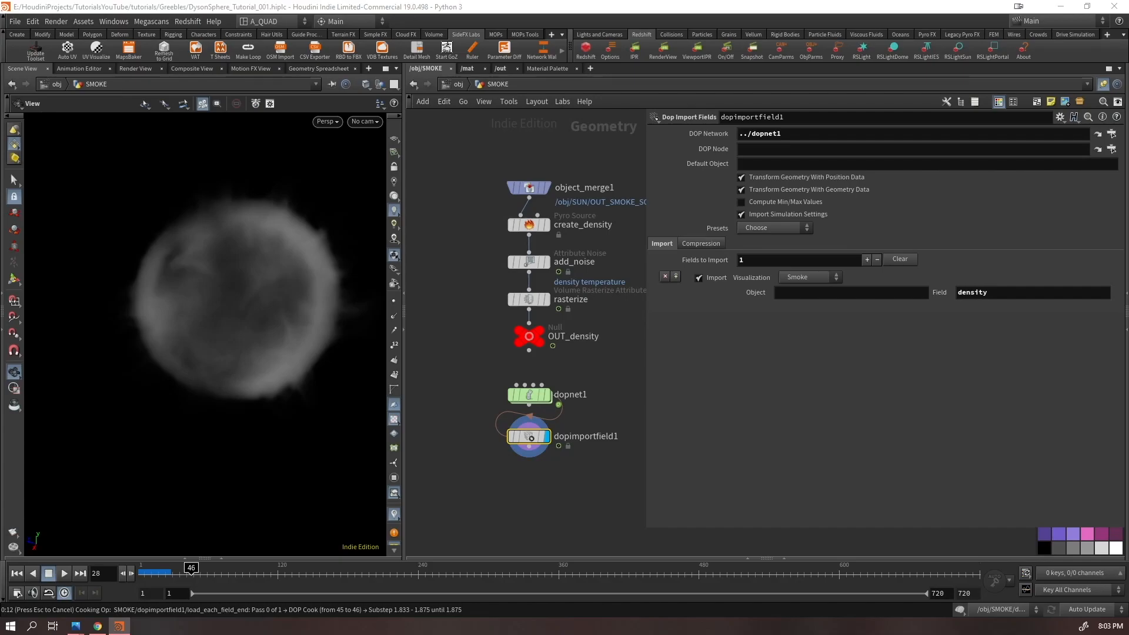
# Replay the simulated smoke from the first frame and inspect it from different angles and distances
pyautogui.moveTo(247, 302); pyautogui.dragTo(300, 313)
pyautogui.hotkey('ctrl', 'Up')
pyautogui.moveTo(275, 320); pyautogui.dragTo(134, 346, button='right')
pyautogui.moveTo(134, 345); pyautogui.dragTo(204, 373)
pyautogui.press('Up')
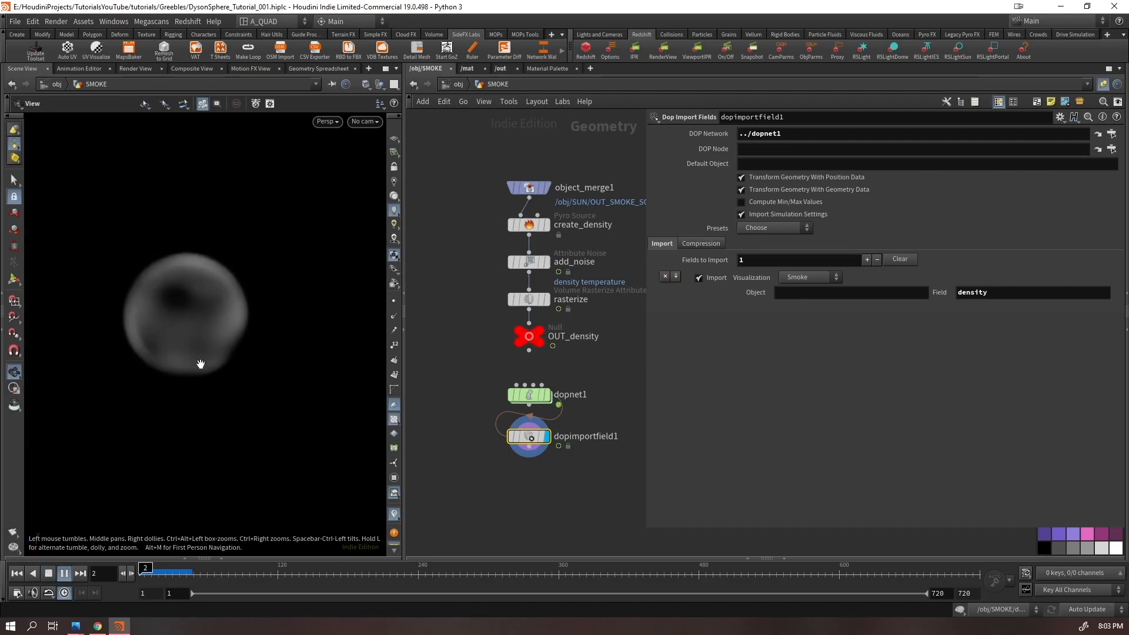
pyautogui.moveTo(224, 344); pyautogui.dragTo(280, 253, button='right')
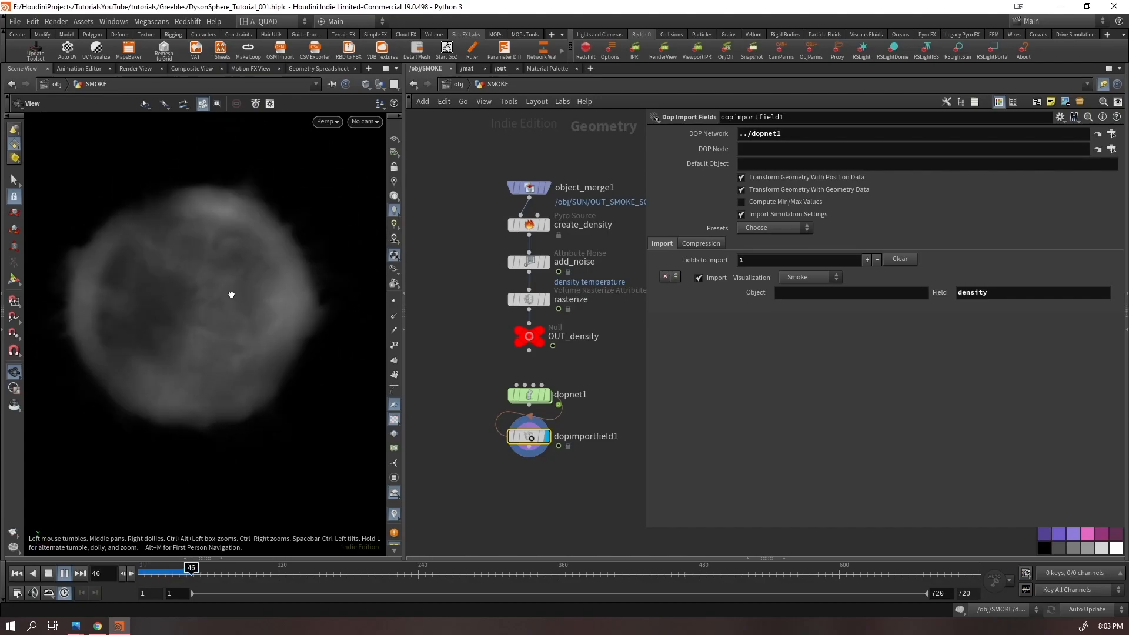
pyautogui.press('Up')
# Go into dopnet1, review the resize_container and gasturbulence1 settings, and set pyrosolver1's Dissipation to 0.35
pyautogui.doubleClick(513, 397)
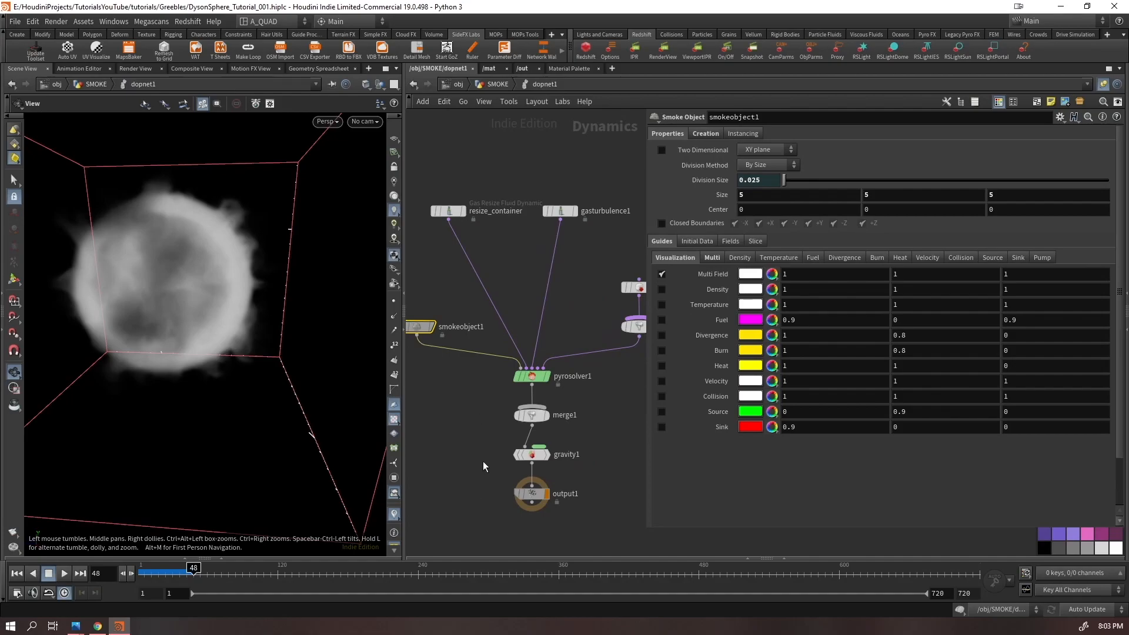
pyautogui.click(448, 211)
pyautogui.hotkey('ctrl', 'Up')
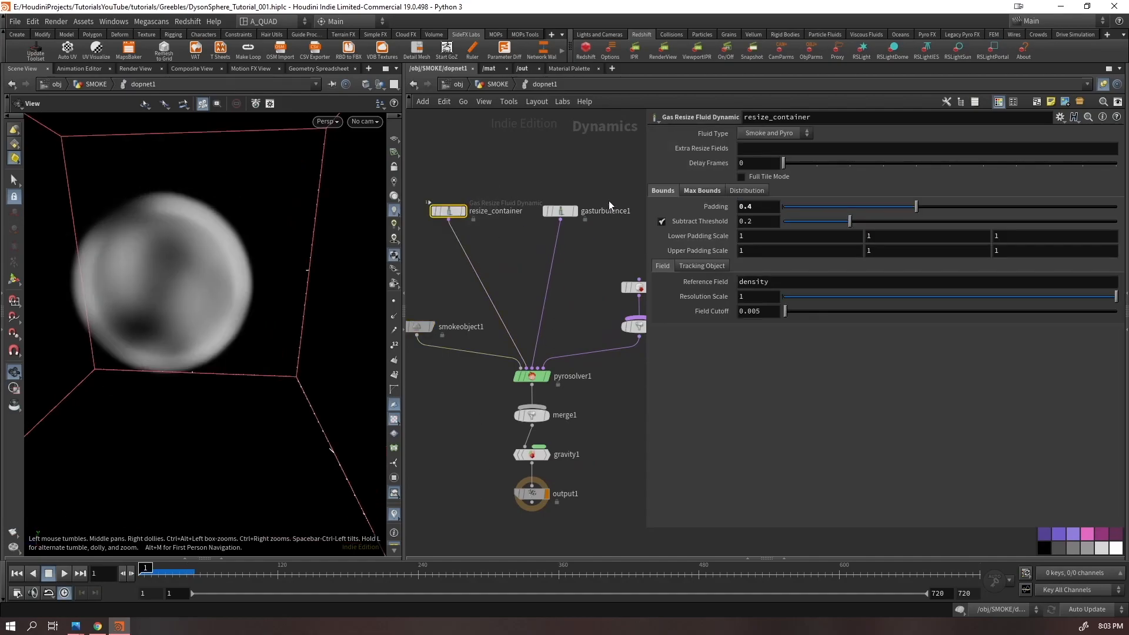
pyautogui.click(560, 211)
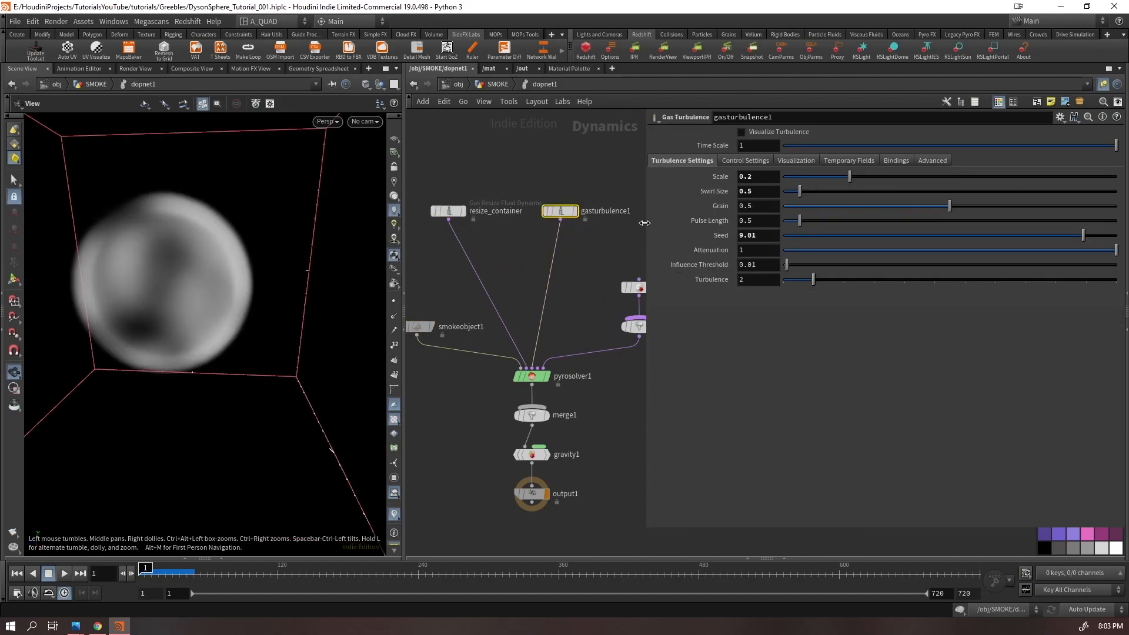
pyautogui.click(450, 210)
pyautogui.moveTo(570, 327); pyautogui.dragTo(522, 377)
pyautogui.click(767, 150)
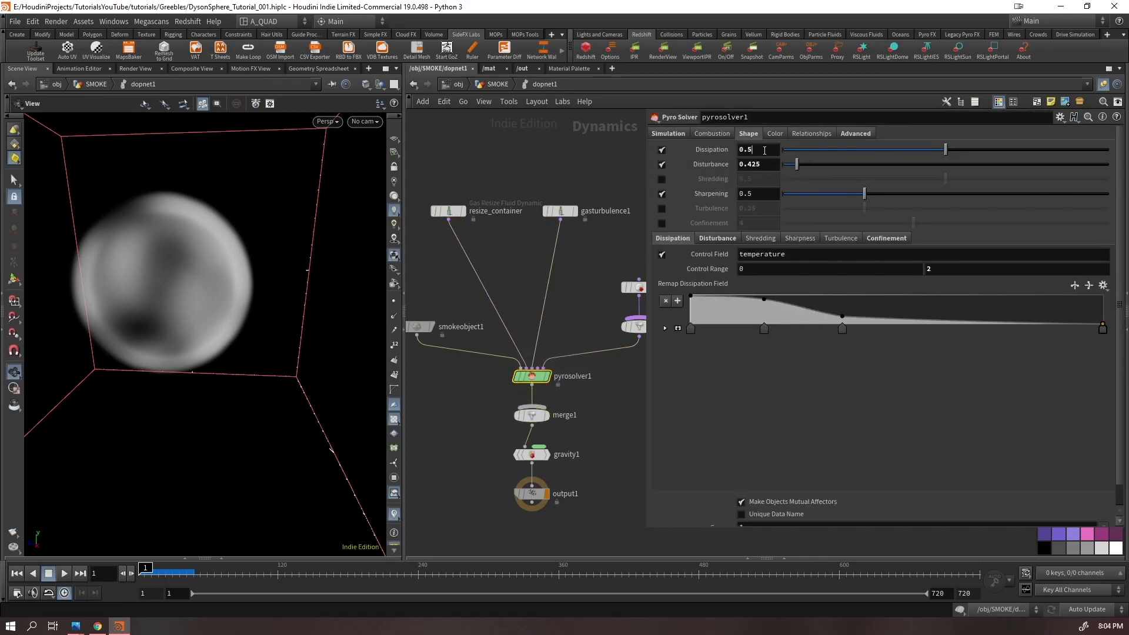
pyautogui.press('BackSpace')
pyautogui.write('35')
pyautogui.press('Return')
# Double smokeobject1's Division Size by extending its expression to ch("../../rasterize/voxelsize") * 2
pyautogui.click(419, 326)
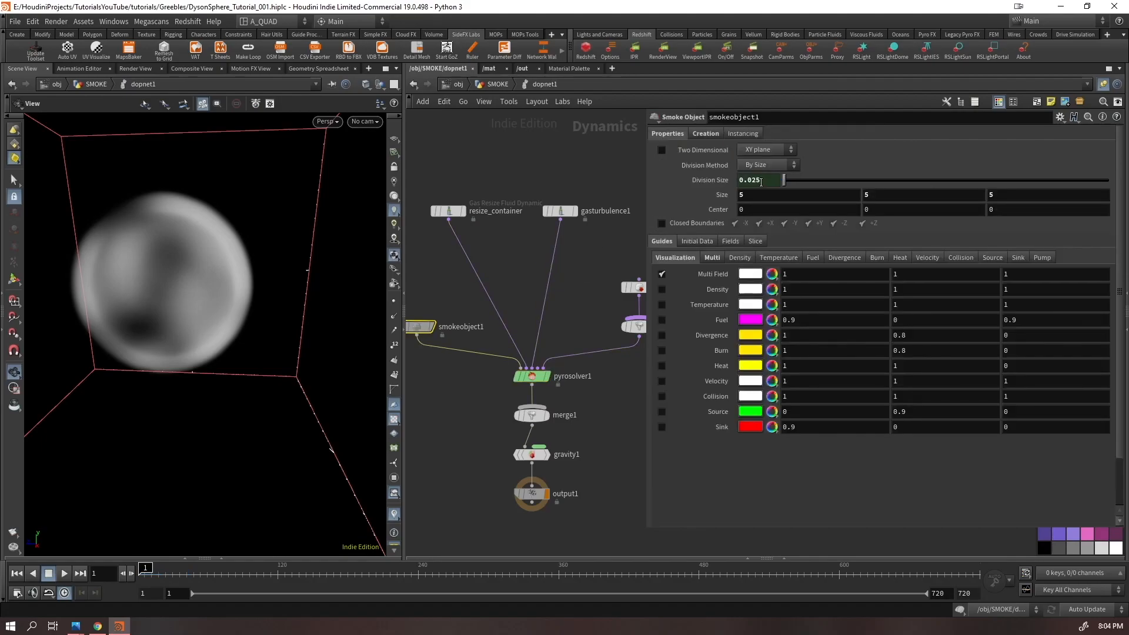
pyautogui.click(717, 179)
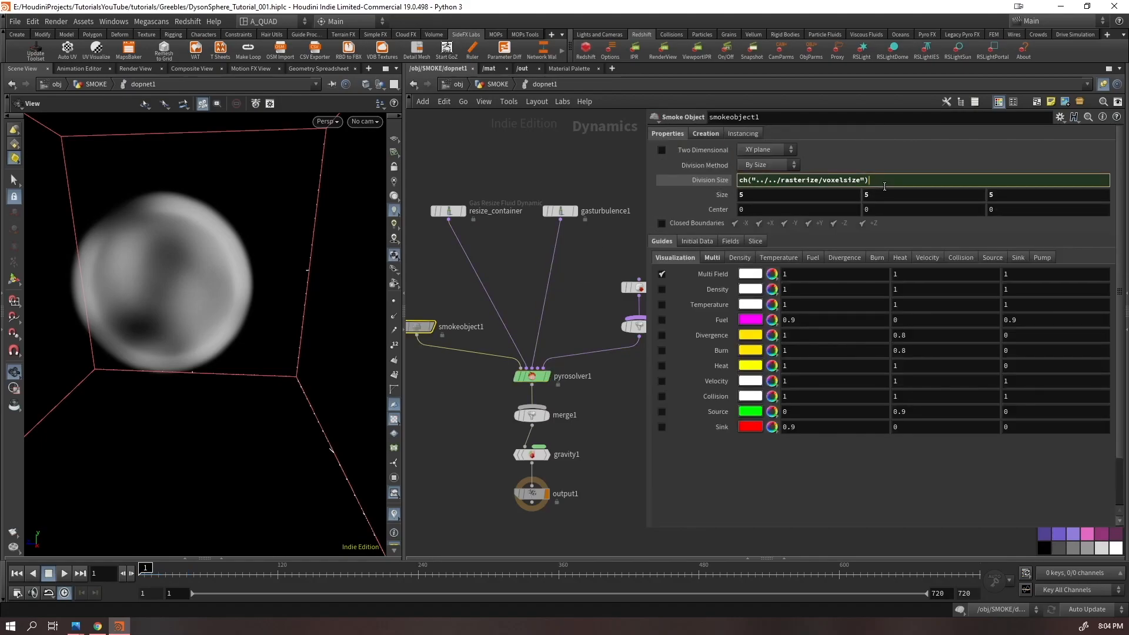
pyautogui.press('Return')
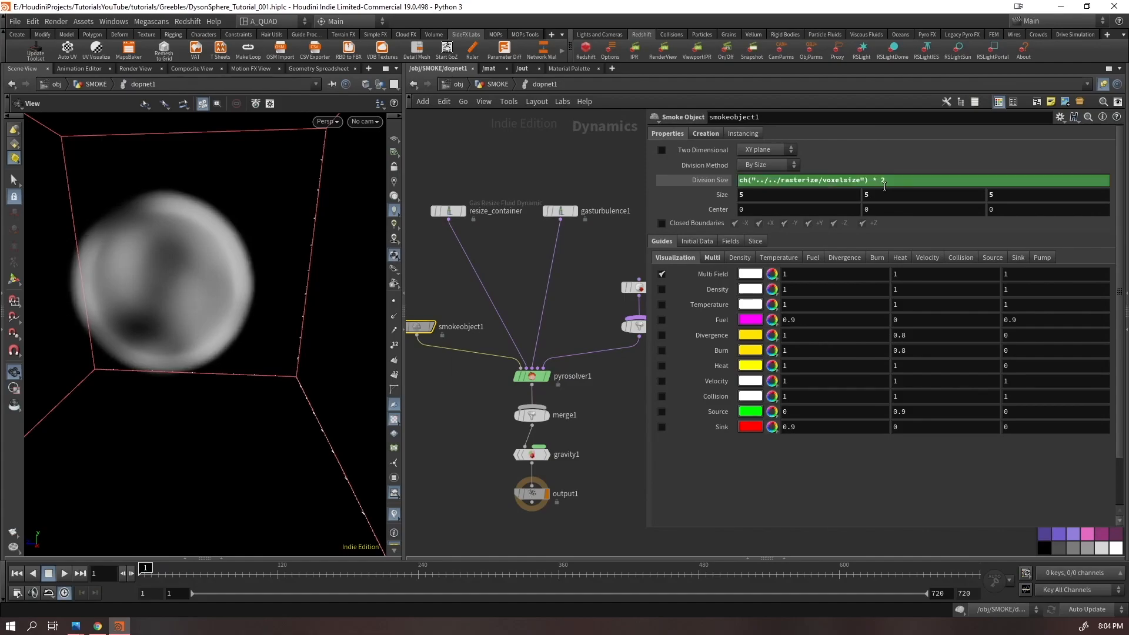
pyautogui.click(725, 178)
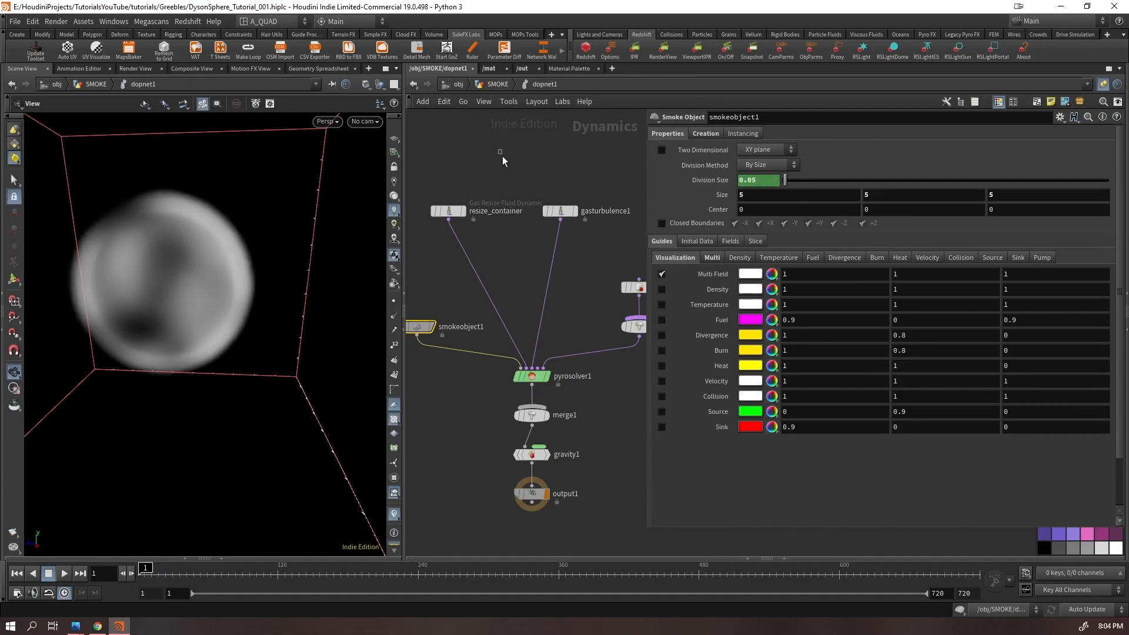
# Play the smoke simulation from the first frame, viewing the whole container, and return to frame 1
pyautogui.press('Up')
pyautogui.moveTo(190, 260); pyautogui.dragTo(362, 321)
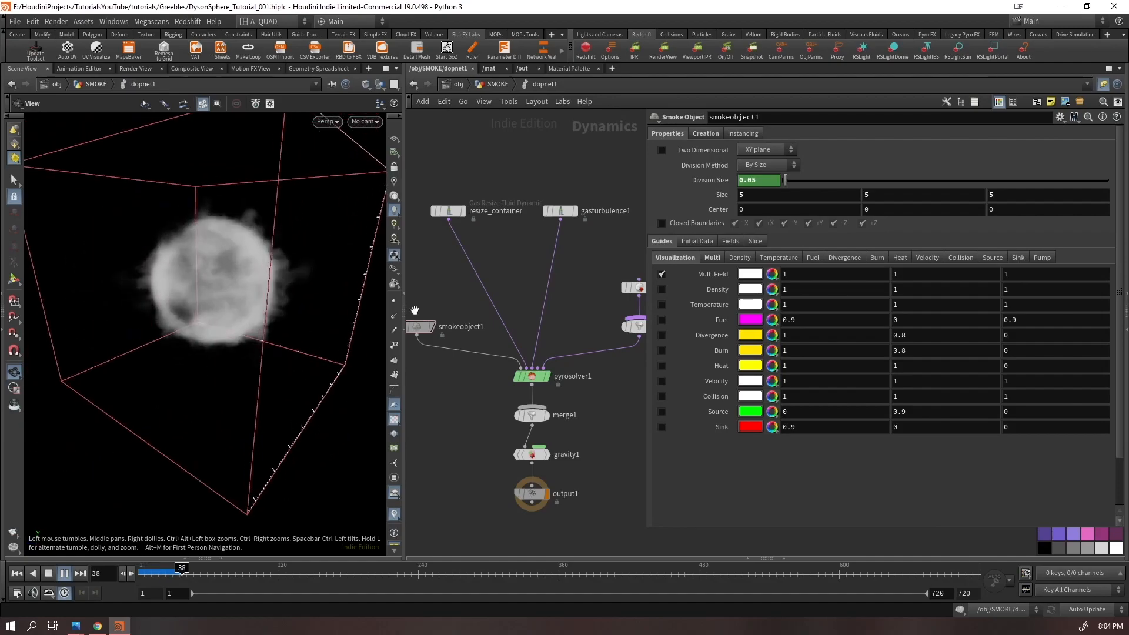
pyautogui.press('Up')
pyautogui.hotkey('ctrl', 'Up')
# Set pyrosolver1's Dissipation to 0.25 and replay the simulation from frame 1 to judge the smoke
pyautogui.moveTo(516, 379); pyautogui.dragTo(513, 382)
pyautogui.moveTo(764, 149); pyautogui.dragTo(684, 182)
pyautogui.write('0.25')
pyautogui.press('Return')
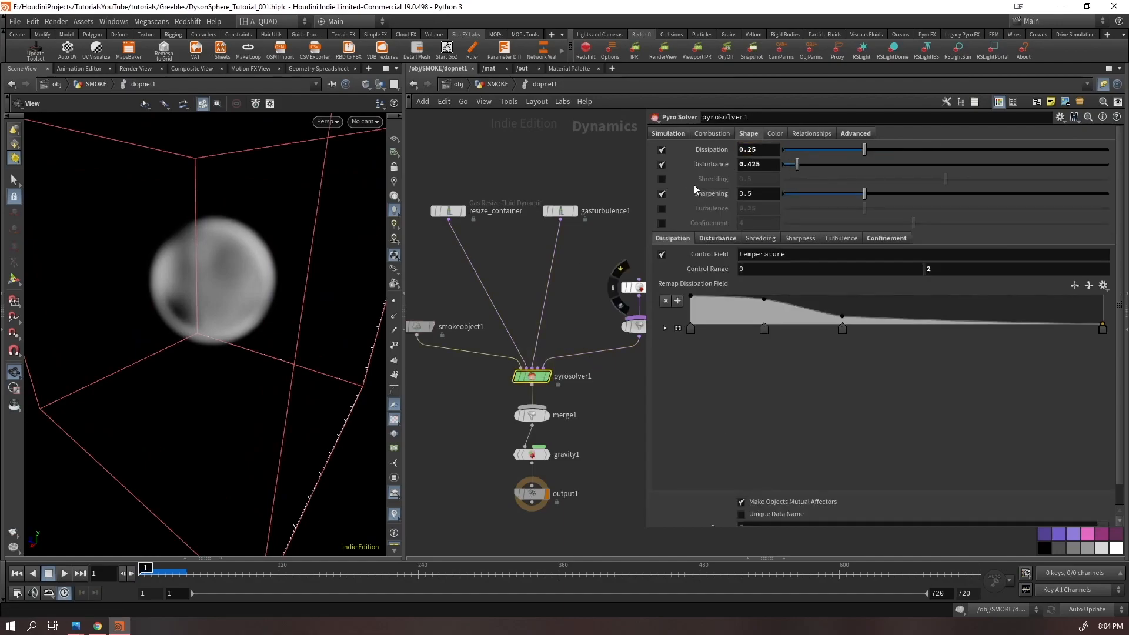
pyautogui.moveTo(262, 297); pyautogui.dragTo(244, 299)
pyautogui.press('Up')
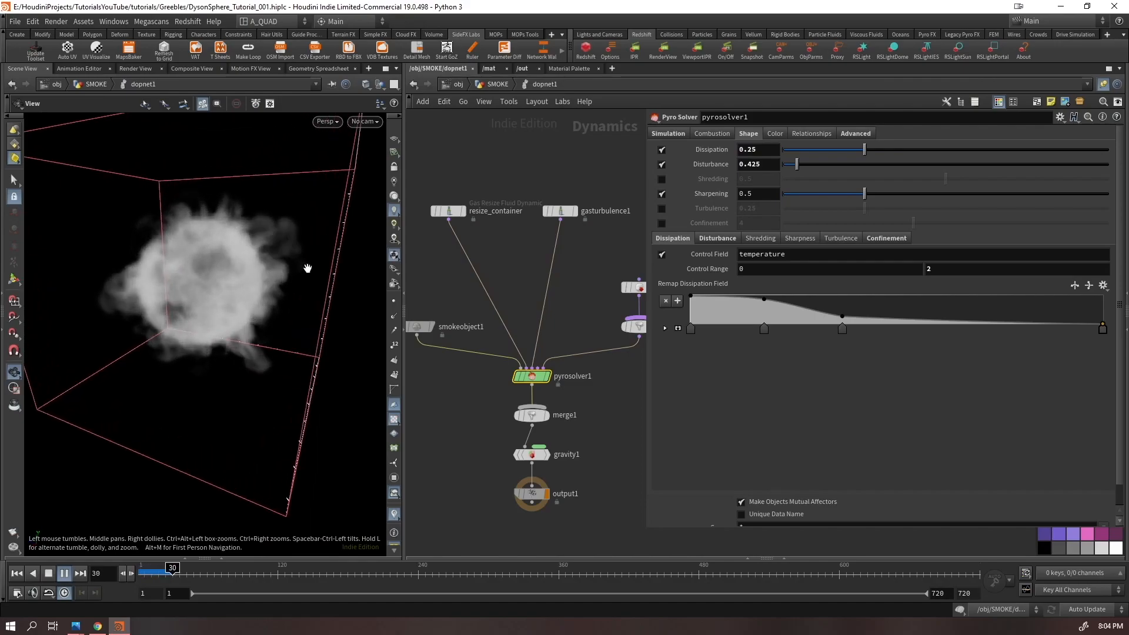
pyautogui.hotkey('ctrl', 'Up')
# Set pyrosolver1's Dissipation to 0.3, replay the simulation and return to the first frame
pyautogui.click(753, 153)
pyautogui.doubleClick(754, 152)
pyautogui.write('0.3')
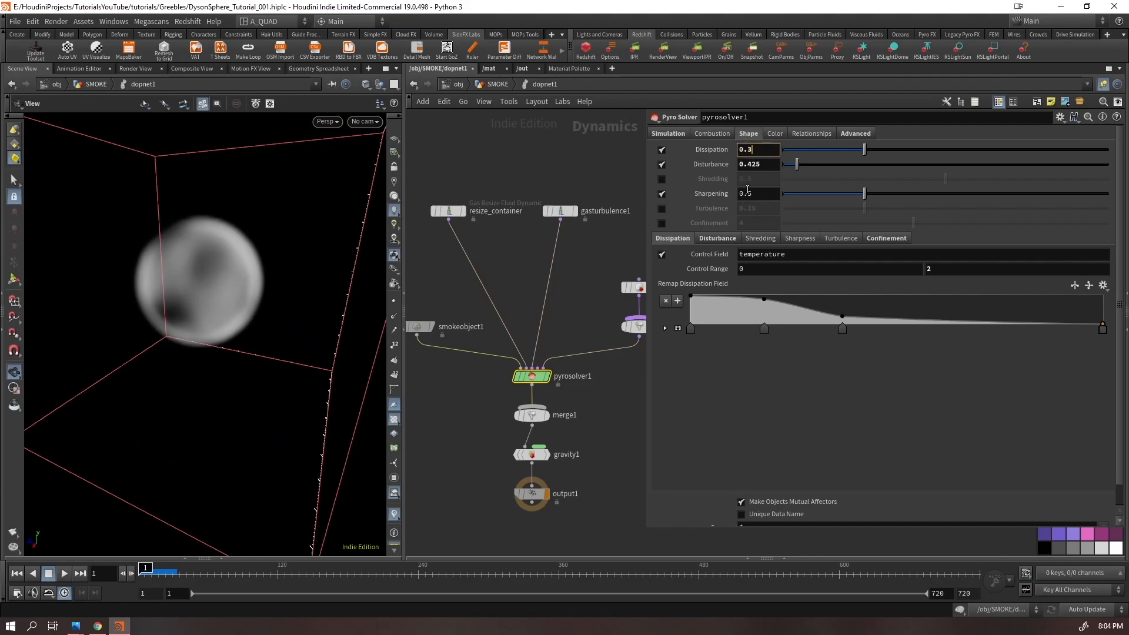
pyautogui.press('Return')
pyautogui.press('Up')
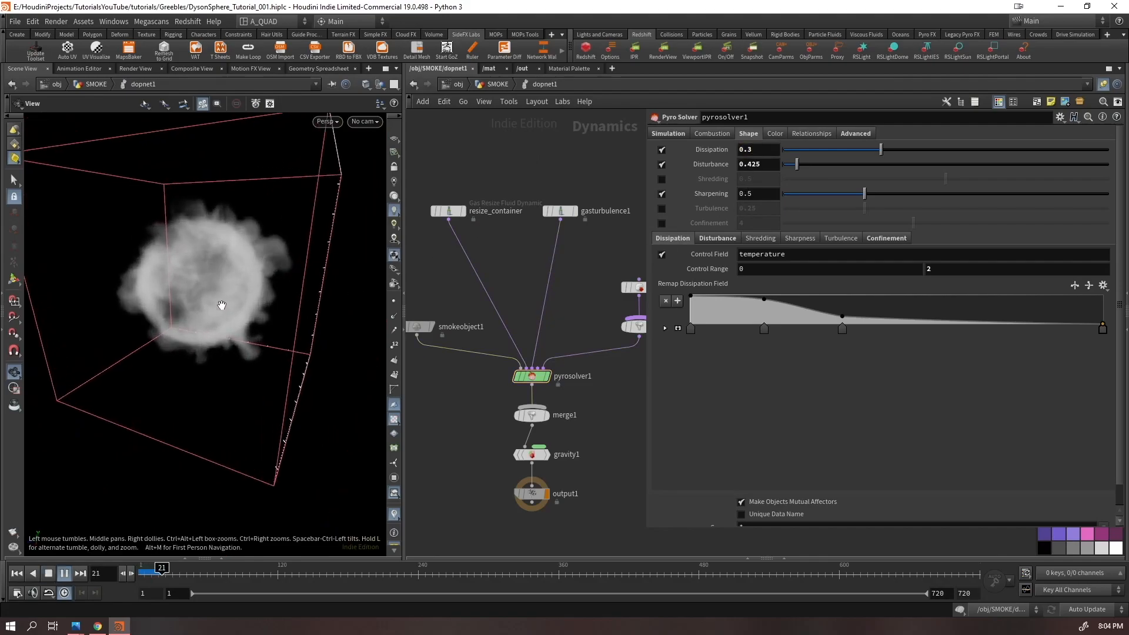
pyautogui.moveTo(221, 295)
pyautogui.mouseDown()
pyautogui.moveTo(277, 265)
pyautogui.moveTo(239, 290)
pyautogui.mouseUp()
pyautogui.hotkey('ctrl', 'Up')
# Remove the doubling from smokeobject1's Division Size, leaving the expression ch("../../rasterize/voxelsize")
pyautogui.moveTo(451, 298); pyautogui.dragTo(413, 353)
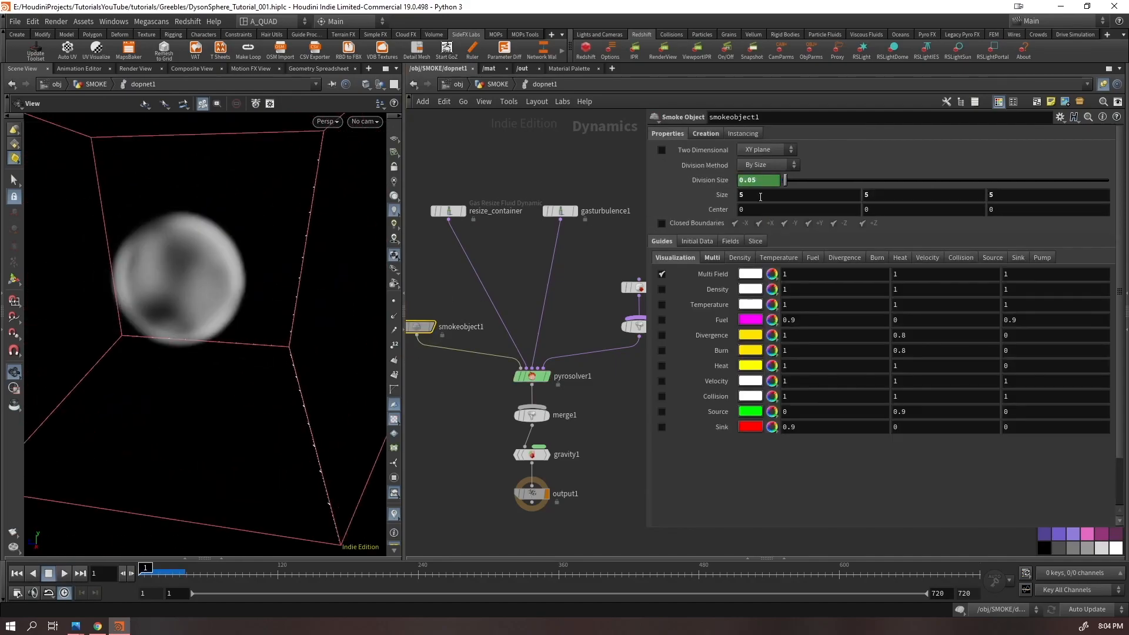
pyautogui.click(711, 182)
pyautogui.click(909, 183)
pyautogui.press('BackSpace')
pyautogui.press('BackSpace')
pyautogui.press('BackSpace')
pyautogui.press('BackSpace')
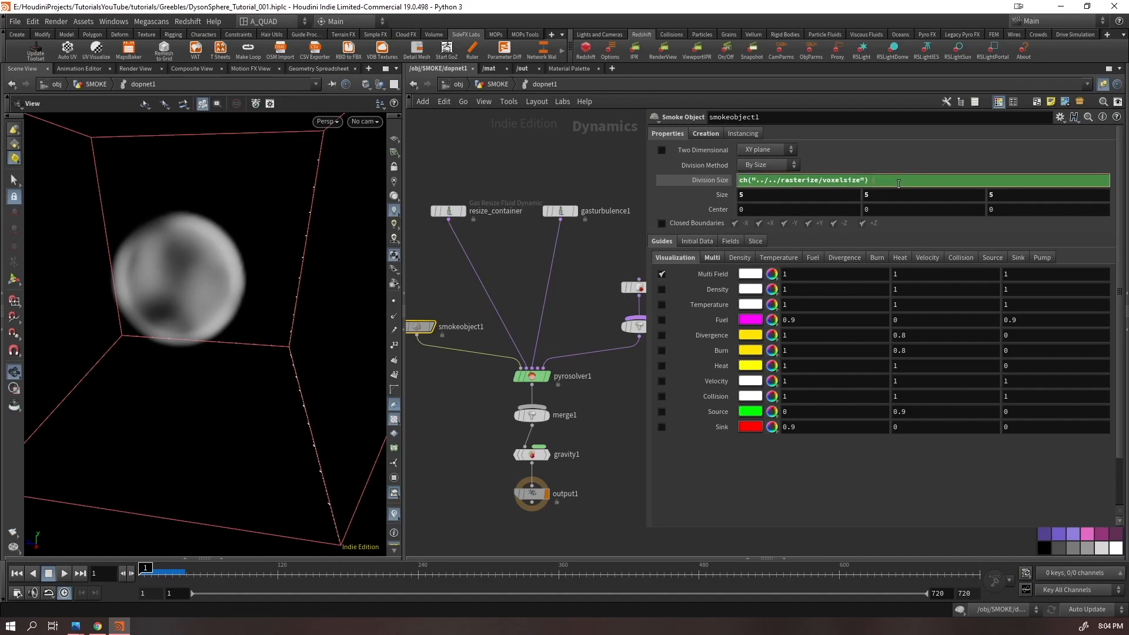
pyautogui.press('Return')
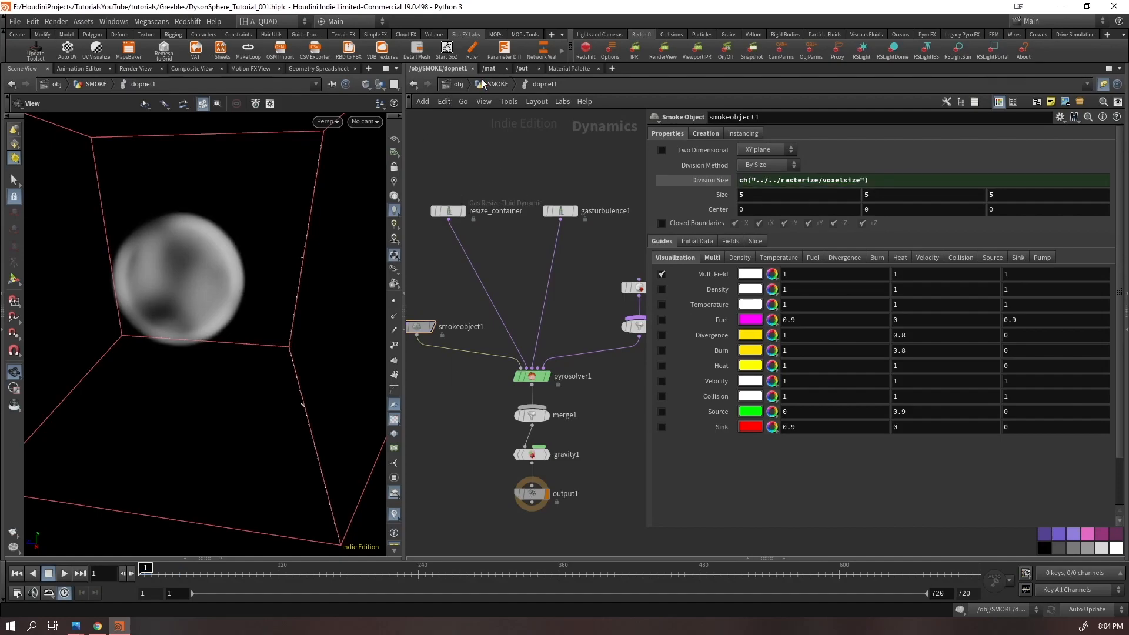
# Return to the SMOKE network and cook the simulation up to frame 46
pyautogui.click(481, 80)
pyautogui.click(191, 573)
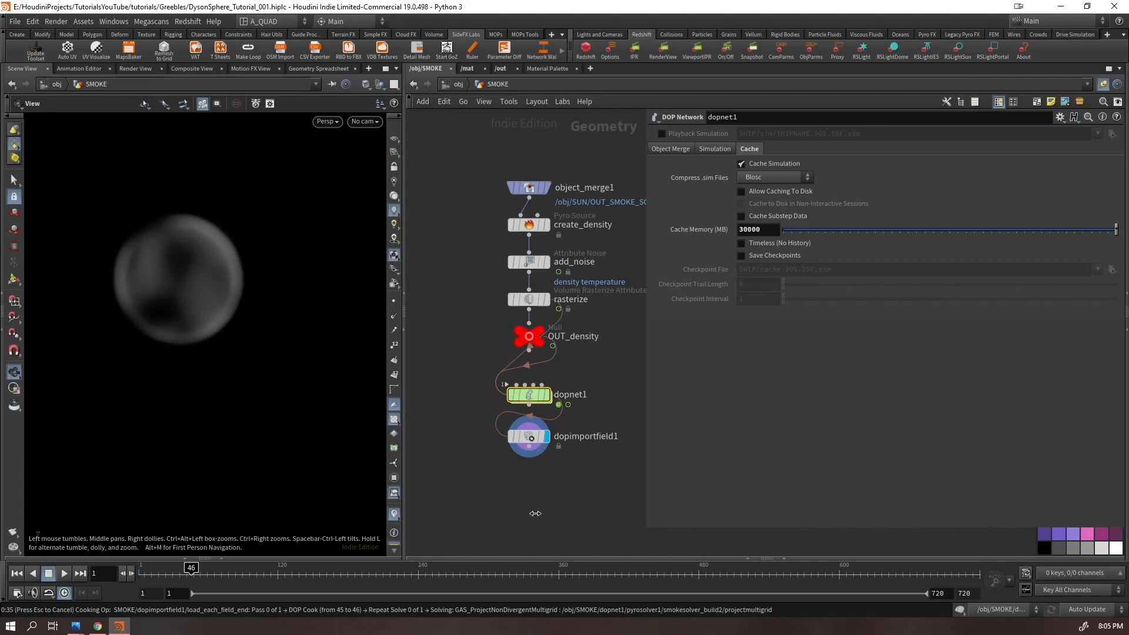
pyautogui.click(534, 517)
# Scrub through the cached frames up to frame 32 and inspect the higher-resolution smoke from several angles and distances
pyautogui.click(151, 569)
pyautogui.moveTo(159, 567); pyautogui.dragTo(167, 567)
pyautogui.scroll(4, 149, 252)
pyautogui.moveTo(149, 252); pyautogui.dragTo(191, 251)
pyautogui.press('Up')
pyautogui.press('Up')
pyautogui.scroll(-4, 235, 295)
pyautogui.moveTo(219, 327); pyautogui.dragTo(191, 312)
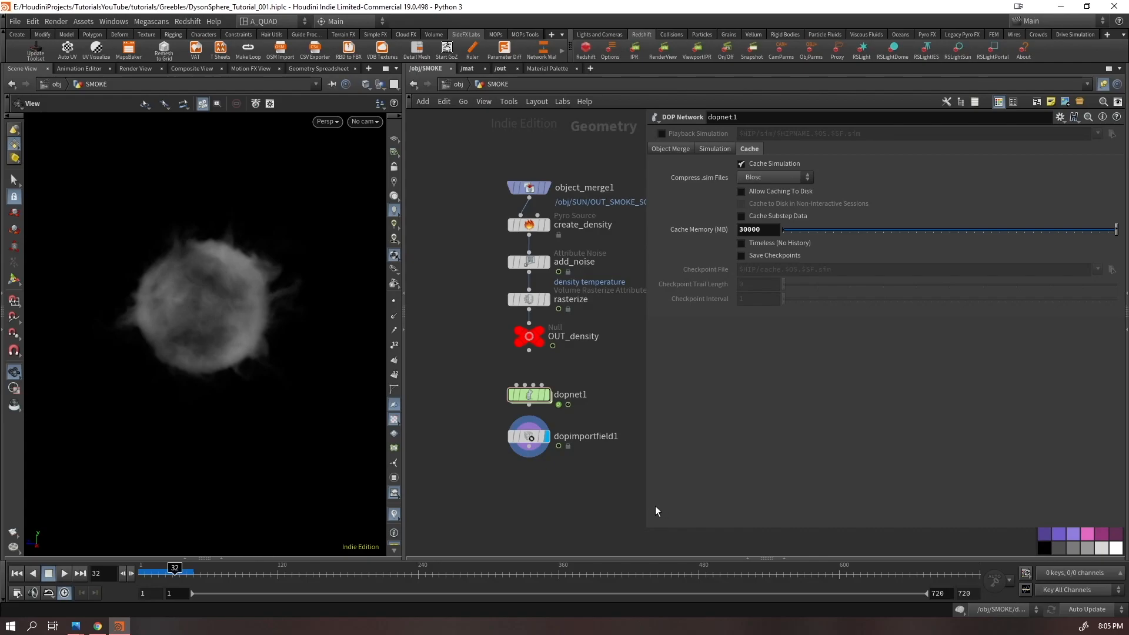
# Append a Pyro Bake Volume node to dopimportfield1 and turn off its Assign Material option
pyautogui.moveTo(579, 499); pyautogui.dragTo(564, 302, button='middle')
pyautogui.click(513, 240)
pyautogui.press('Tab')
pyautogui.write('pyroba')
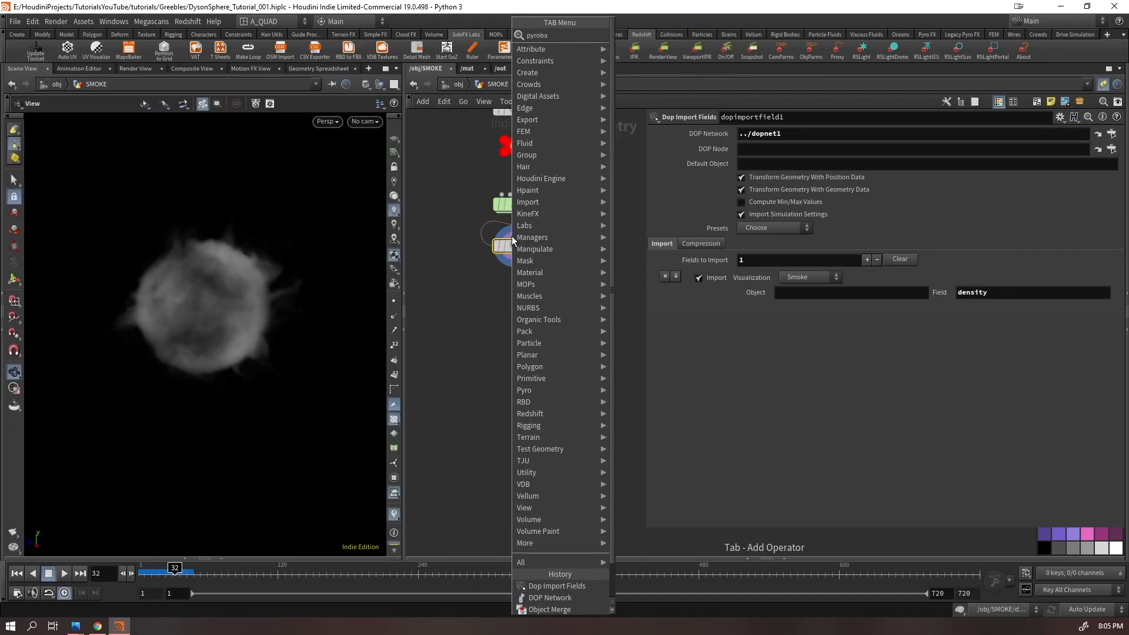
pyautogui.press('Return')
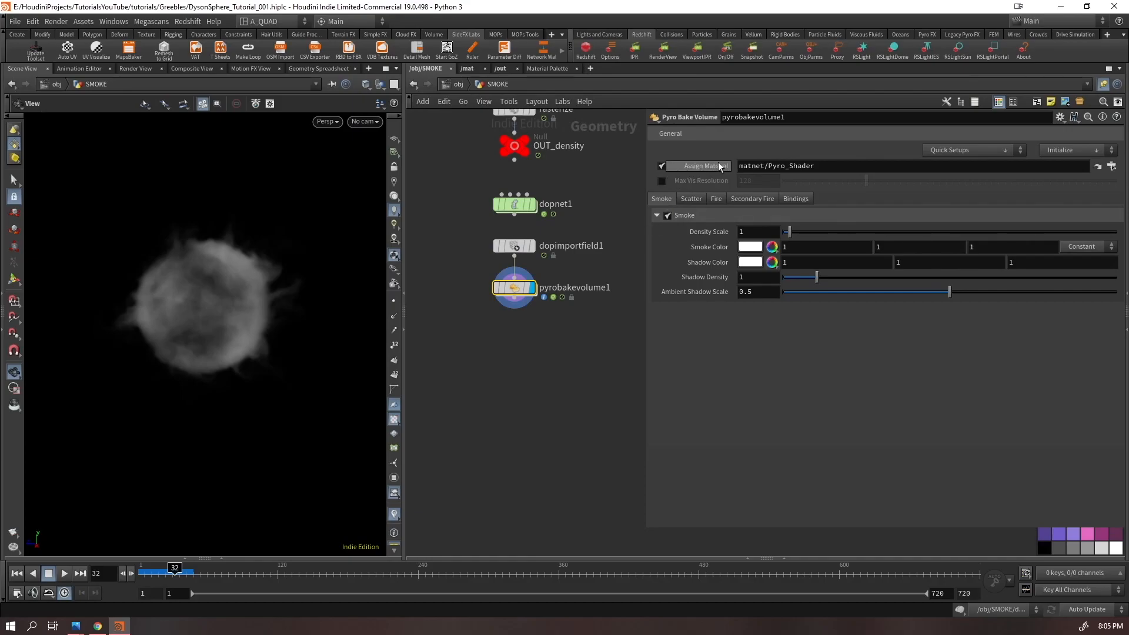
pyautogui.moveTo(829, 167); pyautogui.dragTo(735, 167)
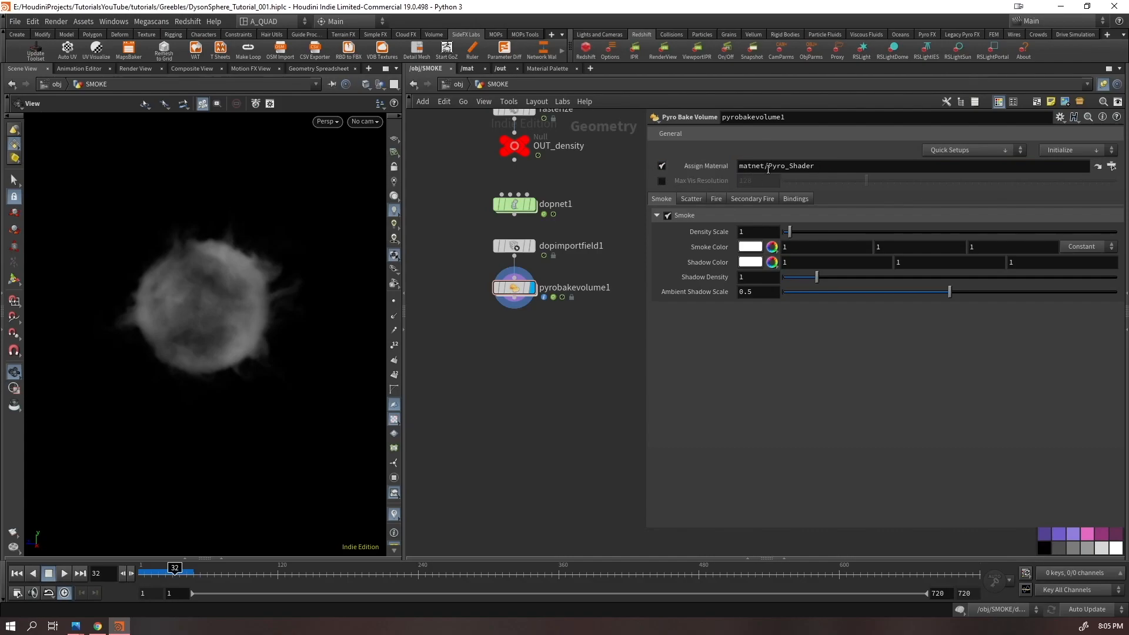
pyautogui.click(660, 167)
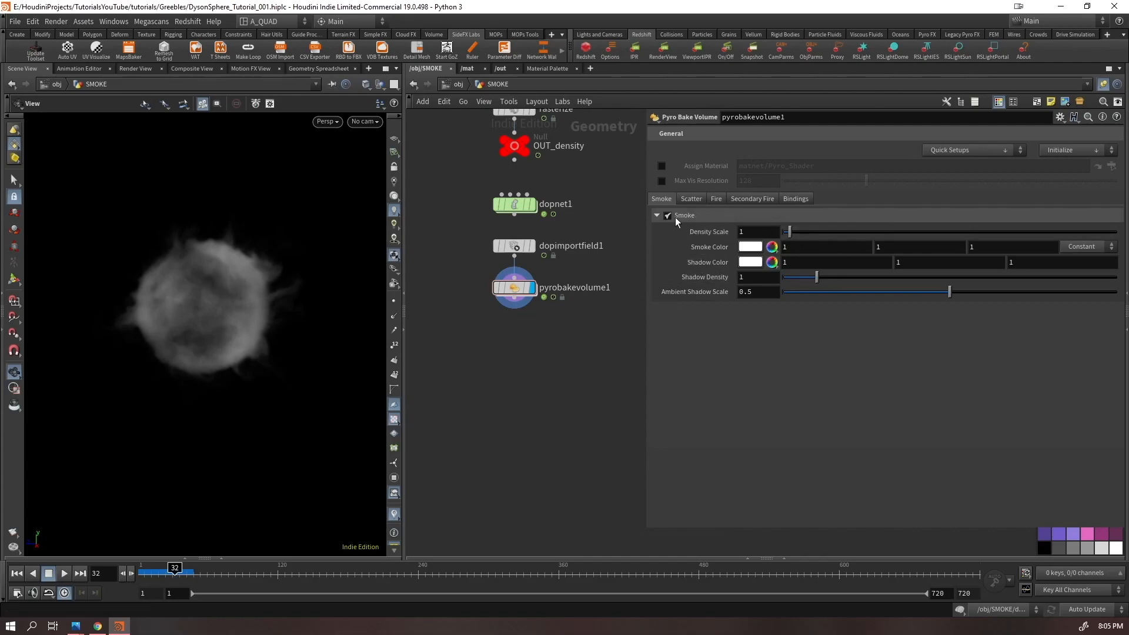
# Try a higher Density Scale on pyrobakevolume1 and reset it to 1
pyautogui.moveTo(792, 237); pyautogui.dragTo(634, 262)
pyautogui.write('1')
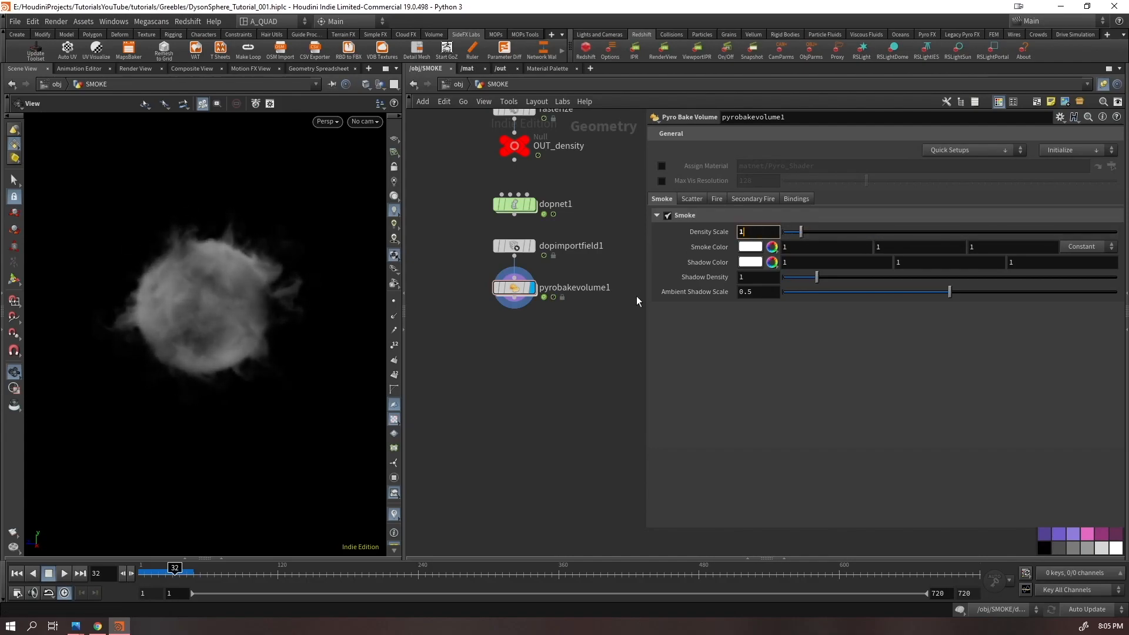
pyautogui.press('Return')
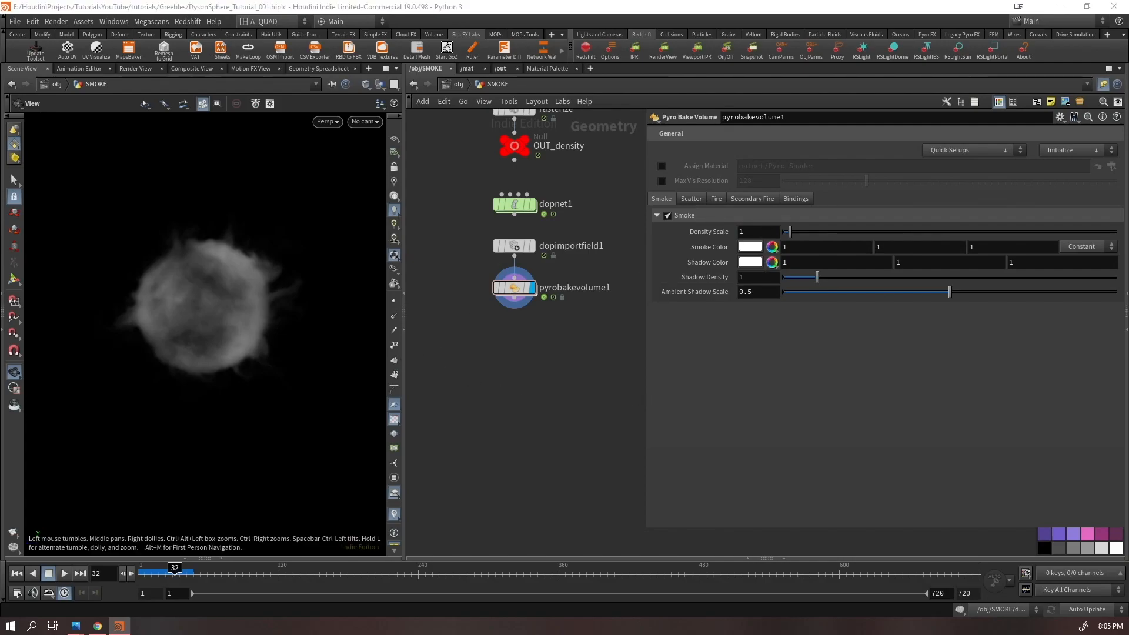
# Set pyrobakevolume1's smoke Density Scale to 2 and inspect the denser smoke up close
pyautogui.moveTo(765, 232); pyautogui.dragTo(668, 263)
pyautogui.write('2')
pyautogui.press('Return')
pyautogui.moveTo(229, 263); pyautogui.dragTo(206, 259, button='right')
pyautogui.moveTo(206, 259); pyautogui.dragTo(276, 294)
pyautogui.moveTo(276, 293); pyautogui.dragTo(300, 247, button='right')
# Add the Sharpen Volume quick setup to pyrobakevolume1 and compare the smoke close up with and without sharpening
pyautogui.click(963, 149)
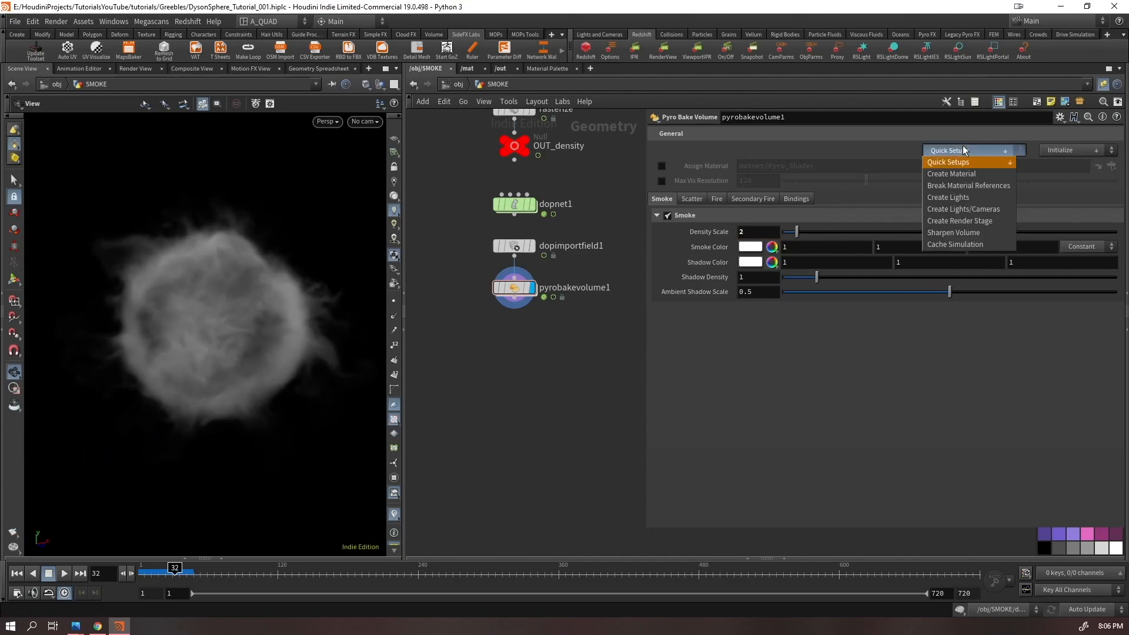
pyautogui.click(939, 234)
pyautogui.click(514, 288)
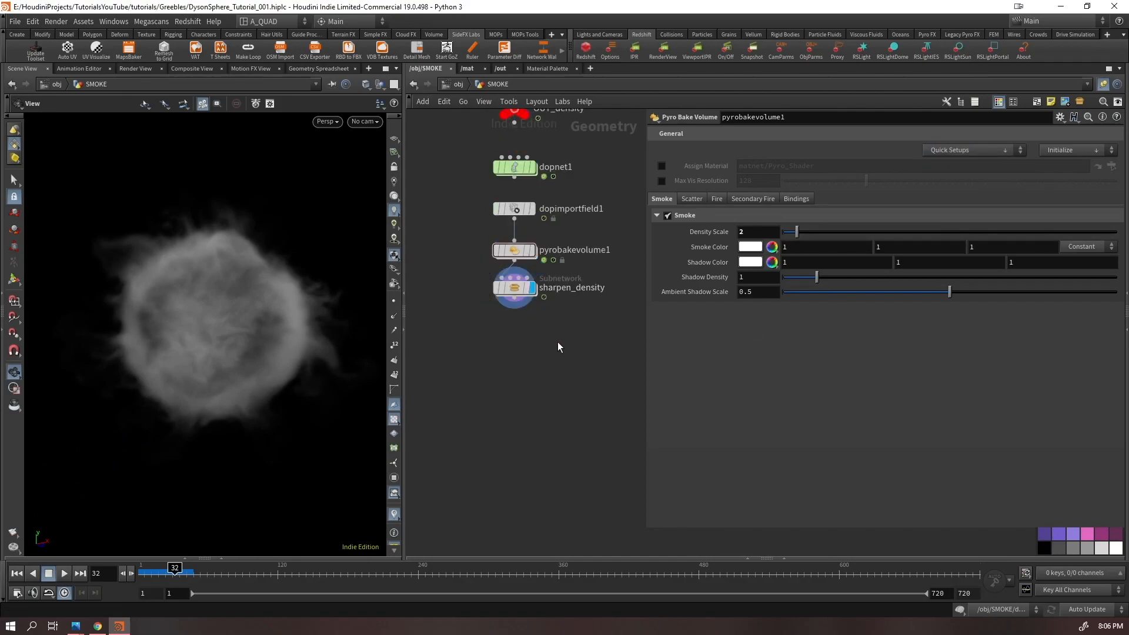
pyautogui.click(532, 251)
pyautogui.moveTo(247, 339); pyautogui.dragTo(332, 305, button='right')
pyautogui.moveTo(351, 339); pyautogui.dragTo(264, 321)
pyautogui.moveTo(265, 321); pyautogui.dragTo(345, 337, button='right')
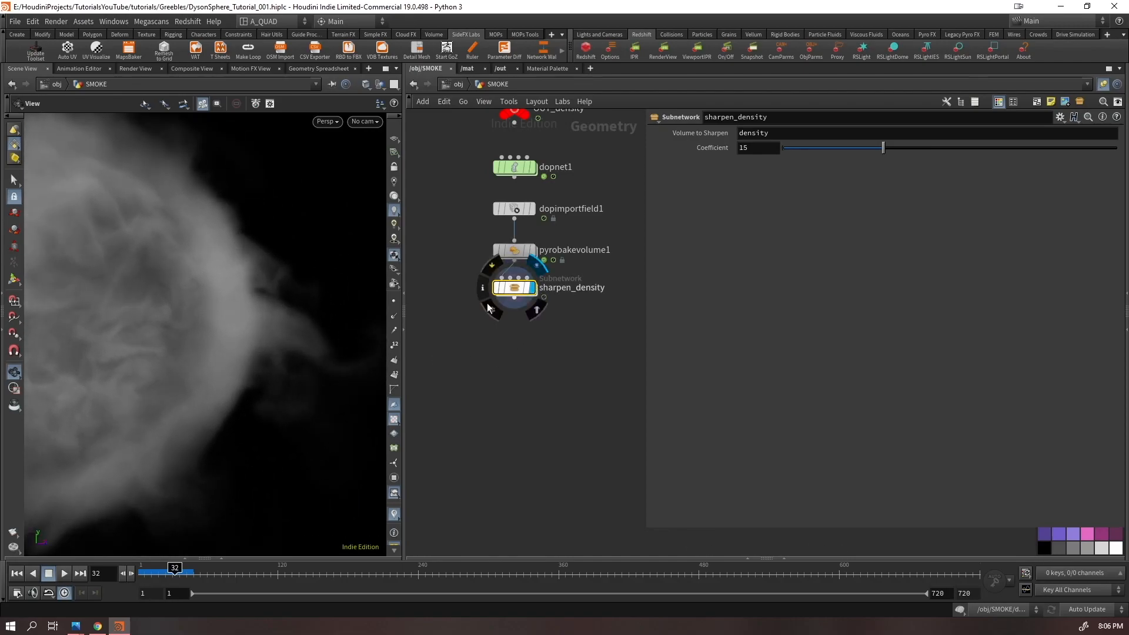
# Inspect the sharpened smoke at frames 41 and 36 from different angles
pyautogui.moveTo(263, 351); pyautogui.dragTo(154, 378)
pyautogui.moveTo(171, 566)
pyautogui.mouseDown()
pyautogui.moveTo(144, 567)
pyautogui.moveTo(180, 556)
pyautogui.mouseUp()
pyautogui.moveTo(197, 289); pyautogui.dragTo(216, 343)
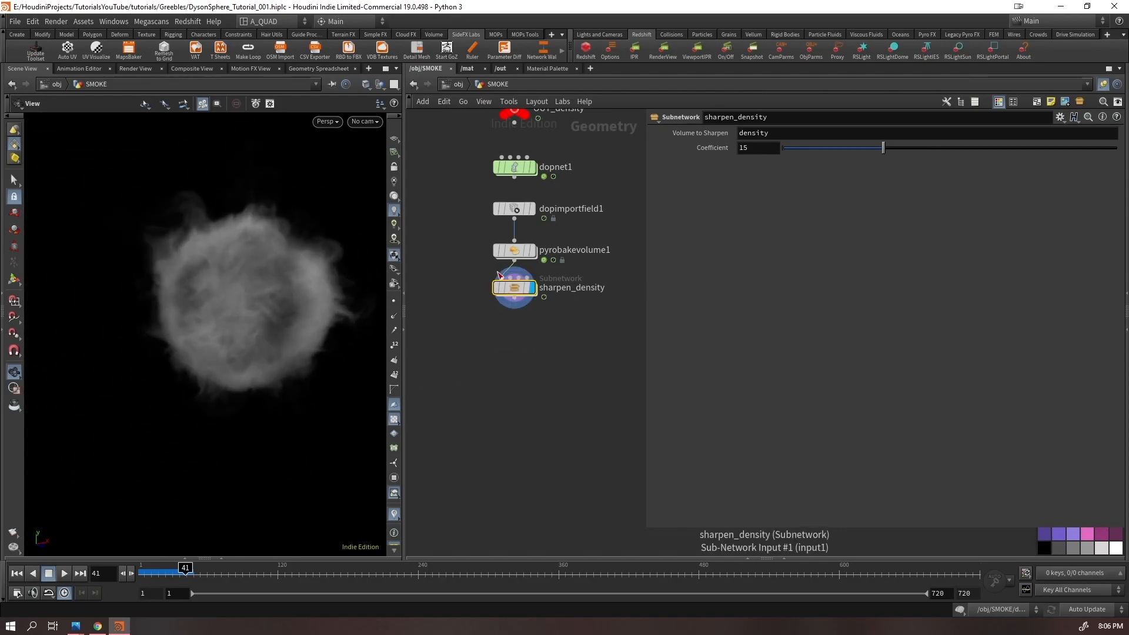
pyautogui.moveTo(254, 267); pyautogui.dragTo(201, 435)
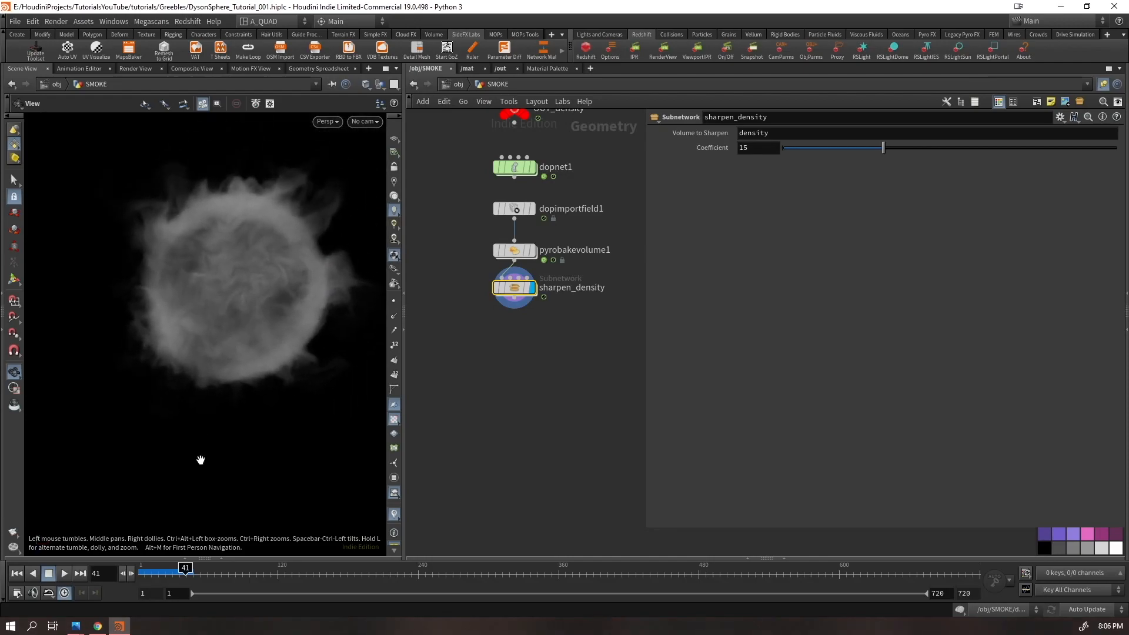
pyautogui.moveTo(176, 569)
pyautogui.mouseDown()
pyautogui.moveTo(146, 569)
pyautogui.moveTo(180, 568)
pyautogui.mouseUp()
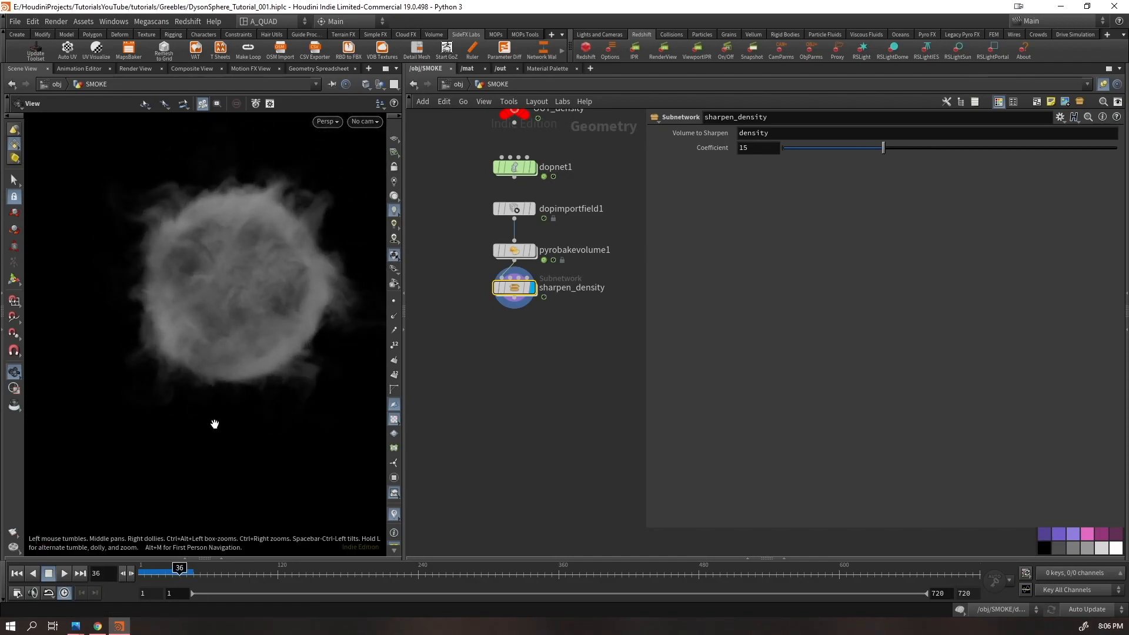
pyautogui.moveTo(214, 460); pyautogui.dragTo(221, 270)
# Append a Volume Blur node after sharpen_density, set its Radius to 0.005 and compare the smoke with and without it
pyautogui.press('Tab')
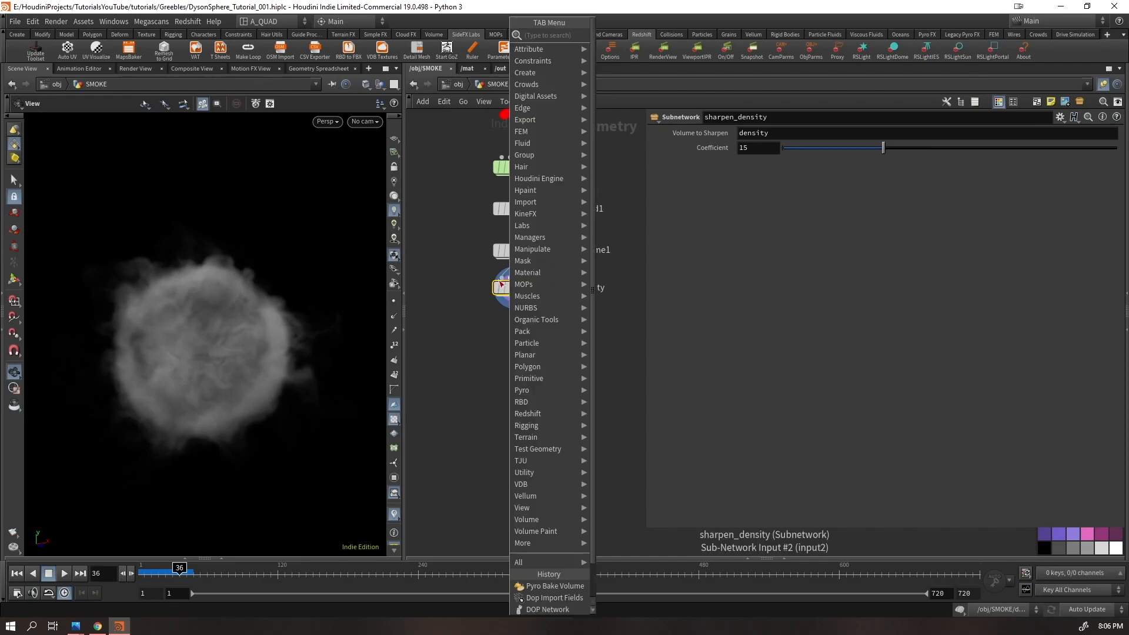
pyautogui.write('vol')
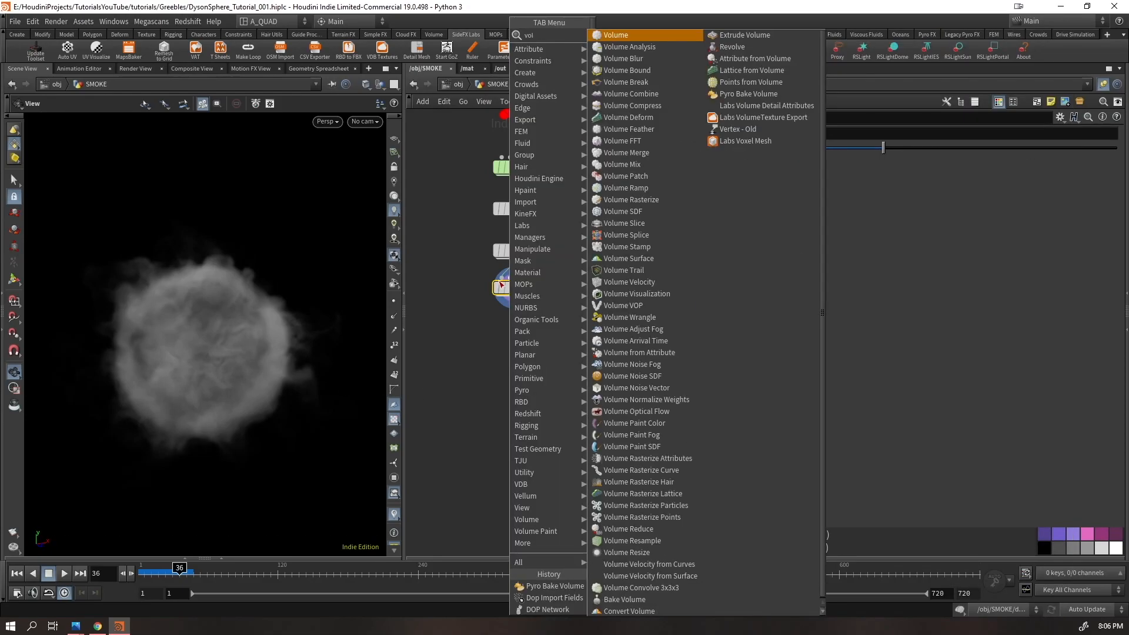
pyautogui.write('b')
pyautogui.press('Return')
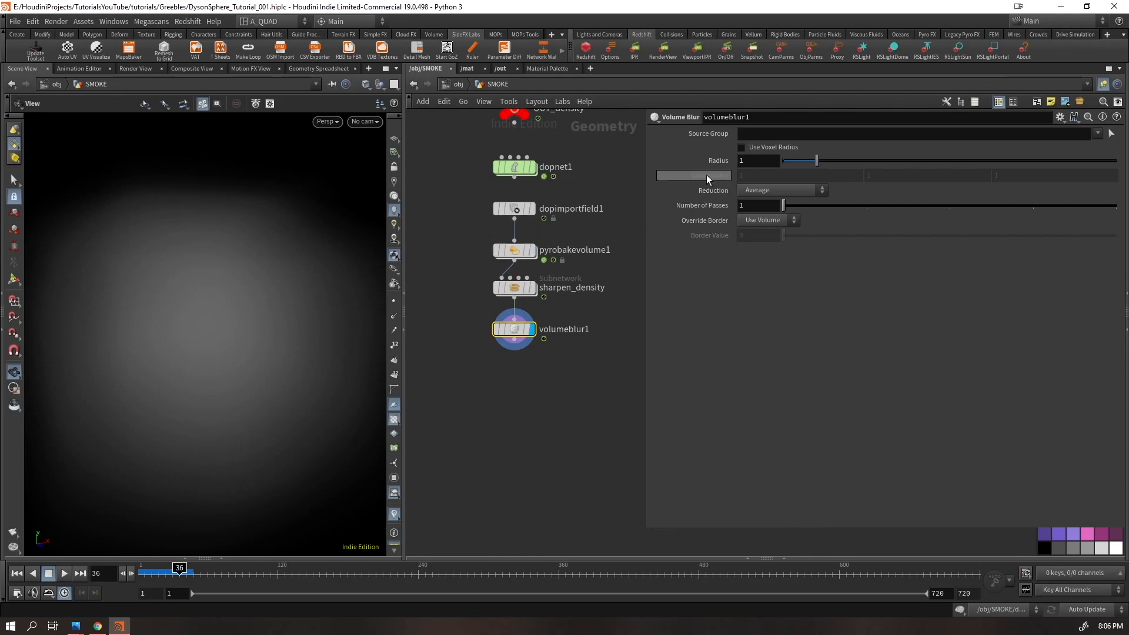
pyautogui.write('0.005')
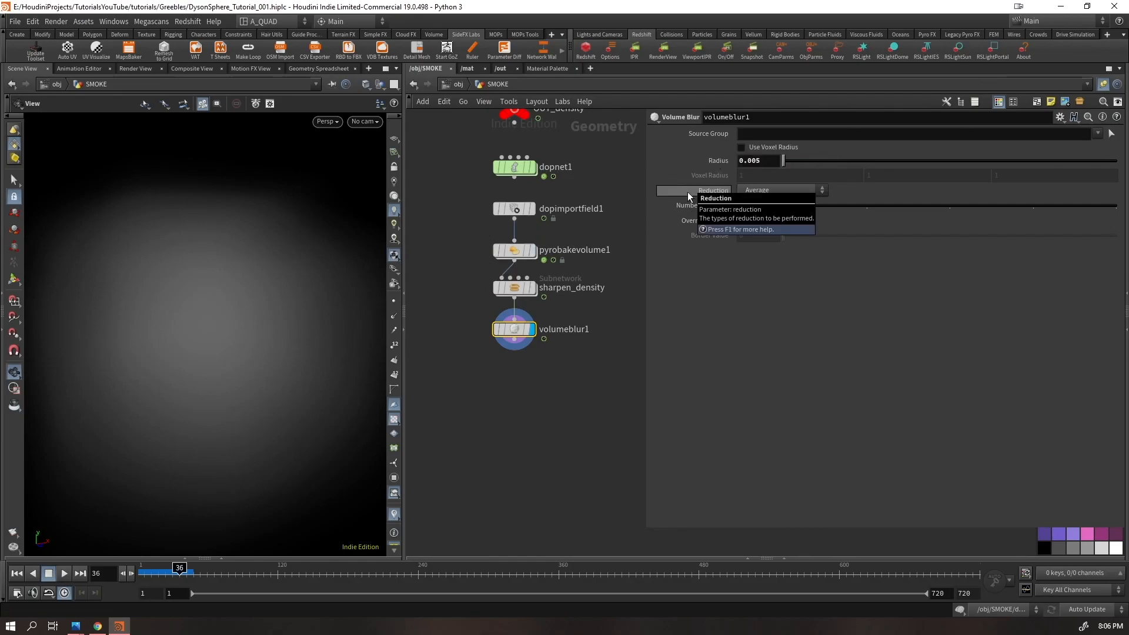
pyautogui.press('Return')
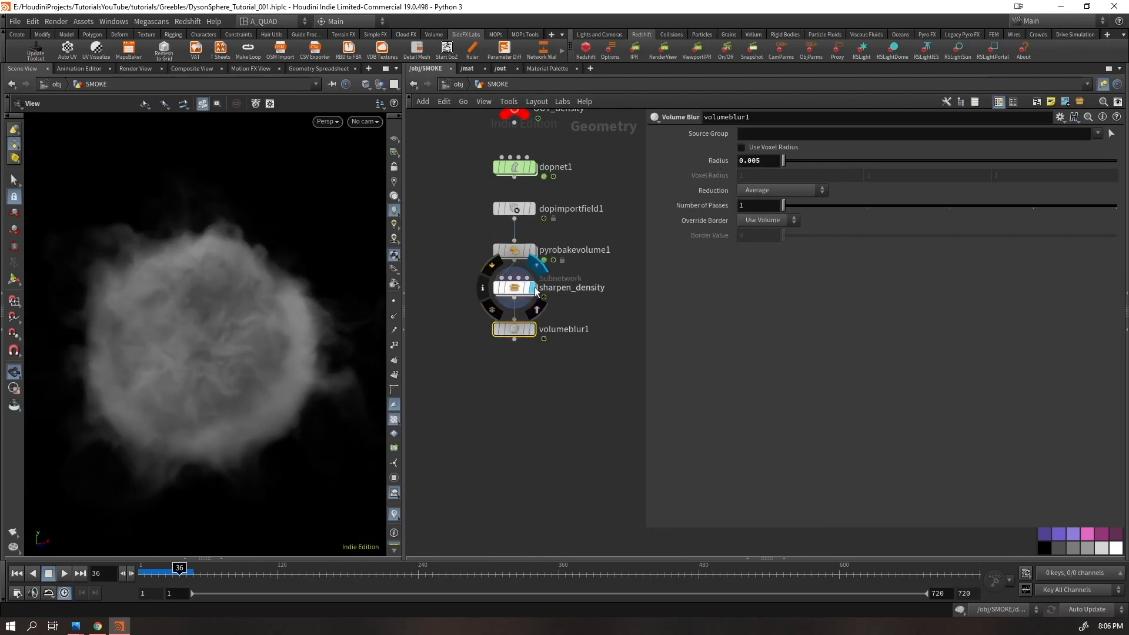
pyautogui.click(533, 330)
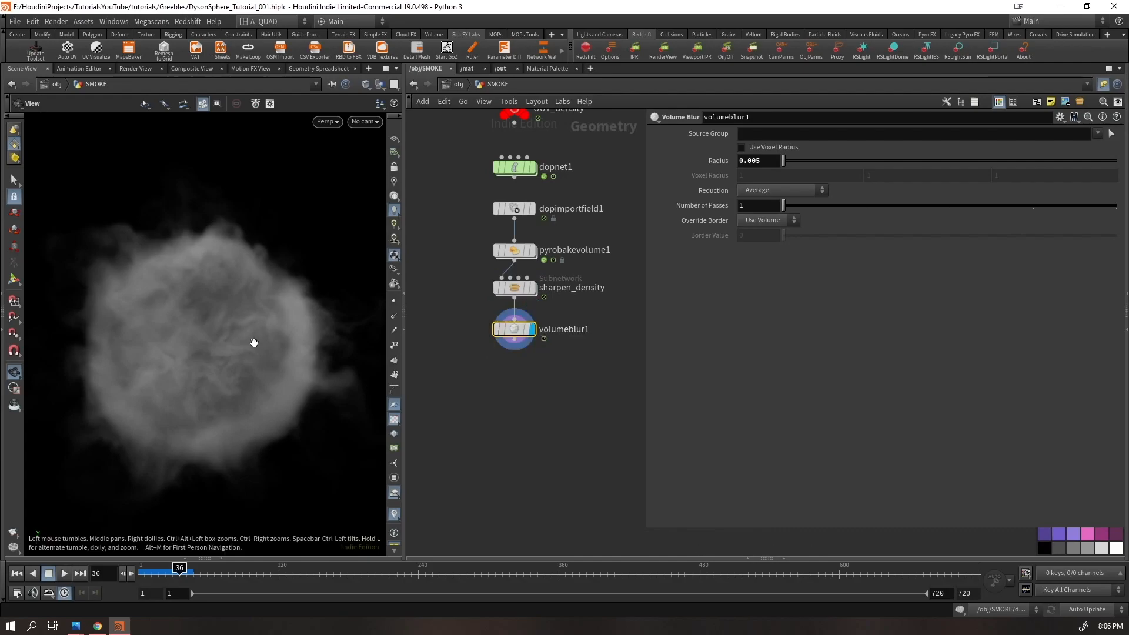
# Select all nodes of the SMOKE network and lay them out automatically in a vertical chain
pyautogui.moveTo(470, 352); pyautogui.dragTo(543, 151)
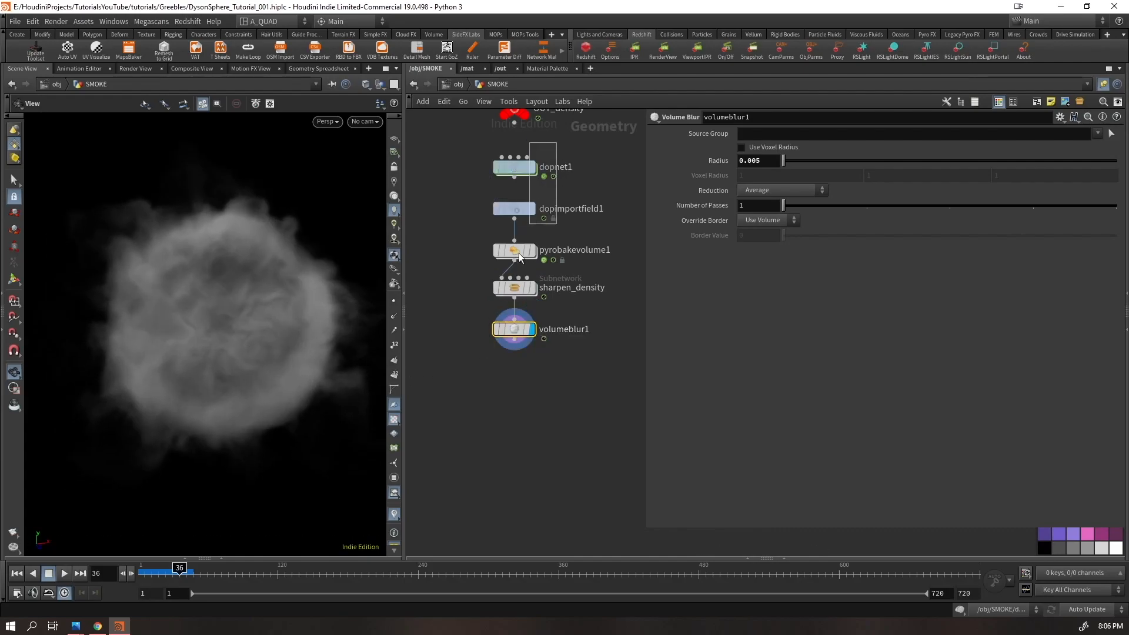
pyautogui.scroll(-2, 538, 430)
pyautogui.scroll(-2, 609, 280)
pyautogui.moveTo(494, 525); pyautogui.dragTo(527, 185)
pyautogui.press('l')
pyautogui.click(532, 466)
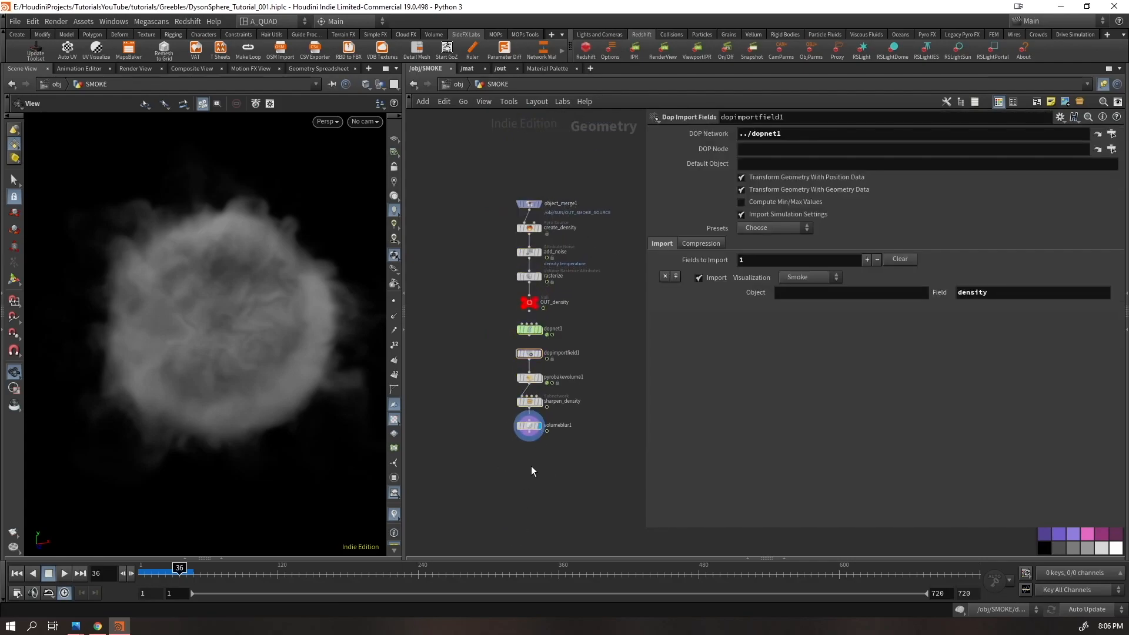
# Append a Time Shift node after volumeblur1
pyautogui.click(529, 427)
pyautogui.scroll(3, 518, 469)
pyautogui.scroll(-2, 514, 479)
pyautogui.moveTo(568, 379); pyautogui.dragTo(529, 304)
pyautogui.press('Tab')
pyautogui.write('timeshift')
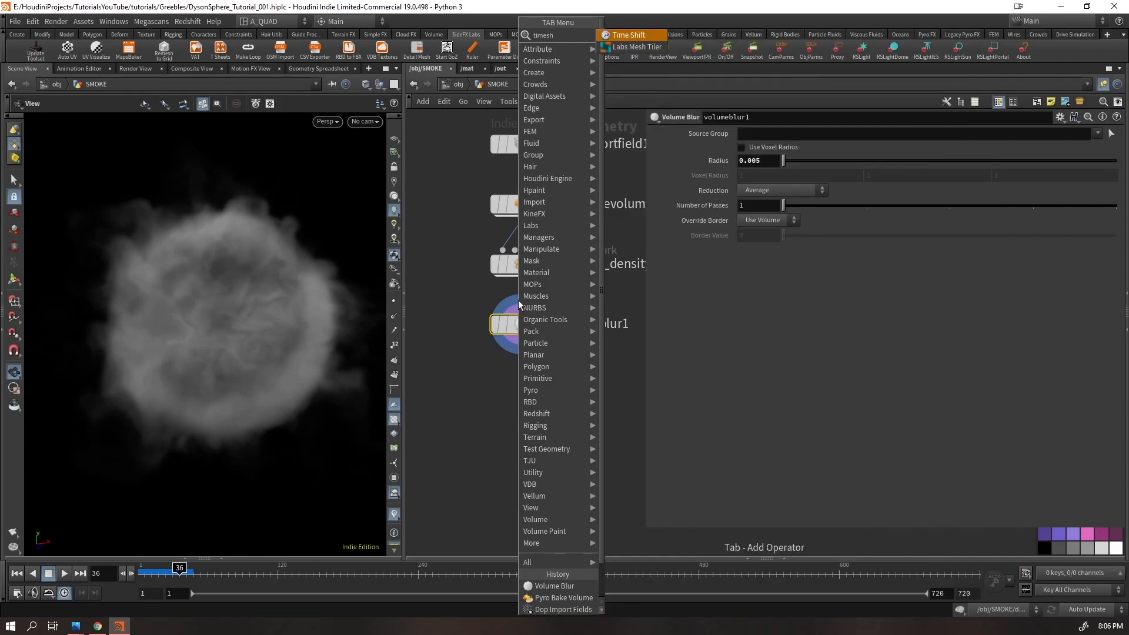
pyautogui.press('Return')
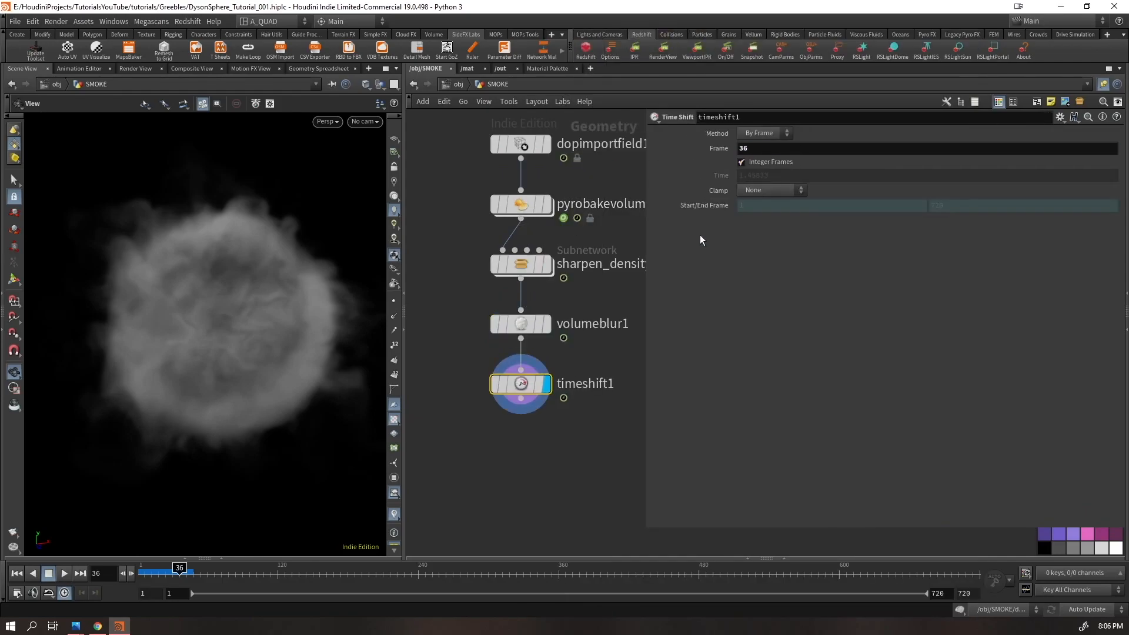
# Set timeshift1's Frame to 40 and check the resulting smoke in the viewport
pyautogui.click(774, 146)
pyautogui.write('40')
pyautogui.press('Return')
pyautogui.moveTo(206, 316)
pyautogui.mouseDown()
pyautogui.moveTo(269, 314)
pyautogui.moveTo(198, 327)
pyautogui.mouseUp()
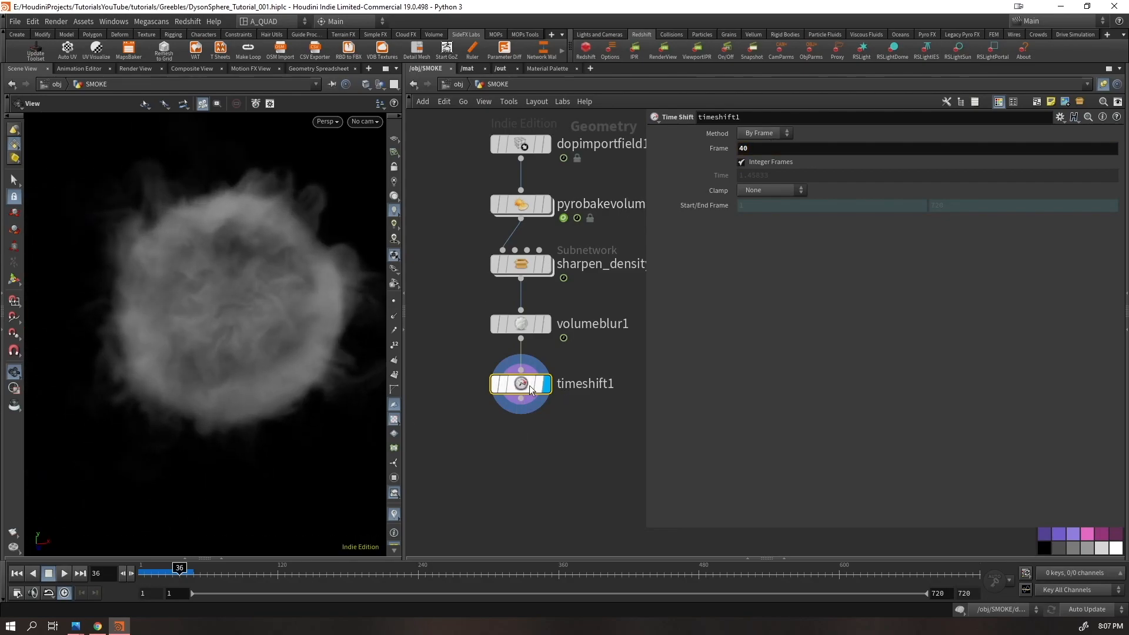
# Append a Null named OUT_SMOKE after timeshift1 and save the scene
pyautogui.press('Tab')
pyautogui.write('null')
pyautogui.press('Return')
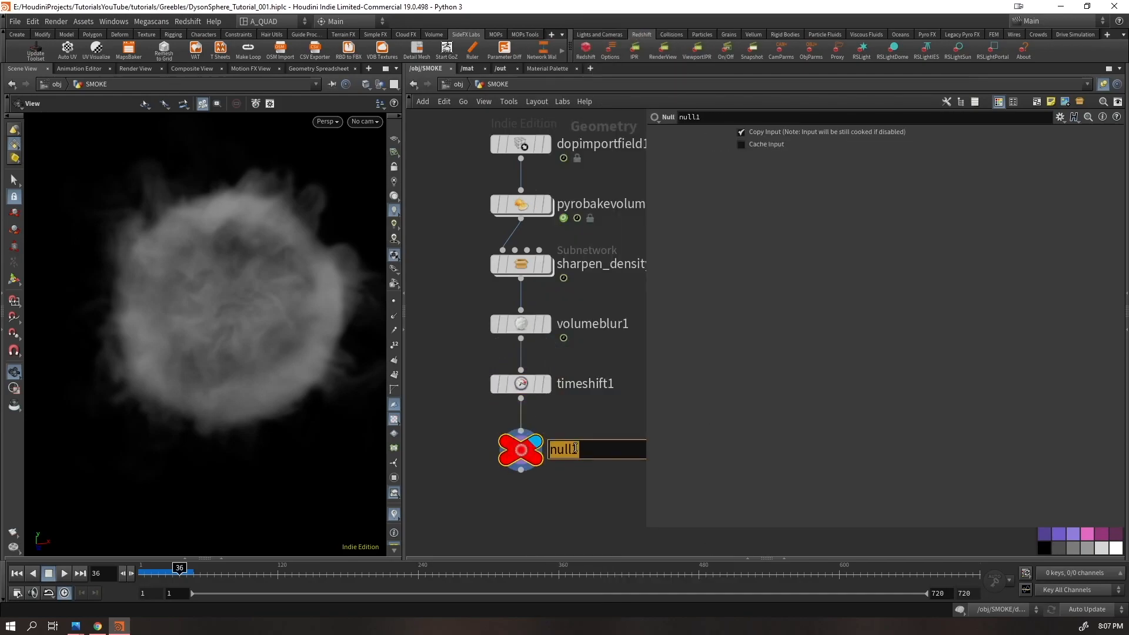
pyautogui.click(575, 449)
pyautogui.write('OUT_SMOK')
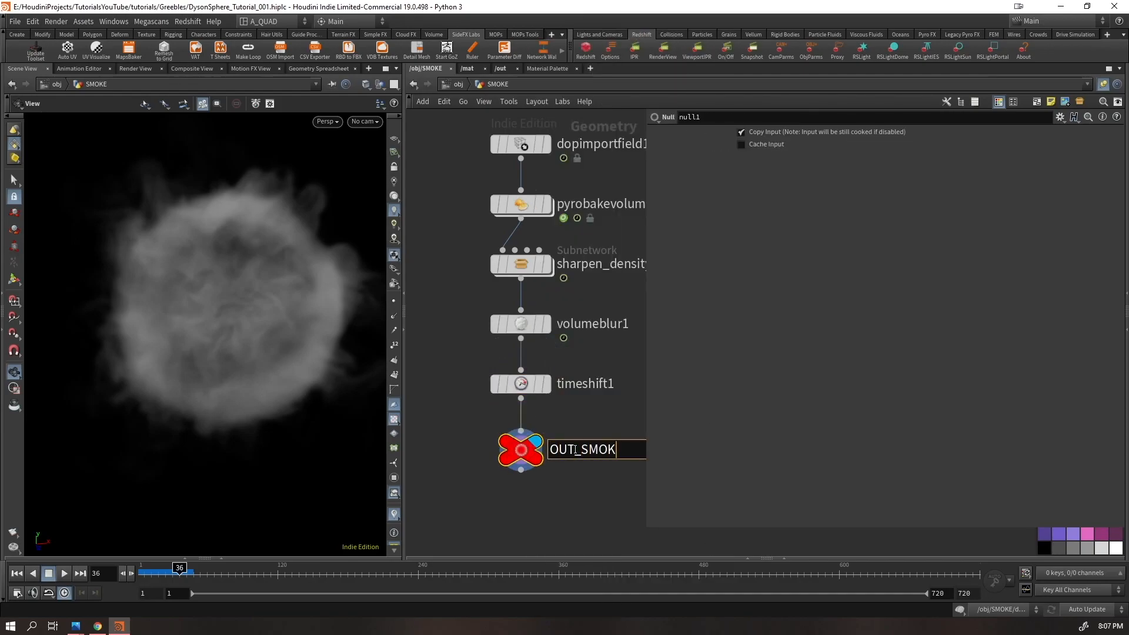
pyautogui.write('E')
pyautogui.press('Return')
pyautogui.click(506, 390)
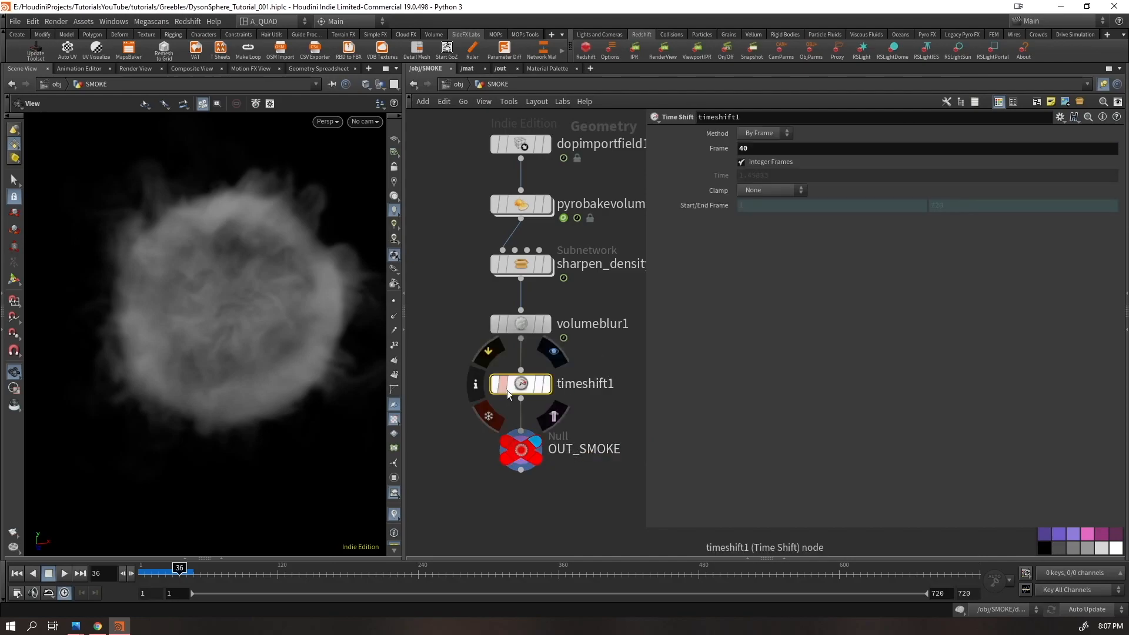
pyautogui.moveTo(224, 302); pyautogui.dragTo(281, 321)
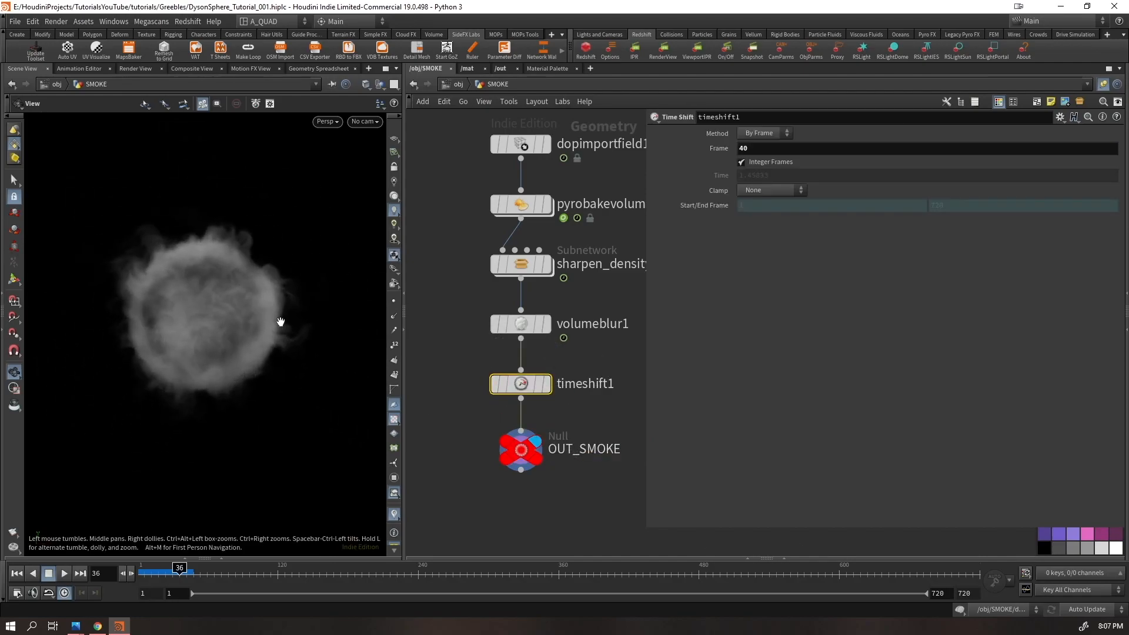
pyautogui.hotkey('ctrl', 's')
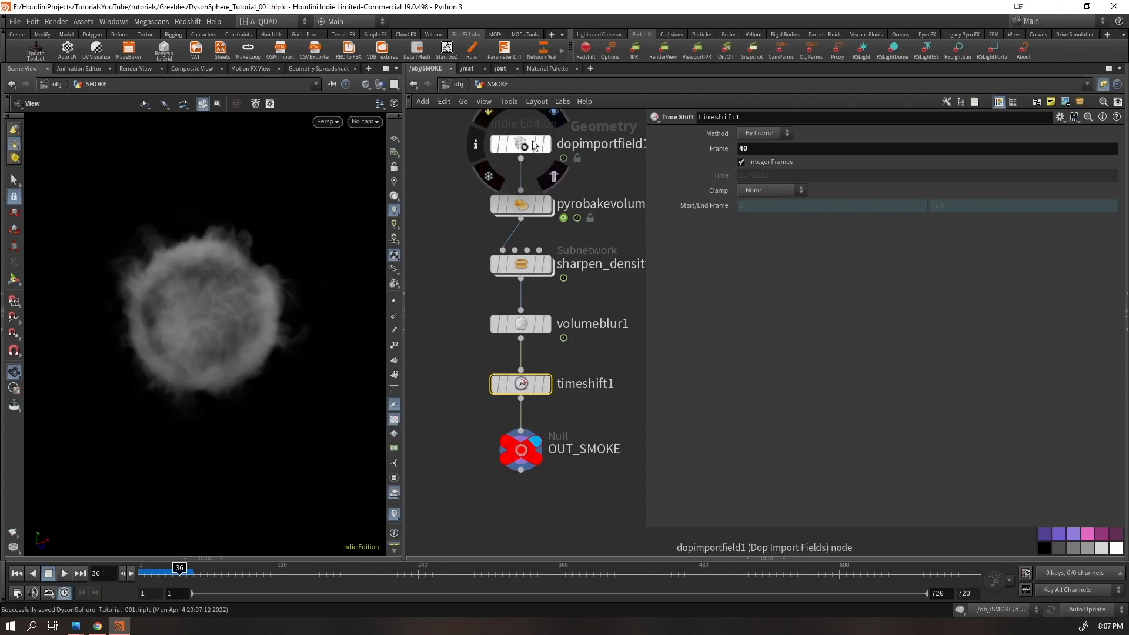
# At object level, move rslight1 aside and align the SMOKE object directly below RINGS in one column with SUN
pyautogui.click(456, 86)
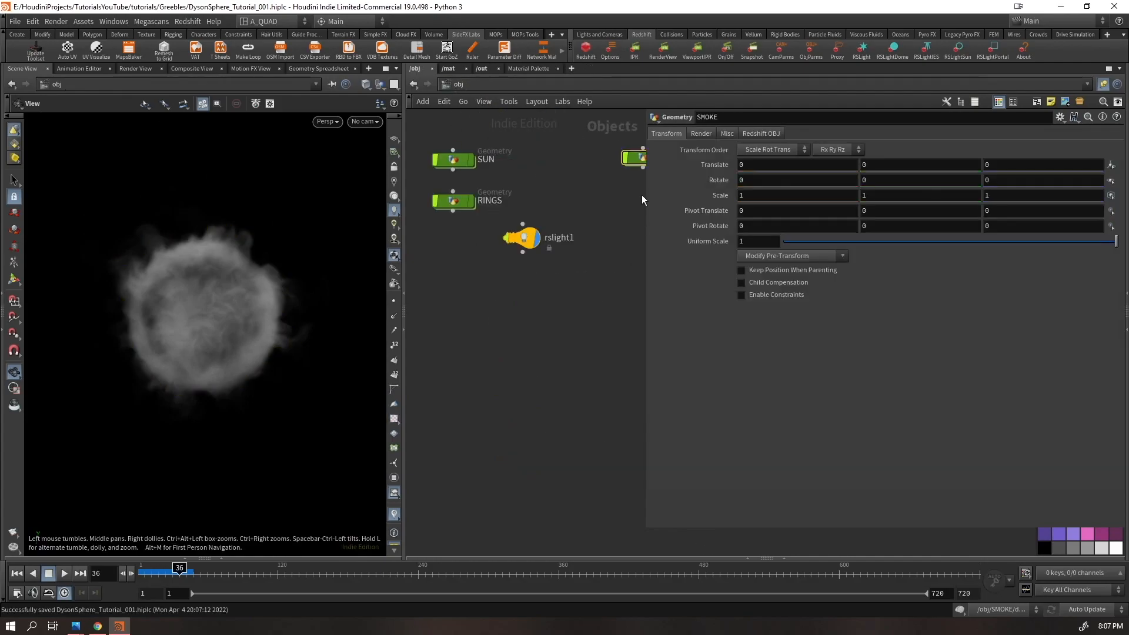
pyautogui.moveTo(645, 194); pyautogui.dragTo(833, 193)
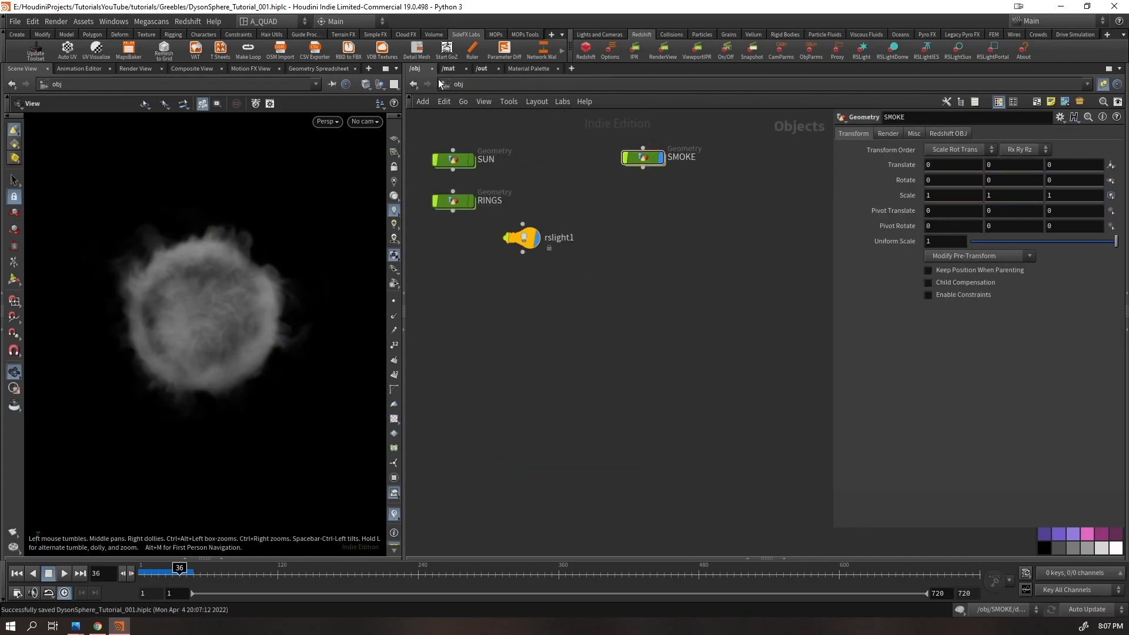
pyautogui.moveTo(644, 159); pyautogui.dragTo(446, 279)
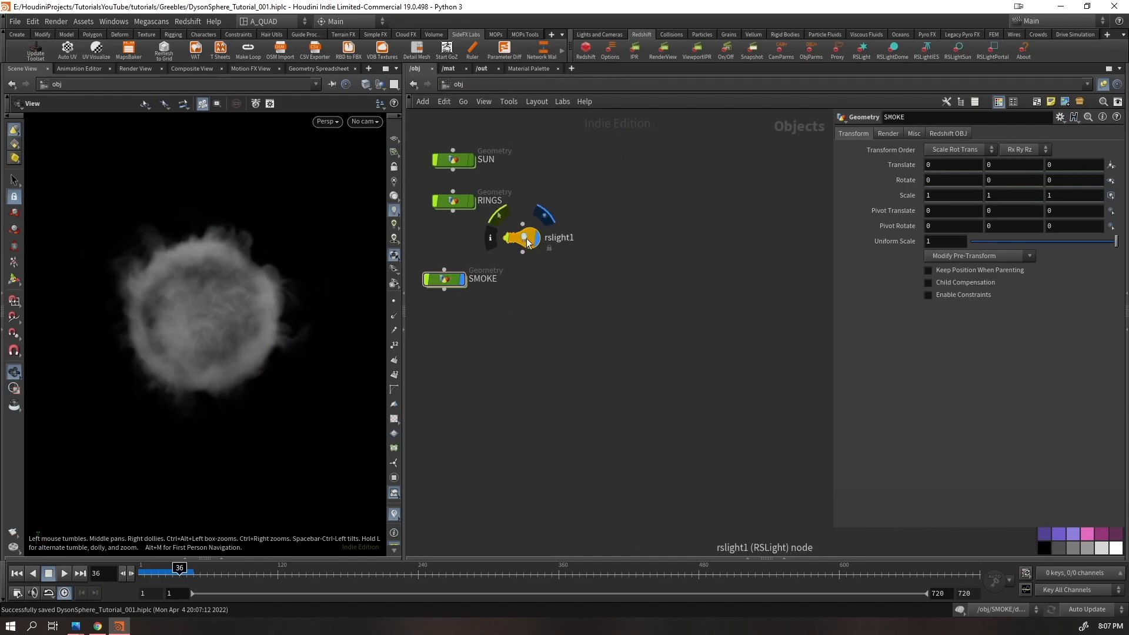
pyautogui.moveTo(522, 238); pyautogui.dragTo(601, 329)
pyautogui.moveTo(452, 278); pyautogui.dragTo(467, 246)
pyautogui.moveTo(510, 134); pyautogui.dragTo(428, 301)
pyautogui.press('a')
pyautogui.moveTo(432, 214); pyautogui.dragTo(433, 235)
pyautogui.click(489, 292)
# Turn on the display of the RINGS and SUN objects and check them together with the smoke
pyautogui.click(471, 201)
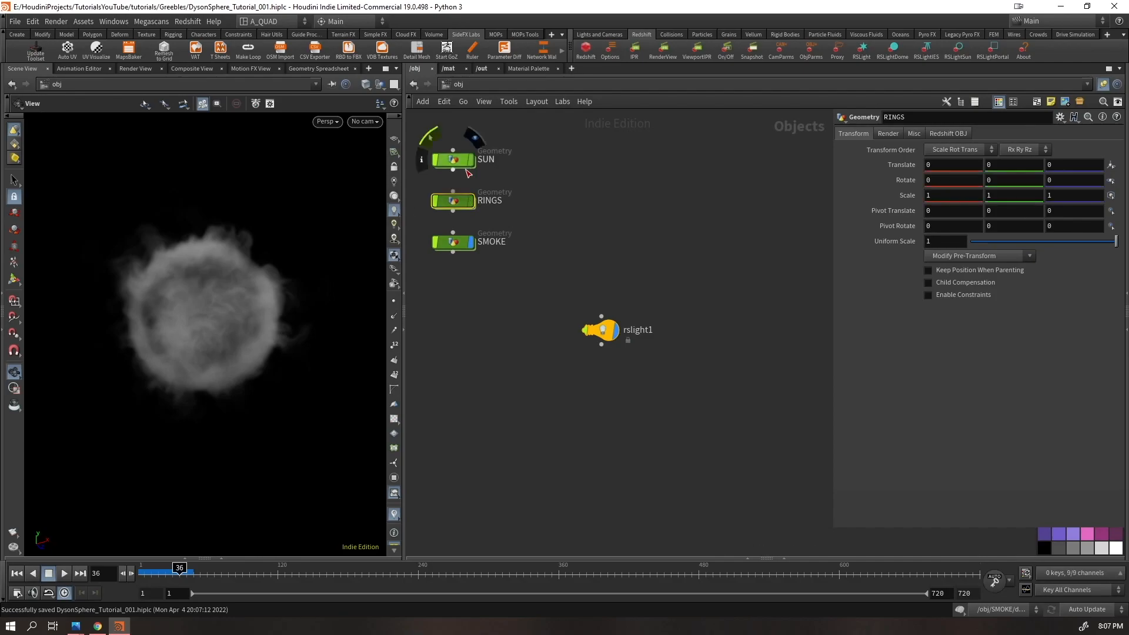
pyautogui.click(471, 160)
pyautogui.click(567, 217)
pyautogui.moveTo(265, 280); pyautogui.dragTo(312, 338, button='right')
pyautogui.moveTo(195, 358); pyautogui.dragTo(292, 360)
pyautogui.moveTo(292, 361); pyautogui.dragTo(220, 397, button='right')
pyautogui.moveTo(221, 396); pyautogui.dragTo(277, 390)
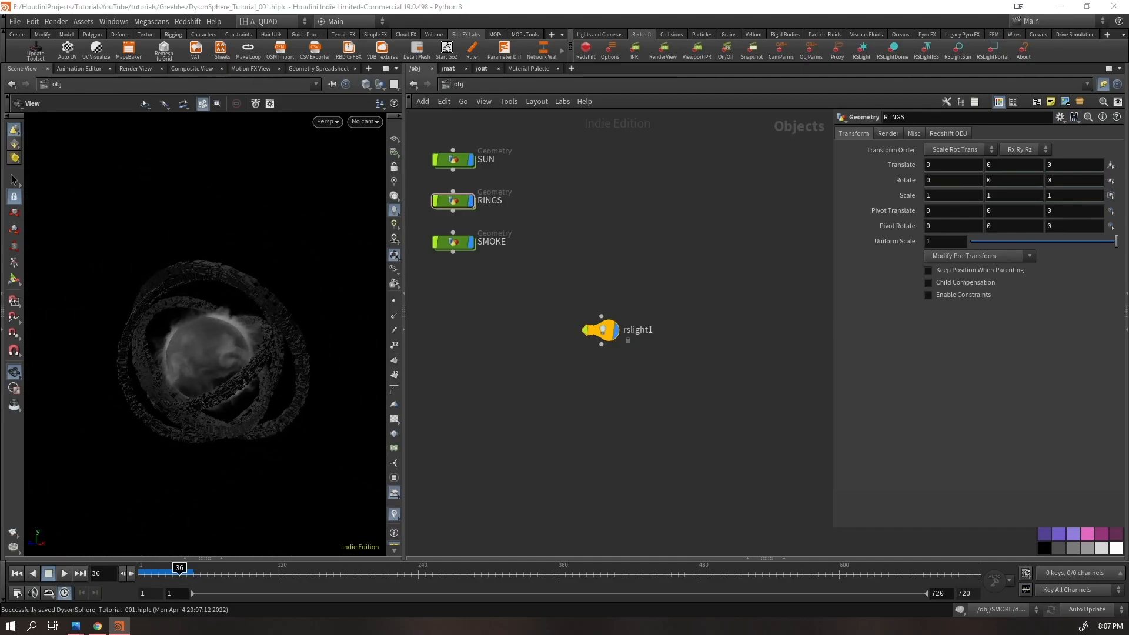
# Create a new Geometry object at object level and name it STARS
pyautogui.press('Tab')
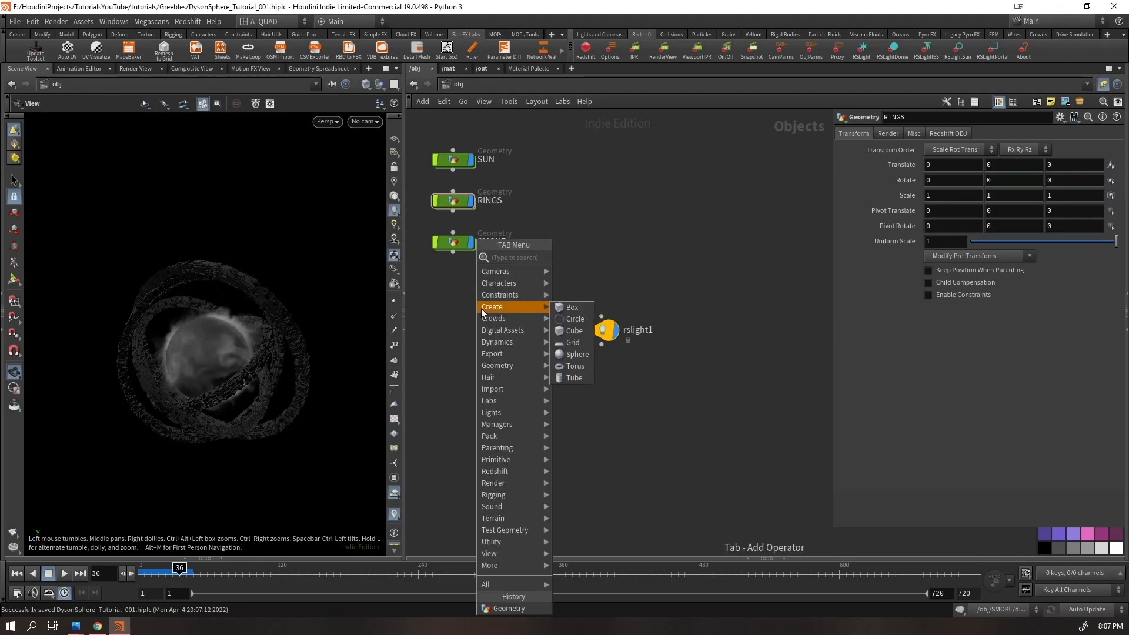
pyautogui.write('g')
pyautogui.press('Return')
pyautogui.press('Return')
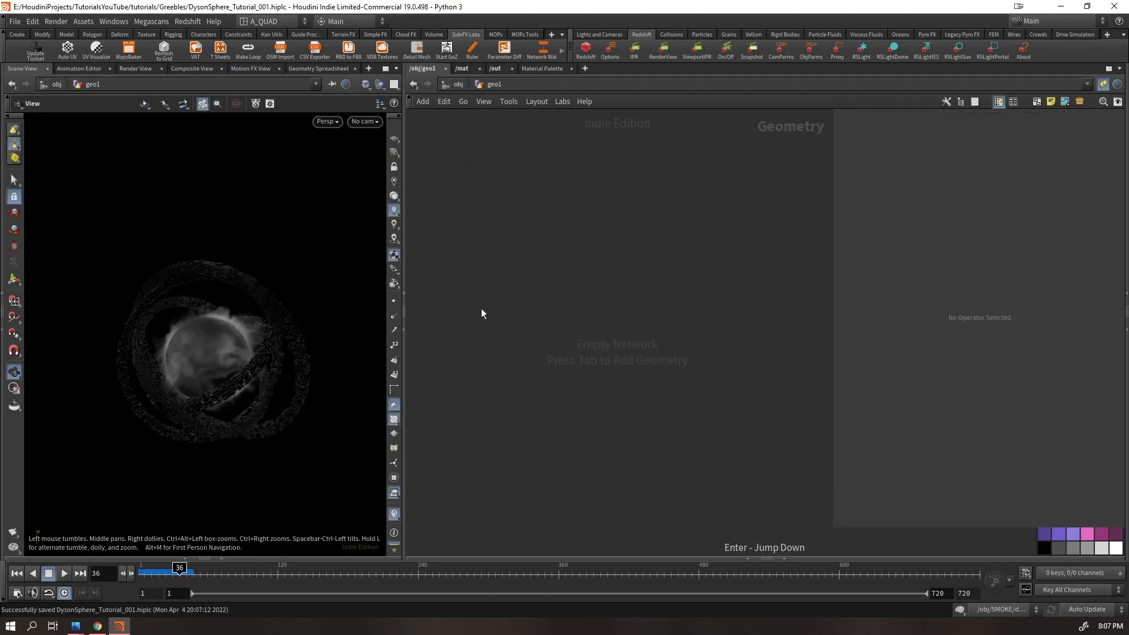
pyautogui.press('u')
pyautogui.doubleClick(512, 310)
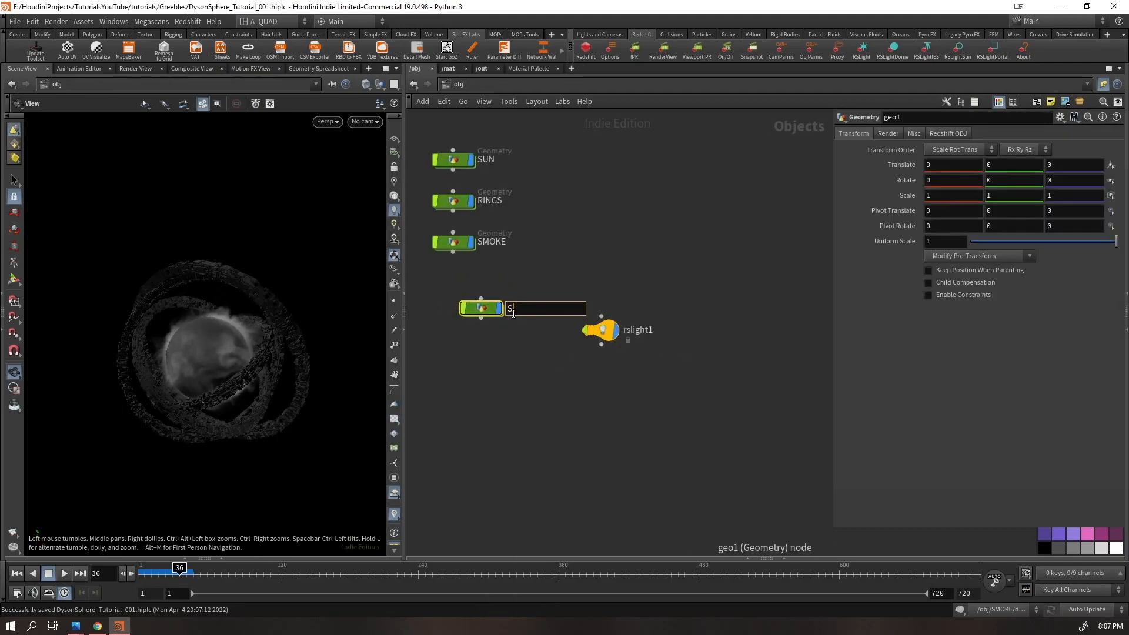
pyautogui.press('Return')
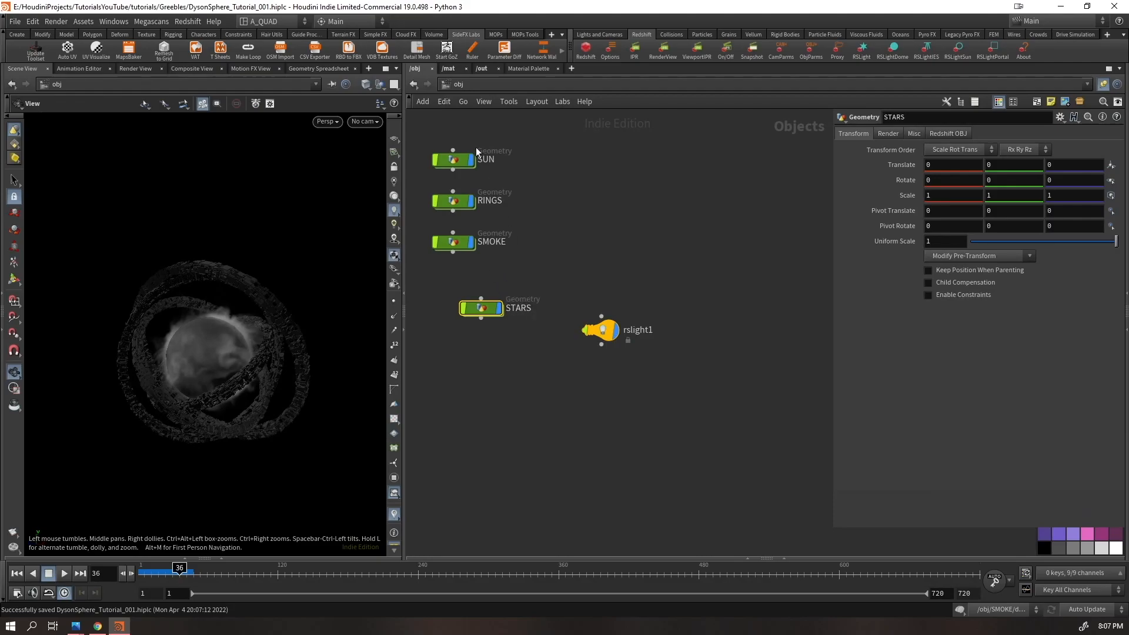
# Select SUN, RINGS, SMOKE and STARS and lay them out in an evenly spaced vertical column
pyautogui.moveTo(476, 152); pyautogui.dragTo(438, 339)
pyautogui.press('l')
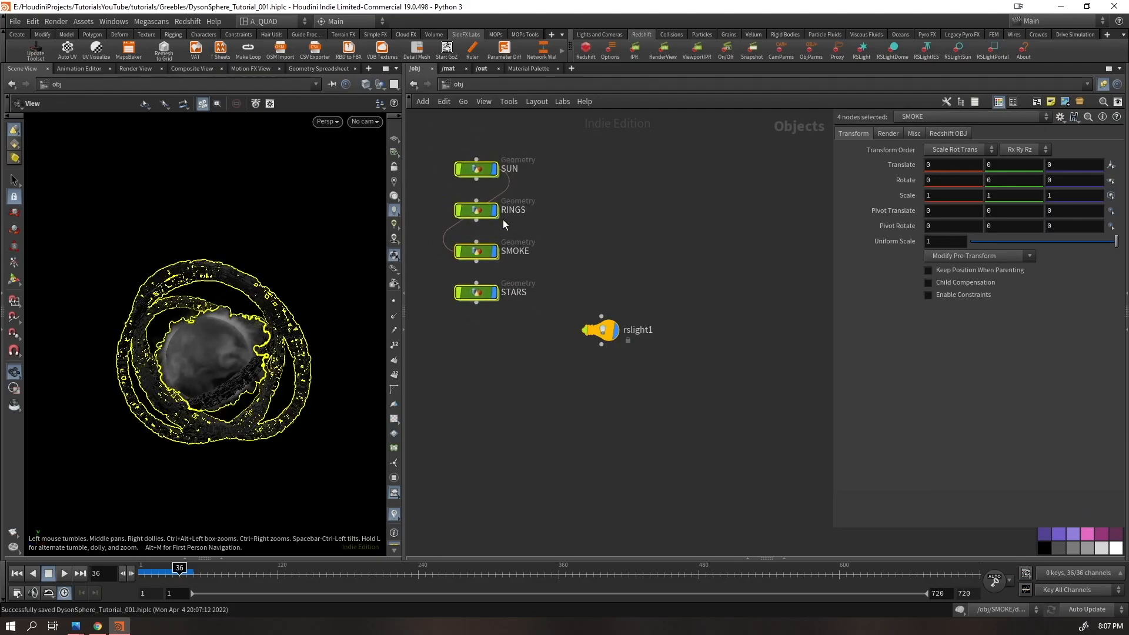
pyautogui.press('a')
pyautogui.moveTo(497, 128); pyautogui.dragTo(502, 366)
# Inside STARS, add a polygon Sphere with Frequency 5 and Uniform Scale 10
pyautogui.click(486, 290)
pyautogui.press('Return')
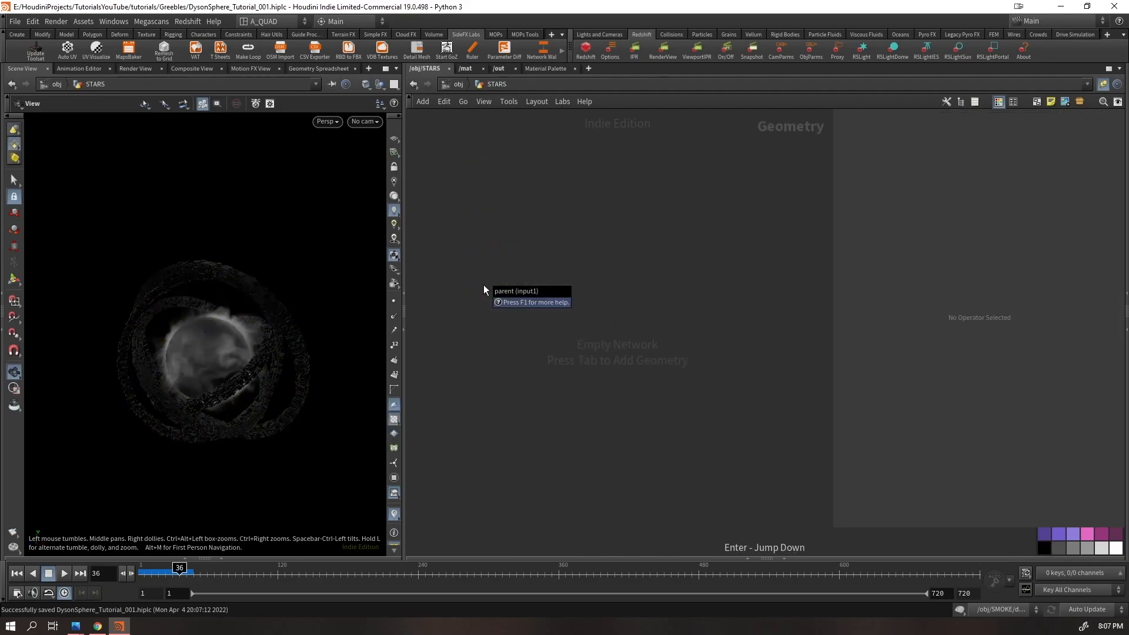
pyautogui.press('Tab')
pyautogui.press('Tab')
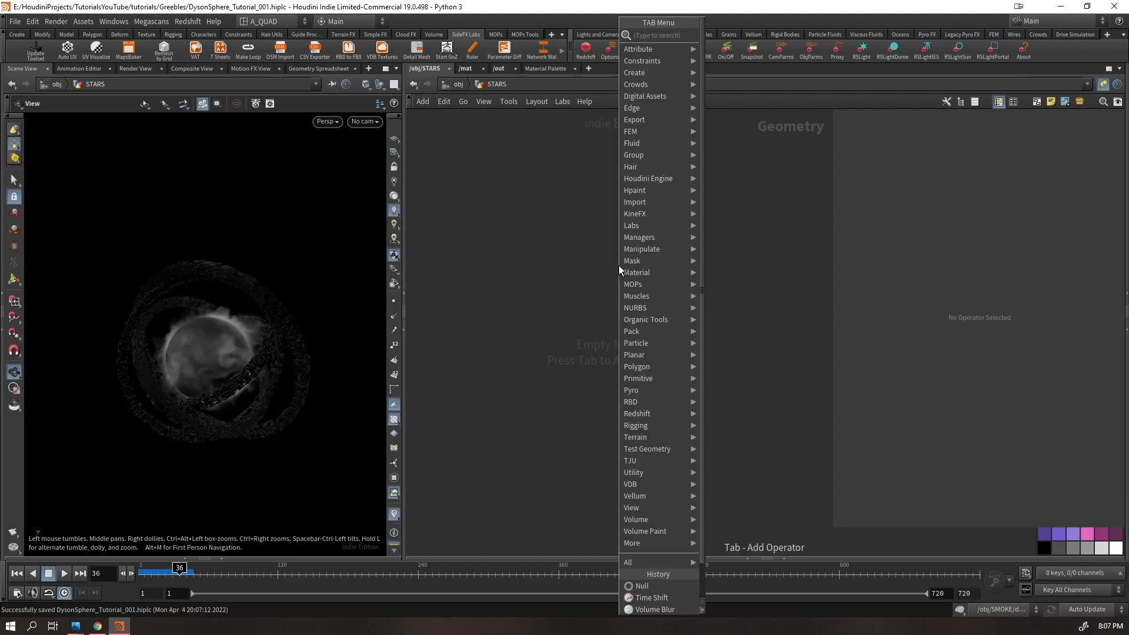
pyautogui.write('sph')
pyautogui.press('Return')
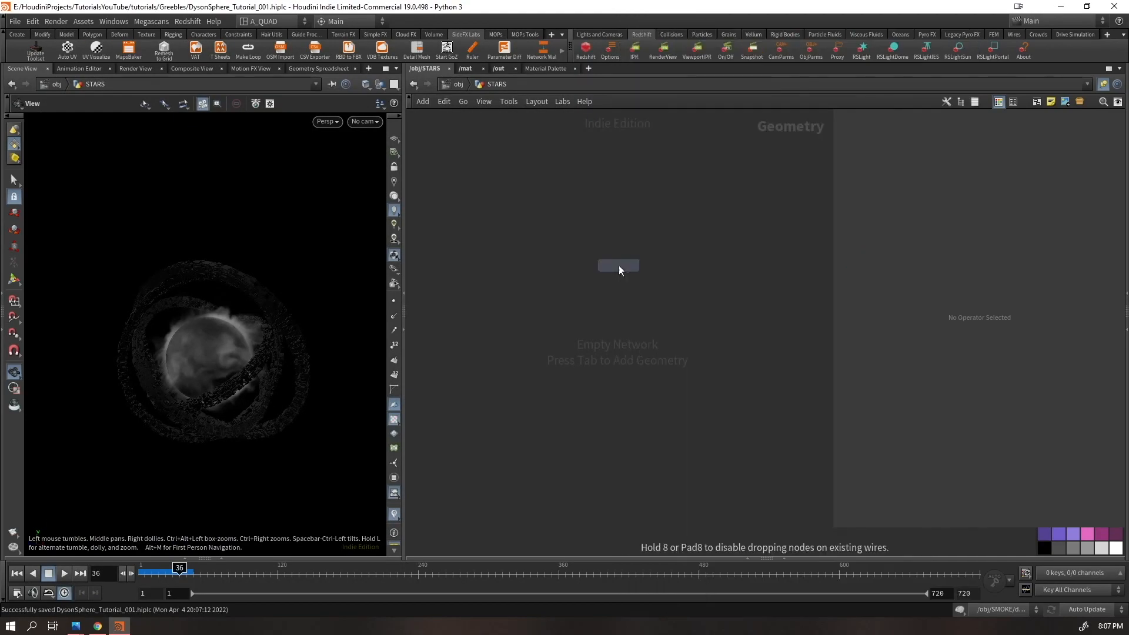
pyautogui.click(619, 268)
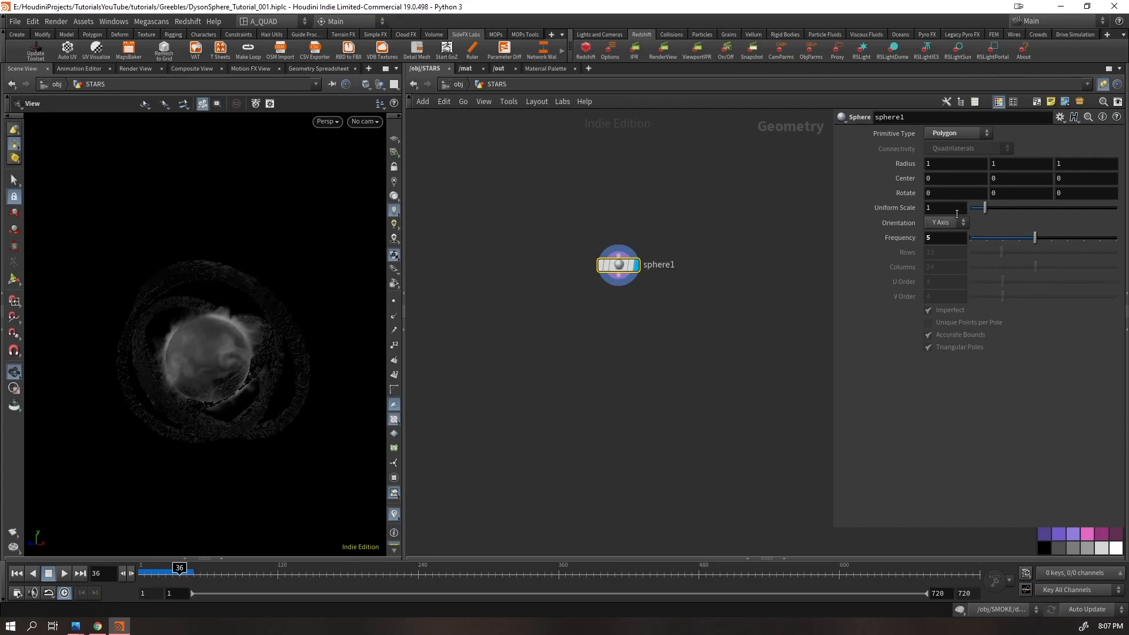
pyautogui.press('Return')
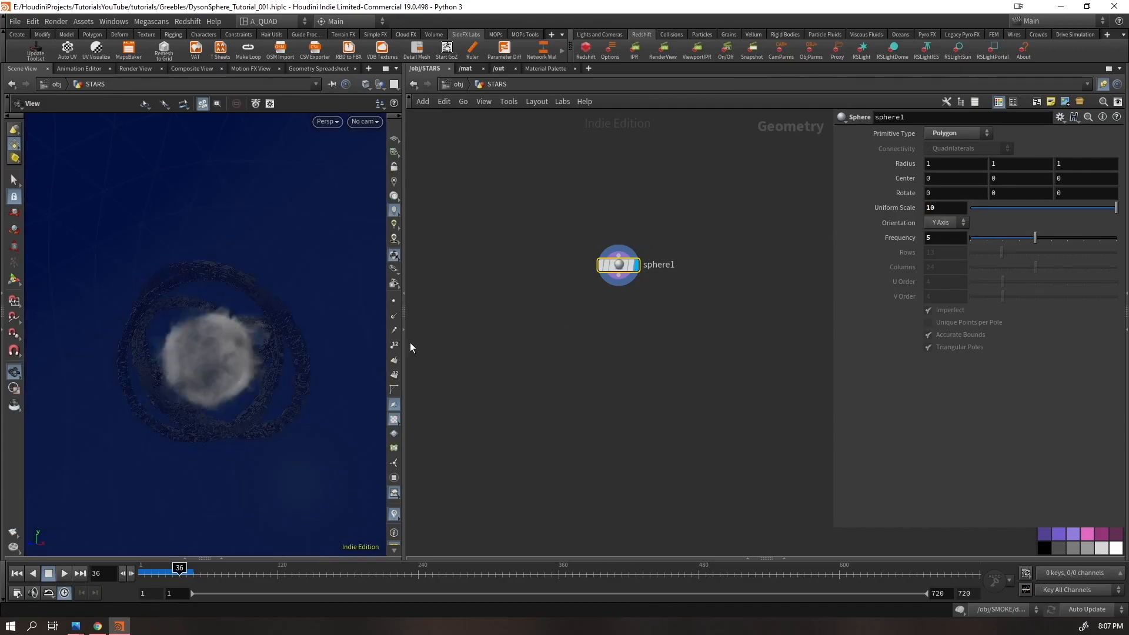
# Append an IsoOffset node after sphere1 and set its Uniform Sampling Divs to 50
pyautogui.press('Tab')
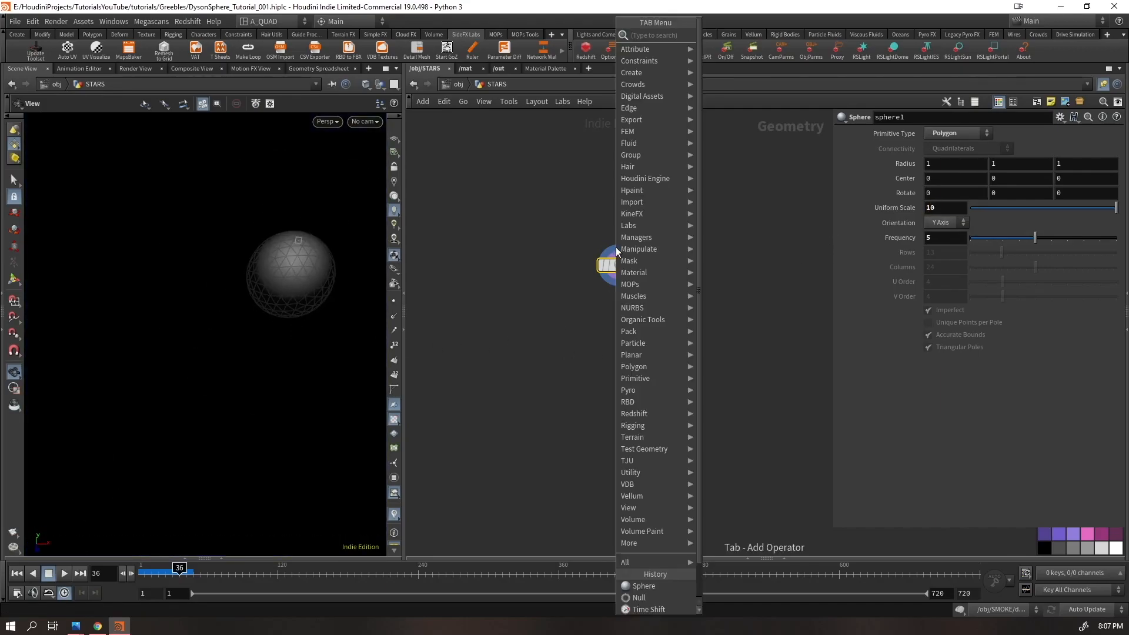
pyautogui.write('isoo')
pyautogui.press('Return')
pyautogui.click(617, 252)
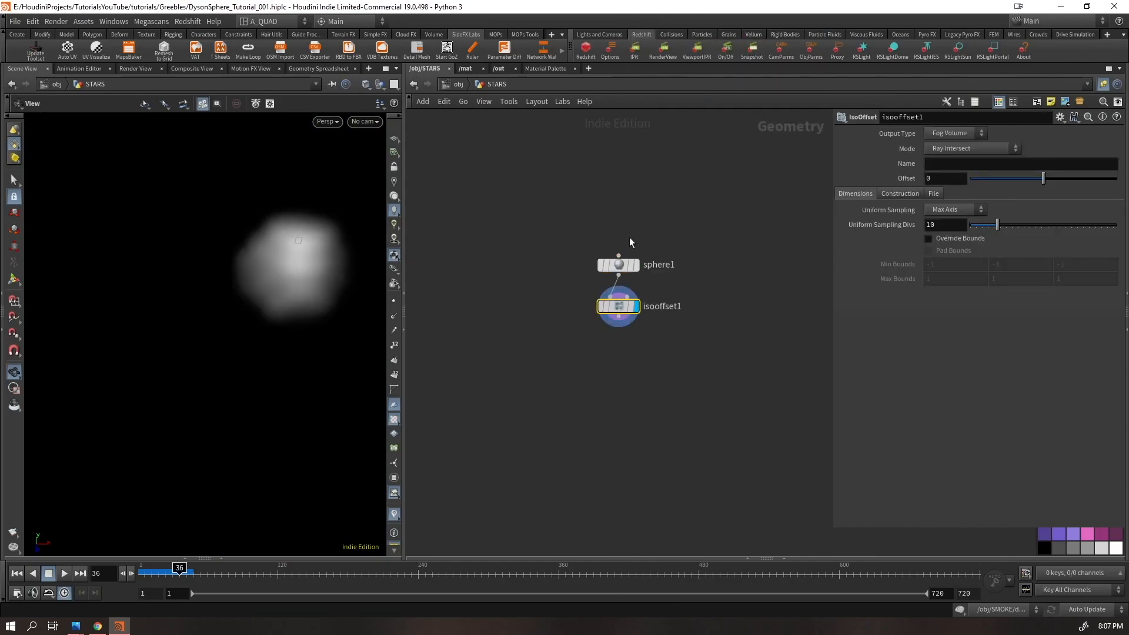
pyautogui.moveTo(998, 226); pyautogui.dragTo(1114, 226)
pyautogui.scroll(3, 341, 197)
pyautogui.moveTo(341, 196); pyautogui.dragTo(203, 256)
pyautogui.moveTo(614, 381); pyautogui.dragTo(635, 307)
# Append a Scatter node after isooffset1
pyautogui.press('Tab')
pyautogui.write('scat')
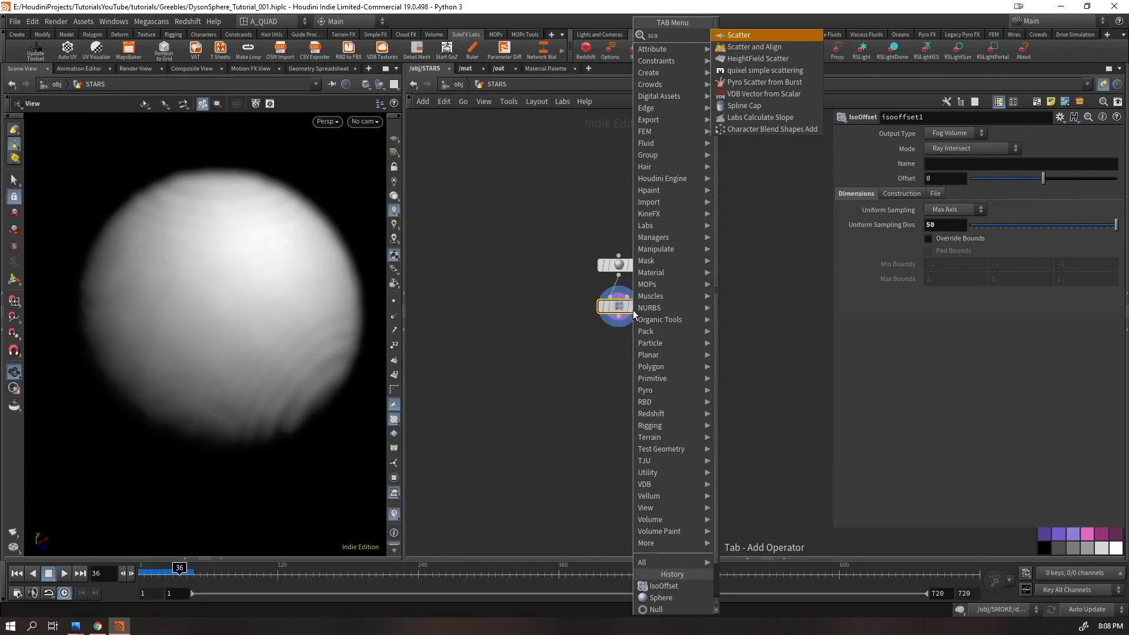
pyautogui.press('Return')
pyautogui.press('Return')
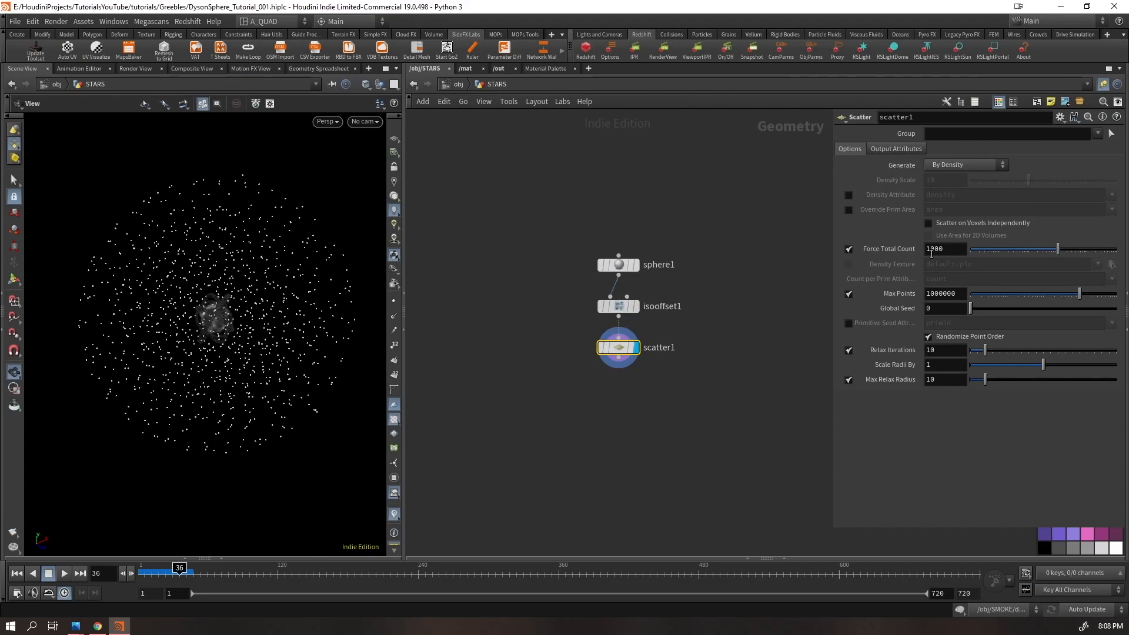
# Set scatter1's Force Total Count to 10000 and turn off Relax Iterations
pyautogui.click(928, 250)
pyautogui.write('0')
pyautogui.press('Return')
pyautogui.moveTo(723, 438); pyautogui.dragTo(597, 428, button='middle')
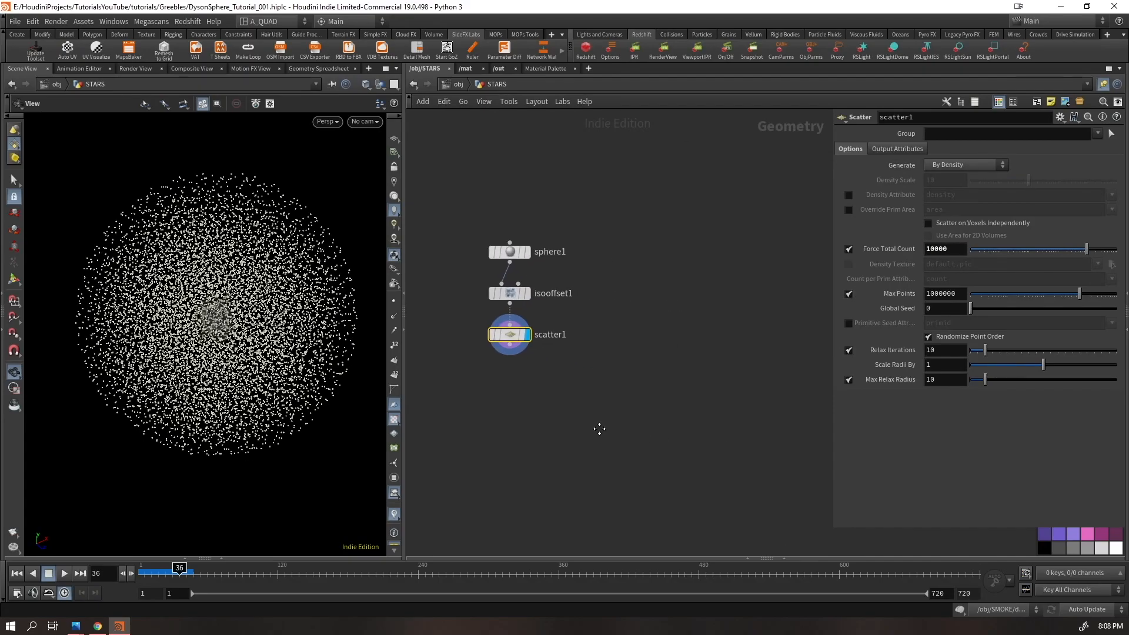
pyautogui.click(850, 352)
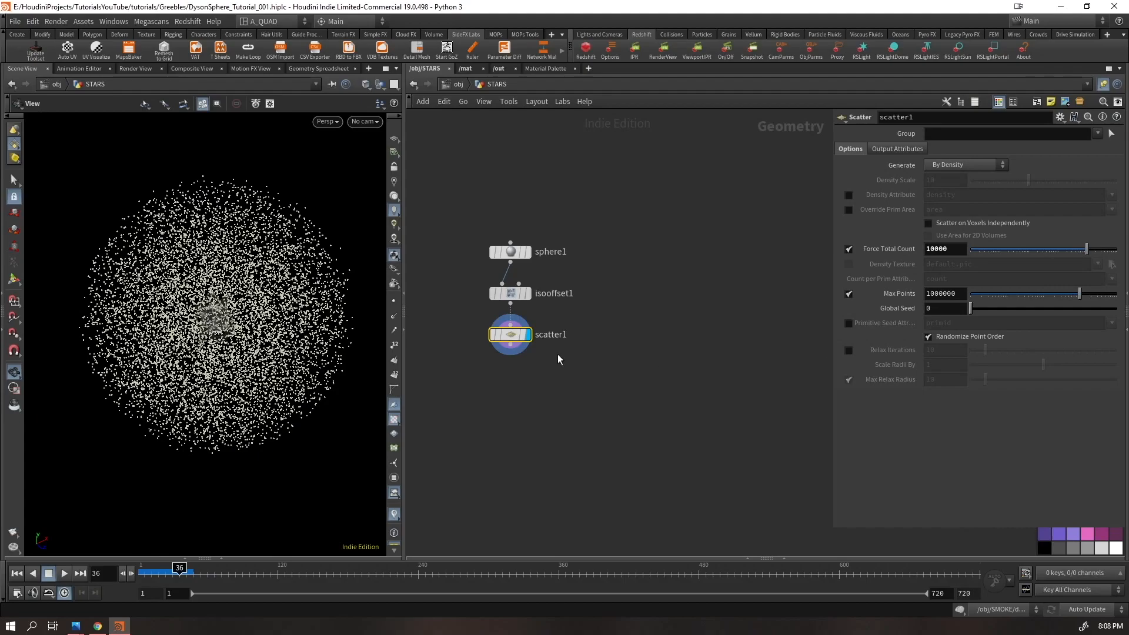
pyautogui.moveTo(201, 319); pyautogui.dragTo(195, 316)
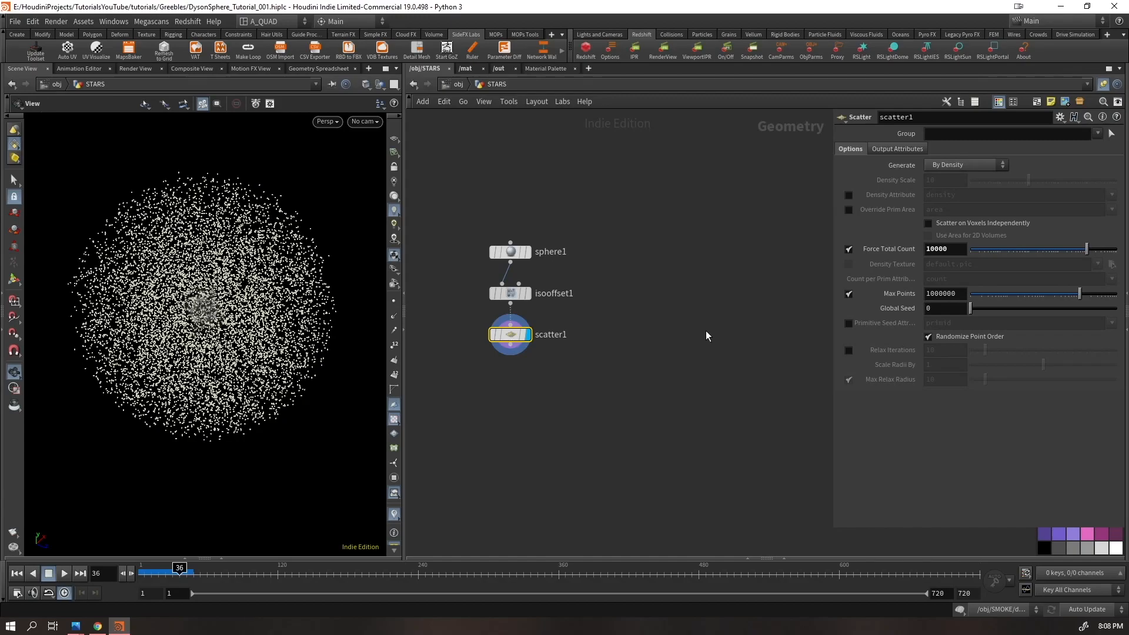
# Create a new camera from the current view and lock it to the viewport
pyautogui.click(363, 123)
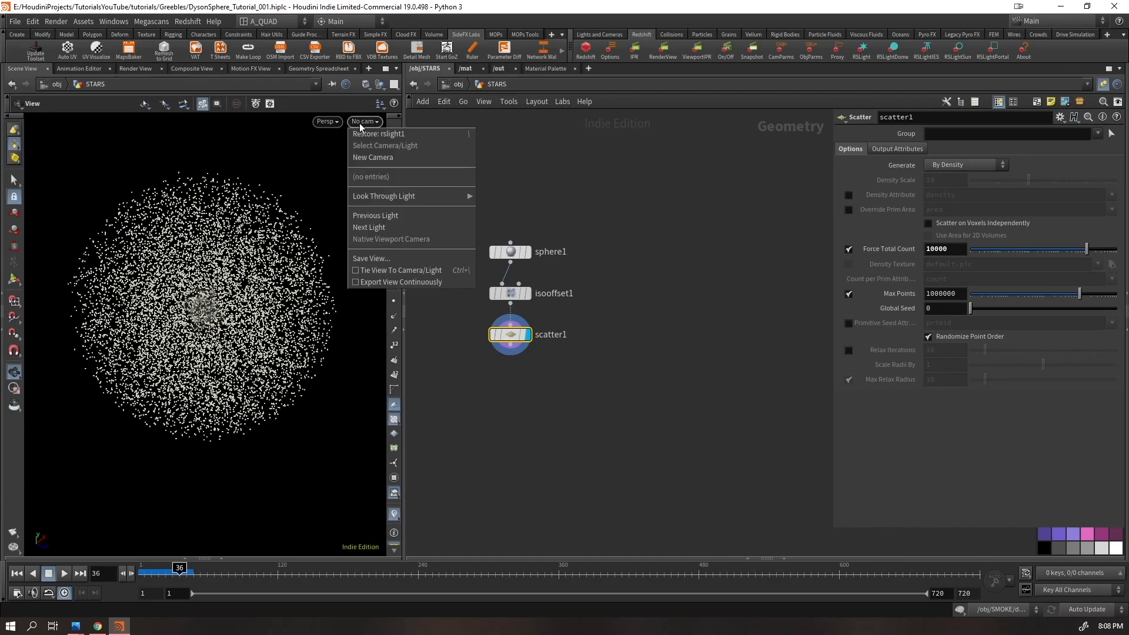
pyautogui.click(364, 157)
pyautogui.click(397, 171)
# Frame the sun and rings through cam1 and place the camera node beside rslight1 at object level
pyautogui.moveTo(250, 355); pyautogui.dragTo(262, 305, button='right')
pyautogui.moveTo(263, 305); pyautogui.dragTo(233, 285)
pyautogui.moveTo(233, 285); pyautogui.dragTo(290, 335, button='middle')
pyautogui.moveTo(290, 335); pyautogui.dragTo(376, 285, button='right')
pyautogui.moveTo(287, 329); pyautogui.dragTo(227, 369)
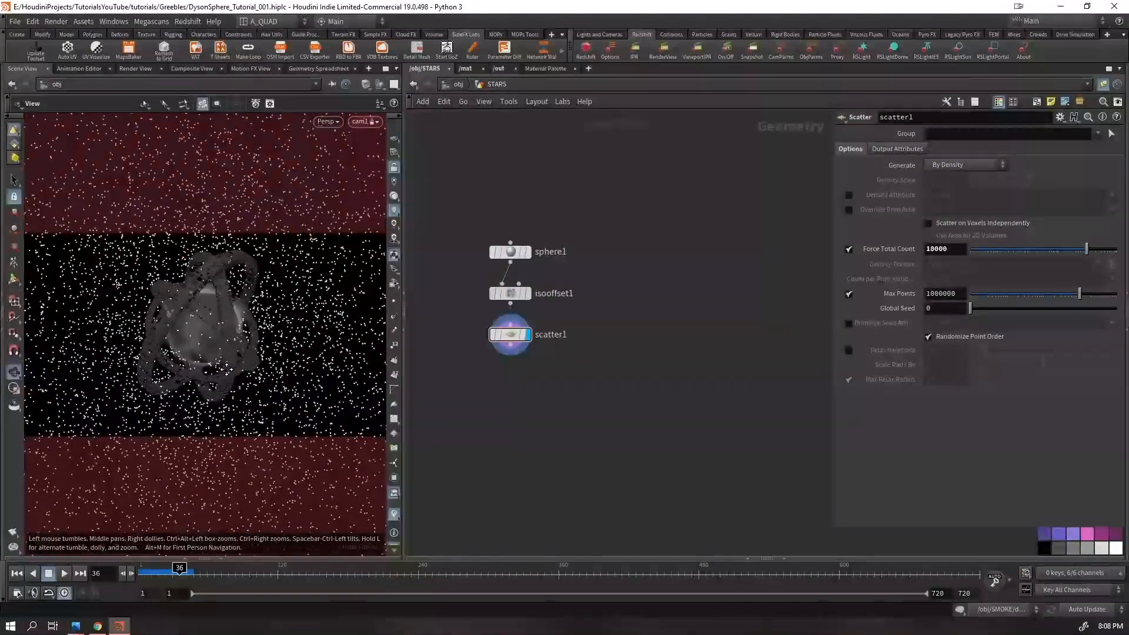
pyautogui.click(457, 82)
pyautogui.moveTo(609, 325); pyautogui.dragTo(625, 295)
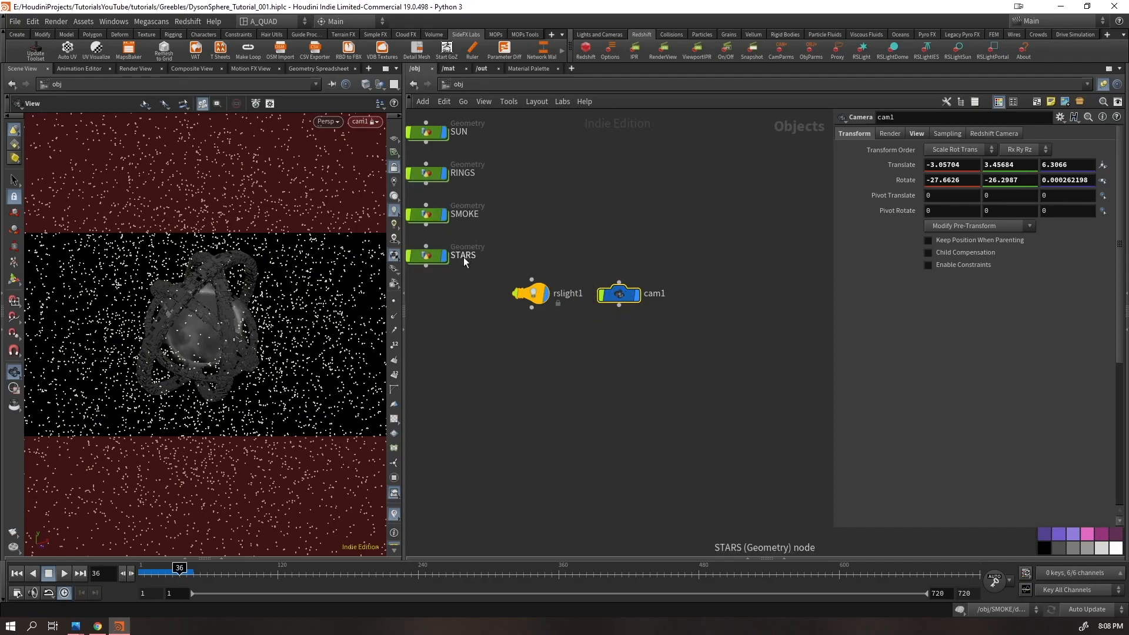
# Inside STARS, add a Frame It node after scatter1 and display it to keep only the points seen by cam1
pyautogui.doubleClick(434, 256)
pyautogui.press('Tab')
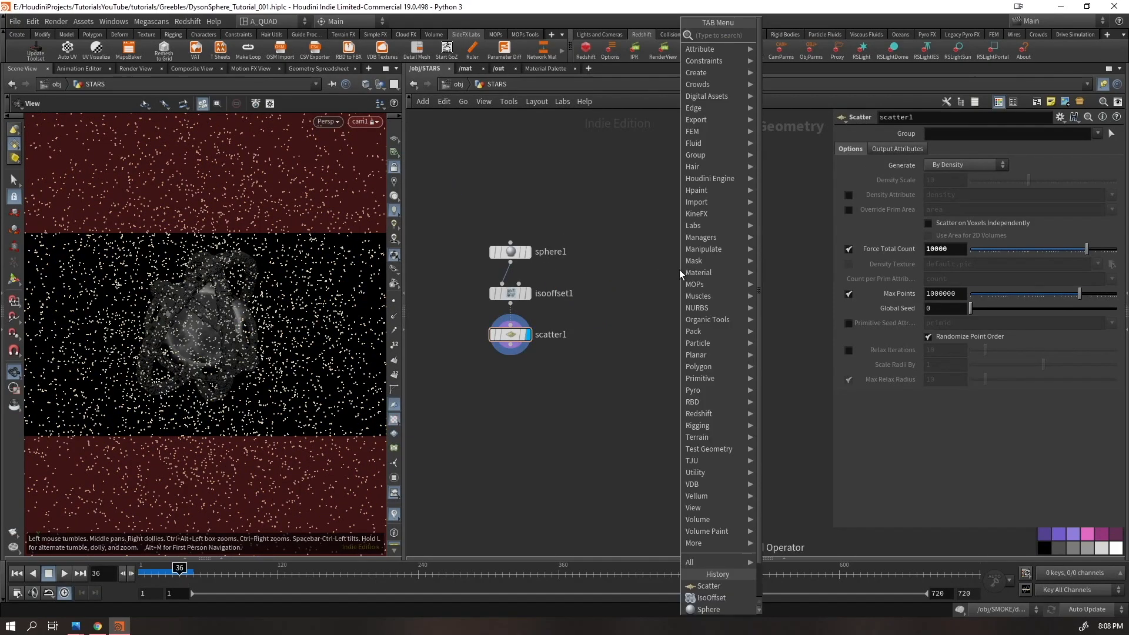
pyautogui.write('in')
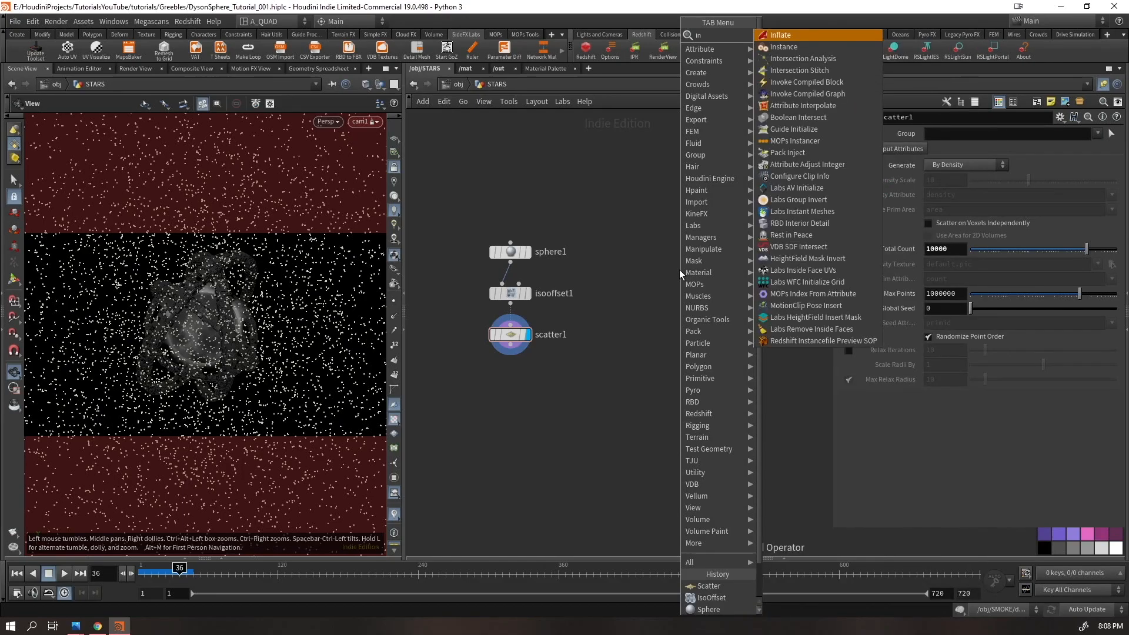
pyautogui.press('BackSpace')
pyautogui.press('BackSpace')
pyautogui.write('fram')
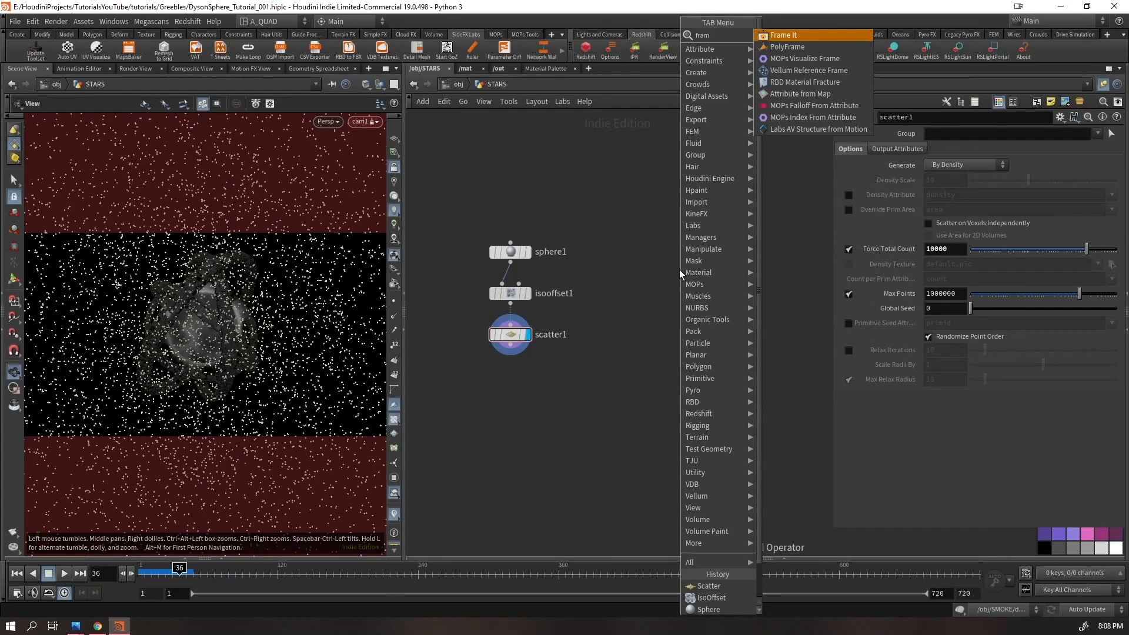
pyautogui.press('Return')
pyautogui.click(680, 270)
pyautogui.moveTo(680, 274); pyautogui.dragTo(511, 393)
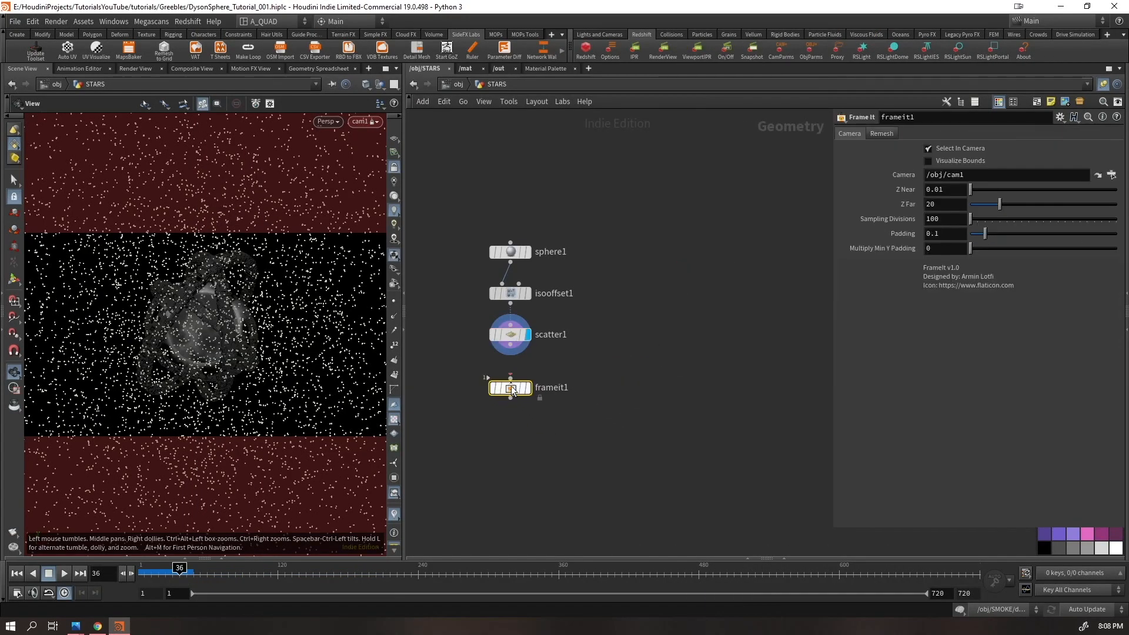
pyautogui.click(529, 389)
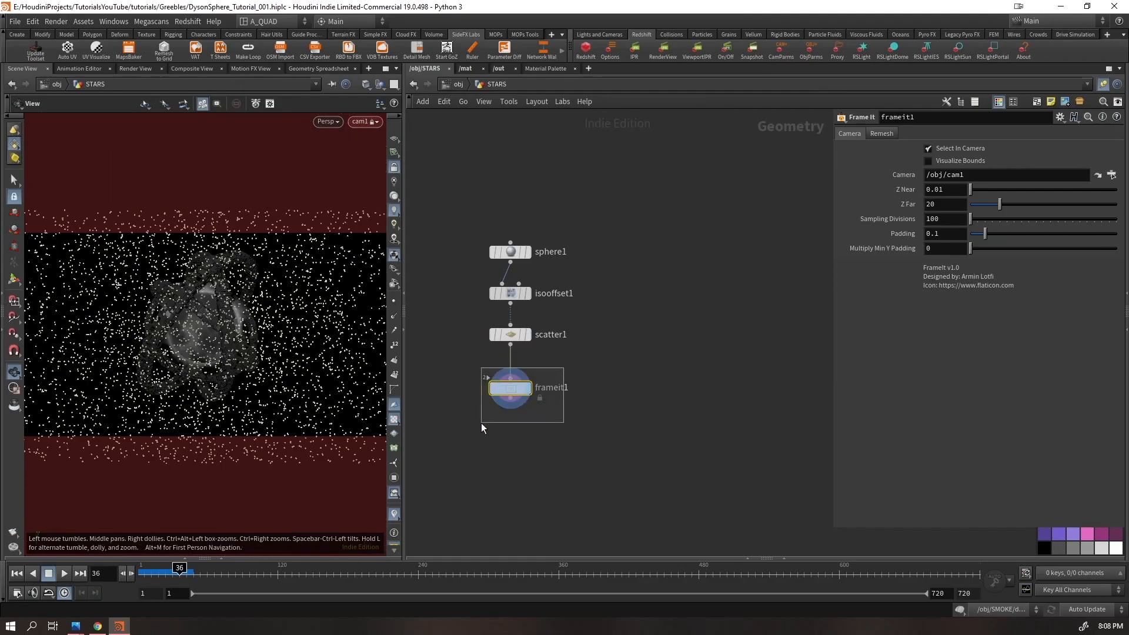
pyautogui.moveTo(403, 177); pyautogui.dragTo(562, 177)
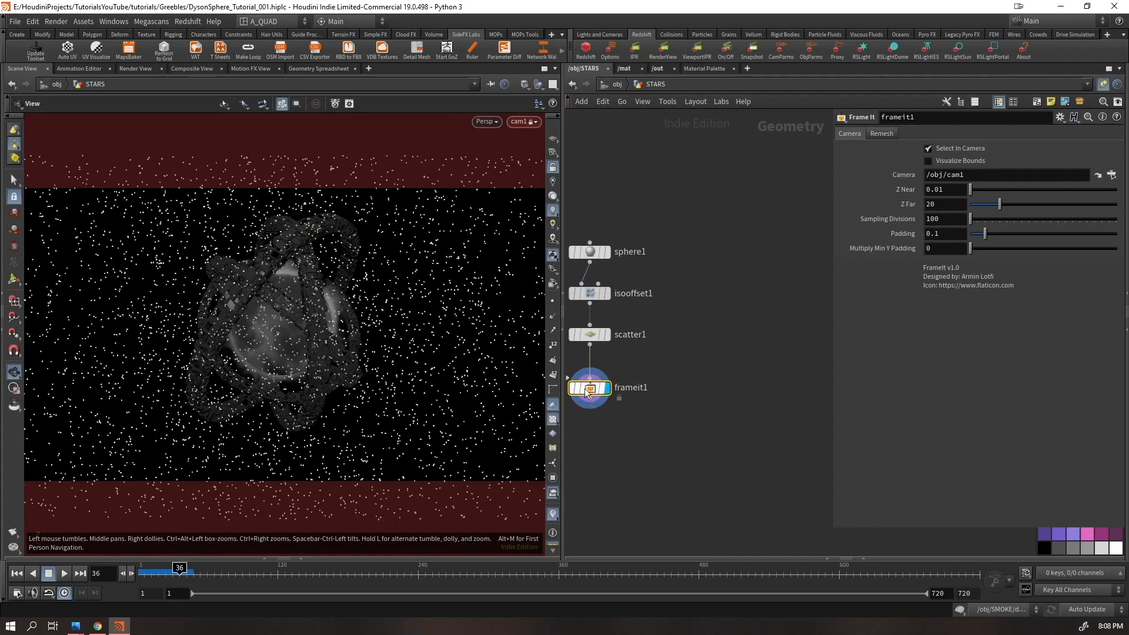
pyautogui.moveTo(562, 317); pyautogui.dragTo(356, 330)
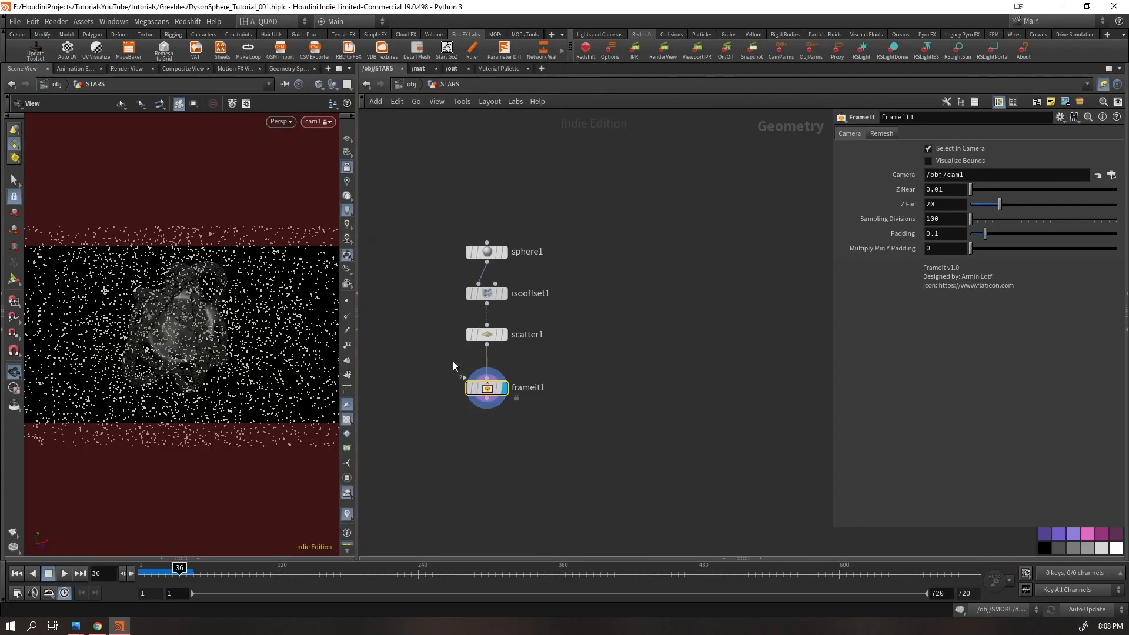
pyautogui.press('Delete')
pyautogui.moveTo(480, 409); pyautogui.dragTo(473, 317)
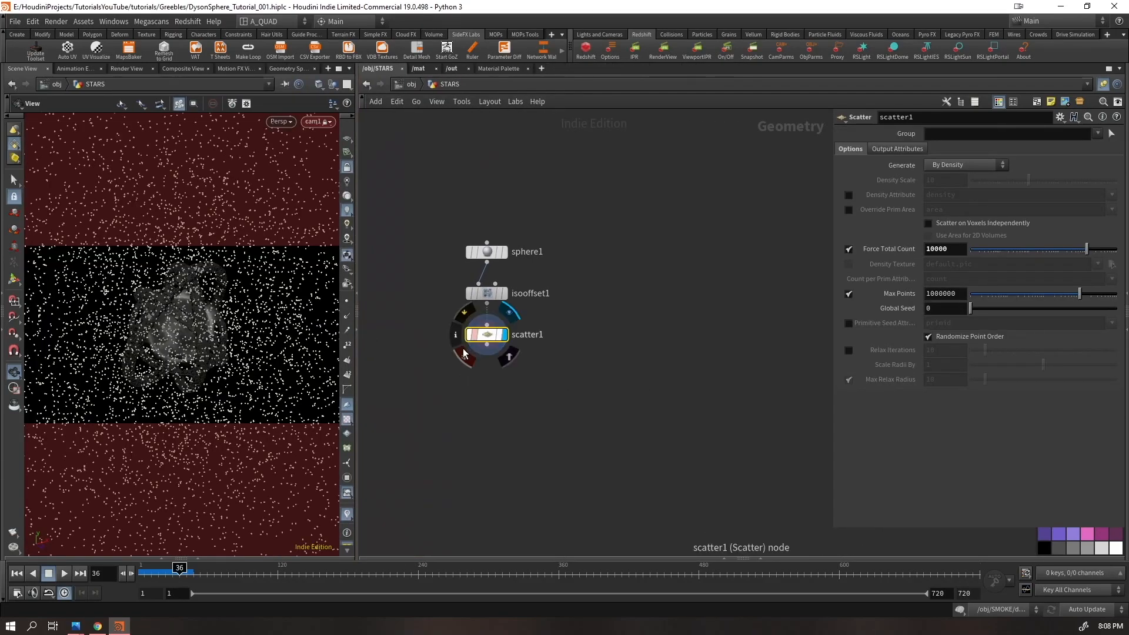
pyautogui.hotkey('ctrl', 'z')
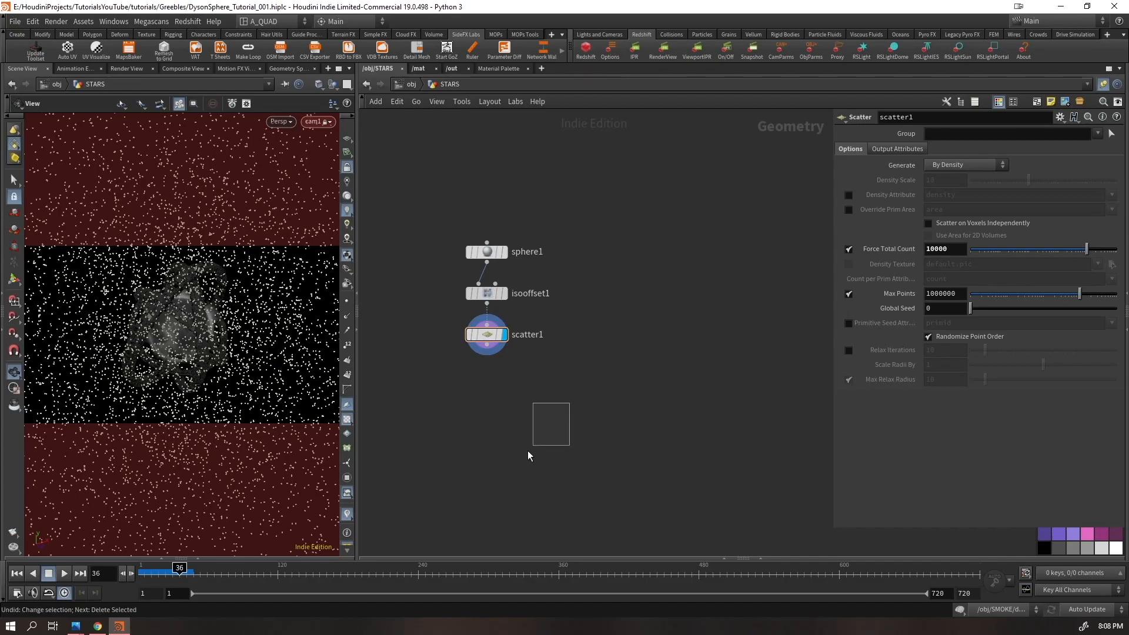
pyautogui.hotkey('ctrl', 'z')
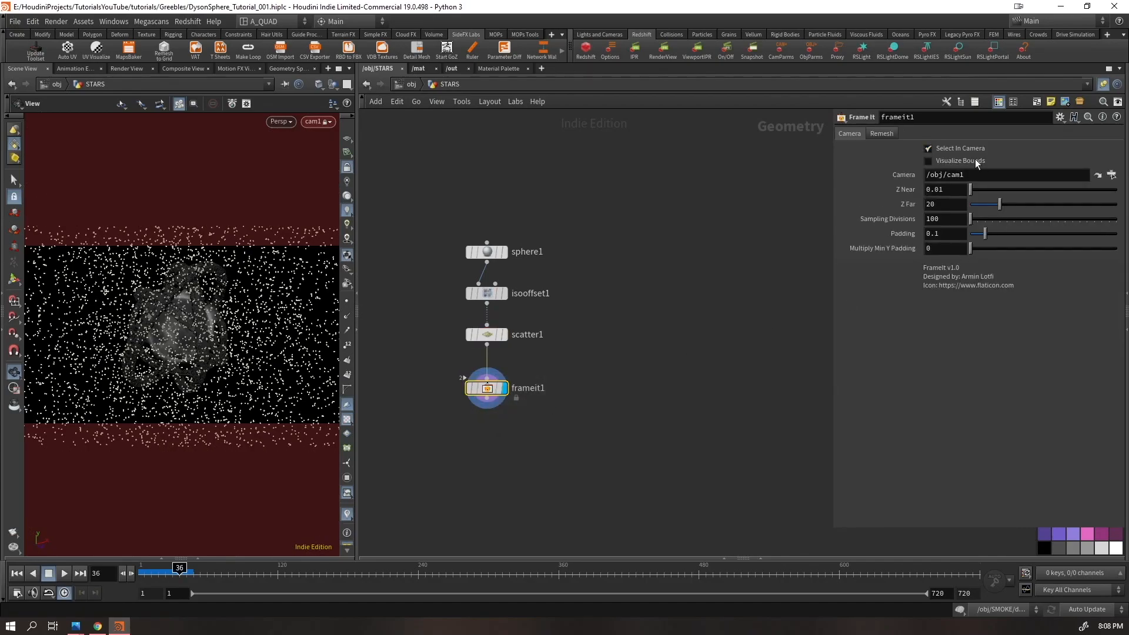
# Check the Frame It node's Remesh and Camera settings and delete the node
pyautogui.click(879, 136)
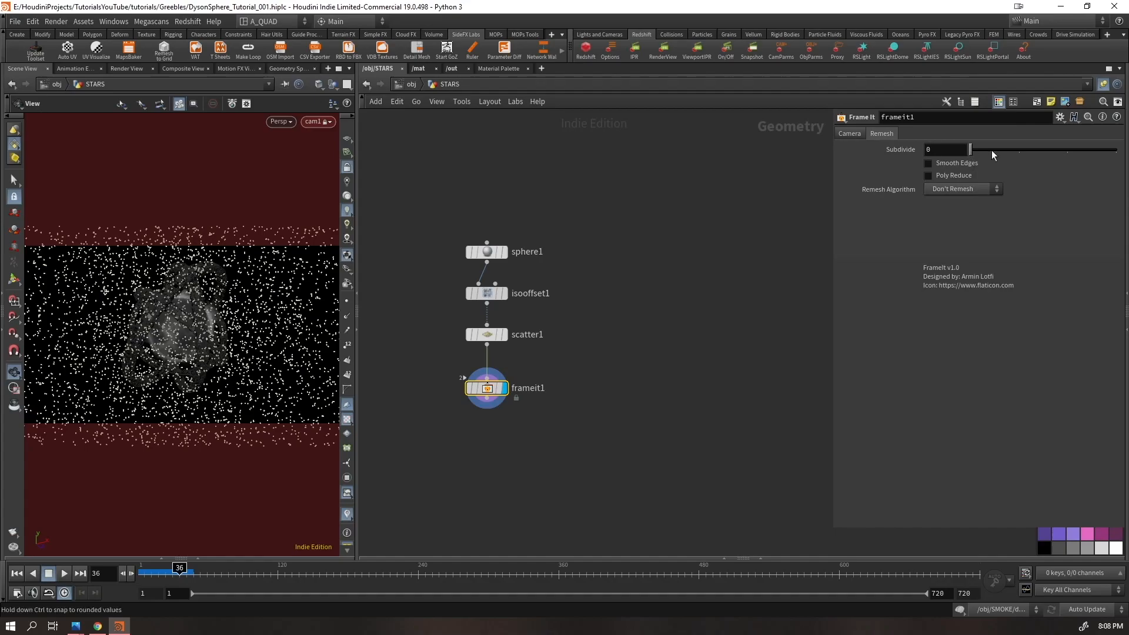
pyautogui.click(850, 135)
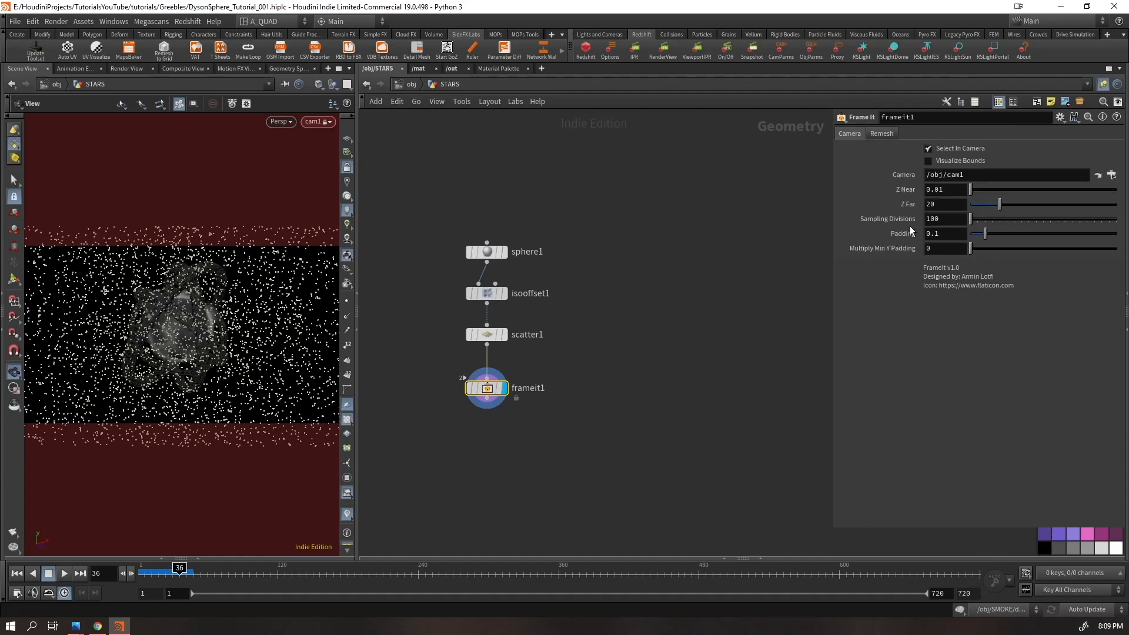
pyautogui.moveTo(479, 368); pyautogui.dragTo(547, 453)
pyautogui.press('Delete')
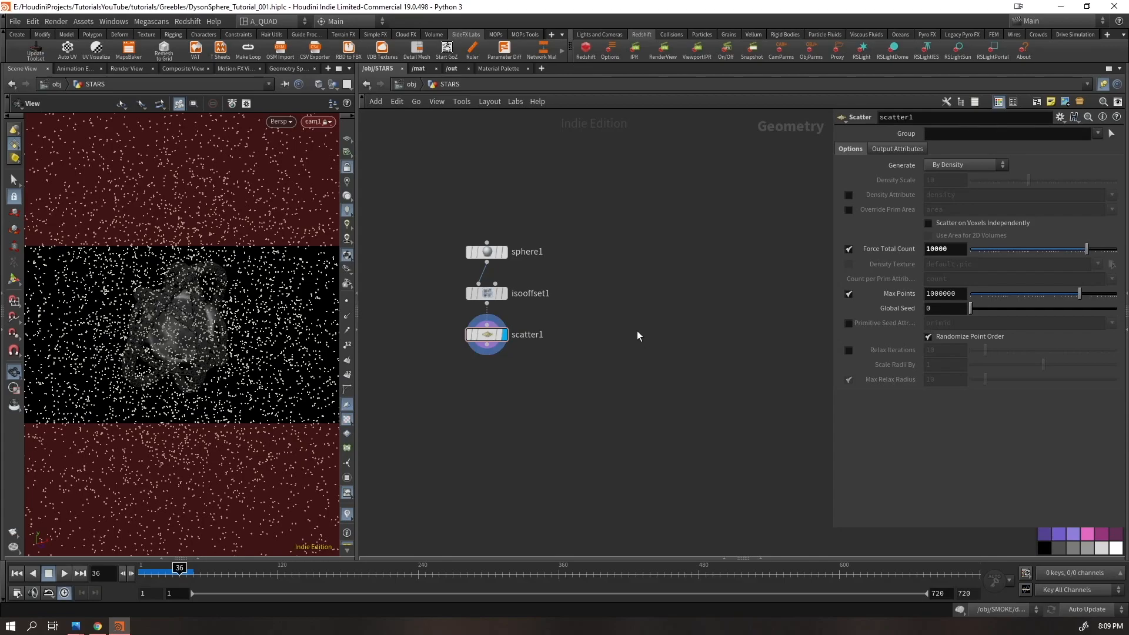
# Add a displayed VDB node beside the scatter chain and release the viewport from cam1 to view the scene from outside
pyautogui.press('Tab')
pyautogui.write('vdb')
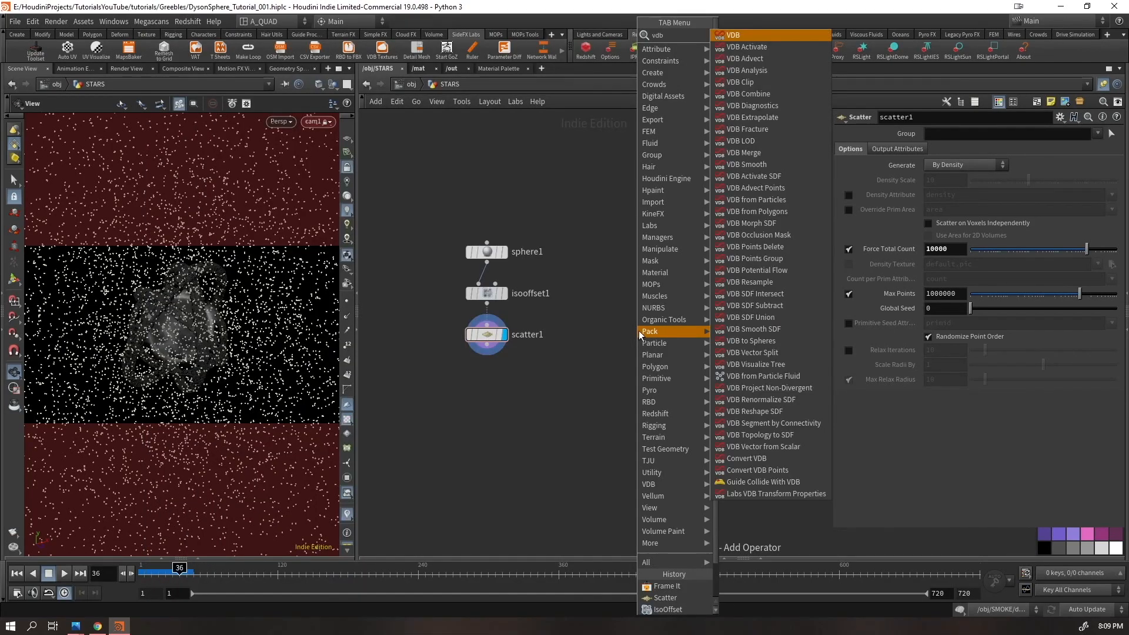
pyautogui.press('Return')
pyautogui.click(640, 332)
pyautogui.click(657, 329)
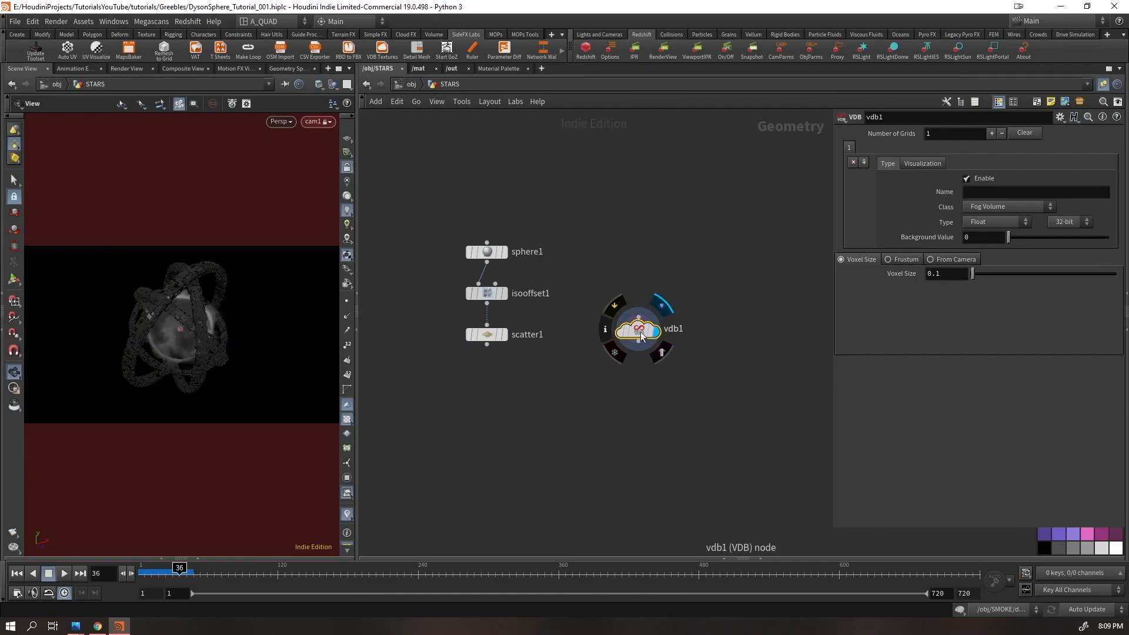
pyautogui.moveTo(642, 332); pyautogui.dragTo(629, 318)
pyautogui.click(346, 167)
pyautogui.scroll(-5, 200, 284)
pyautogui.moveTo(203, 287); pyautogui.dragTo(223, 302)
pyautogui.moveTo(672, 245); pyautogui.dragTo(648, 316)
pyautogui.moveTo(158, 333); pyautogui.dragTo(186, 321)
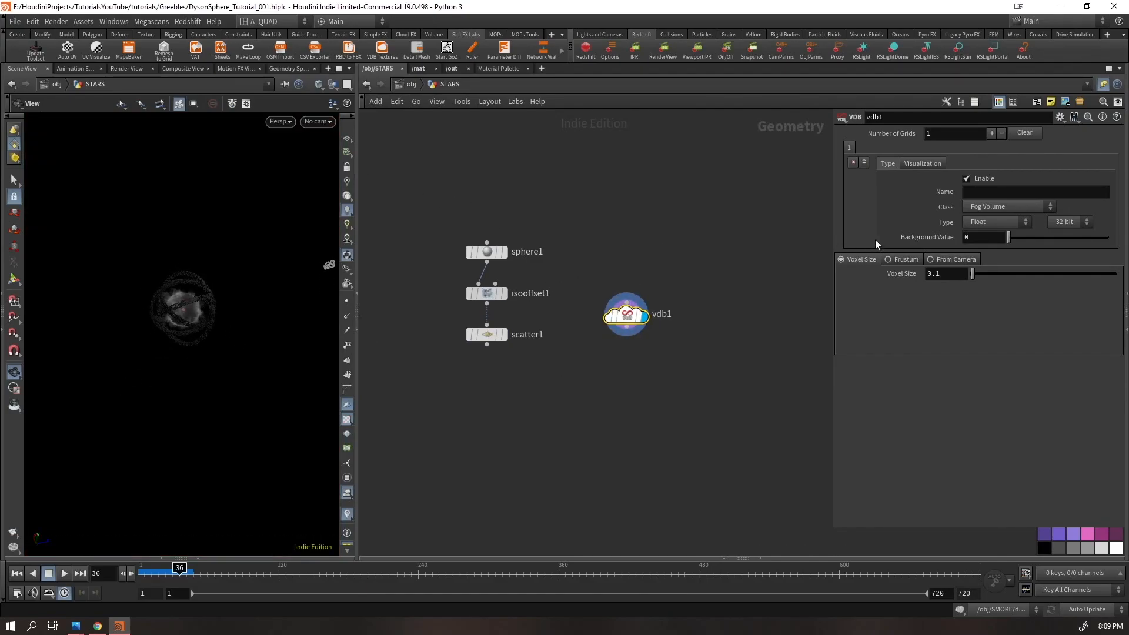
# Define vdb1 from camera /obj/cam1 with Z Near 5 and Z Far 12.7
pyautogui.click(1110, 274)
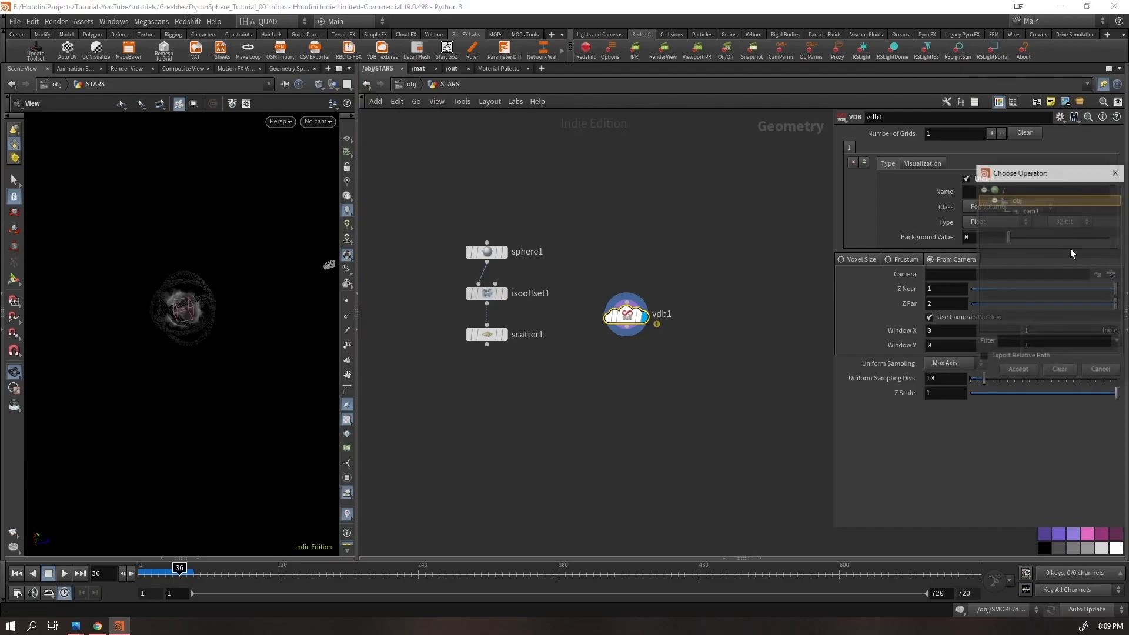
pyautogui.doubleClick(1025, 215)
pyautogui.moveTo(247, 268); pyautogui.dragTo(589, 291)
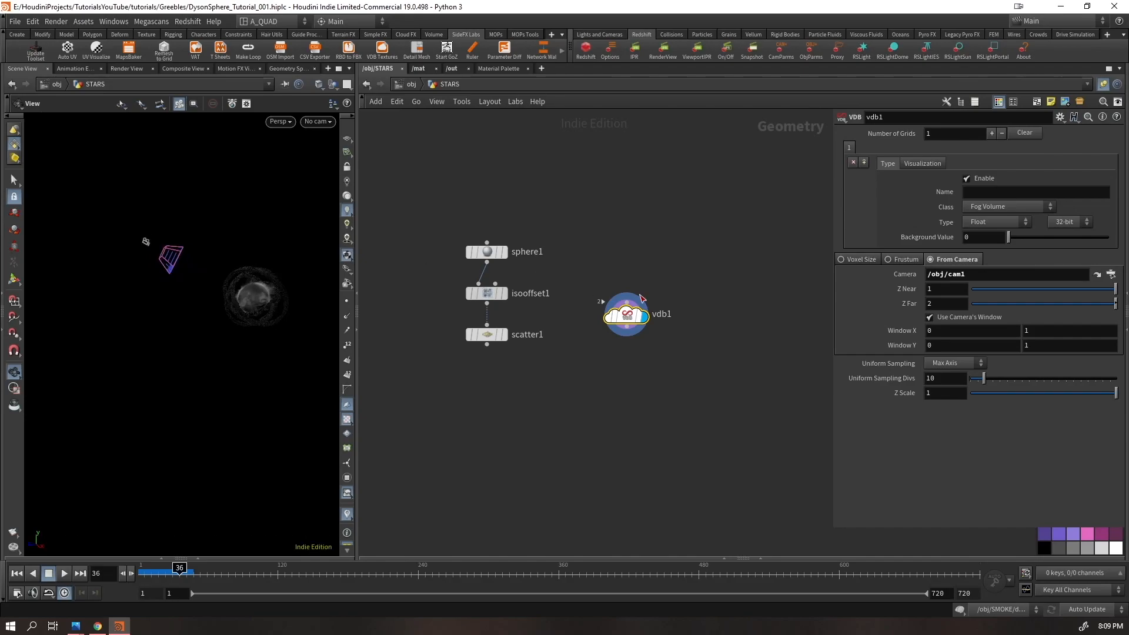
pyautogui.moveTo(931, 304); pyautogui.dragTo(1023, 304, button='middle')
pyautogui.moveTo(319, 328); pyautogui.dragTo(277, 286)
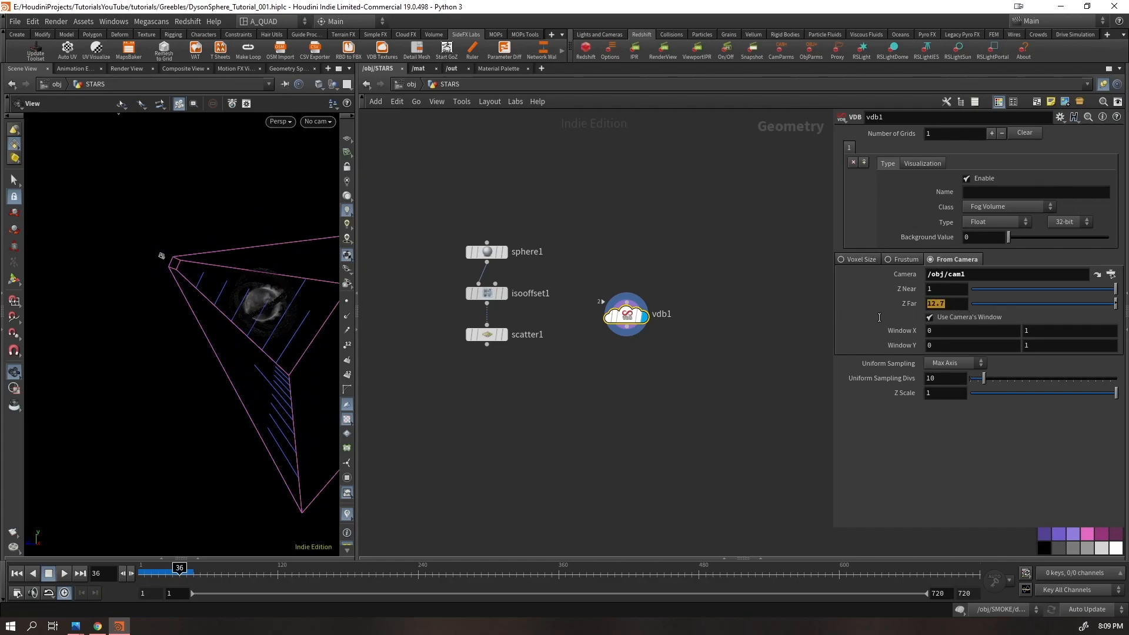
pyautogui.moveTo(133, 370); pyautogui.dragTo(192, 366)
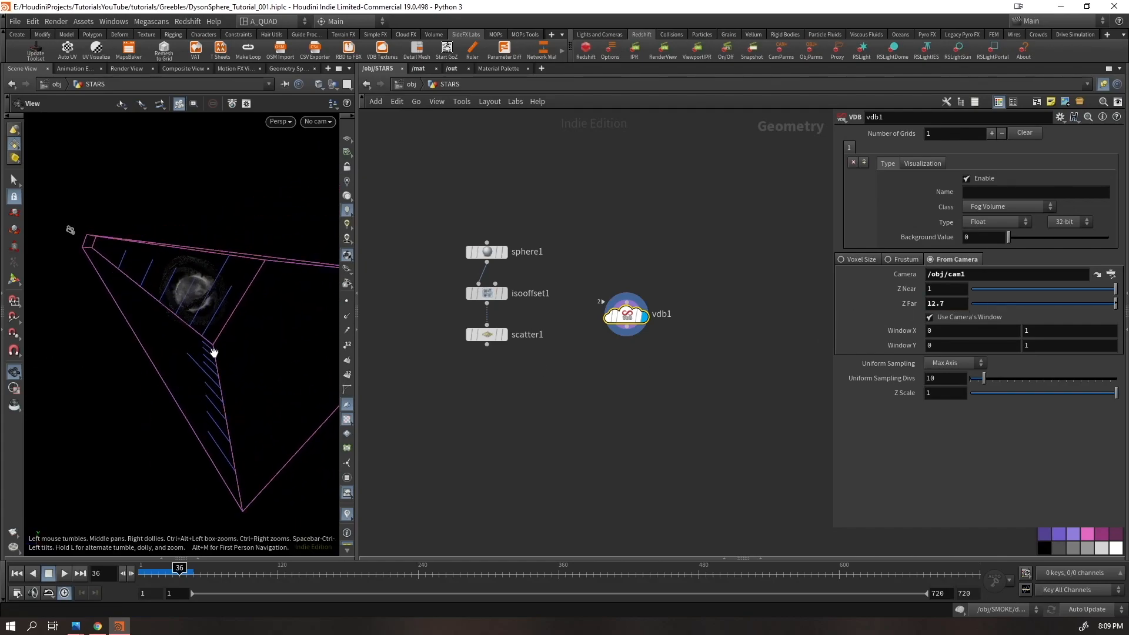
pyautogui.moveTo(936, 289); pyautogui.dragTo(1007, 290, button='middle')
# Add a VDB Activate node after vdb1 and set it to Voxel mode with Max 45 on all axes
pyautogui.press('Tab')
pyautogui.write('act')
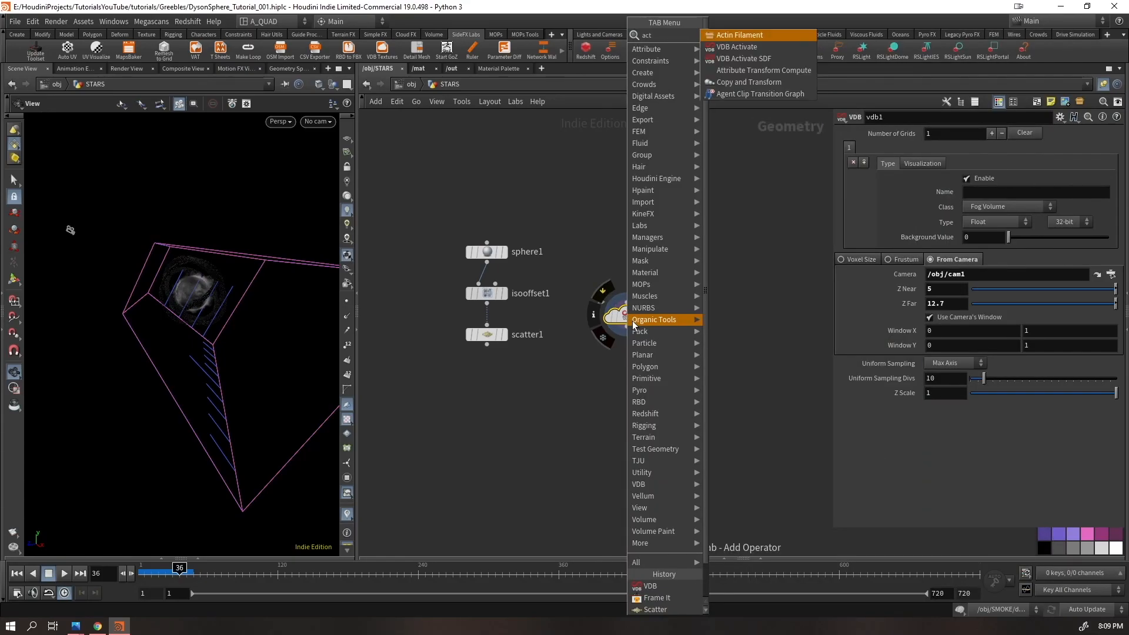
pyautogui.press('Down')
pyautogui.press('Return')
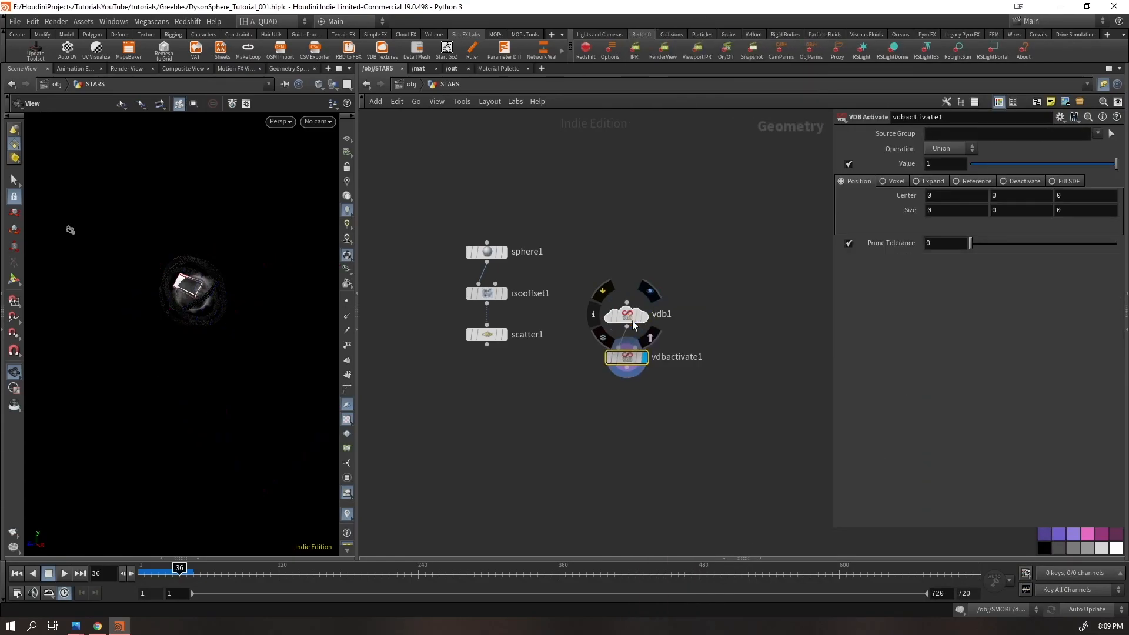
pyautogui.click(890, 185)
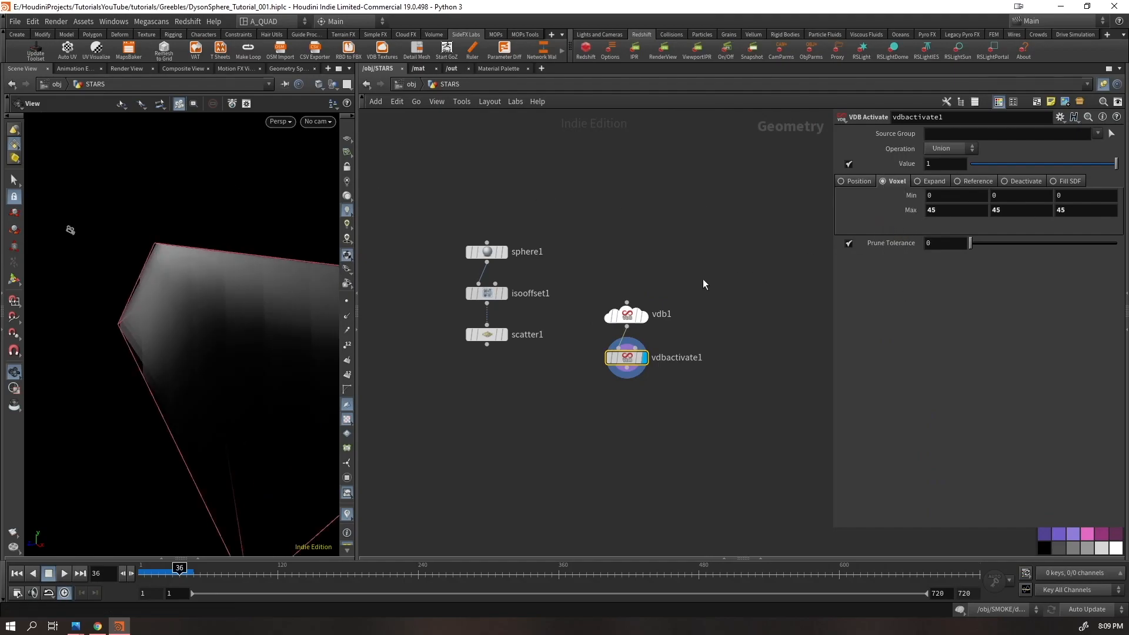
# Raise vdb1's Uniform Sampling Divs to 100
pyautogui.moveTo(691, 284); pyautogui.dragTo(635, 321)
pyautogui.moveTo(980, 378); pyautogui.dragTo(1118, 379)
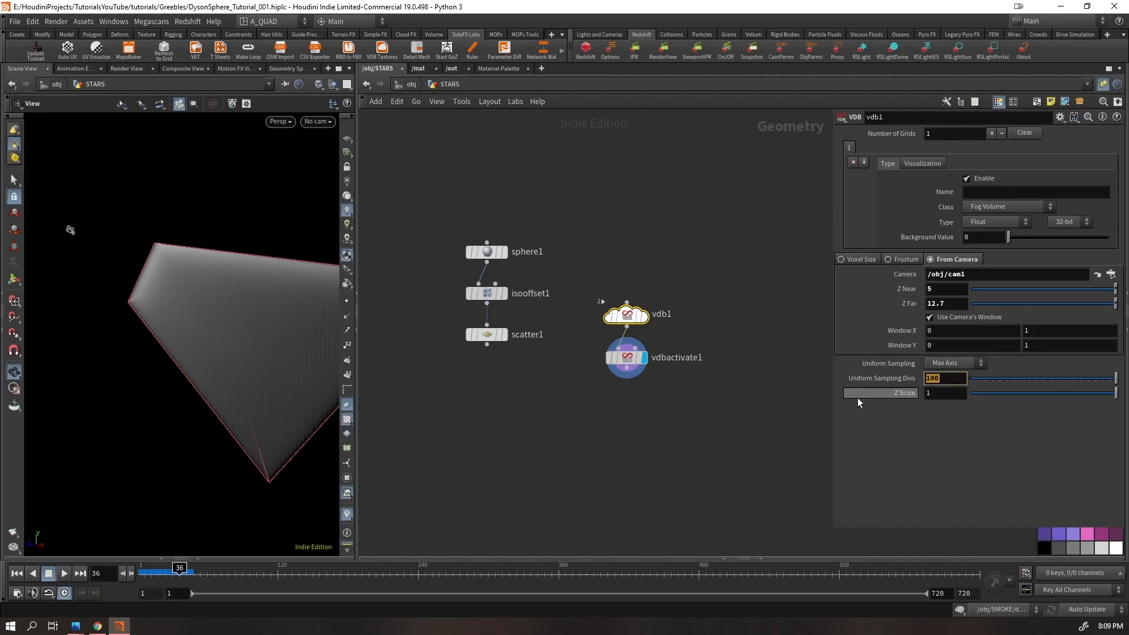
pyautogui.press('Return')
# Raise vdbactivate1's voxel Max to 214.4 on all axes, comparing the filled volume with vdb1's camera frustum
pyautogui.moveTo(704, 338); pyautogui.dragTo(609, 399)
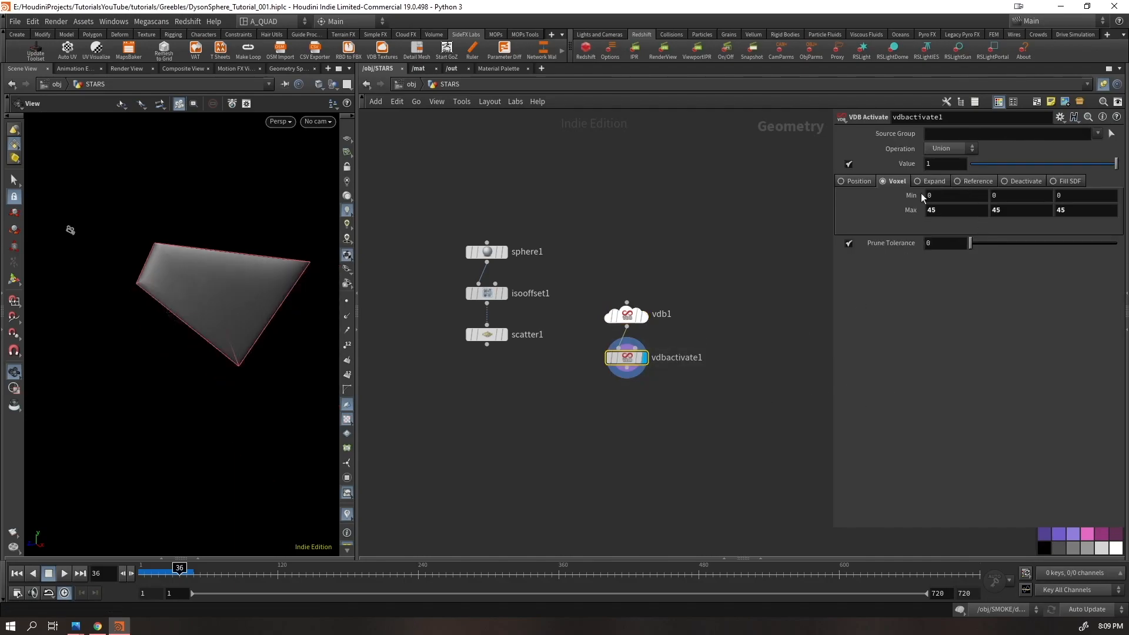
pyautogui.moveTo(887, 210); pyautogui.dragTo(1108, 210, button='middle')
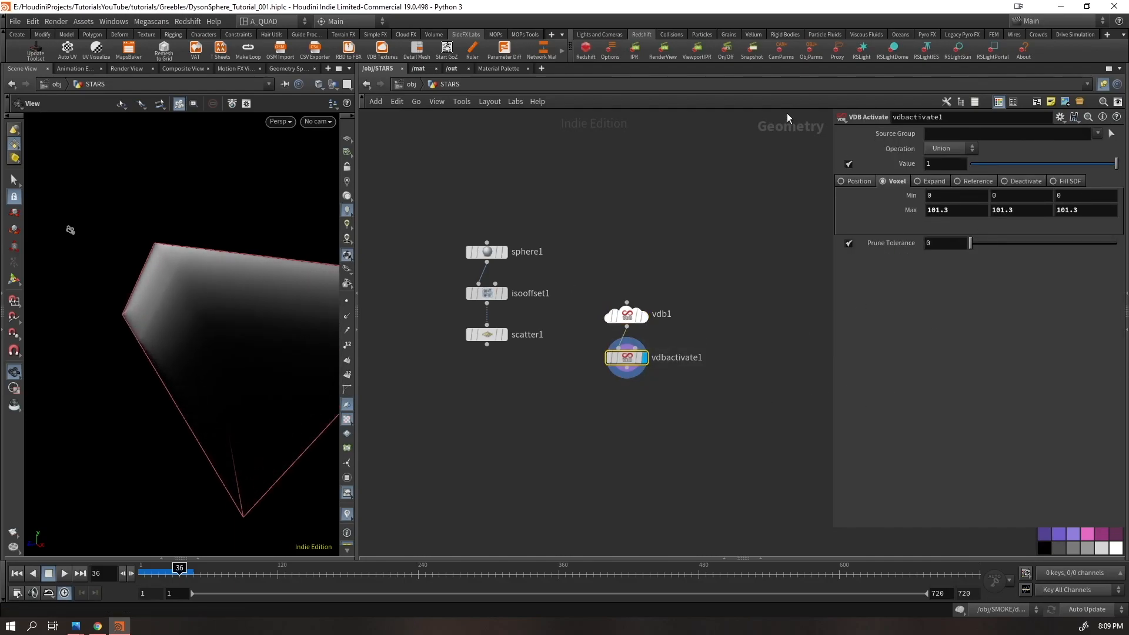
pyautogui.moveTo(251, 306); pyautogui.dragTo(254, 309, button='middle')
pyautogui.scroll(-5, 254, 309)
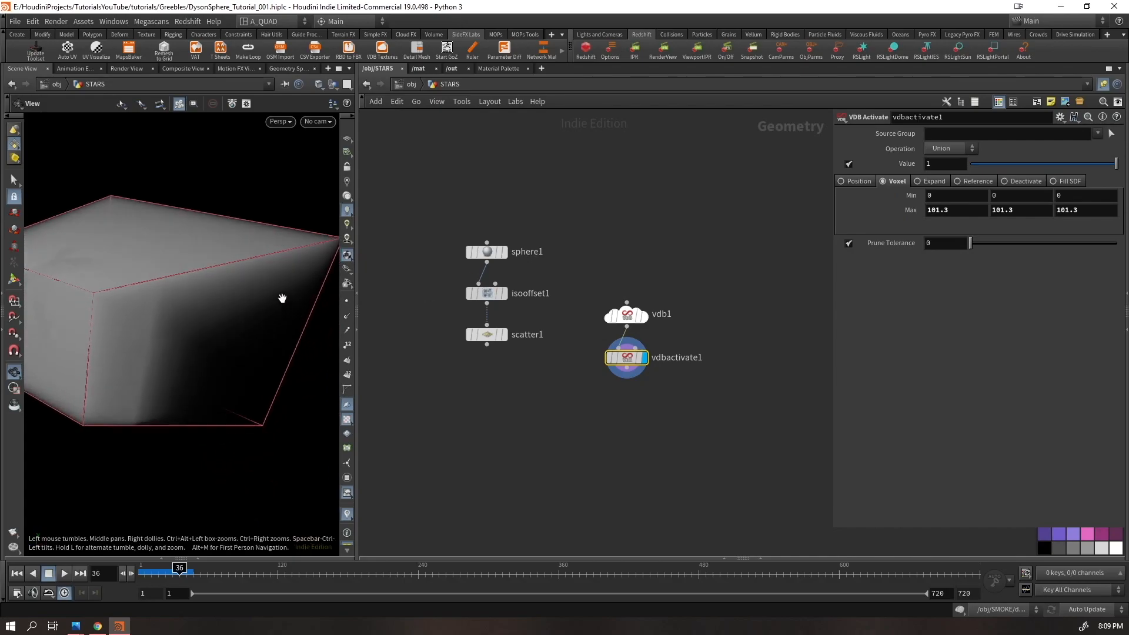
pyautogui.click(640, 318)
pyautogui.moveTo(252, 297); pyautogui.dragTo(305, 285)
pyautogui.click(639, 317)
pyautogui.click(644, 317)
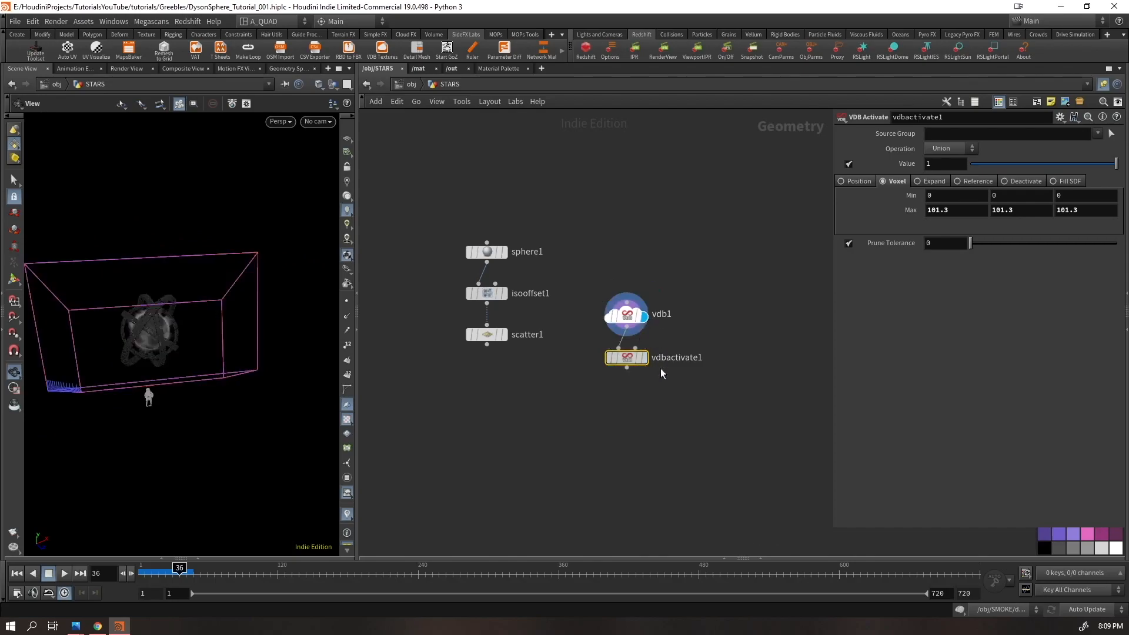
pyautogui.click(644, 357)
pyautogui.moveTo(906, 207)
pyautogui.mouseDown(button='middle')
pyautogui.moveTo(920, 203)
pyautogui.moveTo(904, 208)
pyautogui.mouseUp(button='middle')
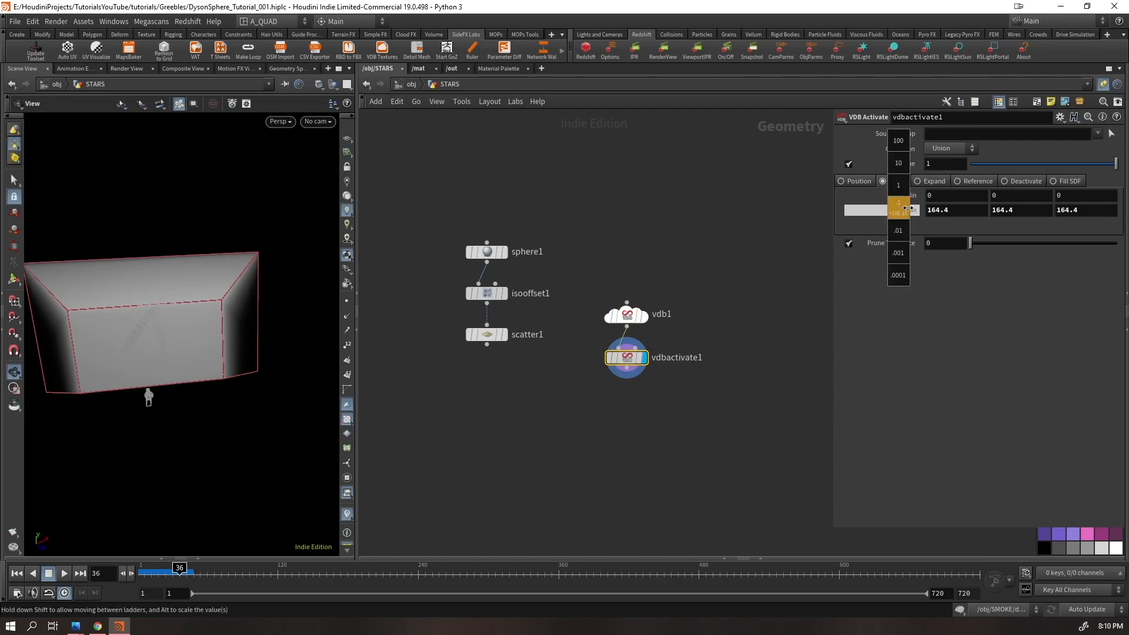
pyautogui.moveTo(947, 356); pyautogui.dragTo(969, 355, button='middle')
pyautogui.moveTo(230, 294); pyautogui.dragTo(183, 327)
# Align both VDB nodes with the scatter chain and feed scatter1 and vdbactivate1 into a new Group Create node
pyautogui.moveTo(642, 318)
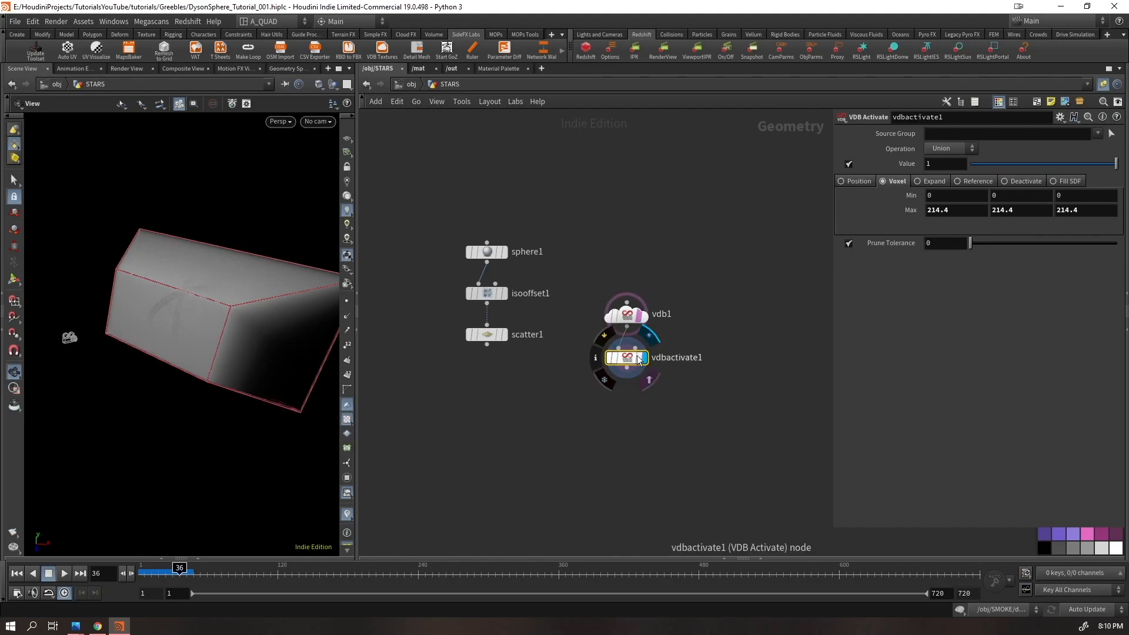
pyautogui.keyDown('shift'); pyautogui.click(642, 319); pyautogui.keyUp('shift')
pyautogui.moveTo(642, 319); pyautogui.dragTo(629, 296)
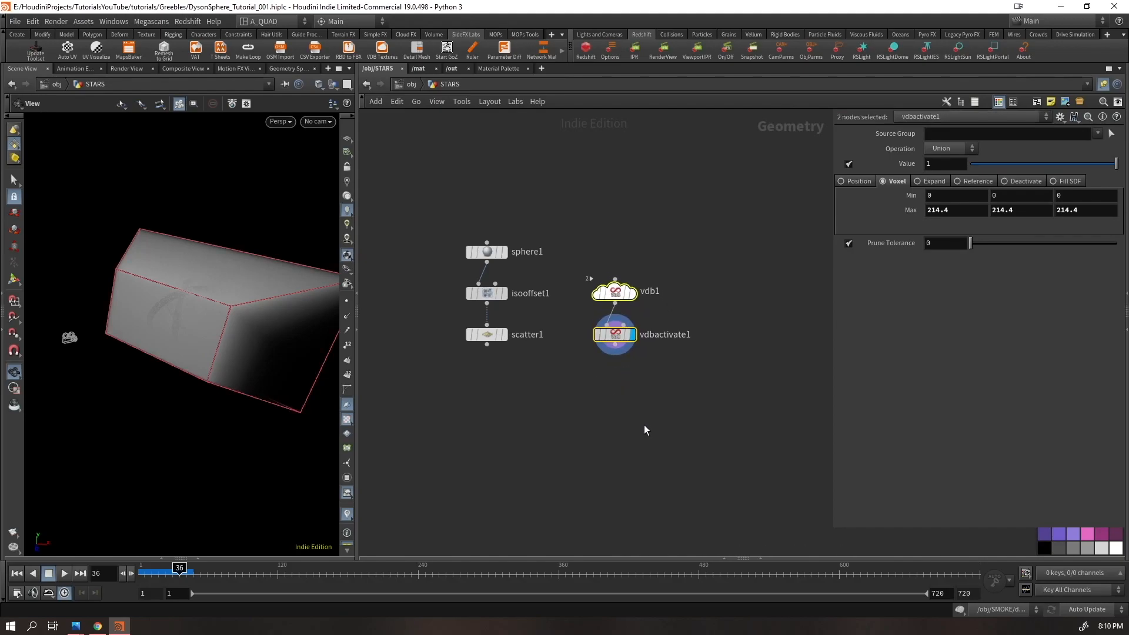
pyautogui.keyDown('shift'); pyautogui.click(470, 335); pyautogui.keyUp('shift')
pyautogui.click(487, 346)
pyautogui.press('Tab')
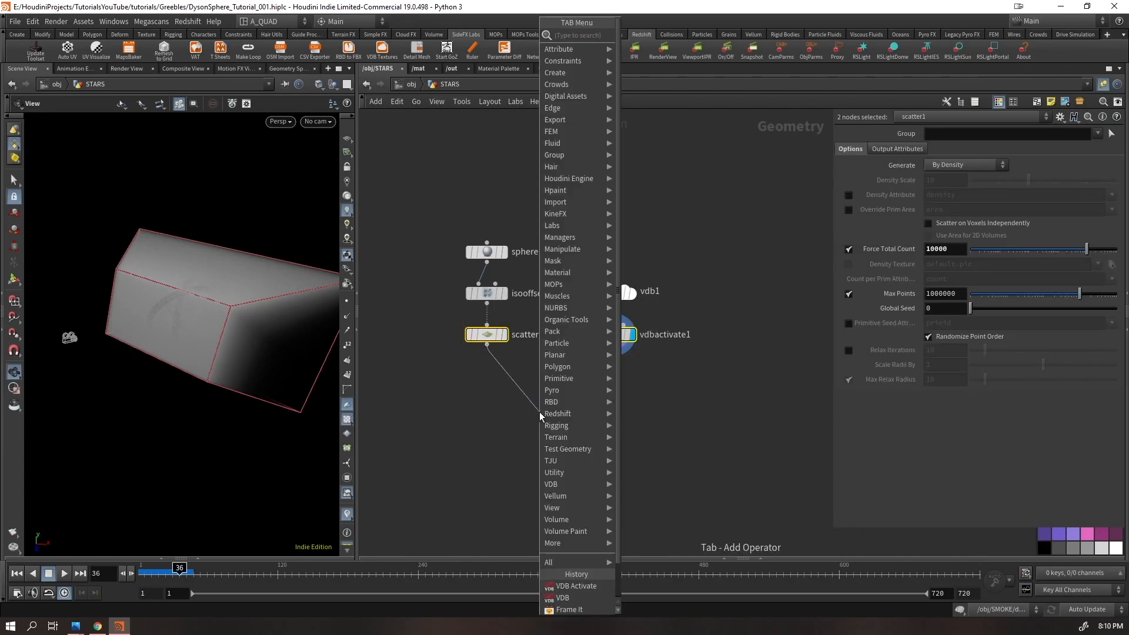
pyautogui.write('group')
pyautogui.press('Return')
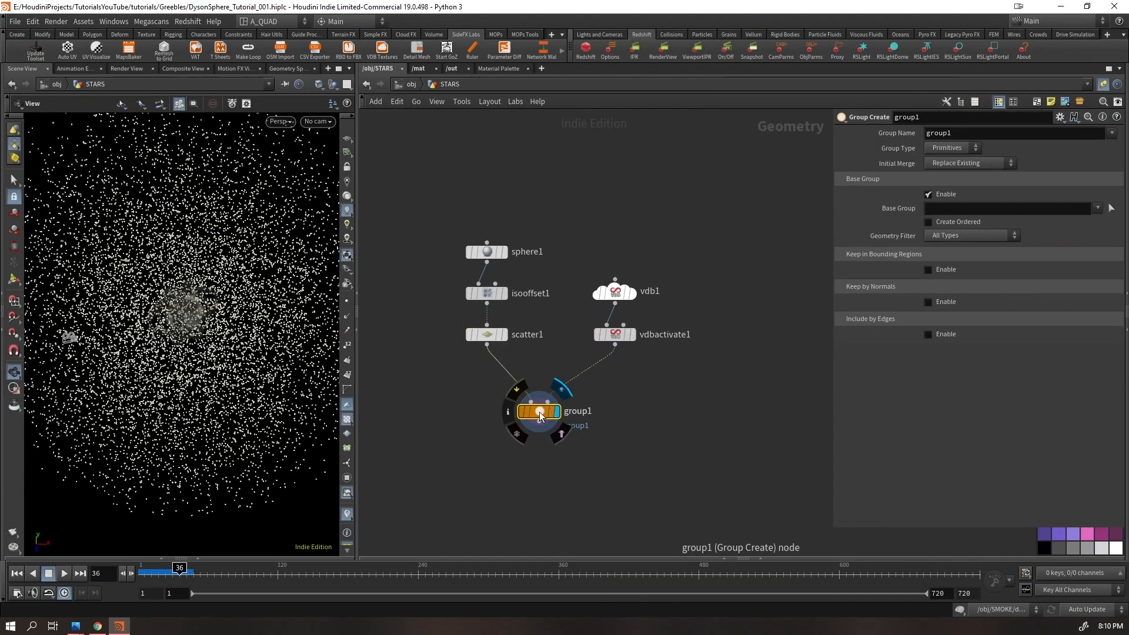
# Set the group node's type to Points and name the group inframe
pyautogui.click(948, 172)
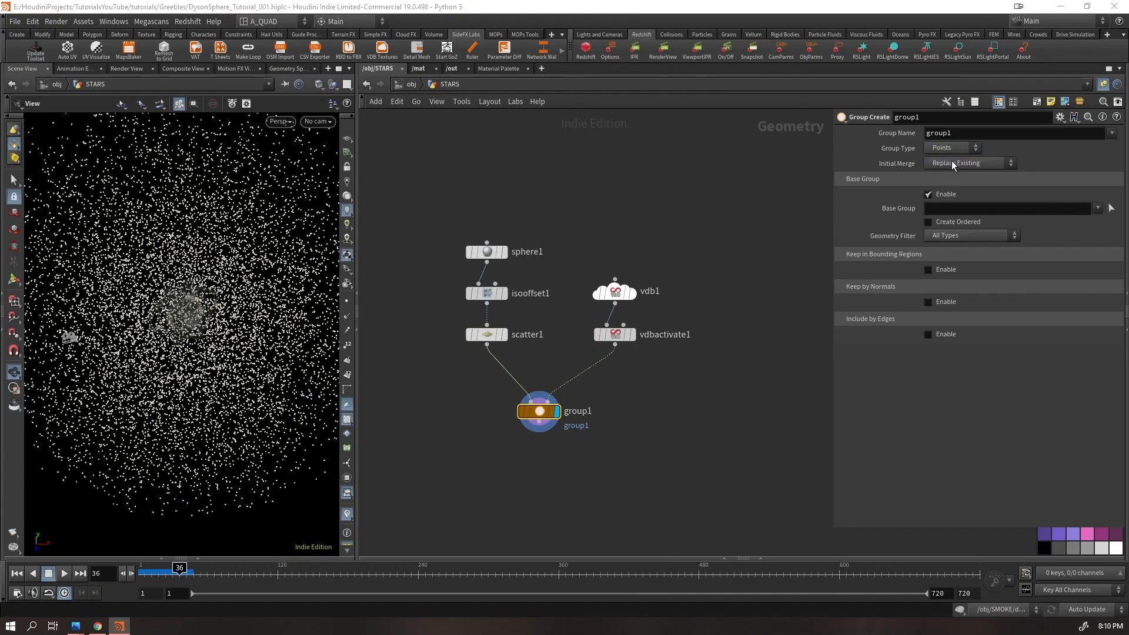
pyautogui.moveTo(958, 134); pyautogui.dragTo(876, 143)
pyautogui.write('inframe')
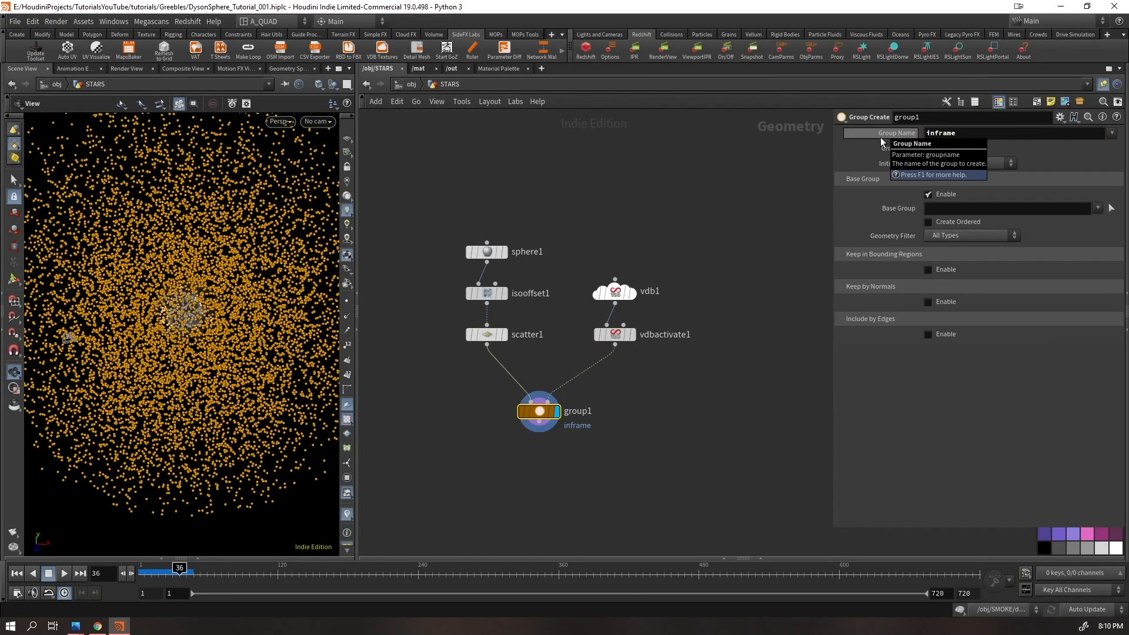
pyautogui.press('Return')
# Replace the base group with Keep in Bounding Regions using an inverted Bounding Volume and an Iso Surface of 0.08
pyautogui.click(945, 195)
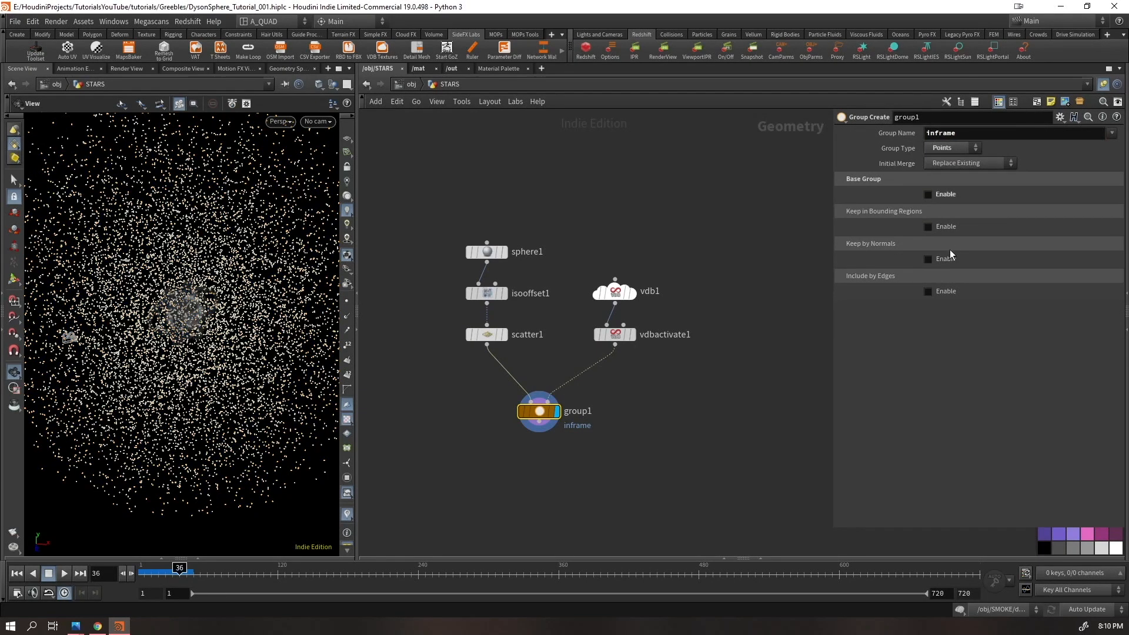
pyautogui.click(933, 231)
pyautogui.click(944, 242)
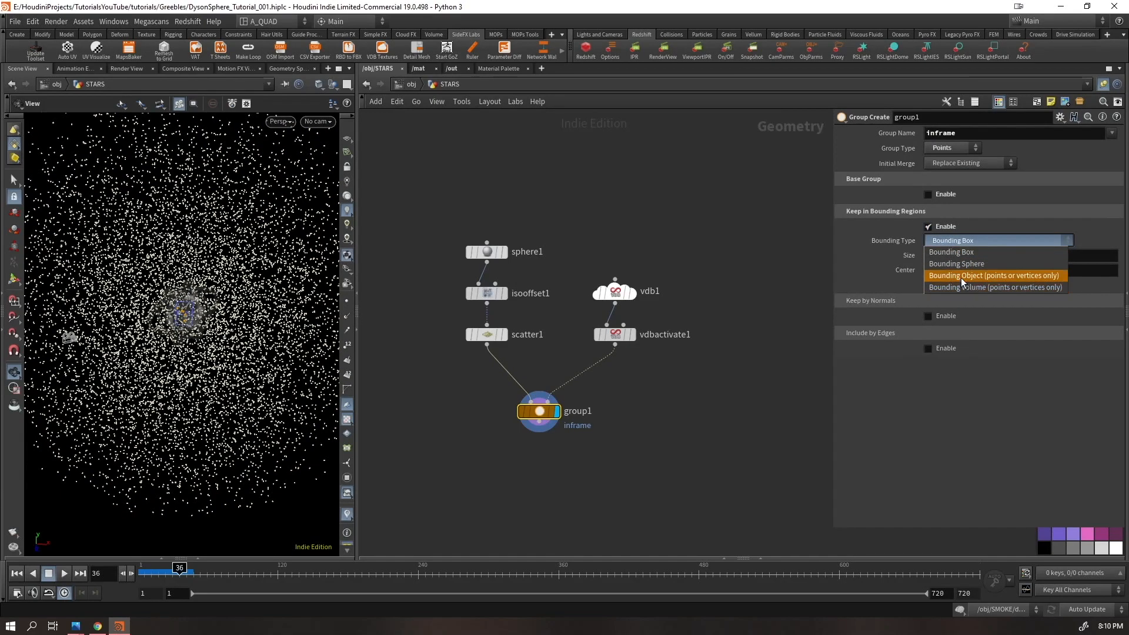
pyautogui.click(944, 289)
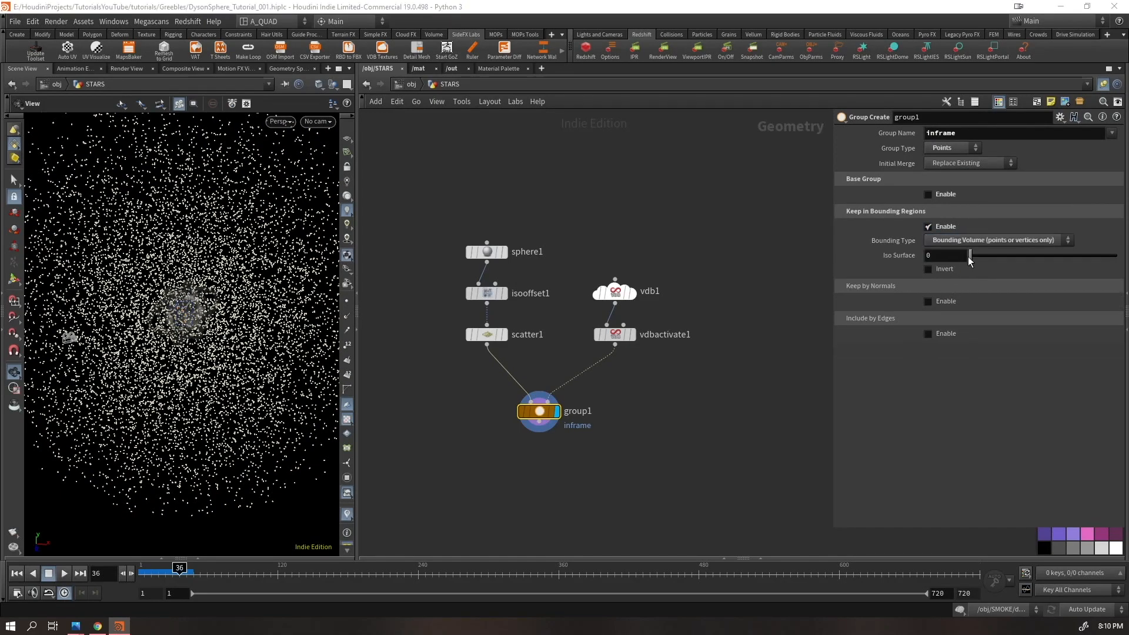
pyautogui.moveTo(977, 257); pyautogui.dragTo(971, 253)
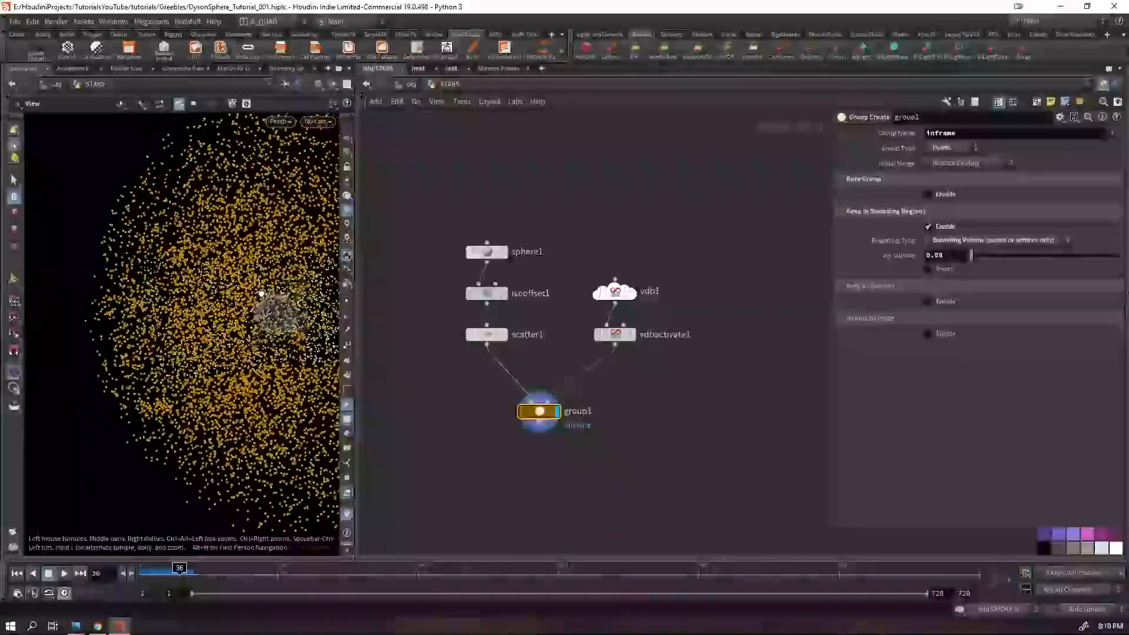
pyautogui.moveTo(262, 293); pyautogui.dragTo(196, 222)
pyautogui.click(929, 269)
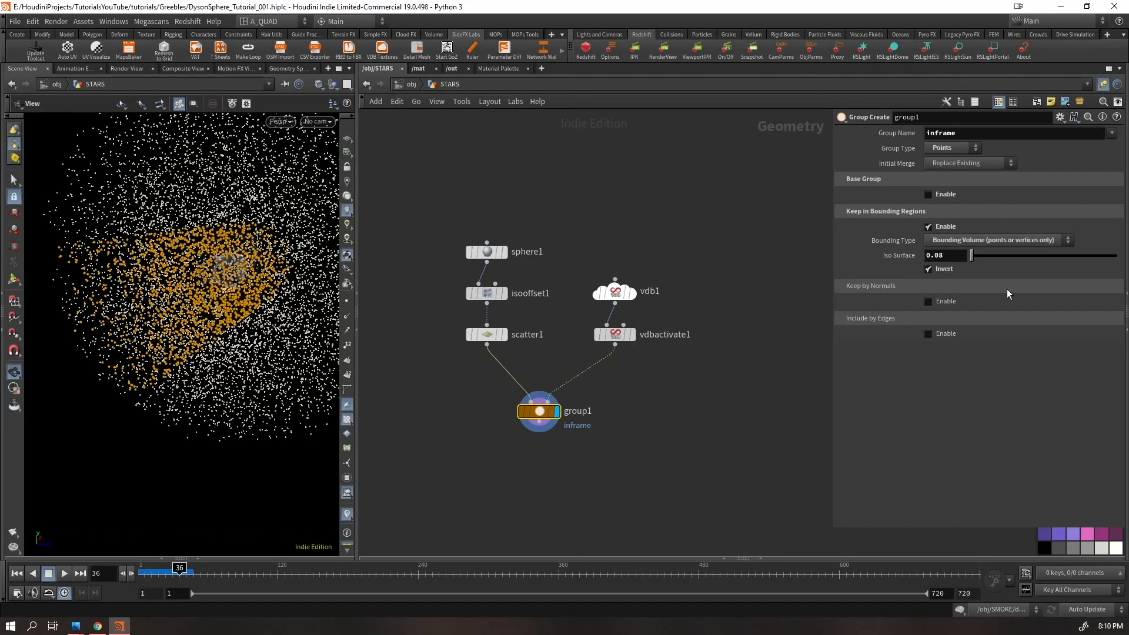
# Move group1 closer to its inputs and append a second Group Create node below it
pyautogui.moveTo(541, 421); pyautogui.dragTo(542, 401)
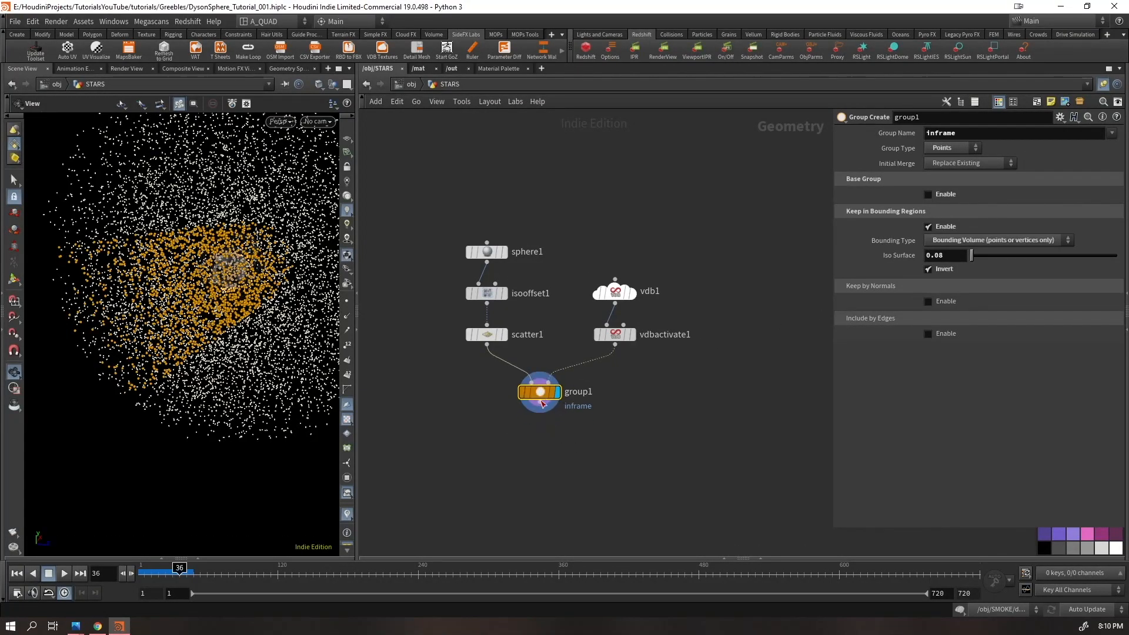
pyautogui.press('Tab')
pyautogui.write('group')
pyautogui.press('Return')
pyautogui.press('Return')
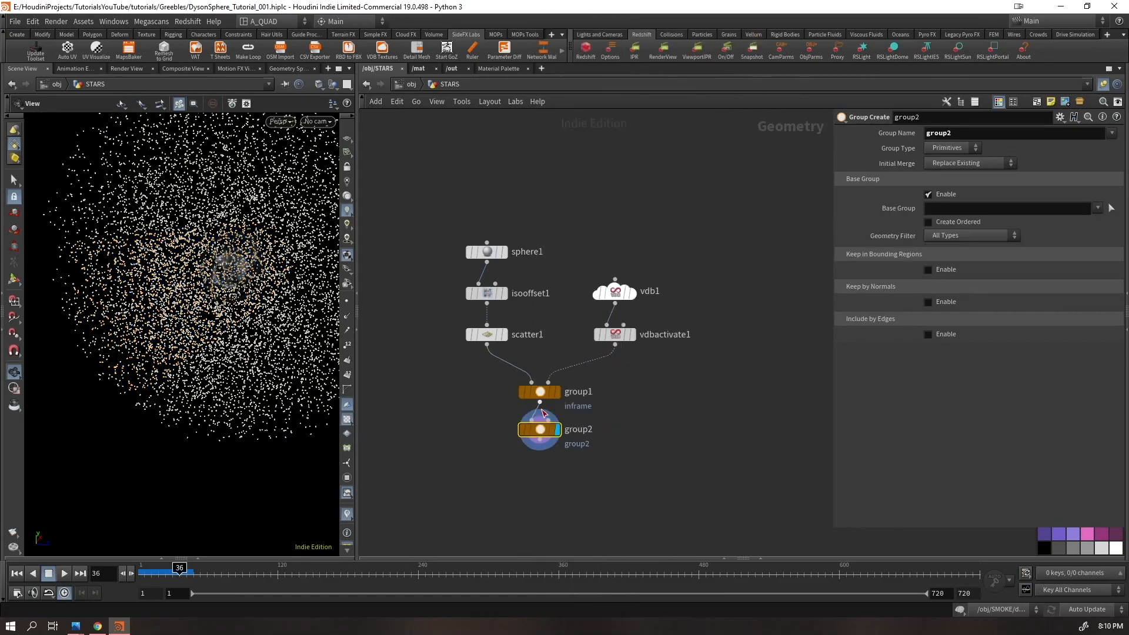
# Replace group2's base group with Keep in Bounding Regions using a Bounding Sphere
pyautogui.click(929, 195)
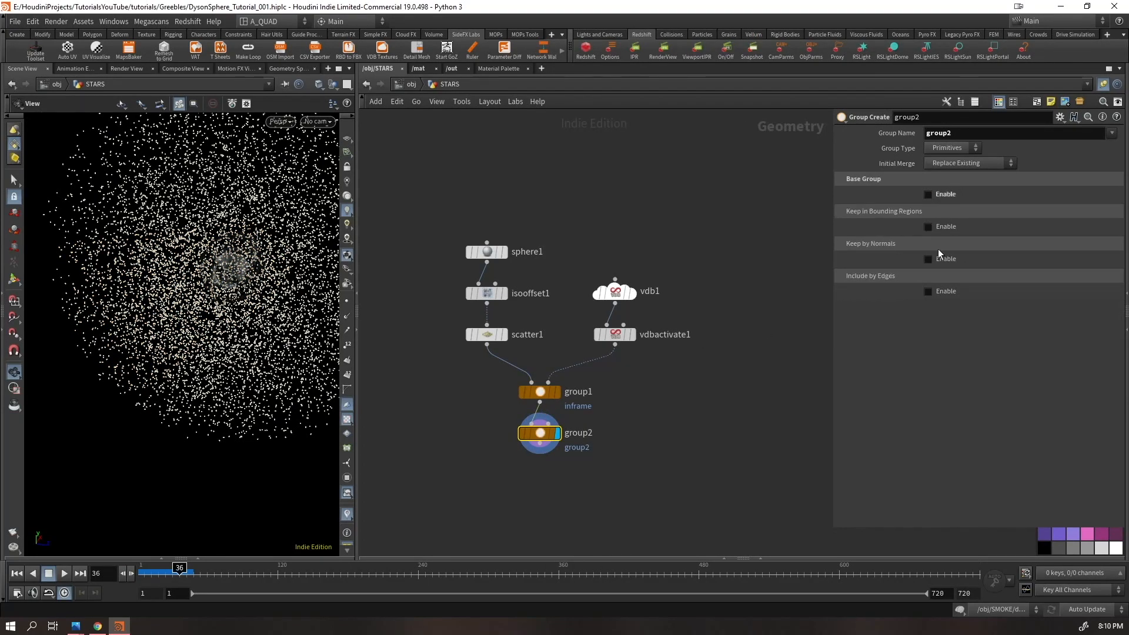
pyautogui.click(944, 242)
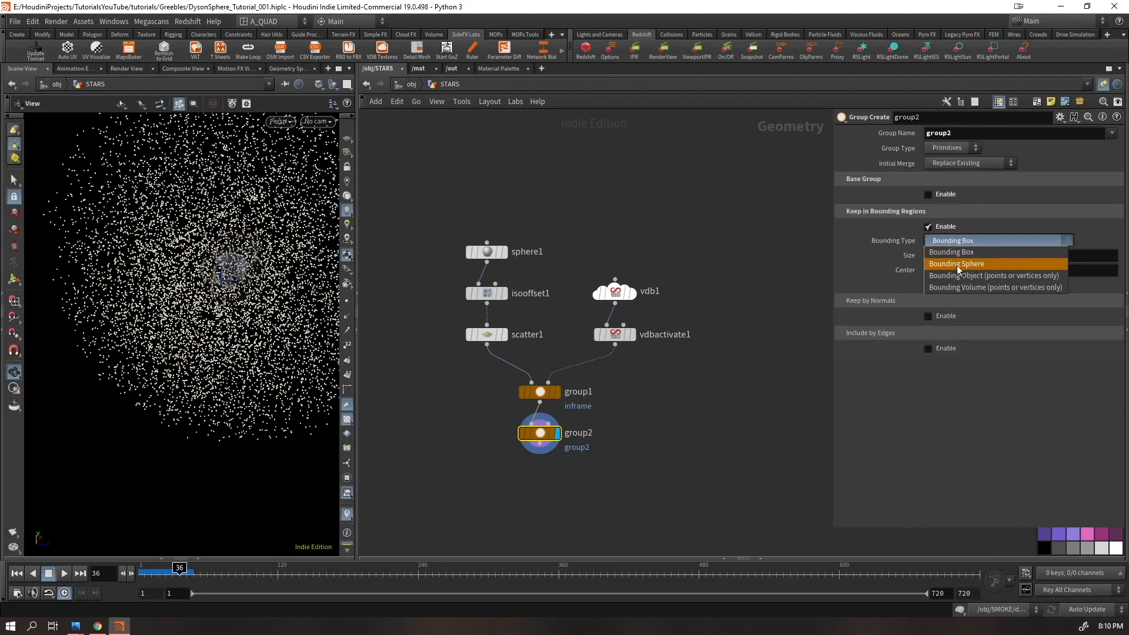
pyautogui.click(957, 265)
# Set group2's bounding sphere Size to 5.1 on all axes, comparing it with the Dyson sphere in the viewport
pyautogui.moveTo(242, 257); pyautogui.dragTo(511, 259, button='right')
pyautogui.moveTo(911, 257); pyautogui.dragTo(96, 114, button='middle')
pyautogui.click(332, 85)
pyautogui.click(344, 97)
pyautogui.moveTo(188, 267); pyautogui.dragTo(320, 227, button='right')
pyautogui.moveTo(320, 227); pyautogui.dragTo(213, 243)
pyautogui.moveTo(252, 264); pyautogui.dragTo(140, 374, button='right')
pyautogui.moveTo(241, 258); pyautogui.dragTo(224, 278)
pyautogui.moveTo(224, 277); pyautogui.dragTo(288, 371, button='right')
pyautogui.moveTo(288, 371); pyautogui.dragTo(225, 304)
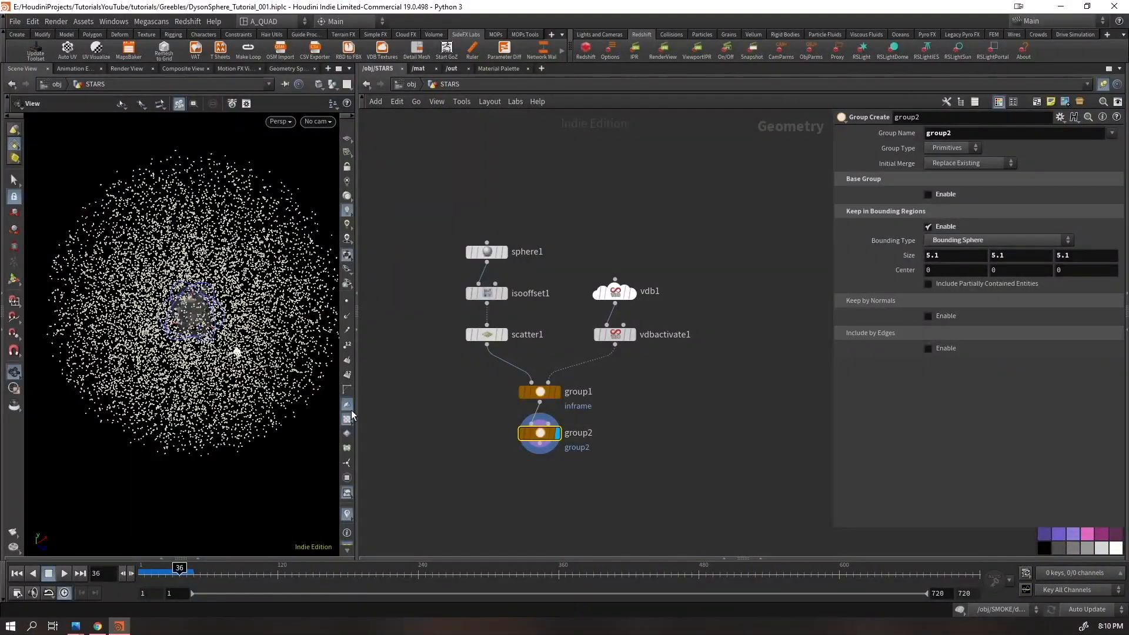
# Try displaying the viewport particles as Pixels up close and switch them back to Points
pyautogui.rightClick(347, 256)
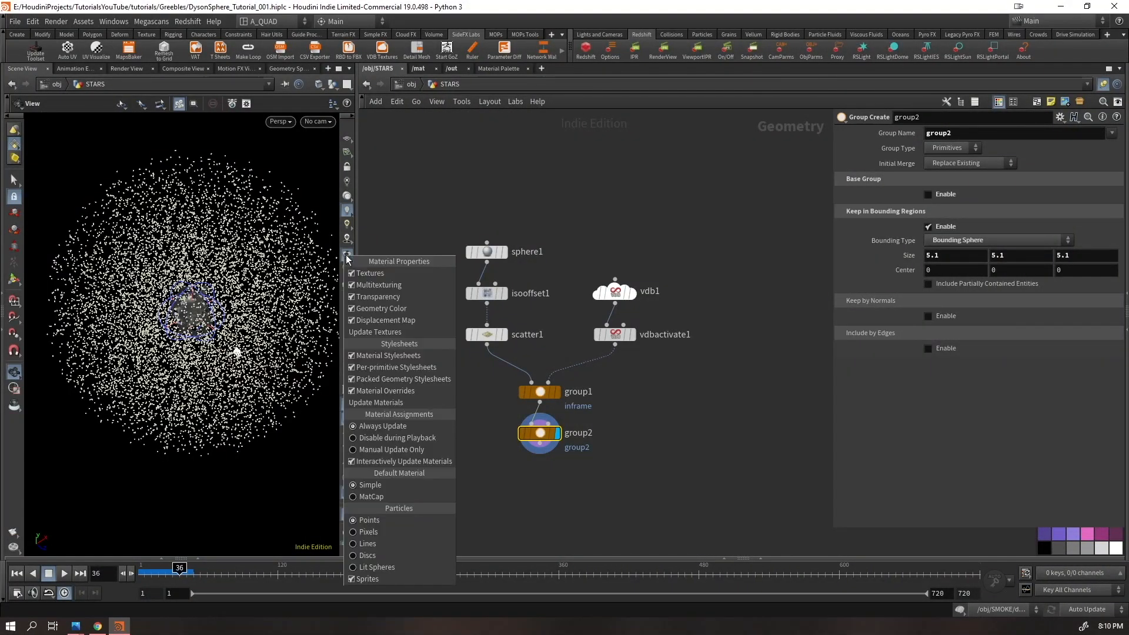
pyautogui.click(367, 532)
pyautogui.moveTo(169, 332); pyautogui.dragTo(425, 217, button='right')
pyautogui.moveTo(484, 190); pyautogui.dragTo(226, 254, button='right')
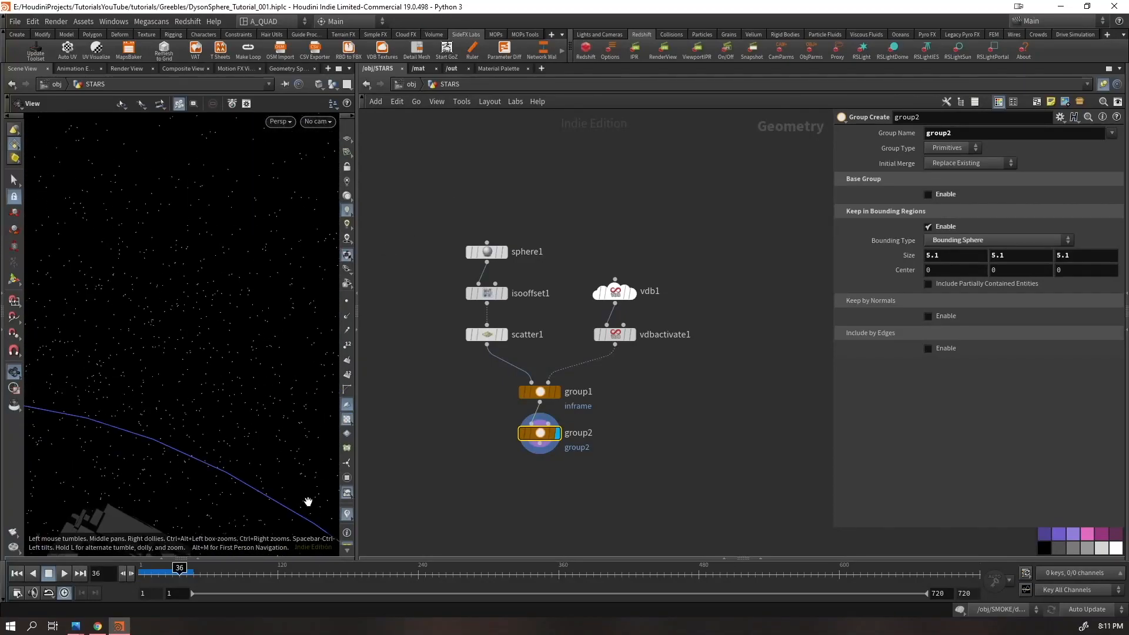
pyautogui.rightClick(349, 262)
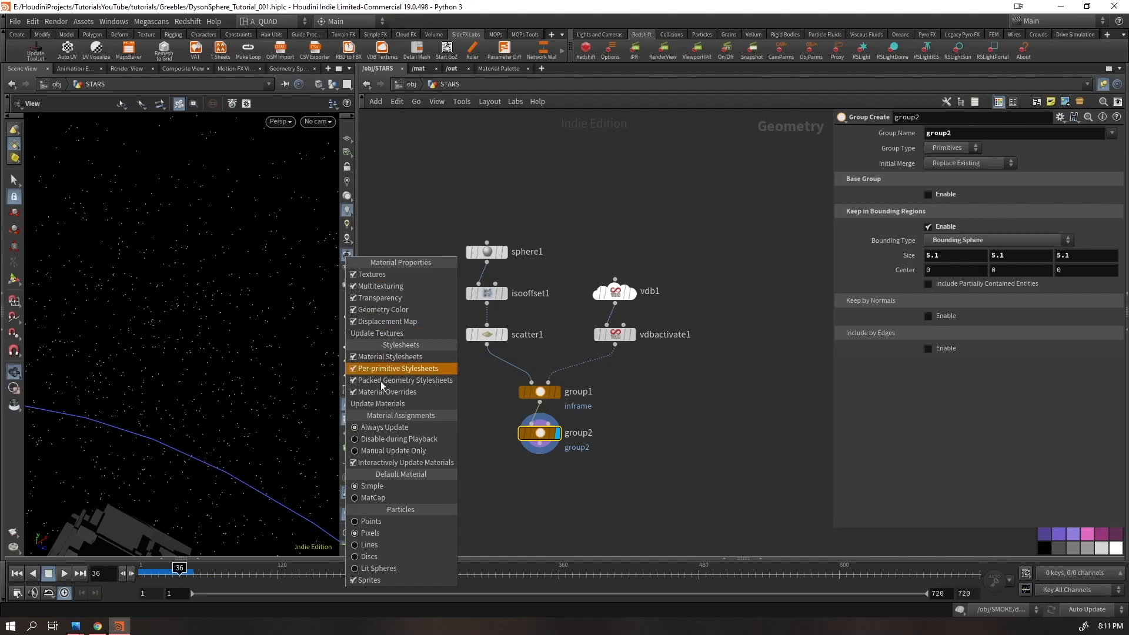
pyautogui.click(367, 522)
pyautogui.moveTo(233, 342); pyautogui.dragTo(132, 416, button='right')
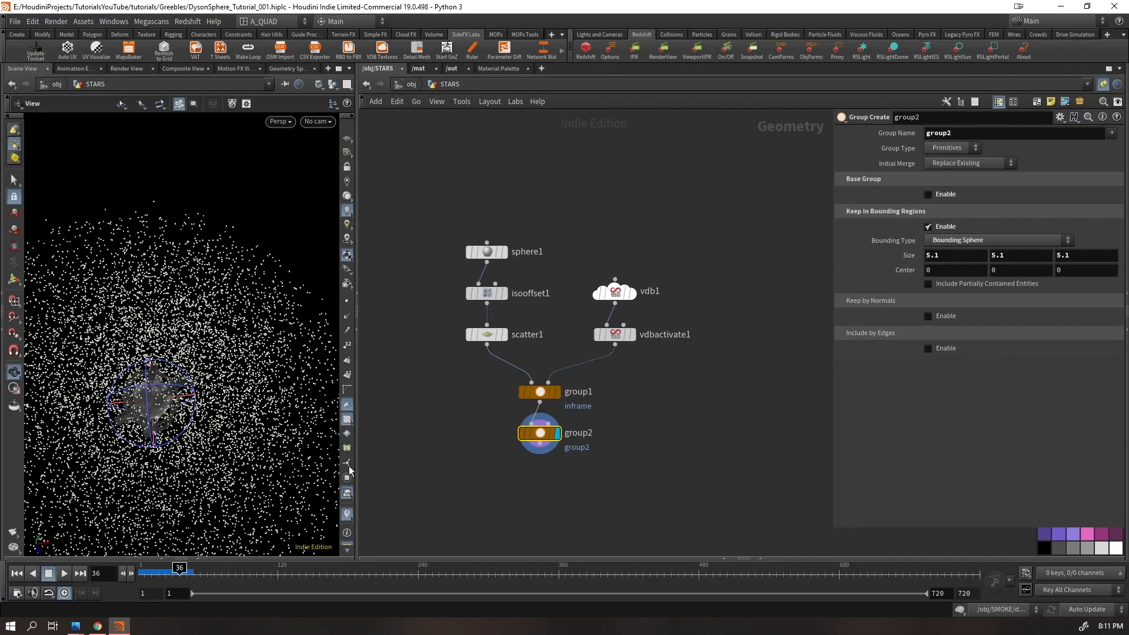
# Display the viewport particles as Pixels and light the Dyson sphere with the headlight only
pyautogui.rightClick(348, 259)
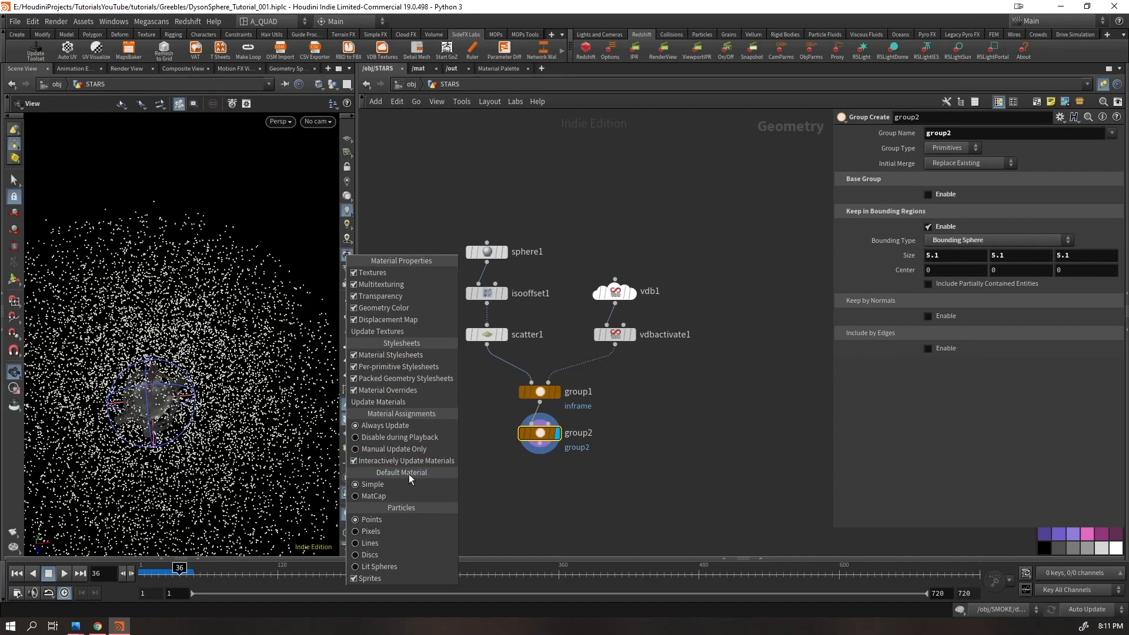
pyautogui.click(371, 531)
pyautogui.moveTo(152, 455); pyautogui.dragTo(200, 376, button='middle')
pyautogui.moveTo(200, 376); pyautogui.dragTo(322, 237, button='right')
pyautogui.moveTo(322, 236); pyautogui.dragTo(326, 233, button='middle')
pyautogui.moveTo(262, 297); pyautogui.dragTo(318, 238, button='right')
pyautogui.moveTo(230, 322); pyautogui.dragTo(163, 378, button='middle')
pyautogui.moveTo(101, 443); pyautogui.dragTo(221, 326, button='right')
pyautogui.moveTo(221, 326); pyautogui.dragTo(257, 265)
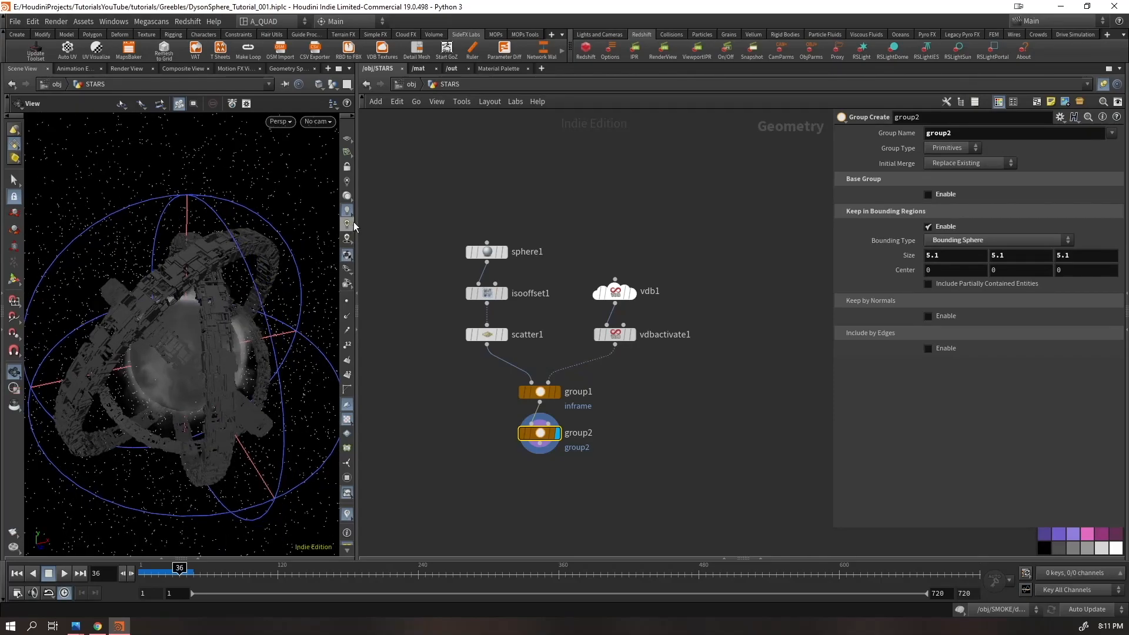
pyautogui.click(348, 197)
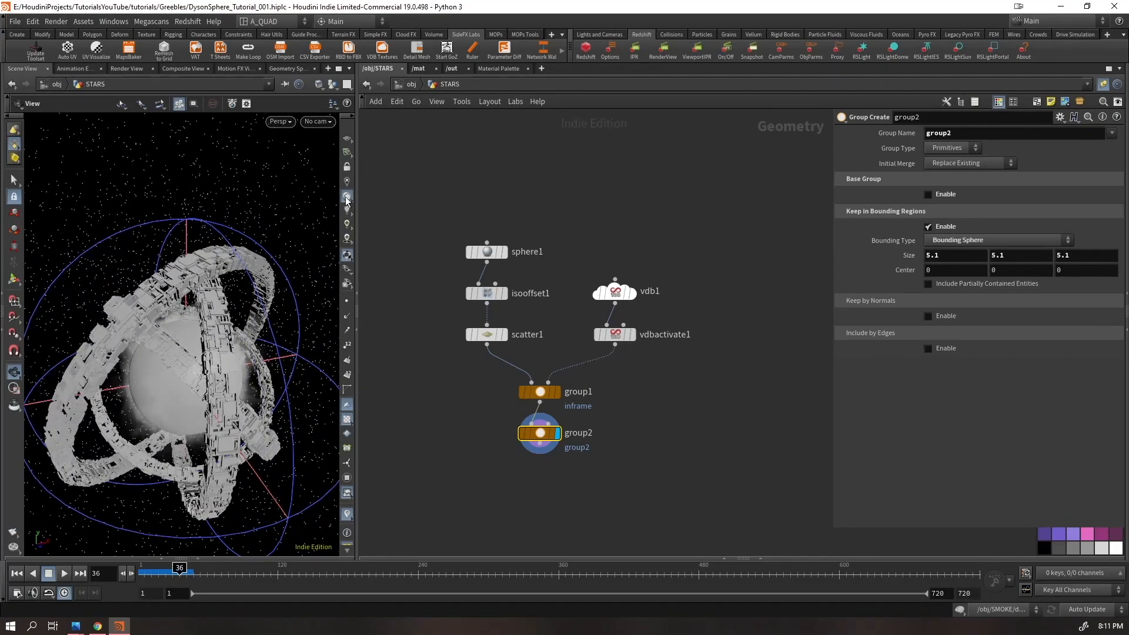
pyautogui.moveTo(277, 309); pyautogui.dragTo(210, 389, button='right')
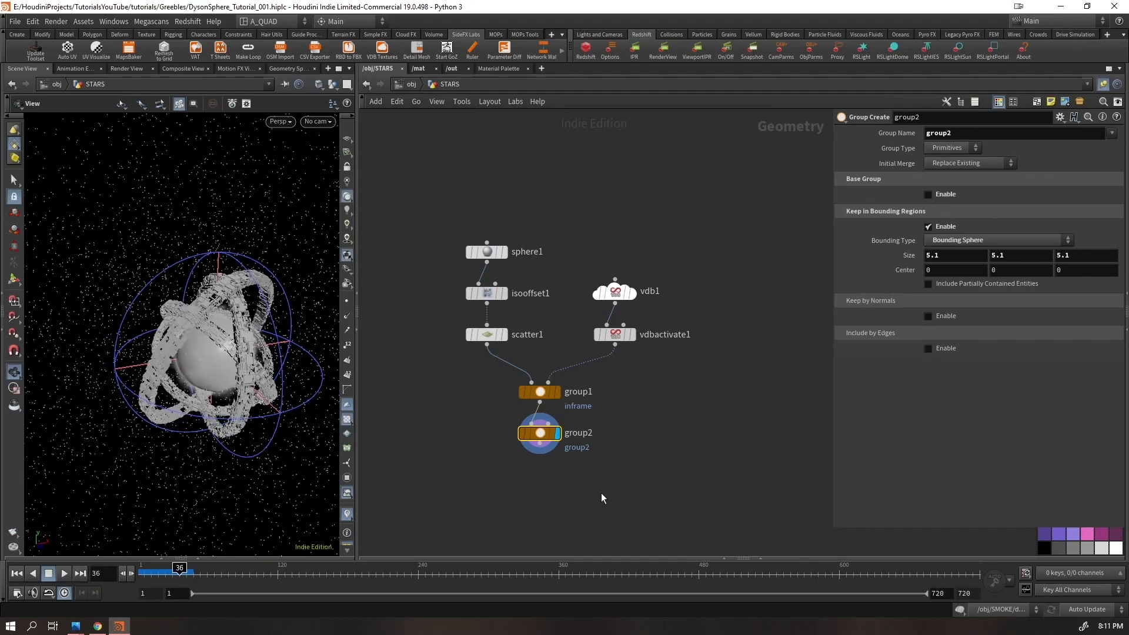
# Name group2's group center and set its Group Type to Points
pyautogui.write('centere')
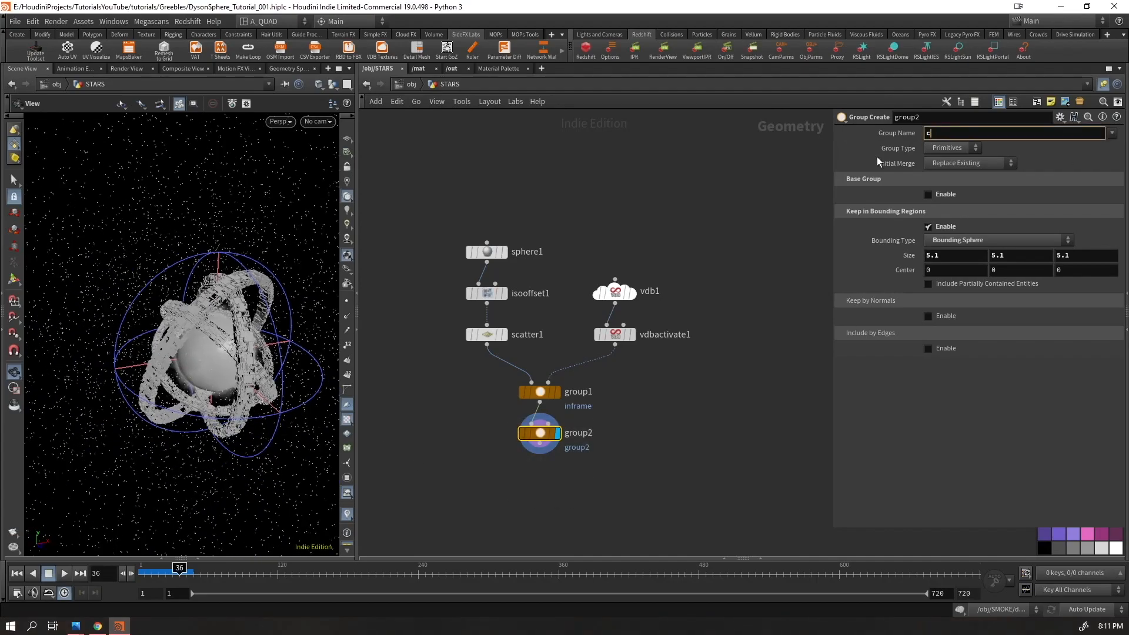
pyautogui.press('Return')
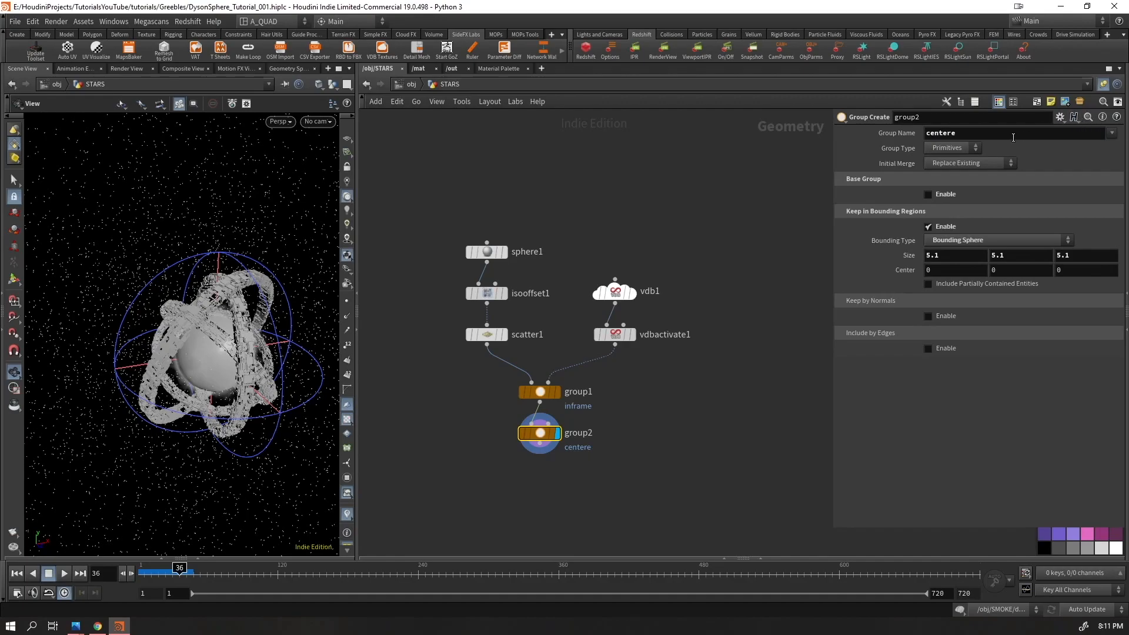
pyautogui.click(935, 147)
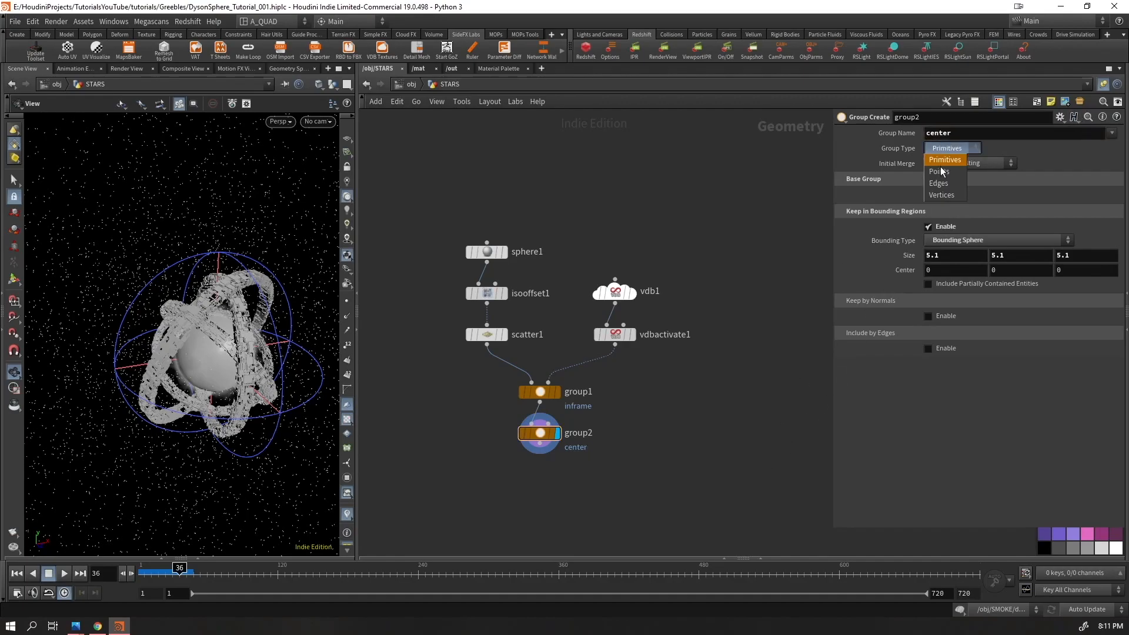
pyautogui.click(942, 163)
pyautogui.moveTo(303, 370); pyautogui.dragTo(212, 365)
# Turn off Invert on group1's bounding volume so inframe holds the points outside the frustum, and display group2
pyautogui.click(556, 392)
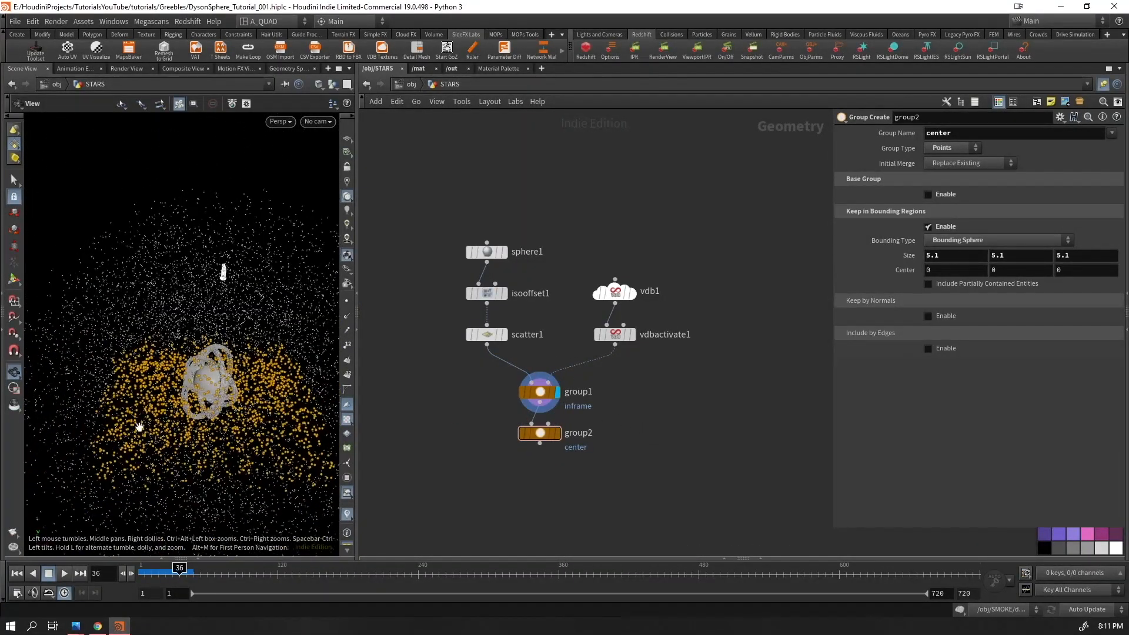
pyautogui.click(535, 392)
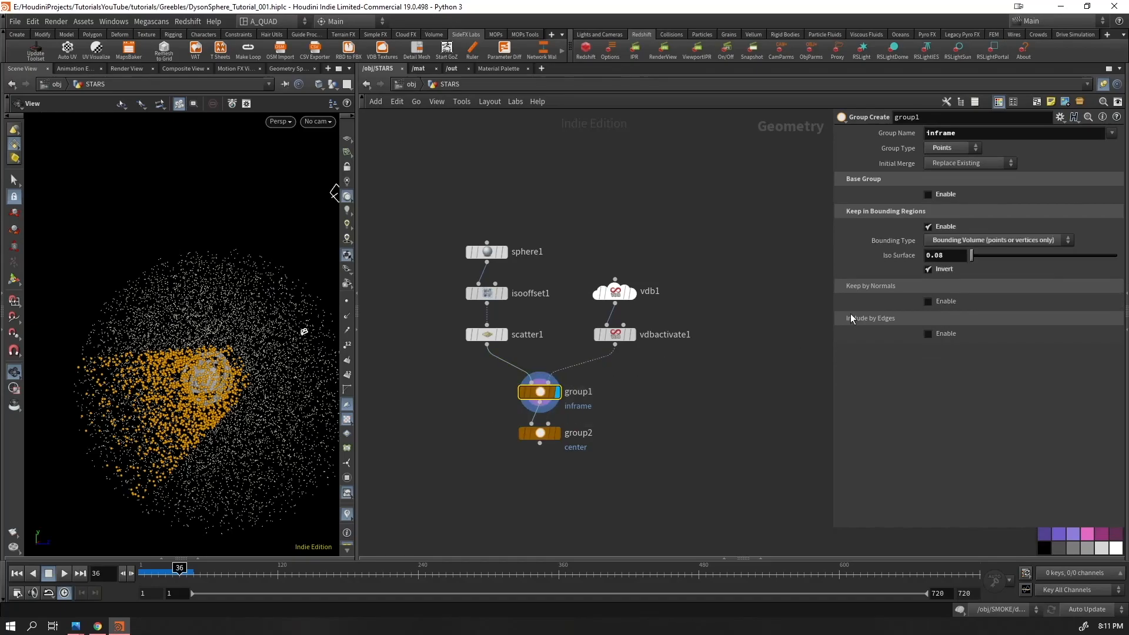
pyautogui.click(928, 269)
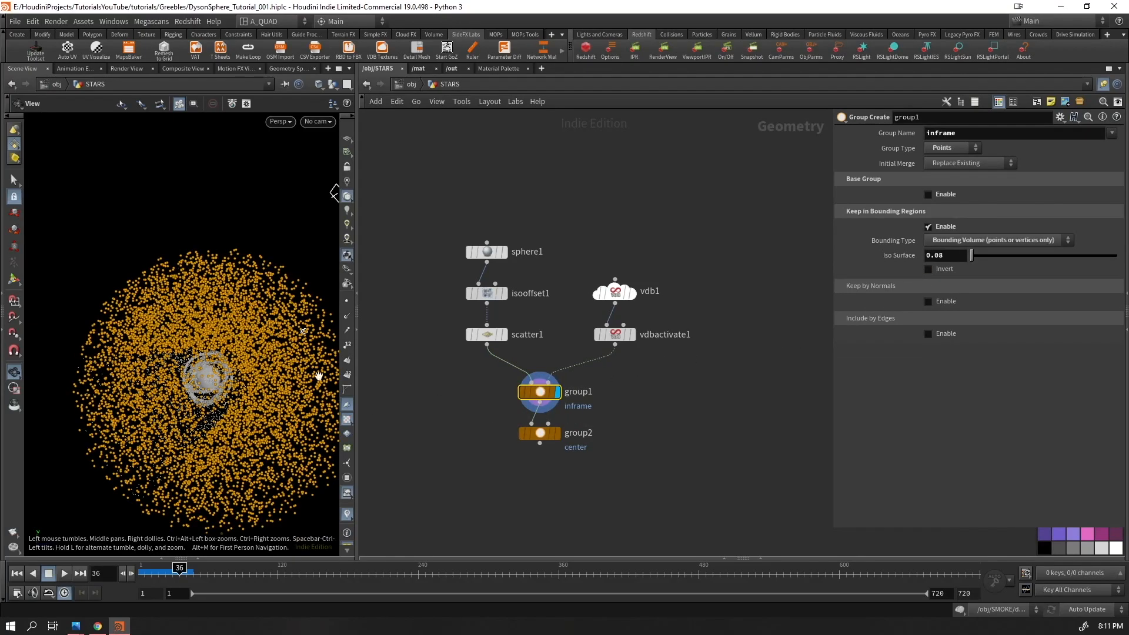
pyautogui.click(556, 433)
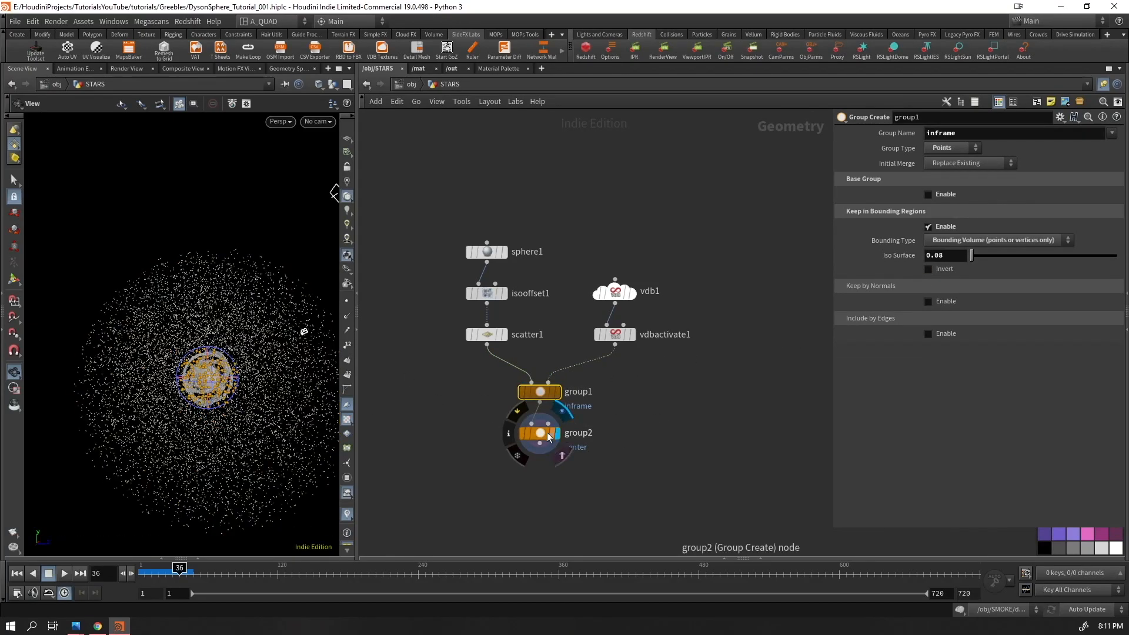
# Append a Blast node to group2 that deletes the center and inframe groups
pyautogui.press('Tab')
pyautogui.write('blast')
pyautogui.press('Return')
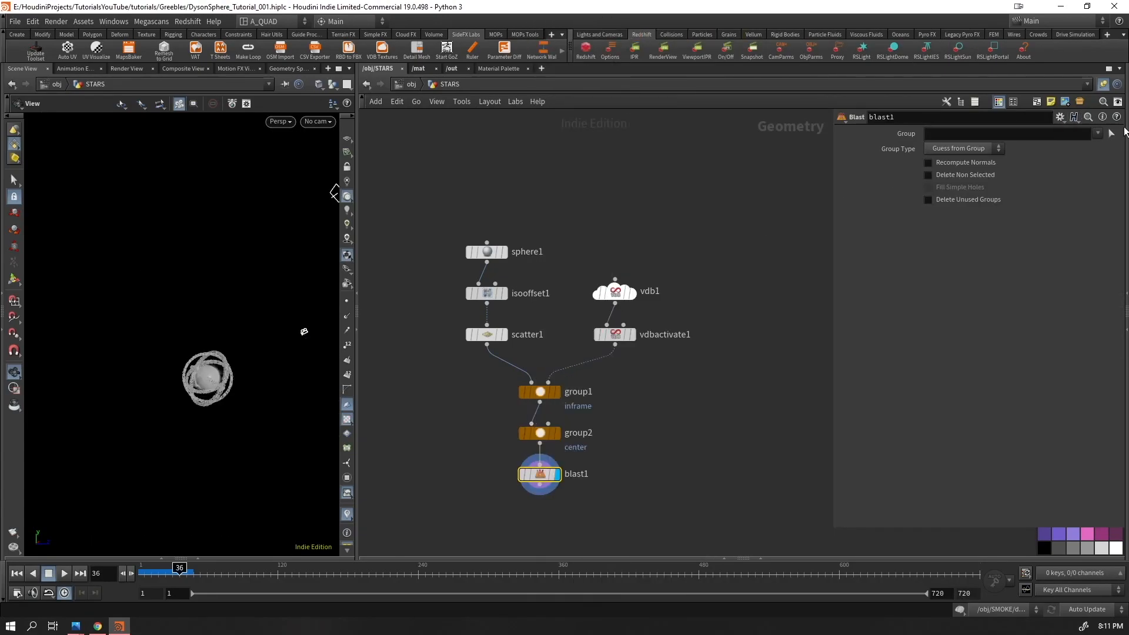
pyautogui.click(1098, 134)
pyautogui.click(1101, 146)
pyautogui.click(1098, 134)
pyautogui.click(1104, 158)
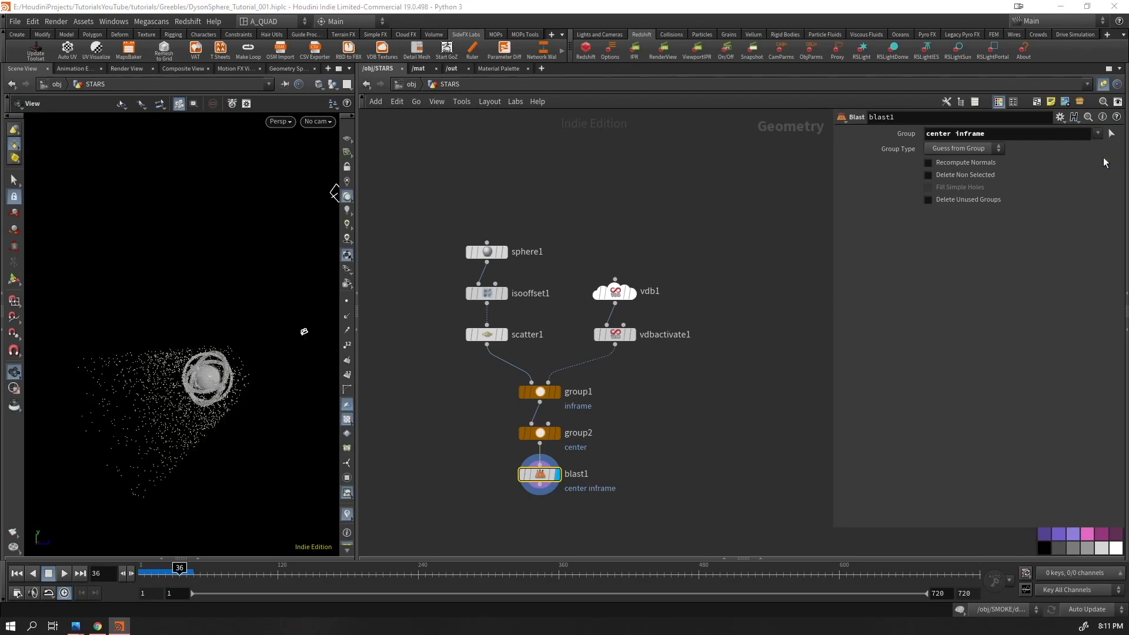
# Enlarge group2's bounding sphere to a Size of 9.3 on all axes to clear more stars around the Dyson sphere
pyautogui.moveTo(272, 426); pyautogui.dragTo(312, 349)
pyautogui.moveTo(516, 433); pyautogui.dragTo(517, 434)
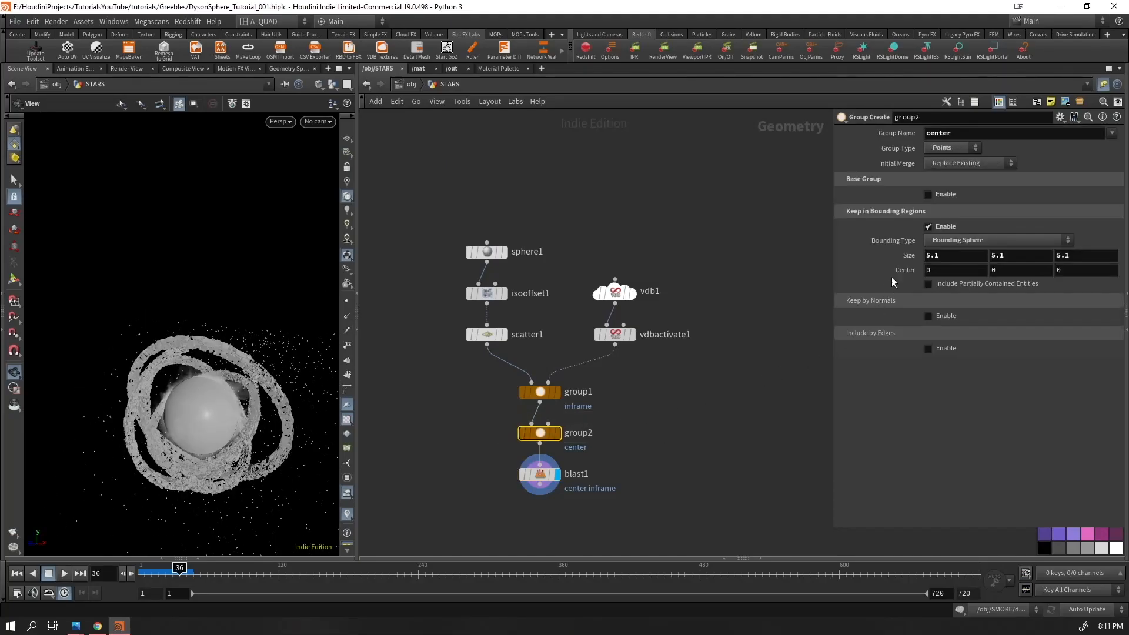
pyautogui.moveTo(901, 259); pyautogui.dragTo(919, 252, button='middle')
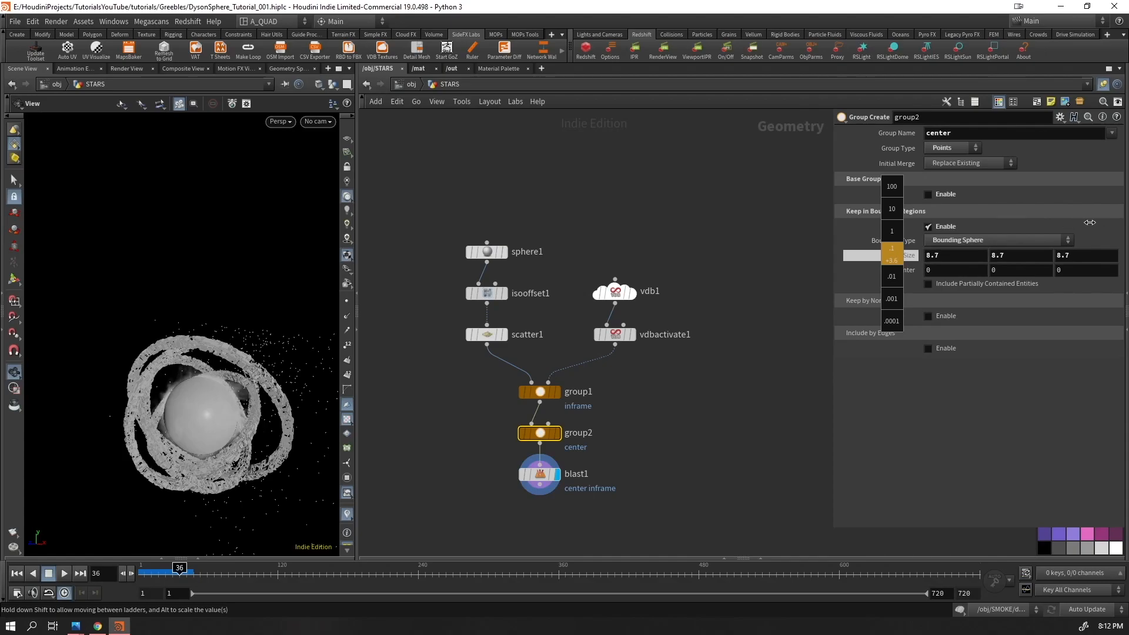
pyautogui.moveTo(1087, 222); pyautogui.dragTo(1115, 221, button='middle')
pyautogui.moveTo(290, 395); pyautogui.dragTo(317, 300)
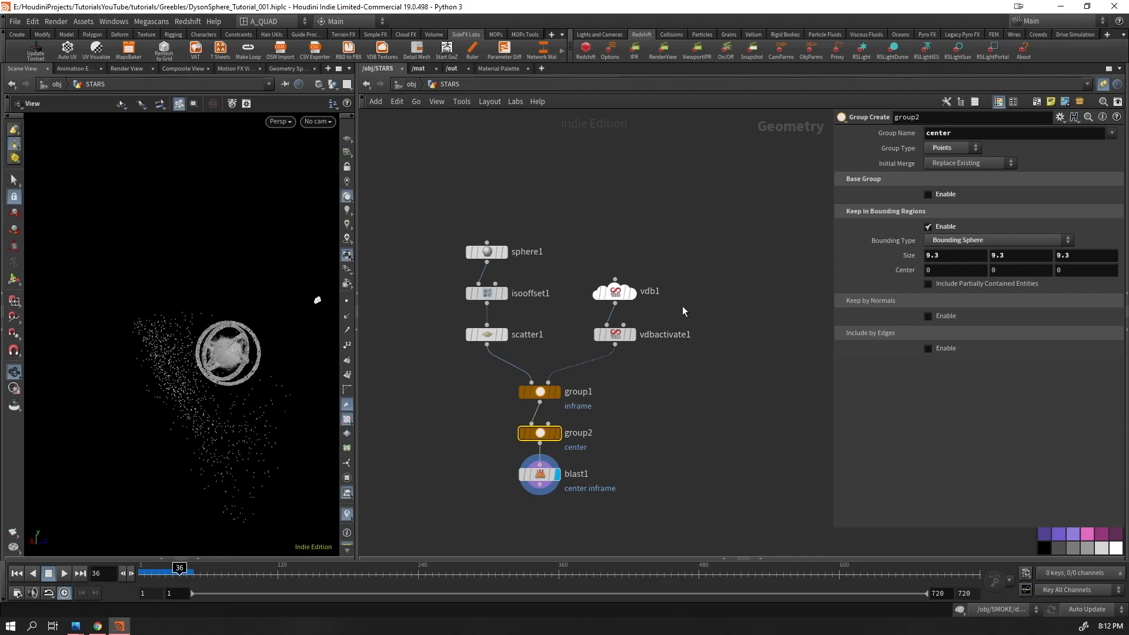
# Adjust vdb1's camera frustum and set sphere1's Uniform Scale to 23.4 to spread the stars farther out
pyautogui.click(615, 291)
pyautogui.moveTo(944, 303); pyautogui.dragTo(892, 333, button='middle')
pyautogui.click(487, 252)
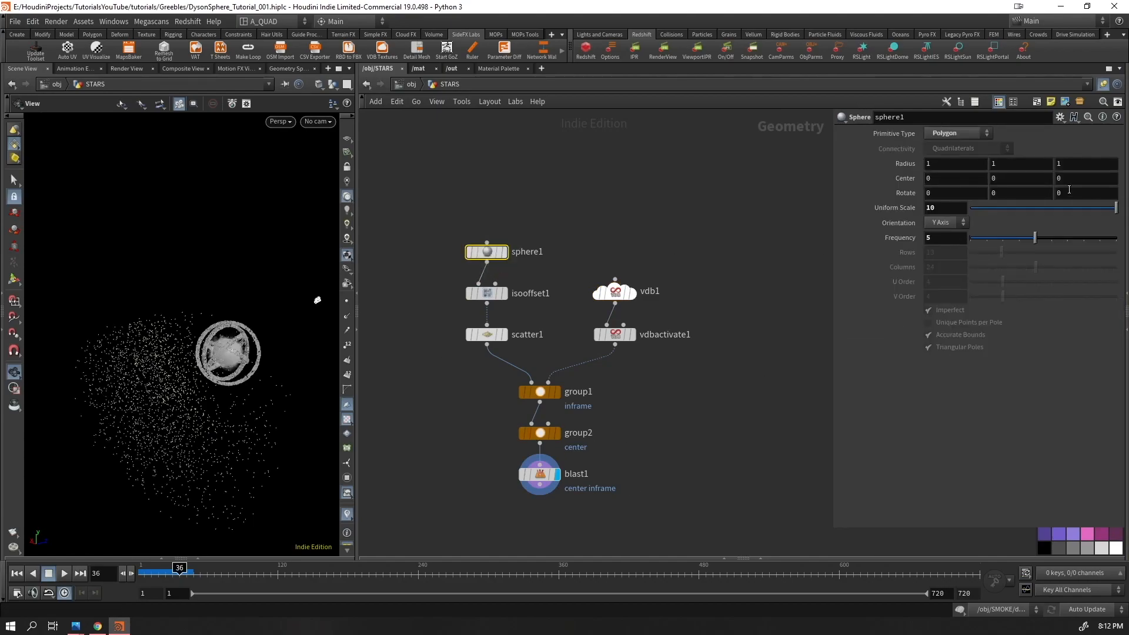
pyautogui.moveTo(941, 203); pyautogui.dragTo(987, 207, button='middle')
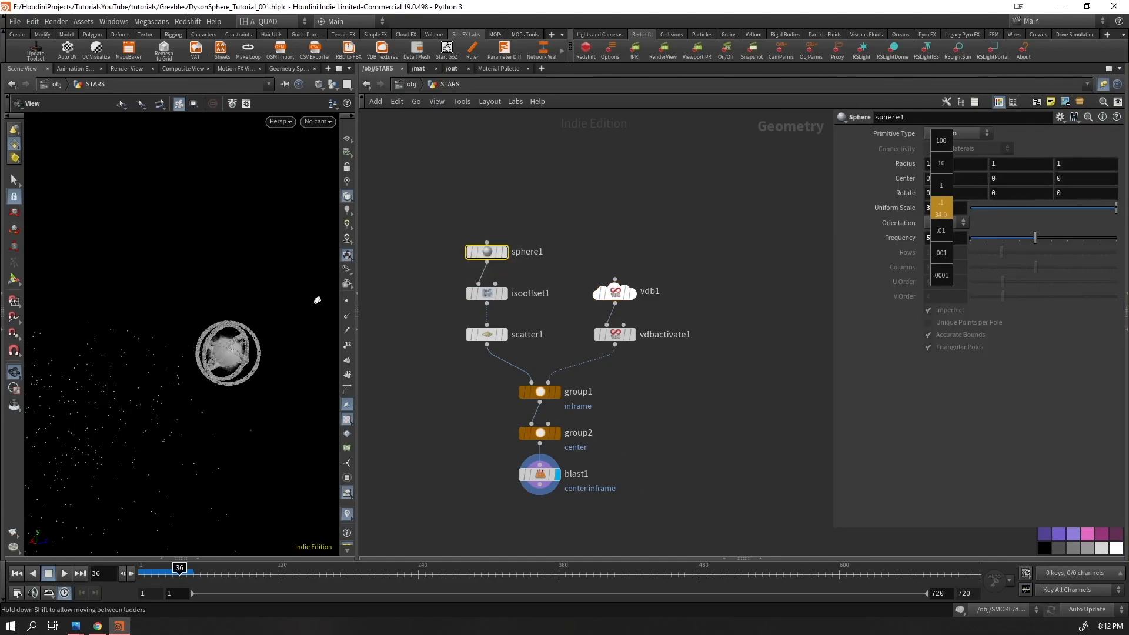
pyautogui.moveTo(317, 300); pyautogui.dragTo(315, 299, button='middle')
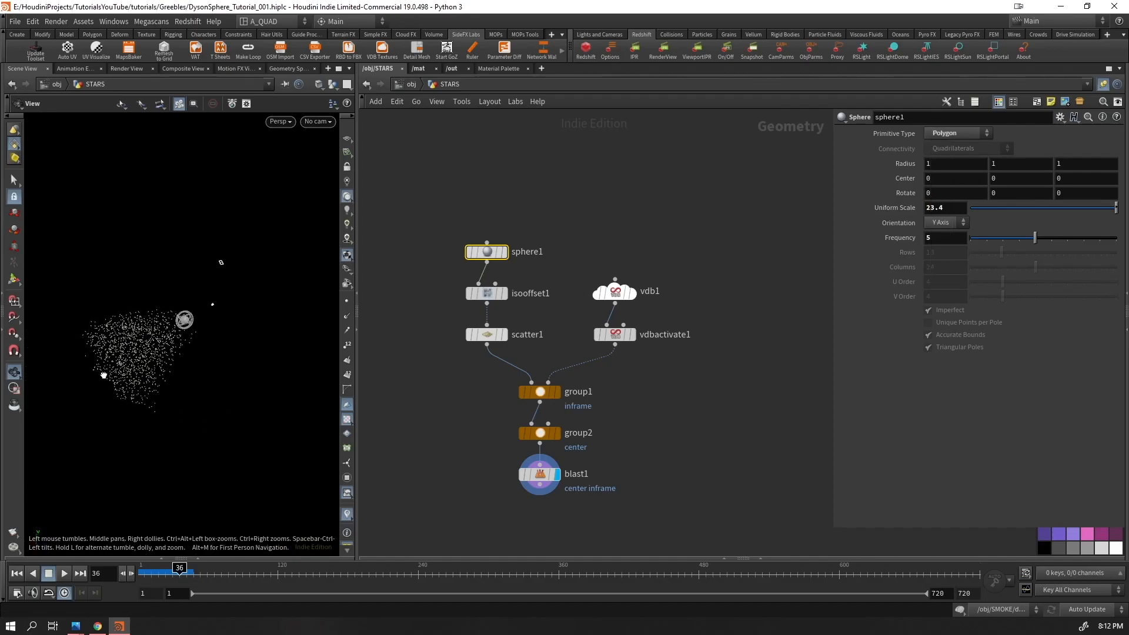
pyautogui.moveTo(341, 394); pyautogui.dragTo(333, 413)
pyautogui.moveTo(226, 335); pyautogui.dragTo(347, 283, button='right')
# Append an Attribute Randomize node to blast1 for the Cd attribute and set its Dimensions to 1
pyautogui.moveTo(640, 508); pyautogui.dragTo(671, 347, button='middle')
pyautogui.moveTo(620, 342); pyautogui.dragTo(552, 292)
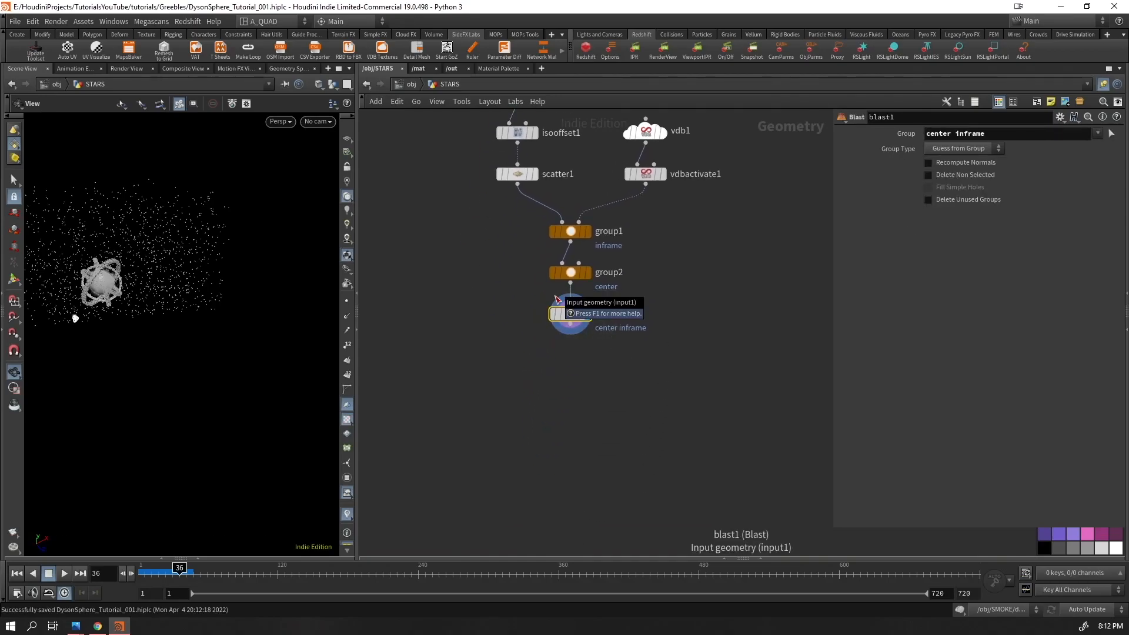
pyautogui.press('Tab')
pyautogui.write('arand')
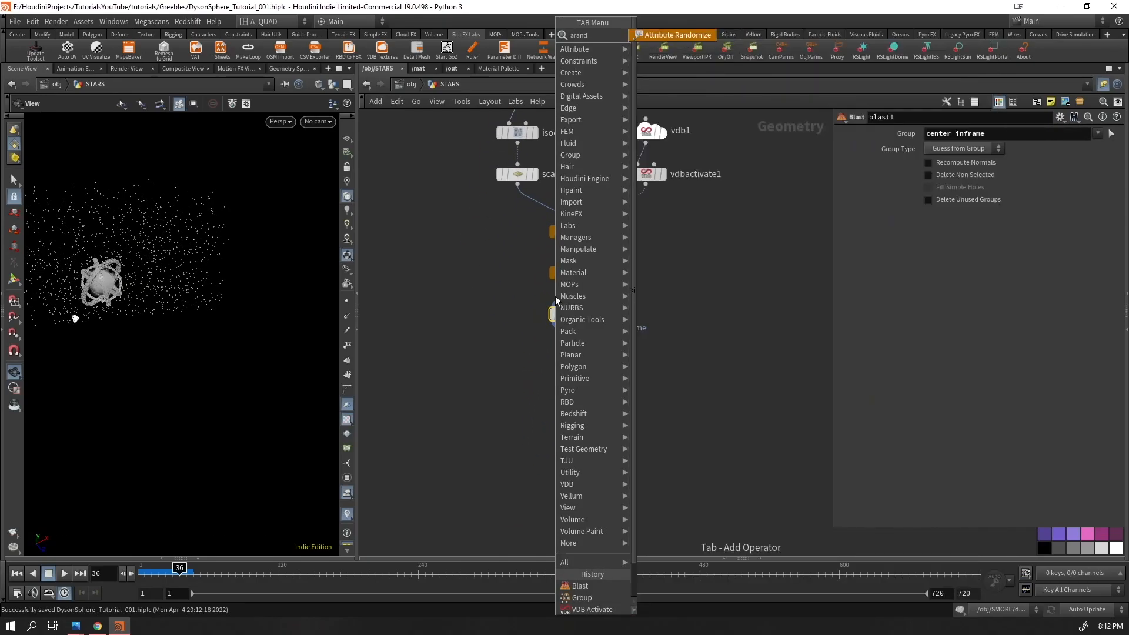
pyautogui.press('Return')
pyautogui.scroll(4, 97, 284)
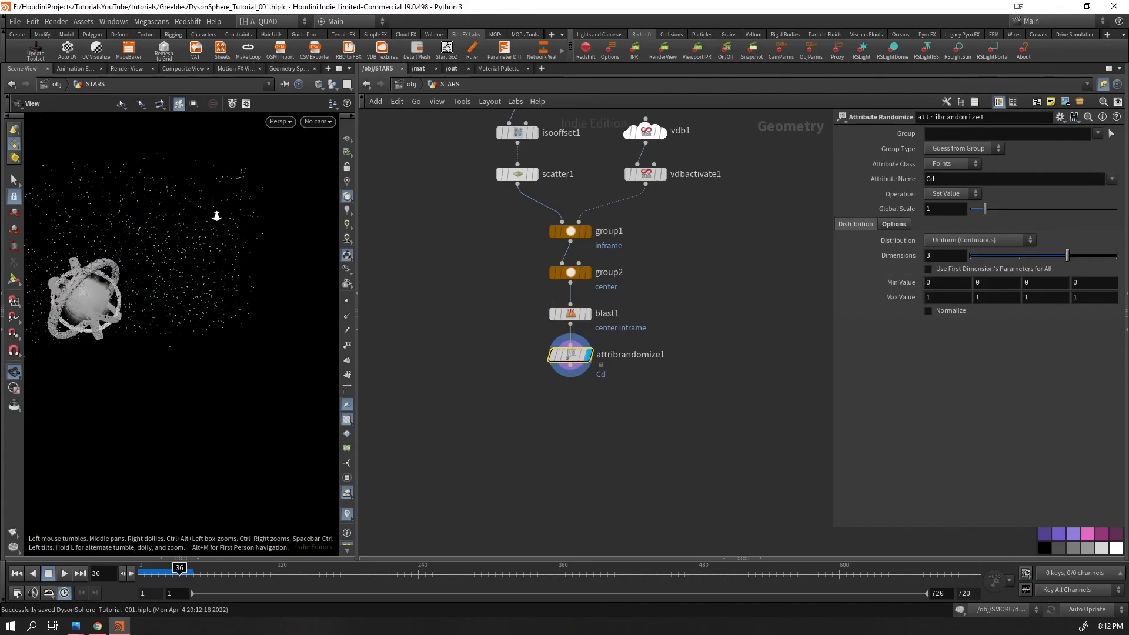
pyautogui.moveTo(206, 221); pyautogui.dragTo(223, 236)
pyautogui.moveTo(1067, 256); pyautogui.dragTo(970, 255)
pyautogui.moveTo(156, 307); pyautogui.dragTo(189, 318)
pyautogui.scroll(5, 195, 309)
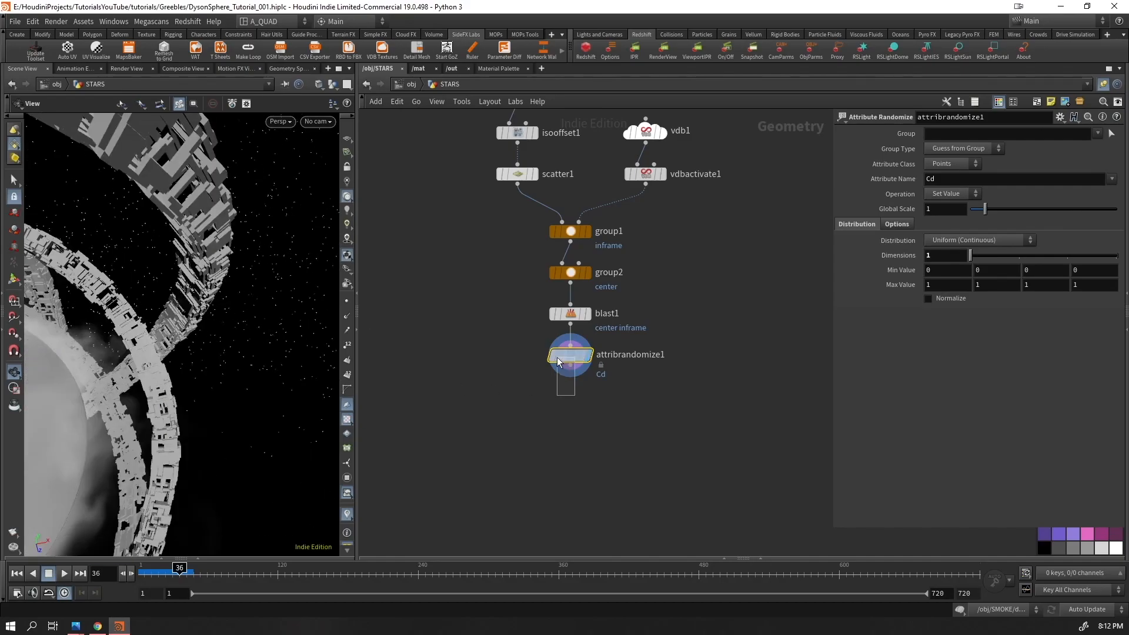
# Append an Attribute Adjust Float node below attribrandomize1 and select attribrandomize1 again
pyautogui.press('Tab')
pyautogui.write('afloa')
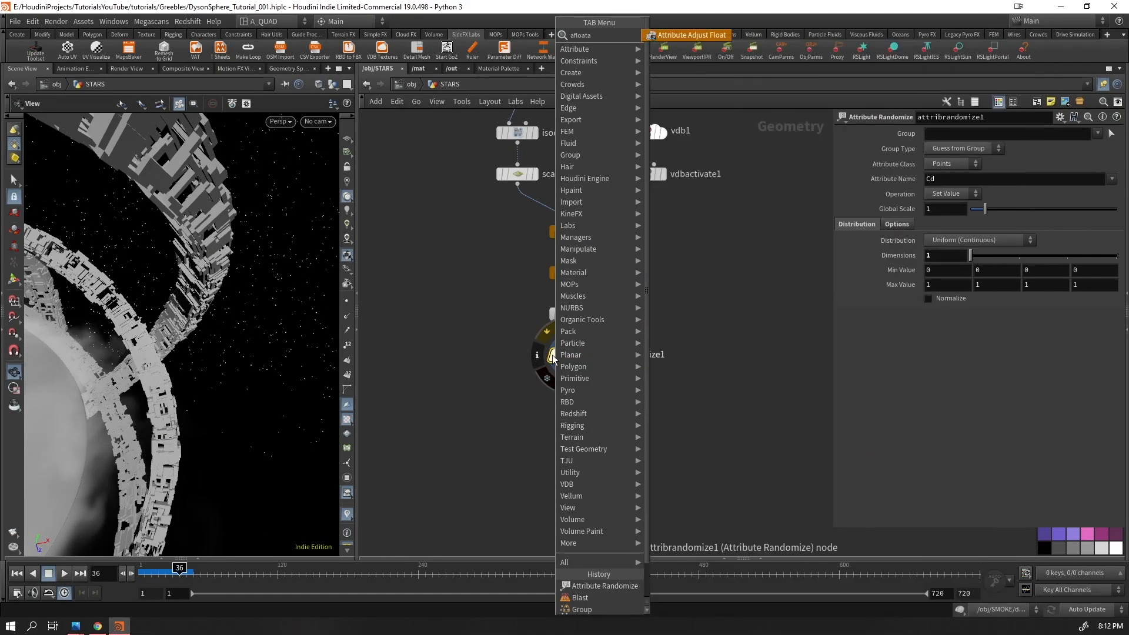
pyautogui.press('Return')
pyautogui.moveTo(662, 377); pyautogui.dragTo(534, 421)
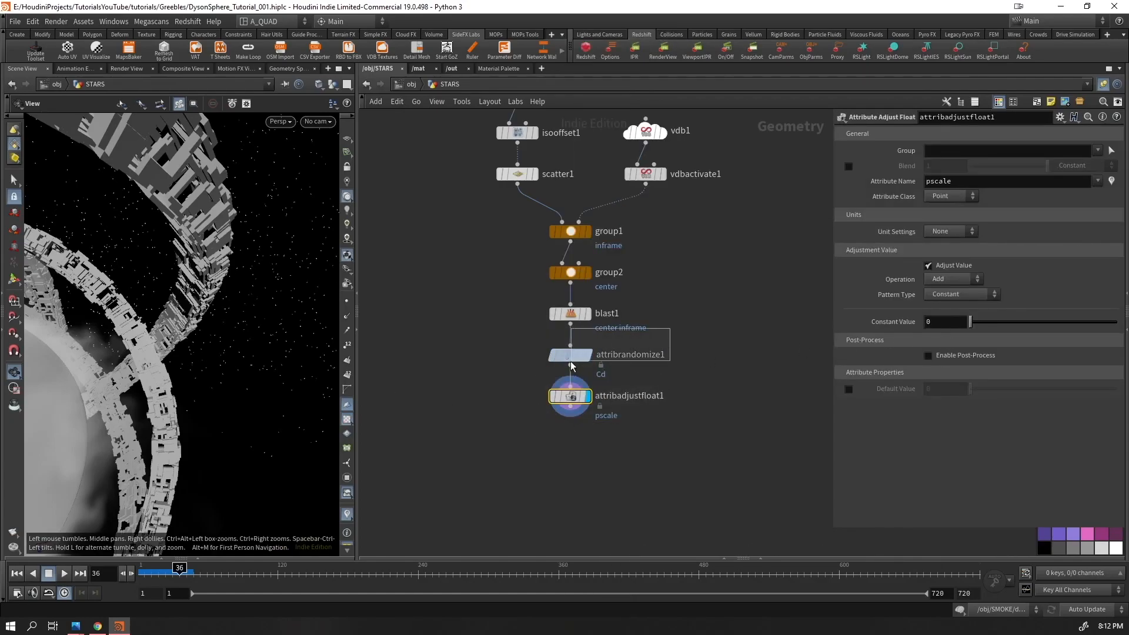
pyautogui.moveTo(572, 361); pyautogui.dragTo(572, 361)
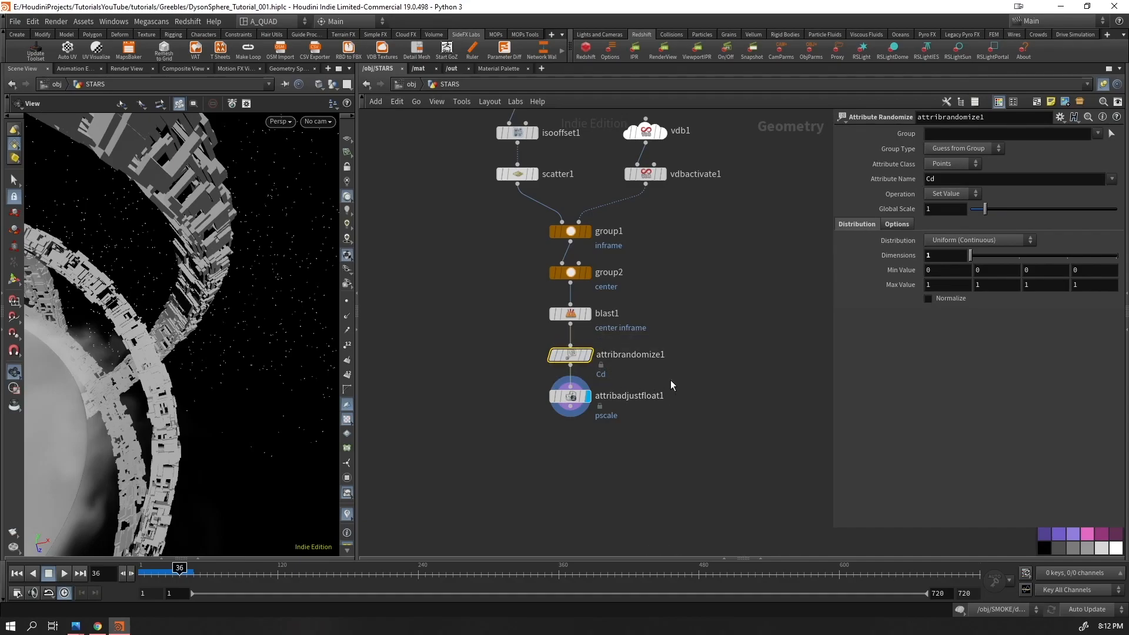
# Set attribadjustfloat1's Pattern Type to Random with a Min Value of 0.0001 and a Max Value of 0.003 for pscale
pyautogui.press('Down')
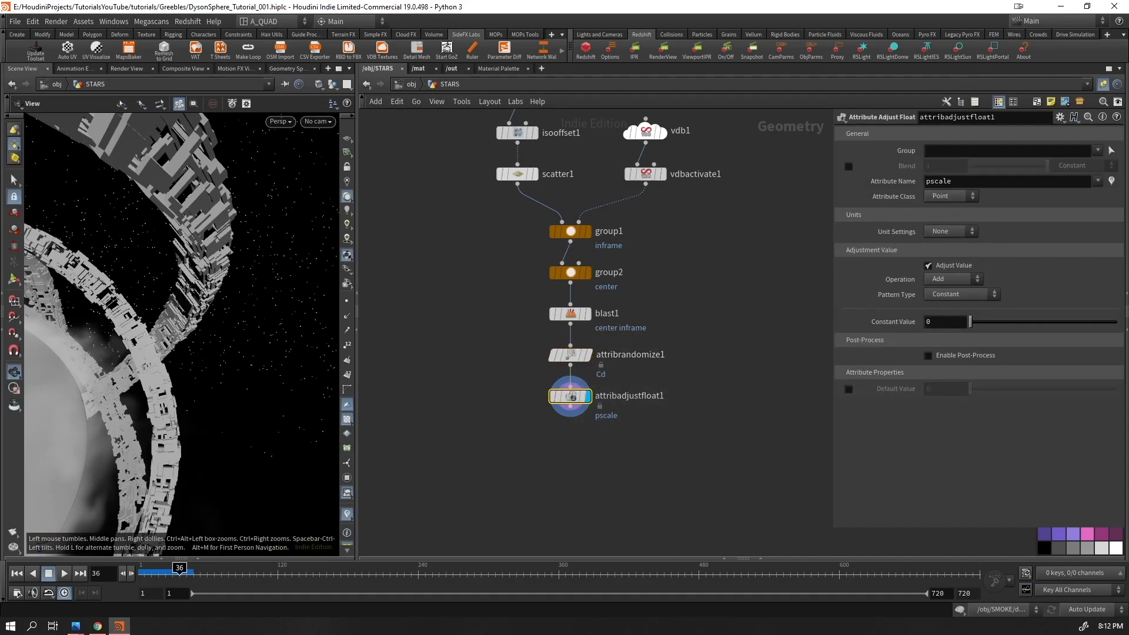
pyautogui.click(936, 294)
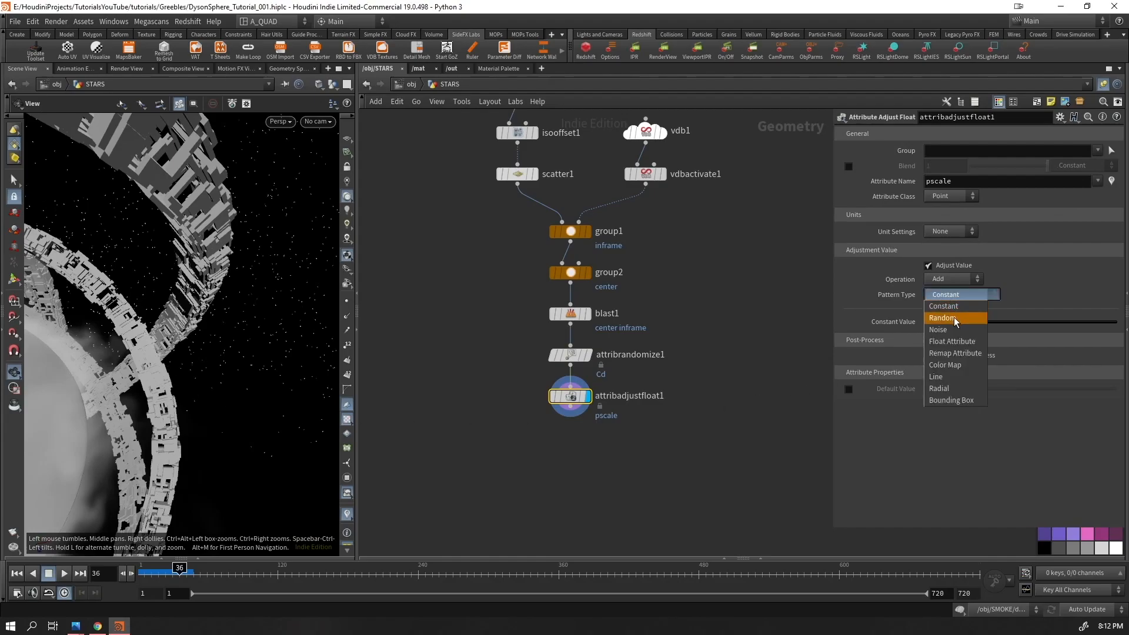
pyautogui.click(951, 317)
pyautogui.click(948, 340)
pyautogui.write('.0001')
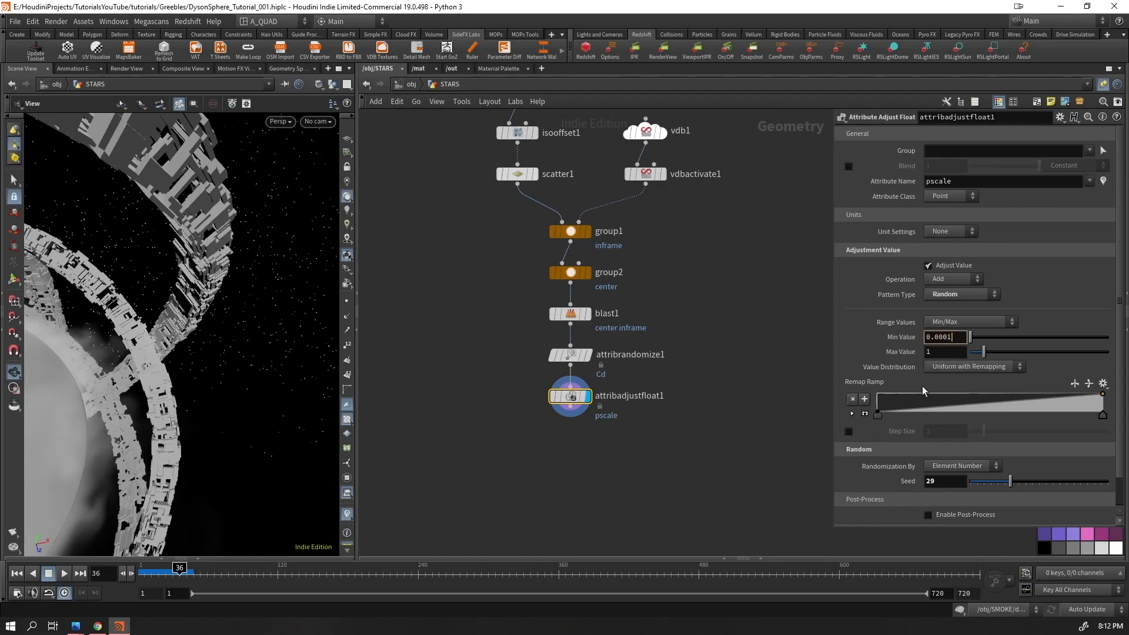
pyautogui.click(930, 353)
pyautogui.write('0.003')
pyautogui.press('Return')
# Append a Null node below attribadjustfloat1 and rename it OUT_STARS
pyautogui.press('Tab')
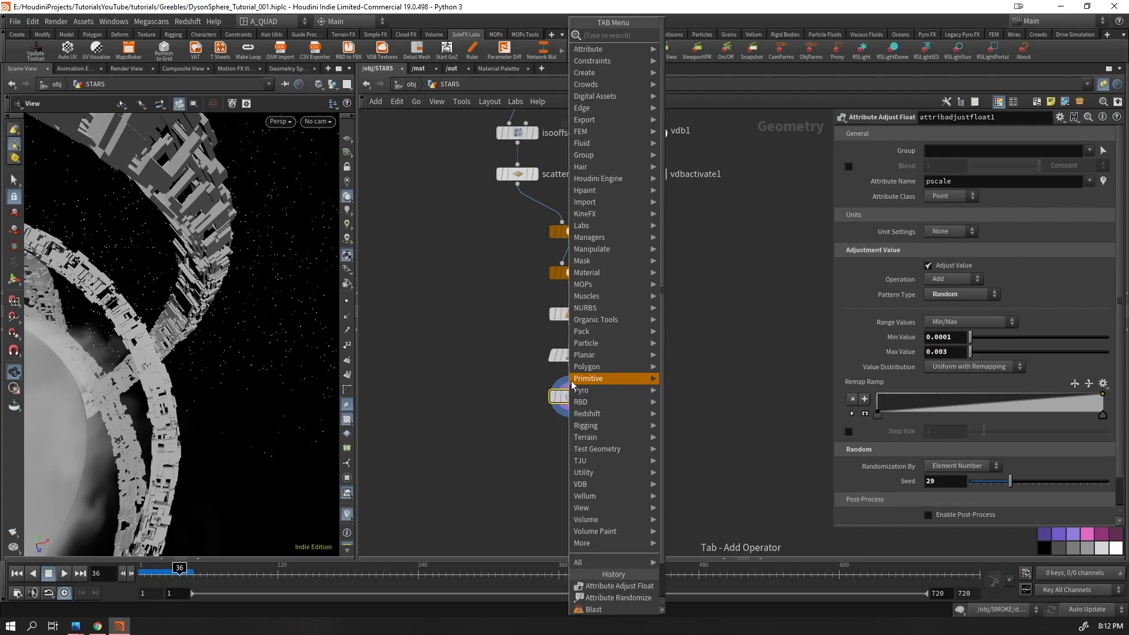
pyautogui.write('null')
pyautogui.press('Return')
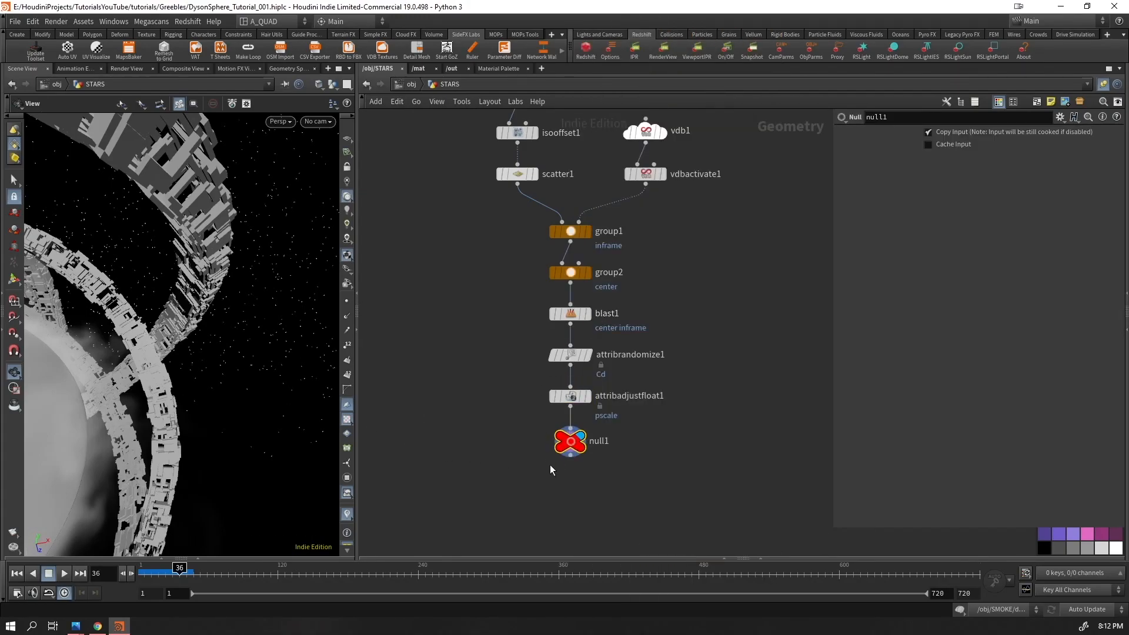
pyautogui.doubleClick(600, 440)
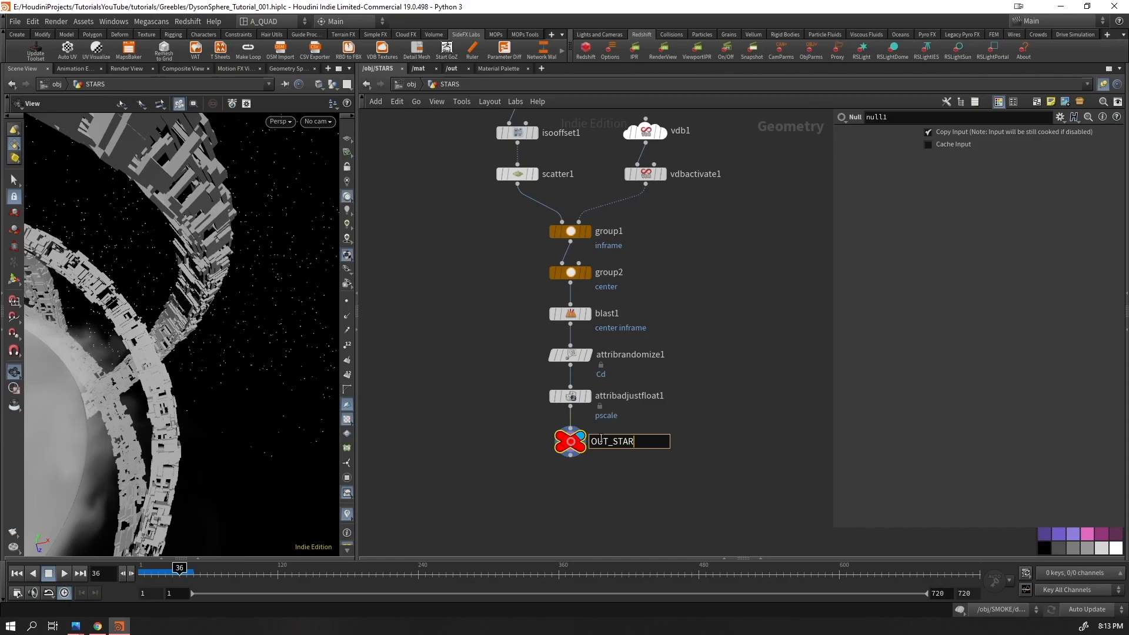
pyautogui.click(733, 247)
# Delete the attribrandomize1 node from the STARS chain
pyautogui.hotkey('space', 'a')
pyautogui.moveTo(168, 263); pyautogui.dragTo(266, 296)
pyautogui.moveTo(267, 296); pyautogui.dragTo(202, 334, button='right')
pyautogui.moveTo(202, 334); pyautogui.dragTo(174, 319)
pyautogui.click(682, 397)
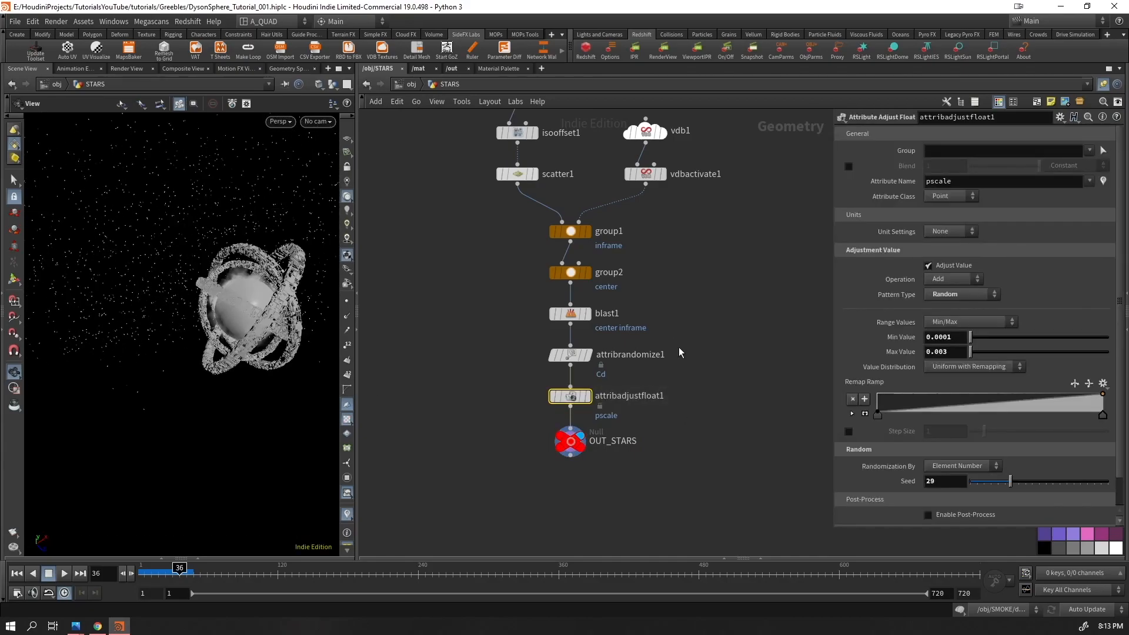
pyautogui.click(586, 360)
pyautogui.press('Delete')
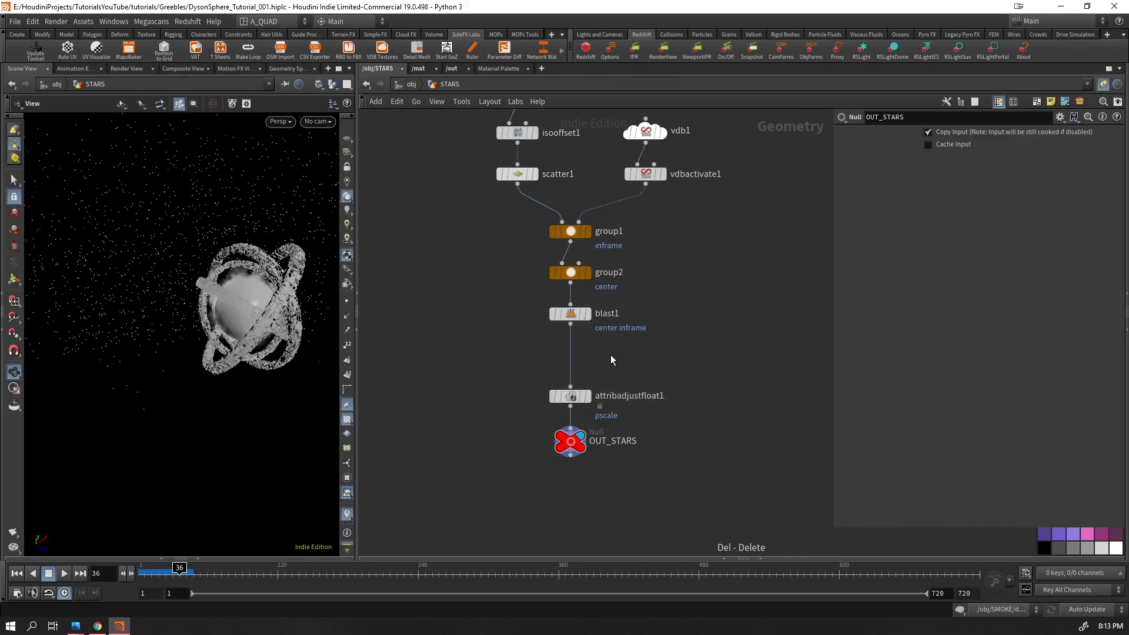
# Insert an Attribute Adjust Float node between blast1 and attribadjustfloat1 and set its Attribute Name to emission
pyautogui.press('Tab')
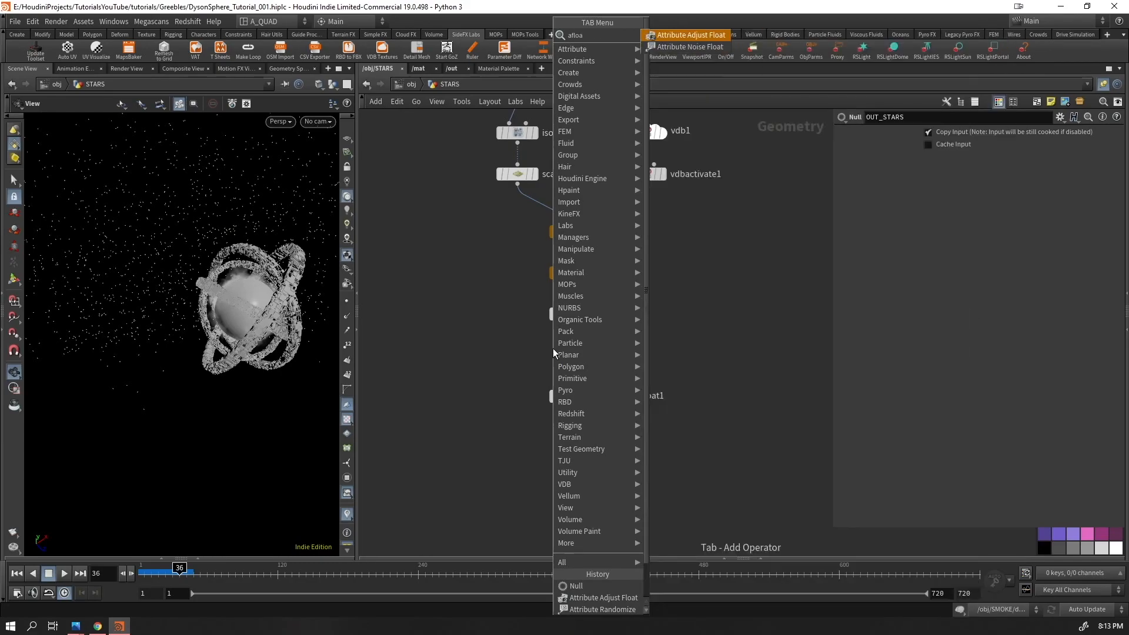
pyautogui.press('Escape')
pyautogui.click(553, 348)
pyautogui.write('color')
pyautogui.hotkey('ctrl', 'a')
pyautogui.write('emission')
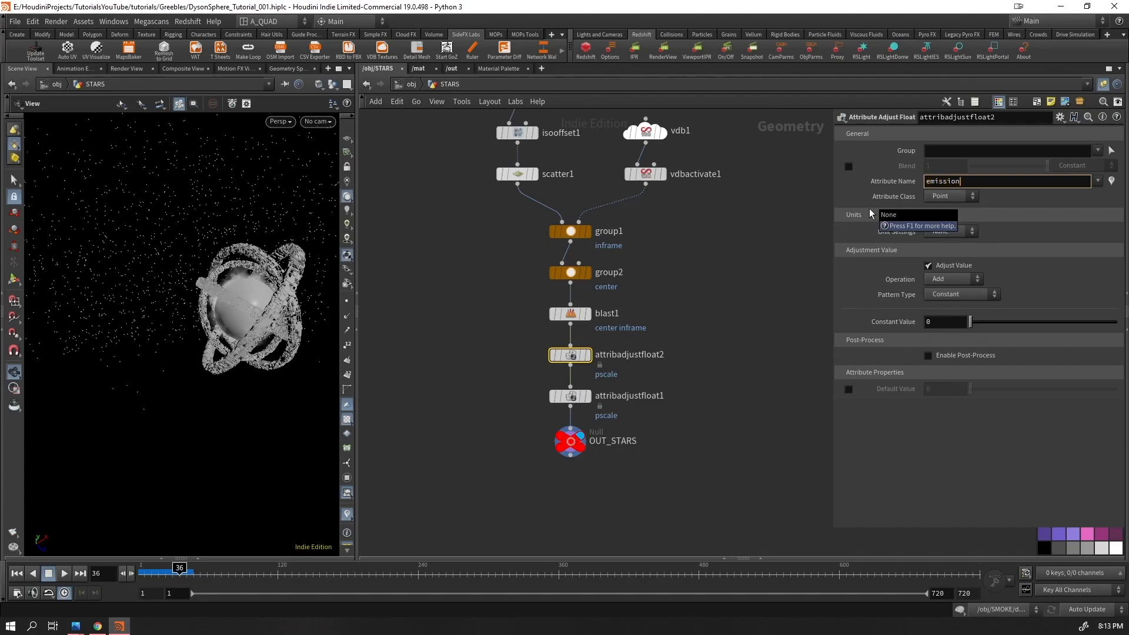
pyautogui.press('Return')
# Set the emission attribute's Pattern Type to Random and its Seed to 80
pyautogui.click(962, 294)
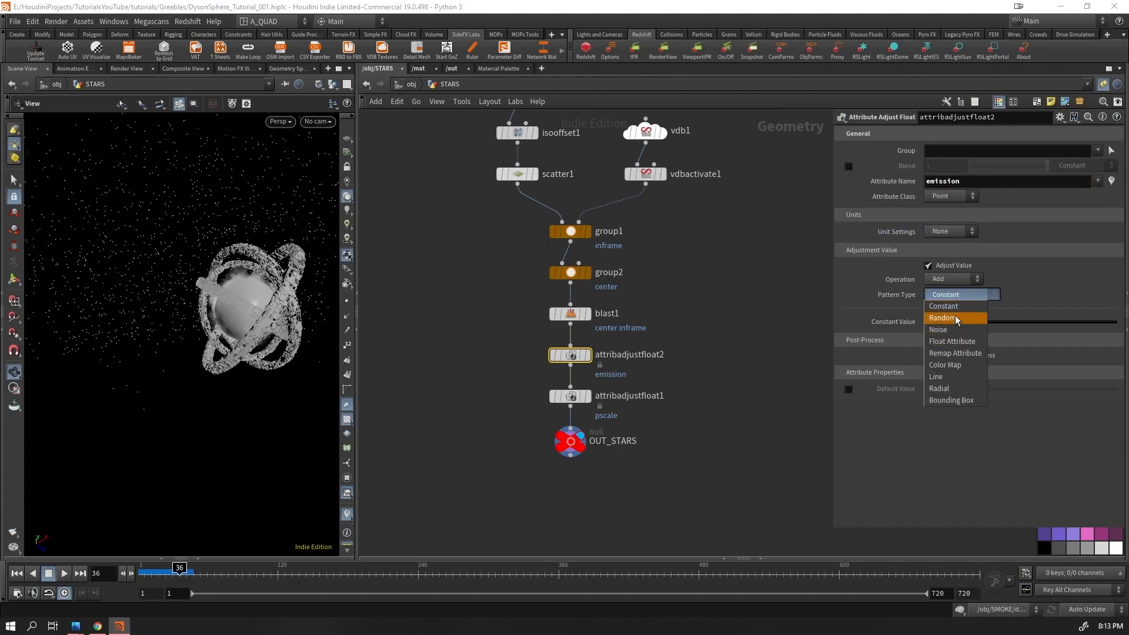
pyautogui.click(955, 318)
pyautogui.moveTo(677, 383); pyautogui.dragTo(507, 407)
pyautogui.click(569, 354)
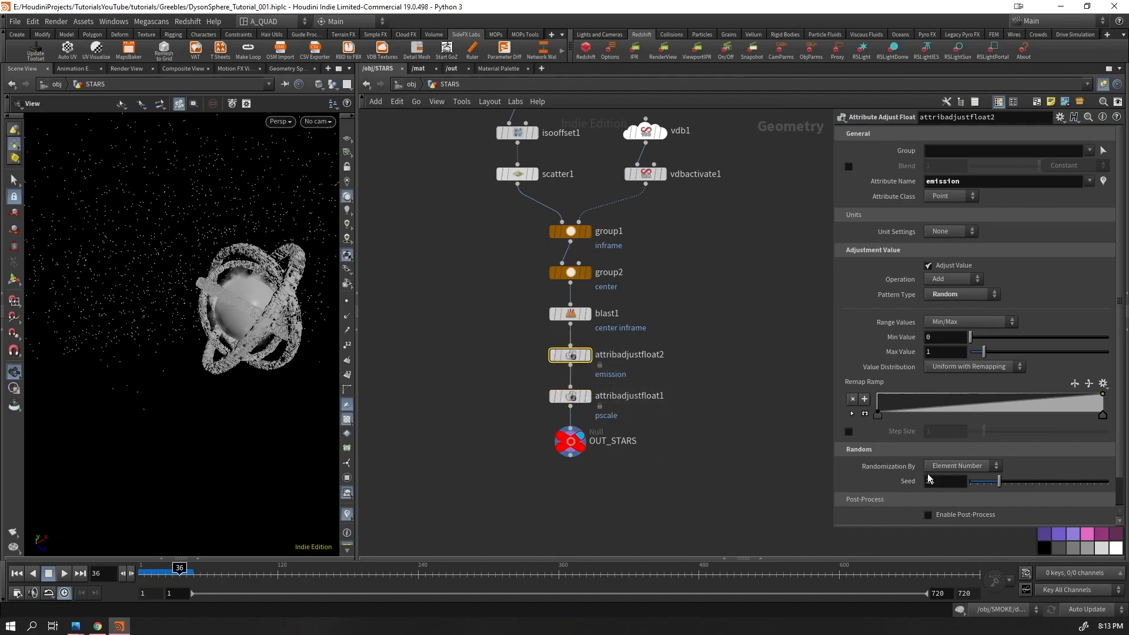
pyautogui.moveTo(1054, 481); pyautogui.dragTo(1080, 482)
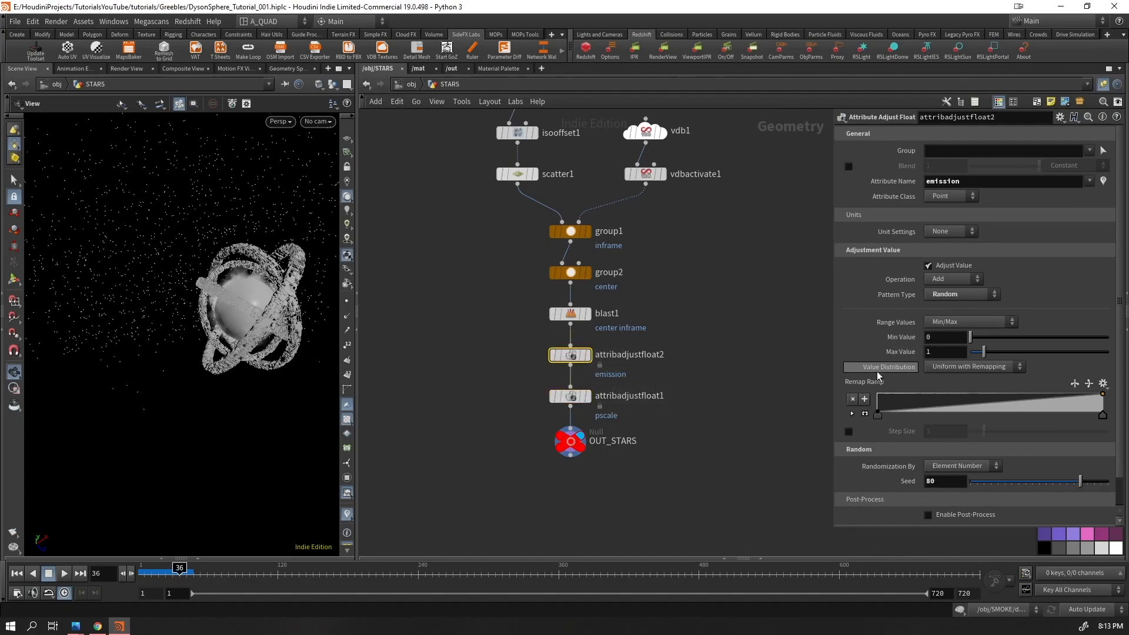
# Return to the object level, move rslight1 and cam1 up beside the SUN object, and open SUN's network
pyautogui.moveTo(200, 267); pyautogui.dragTo(121, 241)
pyautogui.moveTo(512, 478); pyautogui.dragTo(602, 425)
pyautogui.click(412, 86)
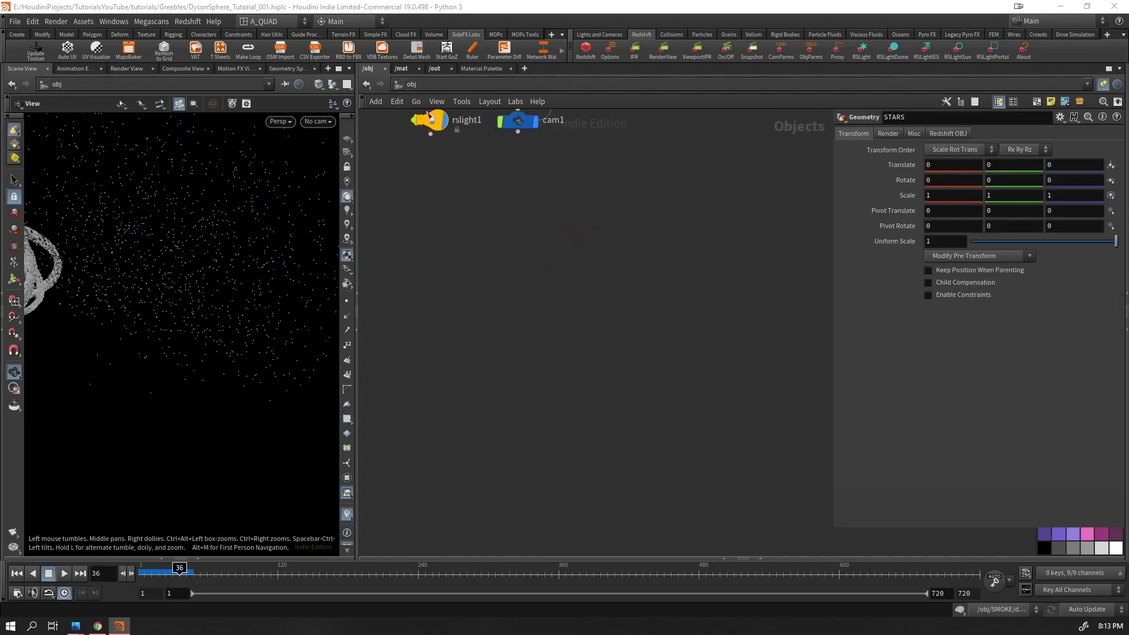
pyautogui.press('h')
pyautogui.moveTo(593, 369); pyautogui.dragTo(809, 312)
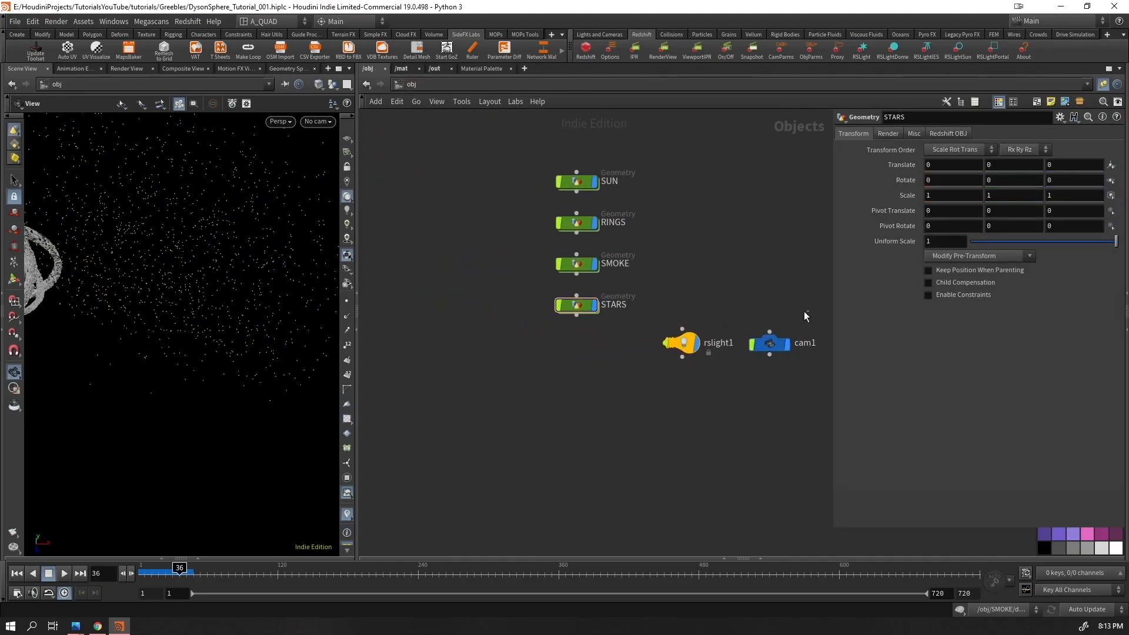
pyautogui.moveTo(685, 343); pyautogui.dragTo(801, 182)
pyautogui.moveTo(675, 357); pyautogui.dragTo(647, 417, button='middle')
pyautogui.click(533, 253)
pyautogui.press('Return')
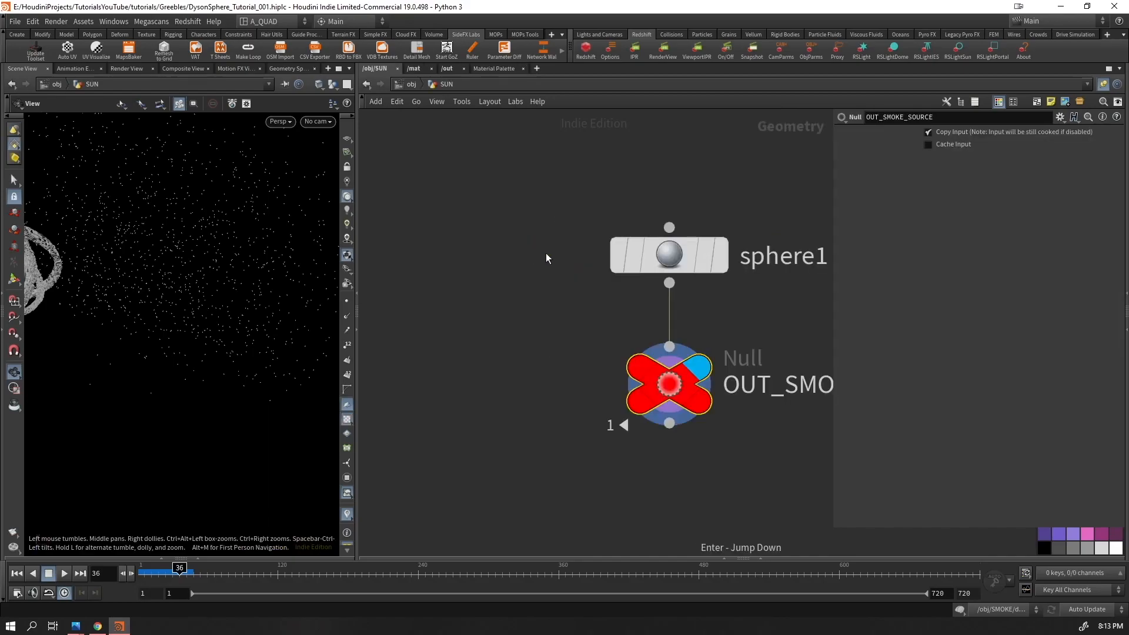
# Append a Normal node below the OUT_SMOKE_SOURCE null
pyautogui.moveTo(569, 482); pyautogui.dragTo(484, 365, button='middle')
pyautogui.hotkey('space', 'f')
pyautogui.moveTo(133, 300); pyautogui.dragTo(233, 318)
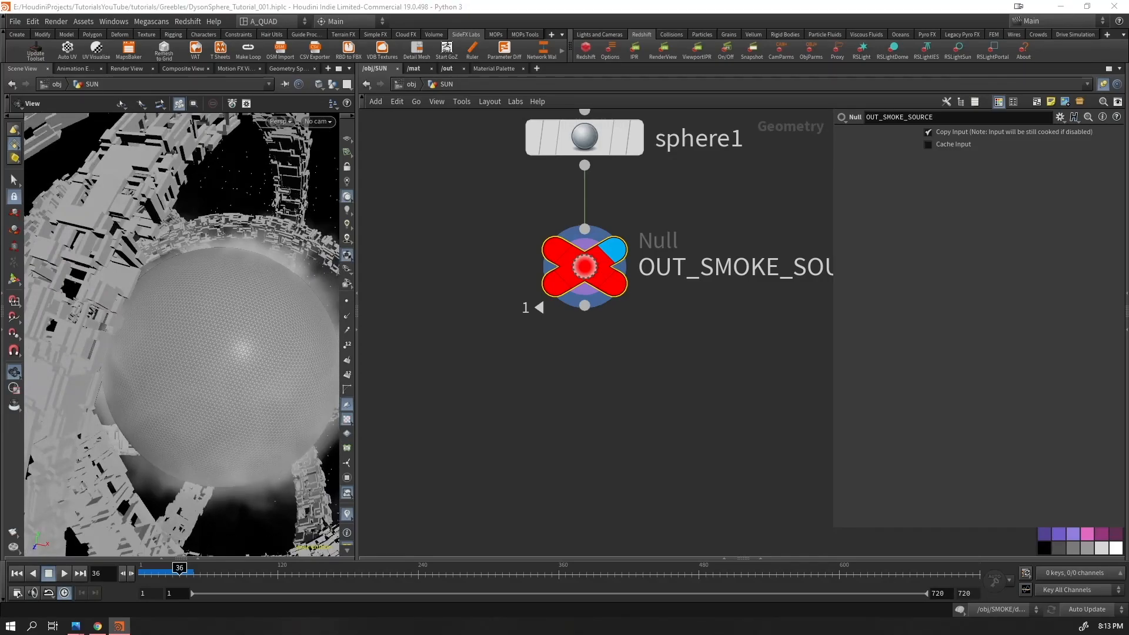
pyautogui.press('Tab')
pyautogui.write('no')
pyautogui.press('Return')
# Append a Subdivide node below normal1 and set its Algorithm to OpenSubdiv Loop
pyautogui.press('Tab')
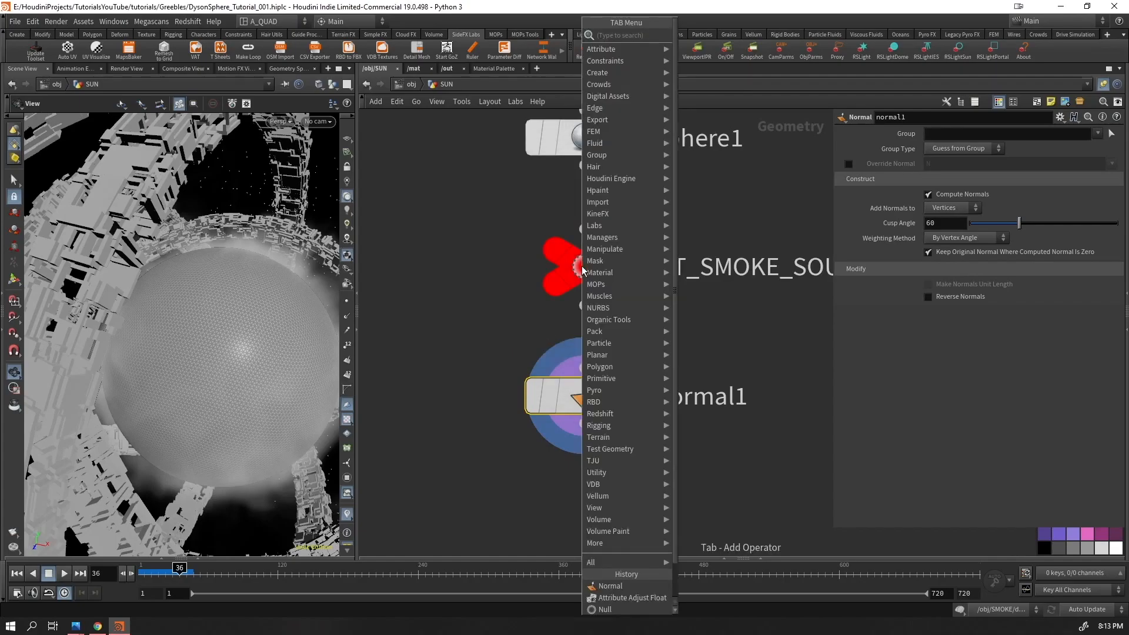
pyautogui.write('subd')
pyautogui.press('Return')
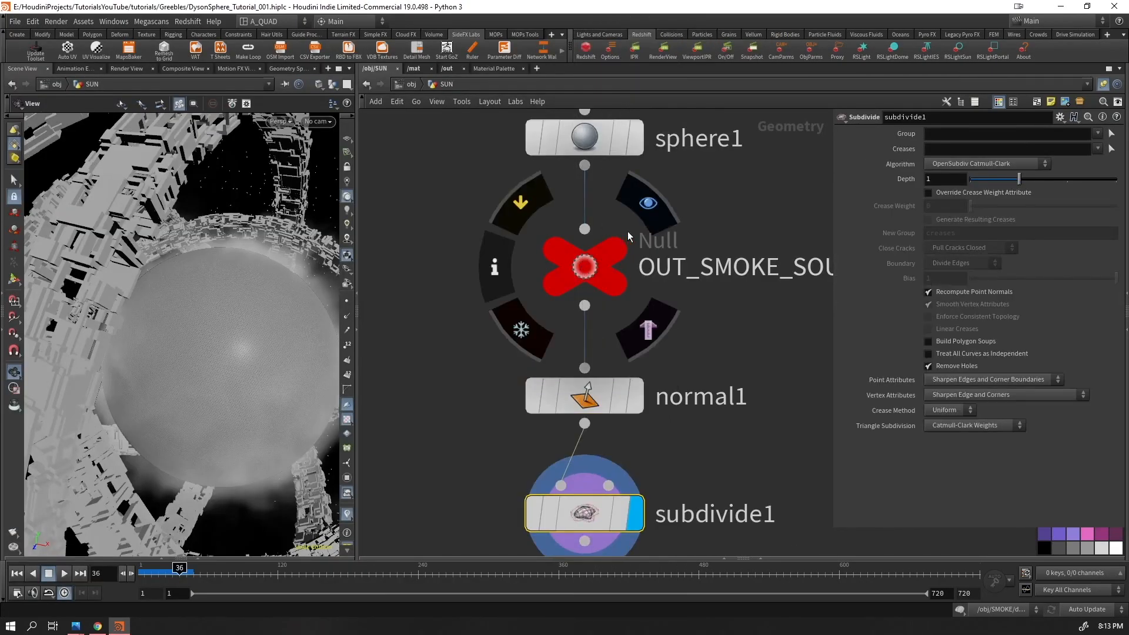
pyautogui.click(964, 168)
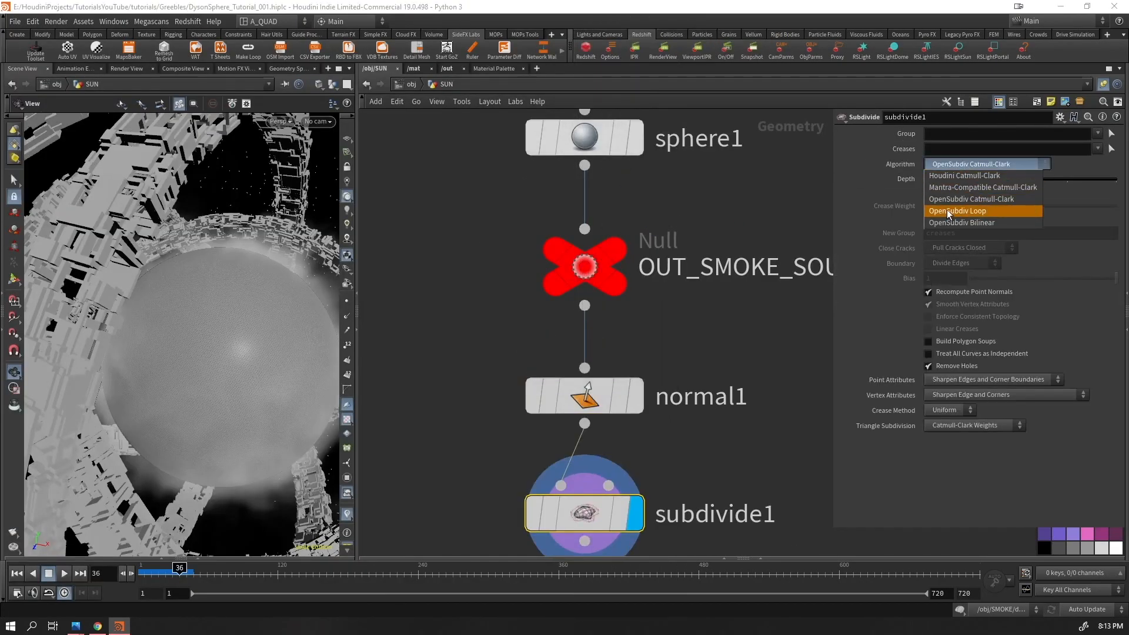
pyautogui.click(947, 213)
# Hide the other scene objects in the viewport so only the SUN sphere is displayed
pyautogui.moveTo(245, 474); pyautogui.dragTo(182, 396)
pyautogui.moveTo(181, 396); pyautogui.dragTo(361, 284, button='right')
pyautogui.click(334, 86)
pyautogui.click(334, 122)
pyautogui.moveTo(241, 244); pyautogui.dragTo(151, 363, button='right')
pyautogui.moveTo(151, 363); pyautogui.dragTo(165, 372)
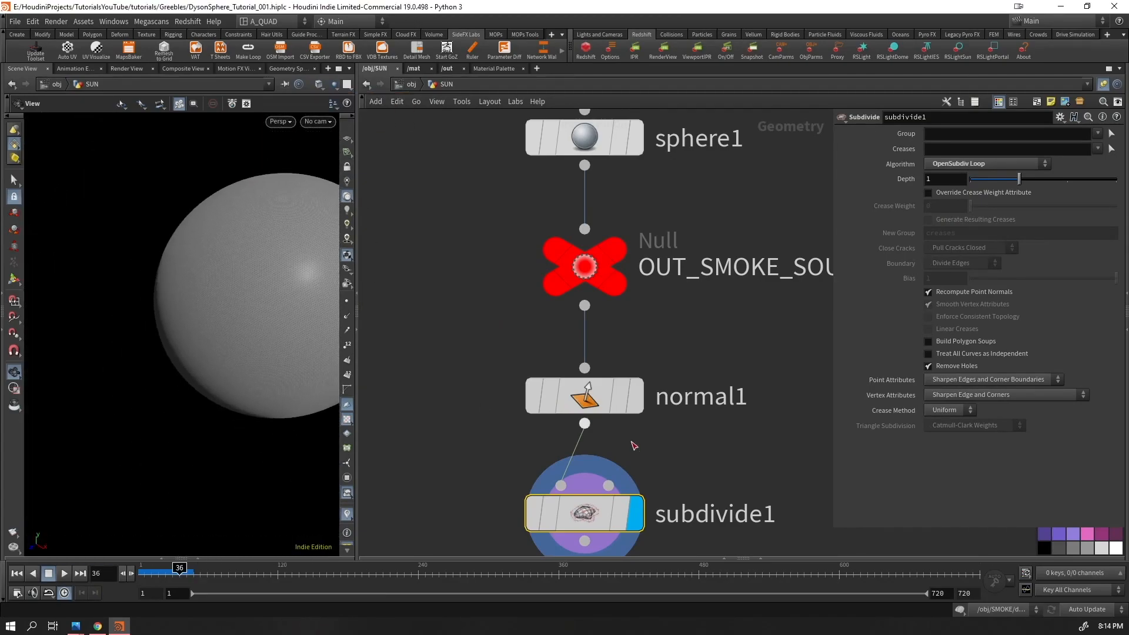
# Append a Mountain node below subdivide1 and set its Amplitude to 0.01
pyautogui.scroll(3, 698, 372)
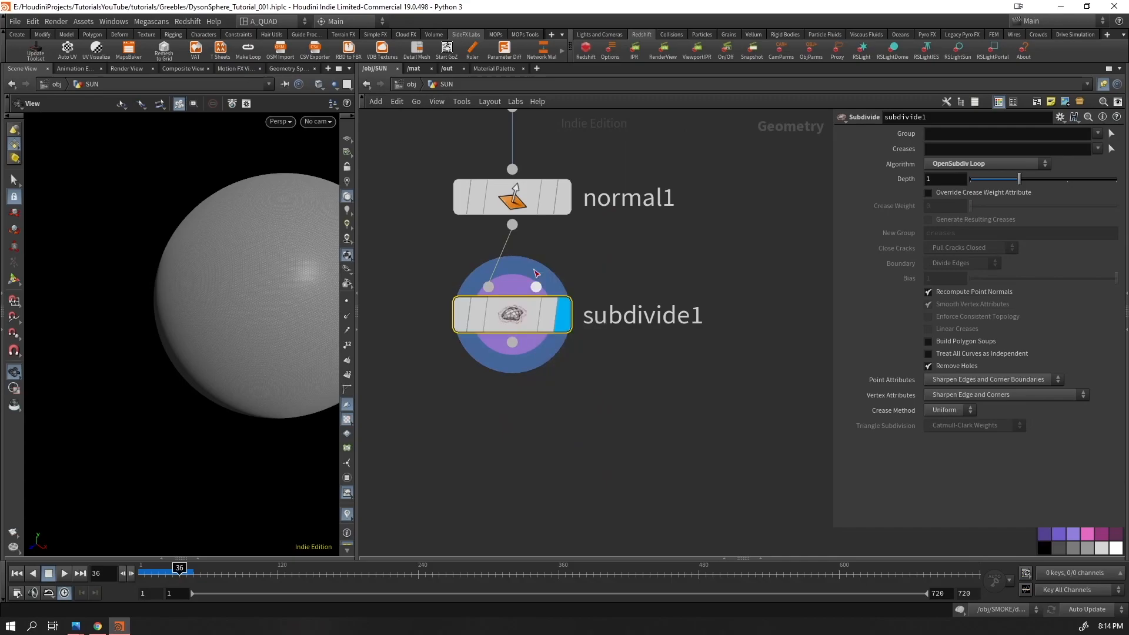
pyautogui.press('Tab')
pyautogui.write('mount')
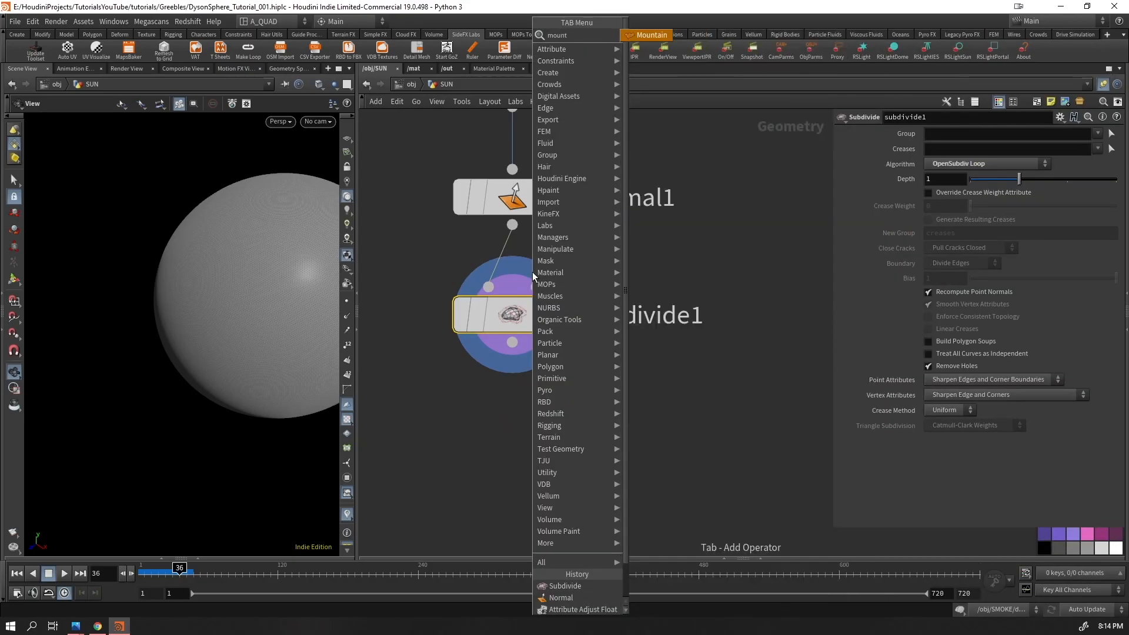
pyautogui.press('Return')
pyautogui.click(945, 292)
pyautogui.write('0.01')
pyautogui.press('Return')
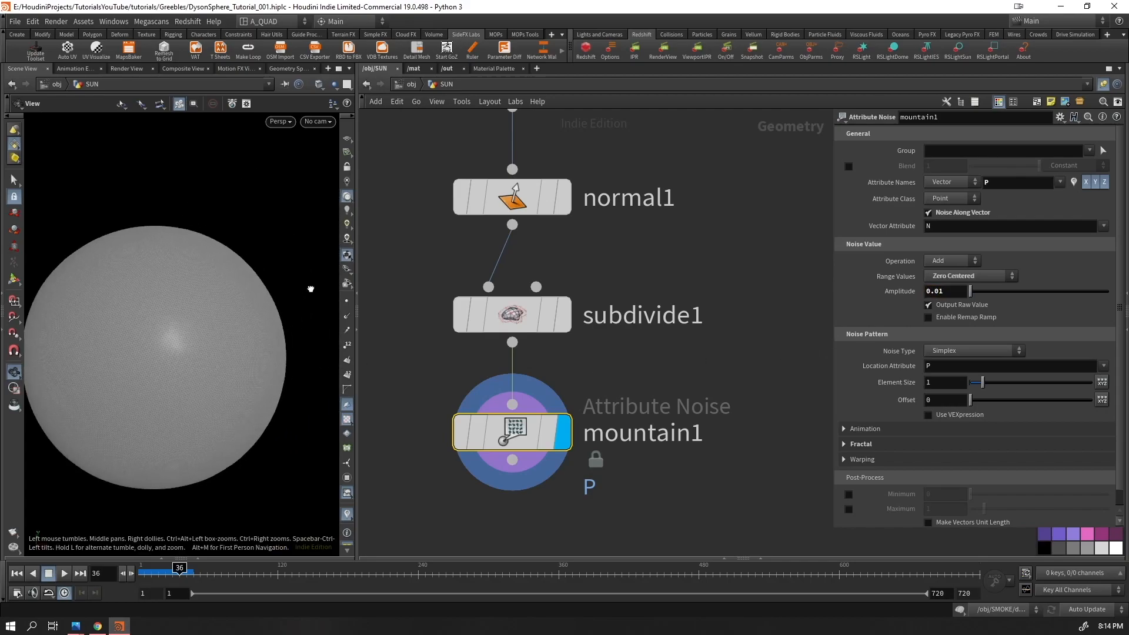
# Switch the viewport shading of the sun sphere to scene lighting
pyautogui.hotkey('shift', 'w')
pyautogui.moveTo(253, 356)
pyautogui.mouseDown()
pyautogui.moveTo(181, 403)
pyautogui.moveTo(234, 354)
pyautogui.mouseUp()
pyautogui.click(347, 210)
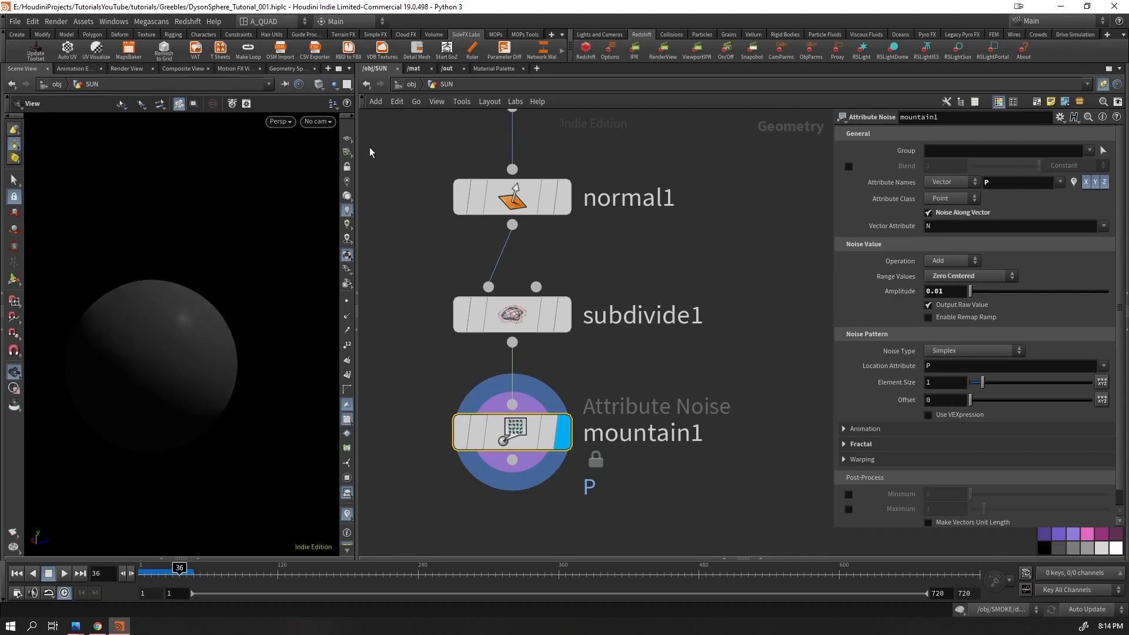
# Look through rslight1 from the object level and reposition the light close to the sun with the view locked to it
pyautogui.click(411, 84)
pyautogui.click(331, 122)
pyautogui.click(346, 141)
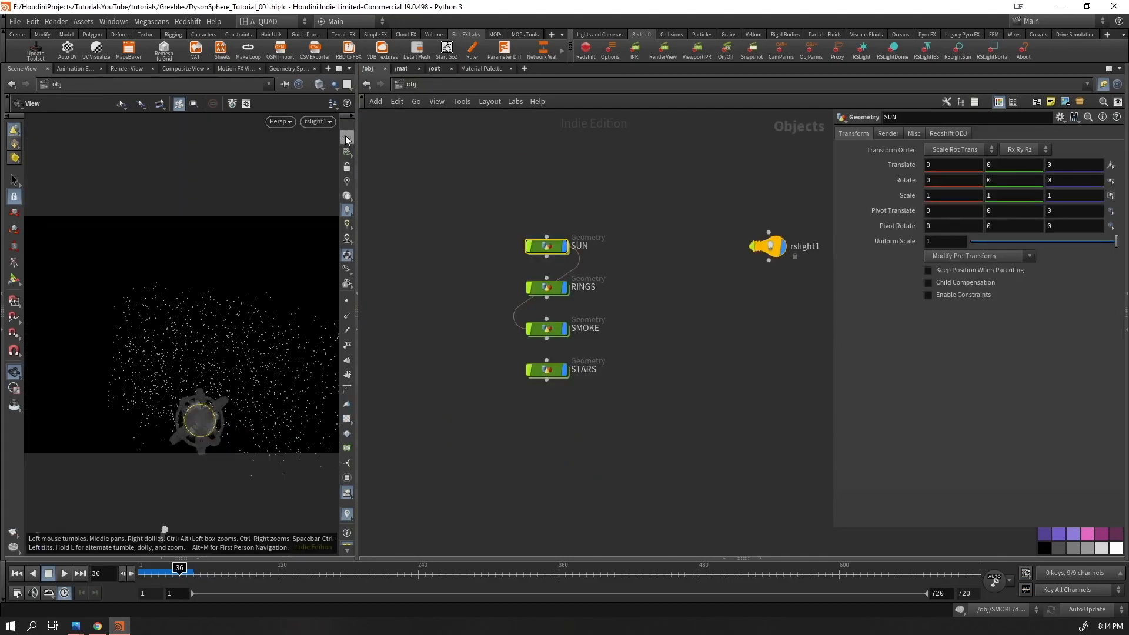
pyautogui.click(347, 167)
pyautogui.moveTo(191, 421); pyautogui.dragTo(332, 322, button='right')
pyautogui.moveTo(248, 361); pyautogui.dragTo(208, 305, button='middle')
pyautogui.moveTo(208, 304); pyautogui.dragTo(247, 300)
pyautogui.moveTo(247, 300); pyautogui.dragTo(308, 301, button='right')
pyautogui.click(347, 167)
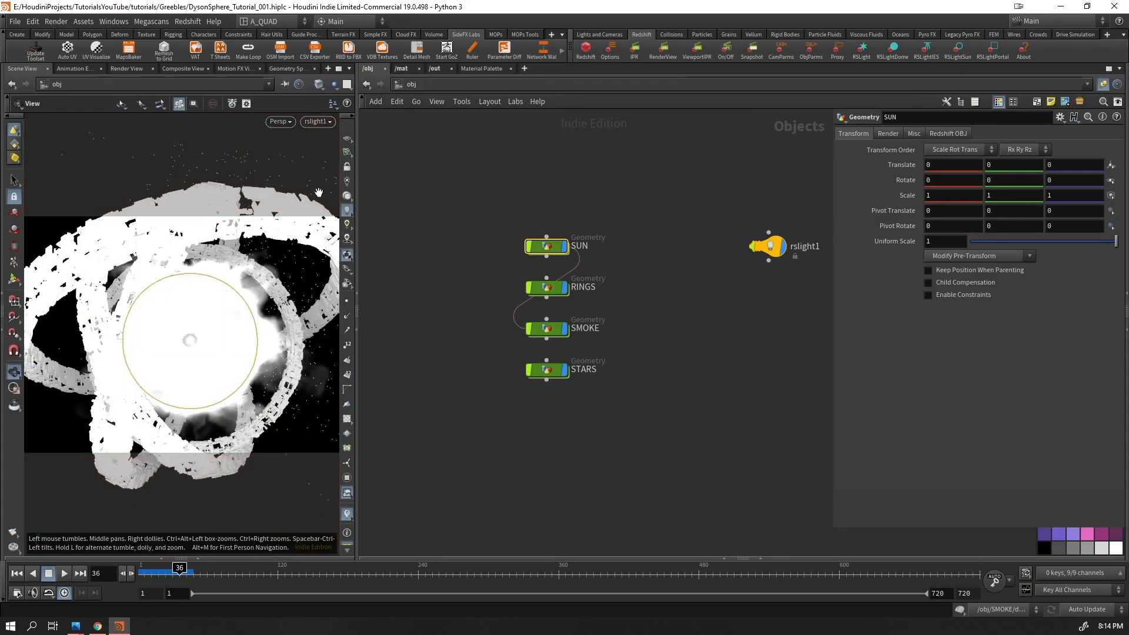
# Examine how rslight1 illuminates the SUN sphere from the side and from a distance in the whole scene
pyautogui.doubleClick(546, 245)
pyautogui.moveTo(306, 330)
pyautogui.mouseDown()
pyautogui.moveTo(282, 285)
pyautogui.moveTo(219, 315)
pyautogui.mouseUp()
pyautogui.moveTo(336, 187); pyautogui.dragTo(234, 245, button='right')
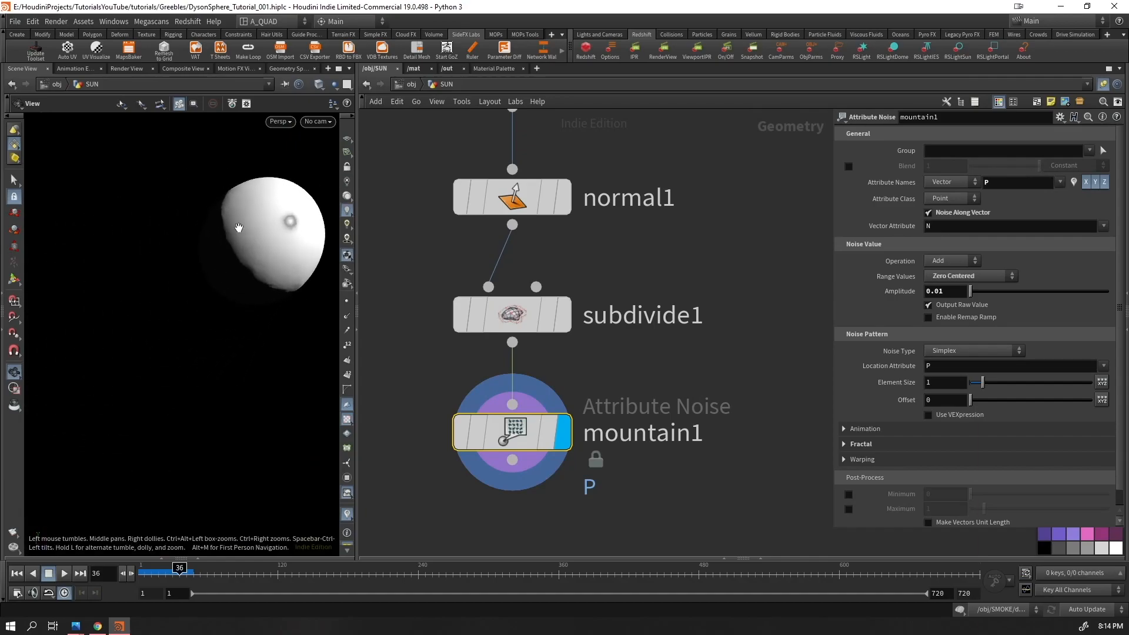
pyautogui.moveTo(234, 245); pyautogui.dragTo(75, 308, button='middle')
pyautogui.moveTo(76, 307); pyautogui.dragTo(177, 235, button='right')
pyautogui.click(401, 86)
pyautogui.moveTo(259, 301); pyautogui.dragTo(232, 344, button='right')
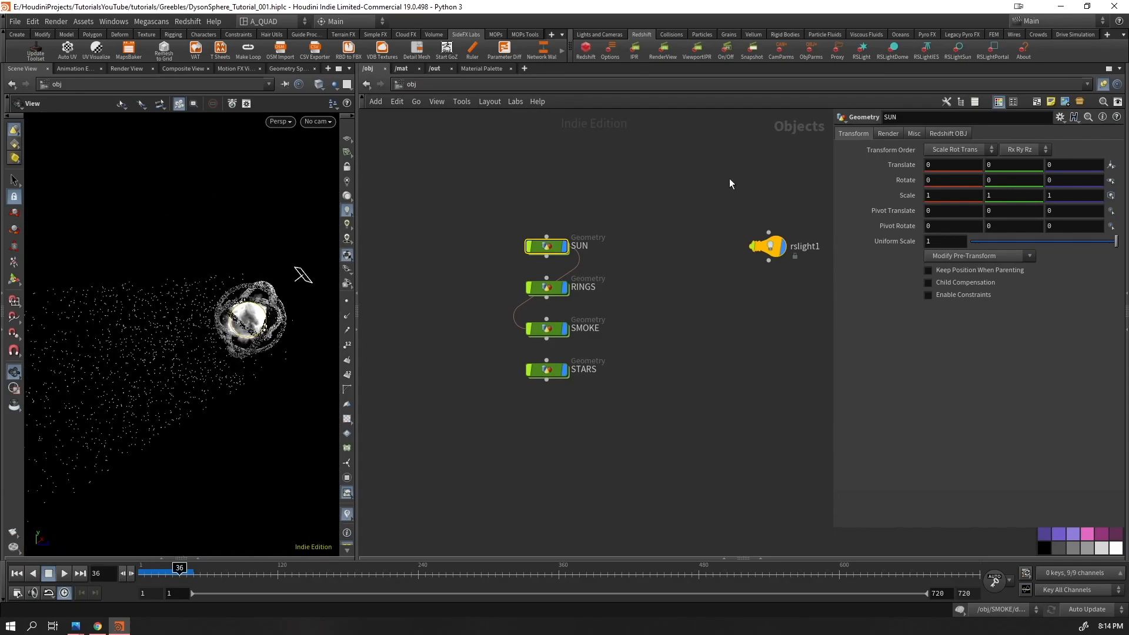
# Select rslight1, look through it, and duplicate the light just below the original in the object network
pyautogui.moveTo(721, 179); pyautogui.dragTo(793, 246)
pyautogui.moveTo(194, 337); pyautogui.dragTo(164, 244)
pyautogui.press('Return')
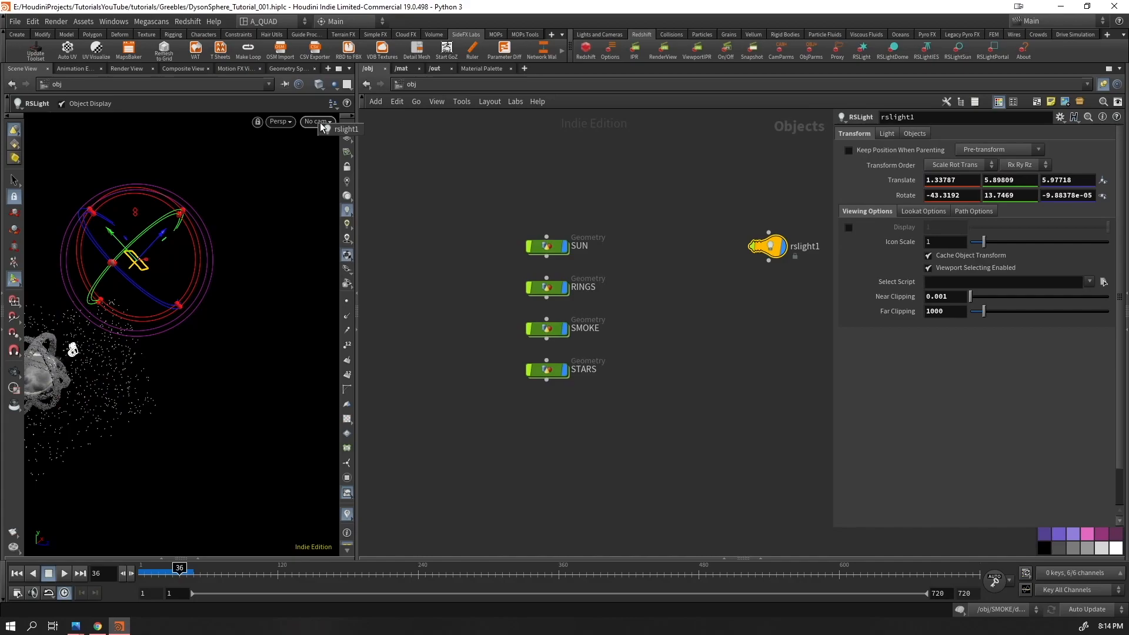
pyautogui.click(343, 129)
pyautogui.keyDown('alt'); pyautogui.moveTo(772, 248); pyautogui.dragTo(757, 302); pyautogui.keyUp('alt')
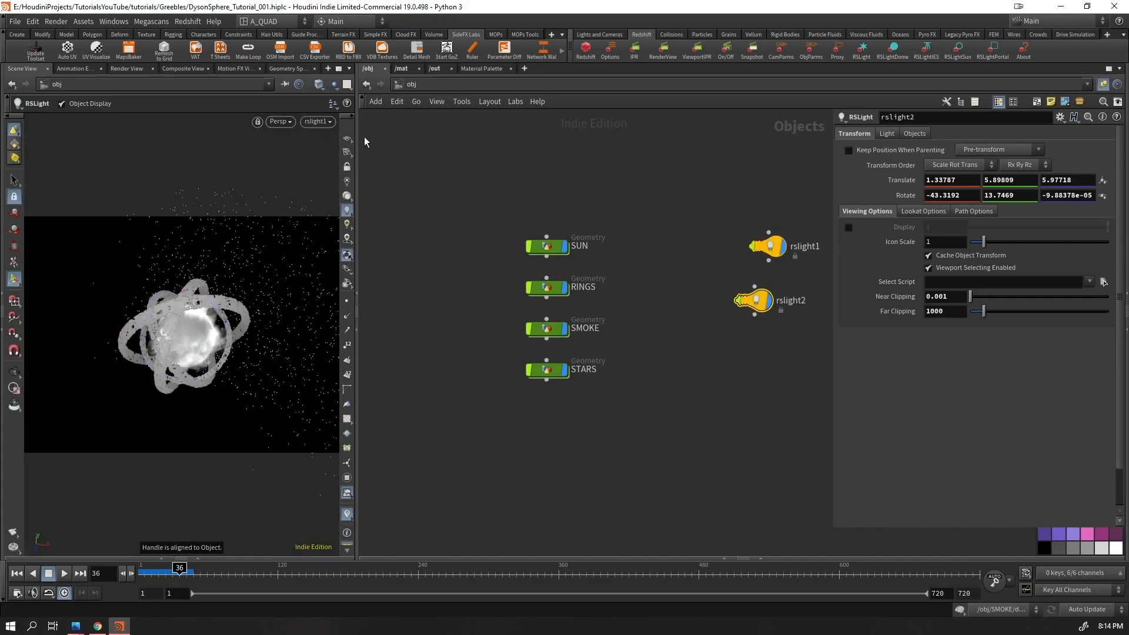
# Look through rslight2 with the view locked to it and reposition the light on another side of the sun
pyautogui.click(330, 139)
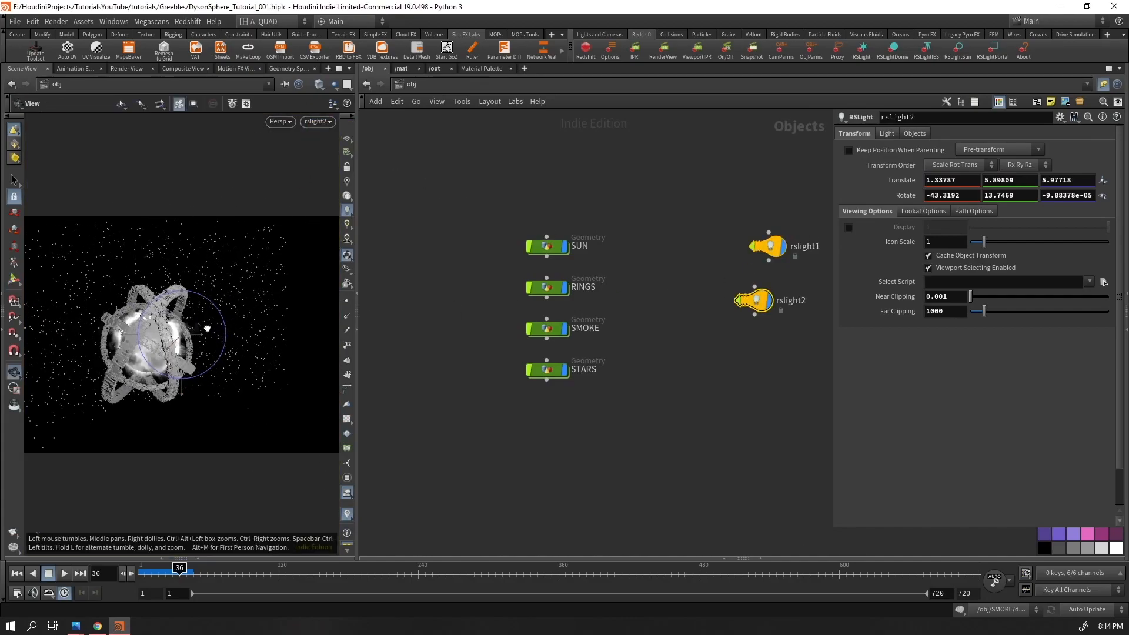
pyautogui.click(319, 121)
pyautogui.click(330, 133)
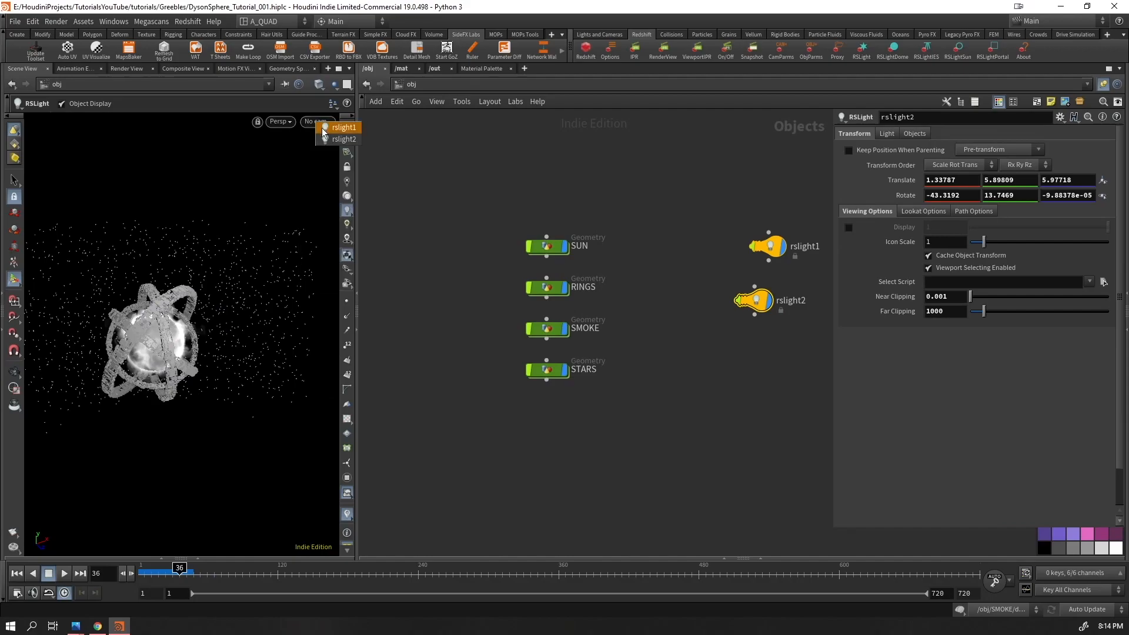
pyautogui.moveTo(142, 307); pyautogui.dragTo(239, 282)
pyautogui.moveTo(239, 282); pyautogui.dragTo(329, 221, button='middle')
# Inside the SUN network, undo the last view-driven moves of rslight2 and release the view from the light
pyautogui.doubleClick(555, 247)
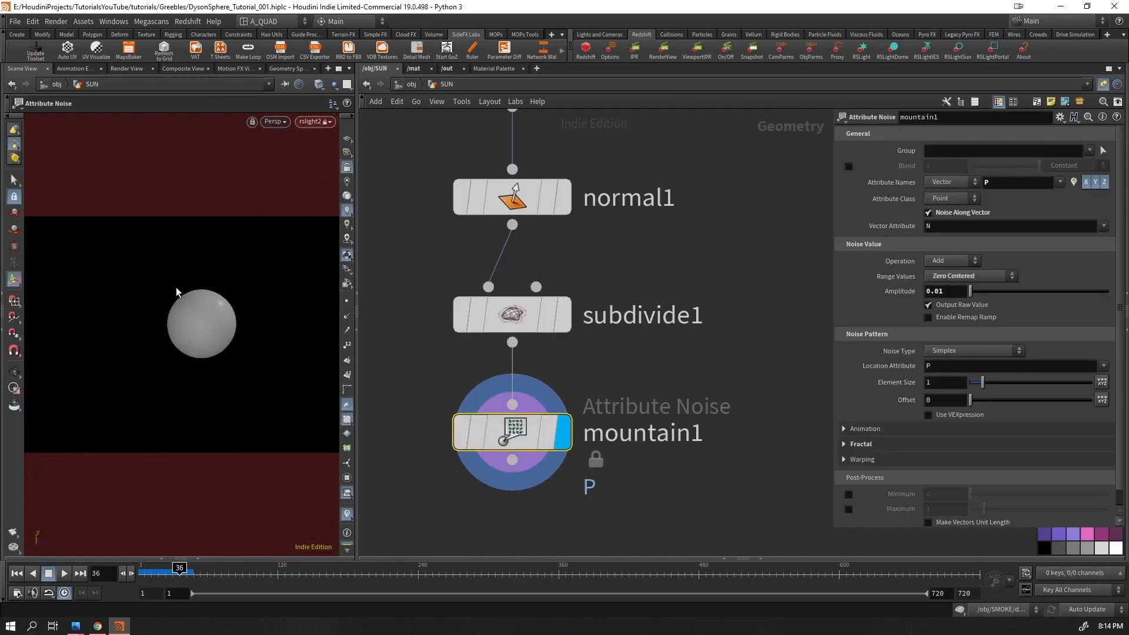
pyautogui.press('Return')
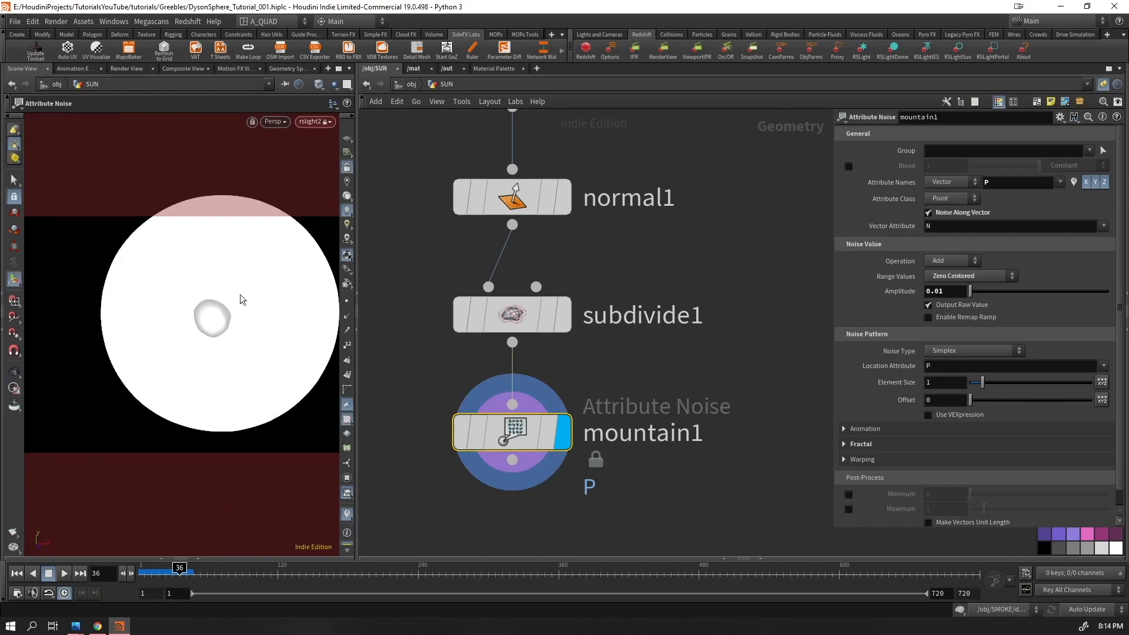
pyautogui.hotkey('ctrl', 'z')
pyautogui.hotkey('ctrl', 'z')
pyautogui.click(345, 167)
pyautogui.keyDown('alt'); pyautogui.moveTo(217, 317); pyautogui.dragTo(257, 297, button='right'); pyautogui.keyUp('alt')
pyautogui.keyDown('alt'); pyautogui.moveTo(257, 297); pyautogui.dragTo(105, 169); pyautogui.keyUp('alt')
pyautogui.moveTo(105, 170); pyautogui.dragTo(167, 224, button='right')
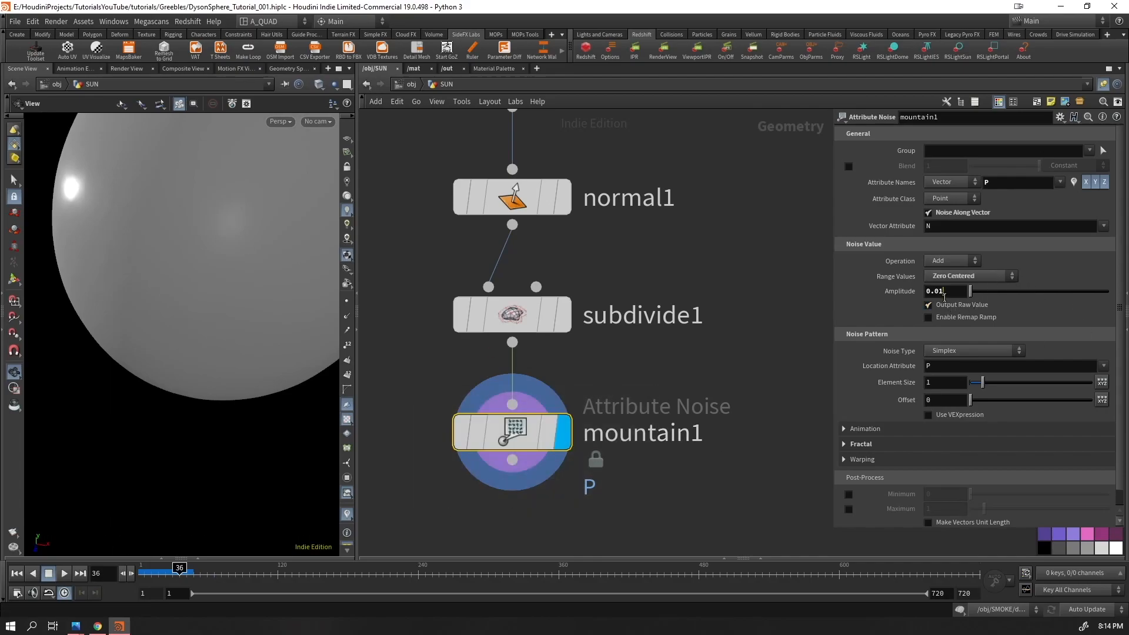
# Set the mountain1 noise amplitude to 0.025 and its element size to 0.2
pyautogui.moveTo(238, 228); pyautogui.dragTo(189, 288)
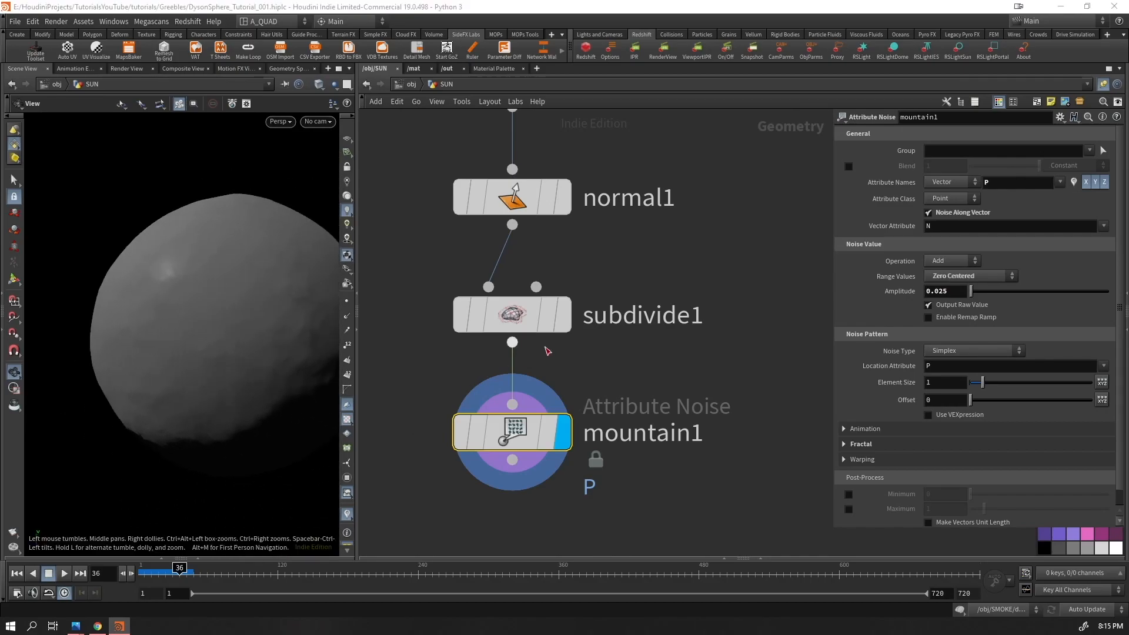
pyautogui.moveTo(948, 384); pyautogui.dragTo(846, 407)
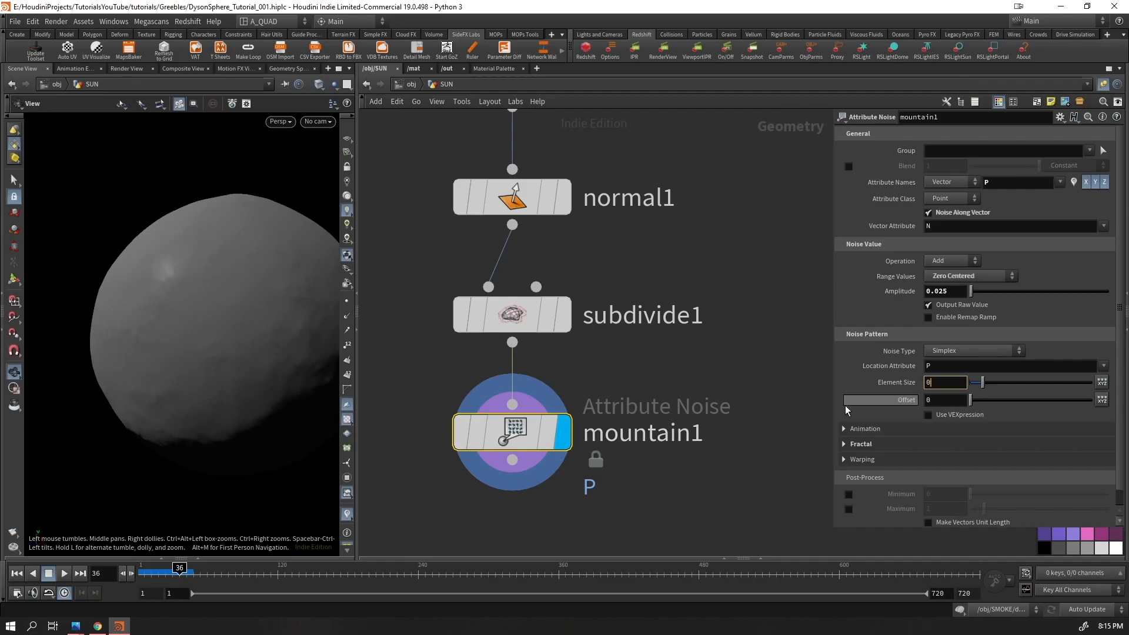
pyautogui.write('0.2')
pyautogui.press('Return')
pyautogui.moveTo(226, 335); pyautogui.dragTo(171, 300)
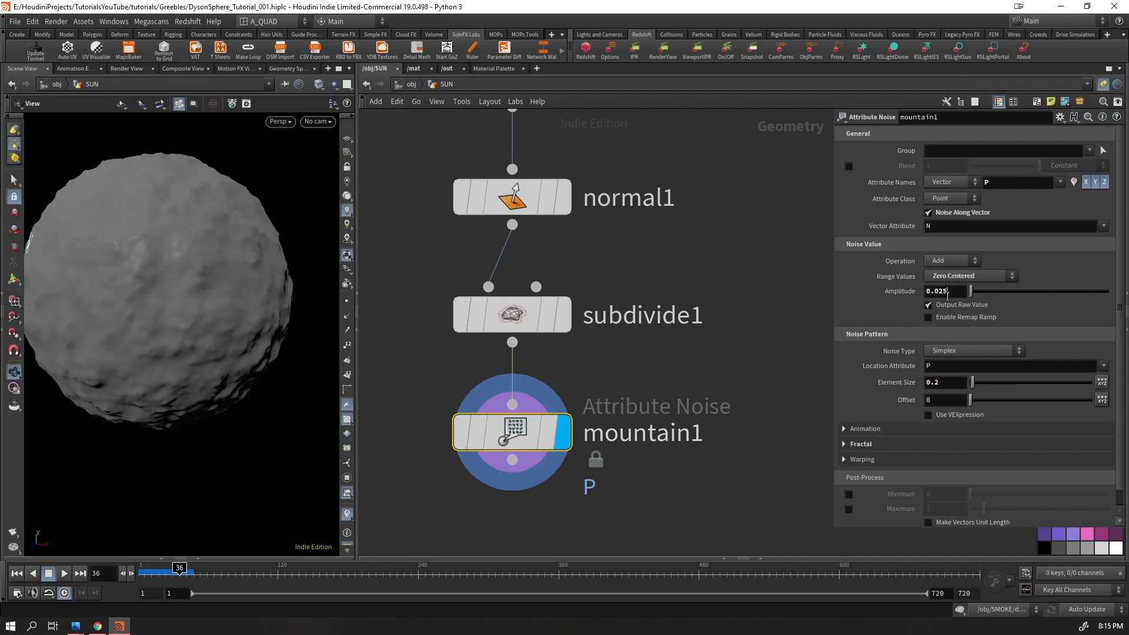
# Reduce the mountain1 noise amplitude to 0.005 for a subtler sun surface
pyautogui.click(759, 386)
pyautogui.click(953, 292)
pyautogui.press('BackSpace')
pyautogui.click(766, 277)
pyautogui.moveTo(179, 311)
pyautogui.mouseDown()
pyautogui.moveTo(147, 268)
pyautogui.moveTo(197, 313)
pyautogui.moveTo(207, 306)
pyautogui.moveTo(123, 272)
pyautogui.moveTo(194, 299)
pyautogui.mouseUp()
pyautogui.write('5')
pyautogui.press('Return')
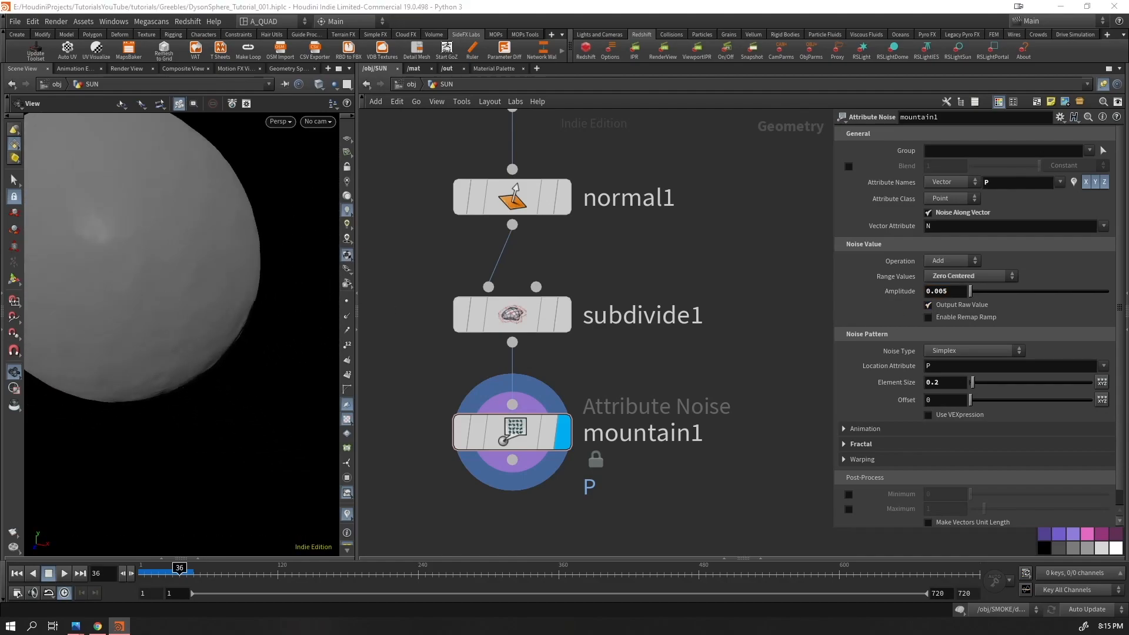
# Append a Rest Position node after mountain1 in the SUN network
pyautogui.press('Tab')
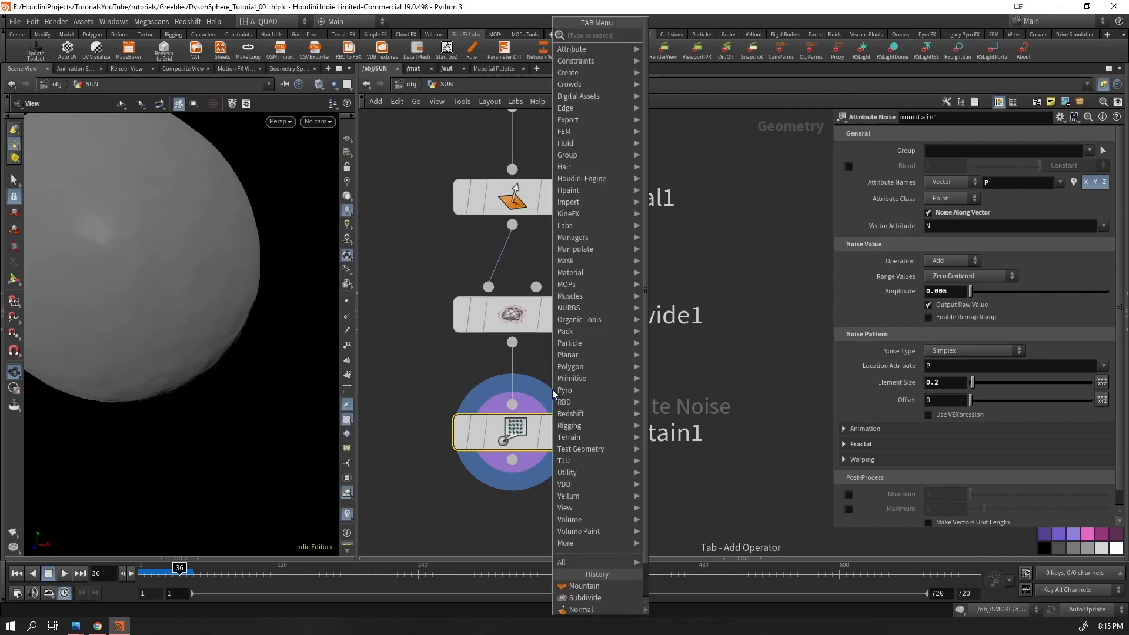
pyautogui.write('rest')
pyautogui.press('Return')
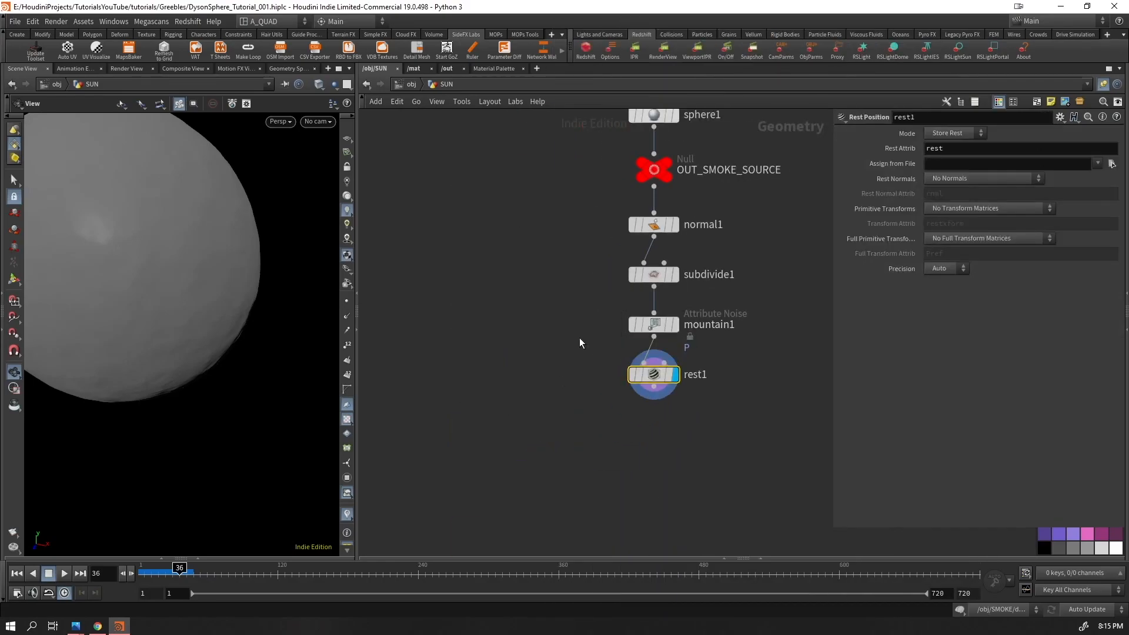
# Append a Null after rest1 and name it OUT_SUN
pyautogui.press('Tab')
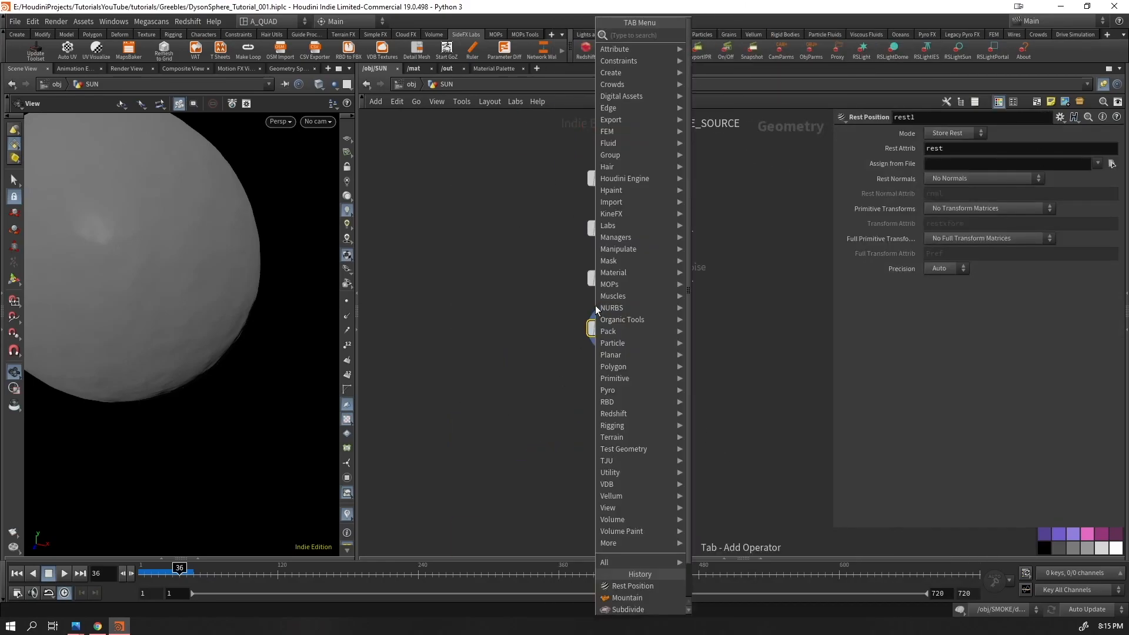
pyautogui.write('null')
pyautogui.press('Return')
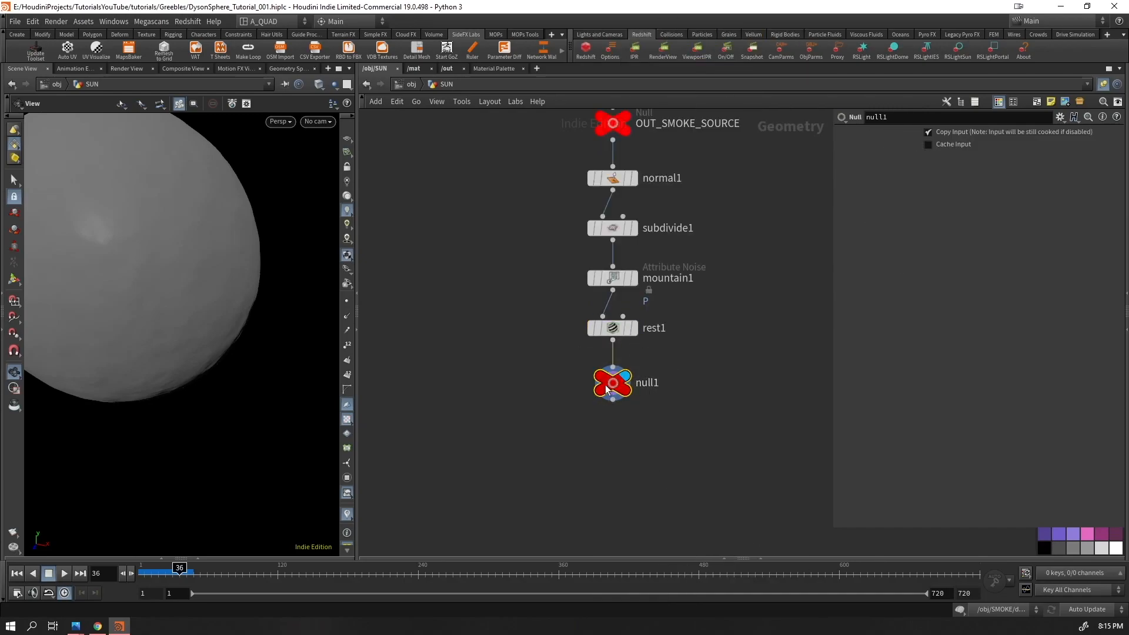
pyautogui.doubleClick(653, 382)
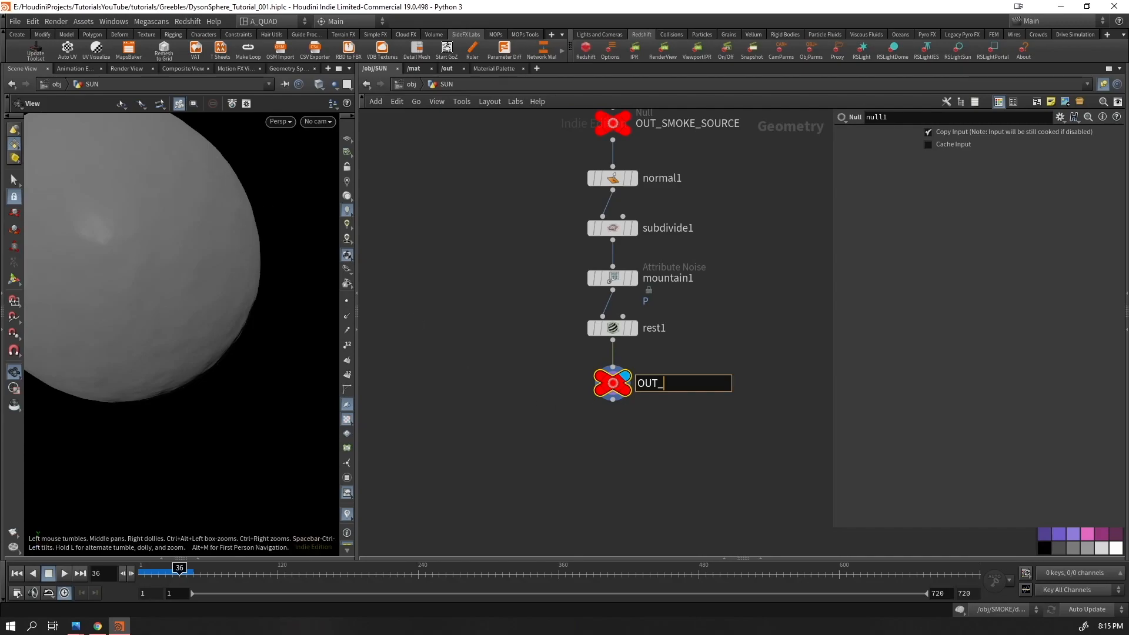
pyautogui.write('UN')
pyautogui.press('Return')
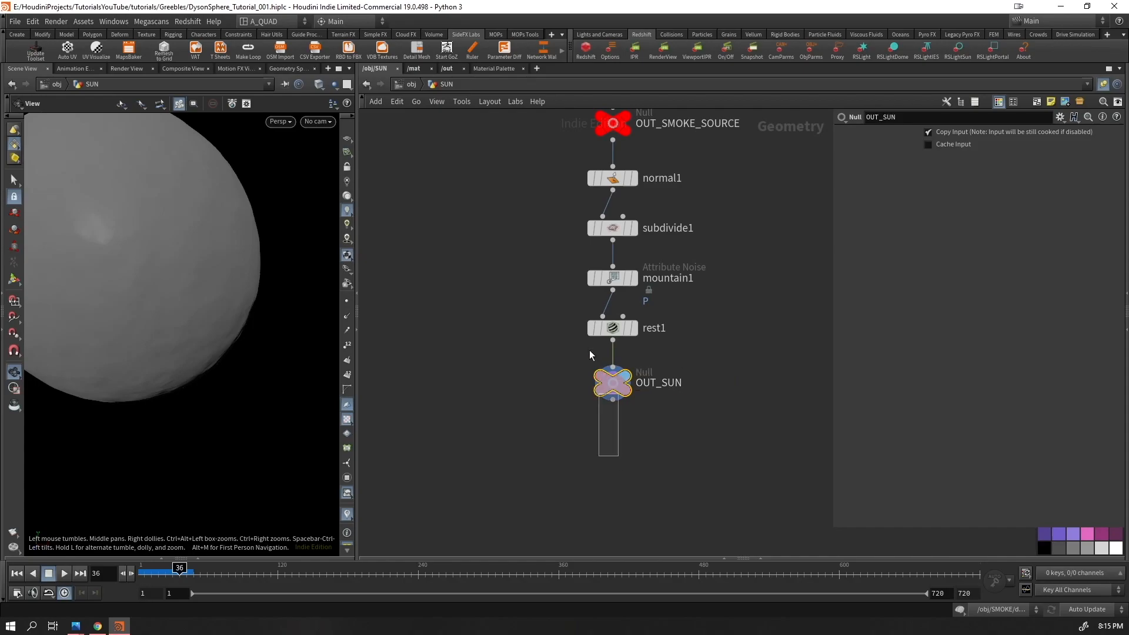
pyautogui.press('Tab')
pyautogui.write('transform')
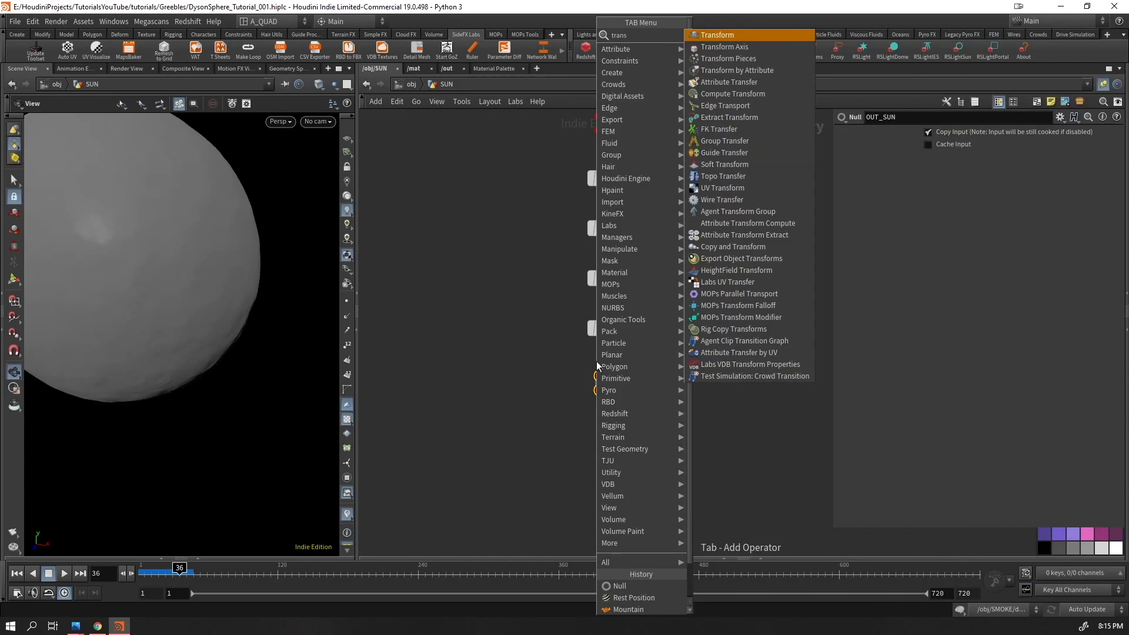
pyautogui.press('Return')
pyautogui.moveTo(1004, 194); pyautogui.dragTo(945, 202)
pyautogui.write('@Frame')
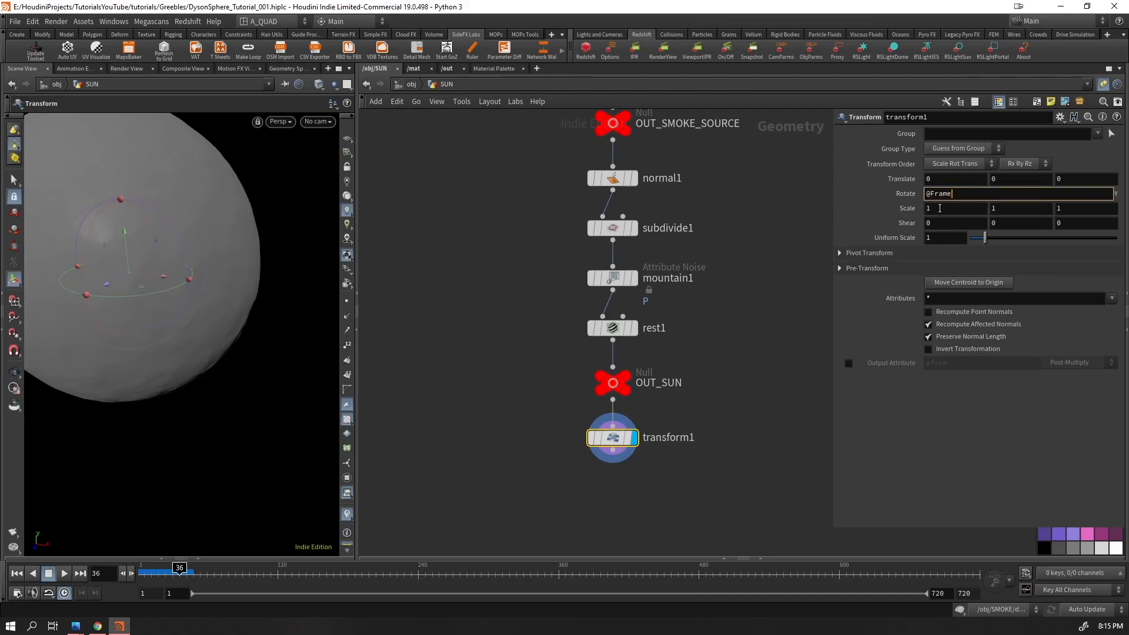
pyautogui.press('Return')
pyautogui.press('Up')
pyautogui.moveTo(217, 298)
pyautogui.keyDown('alt'); pyautogui.mouseDown()
pyautogui.moveTo(174, 319)
pyautogui.moveTo(185, 259)
pyautogui.moveTo(199, 336)
pyautogui.moveTo(201, 292)
pyautogui.mouseUp(); pyautogui.keyUp('alt')
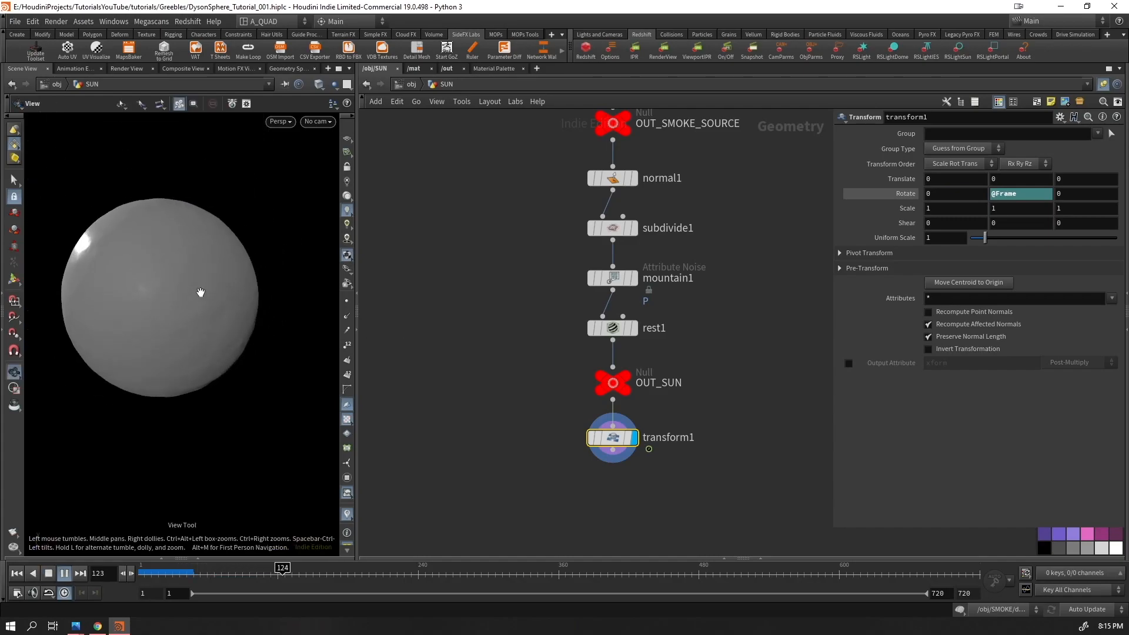
# Stop playback at frame 1 and delete the test transform node below OUT_SUN
pyautogui.click(612, 383)
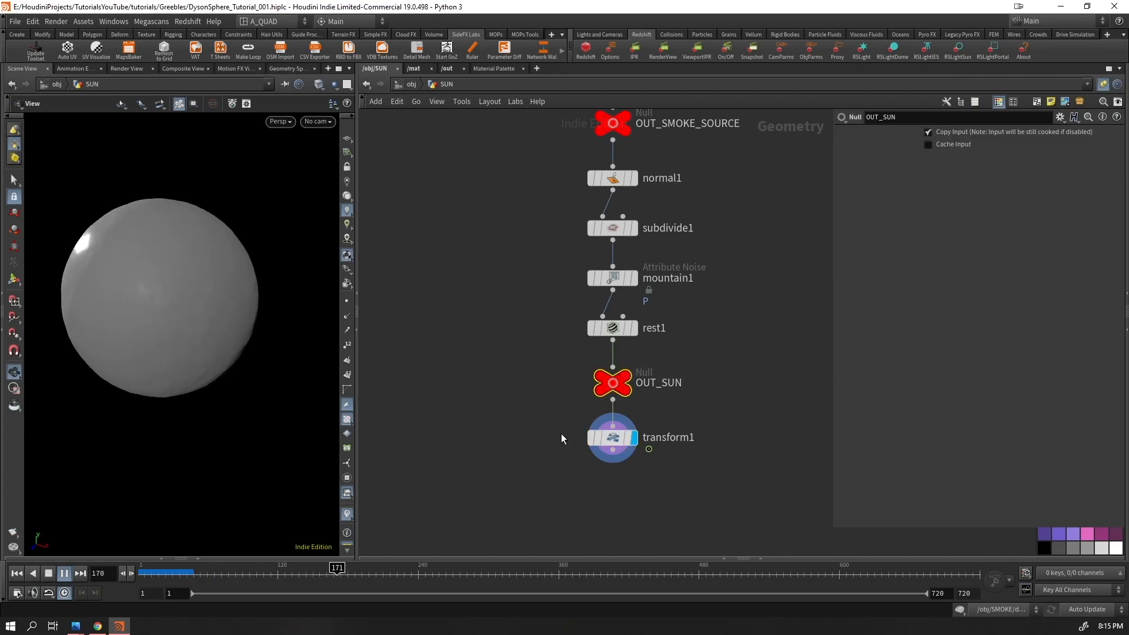
pyautogui.moveTo(181, 312)
pyautogui.mouseDown()
pyautogui.moveTo(191, 297)
pyautogui.moveTo(184, 314)
pyautogui.mouseUp()
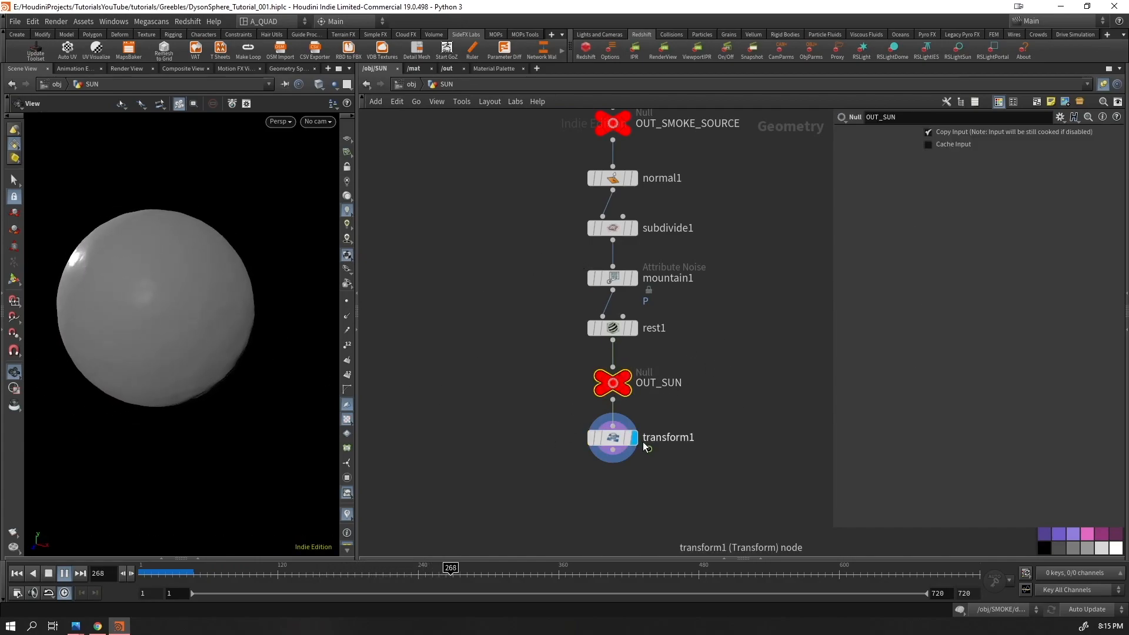
pyautogui.hotkey('ctrl', 'Up')
pyautogui.click(613, 438)
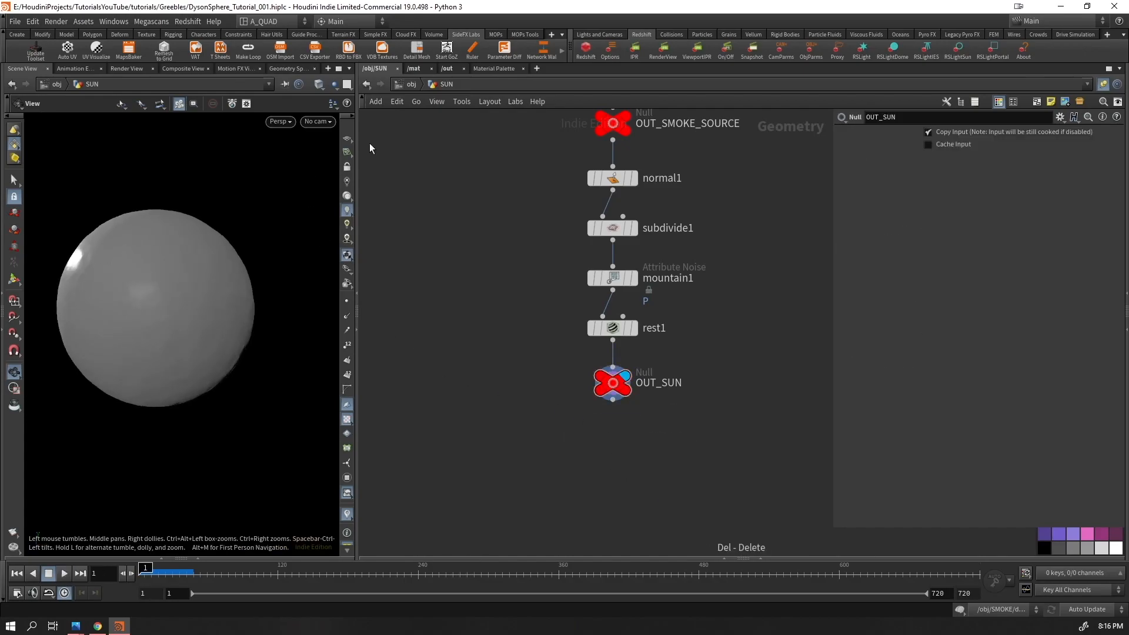
# At the object level, create a new Geometry object and name it TRAILS
pyautogui.click(410, 84)
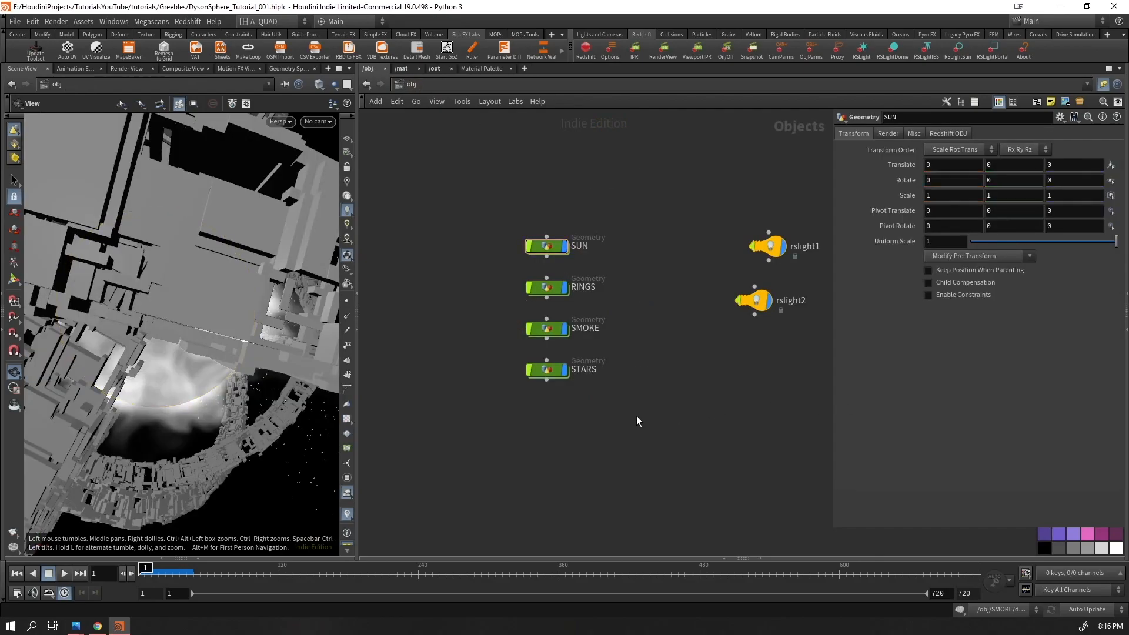
pyautogui.press('Tab')
pyautogui.moveTo(638, 412)
pyautogui.write('geo')
pyautogui.press('Return')
pyautogui.click(637, 417)
pyautogui.doubleClick(671, 415)
pyautogui.moveTo(664, 416); pyautogui.dragTo(678, 418)
pyautogui.write('TRAILS')
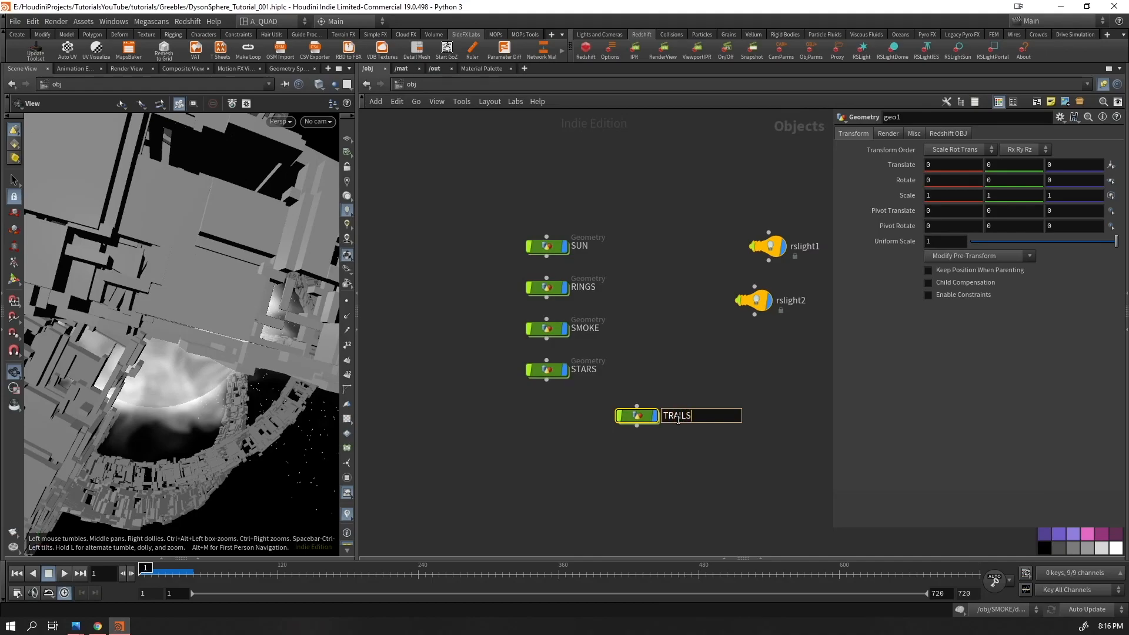
pyautogui.press('Return')
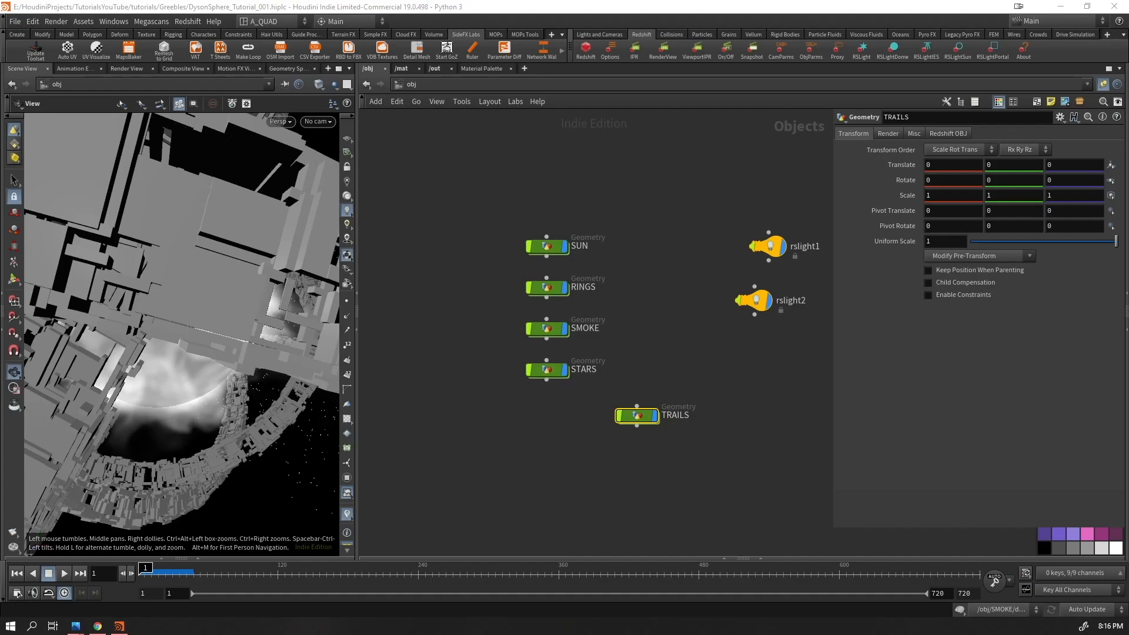
# Align the SUN, RINGS, SMOKE, STARS and TRAILS objects in one vertical column
pyautogui.moveTo(689, 203); pyautogui.dragTo(520, 447)
pyautogui.press('l')
pyautogui.click(643, 467)
pyautogui.click(595, 415)
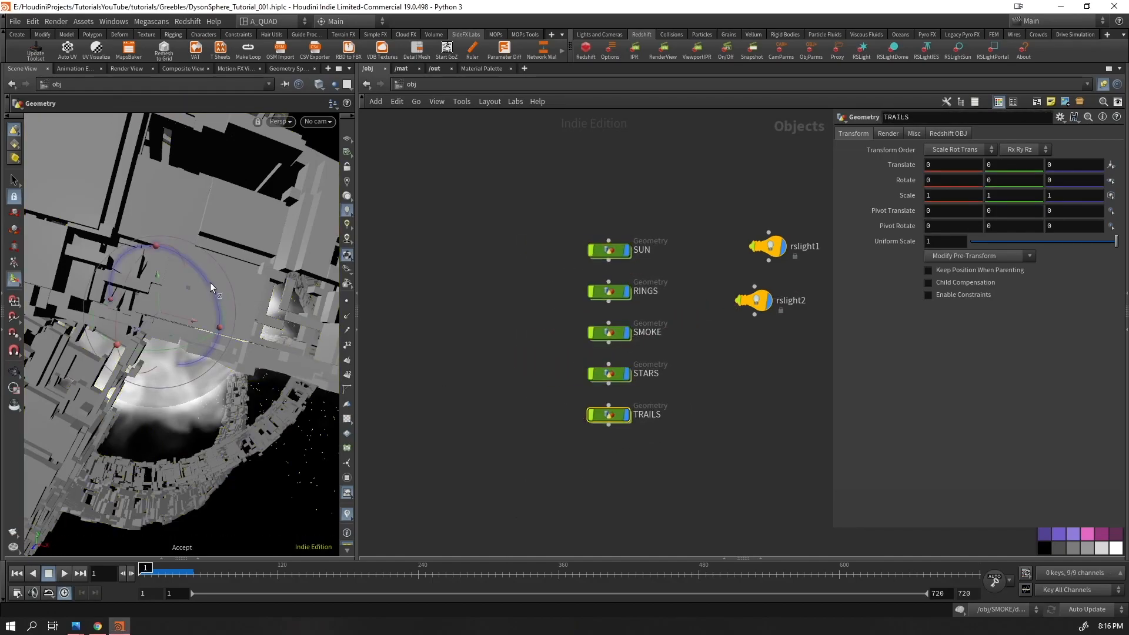
# Inside TRAILS, add an Object Merge node that imports /obj/SUN/OUT_SUN
pyautogui.press('Return')
pyautogui.press('Escape')
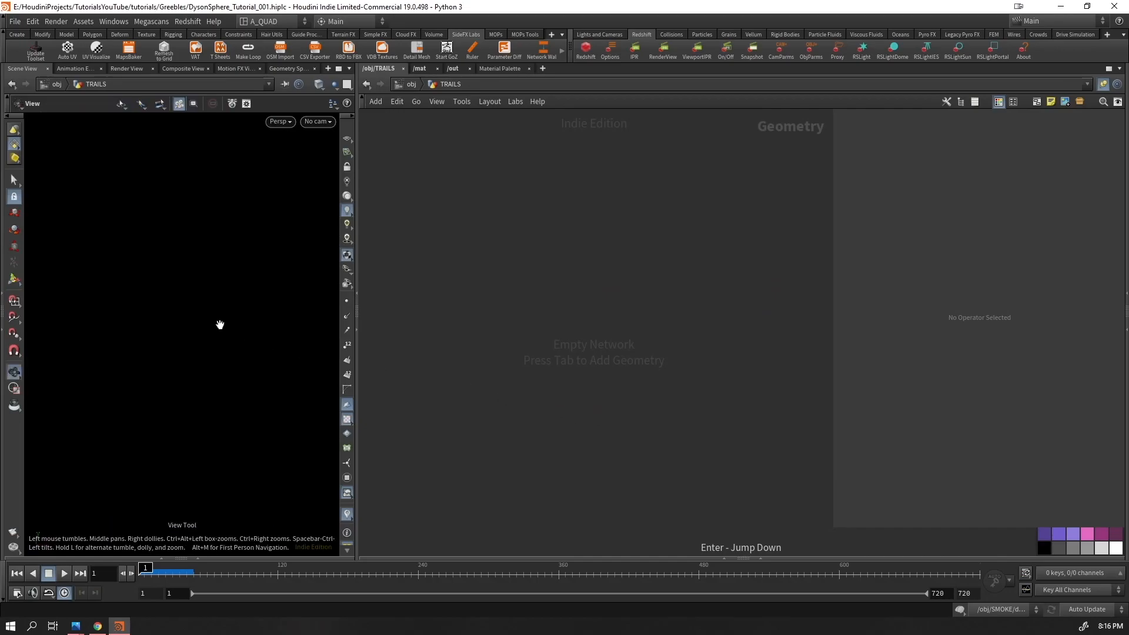
pyautogui.press('Tab')
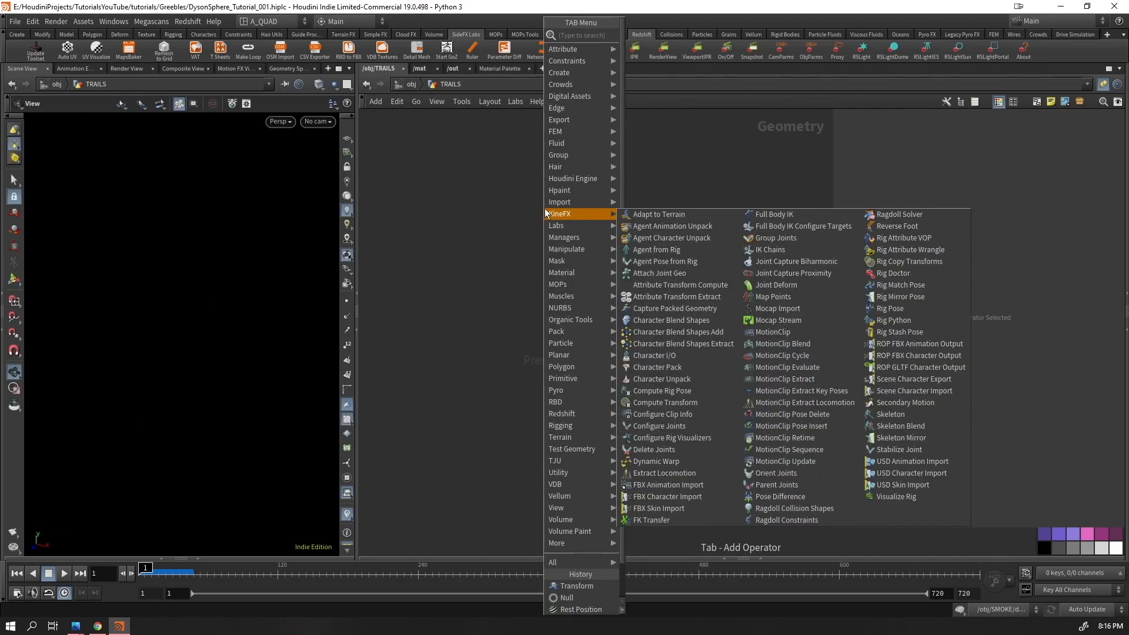
pyautogui.write('ob')
pyautogui.press('Return')
pyautogui.click(545, 210)
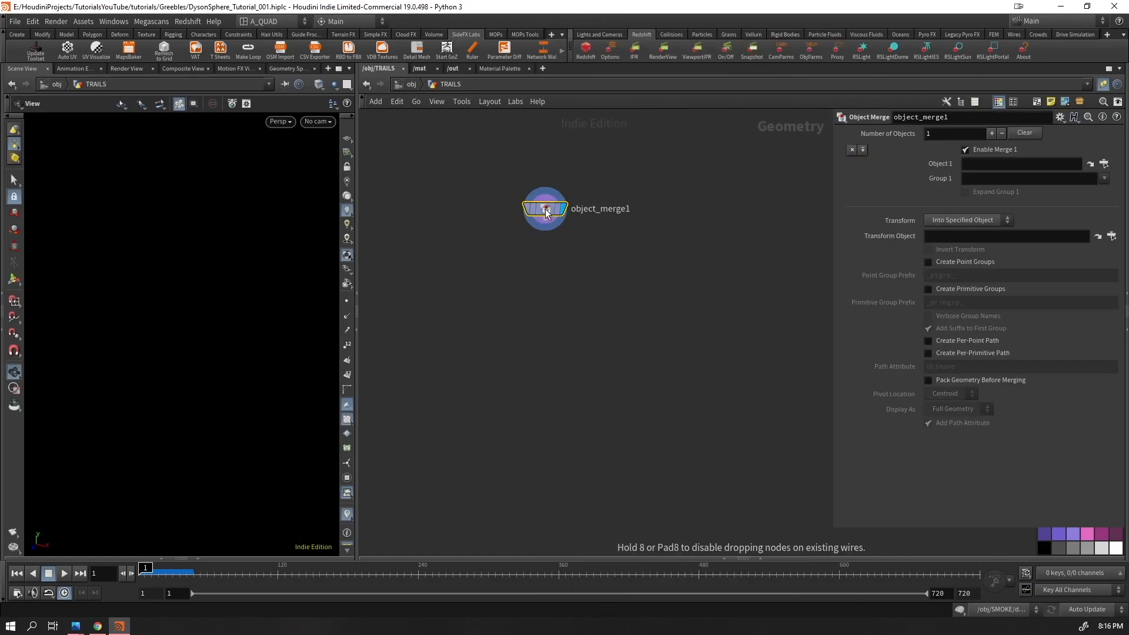
pyautogui.click(1091, 162)
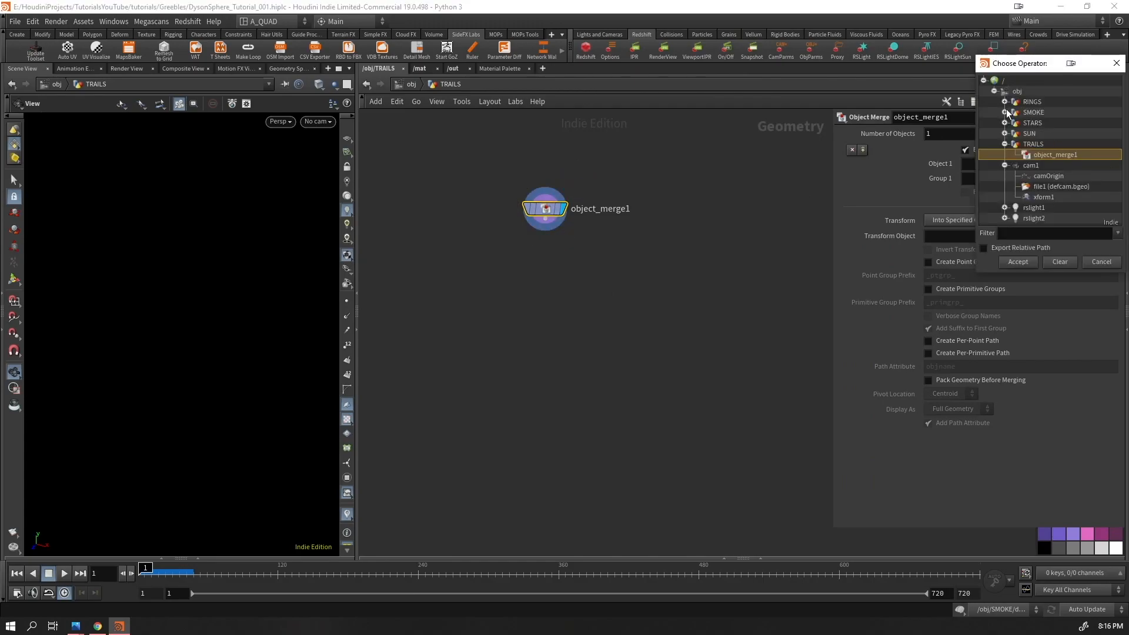
pyautogui.click(1004, 133)
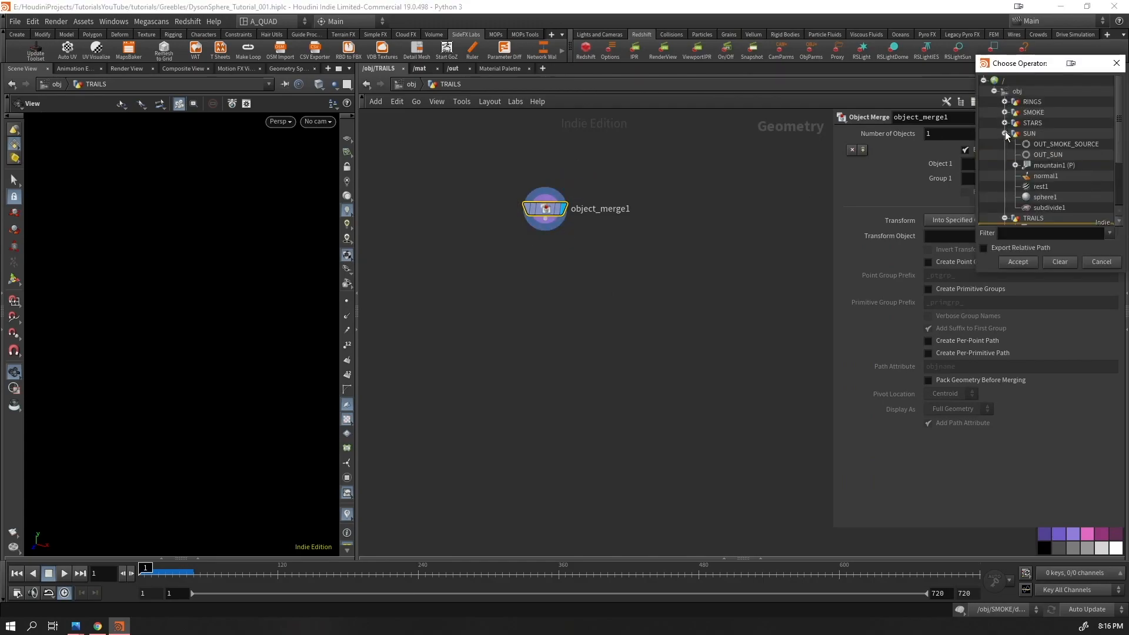
pyautogui.doubleClick(1044, 154)
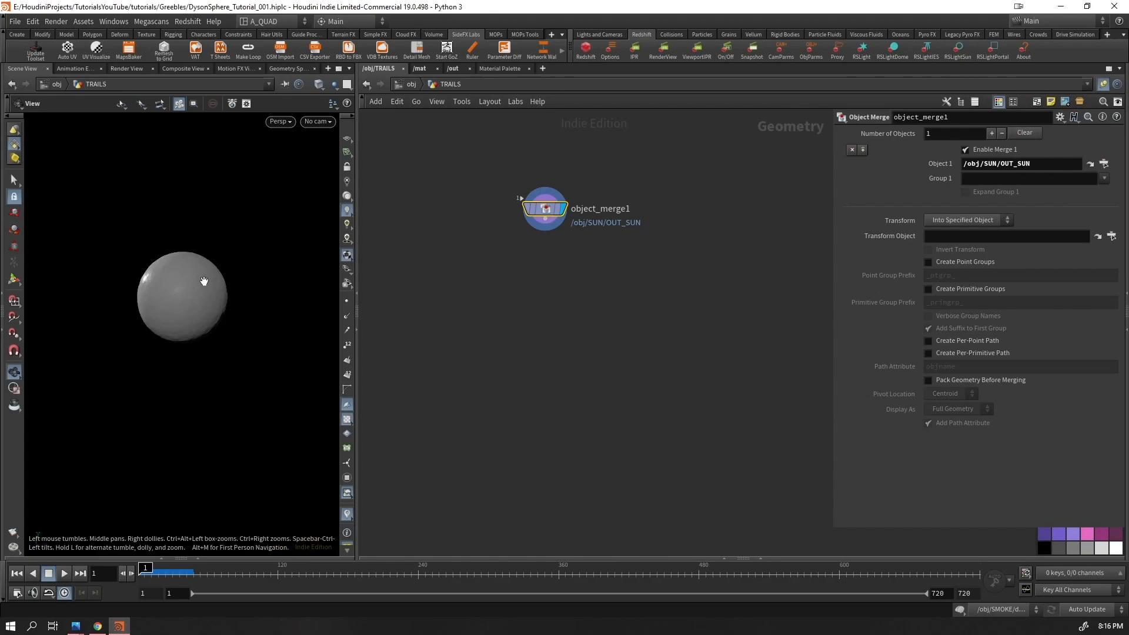
# Examine the surface of the imported sun sphere in TRAILS from several angles and distances
pyautogui.moveTo(305, 206); pyautogui.dragTo(321, 253, button='right')
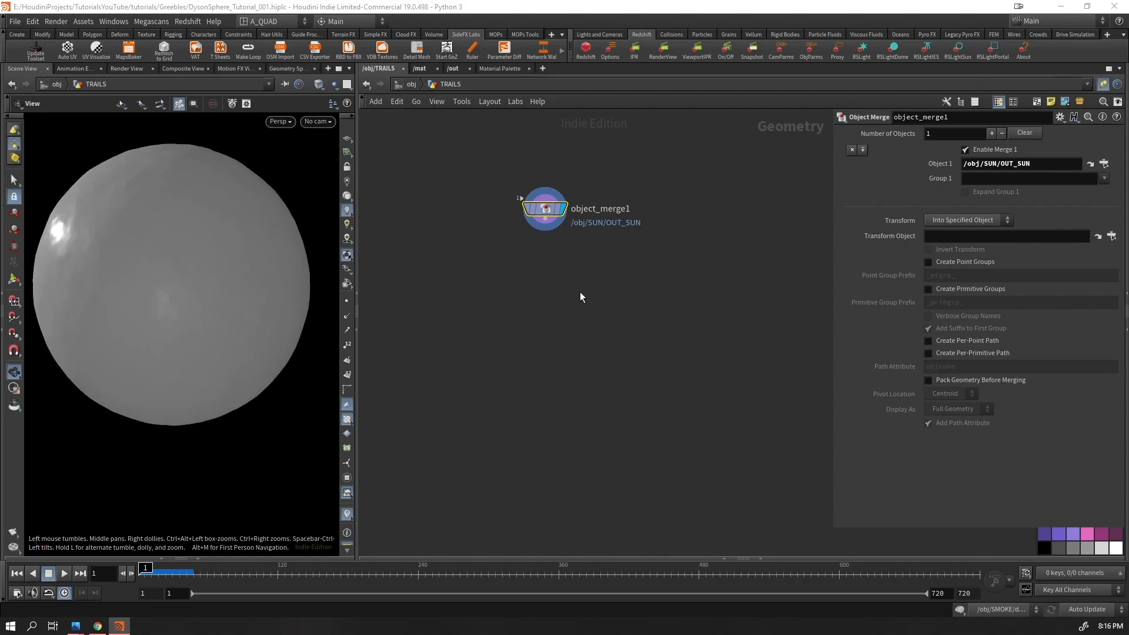
pyautogui.moveTo(551, 297); pyautogui.dragTo(563, 316, button='middle')
pyautogui.moveTo(188, 276); pyautogui.dragTo(145, 351, button='right')
pyautogui.moveTo(145, 351); pyautogui.dragTo(273, 320)
pyautogui.moveTo(592, 319); pyautogui.dragTo(530, 207)
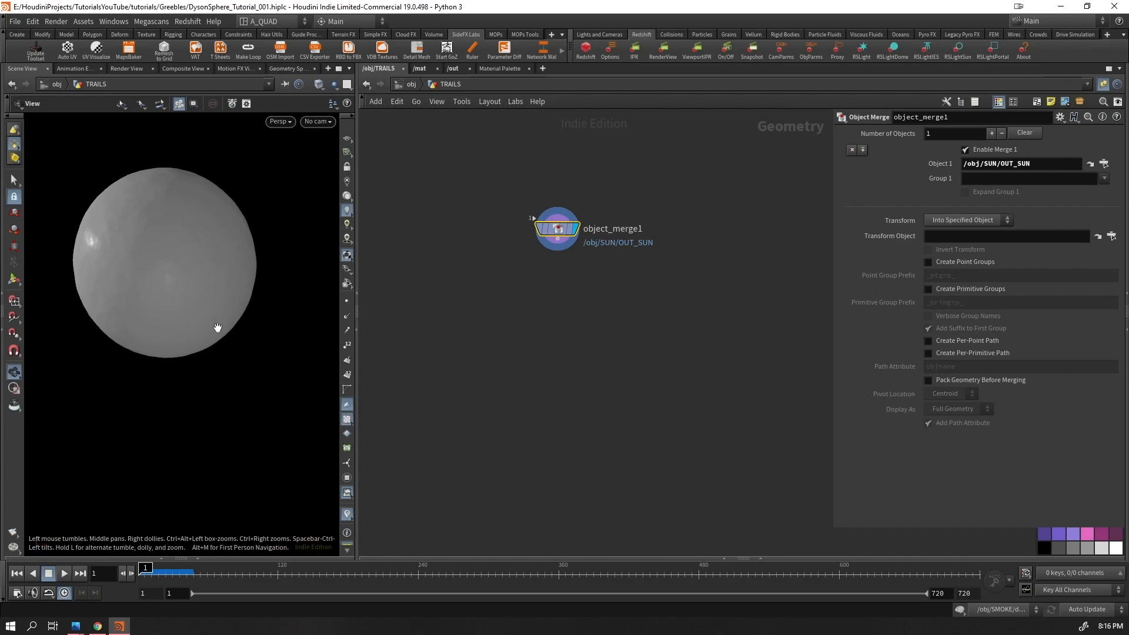
pyautogui.click(347, 321)
pyautogui.moveTo(193, 262); pyautogui.dragTo(252, 296)
pyautogui.click(347, 312)
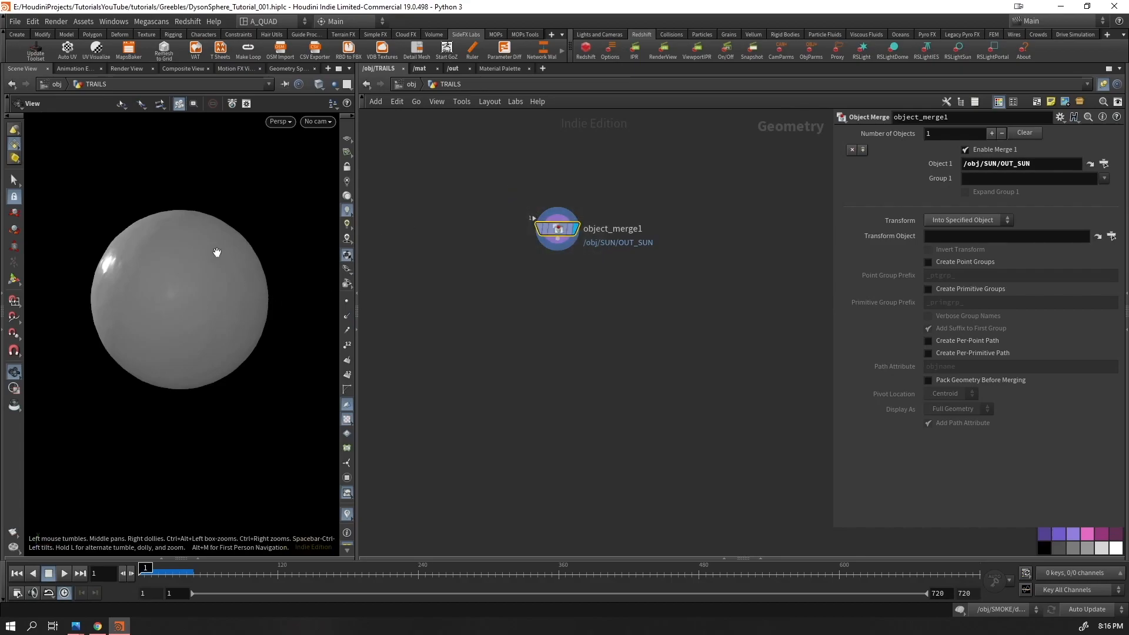
pyautogui.moveTo(227, 257); pyautogui.dragTo(238, 268)
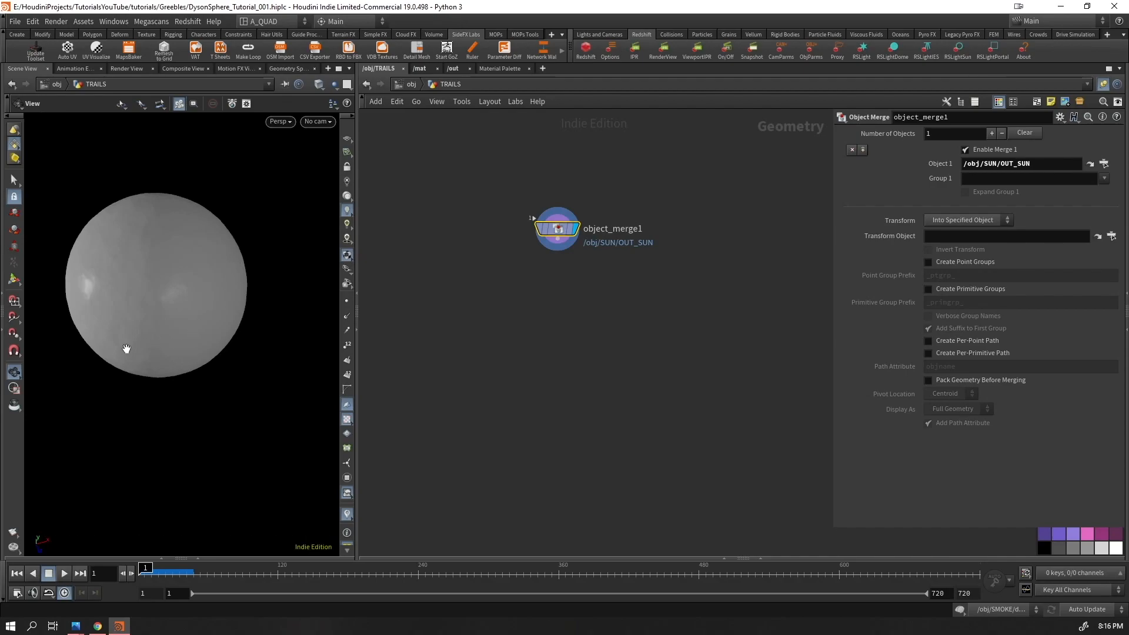
# Add a Scatter node below the Object Merge and turn off its Relax Iterations
pyautogui.press('Tab')
pyautogui.write('scat')
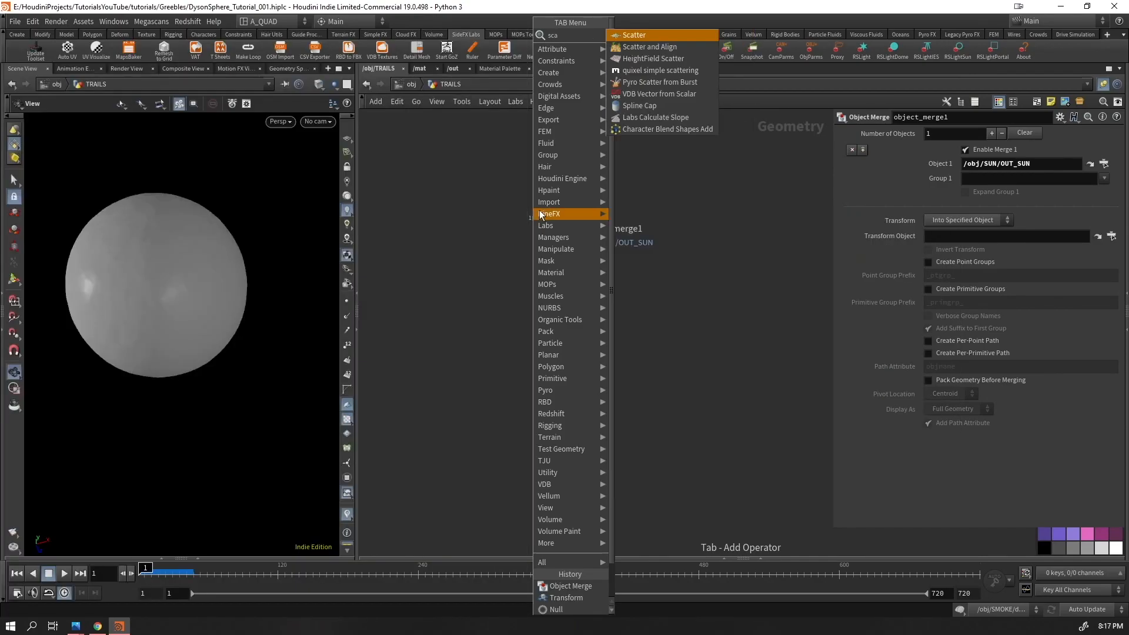
pyautogui.press('Return')
pyautogui.press('Return')
pyautogui.moveTo(556, 276); pyautogui.dragTo(556, 401)
pyautogui.click(848, 350)
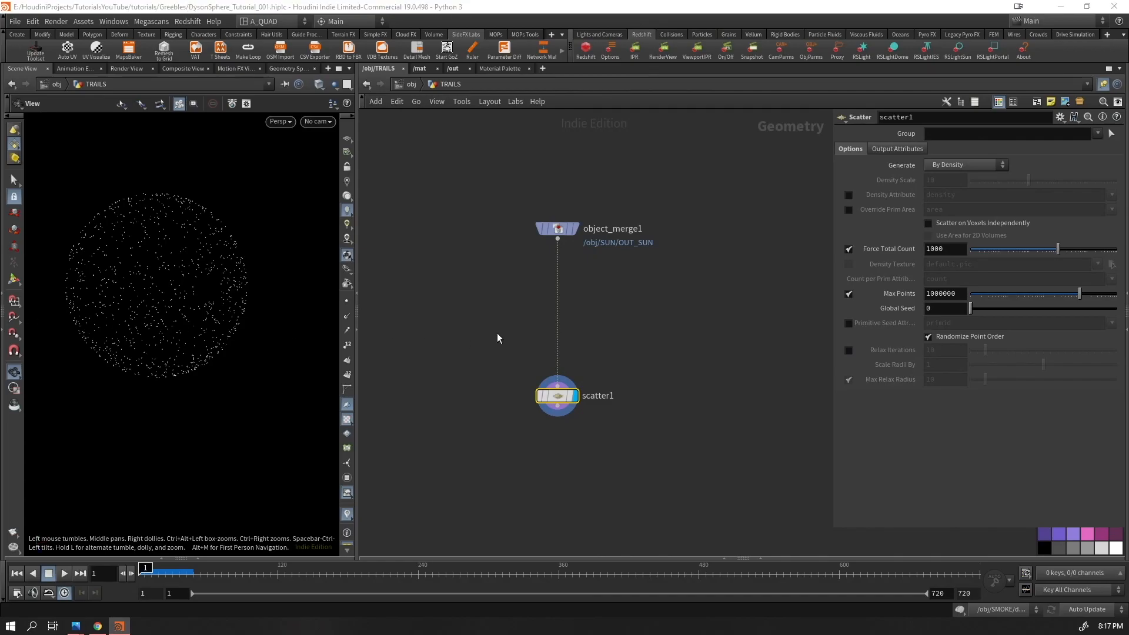
# Set the Scatter node's Global Seed to $FF and play the timeline to check the changing points
pyautogui.click(915, 309)
pyautogui.moveTo(895, 324)
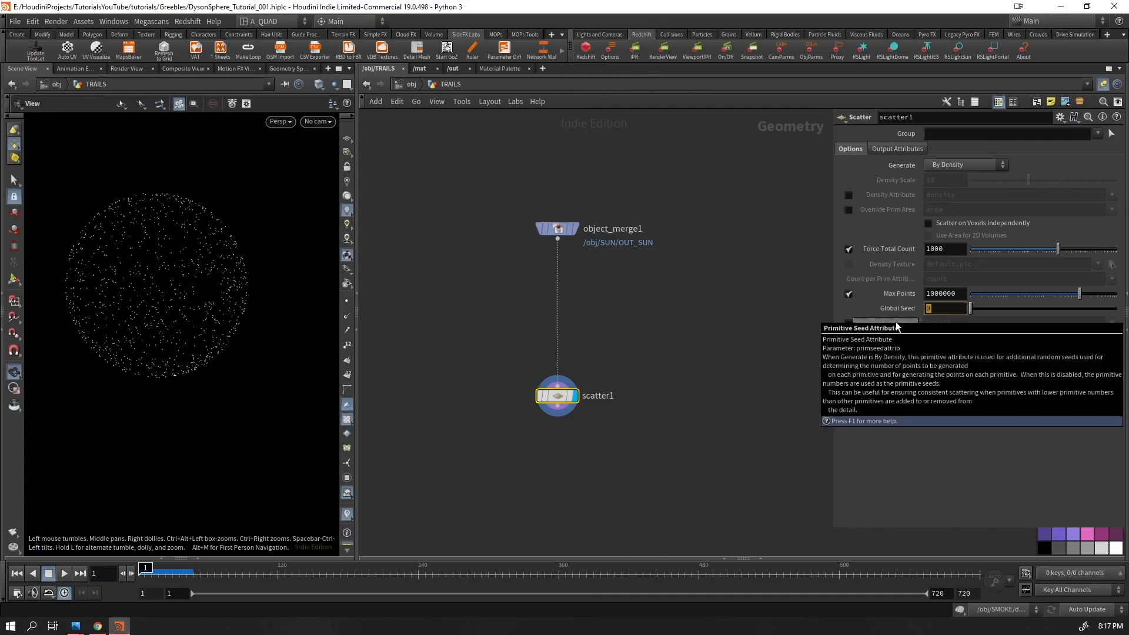
pyautogui.write('$FF')
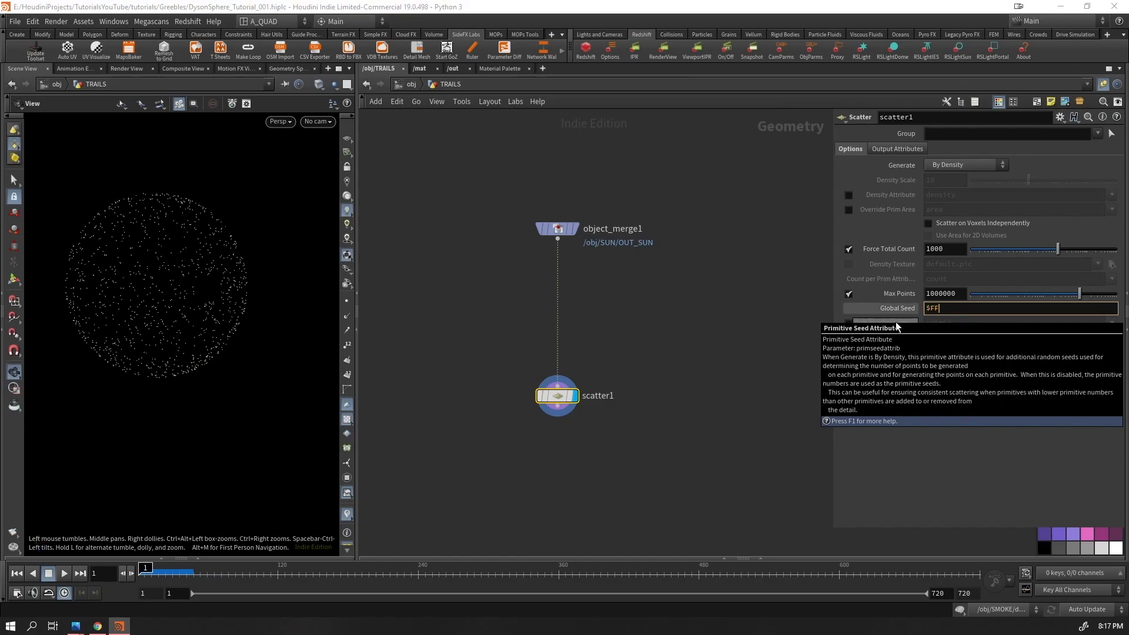
pyautogui.press('Return')
pyautogui.press('Up')
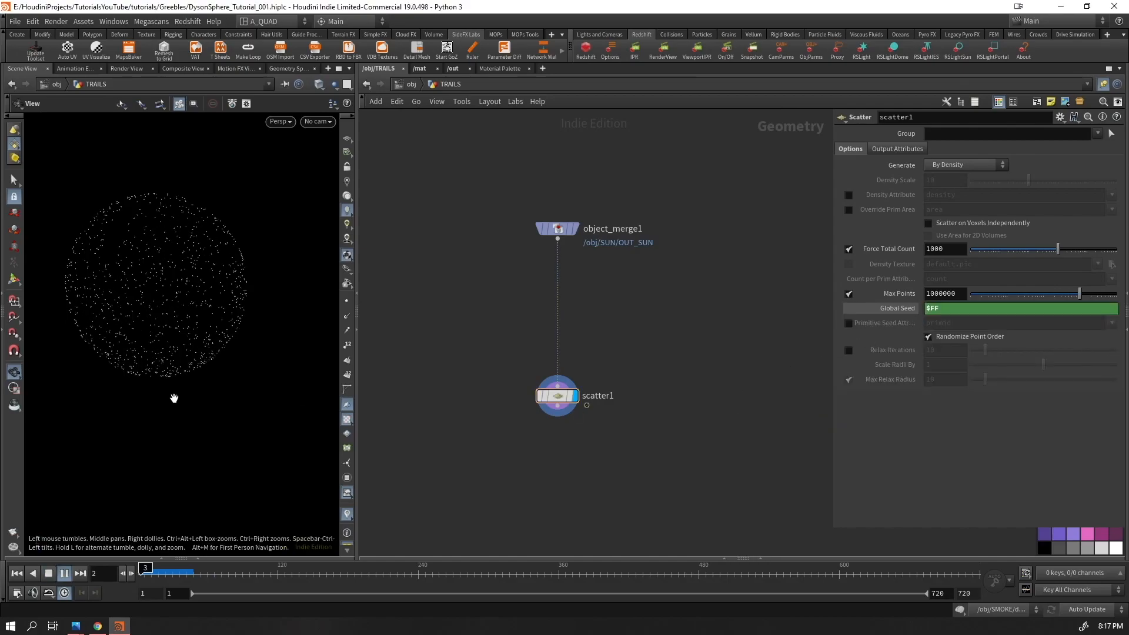
pyautogui.hotkey('ctrl', 'Up')
# Insert an Attribute Adjust Float node for the density attribute before the Scatter, and enable density as the Scatter's Density Attribute
pyautogui.moveTo(580, 400); pyautogui.dragTo(549, 358)
pyautogui.press('Tab')
pyautogui.moveTo(552, 309)
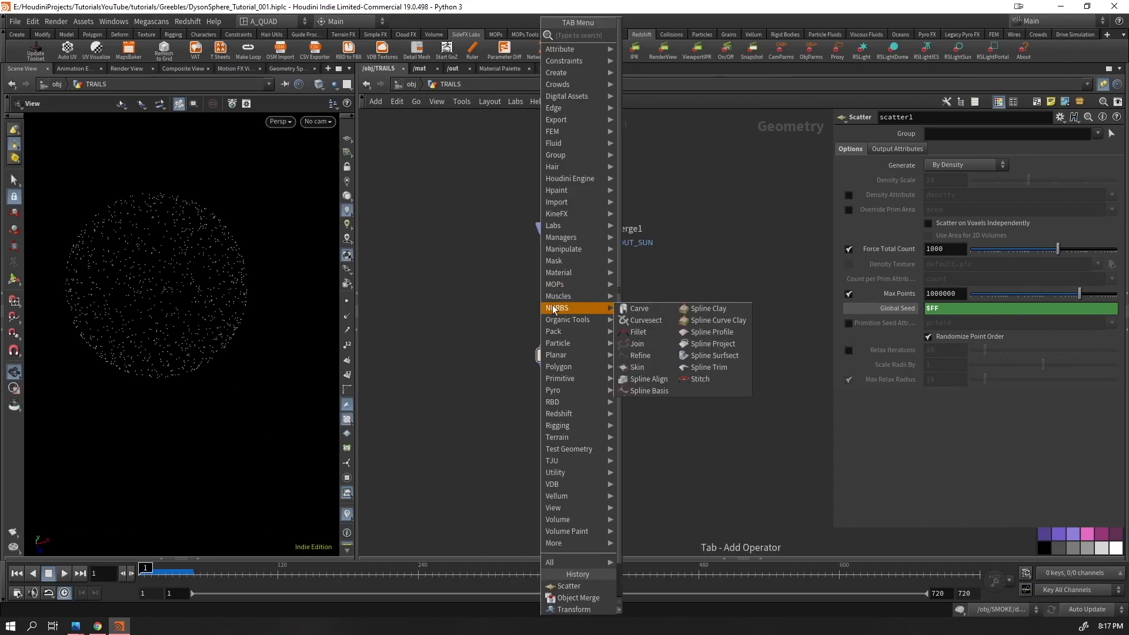
pyautogui.write('afloa')
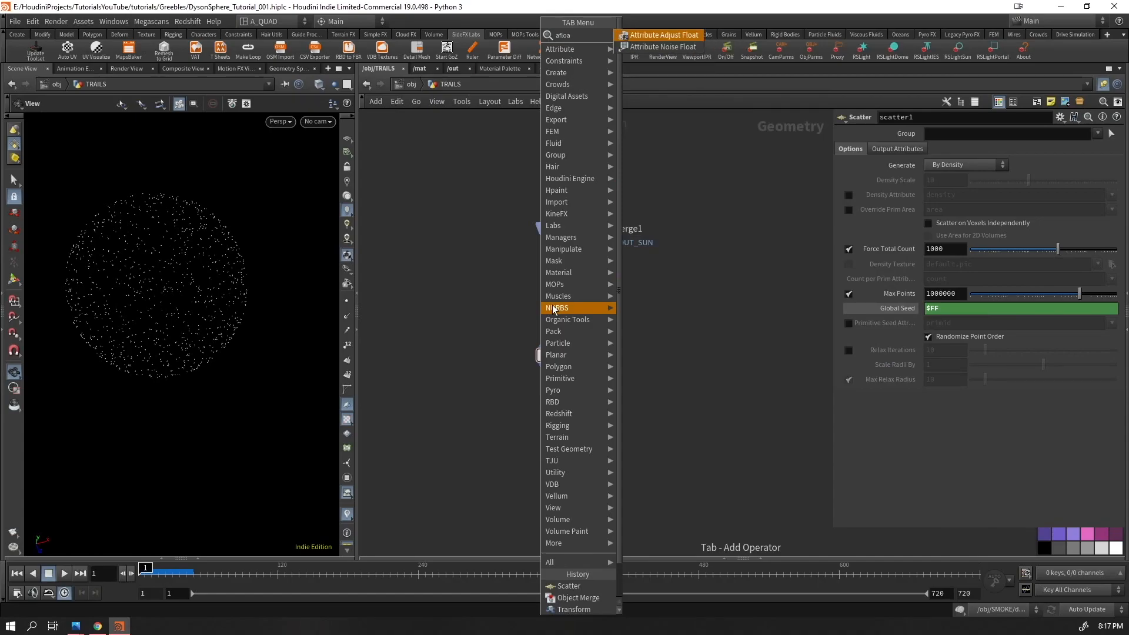
pyautogui.press('Return')
pyautogui.doubleClick(938, 181)
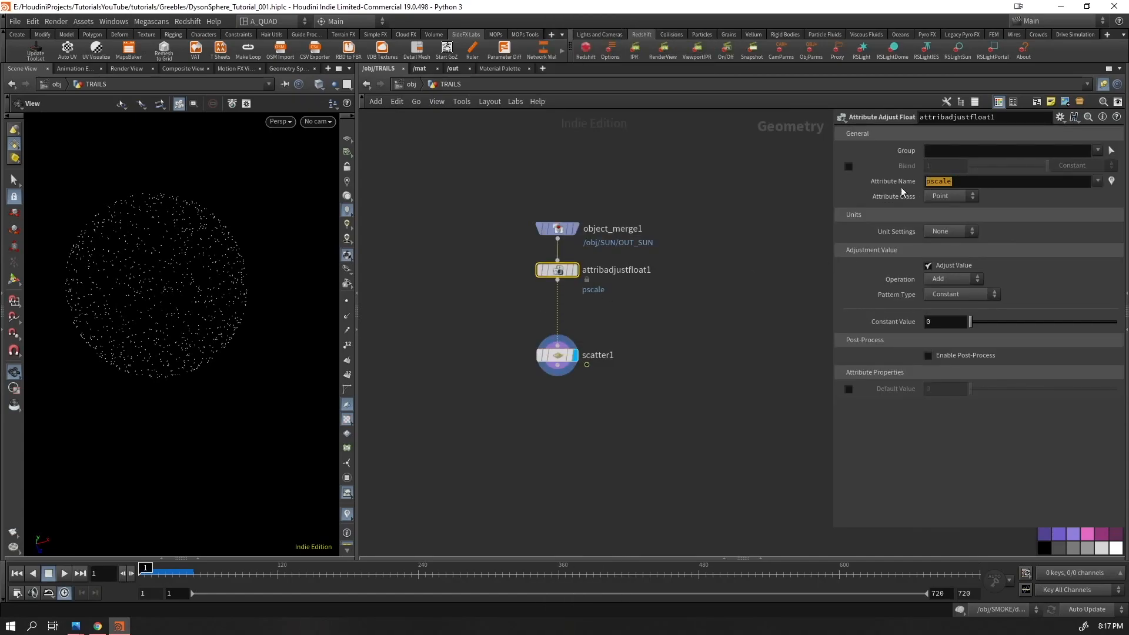
pyautogui.write('density')
pyautogui.press('Return')
pyautogui.moveTo(695, 296); pyautogui.dragTo(508, 376)
pyautogui.click(847, 195)
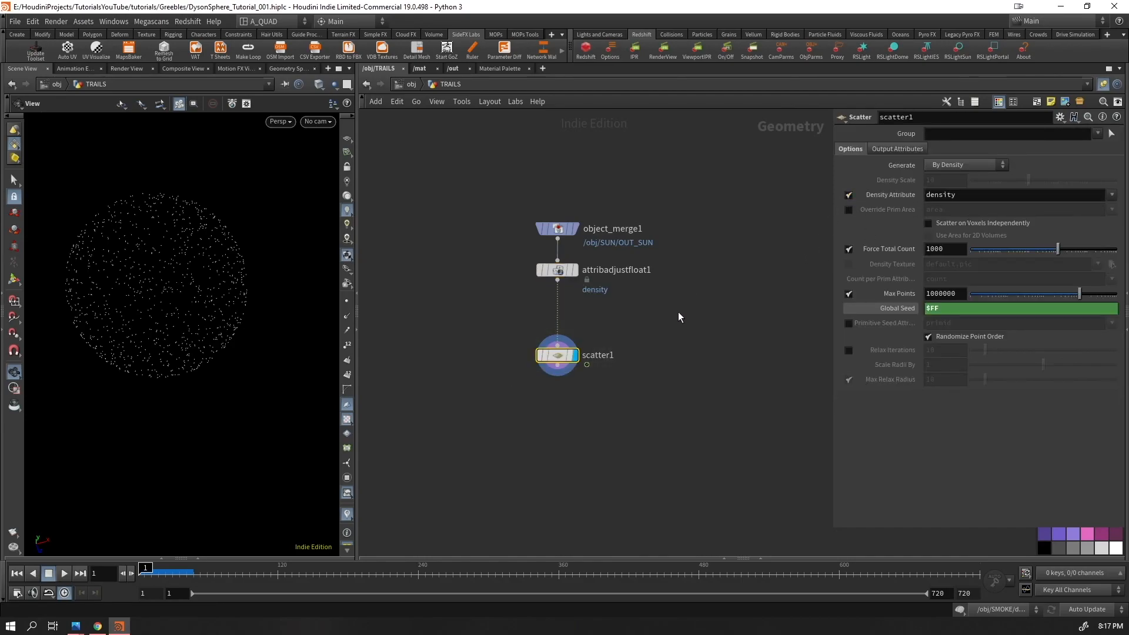
# Set the density adjustment's Pattern Type to Noise and visualize the density attribute on the displayed sun sphere
pyautogui.click(536, 266)
pyautogui.click(941, 296)
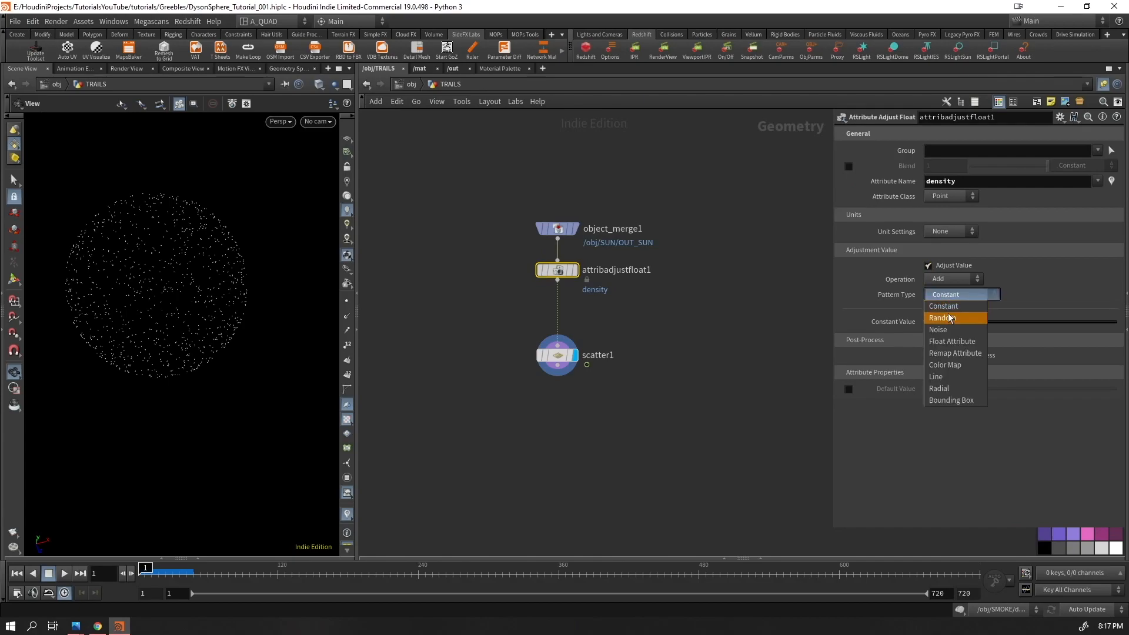
pyautogui.click(947, 329)
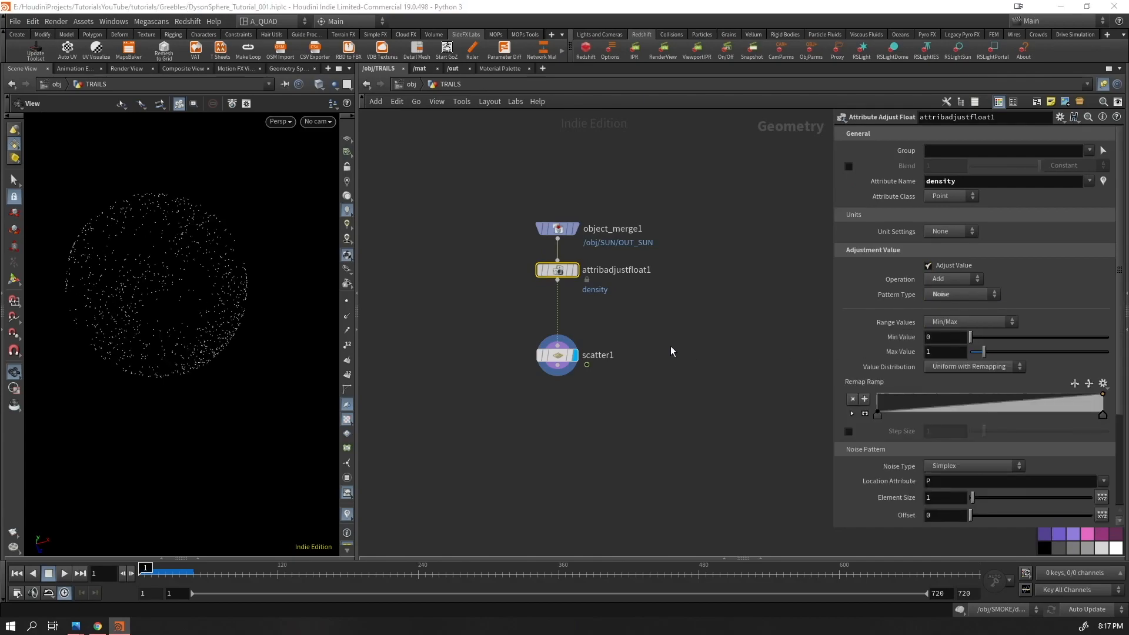
pyautogui.click(573, 269)
pyautogui.click(573, 270)
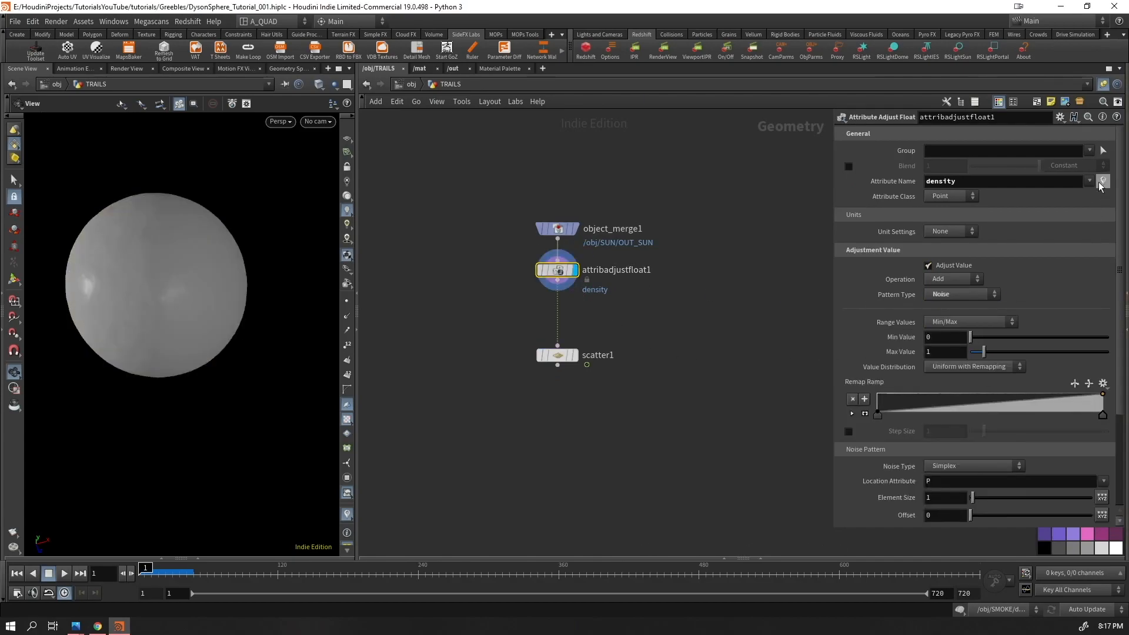
pyautogui.moveTo(189, 297); pyautogui.dragTo(206, 255)
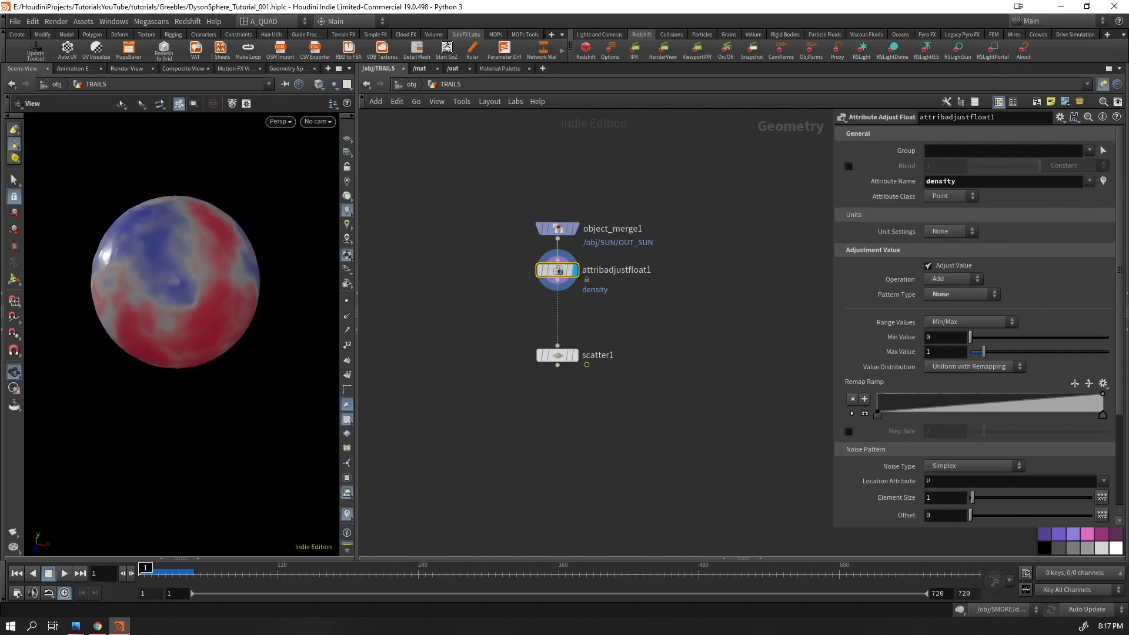
# Move both ends of the density noise's remap ramp inward for sharper contrast and play back the result
pyautogui.moveTo(878, 414); pyautogui.dragTo(1001, 419)
pyautogui.moveTo(1103, 414); pyautogui.dragTo(1057, 414)
pyautogui.press('Up')
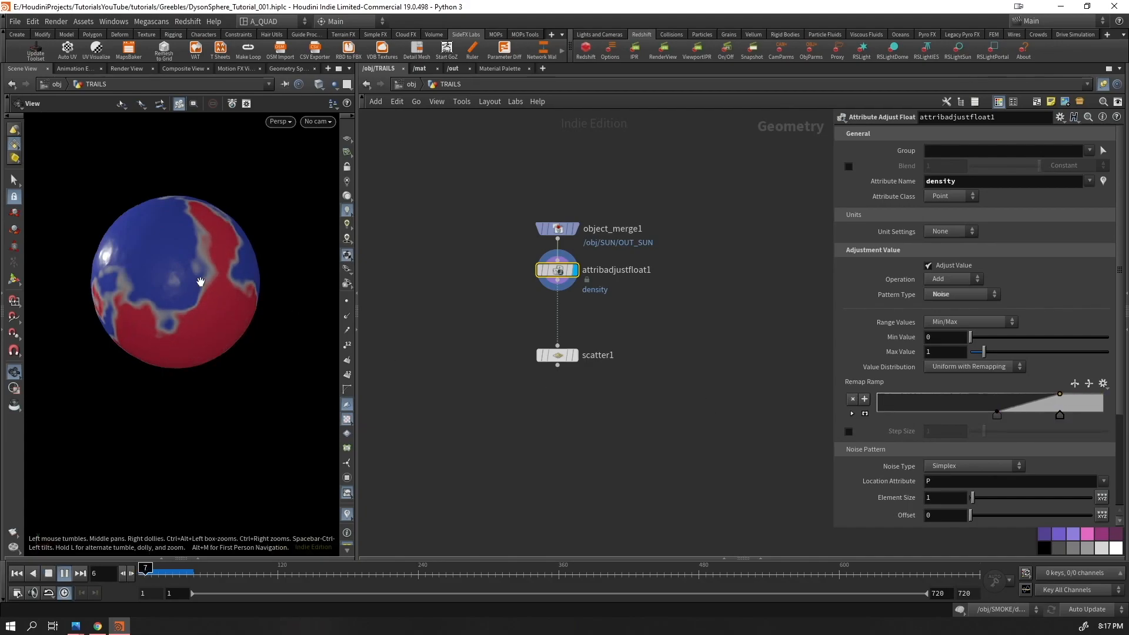
pyautogui.moveTo(201, 277); pyautogui.dragTo(201, 285)
pyautogui.hotkey('ctrl', 'Up')
# Set the density noise's Offset to 26.7, turn on Animate Noise and play the timeline
pyautogui.scroll(-2, 900, 506)
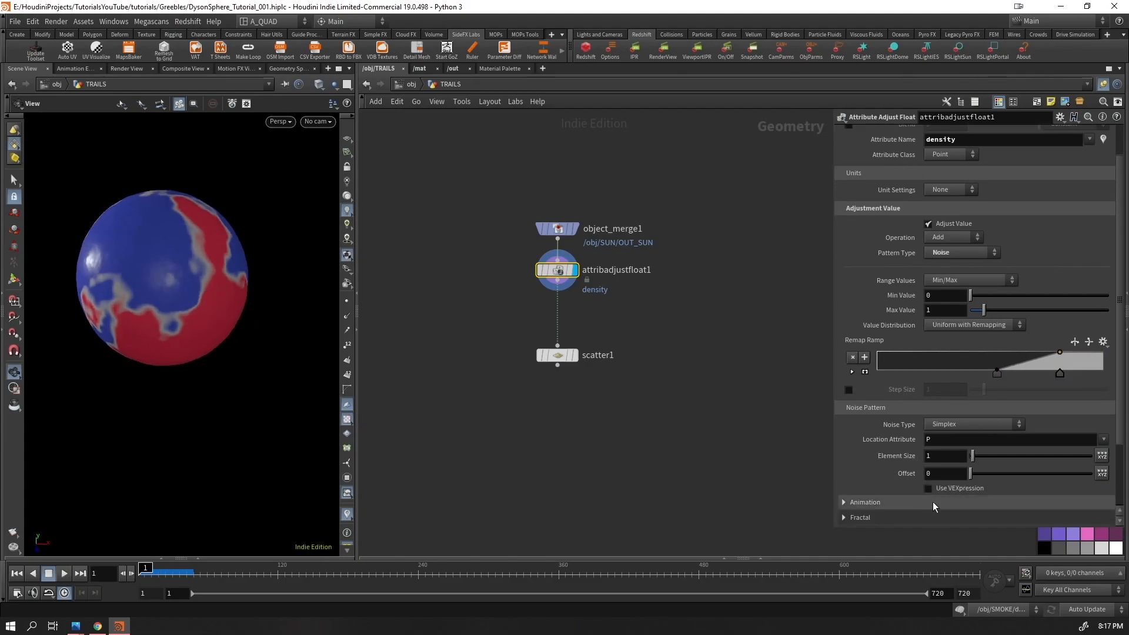
pyautogui.click(1035, 474)
pyautogui.click(908, 502)
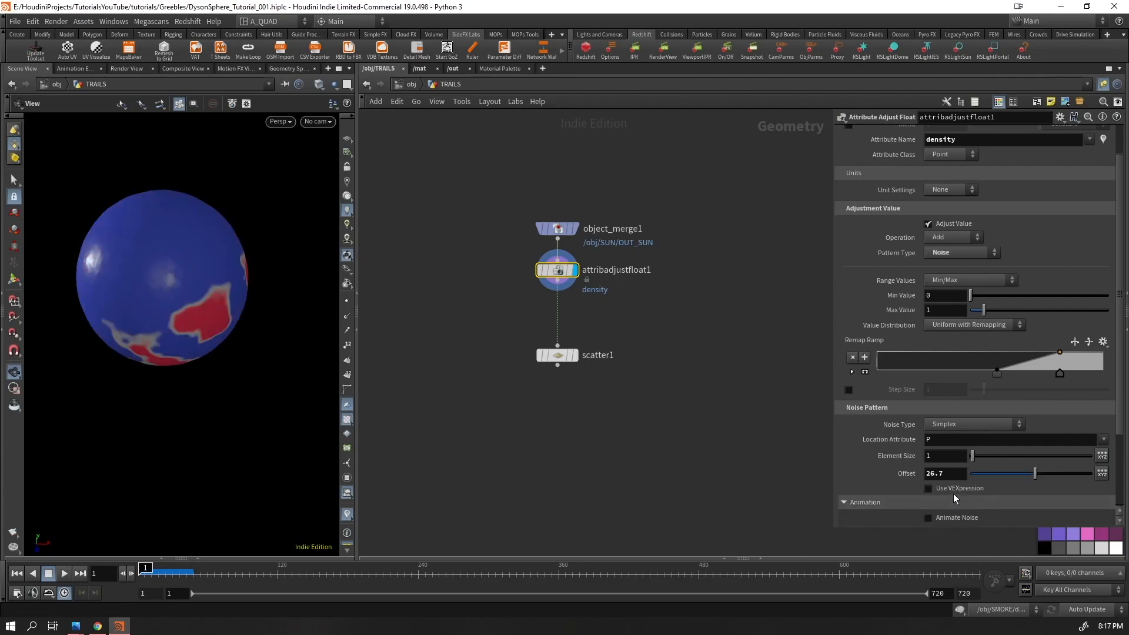
pyautogui.scroll(-2, 953, 493)
pyautogui.click(928, 475)
pyautogui.press('Up')
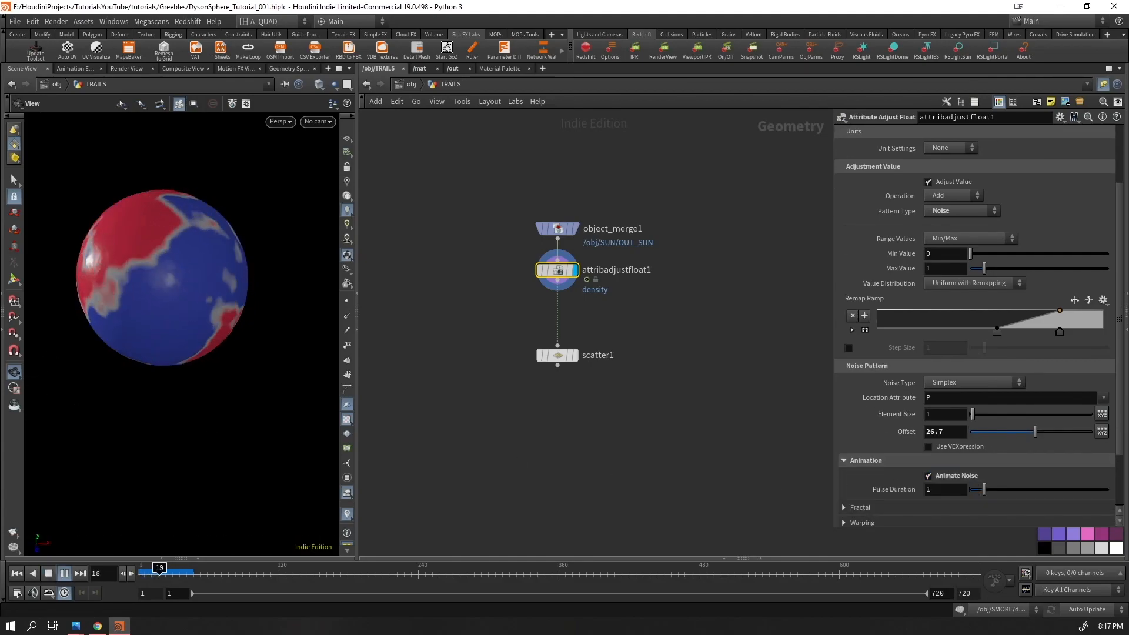
# Set the noise's Pulse Duration to 5 and check the slower animation around the sphere
pyautogui.click(942, 489)
pyautogui.write('5')
pyautogui.press('Return')
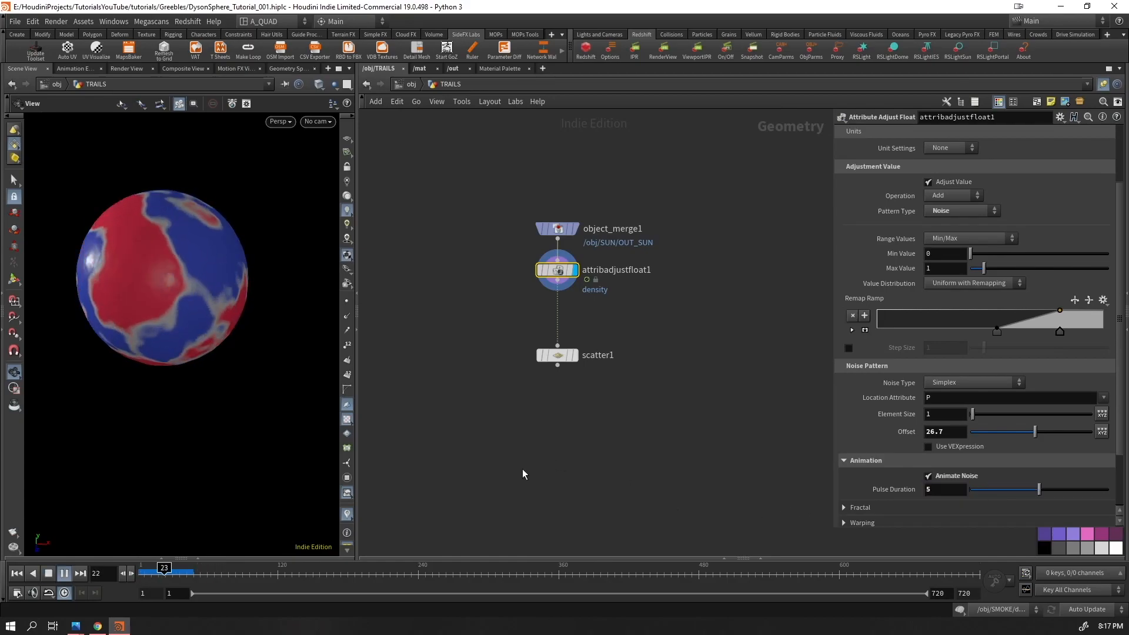
pyautogui.moveTo(205, 244); pyautogui.dragTo(242, 282)
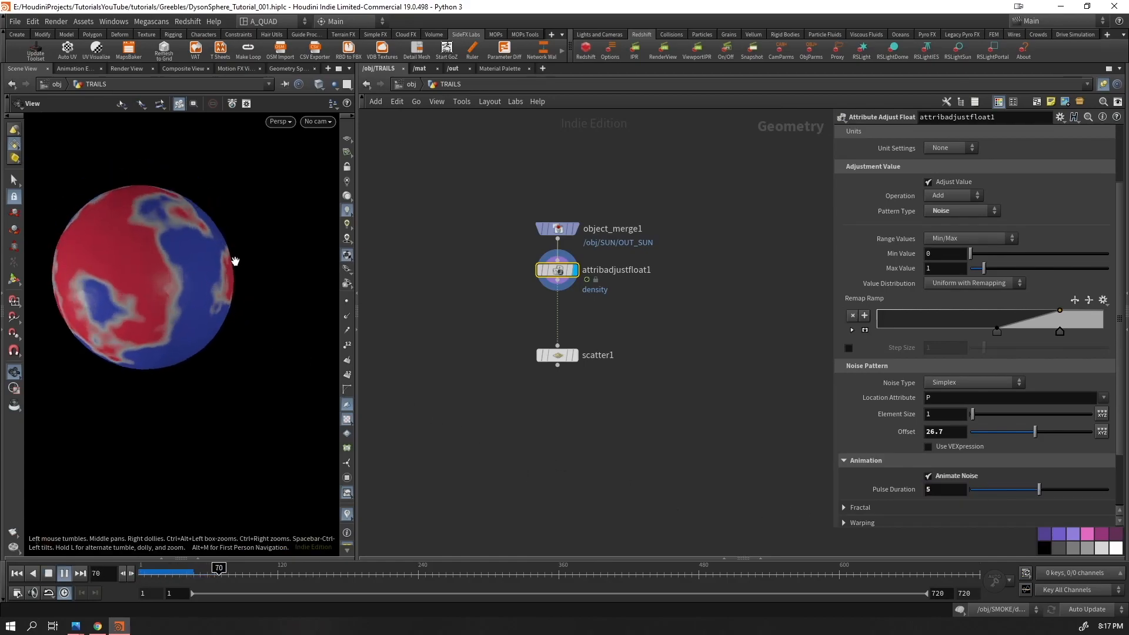
pyautogui.moveTo(231, 255); pyautogui.dragTo(184, 302, button='right')
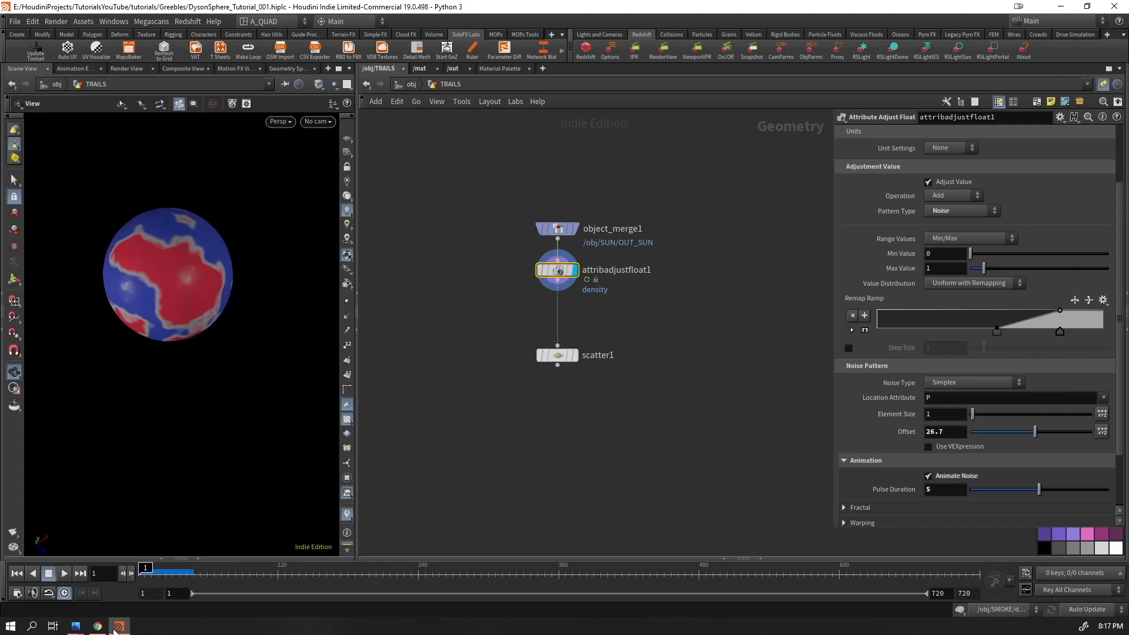
# Switch to Photos, examine the sun's surface trails in the DysonSphere_002_003_4K.jpg reference, and return to Houdini
pyautogui.click(75, 626)
pyautogui.click(393, 578)
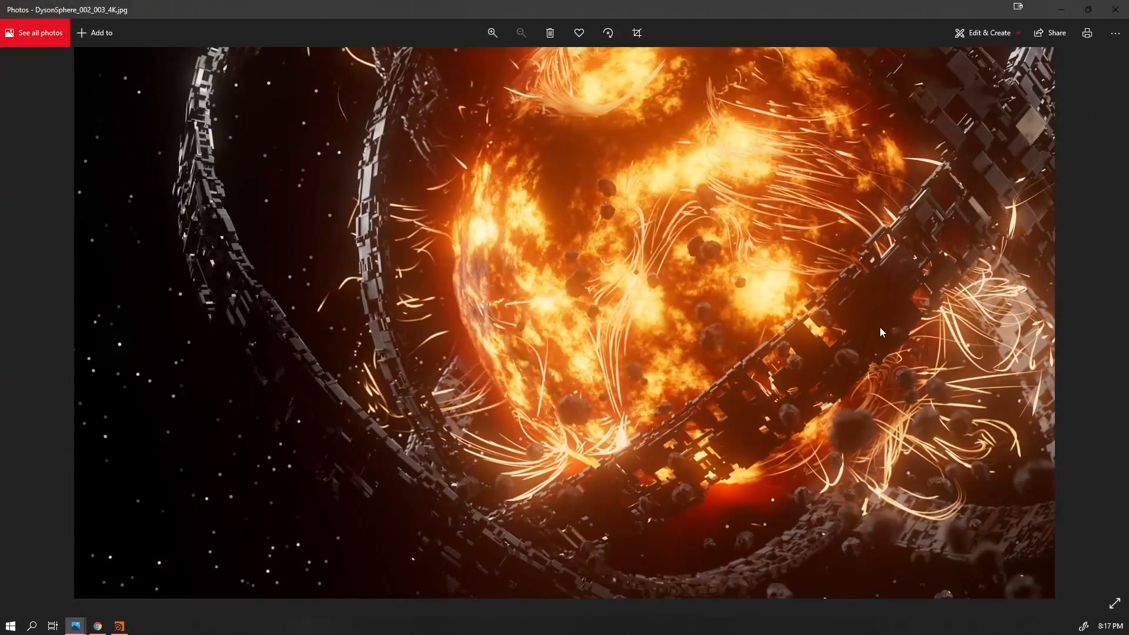
pyautogui.click(1061, 9)
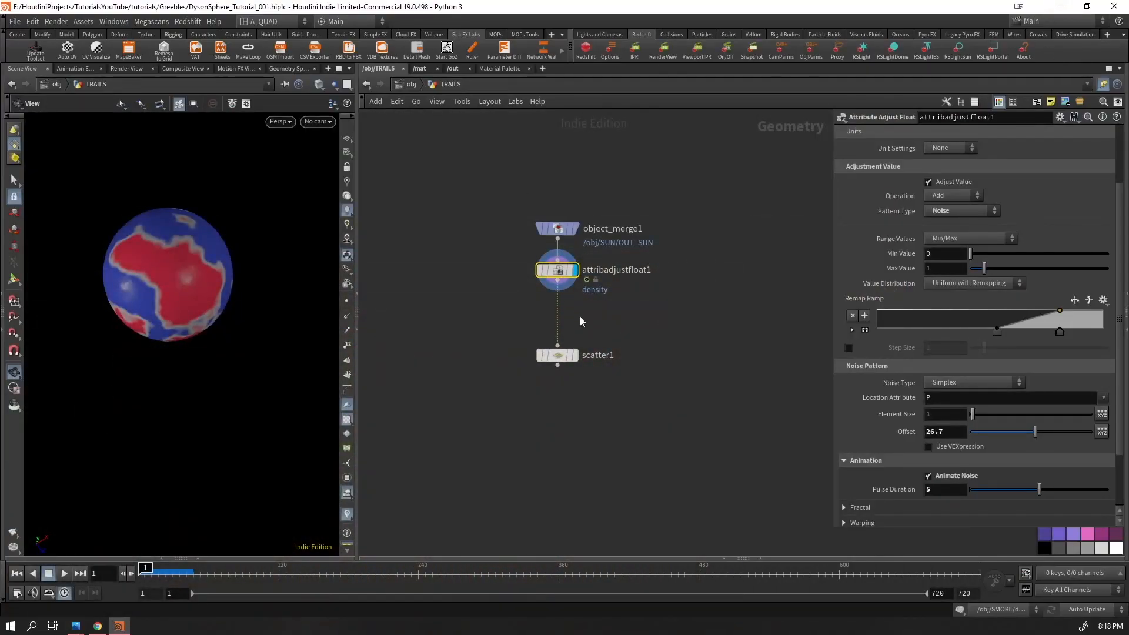
# Display the Scatter node and play back the density-driven points, examining them from several angles and distances
pyautogui.click(574, 355)
pyautogui.press('Up')
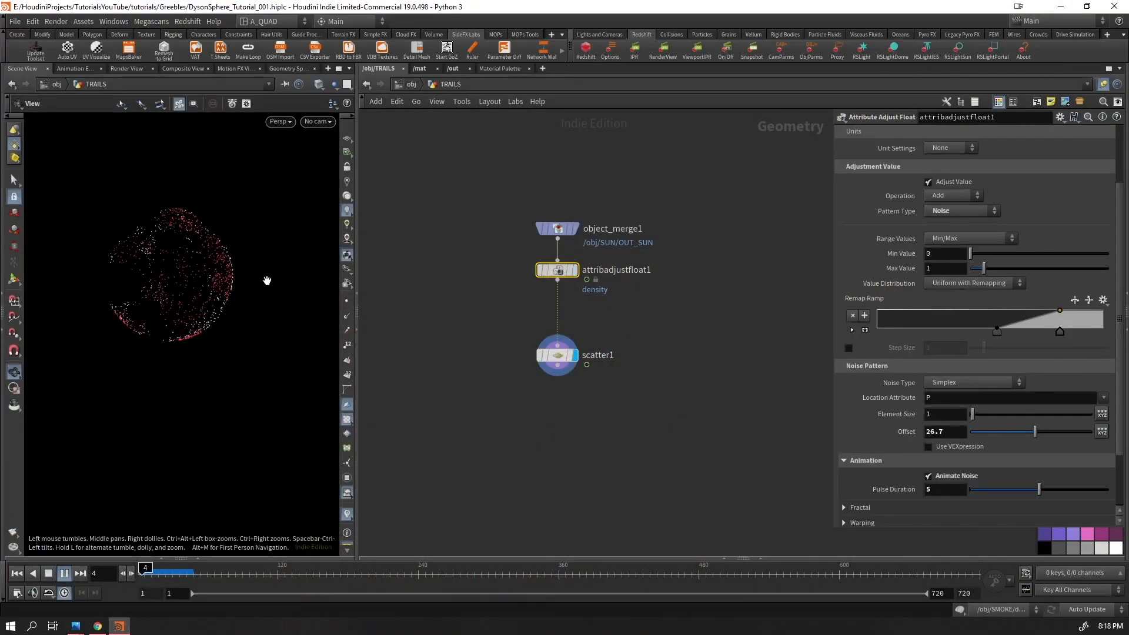
pyautogui.moveTo(238, 231); pyautogui.dragTo(174, 270)
pyautogui.moveTo(161, 569)
pyautogui.mouseDown()
pyautogui.moveTo(864, 567)
pyautogui.moveTo(142, 566)
pyautogui.mouseUp()
pyautogui.moveTo(240, 182); pyautogui.dragTo(259, 224, button='right')
pyautogui.press('Up')
pyautogui.hotkey('ctrl', 'Up')
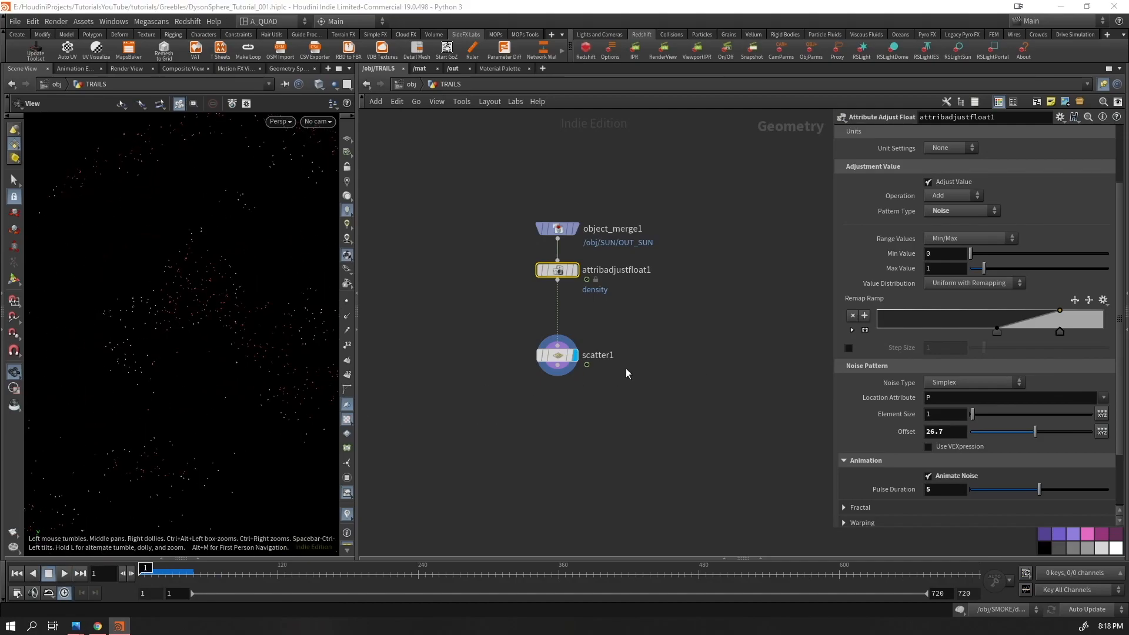
# Set the Scatter node's Force Total Count to 100 and preview the points on the timeline
pyautogui.click(559, 356)
pyautogui.write('100')
pyautogui.press('Return')
pyautogui.press('Up')
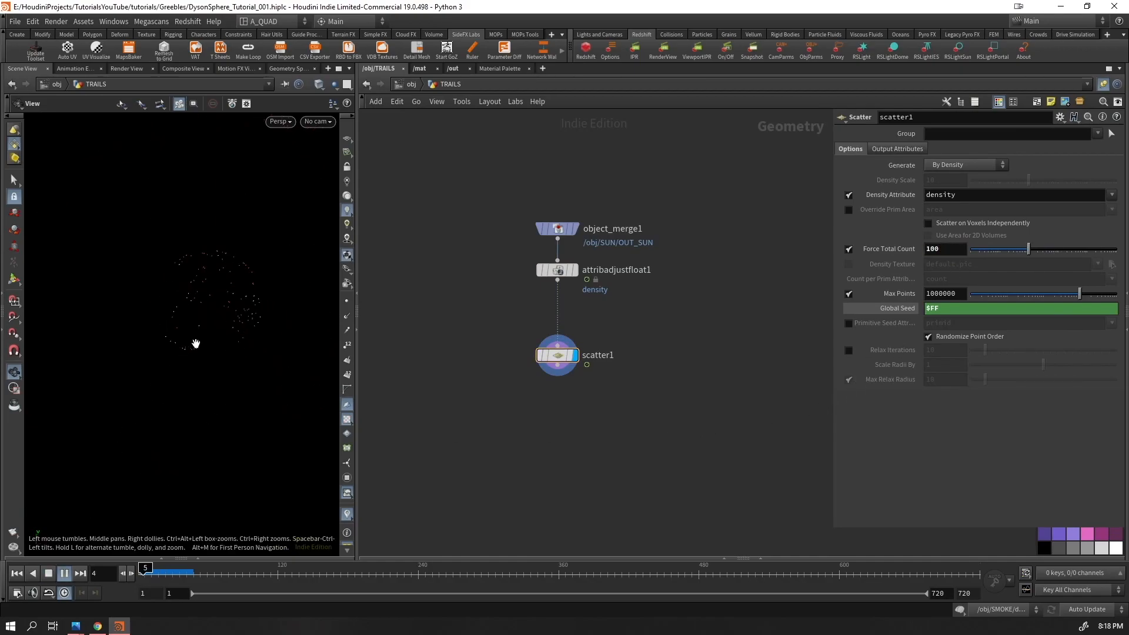
pyautogui.hotkey('ctrl', 'Up')
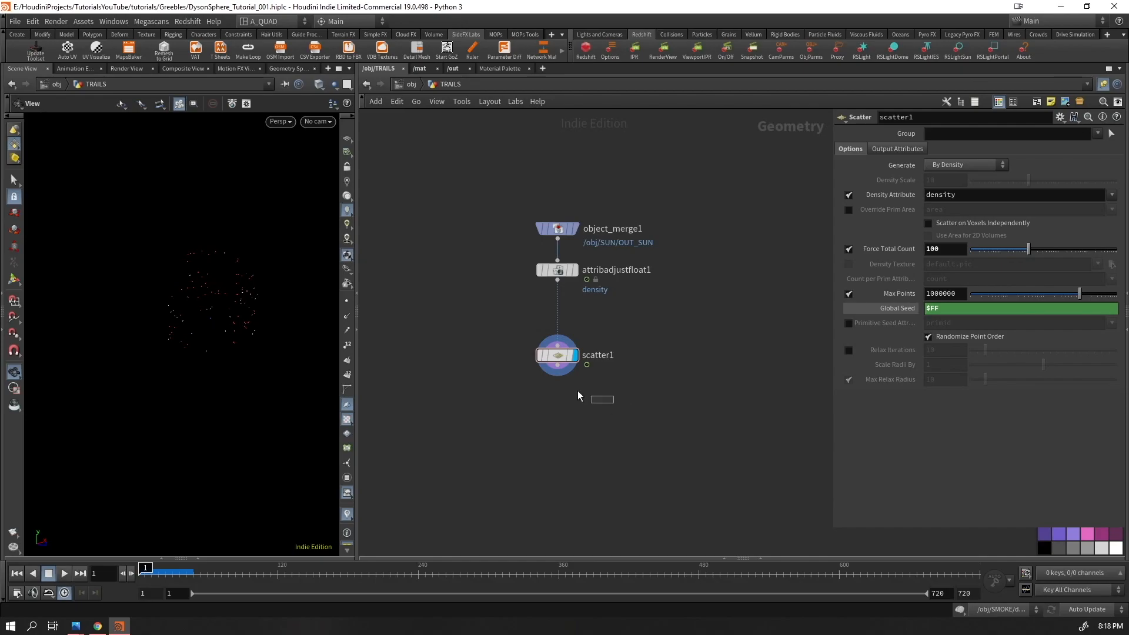
# Add a POP Network below the Scatter node, tidy the node layout and go inside the network
pyautogui.press('Tab')
pyautogui.write('popn')
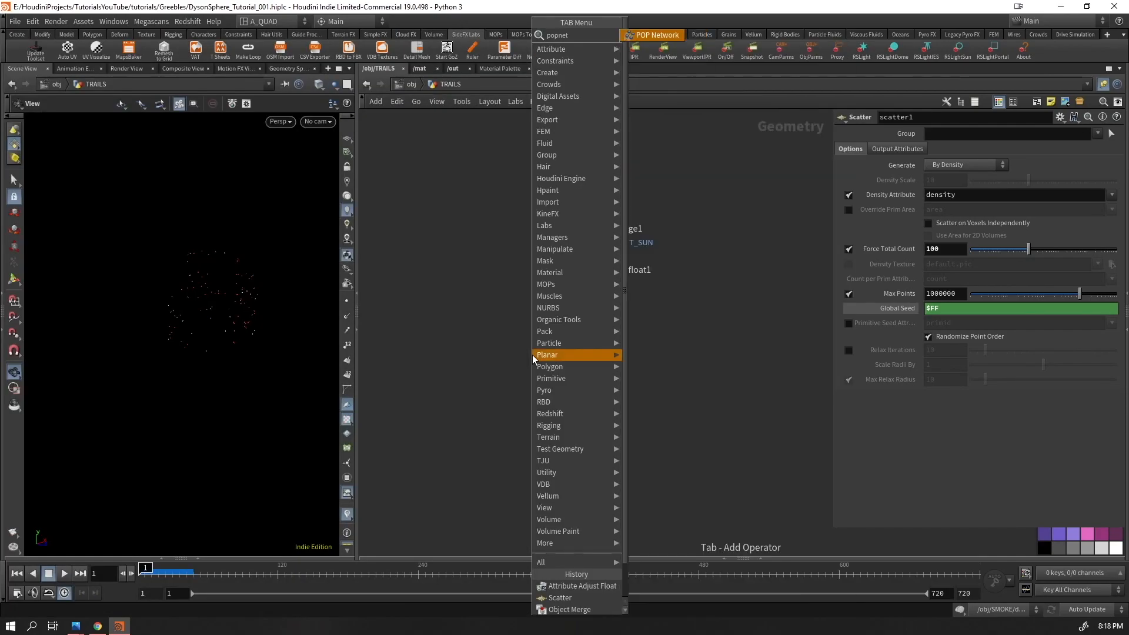
pyautogui.press('Return')
pyautogui.press('Return')
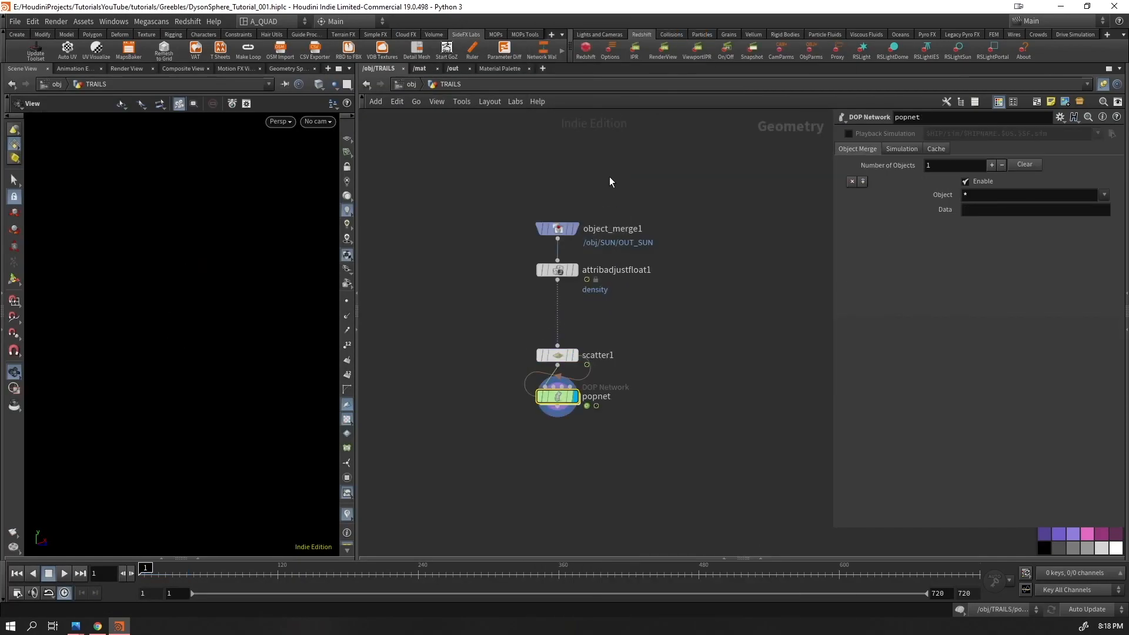
pyautogui.press('l')
pyautogui.press('Return')
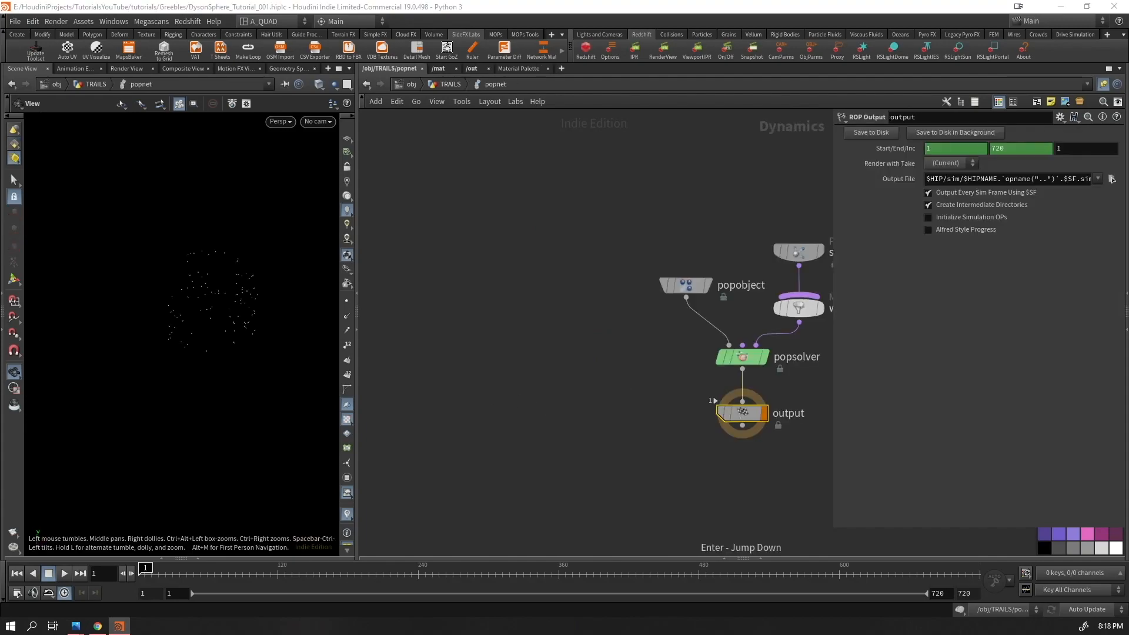
# Space out the popobject and POP Source nodes, and set the POP Source's Emission Type to All Points
pyautogui.click(685, 450)
pyautogui.moveTo(603, 410); pyautogui.dragTo(456, 425, button='middle')
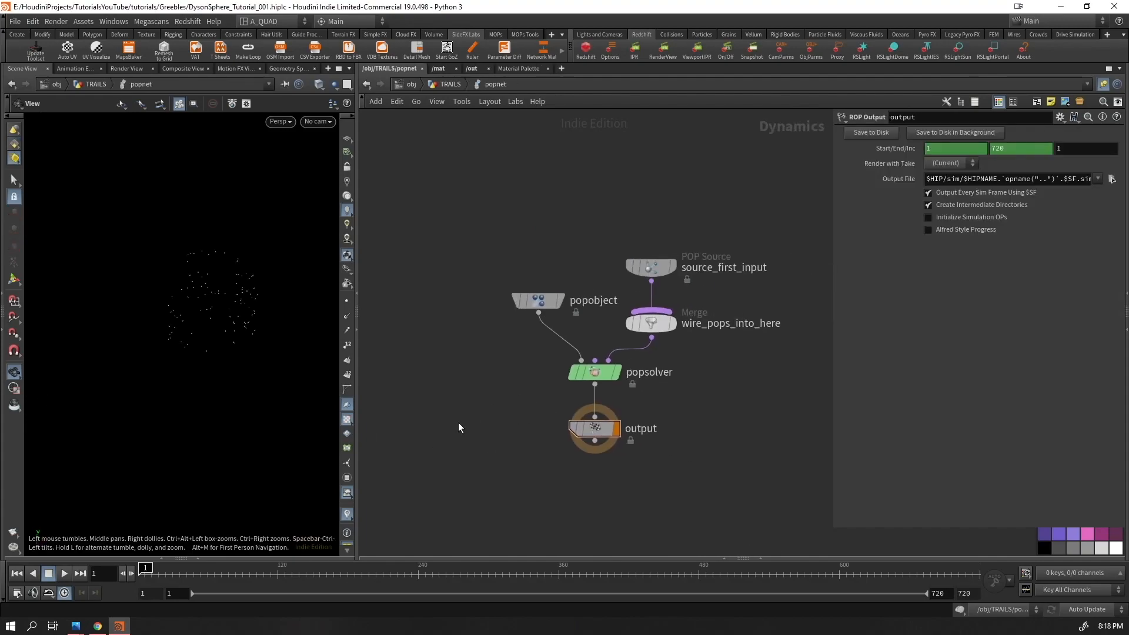
pyautogui.moveTo(536, 302); pyautogui.dragTo(482, 329)
pyautogui.moveTo(654, 268); pyautogui.dragTo(580, 153)
pyautogui.click(941, 165)
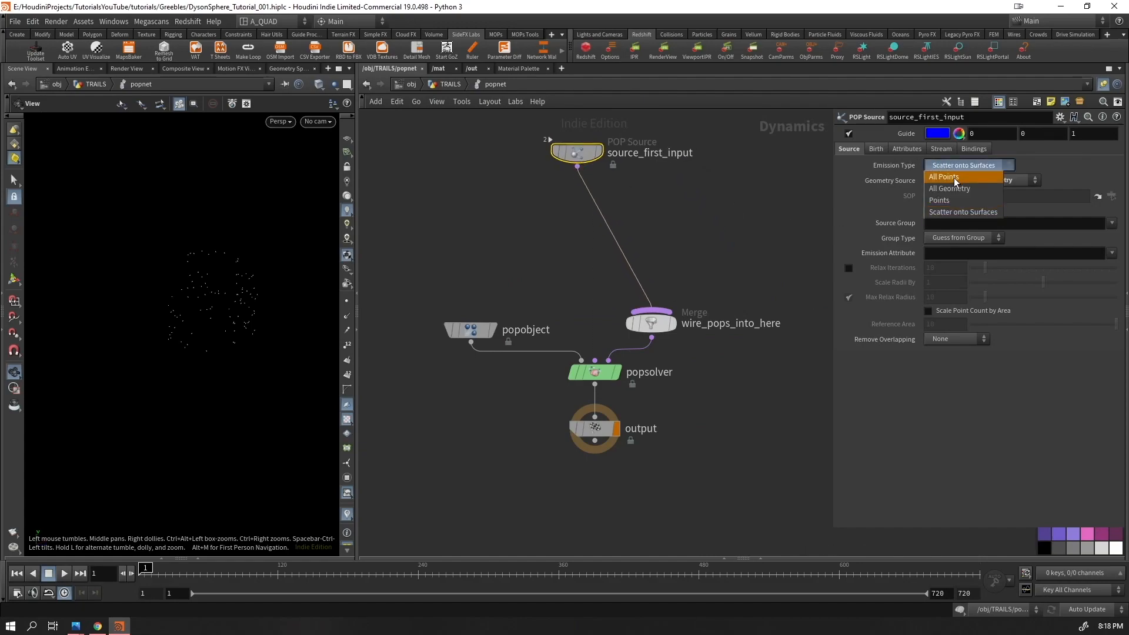
pyautogui.click(945, 176)
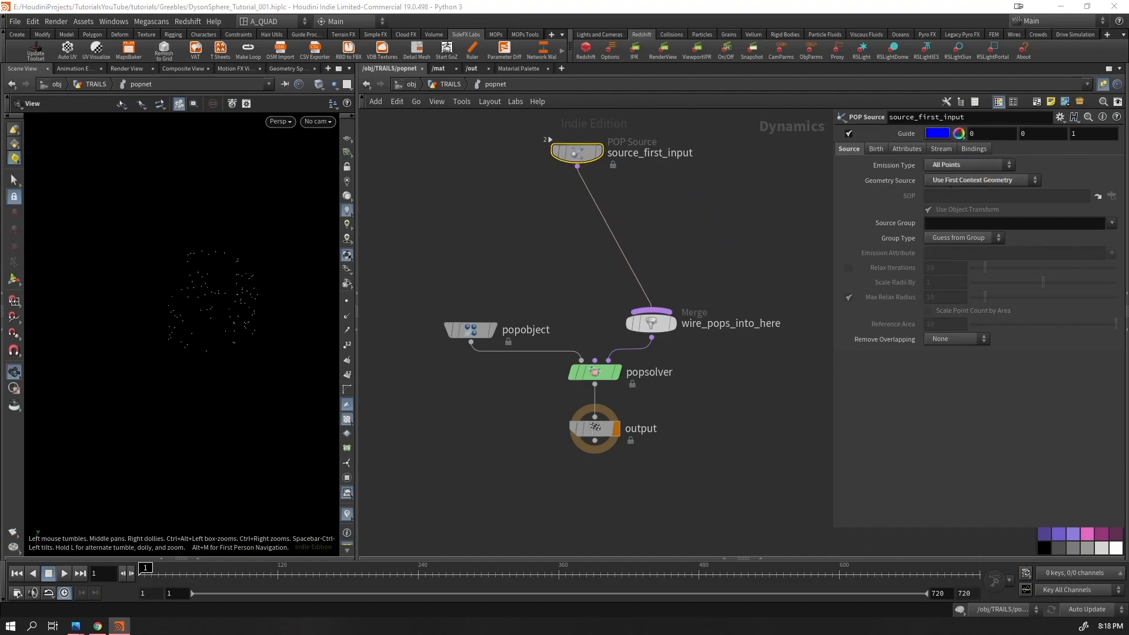
# Set the POP Source's Life Expectancy to 1 and play the particle simulation
pyautogui.click(877, 150)
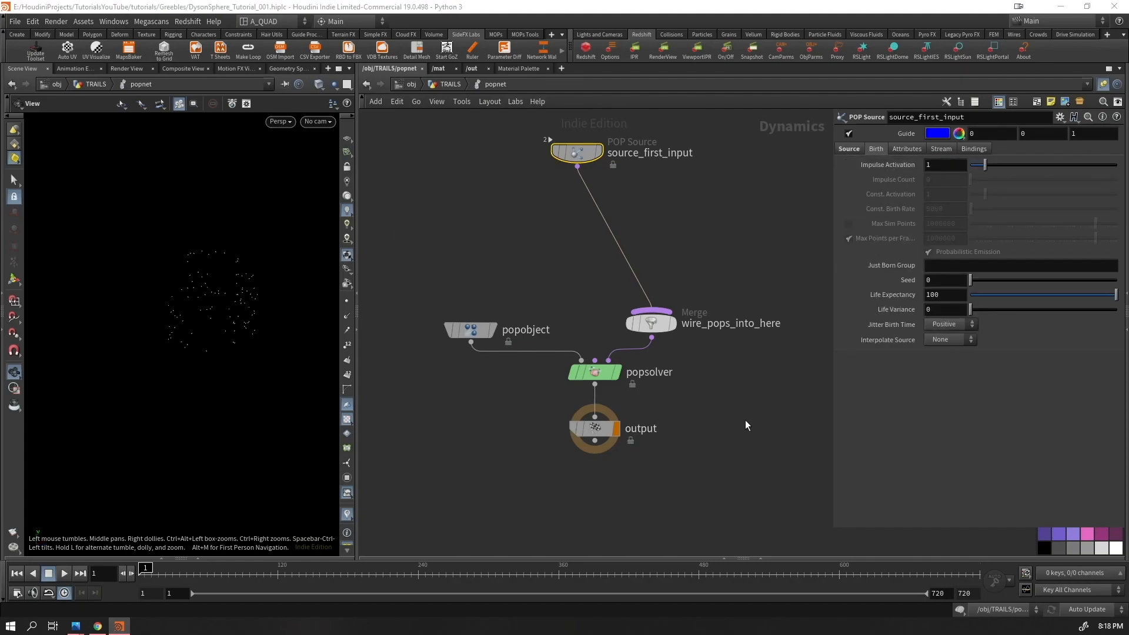
pyautogui.doubleClick(938, 292)
pyautogui.write('1')
pyautogui.press('Return')
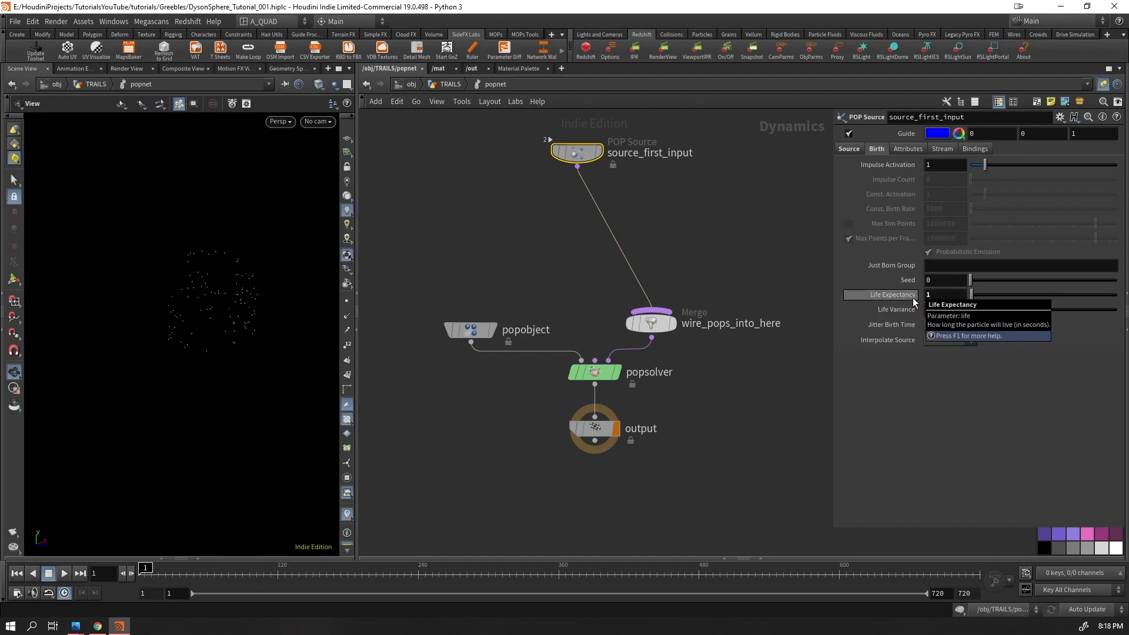
pyautogui.press('Up')
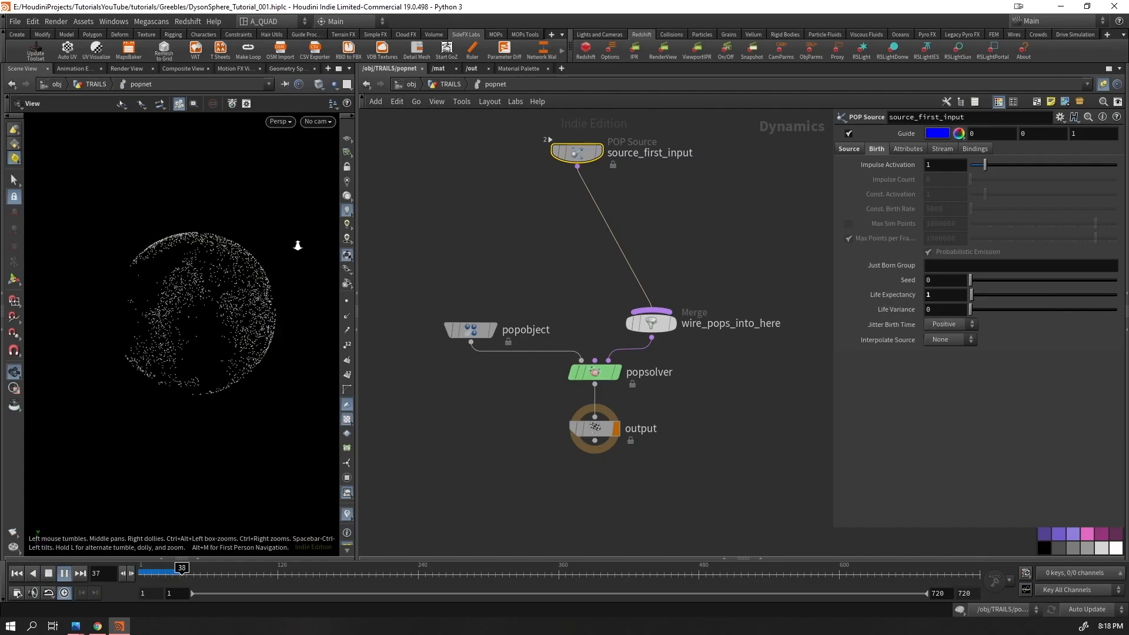
# Set the POP Source's Life Variance to 0.5 and replay the particle simulation from the start
pyautogui.hotkey('ctrl', 'Up')
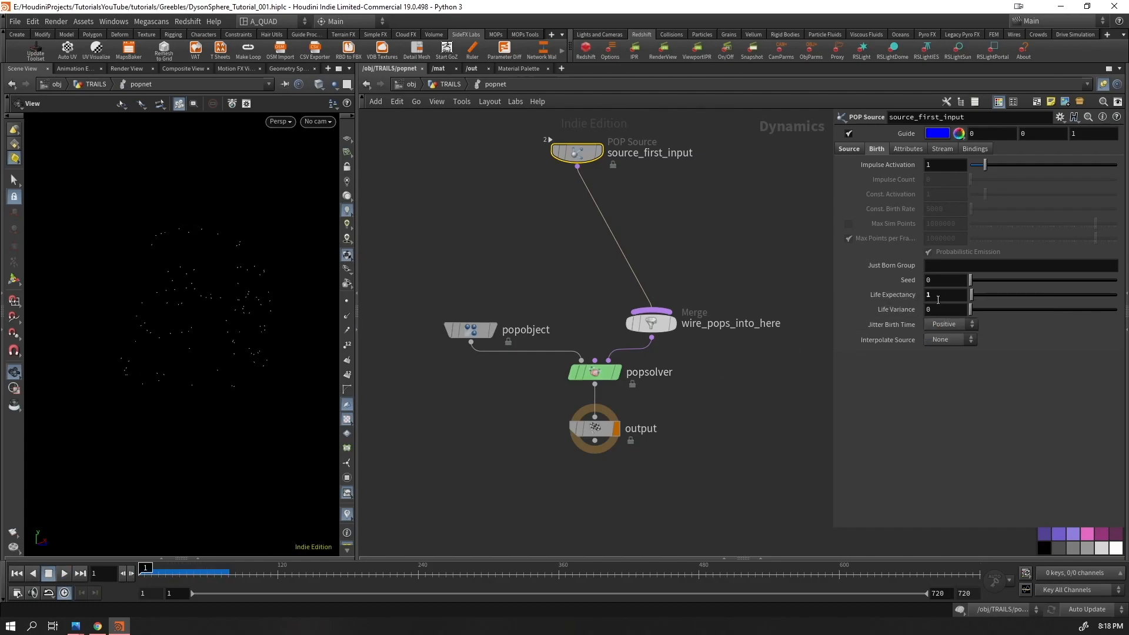
pyautogui.write('0.5')
pyautogui.press('Return')
pyautogui.press('Up')
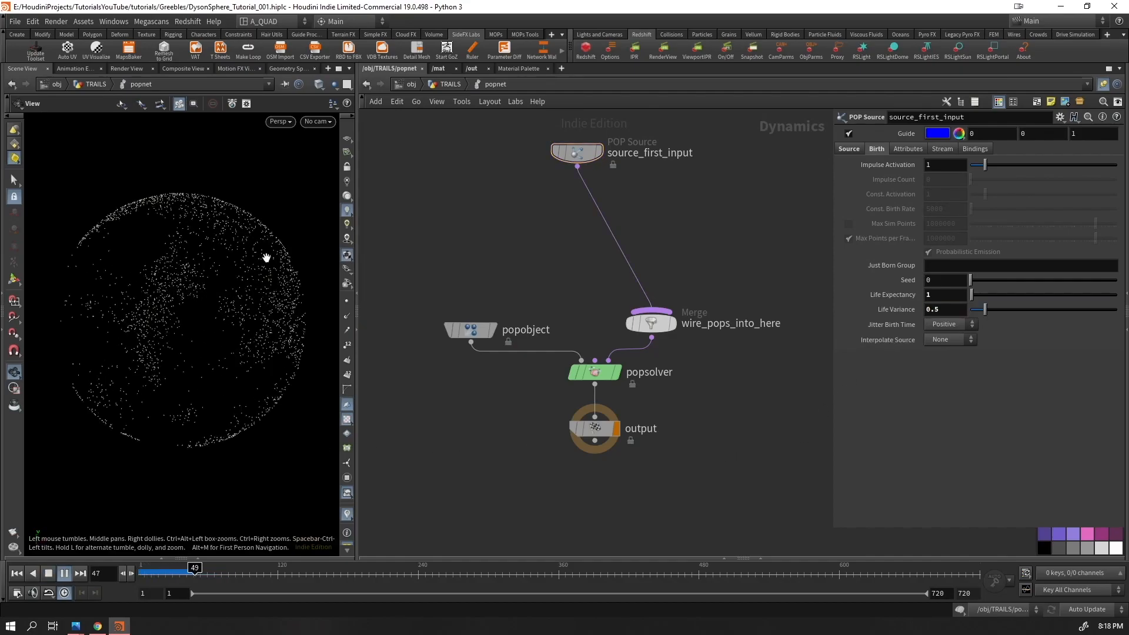
pyautogui.hotkey('ctrl', 'Up')
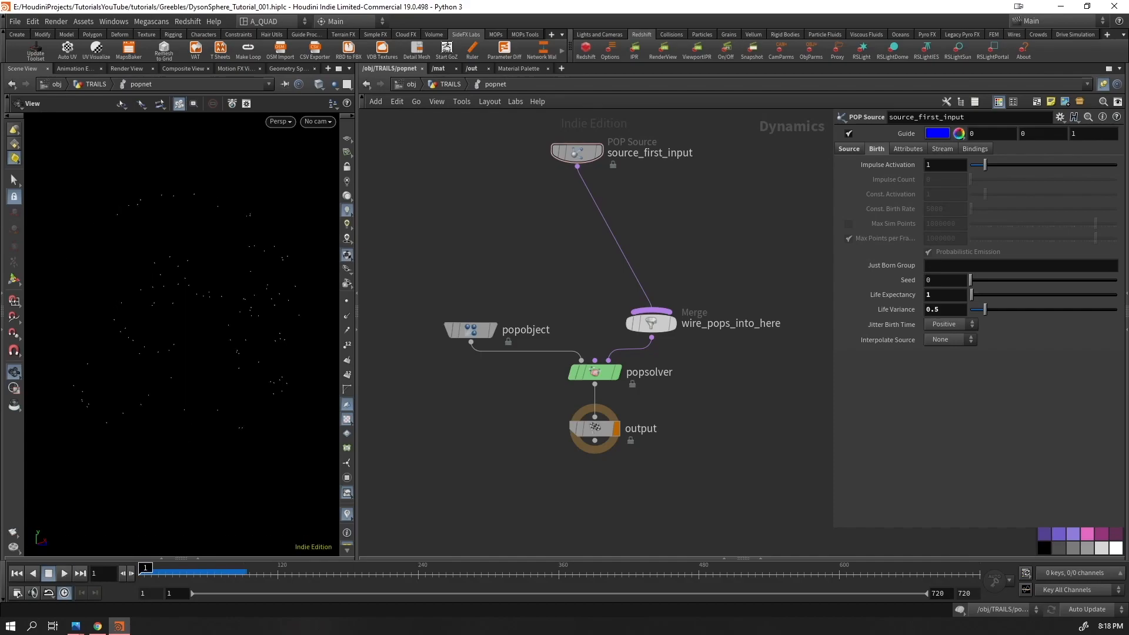
# Align the POP Source above the merge and insert a POP Wind node on the wire between them
pyautogui.moveTo(578, 152); pyautogui.dragTo(651, 141)
pyautogui.press('Tab')
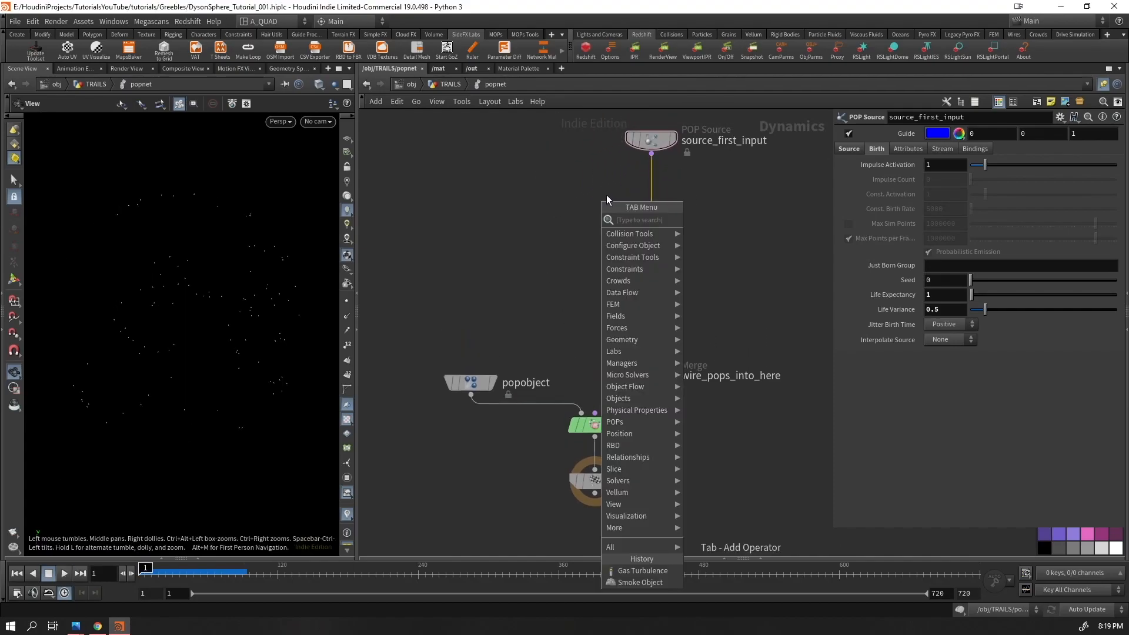
pyautogui.write('wind')
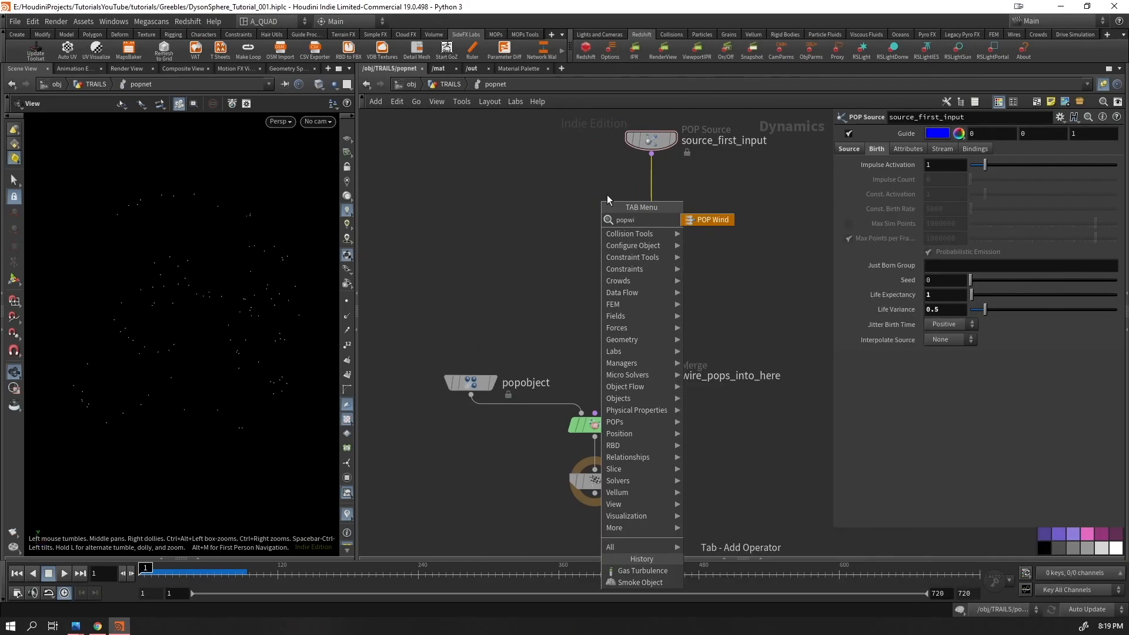
pyautogui.press('Return')
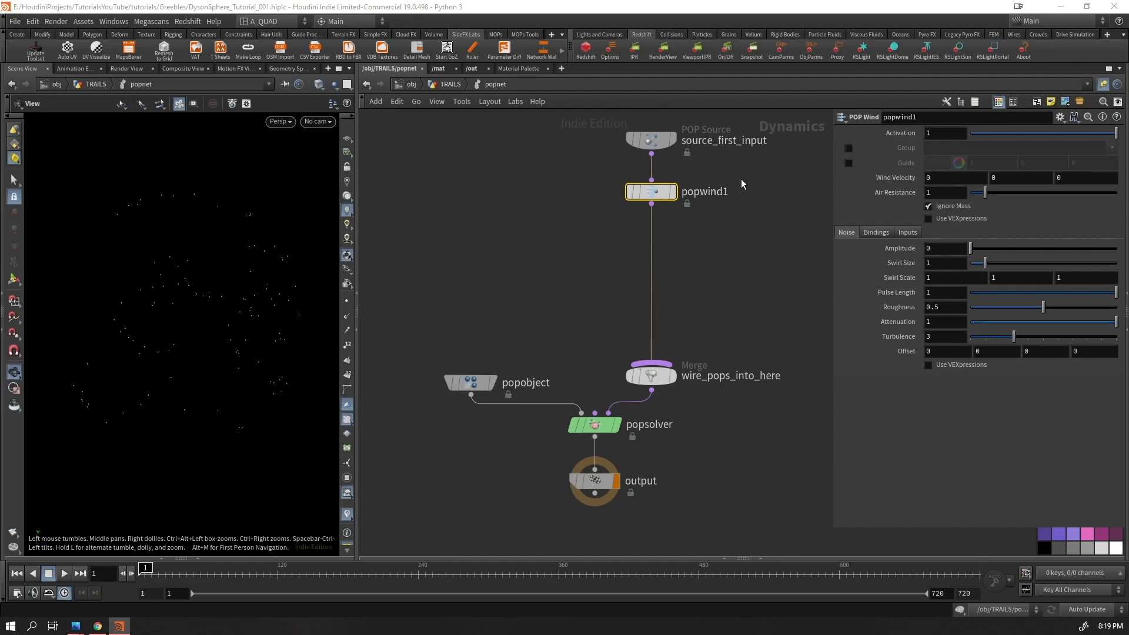
# Set the POP Wind's noise Amplitude to 10 and Roughness to 0, and play the simulation
pyautogui.click(955, 195)
pyautogui.click(953, 252)
pyautogui.write('10')
pyautogui.press('Return')
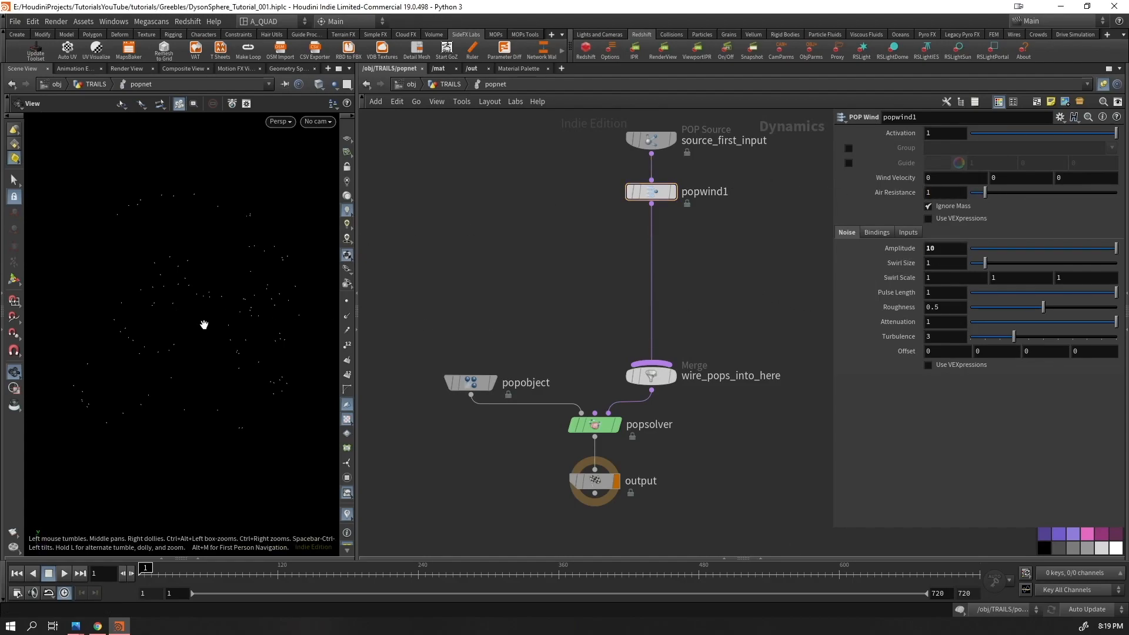
pyautogui.moveTo(1043, 307); pyautogui.dragTo(970, 307)
pyautogui.press('Up')
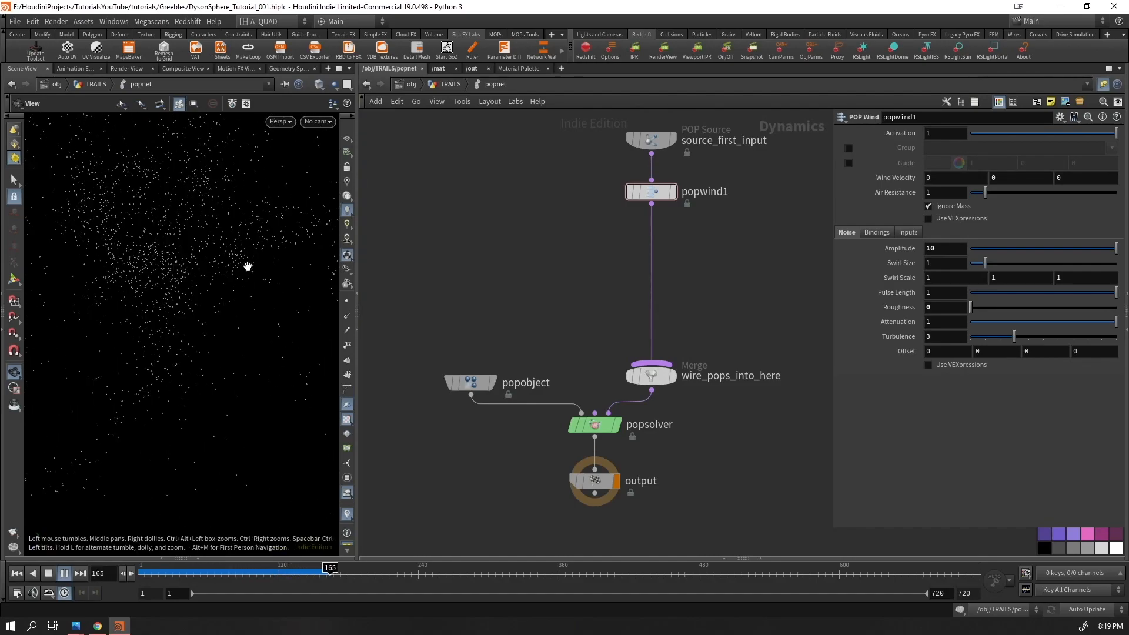
pyautogui.hotkey('ctrl', 'Up')
pyautogui.moveTo(175, 322); pyautogui.dragTo(209, 259)
pyautogui.press('Up')
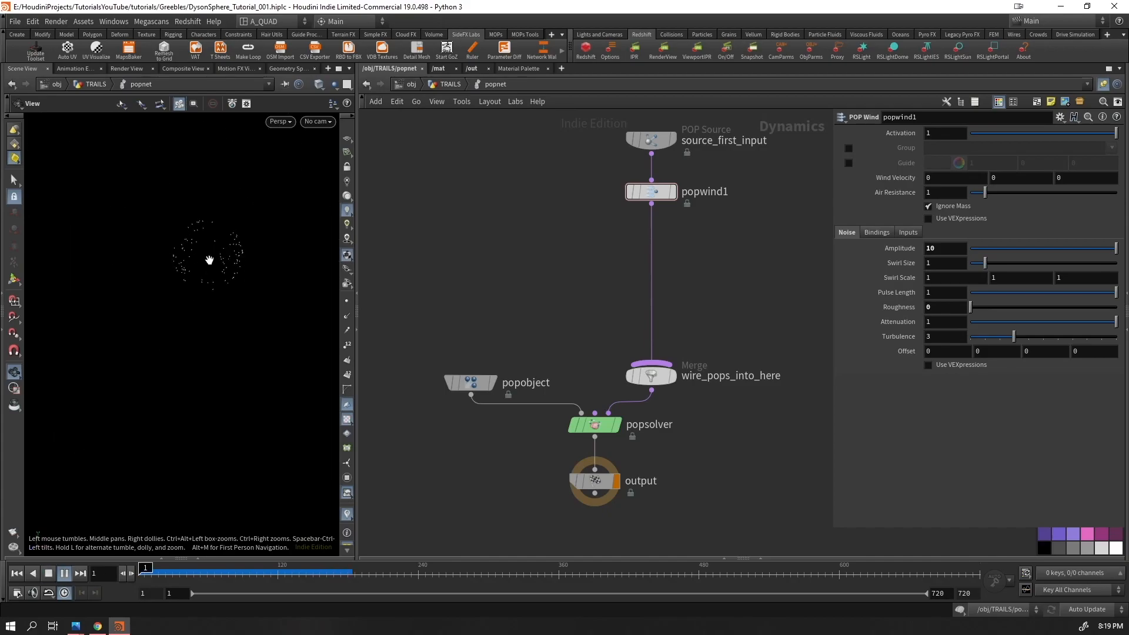
pyautogui.hotkey('ctrl', 'Up')
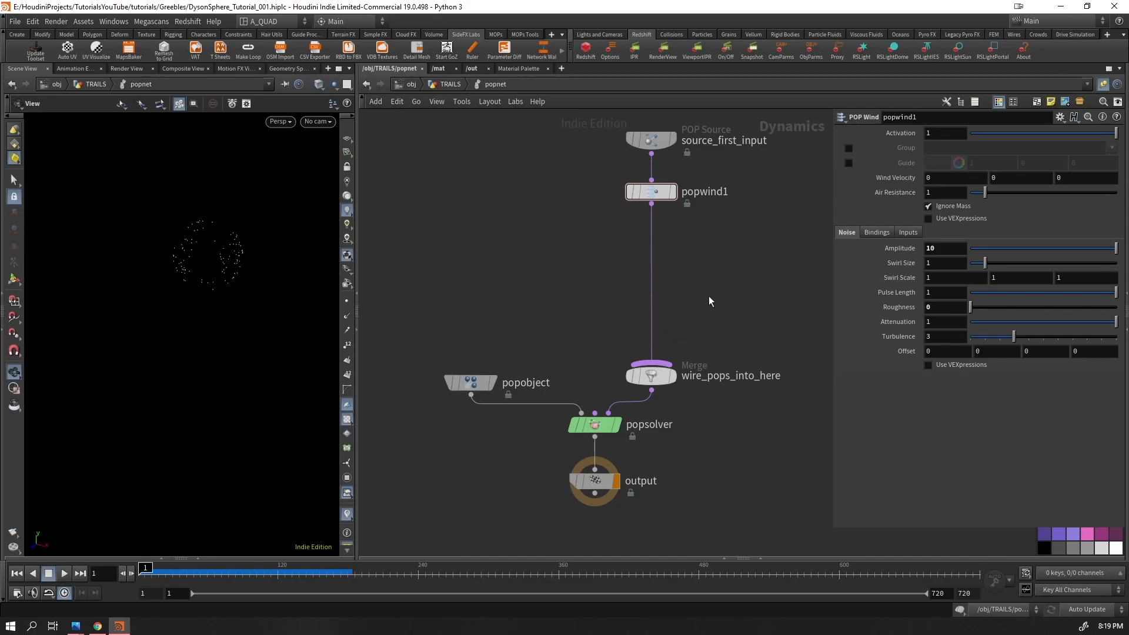
# Insert a POP VOP node on the wire directly below the POP Wind
pyautogui.press('Tab')
pyautogui.write('pop vop')
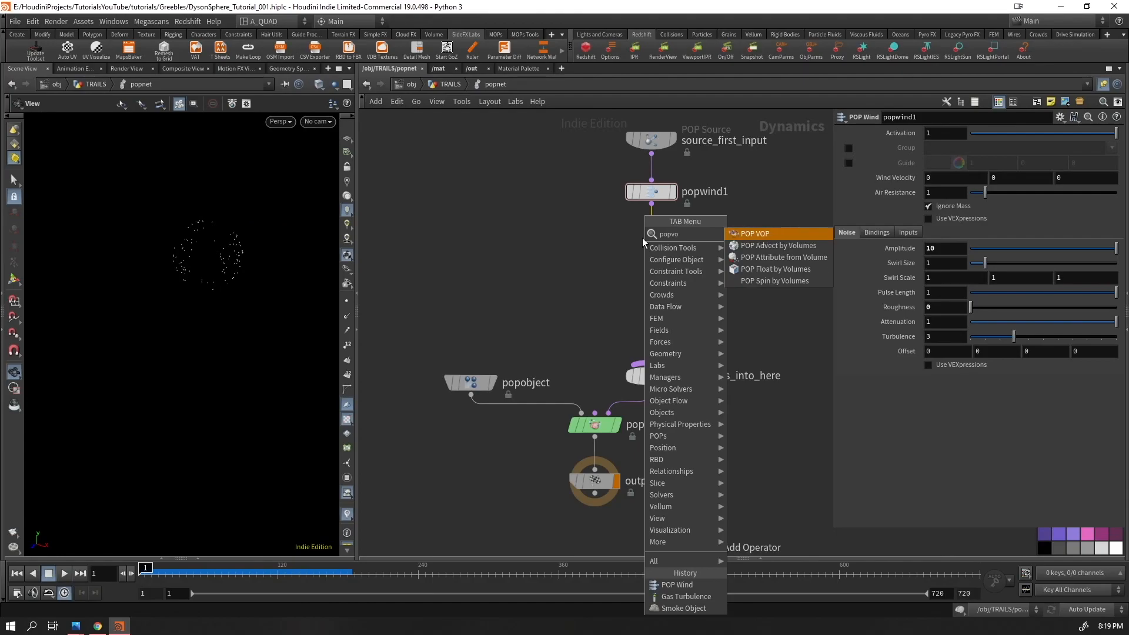
pyautogui.press('Return')
pyautogui.click(642, 239)
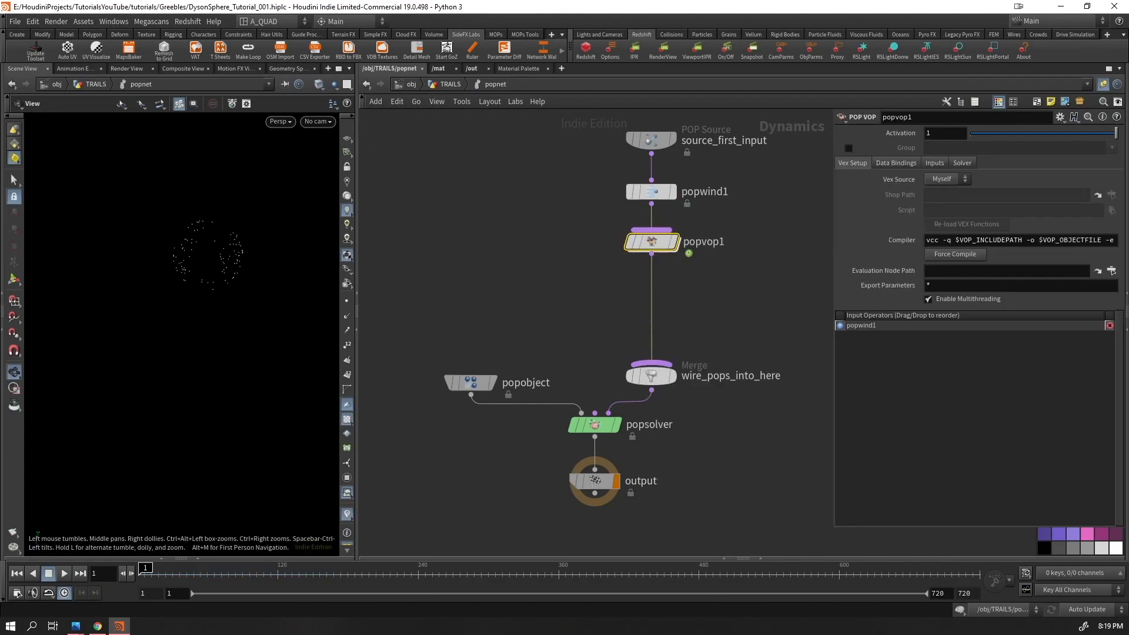
# Go inside the POP VOP, spread its nodes apart and add a Curl Noise node fed by the global P output
pyautogui.doubleClick(657, 246)
pyautogui.moveTo(699, 167); pyautogui.dragTo(793, 252)
pyautogui.click(499, 236)
pyautogui.click(647, 240)
pyautogui.click(635, 242)
pyautogui.click(497, 229)
pyautogui.click(563, 225)
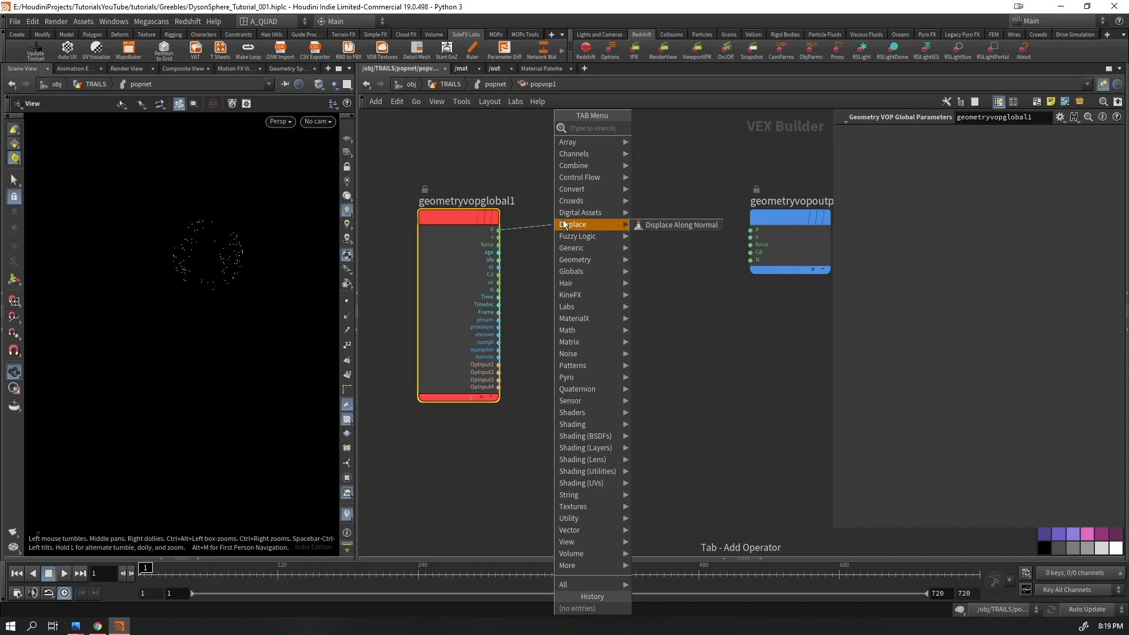
pyautogui.write('curl')
pyautogui.press('Return')
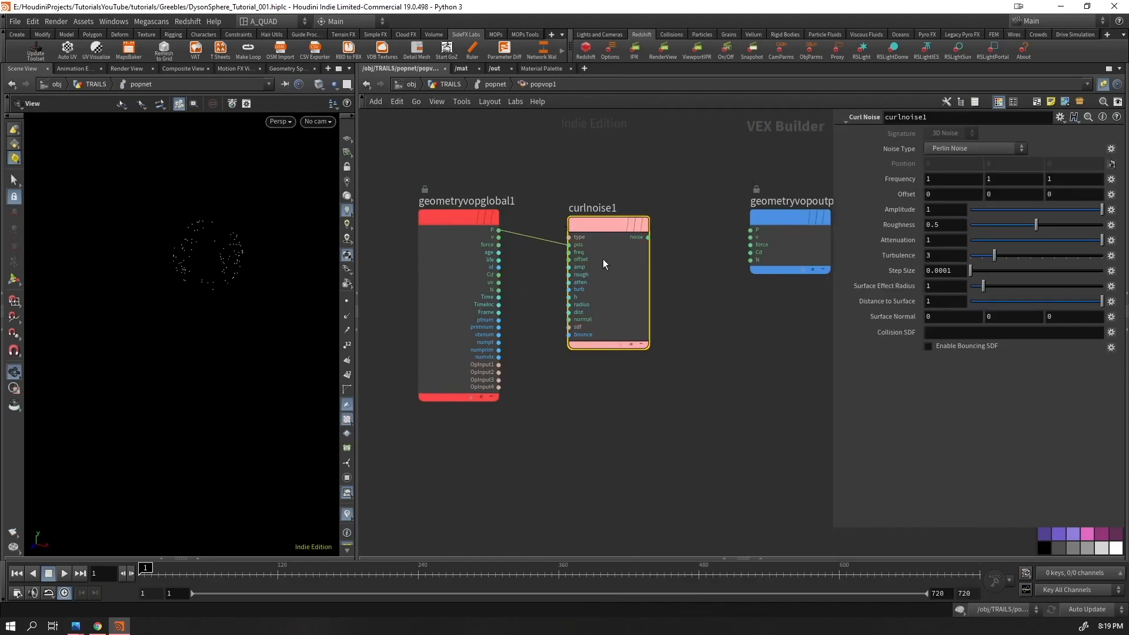
# Wire the Curl Noise output into v on the geometry output, play the simulation and return to the POP network
pyautogui.moveTo(624, 268); pyautogui.dragTo(598, 263)
pyautogui.click(619, 230)
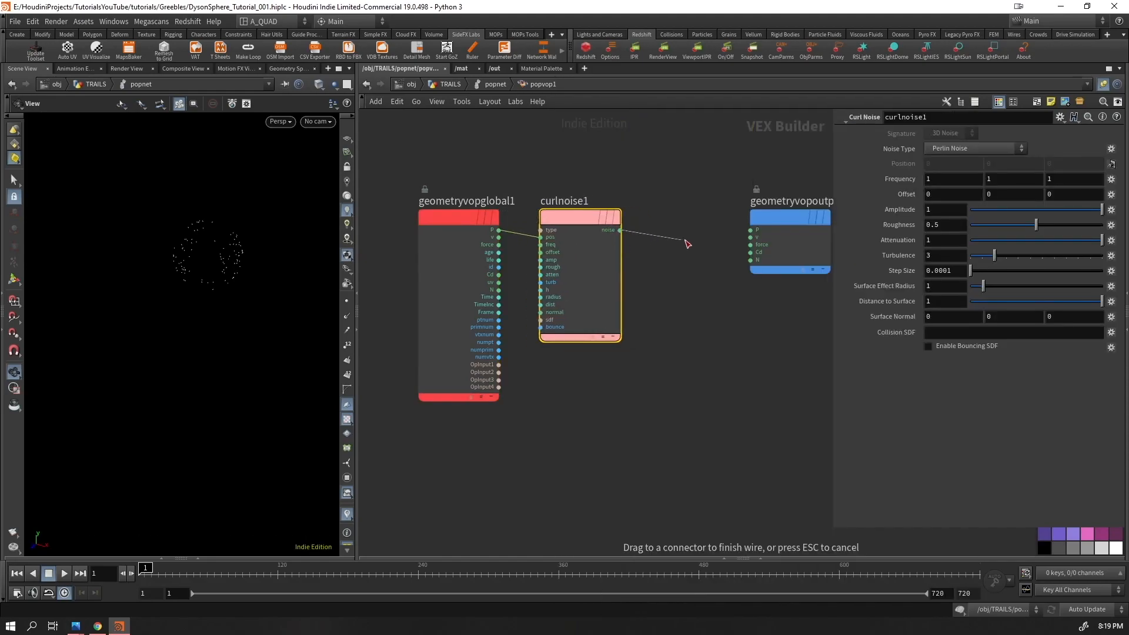
pyautogui.click(750, 237)
pyautogui.moveTo(785, 241); pyautogui.dragTo(697, 245)
pyautogui.press('Up')
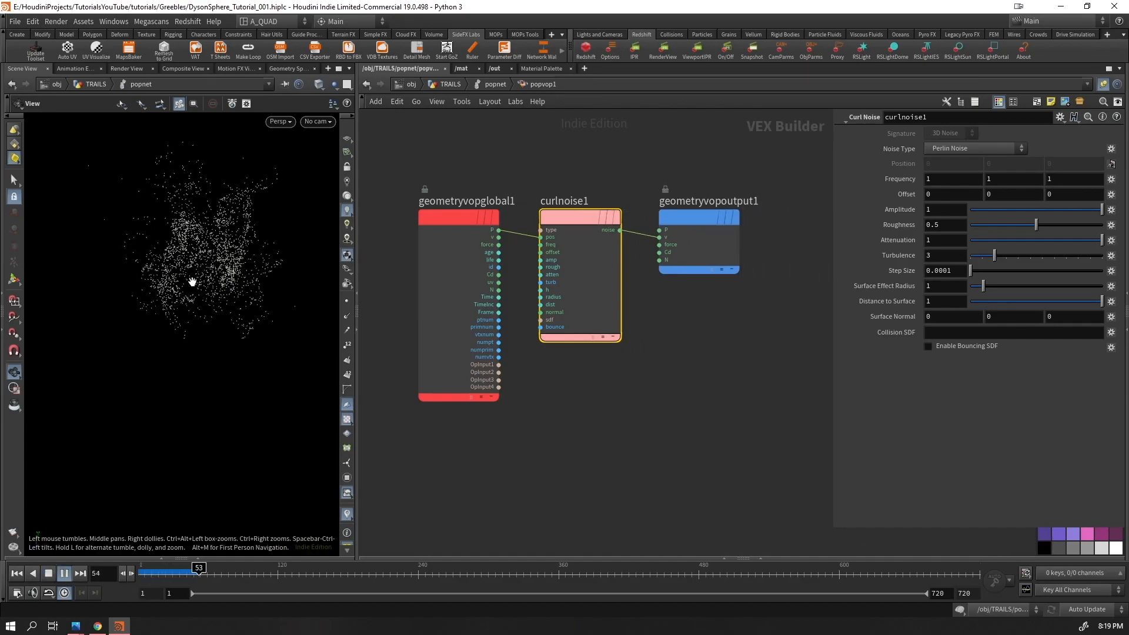
pyautogui.hotkey('ctrl', 'Up')
pyautogui.click(495, 84)
# Move the POP VOP aside, wire the POP Wind straight into the merge and play the simulation without it
pyautogui.moveTo(652, 241); pyautogui.dragTo(546, 247)
pyautogui.moveTo(651, 204); pyautogui.dragTo(651, 361)
pyautogui.press('Up')
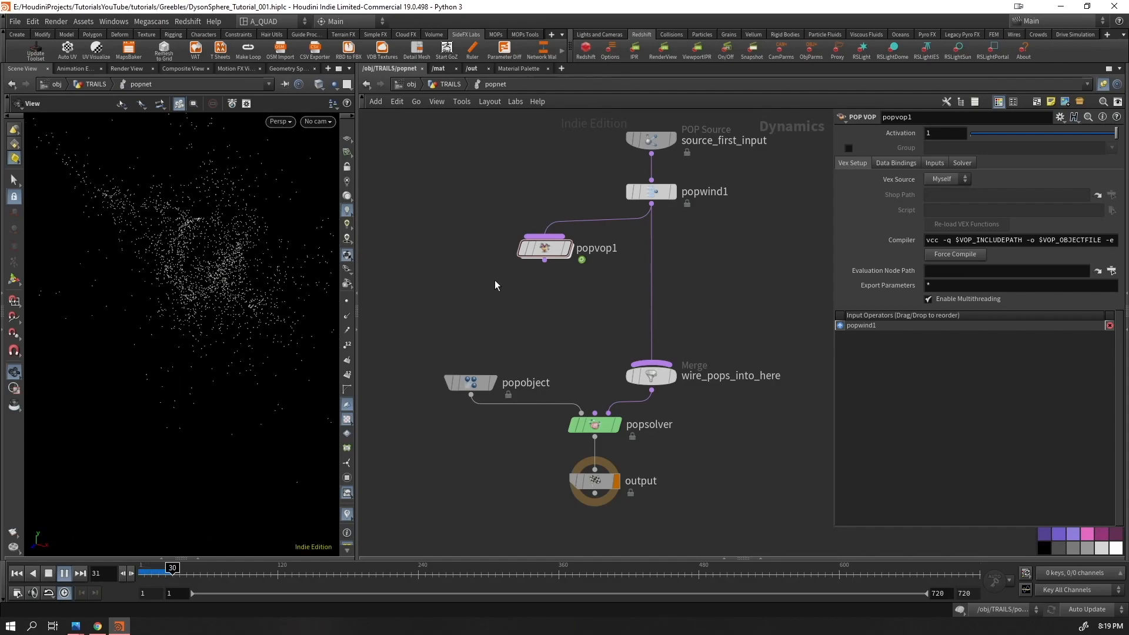
pyautogui.hotkey('ctrl', 'Up')
# Undo the POP VOP bypass, replay the simulation and move the POP VOP back in line below the POP Wind
pyautogui.hotkey('ctrl', 'z')
pyautogui.hotkey('ctrl', 'z')
pyautogui.press('Up')
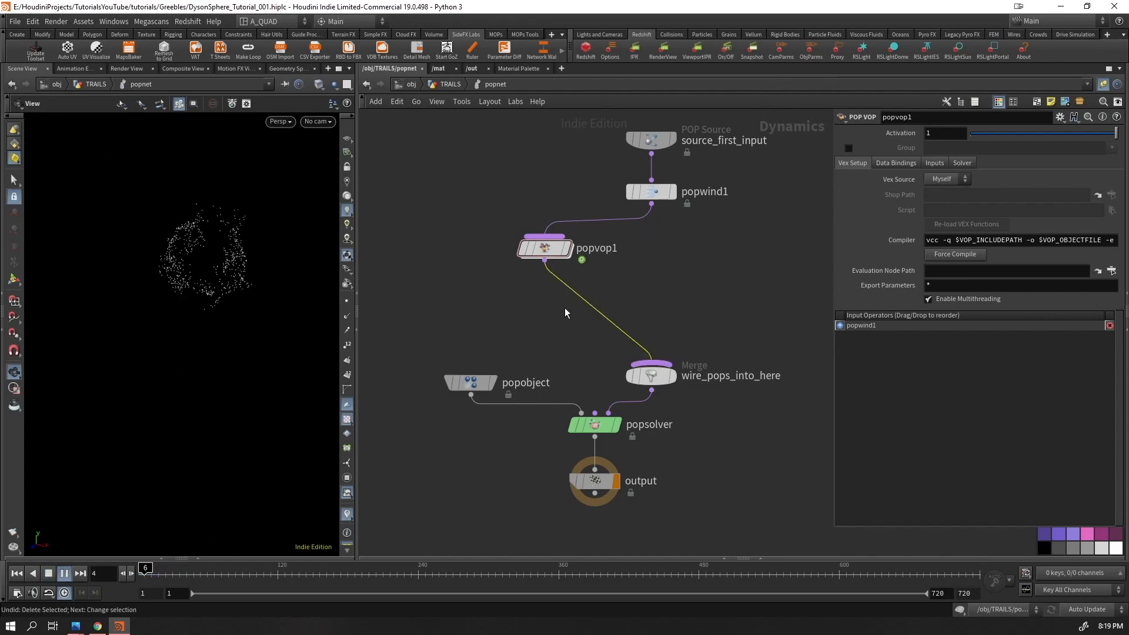
pyautogui.moveTo(544, 246); pyautogui.dragTo(650, 239)
pyautogui.hotkey('ctrl', 'Up')
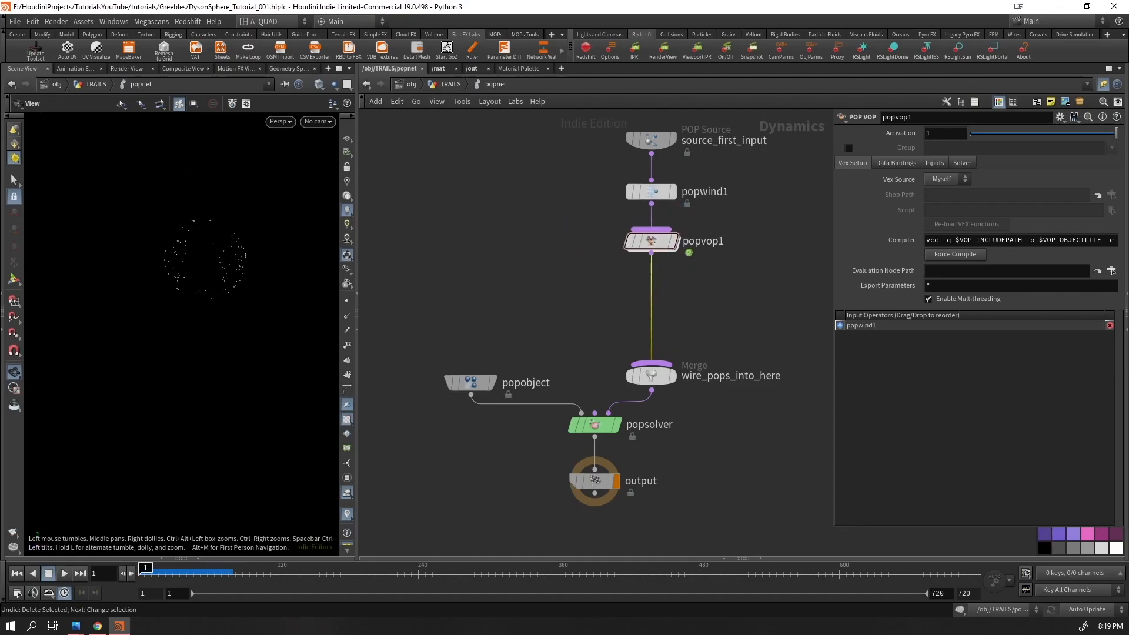
# Insert a POP Attract node below the POP VOP and tighten the spacing of the node chain above the merge
pyautogui.press('Tab')
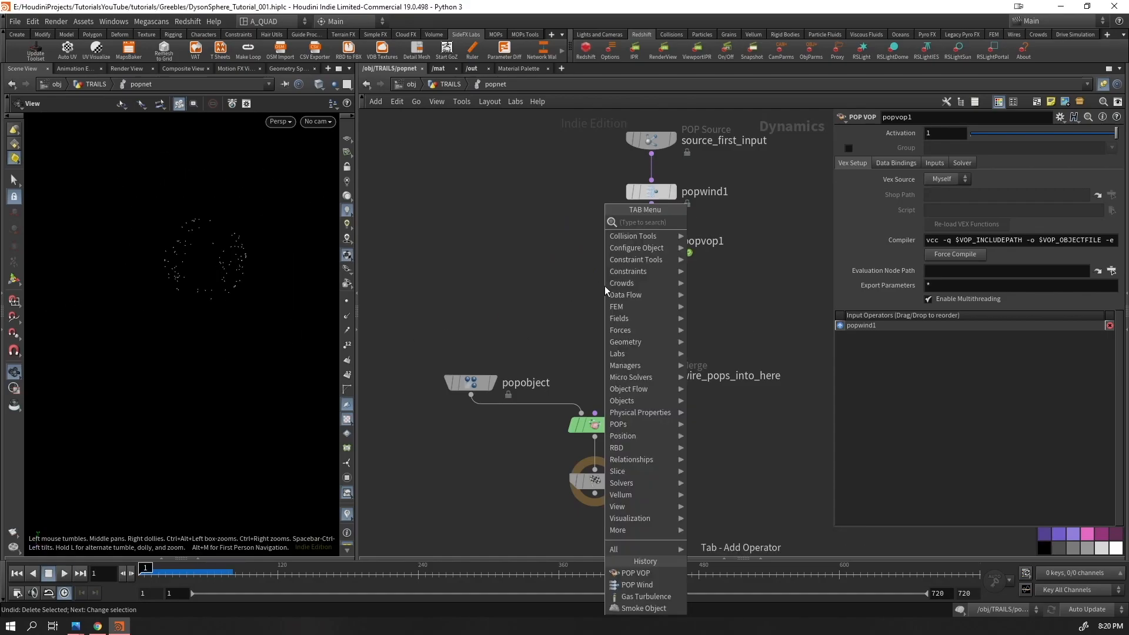
pyautogui.write('popa')
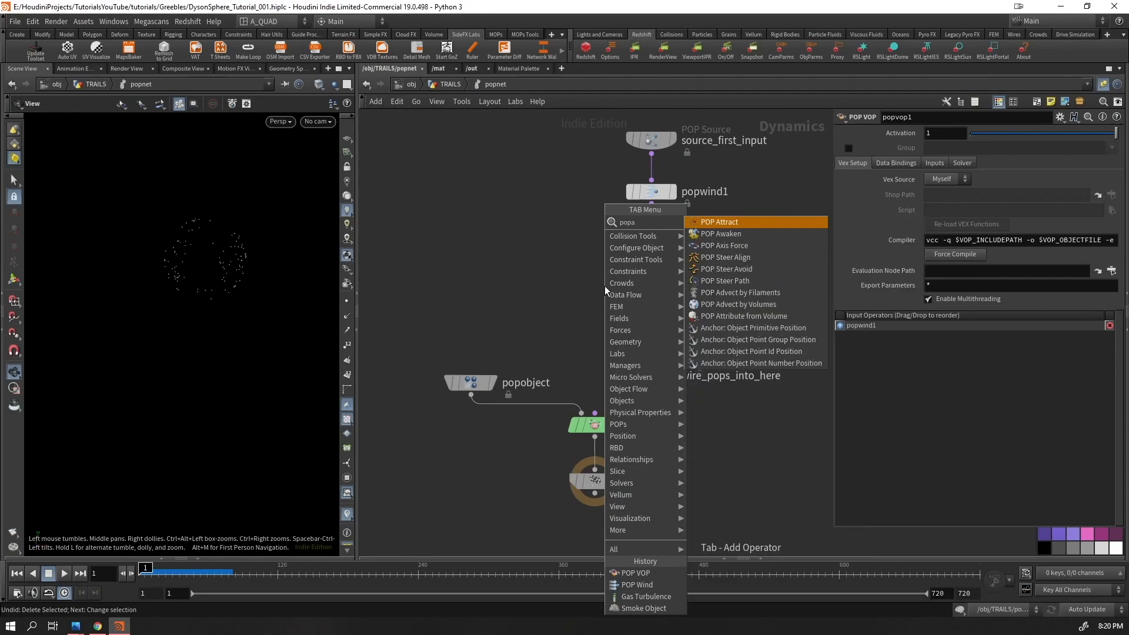
pyautogui.press('Return')
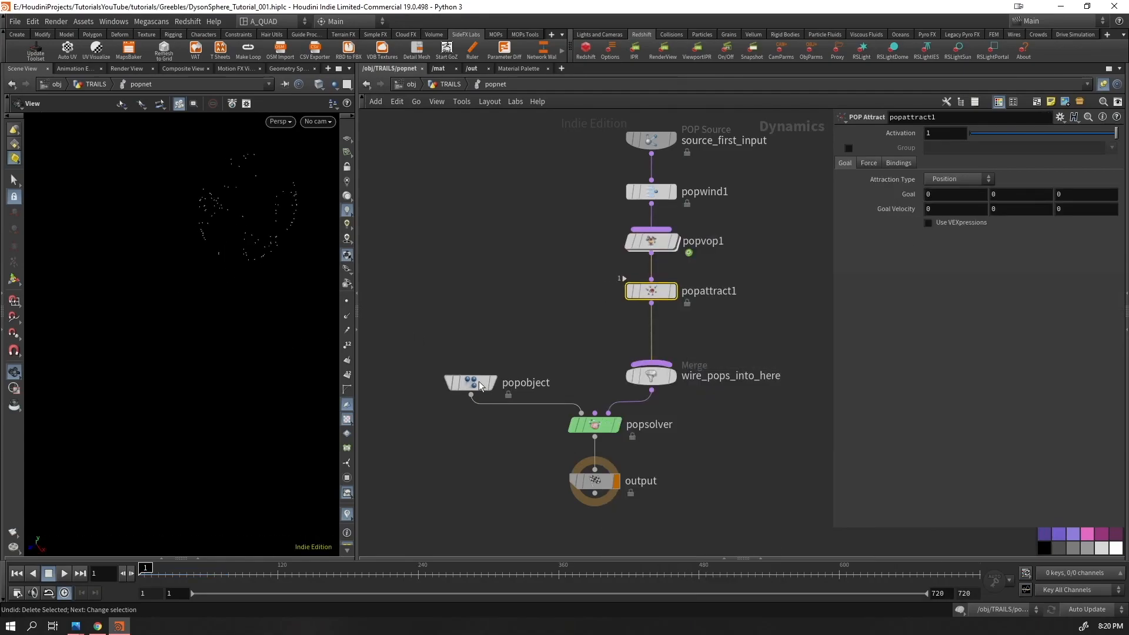
pyautogui.moveTo(750, 130); pyautogui.dragTo(626, 388)
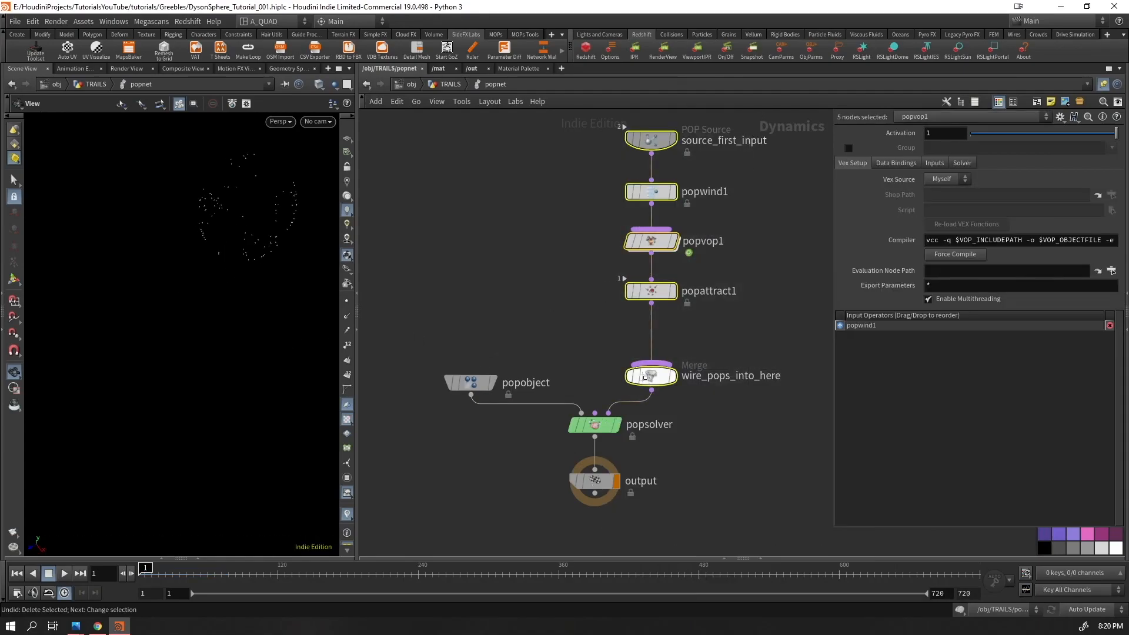
pyautogui.moveTo(659, 229); pyautogui.dragTo(659, 259)
pyautogui.click(651, 325)
pyautogui.press('Up')
pyautogui.hotkey('ctrl', 'Up')
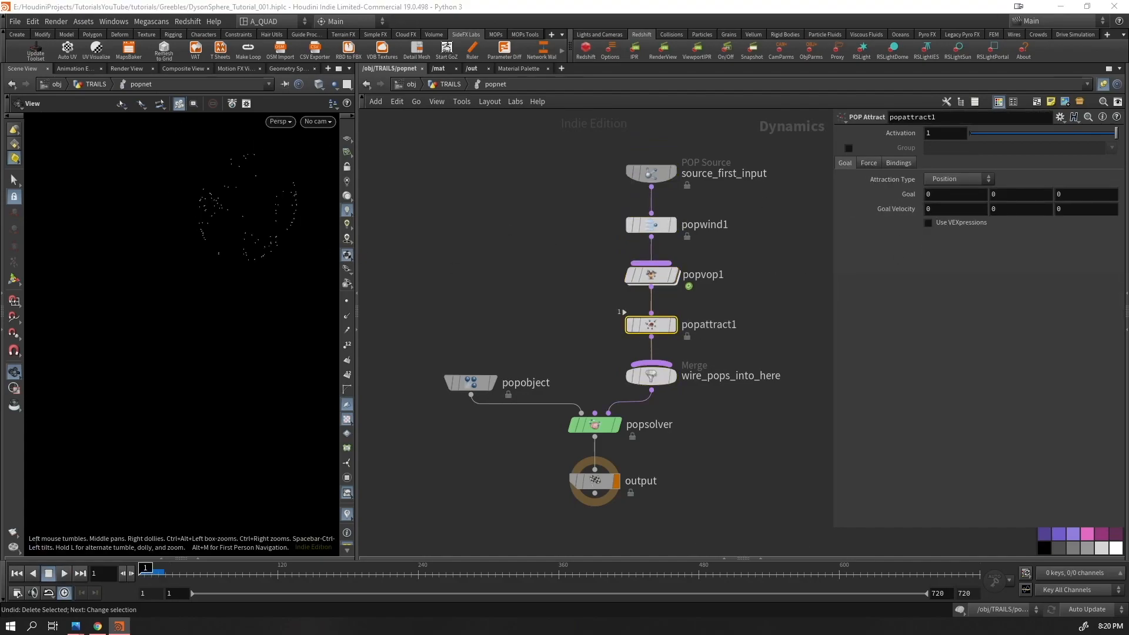
# Set the POP Attract's Force Scale to 40 and play the simulation while orbiting around the particles
pyautogui.click(868, 163)
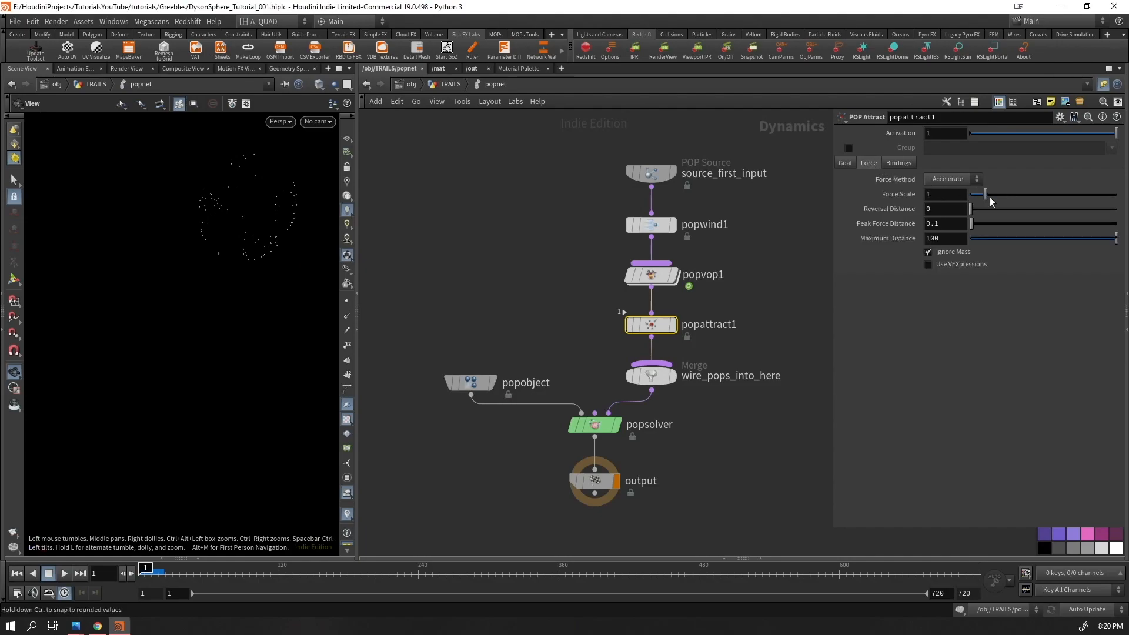
pyautogui.press('Return')
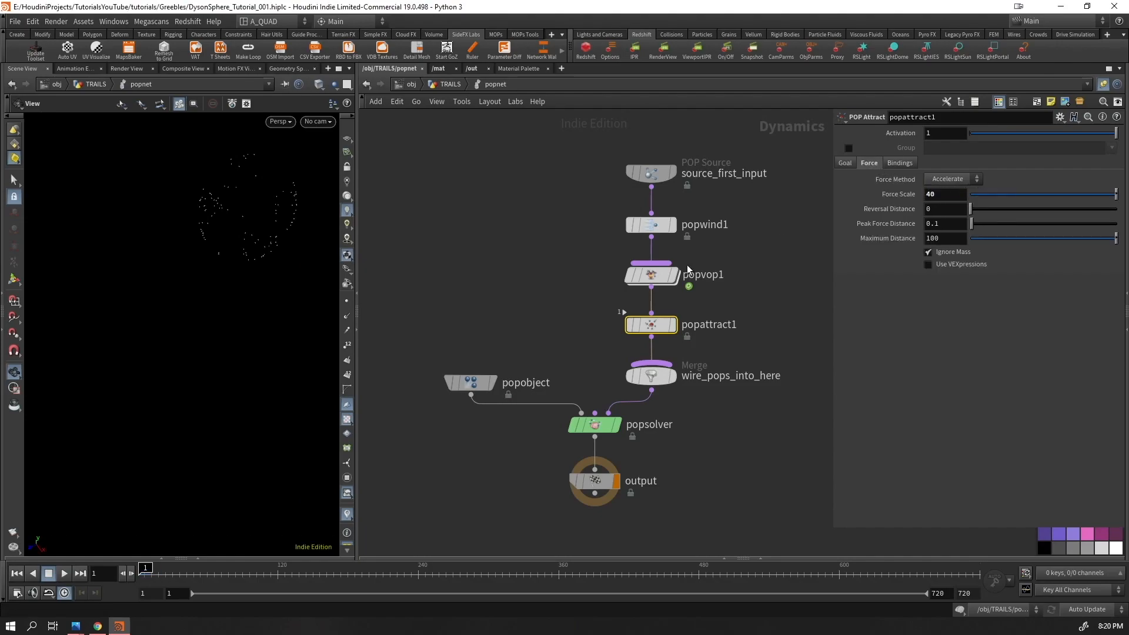
pyautogui.press('Up')
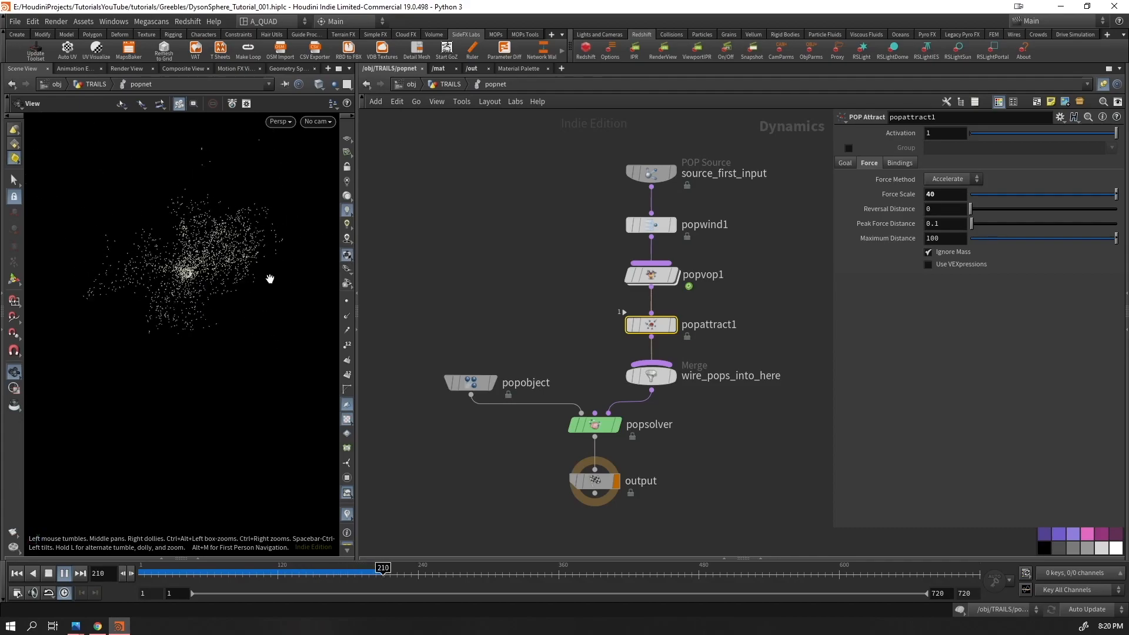
pyautogui.moveTo(193, 279); pyautogui.dragTo(193, 277)
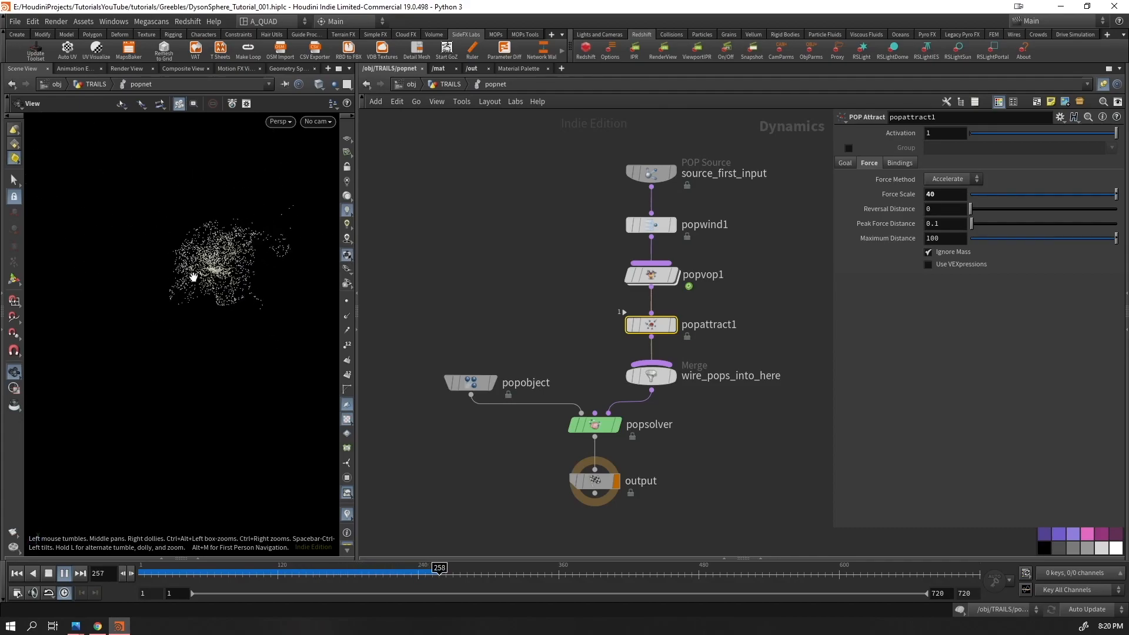
pyautogui.hotkey('ctrl', 'Up')
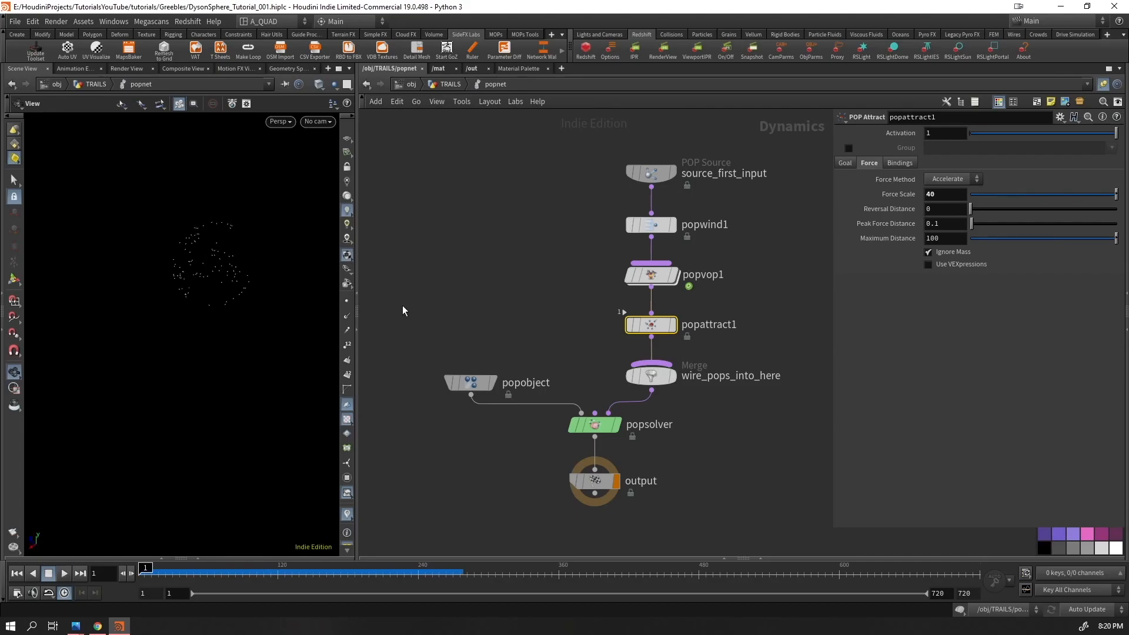
# Make room around the popsolver by moving popobject and output, and insert a Merge node between popsolver and output
pyautogui.moveTo(463, 384); pyautogui.dragTo(496, 277)
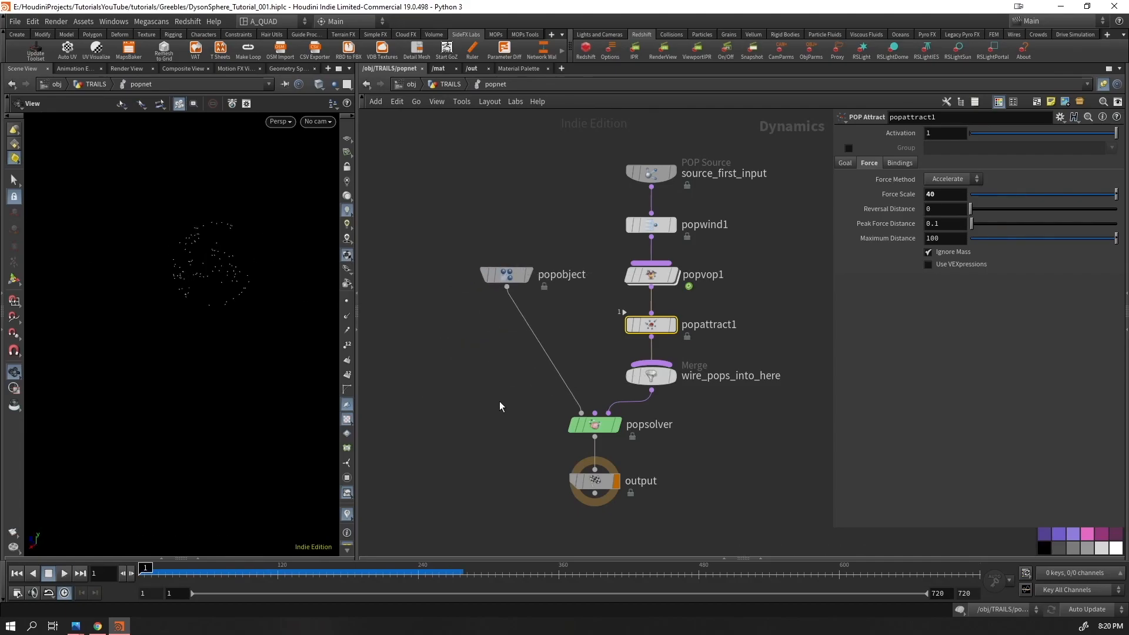
pyautogui.moveTo(620, 455); pyautogui.dragTo(663, 247, button='middle')
pyautogui.scroll(2, 663, 247)
pyautogui.moveTo(636, 283); pyautogui.dragTo(536, 501)
pyautogui.press('Tab')
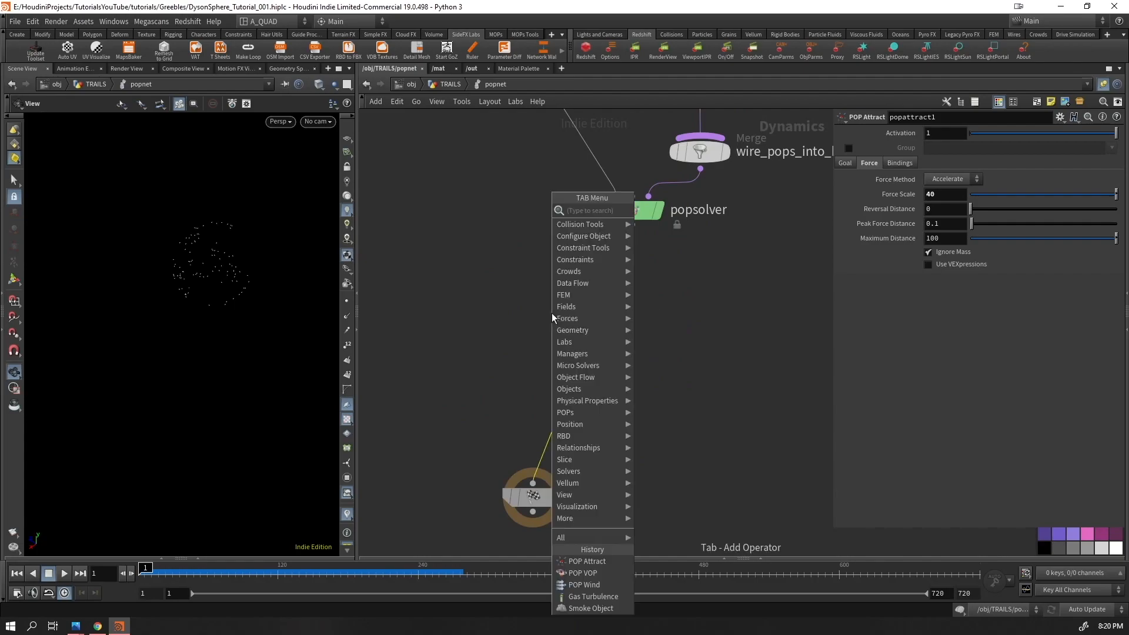
pyautogui.write('merge')
pyautogui.press('Return')
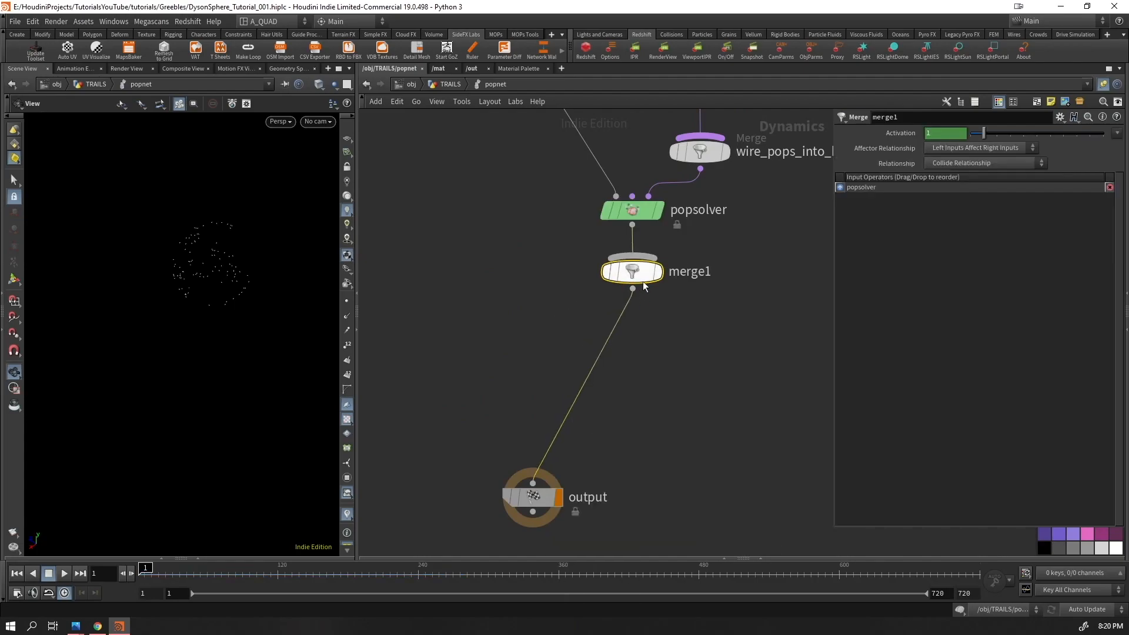
pyautogui.moveTo(633, 272); pyautogui.dragTo(541, 364)
# Add a Static Object node wired into the new Merge and select the Merge to show its input order
pyautogui.click(539, 347)
pyautogui.press('Tab')
pyautogui.write('stat')
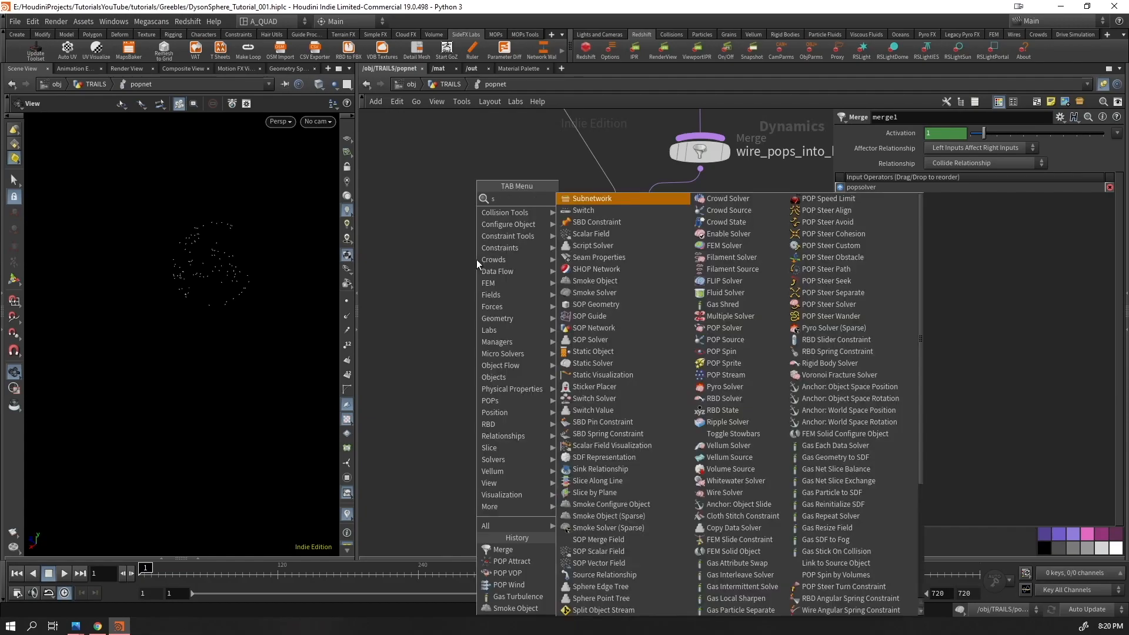
pyautogui.press('Return')
pyautogui.click(476, 259)
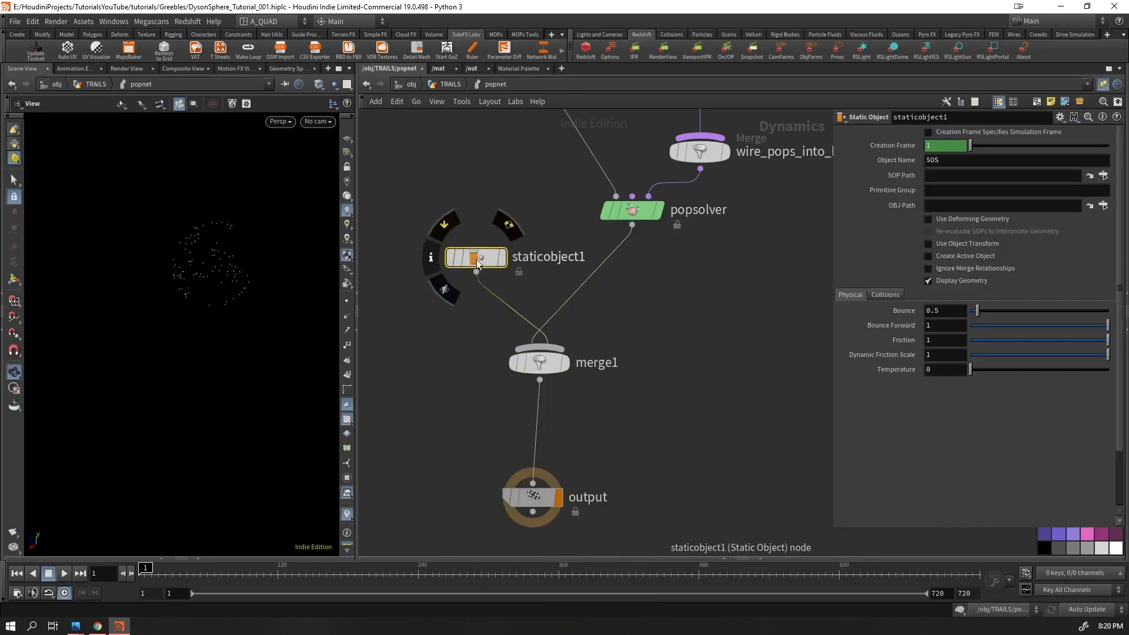
pyautogui.click(547, 363)
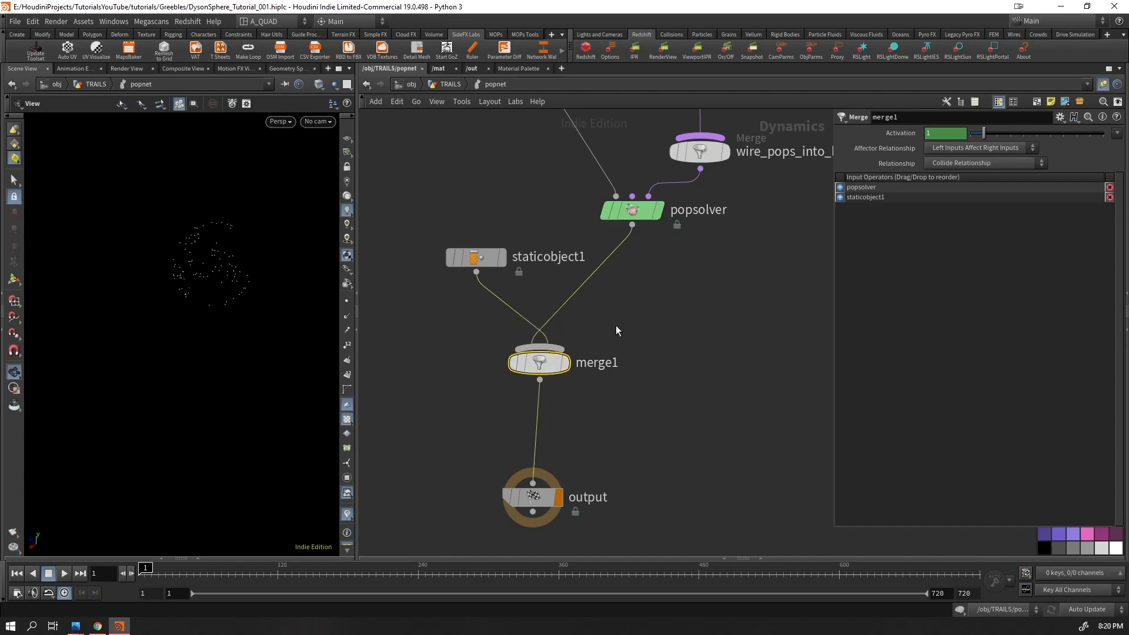
# Reorder the Merge inputs so staticobject1 comes before popsolver, and move the static object level with popsolver
pyautogui.hotkey('shift', 'r')
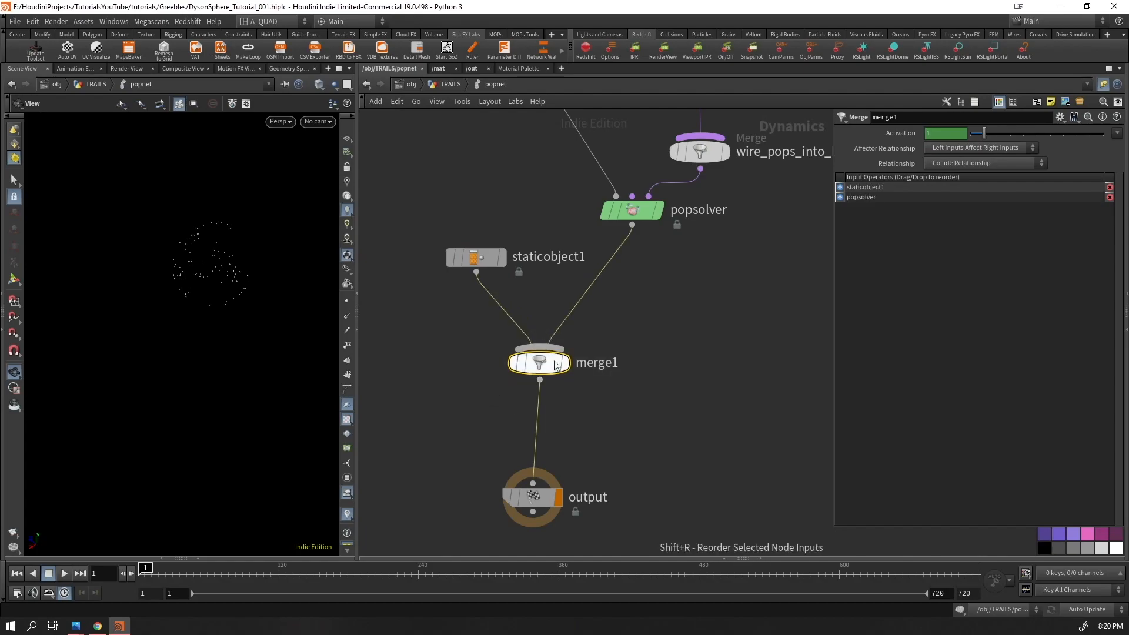
pyautogui.moveTo(463, 261); pyautogui.dragTo(420, 214)
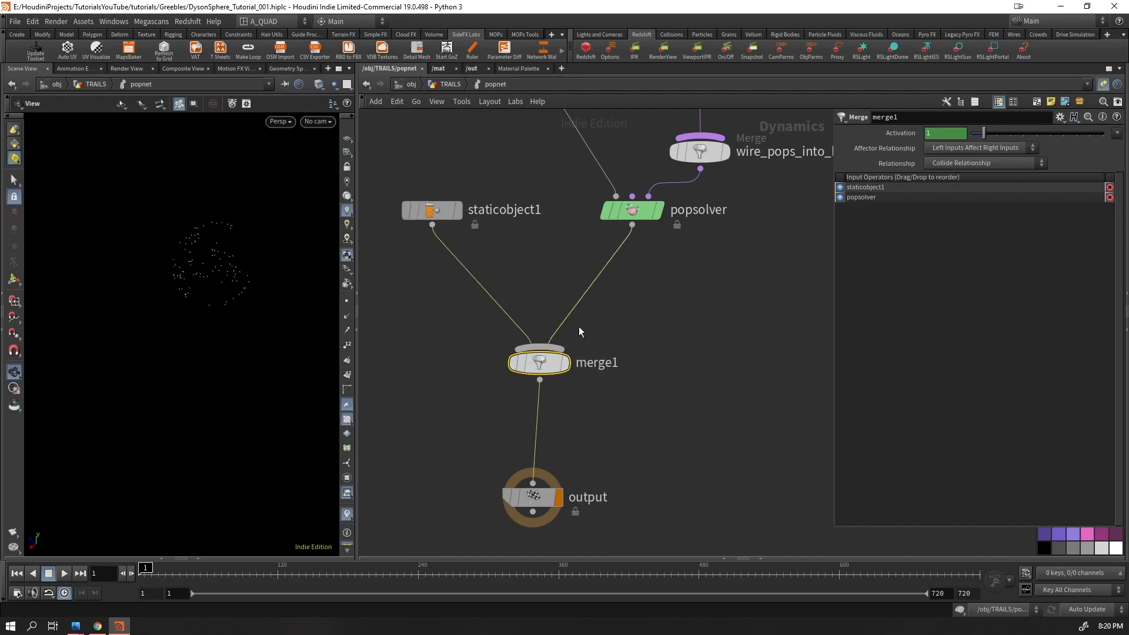
pyautogui.hotkey('shift', 'r')
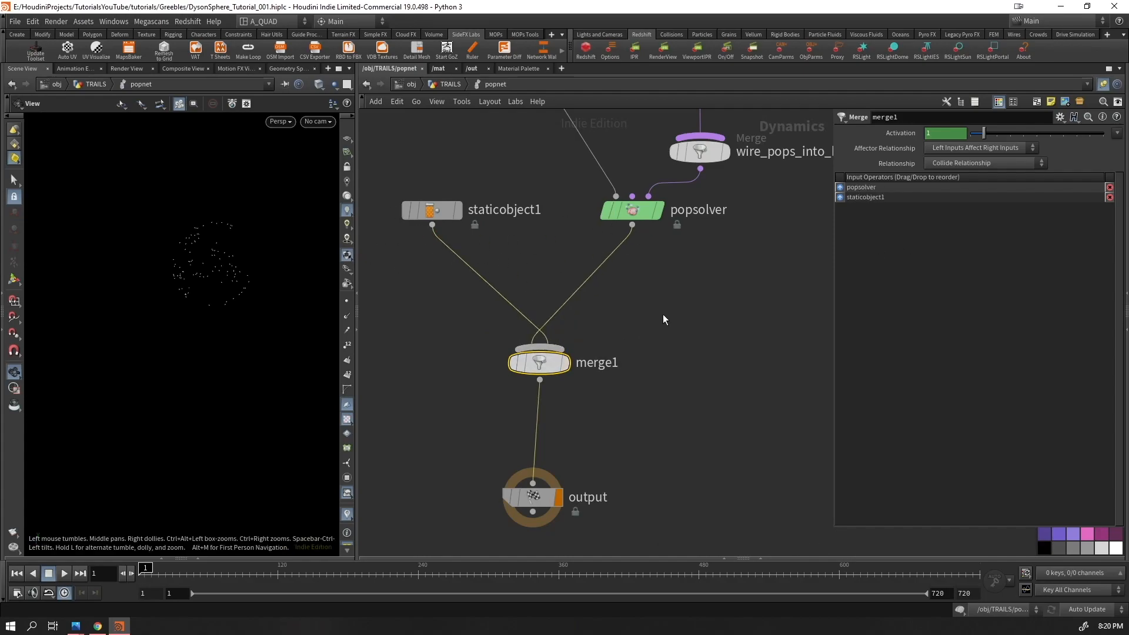
pyautogui.hotkey('shift', 'r')
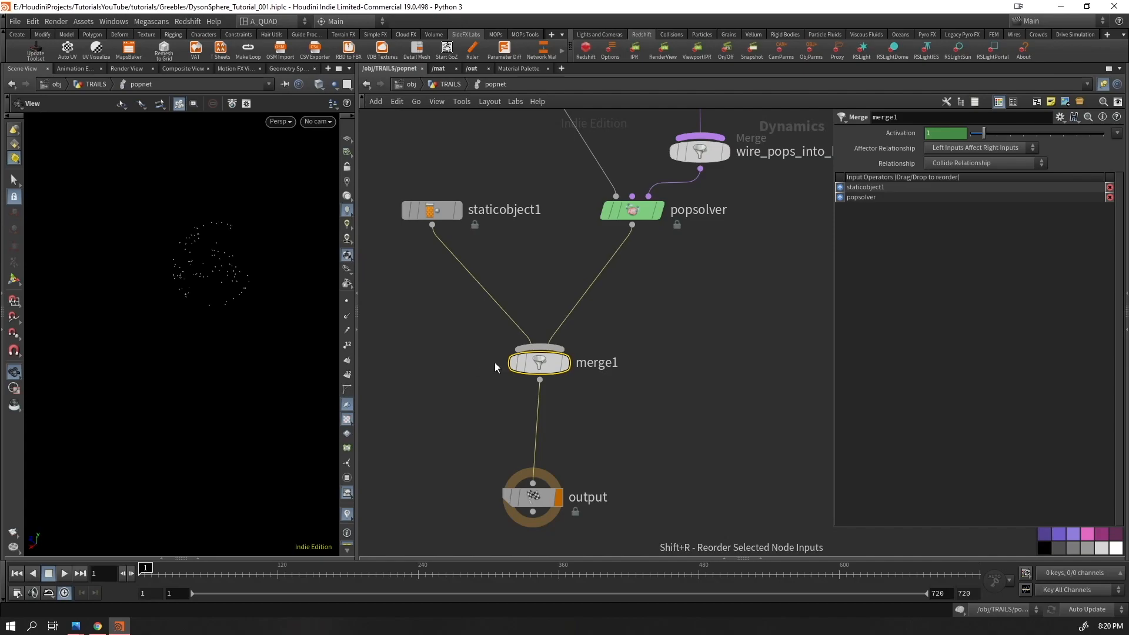
pyautogui.click(955, 164)
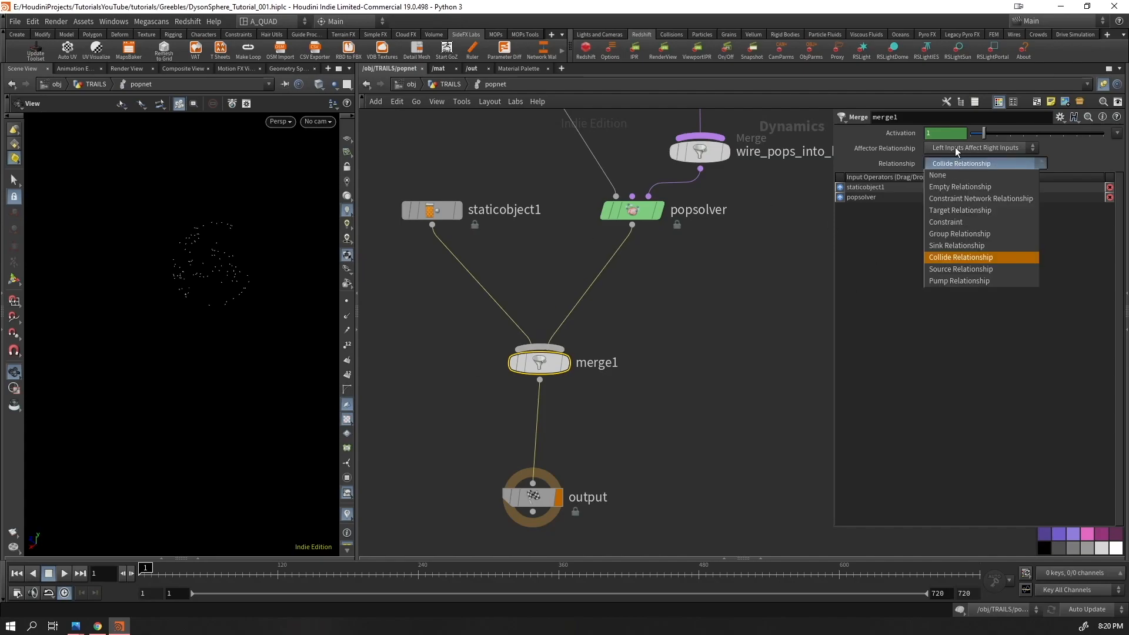
pyautogui.click(954, 148)
pyautogui.click(955, 148)
pyautogui.click(793, 373)
pyautogui.click(432, 210)
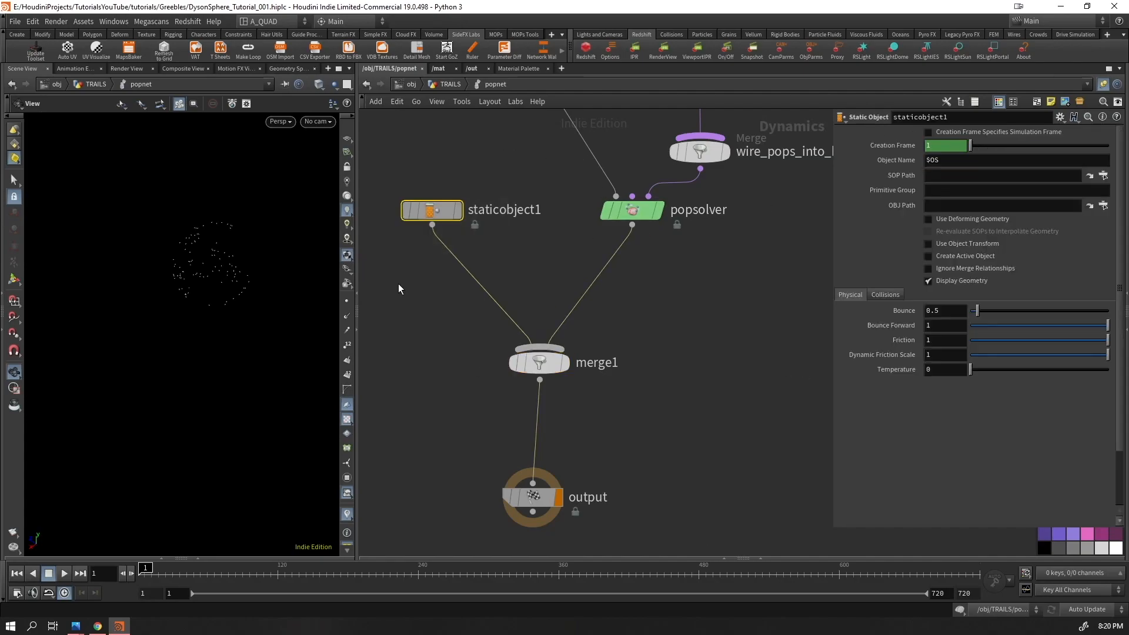
pyautogui.click(447, 84)
pyautogui.moveTo(561, 257)
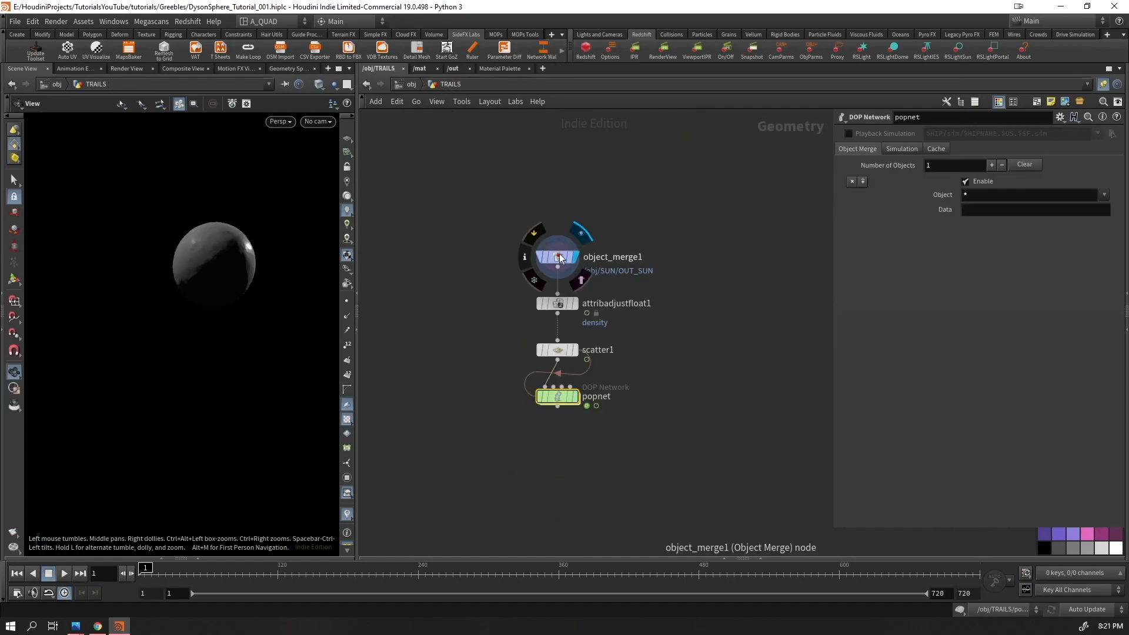
pyautogui.press('Tab')
pyautogui.moveTo(535, 230)
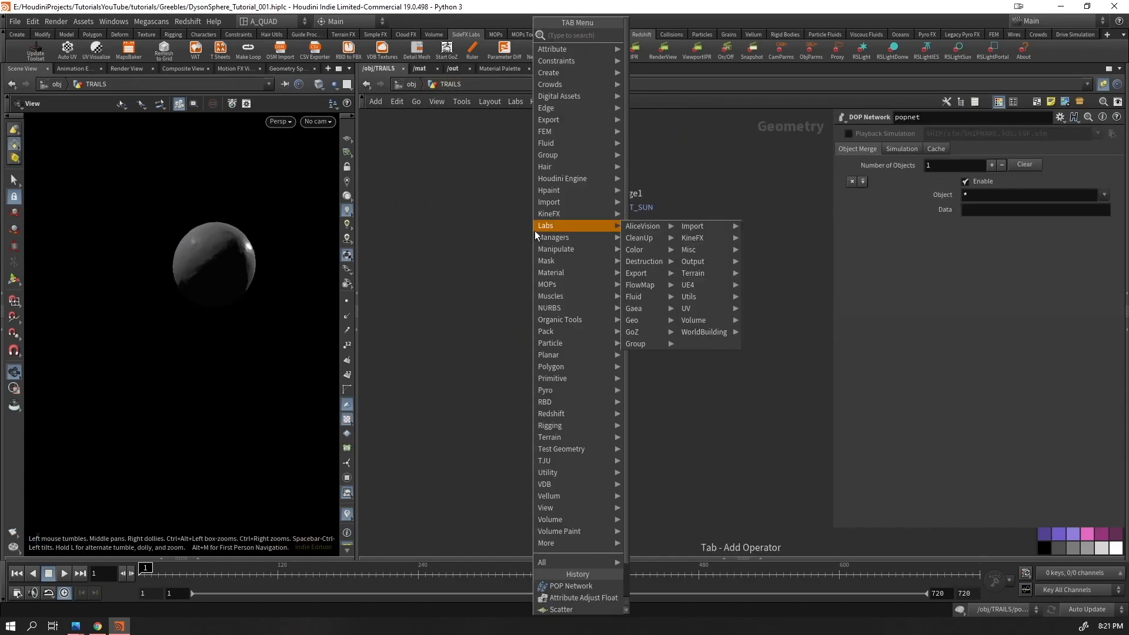
pyautogui.write('null')
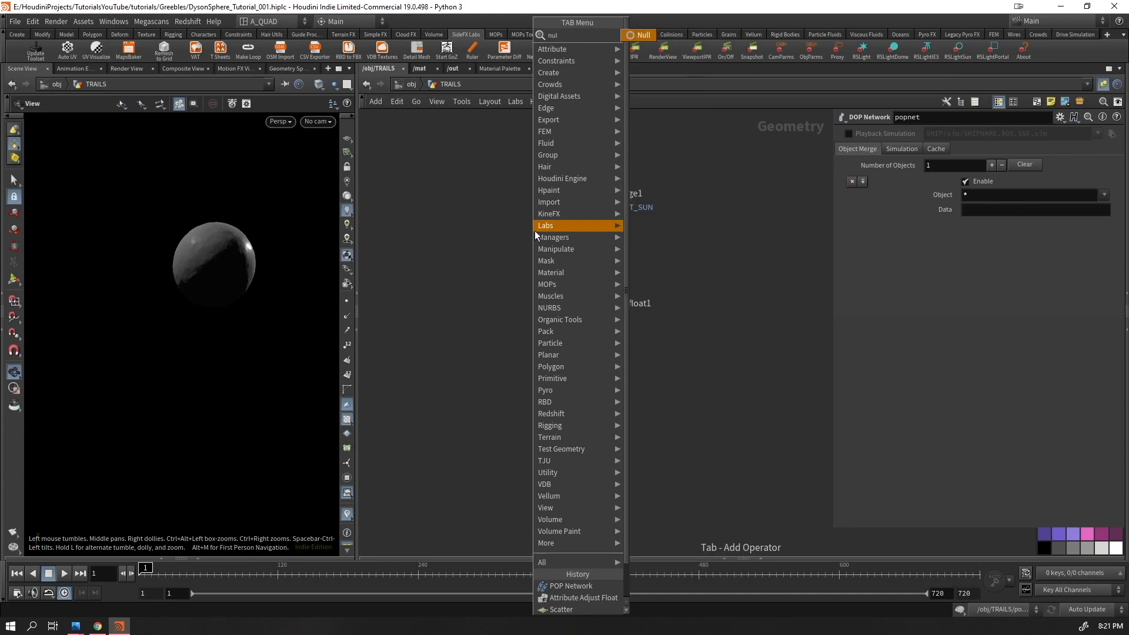
pyautogui.press('Return')
pyautogui.press('Return')
pyautogui.moveTo(625, 157); pyautogui.dragTo(490, 503)
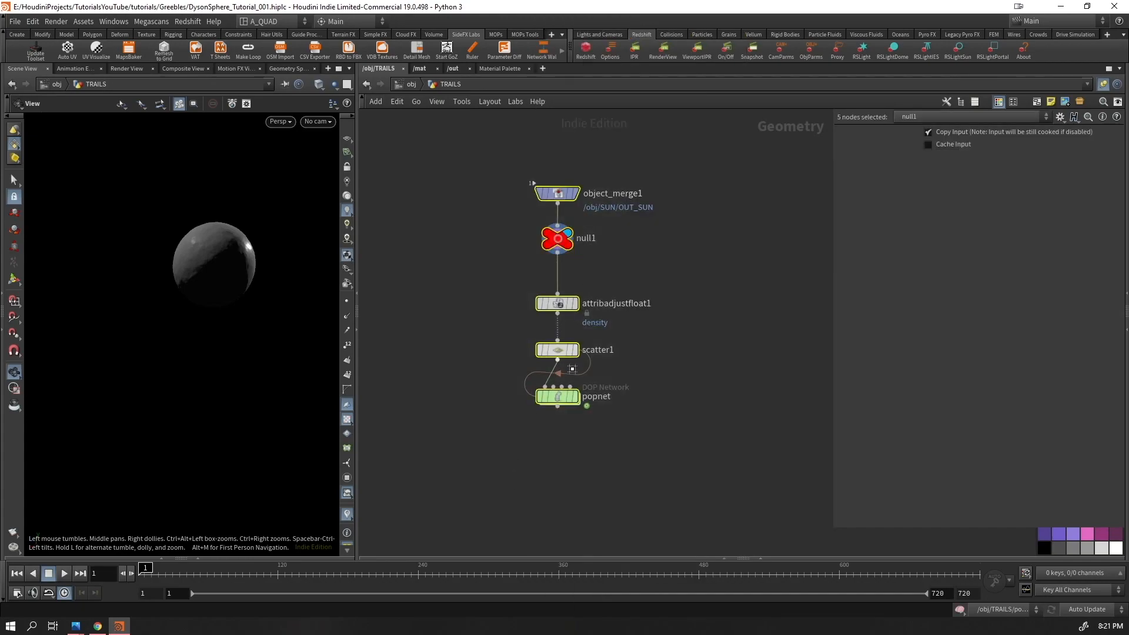
pyautogui.press('l')
pyautogui.moveTo(652, 199); pyautogui.dragTo(556, 232)
pyautogui.moveTo(1030, 163); pyautogui.dragTo(934, 182)
pyautogui.click(557, 269)
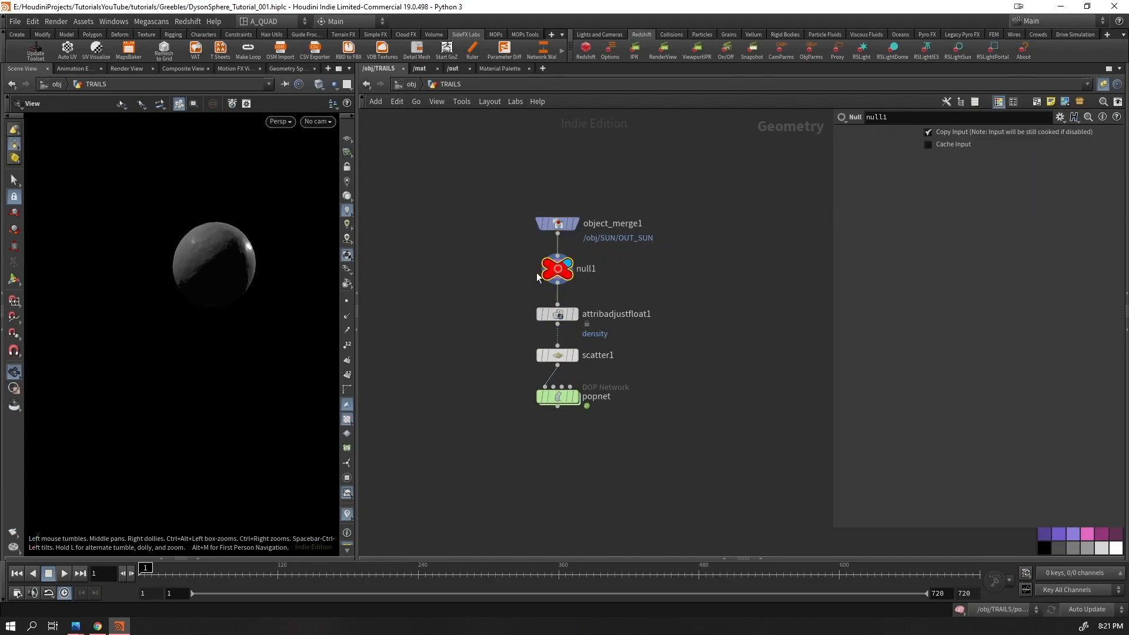
pyautogui.press('Delete')
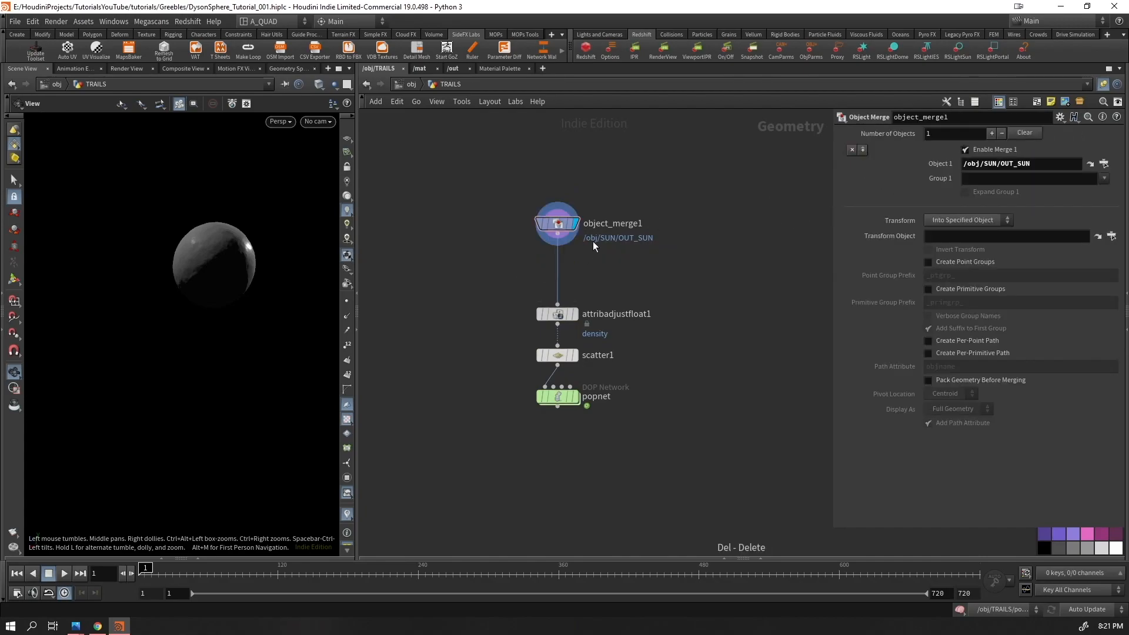
# Return inside popnet and set the Static Object's SOP Path to /obj/SUN/OUT_SUN
pyautogui.doubleClick(553, 396)
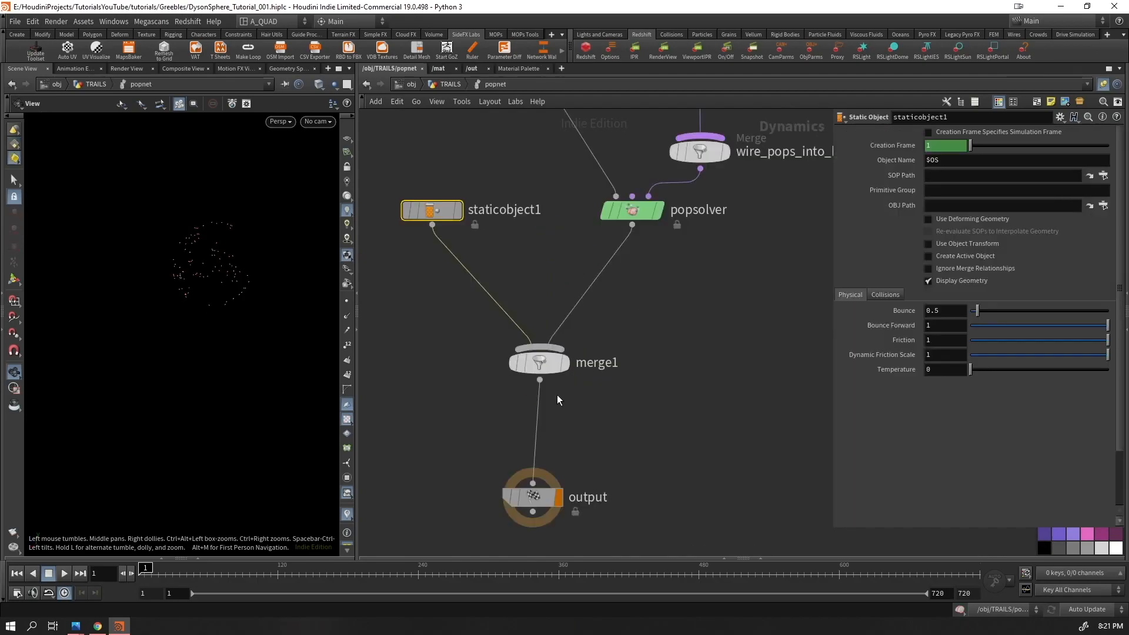
pyautogui.click(960, 176)
pyautogui.click(721, 361)
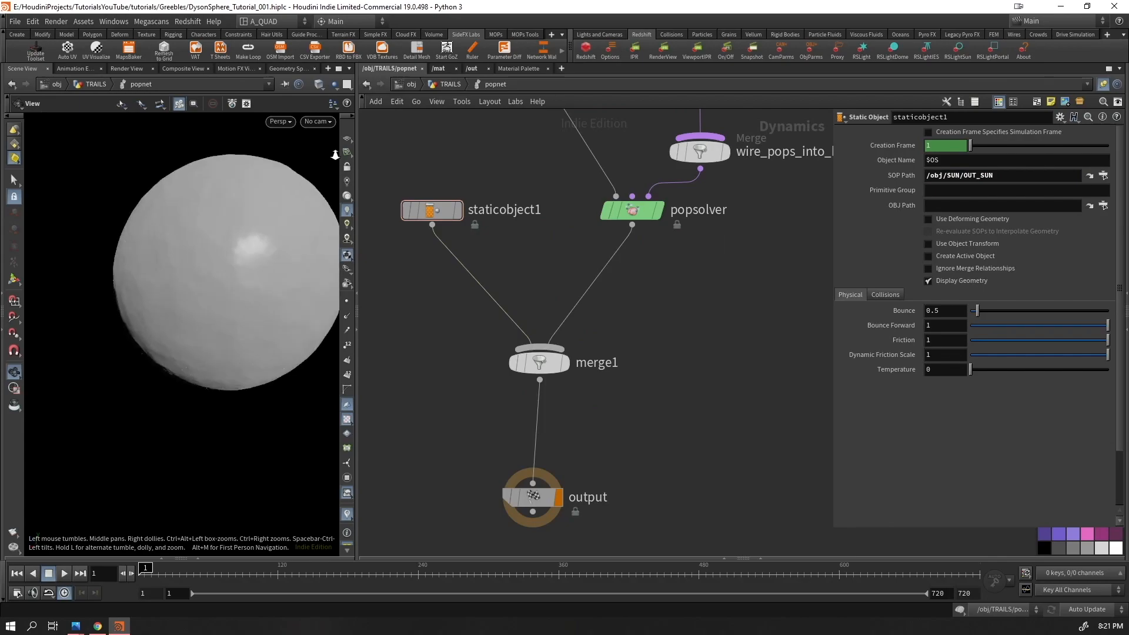
# Turn off the Static Object's Display Geometry, enable its volume Collision Guide and play the simulation to examine the collision shape
pyautogui.click(886, 295)
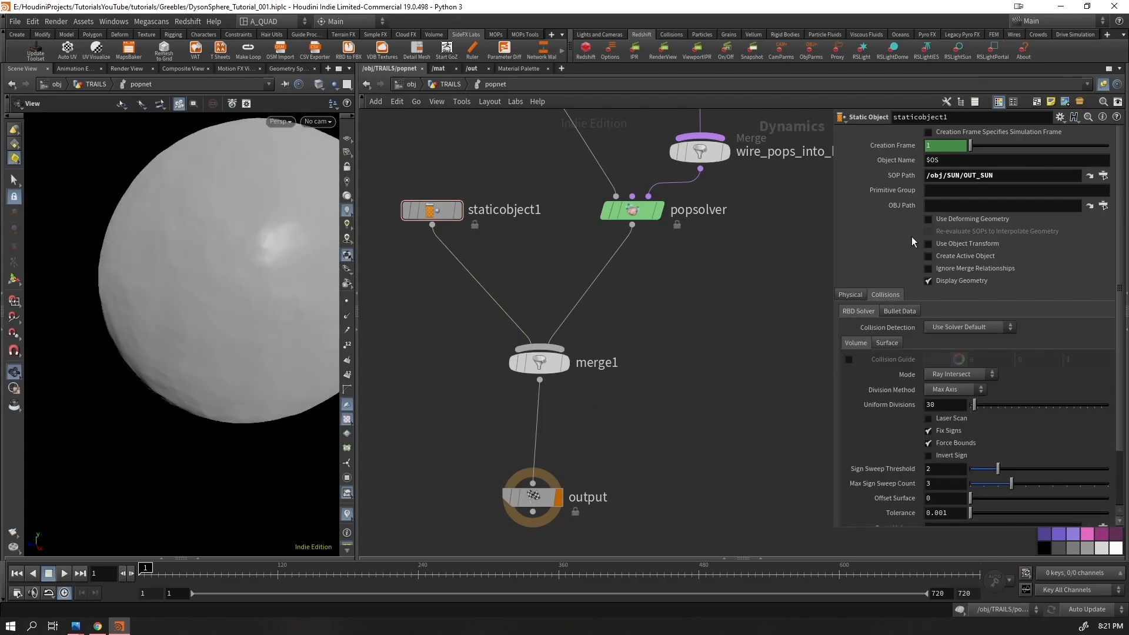
pyautogui.click(929, 281)
pyautogui.click(849, 359)
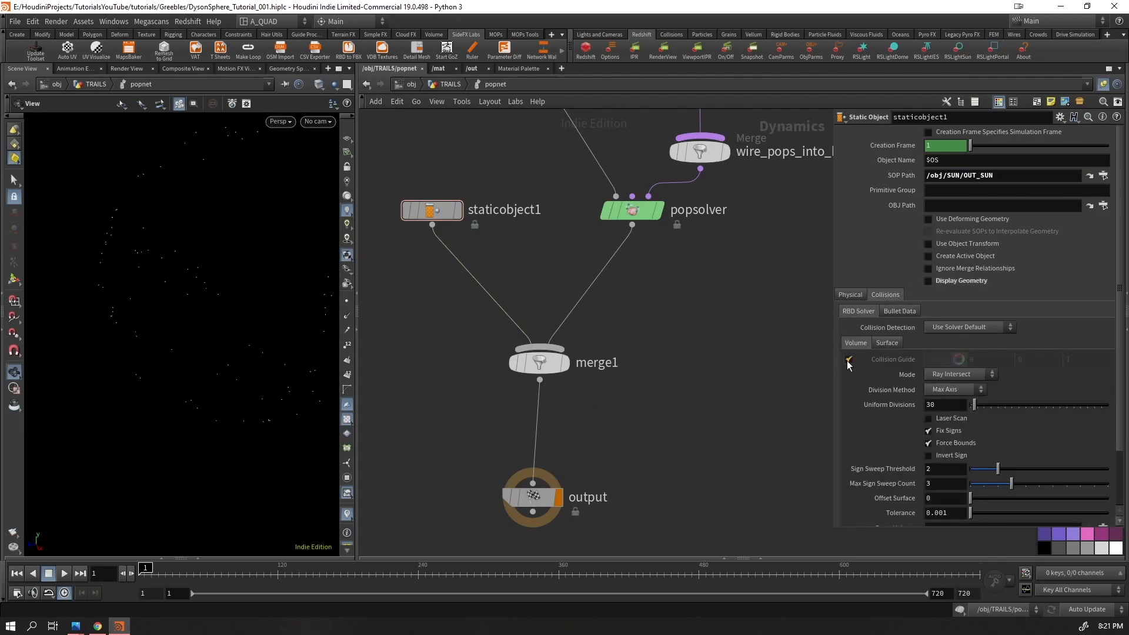
pyautogui.moveTo(214, 247)
pyautogui.mouseDown()
pyautogui.moveTo(242, 233)
pyautogui.moveTo(302, 235)
pyautogui.moveTo(220, 243)
pyautogui.mouseUp()
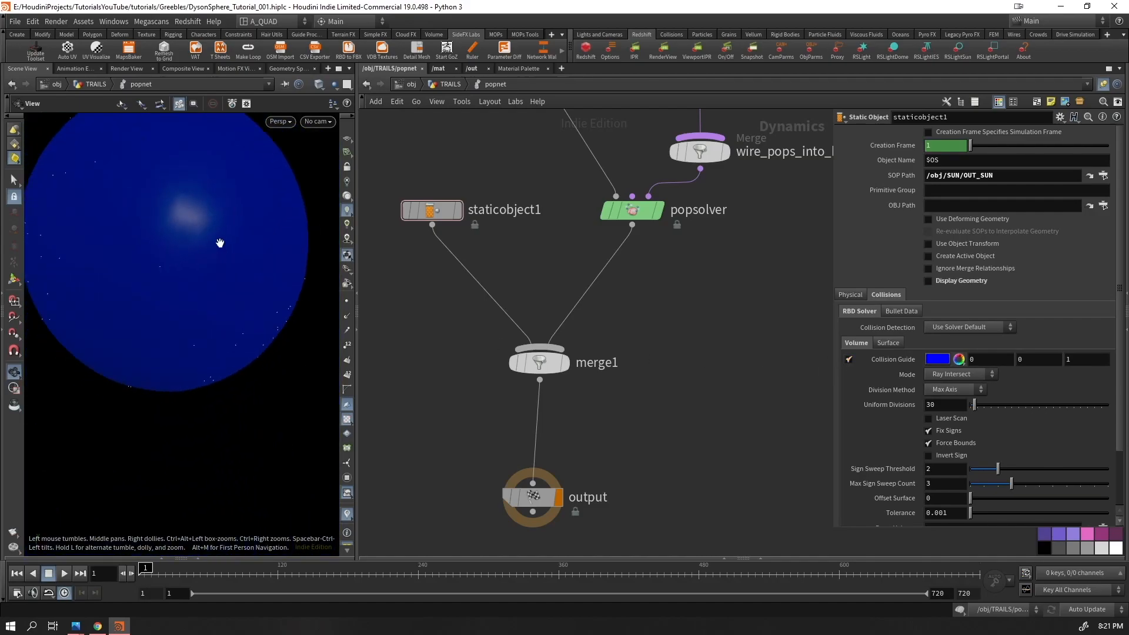
pyautogui.moveTo(220, 243); pyautogui.dragTo(184, 283, button='right')
pyautogui.moveTo(204, 239); pyautogui.dragTo(219, 319, button='middle')
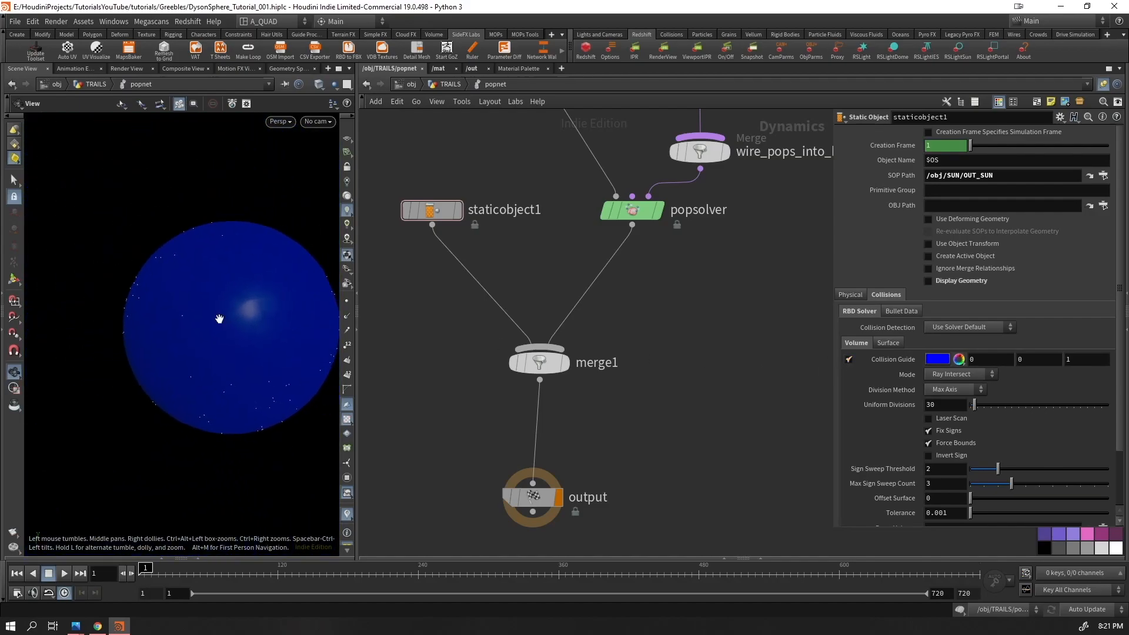
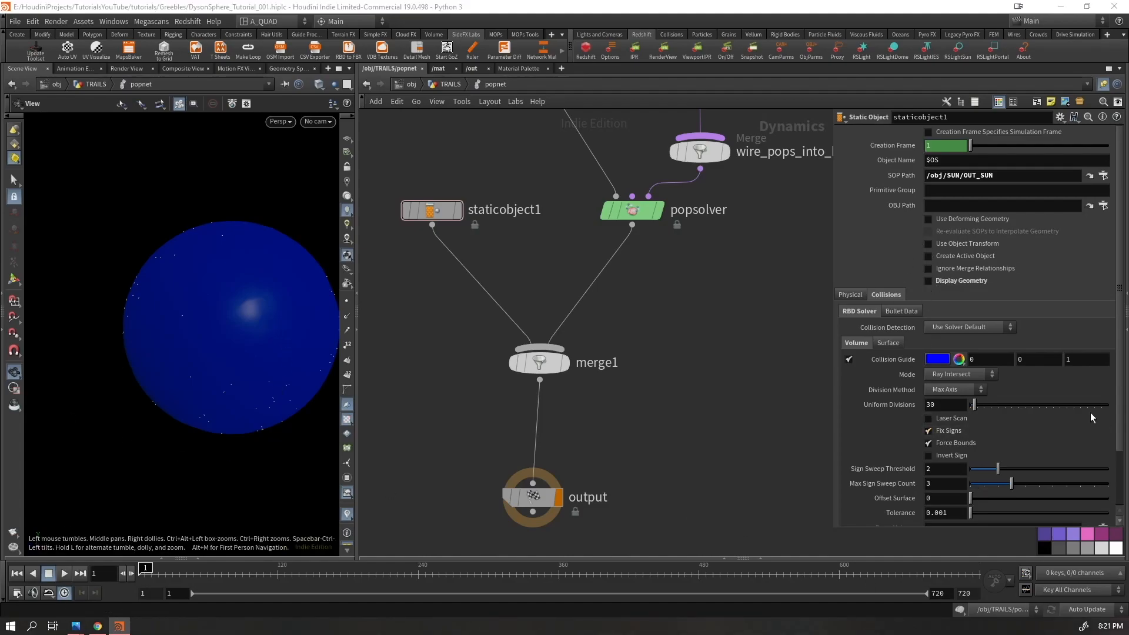
pyautogui.moveTo(114, 301); pyautogui.dragTo(135, 300)
pyautogui.press('Up')
pyautogui.hotkey('ctrl', 'Up')
# Disable the Collision Guide, turn Display Geometry back on for the Static Object and rewind to the first frame
pyautogui.click(856, 359)
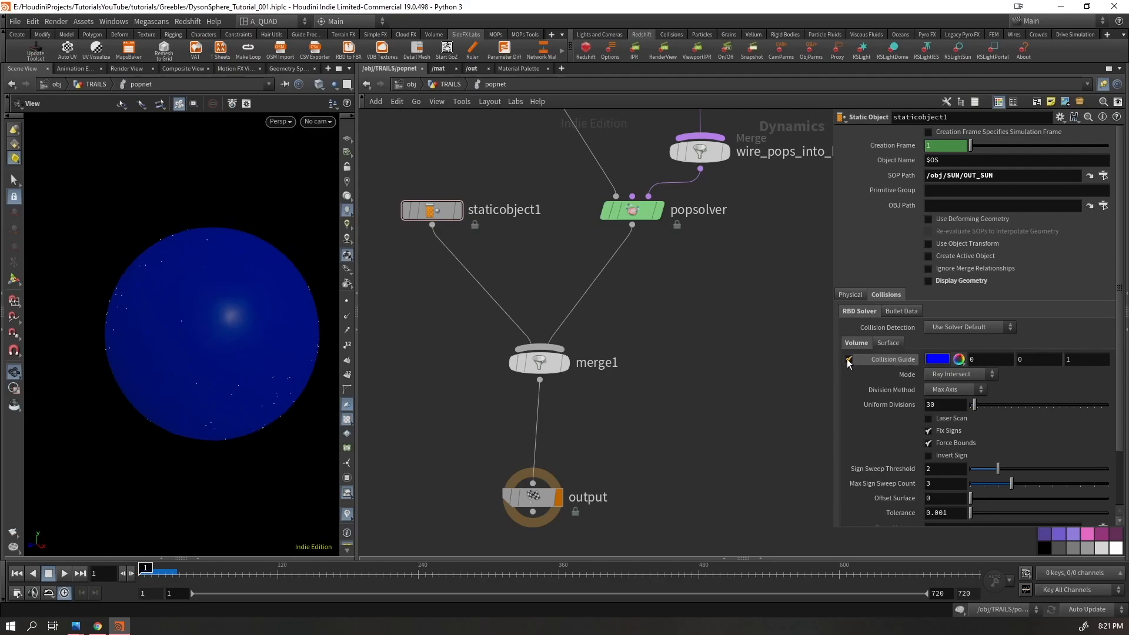
pyautogui.click(964, 282)
pyautogui.press('Up')
pyautogui.hotkey('ctrl', 'Up')
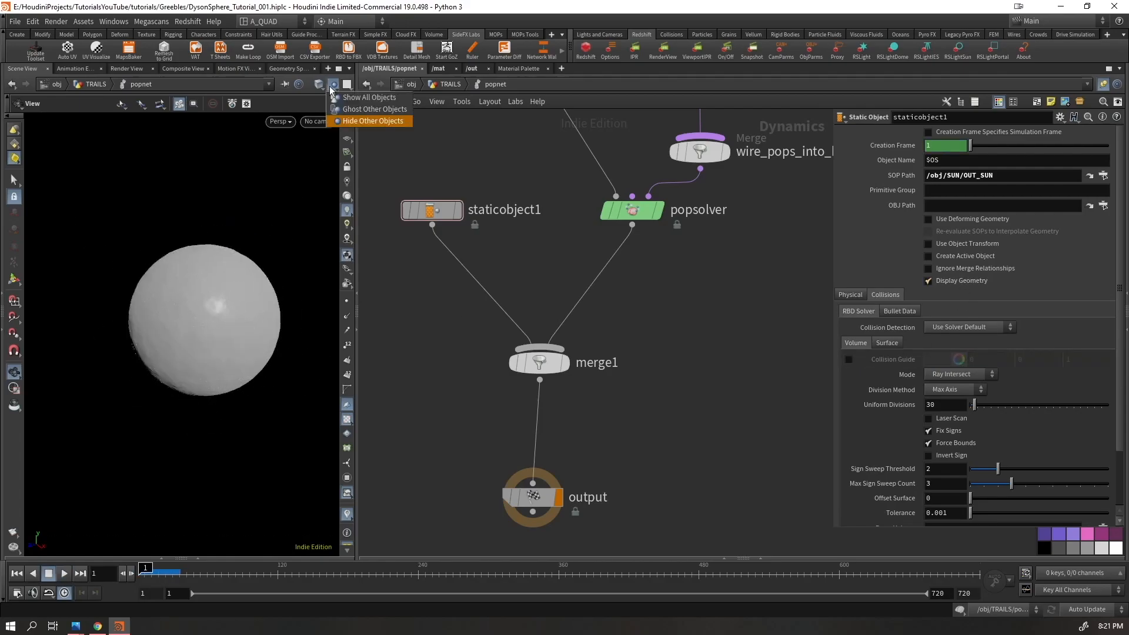
# Go up to the object level and play the particles together with the whole scene while orbiting around the rings
pyautogui.click(415, 84)
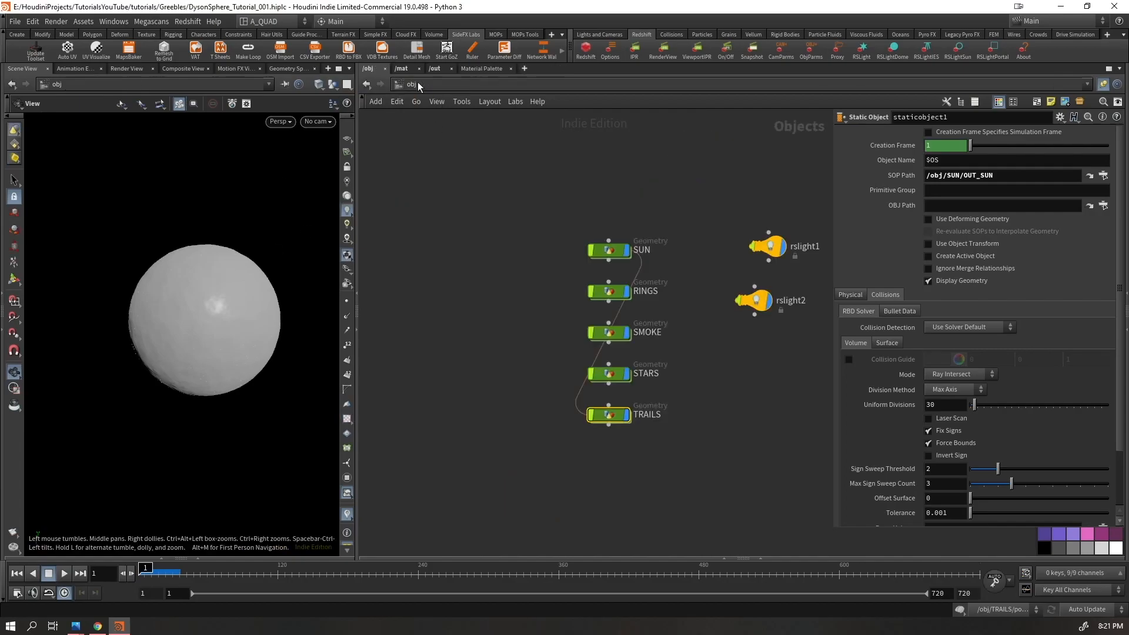
pyautogui.moveTo(242, 336); pyautogui.dragTo(341, 234)
pyautogui.moveTo(201, 288); pyautogui.dragTo(167, 338)
pyautogui.press('Up')
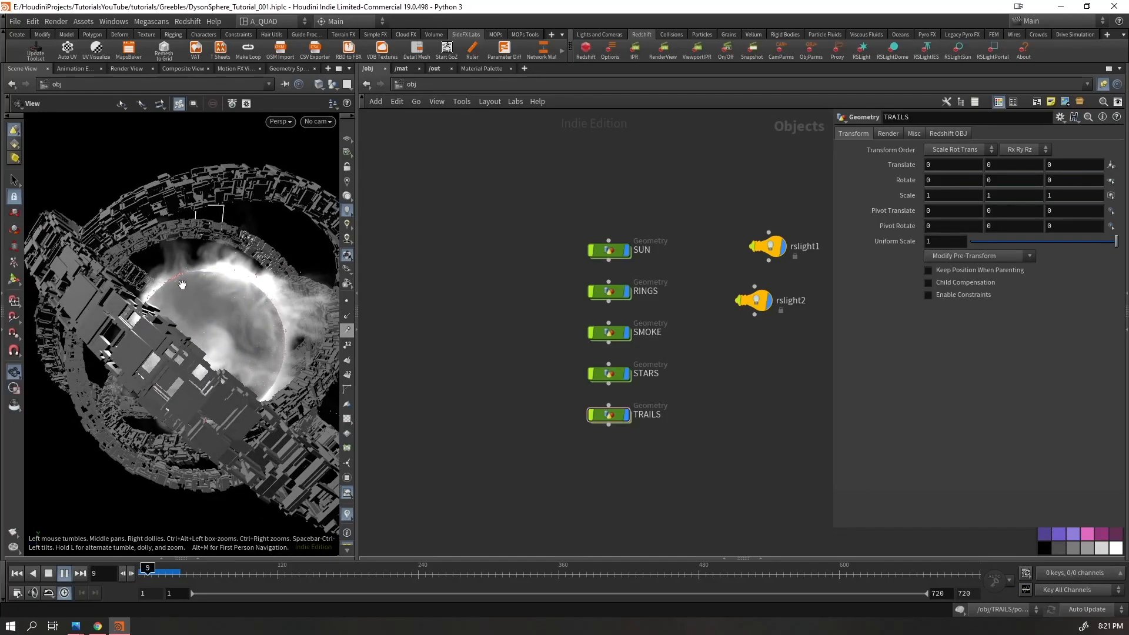
pyautogui.press('Up')
pyautogui.moveTo(218, 220); pyautogui.dragTo(250, 306)
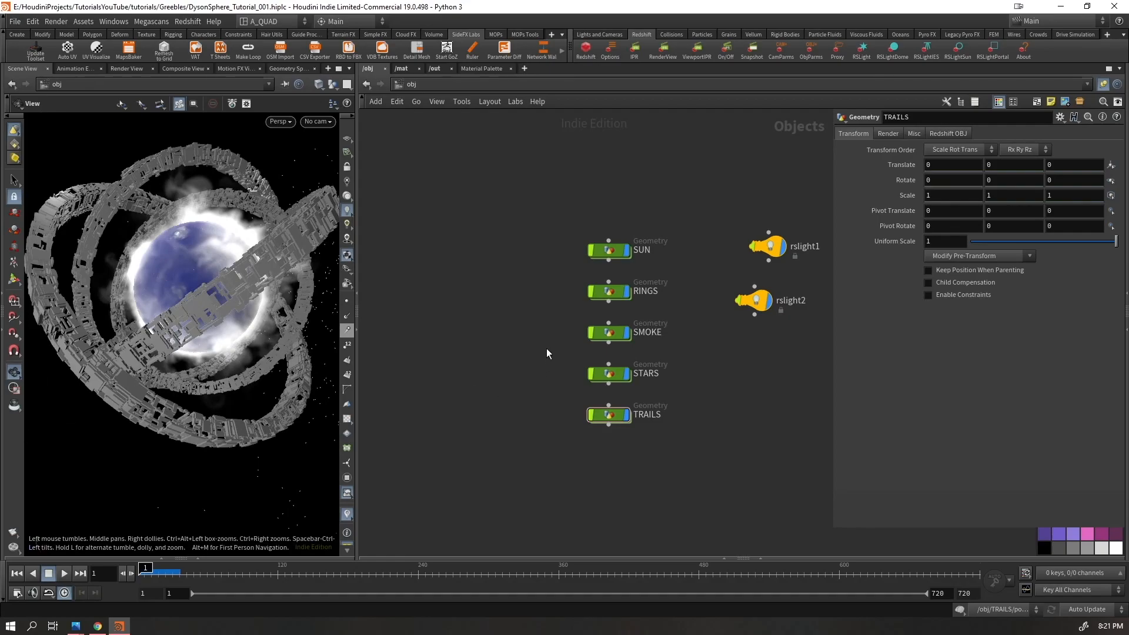
# Open the RINGS network at its final polyextrude3 node and hide the other objects in the viewport
pyautogui.doubleClick(616, 291)
pyautogui.moveTo(781, 463); pyautogui.dragTo(516, 272, button='middle')
pyautogui.moveTo(543, 432); pyautogui.dragTo(475, 164, button='middle')
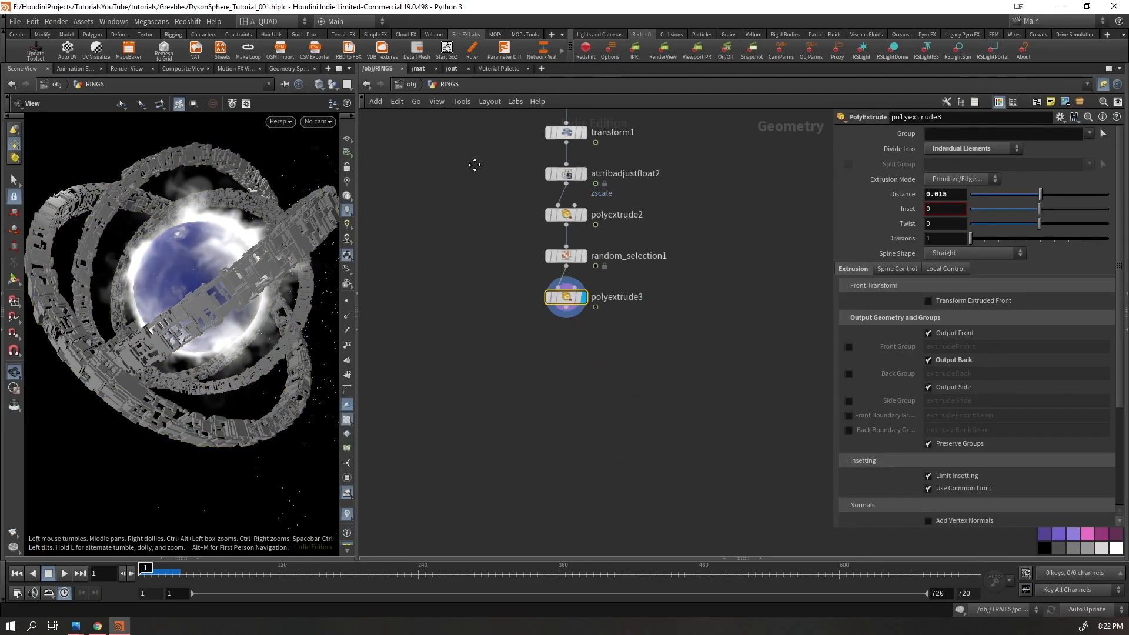
pyautogui.click(349, 71)
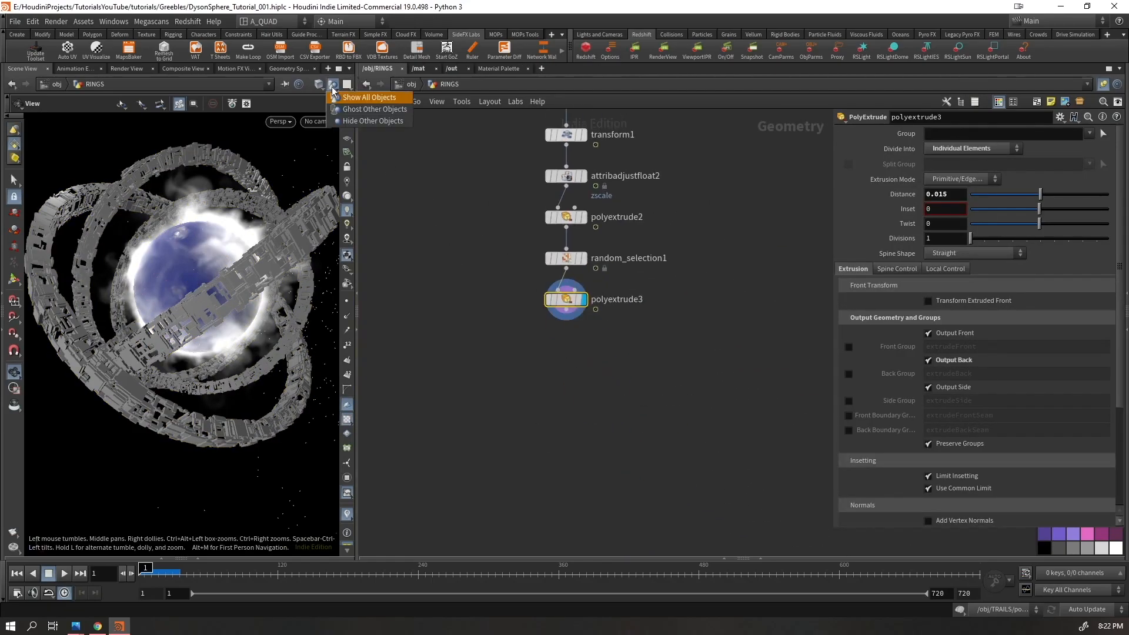
pyautogui.click(369, 122)
# Append a Collision Source node below polyextrude3 and wire a Null to each of its two outputs
pyautogui.press('Tab')
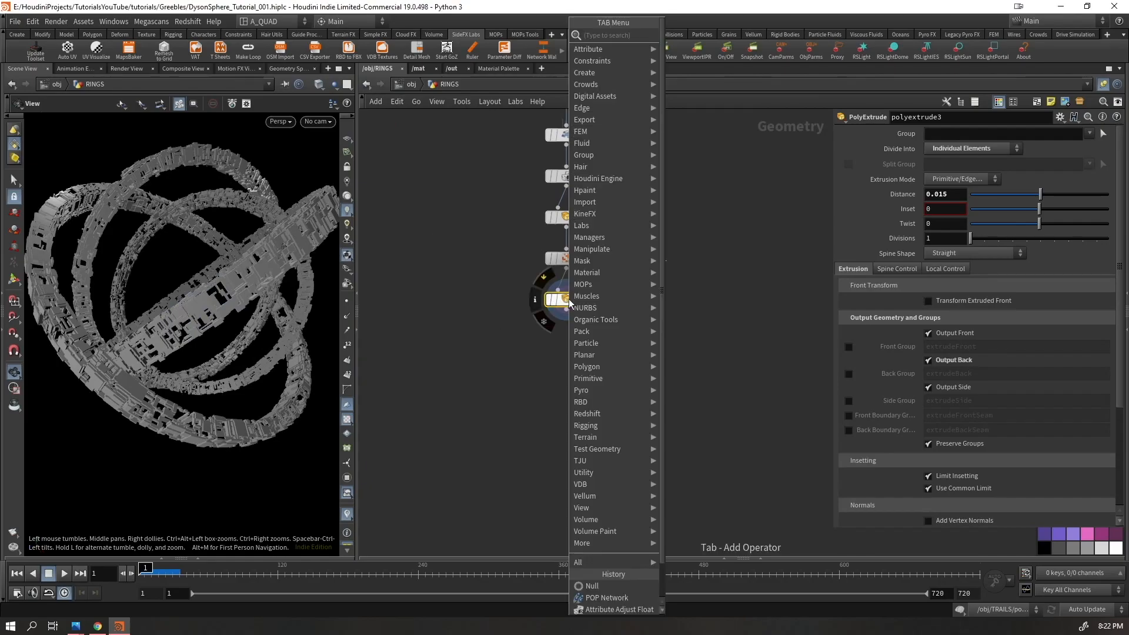
pyautogui.press('Escape')
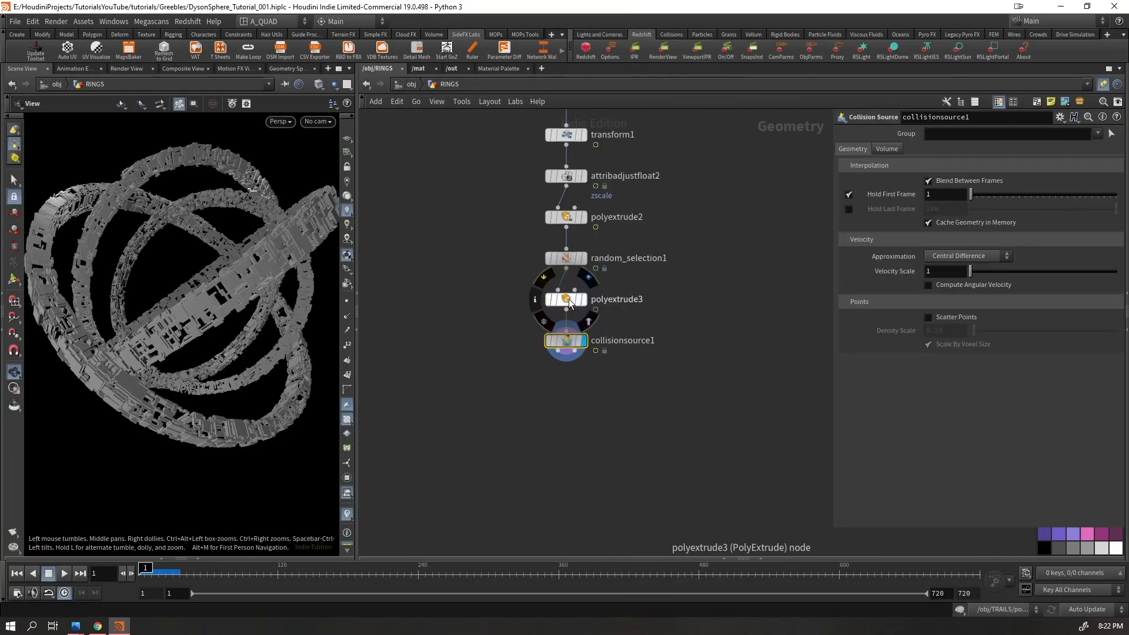
pyautogui.click(566, 354)
pyautogui.click(499, 458)
pyautogui.write('null')
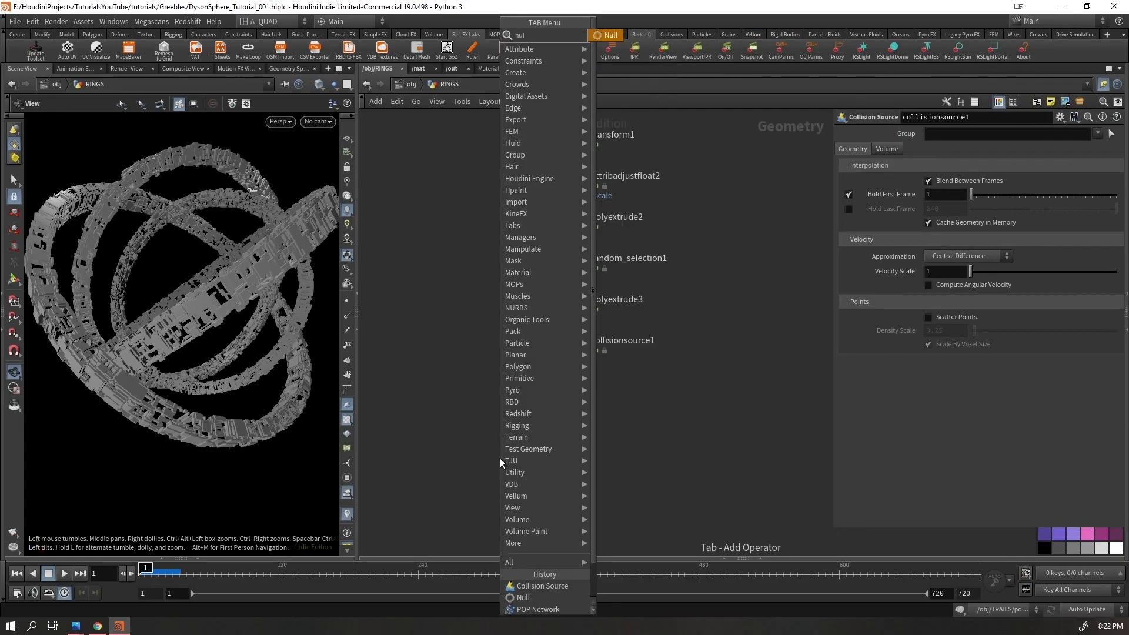
pyautogui.press('Return')
pyautogui.keyDown('alt'); pyautogui.moveTo(500, 460); pyautogui.dragTo(615, 460); pyautogui.keyUp('alt')
pyautogui.click(575, 351)
pyautogui.click(612, 450)
# Display the Null on the Collision Source's first output and rename it OUT_RINGS
pyautogui.scroll(-4, 235, 314)
pyautogui.moveTo(230, 322); pyautogui.dragTo(264, 294)
pyautogui.click(521, 436)
pyautogui.click(498, 457)
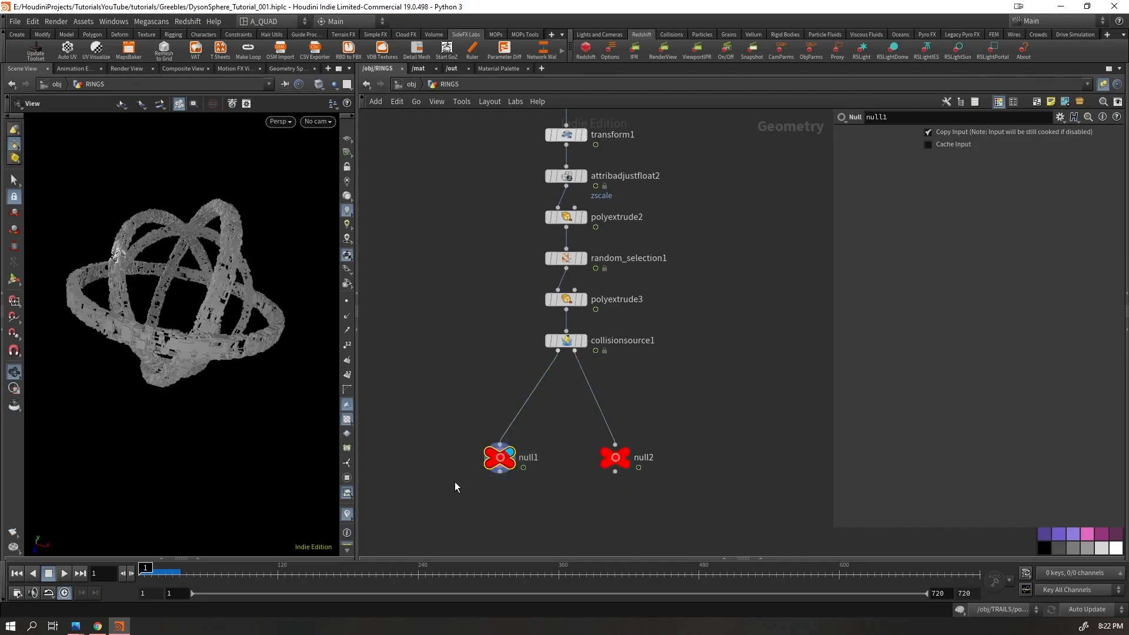
pyautogui.doubleClick(532, 457)
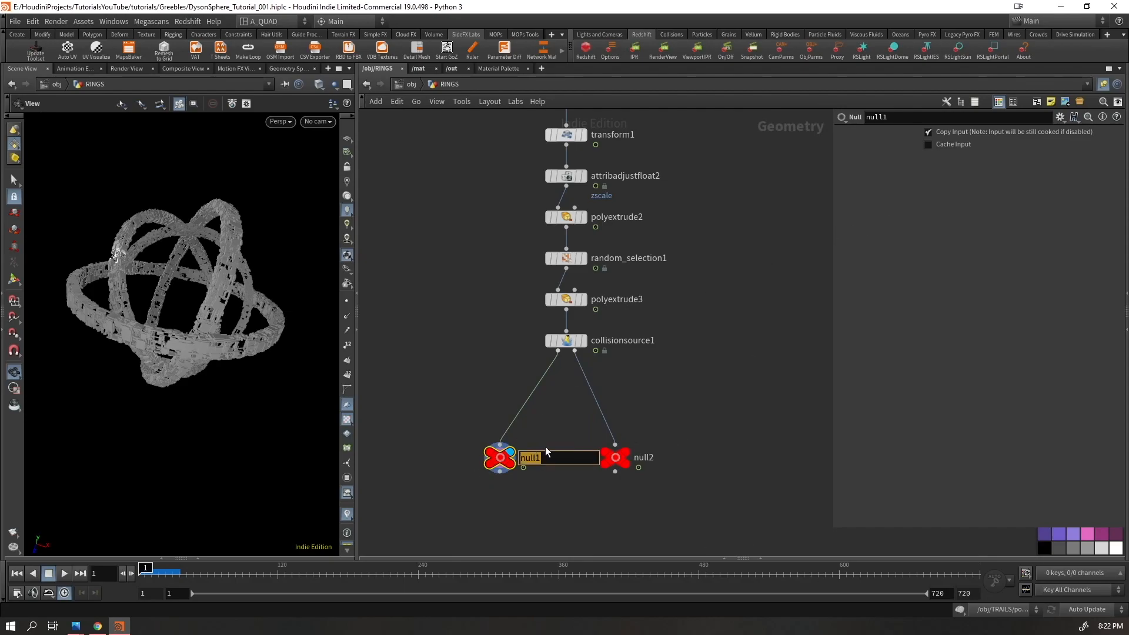
pyautogui.write('OUT_RINGS')
pyautogui.press('Return')
# Rename the Null on the second output OUT_RINGS_VDB and display it while keeping collisionsource1 selected
pyautogui.doubleClick(646, 457)
pyautogui.write('OUT_RINGS_')
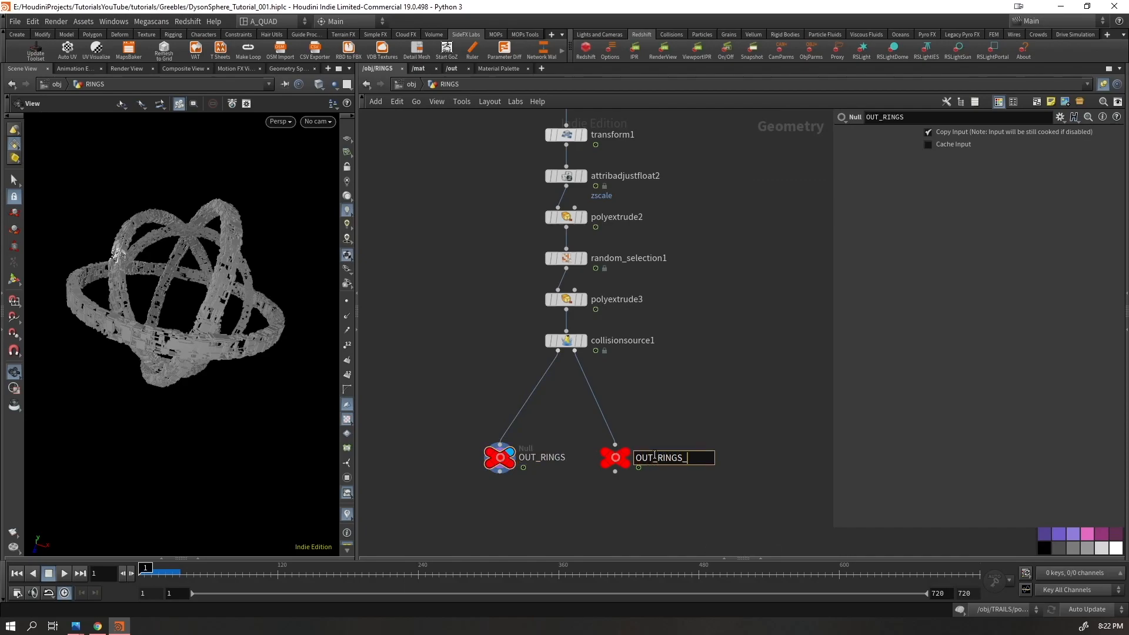
pyautogui.write('VD')
pyautogui.press('BackSpace')
pyautogui.press('BackSpace')
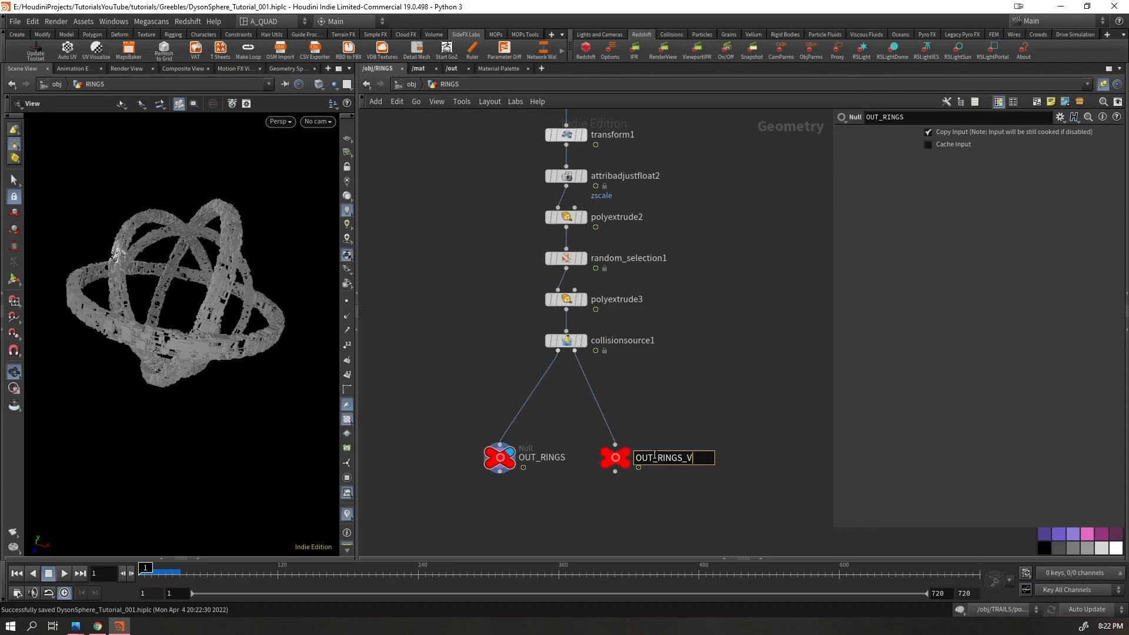
pyautogui.press('Return')
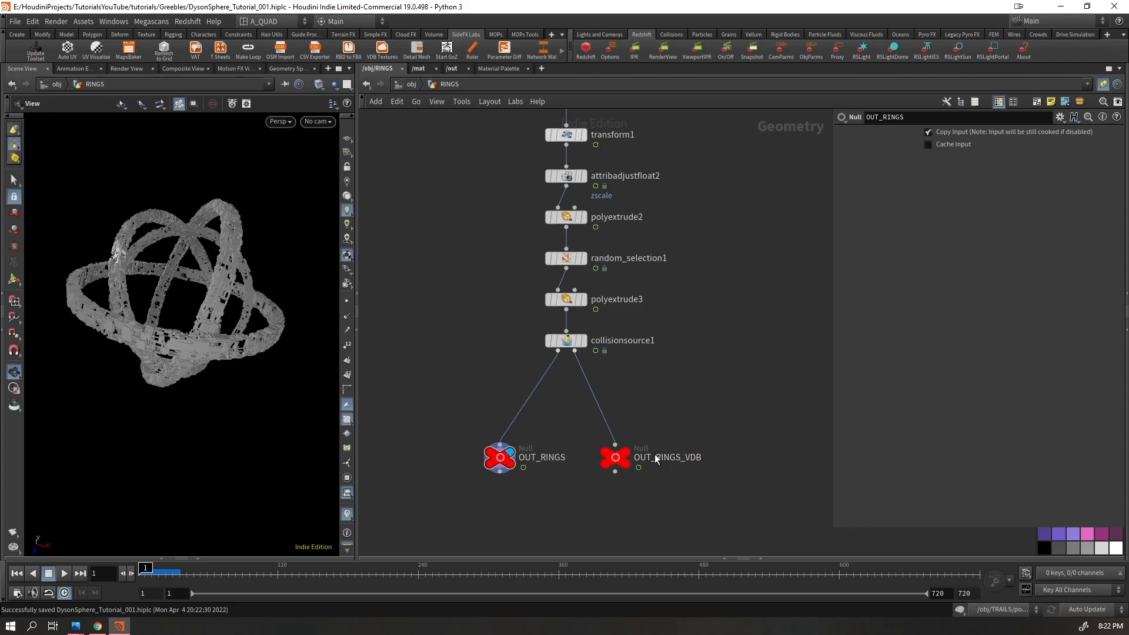
pyautogui.click(579, 340)
pyautogui.click(628, 456)
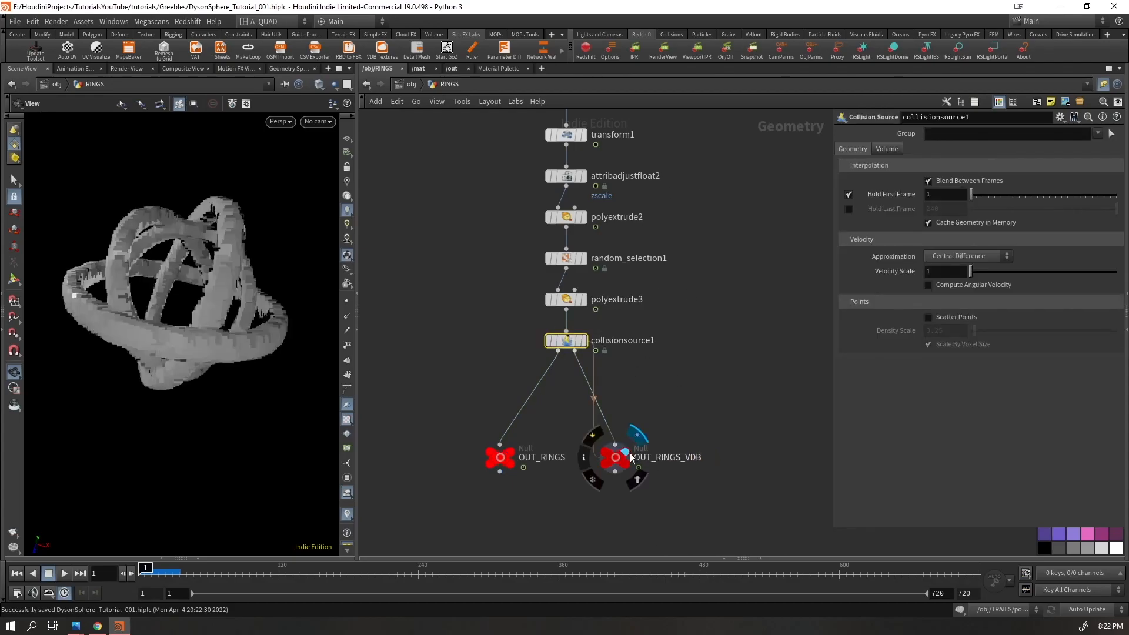
# Try a voxel size of 0.05 in collisionsource1's volume settings, and restore it to 0.1
pyautogui.click(889, 151)
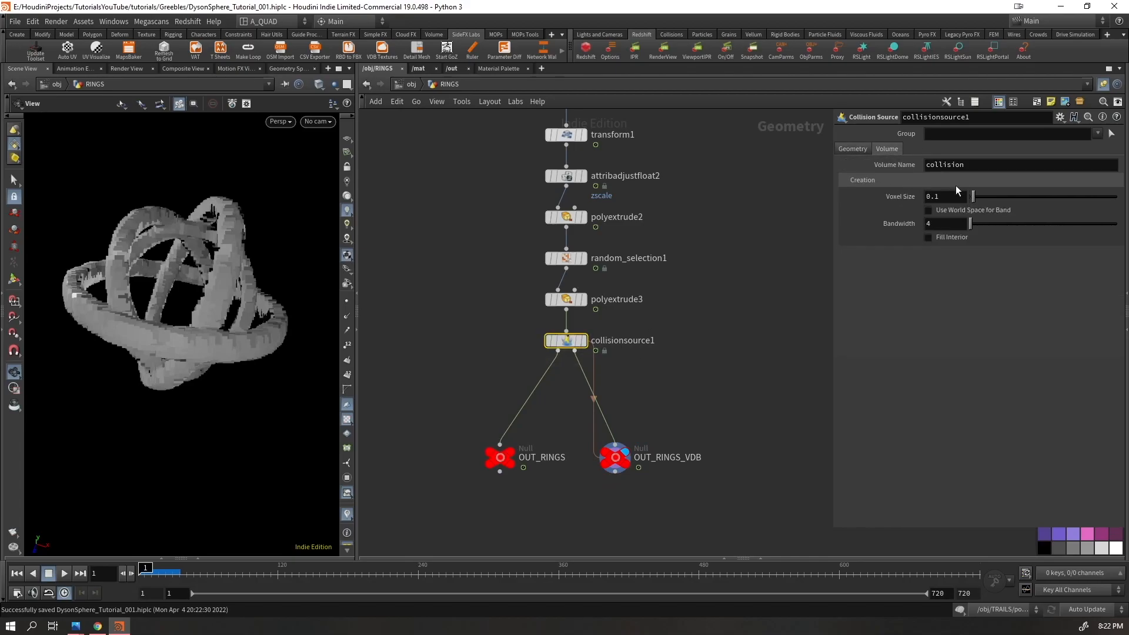
pyautogui.write('5')
pyautogui.press('Return')
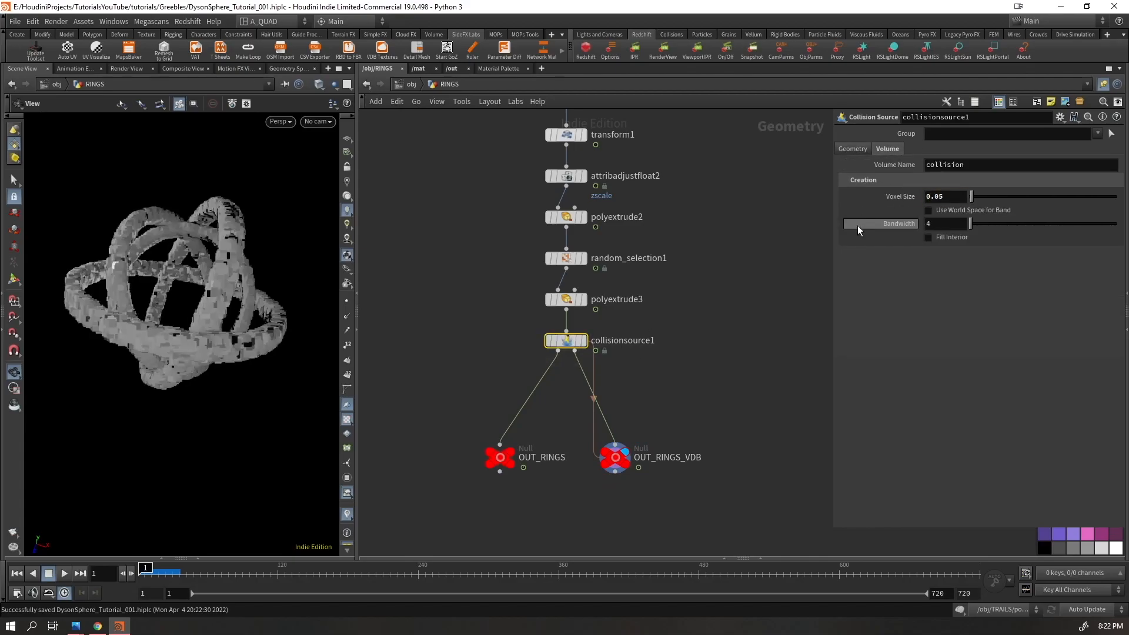
pyautogui.write('0.1')
pyautogui.press('Return')
pyautogui.moveTo(242, 329); pyautogui.dragTo(143, 298)
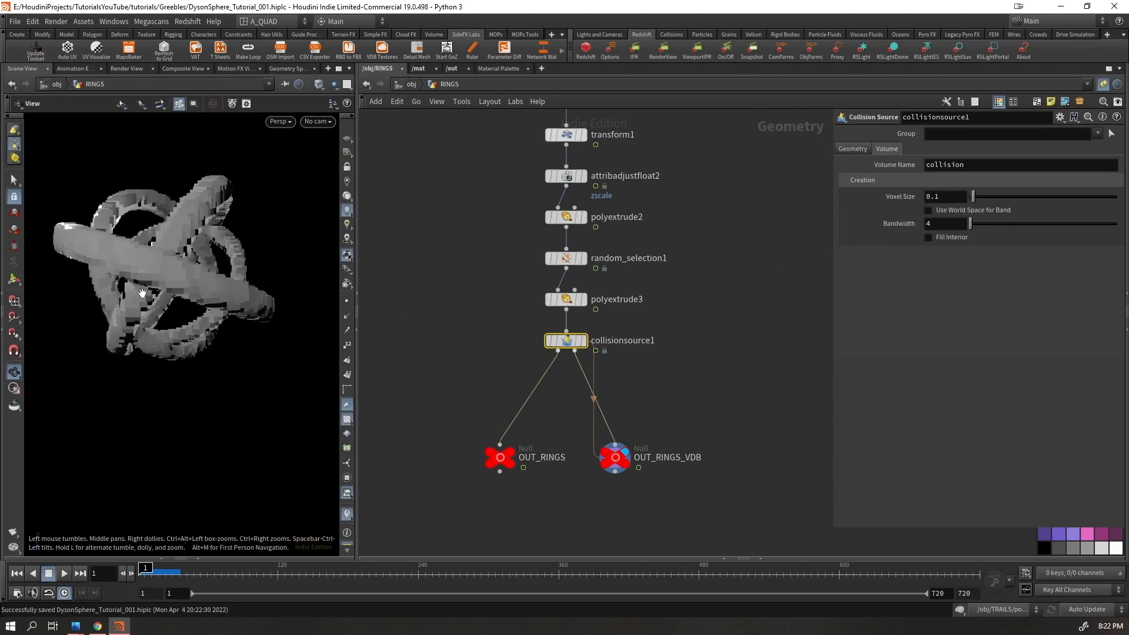
# Try a voxel size of 0.005 on collisionsource1, inspect the rings volume up close, and restore 0.1
pyautogui.moveTo(948, 196); pyautogui.dragTo(918, 199)
pyautogui.write('0.005')
pyautogui.press('Return')
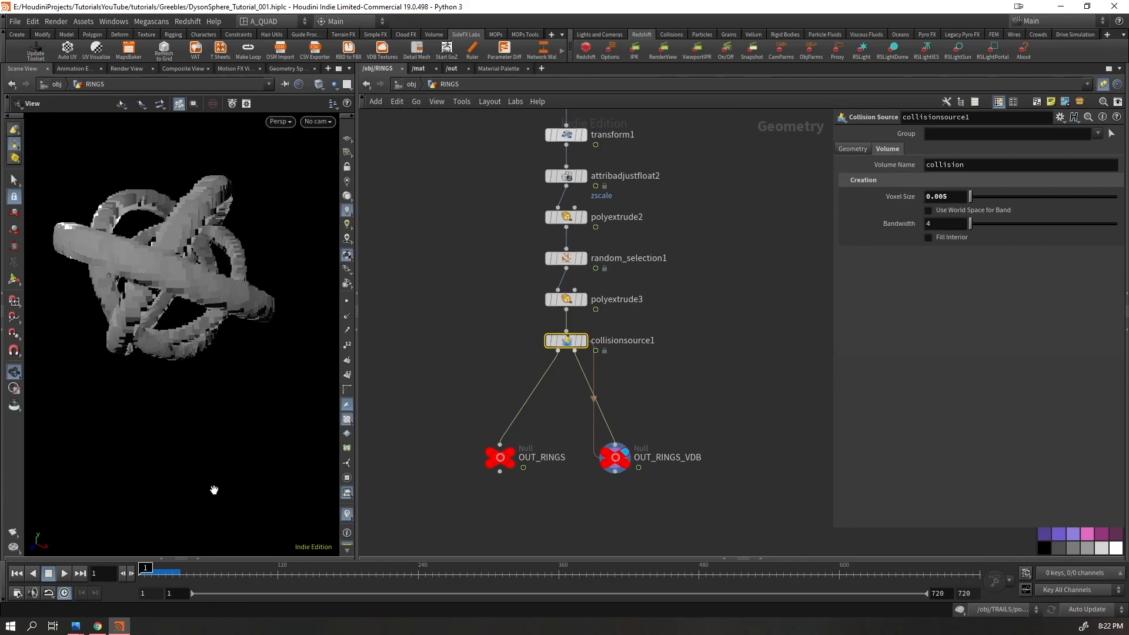
pyautogui.moveTo(184, 365); pyautogui.dragTo(215, 321, button='right')
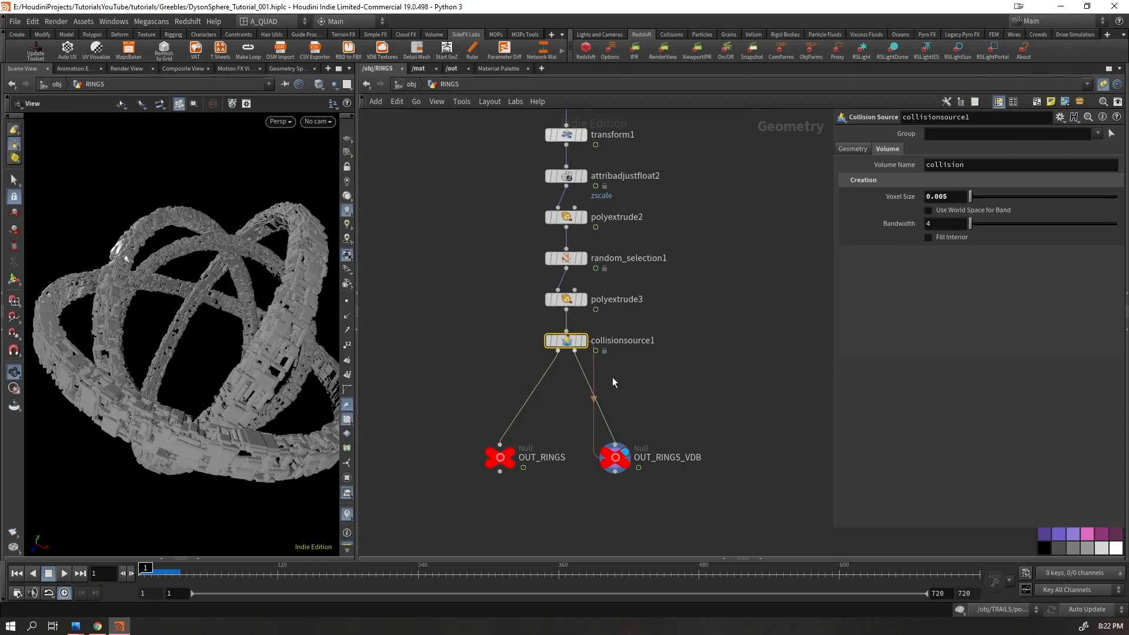
pyautogui.write('.1')
pyautogui.press('Return')
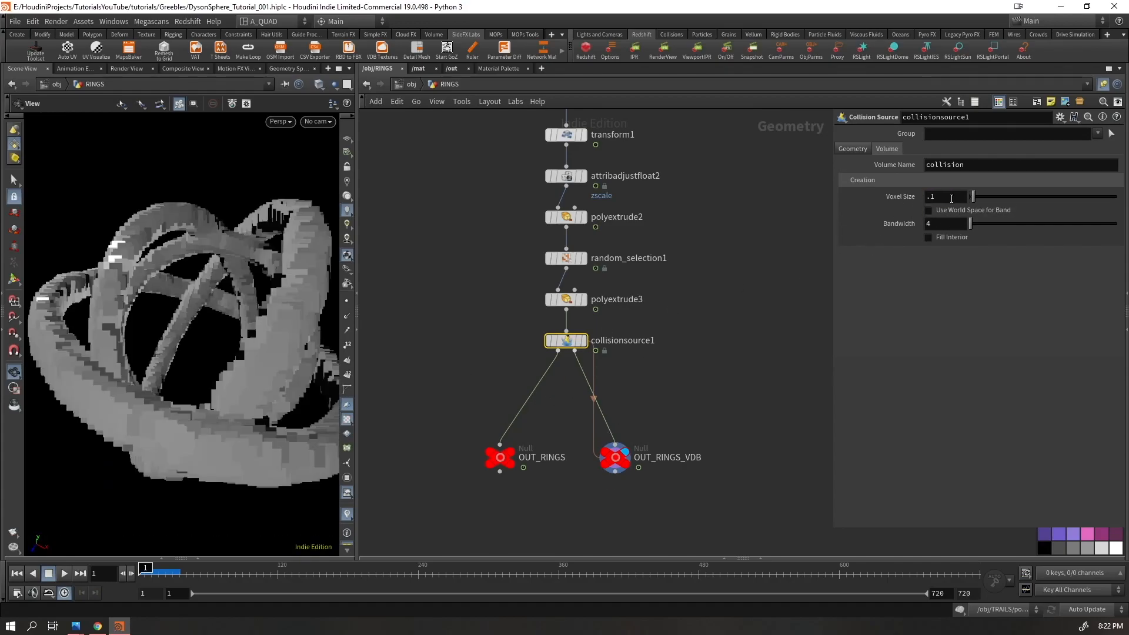
# Try voxel sizes of 0.08 and 0.05 on collisionsource1 and inspect the resulting rings volume
pyautogui.click(788, 302)
pyautogui.write('08')
pyautogui.press('Return')
pyautogui.click(950, 195)
pyautogui.press('BackSpace')
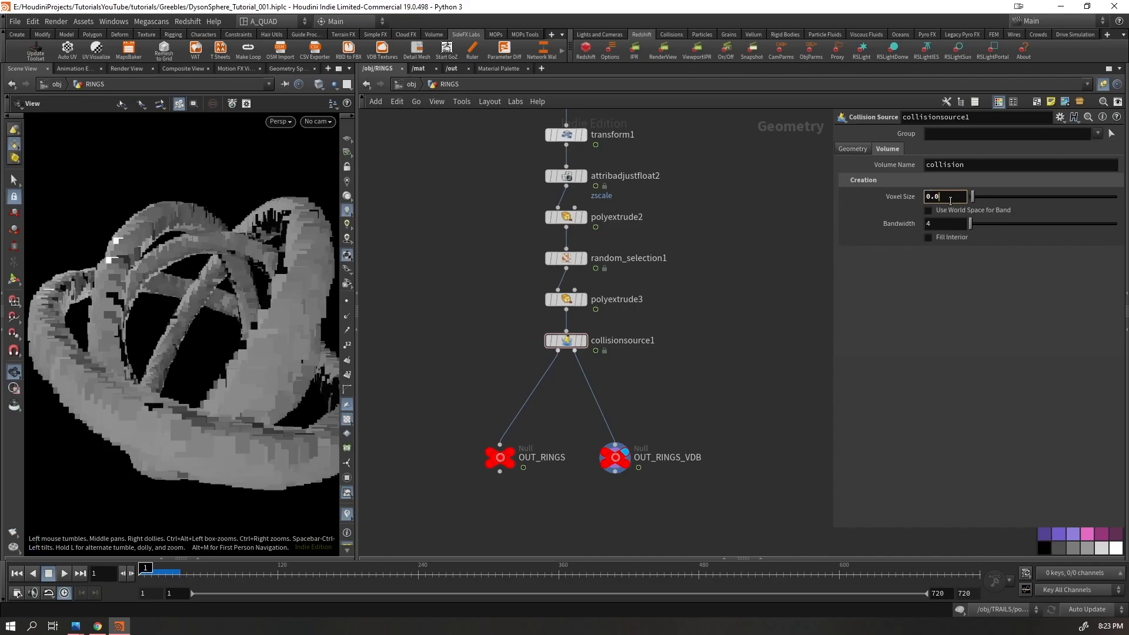
pyautogui.write('5')
pyautogui.press('Return')
pyautogui.moveTo(252, 397); pyautogui.dragTo(306, 372)
# Play the animation briefly, and display the OUT_RINGS null back at the first frame
pyautogui.press('Up')
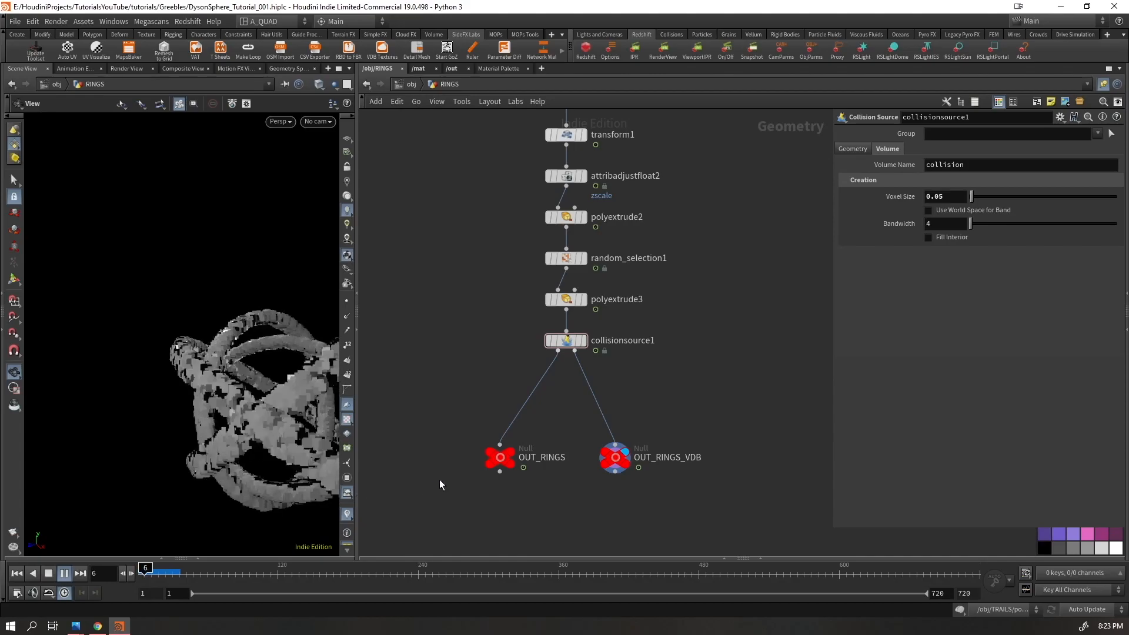
pyautogui.hotkey('ctrl', 'Up')
pyautogui.click(510, 450)
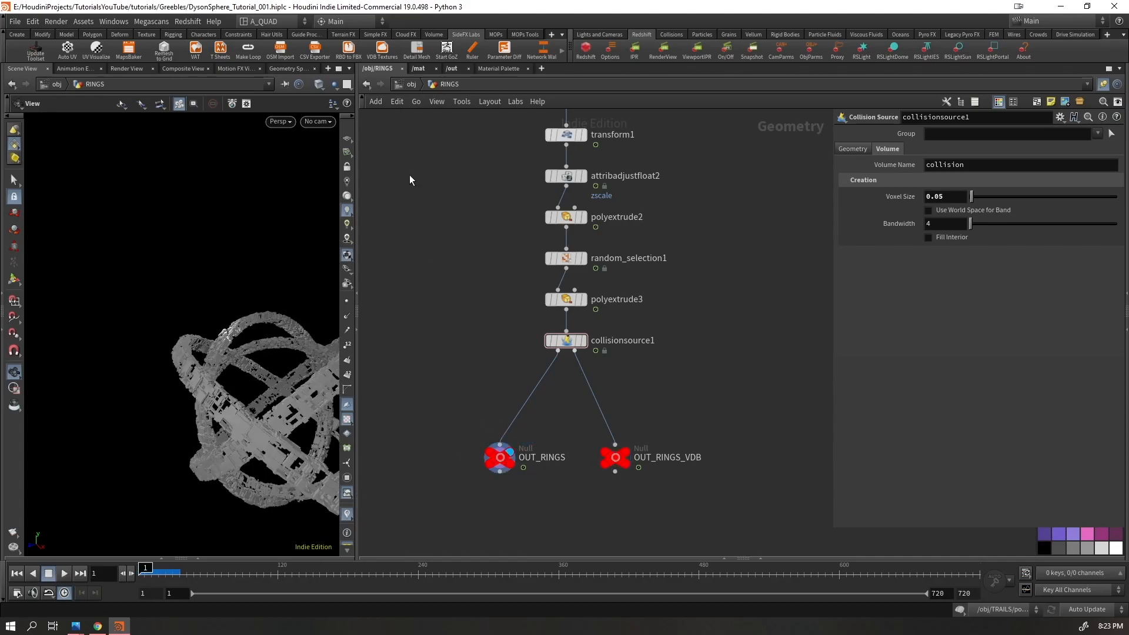
# Leave the RINGS network and open the popnet network inside the TRAILS object
pyautogui.click(409, 84)
pyautogui.click(505, 427)
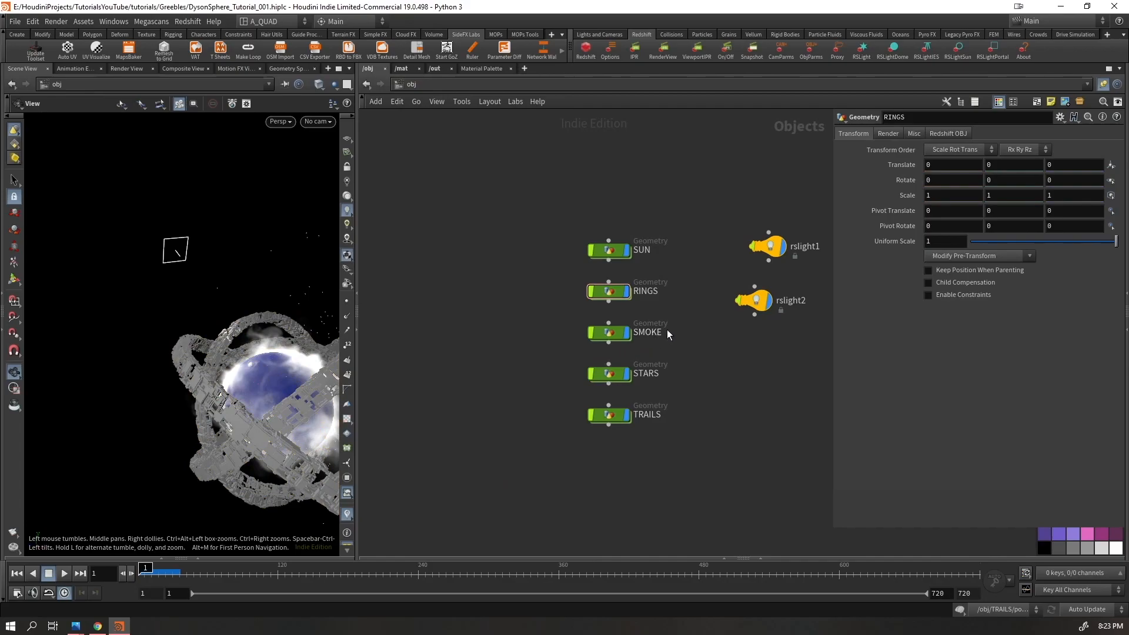
pyautogui.moveTo(599, 372); pyautogui.dragTo(705, 372)
pyautogui.moveTo(634, 319); pyautogui.dragTo(599, 346)
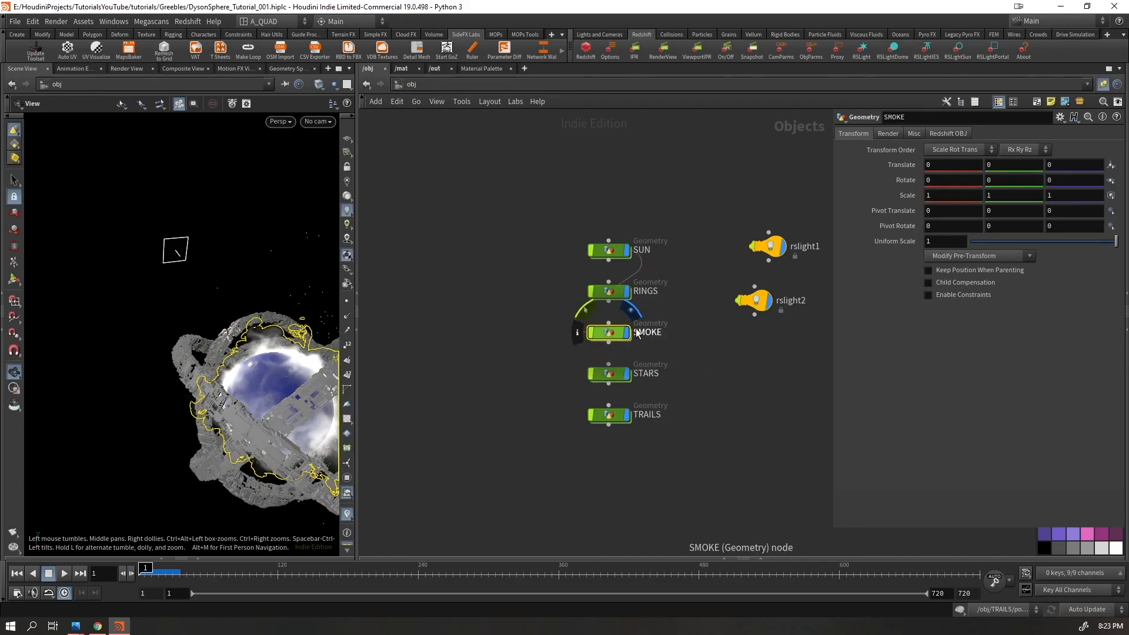
pyautogui.moveTo(95, 401); pyautogui.dragTo(247, 386)
pyautogui.moveTo(701, 358); pyautogui.dragTo(591, 432)
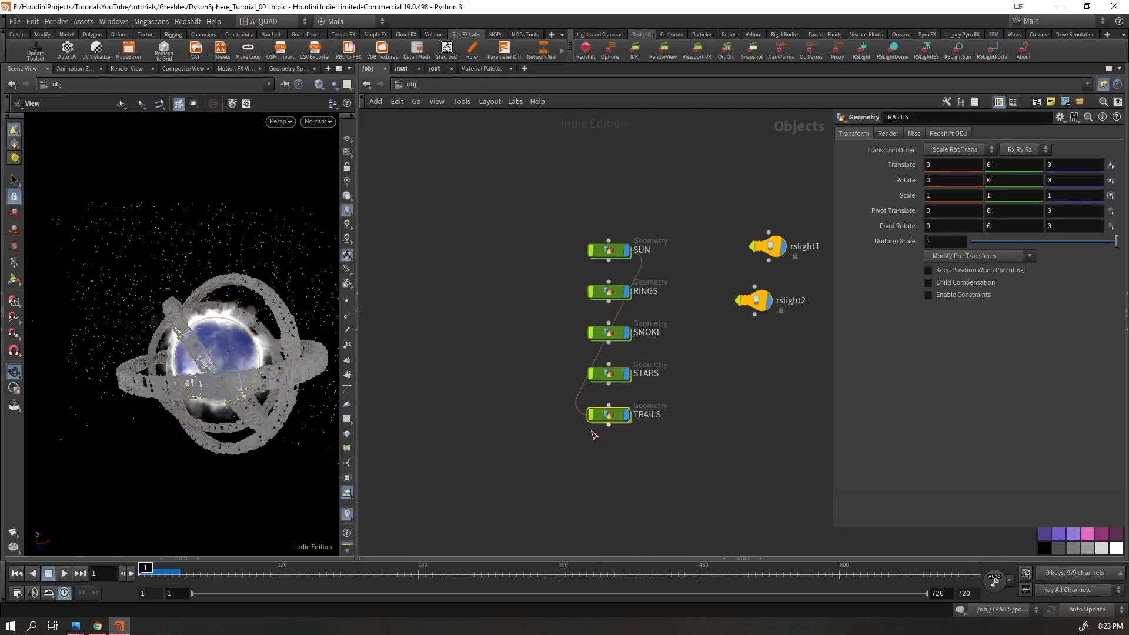
pyautogui.press('Return')
pyautogui.press('Return')
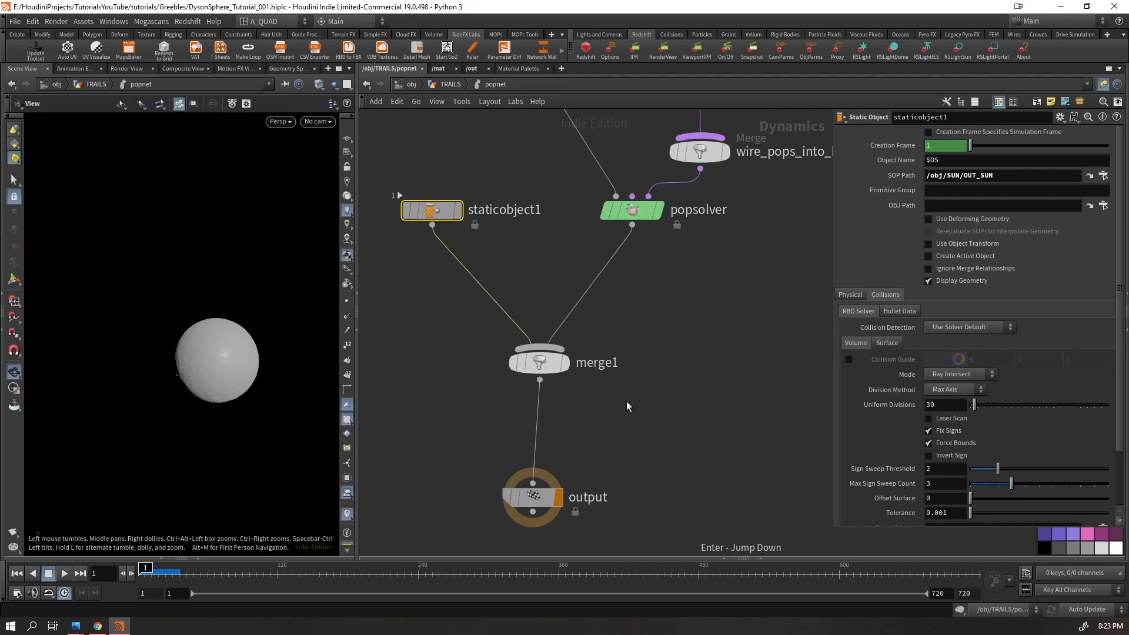
# Duplicate staticobject1 and set the copy's SOP path to /obj/RINGS/OUT_RINGS
pyautogui.moveTo(524, 355); pyautogui.dragTo(583, 388, button='middle')
pyautogui.moveTo(599, 250); pyautogui.dragTo(434, 191)
pyautogui.click(991, 175)
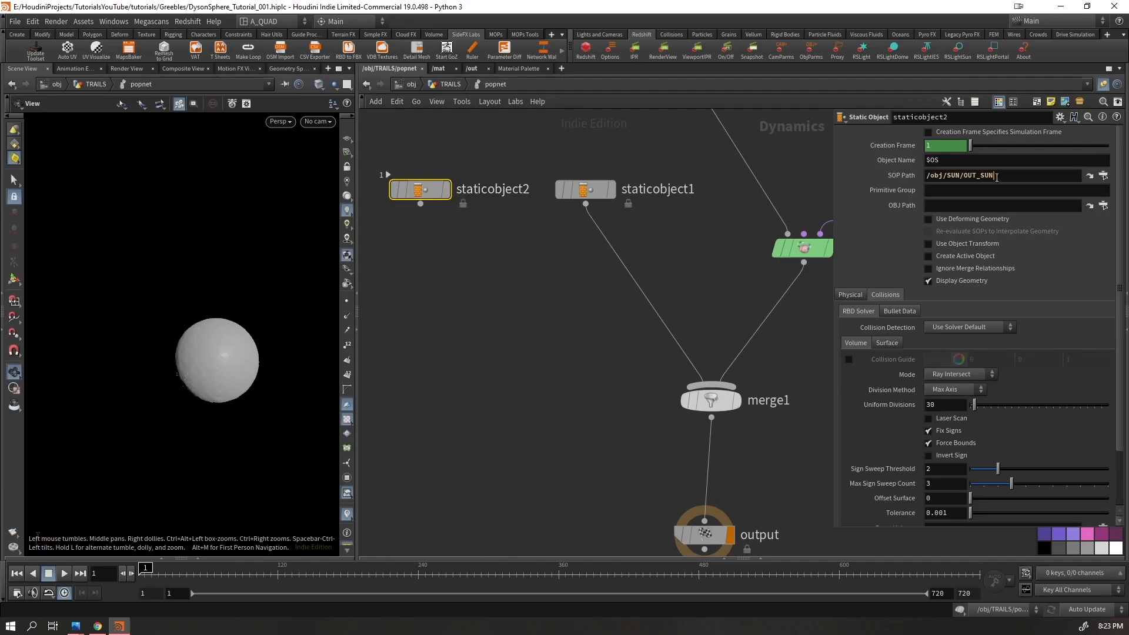
pyautogui.hotkey('ctrl', 'a')
pyautogui.press('BackSpace')
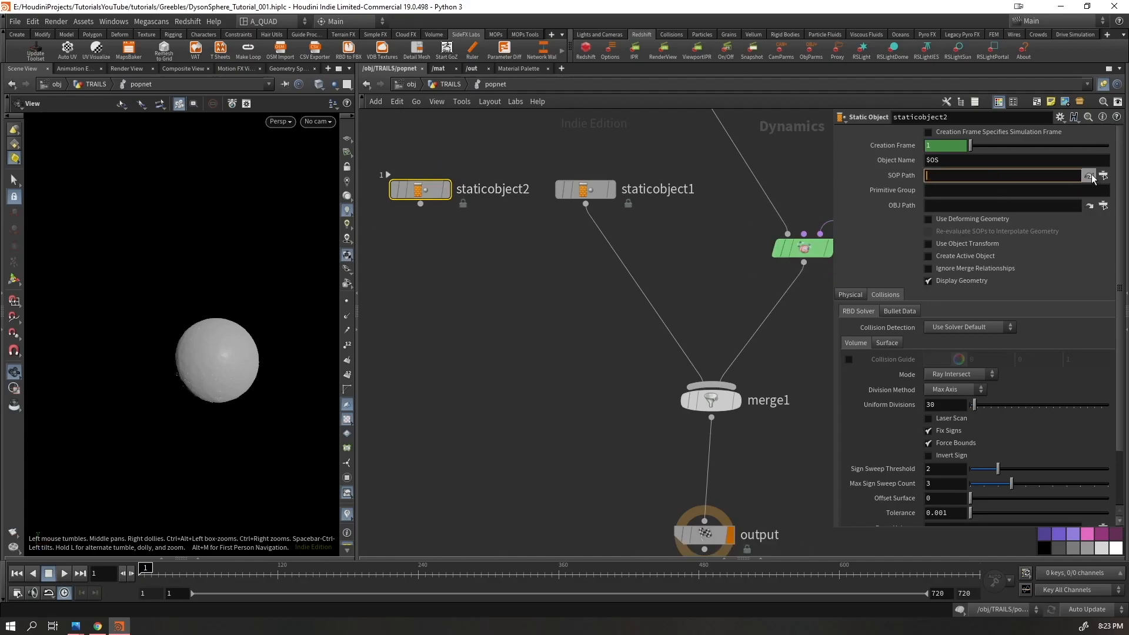
pyautogui.click(1103, 175)
pyautogui.scroll(5, 1035, 176)
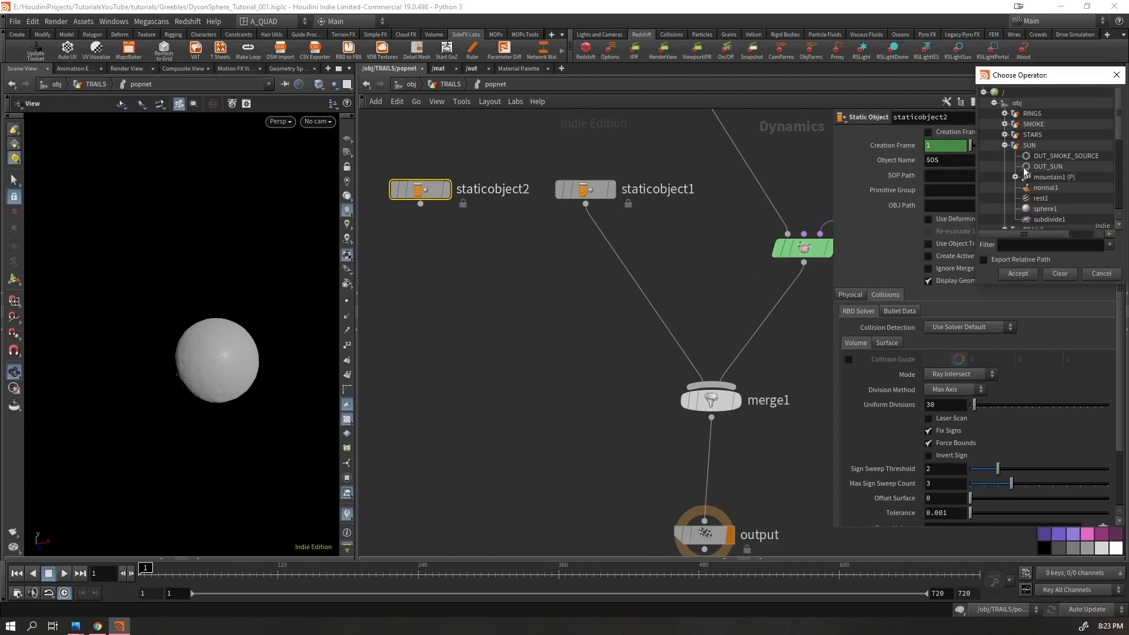
pyautogui.click(1004, 145)
pyautogui.click(1005, 114)
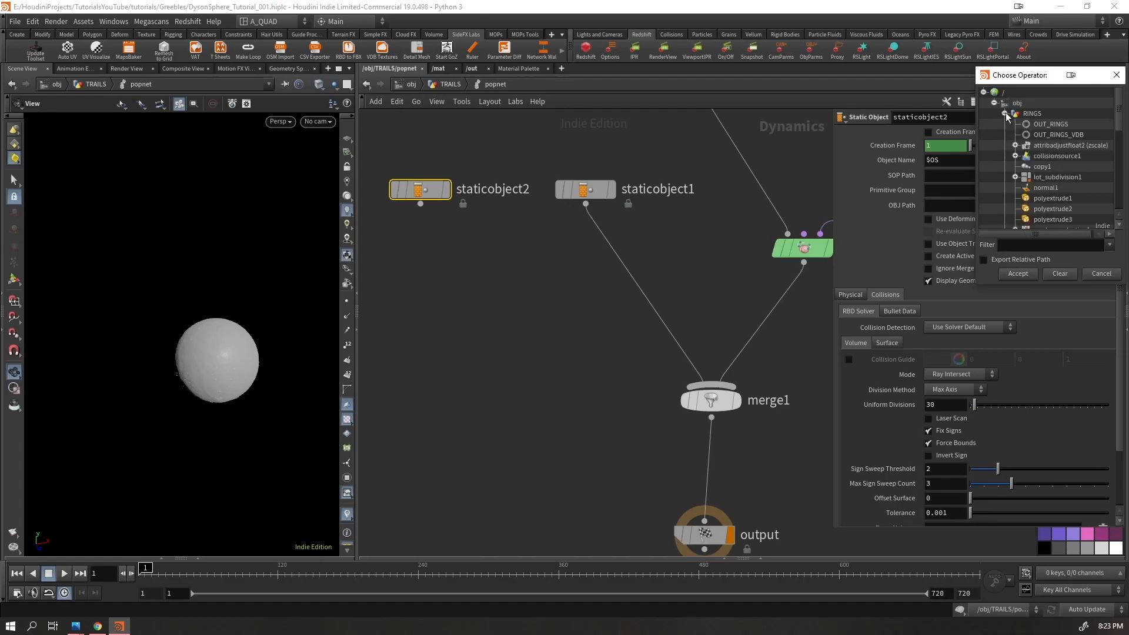
pyautogui.doubleClick(1038, 124)
# Combine both static objects in a new merge node feeding merge1, and remove the direct connection from staticobject1 to merge1
pyautogui.moveTo(629, 145); pyautogui.dragTo(448, 239)
pyautogui.moveTo(420, 204); pyautogui.dragTo(507, 264)
pyautogui.click(507, 281)
pyautogui.click(712, 386)
pyautogui.click(652, 305)
pyautogui.press('Delete')
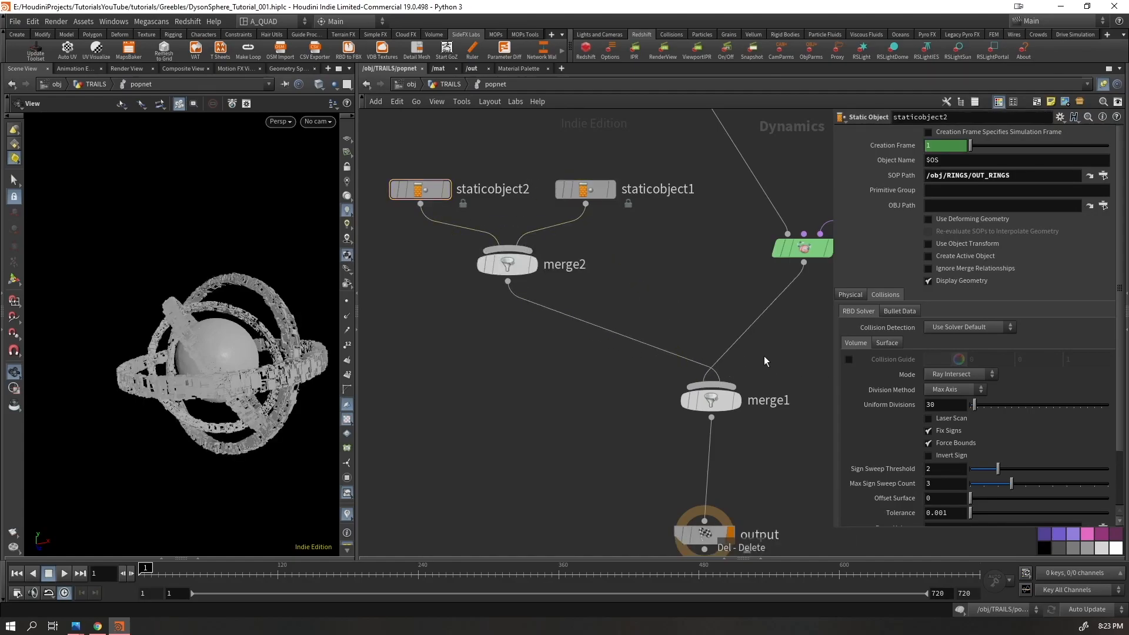
# Reorder merge1's inputs so that merge2 comes before popsolver
pyautogui.click(711, 399)
pyautogui.hotkey('shift', 'r')
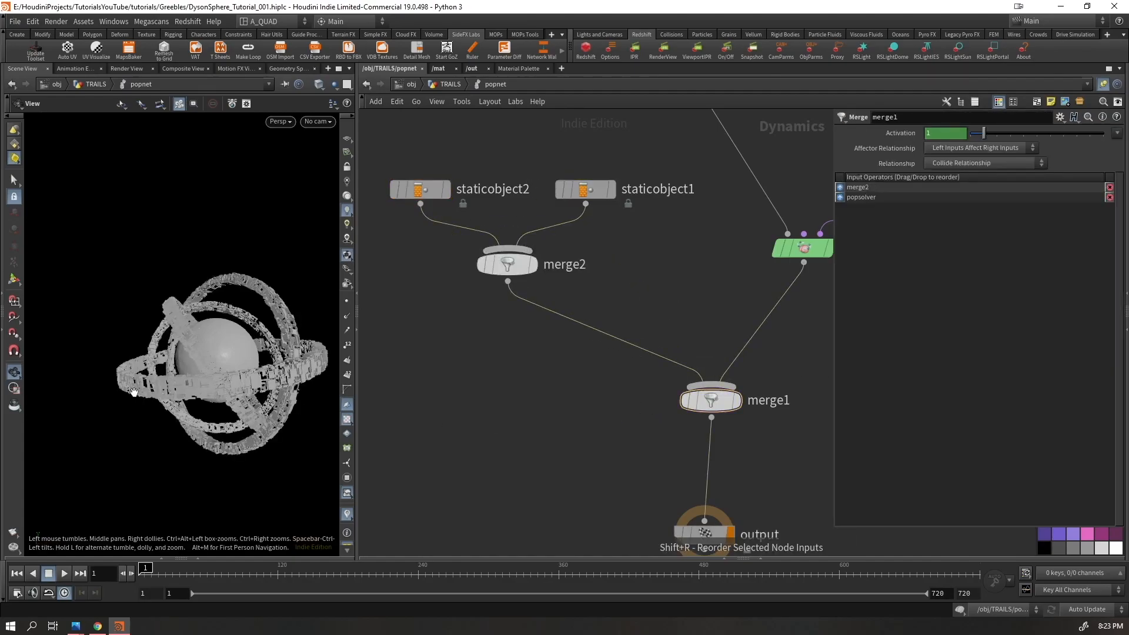
pyautogui.moveTo(145, 396); pyautogui.dragTo(132, 403)
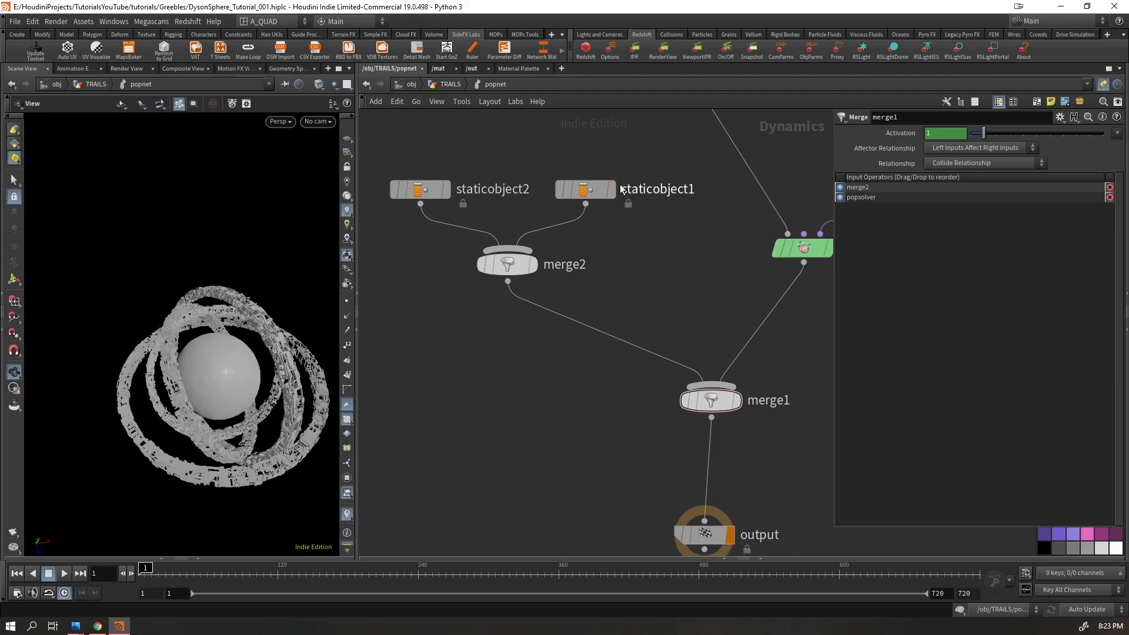
# Turn off Display Geometry and turn on the volume Collision Guide for both static objects
pyautogui.moveTo(601, 152); pyautogui.dragTo(402, 207)
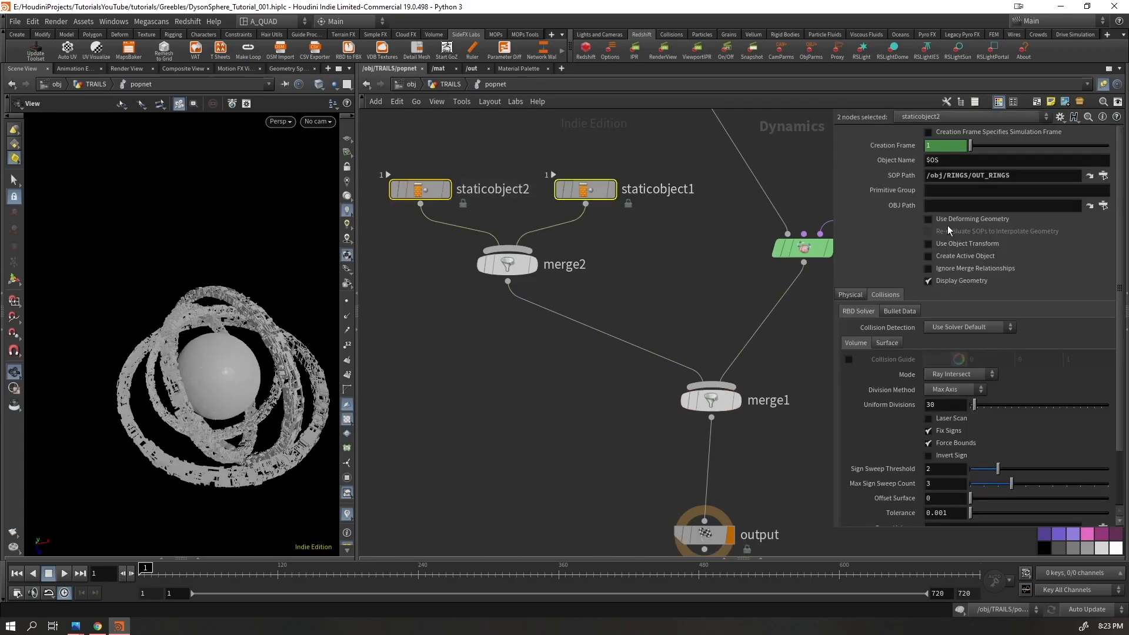
pyautogui.click(929, 281)
pyautogui.click(849, 360)
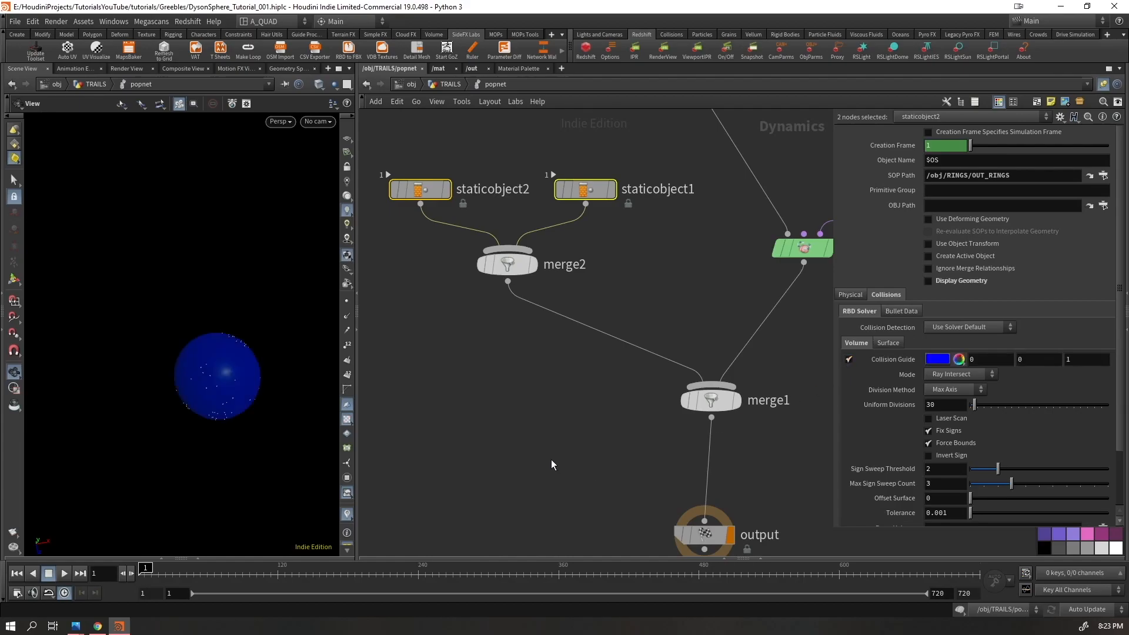
# Set staticobject2's proxy volume to /obj/RINGS/OUT_RINGS_VDB and its volume collision mode to Volume Sample
pyautogui.click(530, 410)
pyautogui.moveTo(374, 186); pyautogui.dragTo(397, 240)
pyautogui.moveTo(231, 381); pyautogui.dragTo(289, 324, button='right')
pyautogui.moveTo(222, 377); pyautogui.dragTo(245, 374)
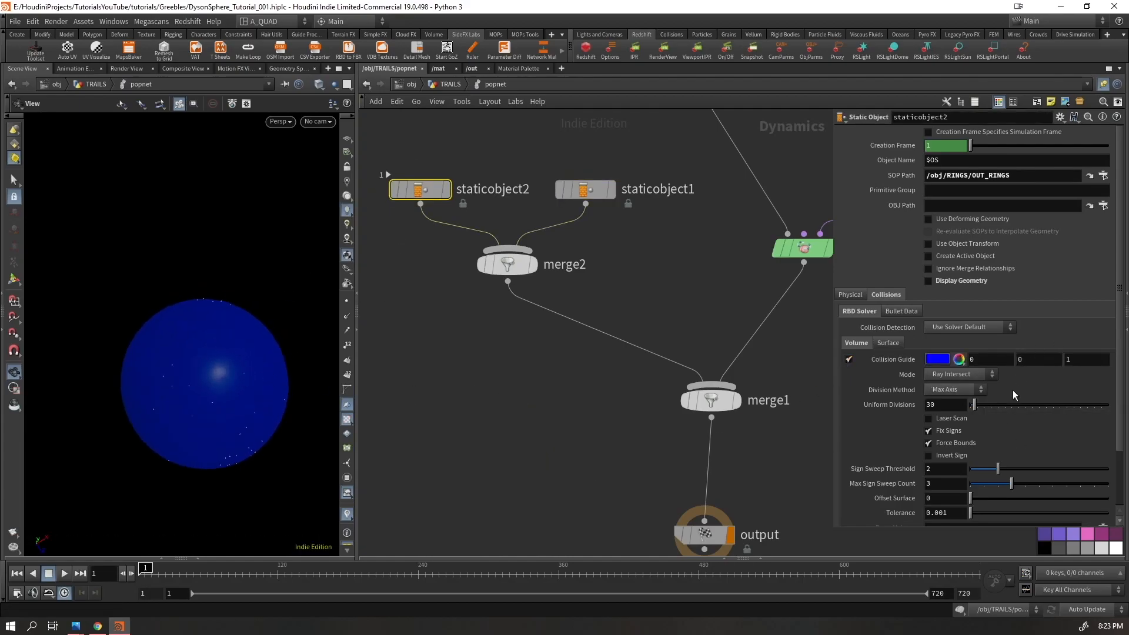
pyautogui.scroll(-3, 1016, 389)
pyautogui.click(1104, 463)
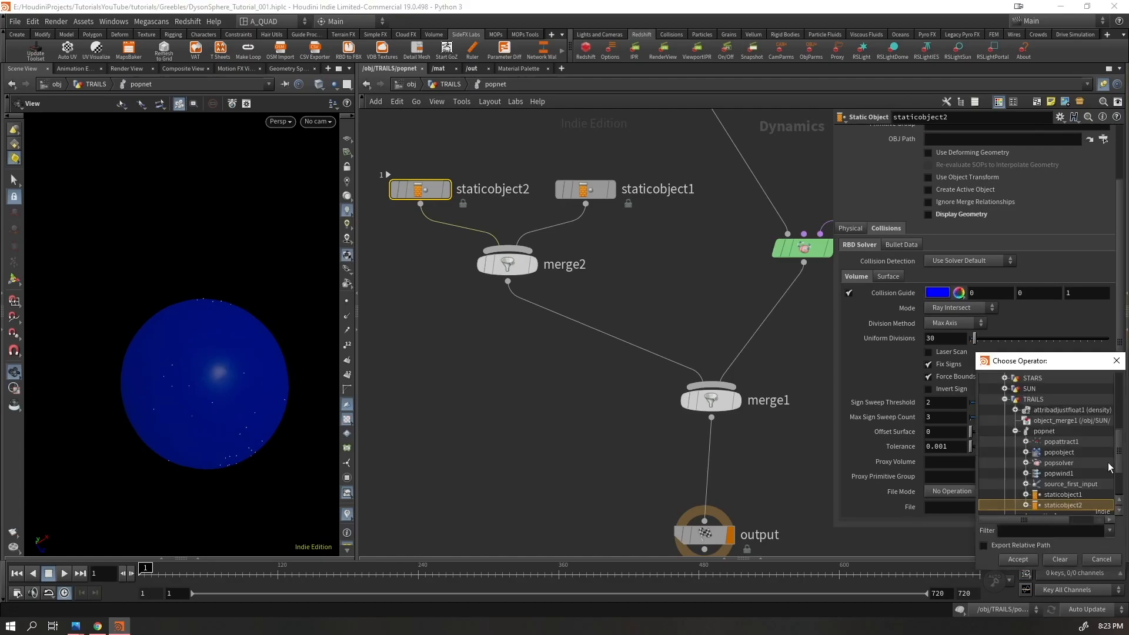
pyautogui.scroll(5, 1046, 430)
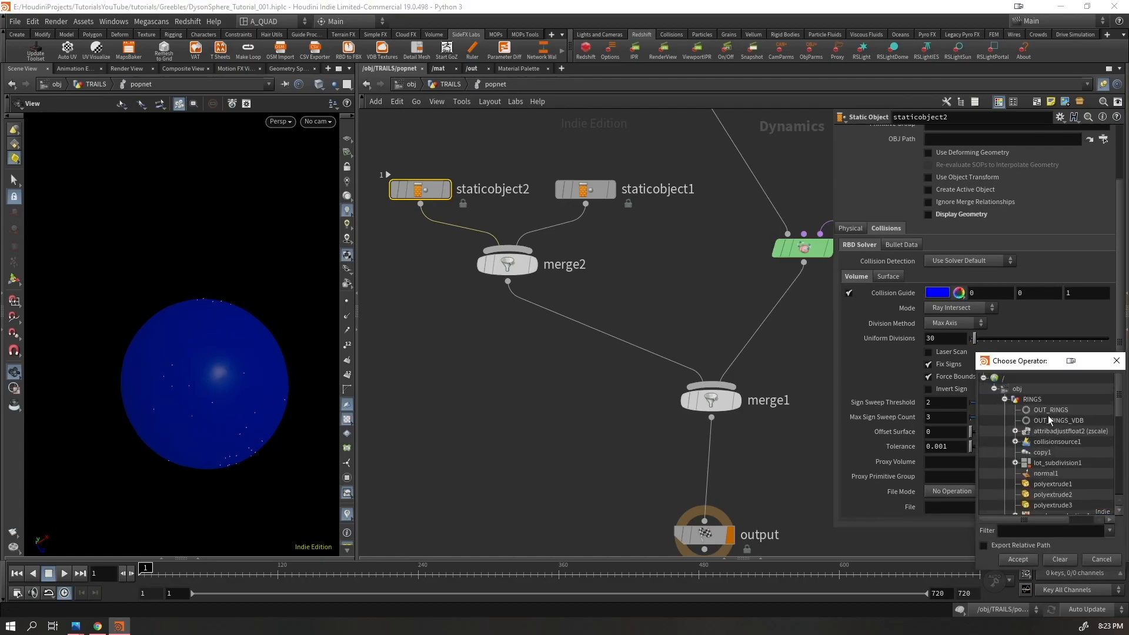
pyautogui.doubleClick(1049, 420)
pyautogui.click(943, 309)
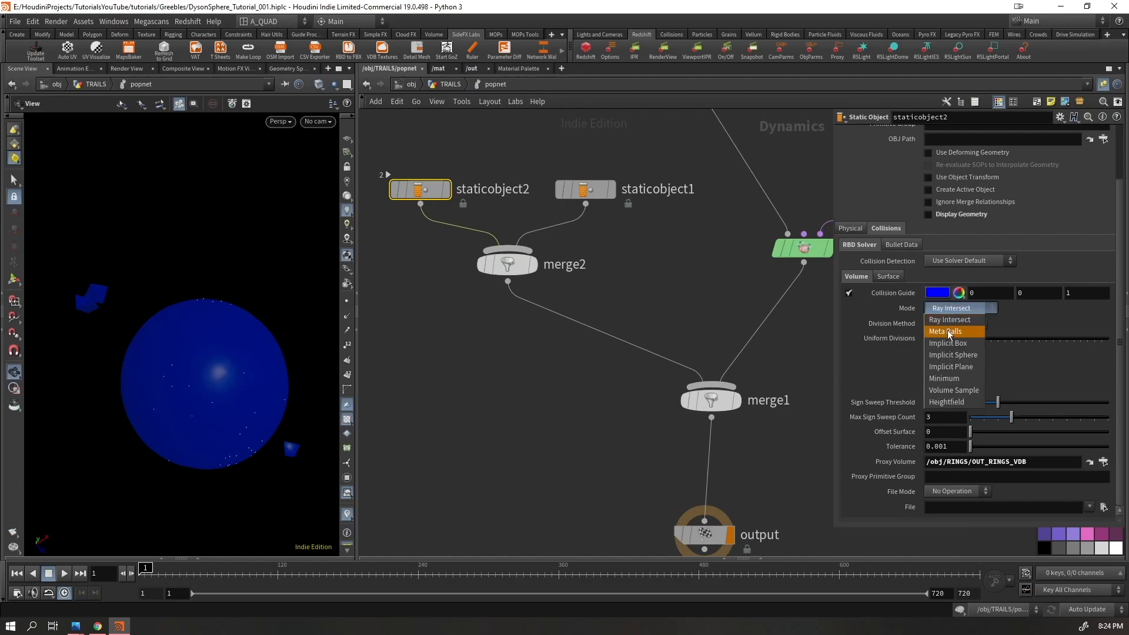
pyautogui.click(953, 390)
pyautogui.moveTo(268, 361); pyautogui.dragTo(305, 394)
pyautogui.moveTo(438, 456); pyautogui.dragTo(443, 383, button='middle')
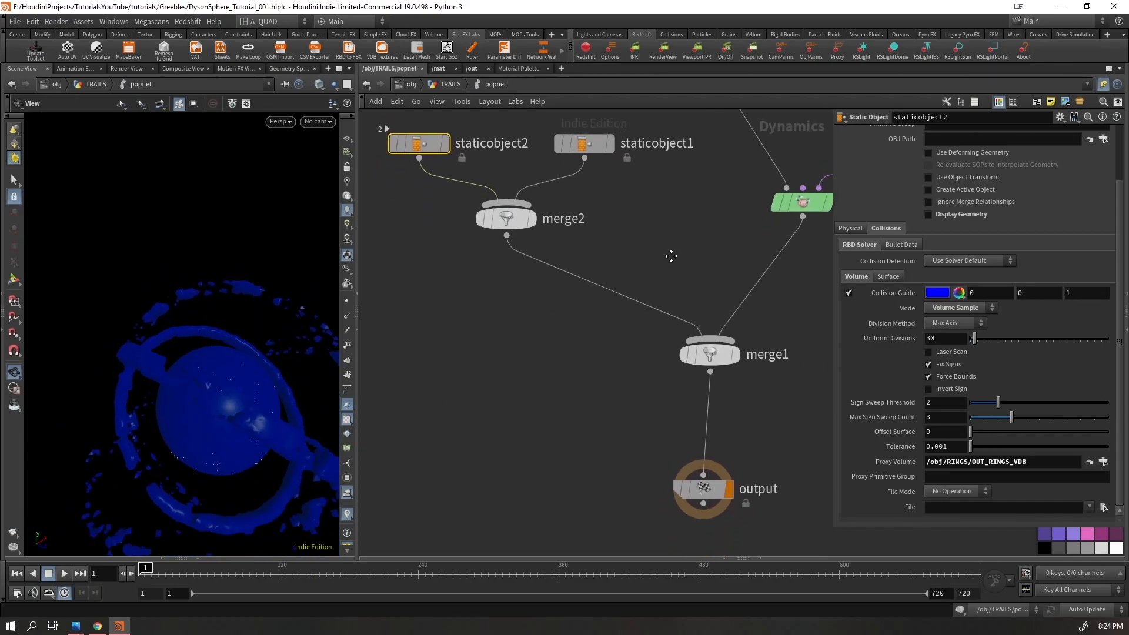
# Go back to the RINGS network and set collisionsource1's voxel size to 0.025
pyautogui.click(365, 84)
pyautogui.click(362, 86)
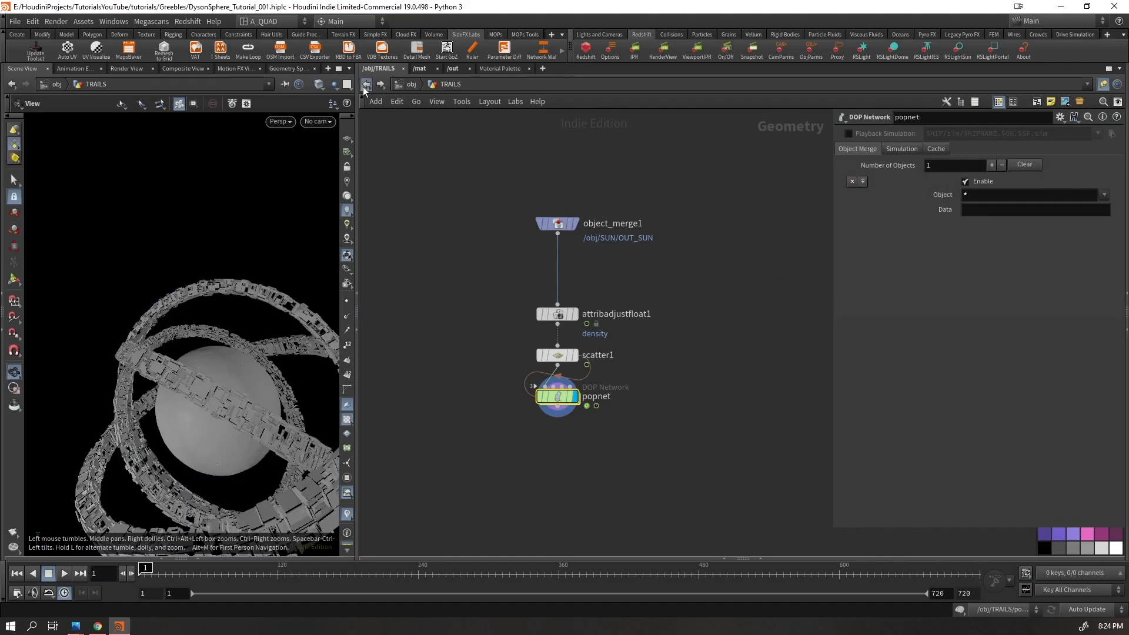
pyautogui.click(362, 87)
pyautogui.click(363, 86)
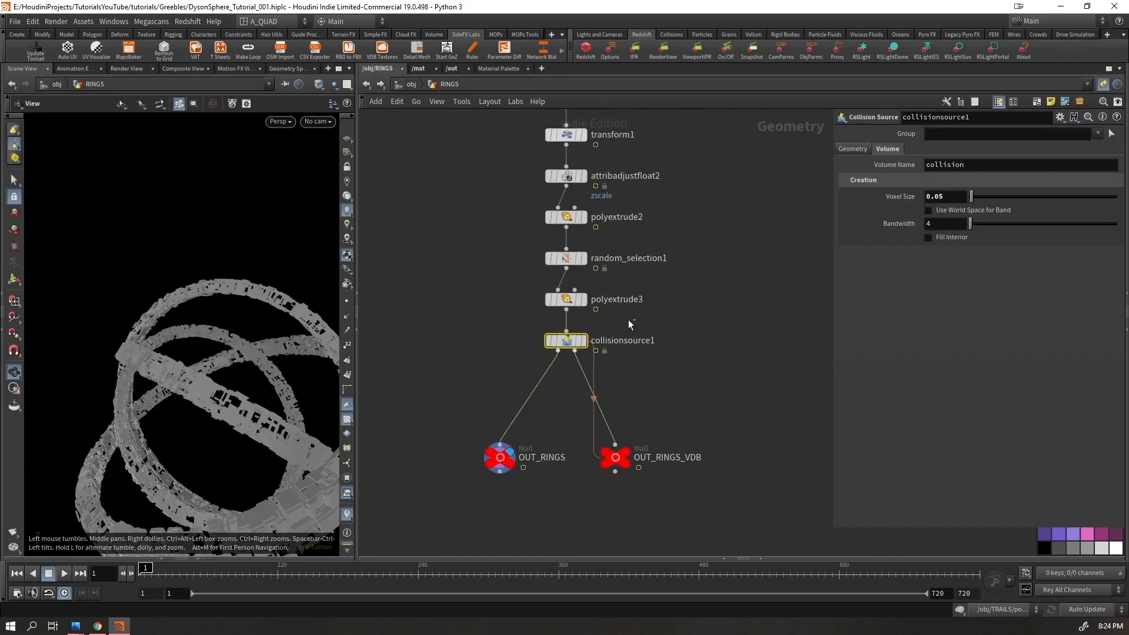
pyautogui.click(950, 196)
pyautogui.press('BackSpace')
pyautogui.press('BackSpace')
pyautogui.write('025')
pyautogui.press('Return')
# Return to the popnet network, inspect the collision guides, and move the output node closer beneath merge1
pyautogui.click(365, 86)
pyautogui.click(365, 83)
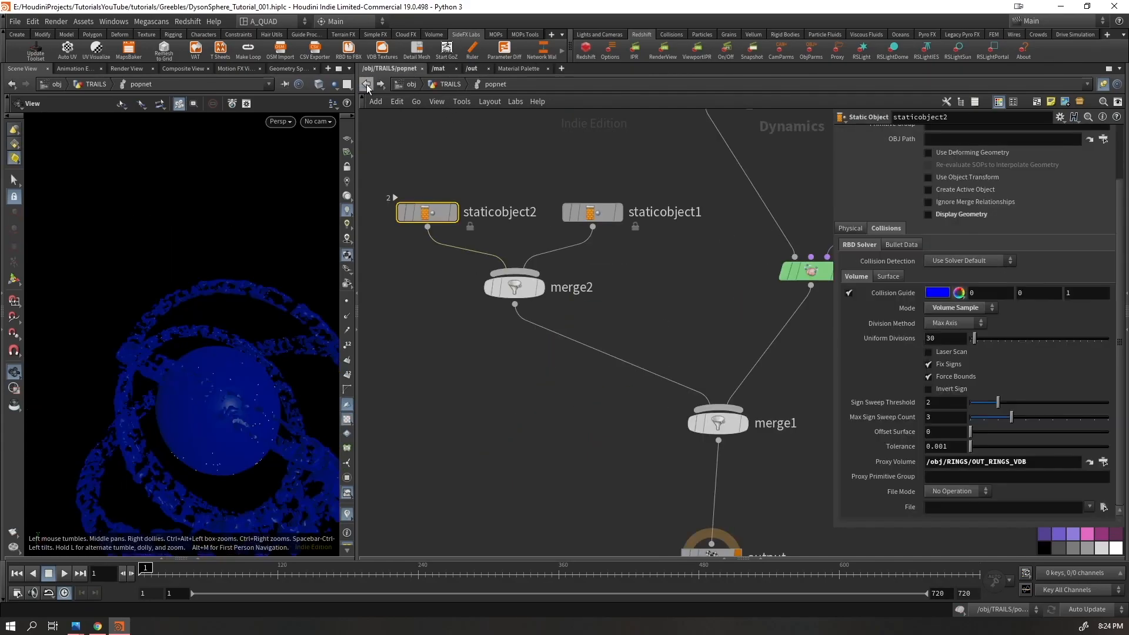
pyautogui.moveTo(264, 306); pyautogui.dragTo(221, 347)
pyautogui.moveTo(662, 459); pyautogui.dragTo(548, 422, button='middle')
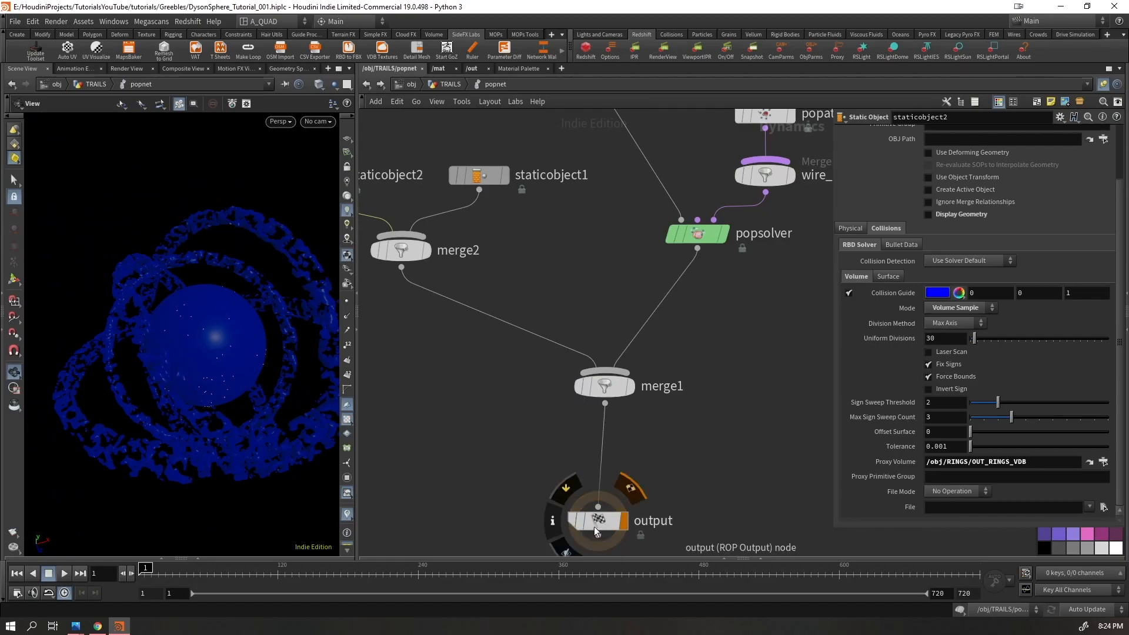
pyautogui.moveTo(597, 525); pyautogui.dragTo(604, 454)
pyautogui.scroll(1, 368, 321)
pyautogui.moveTo(362, 322); pyautogui.dragTo(451, 359, button='middle')
# Turn off the Collision Guide and turn Display Geometry back on for both static objects
pyautogui.moveTo(447, 206); pyautogui.dragTo(415, 227)
pyautogui.click(848, 293)
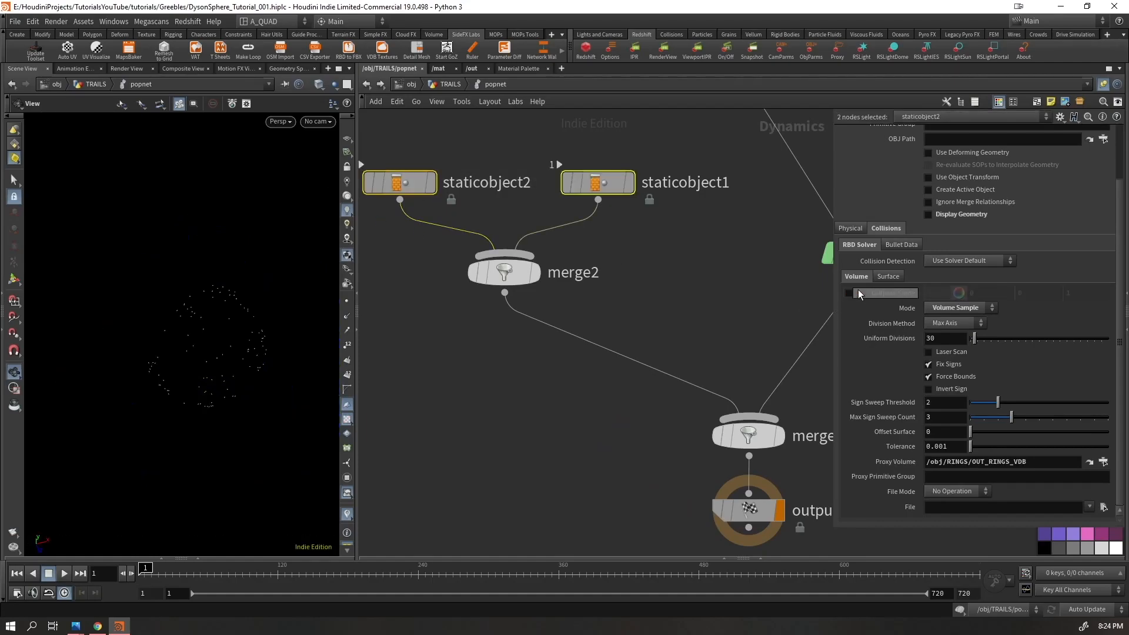
pyautogui.click(939, 215)
# Enable Use Deforming Geometry on staticobject2 and play the simulation
pyautogui.click(481, 184)
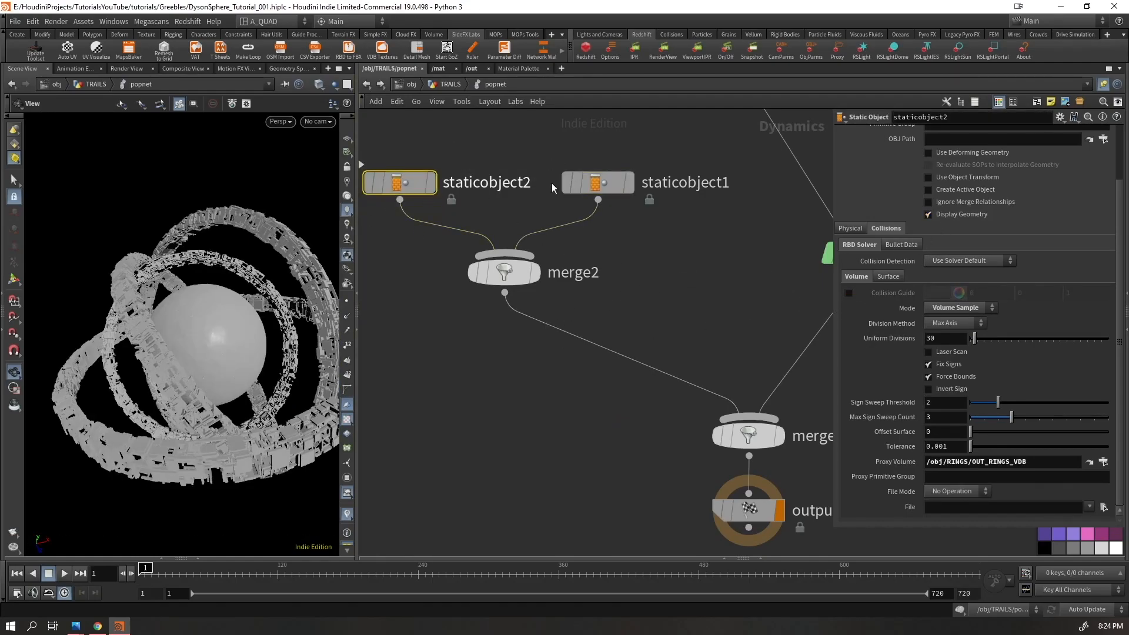
pyautogui.click(929, 153)
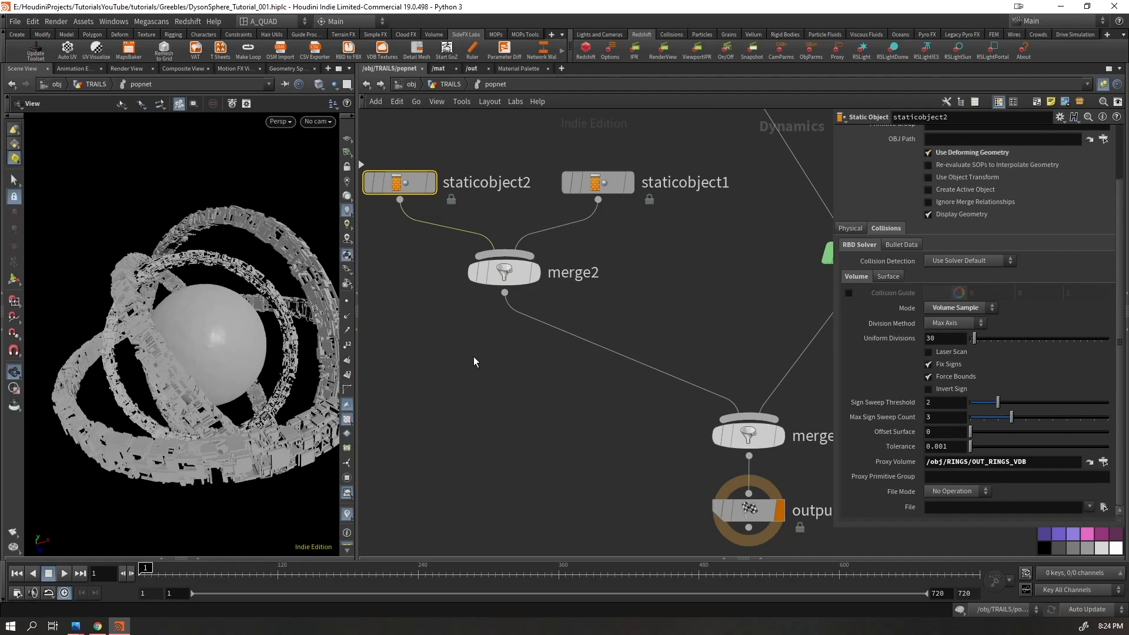
pyautogui.press('Up')
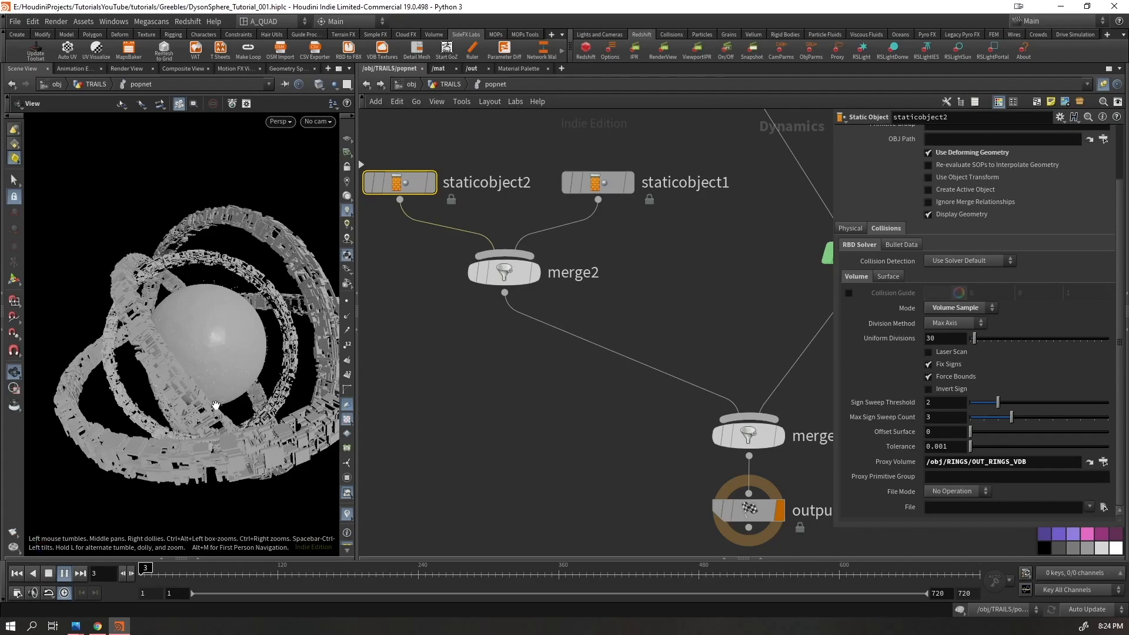
# Stop playback, return to the first frame, and disconnect staticobject2 from merge2
pyautogui.press('Up')
pyautogui.hotkey('ctrl', 'Up')
pyautogui.moveTo(408, 267); pyautogui.dragTo(443, 213)
pyautogui.press('Delete')
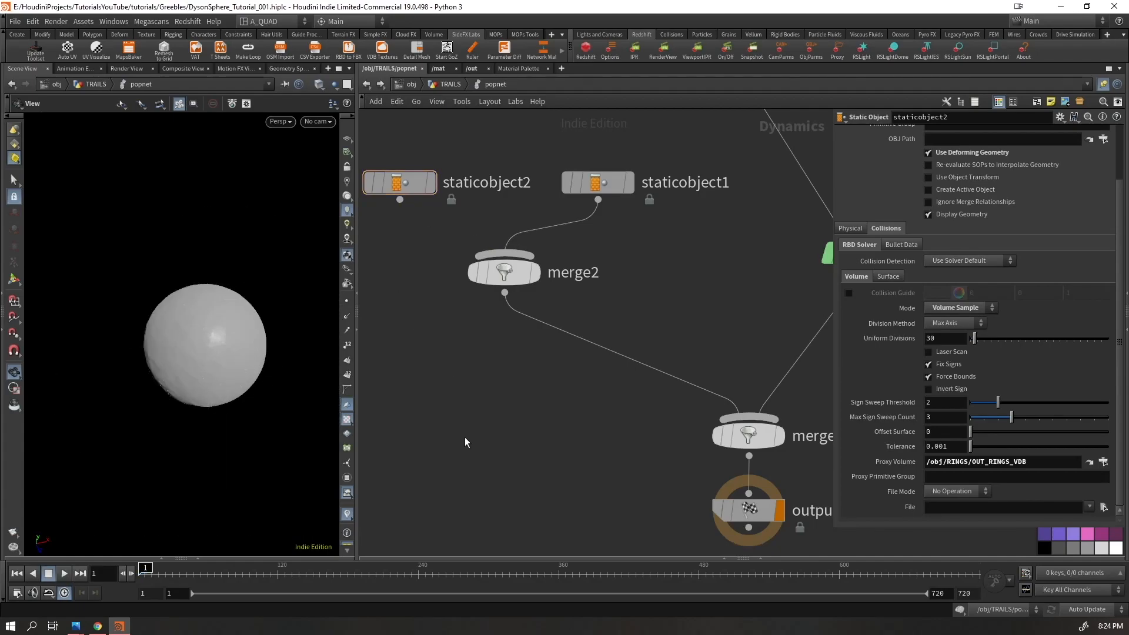
# Rearrange the popnet nodes so the static objects and merge2 sit beside popobject, with merge1 and the output centered below
pyautogui.scroll(-4, 470, 435)
pyautogui.moveTo(439, 296); pyautogui.dragTo(546, 256)
pyautogui.moveTo(550, 296); pyautogui.dragTo(430, 291)
pyautogui.moveTo(550, 254); pyautogui.dragTo(551, 288)
pyautogui.moveTo(432, 290); pyautogui.dragTo(422, 291)
pyautogui.moveTo(626, 210); pyautogui.dragTo(644, 252)
pyautogui.moveTo(685, 419); pyautogui.dragTo(605, 511)
pyautogui.moveTo(637, 442); pyautogui.dragTo(596, 407)
pyautogui.moveTo(636, 252); pyautogui.dragTo(646, 293)
pyautogui.moveTo(557, 251); pyautogui.dragTo(411, 312)
pyautogui.moveTo(530, 292); pyautogui.dragTo(524, 297)
# Return to the TRAILS network and restrict popnet's merged Object to pop*
pyautogui.click(504, 206)
pyautogui.click(463, 83)
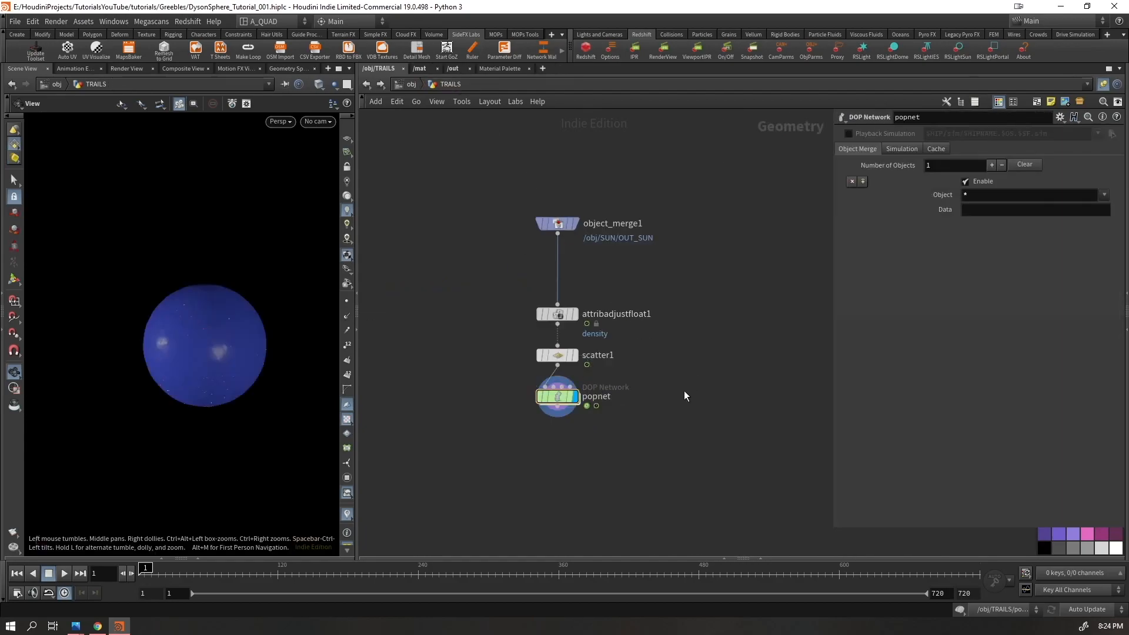
pyautogui.click(559, 398)
pyautogui.moveTo(305, 296); pyautogui.dragTo(196, 292)
pyautogui.scroll(5, 196, 292)
pyautogui.scroll(-5, 196, 292)
pyautogui.press('Return')
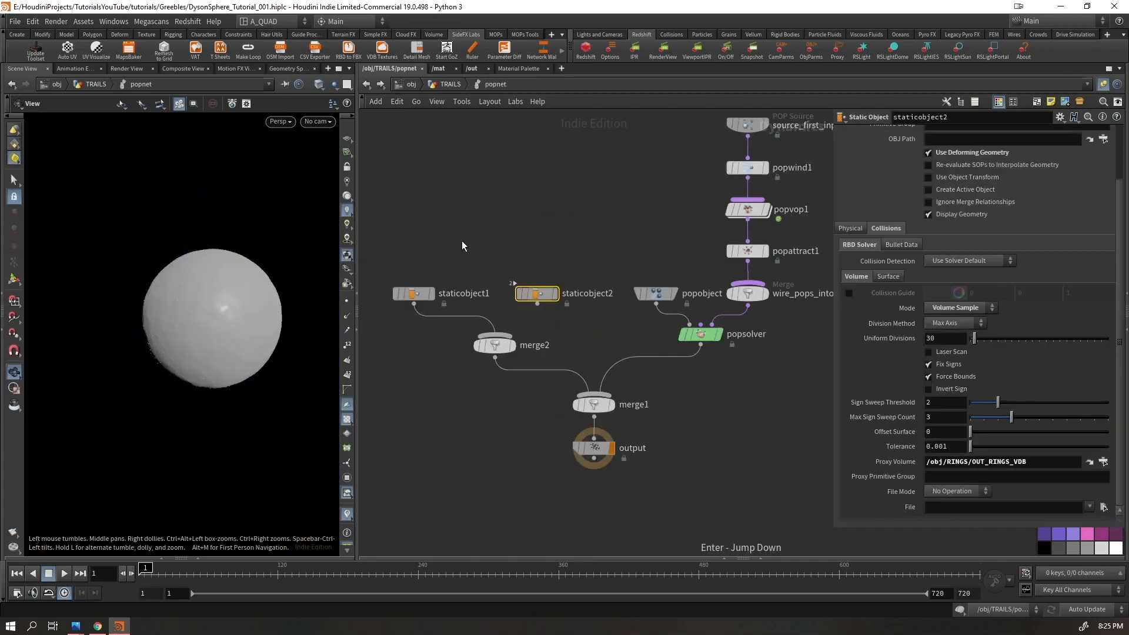
pyautogui.click(441, 85)
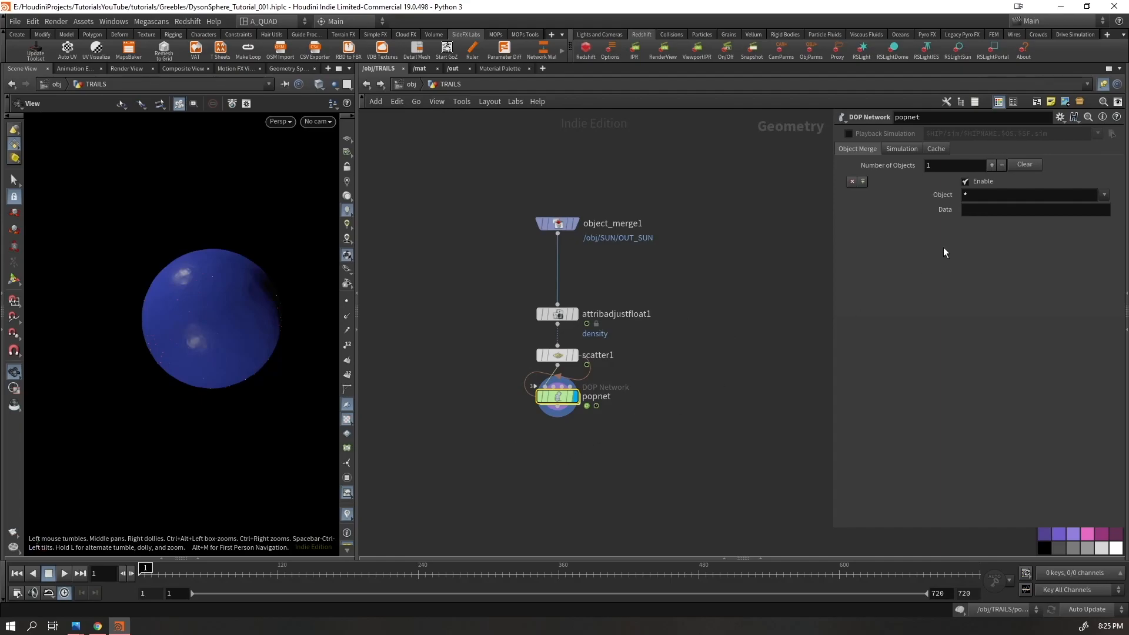
pyautogui.click(962, 197)
pyautogui.press('Return')
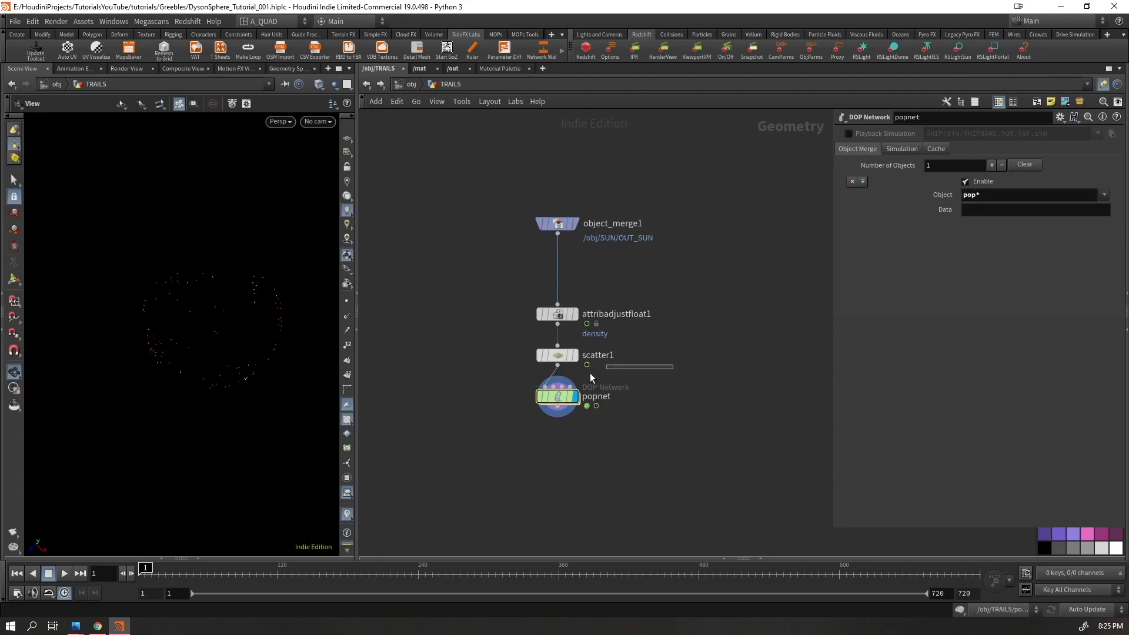
# Check the popobject node's name inside popnet, return to TRAILS, and play the particle simulation
pyautogui.press('Return')
pyautogui.click(660, 291)
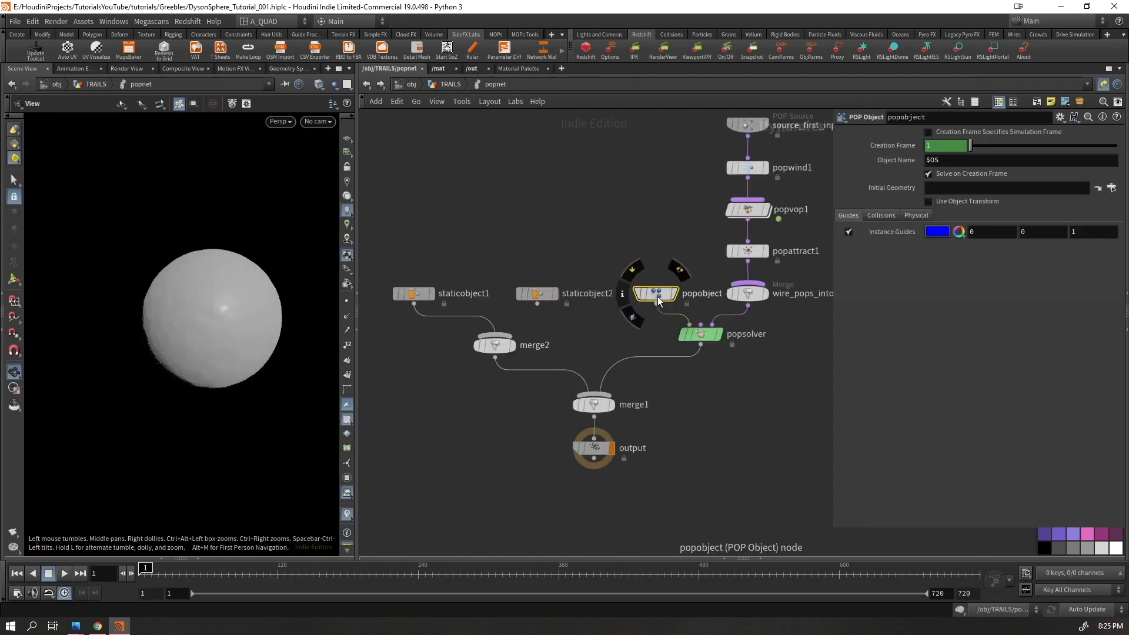
pyautogui.click(445, 85)
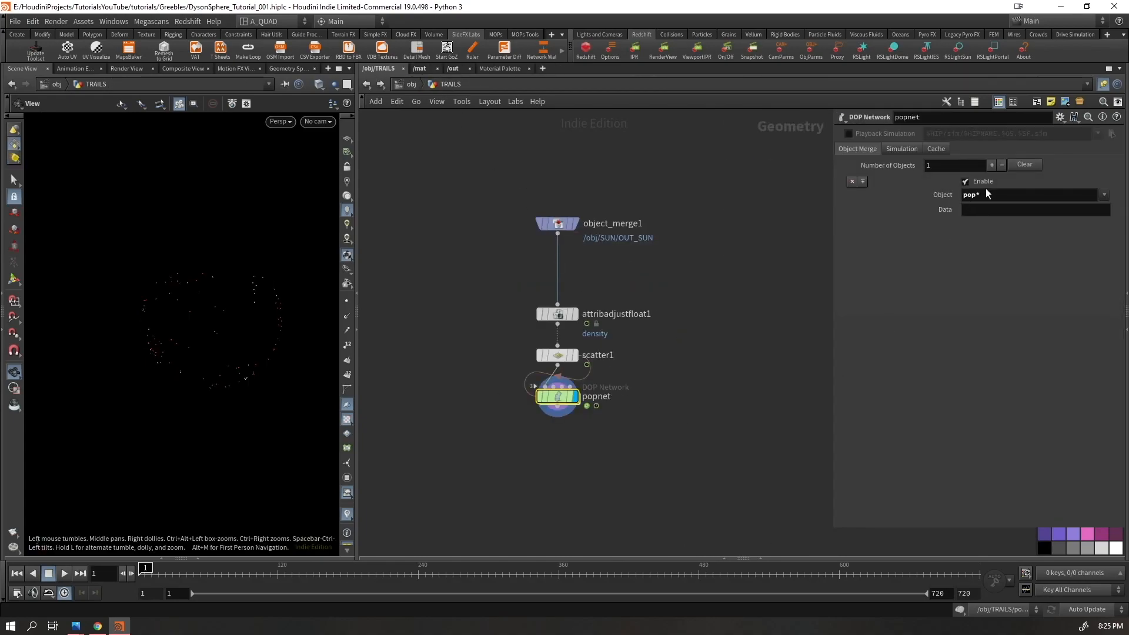
pyautogui.press('Up')
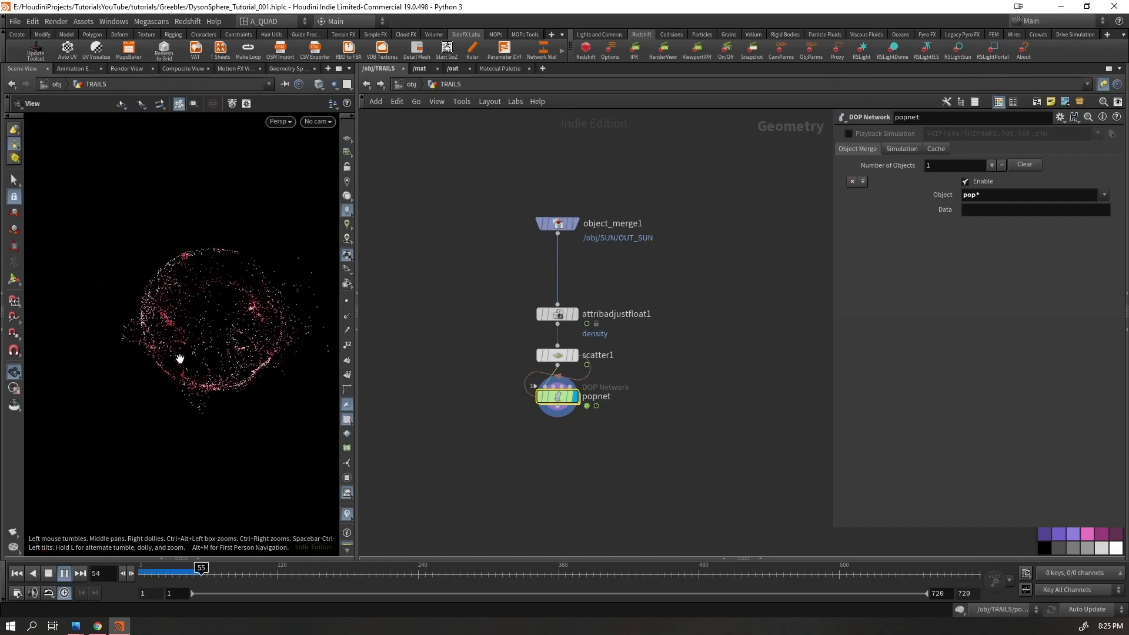
pyautogui.press('Up')
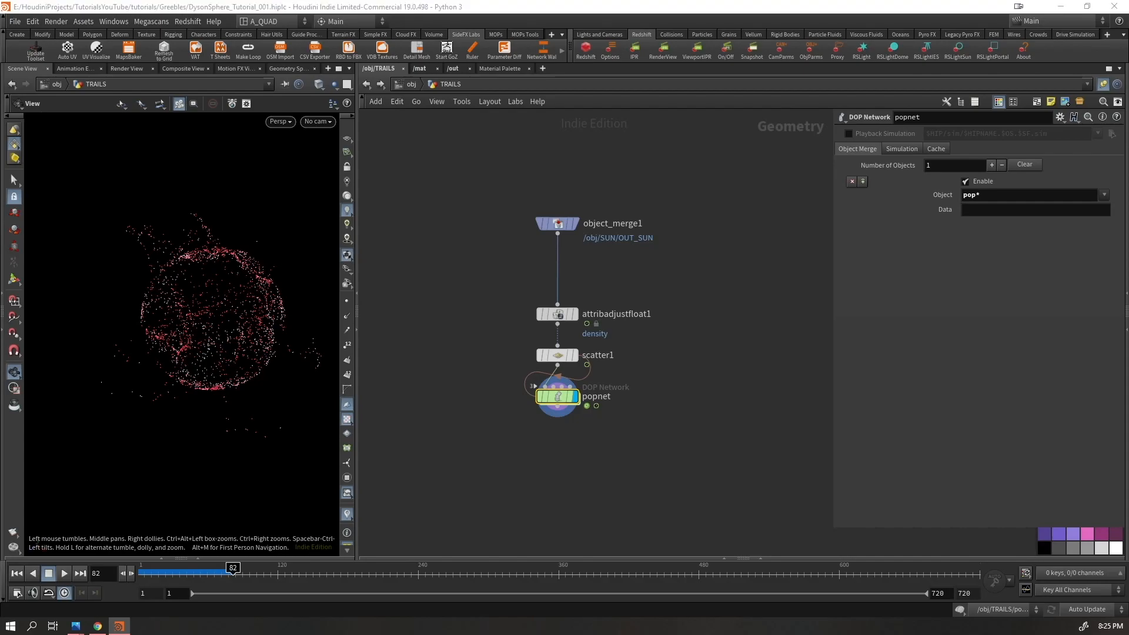
# Try a Trail node after popnet with Result Type set to Connect as Polygons and Close rows disabled
pyautogui.press('Tab')
pyautogui.write('trai')
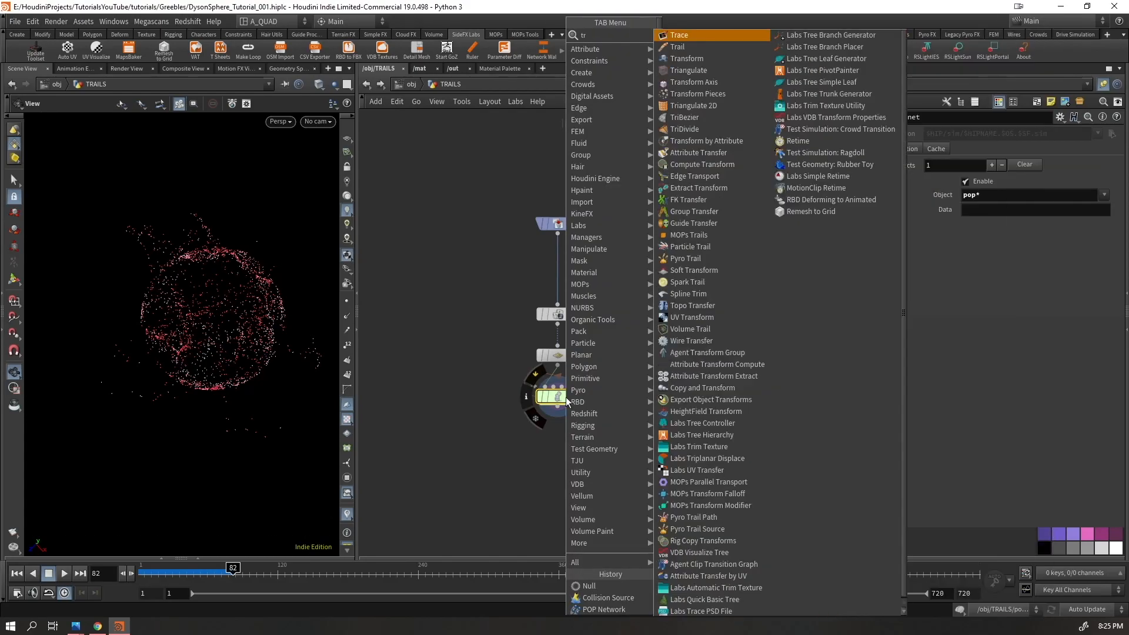
pyautogui.press('Return')
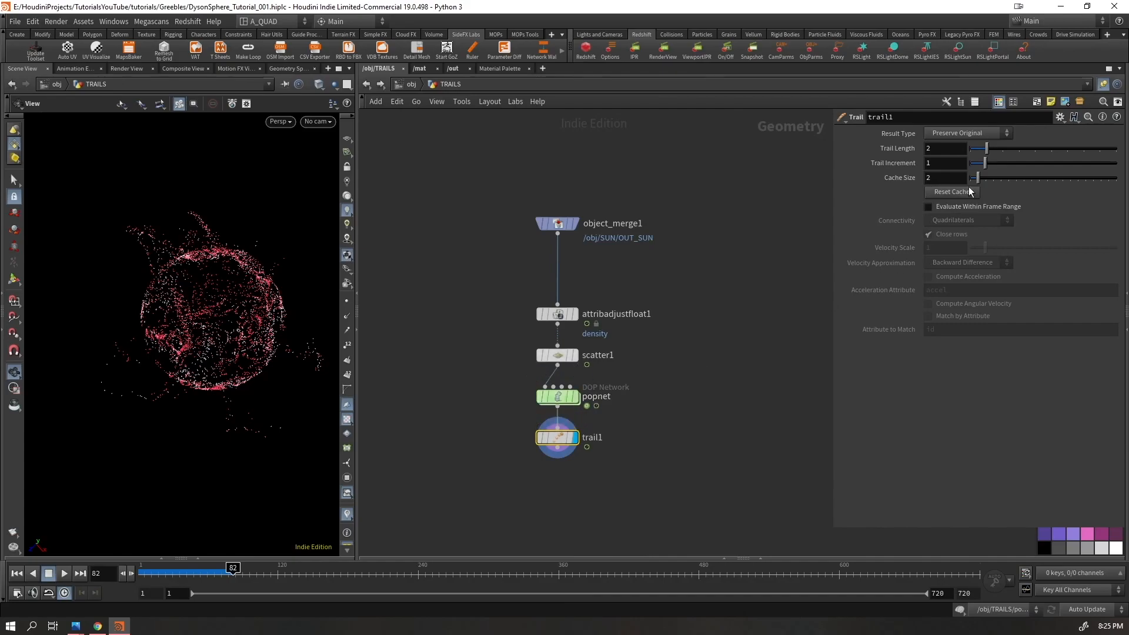
pyautogui.click(967, 134)
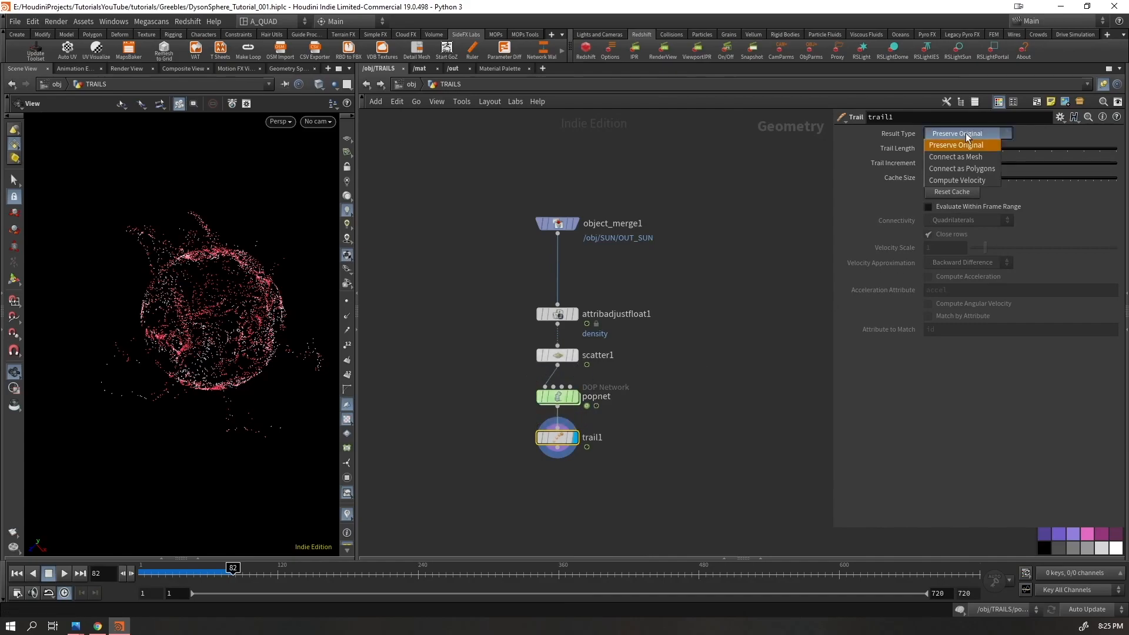
pyautogui.click(961, 168)
pyautogui.click(936, 234)
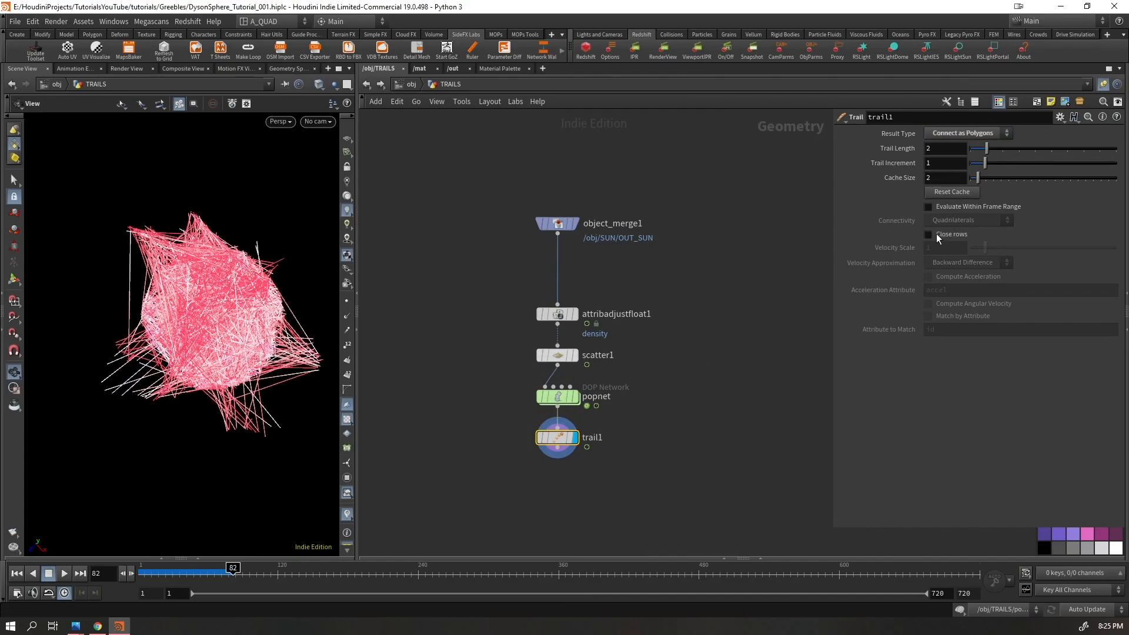
# Play the simulation from the first frame and step back a few frames to examine the connected trails
pyautogui.hotkey('ctrl', 'Up')
pyautogui.press('Up')
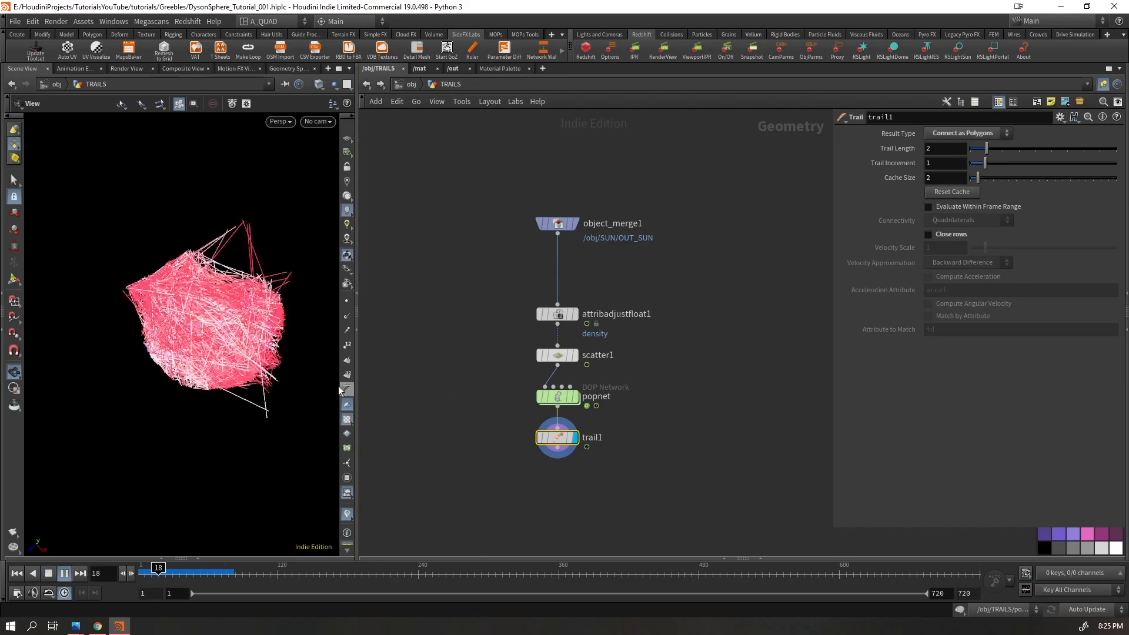
pyautogui.hotkey('ctrl', 'Up')
pyautogui.press('Up')
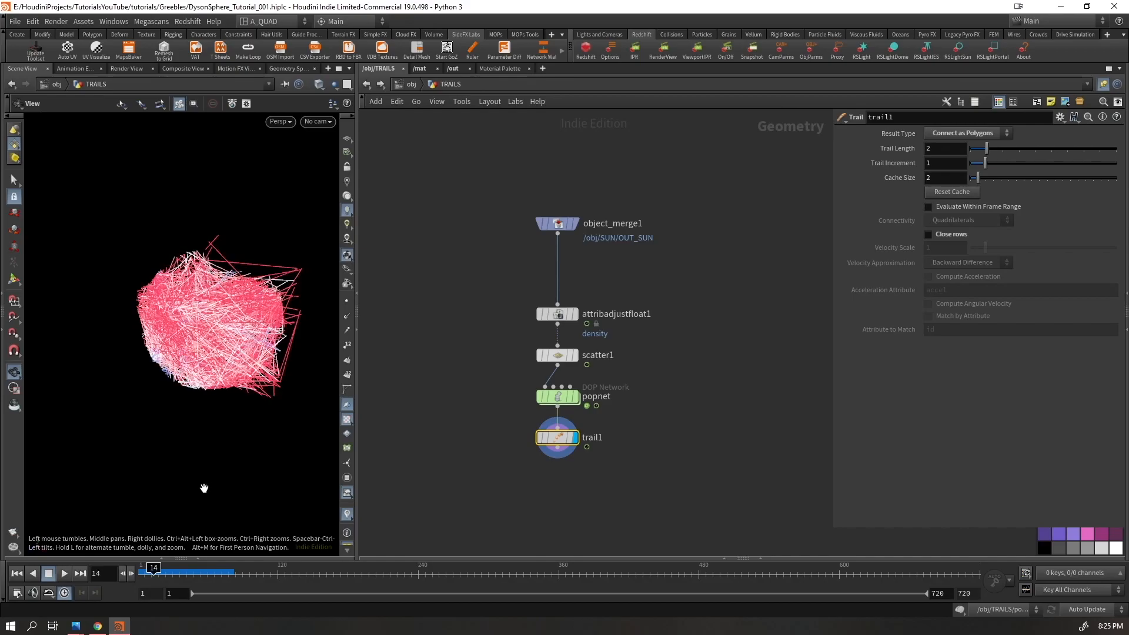
pyautogui.press('Left')
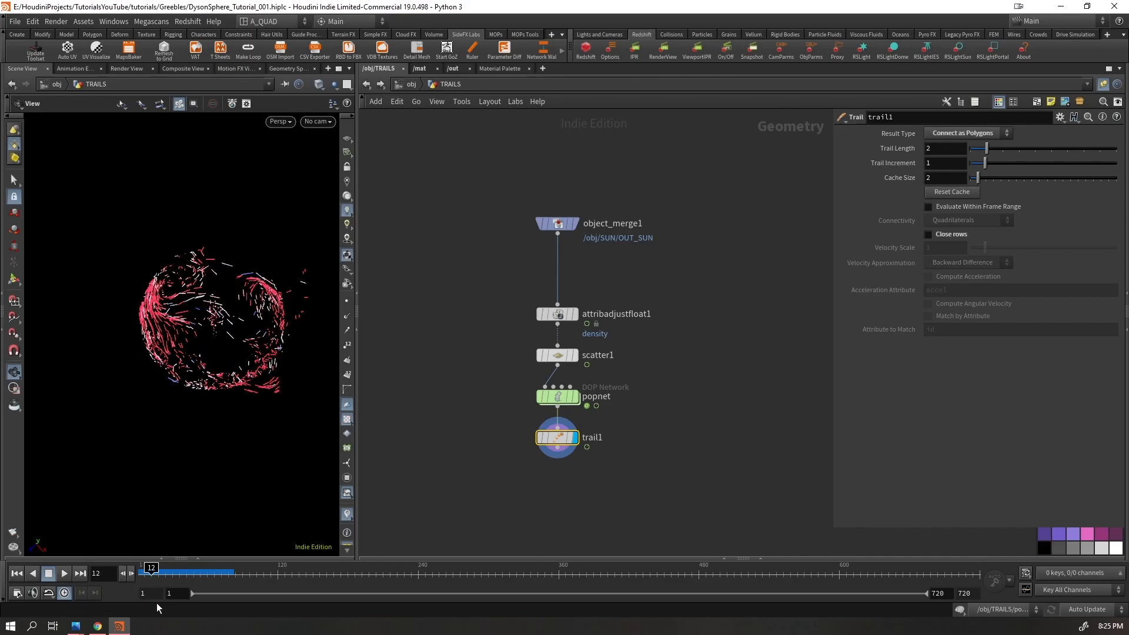
# Review the birth settings of source_first_input inside popnet, return to TRAILS, and replay the trails
pyautogui.click(538, 395)
pyautogui.press('Return')
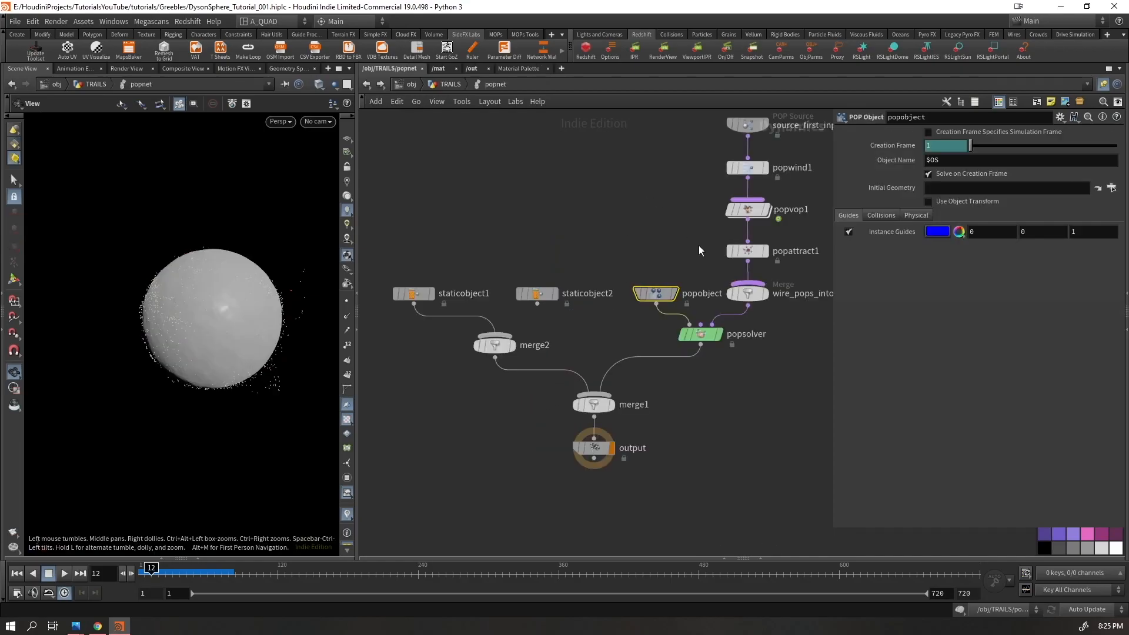
pyautogui.click(736, 124)
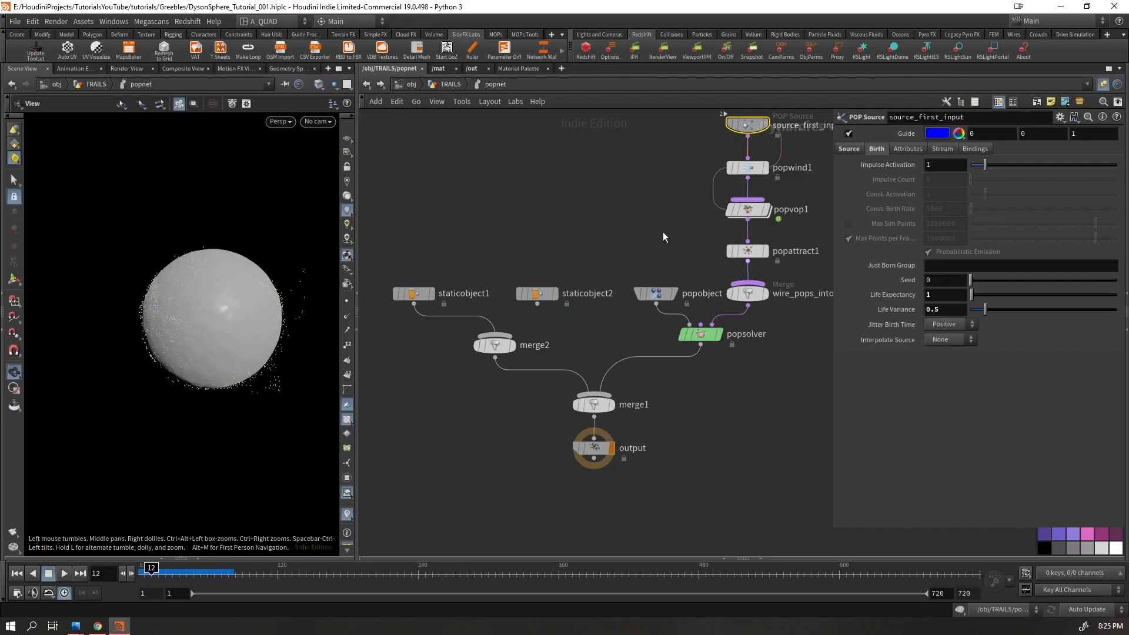
pyautogui.click(436, 85)
pyautogui.press('Up')
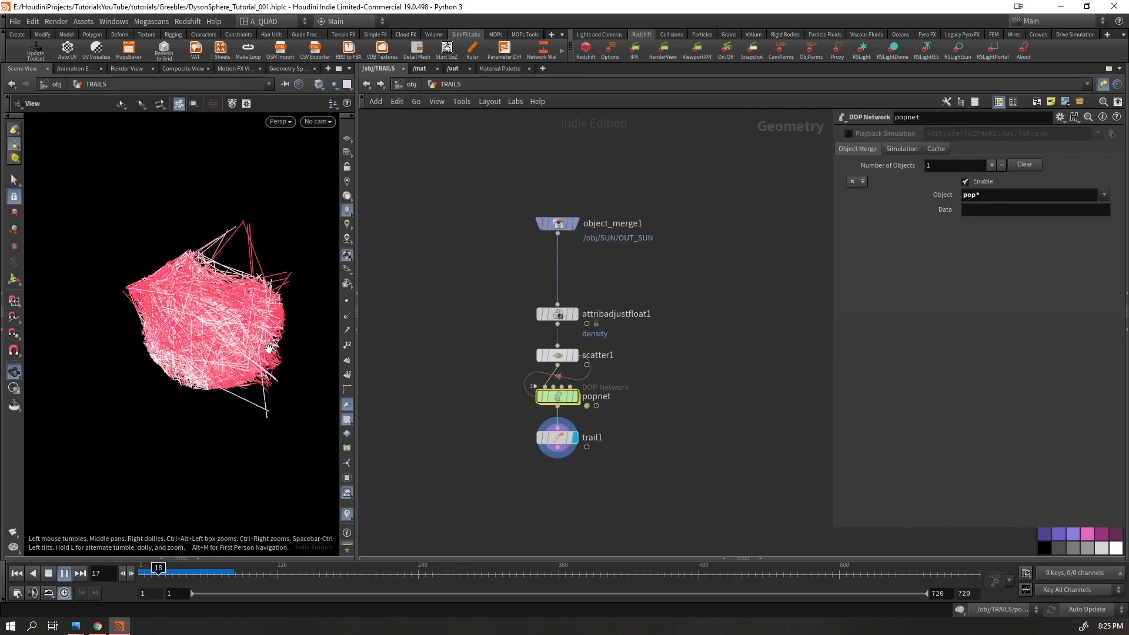
# Return to the first frame and replace trail1 with a Particle Trail node connected after popnet
pyautogui.hotkey('ctrl', 'Up')
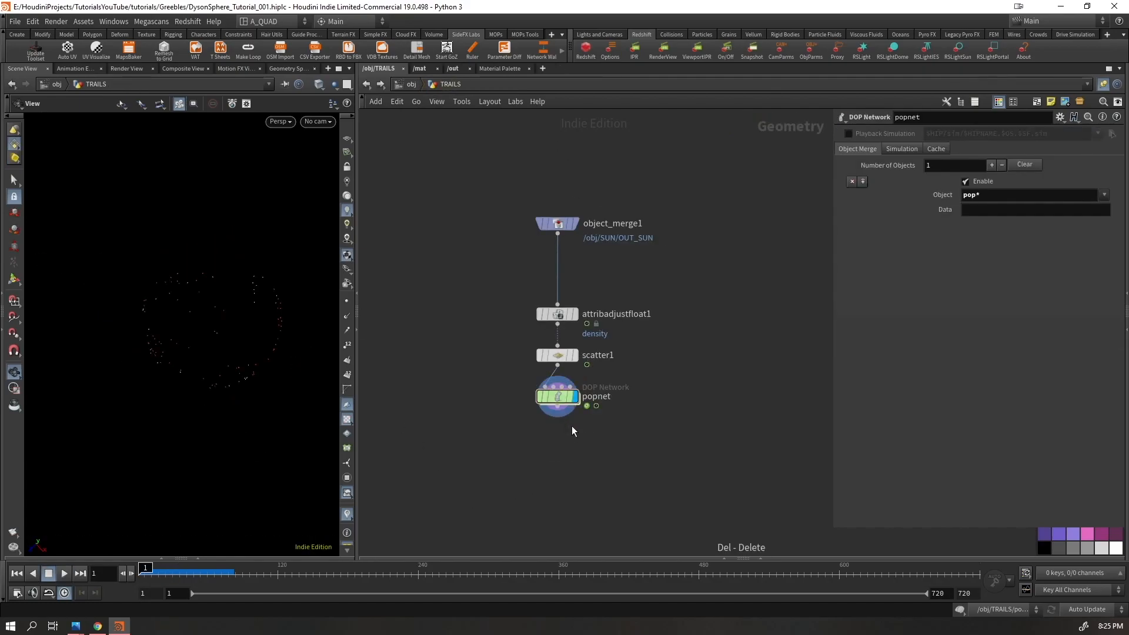
pyautogui.press('Tab')
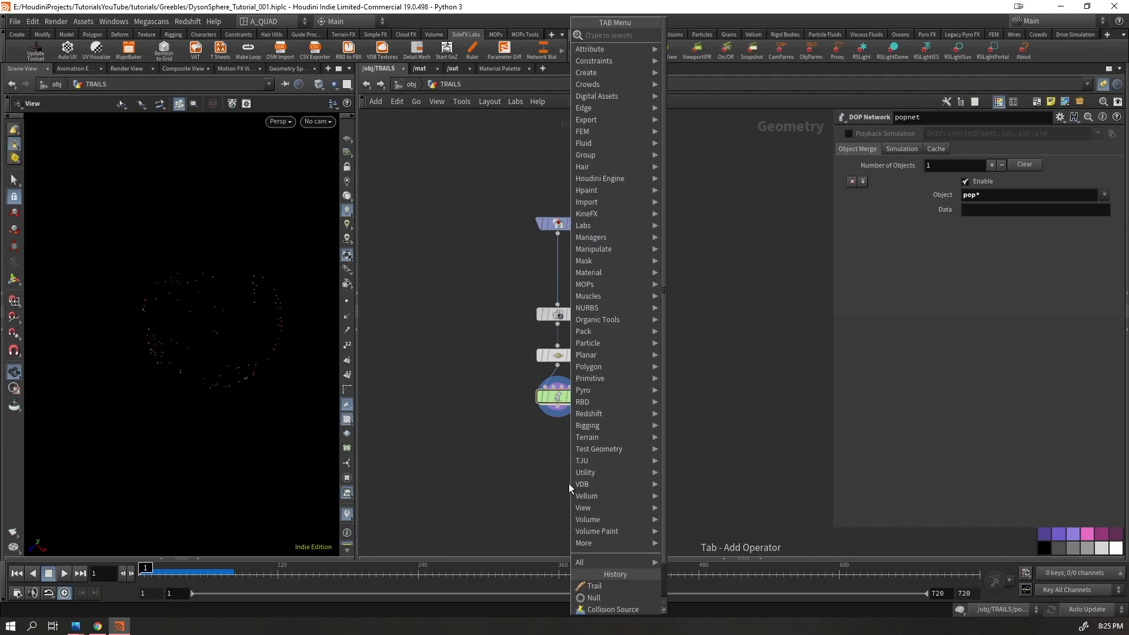
pyautogui.write('partic')
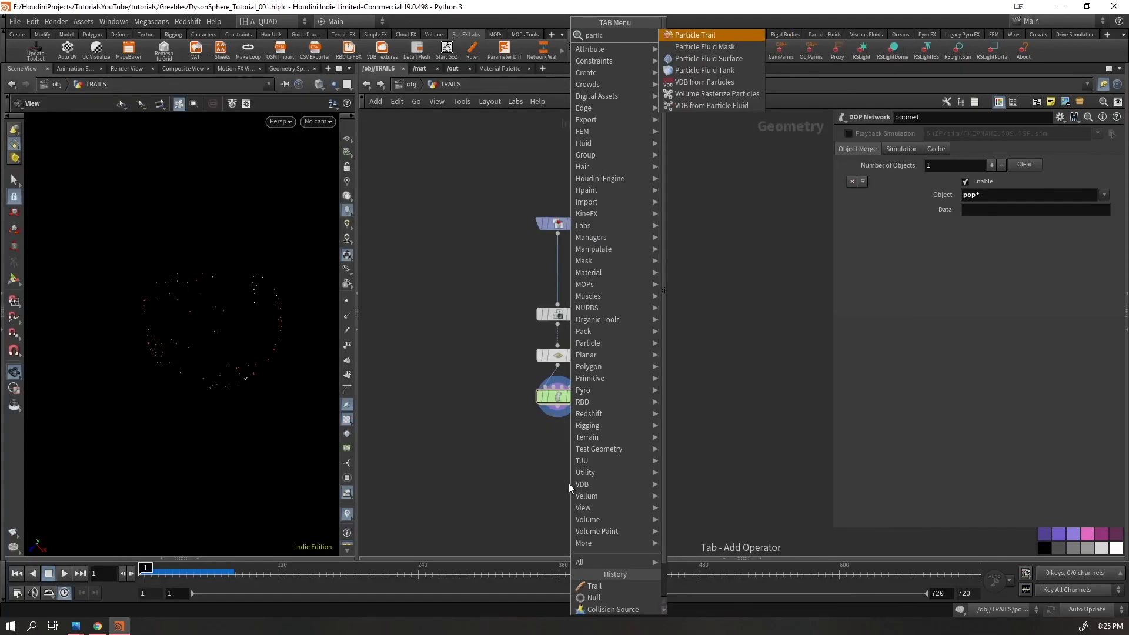
pyautogui.press('Escape')
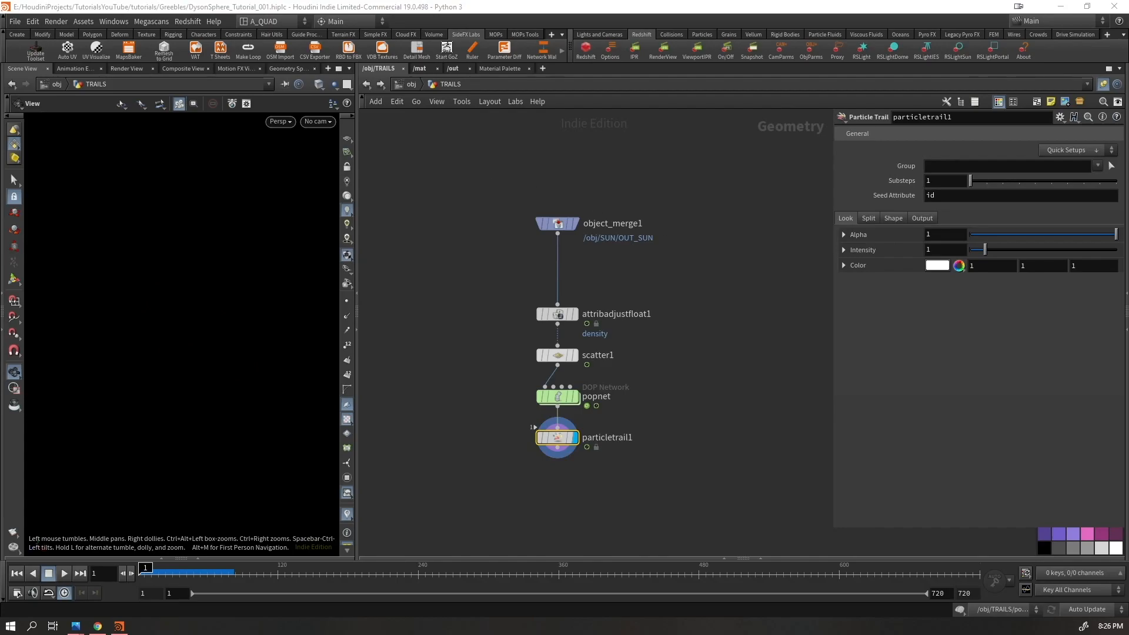
# Open and close the Particle Trail help page, and play the simulation to inspect the new trails
pyautogui.press('F1')
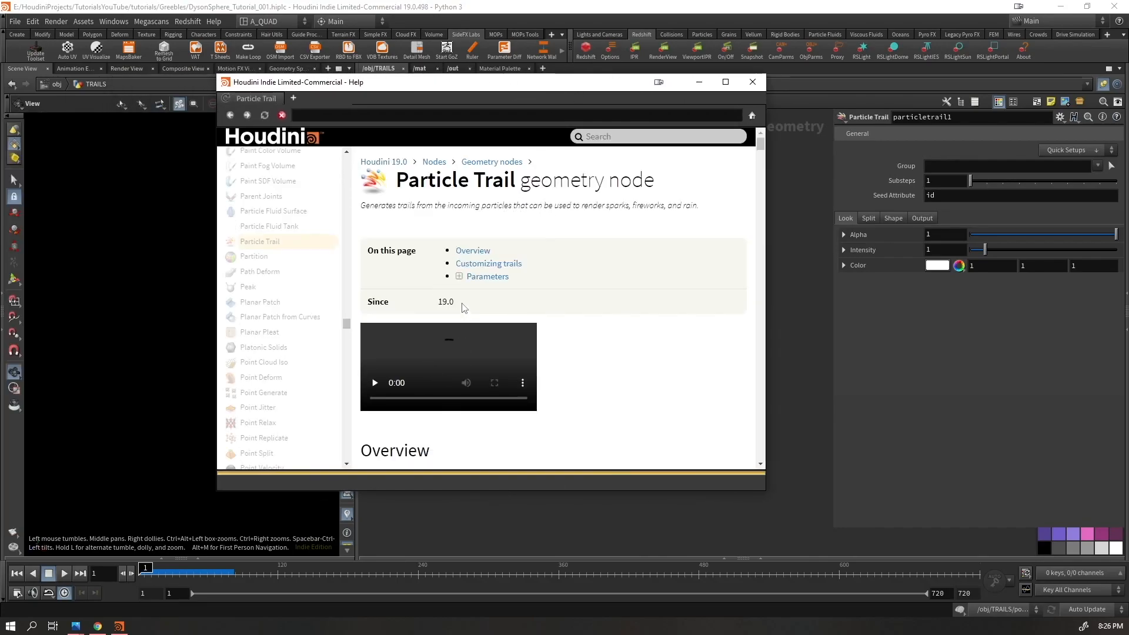
pyautogui.click(752, 81)
pyautogui.press('Up')
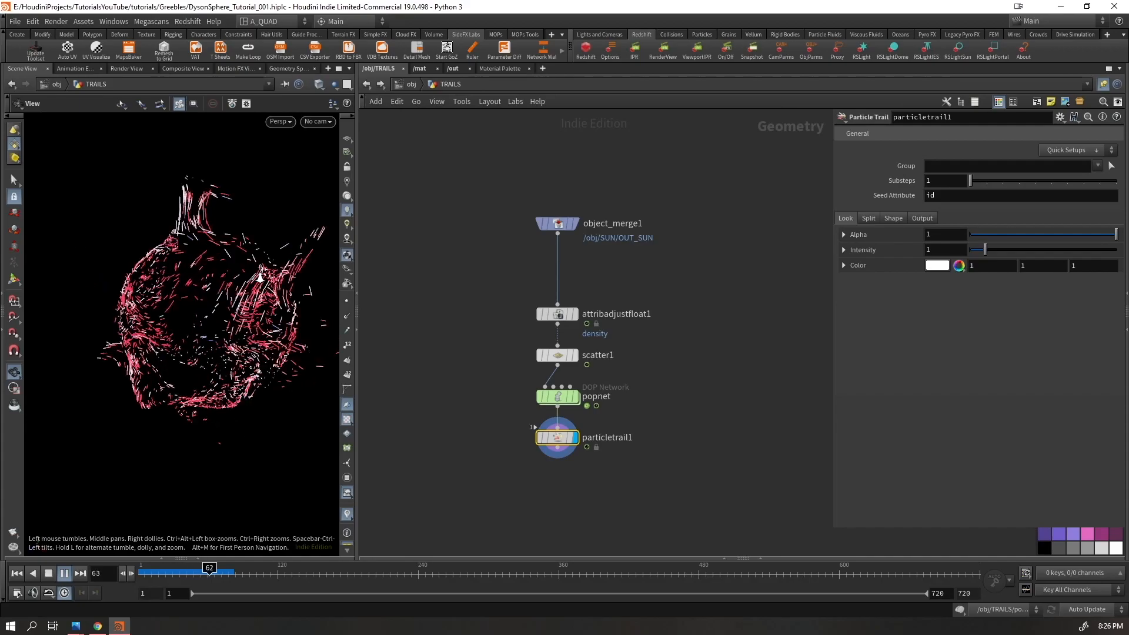
pyautogui.press('Up')
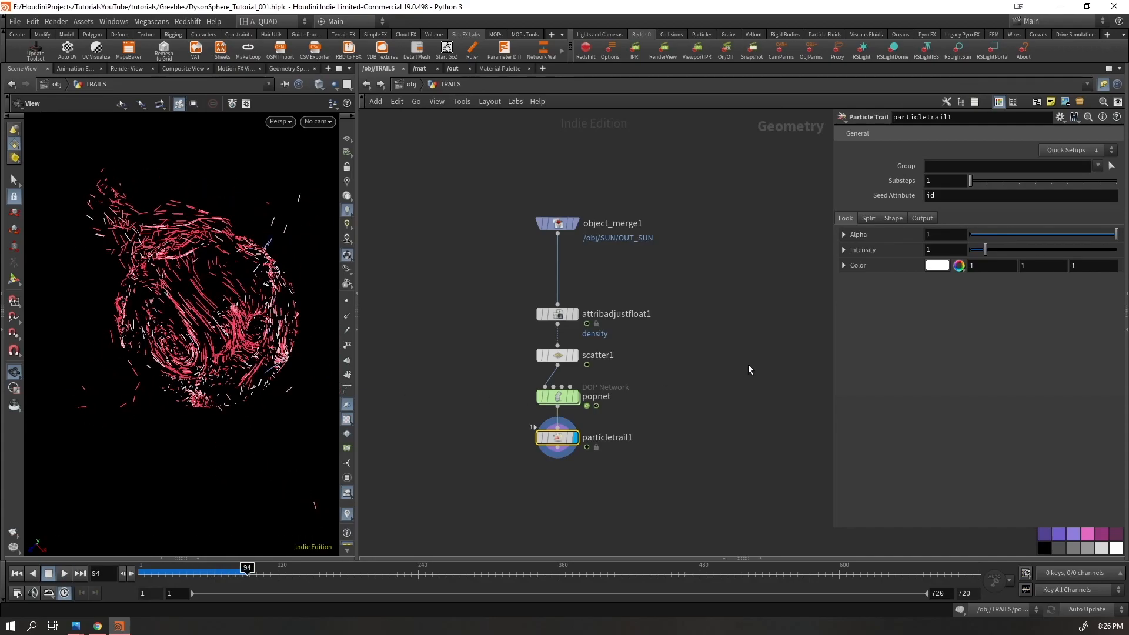
# Set particletrail1's Substeps to 12 and Frame Duration to 24, and play the simulation from the first frame
pyautogui.click(869, 219)
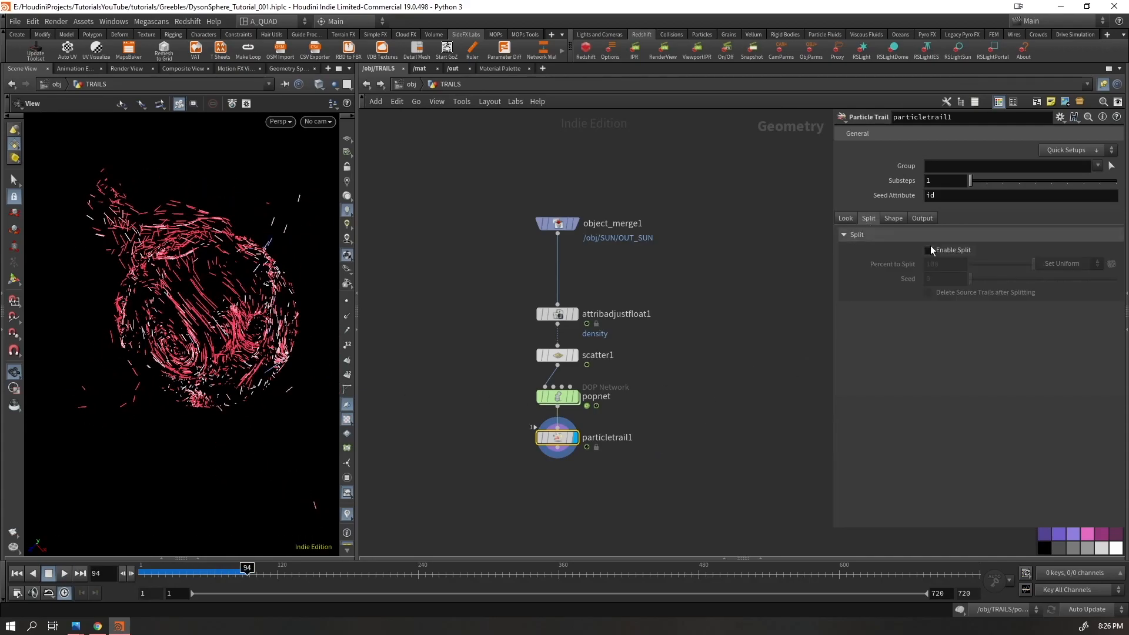
pyautogui.click(892, 219)
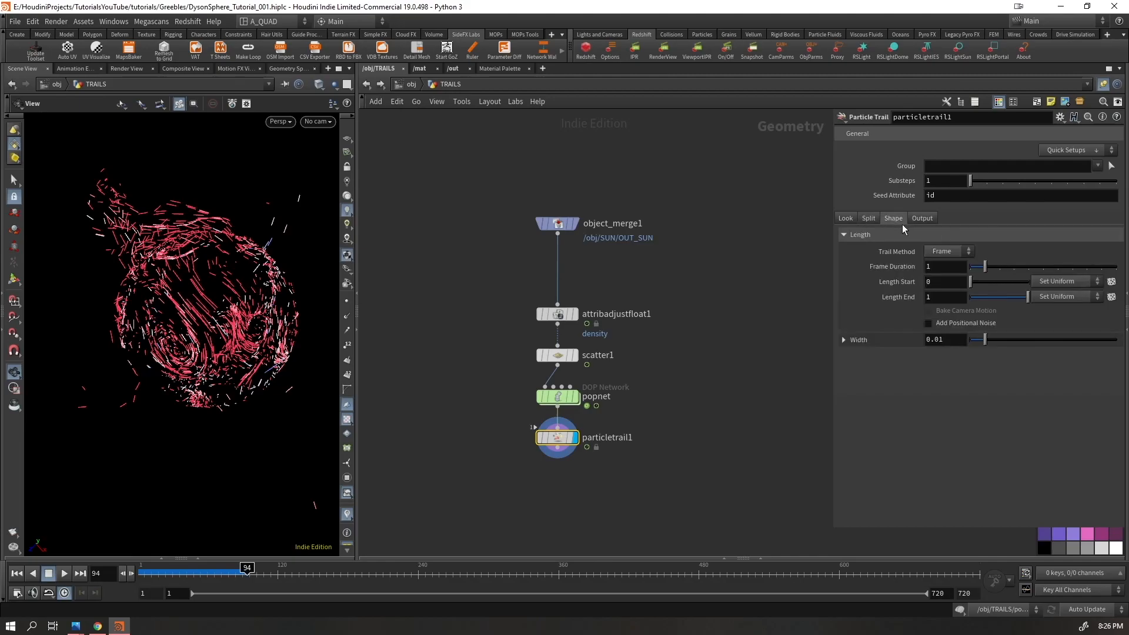
pyautogui.moveTo(985, 268); pyautogui.dragTo(1073, 267)
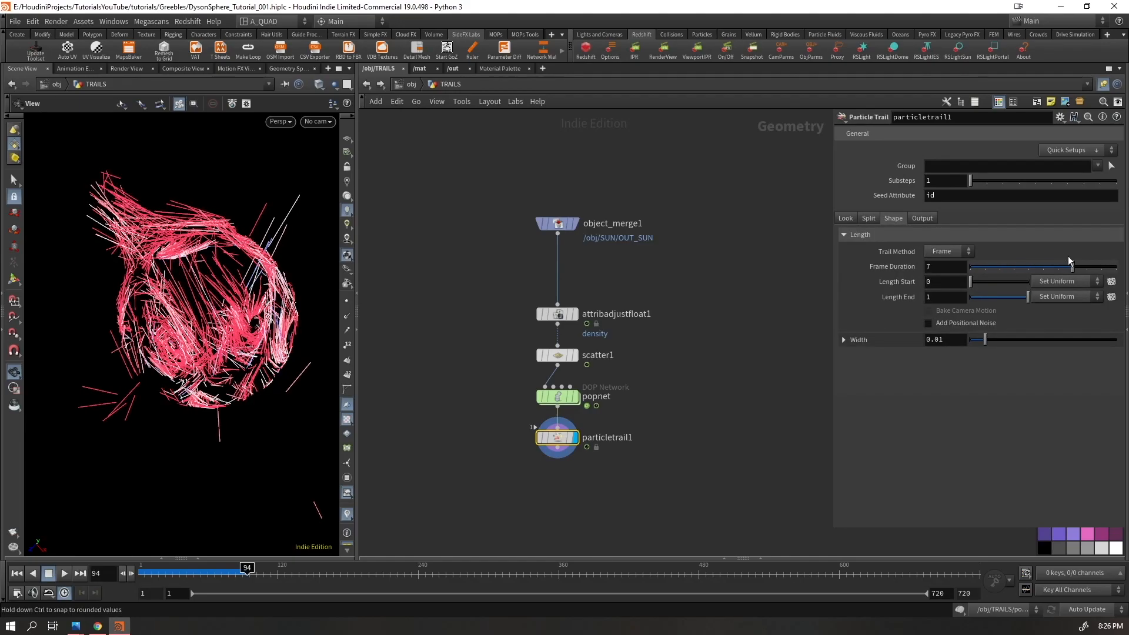
pyautogui.moveTo(970, 180); pyautogui.dragTo(1116, 182)
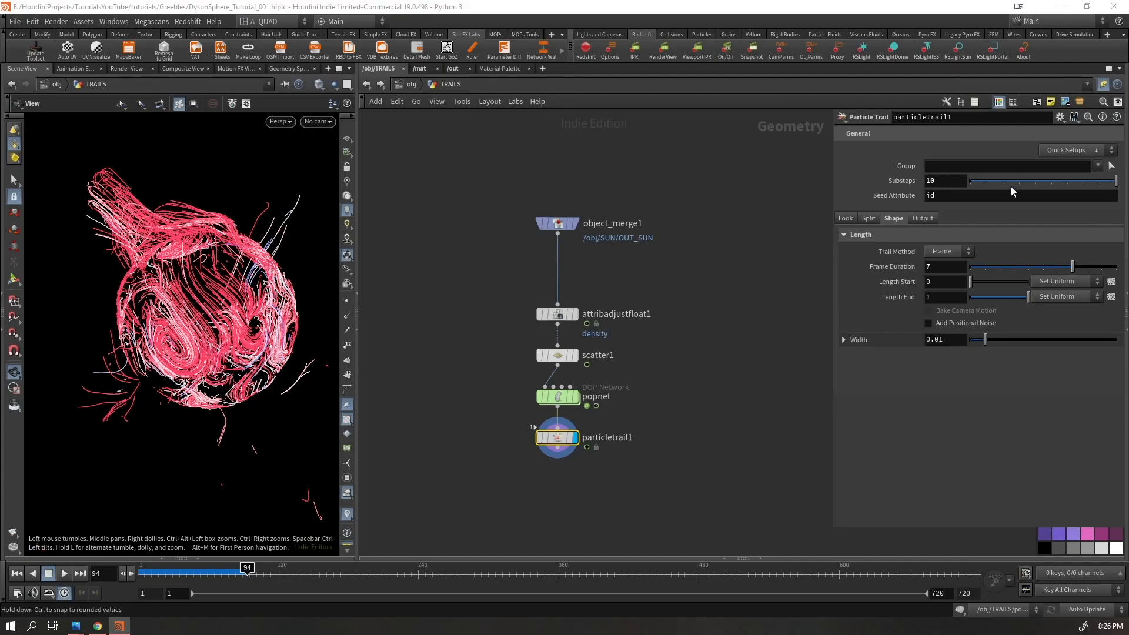
pyautogui.moveTo(935, 181); pyautogui.dragTo(908, 187)
pyautogui.write('12')
pyautogui.press('Return')
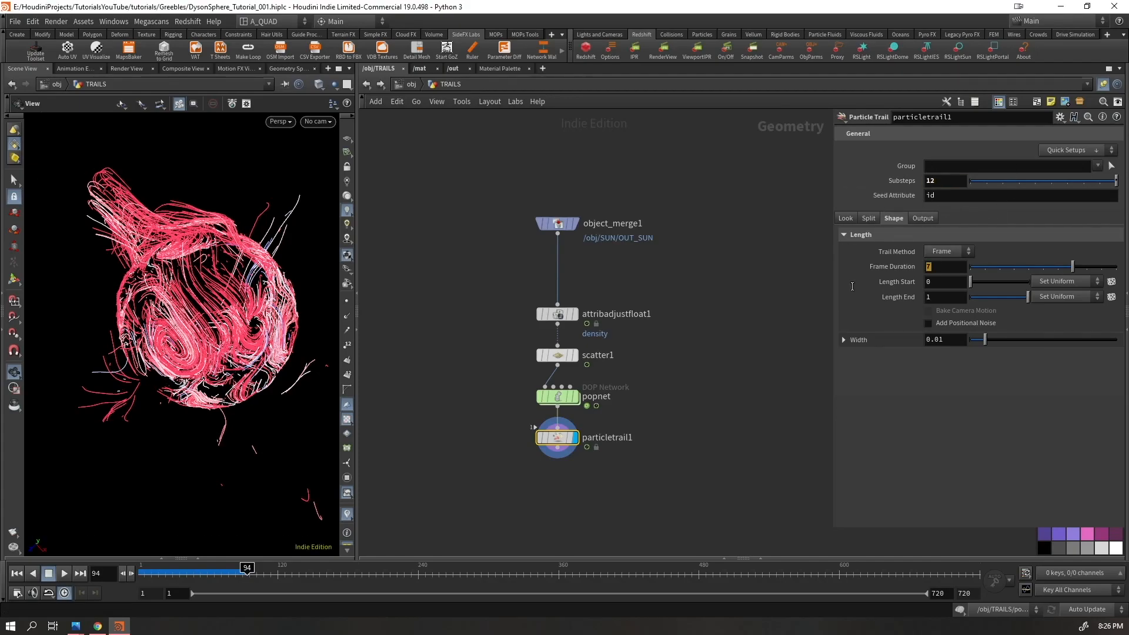
pyautogui.write('24')
pyautogui.press('Return')
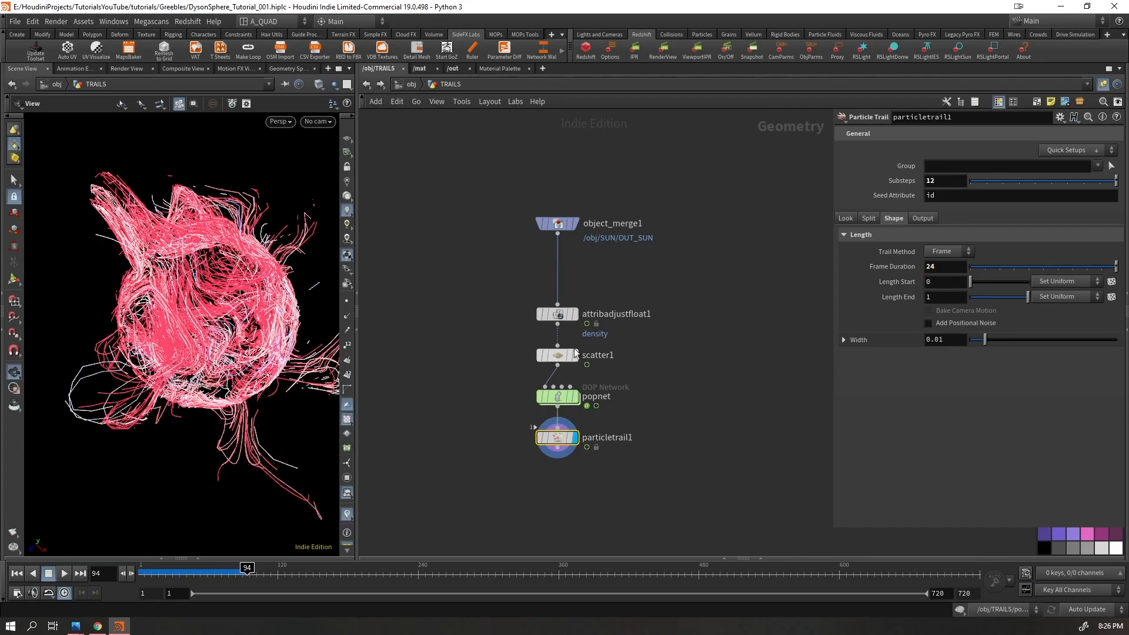
pyautogui.hotkey('ctrl', 'Up')
pyautogui.press('Up')
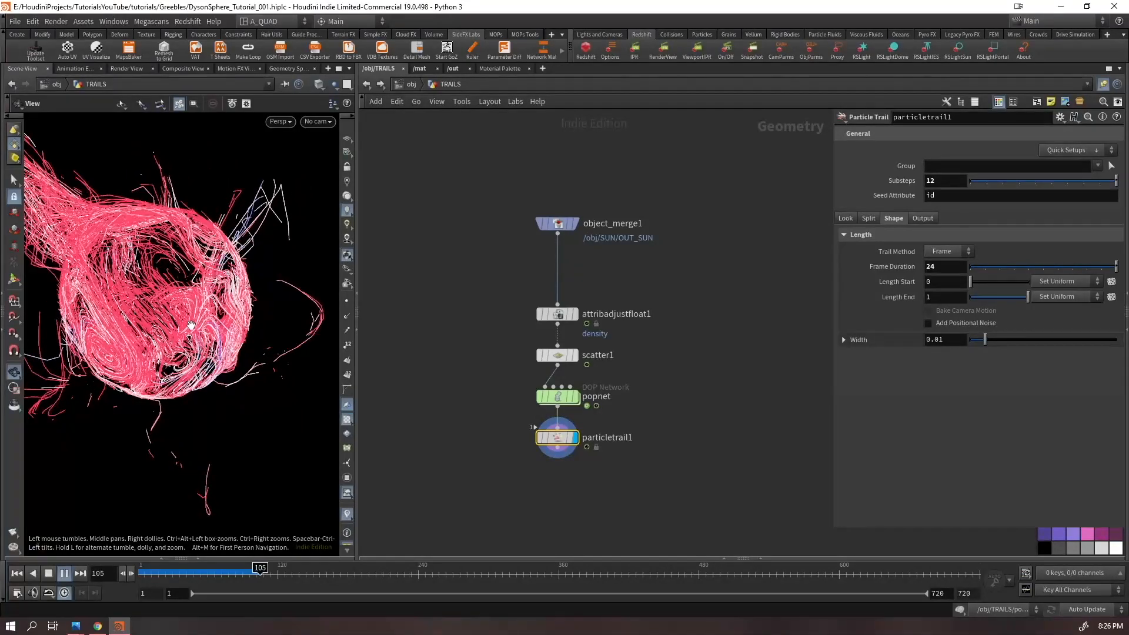
# Set particletrail1's Substeps to 24 and replay the simulation from the first frame
pyautogui.hotkey('ctrl', 'Up')
pyautogui.click(941, 180)
pyautogui.press('Up')
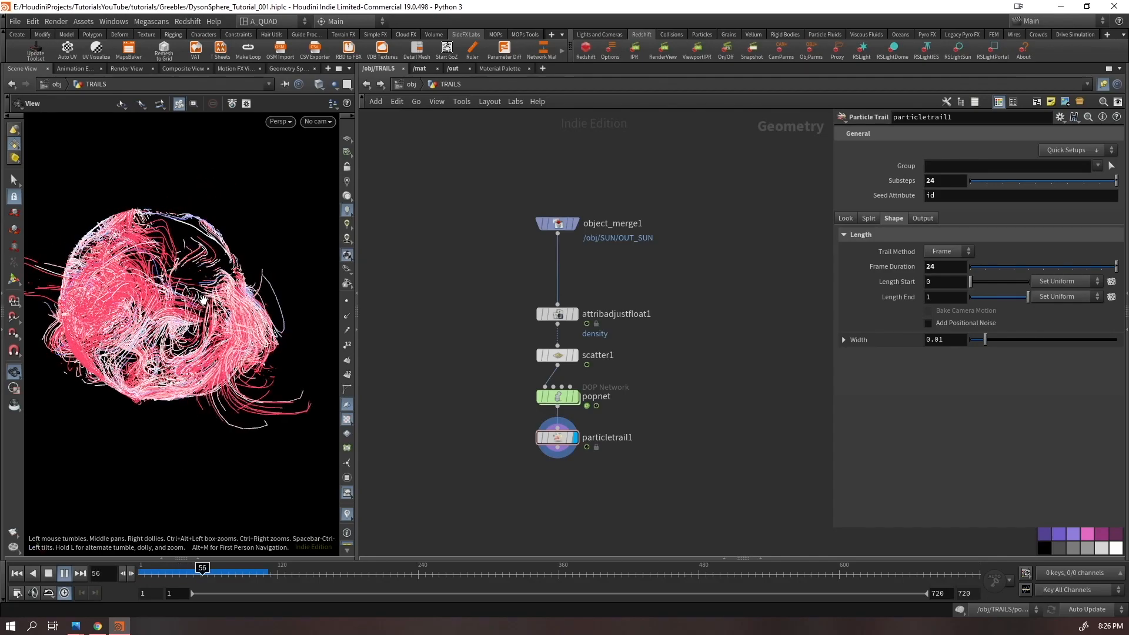
pyautogui.press('f')
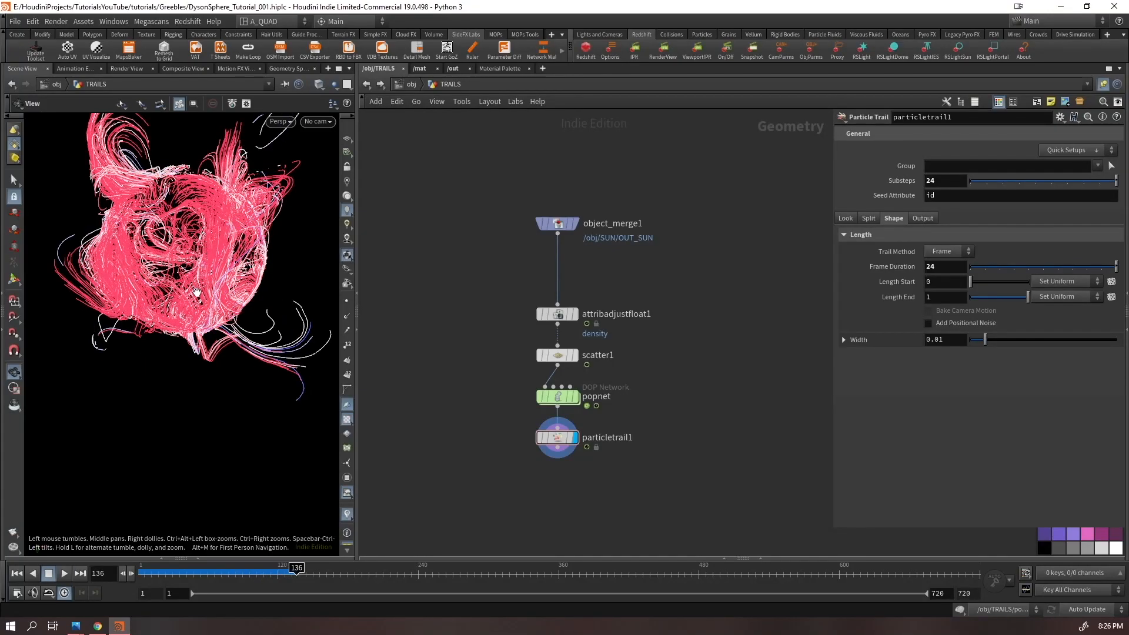
# Return to the first frame, set particletrail1's Length Start to 0.1 with Set Varying, and play the simulation
pyautogui.hotkey('ctrl', 'Up')
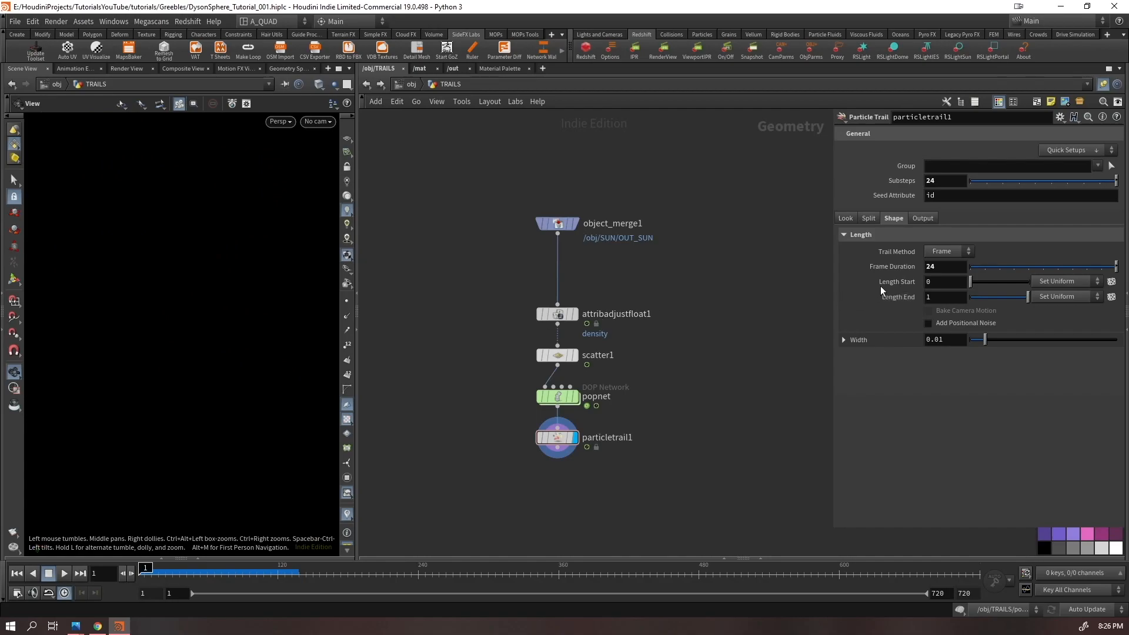
pyautogui.write('.1')
pyautogui.press('Return')
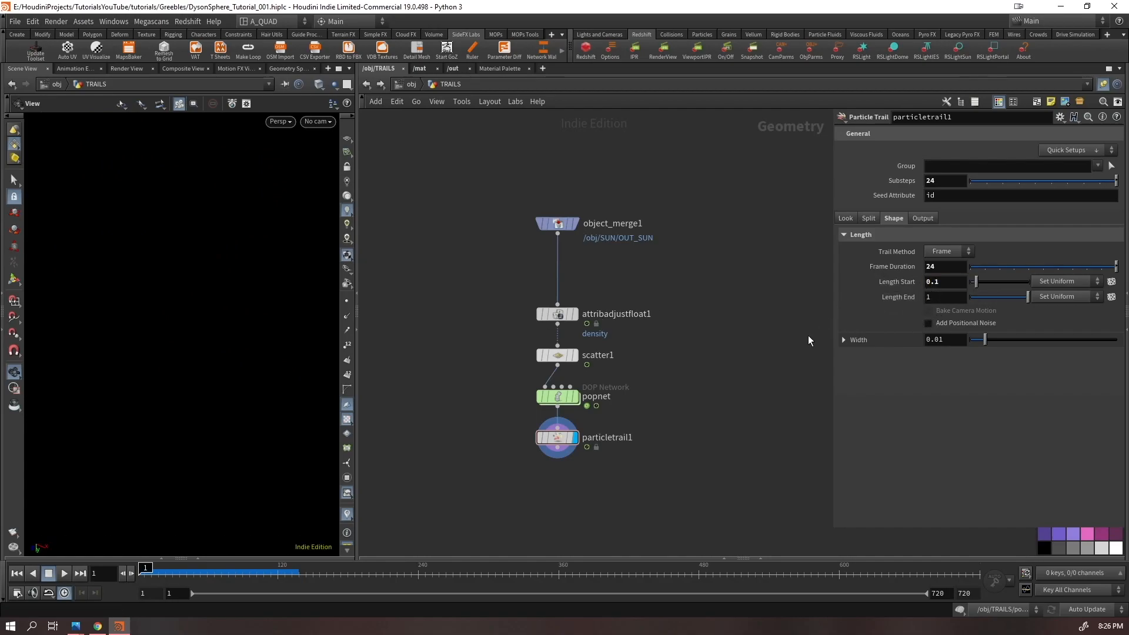
pyautogui.click(1056, 282)
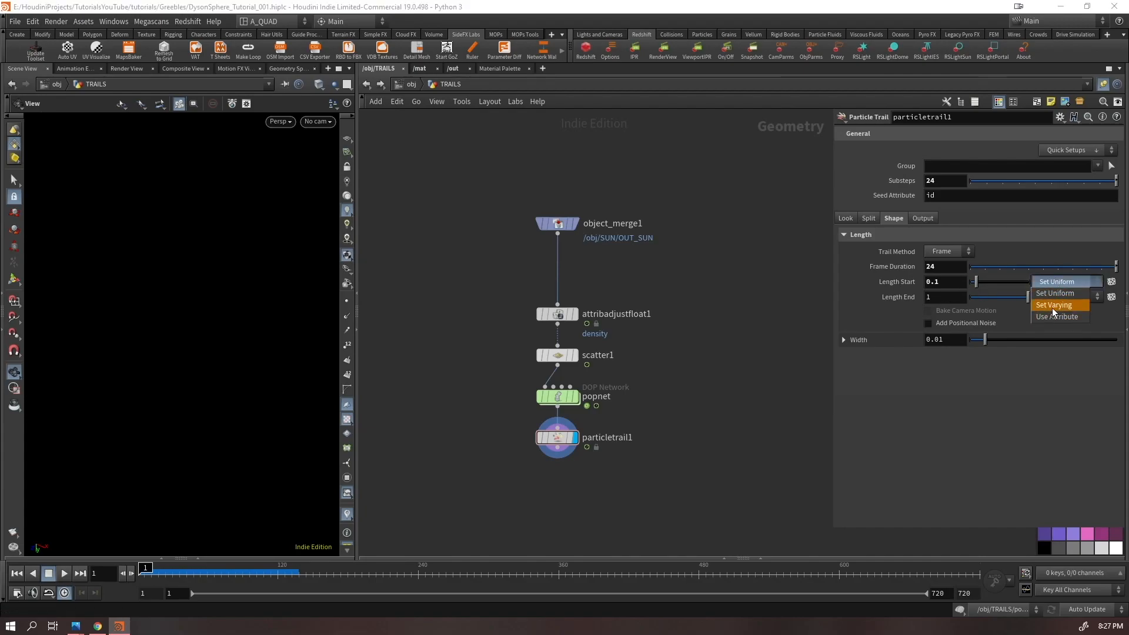
pyautogui.click(1052, 307)
pyautogui.press('Up')
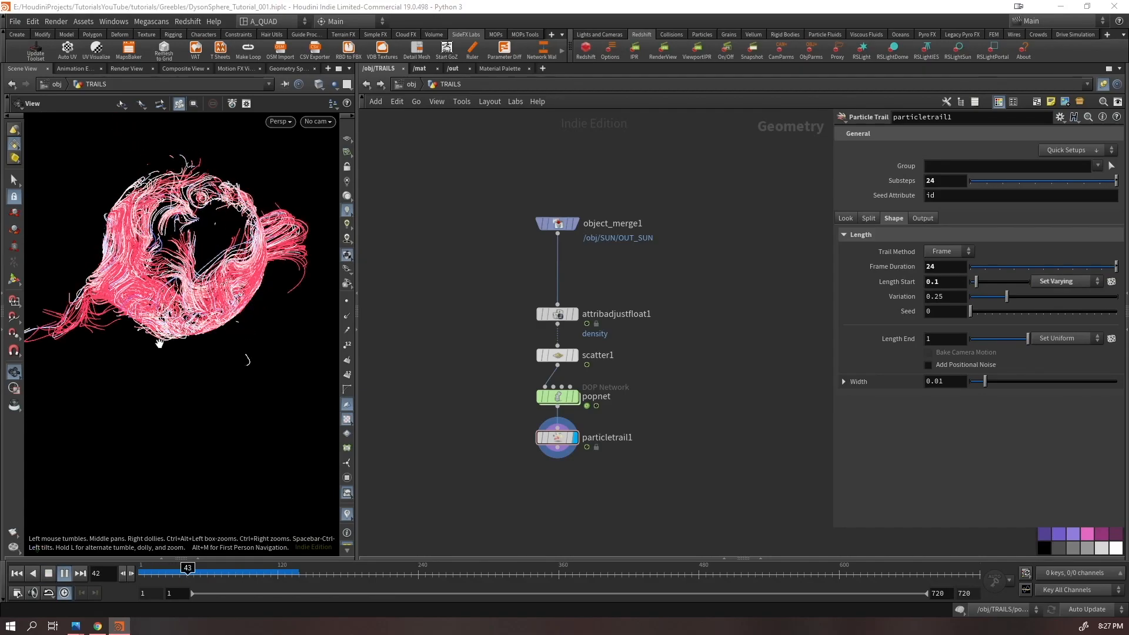
# Switch particletrail1's Length End to Set Varying and replay the simulation, returning to the first frame
pyautogui.hotkey('ctrl', 'Up')
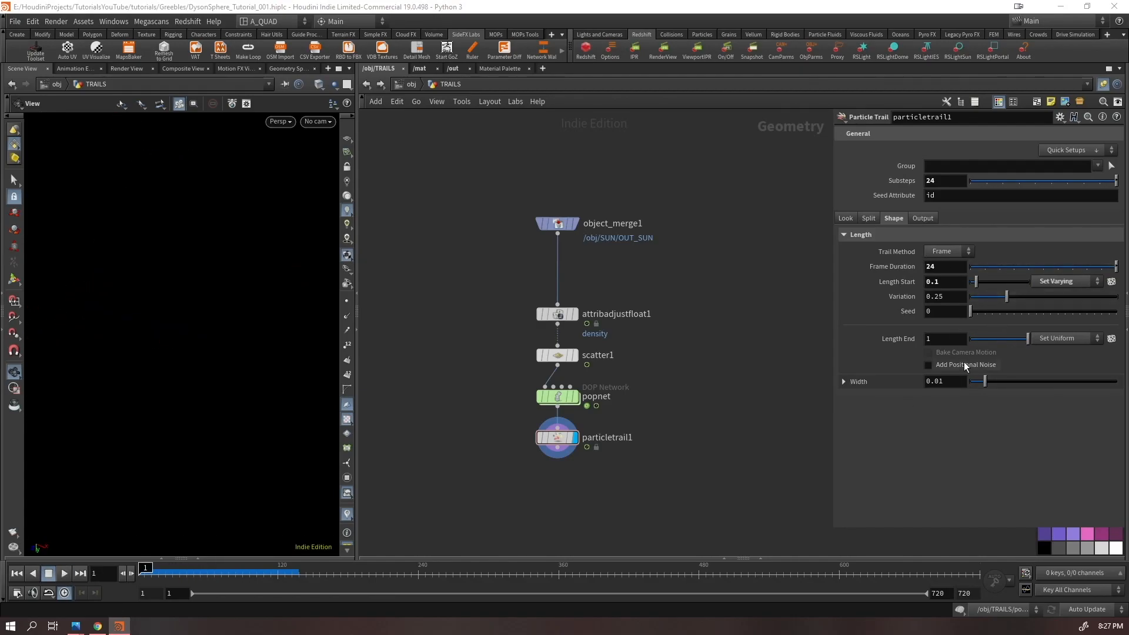
pyautogui.click(1057, 362)
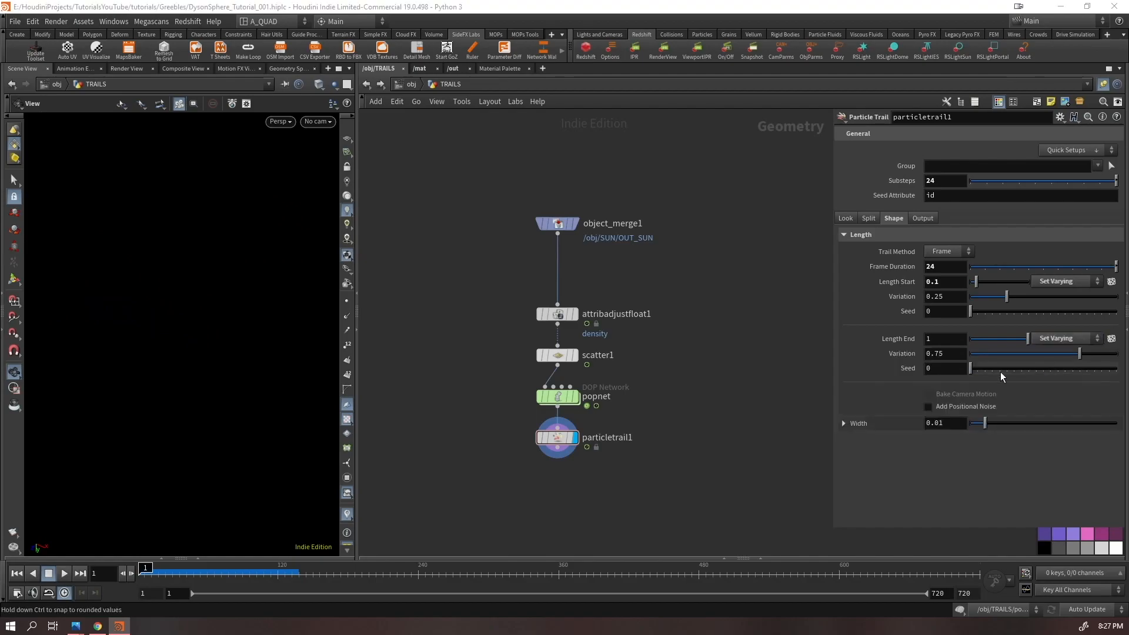
pyautogui.press('Up')
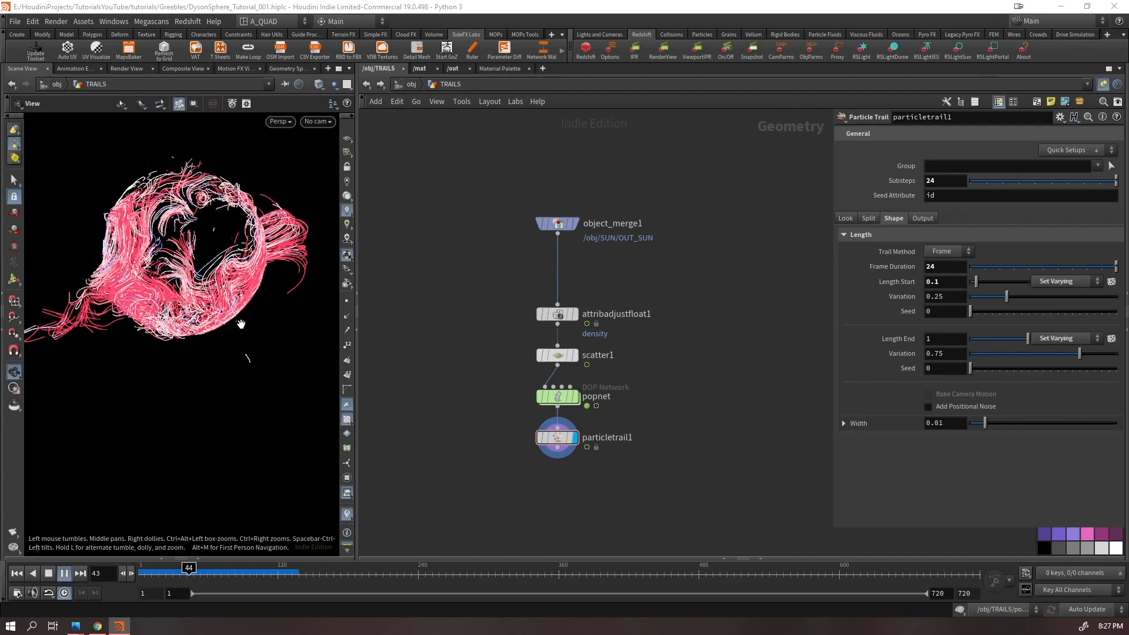
pyautogui.hotkey('ctrl', 'Up')
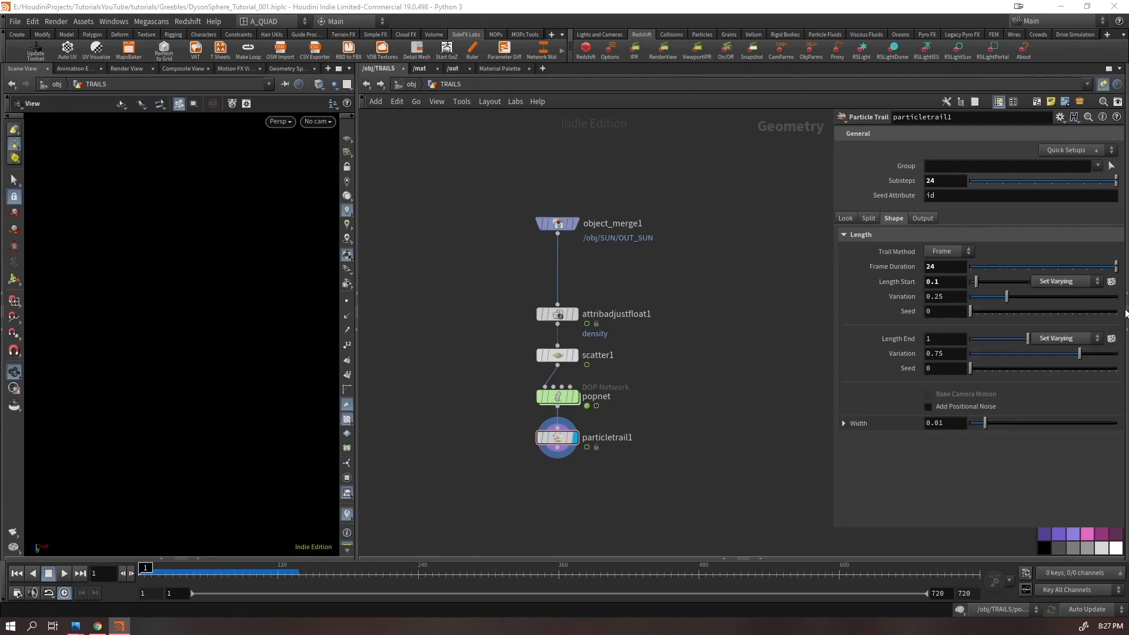
# Create the linked adjust_tailwidth node for particletrail1's Length Start, and play the simulation to inspect the varied trails
pyautogui.click(1112, 283)
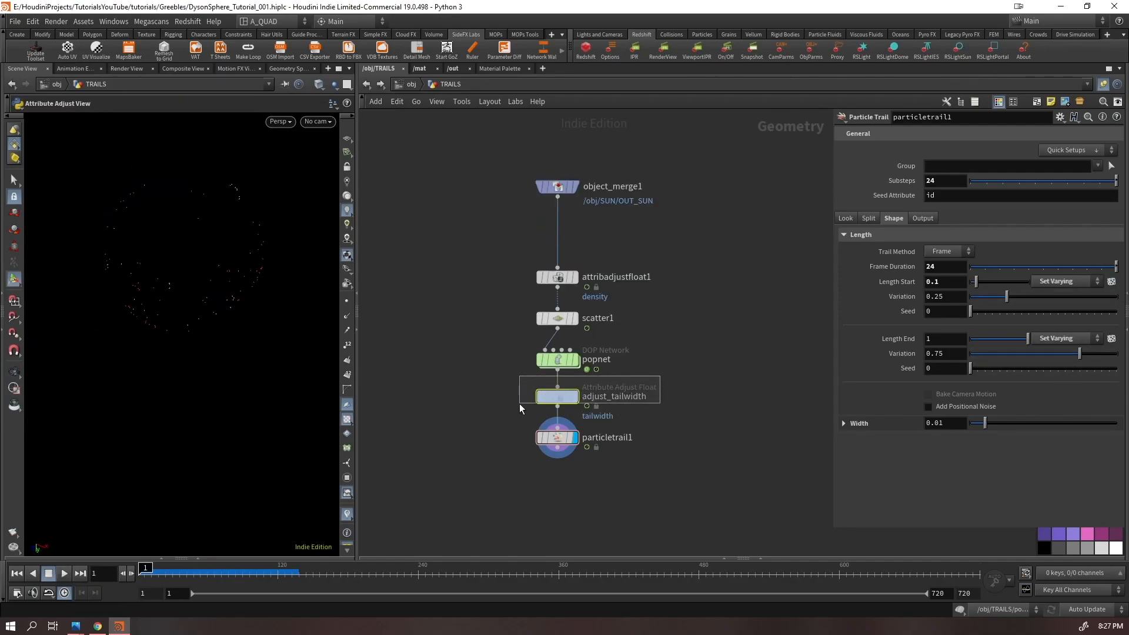
pyautogui.click(556, 397)
pyautogui.press('Up')
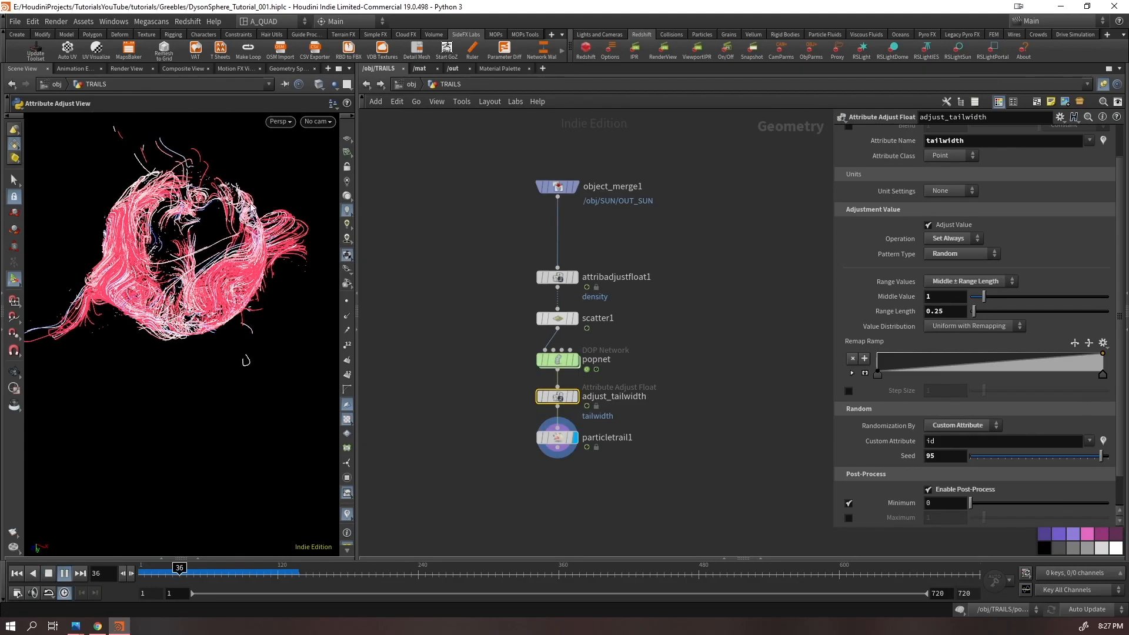
pyautogui.press('Escape')
pyautogui.moveTo(228, 212); pyautogui.dragTo(226, 176, button='right')
pyautogui.hotkey('ctrl', 'Up')
pyautogui.press('Up')
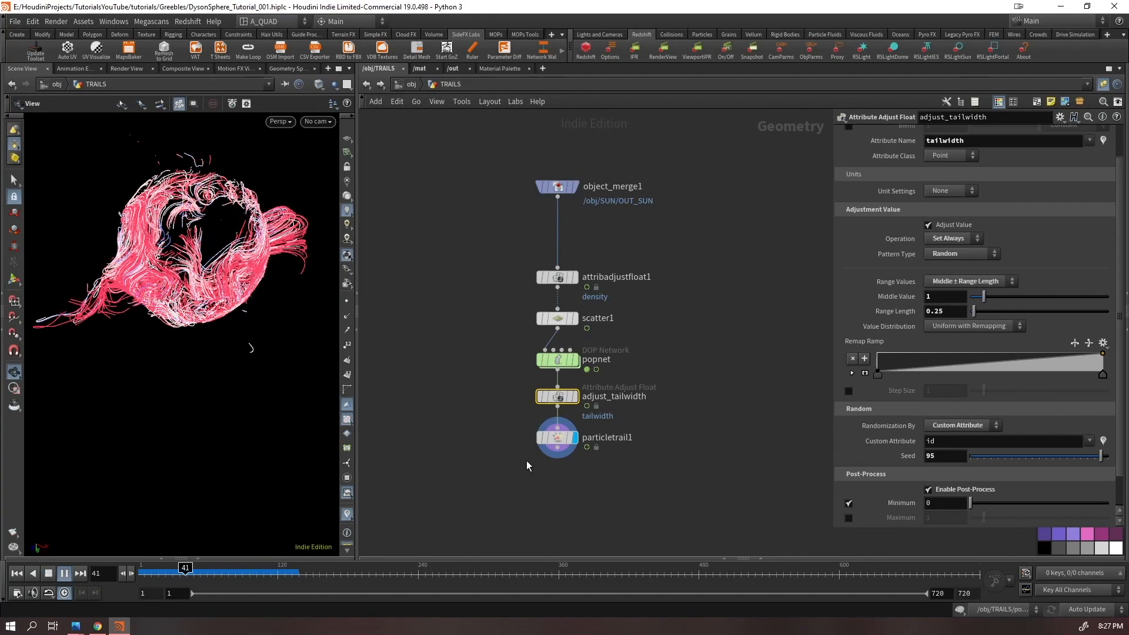
pyautogui.hotkey('ctrl', 'Up')
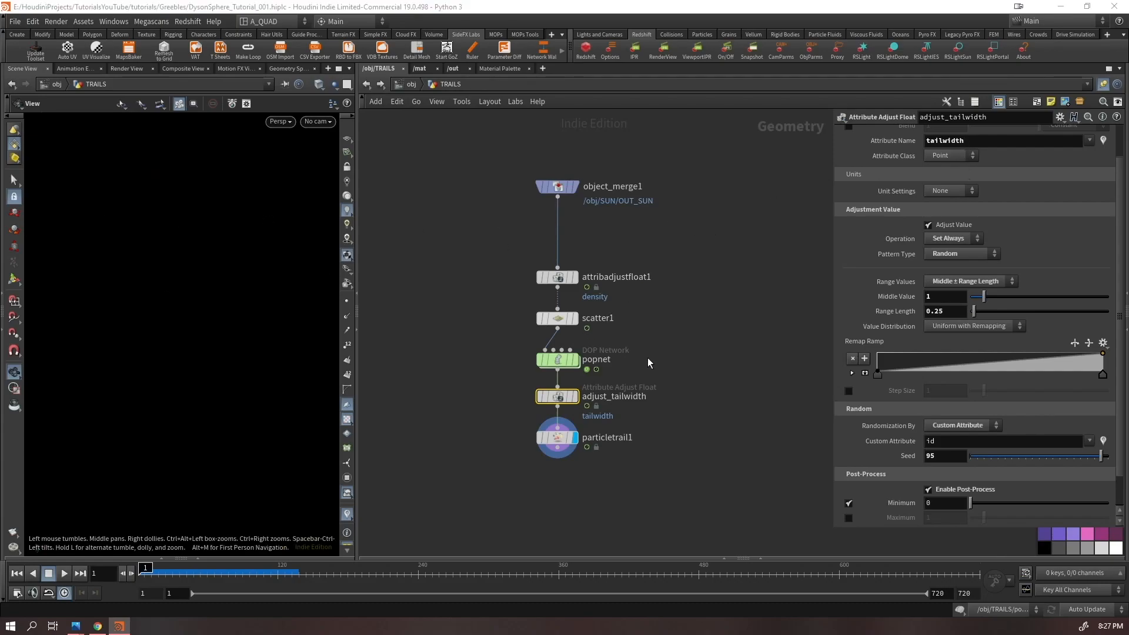
# Insert an Attribute Delete node between popnet and adjust_tailwidth with the Delete Every Attribute preset, and test it by playing the simulation
pyautogui.moveTo(643, 378); pyautogui.dragTo(518, 380)
pyautogui.press('Tab')
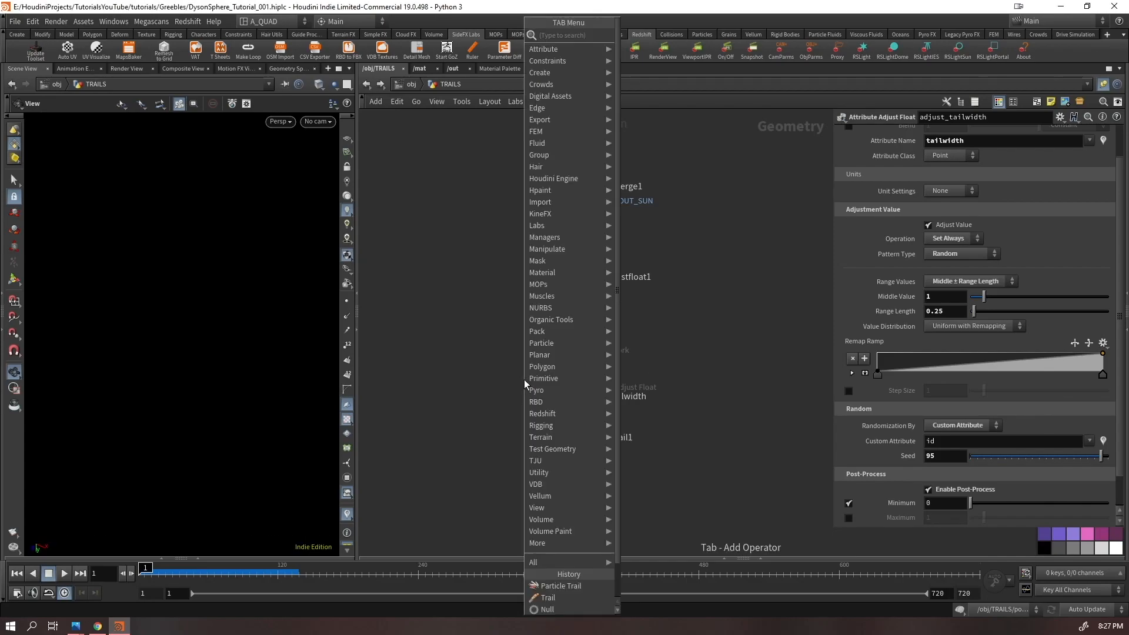
pyautogui.write('attrib')
pyautogui.write('de')
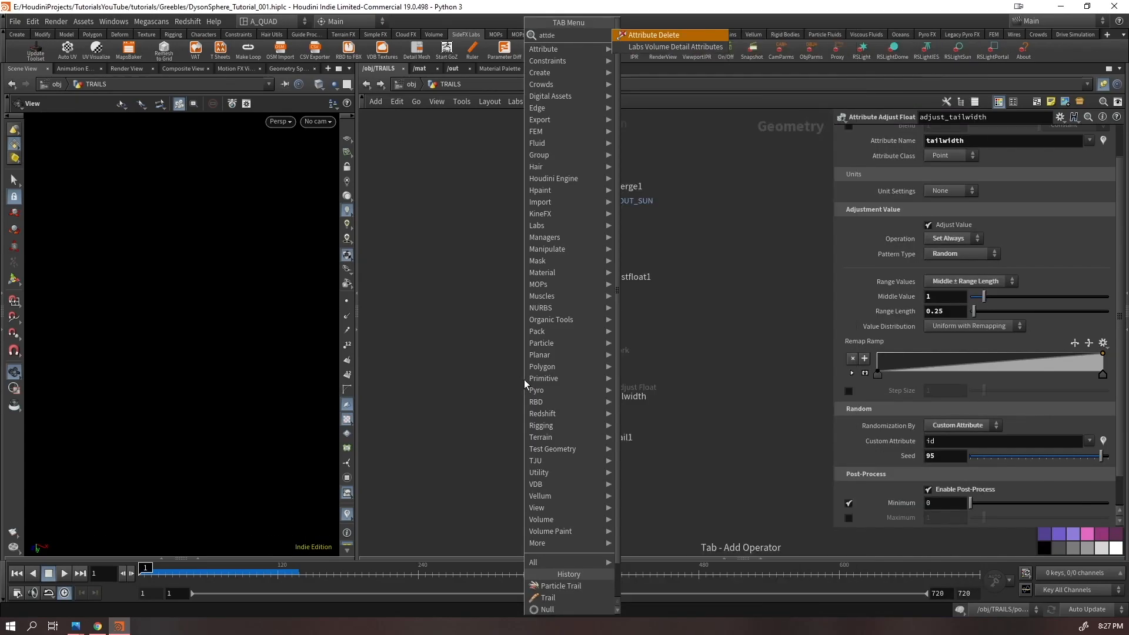
pyautogui.press('Return')
pyautogui.click(1059, 116)
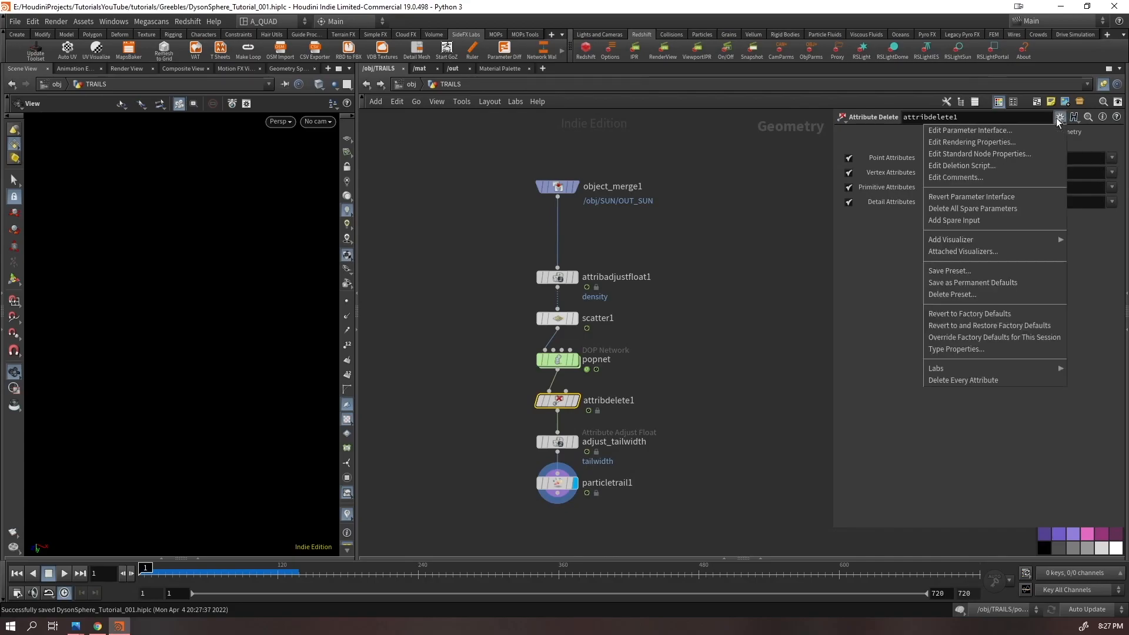
pyautogui.click(964, 380)
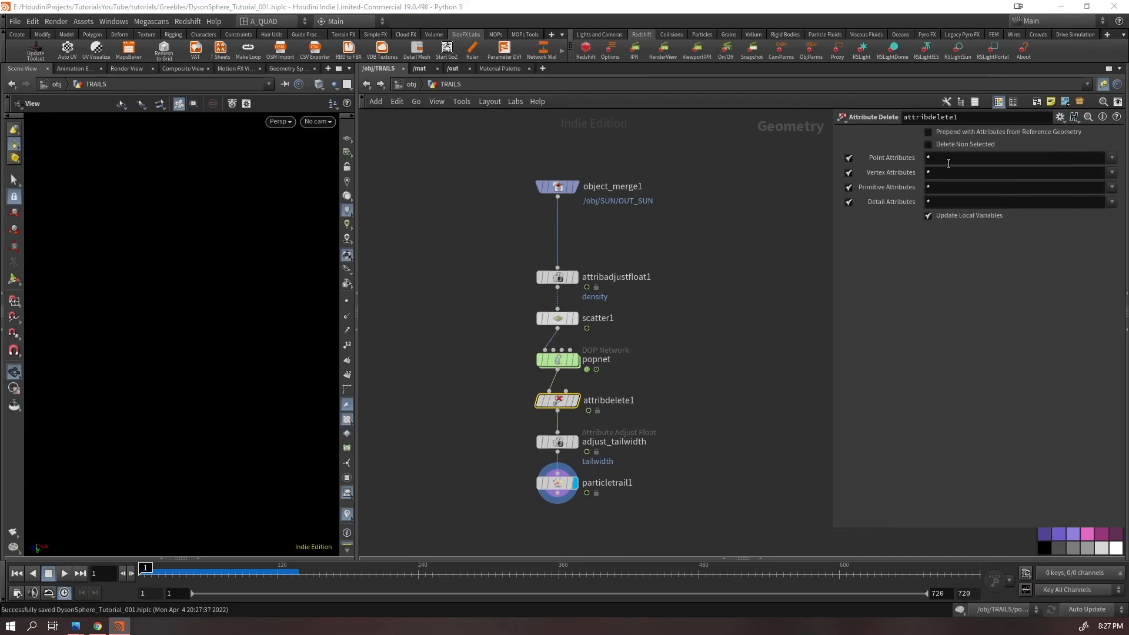
pyautogui.moveTo(693, 445); pyautogui.dragTo(677, 342, button='middle')
pyautogui.press('Up')
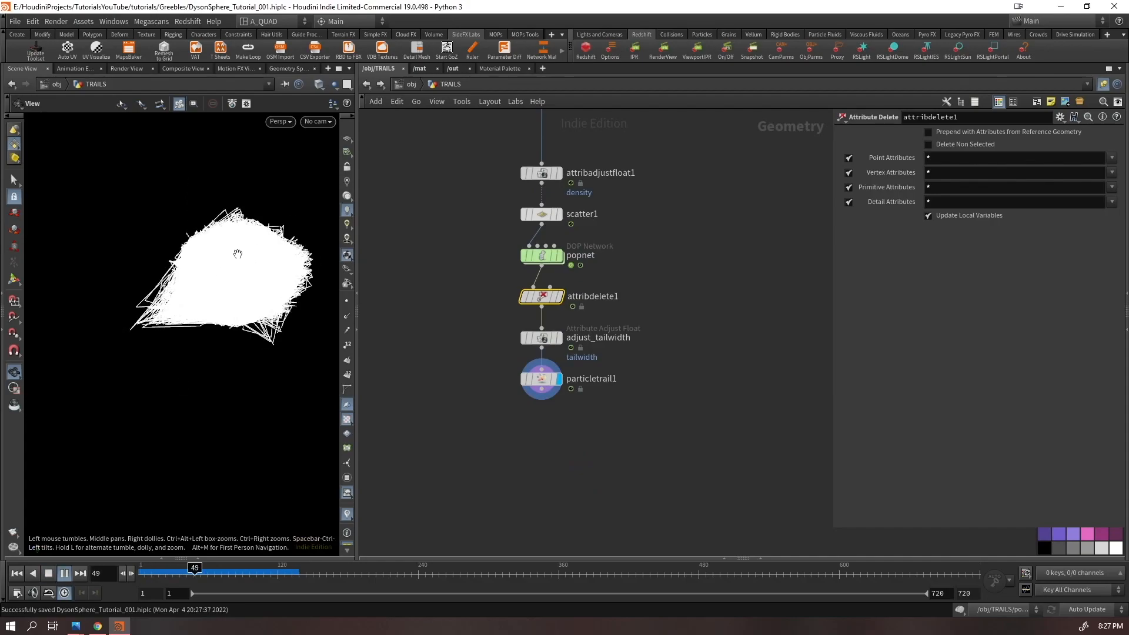
pyautogui.hotkey('ctrl', 'Up')
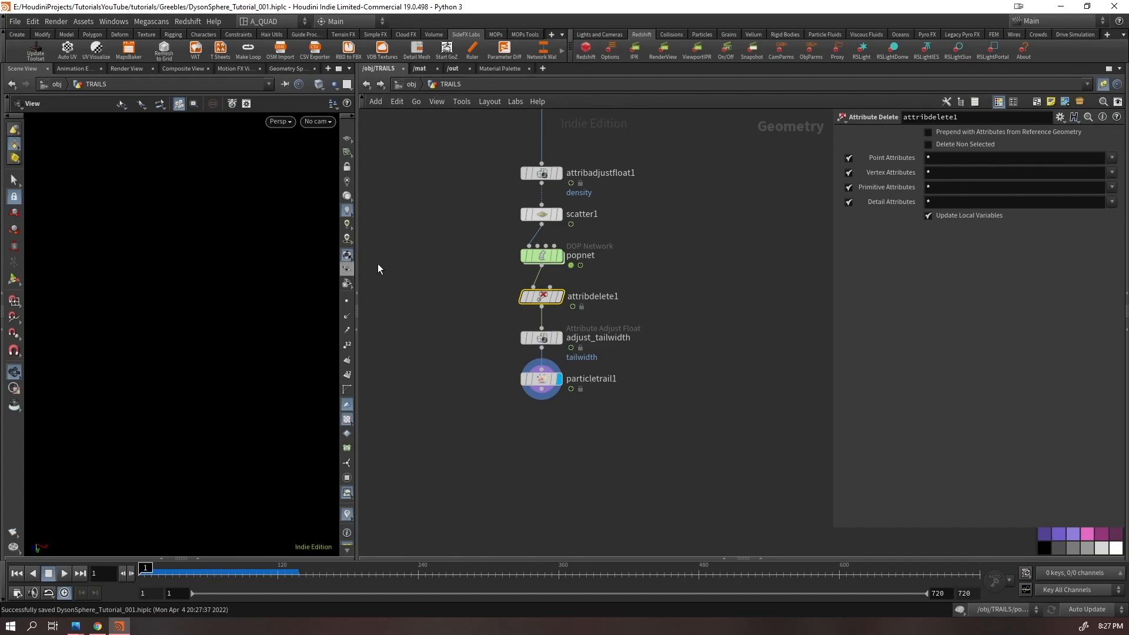
# Set attribdelete1's Point Attributes to "* ^id" to preserve the id attribute, and replay the simulation
pyautogui.click(946, 158)
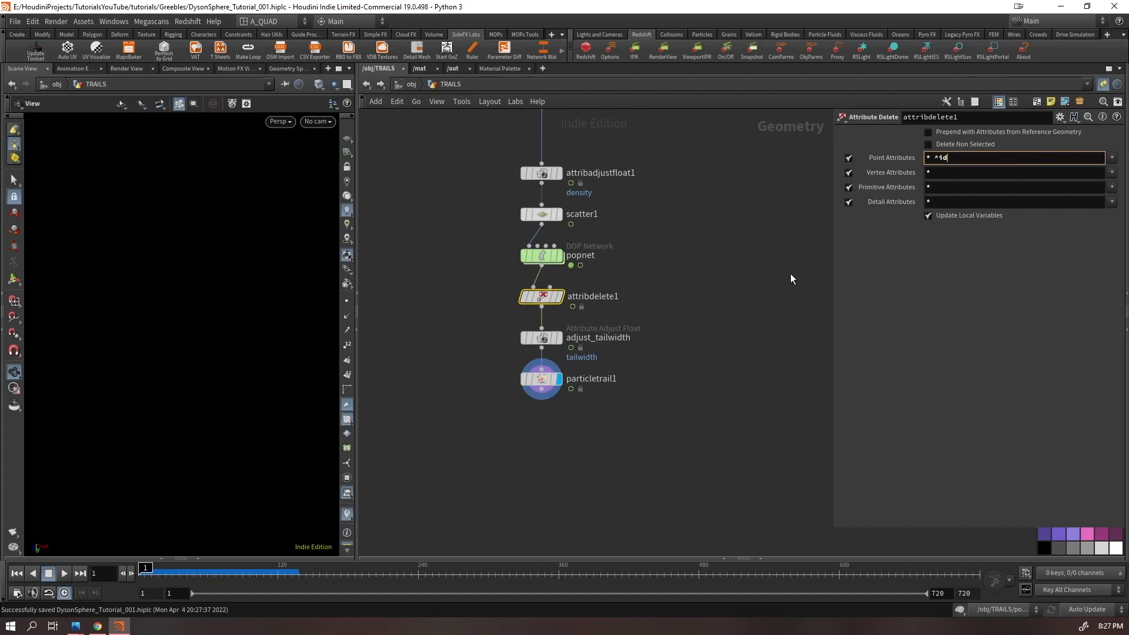
pyautogui.write('^id')
pyautogui.press('Return')
pyautogui.press('Up')
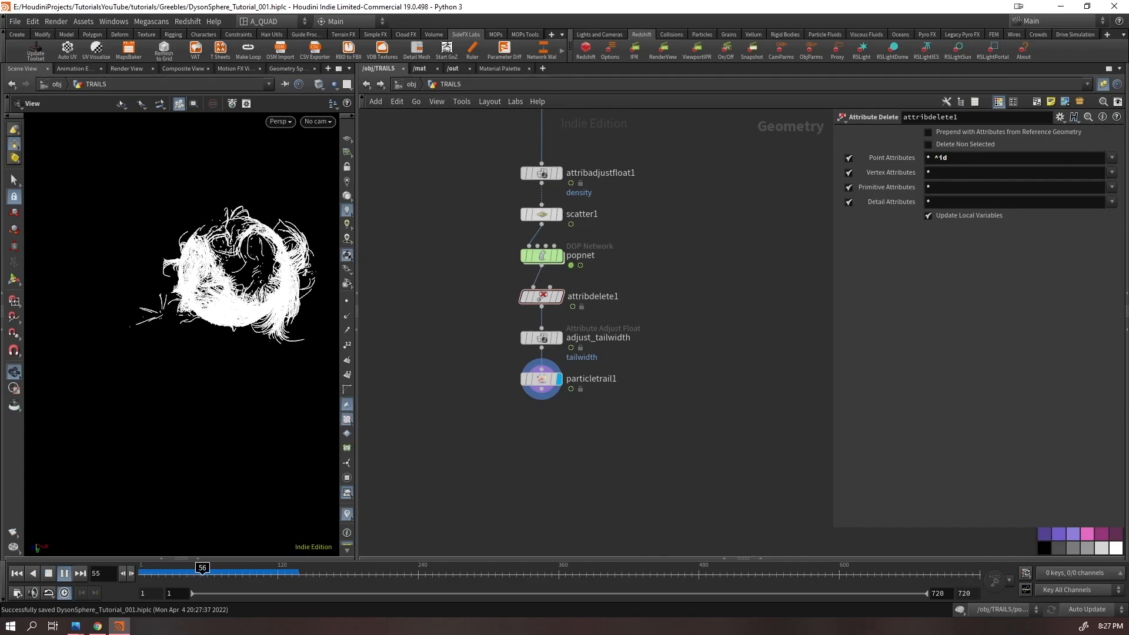
pyautogui.hotkey('ctrl', 'Up')
# Bypass attribdelete1, play the simulation with particletrail1 selected to compare the trails, and re-enable attribdelete1
pyautogui.click(509, 297)
pyautogui.click(559, 386)
pyautogui.press('Up')
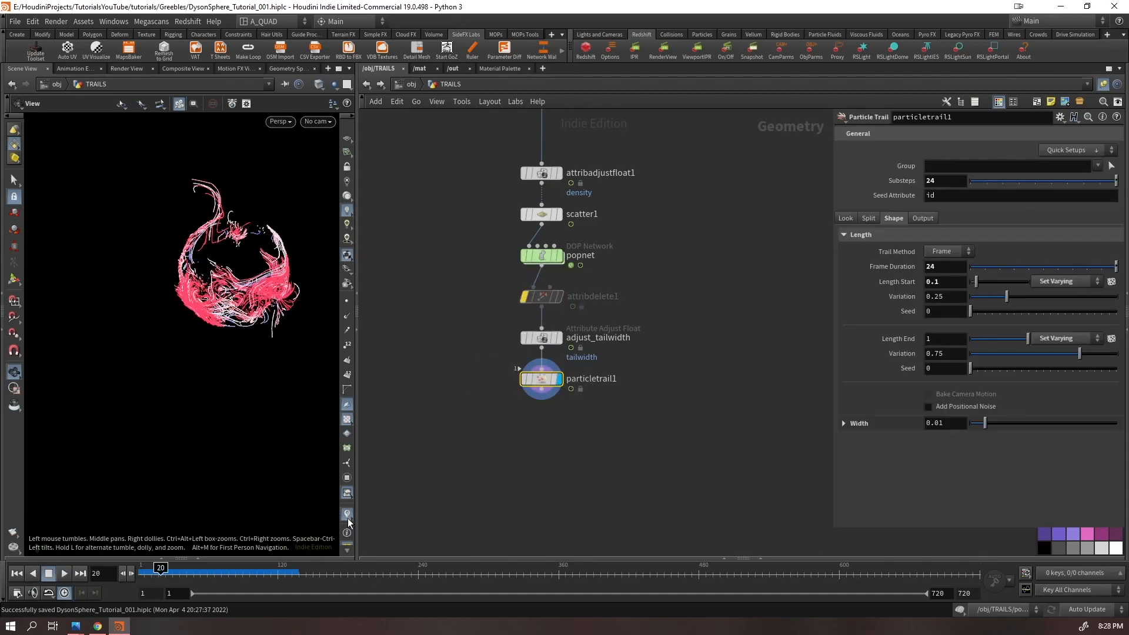
pyautogui.click(348, 520)
pyautogui.click(353, 493)
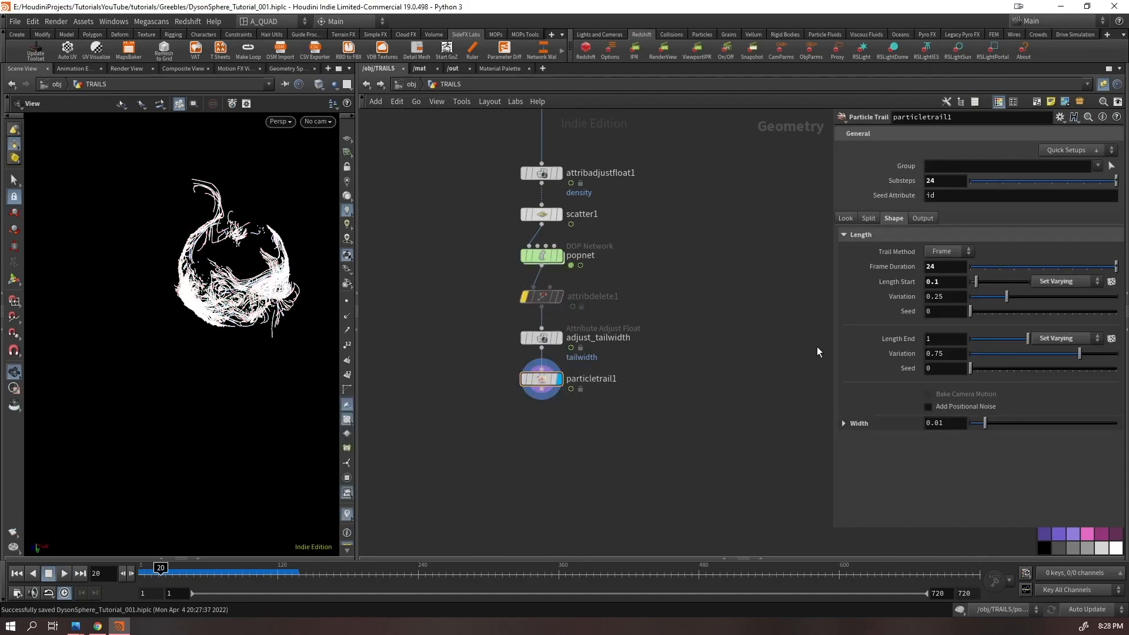
pyautogui.click(523, 296)
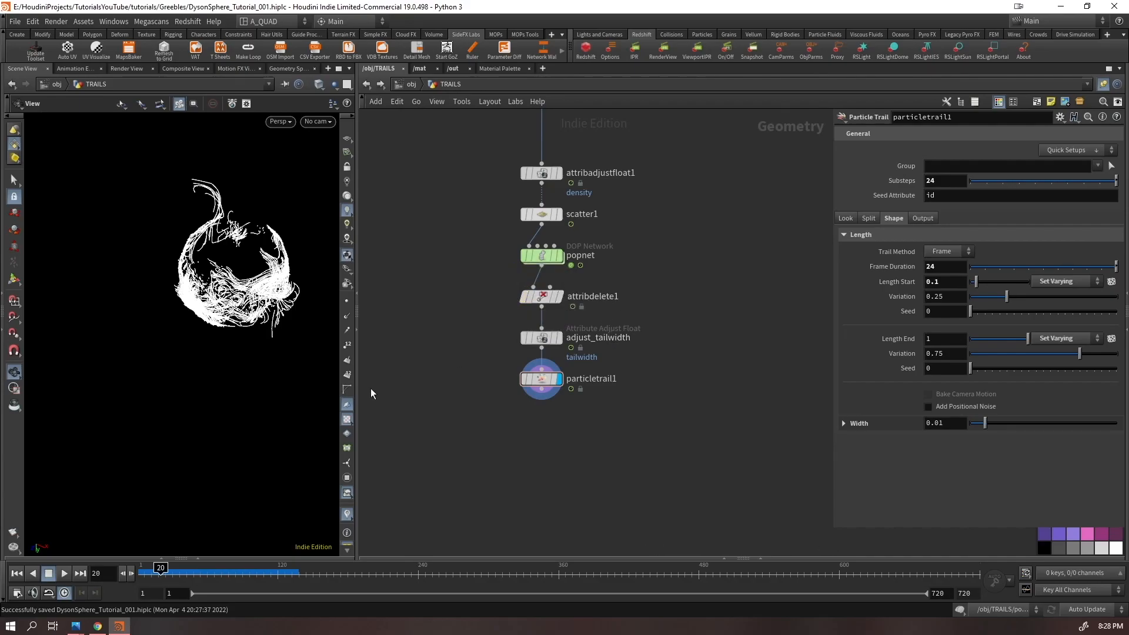
# Add a Sweep node after particletrail1 and set its Surface Shape to Round Tube
pyautogui.moveTo(605, 441); pyautogui.dragTo(520, 366)
pyautogui.scroll(4, 266, 259)
pyautogui.moveTo(597, 449); pyautogui.dragTo(539, 378)
pyautogui.moveTo(539, 378)
pyautogui.press('Tab')
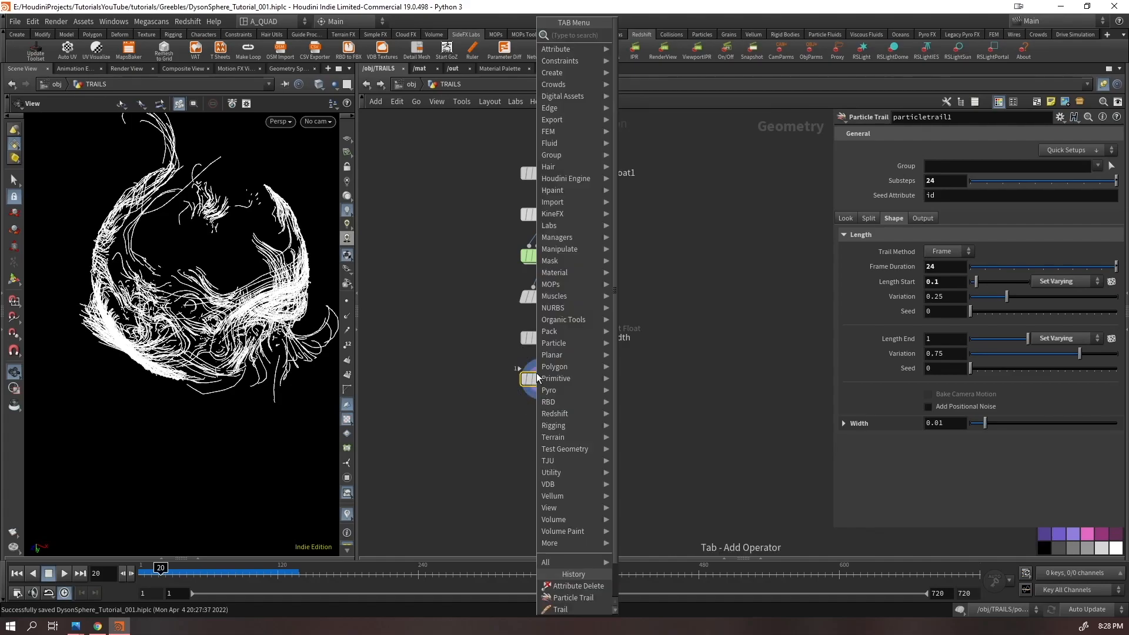
pyautogui.write('sweep')
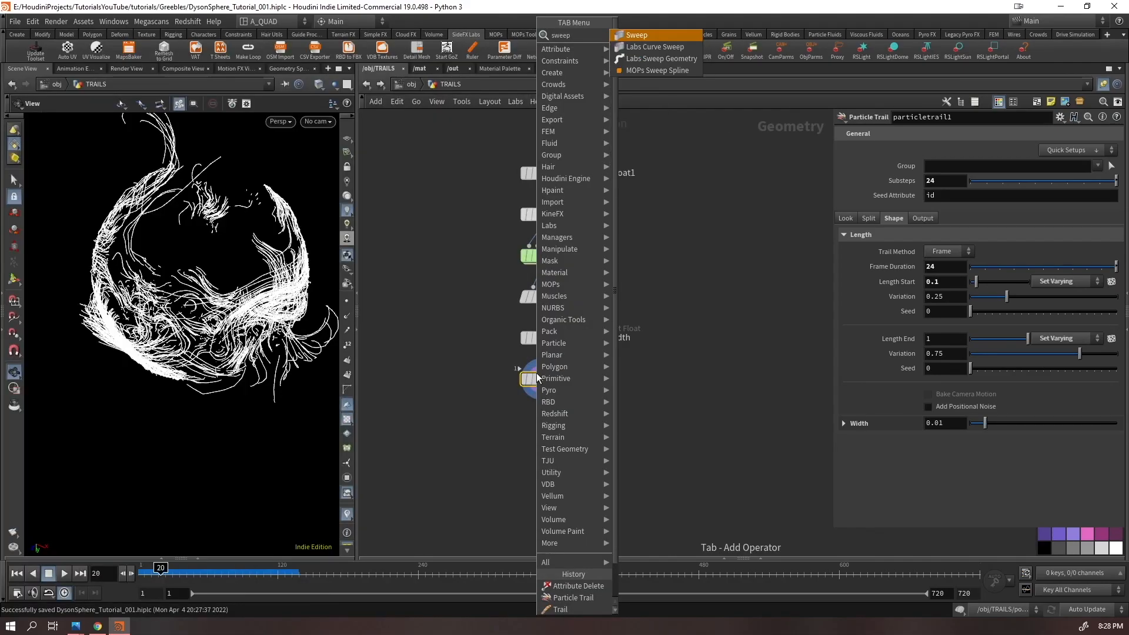
pyautogui.press('Return')
pyautogui.click(975, 193)
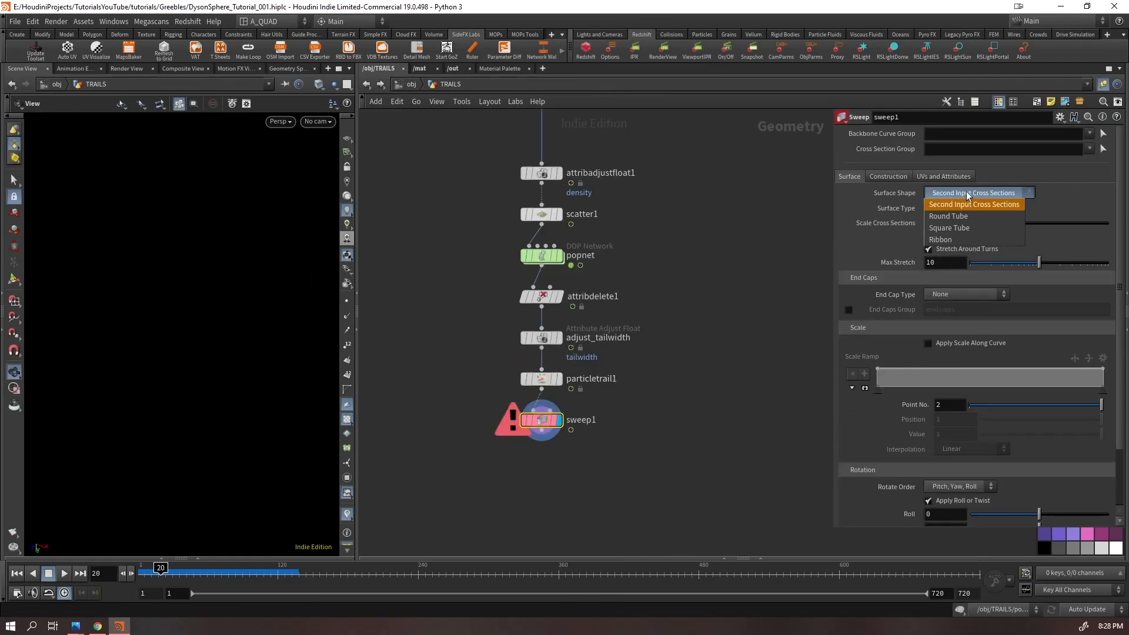
pyautogui.click(947, 216)
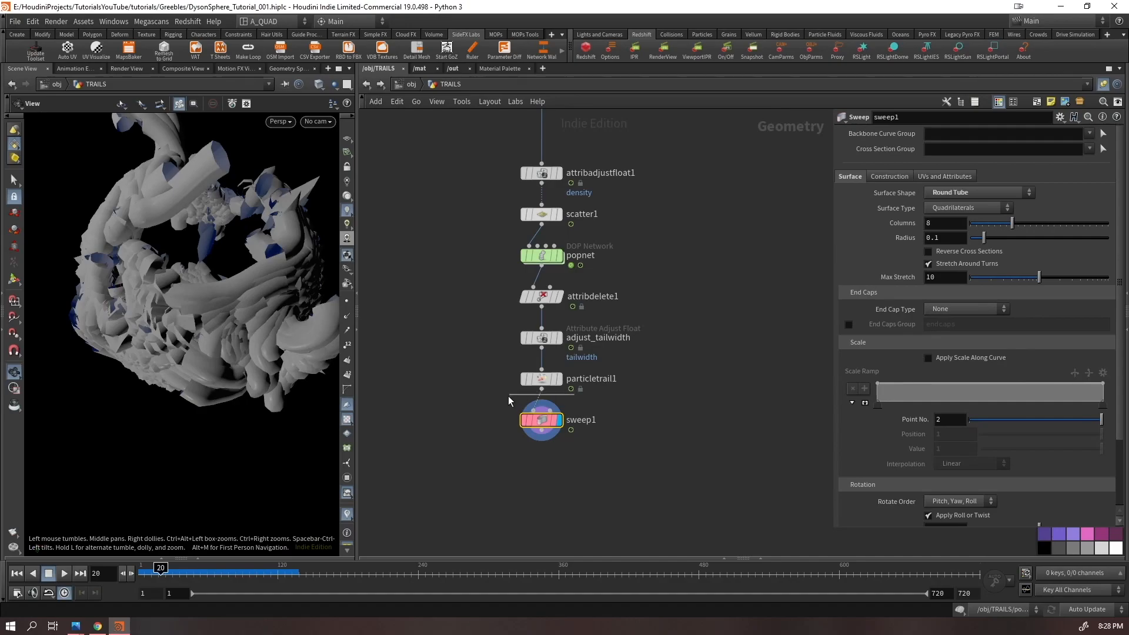
# Set sweep1's Radius to 1 and disable Stretch Around Turns
pyautogui.scroll(-5, 268, 244)
pyautogui.moveTo(258, 259); pyautogui.dragTo(253, 329)
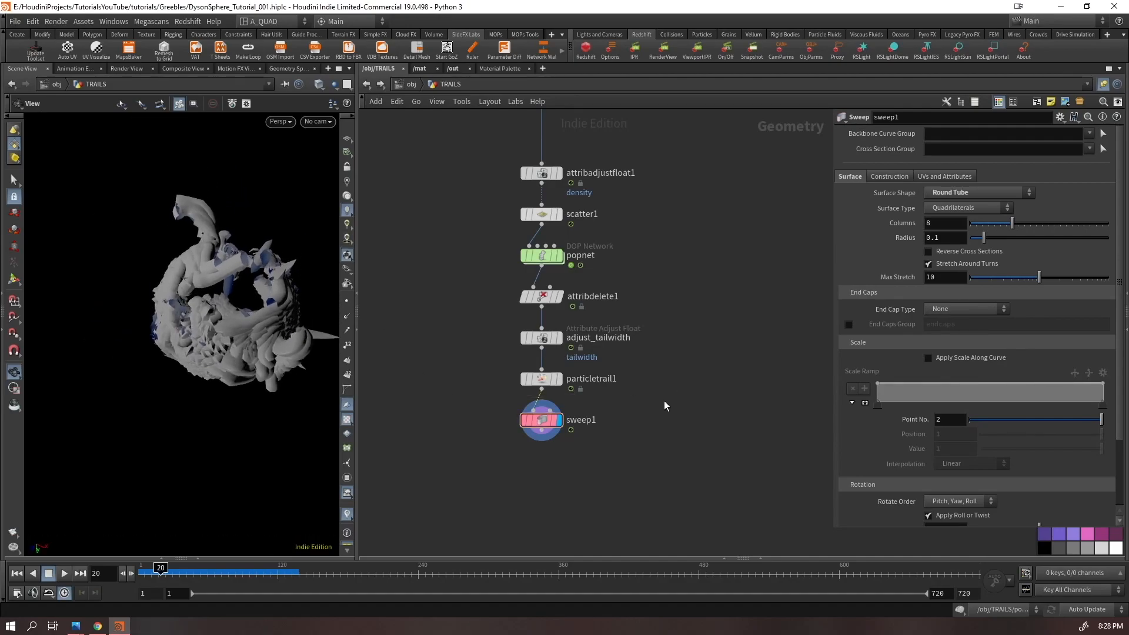
pyautogui.moveTo(200, 263)
pyautogui.mouseDown()
pyautogui.moveTo(194, 351)
pyautogui.moveTo(205, 279)
pyautogui.mouseUp()
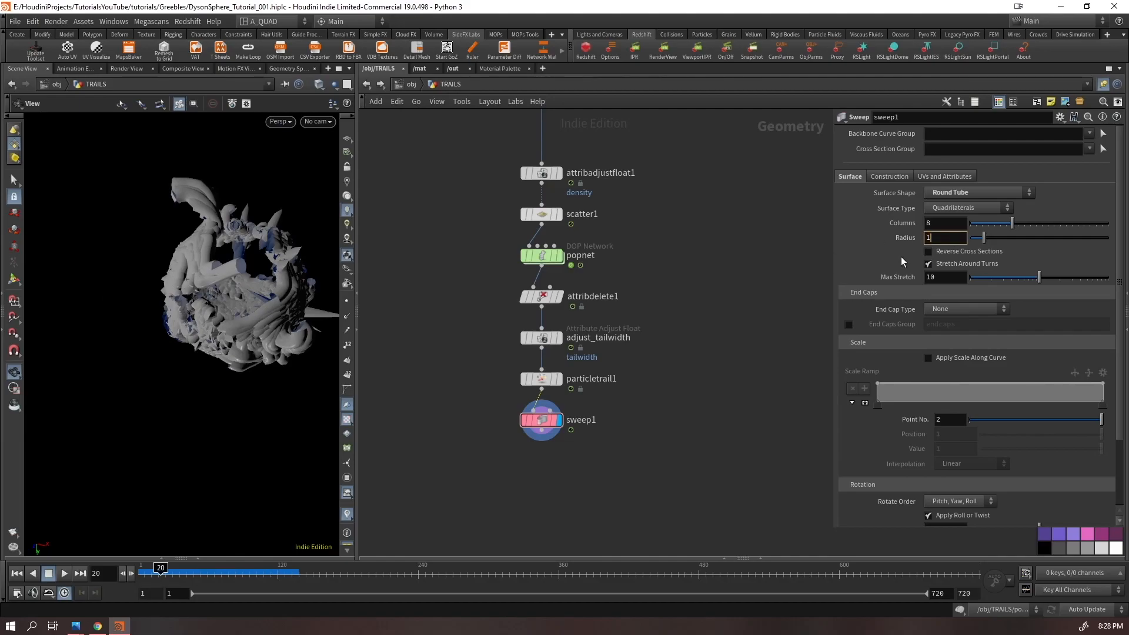
pyautogui.write('1')
pyautogui.press('Return')
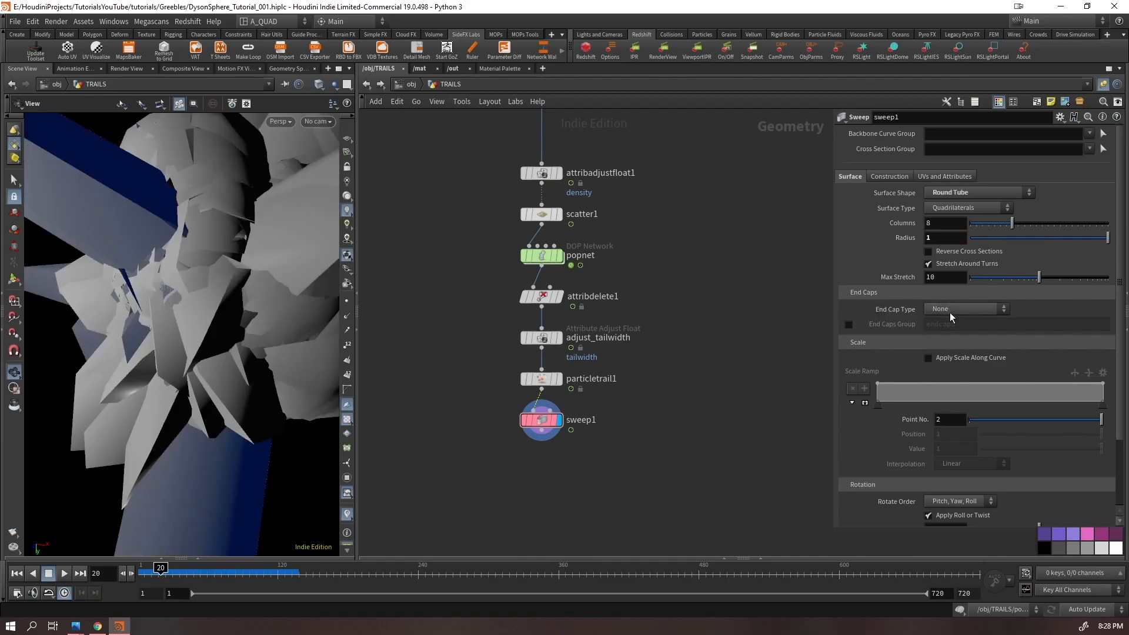
pyautogui.click(952, 263)
pyautogui.click(952, 266)
pyautogui.click(928, 264)
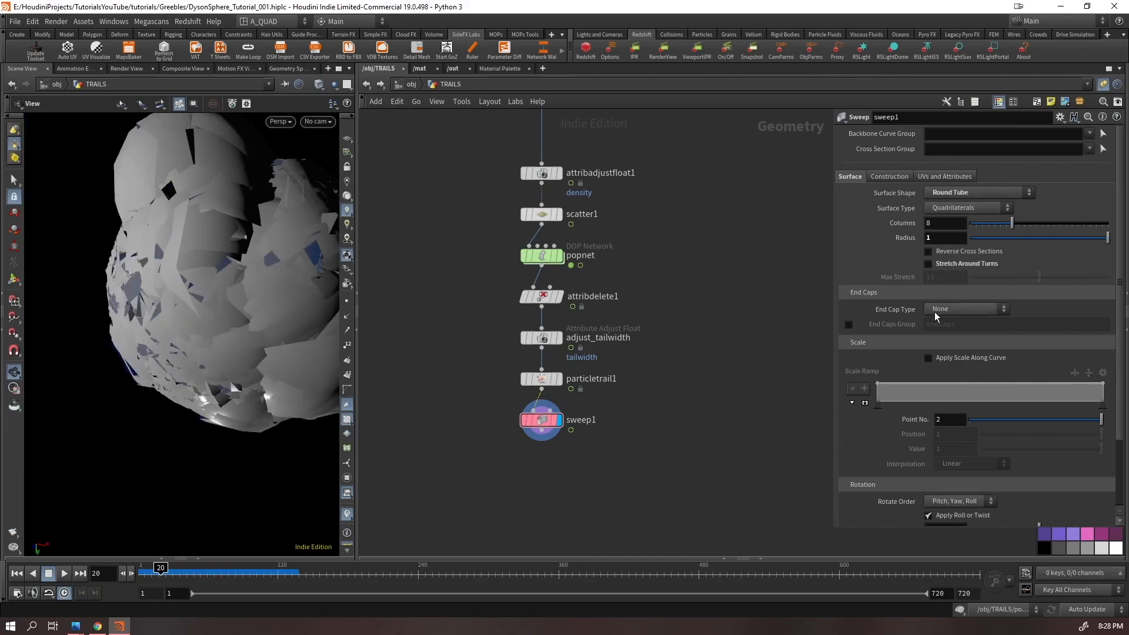
# Enable Apply Scale Along Curve on sweep1, lower the ramp's first point to about 0.067, and set Radius to 0.026
pyautogui.click(928, 357)
pyautogui.moveTo(877, 383); pyautogui.dragTo(875, 401)
pyautogui.moveTo(1107, 237); pyautogui.dragTo(973, 252)
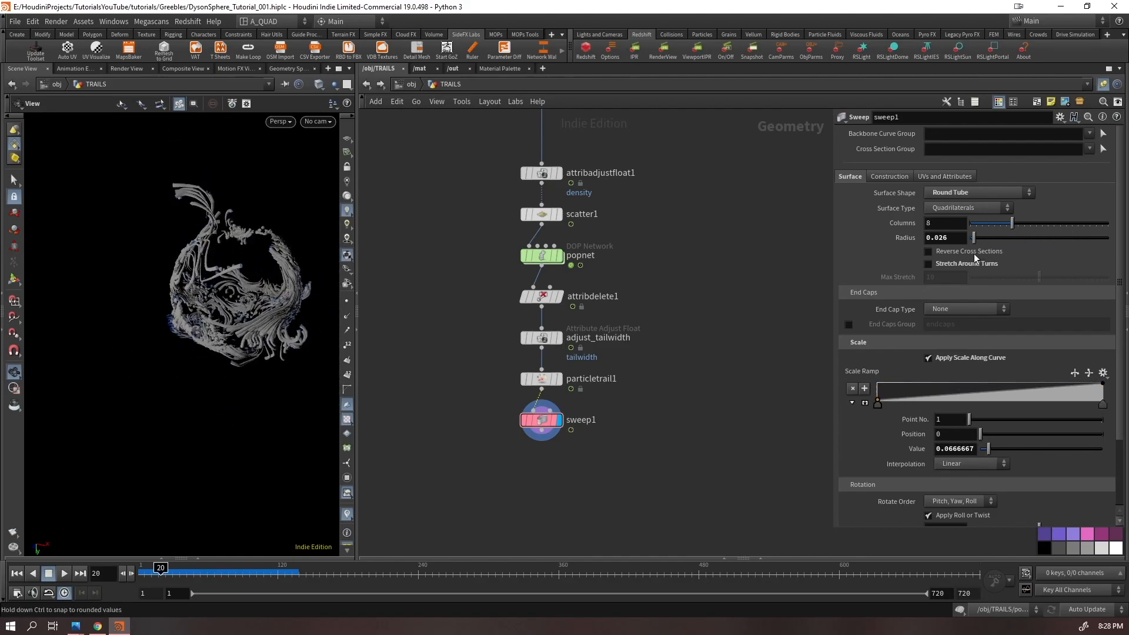
pyautogui.scroll(5, 287, 271)
pyautogui.scroll(4, 286, 271)
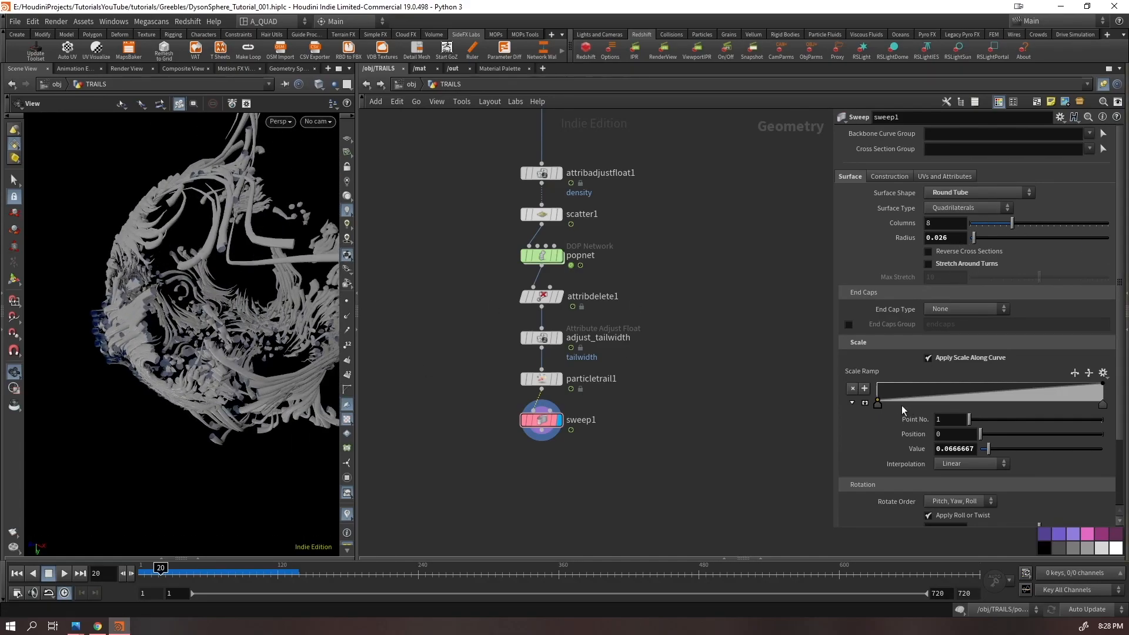
# Disable sweep1's Apply Scale Along Curve and inspect the tubes with wireframe over shaded display
pyautogui.click(927, 358)
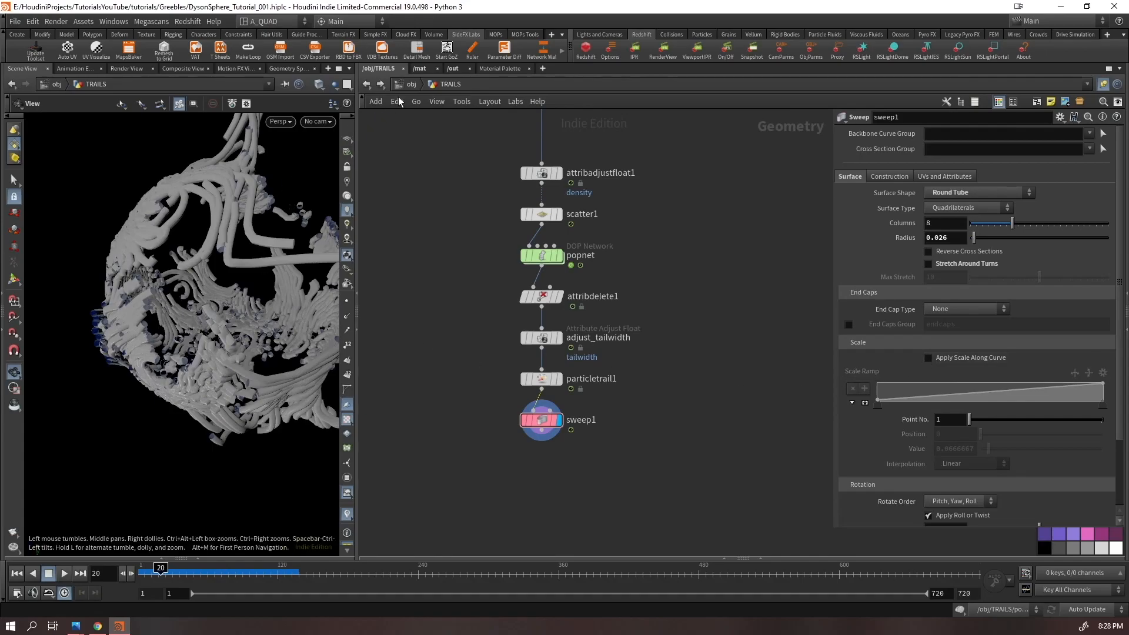
pyautogui.scroll(5, 247, 209)
pyautogui.scroll(-3, 237, 221)
pyautogui.hotkey('shift', 'w')
pyautogui.scroll(3, 235, 227)
pyautogui.scroll(-5, 174, 330)
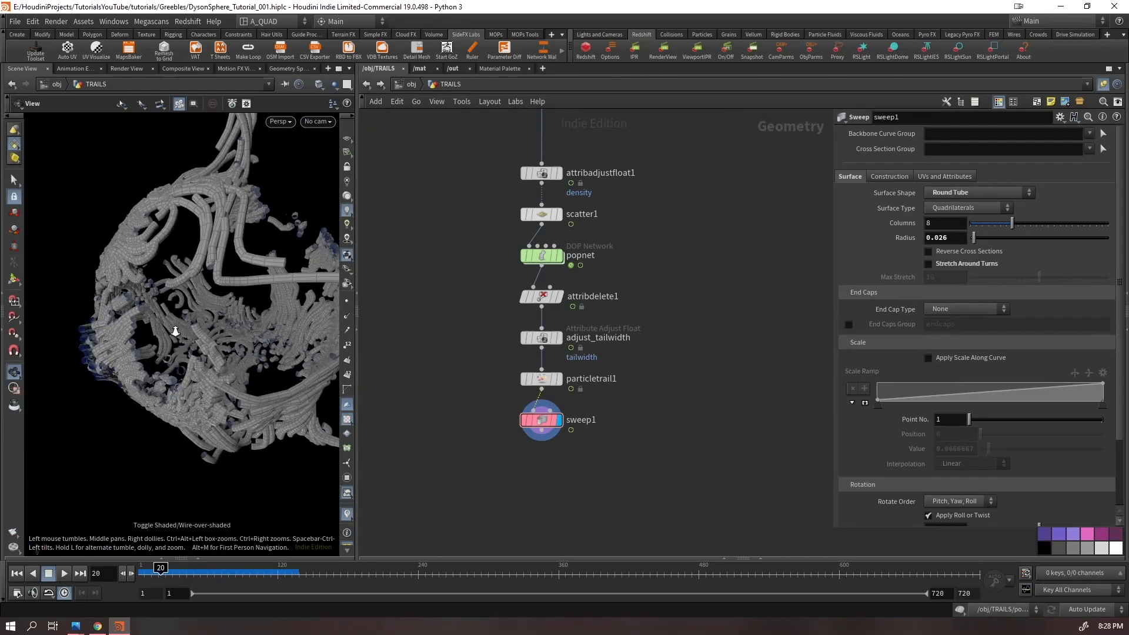
# Set sweep1's Radius to 1 and insert an Attribute Wrangle between particletrail1 and sweep1
pyautogui.write('1')
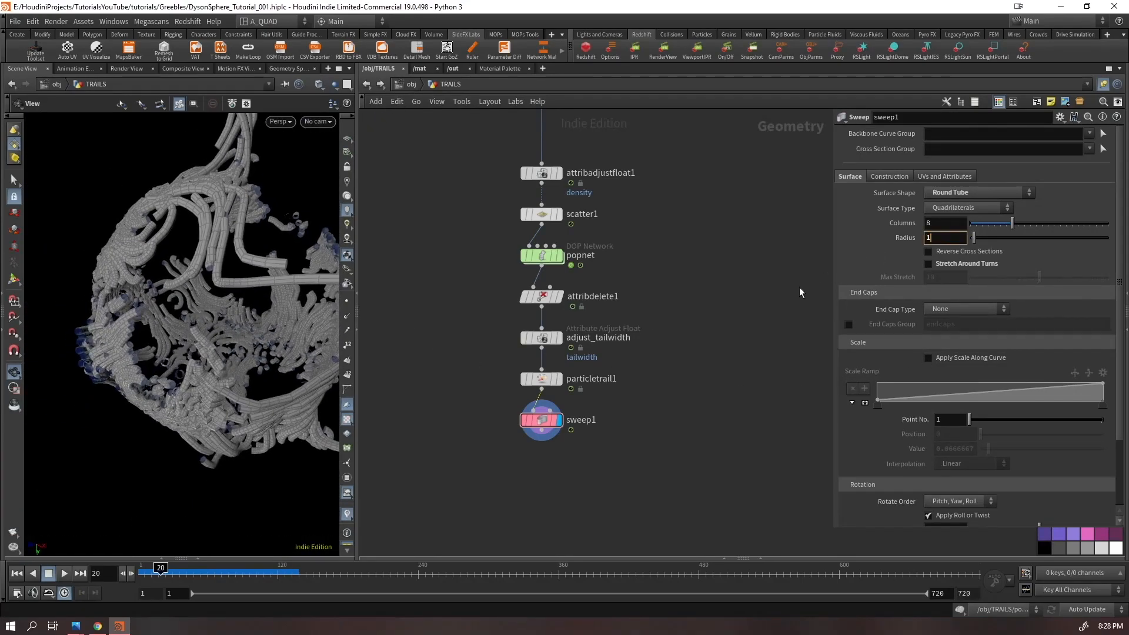
pyautogui.press('Return')
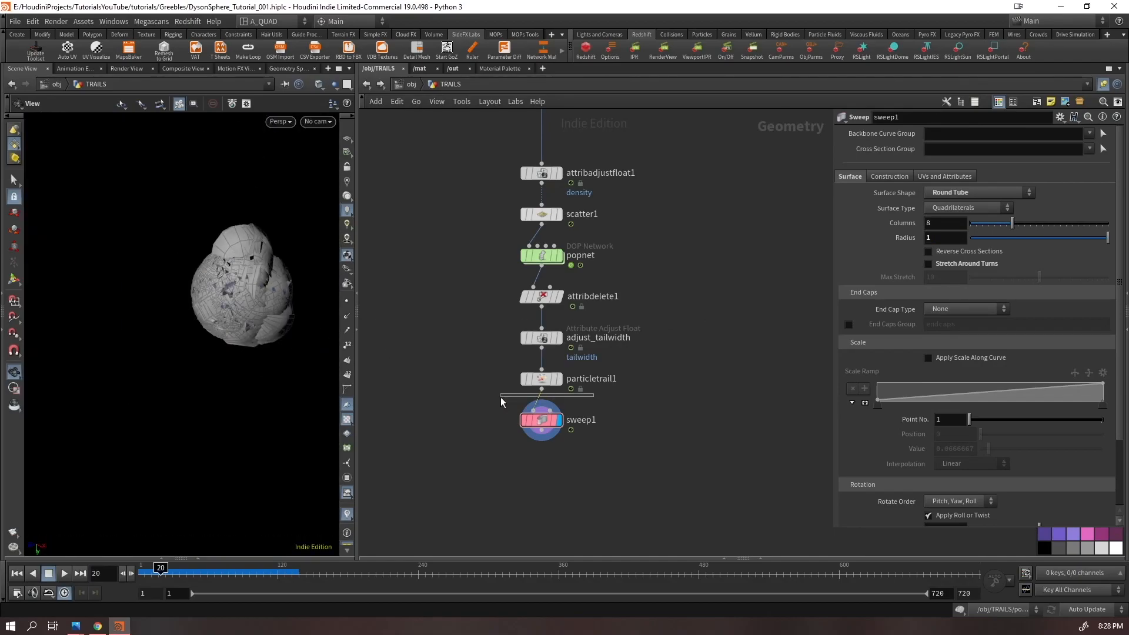
pyautogui.press('Tab')
pyautogui.write('wrangle')
pyautogui.press('Return')
pyautogui.moveTo(229, 288); pyautogui.dragTo(207, 285)
pyautogui.scroll(5, 268, 273)
pyautogui.moveTo(272, 272); pyautogui.dragTo(165, 294)
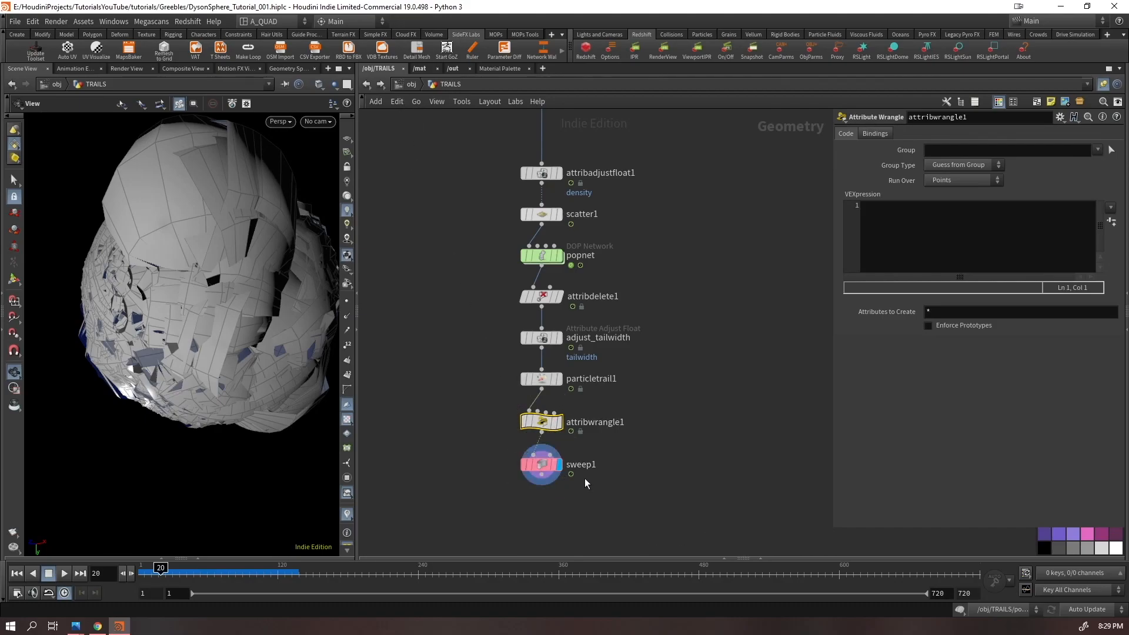
pyautogui.click(929, 220)
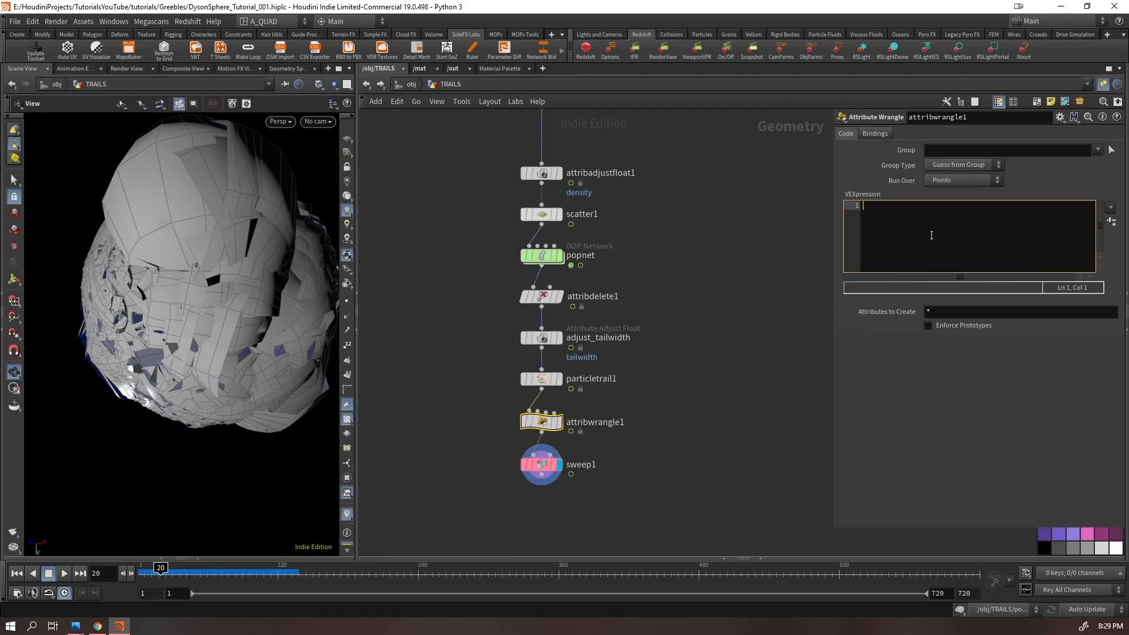
pyautogui.write('f@pscale')
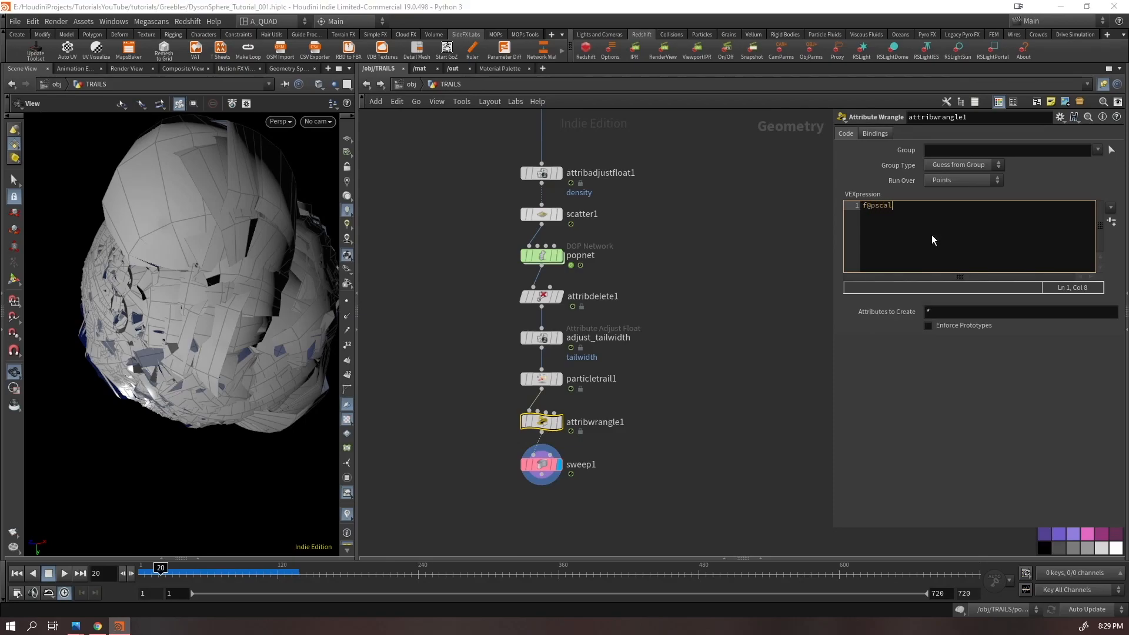
pyautogui.hotkey('ctrl', 'a')
pyautogui.press('BackSpace')
# Load the "Pscale based on curveu" preset on attribwrangle1 and widen its parameter area to show the full expression
pyautogui.click(1060, 117)
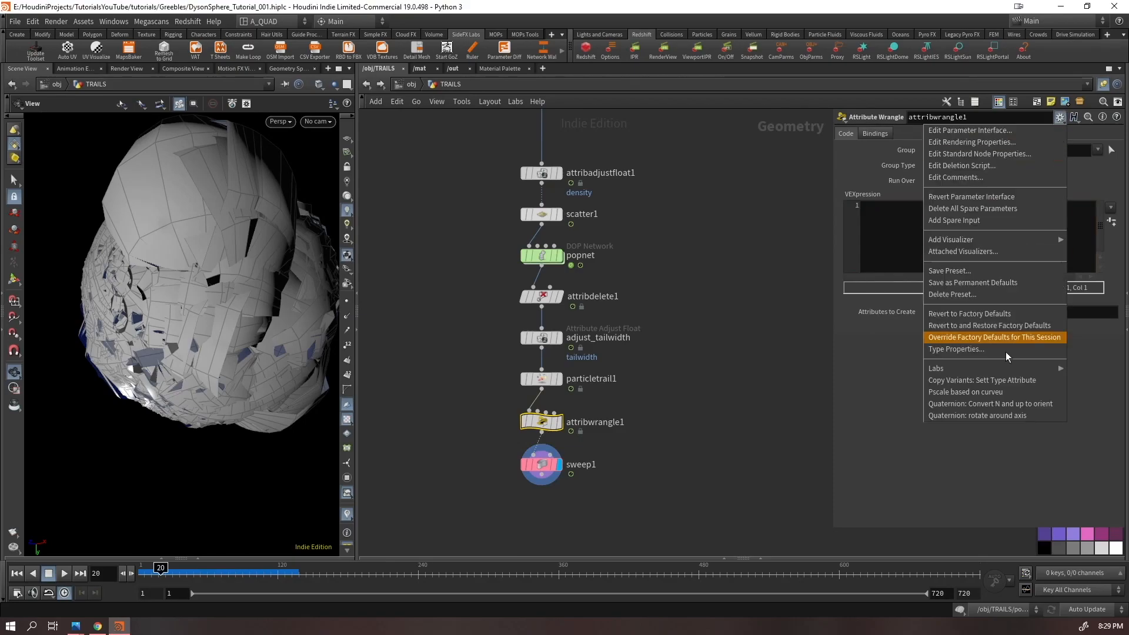
pyautogui.click(946, 391)
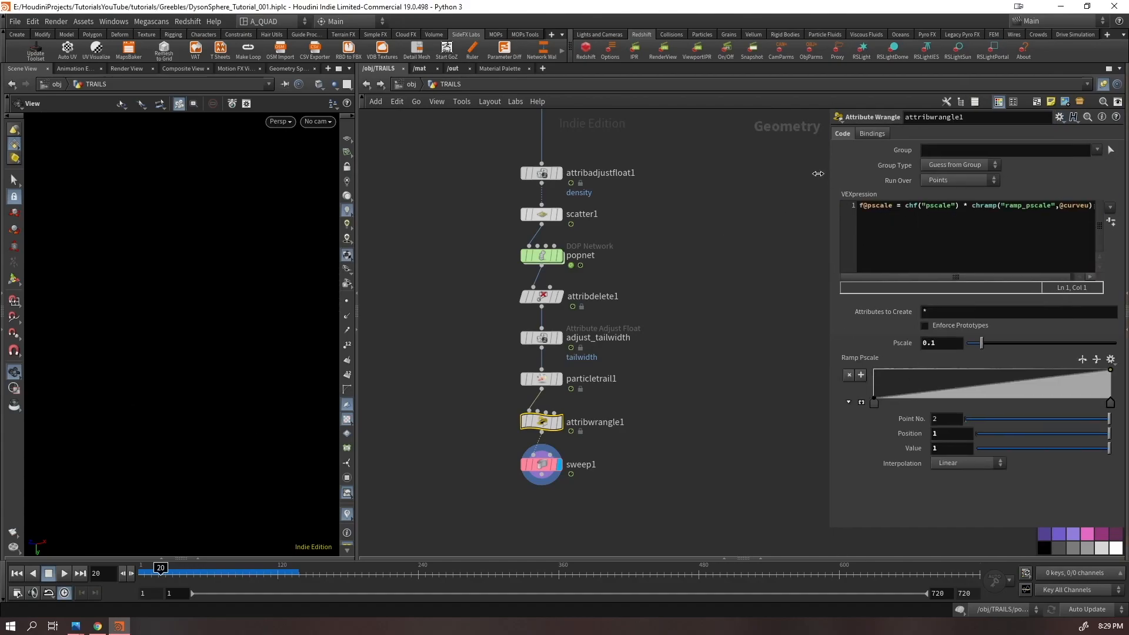
pyautogui.moveTo(834, 177); pyautogui.dragTo(759, 185)
pyautogui.moveTo(1051, 205); pyautogui.dragTo(785, 206)
pyautogui.press('BackSpace')
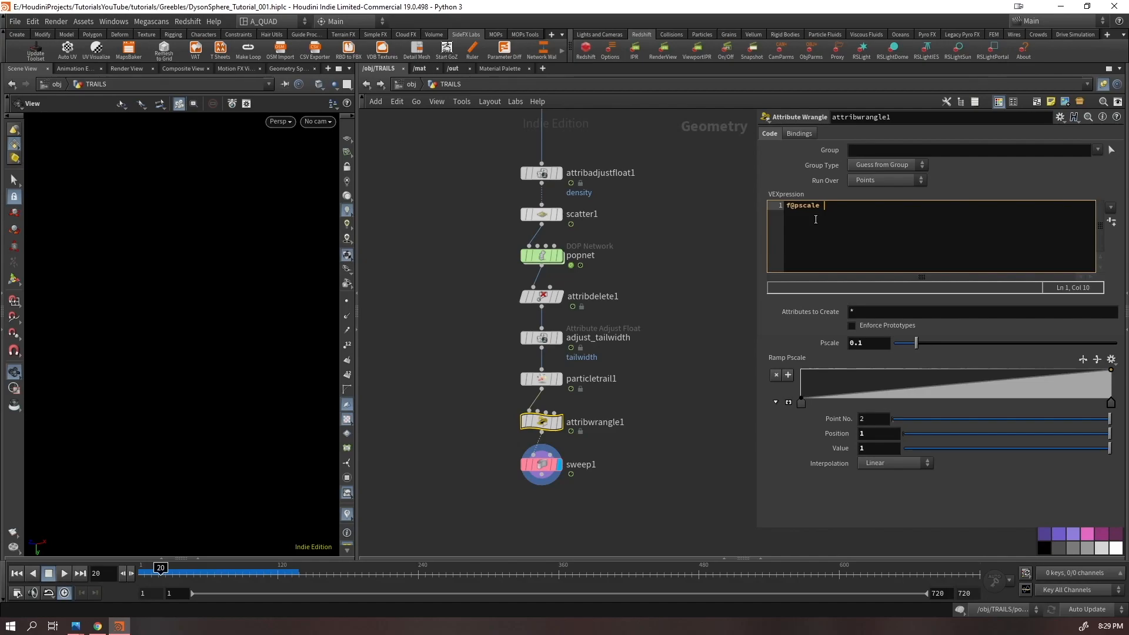
pyautogui.write('= chf')
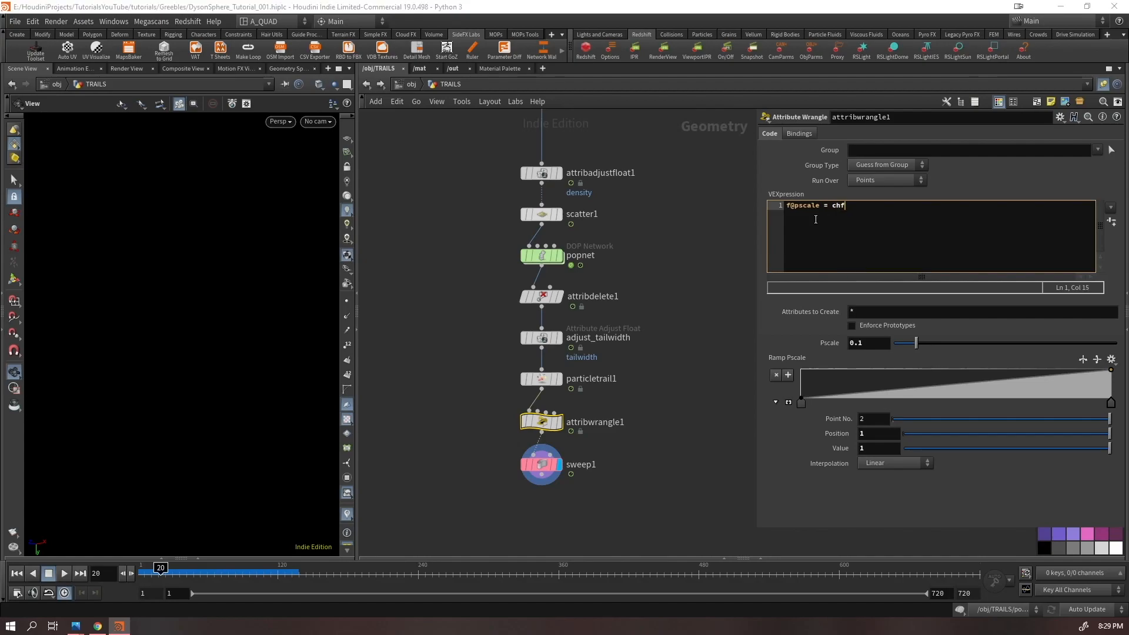
pyautogui.write('()""')
pyautogui.write('pscale')
pyautogui.write(' * chramp()')
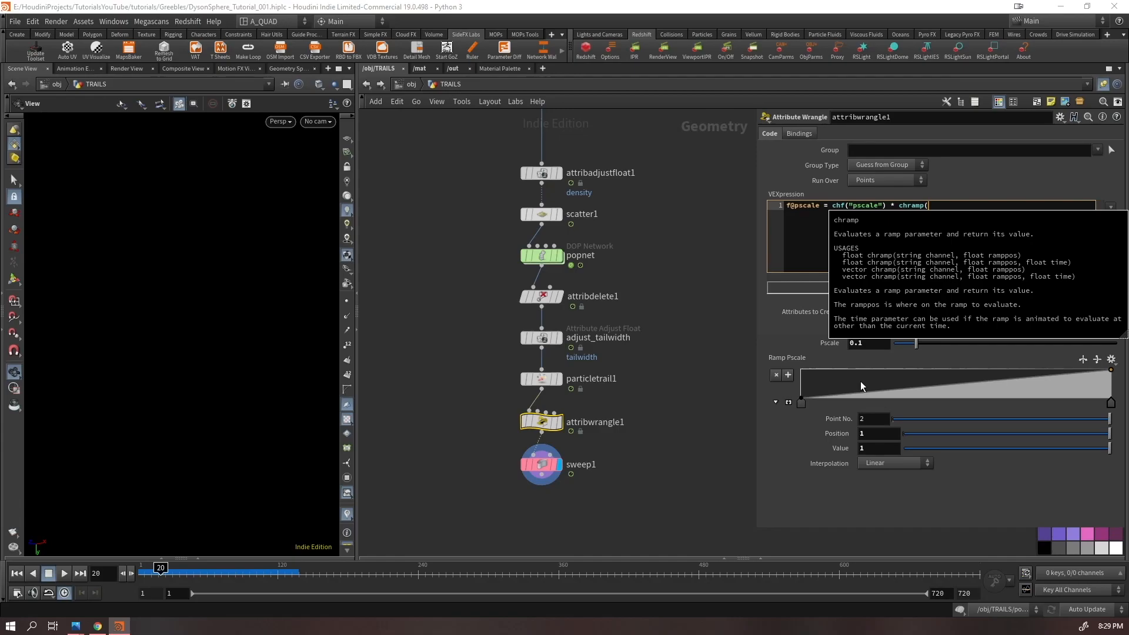
pyautogui.click(942, 202)
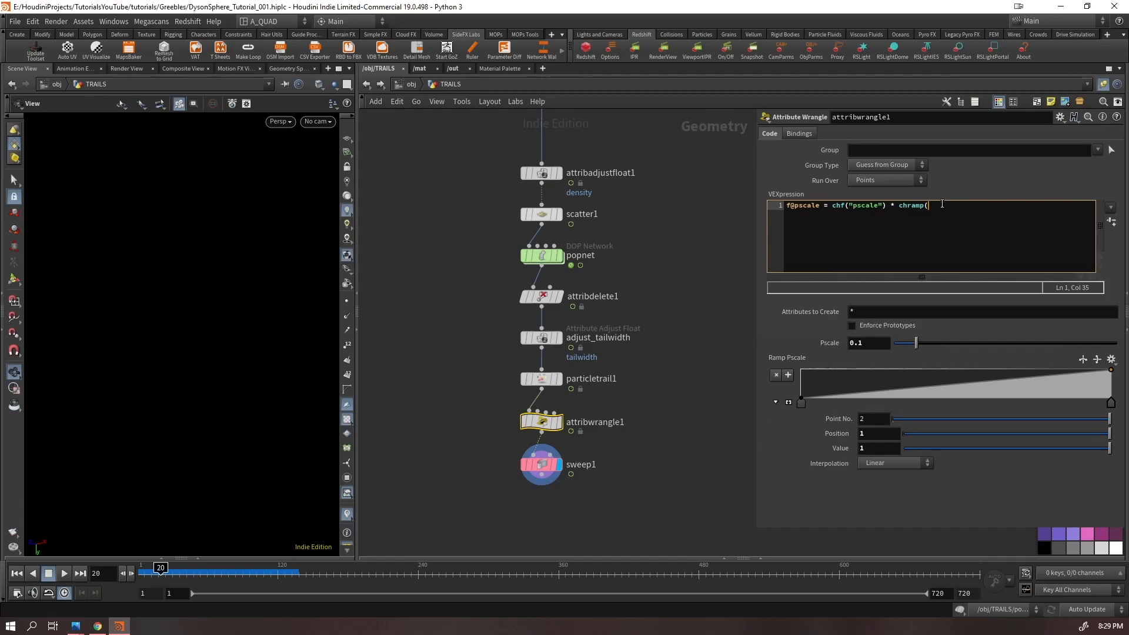
pyautogui.write('p_pscale", @')
pyautogui.click(715, 292)
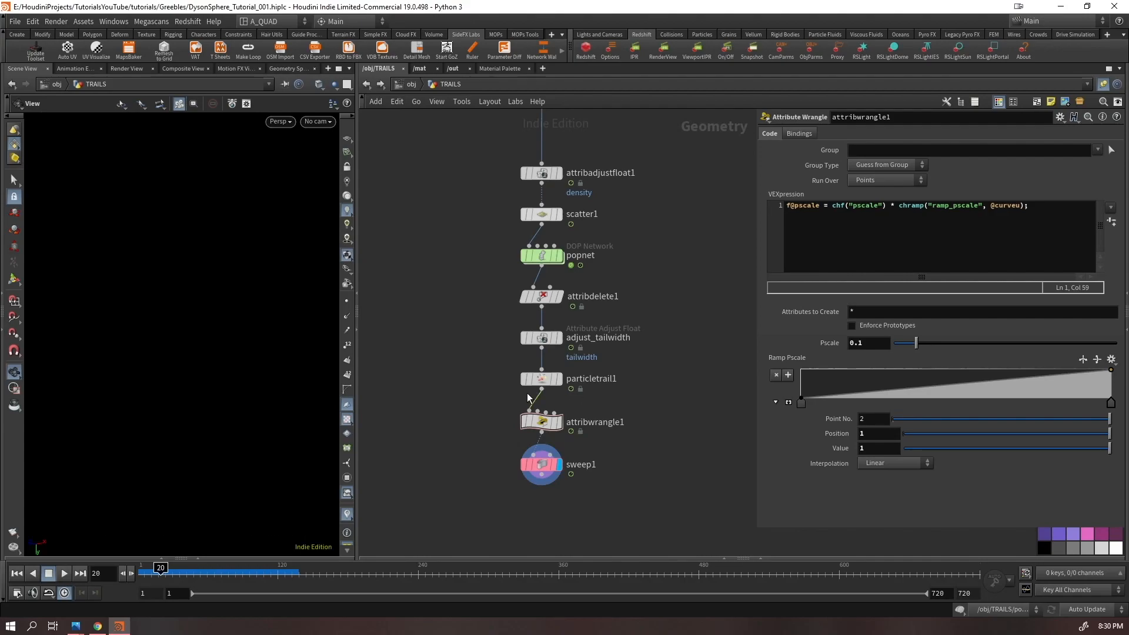
# Insert a Resample node between particletrail1 and attribwrangle1 and display its curves at frame 80
pyautogui.press('Tab')
pyautogui.write('resample')
pyautogui.press('Return')
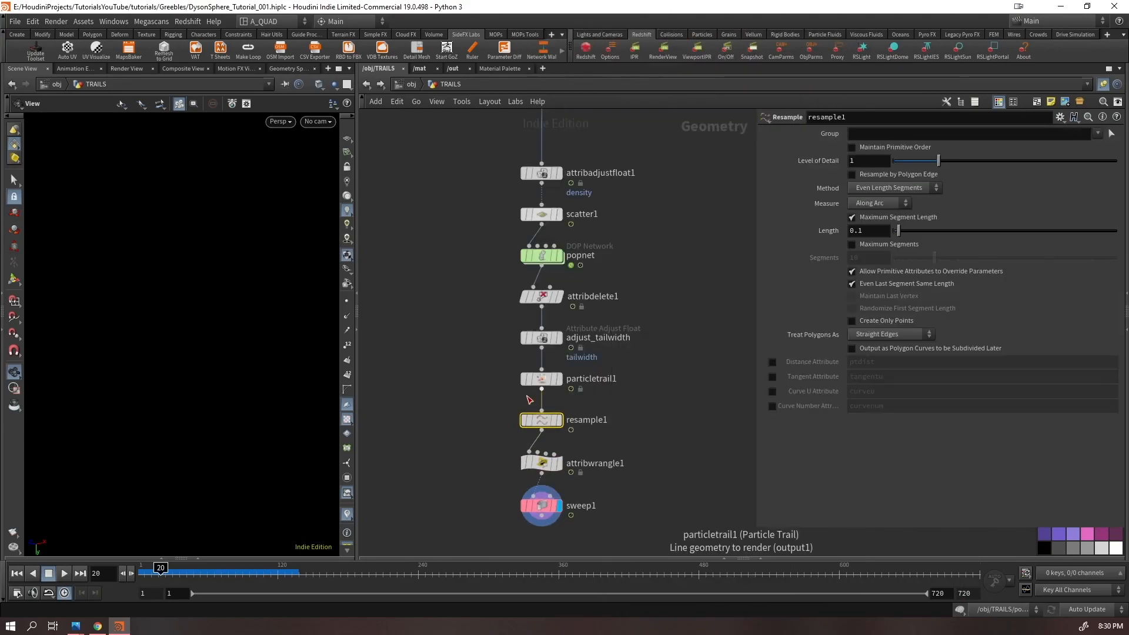
pyautogui.press('Up')
pyautogui.press('Up')
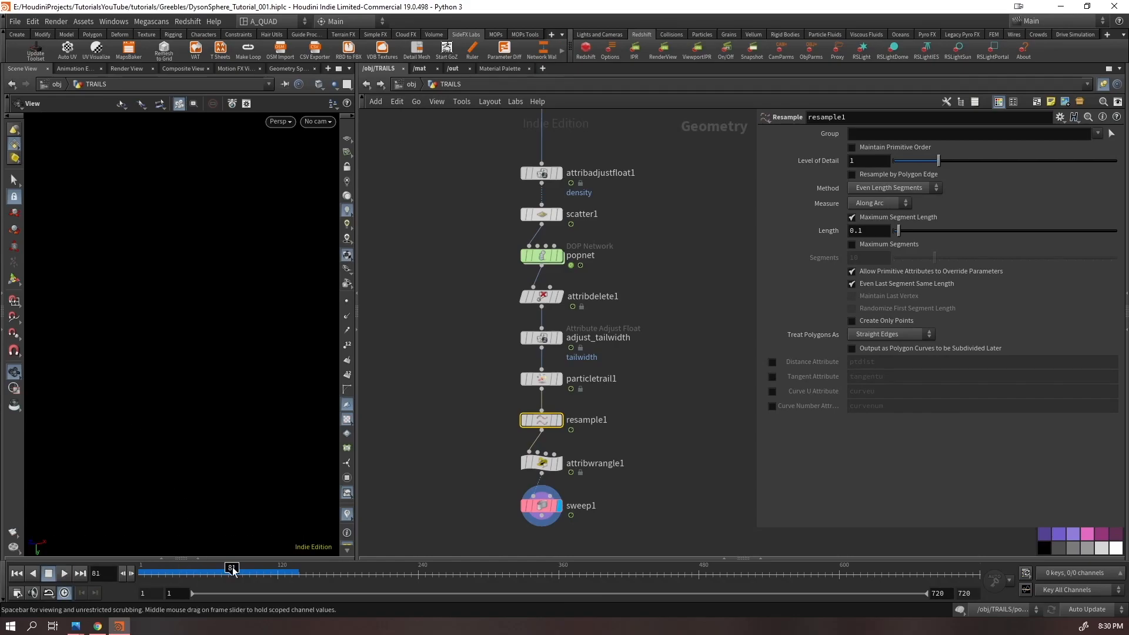
pyautogui.click(558, 337)
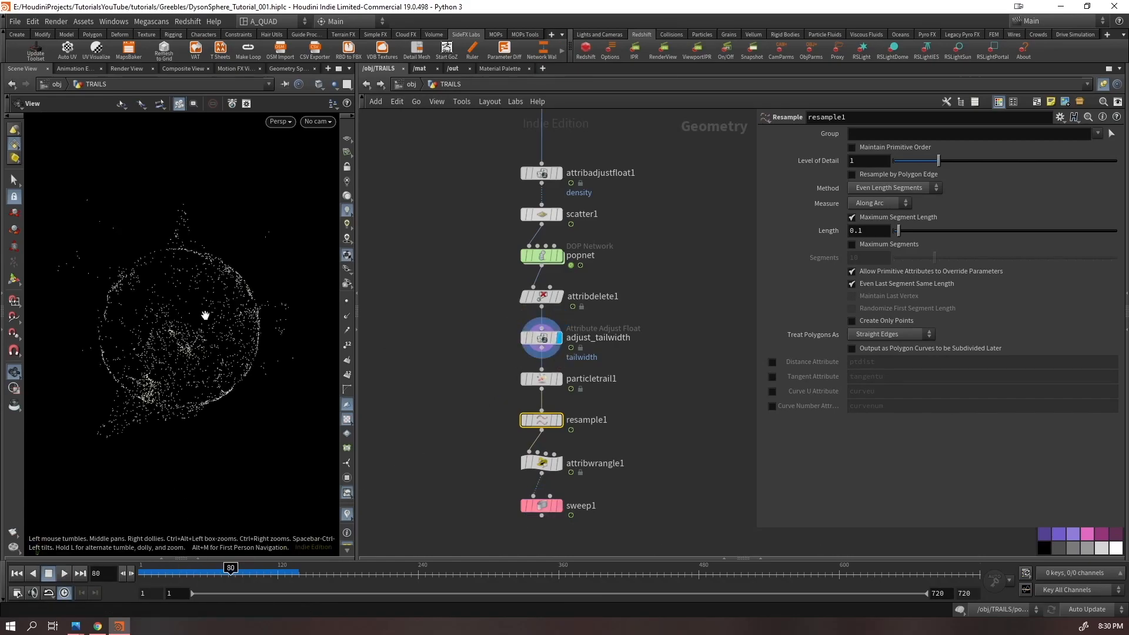
pyautogui.click(559, 419)
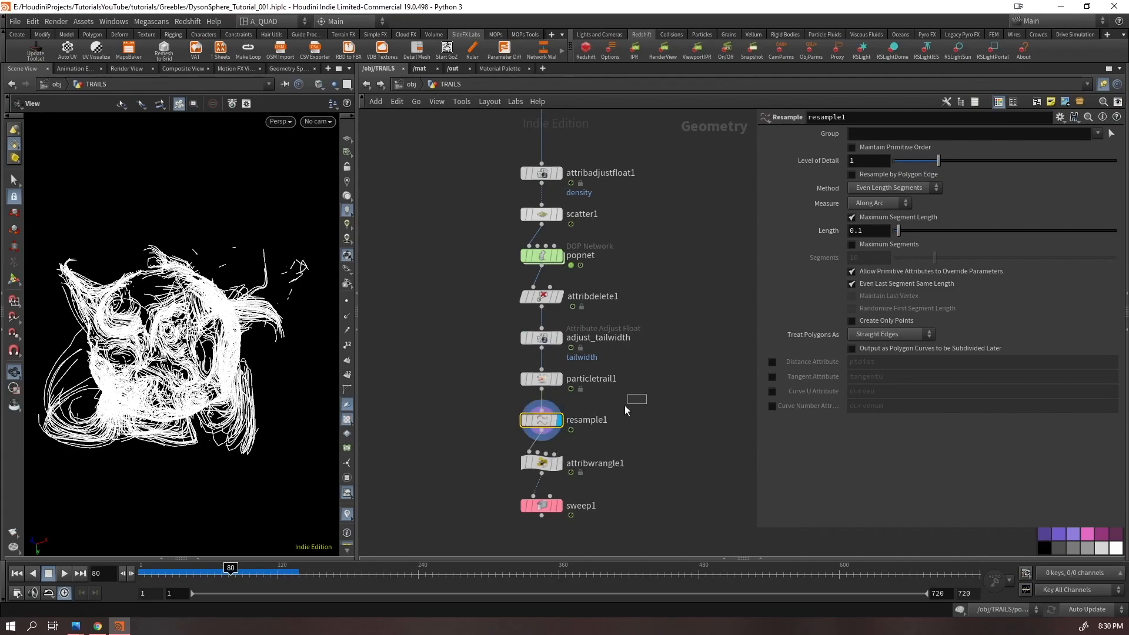
pyautogui.moveTo(225, 335); pyautogui.dragTo(213, 371)
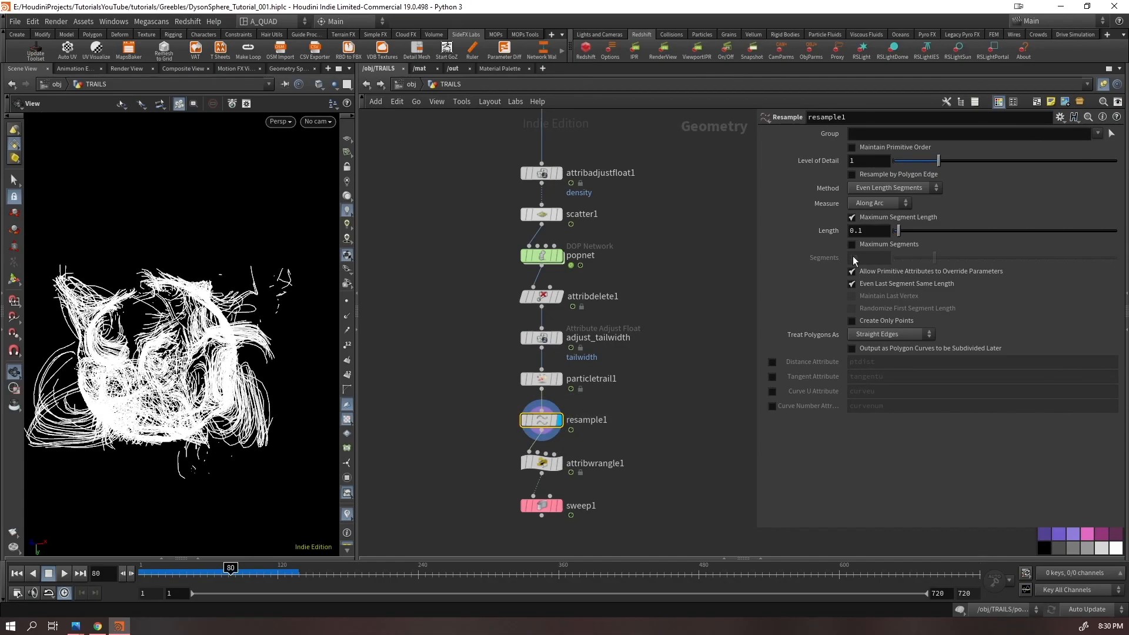
# Disable Maximum Segment Length on resample1 and enable its Curve U Attribute output, named curveu
pyautogui.click(345, 303)
pyautogui.click(345, 302)
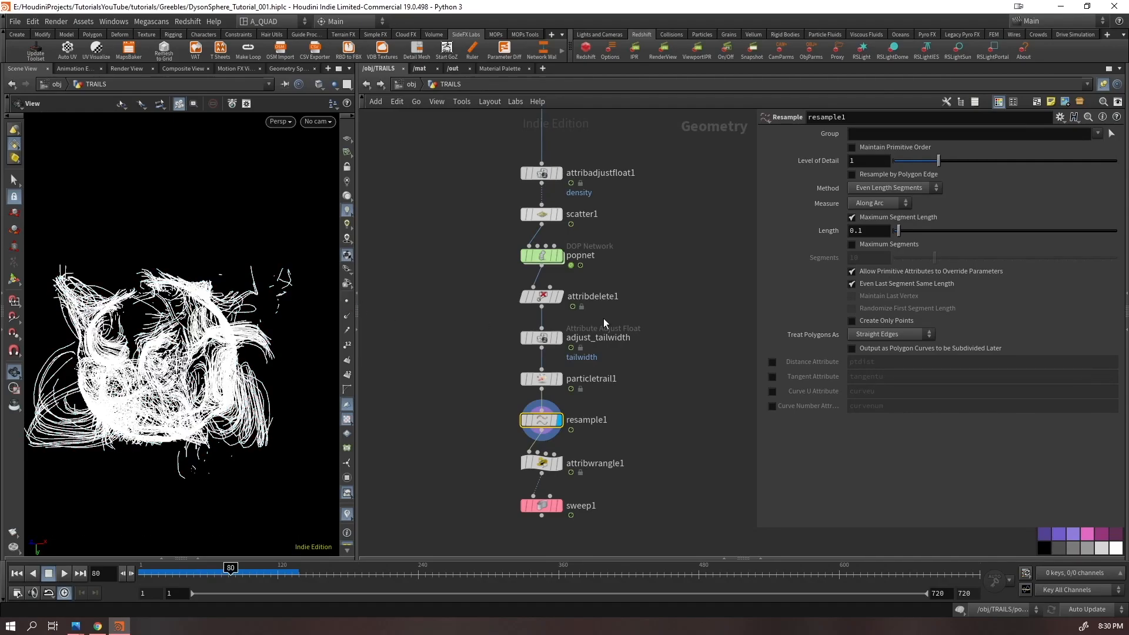
pyautogui.click(863, 220)
pyautogui.click(772, 391)
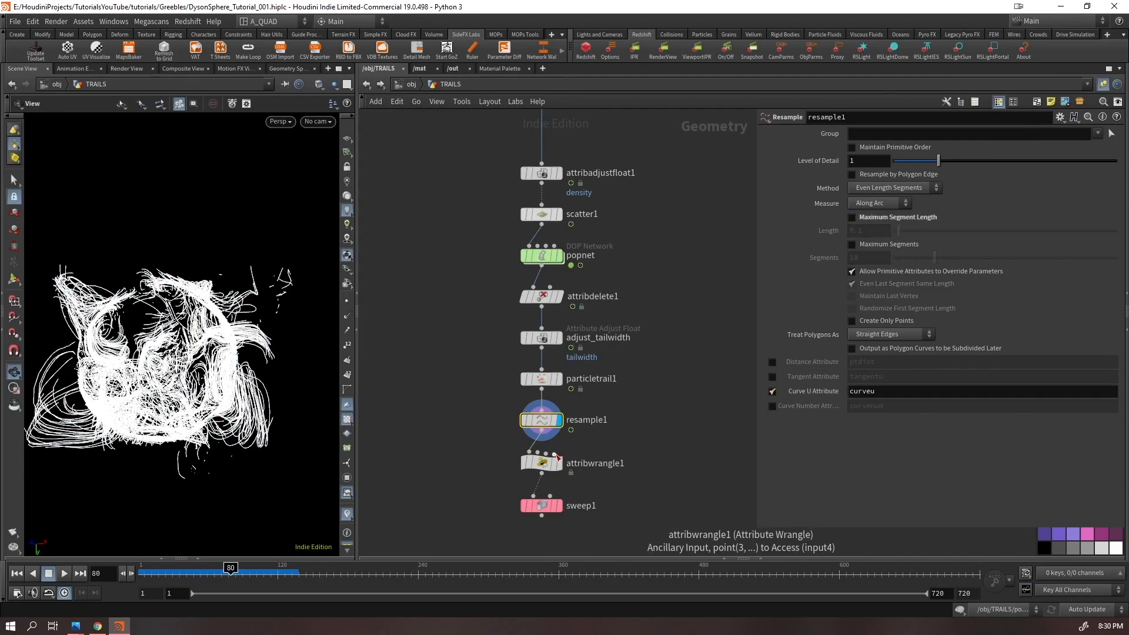
# Display attribwrangle1 and visualize its curveu point attribute in the viewport from the node information
pyautogui.click(559, 465)
pyautogui.middleClick(540, 462)
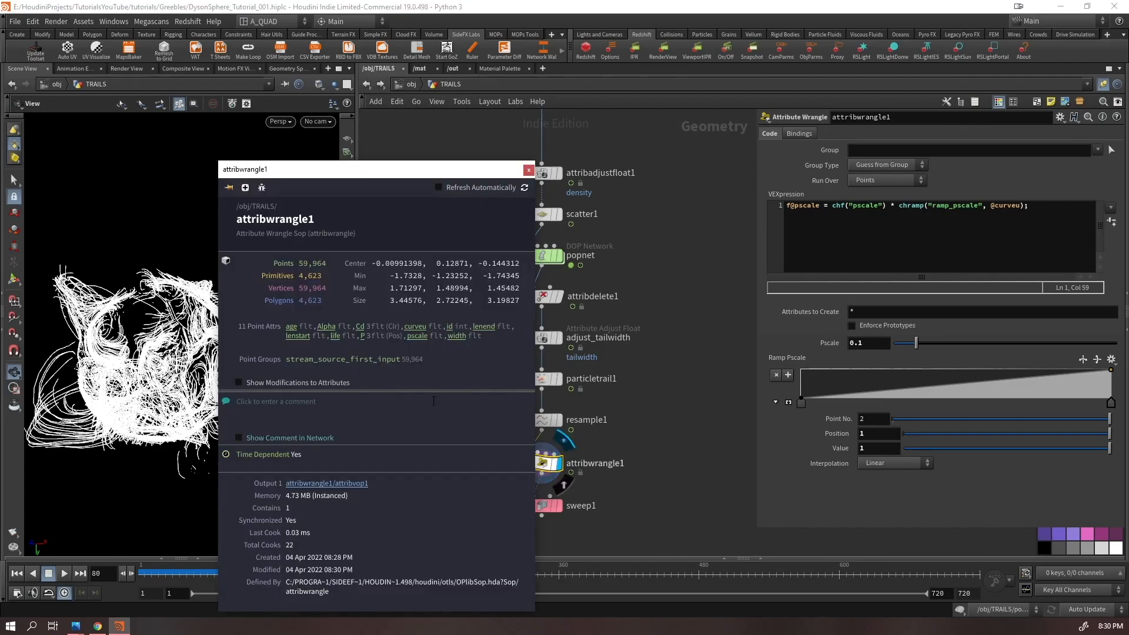
pyautogui.click(416, 326)
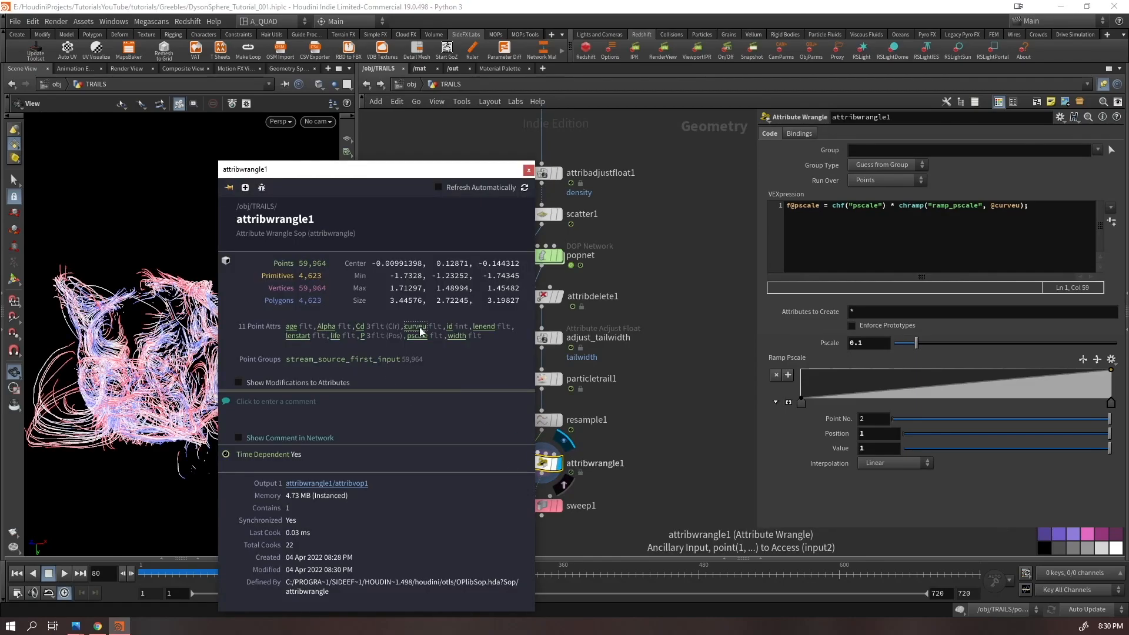
pyautogui.click(529, 171)
pyautogui.moveTo(181, 365); pyautogui.dragTo(277, 371)
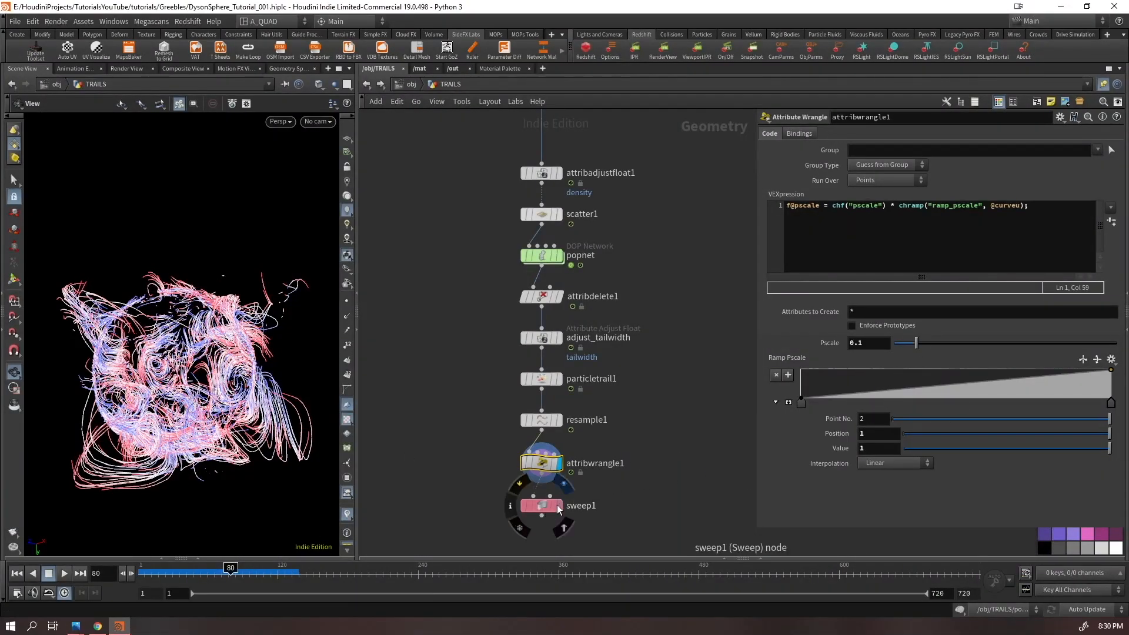
# Compare the sweep1 tubes with the attribwrangle1 curves by switching the displayed node, ending with sweep1 displayed
pyautogui.click(558, 510)
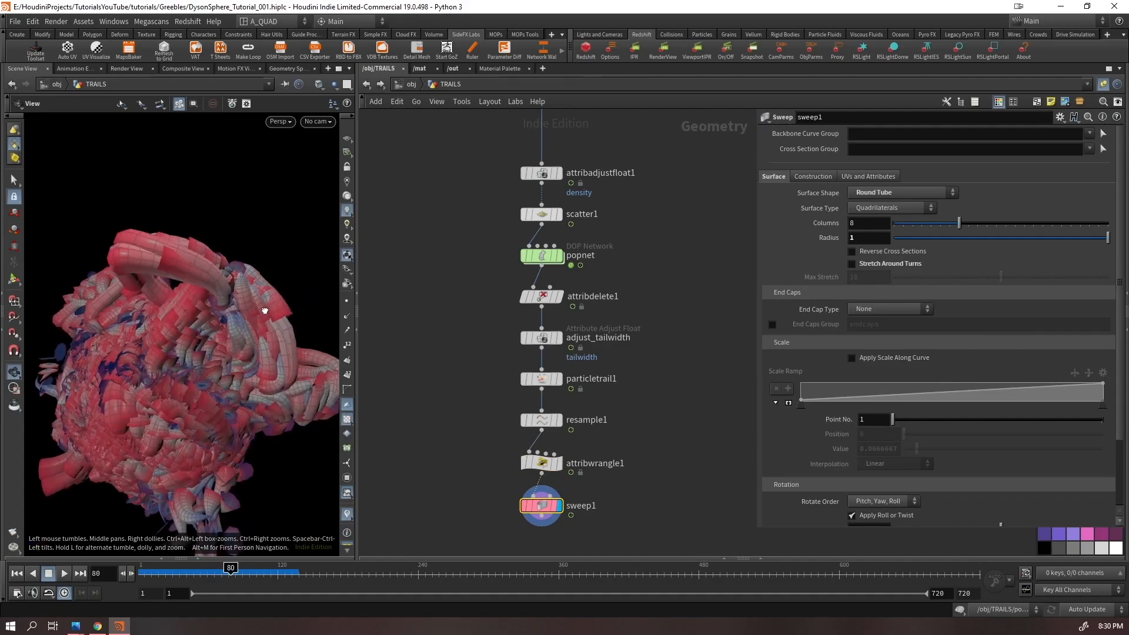
pyautogui.moveTo(257, 312); pyautogui.dragTo(239, 374)
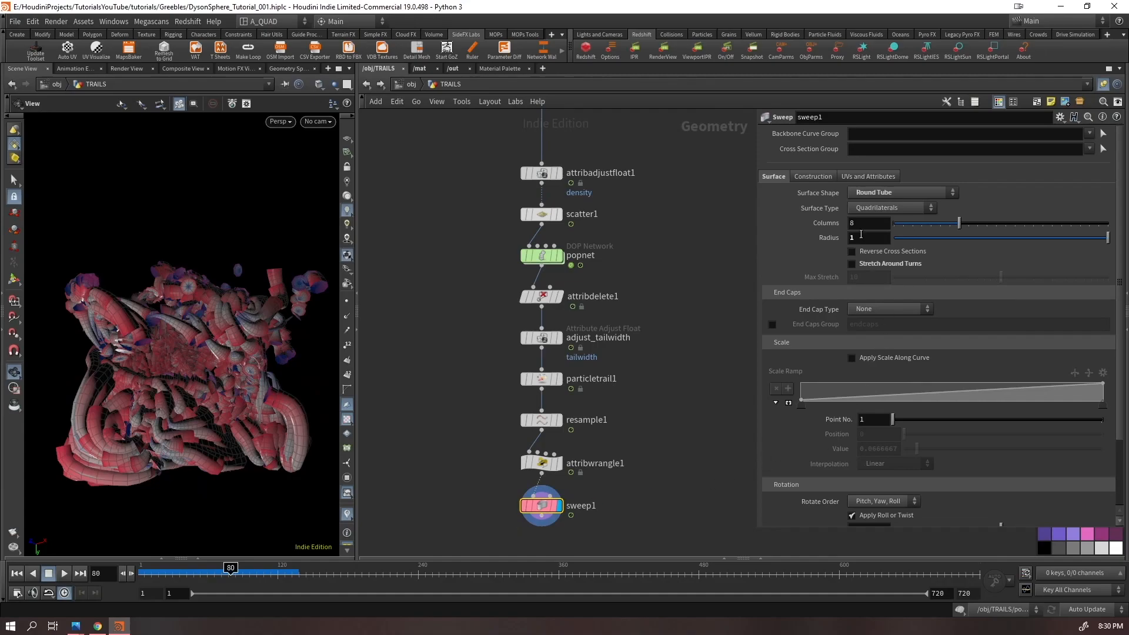
pyautogui.moveTo(858, 237); pyautogui.dragTo(844, 241)
pyautogui.click(560, 466)
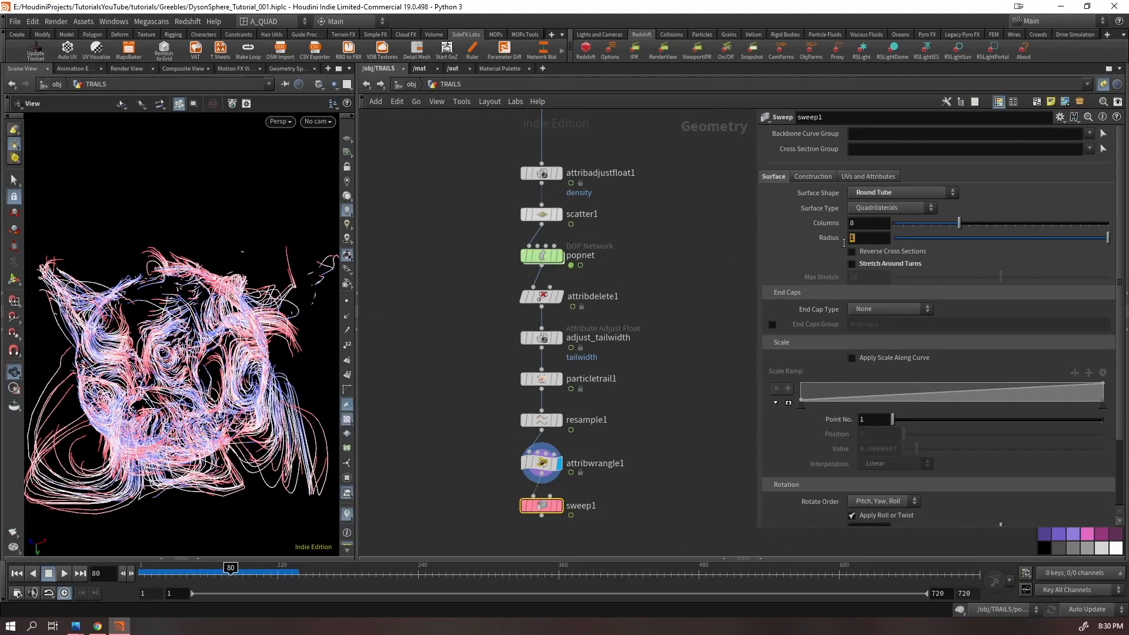
pyautogui.click(519, 473)
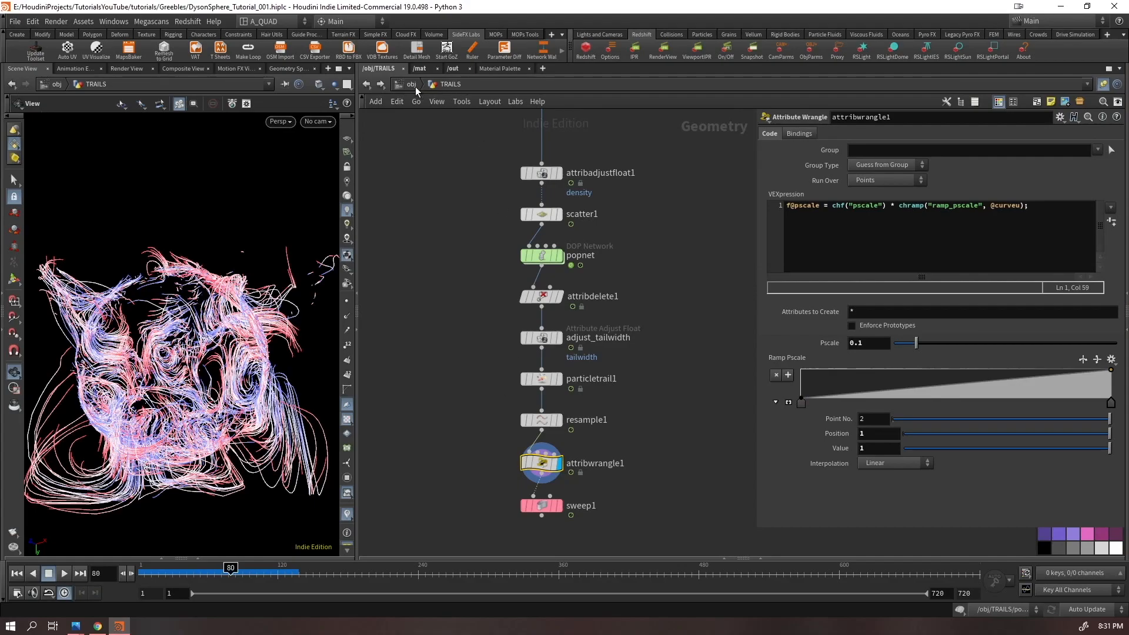
pyautogui.click(559, 504)
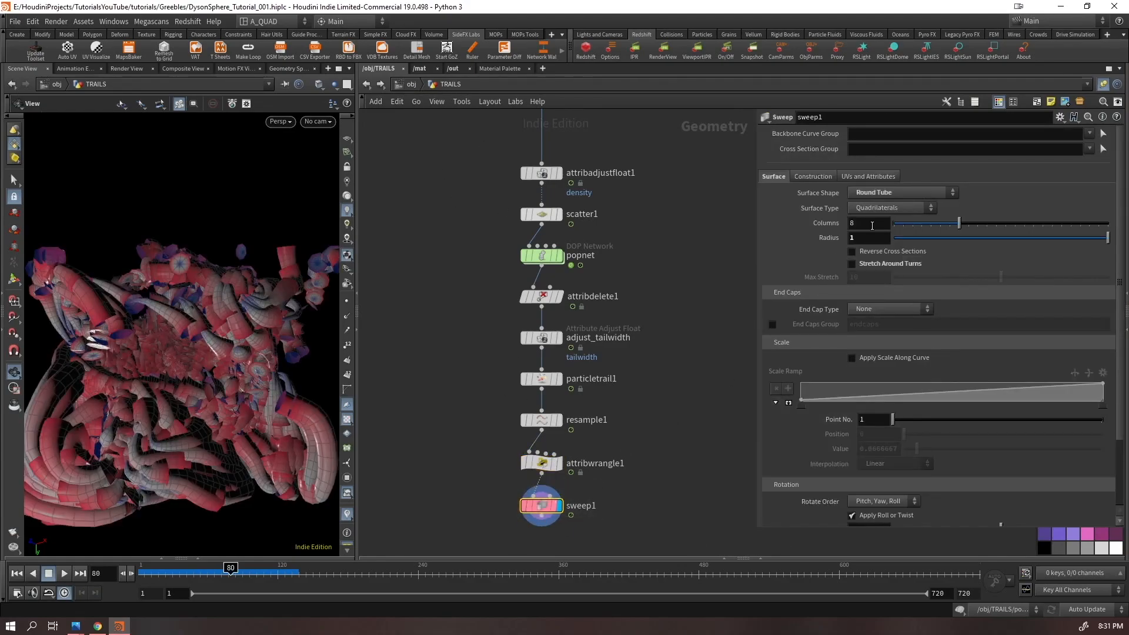
pyautogui.moveTo(278, 321); pyautogui.dragTo(222, 386, button='right')
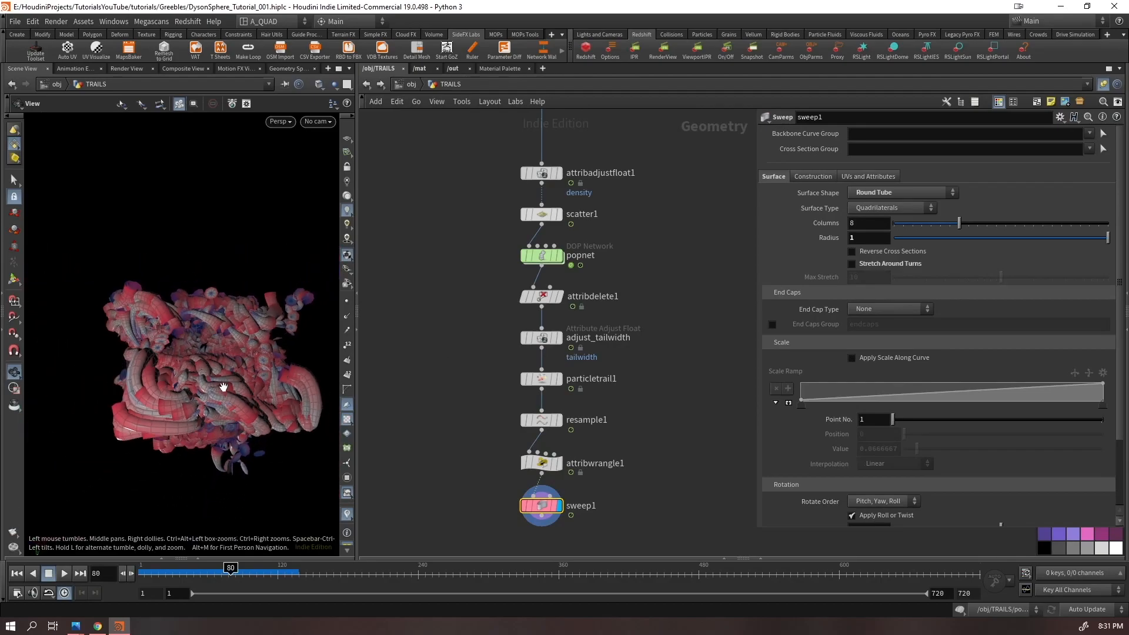
# Enable Render Object as Strands in the TRAILS object's Redshift settings and set Strand Type to Capsule
pyautogui.click(404, 88)
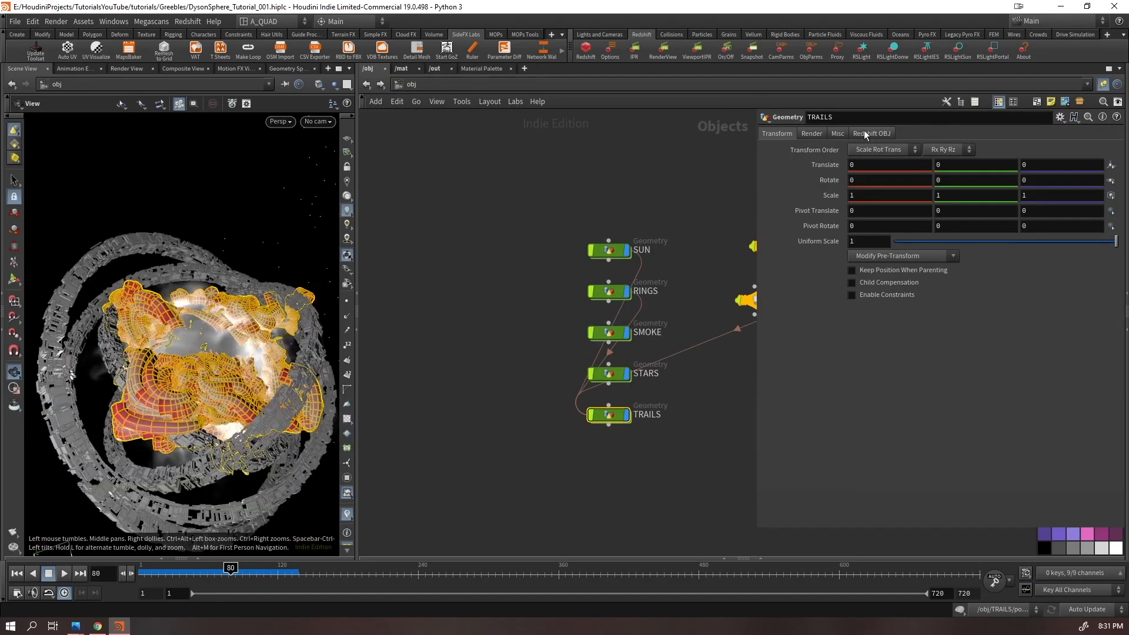
pyautogui.click(865, 134)
pyautogui.click(984, 150)
pyautogui.click(861, 177)
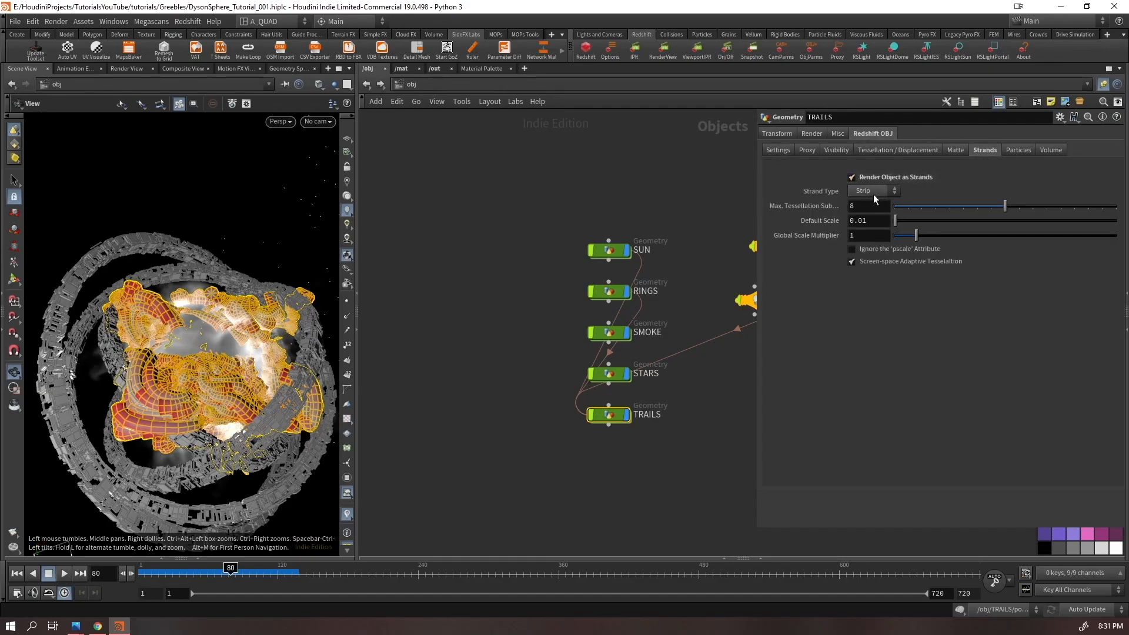
pyautogui.click(873, 192)
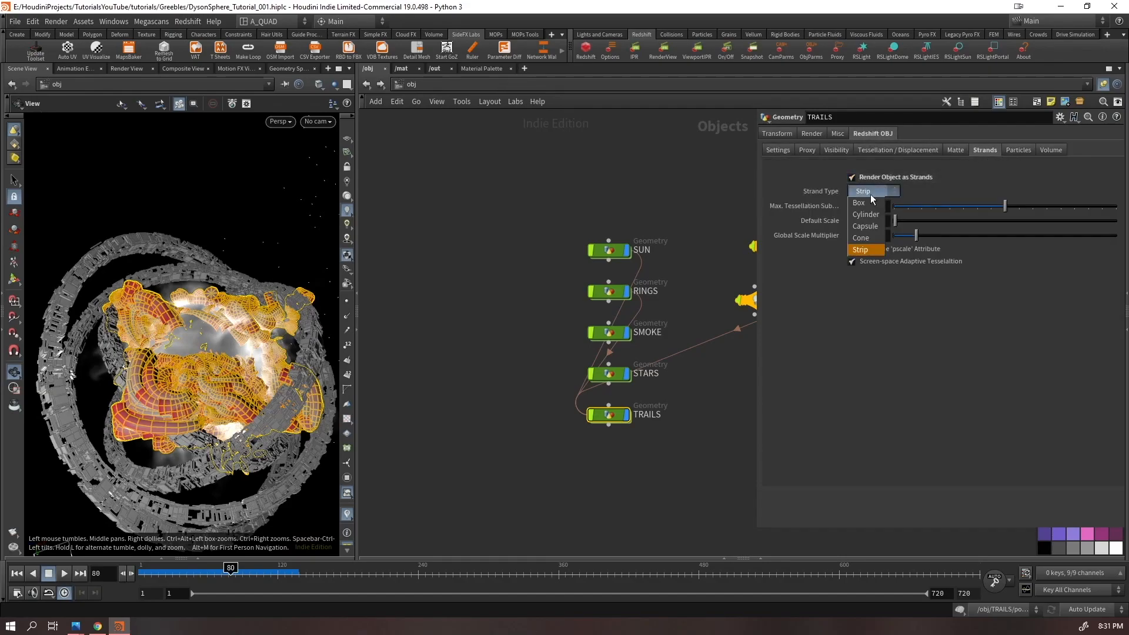
pyautogui.click(868, 227)
# Go back inside TRAILS and set the Ramp Pscale interpolation on attribwrangle1 to B-Spline
pyautogui.moveTo(620, 457); pyautogui.dragTo(491, 507)
pyautogui.press('i')
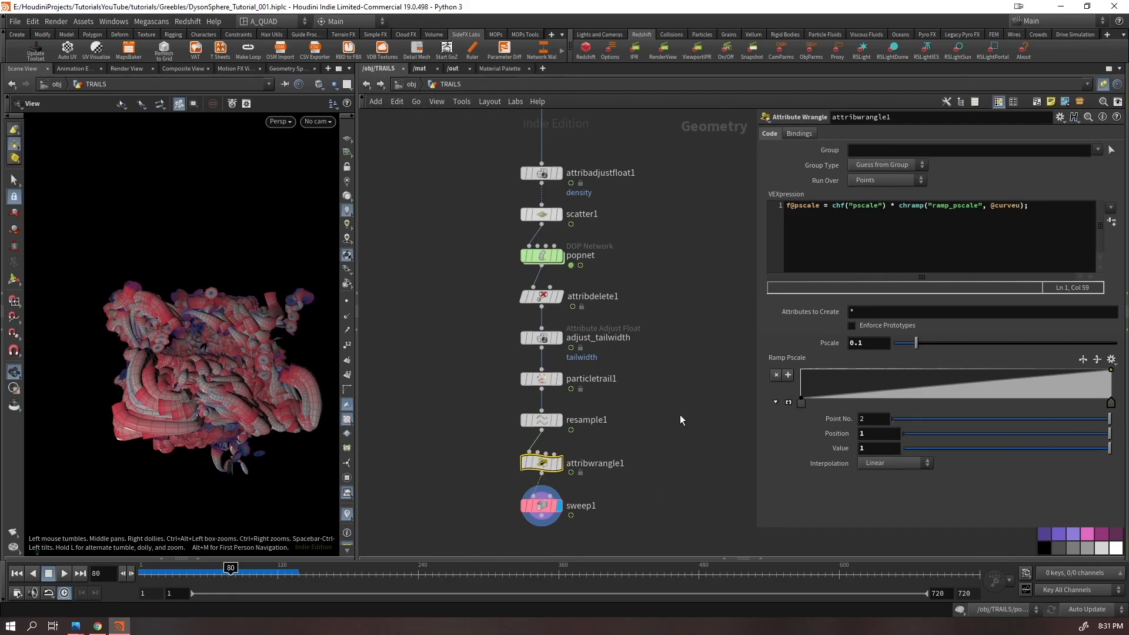
pyautogui.click(789, 403)
pyautogui.click(800, 482)
pyautogui.click(788, 487)
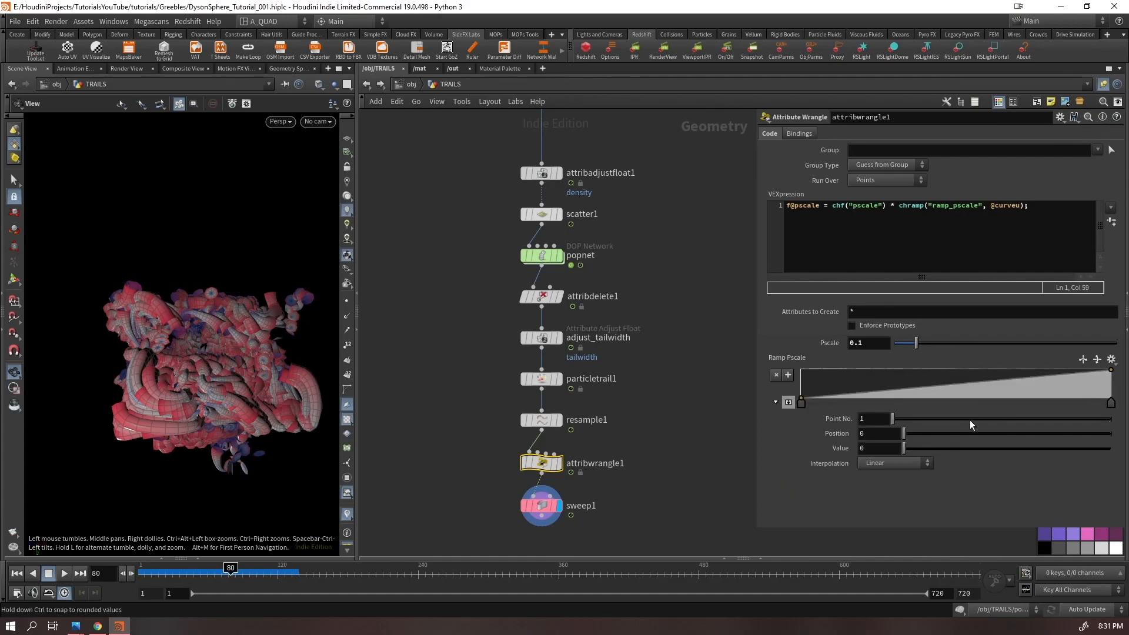
pyautogui.click(898, 465)
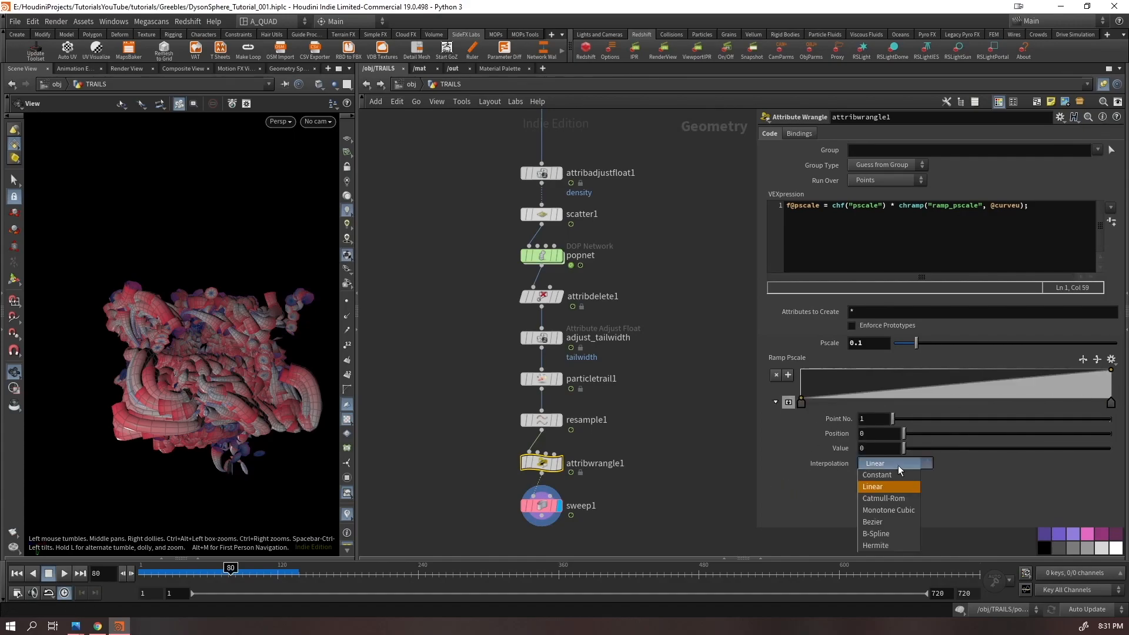
pyautogui.click(883, 533)
# Shape Ramp Pscale to rise slowly, peak near the end and taper to zero, with point 2 at about position 0.657, value 0.25
pyautogui.moveTo(1111, 402); pyautogui.dragTo(1001, 403)
pyautogui.moveTo(1086, 383); pyautogui.dragTo(1110, 404)
pyautogui.moveTo(1010, 401); pyautogui.dragTo(1084, 369)
pyautogui.moveTo(1039, 403); pyautogui.dragTo(1004, 390)
# Set Pscale on attribwrangle1 to 0.005 and check the thinner trails up close
pyautogui.moveTo(218, 365); pyautogui.dragTo(225, 300, button='right')
pyautogui.moveTo(225, 299); pyautogui.dragTo(235, 335)
pyautogui.click(869, 347)
pyautogui.write('0.00')
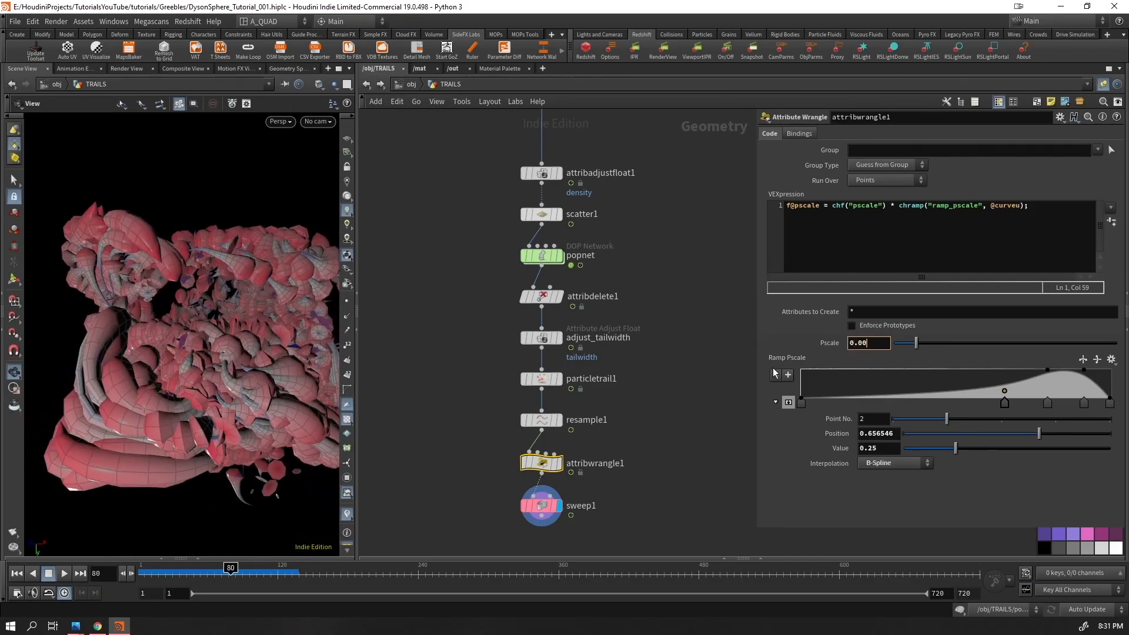
pyautogui.write('5')
pyautogui.press('Return')
pyautogui.moveTo(221, 358); pyautogui.dragTo(398, 219, button='right')
pyautogui.moveTo(210, 320)
pyautogui.mouseDown(button='middle')
pyautogui.moveTo(206, 305)
pyautogui.moveTo(209, 327)
pyautogui.mouseUp(button='middle')
pyautogui.moveTo(211, 362)
pyautogui.mouseDown(button='right')
pyautogui.moveTo(224, 343)
pyautogui.moveTo(192, 356)
pyautogui.mouseUp(button='right')
# Delete the sweep1 node and append a Null after attribwrangle1
pyautogui.click(546, 507)
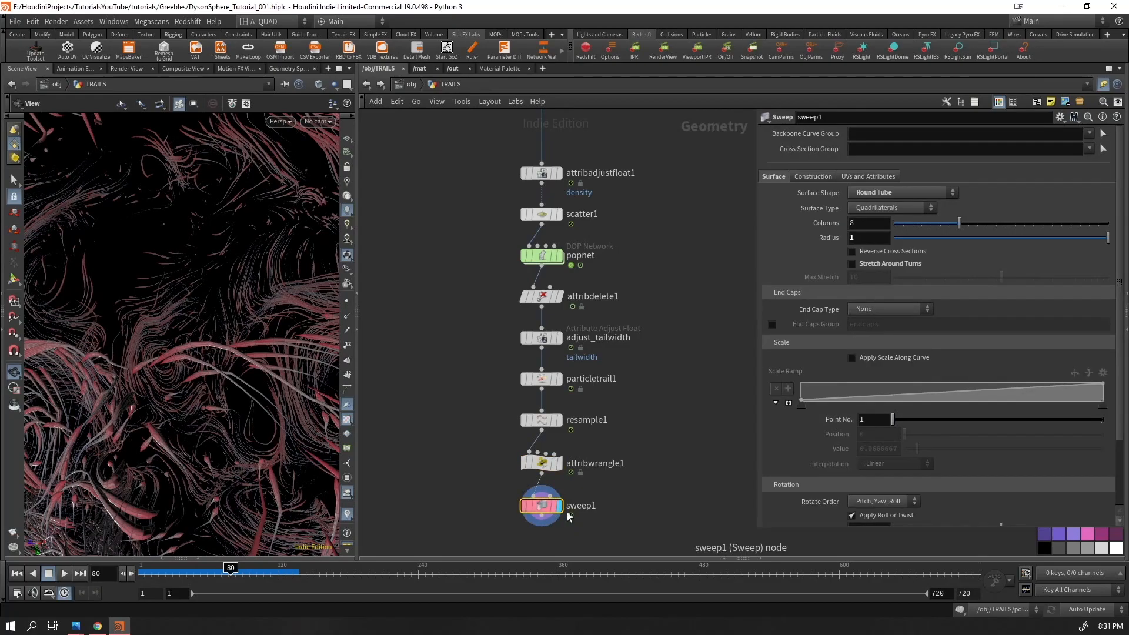
pyautogui.moveTo(214, 333); pyautogui.dragTo(171, 368, button='right')
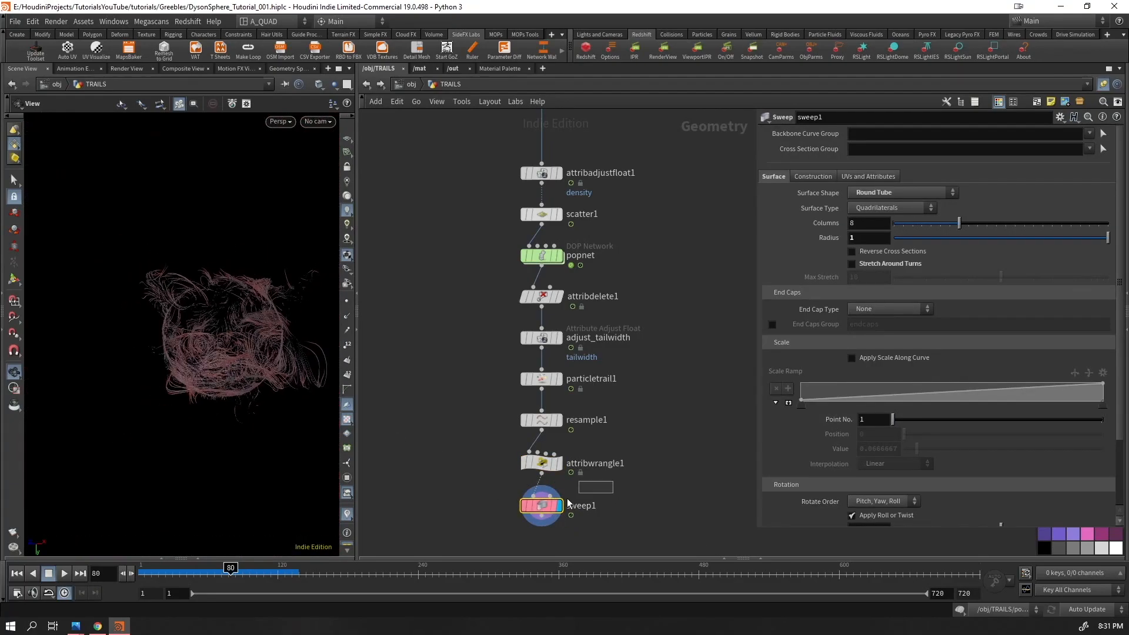
pyautogui.press('Delete')
pyautogui.press('Tab')
pyautogui.write('null')
pyautogui.hotkey('shift', 'Return')
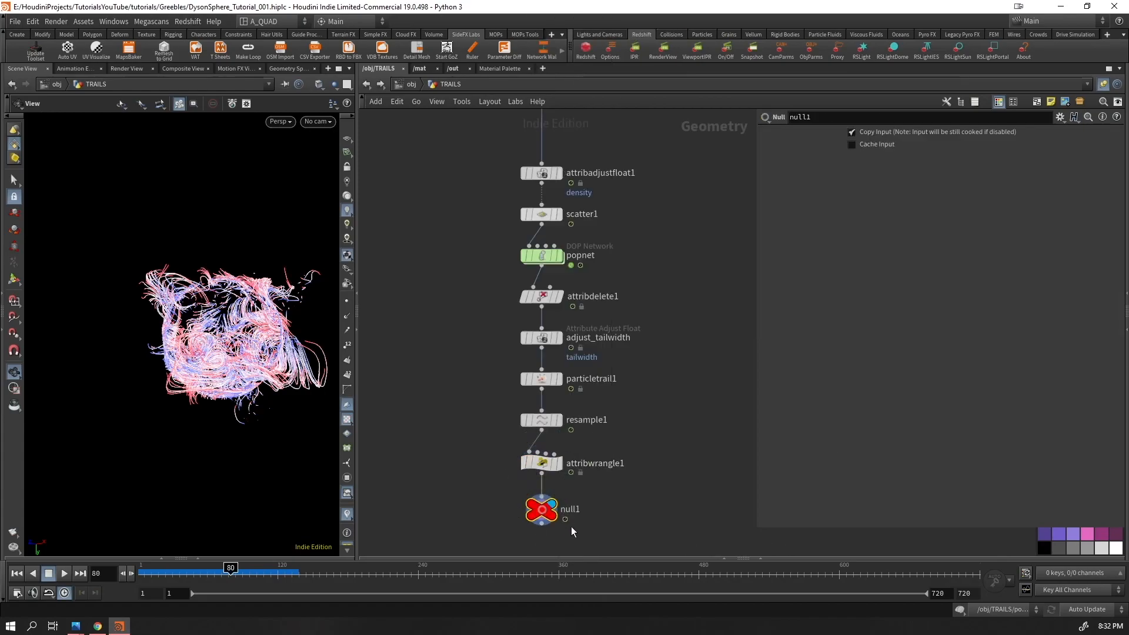
# Rename the null as OUT_TRAIL and lay out all nodes in the TRAILS network
pyautogui.doubleClick(578, 509)
pyautogui.write('OUT_TRAIL')
pyautogui.press('Return')
pyautogui.press('l')
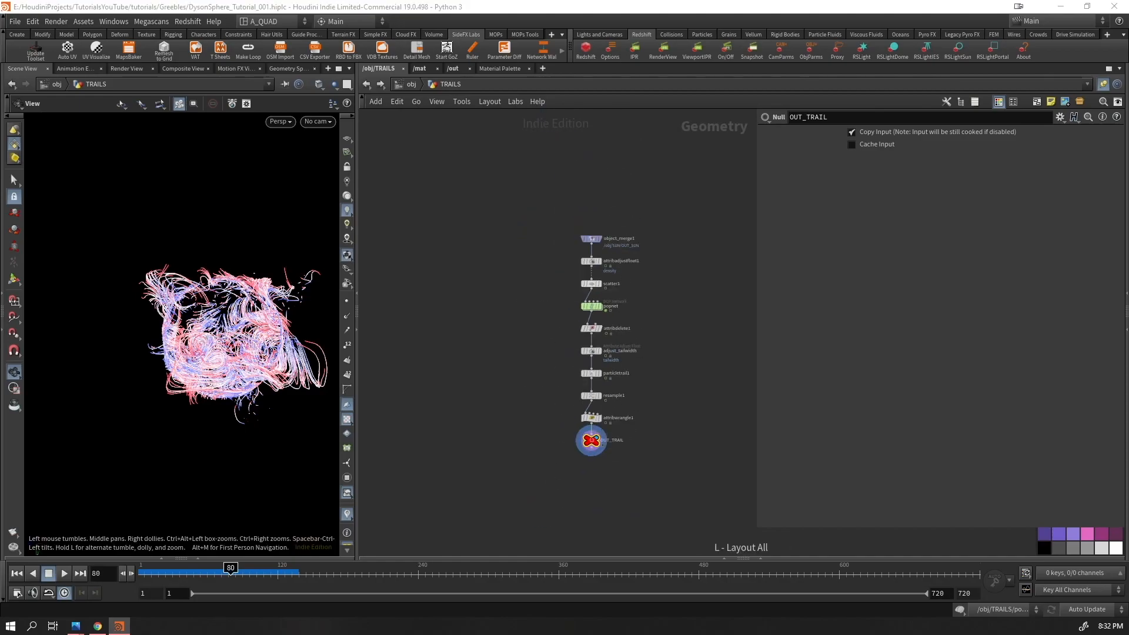
# Return to the object level, add a new Geometry object below TRAILS and go inside it
pyautogui.click(410, 85)
pyautogui.click(482, 311)
pyautogui.moveTo(235, 359); pyautogui.dragTo(217, 338)
pyautogui.moveTo(238, 347); pyautogui.dragTo(170, 346, button='middle')
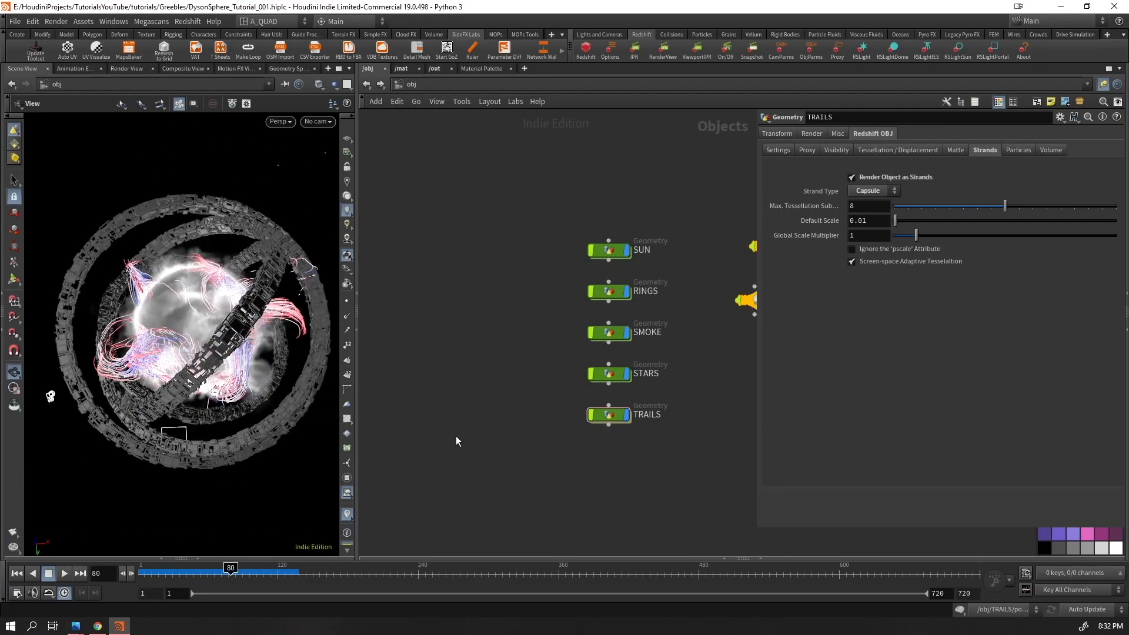
pyautogui.moveTo(471, 440); pyautogui.dragTo(379, 398, button='middle')
pyautogui.press('Tab')
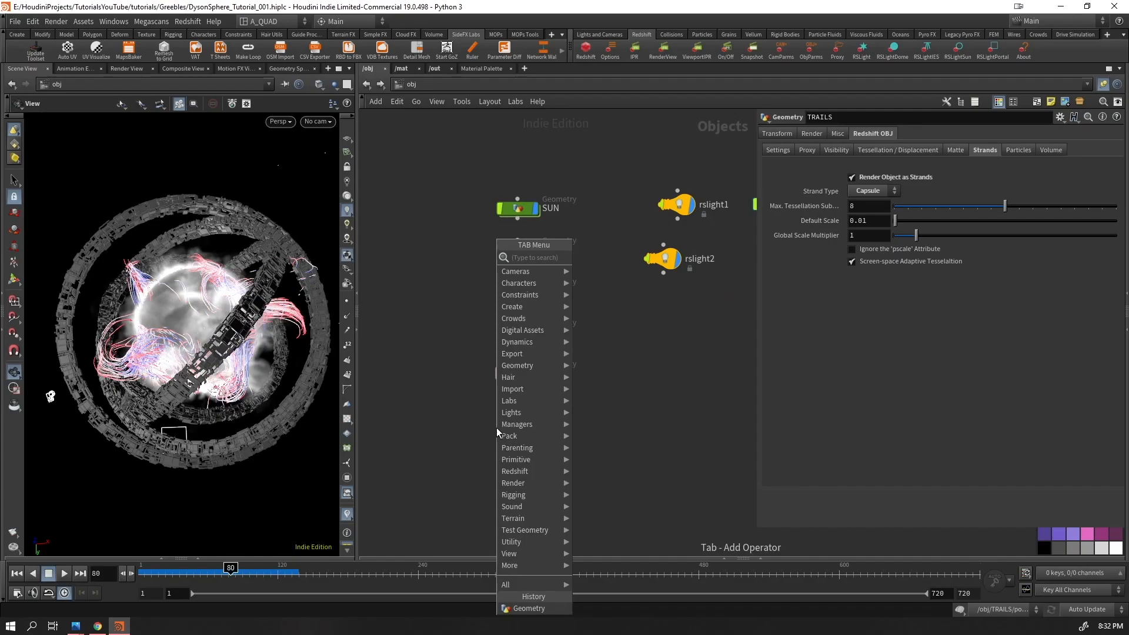
pyautogui.write('geo')
pyautogui.press('Return')
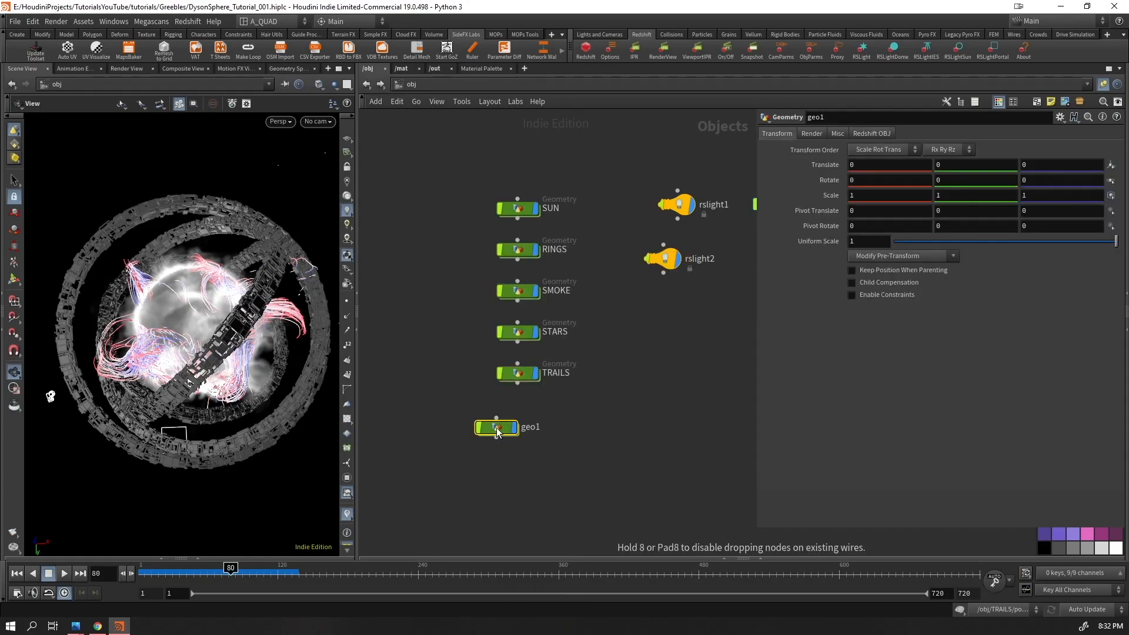
pyautogui.press('Return')
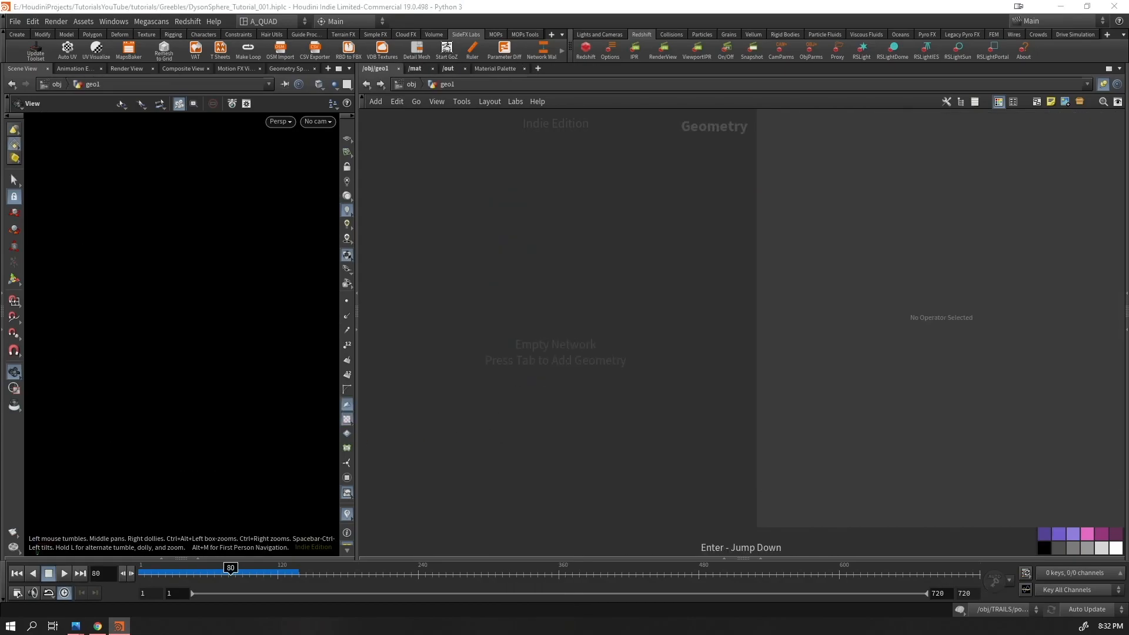
# Create a Sphere with Uniform Scale 0.5 and Frequency 15
pyautogui.press('Tab')
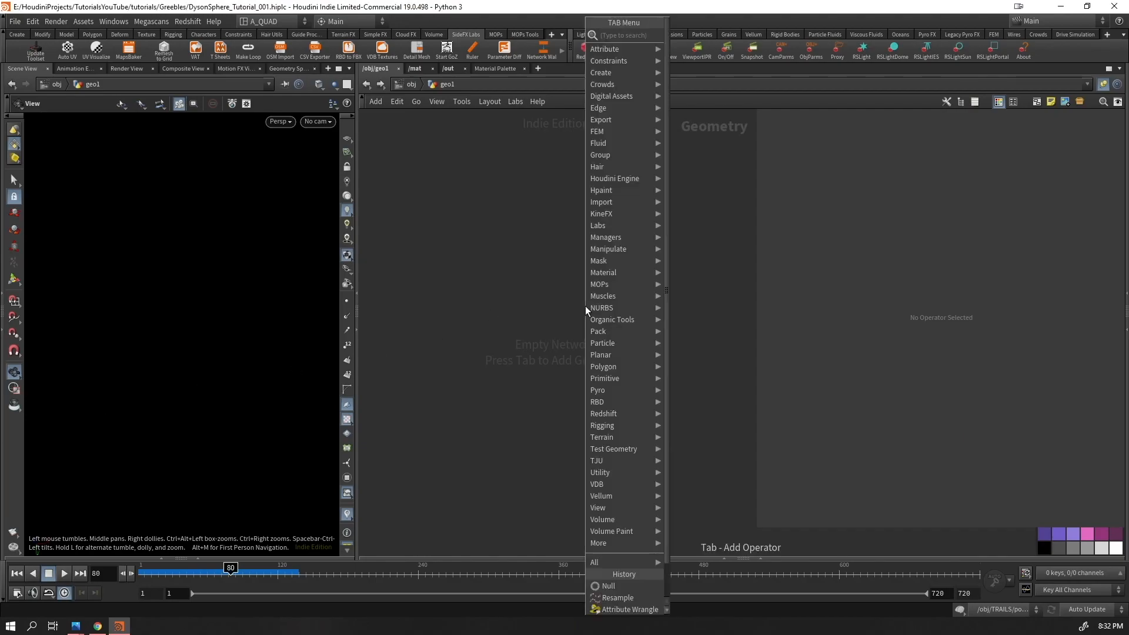
pyautogui.write('sph')
pyautogui.press('Return')
pyautogui.click(584, 305)
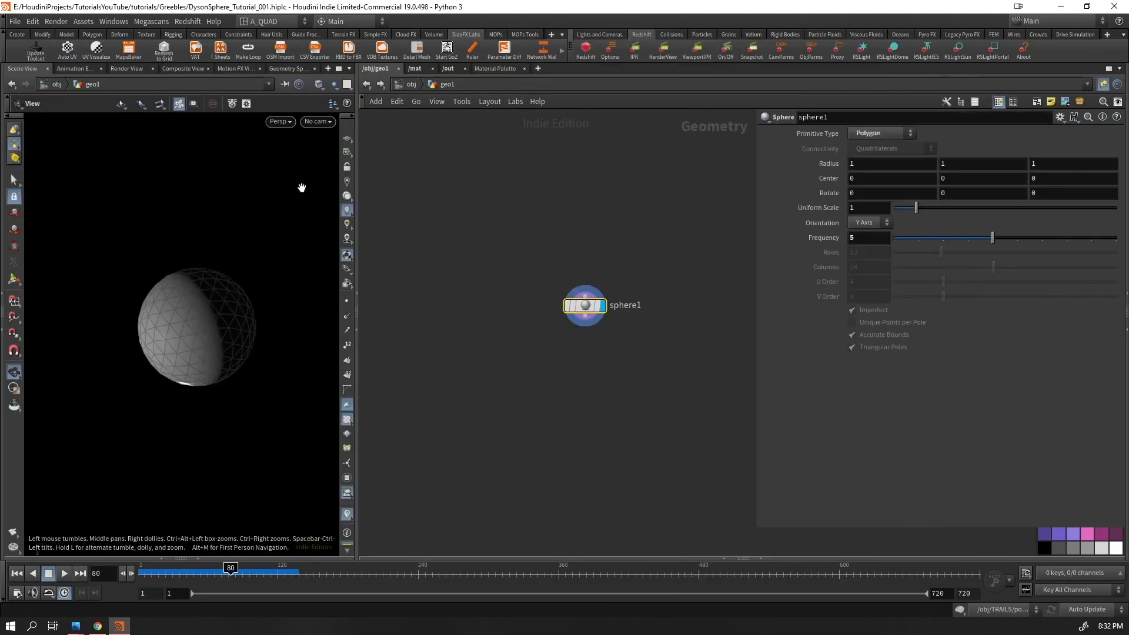
pyautogui.doubleClick(875, 207)
pyautogui.write('0.5')
pyautogui.press('Return')
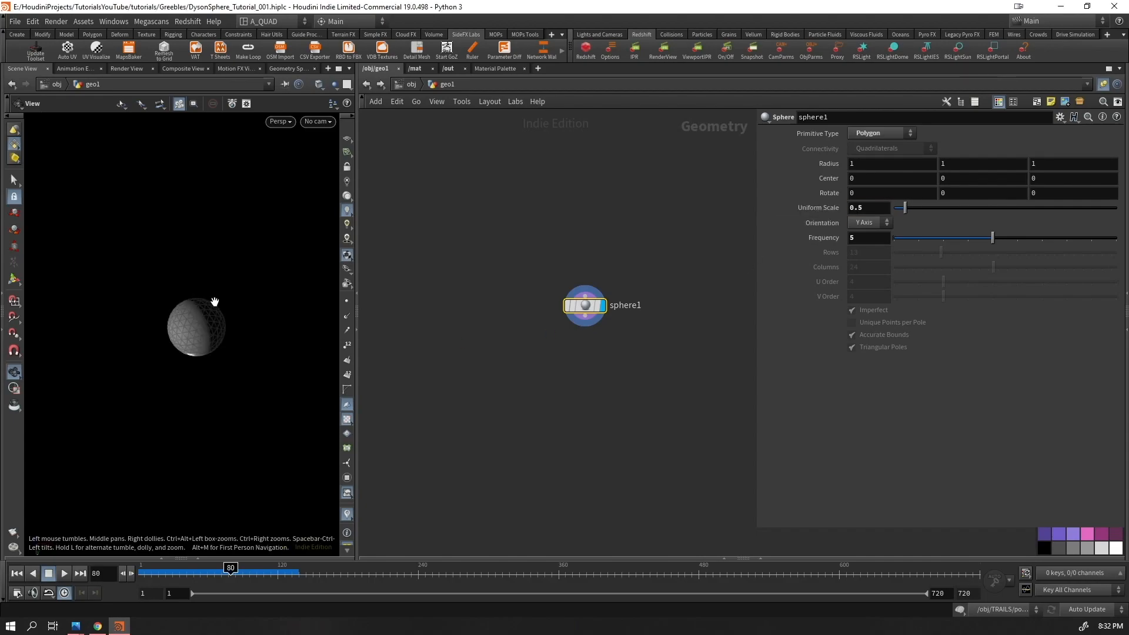
pyautogui.moveTo(225, 307); pyautogui.dragTo(277, 273, button='middle')
pyautogui.moveTo(993, 242); pyautogui.dragTo(1116, 239)
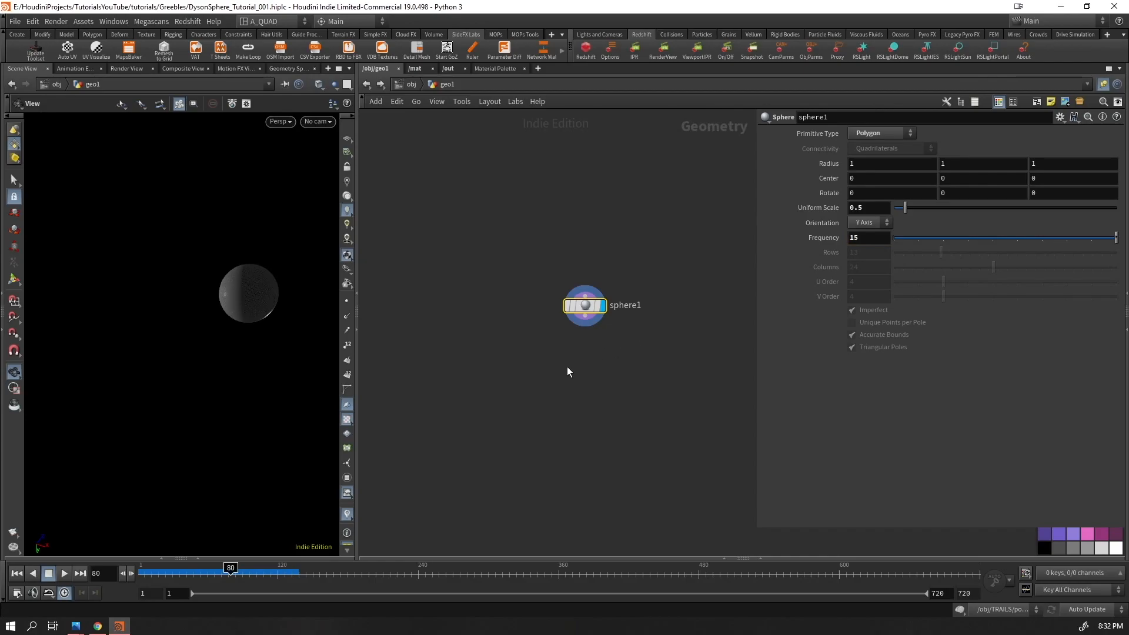
# Append a Mountain node to the sphere and set its Amplitude to 0.55
pyautogui.press('Tab')
pyautogui.write('mountain')
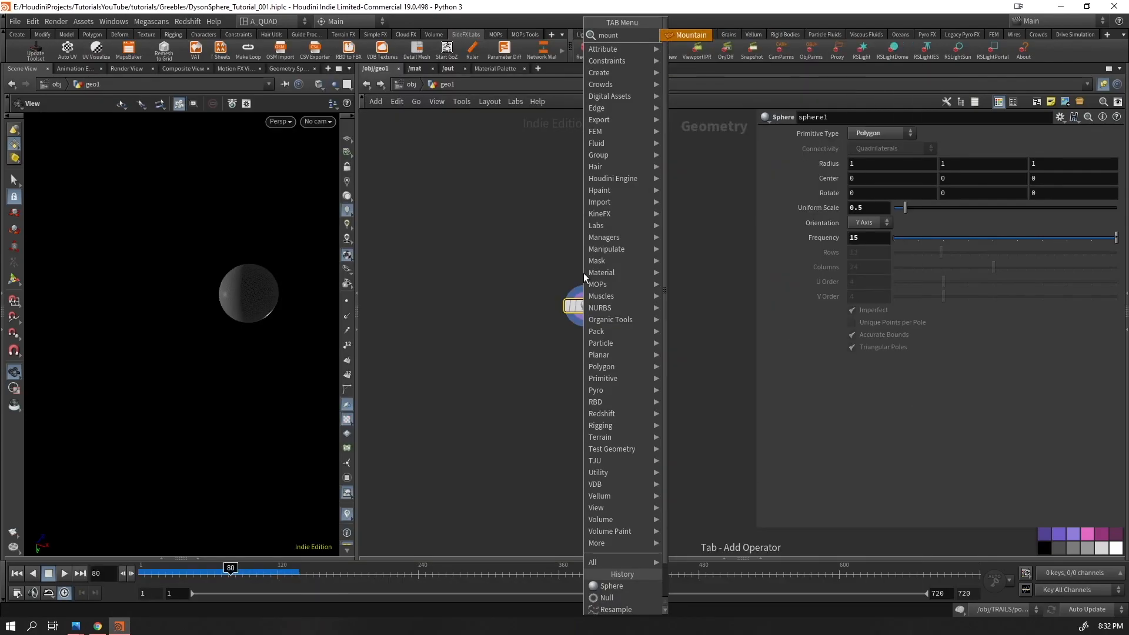
pyautogui.press('Return')
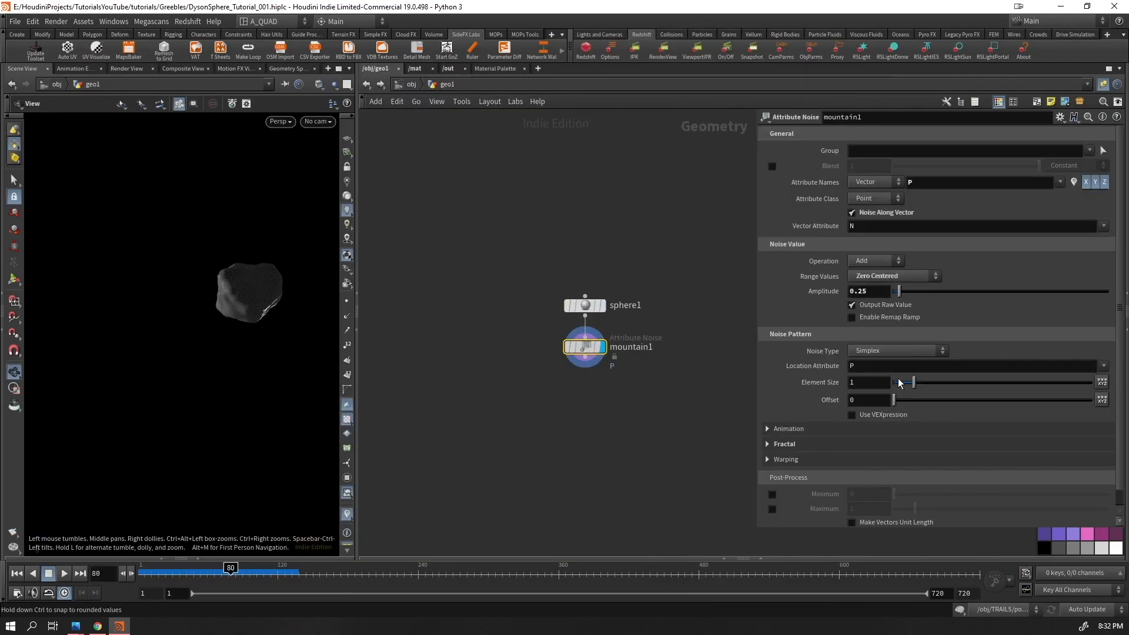
pyautogui.click(872, 292)
pyautogui.scroll(2, 873, 294)
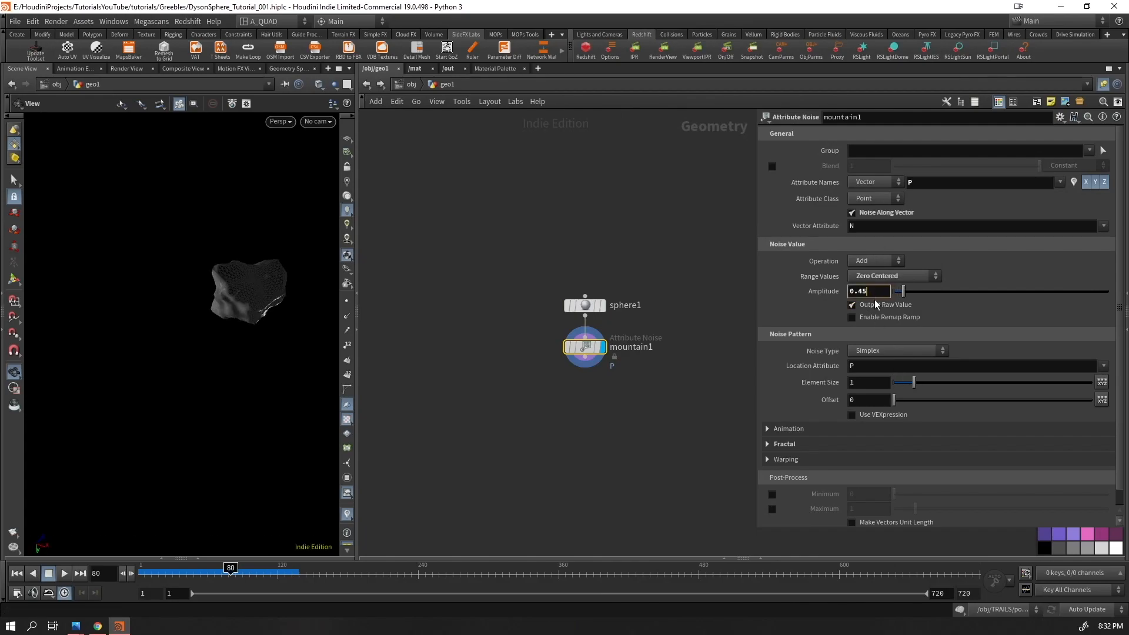
pyautogui.scroll(1, 786, 303)
# Show the other scene objects in the viewport and save the scene file
pyautogui.click(333, 84)
pyautogui.click(368, 98)
pyautogui.hotkey('ctrl', 's')
# Append a Transform after mountain1 and move the rock beside the rings, to about 2.27, -0.54, 0
pyautogui.press('Tab')
pyautogui.write('transform')
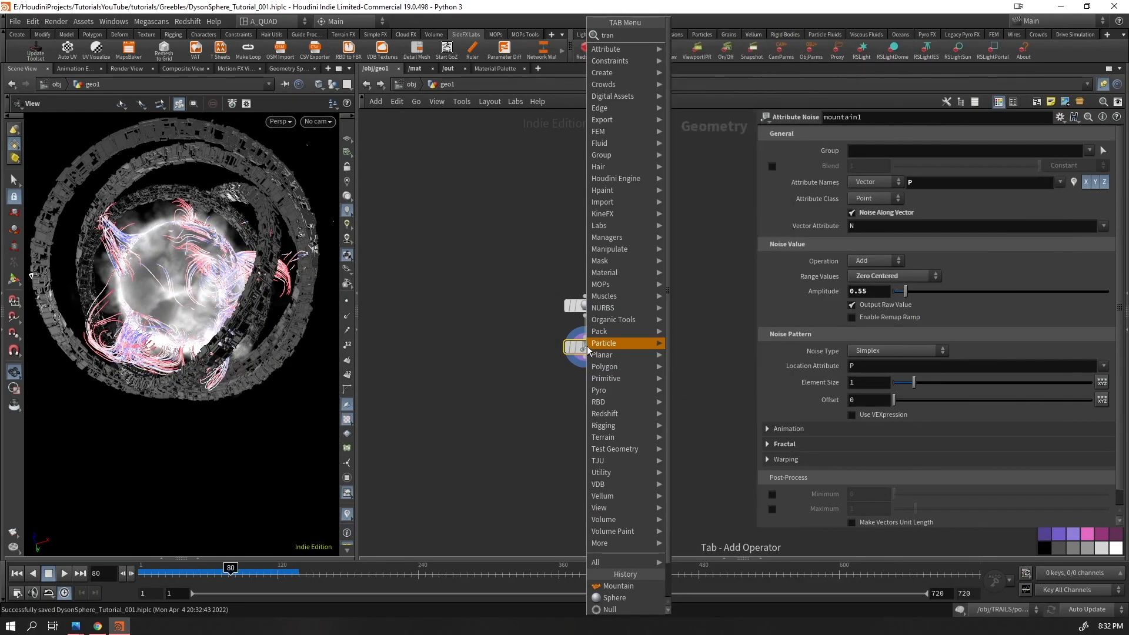
pyautogui.press('Return')
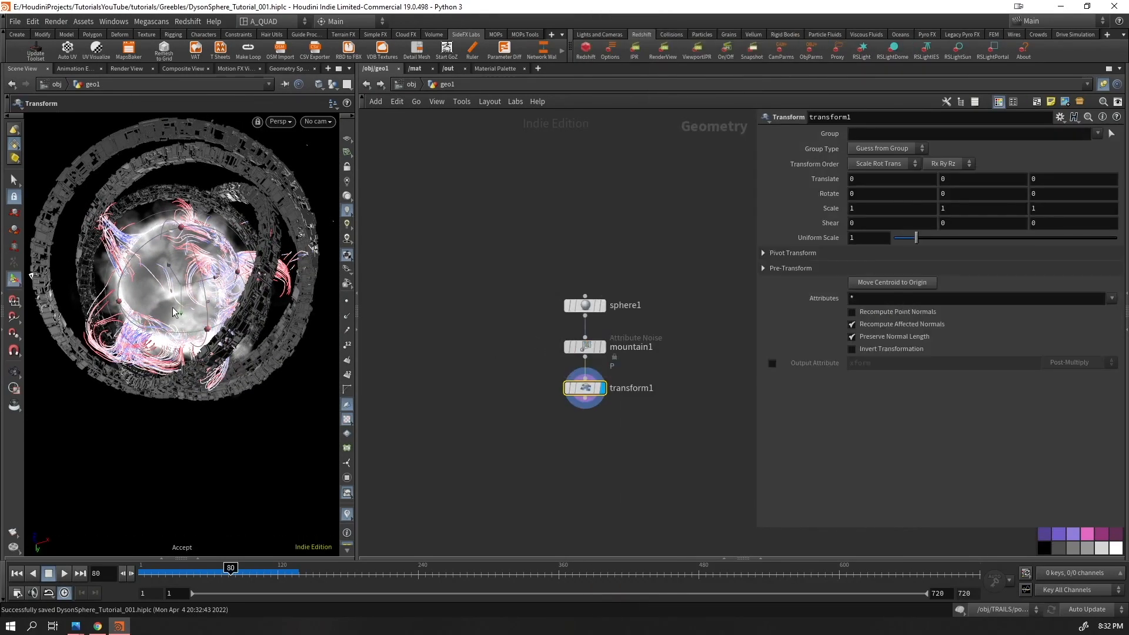
pyautogui.keyDown('alt'); pyautogui.moveTo(156, 315); pyautogui.dragTo(101, 311); pyautogui.keyUp('alt')
pyautogui.hotkey('space', 'g')
pyautogui.keyDown('alt'); pyautogui.moveTo(185, 375); pyautogui.dragTo(148, 395, button='right'); pyautogui.keyUp('alt')
pyautogui.keyDown('alt'); pyautogui.moveTo(148, 395); pyautogui.dragTo(207, 353); pyautogui.keyUp('alt')
pyautogui.keyDown('alt'); pyautogui.moveTo(274, 344); pyautogui.dragTo(202, 331); pyautogui.keyUp('alt')
pyautogui.keyDown('alt'); pyautogui.moveTo(126, 338); pyautogui.dragTo(270, 320); pyautogui.keyUp('alt')
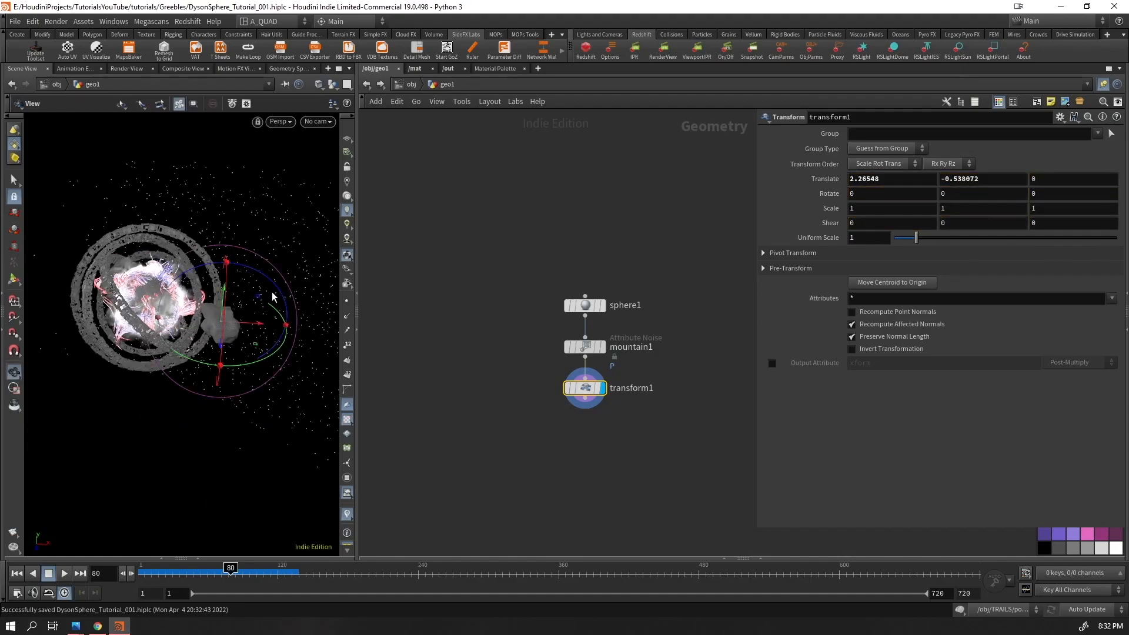
# Look through cam1 and move the rock in front of the sun, to about -0.23, -0.54, 1.22
pyautogui.click(324, 125)
pyautogui.click(331, 144)
pyautogui.click(321, 124)
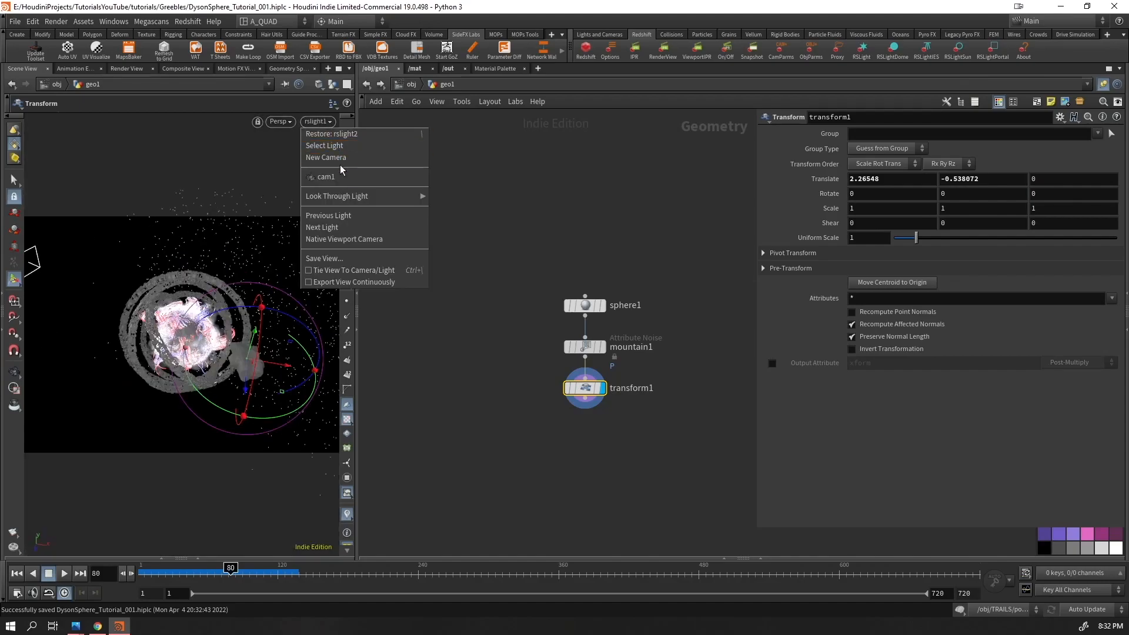
pyautogui.click(365, 156)
pyautogui.moveTo(263, 349); pyautogui.dragTo(207, 392)
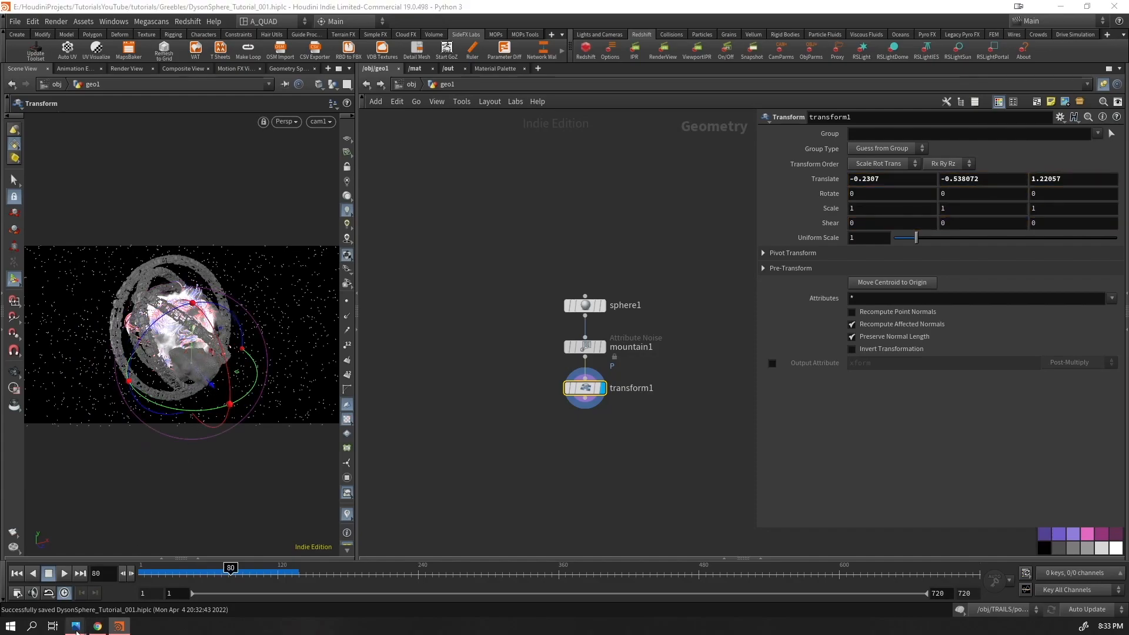
# Switch to Photos and examine the finished Dyson sphere renders, including DysonSphere_002_003_4K.jpg and DysonSphere_001_006.jpg, for how the debris is placed
pyautogui.click(403, 565)
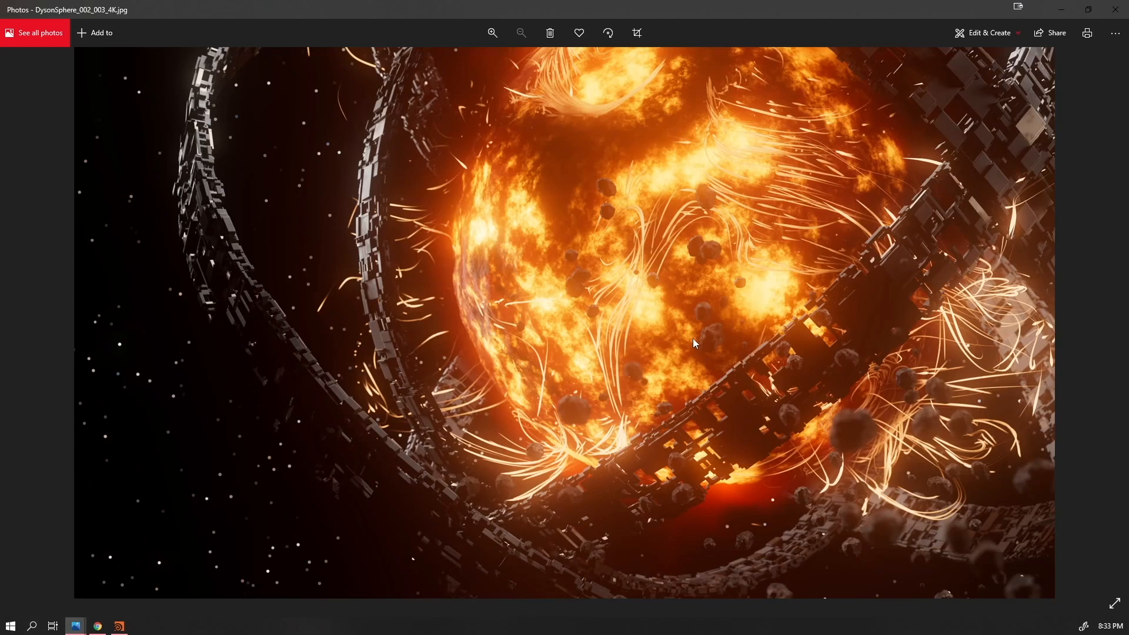
pyautogui.moveTo(75, 626)
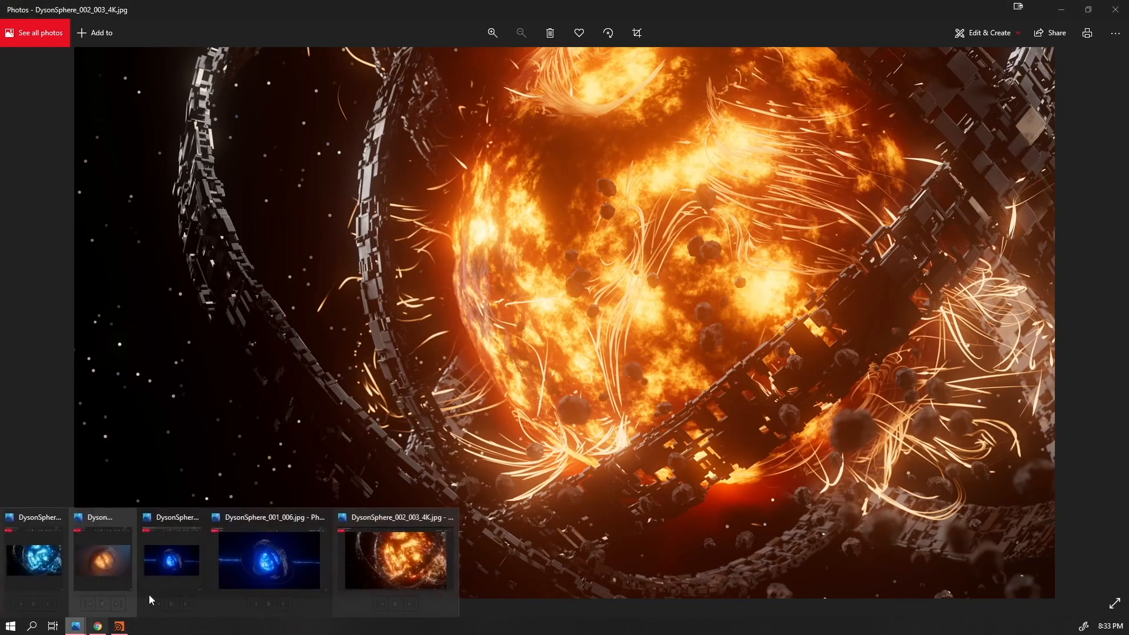
pyautogui.click(251, 566)
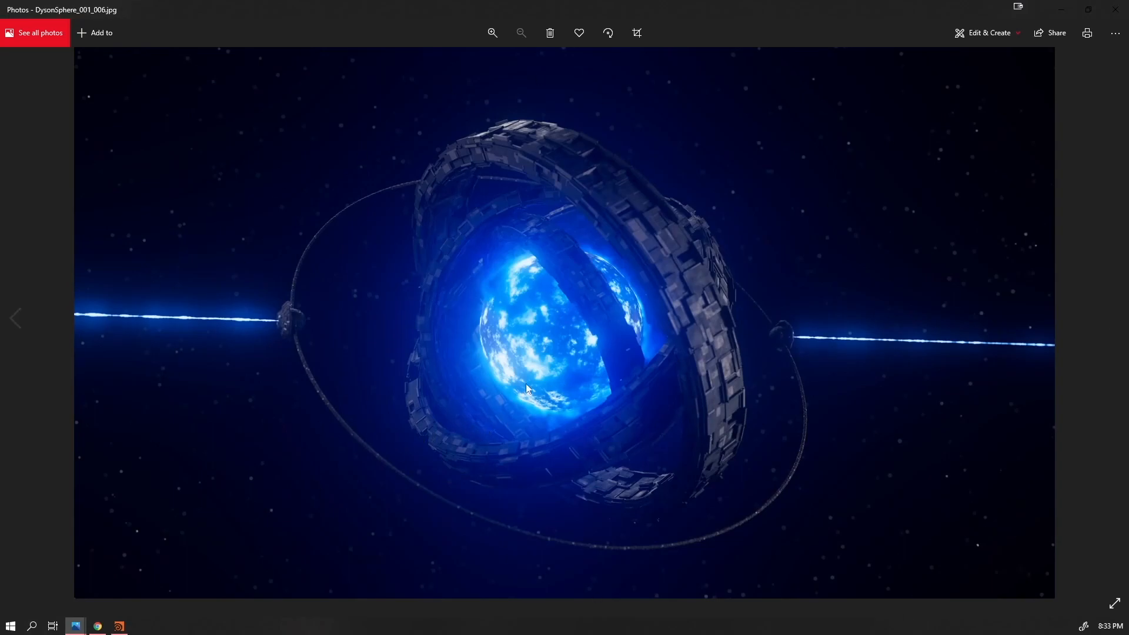
pyautogui.press('Left')
pyautogui.press('Left')
pyautogui.press('Left')
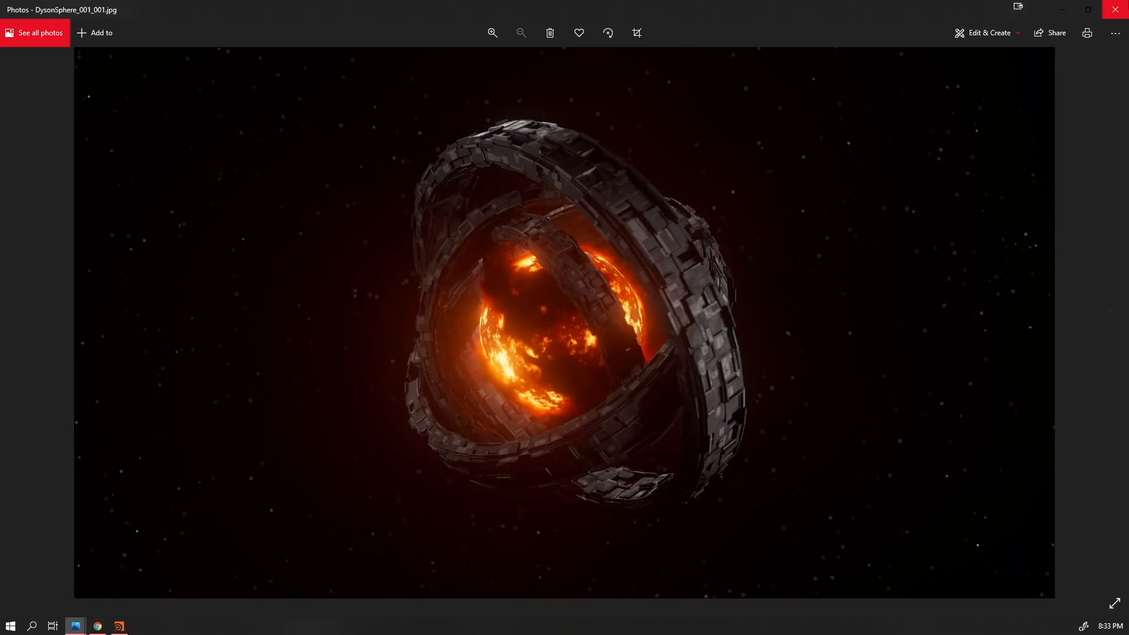
pyautogui.press('Left')
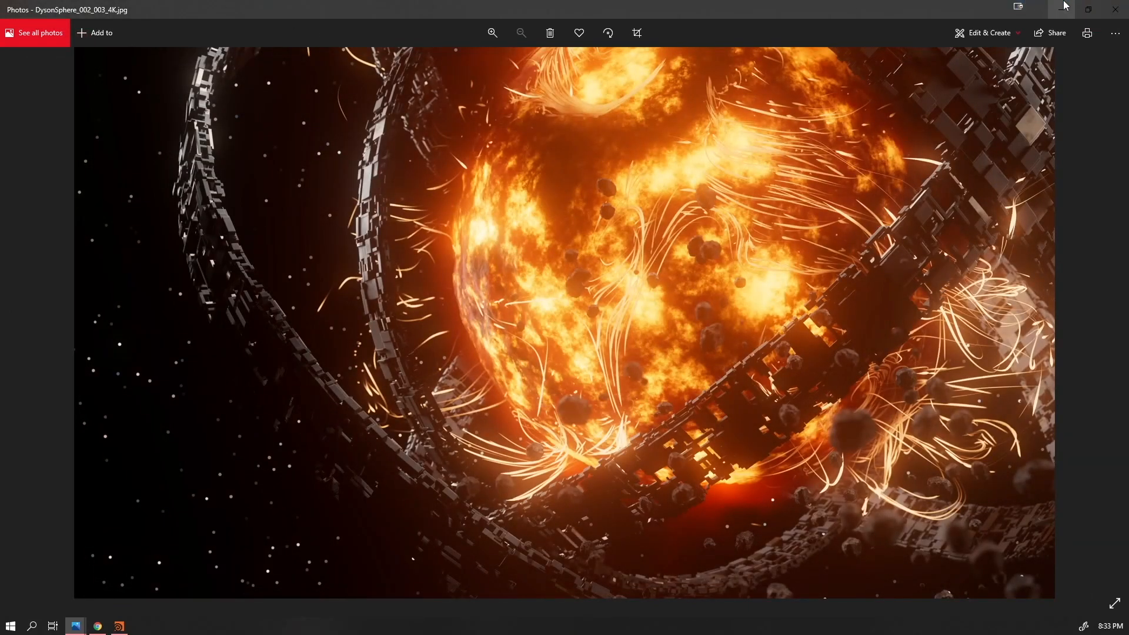
pyautogui.click(1061, 10)
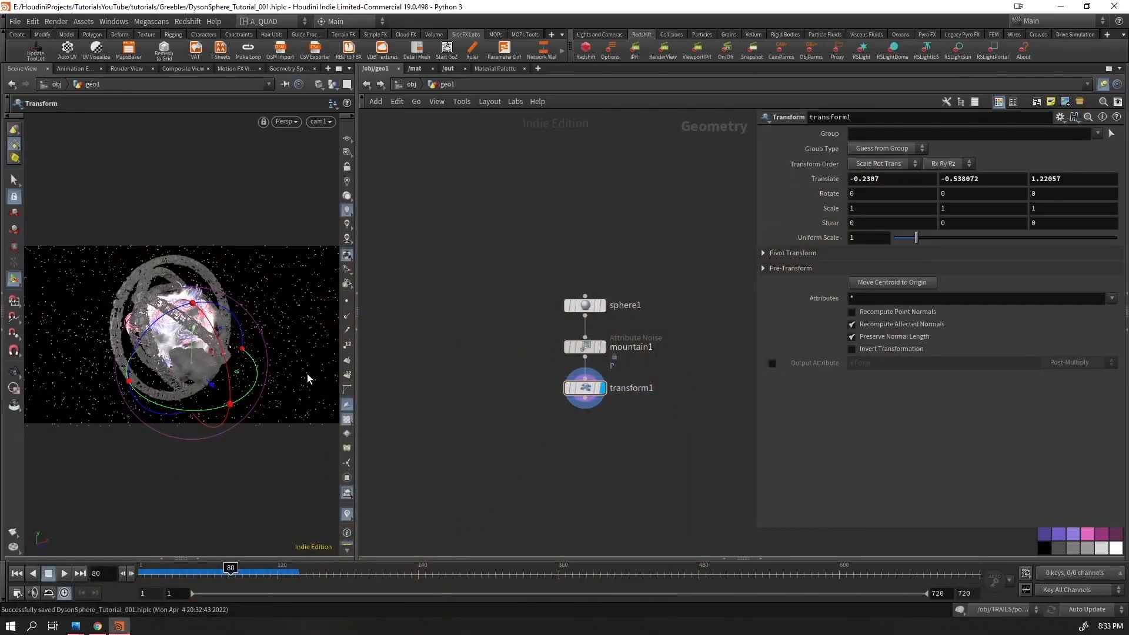
# Leave the camera view and hide the other objects so only the rock is displayed
pyautogui.press('Escape')
pyautogui.moveTo(306, 241); pyautogui.dragTo(235, 323)
pyautogui.click(330, 106)
pyautogui.click(378, 113)
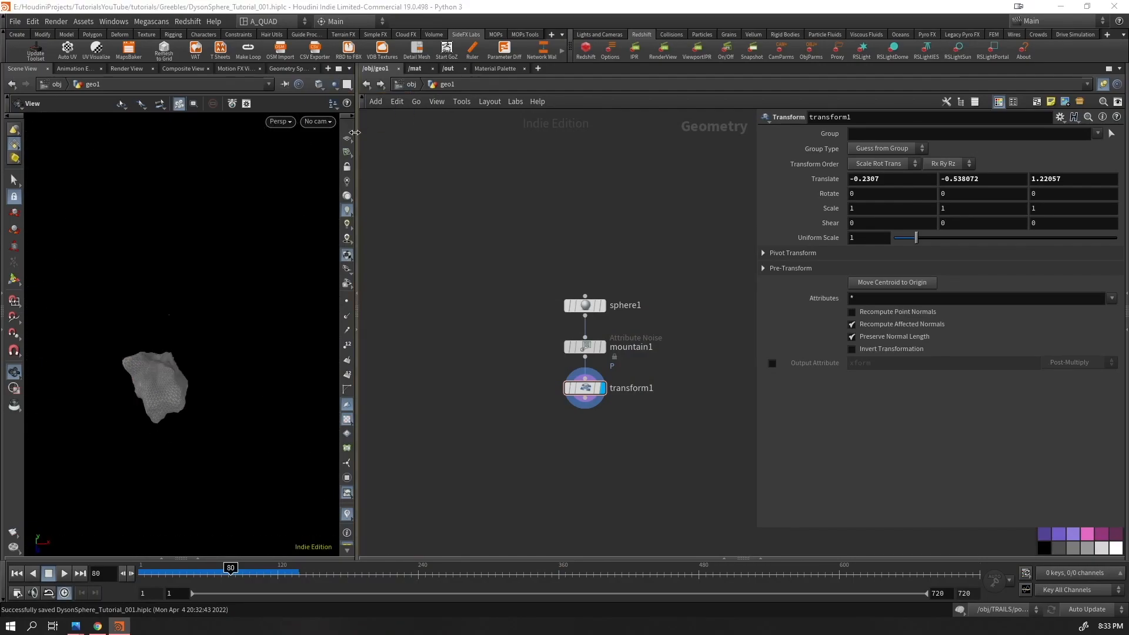
# Append an IsoOffset after transform1 and set Uniform Sampling Divs to 50
pyautogui.moveTo(511, 446); pyautogui.dragTo(507, 303, button='middle')
pyautogui.press('Tab')
pyautogui.write('isoo')
pyautogui.press('Return')
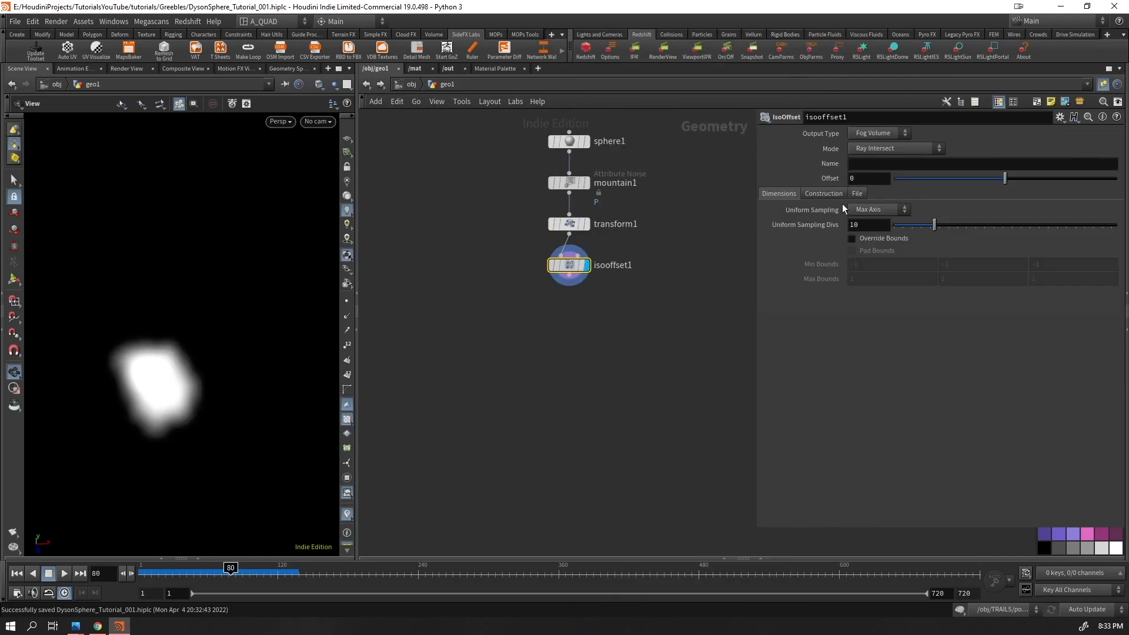
pyautogui.moveTo(933, 225); pyautogui.dragTo(1115, 225)
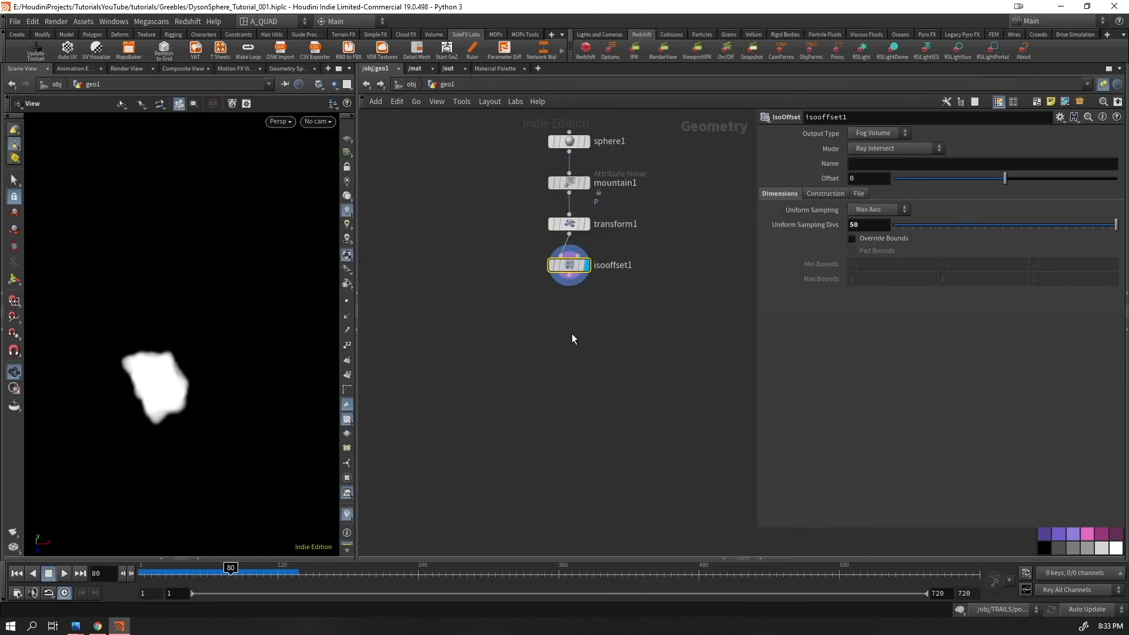
# Append a Scatter after isooffset1 with Force Total Count 150 and Relax Iterations disabled
pyautogui.press('Tab')
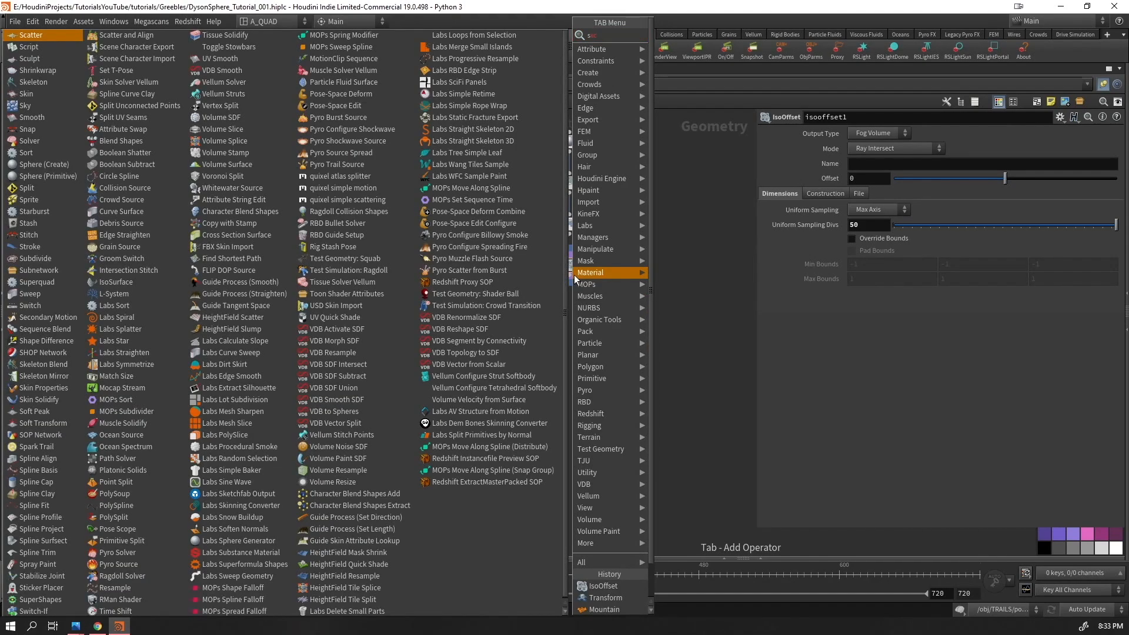
pyautogui.write('sca')
pyautogui.press('Return')
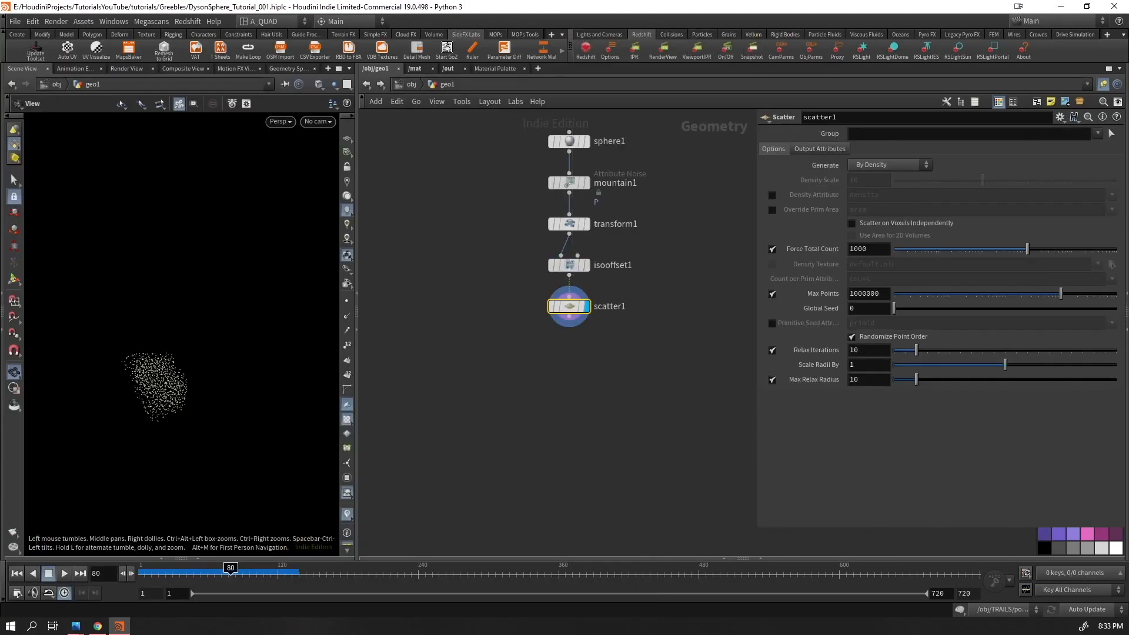
pyautogui.click(875, 244)
pyautogui.write('150')
pyautogui.press('Return')
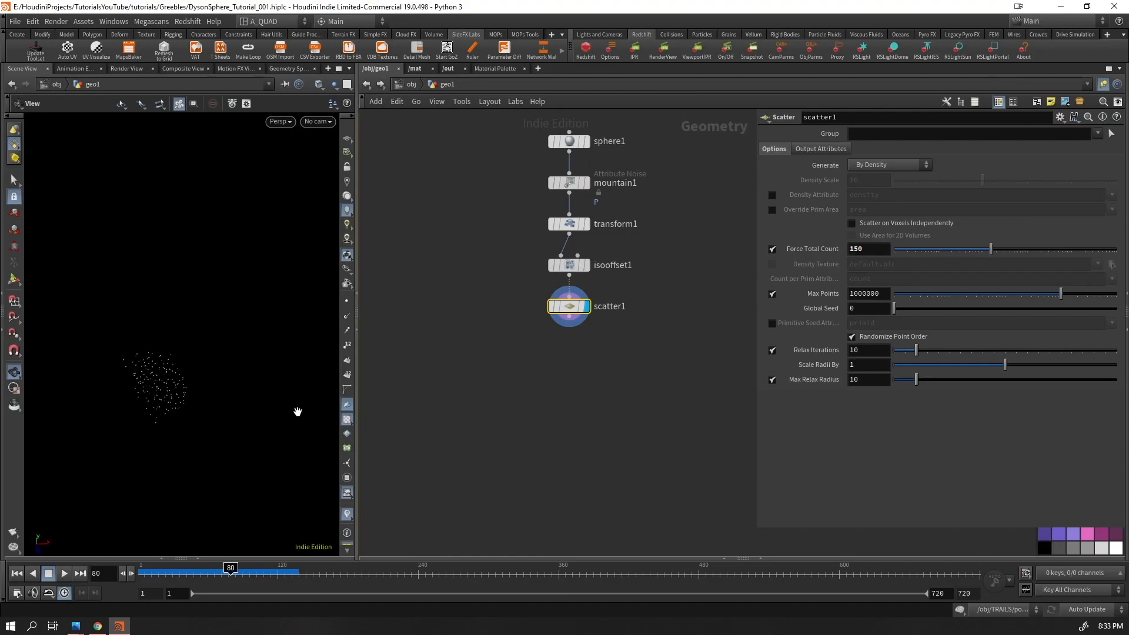
pyautogui.click(776, 350)
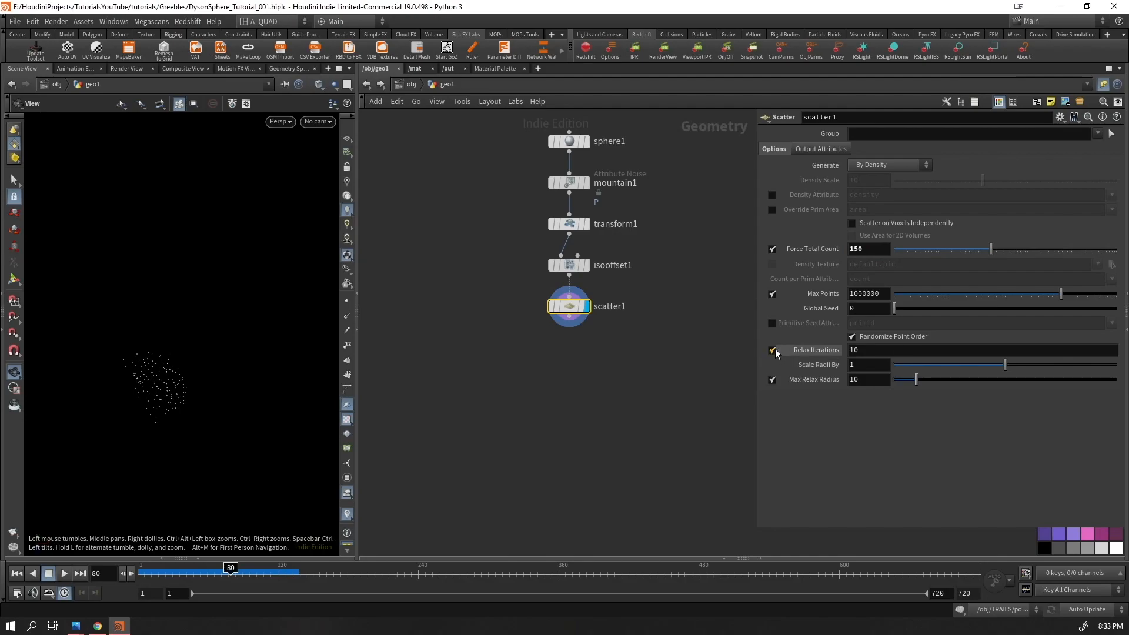
pyautogui.click(773, 350)
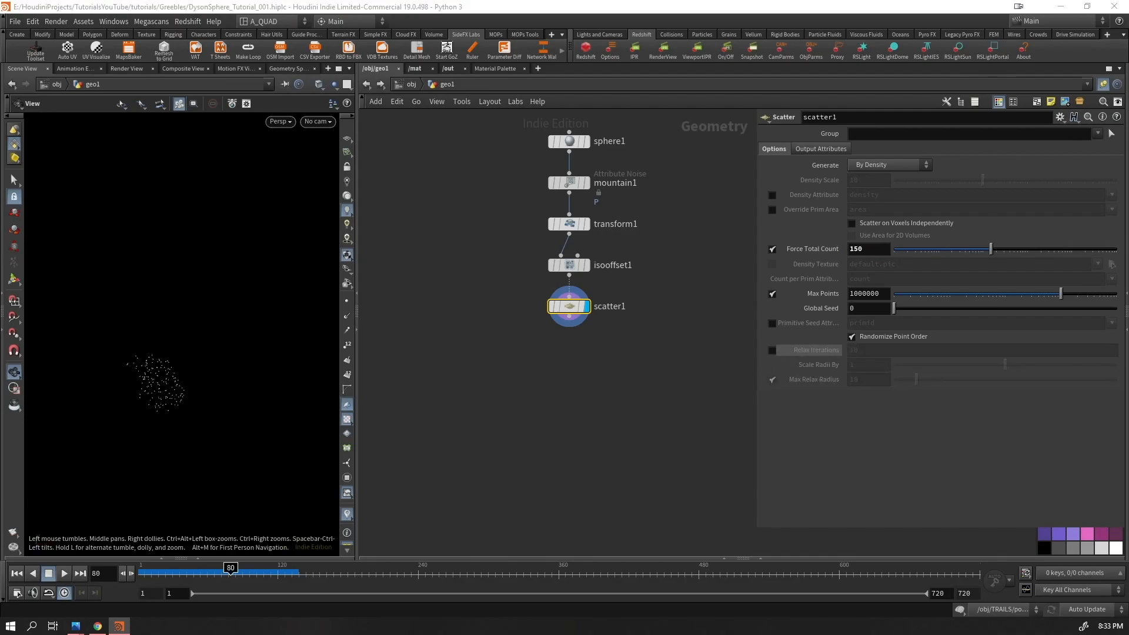
# Append an Attribute Adjust Float after scatter1 for pscale with a Random pattern, Min Value 0.002 and Max Value 0.02
pyautogui.press('Tab')
pyautogui.write('afl')
pyautogui.press('Return')
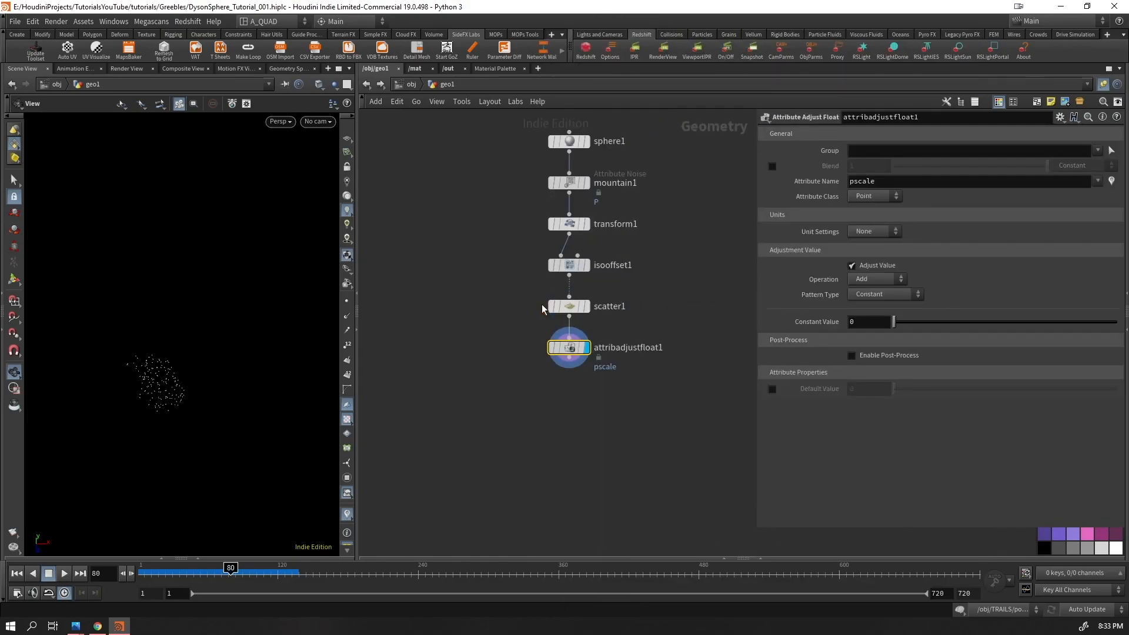
pyautogui.click(873, 293)
pyautogui.click(866, 318)
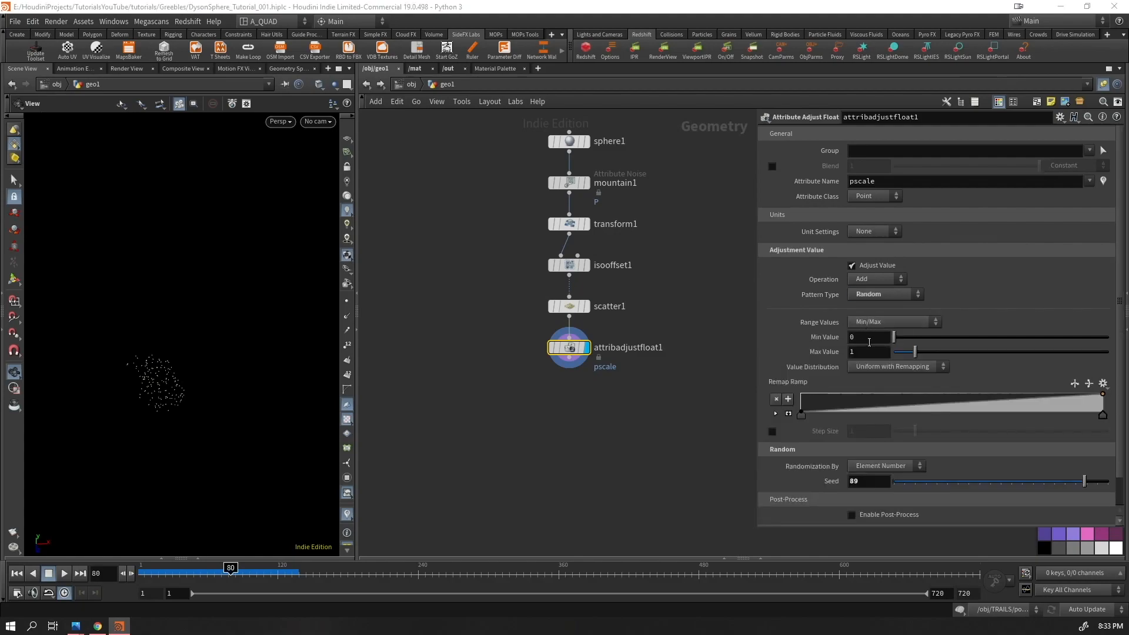
pyautogui.click(870, 355)
pyautogui.write('0.02')
pyautogui.press('Return')
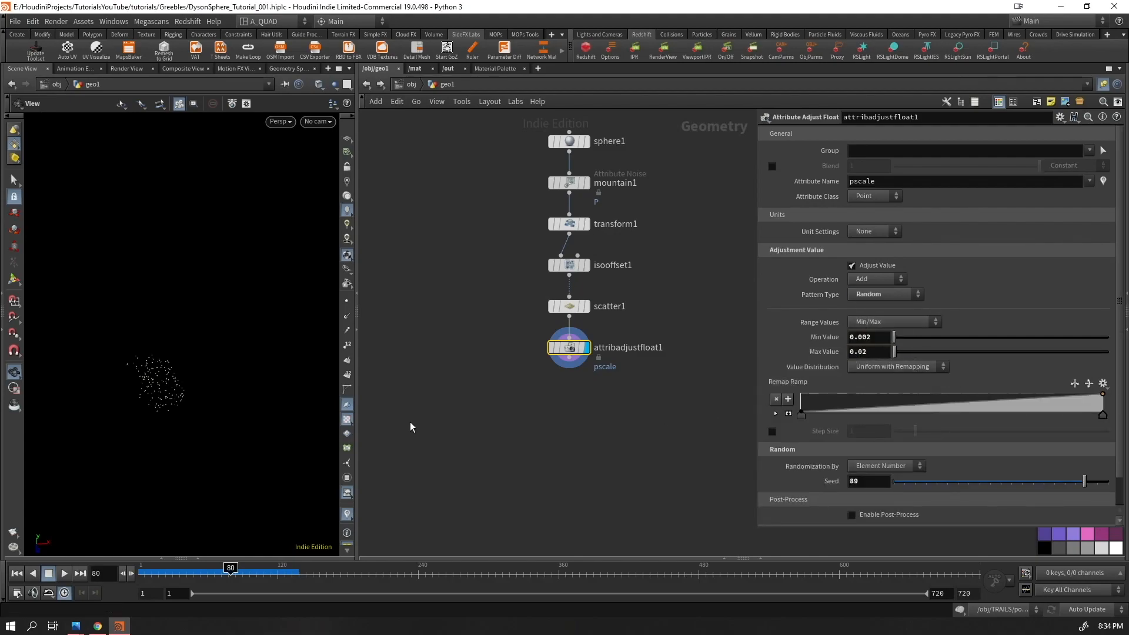
# Add a second polygon sphere with Frequency 5 beside attribadjustfloat1
pyautogui.press('Tab')
pyautogui.write('sph')
pyautogui.press('Down')
pyautogui.press('Return')
pyautogui.click(495, 304)
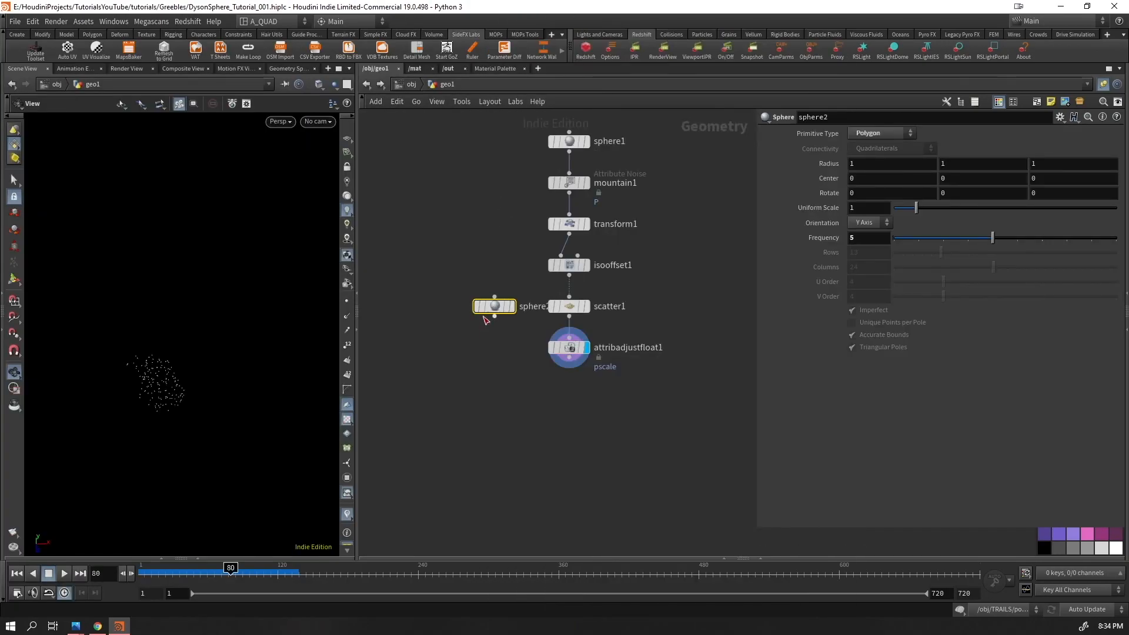
pyautogui.moveTo(482, 306); pyautogui.dragTo(442, 347)
# Copy sphere2 onto the scattered points with a Copy to Points node fed by sphere2 and attribadjustfloat1
pyautogui.moveTo(651, 380); pyautogui.dragTo(426, 332)
pyautogui.click(451, 357)
pyautogui.press('Tab')
pyautogui.write('ctp')
pyautogui.press('Return')
pyautogui.press('f')
pyautogui.moveTo(211, 345); pyautogui.dragTo(237, 338, button='right')
pyautogui.moveTo(154, 532); pyautogui.dragTo(177, 359)
pyautogui.moveTo(177, 359)
pyautogui.mouseDown(button='right')
pyautogui.moveTo(232, 278)
pyautogui.moveTo(275, 247)
pyautogui.moveTo(171, 360)
pyautogui.mouseUp(button='right')
pyautogui.moveTo(171, 360)
pyautogui.mouseDown()
pyautogui.moveTo(145, 323)
pyautogui.moveTo(103, 323)
pyautogui.mouseUp()
pyautogui.moveTo(104, 323)
pyautogui.mouseDown(button='right')
pyautogui.moveTo(294, 247)
pyautogui.moveTo(292, 262)
pyautogui.mouseUp(button='right')
# Append a Mountain after copytopoints1 and set its Amplitude to 0.005
pyautogui.moveTo(557, 494); pyautogui.dragTo(486, 431)
pyautogui.press('Tab')
pyautogui.write('mount')
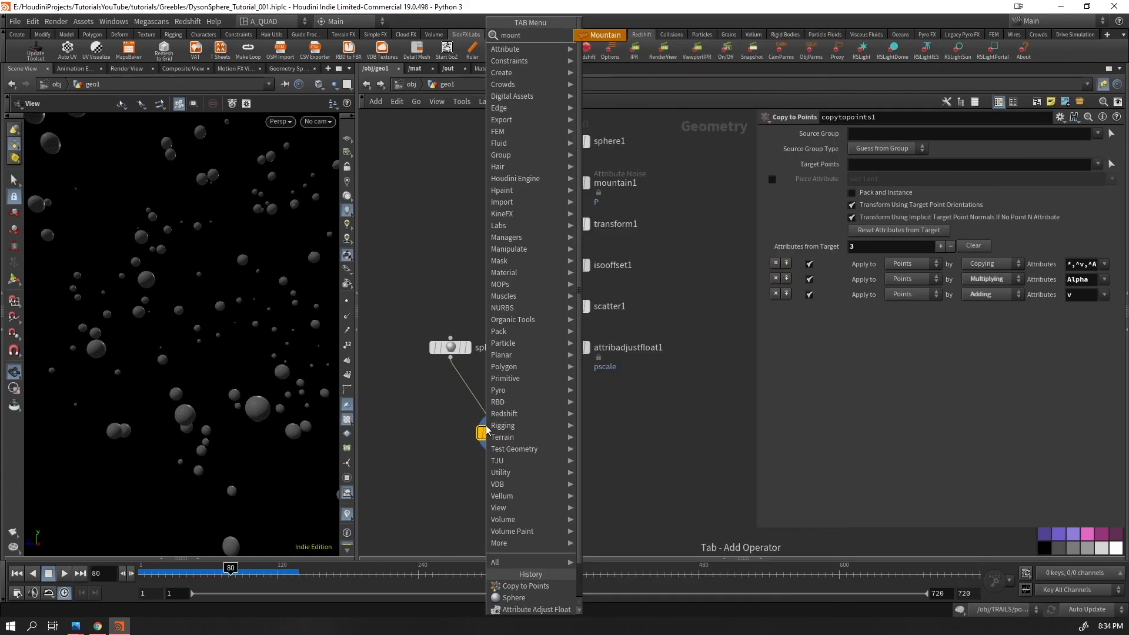
pyautogui.press('Return')
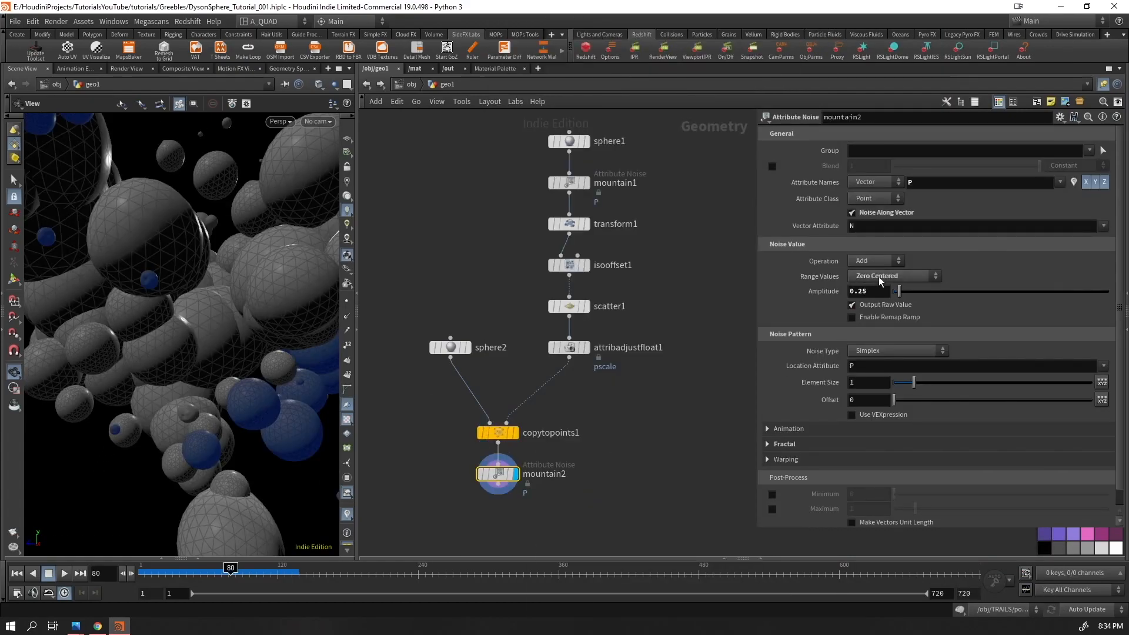
pyautogui.moveTo(872, 295); pyautogui.dragTo(796, 313)
pyautogui.write('0.005')
pyautogui.press('Return')
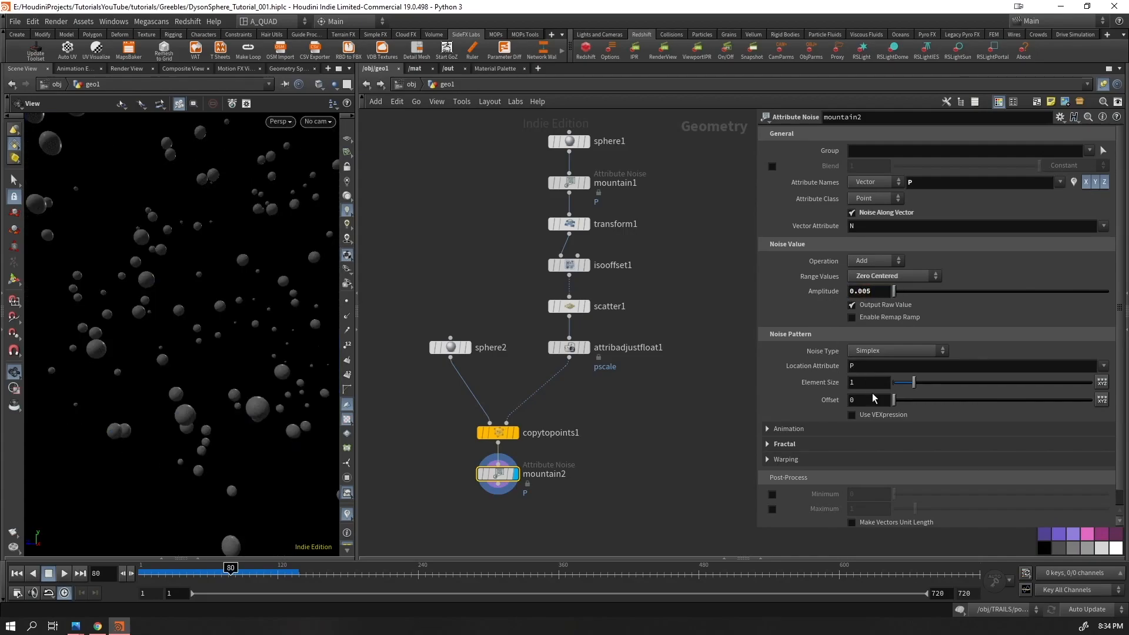
# Set mountain2's Amplitude to 0.01 and Element Size to 0.05, and change the viewport lighting mode to inspect the rocks
pyautogui.moveTo(908, 388); pyautogui.dragTo(820, 403)
pyautogui.write('0.005')
pyautogui.press('Return')
pyautogui.write('1')
pyautogui.press('Tab')
pyautogui.write('0.1')
pyautogui.press('Return')
pyautogui.moveTo(863, 383); pyautogui.dragTo(806, 395)
pyautogui.press('Return')
pyautogui.moveTo(245, 407); pyautogui.dragTo(202, 274)
pyautogui.moveTo(104, 212); pyautogui.dragTo(300, 194, button='right')
pyautogui.click(347, 196)
pyautogui.moveTo(263, 242); pyautogui.dragTo(175, 264, button='right')
pyautogui.moveTo(573, 463); pyautogui.dragTo(429, 532)
pyautogui.press('Delete')
pyautogui.moveTo(473, 309); pyautogui.dragTo(429, 390)
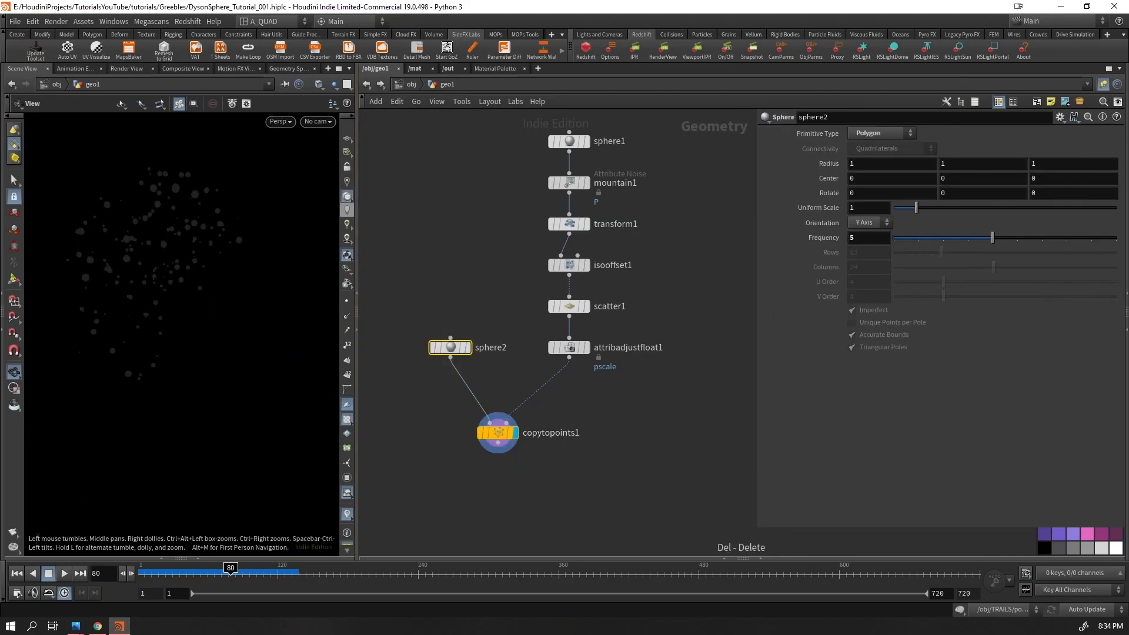
pyautogui.hotkey('ctrl', 'z')
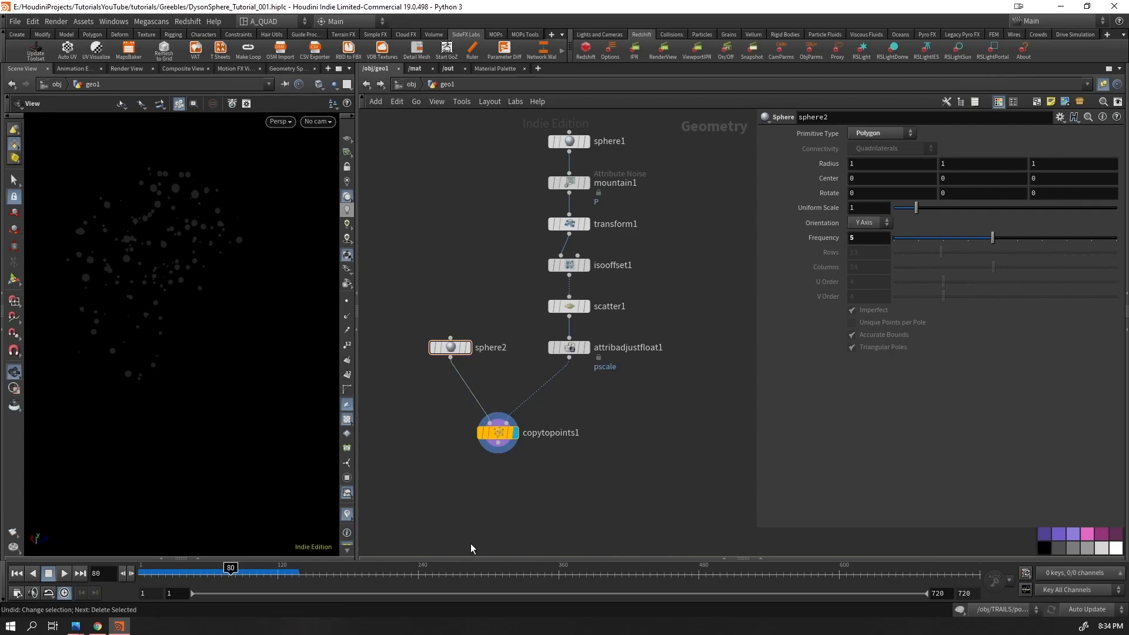
pyautogui.hotkey('ctrl', 'z')
# Set sphere2's Frequency to 15 and inspect the mesh density of a displaced rock up close
pyautogui.moveTo(1001, 240); pyautogui.dragTo(1115, 238)
pyautogui.scroll(5, 305, 160)
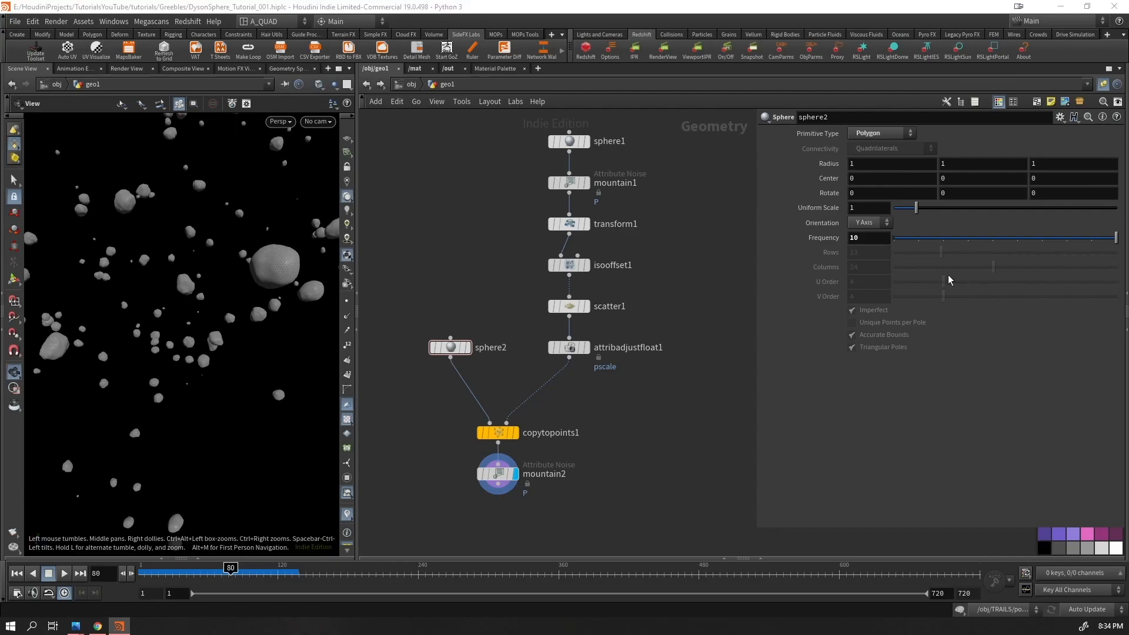
pyautogui.moveTo(886, 242); pyautogui.dragTo(780, 264)
pyautogui.write('15')
pyautogui.press('Return')
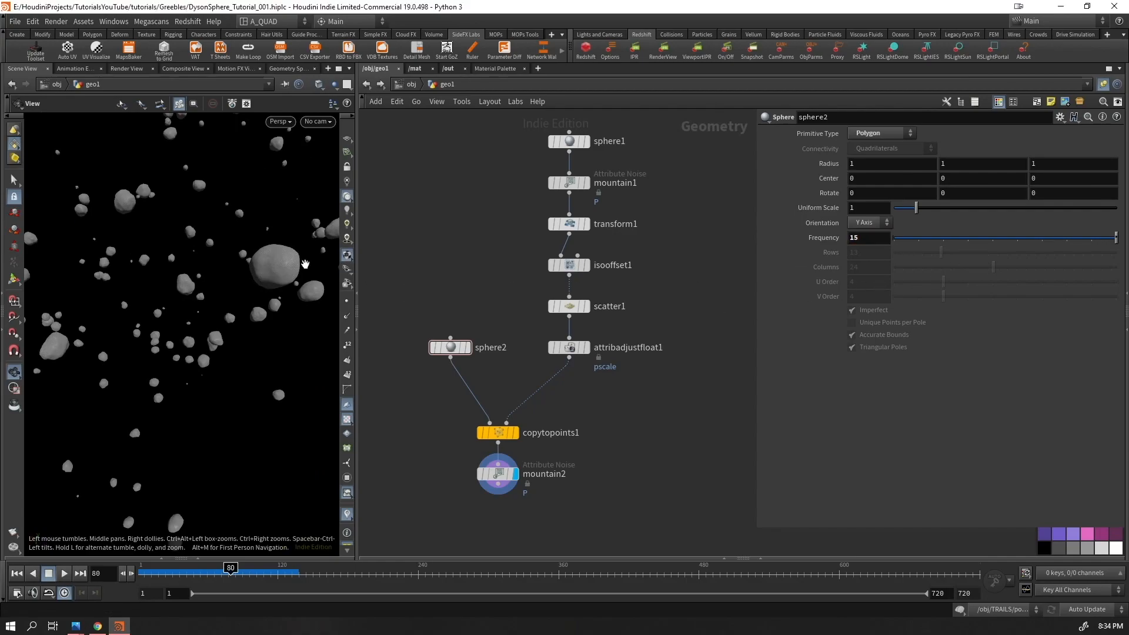
pyautogui.scroll(8, 312, 264)
pyautogui.scroll(-5, 306, 254)
pyautogui.moveTo(305, 248); pyautogui.dragTo(218, 264)
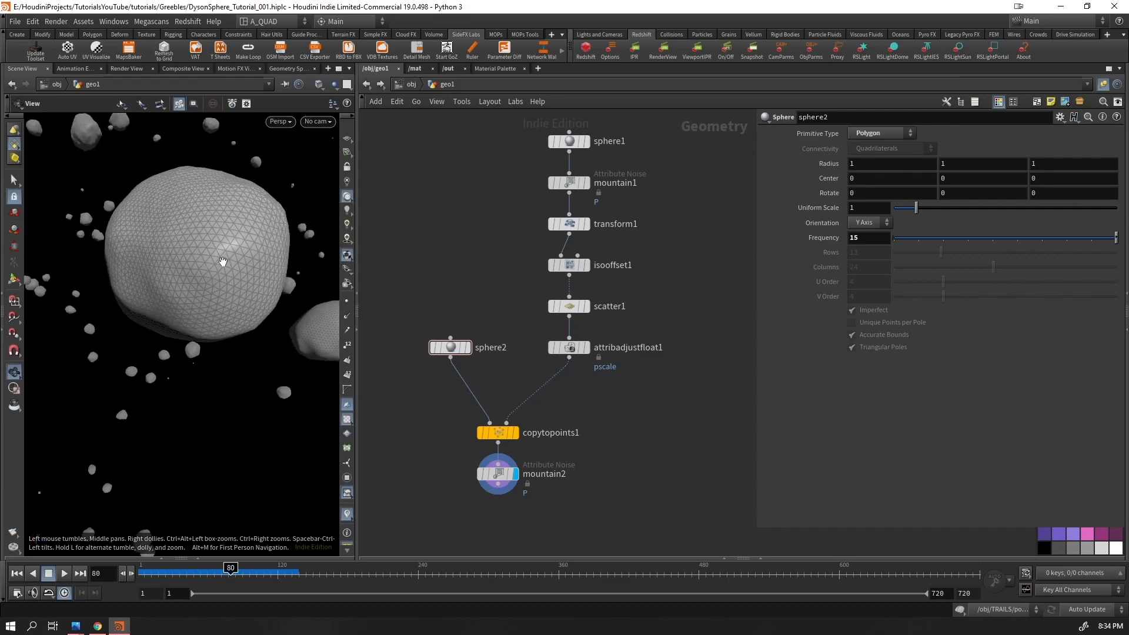
# Set sphere1's Frequency to 5
pyautogui.click(569, 141)
pyautogui.moveTo(868, 237); pyautogui.dragTo(791, 250)
pyautogui.write('5')
pyautogui.press('Return')
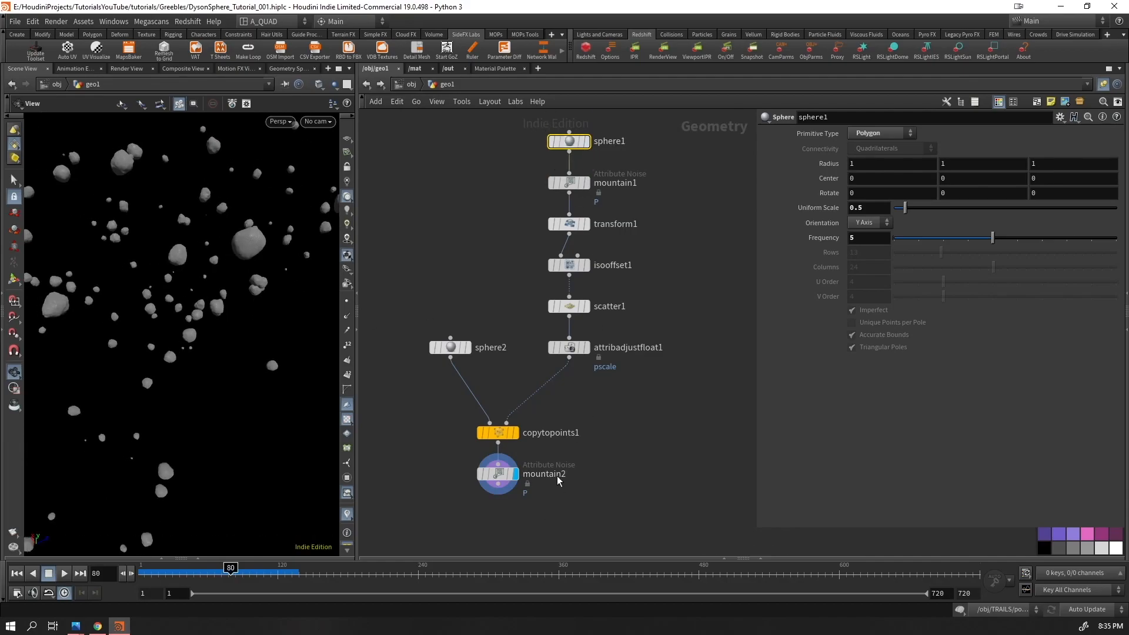
# Shift sphere2 outward and move copytopoints1 with mountain2 further down to make room in the network
pyautogui.moveTo(458, 352)
pyautogui.moveTo(457, 348); pyautogui.dragTo(439, 348)
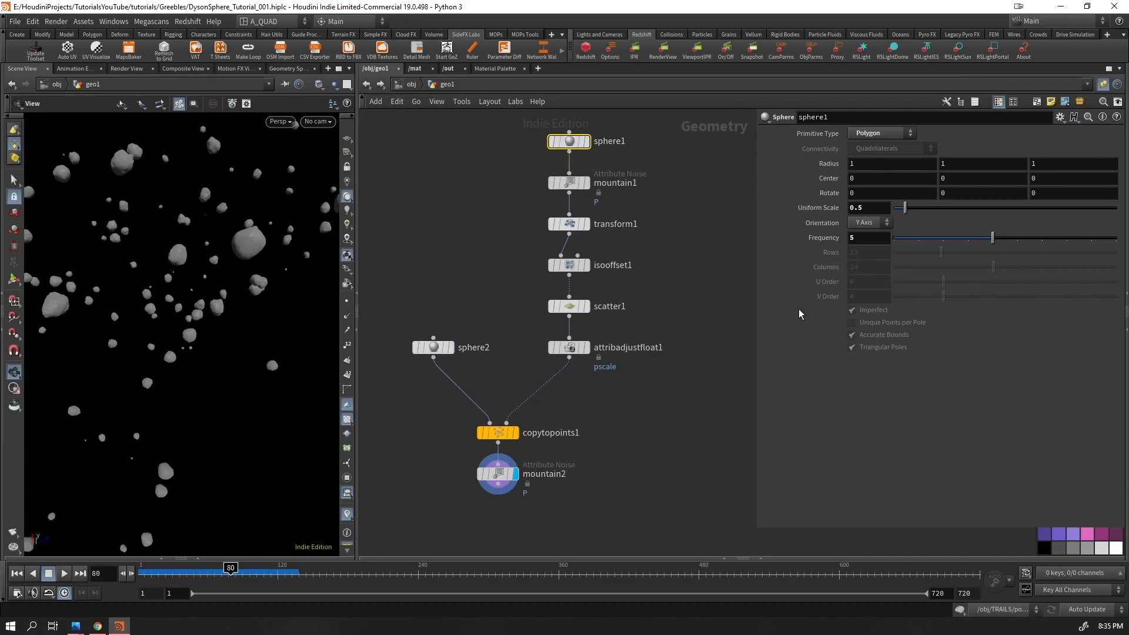
pyautogui.click(438, 347)
pyautogui.scroll(1, 605, 493)
pyautogui.moveTo(605, 494); pyautogui.dragTo(619, 390, button='middle')
pyautogui.moveTo(527, 419); pyautogui.dragTo(487, 320)
pyautogui.middleClick(499, 366)
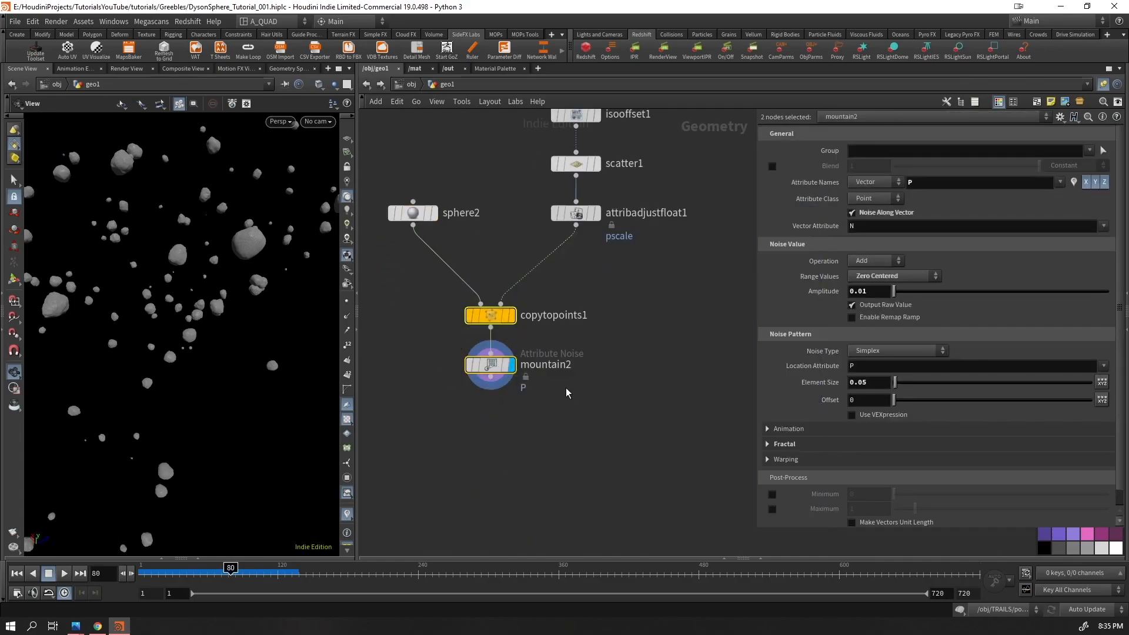
pyautogui.moveTo(495, 320); pyautogui.dragTo(505, 400)
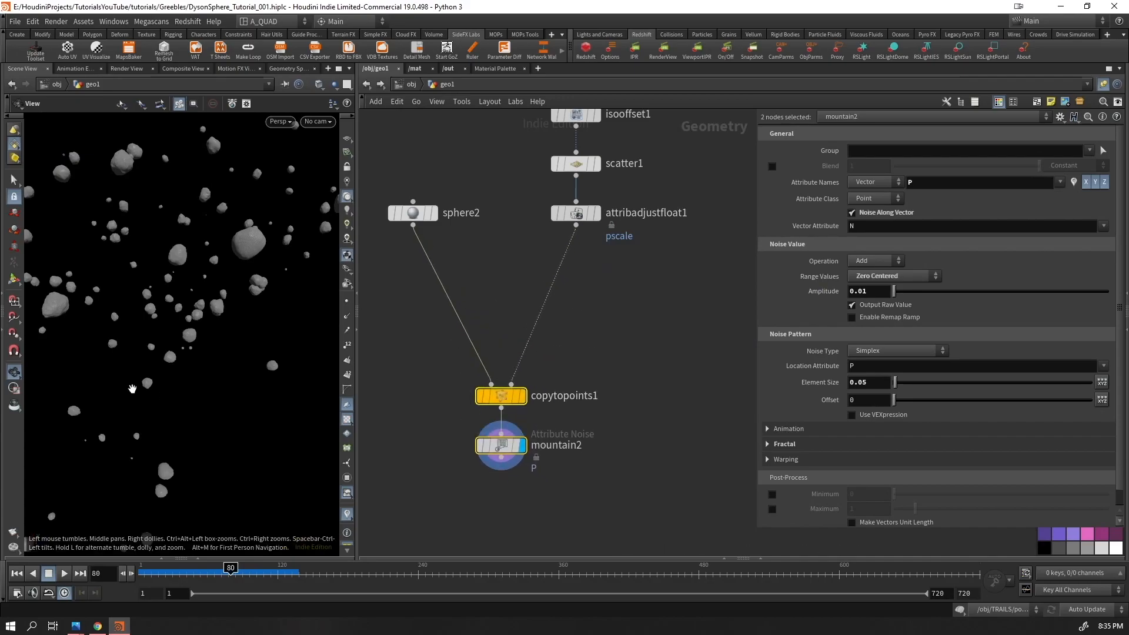
pyautogui.moveTo(528, 348); pyautogui.dragTo(627, 446, button='middle')
# Move sphere2 well above copytopoints1 and make it the displayed node
pyautogui.click(569, 359)
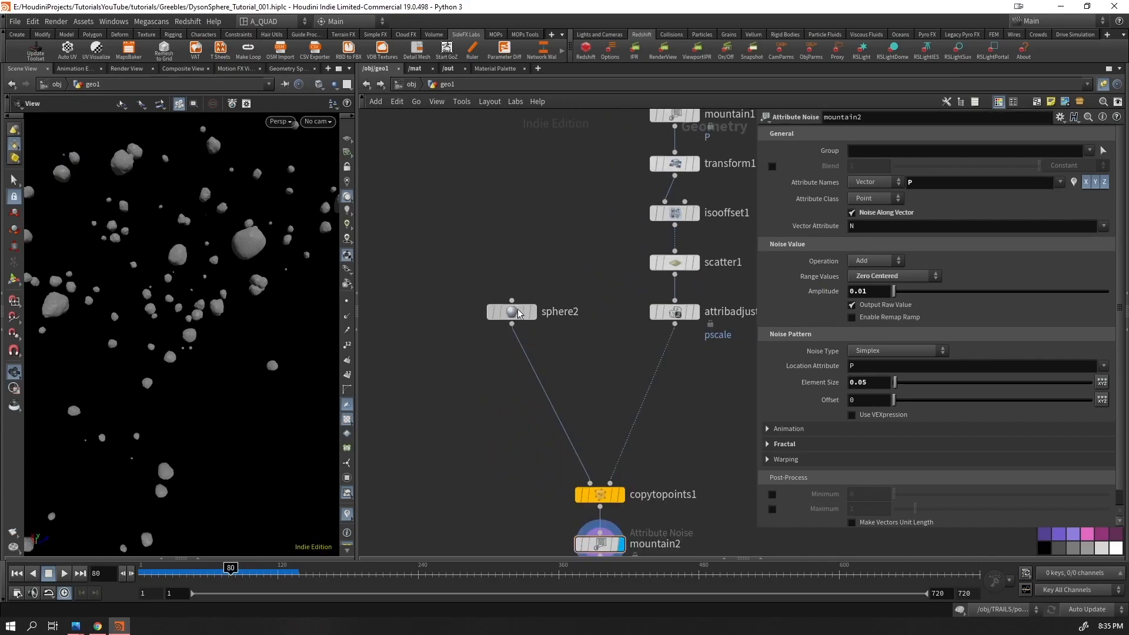
pyautogui.moveTo(534, 316); pyautogui.dragTo(486, 150)
pyautogui.click(482, 143)
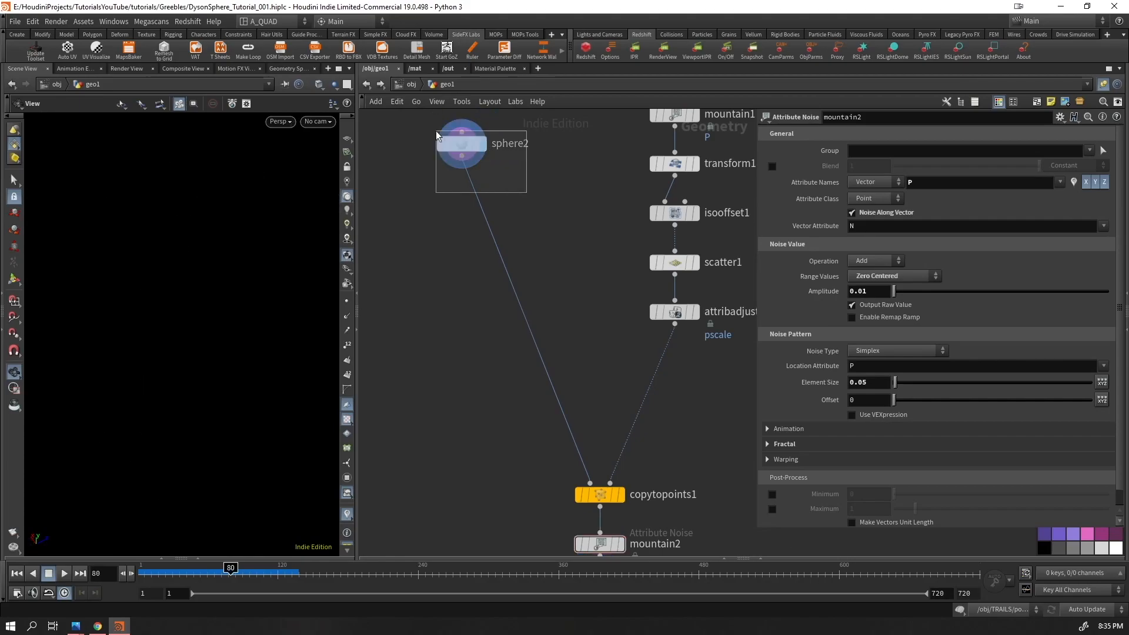
pyautogui.click(458, 143)
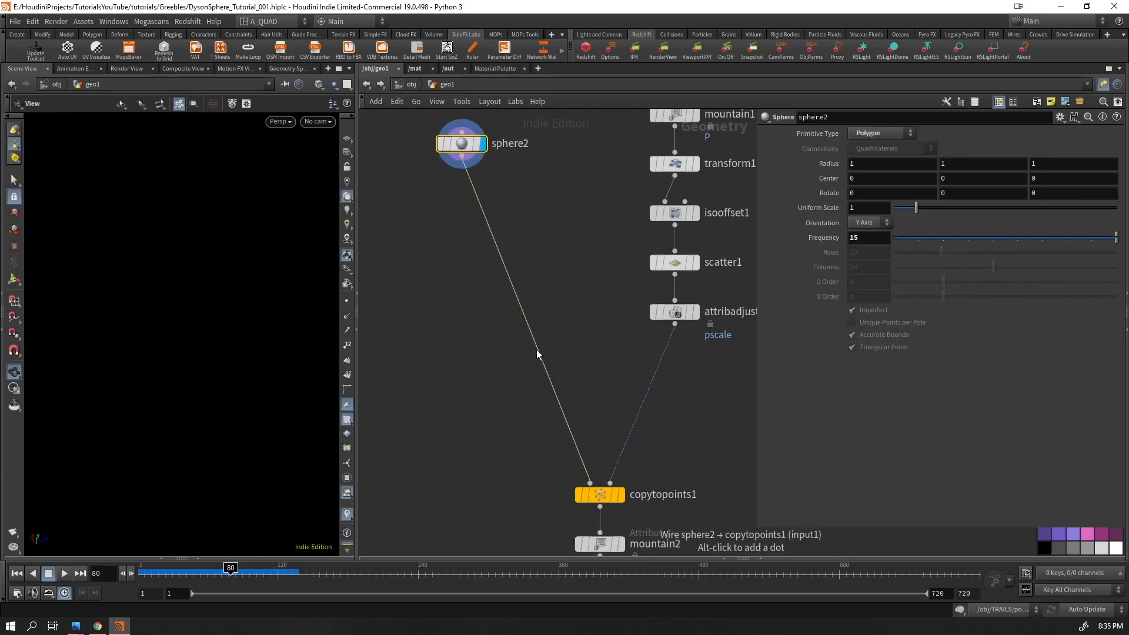
# Detach mountain2 from copytopoints1, place it beside the sphere2 branch, and frame sphere2 in the viewport
pyautogui.moveTo(537, 353); pyautogui.dragTo(491, 201, button='middle')
pyautogui.click(550, 392)
pyautogui.moveTo(558, 395); pyautogui.dragTo(415, 245)
pyautogui.moveTo(462, 354); pyautogui.dragTo(552, 500, button='middle')
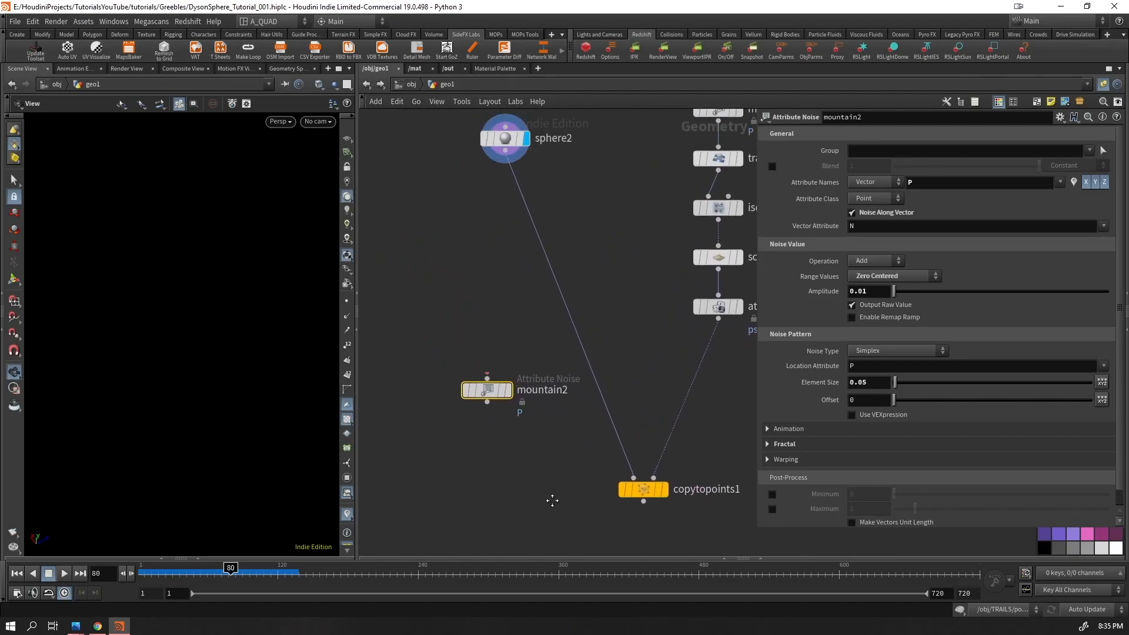
pyautogui.click(495, 154)
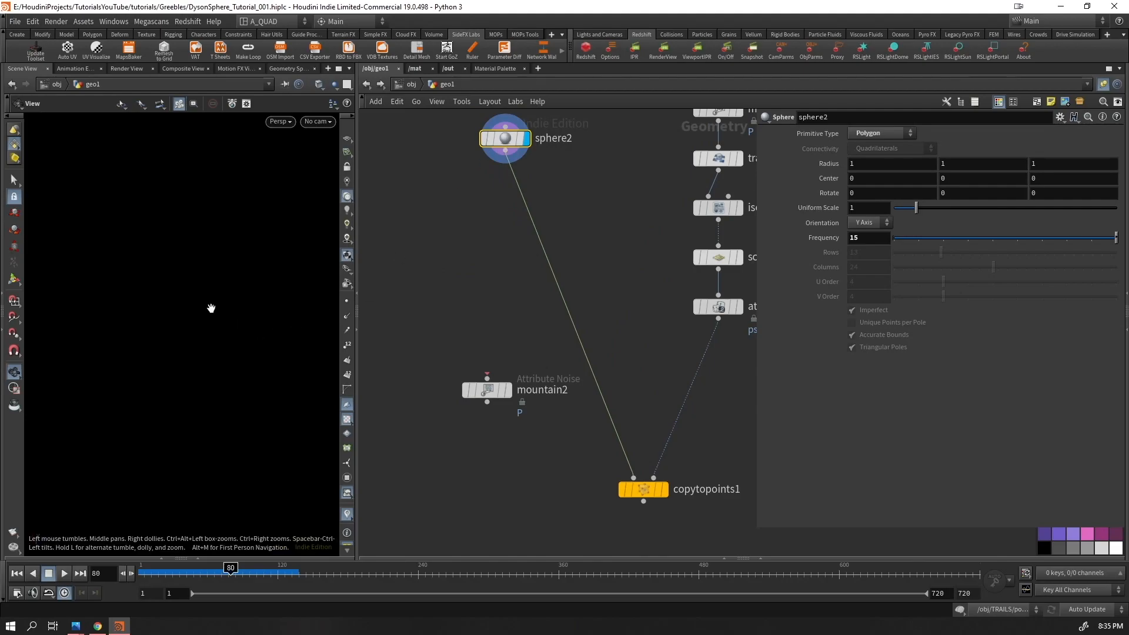
pyautogui.press('f')
pyautogui.moveTo(194, 315); pyautogui.dragTo(173, 351)
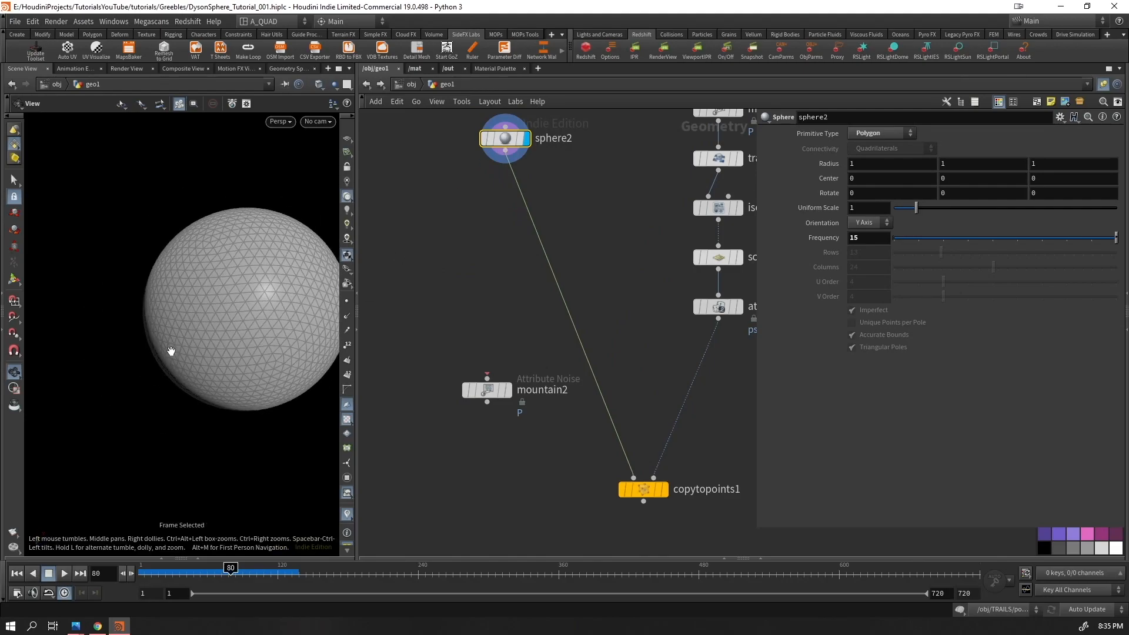
pyautogui.scroll(-4, 170, 286)
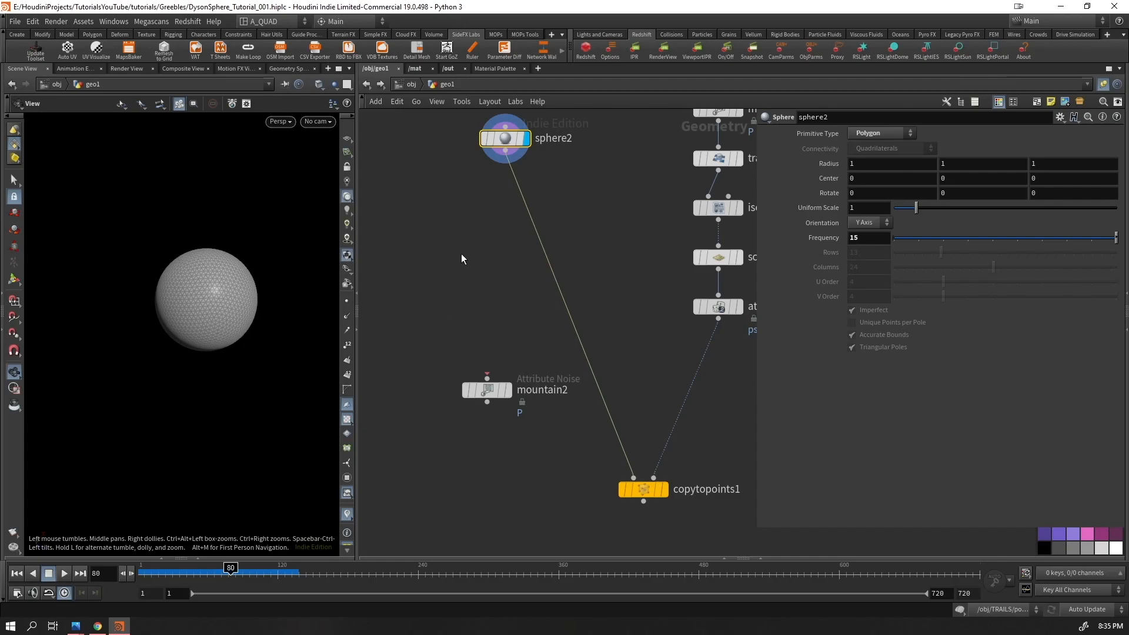
# Add a For-Each Number loop after sphere2
pyautogui.press('Tab')
pyautogui.write('for')
pyautogui.press('Down')
pyautogui.press('Down')
pyautogui.press('Up')
pyautogui.press('Return')
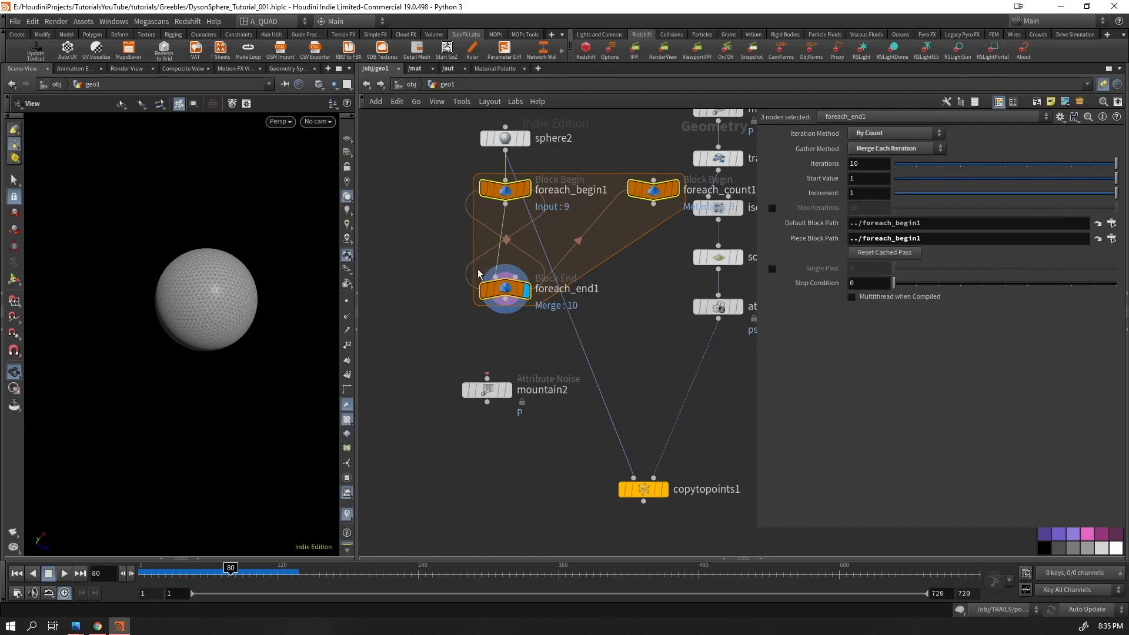
# Arrange the for-each nodes beneath sphere2 and rename foreach_count1 to meta
pyautogui.click(471, 473)
pyautogui.scroll(2, 423, 471)
pyautogui.moveTo(420, 470); pyautogui.dragTo(499, 474, button='middle')
pyautogui.scroll(-4, 582, 299)
pyautogui.moveTo(531, 148); pyautogui.dragTo(699, 362)
pyautogui.moveTo(666, 272); pyautogui.dragTo(565, 284)
pyautogui.click(634, 331)
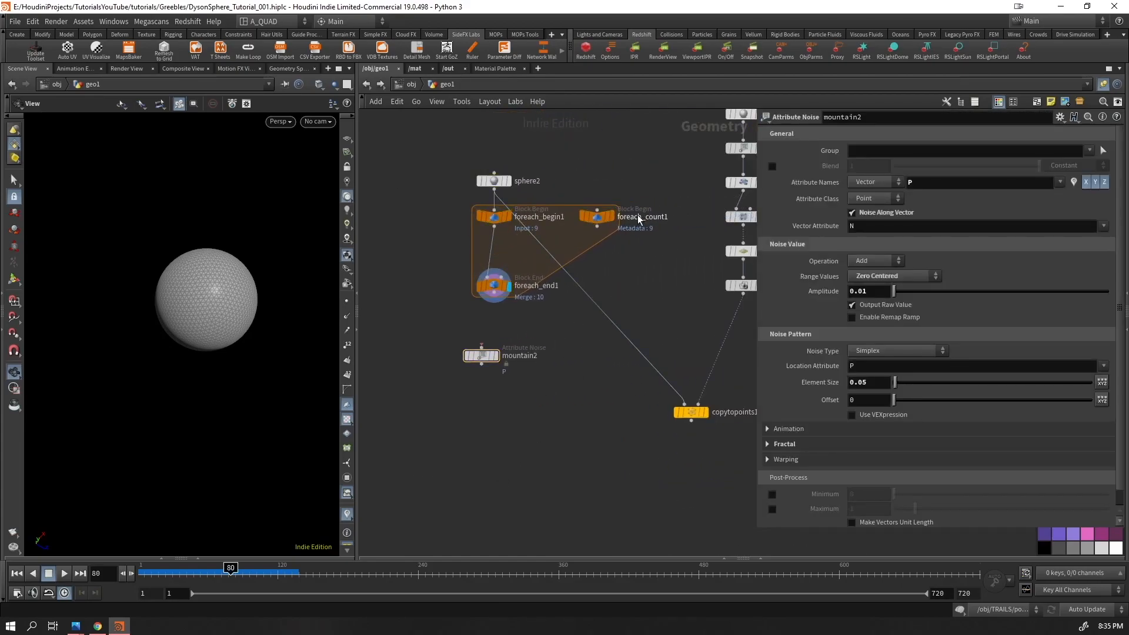
pyautogui.click(647, 216)
pyautogui.write('meta')
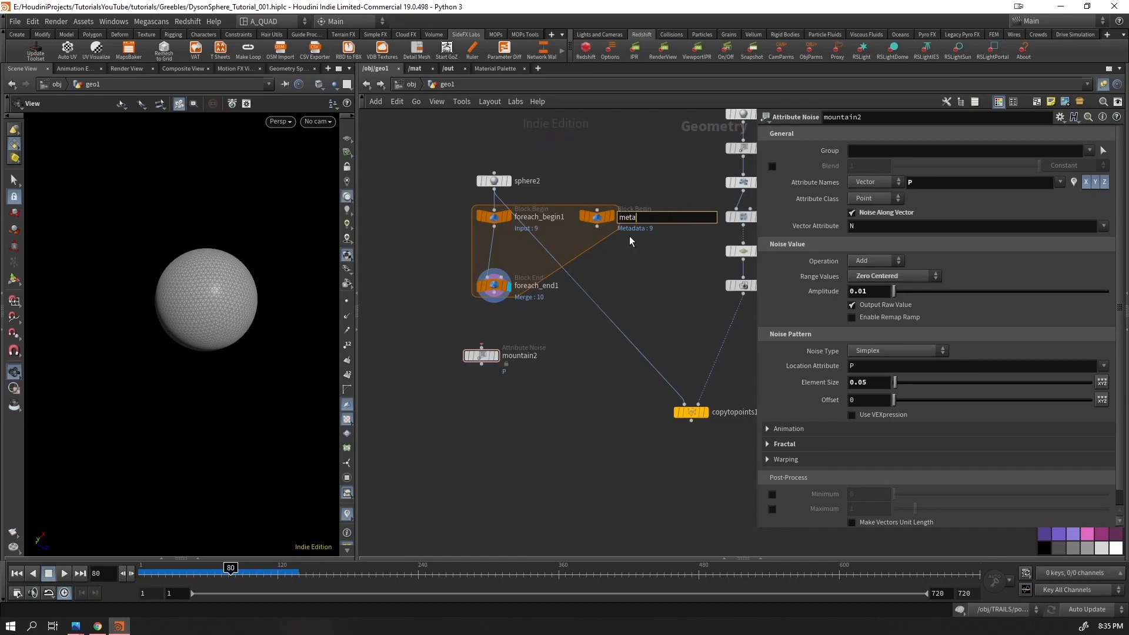
pyautogui.press('Return')
pyautogui.press('Tab')
pyautogui.write('forl')
pyautogui.press('Return')
pyautogui.click(632, 150)
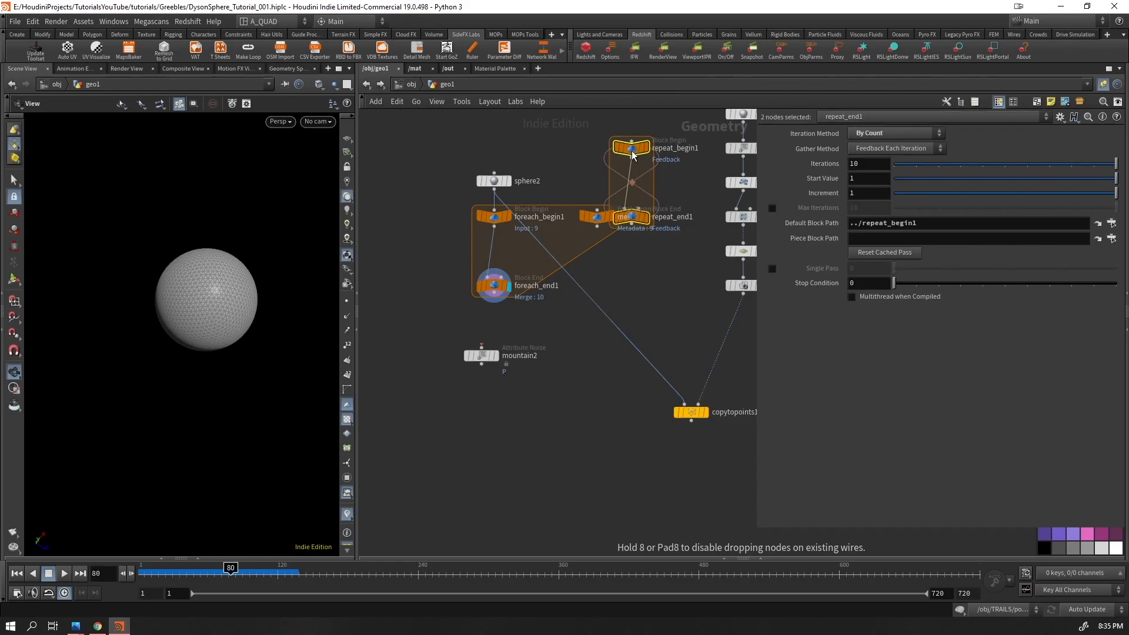
pyautogui.moveTo(635, 219); pyautogui.dragTo(580, 162)
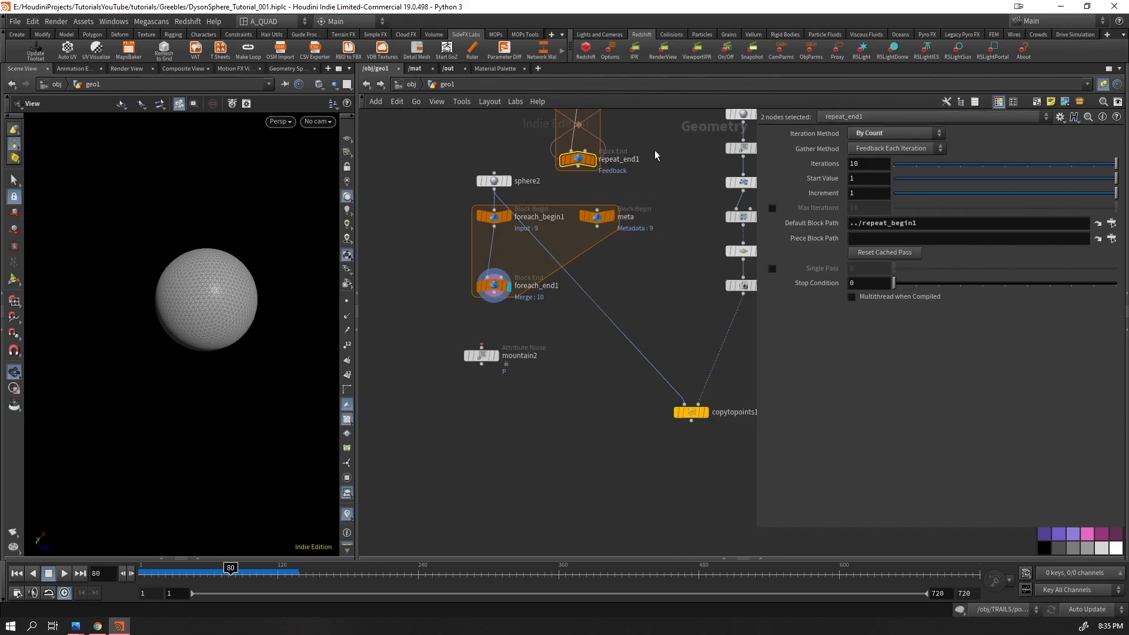
pyautogui.moveTo(655, 152); pyautogui.dragTo(636, 295, button='middle')
pyautogui.click(559, 236)
pyautogui.click(905, 178)
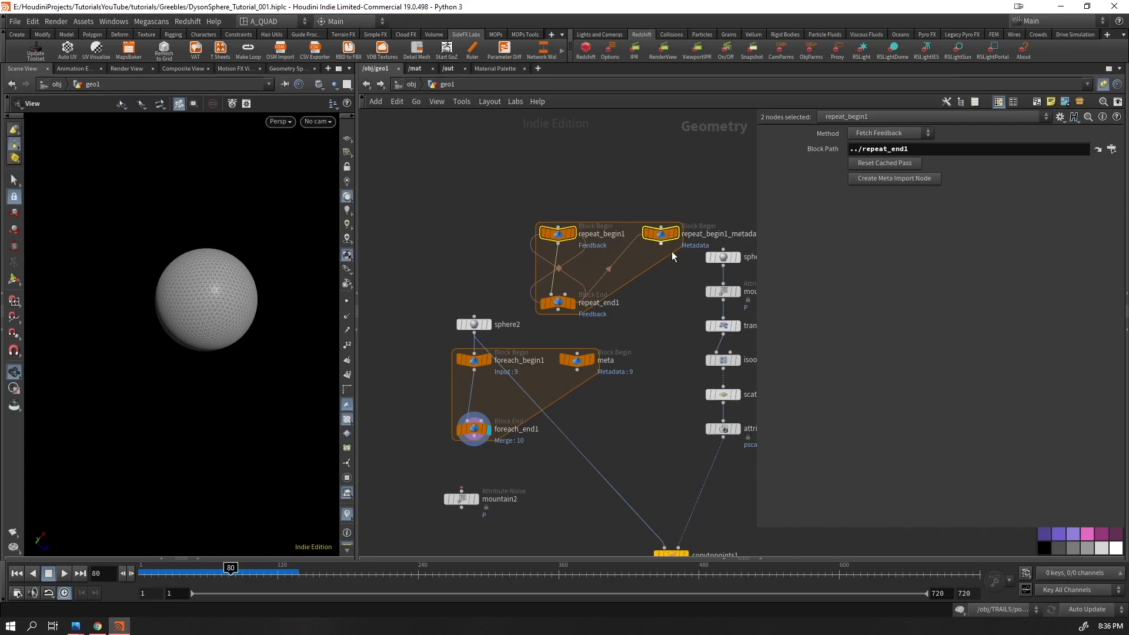
pyautogui.moveTo(683, 176); pyautogui.dragTo(587, 295)
pyautogui.press('Delete')
# Place mountain2 beside foreach_begin1, lower foreach_end1 to open up the loop, and move meta next to foreach_end1
pyautogui.click(576, 360)
pyautogui.moveTo(430, 405); pyautogui.dragTo(506, 450)
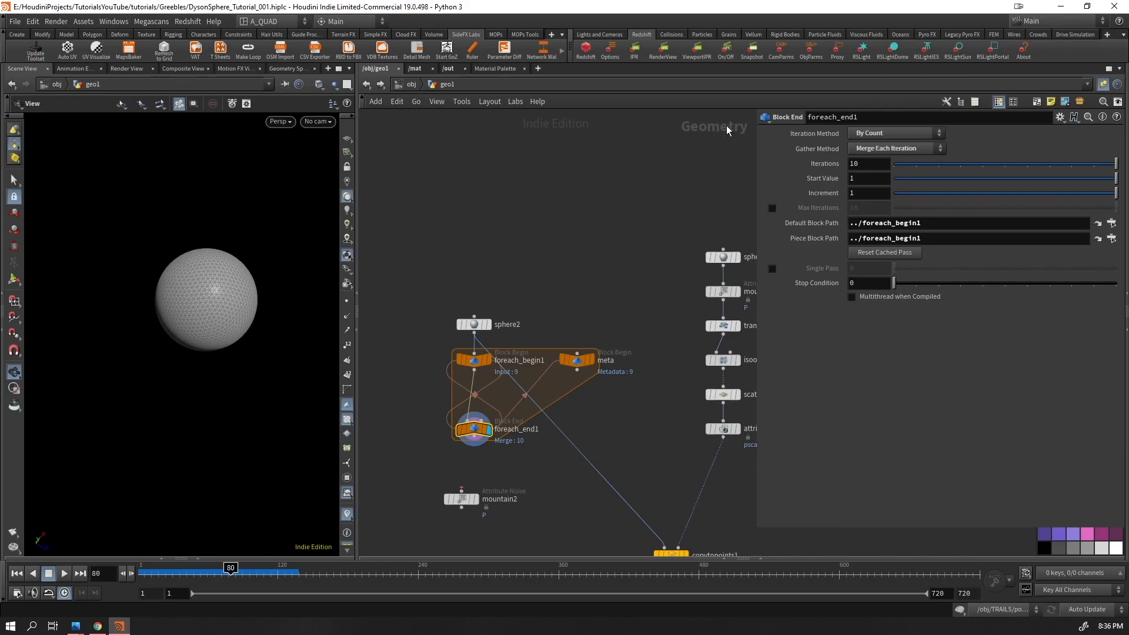
pyautogui.moveTo(526, 336); pyautogui.dragTo(559, 217, button='middle')
pyautogui.scroll(1, 558, 217)
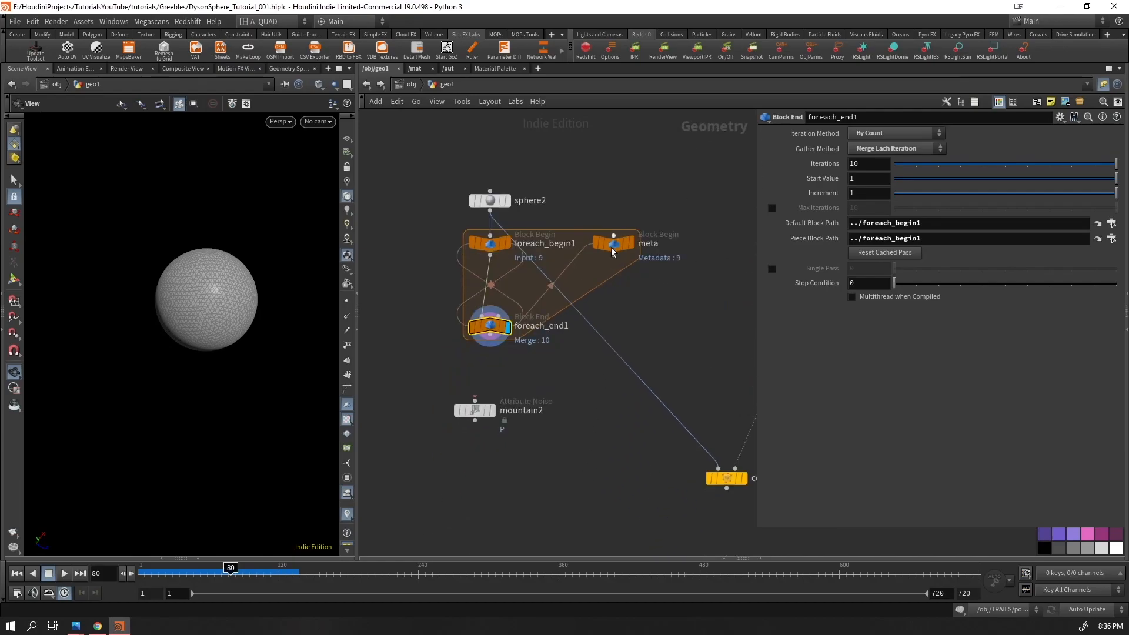
pyautogui.moveTo(475, 410); pyautogui.dragTo(371, 243)
pyautogui.moveTo(427, 326); pyautogui.dragTo(505, 305, button='middle')
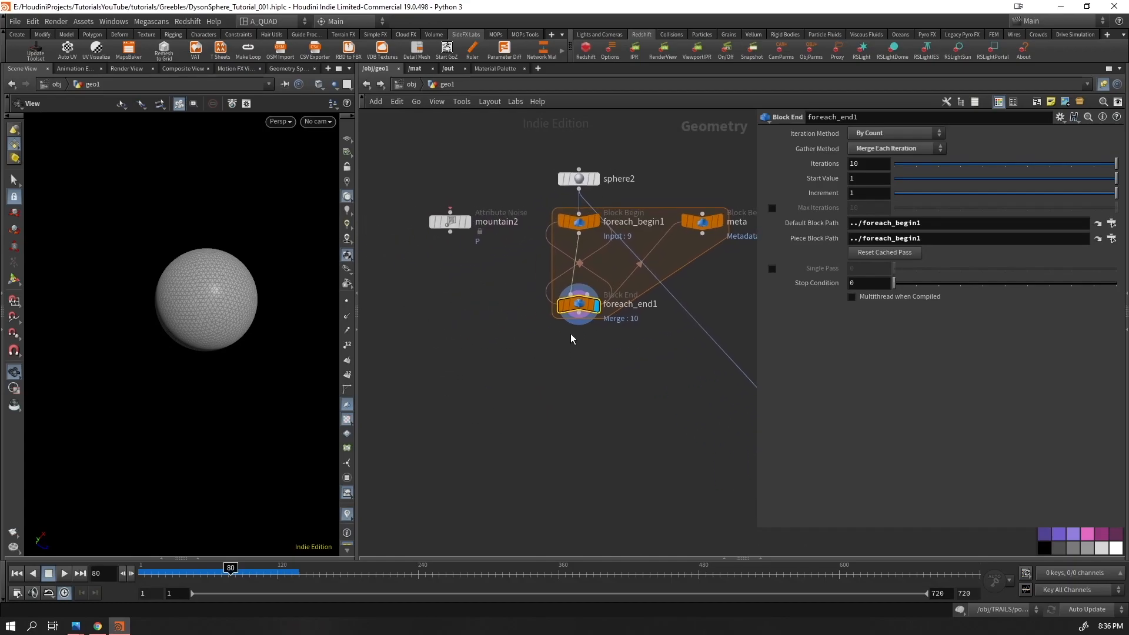
pyautogui.moveTo(579, 302); pyautogui.dragTo(579, 385)
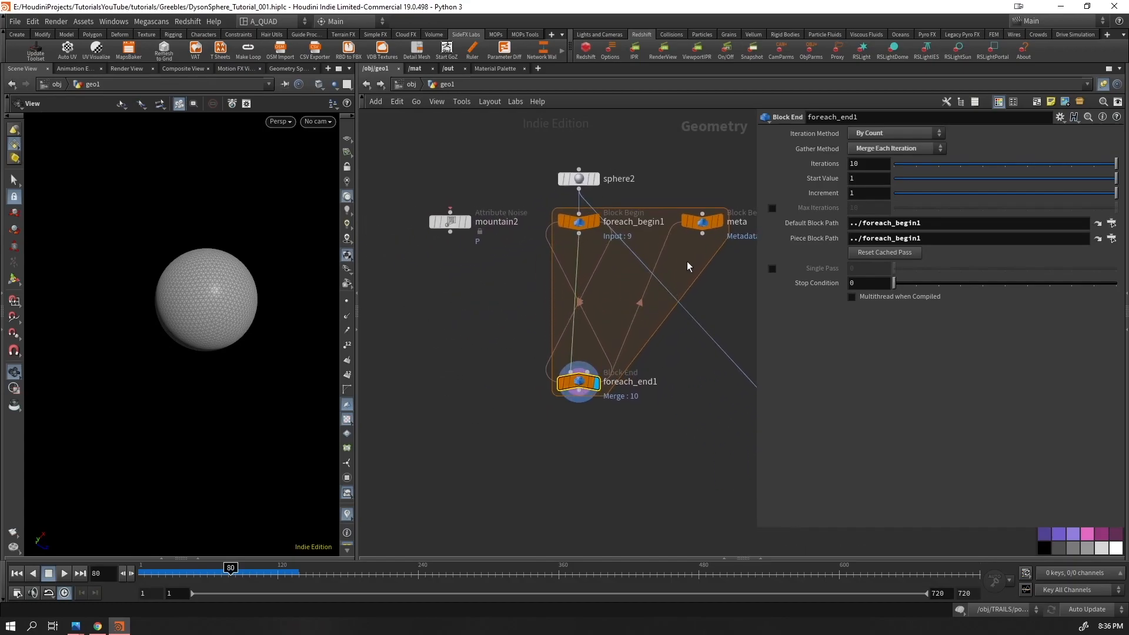
pyautogui.moveTo(704, 225); pyautogui.dragTo(686, 389)
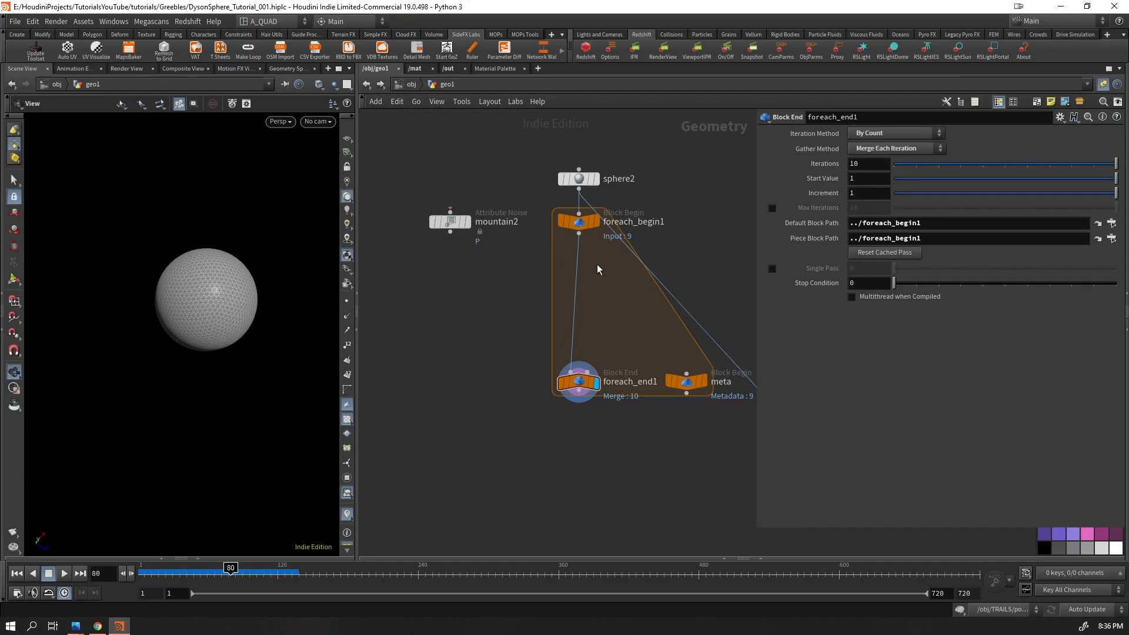
# Add a Transform node inside the loop between foreach_begin1 and foreach_end1, and display its output
pyautogui.press('Tab')
pyautogui.moveTo(559, 255)
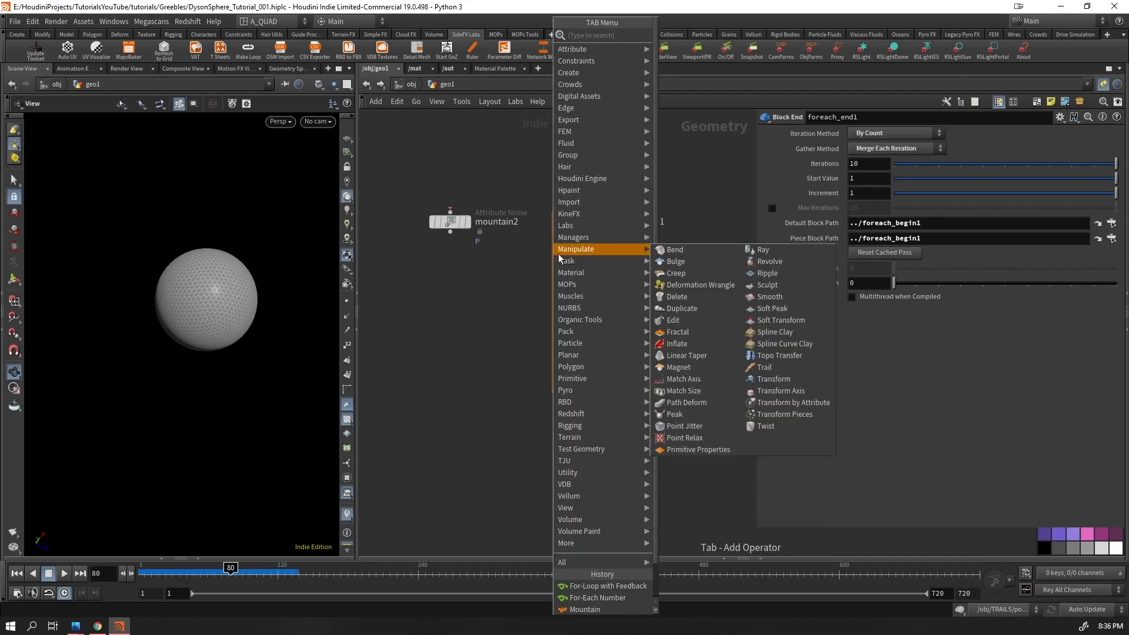
pyautogui.write('transf')
pyautogui.press('Return')
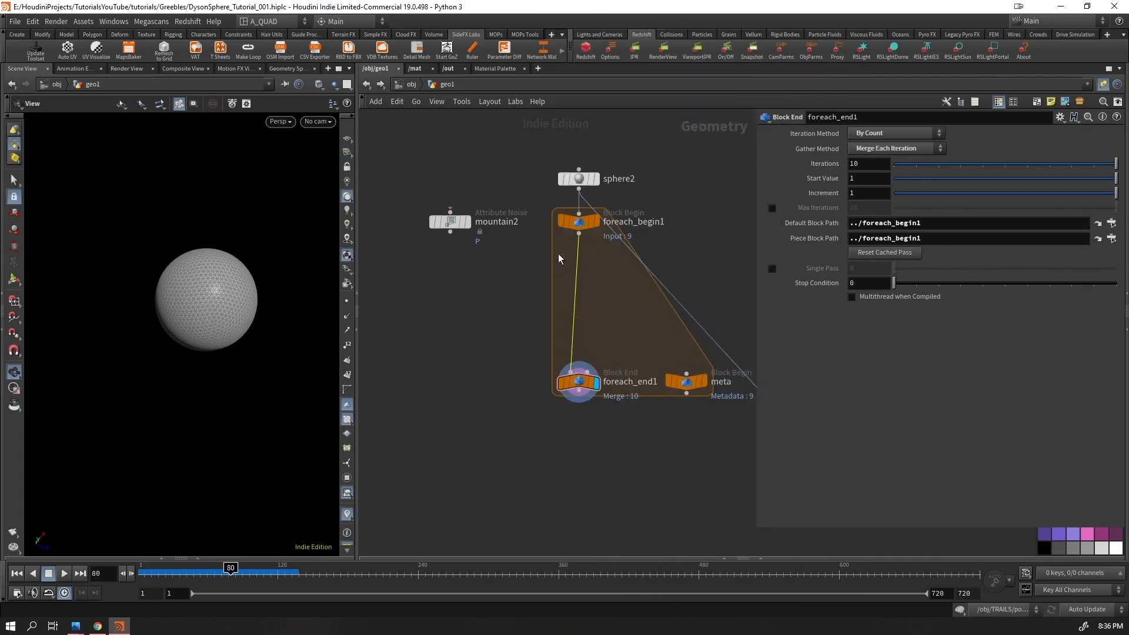
pyautogui.click(559, 254)
pyautogui.moveTo(638, 315); pyautogui.dragTo(555, 302)
pyautogui.click(596, 265)
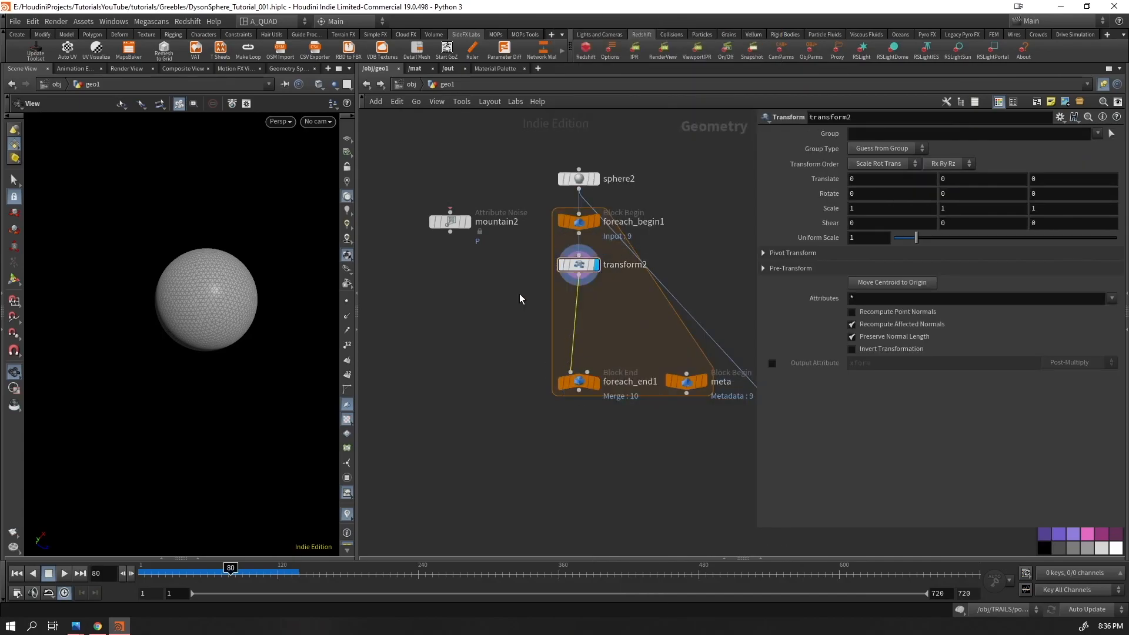
# Stretch the sphere by setting transform2's X scale to 2.6
pyautogui.moveTo(855, 211); pyautogui.dragTo(941, 211, button='middle')
pyautogui.moveTo(169, 278); pyautogui.dragTo(174, 292)
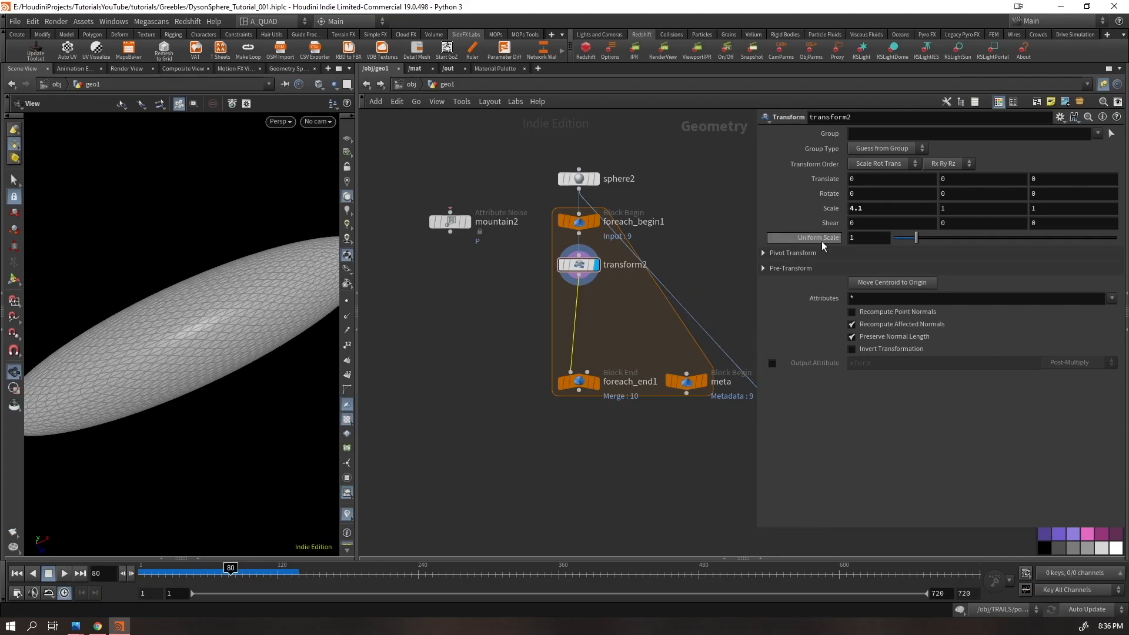
pyautogui.moveTo(856, 209); pyautogui.dragTo(759, 200, button='middle')
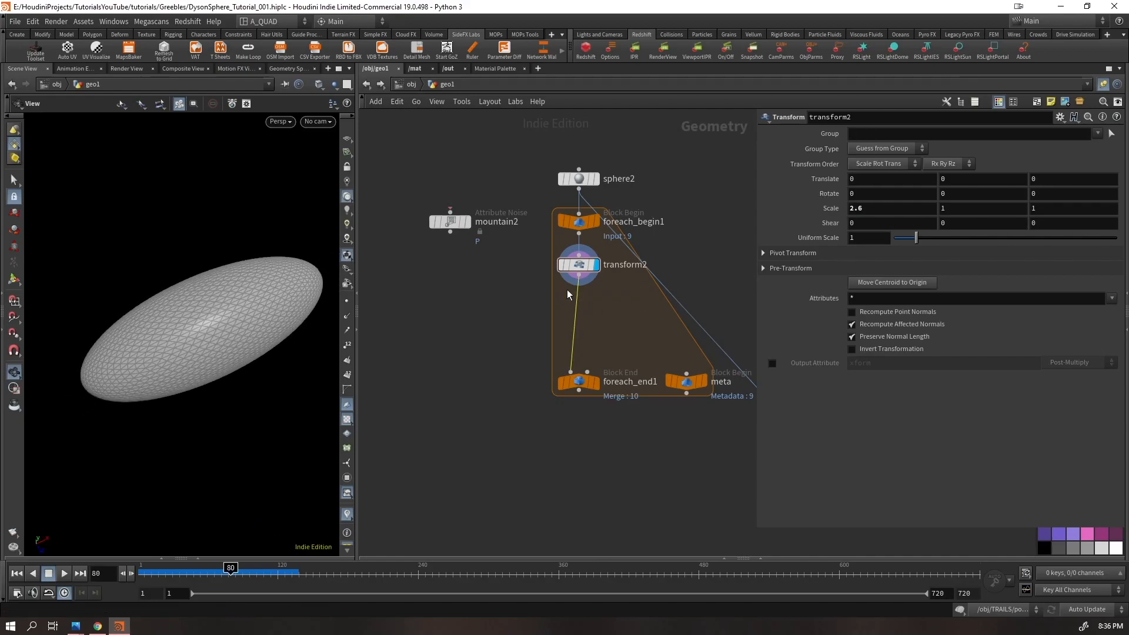
# Add a Remesh node after transform2 and set its target size to 0.1
pyautogui.press('Tab')
pyautogui.write('remesh')
pyautogui.press('Return')
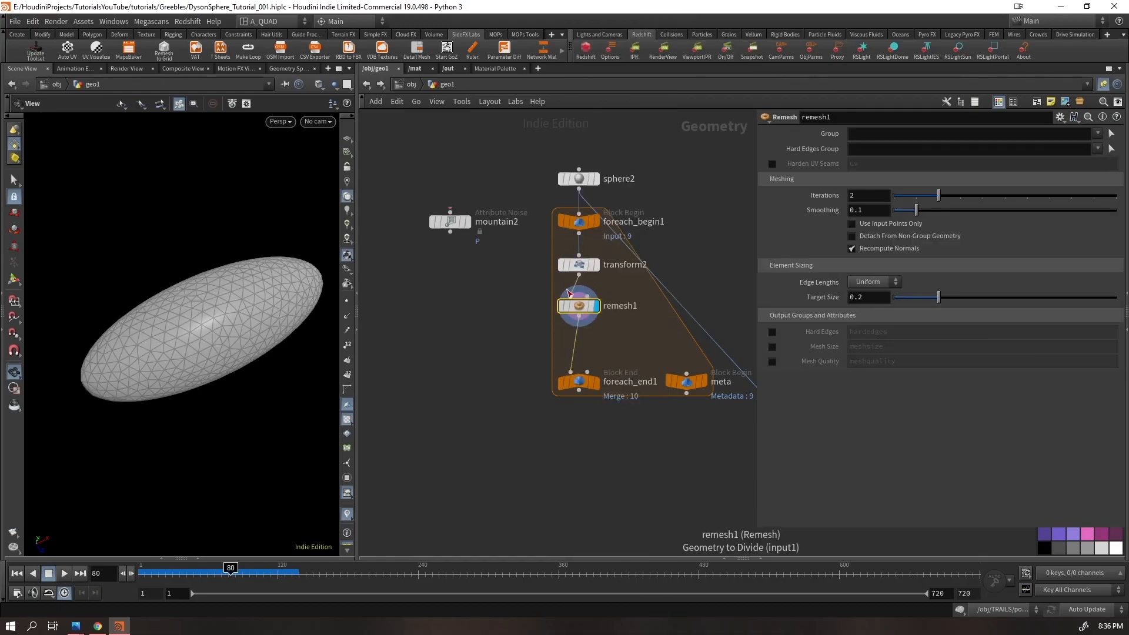
pyautogui.write('1')
pyautogui.press('Return')
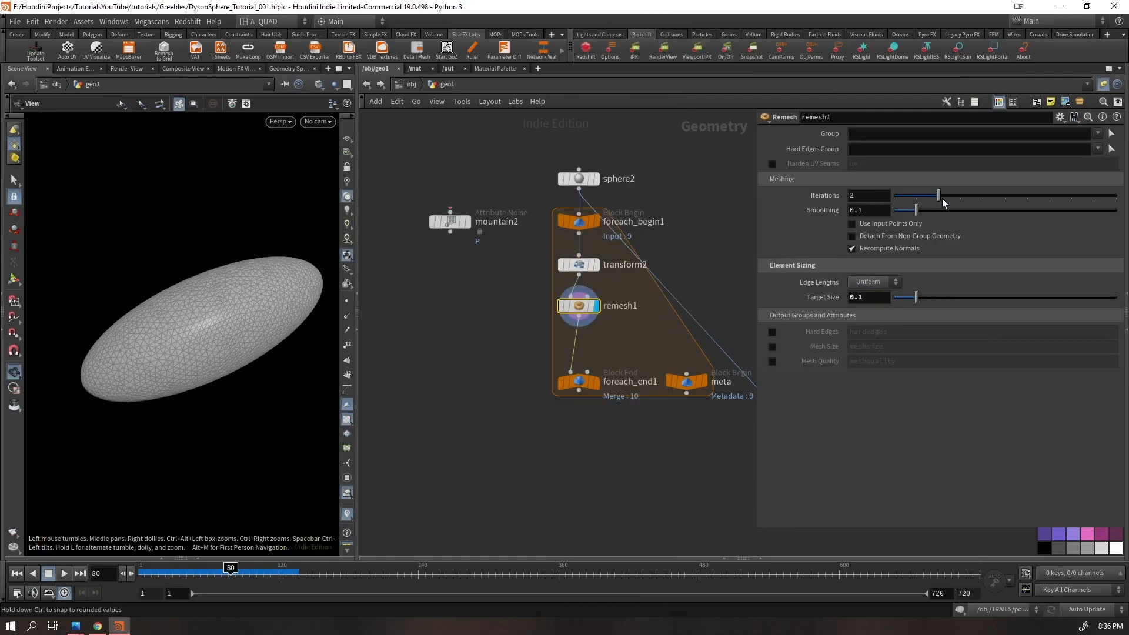
# Set remesh1's meshing iterations to 10 and smoothing to 0.468
pyautogui.moveTo(938, 195); pyautogui.dragTo(1116, 195)
pyautogui.moveTo(916, 209); pyautogui.dragTo(999, 223)
pyautogui.moveTo(209, 320); pyautogui.dragTo(308, 300)
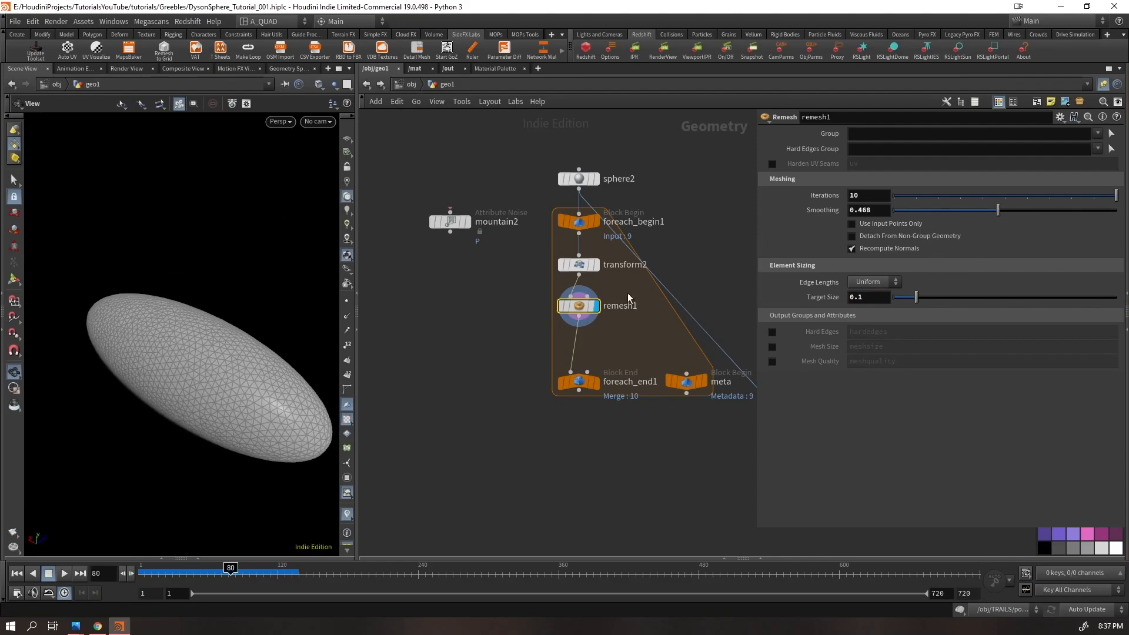
# Add a Mountain node between remesh1 and foreach_end1
pyautogui.click(580, 263)
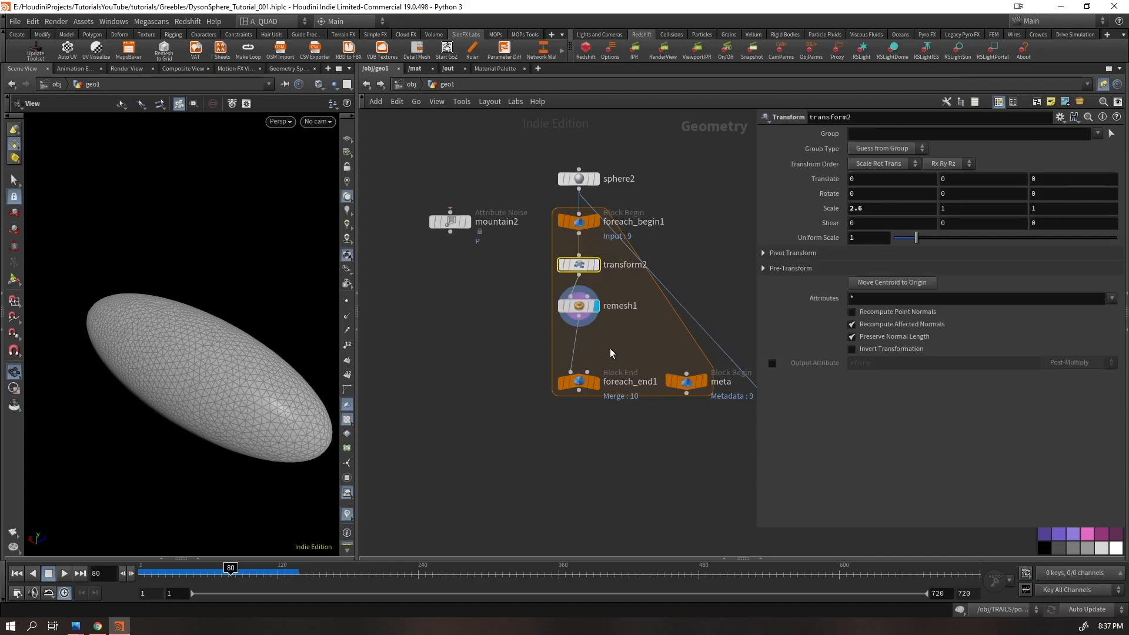
pyautogui.click(558, 340)
pyautogui.press('Tab')
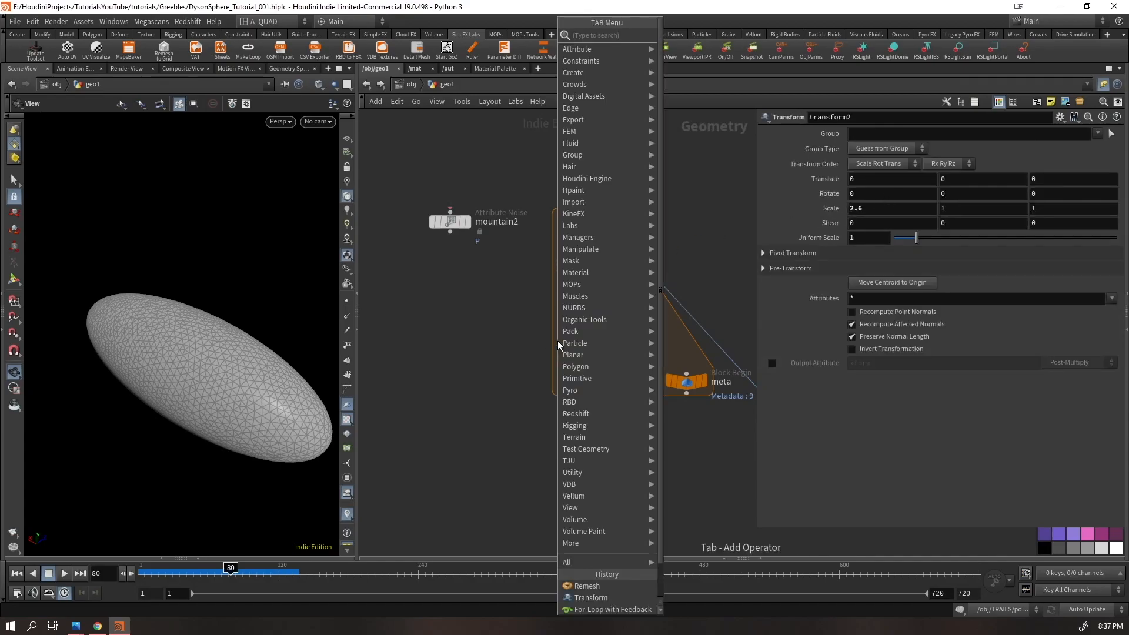
pyautogui.write('mou')
pyautogui.press('Return')
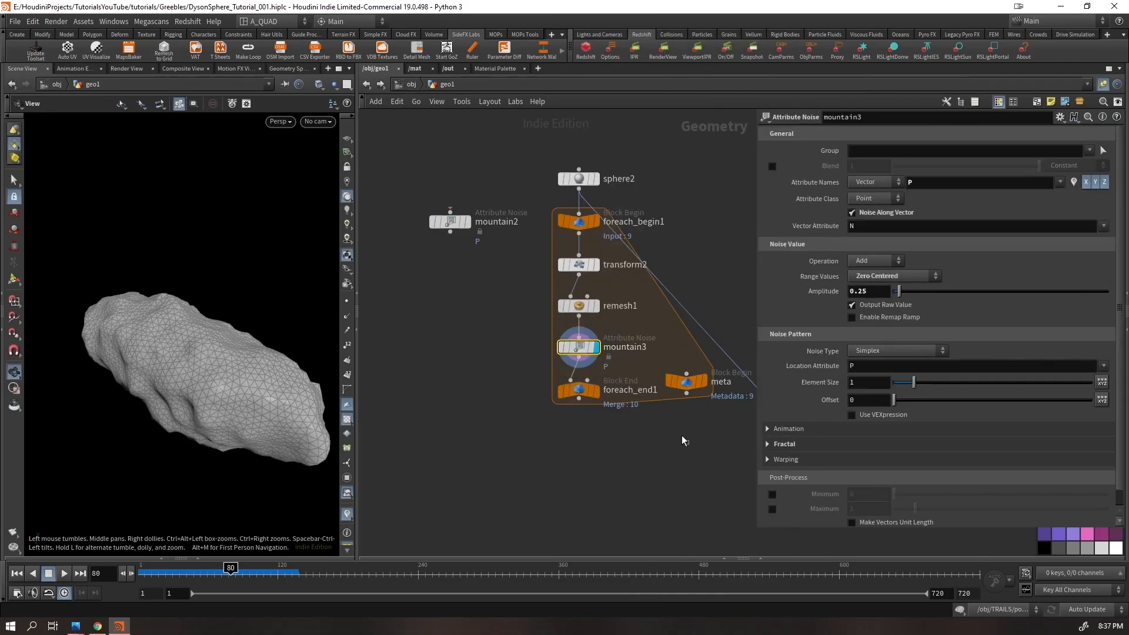
# Display the merged output of foreach_end1 in the viewport
pyautogui.click(688, 383)
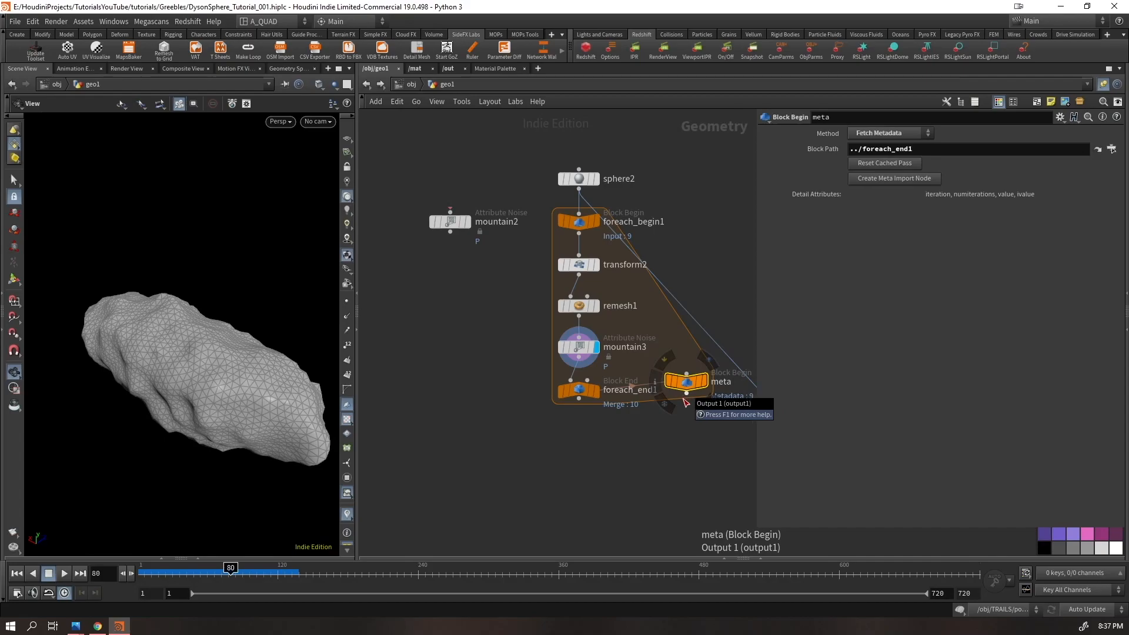
pyautogui.hotkey('ctrl', 'c')
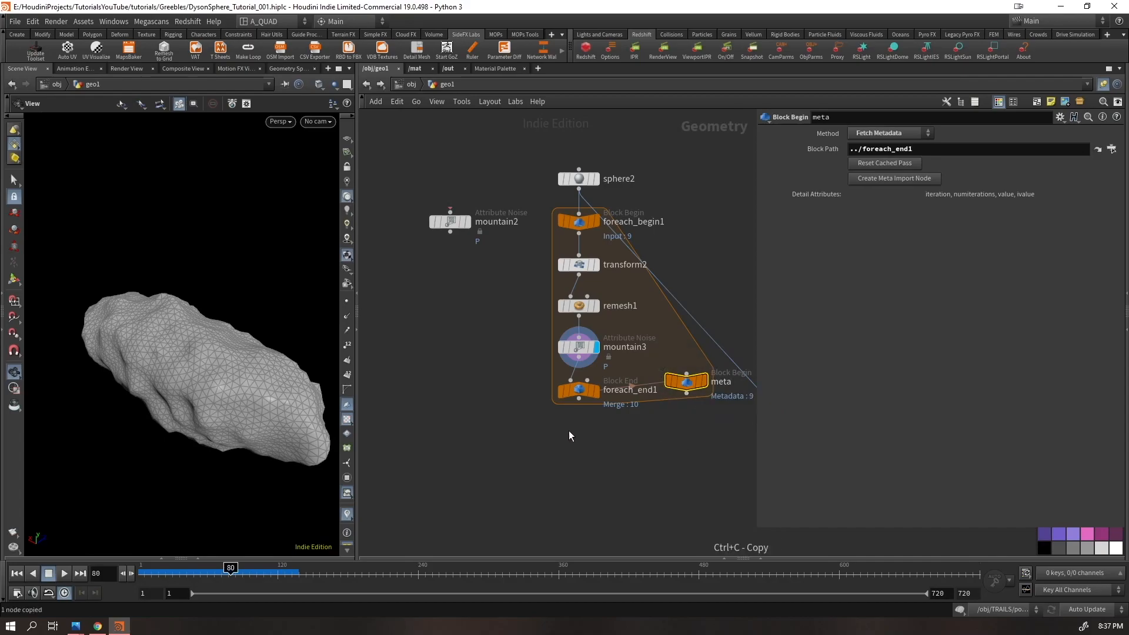
pyautogui.click(594, 356)
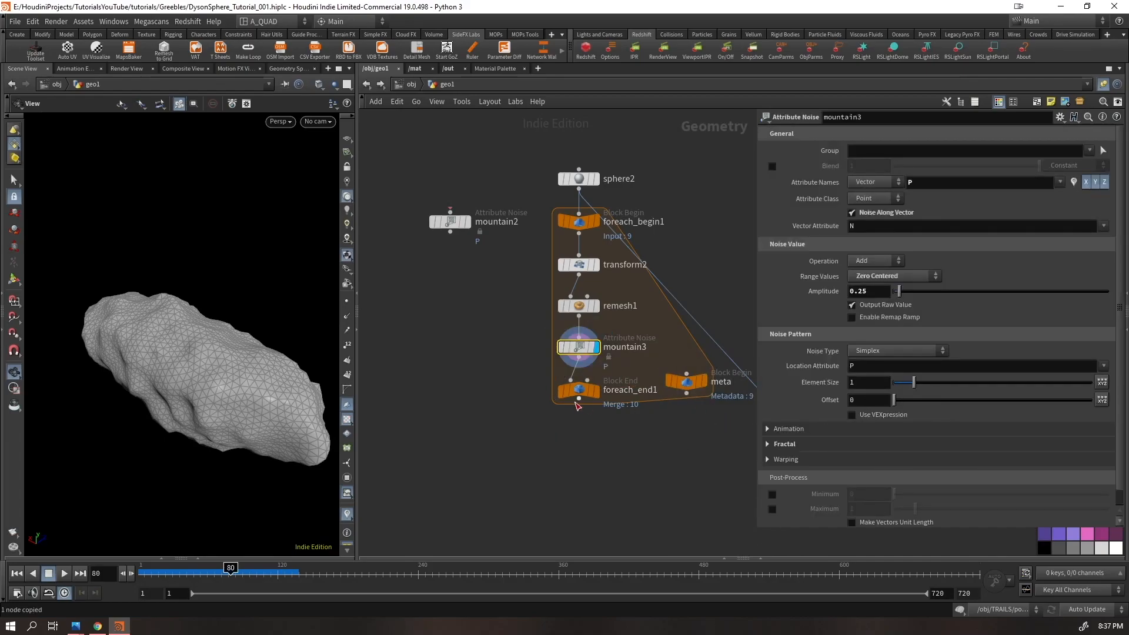
pyautogui.moveTo(218, 424); pyautogui.dragTo(170, 415)
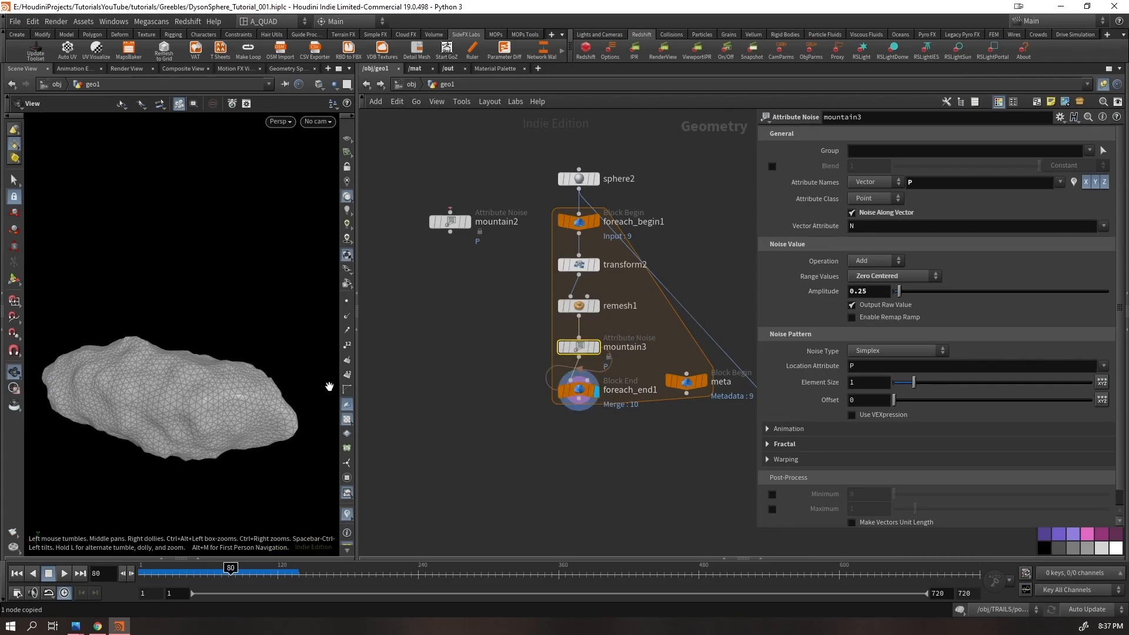
# Turn on point numbers temporarily and examine the overlapping points of the merged rocks up close
pyautogui.click(347, 348)
pyautogui.moveTo(282, 425); pyautogui.dragTo(600, 258, button='right')
pyautogui.moveTo(303, 320); pyautogui.dragTo(385, 204, button='right')
pyautogui.moveTo(249, 242)
pyautogui.mouseDown()
pyautogui.moveTo(331, 220)
pyautogui.moveTo(237, 252)
pyautogui.mouseUp()
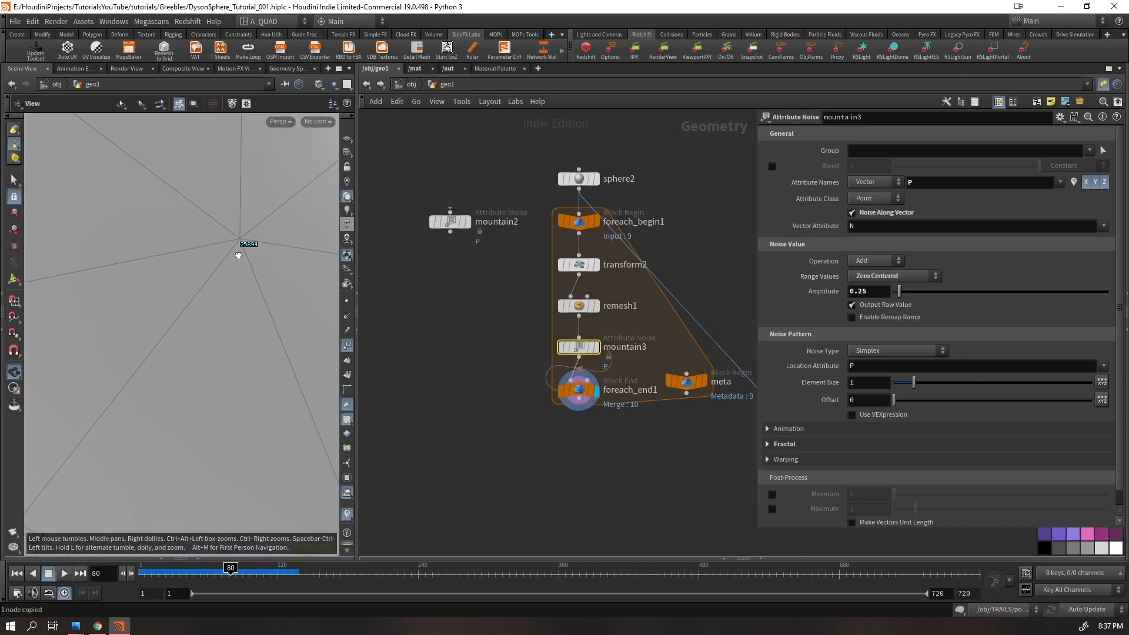
pyautogui.click(347, 345)
# Enable Single Pass on foreach_end1 and step through the individual iterations of the rock
pyautogui.click(579, 391)
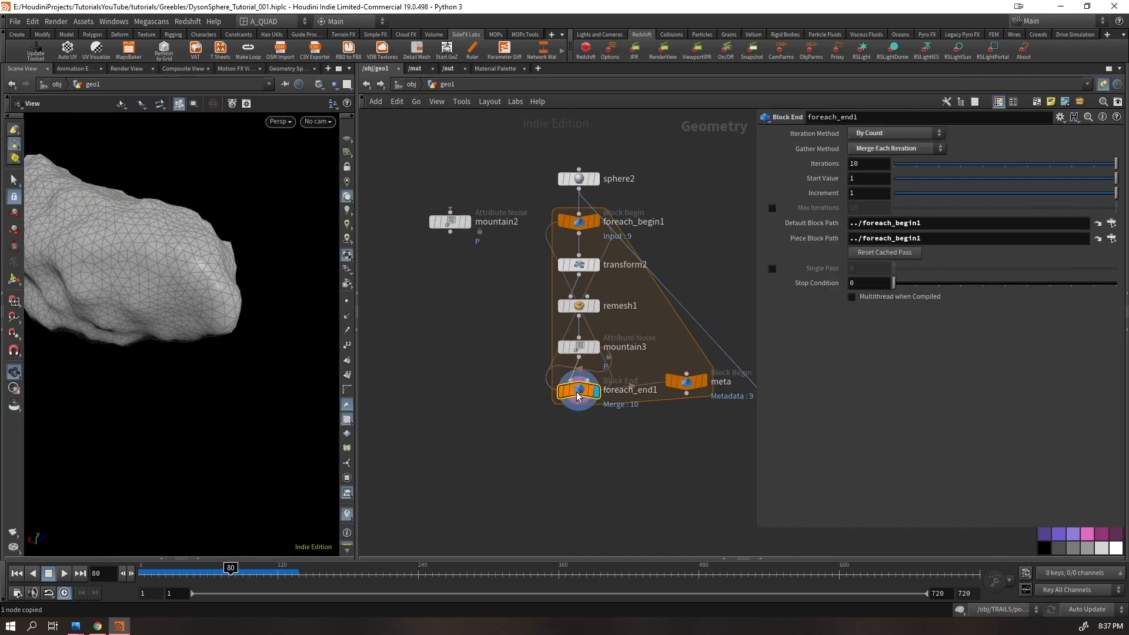
pyautogui.click(773, 269)
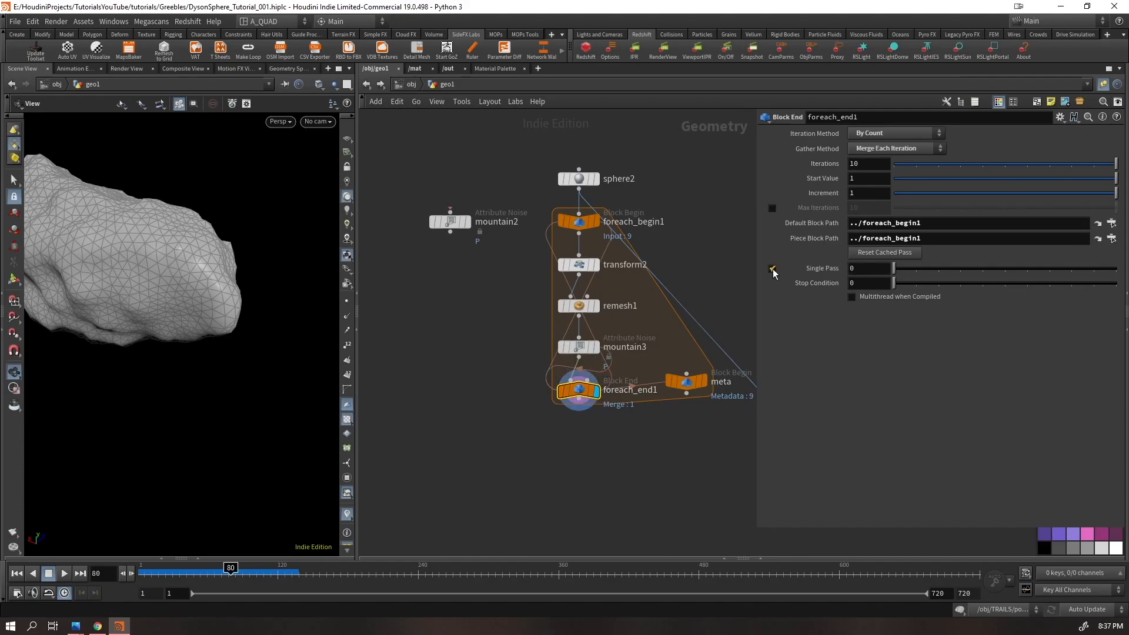
pyautogui.moveTo(894, 269); pyautogui.dragTo(1040, 259)
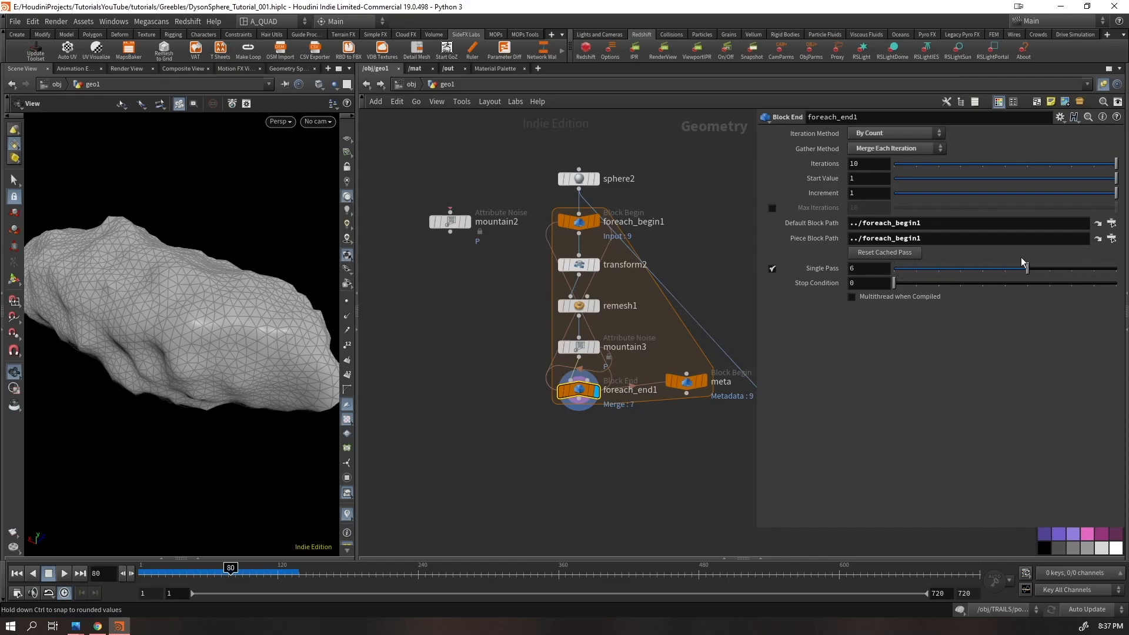
# Turn off Single Pass on foreach_end1 and set its iterations to 5
pyautogui.click(773, 269)
pyautogui.moveTo(876, 166); pyautogui.dragTo(735, 234)
pyautogui.press('Return')
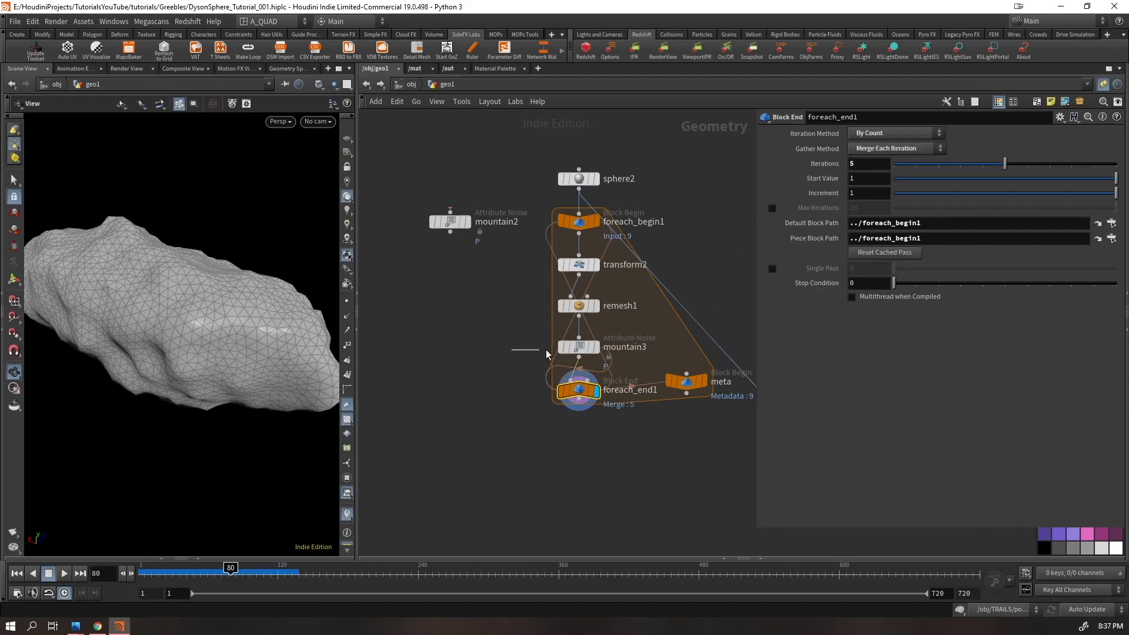
# Set mountain3's noise offset to the expression detail("../meta/","iteration",0) so each iteration gets different noise
pyautogui.click(579, 348)
pyautogui.click(870, 400)
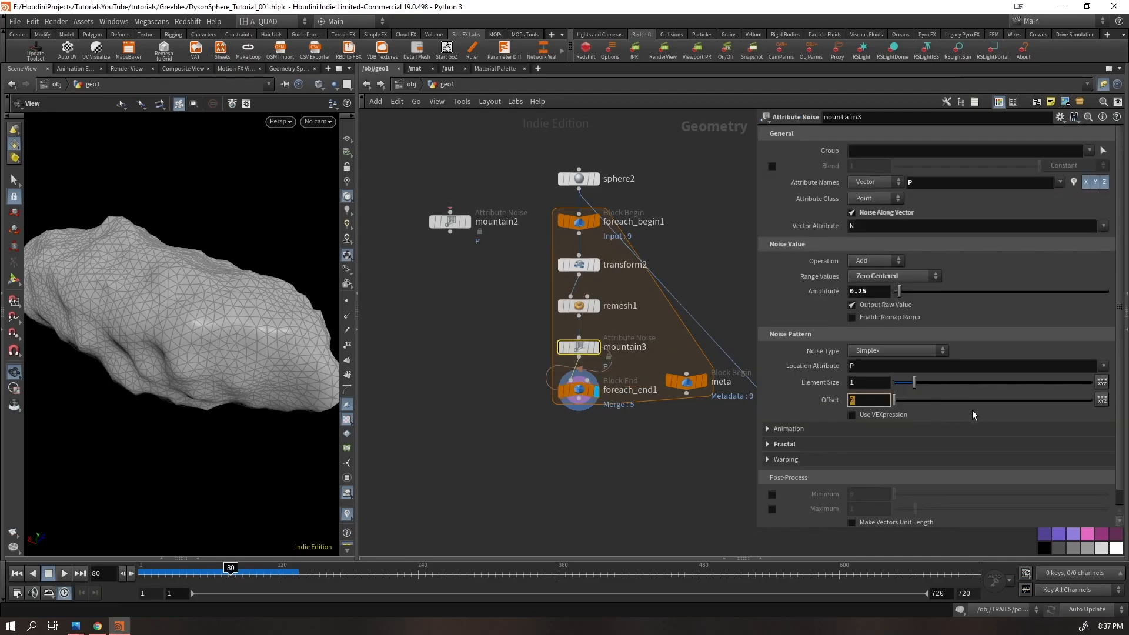
pyautogui.write('detail')
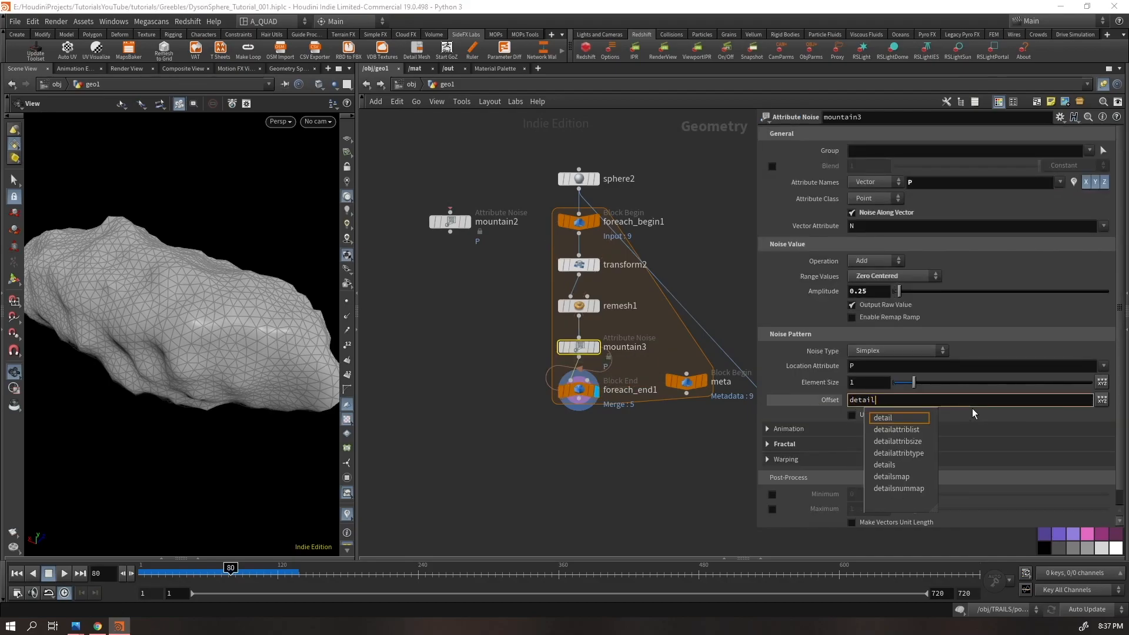
pyautogui.write('()')
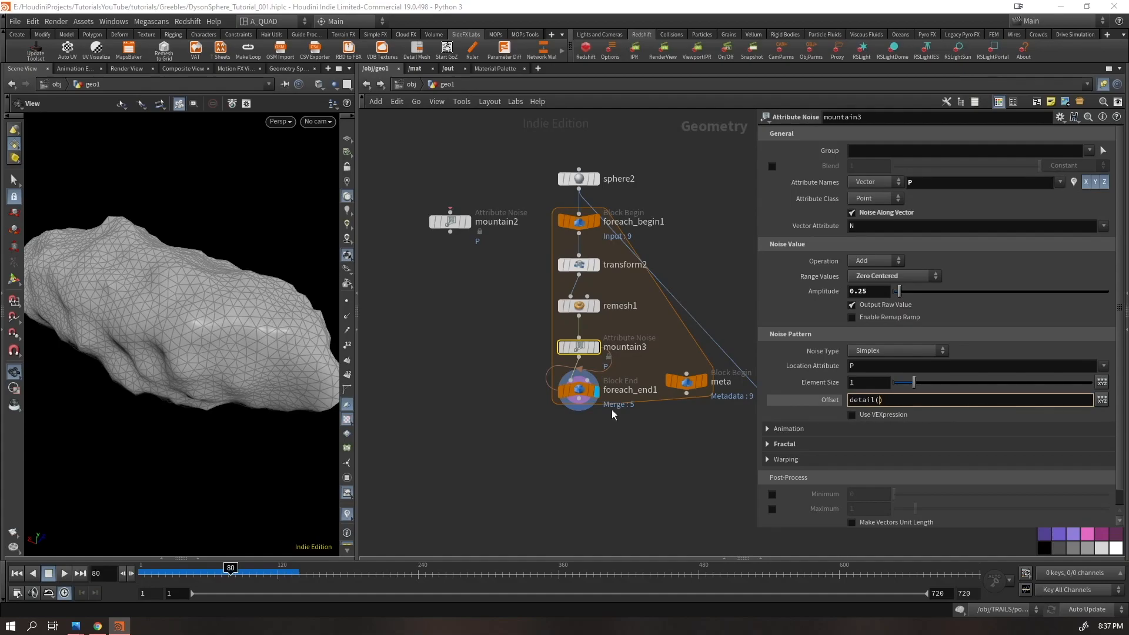
pyautogui.hotkey('ctrl', 's')
pyautogui.write('"')
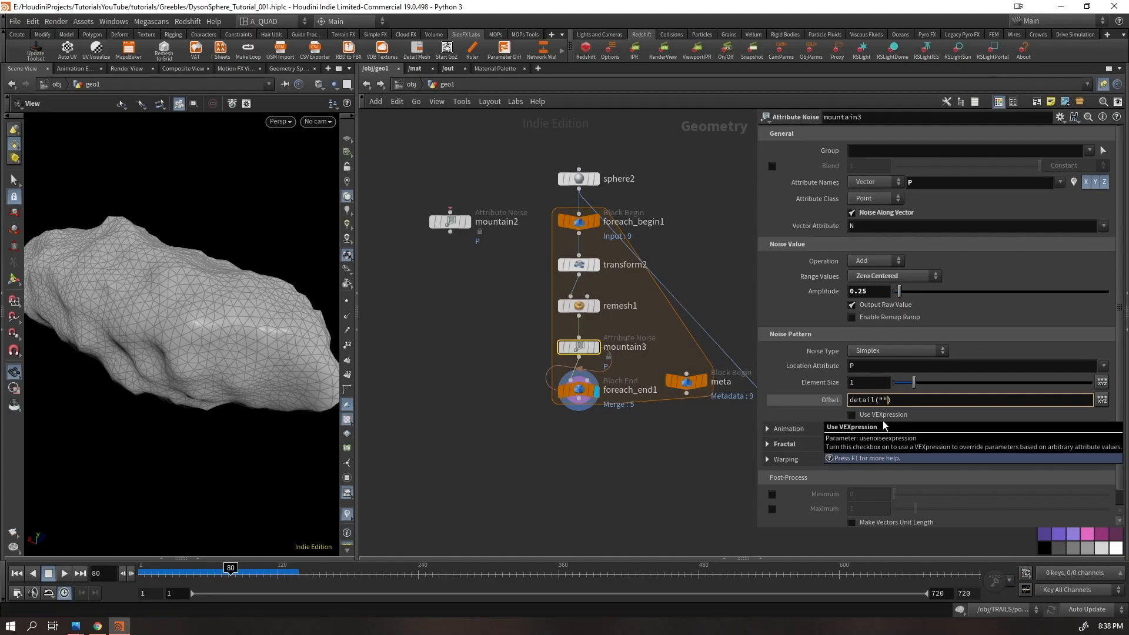
pyautogui.write('../meta')
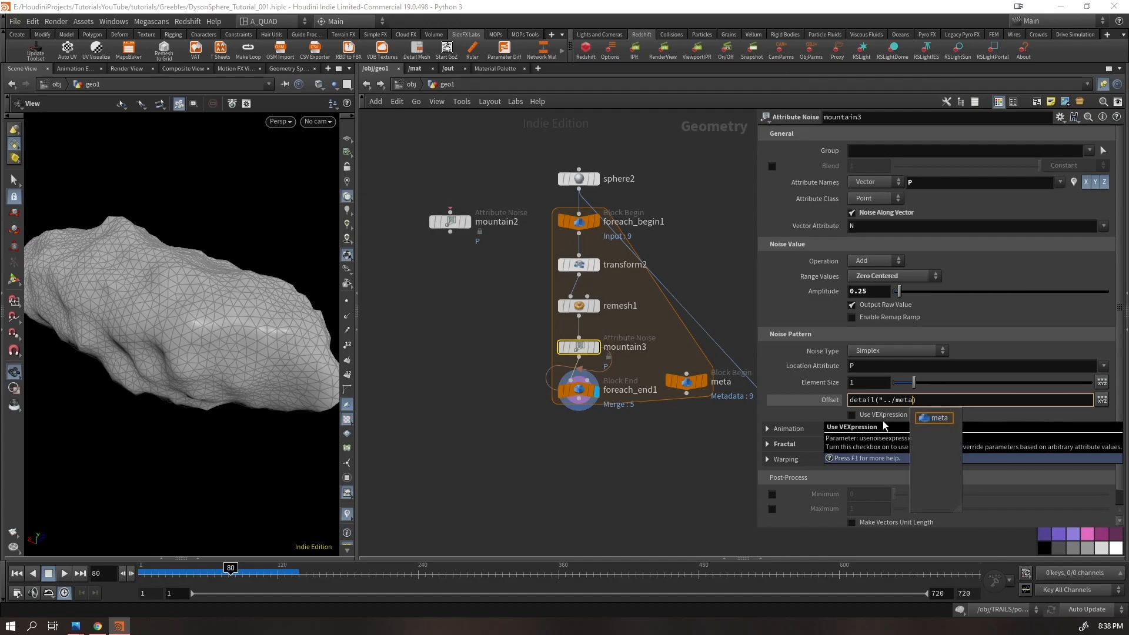
pyautogui.write('/","iteration",0')
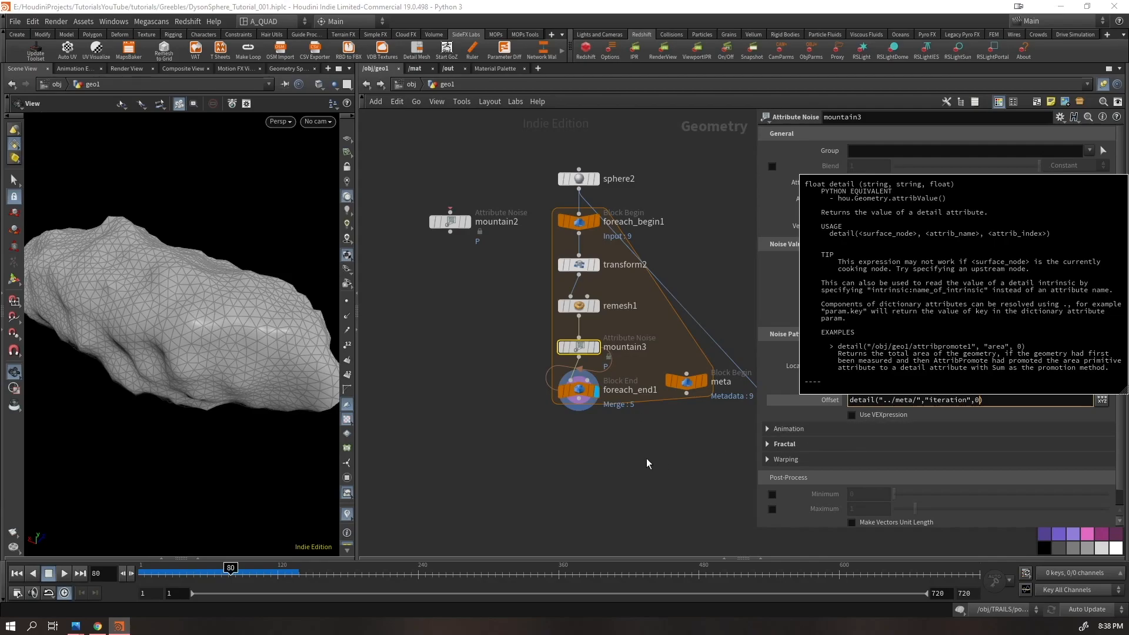
pyautogui.click(622, 458)
pyautogui.moveTo(305, 358); pyautogui.dragTo(201, 327)
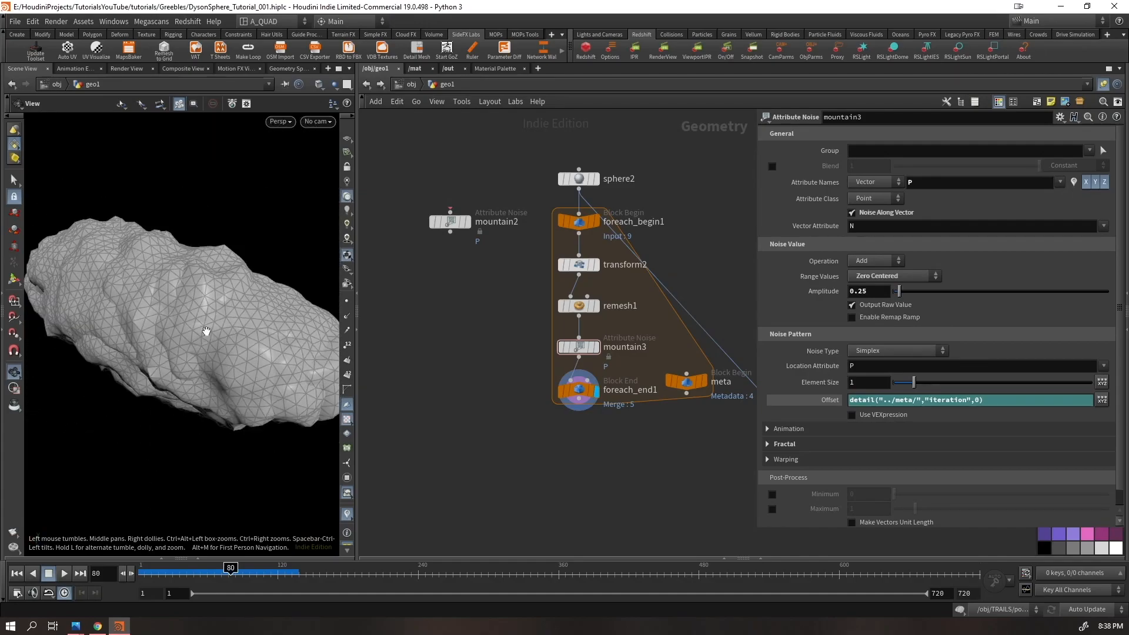
# Enable Single Pass on foreach_end1 and scrub through the rock variations, ending on pass 0
pyautogui.click(579, 390)
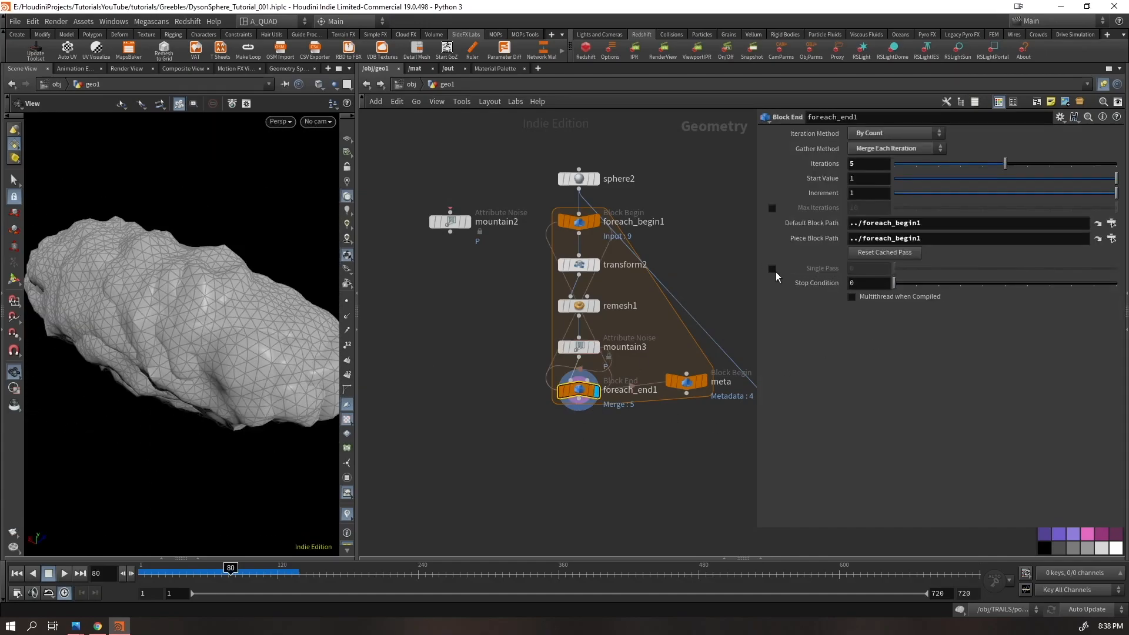
pyautogui.click(772, 268)
pyautogui.moveTo(904, 270)
pyautogui.mouseDown()
pyautogui.moveTo(986, 269)
pyautogui.moveTo(895, 270)
pyautogui.mouseUp()
# Reuse mountain3's offset expression detail("../meta/","iteration",0) as transform2's X scale
pyautogui.click(598, 264)
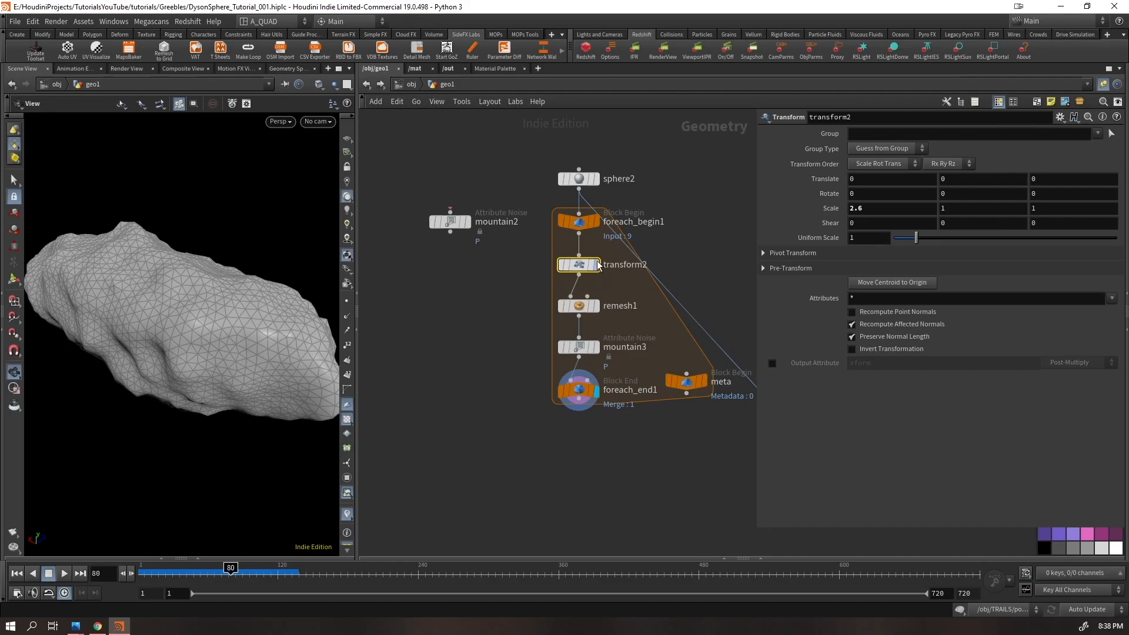
pyautogui.click(578, 347)
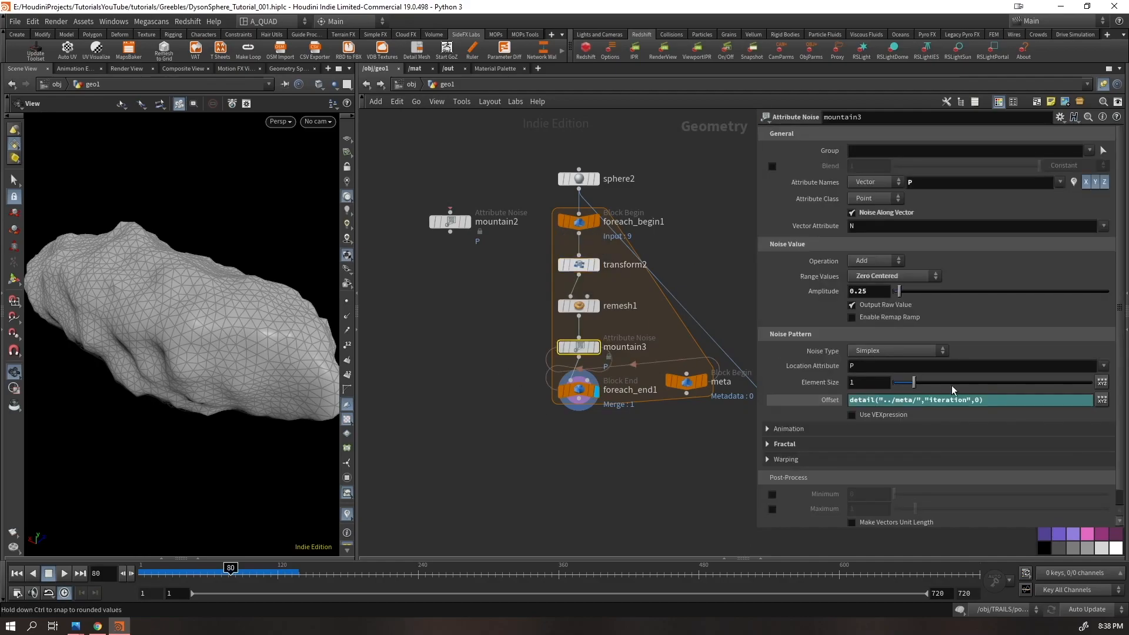
pyautogui.click(586, 266)
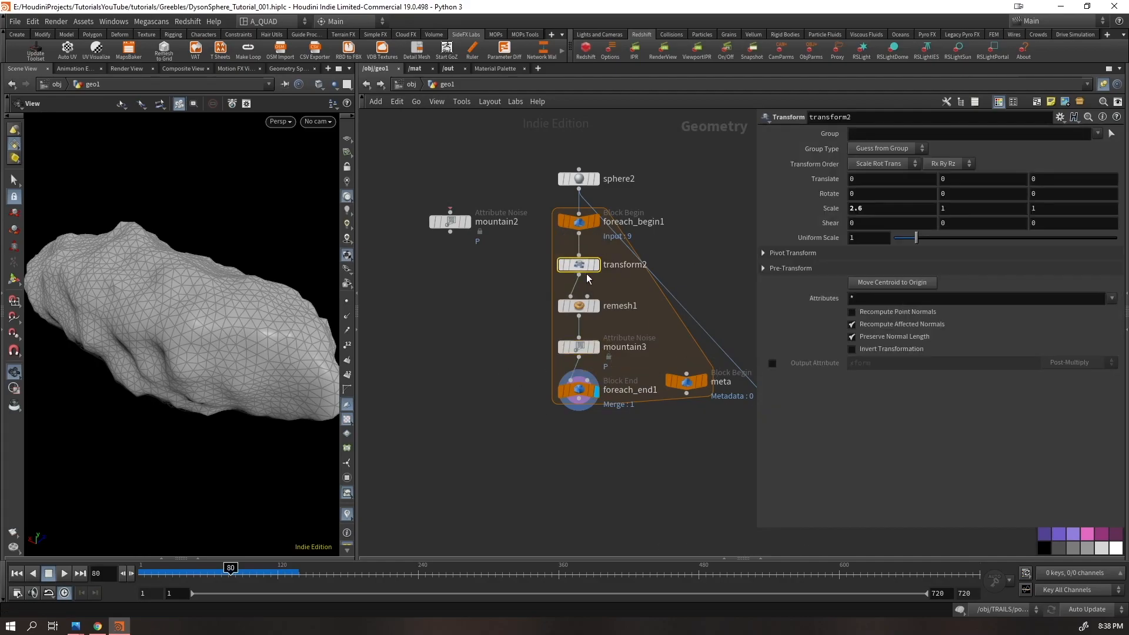
pyautogui.moveTo(869, 210); pyautogui.dragTo(764, 204)
pyautogui.hotkey('ctrl', 'v')
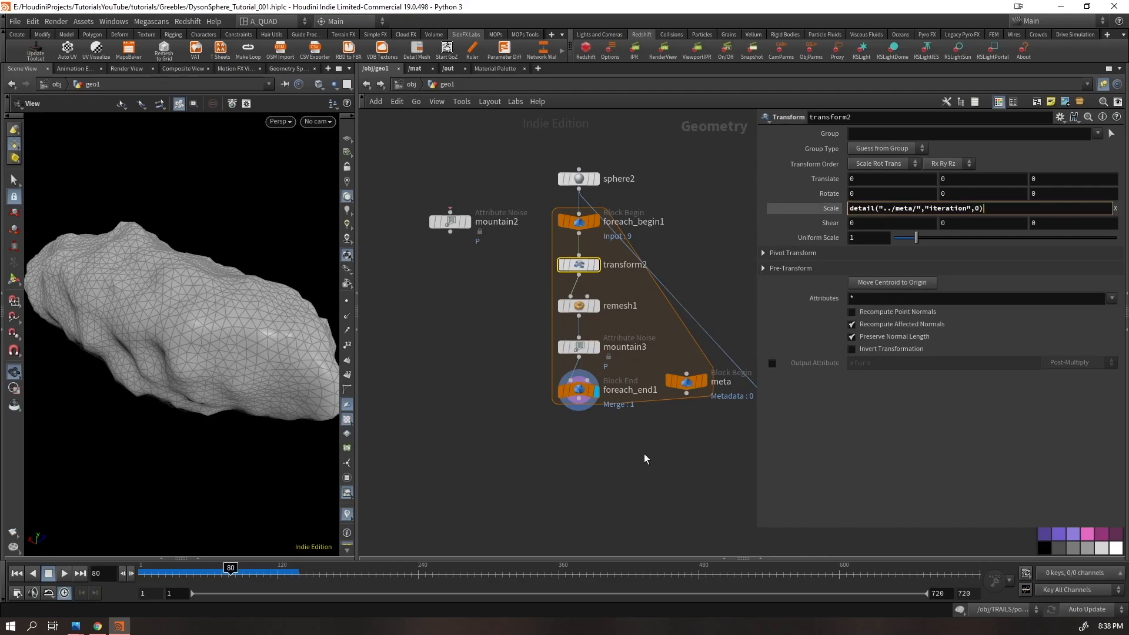
pyautogui.press('Return')
pyautogui.moveTo(254, 269); pyautogui.dragTo(413, 291)
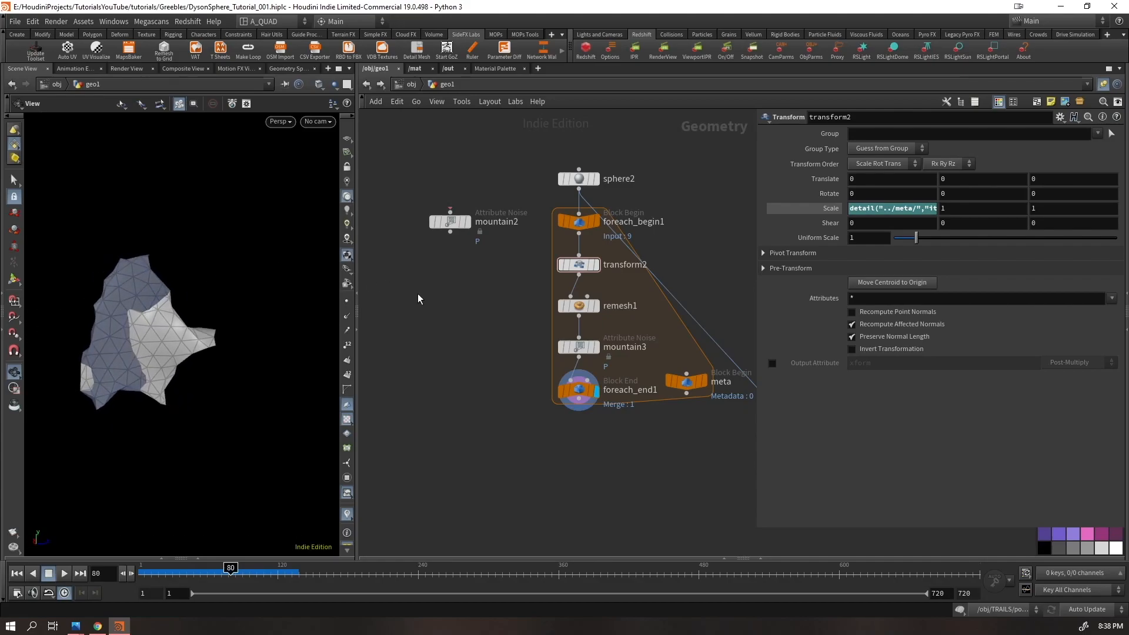
# Turn off Single Pass on foreach_end1 so all iterations merge
pyautogui.click(861, 207)
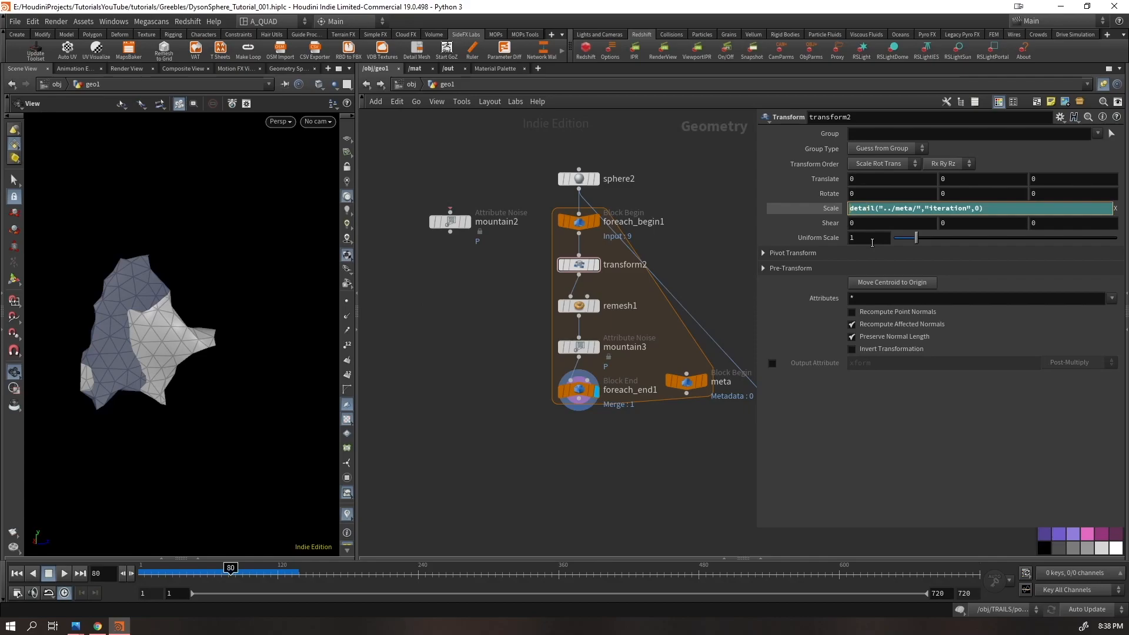
pyautogui.click(578, 390)
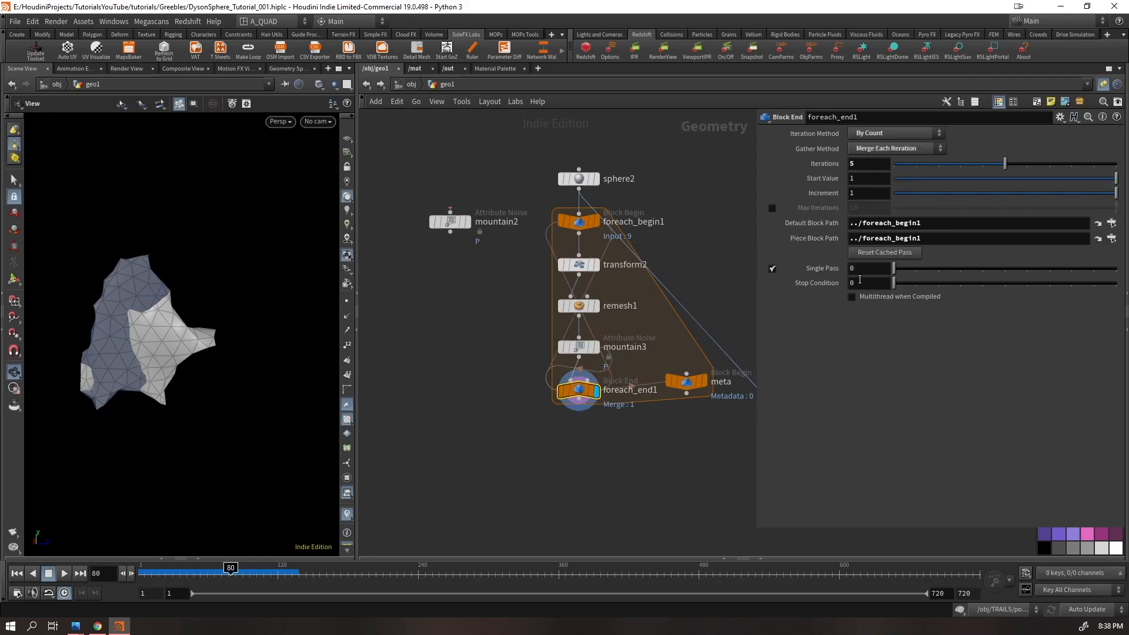
pyautogui.scroll(-10, 210, 286)
pyautogui.scroll(5, 210, 287)
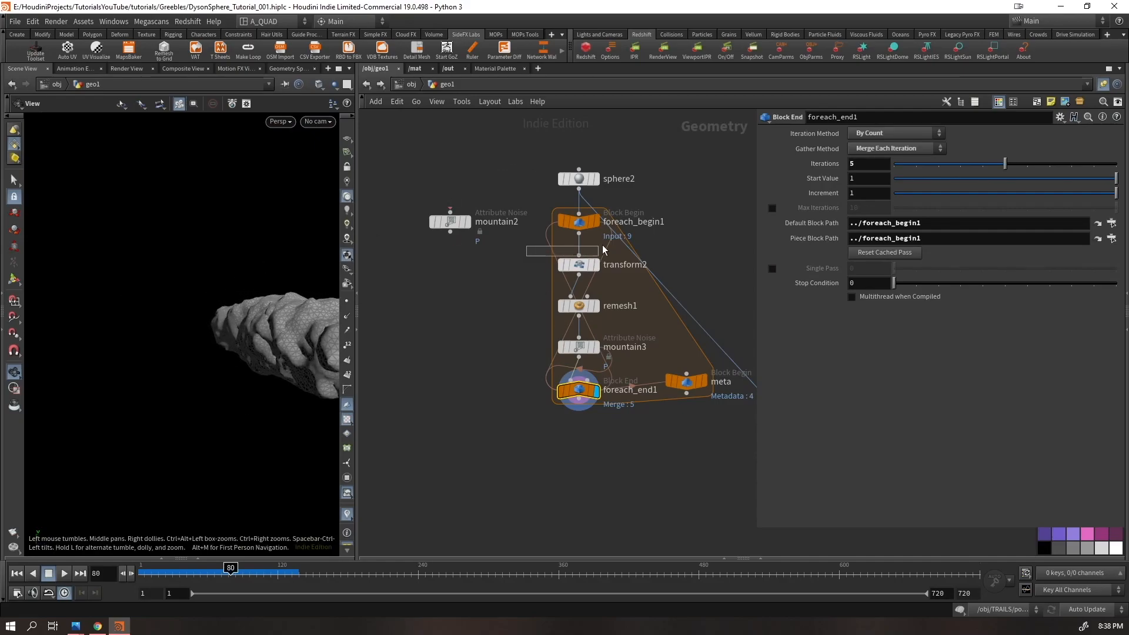
# Randomize transform2's X scale by wrapping its expression as rand(detail("../meta/","iteration",0))
pyautogui.click(632, 268)
pyautogui.click(861, 207)
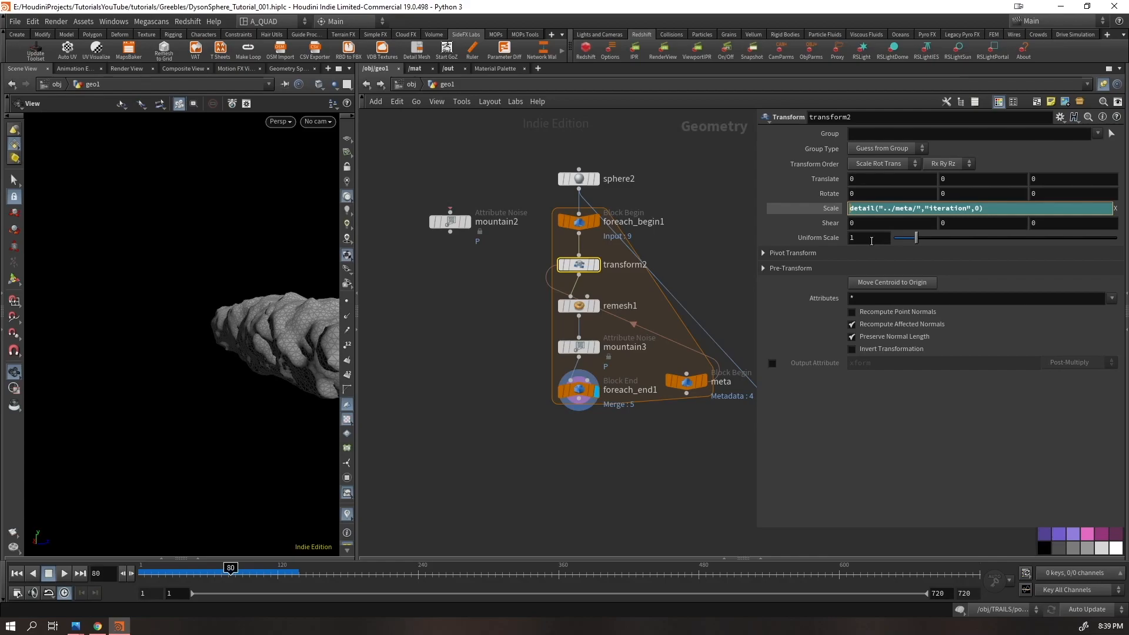
pyautogui.click(797, 209)
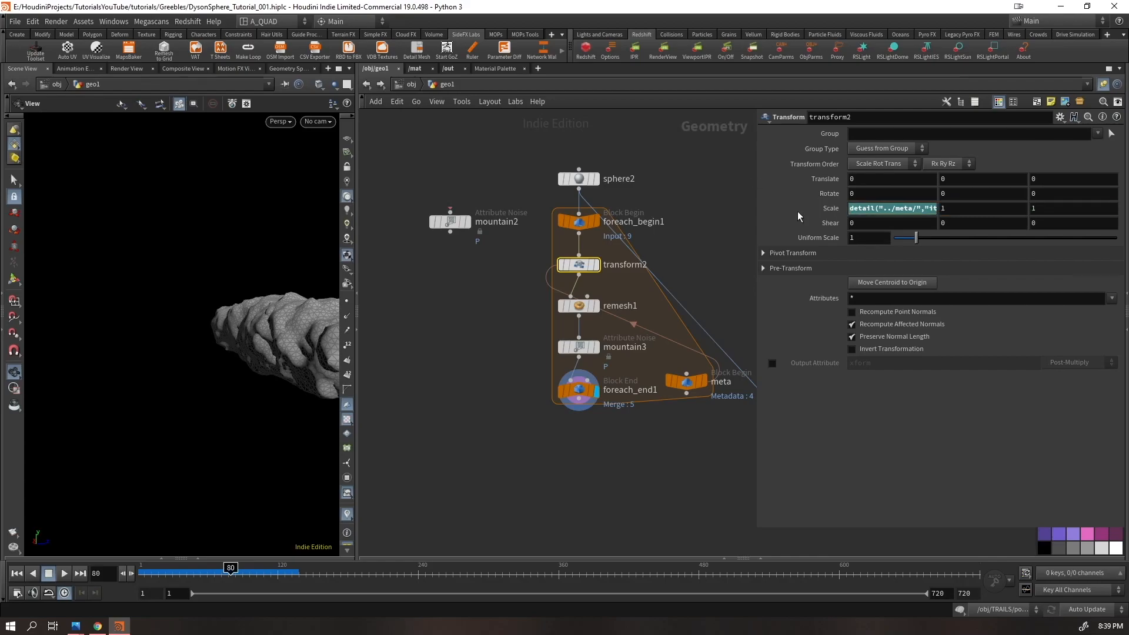
pyautogui.click(817, 206)
pyautogui.write('rand(')
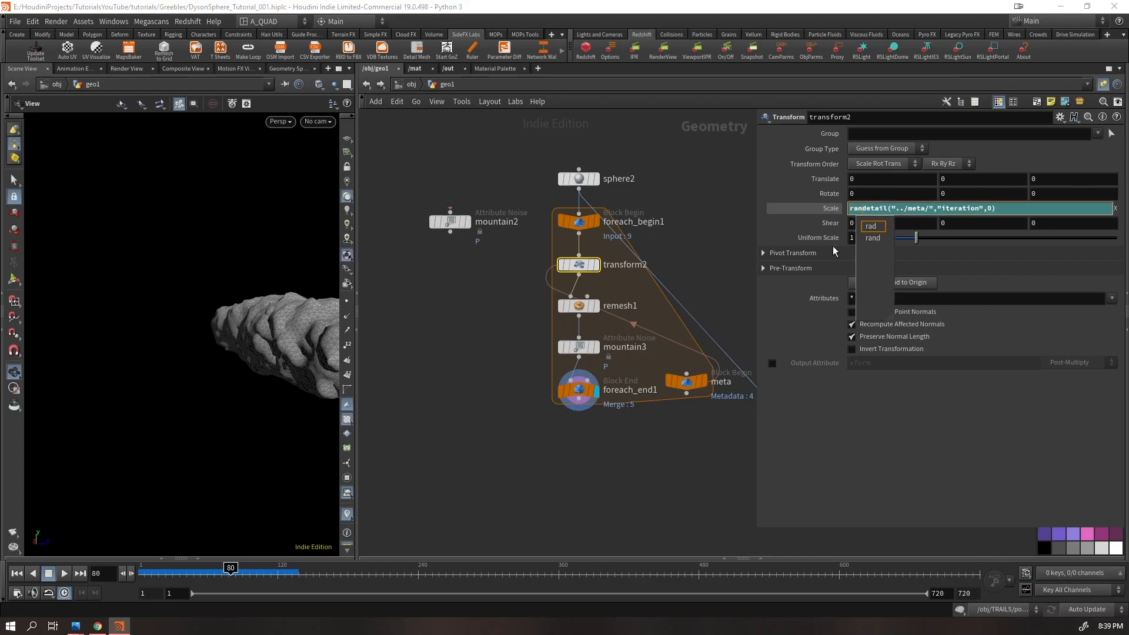
pyautogui.write(')')
pyautogui.press('Return')
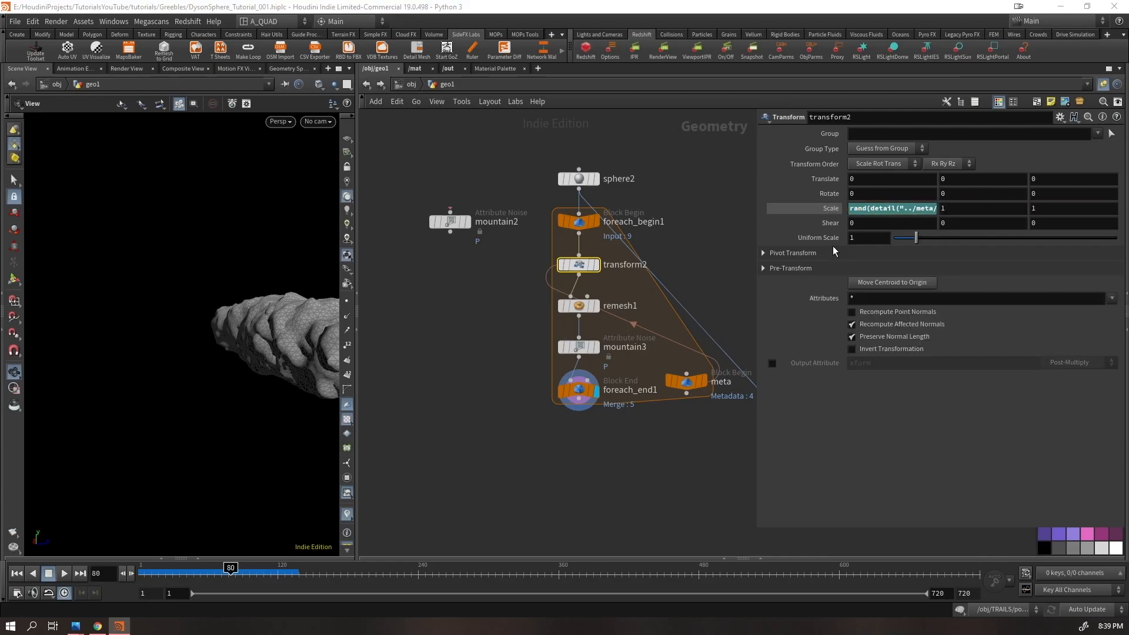
# Remap transform2's random X scale to the range 1 to 1.5 by wrapping the rand expression in fit01
pyautogui.click(902, 206)
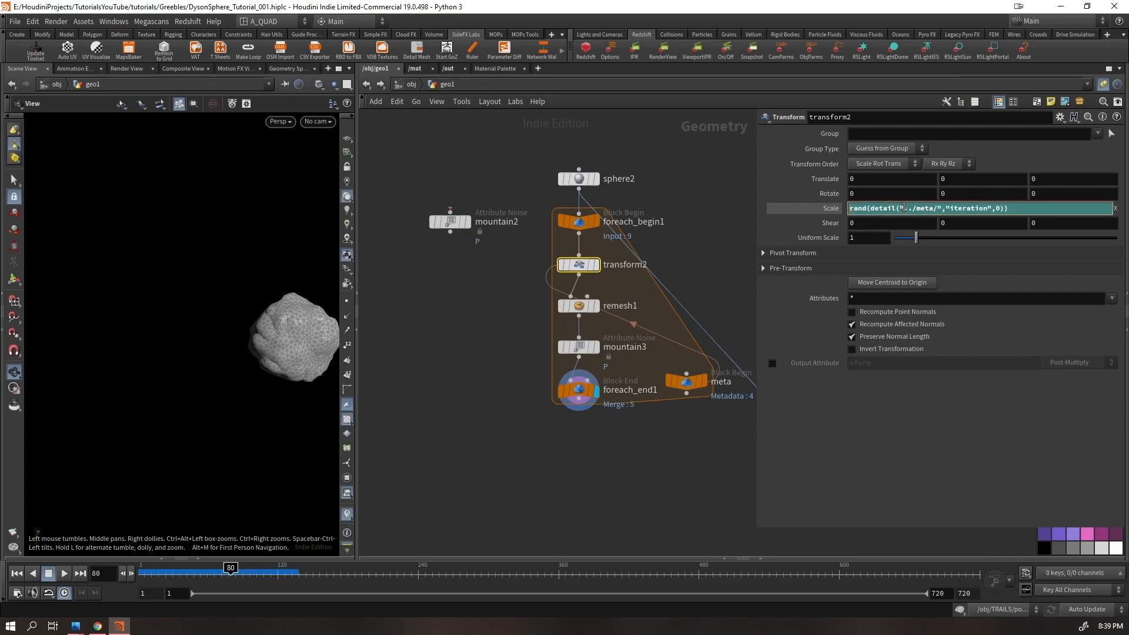
pyautogui.write('fit01(')
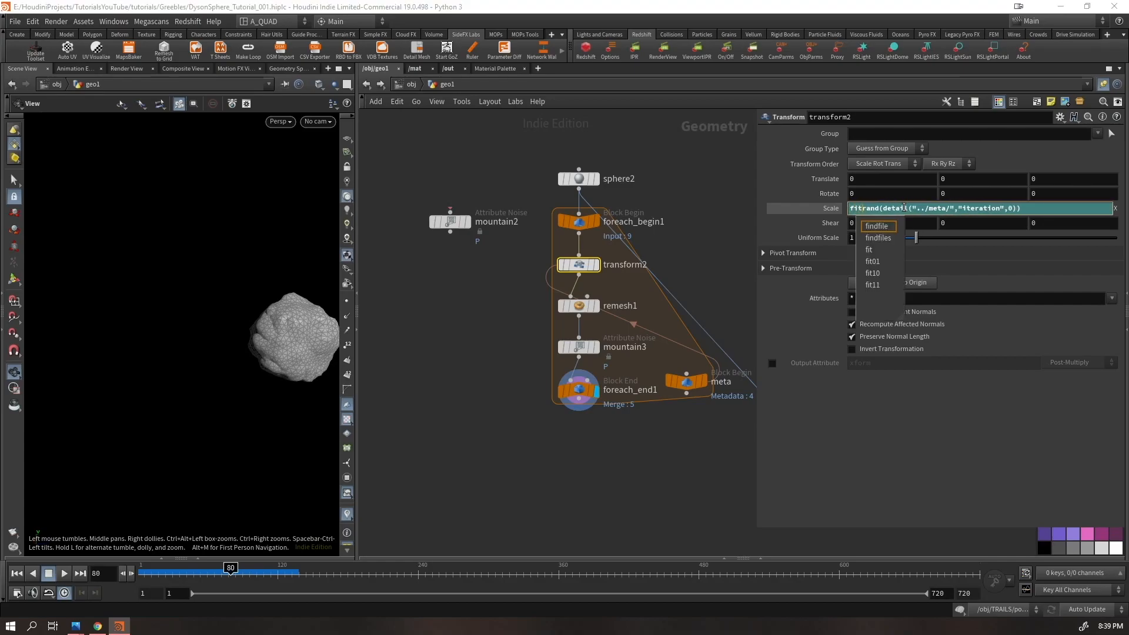
pyautogui.press('End')
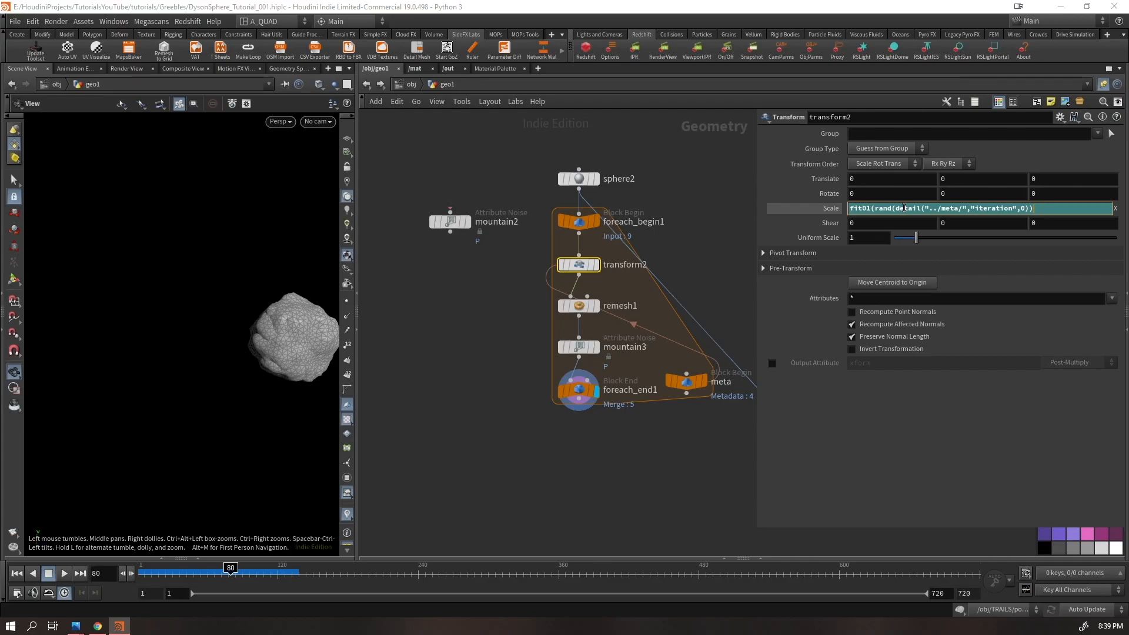
pyautogui.write('1,1.5')
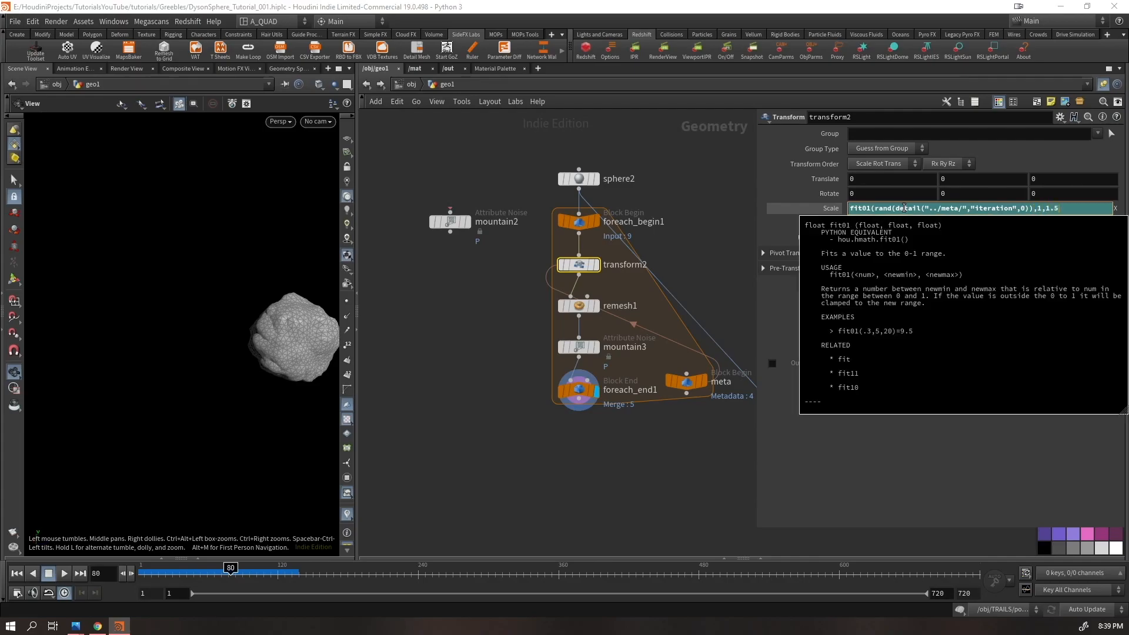
pyautogui.press('Return')
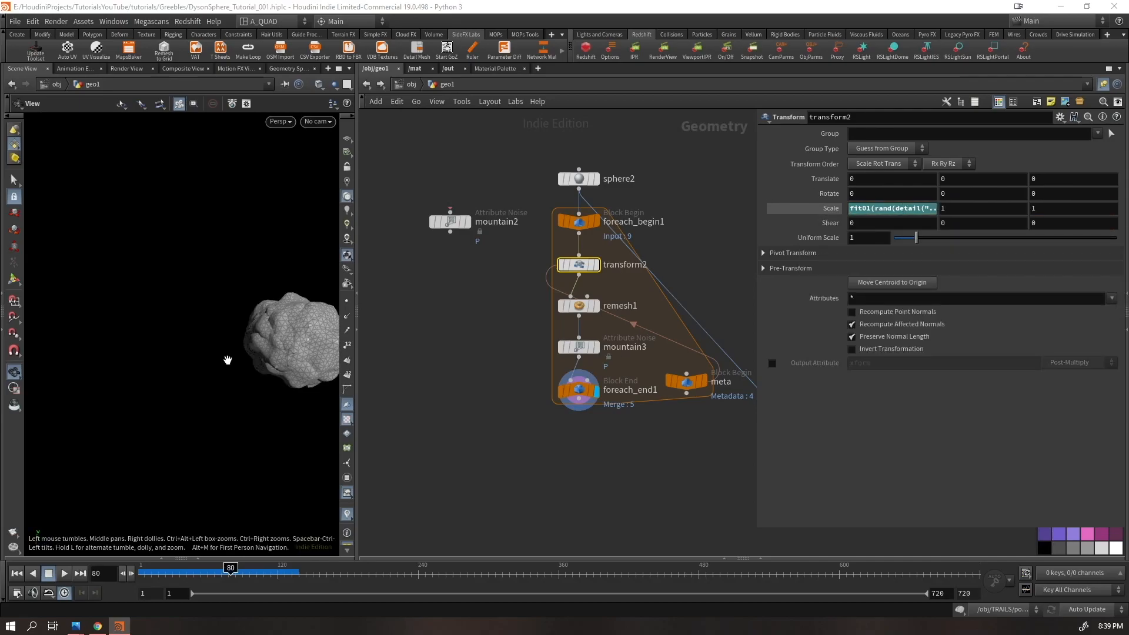
pyautogui.moveTo(227, 360); pyautogui.dragTo(196, 375, button='middle')
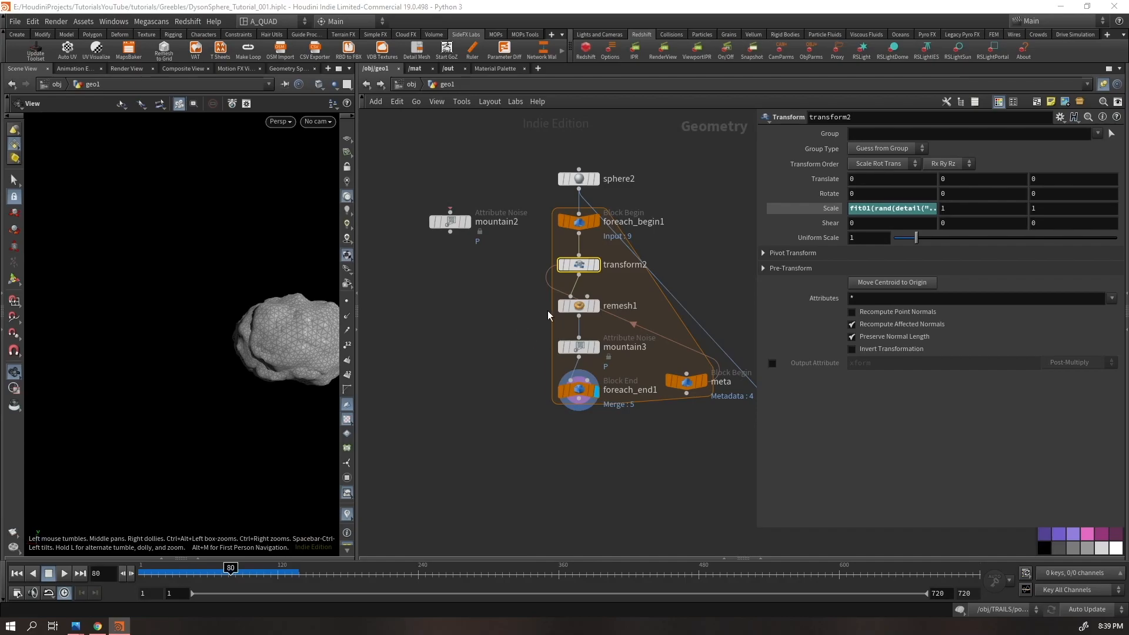
# Set mountain3's noise amplitude to 0.2
pyautogui.click(580, 305)
pyautogui.click(582, 348)
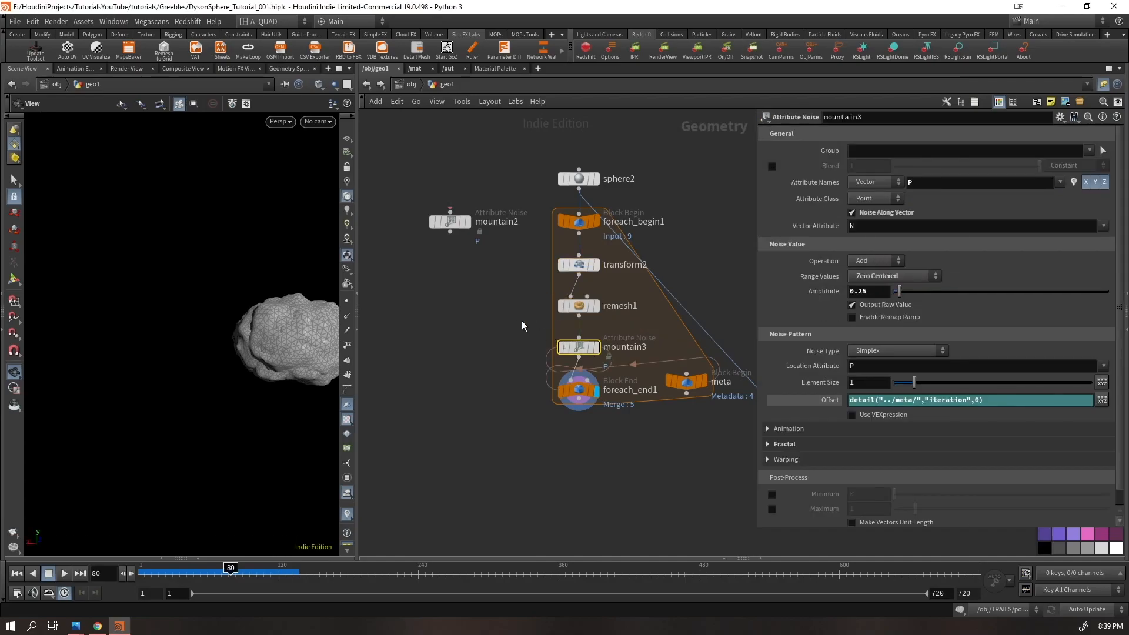
pyautogui.write('0.2')
pyautogui.press('Return')
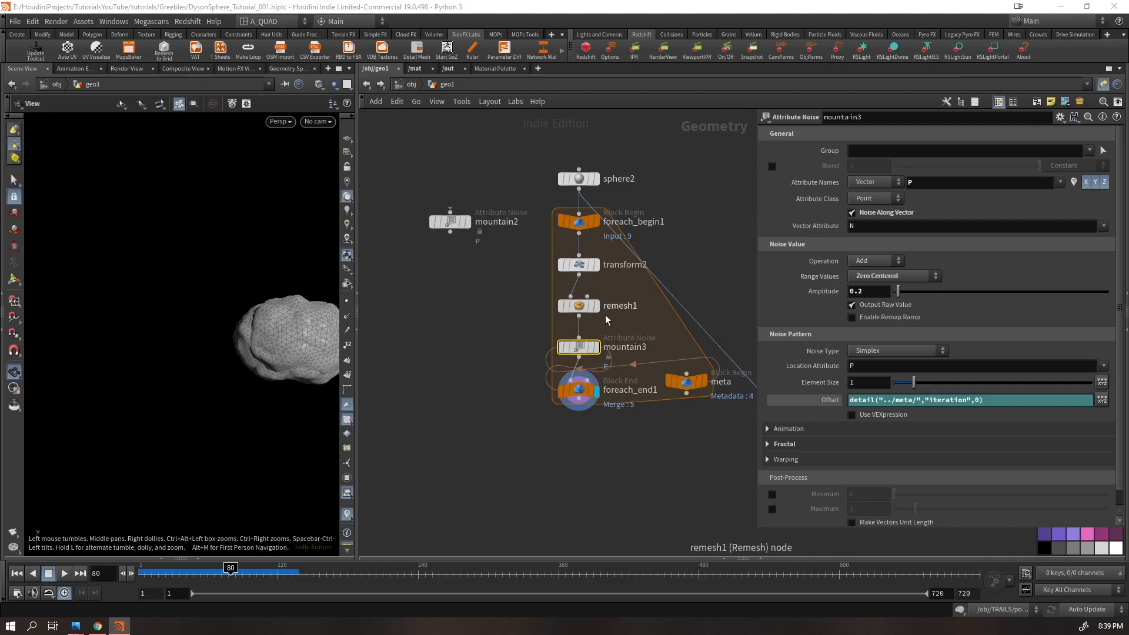
# Set remesh1's target size to 0.05 for a finer rock mesh
pyautogui.click(579, 305)
pyautogui.write('0.05')
pyautogui.press('Return')
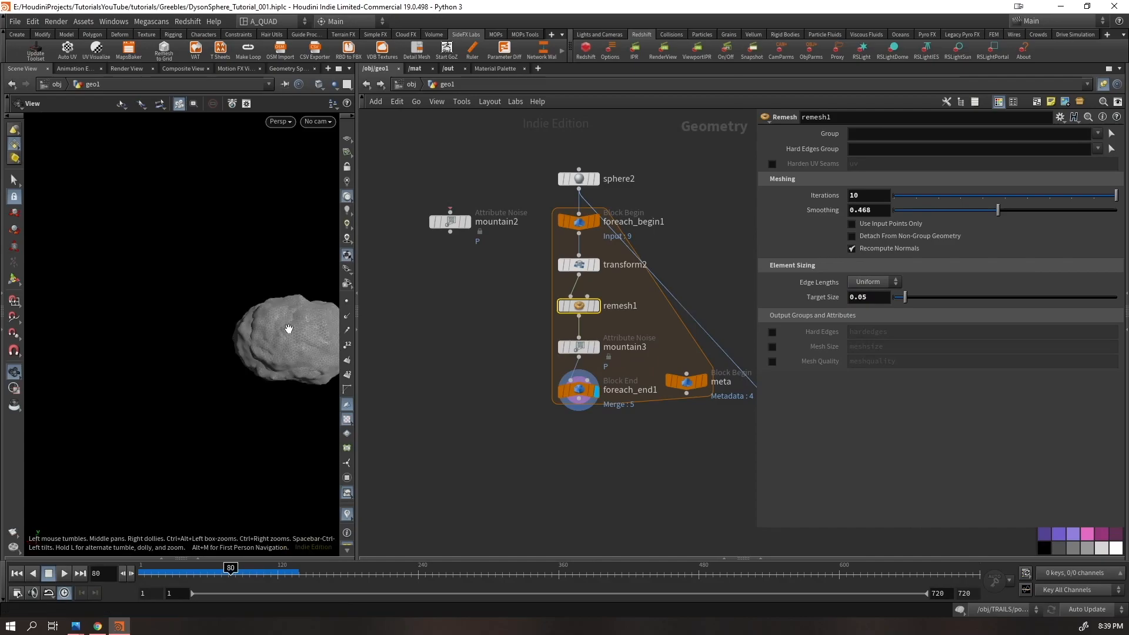
pyautogui.scroll(5, 285, 318)
# Rewire copytopoints1's first input from sphere2 to foreach_end1's output and save the scene
pyautogui.click(578, 390)
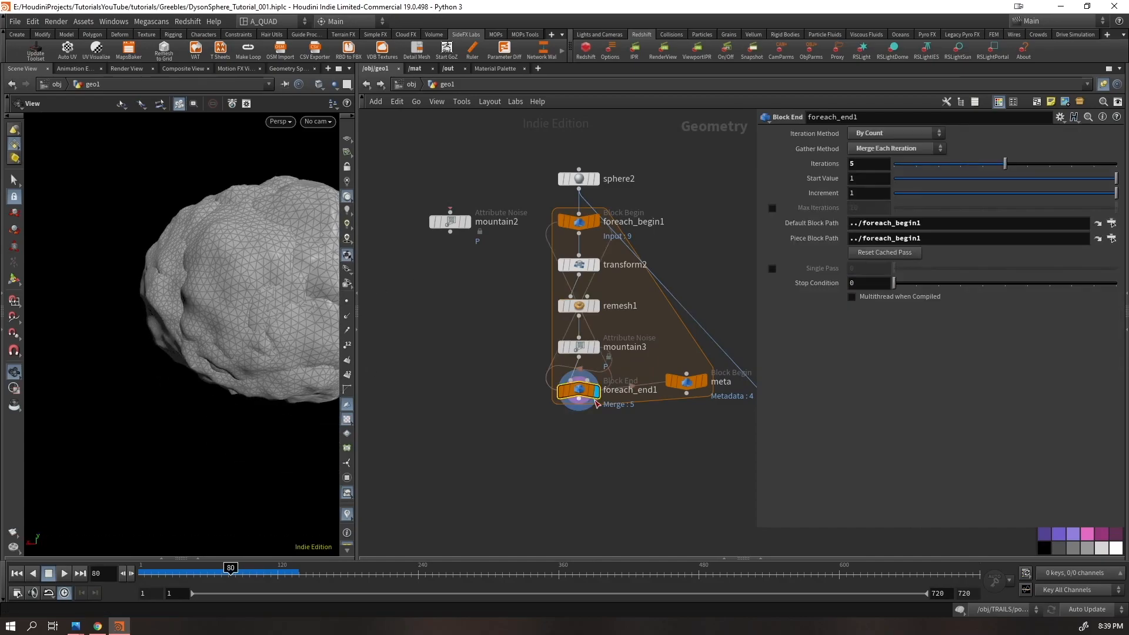
pyautogui.moveTo(597, 441); pyautogui.dragTo(531, 371, button='middle')
pyautogui.moveTo(623, 319)
pyautogui.mouseDown()
pyautogui.moveTo(620, 339)
pyautogui.moveTo(625, 324)
pyautogui.mouseUp()
pyautogui.click(628, 324)
pyautogui.click(616, 371)
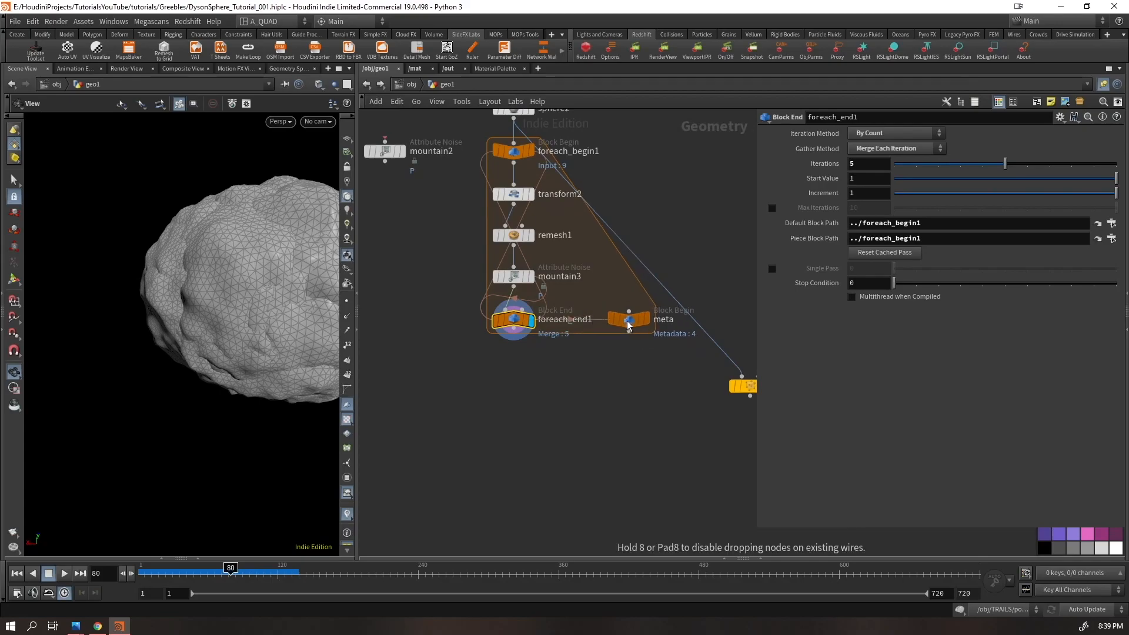
pyautogui.scroll(-4, 210, 318)
pyautogui.moveTo(210, 319); pyautogui.dragTo(135, 355)
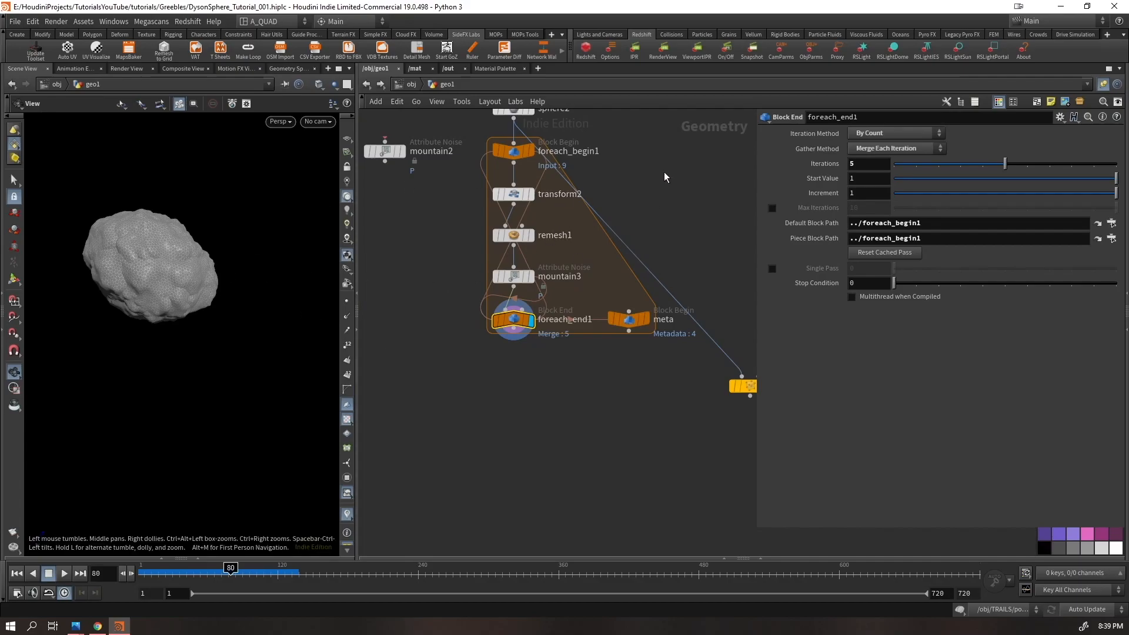
pyautogui.scroll(-4, 647, 177)
pyautogui.moveTo(646, 163); pyautogui.dragTo(577, 239)
pyautogui.click(575, 297)
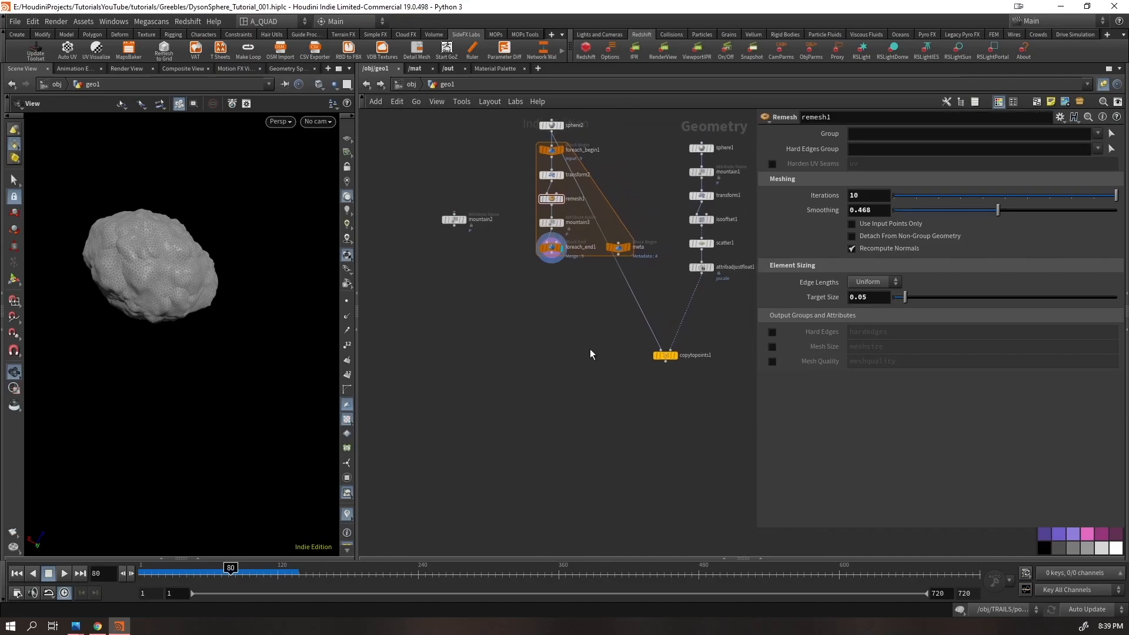
pyautogui.moveTo(621, 278); pyautogui.dragTo(552, 254)
pyautogui.hotkey('ctrl', 's')
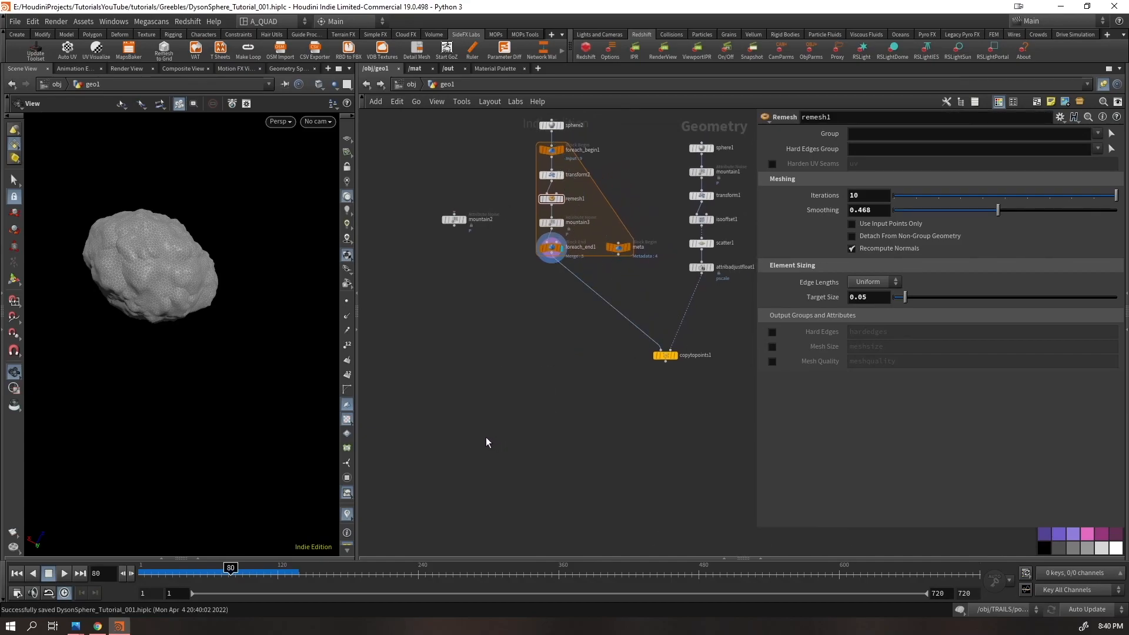
# Display copytopoints1, change the viewport lighting so the rocks appear shaded, and inspect the scattered field
pyautogui.scroll(5, 685, 355)
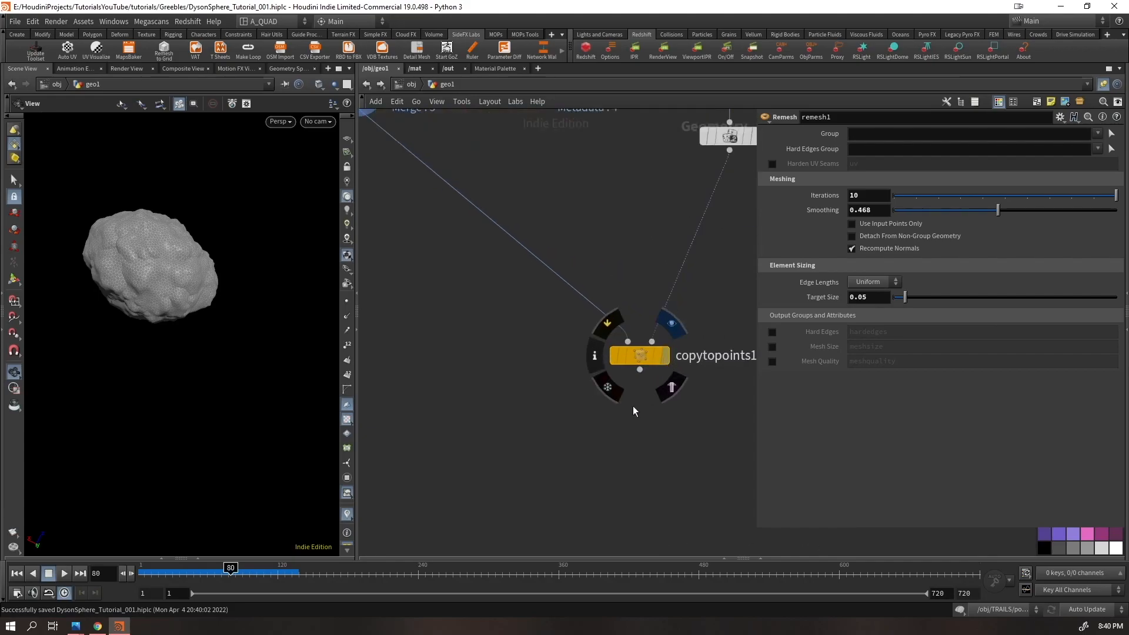
pyautogui.press('f')
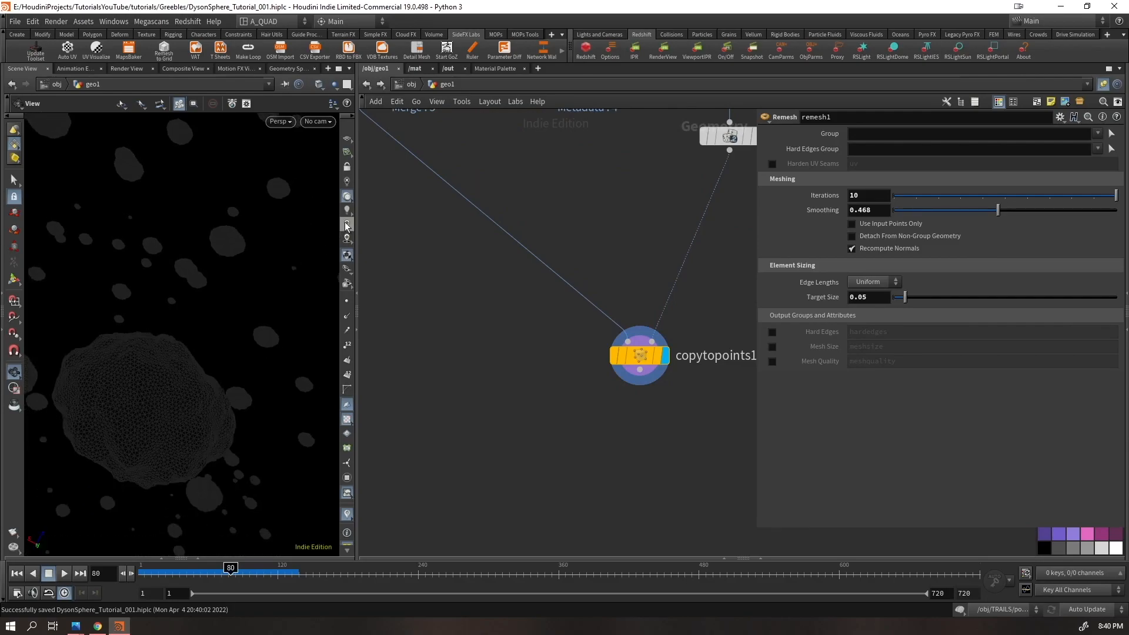
pyautogui.click(347, 198)
pyautogui.moveTo(133, 396); pyautogui.dragTo(184, 377)
pyautogui.moveTo(208, 345); pyautogui.dragTo(104, 519, button='right')
pyautogui.moveTo(324, 203); pyautogui.dragTo(233, 365)
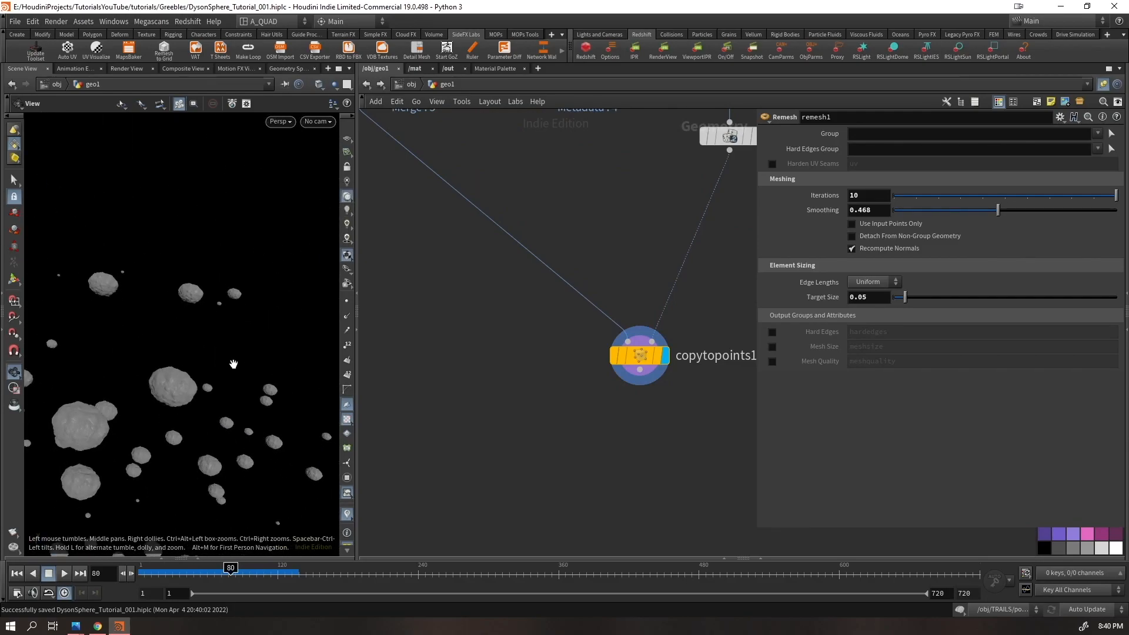
pyautogui.moveTo(242, 348); pyautogui.dragTo(148, 494, button='right')
# Insert a Connectivity node between foreach_end1 and copytopoints1 and display its output framed in the viewport
pyautogui.press('h')
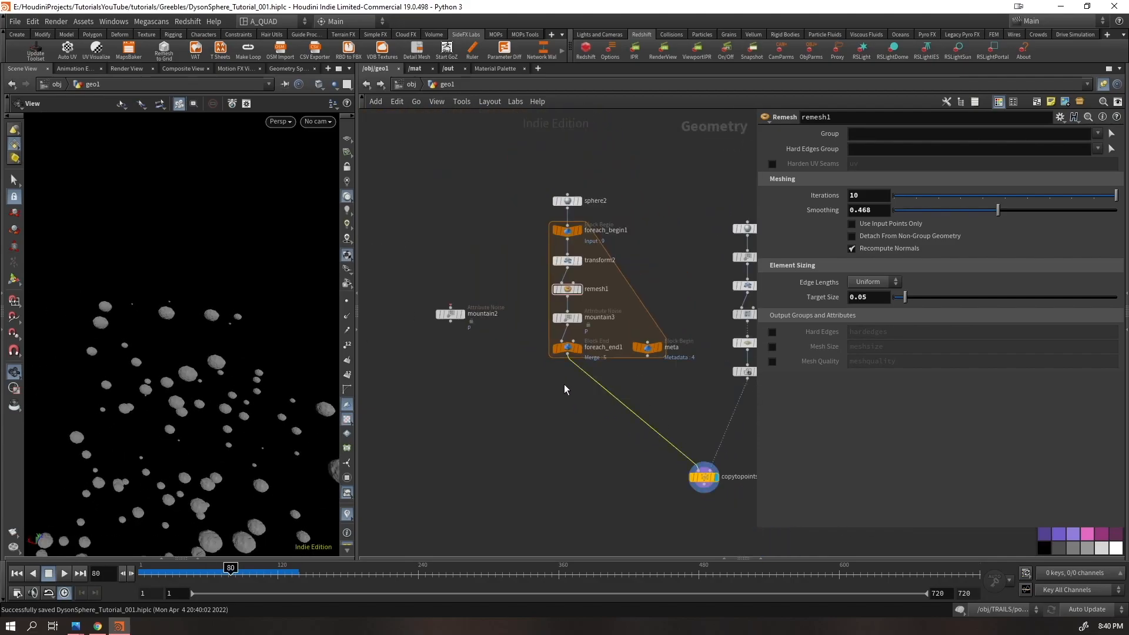
pyautogui.press('Tab')
pyautogui.write('conn')
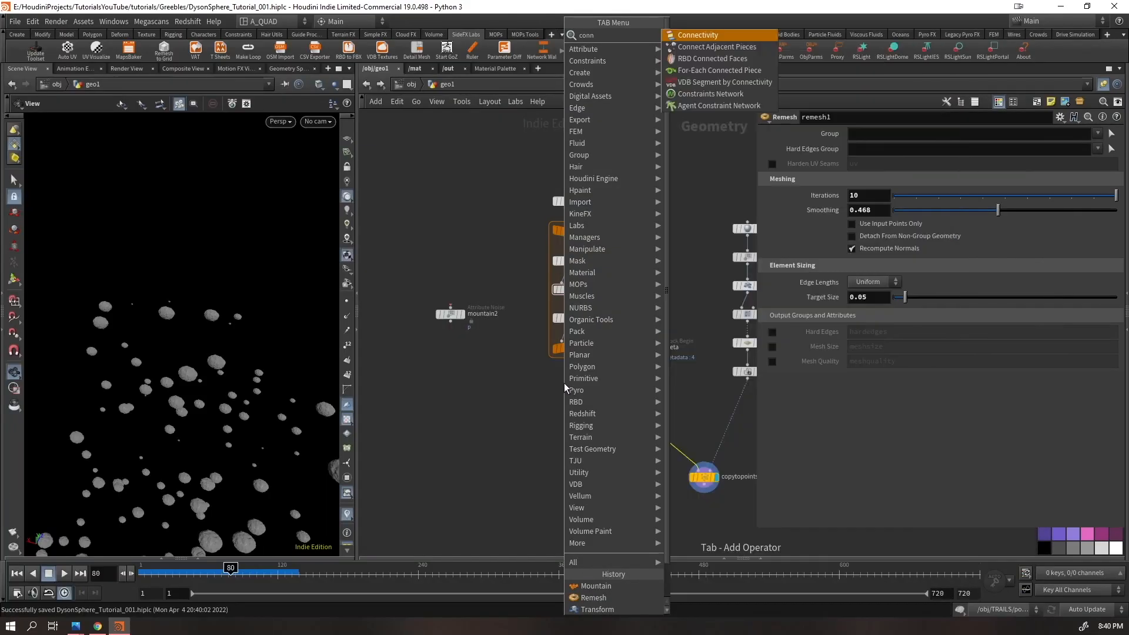
pyautogui.press('Return')
pyautogui.click(579, 377)
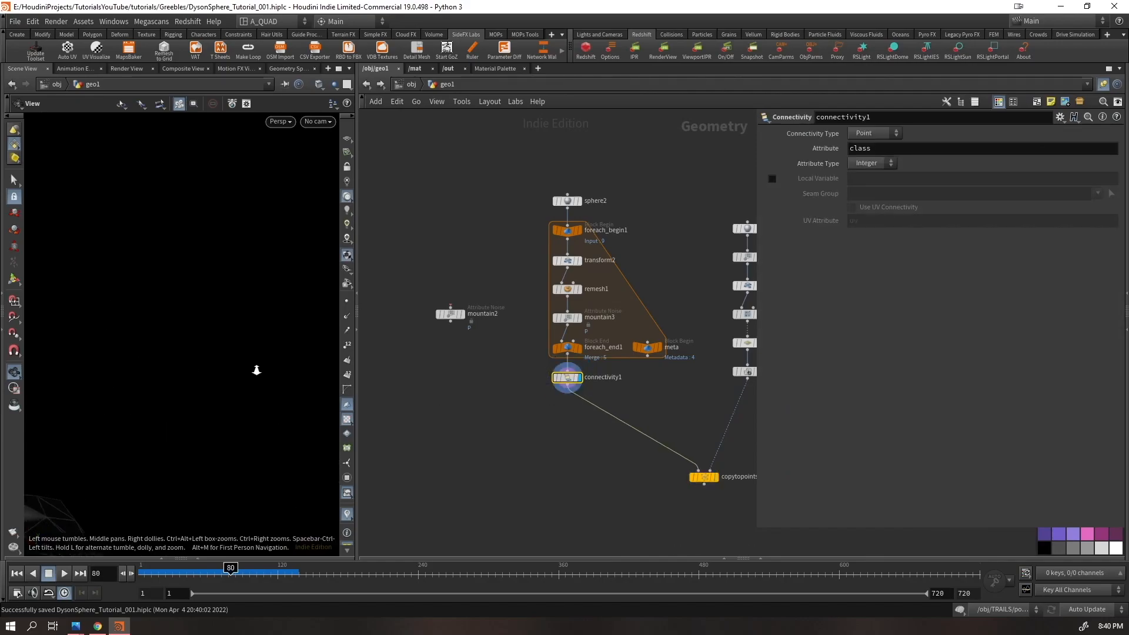
pyautogui.press('f')
pyautogui.moveTo(228, 358); pyautogui.dragTo(199, 379, button='right')
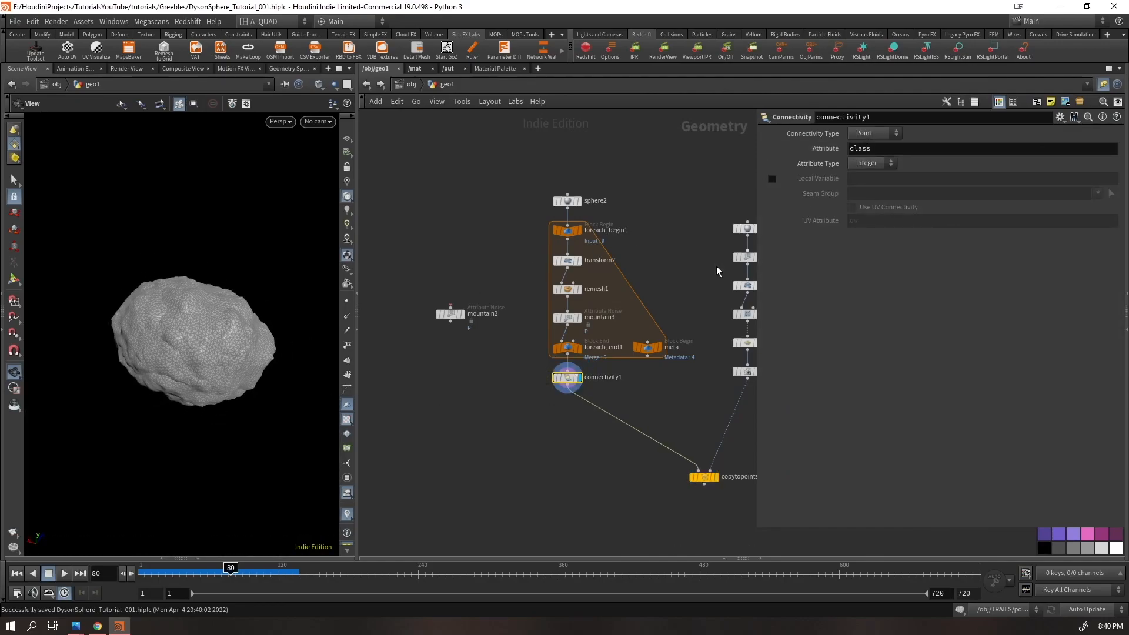
# Visualize connectivity1's class attribute on the overlapping rocks, and rename the attribute to variant
pyautogui.middleClick(576, 381)
pyautogui.click(662, 357)
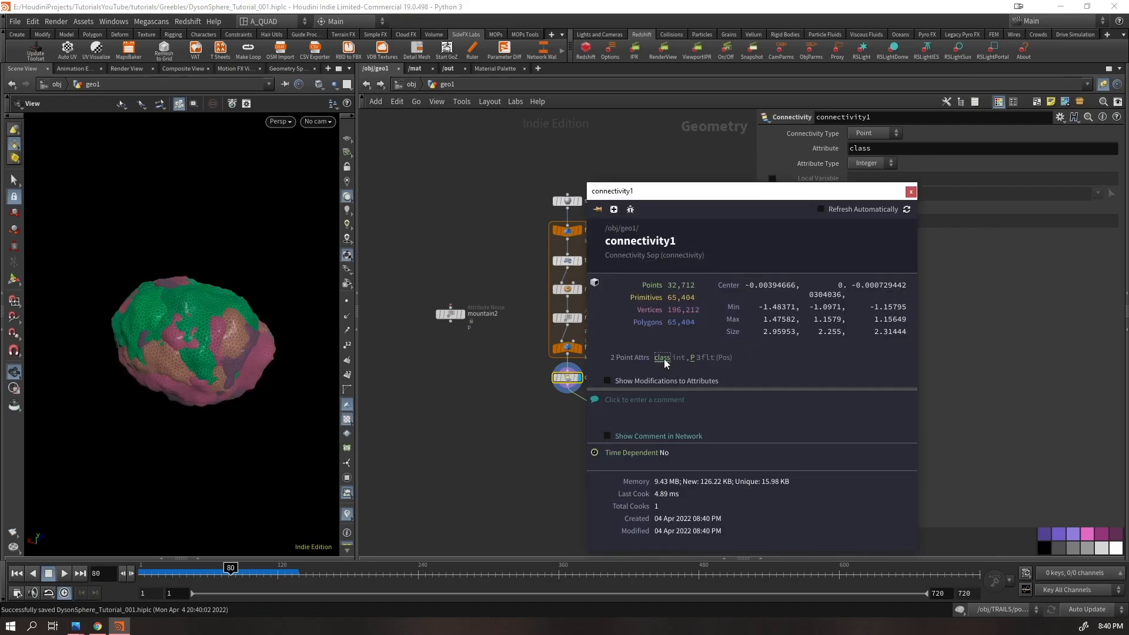
pyautogui.scroll(5, 260, 320)
pyautogui.moveTo(234, 309); pyautogui.dragTo(187, 255)
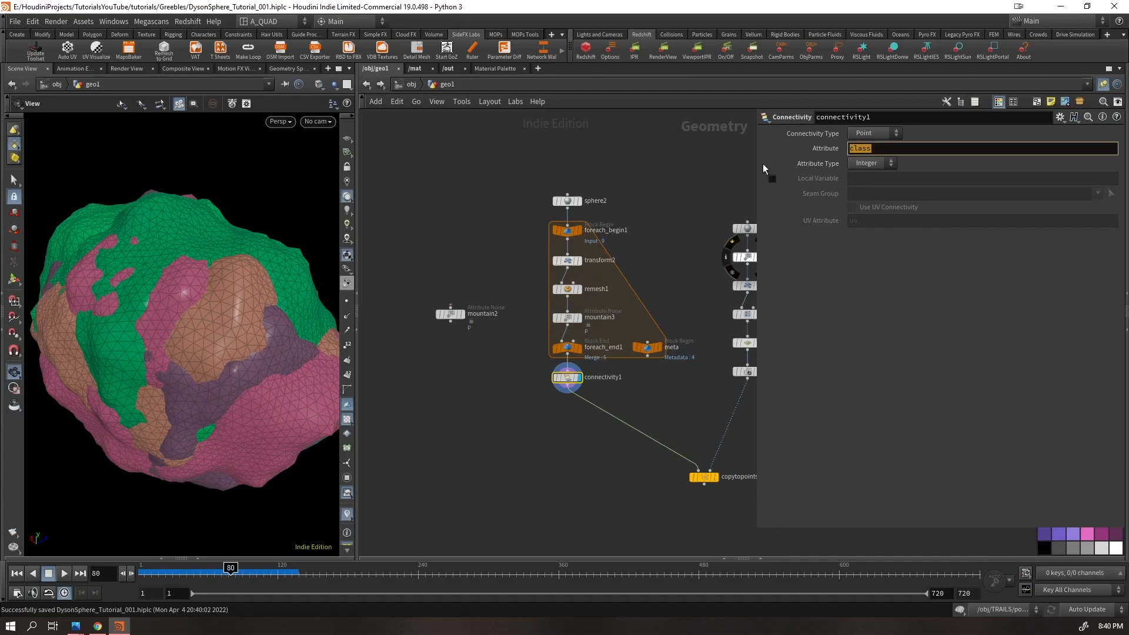
pyautogui.write('nt')
pyautogui.press('Return')
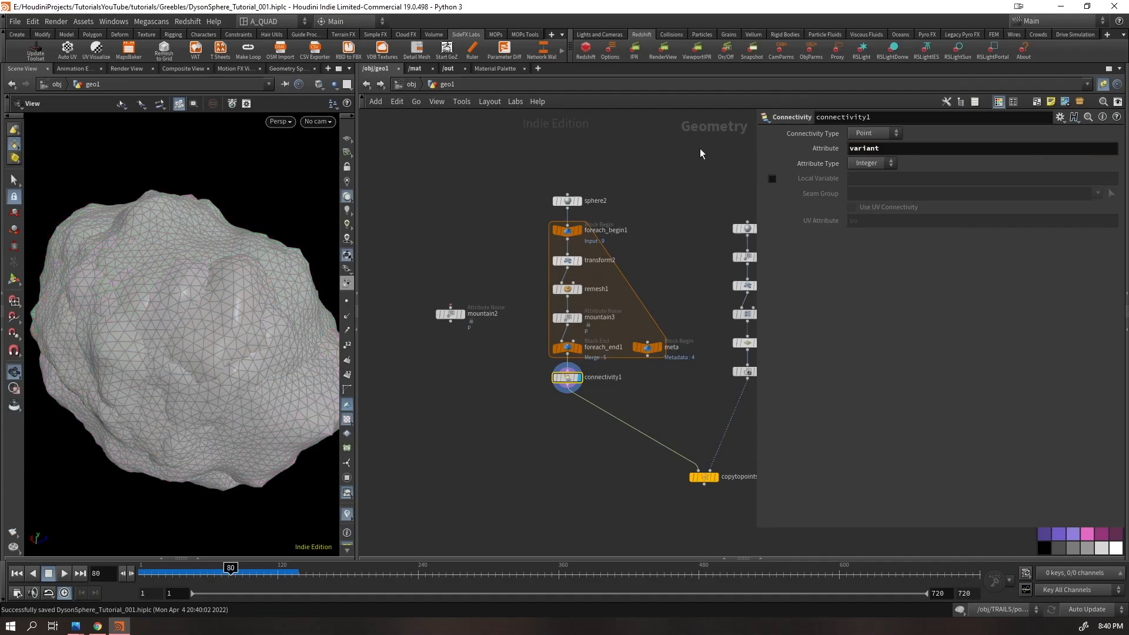
# Add an Attribute from Pieces node fed by connectivity1's output
pyautogui.moveTo(622, 467); pyautogui.dragTo(499, 438, button='middle')
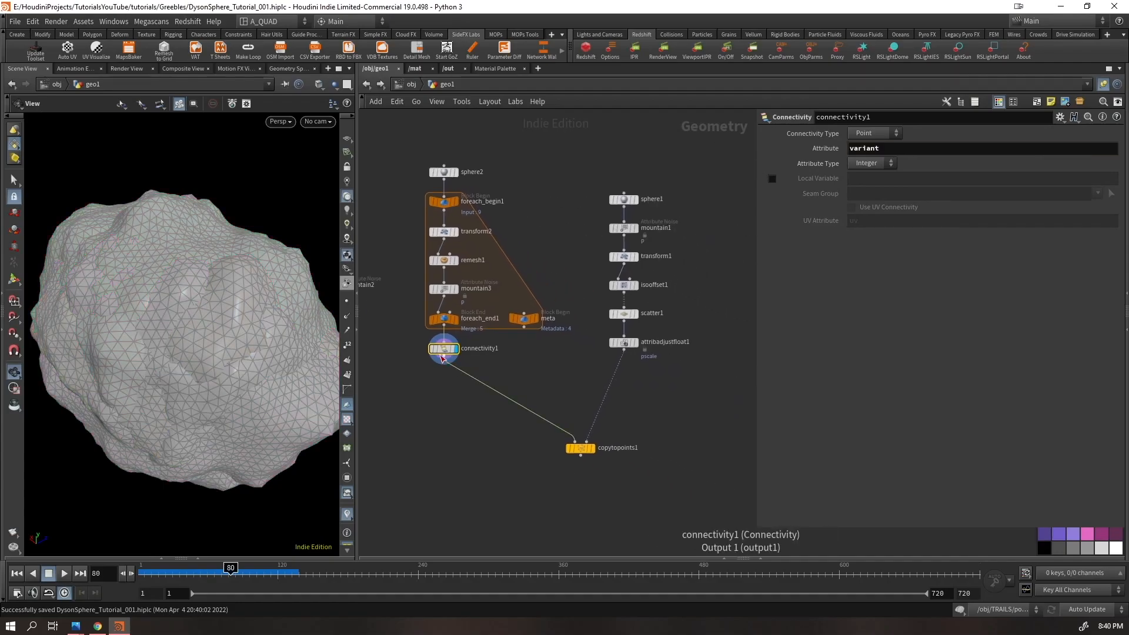
pyautogui.click(445, 360)
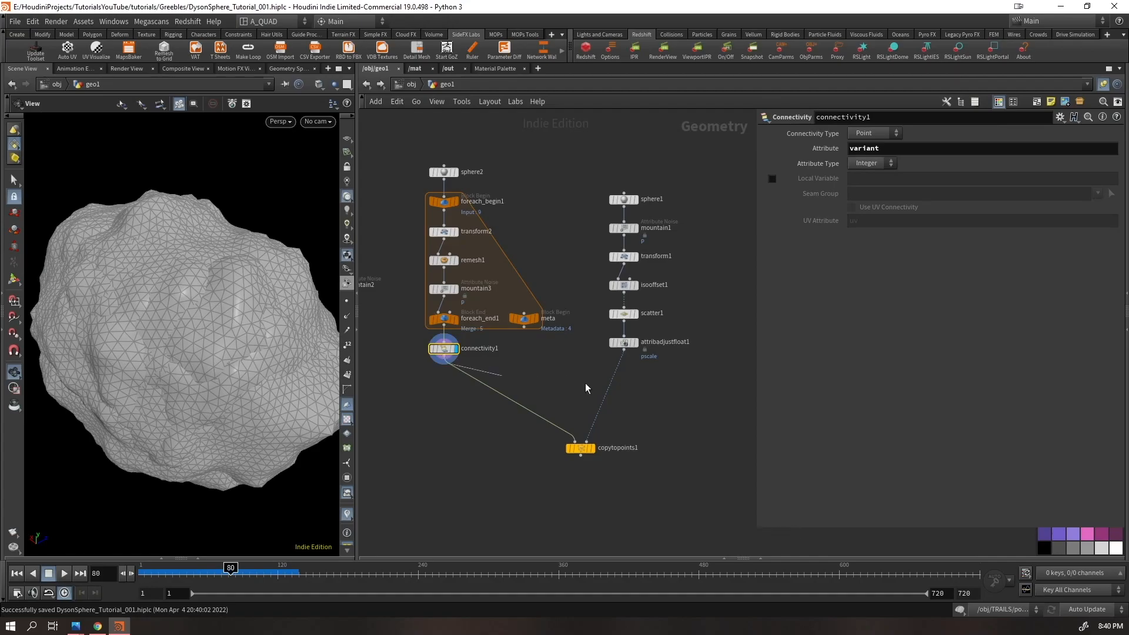
pyautogui.press('Tab')
pyautogui.write('atfromp')
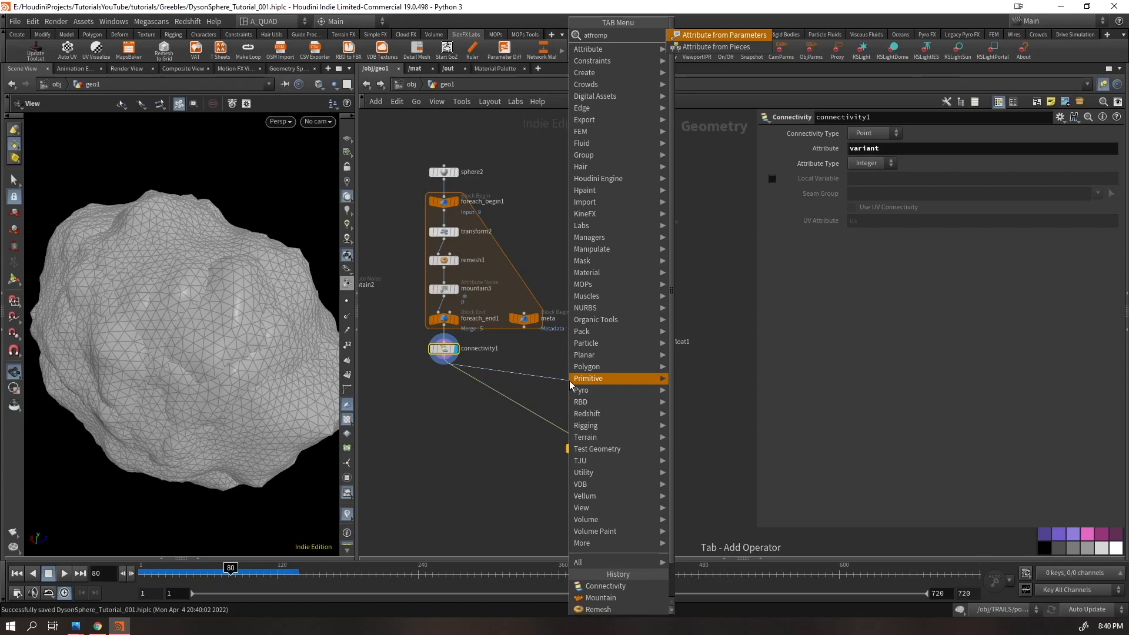
pyautogui.press('Down')
pyautogui.press('Return')
pyautogui.click(569, 380)
# Connect attribadjustfloat1's output to the second input of the Attribute from Pieces node
pyautogui.scroll(5, 590, 429)
pyautogui.moveTo(589, 428); pyautogui.dragTo(540, 441, button='middle')
pyautogui.click(703, 268)
pyautogui.click(554, 339)
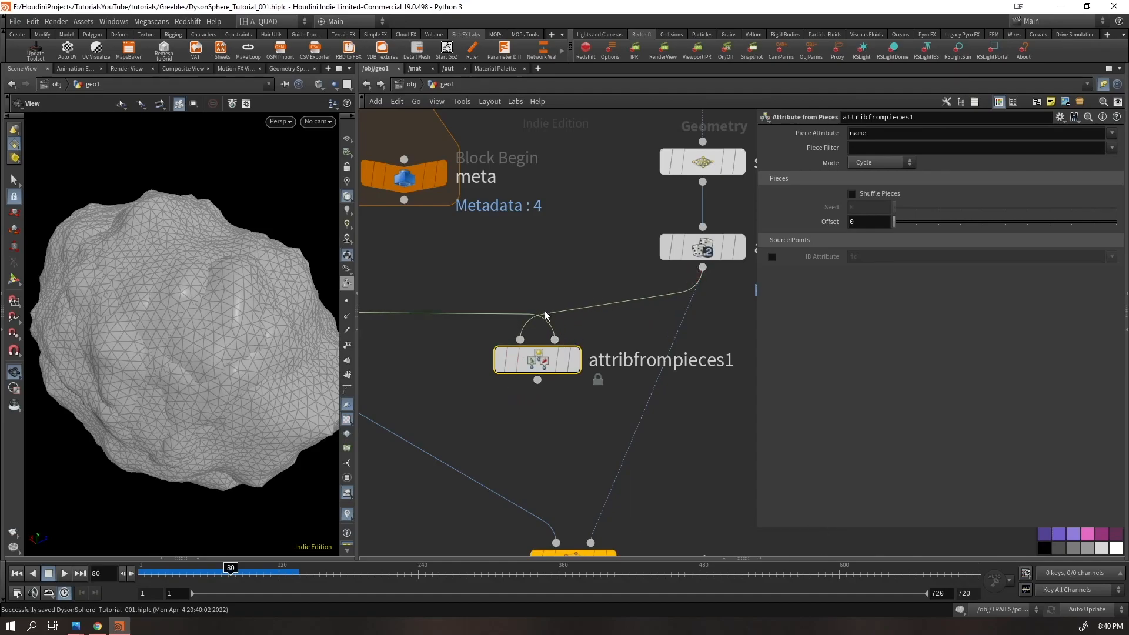
# Display attribfrompieces1's output and set its piece attribute to variant
pyautogui.click(576, 363)
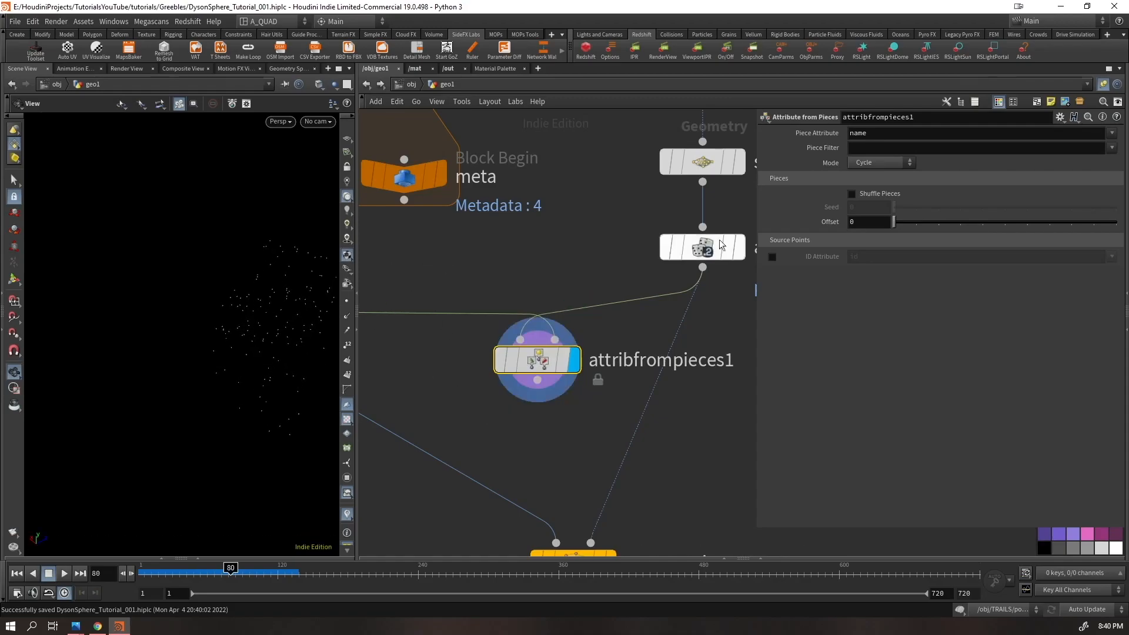
pyautogui.doubleClick(884, 134)
pyautogui.write('variant')
pyautogui.press('Return')
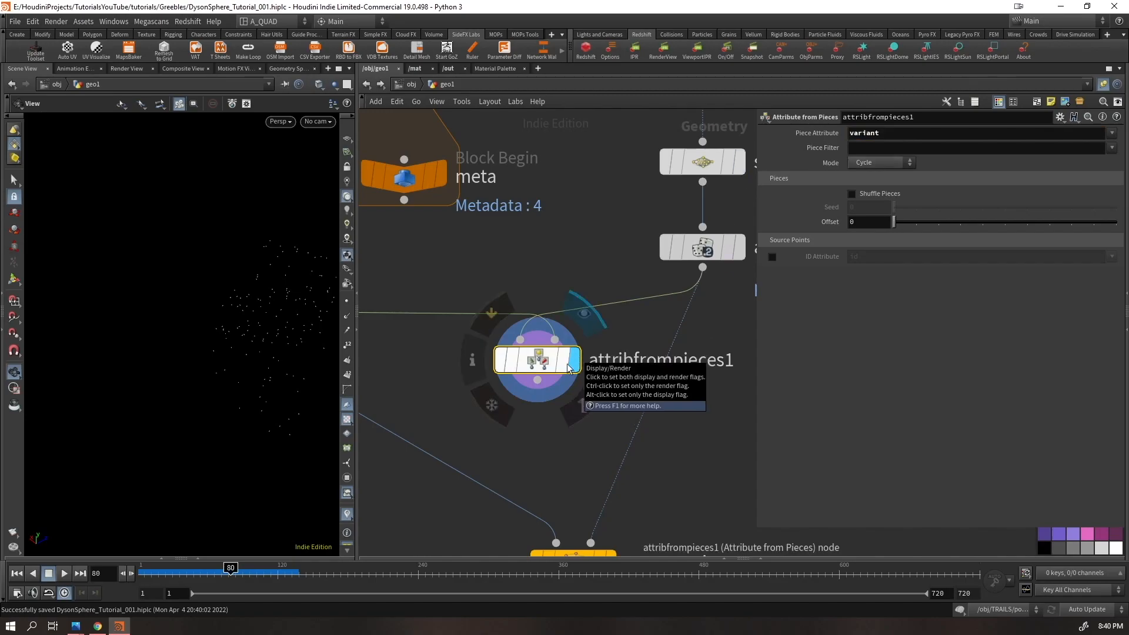
# Examine the variant values of attribfrompieces1 and connectivity1 in the geometry spreadsheet, sorting by variant, and check foreach_end1's iterations
pyautogui.click(200, 557)
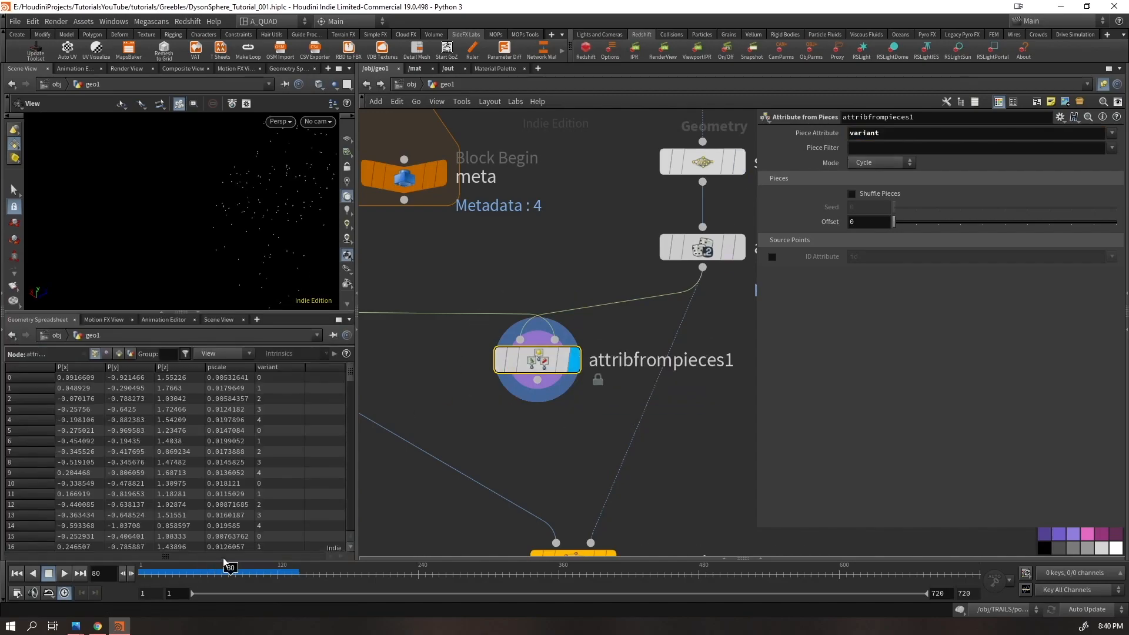
pyautogui.scroll(-5, 413, 399)
pyautogui.click(460, 376)
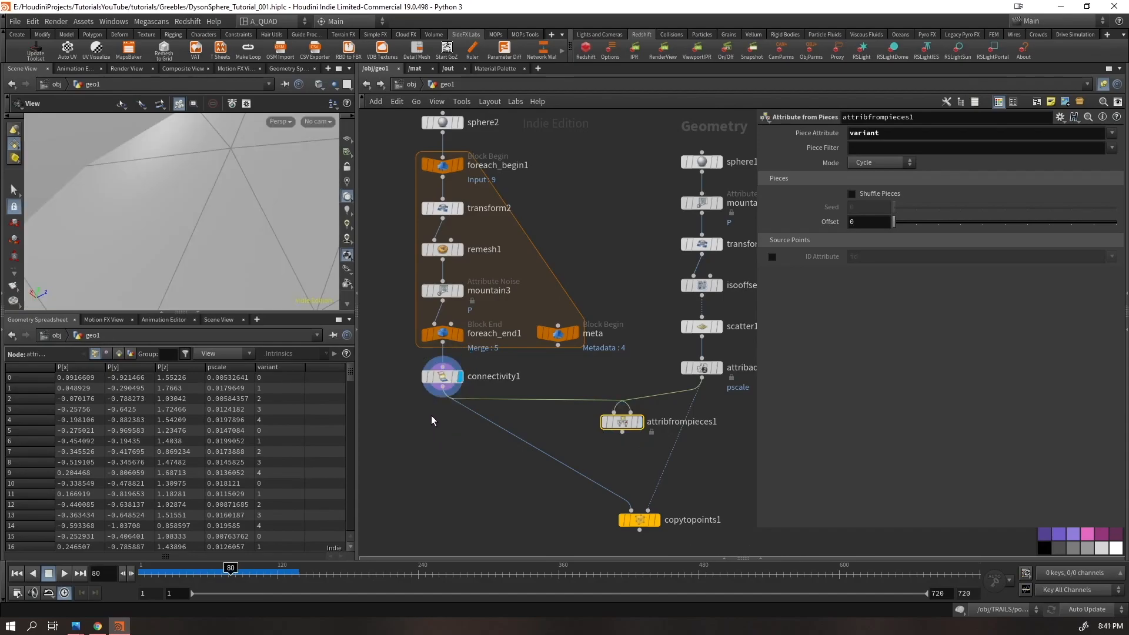
pyautogui.click(460, 372)
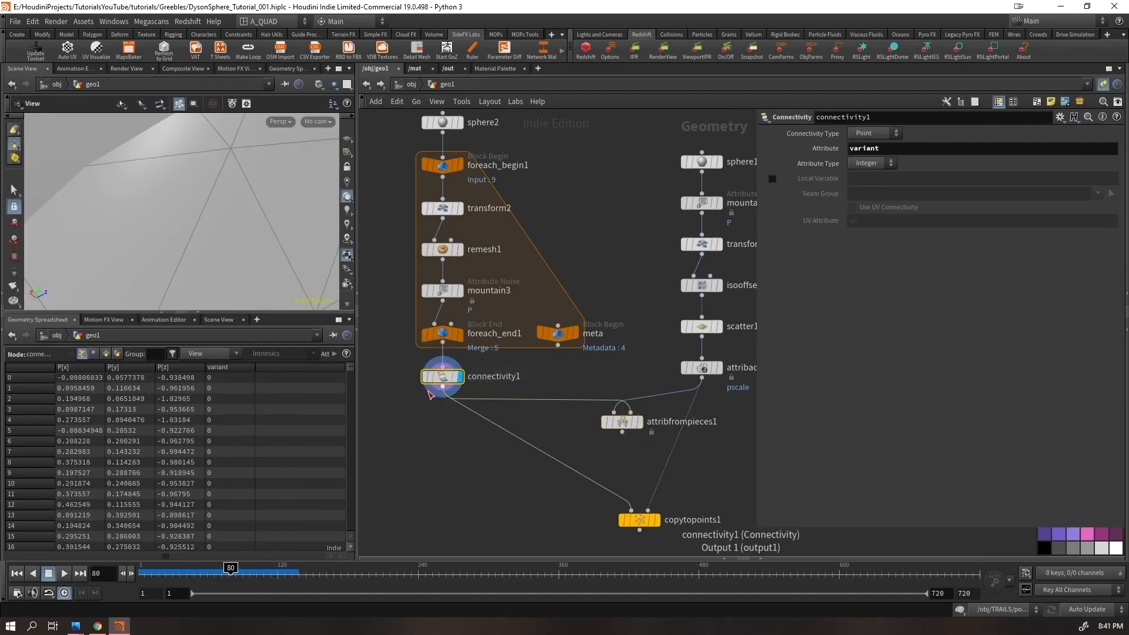
pyautogui.click(217, 368)
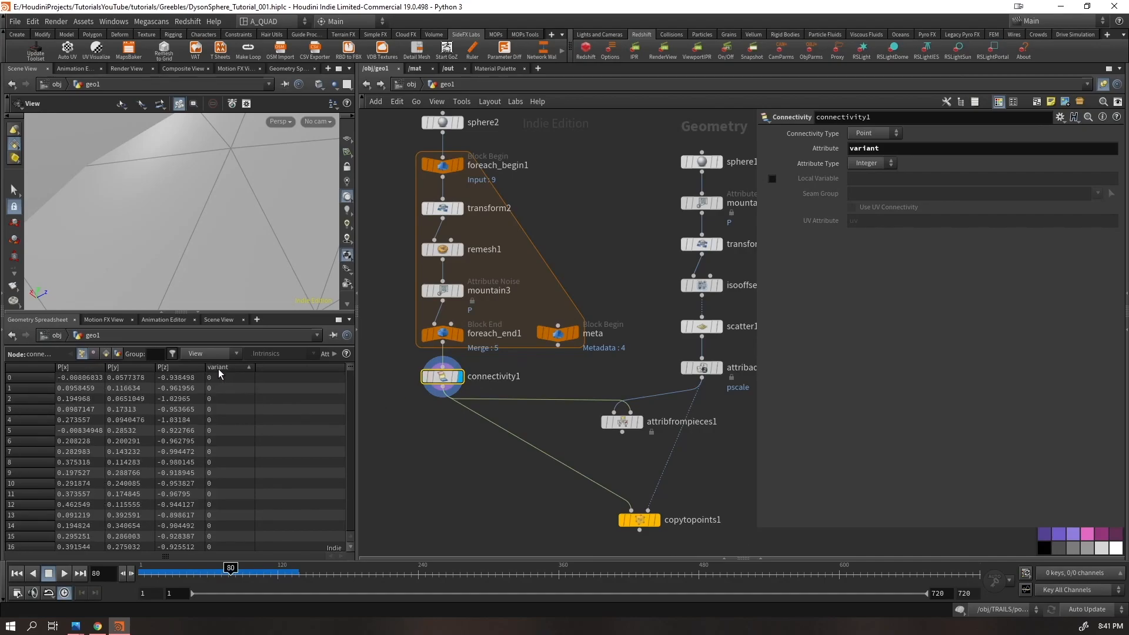
pyautogui.click(441, 333)
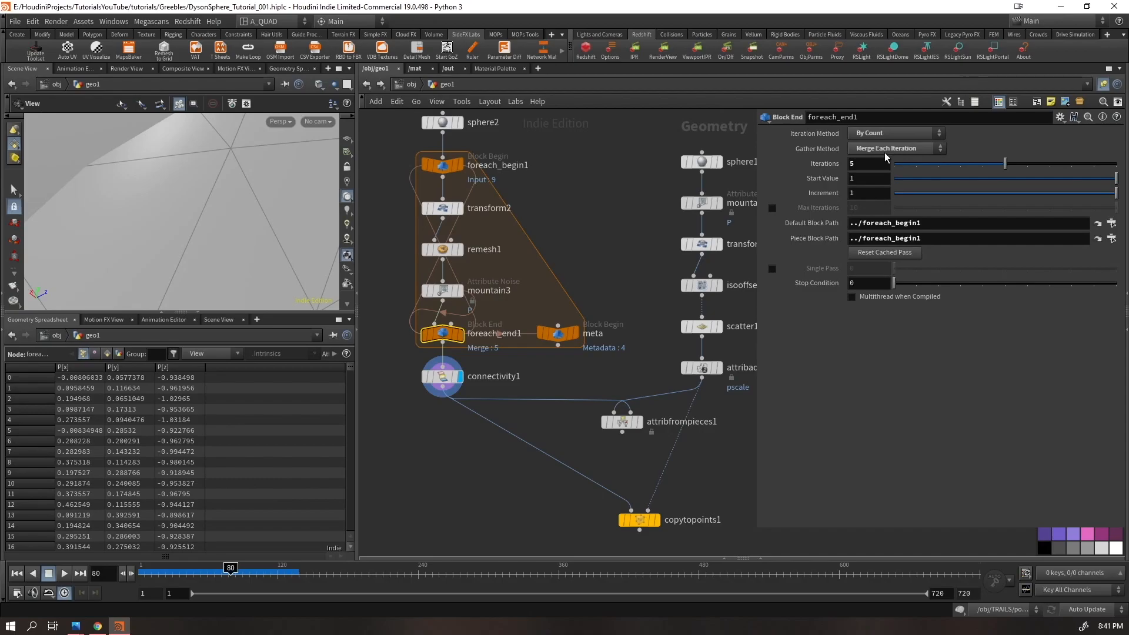
pyautogui.click(442, 376)
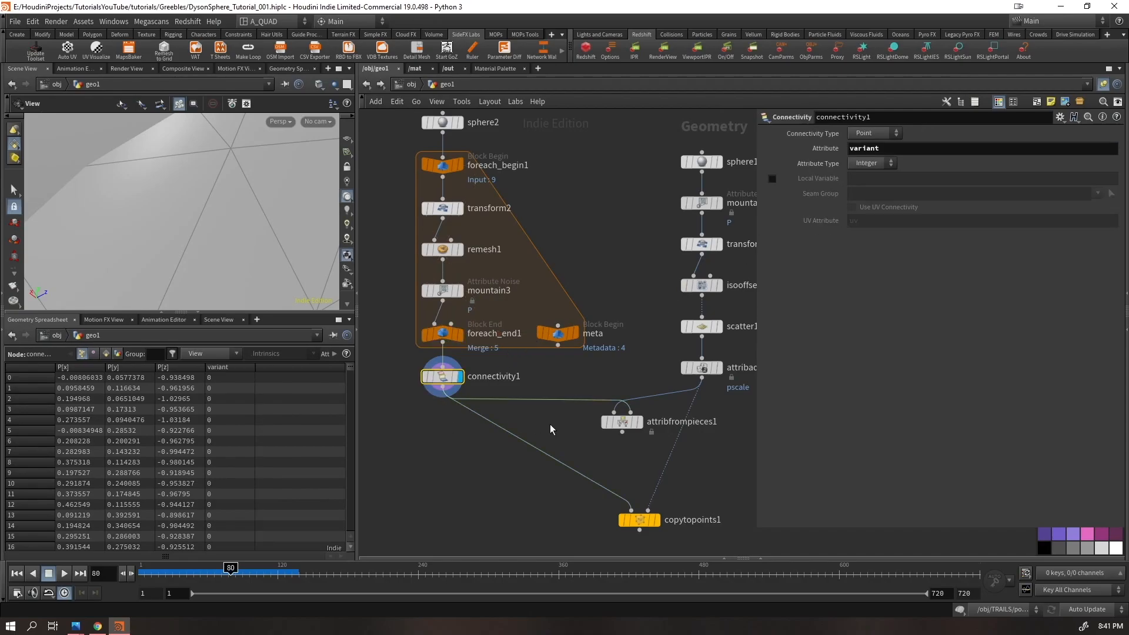
pyautogui.click(622, 421)
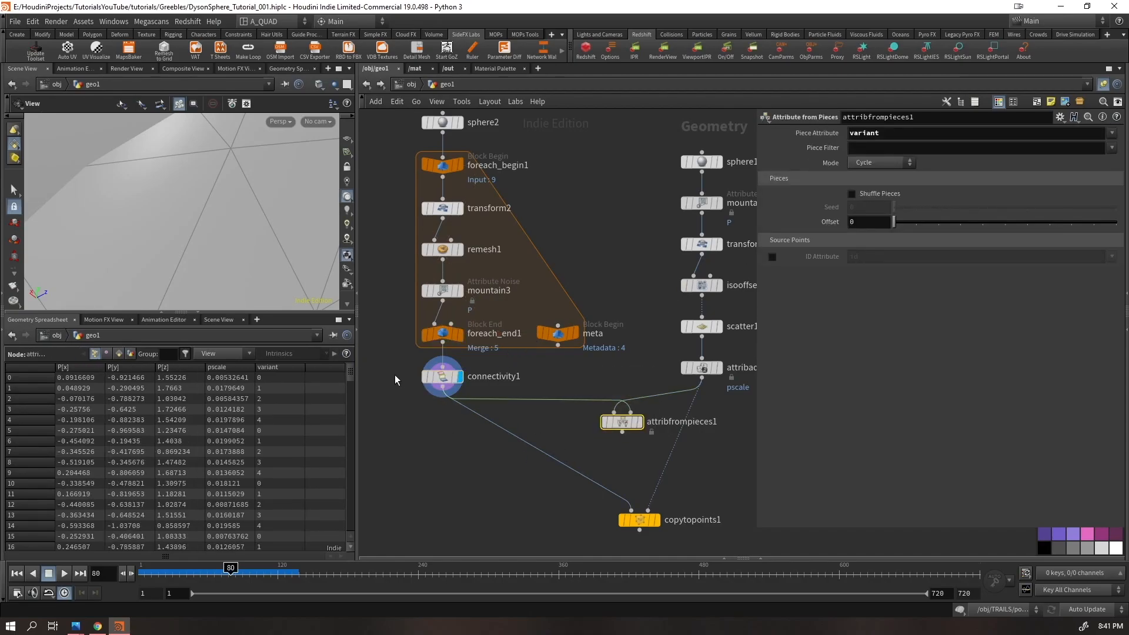
pyautogui.click(276, 368)
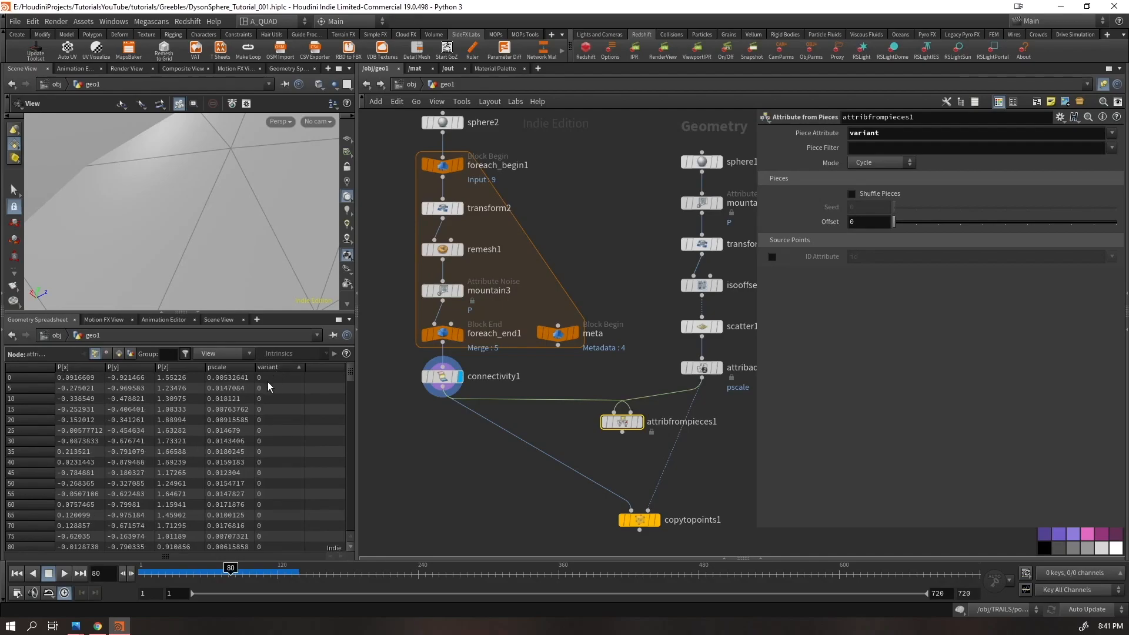
pyautogui.click(272, 368)
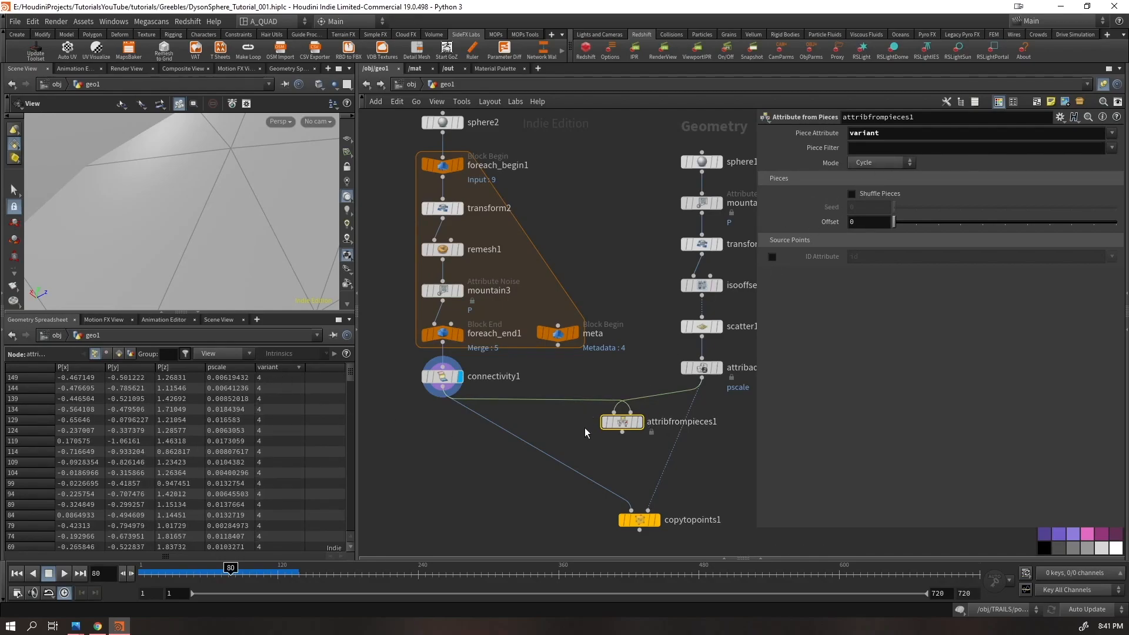
# Feed attribfrompieces1's output into copytopoints1's second input, enable its piece attribute variant, and display the copied rocks
pyautogui.press('r')
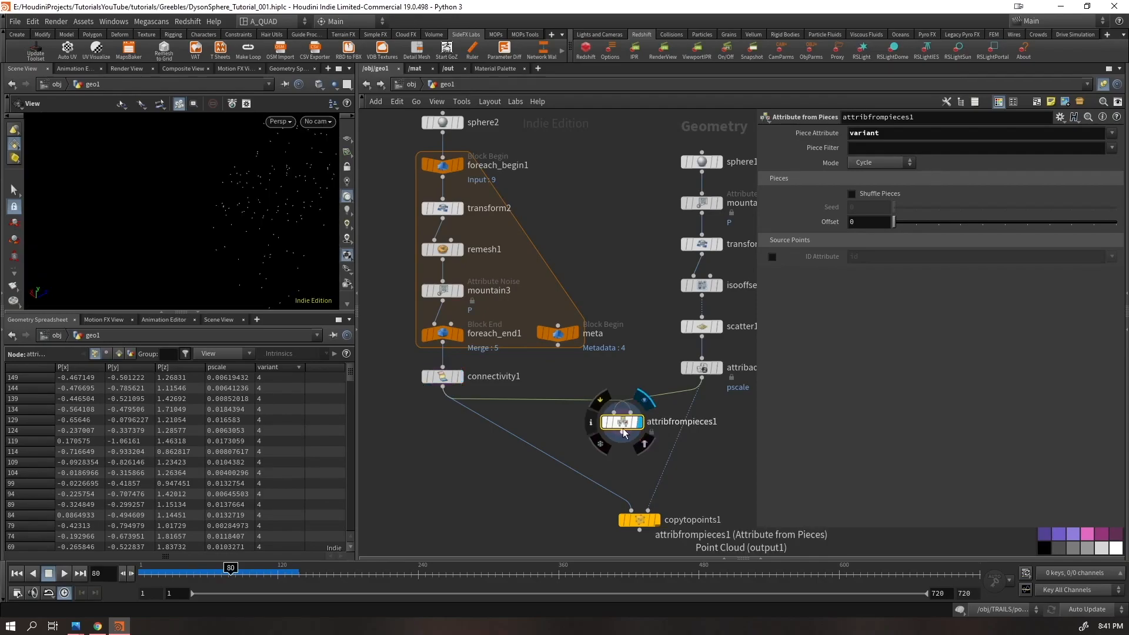
pyautogui.moveTo(624, 434); pyautogui.dragTo(578, 499)
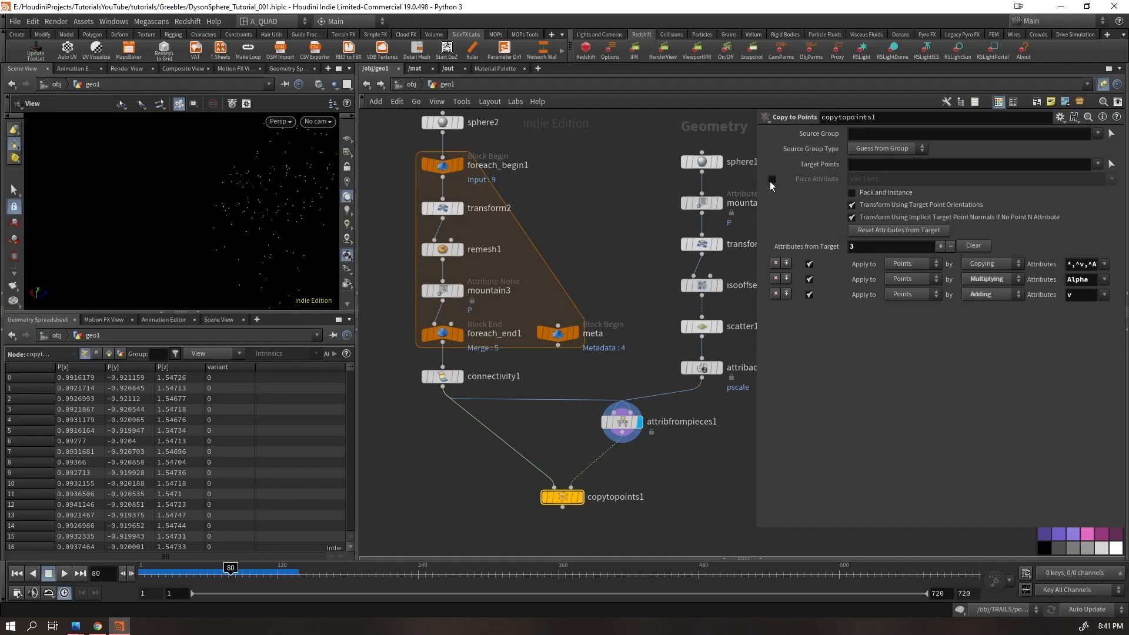
pyautogui.click(772, 179)
pyautogui.press('r')
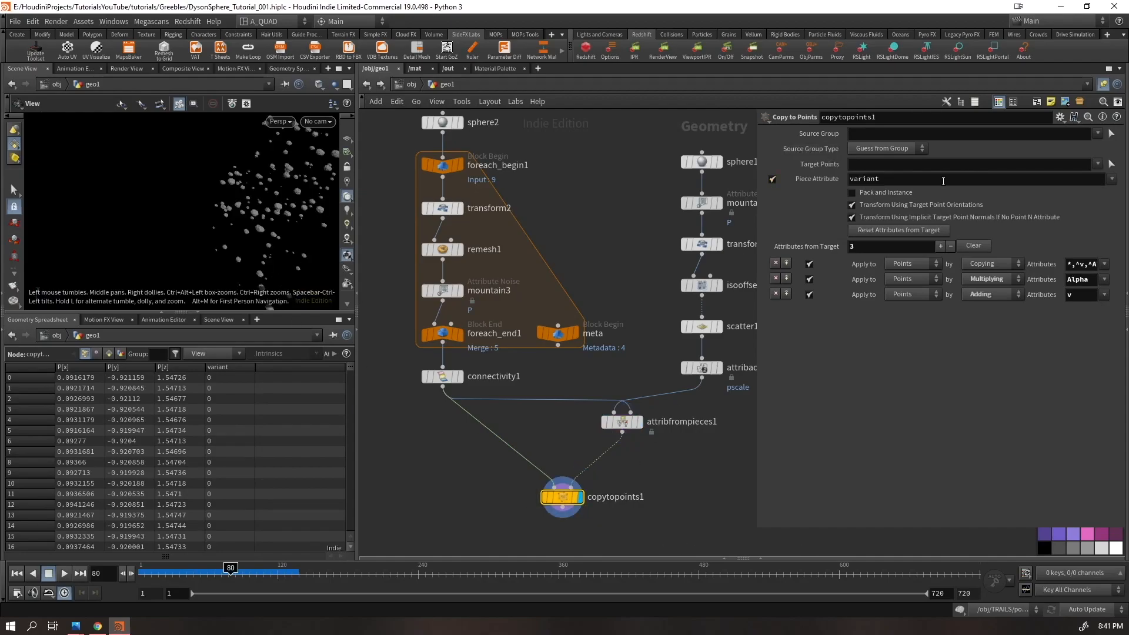
# Collapse the geometry spreadsheet and visualize copytopoints1's variant attribute as colours on the scattered rocks
pyautogui.moveTo(307, 173); pyautogui.dragTo(323, 176)
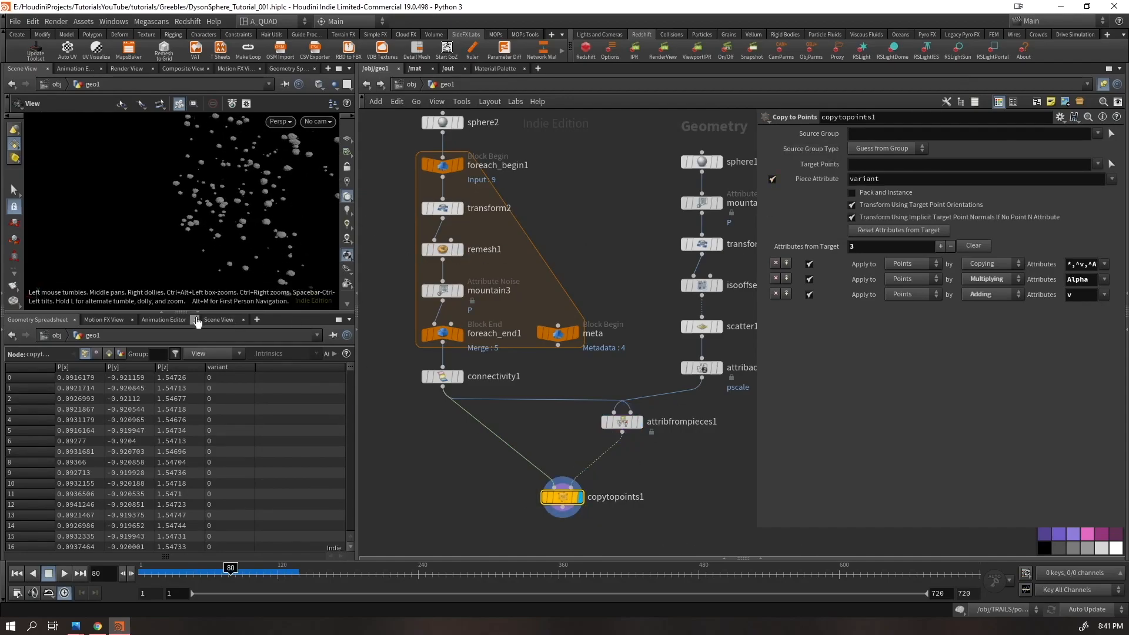
pyautogui.click(199, 312)
pyautogui.moveTo(288, 262); pyautogui.dragTo(508, 167, button='right')
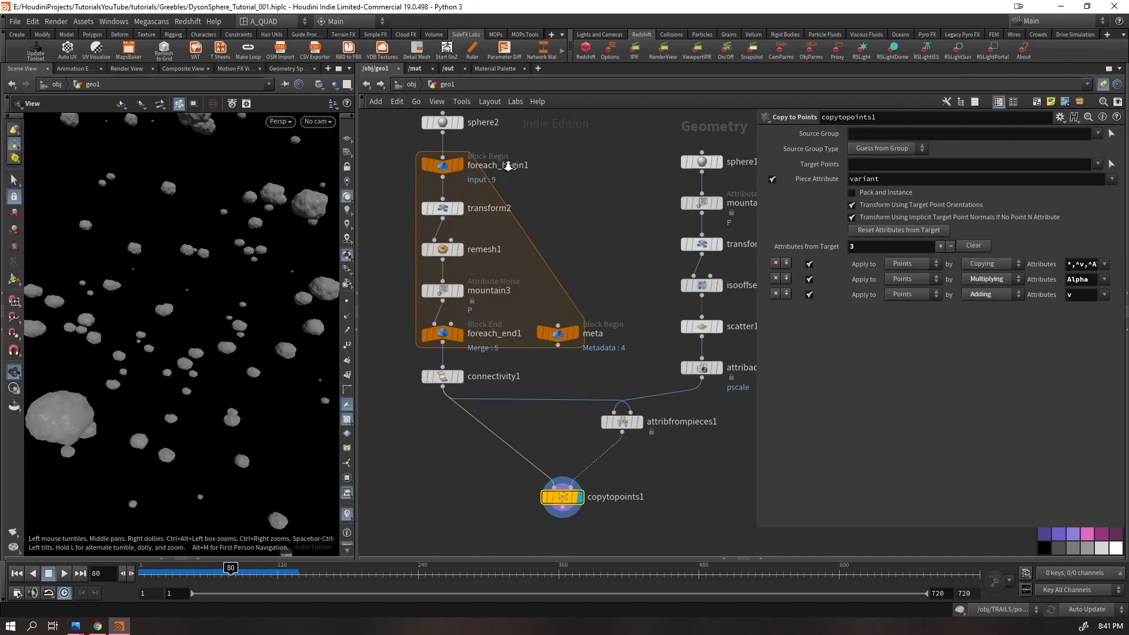
pyautogui.middleClick(563, 504)
pyautogui.click(693, 405)
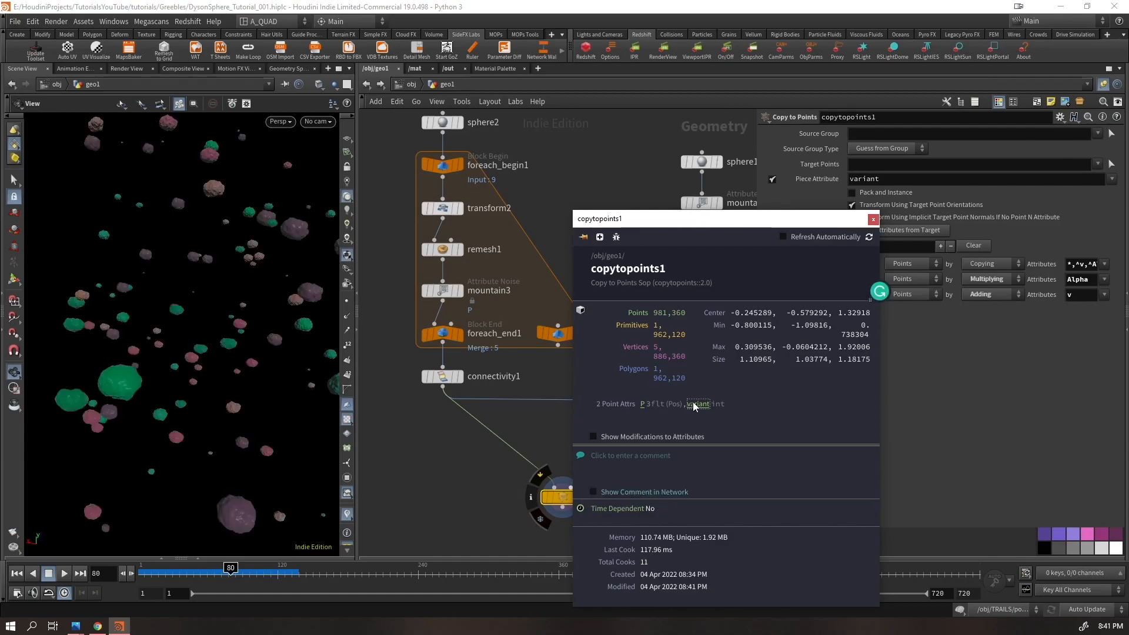
pyautogui.moveTo(168, 300); pyautogui.dragTo(205, 343, button='right')
pyautogui.moveTo(205, 342); pyautogui.dragTo(335, 324)
pyautogui.moveTo(88, 257); pyautogui.dragTo(201, 256, button='right')
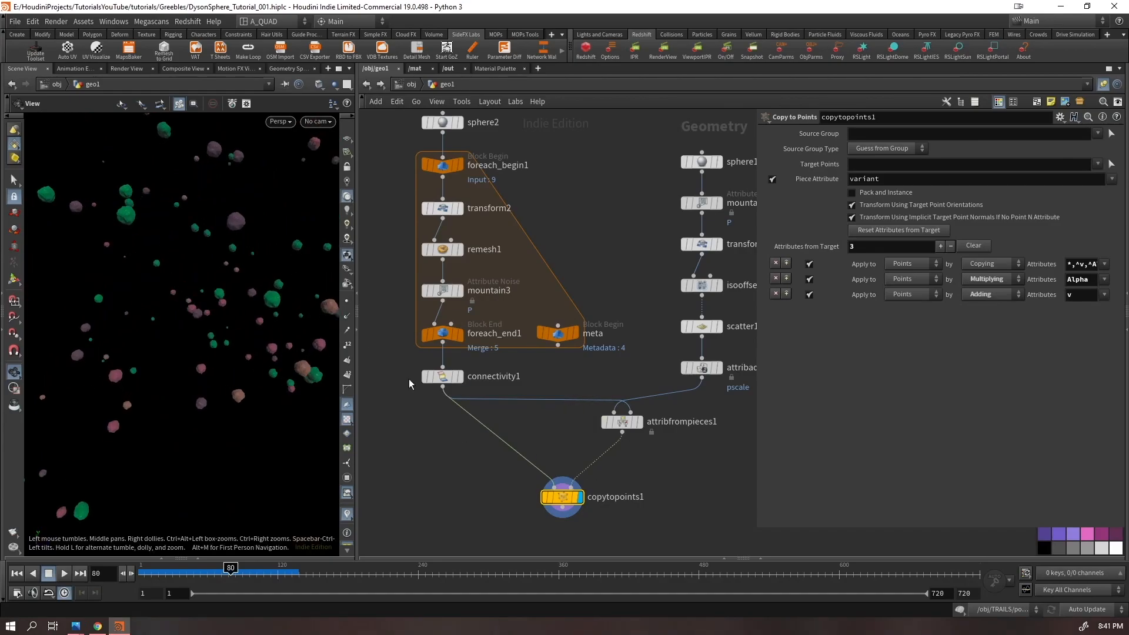
# Try the Patches mode on attribfrompieces1, and undo the mode change
pyautogui.moveTo(646, 523); pyautogui.dragTo(539, 449, button='middle')
pyautogui.keyDown('ctrl'); pyautogui.moveTo(522, 350); pyautogui.dragTo(575, 342); pyautogui.keyUp('ctrl')
pyautogui.click(882, 162)
pyautogui.click(882, 186)
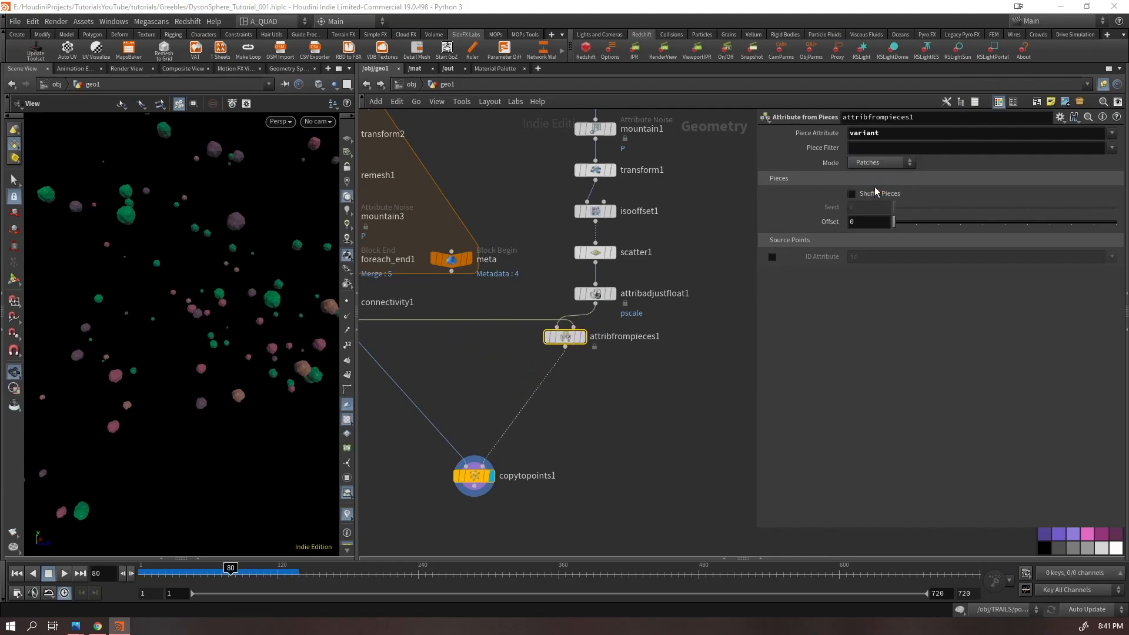
pyautogui.scroll(-3, 147, 258)
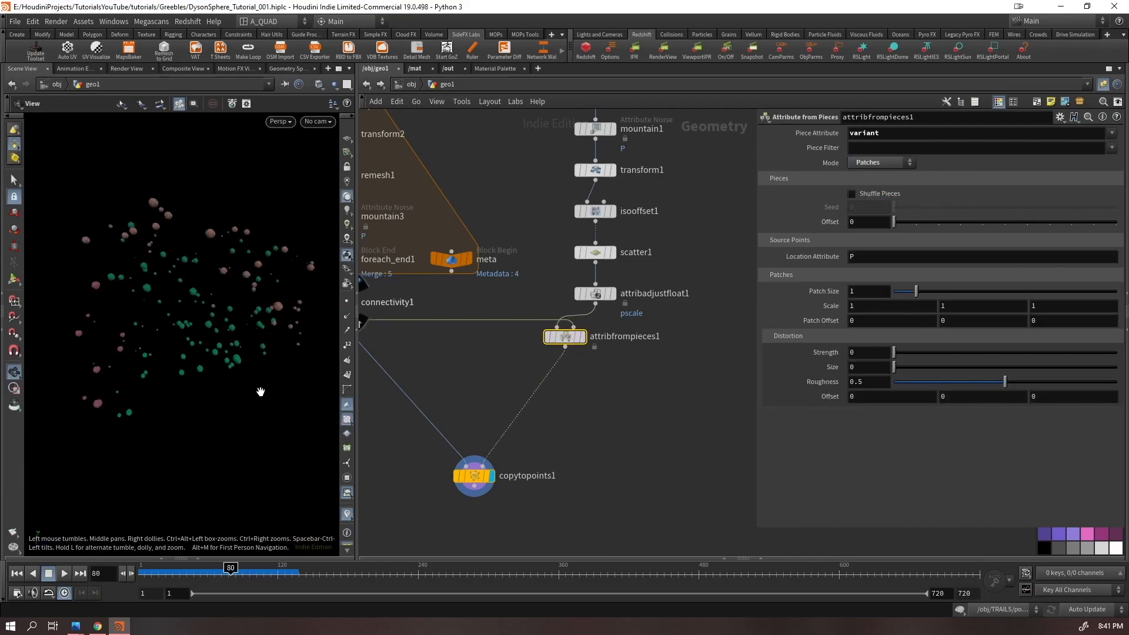
pyautogui.hotkey('ctrl', 'z')
# Place a Copy Variants node beside copytopoints1, and delete it again
pyautogui.press('Tab')
pyautogui.moveTo(671, 441)
pyautogui.write('ctp')
pyautogui.press('Return')
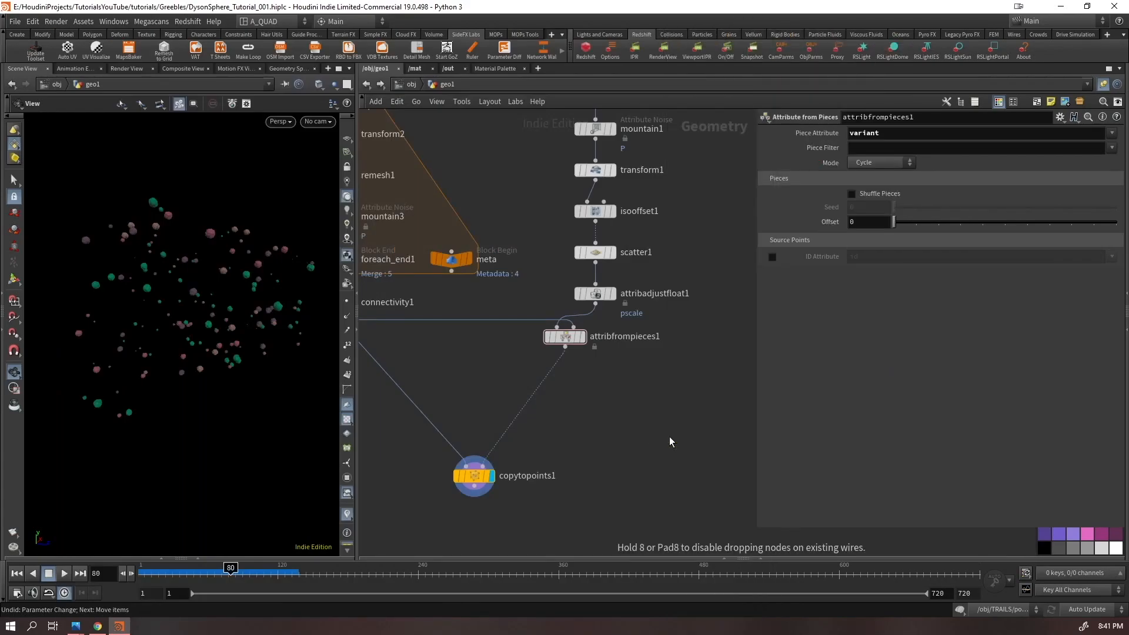
pyautogui.click(669, 438)
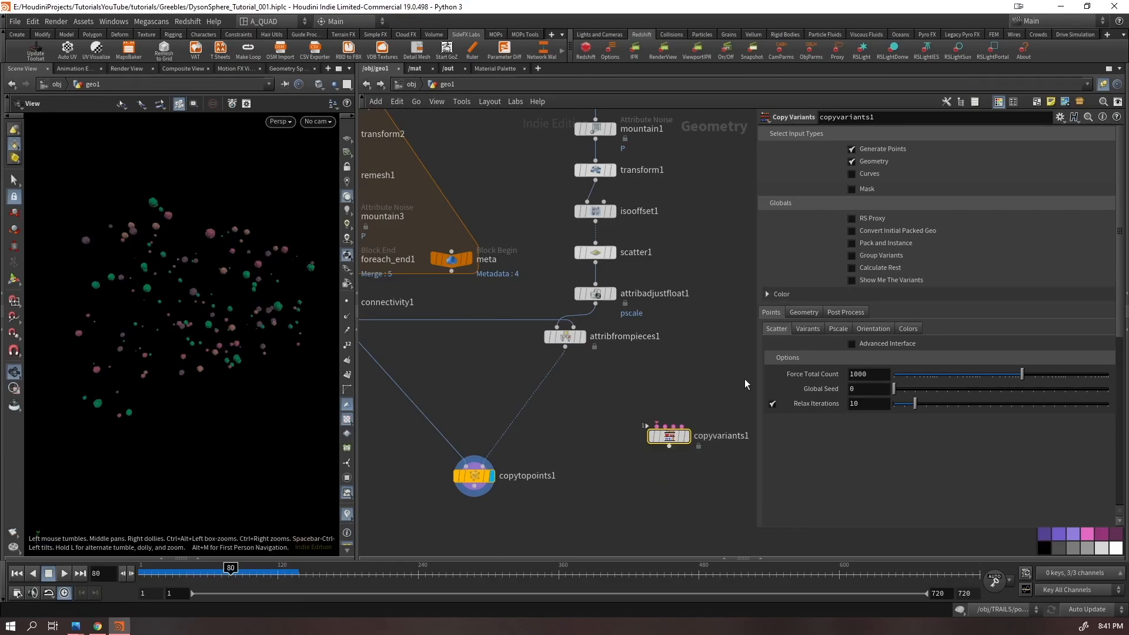
pyautogui.press('Delete')
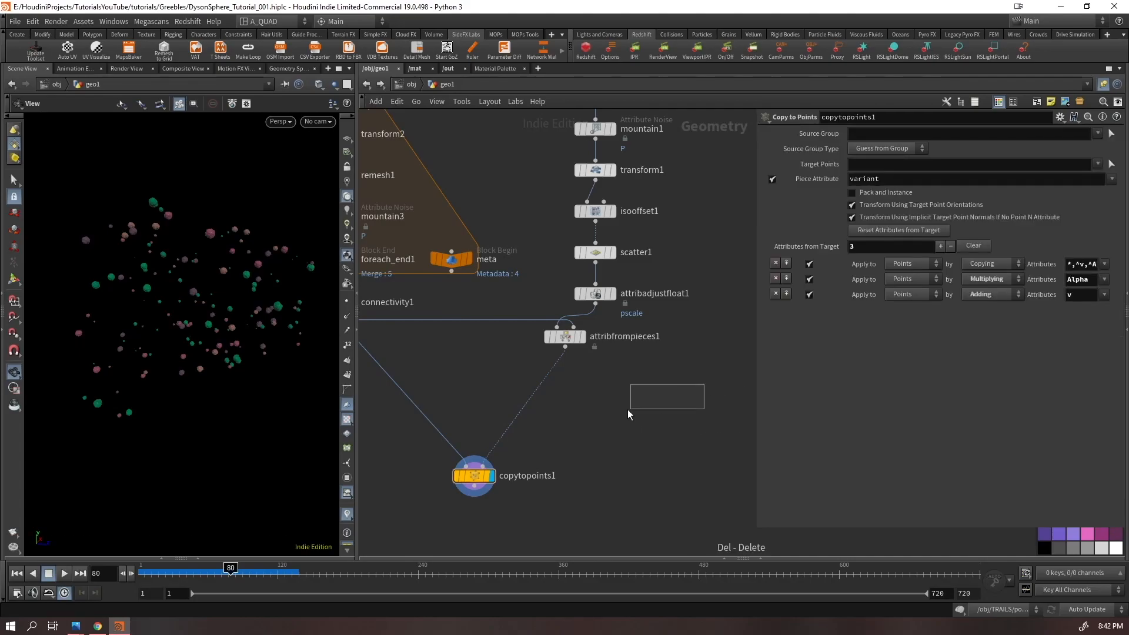
# Insert an Attribute Randomize node between attribadjustfloat1 and attribfrompieces1, with N as its attribute name
pyautogui.moveTo(574, 341); pyautogui.dragTo(559, 399)
pyautogui.moveTo(559, 390)
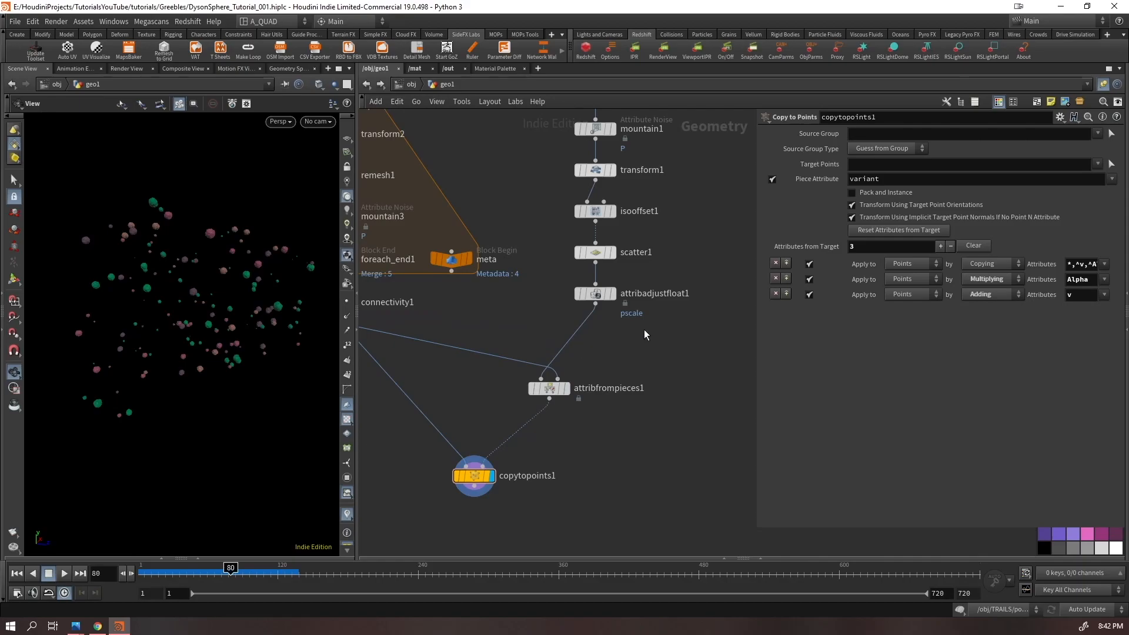
pyautogui.press('Tab')
pyautogui.moveTo(575, 332)
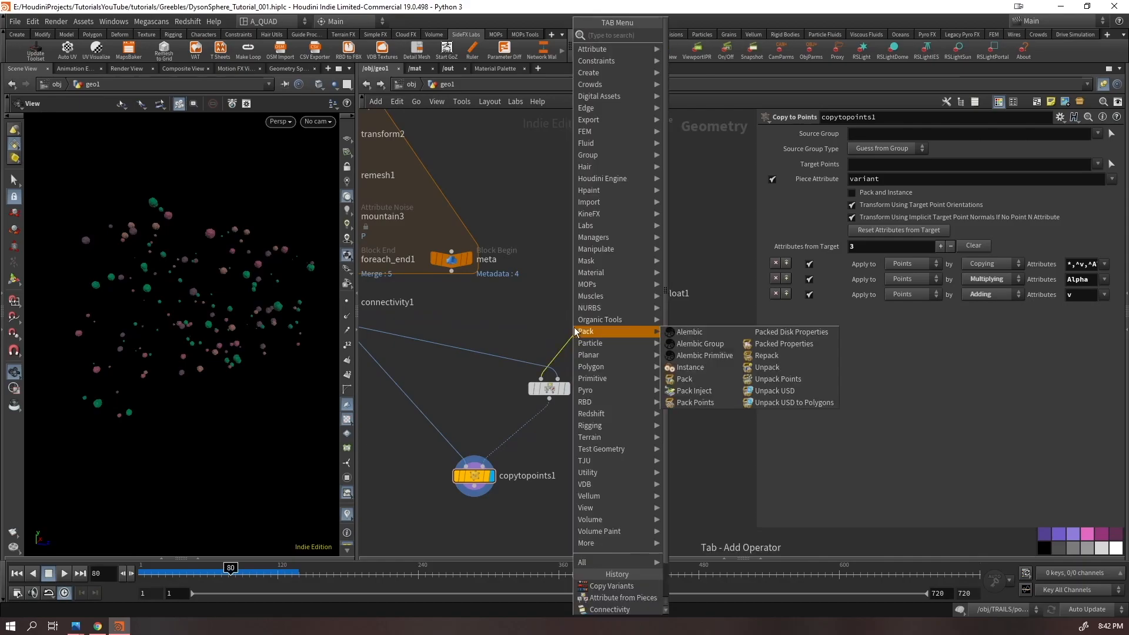
pyautogui.write('arand')
pyautogui.press('Return')
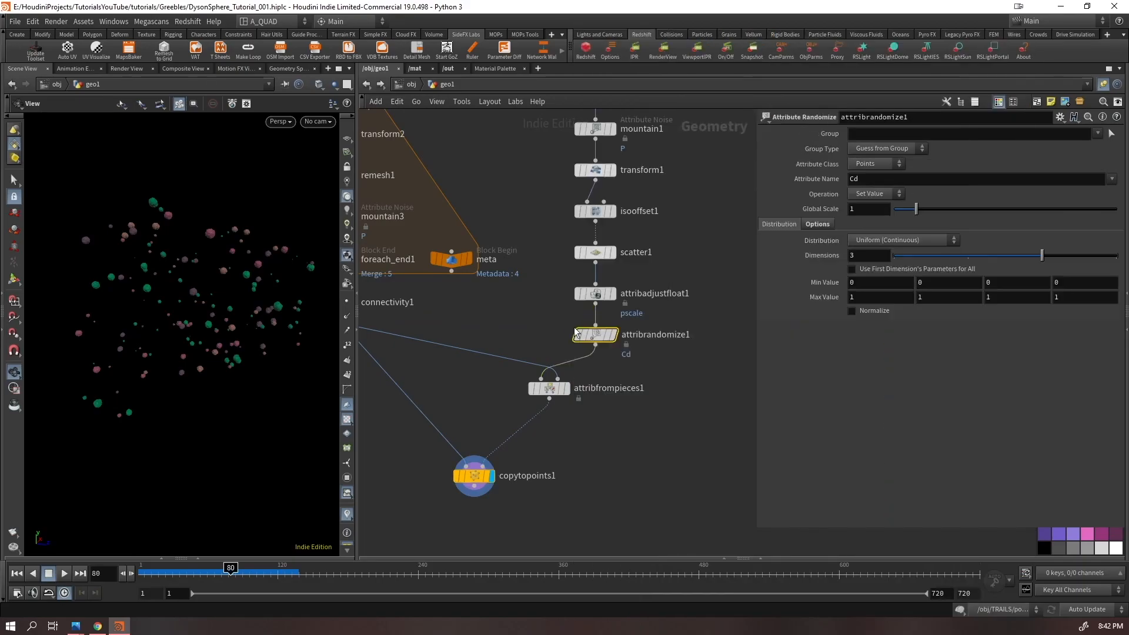
pyautogui.moveTo(861, 181); pyautogui.dragTo(704, 202)
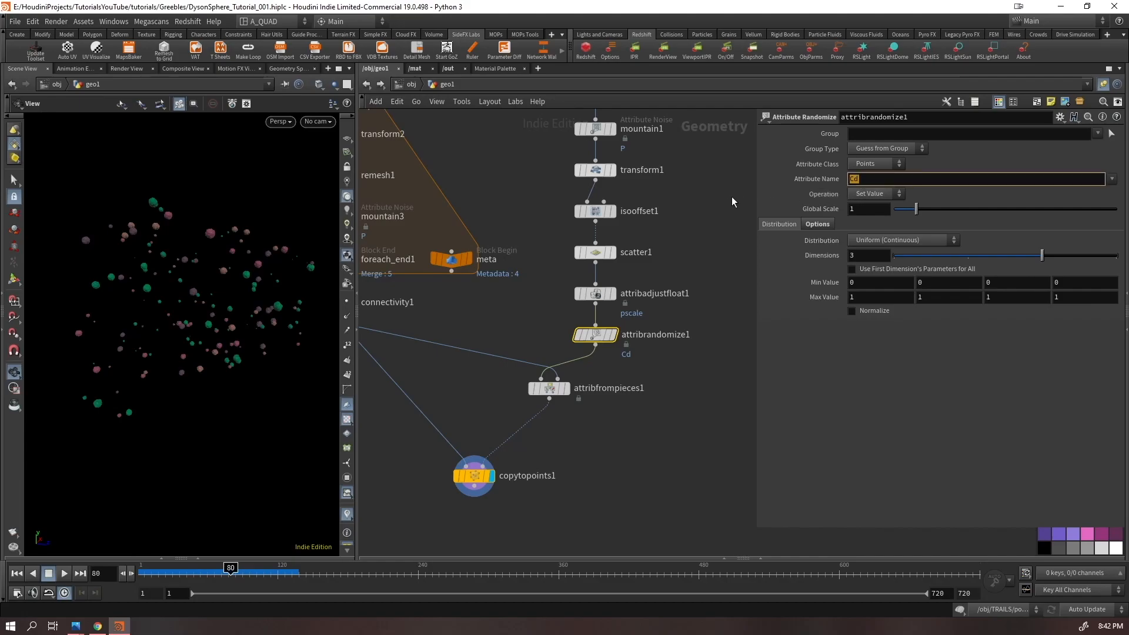
pyautogui.write('N')
pyautogui.press('Return')
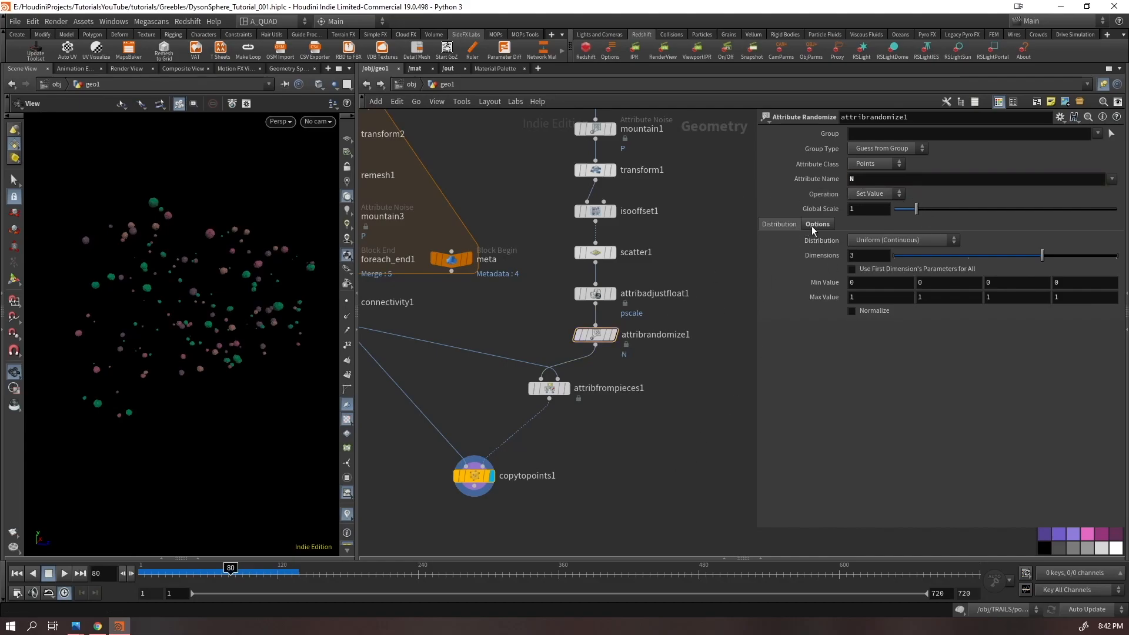
# Set attribrandomize1's distribution to Direction or Orientation and enable its cone angle at 180
pyautogui.click(862, 241)
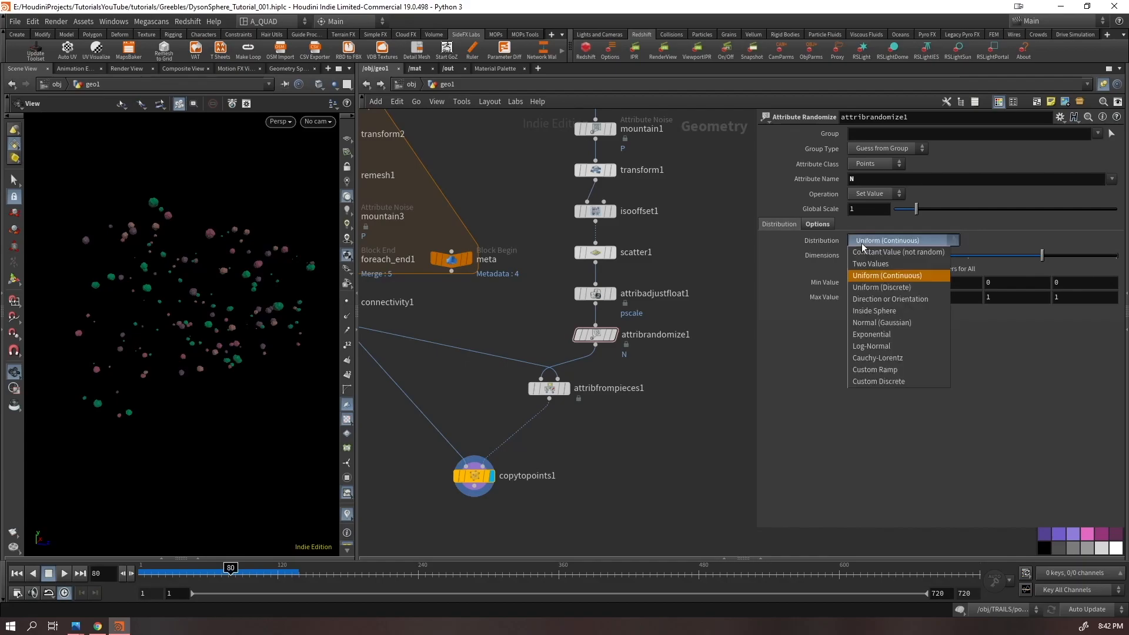
pyautogui.click(868, 299)
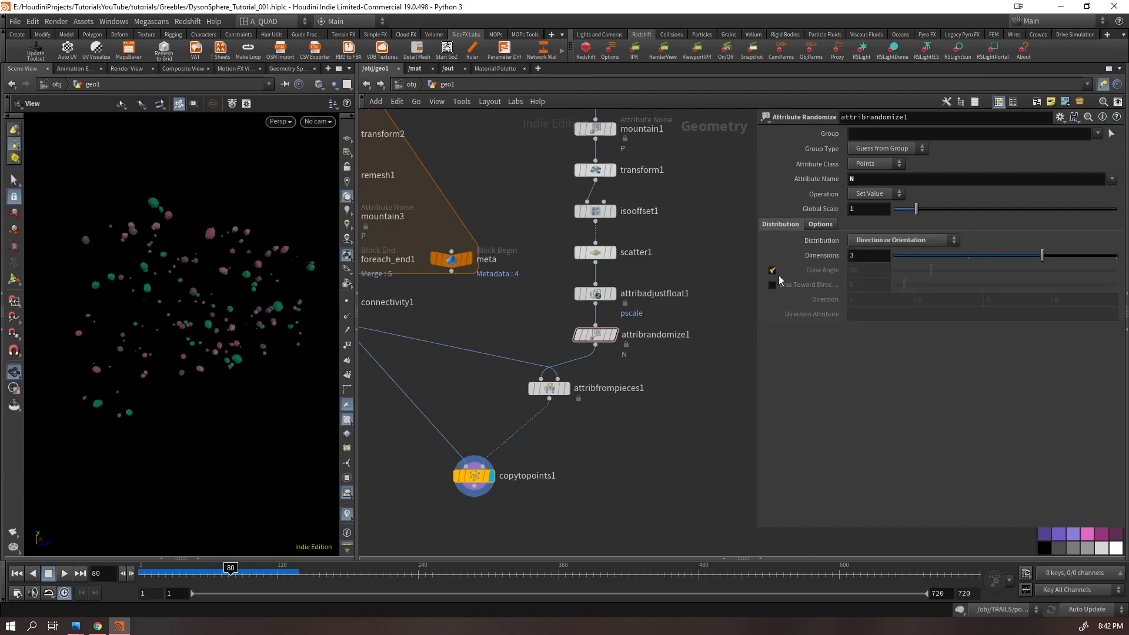
pyautogui.click(773, 270)
pyautogui.moveTo(974, 273); pyautogui.dragTo(1117, 271)
pyautogui.scroll(5, 241, 261)
pyautogui.scroll(-5, 241, 260)
pyautogui.moveTo(241, 261); pyautogui.dragTo(86, 280)
pyautogui.moveTo(994, 270); pyautogui.dragTo(1127, 277)
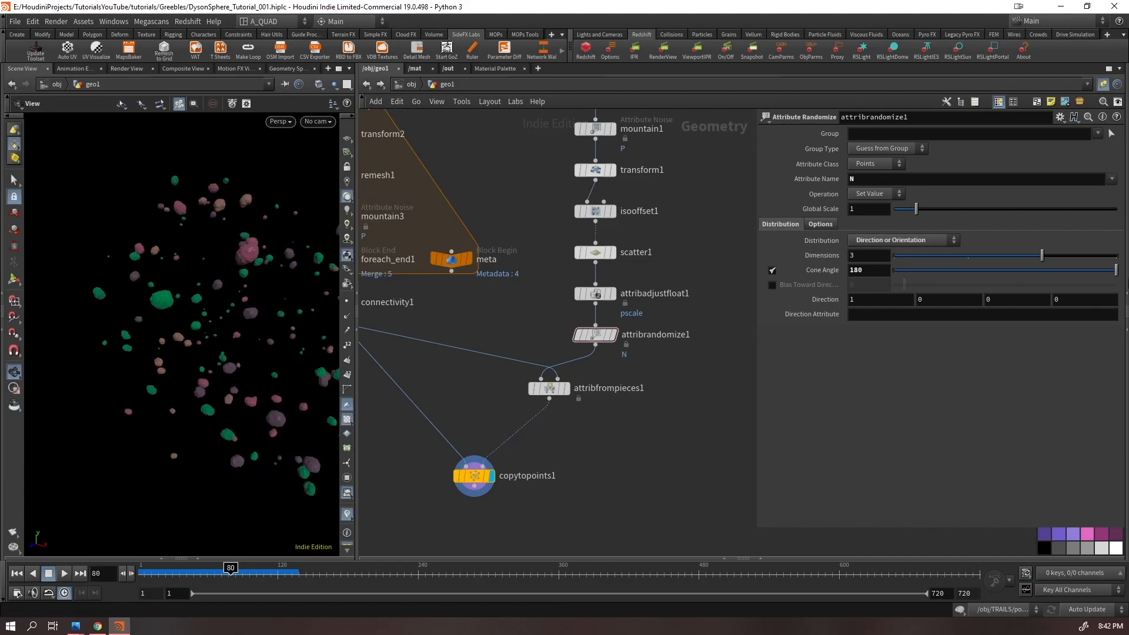
# Try N as attribrandomize1's direction attribute, clear it again, and return the display to copytopoints1
pyautogui.click(851, 314)
pyautogui.press('Return')
pyautogui.click(613, 253)
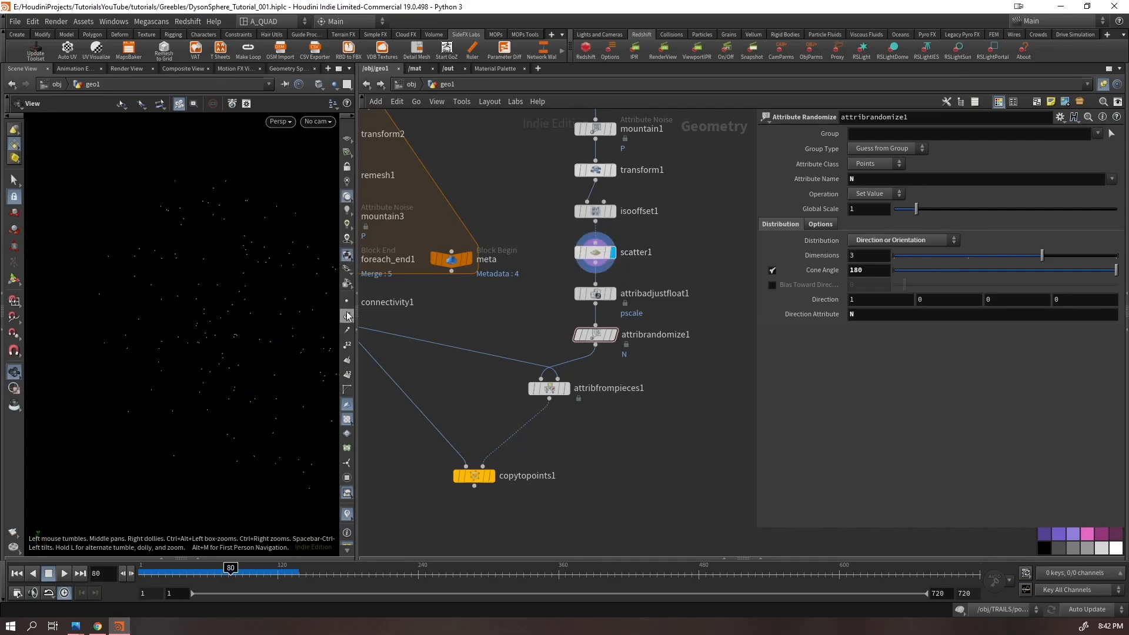
pyautogui.click(595, 210)
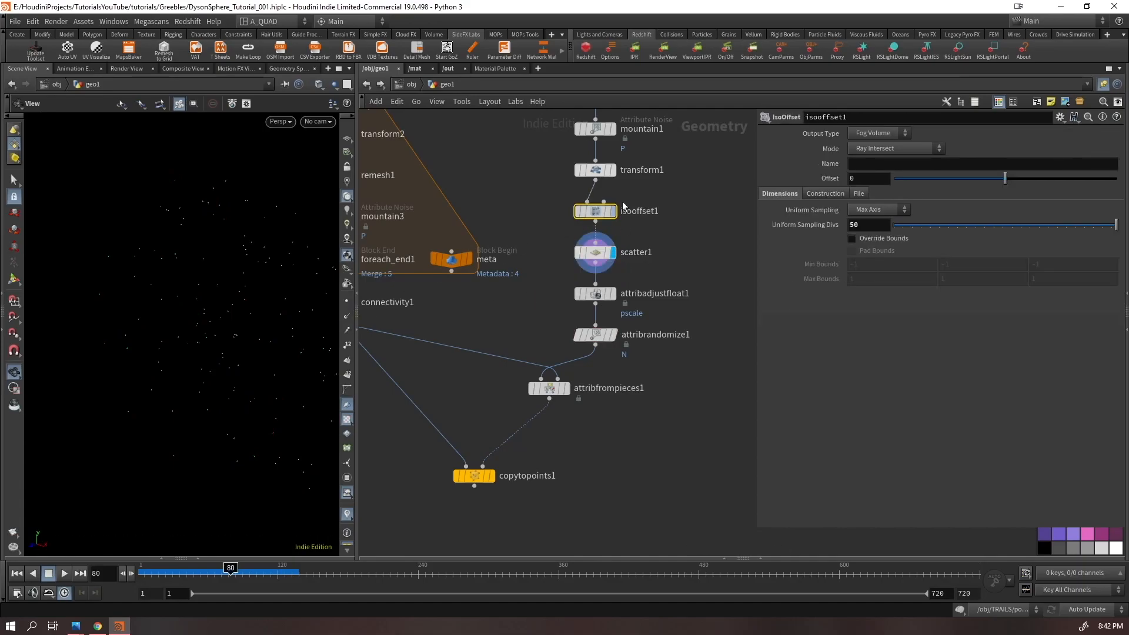
pyautogui.click(595, 335)
pyautogui.moveTo(867, 317); pyautogui.dragTo(738, 337)
pyautogui.press('BackSpace')
pyautogui.press('Return')
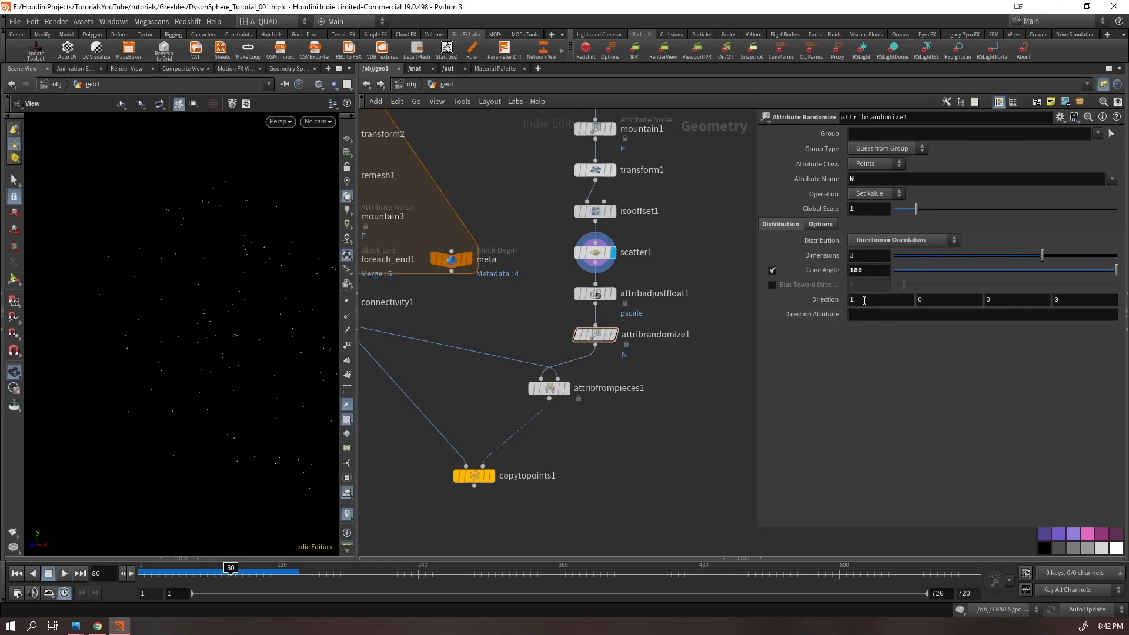
pyautogui.moveTo(959, 272); pyautogui.dragTo(1117, 271)
pyautogui.click(492, 476)
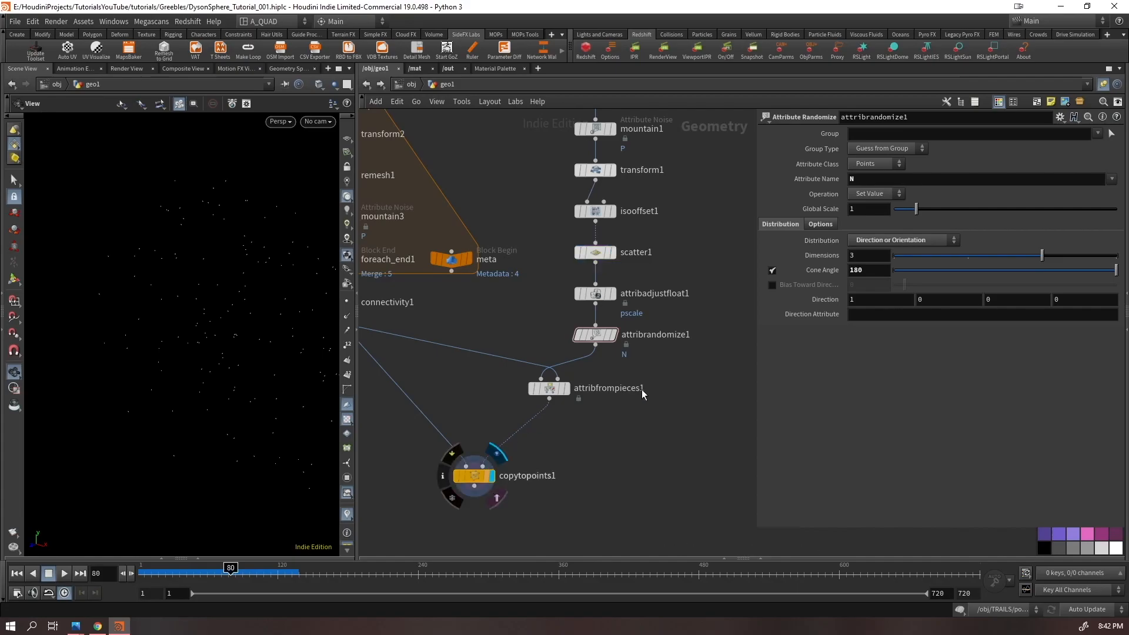
# Bypass attribrandomize1 and insert a second Attribute Randomize node between it and attribfrompieces1
pyautogui.moveTo(917, 279); pyautogui.dragTo(1128, 277)
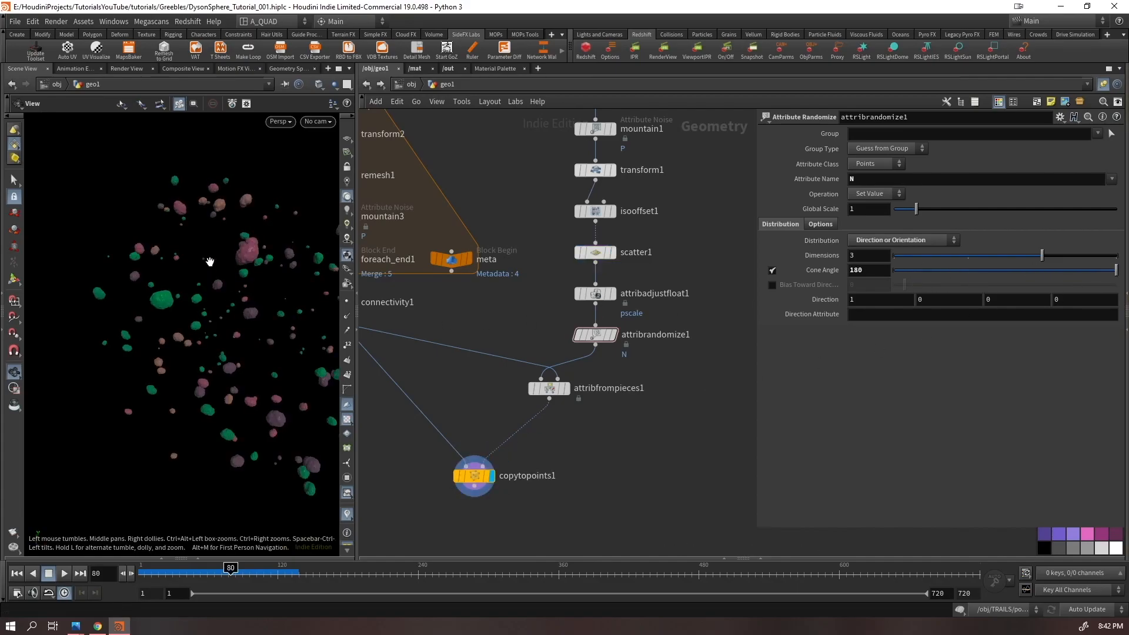
pyautogui.scroll(-5, 211, 264)
pyautogui.moveTo(255, 297)
pyautogui.mouseDown()
pyautogui.moveTo(292, 315)
pyautogui.moveTo(239, 305)
pyautogui.mouseUp()
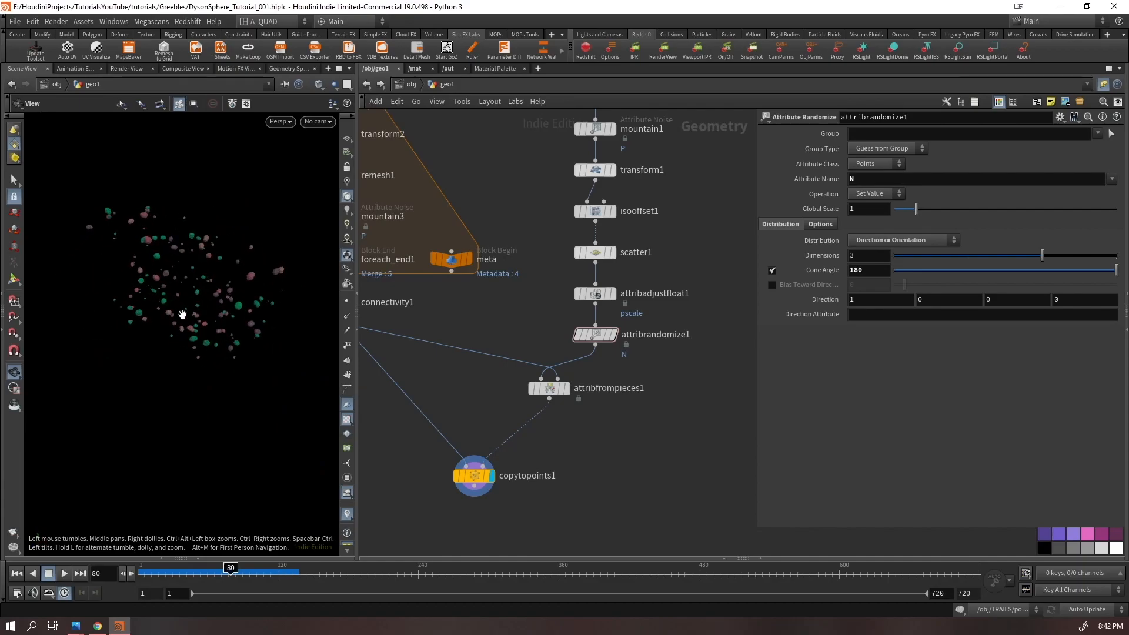
pyautogui.moveTo(565, 388); pyautogui.dragTo(561, 425)
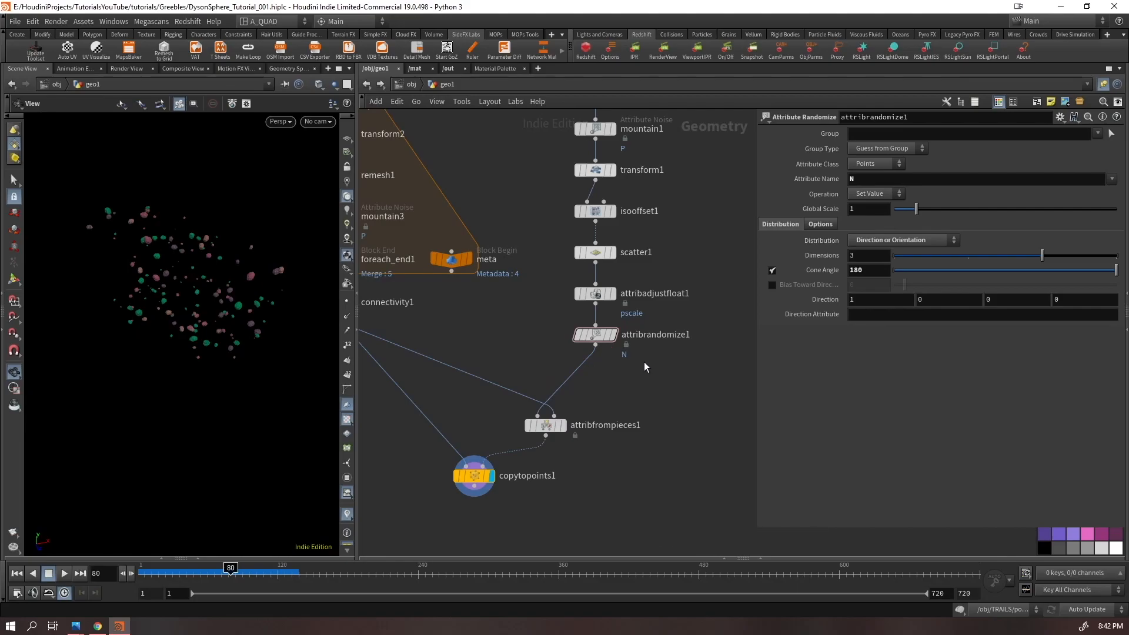
pyautogui.click(571, 356)
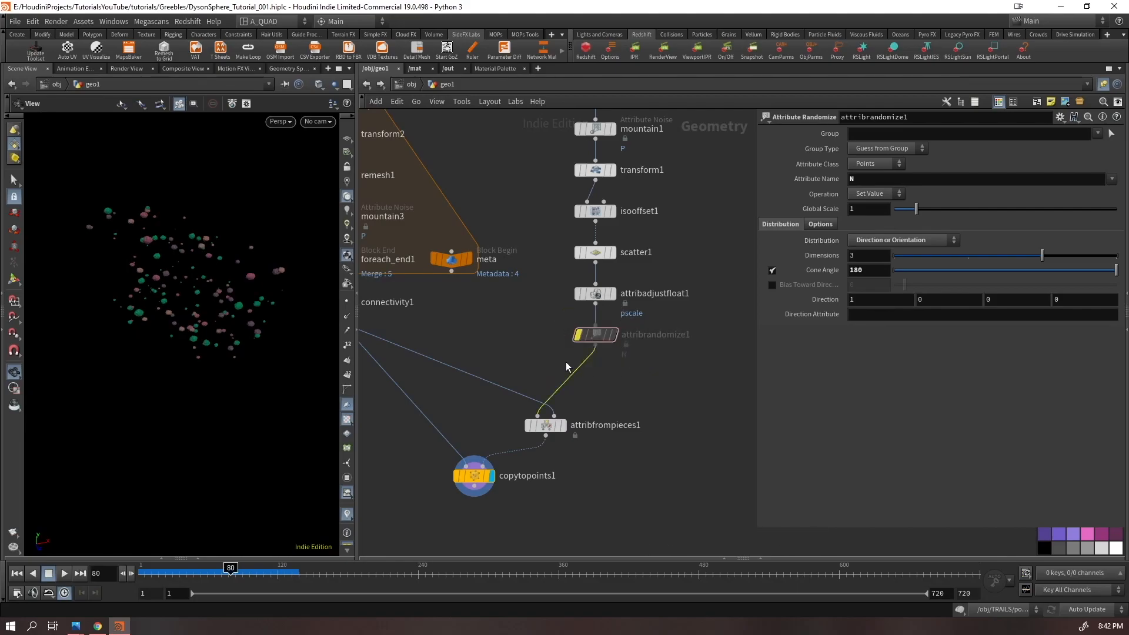
pyautogui.press('Tab')
pyautogui.write('arand')
pyautogui.hotkey('shift', 'Return')
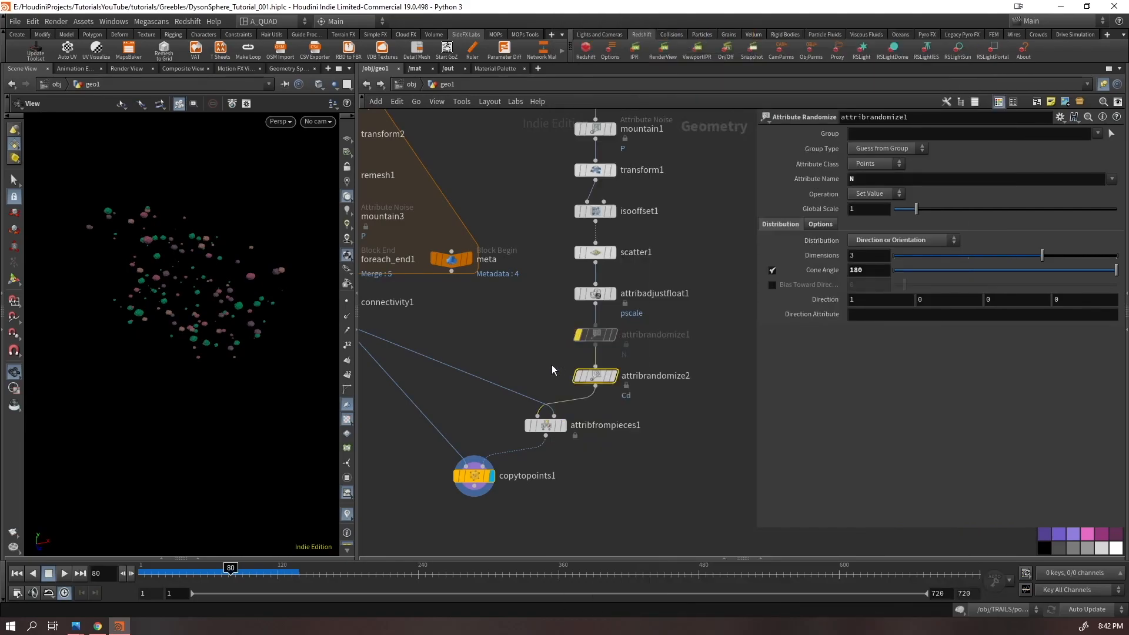
# Save the scene and make attribrandomize2 randomize the up attribute, using Direction or Orientation distribution with cone angle 180
pyautogui.hotkey('ctrl', 's')
pyautogui.write('up')
pyautogui.press('Return')
pyautogui.click(869, 241)
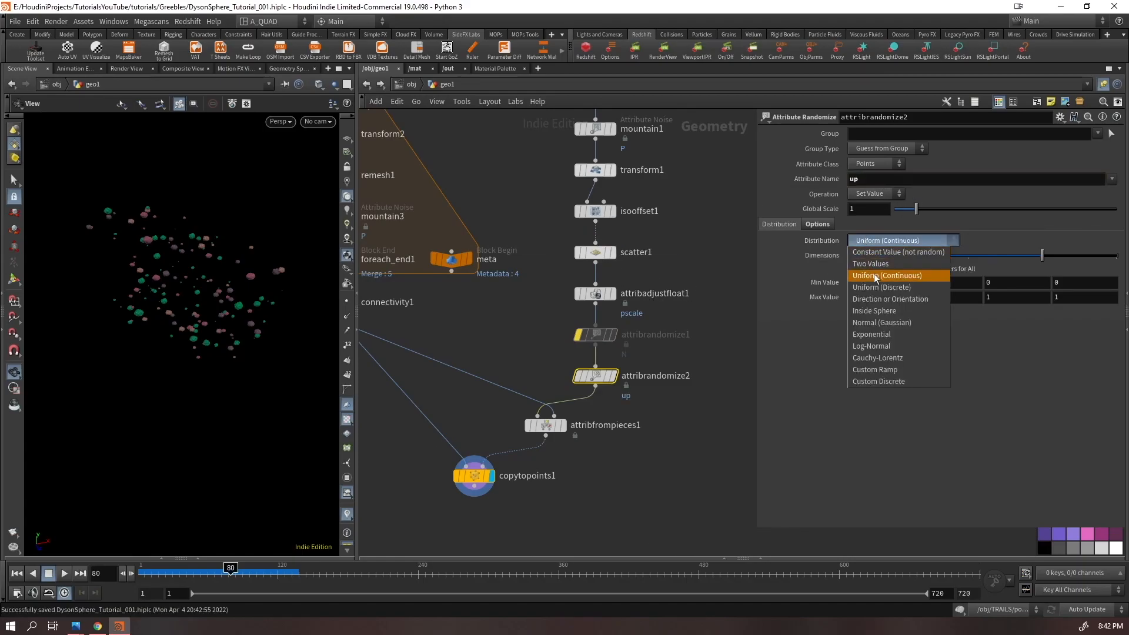
pyautogui.click(876, 299)
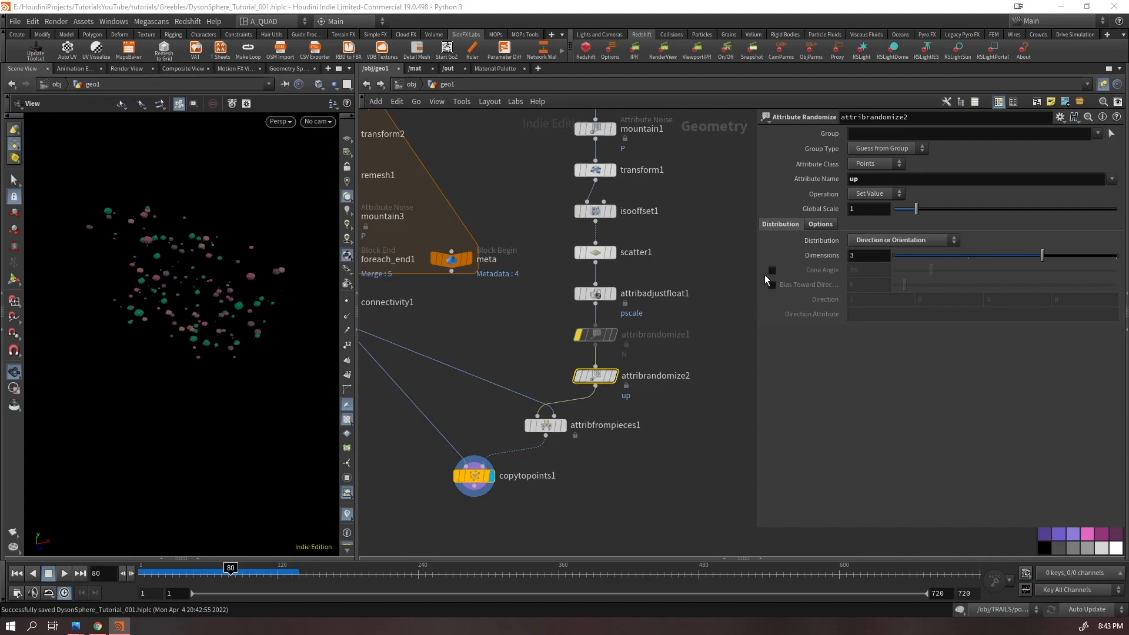
pyautogui.click(772, 269)
pyautogui.scroll(5, 207, 252)
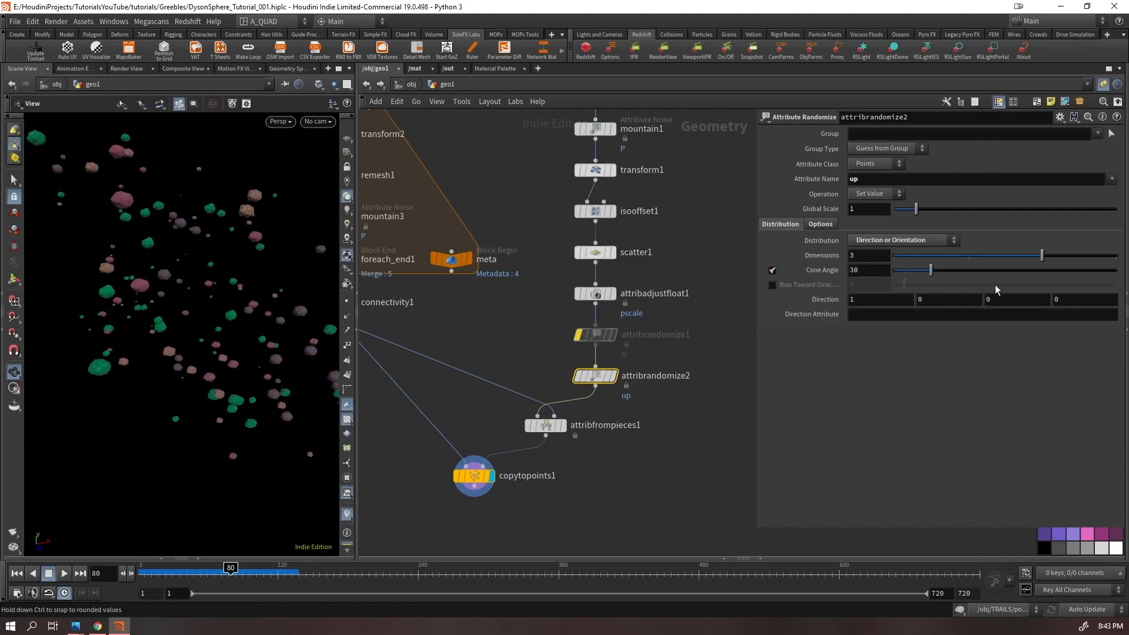
pyautogui.moveTo(928, 270); pyautogui.dragTo(1116, 271)
pyautogui.moveTo(107, 319); pyautogui.dragTo(194, 323)
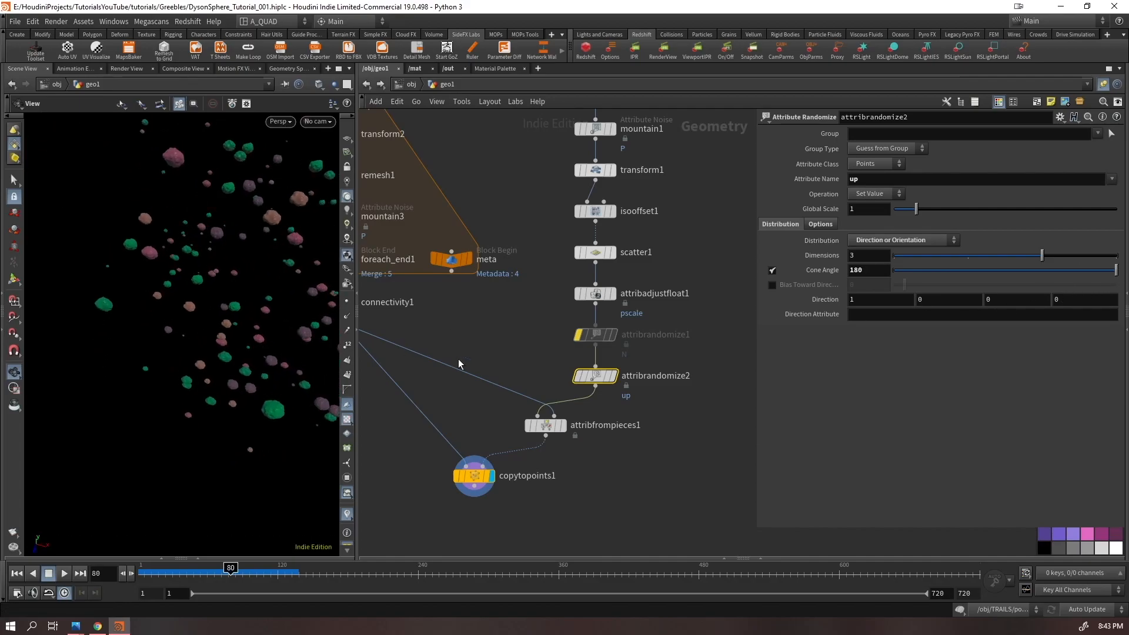
# Try a cone angle of 0 on attribrandomize2, and delete that node
pyautogui.moveTo(1116, 271); pyautogui.dragTo(894, 270)
pyautogui.moveTo(642, 433)
pyautogui.mouseDown(button='middle')
pyautogui.moveTo(608, 436)
pyautogui.moveTo(640, 437)
pyautogui.mouseUp(button='middle')
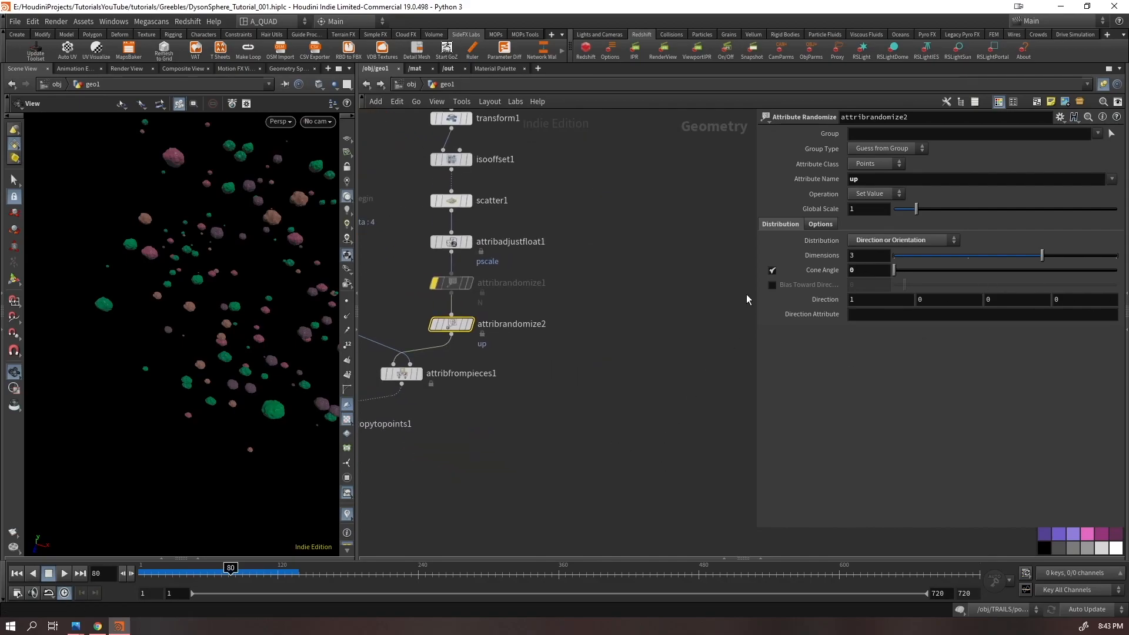
pyautogui.press('Delete')
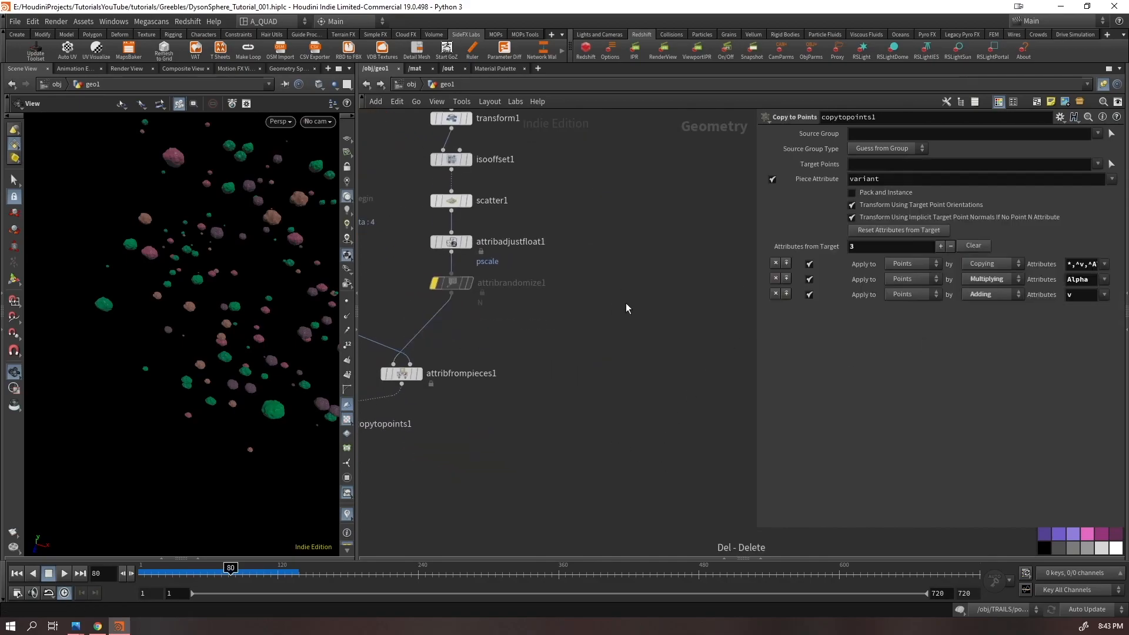
# Create a test Grid node in the empty network area and append an Attribute Randomize node to it
pyautogui.press('Tab')
pyautogui.write('grid')
pyautogui.press('Return')
pyautogui.click(662, 298)
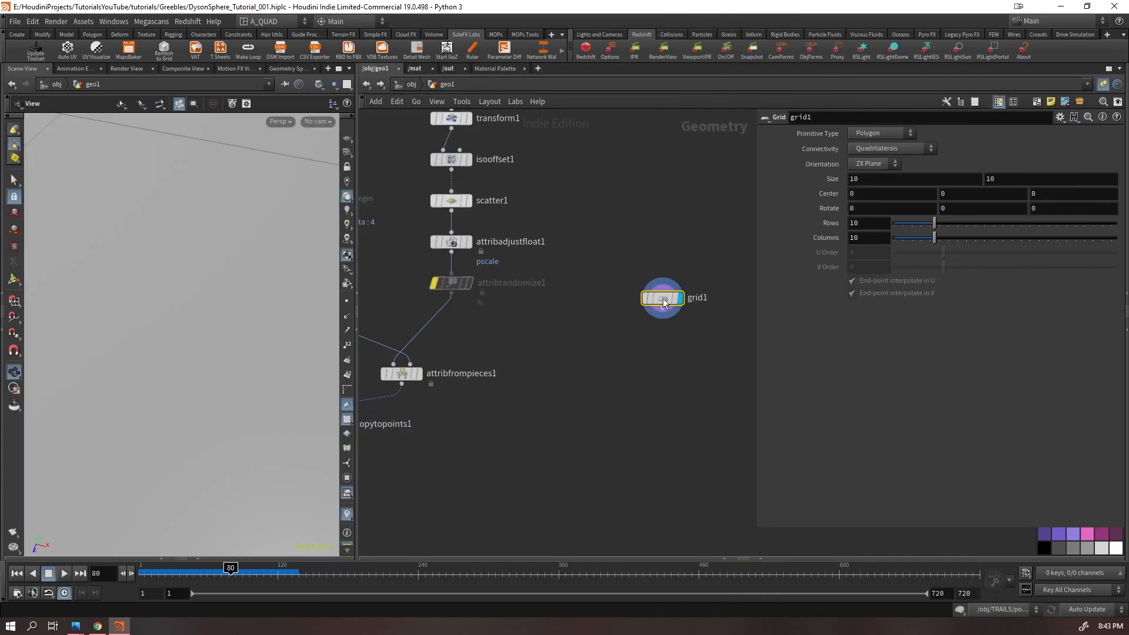
pyautogui.moveTo(181, 287); pyautogui.dragTo(284, 407)
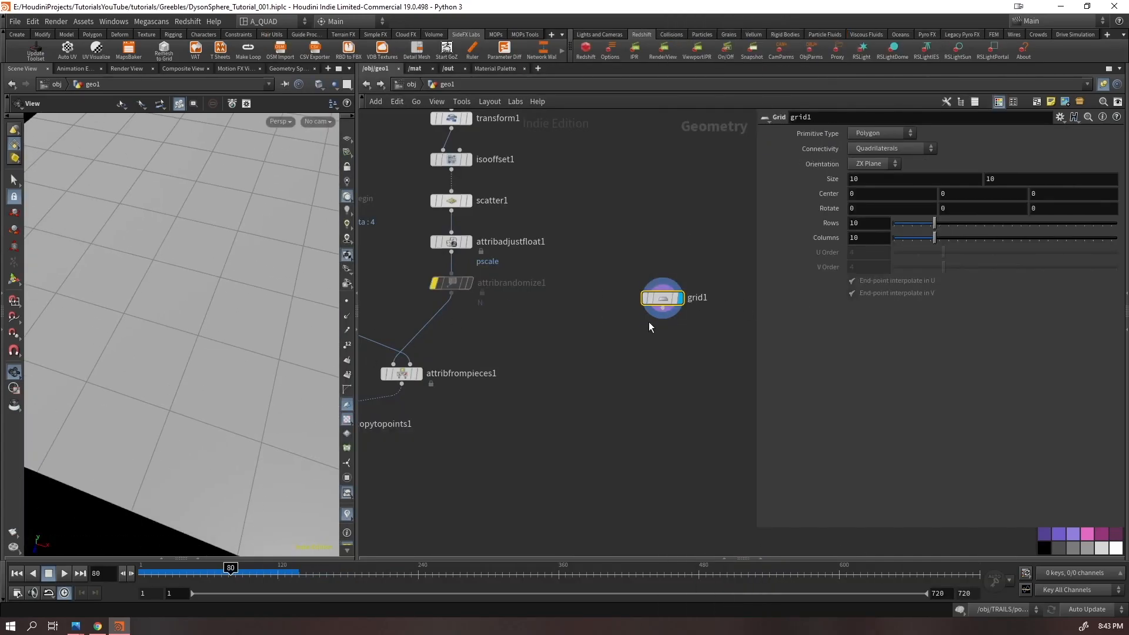
pyautogui.press('Tab')
pyautogui.write('arand')
pyautogui.press('Return')
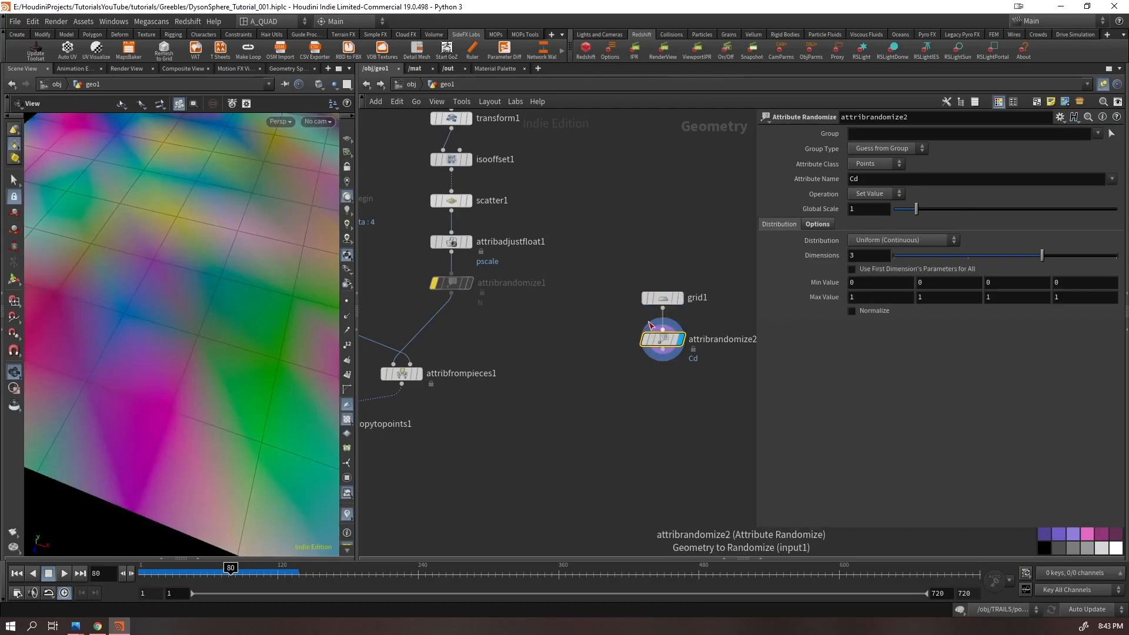
# Set the grid's attribrandomize2 attribute name to up and visualize the up vectors in the viewport
pyautogui.press('BackSpace')
pyautogui.press('BackSpace')
pyautogui.write('up')
pyautogui.press('Return')
pyautogui.middleClick(666, 340)
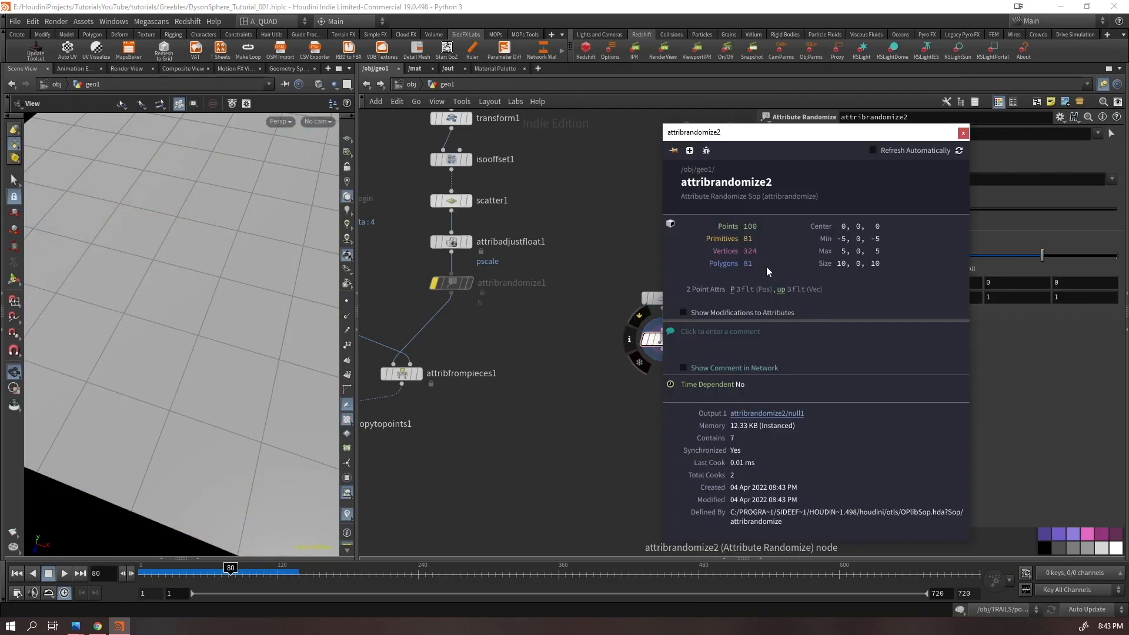
pyautogui.click(781, 291)
pyautogui.moveTo(236, 377); pyautogui.dragTo(111, 410, button='right')
pyautogui.moveTo(111, 410); pyautogui.dragTo(79, 425)
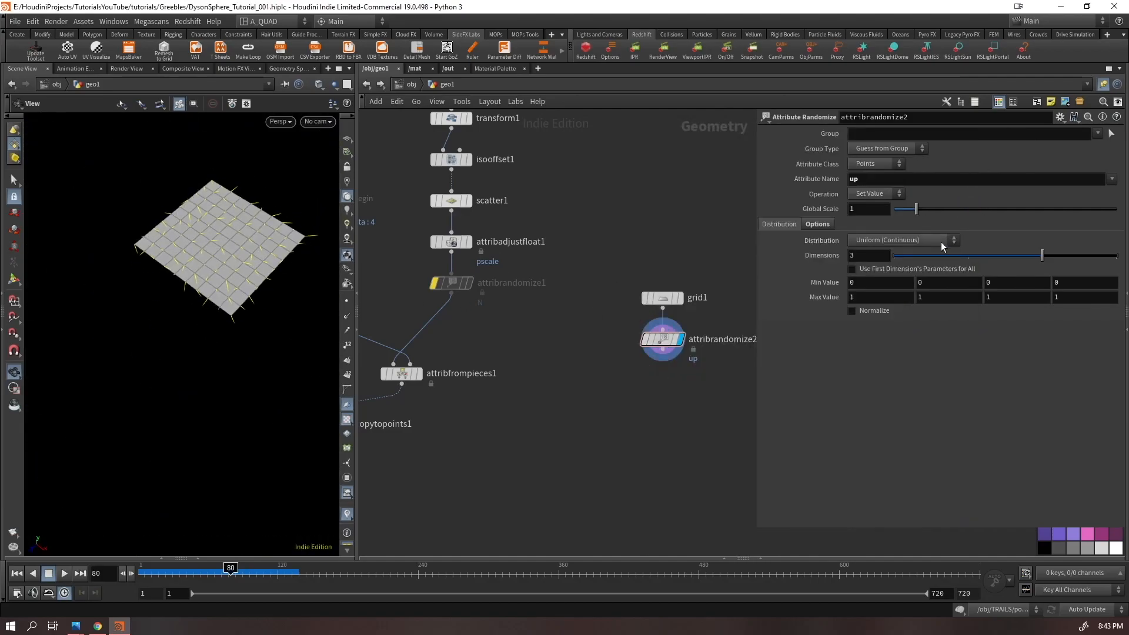
# Set attribrandomize2's distribution to Direction or Orientation, enable its cone angle at 0, and examine the up vectors on the grid
pyautogui.click(892, 240)
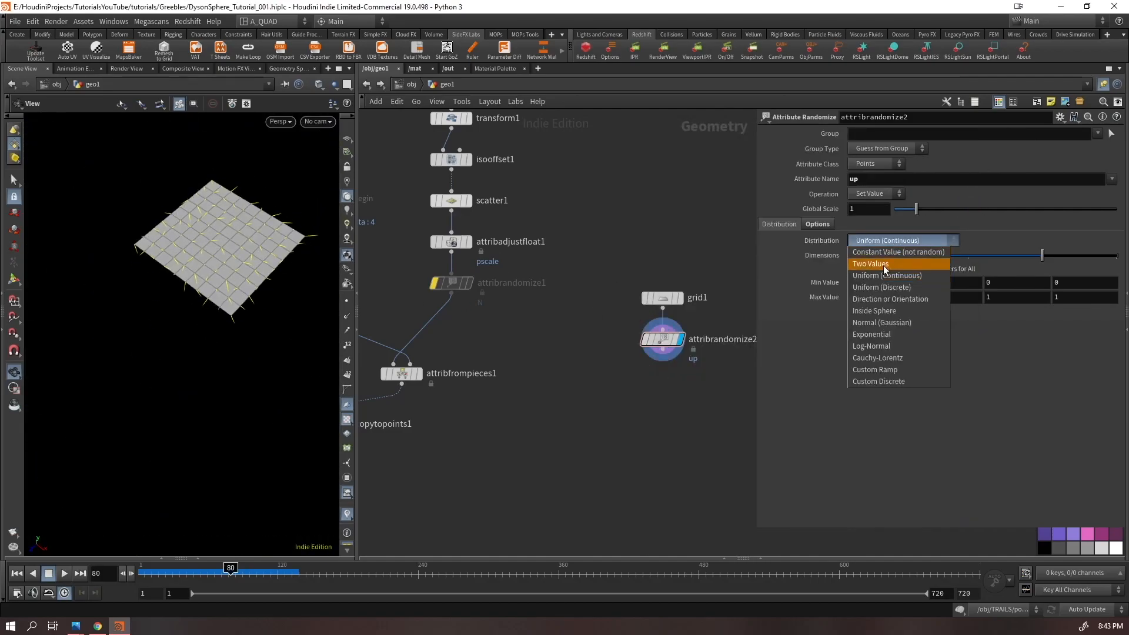
pyautogui.click(885, 299)
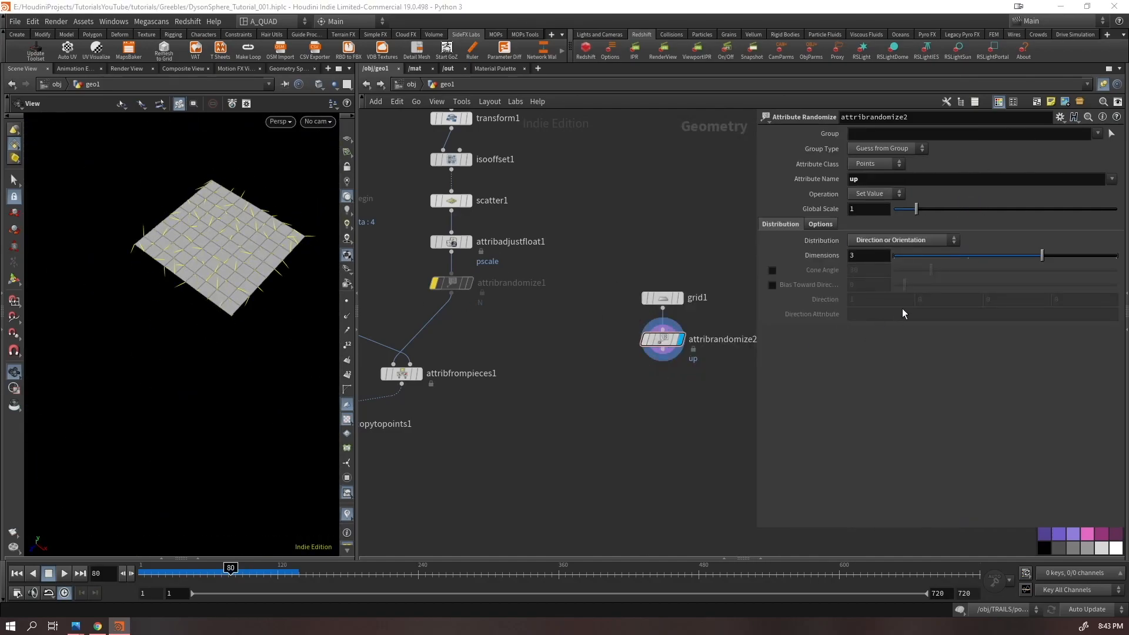
pyautogui.click(771, 271)
pyautogui.moveTo(928, 270); pyautogui.dragTo(886, 307)
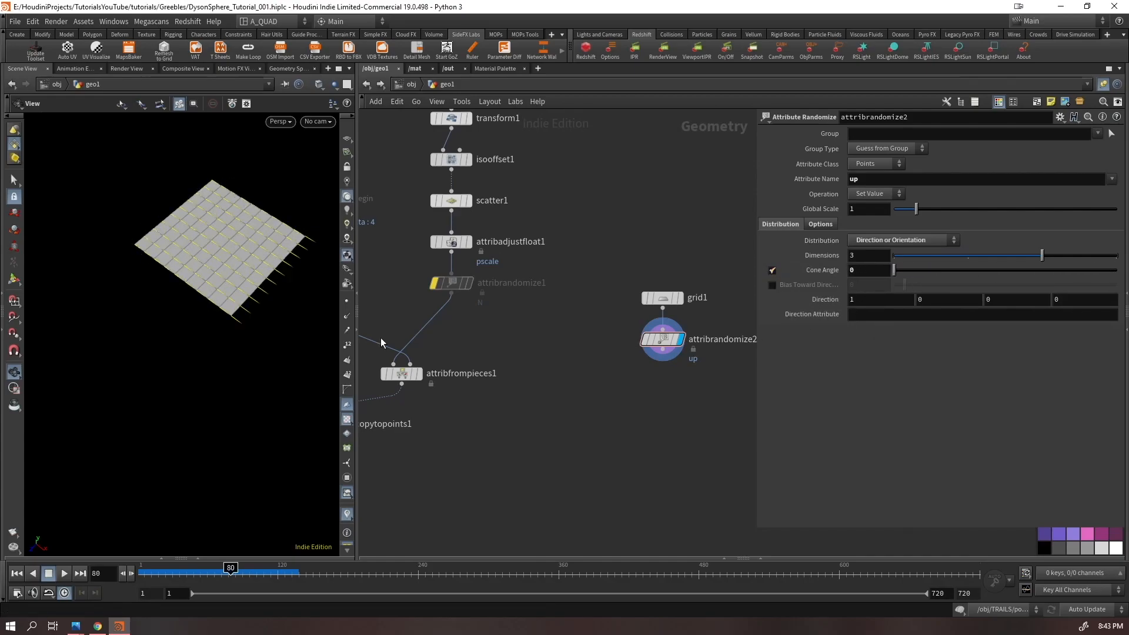
pyautogui.moveTo(155, 288); pyautogui.dragTo(174, 241)
pyautogui.moveTo(174, 242); pyautogui.dragTo(298, 190, button='right')
pyautogui.moveTo(298, 190); pyautogui.dragTo(311, 249)
pyautogui.moveTo(894, 269)
pyautogui.mouseDown()
pyautogui.moveTo(1093, 271)
pyautogui.moveTo(893, 289)
pyautogui.mouseUp()
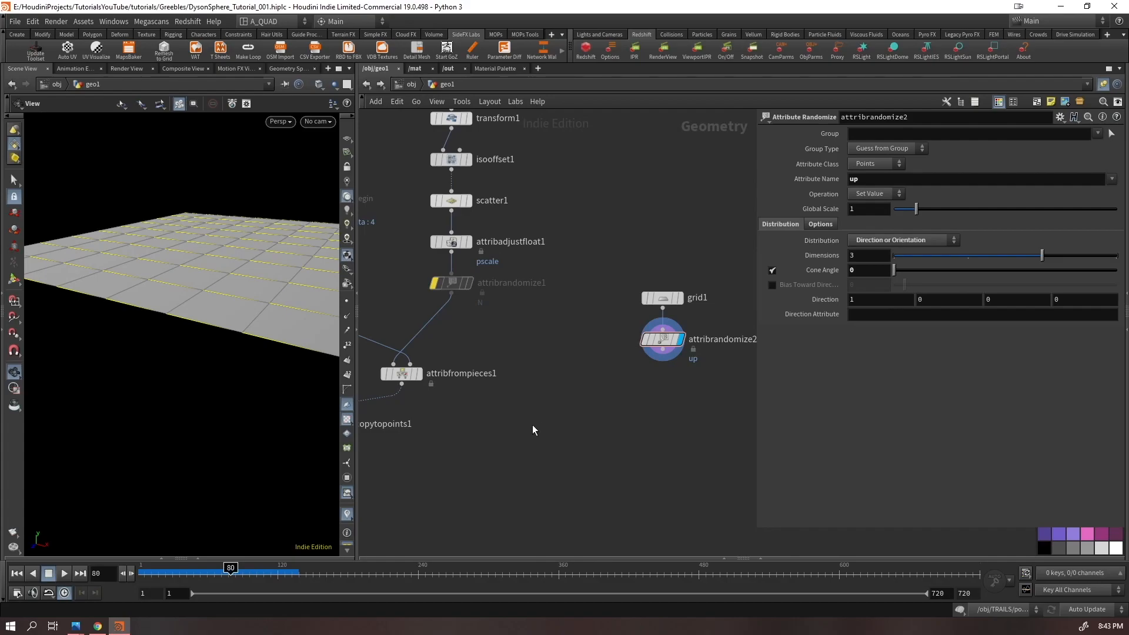
# Delete the test nodes grid1 and attribrandomize2
pyautogui.press('h')
pyautogui.moveTo(682, 293); pyautogui.dragTo(654, 393)
pyautogui.press('Delete')
# Re-enable attribrandomize1, move attribfrompieces1 up between its neighbours, and return the display to copytopoints1
pyautogui.click(553, 330)
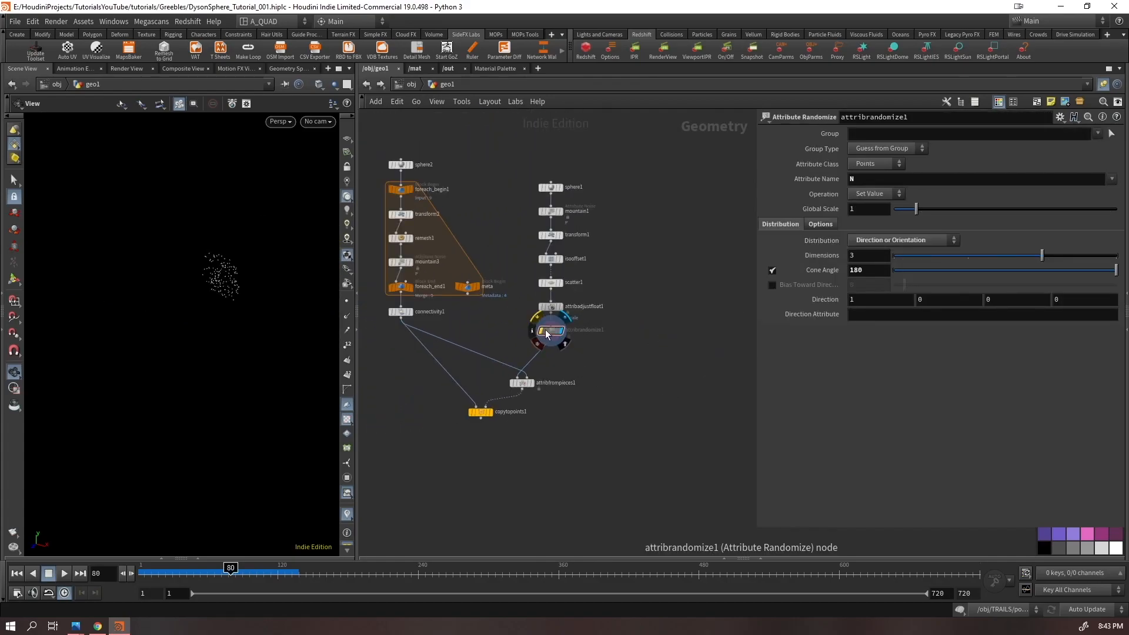
pyautogui.moveTo(524, 383)
pyautogui.moveTo(522, 383); pyautogui.dragTo(501, 371)
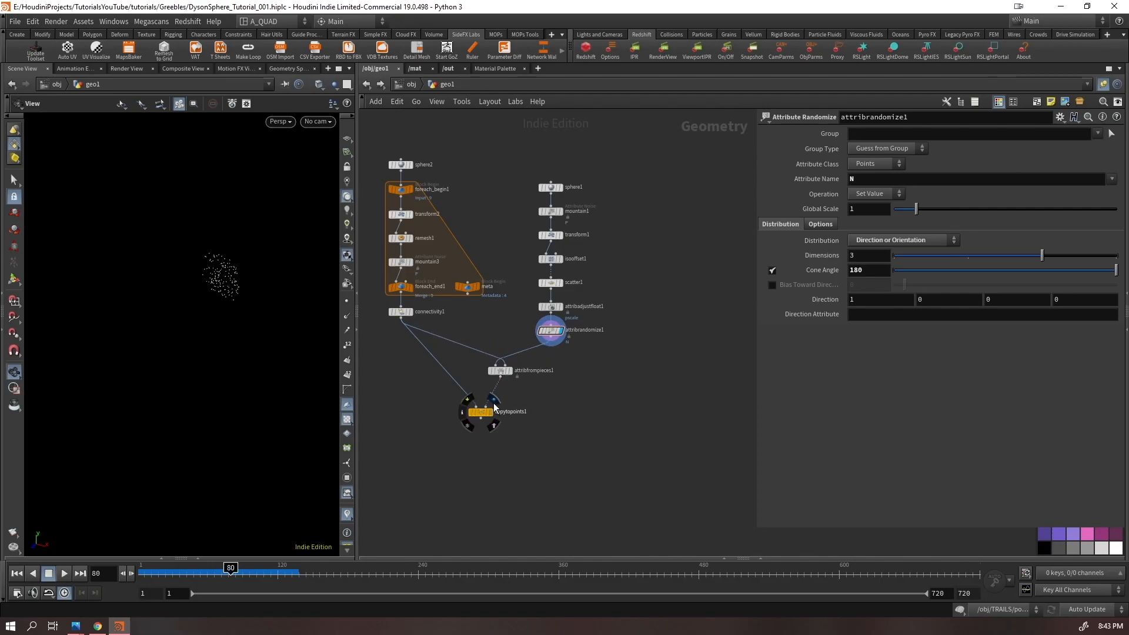
pyautogui.click(494, 416)
pyautogui.moveTo(218, 275); pyautogui.dragTo(257, 283)
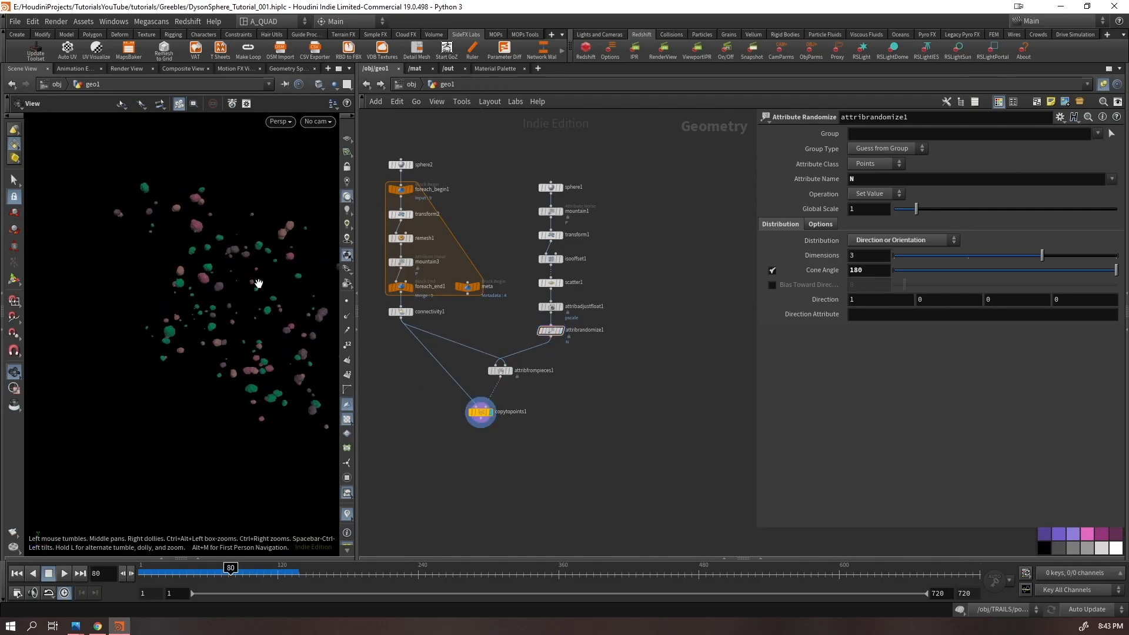
# Review copytopoints1 and connectivity1, and turn off the variant attribute's viewport visualization from copytopoints1's node info
pyautogui.click(481, 413)
pyautogui.moveTo(477, 473); pyautogui.dragTo(564, 442, button='middle')
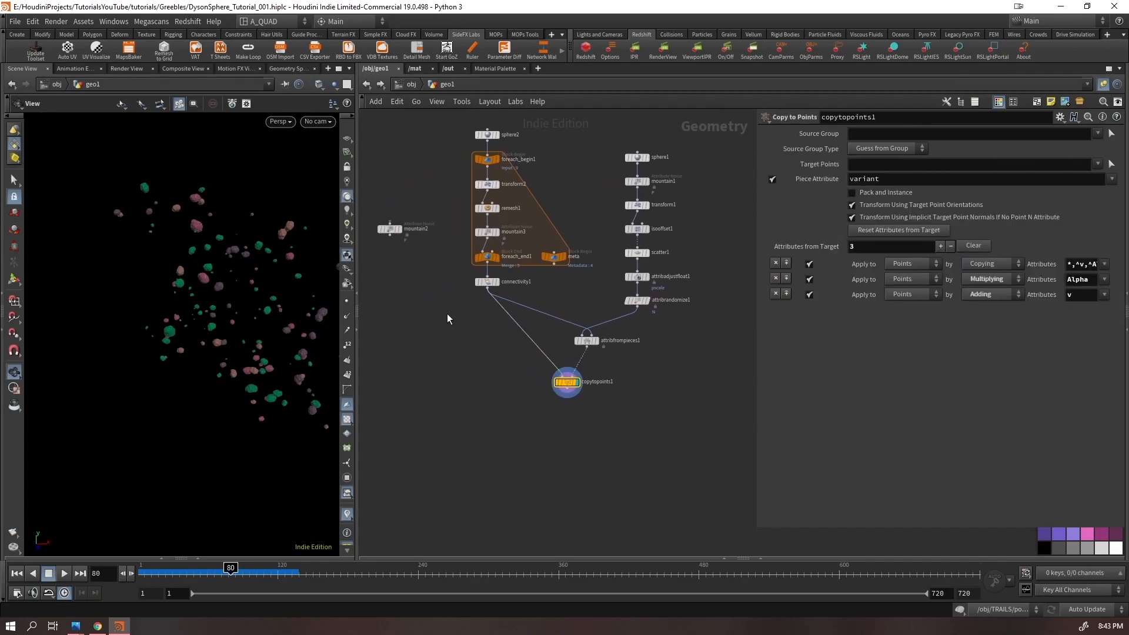
pyautogui.click(487, 282)
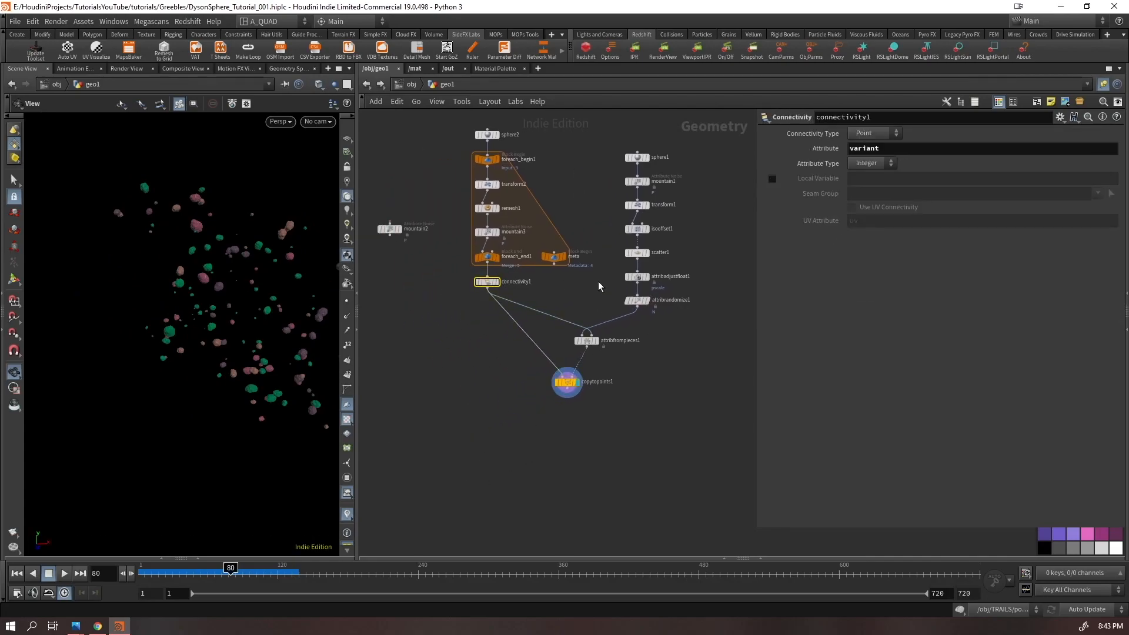
pyautogui.middleClick(566, 382)
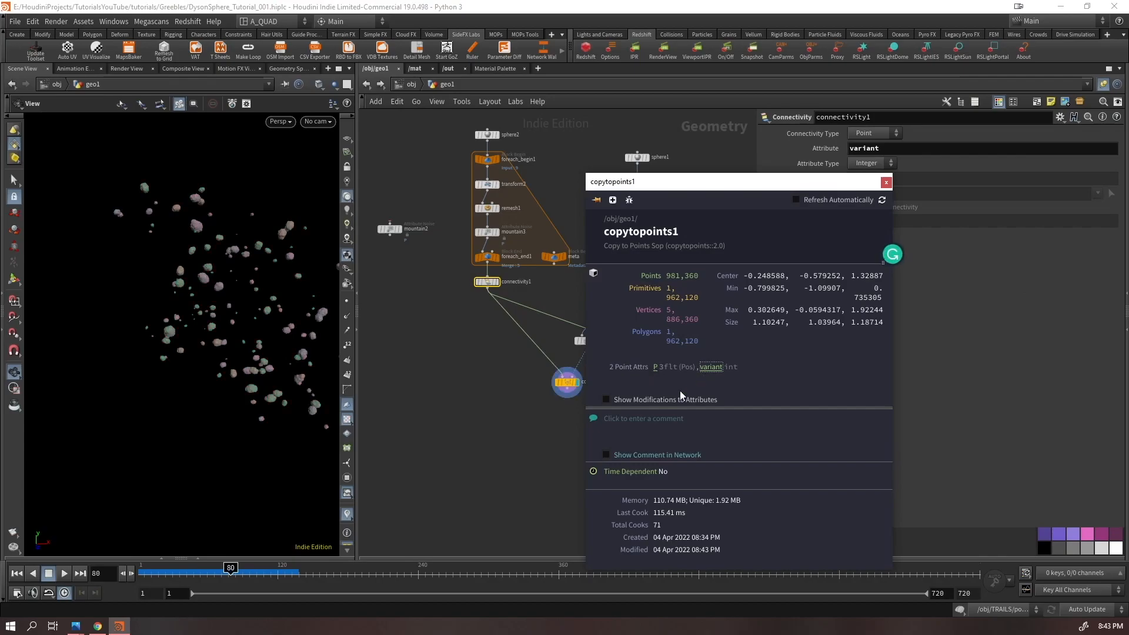
# Append a Color node to copytopoints1, with color type Random from Attribute and variant as its attribute
pyautogui.click(565, 382)
pyautogui.press('Tab')
pyautogui.write('color')
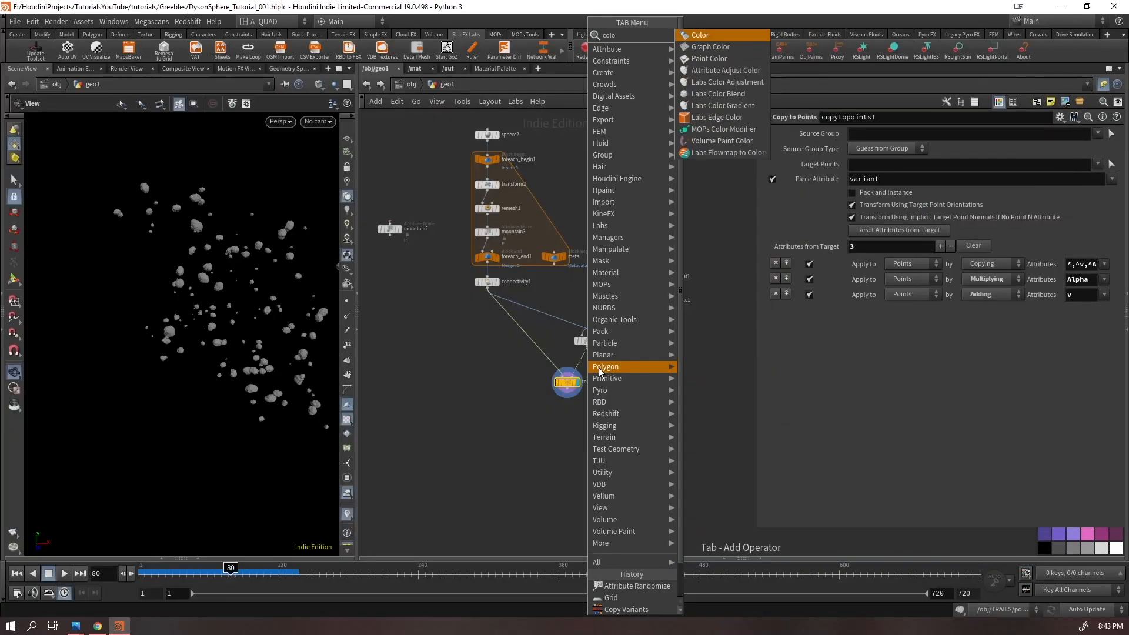
pyautogui.press('Return')
pyautogui.click(923, 191)
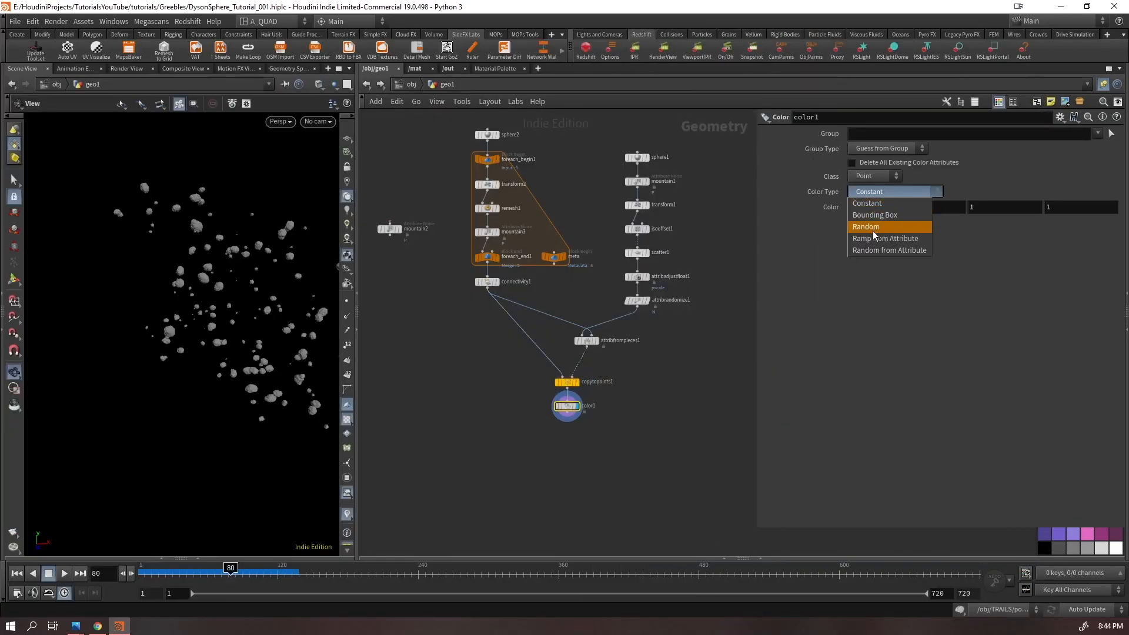
pyautogui.click(874, 252)
pyautogui.click(1111, 221)
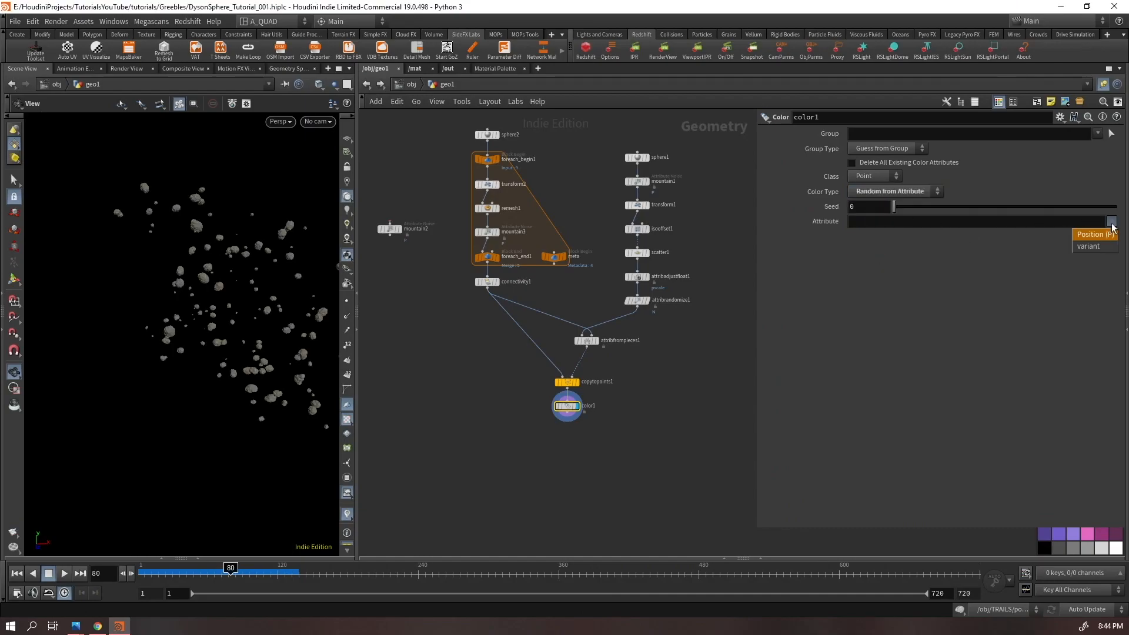
pyautogui.click(1090, 244)
# Append a Null node after color1 and name it OUT_ASTEROID
pyautogui.press('Tab')
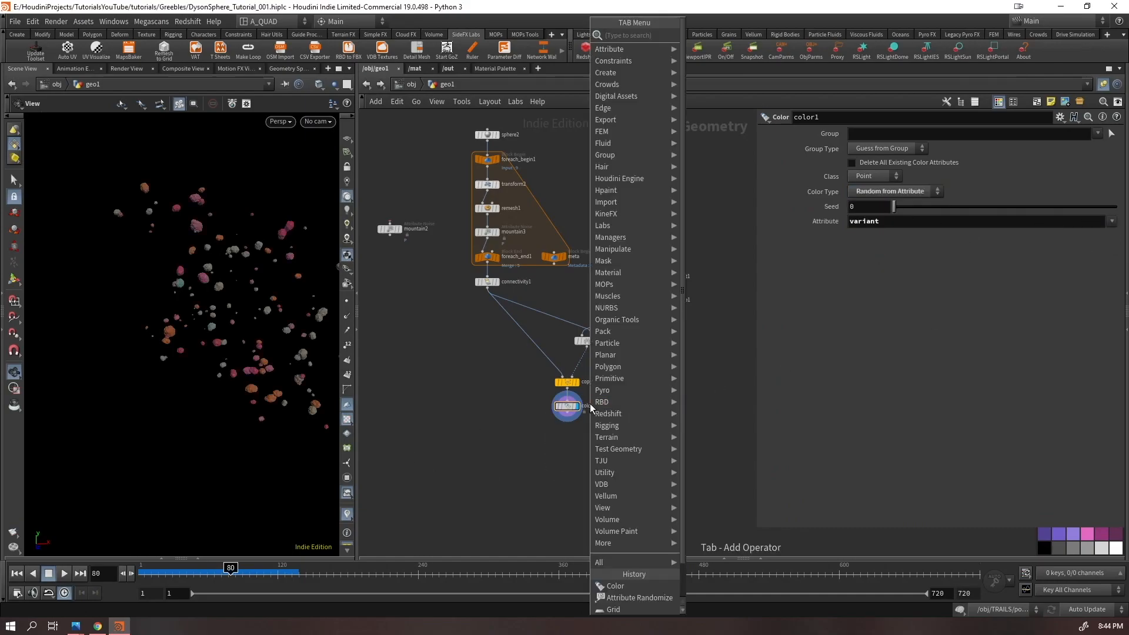
pyautogui.write('null')
pyautogui.press('Return')
pyautogui.press('Return')
pyautogui.click(586, 432)
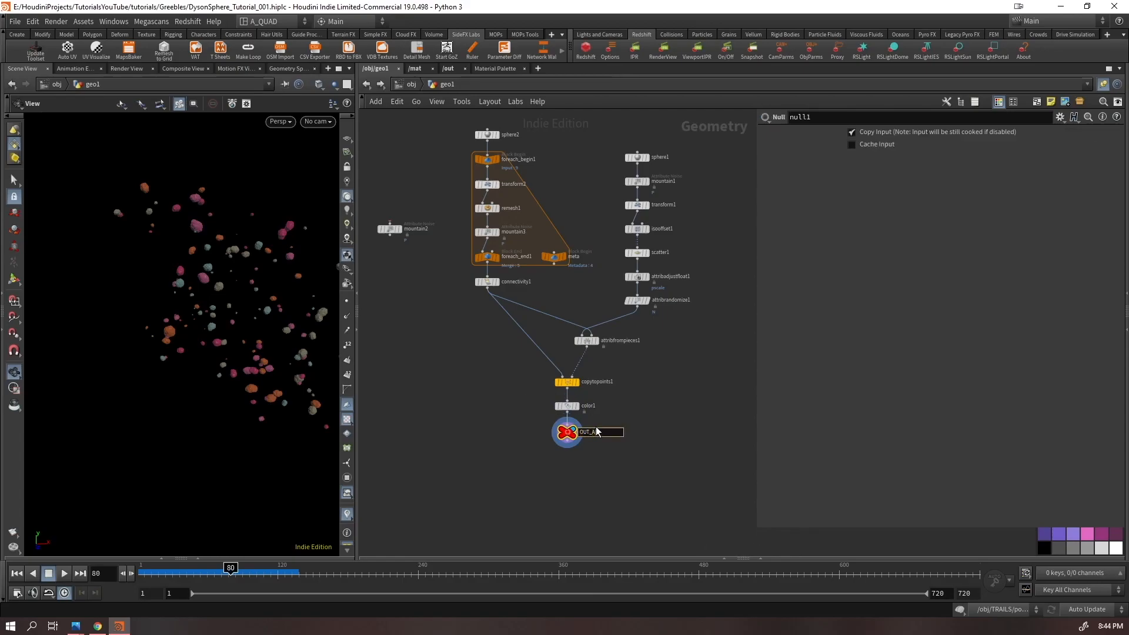
pyautogui.write('OUT_ASTEROID')
pyautogui.press('Return')
# Return to the object level, rename geo1 to ASTEROIDS, and line it up beneath TRAILS
pyautogui.press('u')
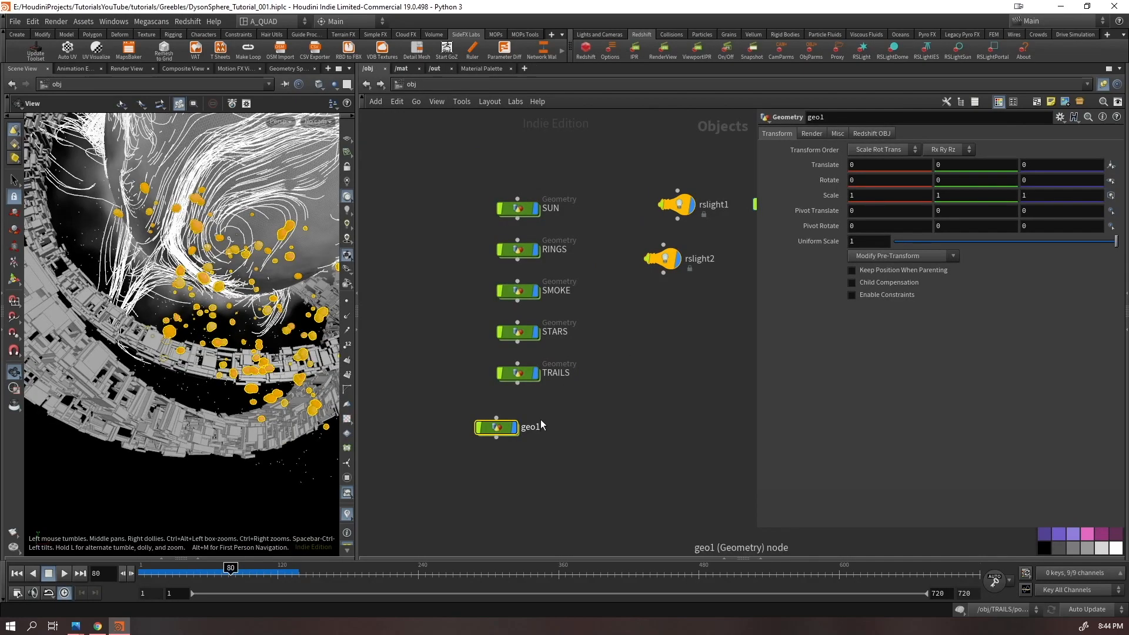
pyautogui.doubleClick(532, 427)
pyautogui.write('AST')
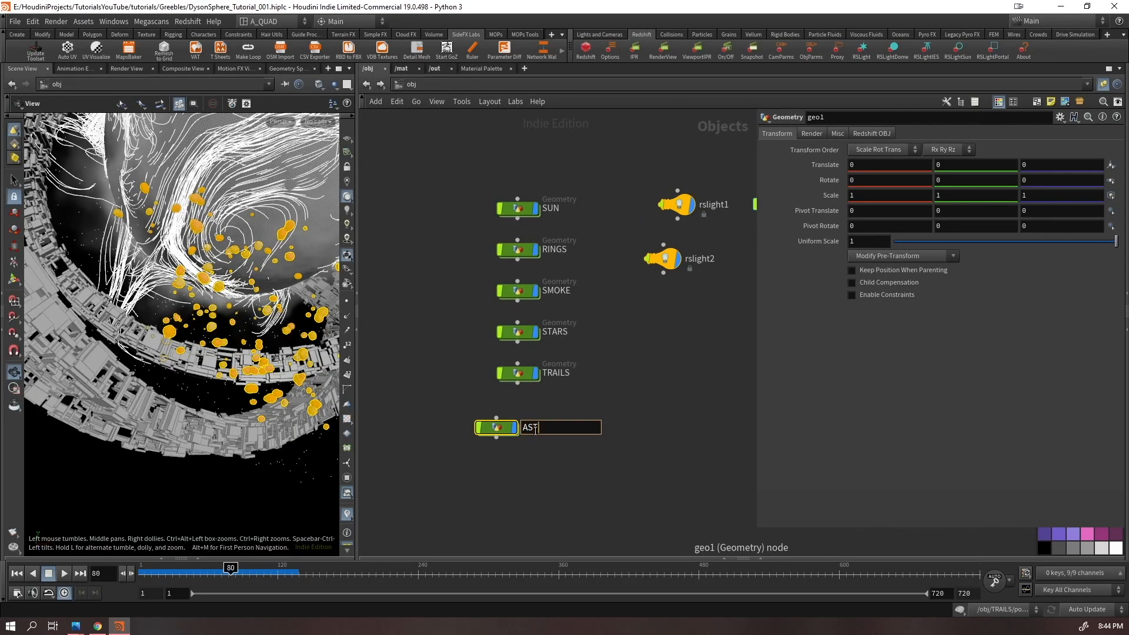
pyautogui.write('EROIDS')
pyautogui.press('Return')
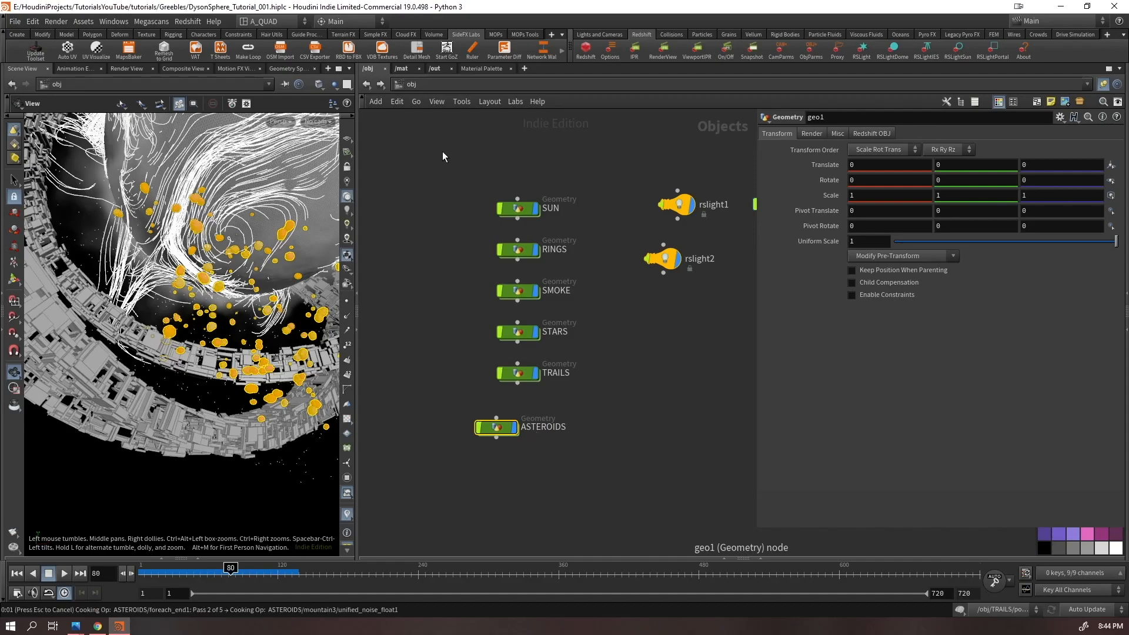
pyautogui.moveTo(497, 427); pyautogui.dragTo(517, 414)
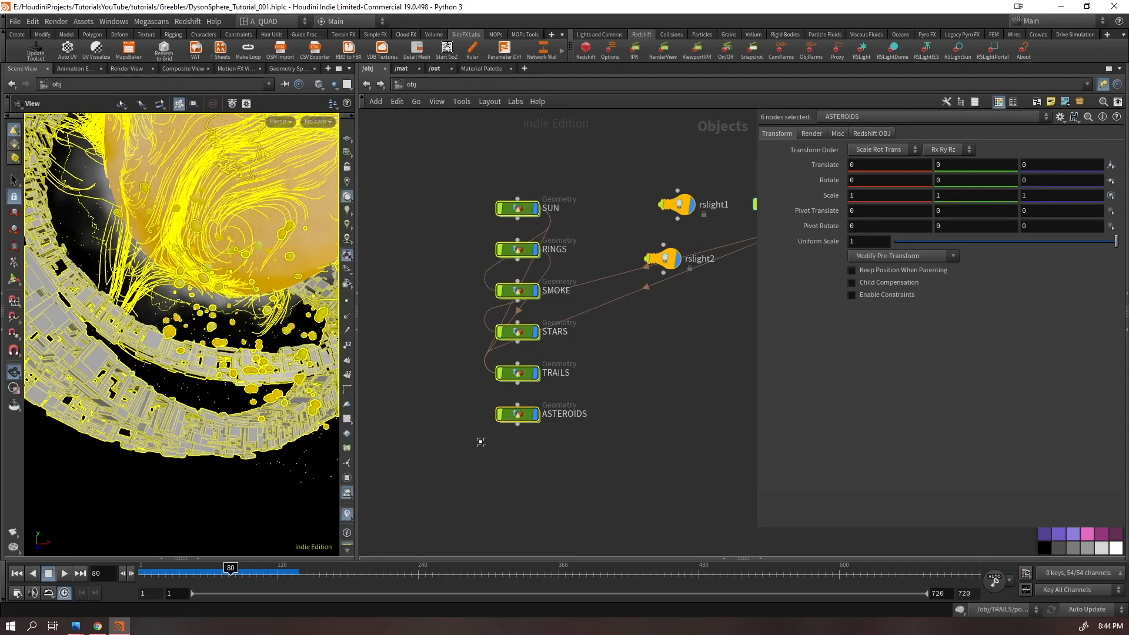
# Look at the scene through cam1 and lock the camera to the view
pyautogui.moveTo(288, 330); pyautogui.dragTo(107, 398, button='right')
pyautogui.moveTo(107, 398); pyautogui.dragTo(230, 270)
pyautogui.click(317, 121)
pyautogui.click(322, 179)
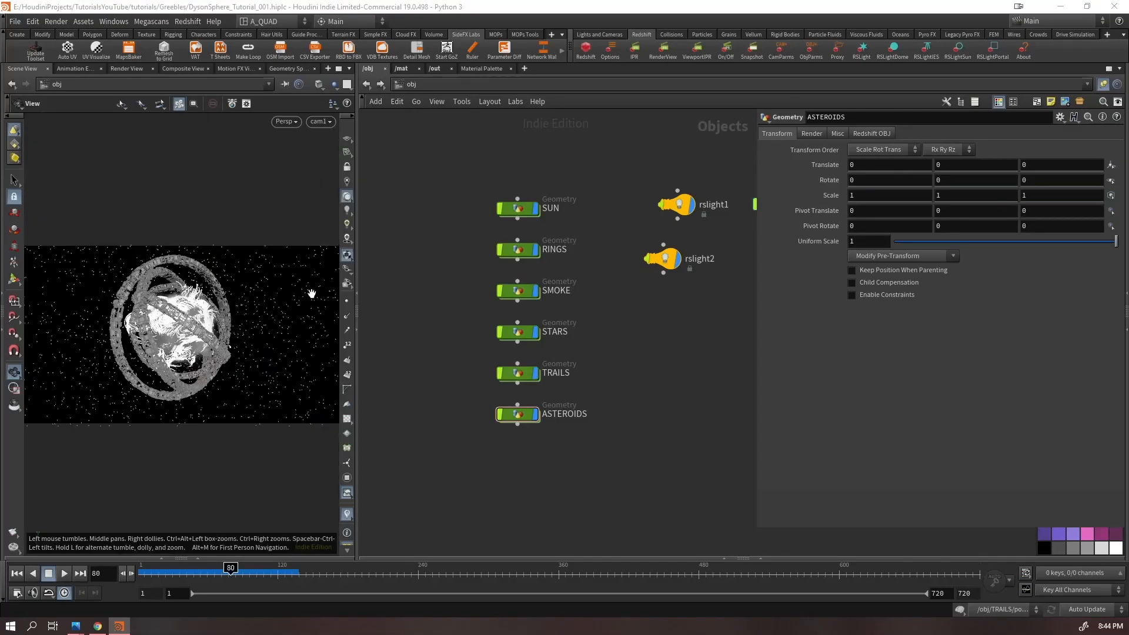
pyautogui.click(347, 166)
# Reposition cam1 to frame the full ringed Dyson sphere in the middle of the shot, with stars around it
pyautogui.moveTo(153, 339)
pyautogui.mouseDown()
pyautogui.moveTo(259, 328)
pyautogui.moveTo(166, 348)
pyautogui.mouseUp()
pyautogui.moveTo(67, 359); pyautogui.dragTo(261, 330, button='right')
pyautogui.moveTo(261, 329); pyautogui.dragTo(271, 384)
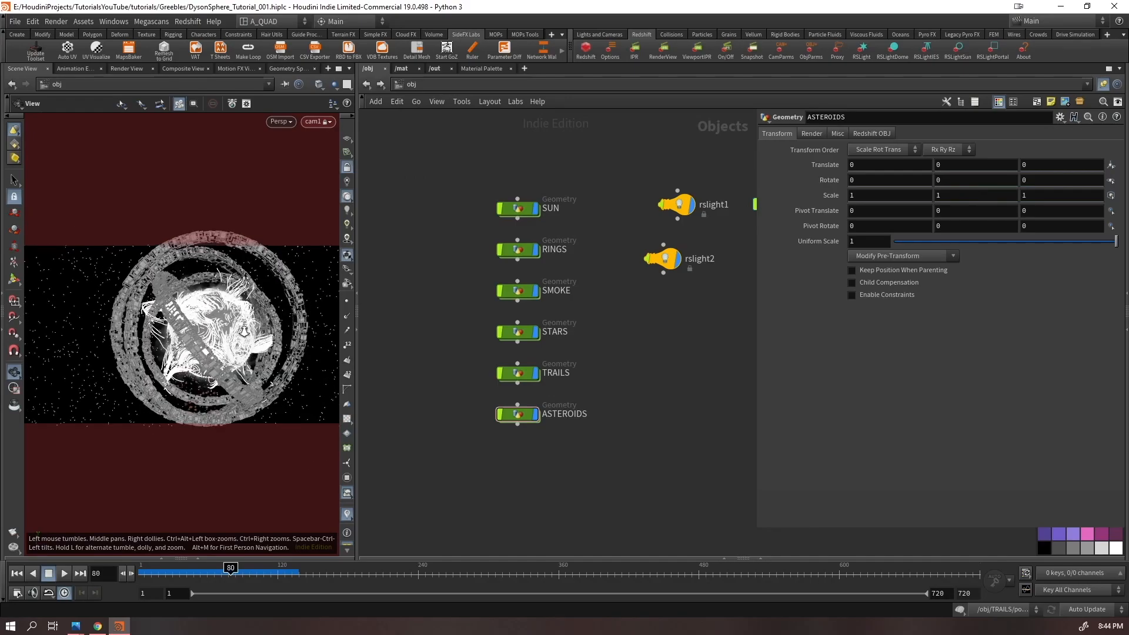
pyautogui.moveTo(238, 334); pyautogui.dragTo(272, 330, button='right')
pyautogui.moveTo(272, 329); pyautogui.dragTo(247, 344)
pyautogui.moveTo(247, 344); pyautogui.dragTo(141, 360, button='right')
pyautogui.moveTo(253, 360); pyautogui.dragTo(210, 338, button='middle')
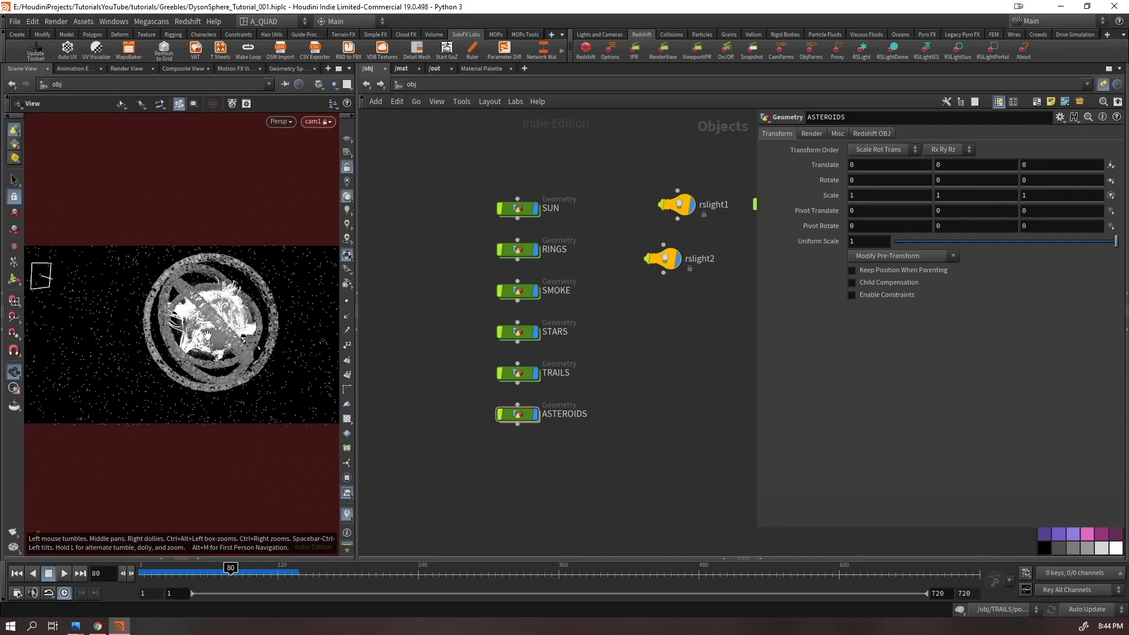
pyautogui.moveTo(238, 314)
pyautogui.mouseDown()
pyautogui.moveTo(221, 362)
pyautogui.moveTo(229, 300)
pyautogui.mouseUp()
pyautogui.moveTo(229, 299); pyautogui.dragTo(133, 314, button='right')
pyautogui.moveTo(132, 315); pyautogui.dragTo(157, 297)
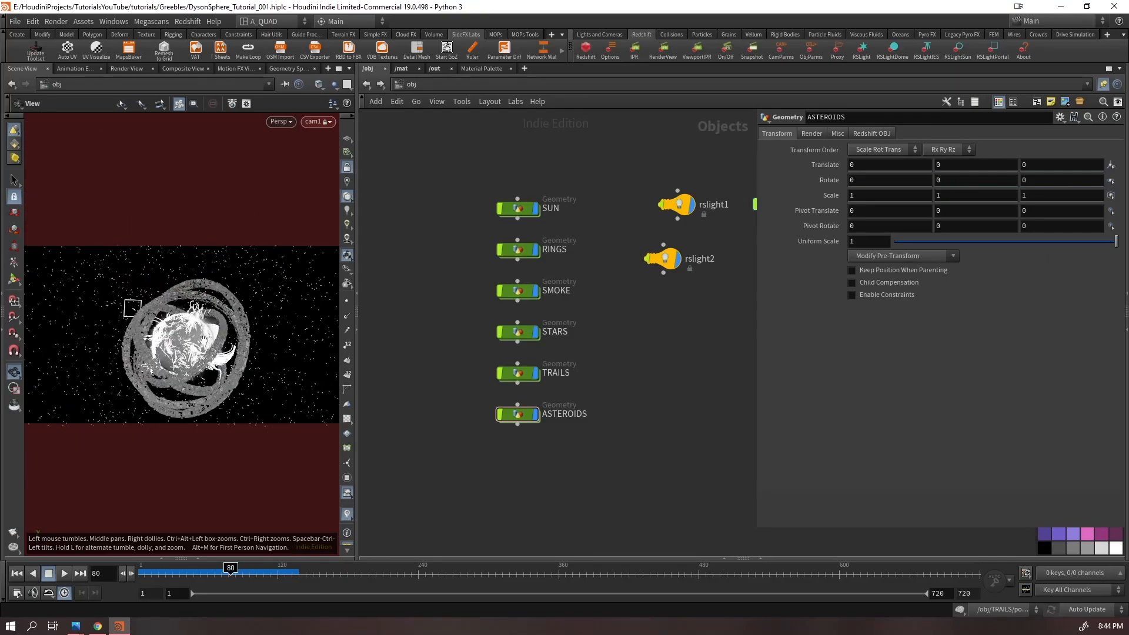
pyautogui.moveTo(206, 335); pyautogui.dragTo(252, 320)
pyautogui.moveTo(252, 321); pyautogui.dragTo(154, 321, button='middle')
pyautogui.moveTo(154, 320); pyautogui.dragTo(127, 362, button='right')
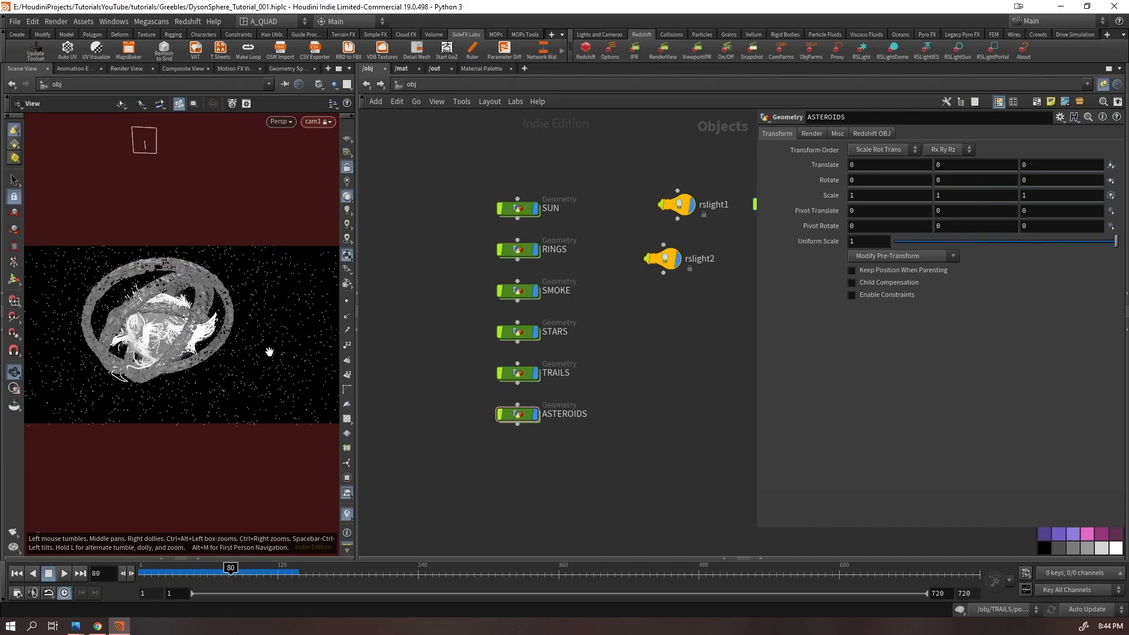
pyautogui.moveTo(100, 370); pyautogui.dragTo(218, 359)
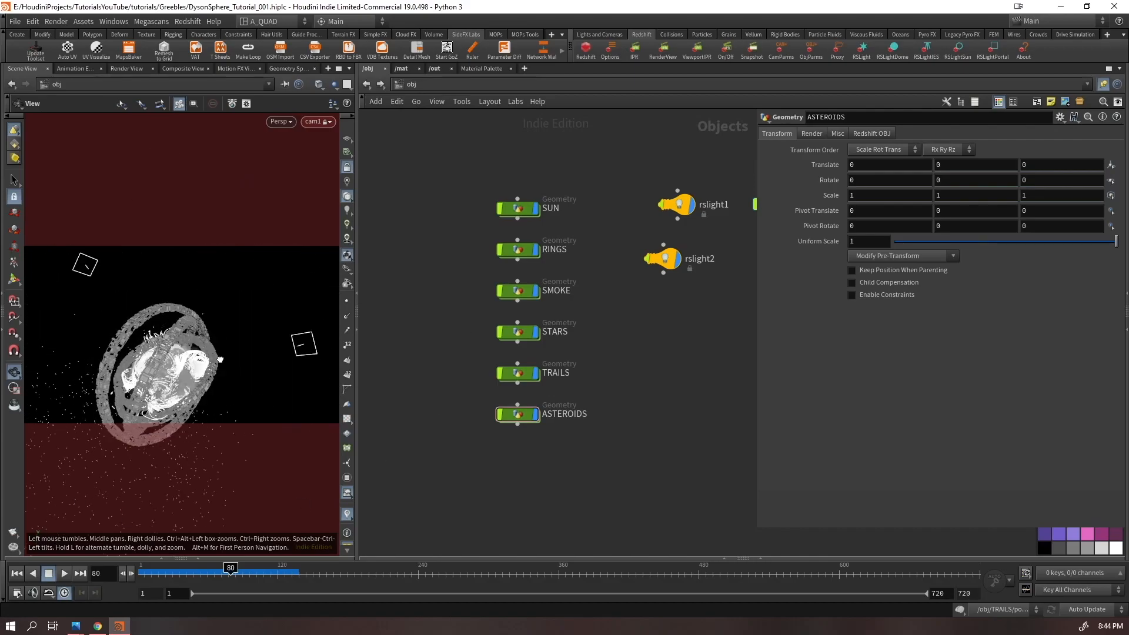
pyautogui.moveTo(147, 371)
pyautogui.mouseDown()
pyautogui.moveTo(189, 322)
pyautogui.moveTo(133, 369)
pyautogui.moveTo(84, 384)
pyautogui.moveTo(154, 376)
pyautogui.mouseUp()
pyautogui.scroll(10, 193, 352)
pyautogui.moveTo(154, 376); pyautogui.dragTo(154, 386, button='right')
pyautogui.moveTo(234, 325); pyautogui.dragTo(182, 333)
pyautogui.scroll(-4, 206, 333)
# Choose a resolution preset in cam1's view parameters and save the scene
pyautogui.moveTo(657, 379); pyautogui.dragTo(550, 373, button='middle')
pyautogui.moveTo(689, 147); pyautogui.dragTo(657, 253)
pyautogui.click(840, 134)
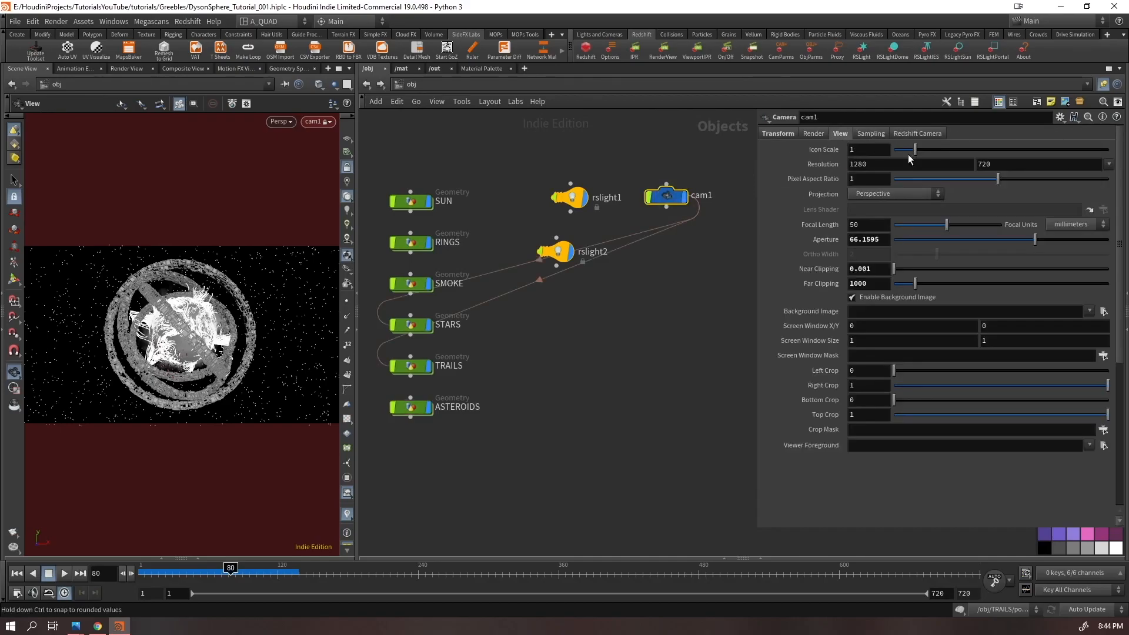
pyautogui.click(1108, 164)
pyautogui.click(1066, 200)
pyautogui.hotkey('ctrl', 's')
# Delete rslight1 and rslight2, hide every geometry object except SUN, and save the scene
pyautogui.moveTo(585, 151); pyautogui.dragTo(554, 301)
pyautogui.press('Delete')
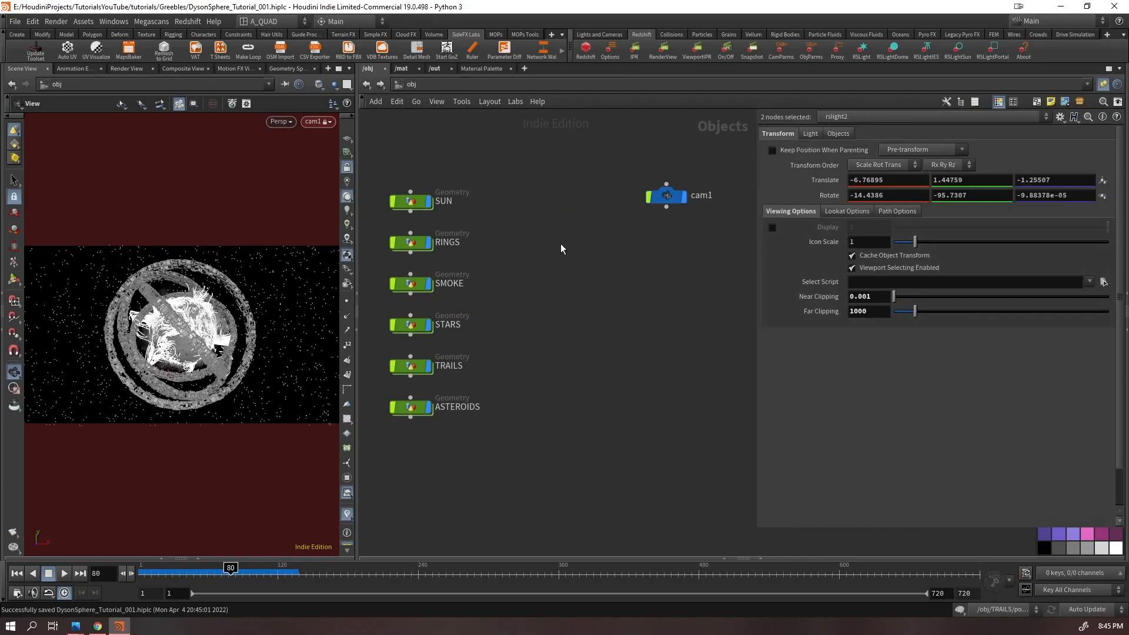
pyautogui.moveTo(480, 218); pyautogui.dragTo(410, 491)
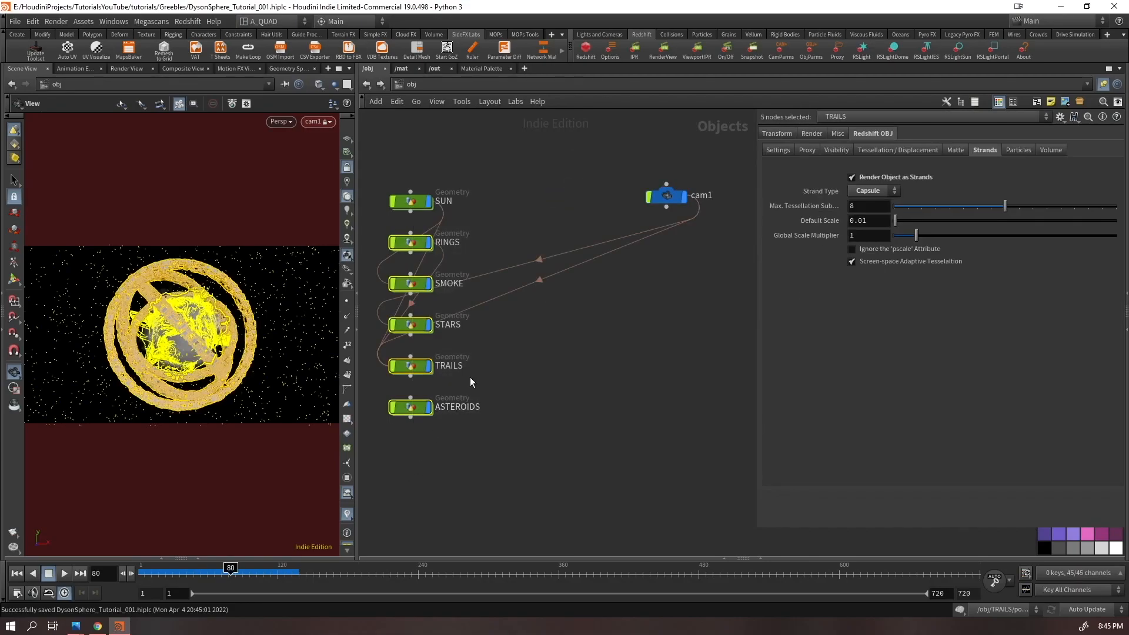
pyautogui.click(429, 366)
pyautogui.click(565, 374)
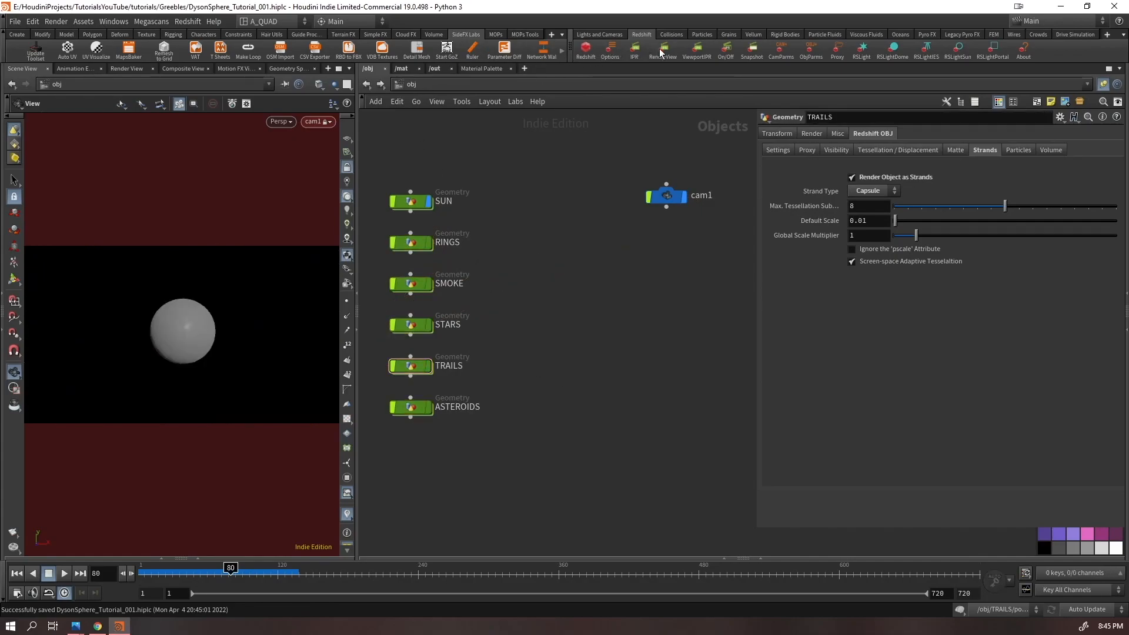
pyautogui.hotkey('ctrl', 's')
# In the output network, enable Live SOP Level Updates in Redshift_ROP1's IPR options
pyautogui.click(435, 69)
pyautogui.click(711, 311)
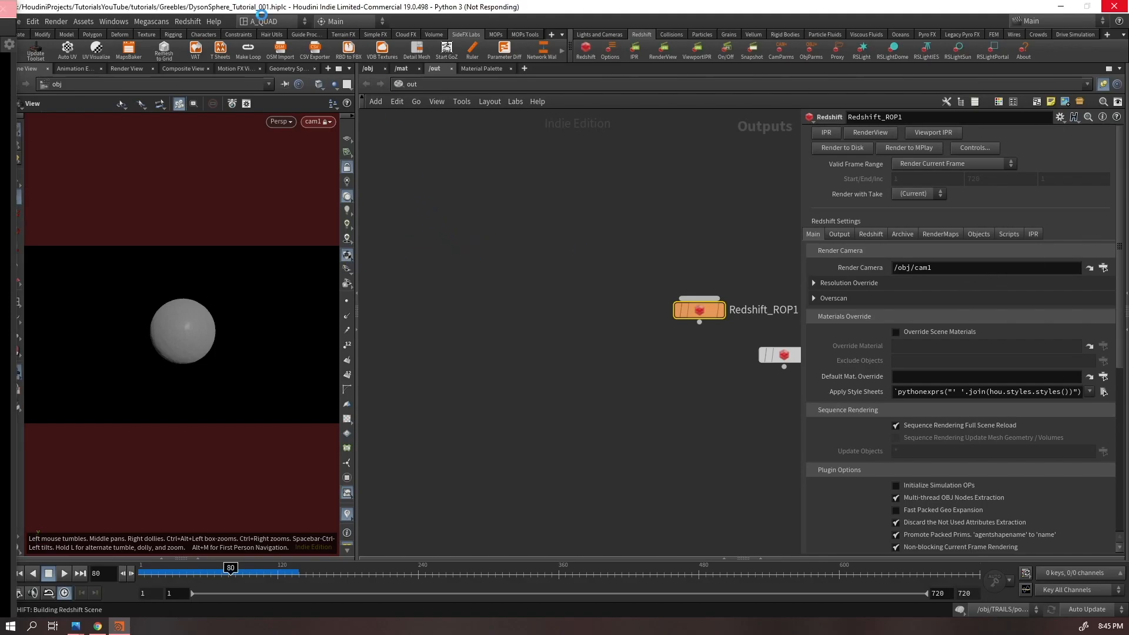
pyautogui.moveTo(650, 279); pyautogui.dragTo(539, 247, button='middle')
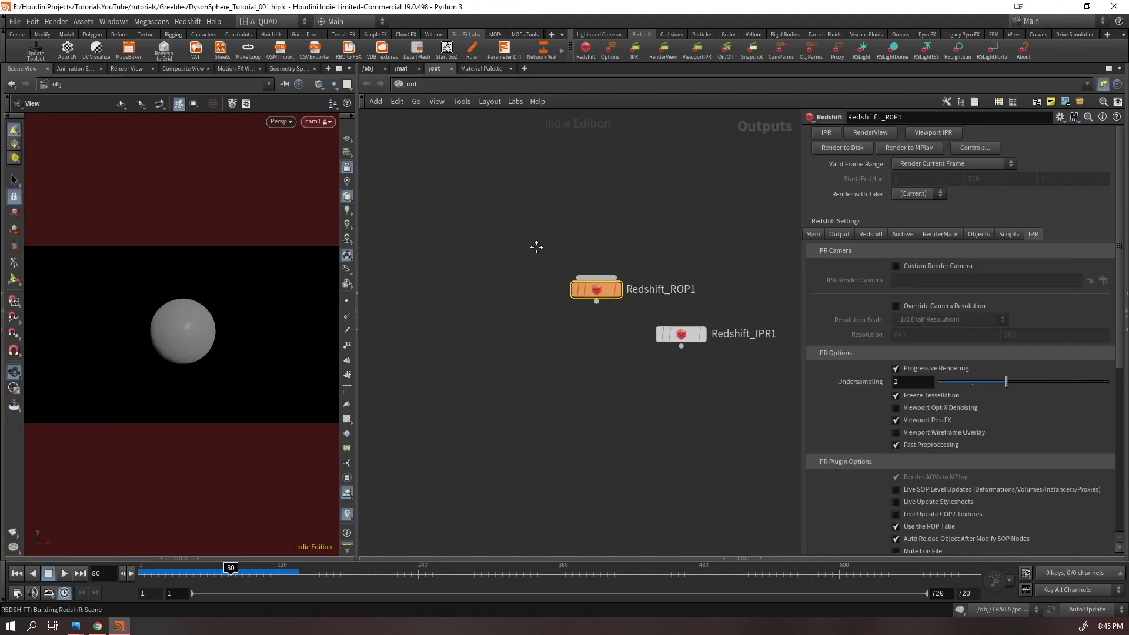
pyautogui.scroll(-3, 1014, 340)
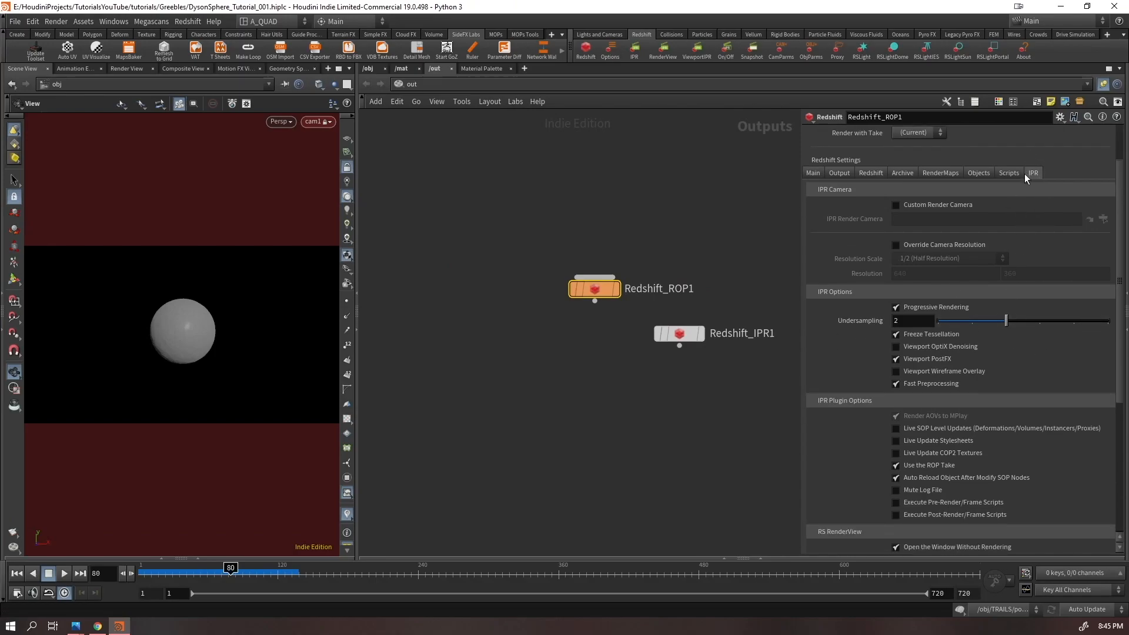
pyautogui.click(895, 429)
pyautogui.scroll(3, 899, 476)
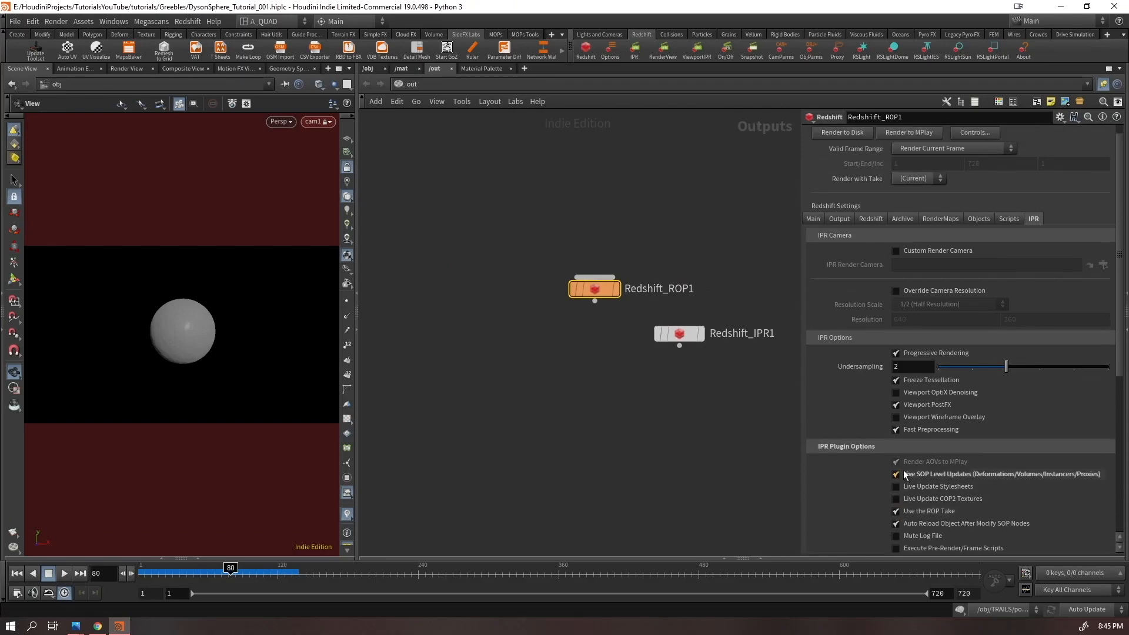
# Switch Redshift_ROP1's render settings to Advanced mode and enable denoising in its sampling options
pyautogui.click(870, 234)
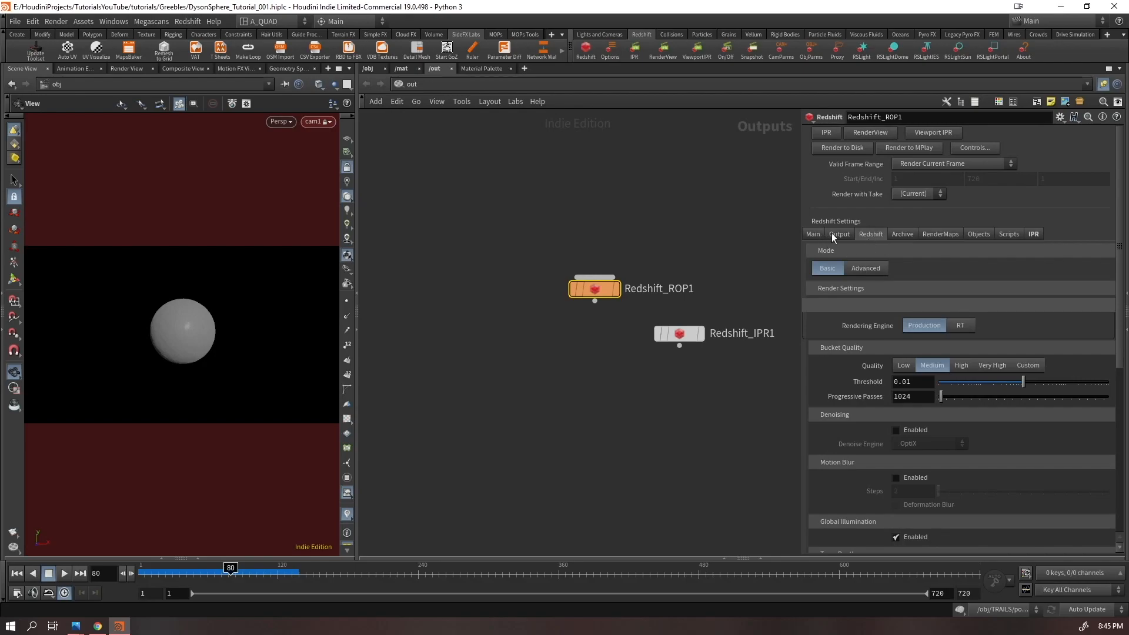
pyautogui.click(864, 270)
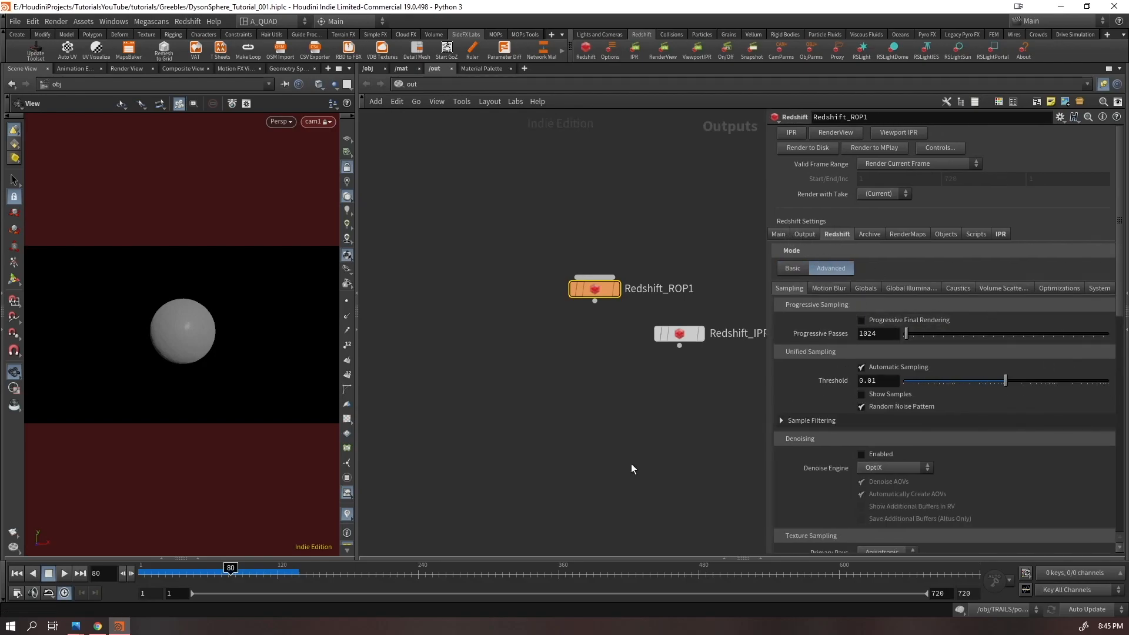
pyautogui.scroll(-3, 1043, 488)
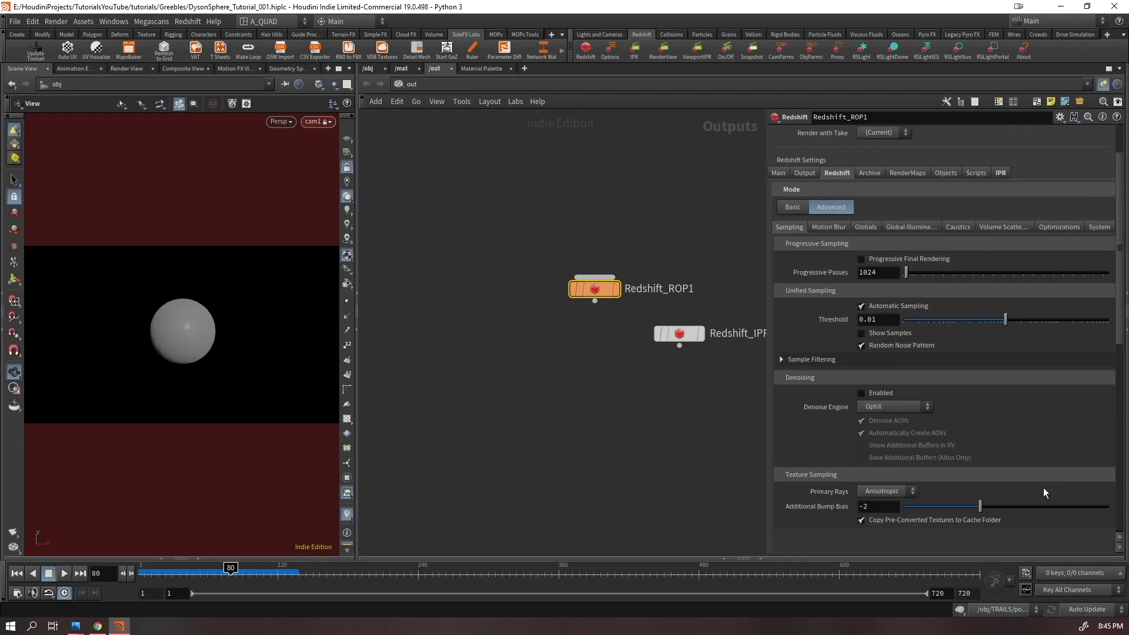
pyautogui.click(861, 392)
# Set the denoise engine to OptiX in the Redshift Render View and start the interactive render of the sun
pyautogui.moveTo(0, 154); pyautogui.dragTo(661, 91)
pyautogui.moveTo(0, 79); pyautogui.dragTo(231, 156)
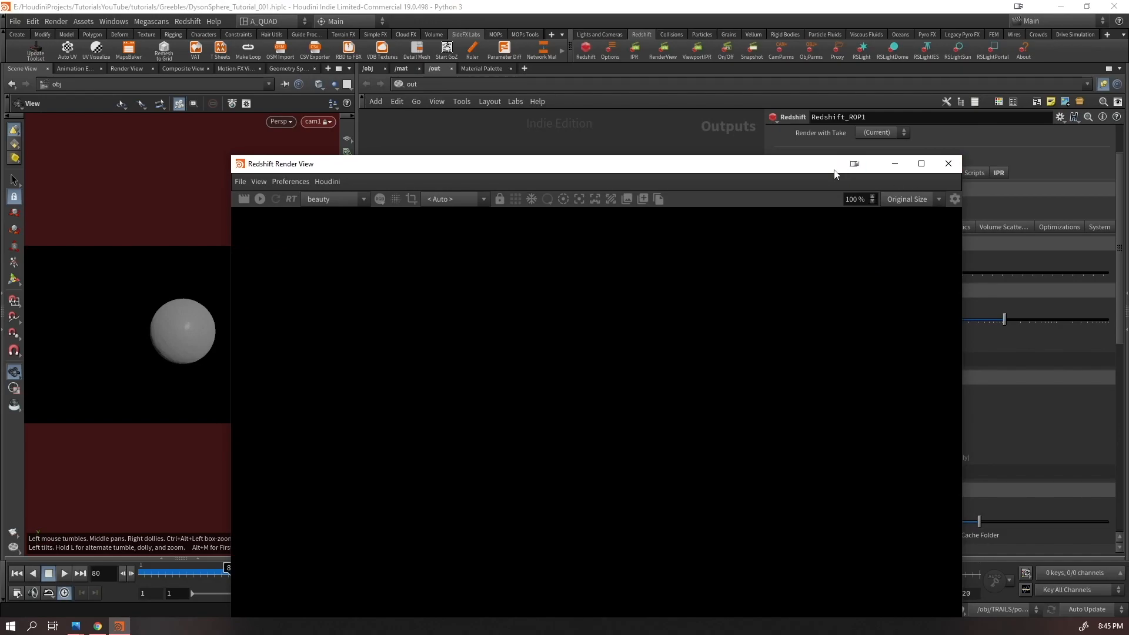
pyautogui.moveTo(838, 168); pyautogui.dragTo(722, 52)
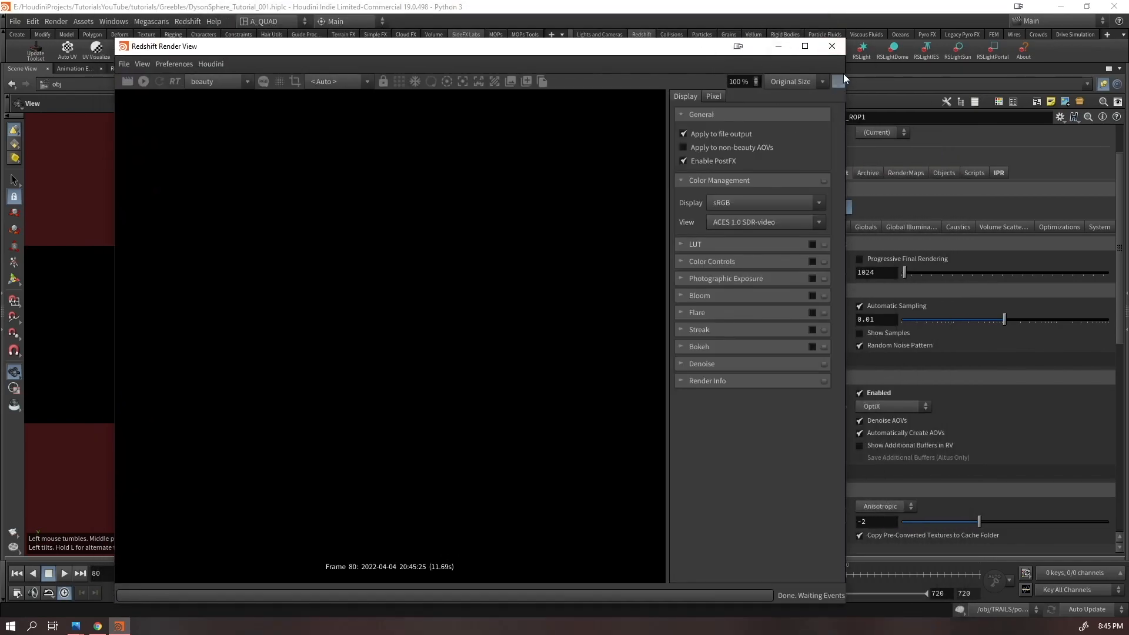
pyautogui.click(729, 367)
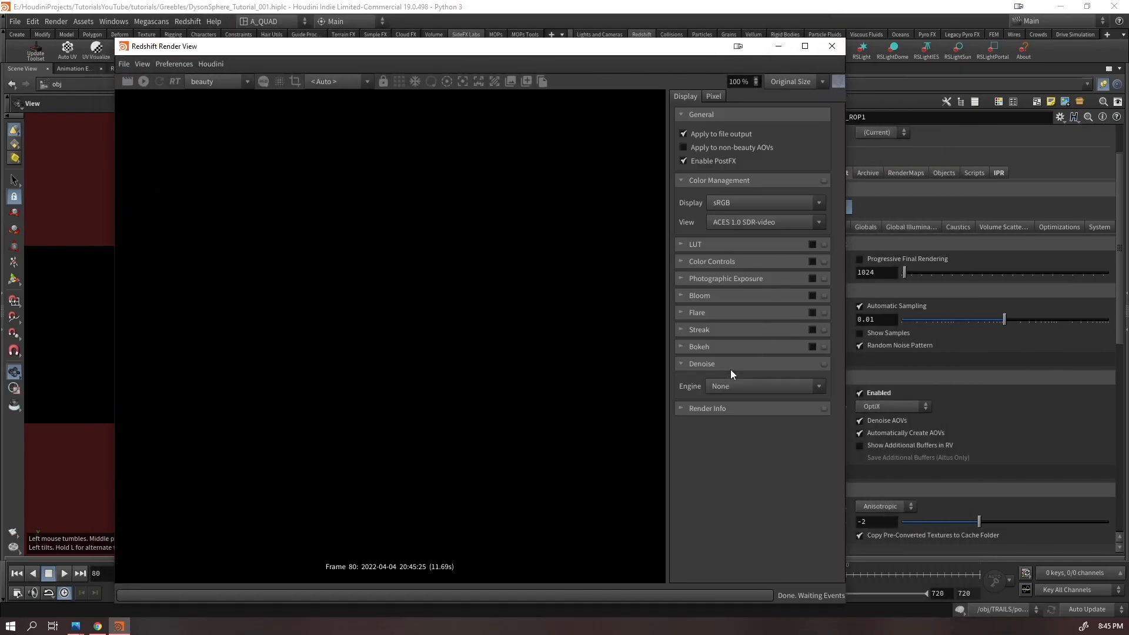
pyautogui.click(723, 388)
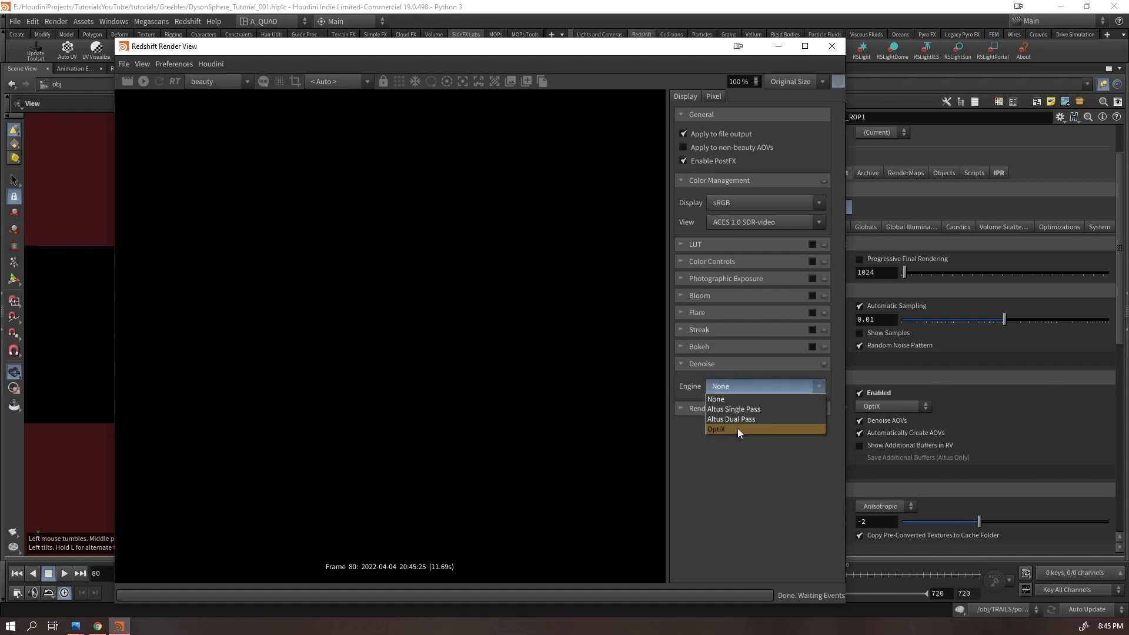
pyautogui.click(726, 429)
pyautogui.click(142, 82)
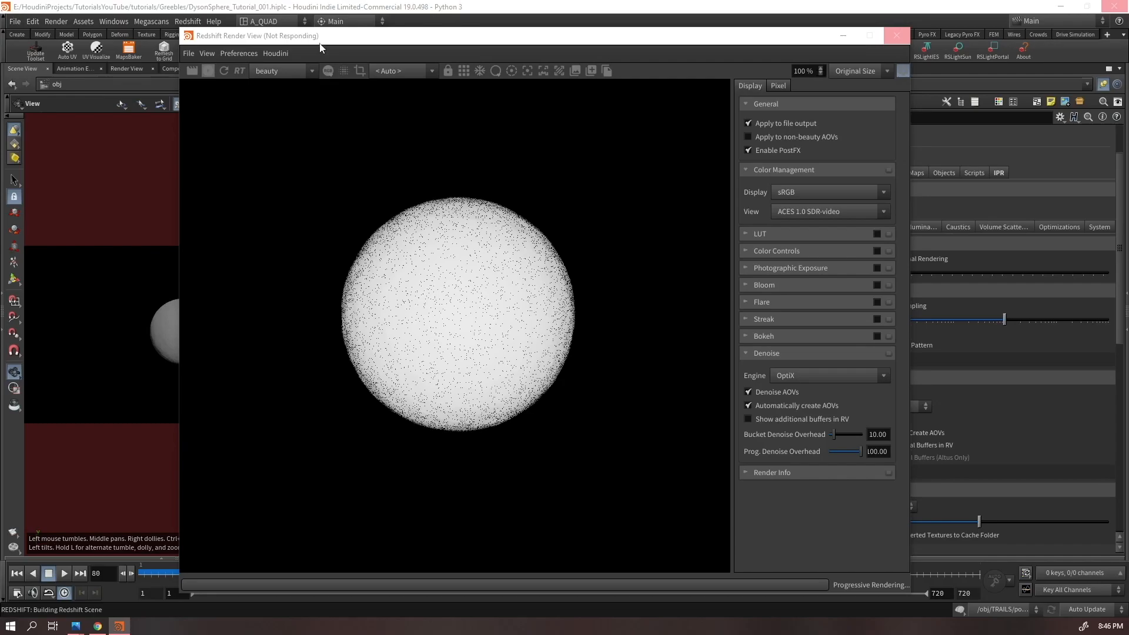
pyautogui.moveTo(321, 41); pyautogui.dragTo(259, 38)
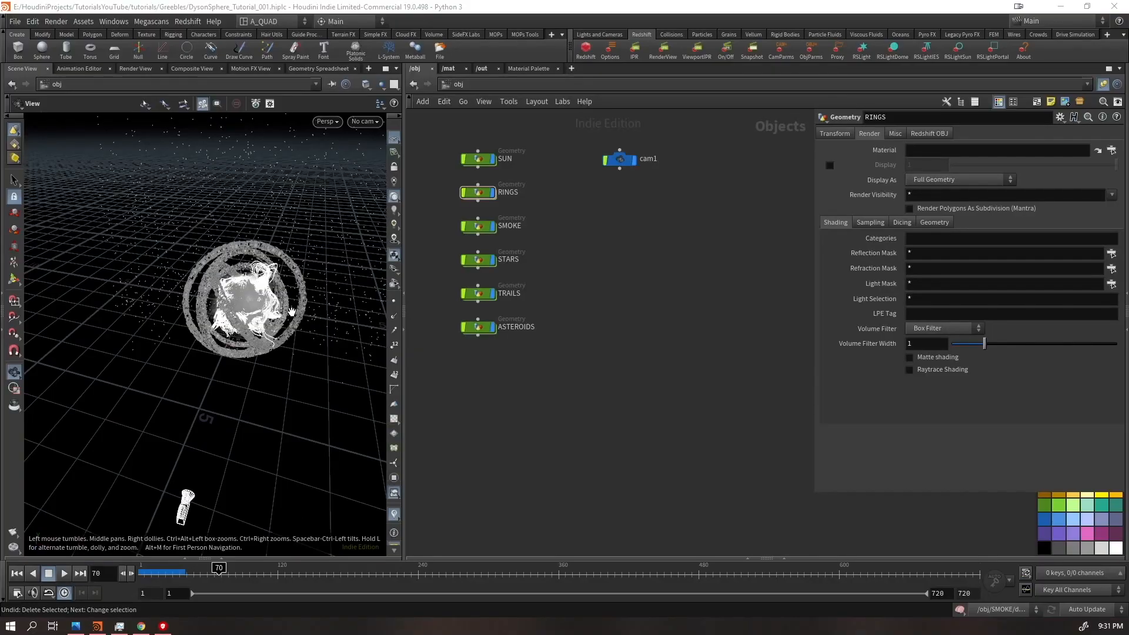
# Add an RS Material Builder node to the empty material network
pyautogui.moveTo(293, 299); pyautogui.dragTo(359, 277)
pyautogui.click(449, 68)
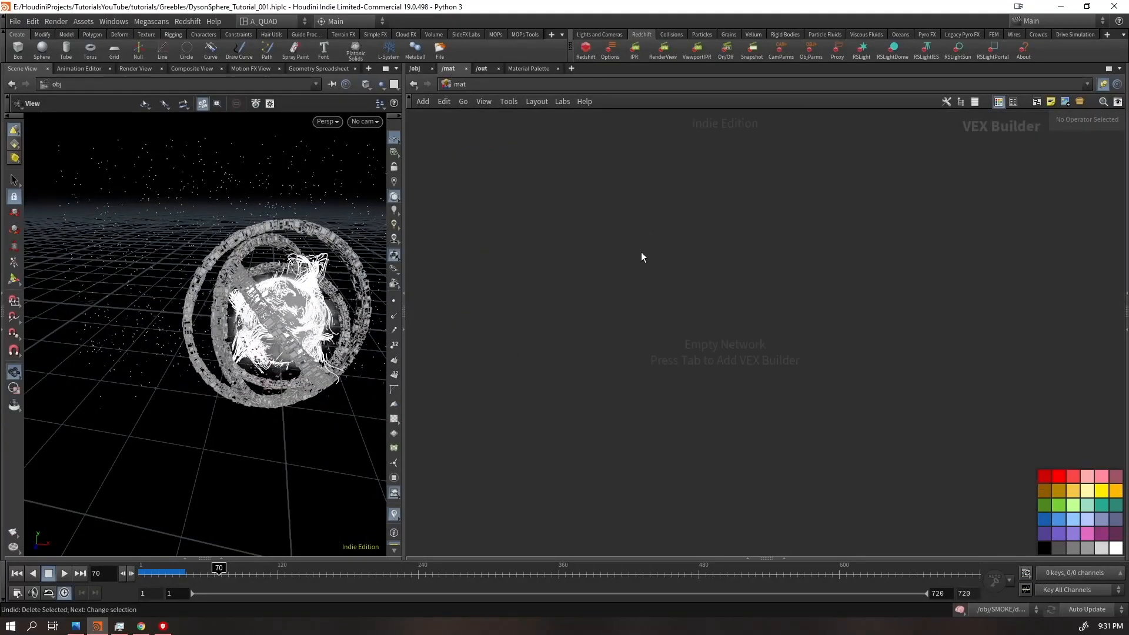
pyautogui.press('Tab')
pyautogui.write('rsma')
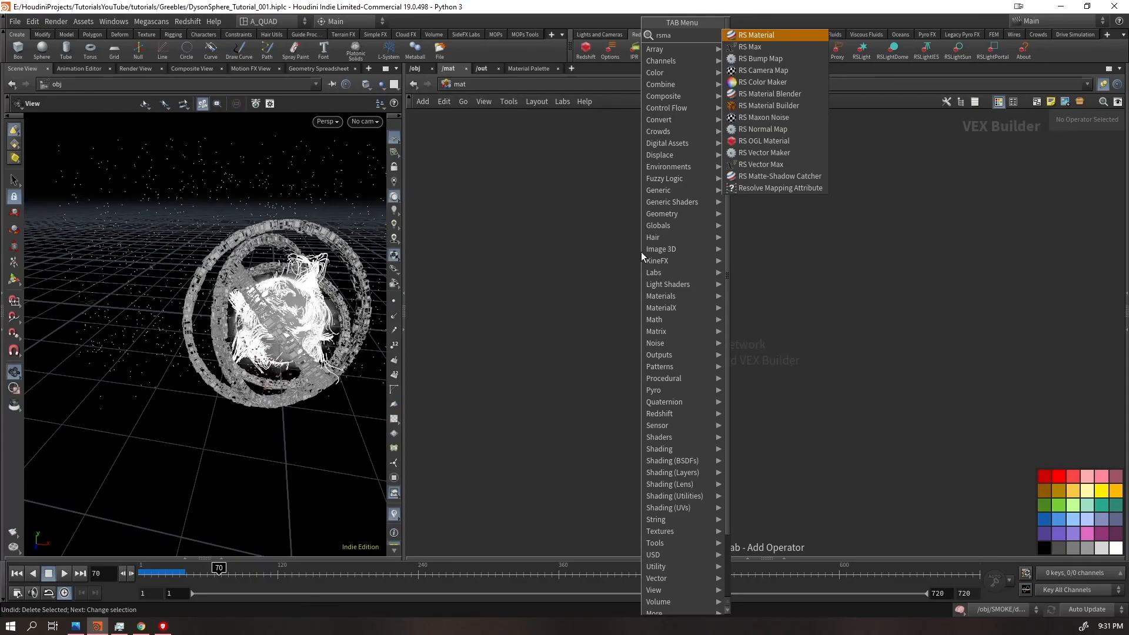
pyautogui.press('Down')
pyautogui.press('Down')
pyautogui.press('Down')
pyautogui.press('Down')
pyautogui.press('Down')
pyautogui.press('Down')
pyautogui.press('Return')
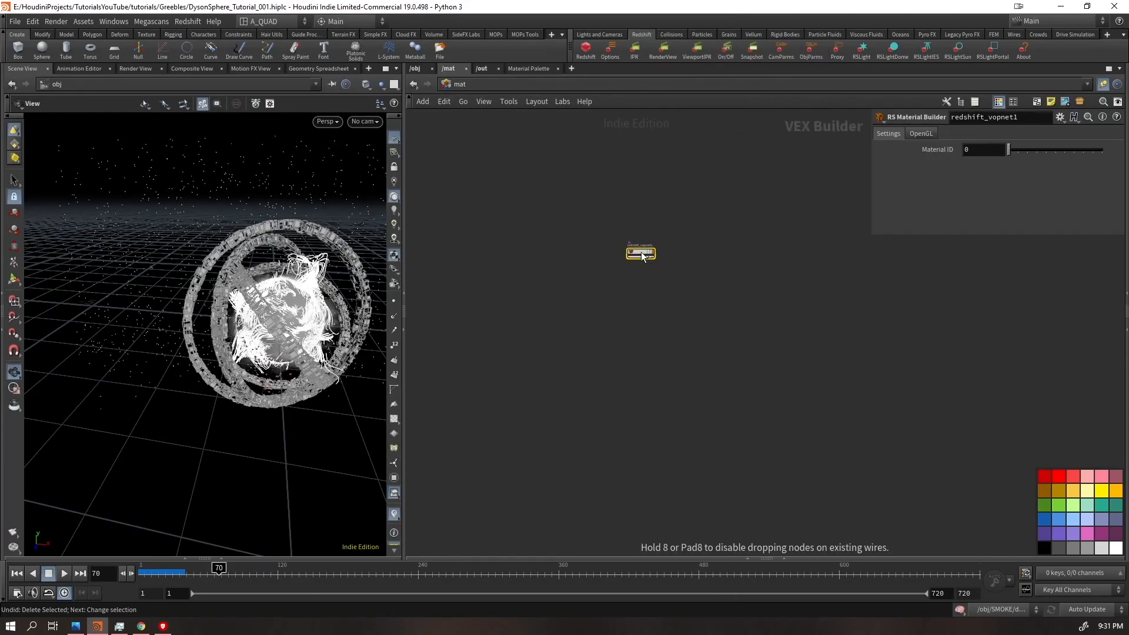
# Duplicate the material builder until there are seven, and arrange the copies in two columns
pyautogui.scroll(5, 632, 226)
pyautogui.moveTo(642, 323); pyautogui.dragTo(557, 412)
pyautogui.keyDown('alt'); pyautogui.moveTo(557, 413); pyautogui.dragTo(716, 189); pyautogui.keyUp('alt')
pyautogui.keyDown('alt'); pyautogui.moveTo(715, 189); pyautogui.dragTo(710, 365); pyautogui.keyUp('alt')
pyautogui.moveTo(746, 147); pyautogui.dragTo(711, 188)
pyautogui.click(712, 184)
pyautogui.click(589, 331)
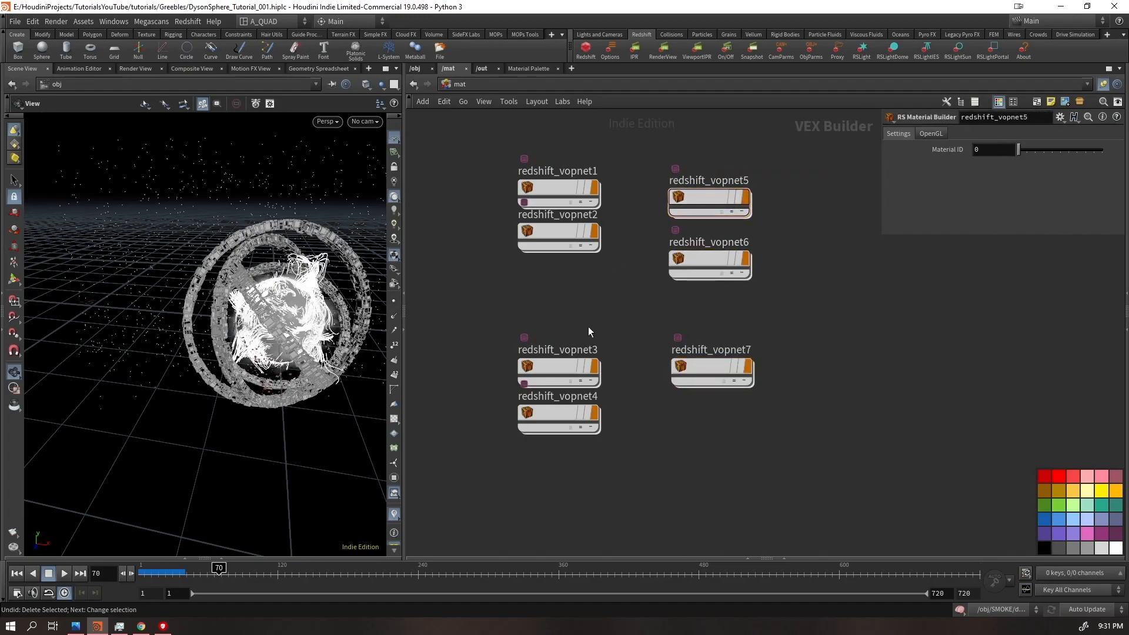
# Rename redshift_vopnet3 as sun and redshift_vopnet4 as smoke
pyautogui.doubleClick(564, 350)
pyautogui.write('sun')
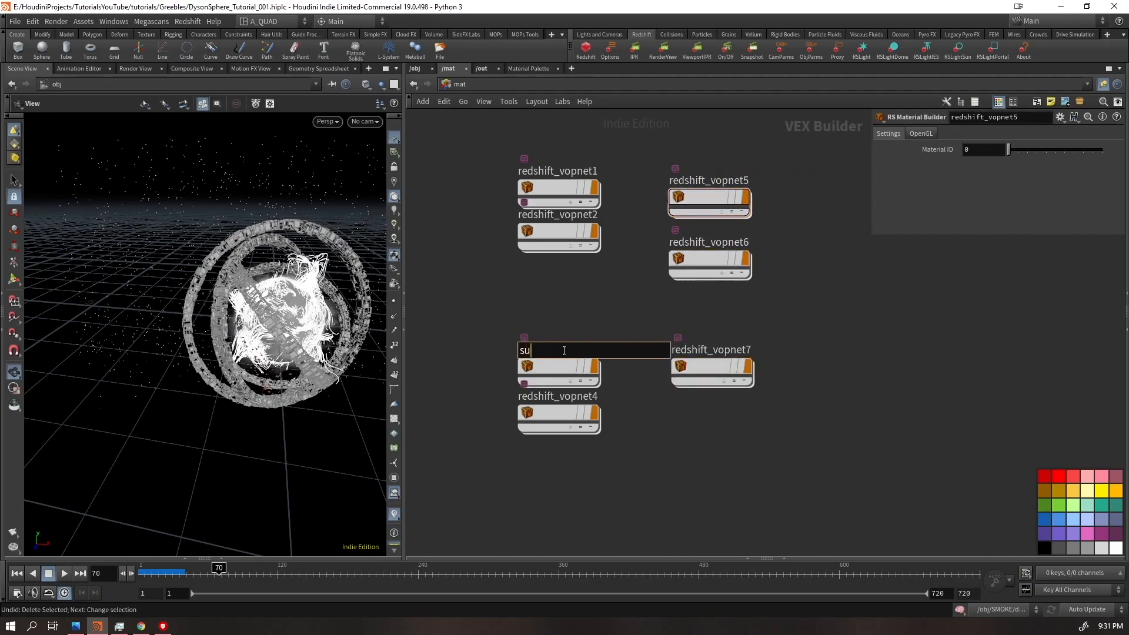
pyautogui.press('Return')
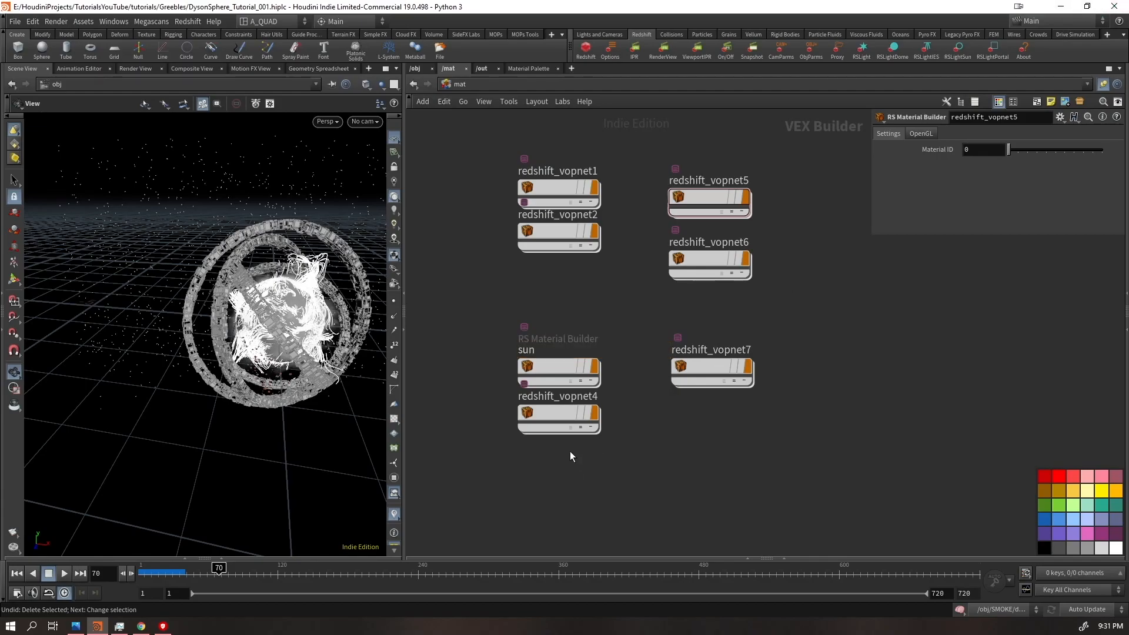
pyautogui.doubleClick(571, 398)
pyautogui.write('smoke')
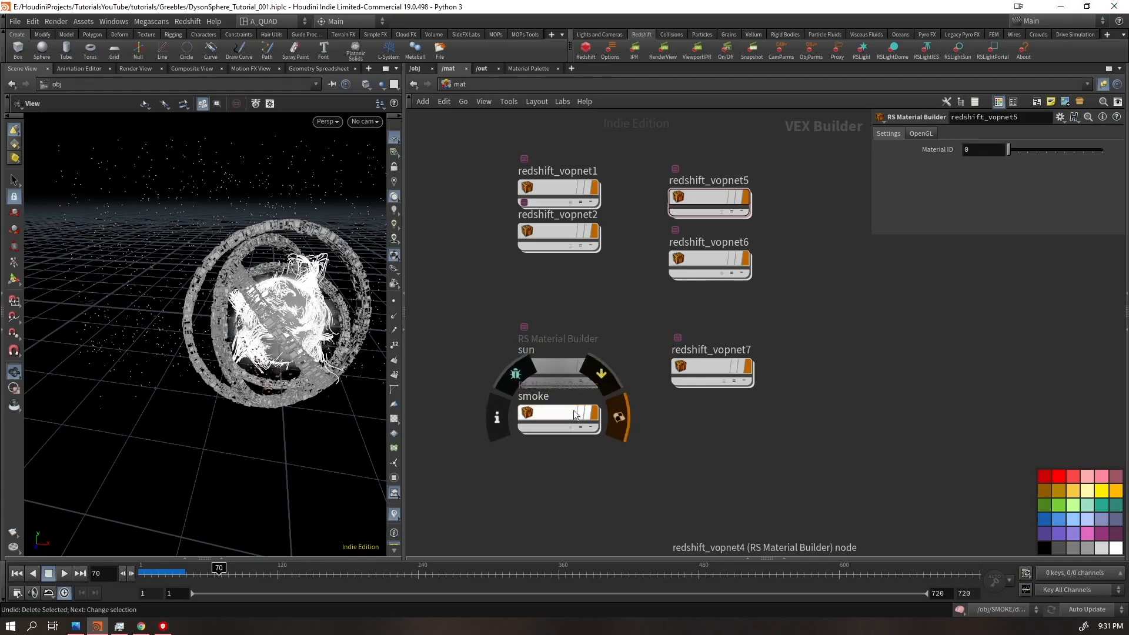
pyautogui.press('Return')
# Rename redshift_vopnet1 as rings1 and redshift_vopnet2 as rings2
pyautogui.doubleClick(559, 172)
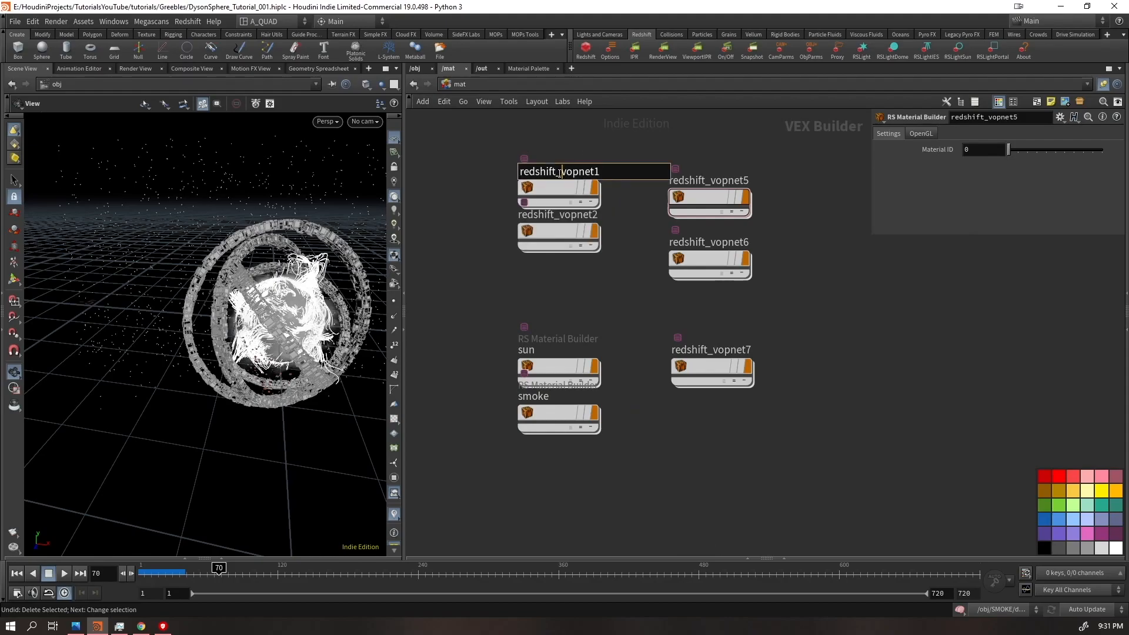
pyautogui.write('rings1')
pyautogui.press('Return')
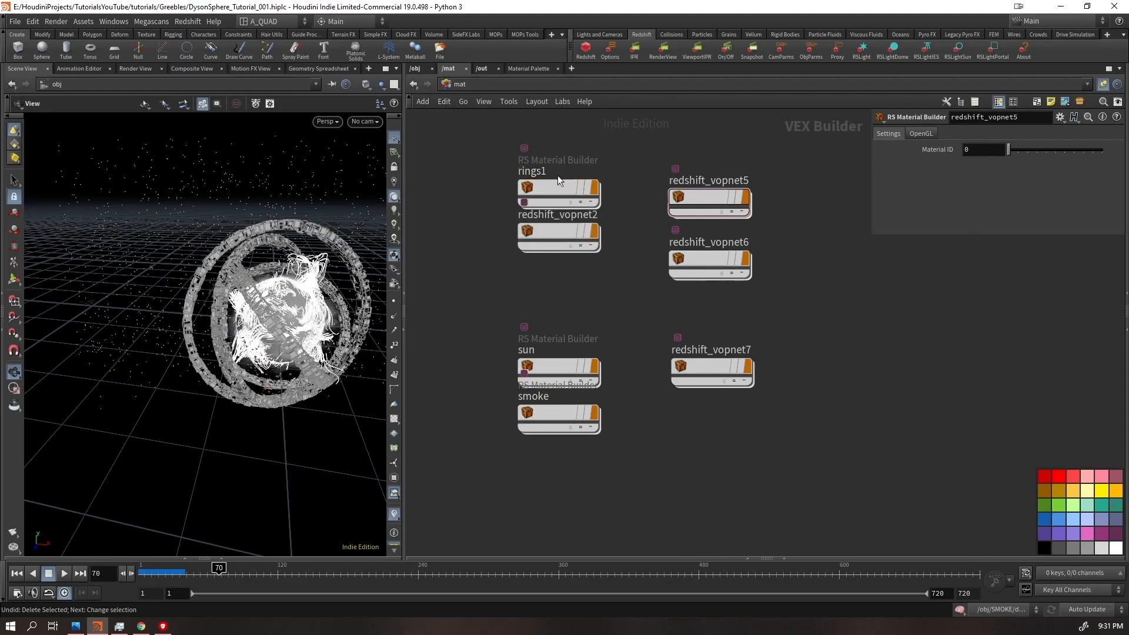
pyautogui.doubleClick(562, 215)
pyautogui.write('rings2')
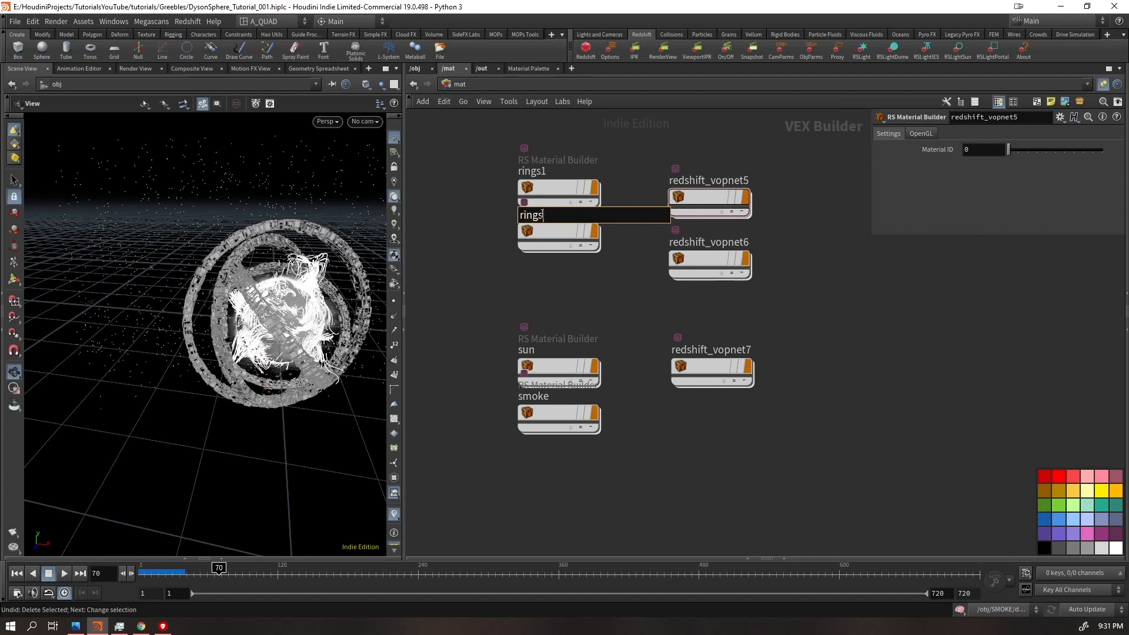
# Name the second rings material rings2 and rename redshift_vopnet7 as trails
pyautogui.press('Return')
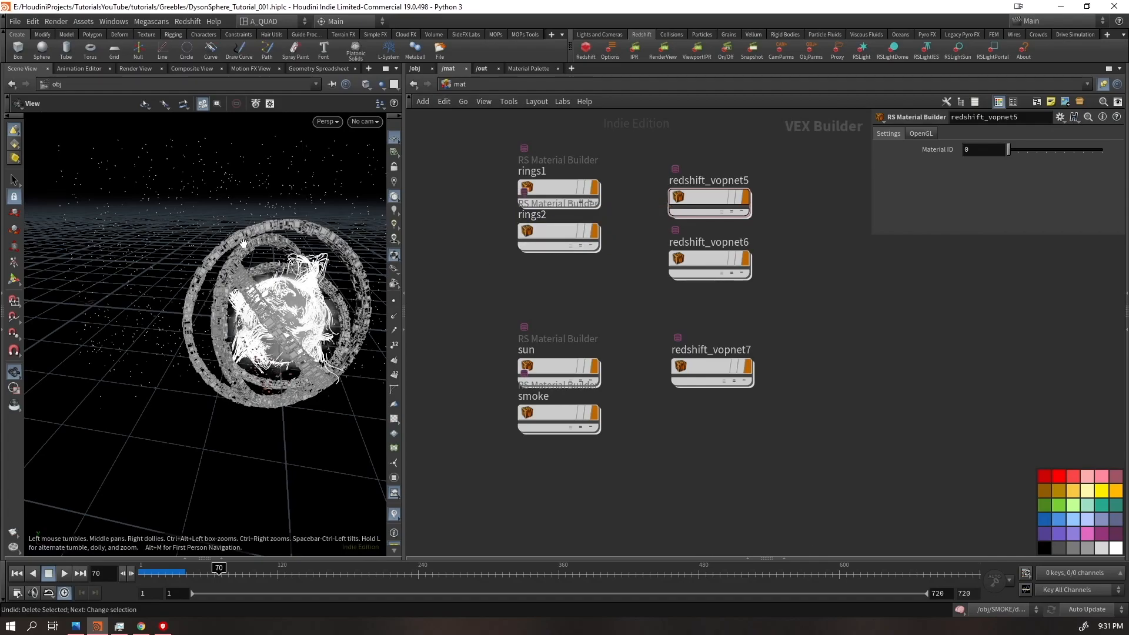
pyautogui.doubleClick(691, 181)
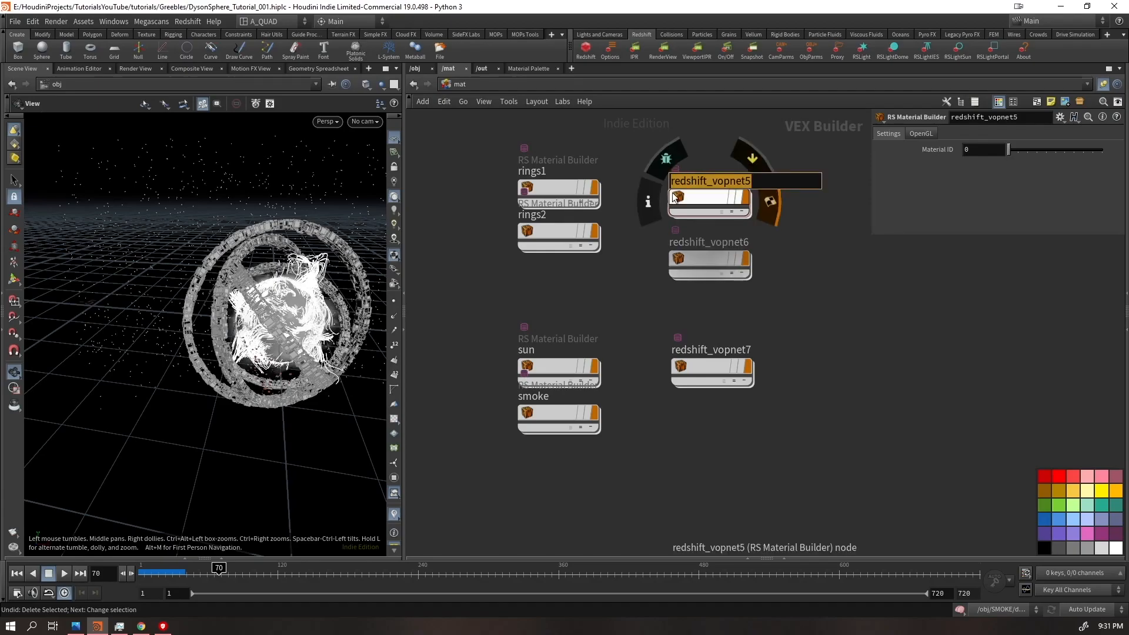
pyautogui.doubleClick(693, 351)
pyautogui.write('trail')
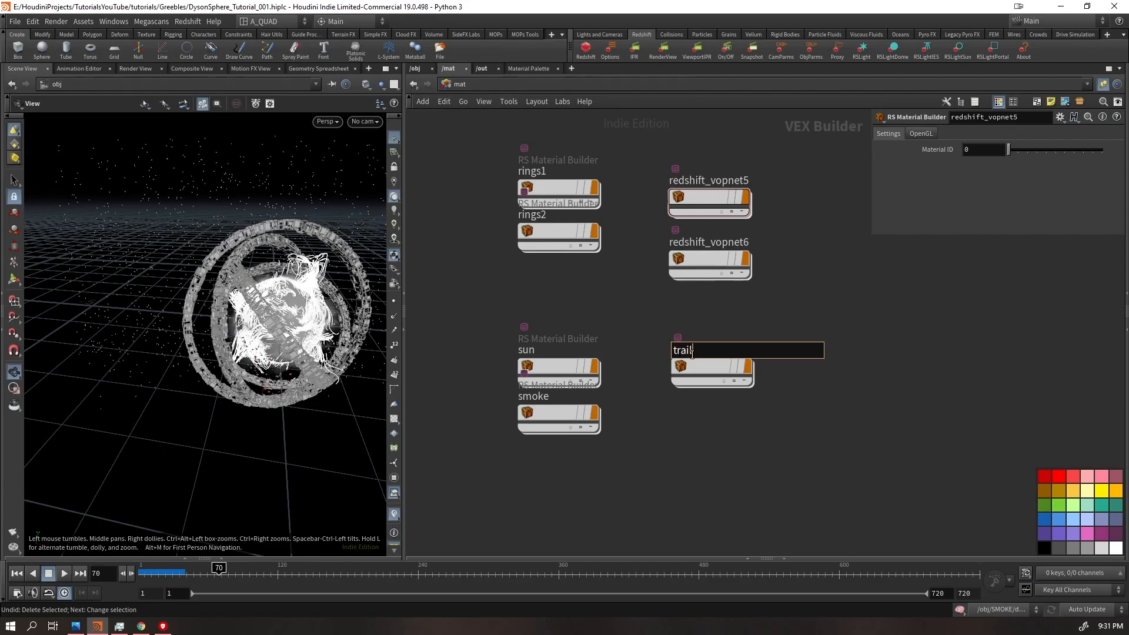
pyautogui.write('s')
pyautogui.press('Return')
# Rename redshift_vopnet6 as asteroids and redshift_vopnet5 as stars
pyautogui.doubleClick(718, 243)
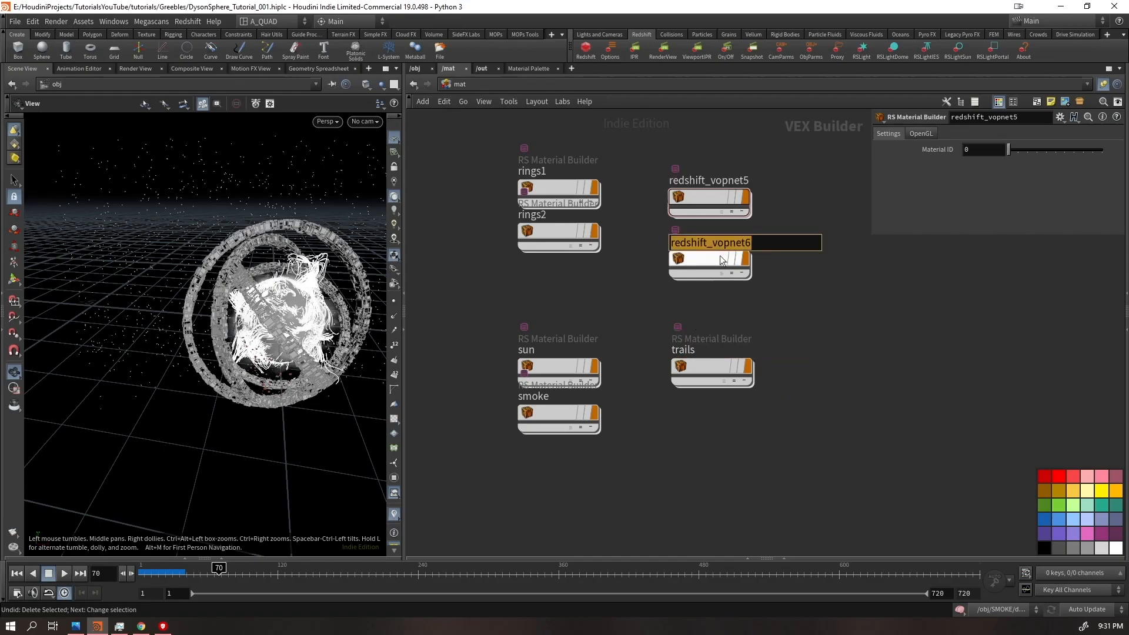
pyautogui.write('ae')
pyautogui.press('BackSpace')
pyautogui.press('BackSpace')
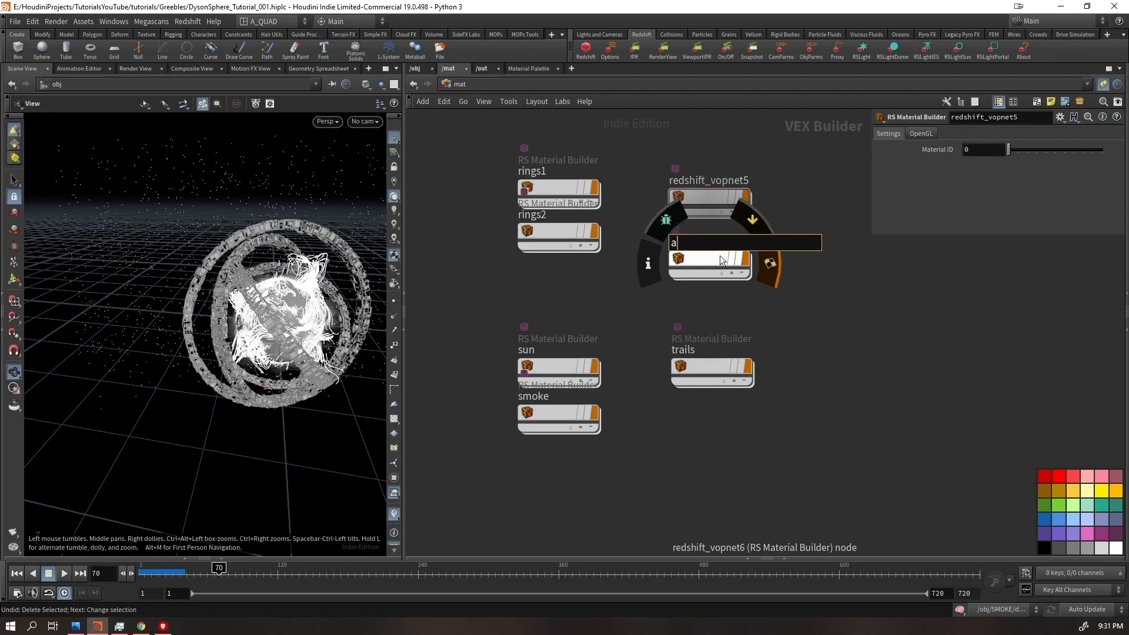
pyautogui.write('steroids')
pyautogui.press('Return')
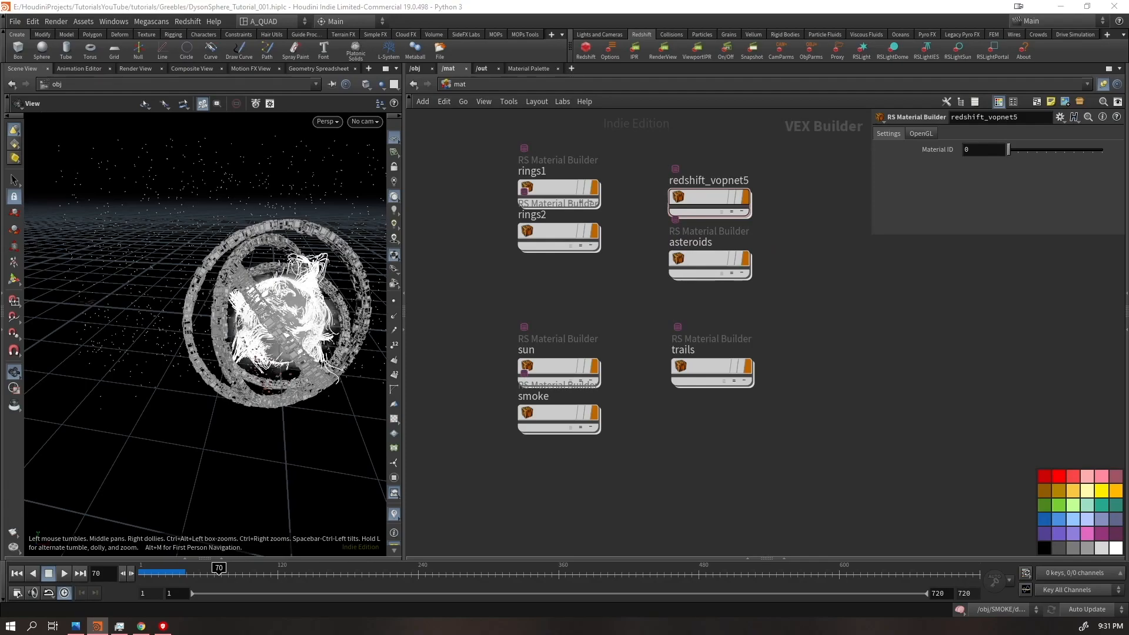
pyautogui.doubleClick(692, 180)
pyautogui.write('stars')
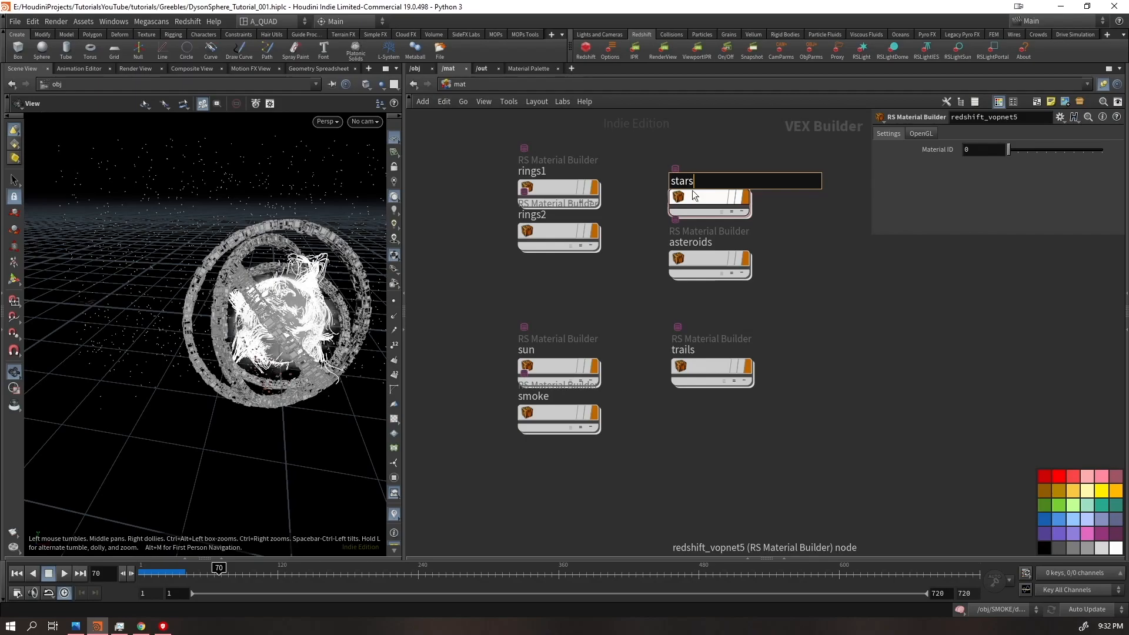
pyautogui.press('Return')
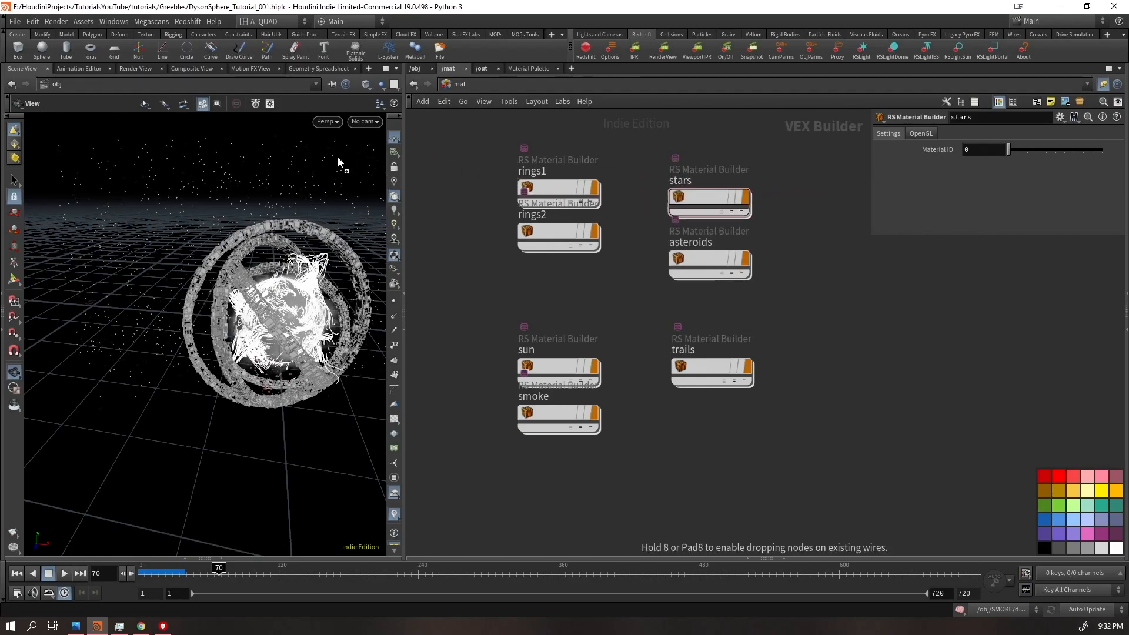
# Assign the stars, asteroids, trails and smoke materials to their matching objects in the scene, moving the sun material clear of smoke
pyautogui.moveTo(700, 267); pyautogui.dragTo(288, 373)
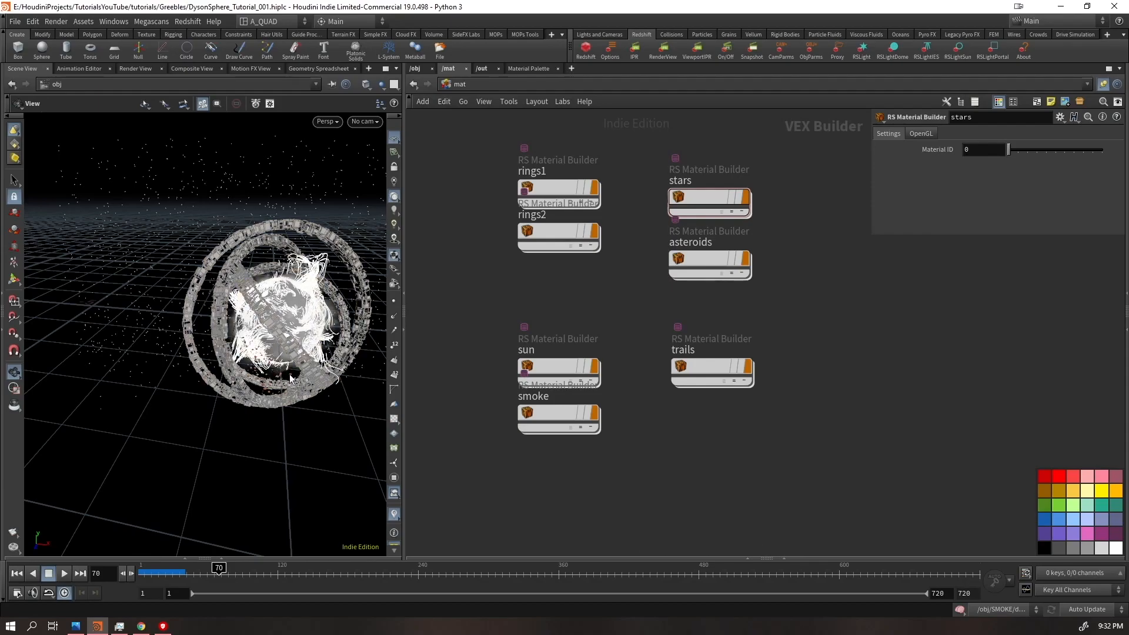
pyautogui.moveTo(701, 366)
pyautogui.moveTo(701, 365); pyautogui.dragTo(328, 261)
pyautogui.moveTo(551, 368); pyautogui.dragTo(555, 339)
pyautogui.moveTo(551, 424); pyautogui.dragTo(261, 277)
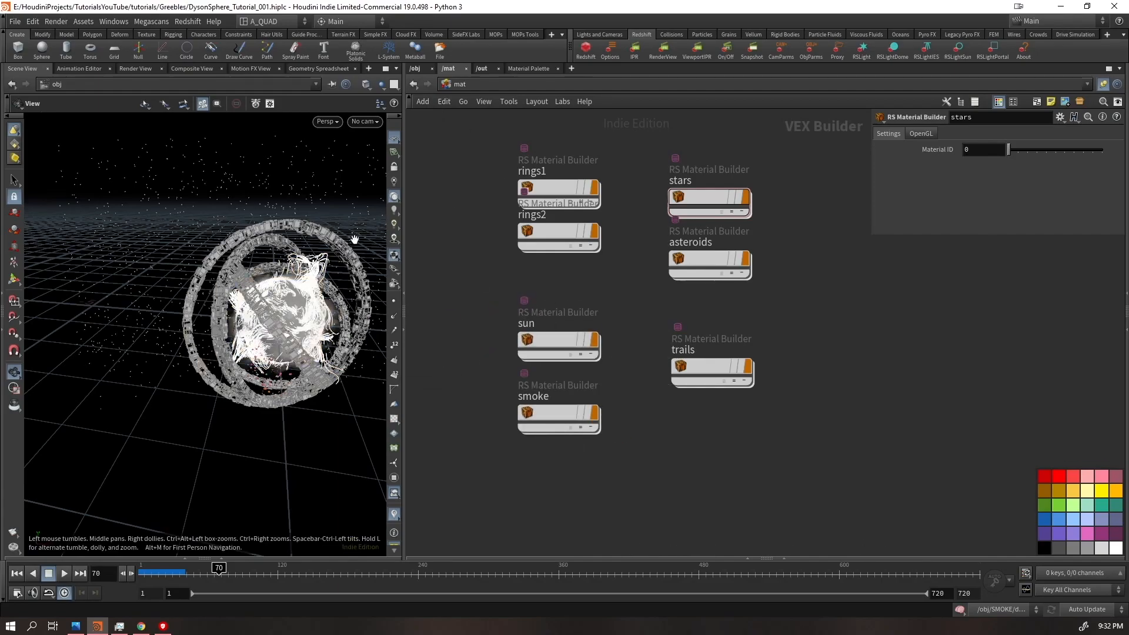
# Set the SUN object's render material to the sun material from the mat network
pyautogui.click(416, 69)
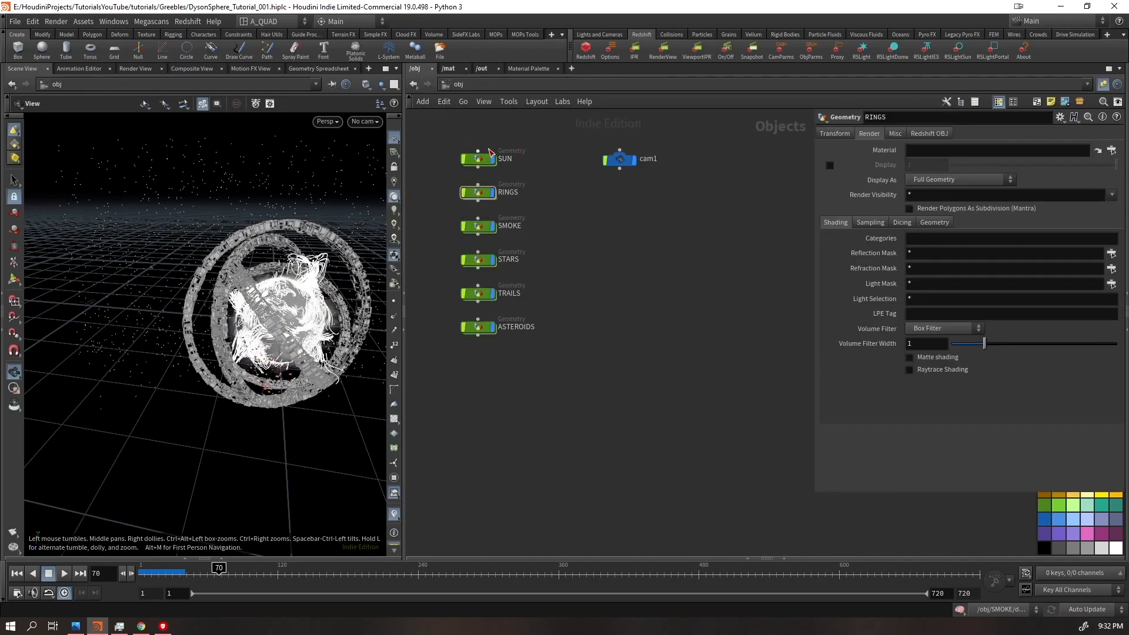
pyautogui.click(478, 159)
pyautogui.click(1112, 150)
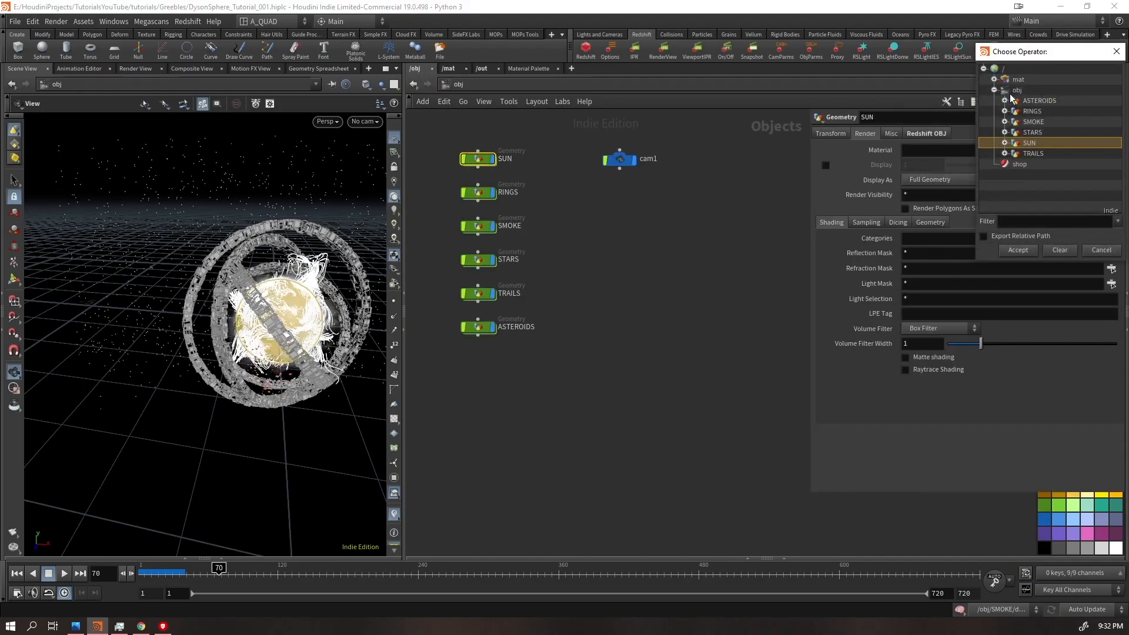
pyautogui.click(994, 80)
pyautogui.doubleClick(1029, 143)
# Inside the RINGS object, branch a Labs Random Selection node off collisionsource1's first output, spacing OUT_RINGS_VDB further from OUT_RINGS
pyautogui.doubleClick(486, 194)
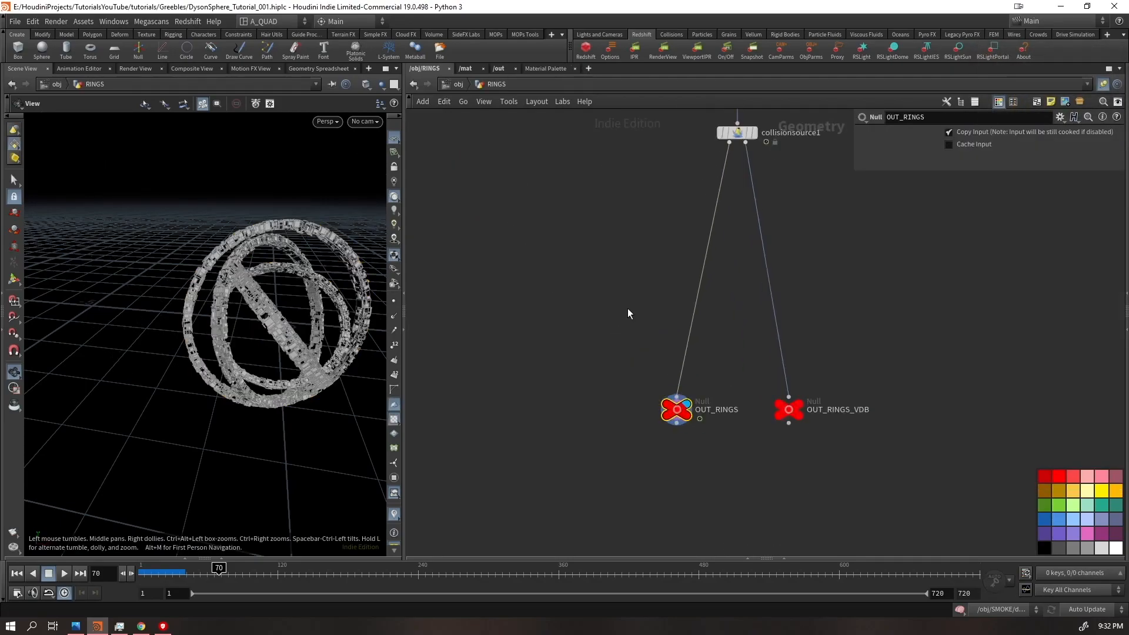
pyautogui.moveTo(792, 408); pyautogui.dragTo(825, 406)
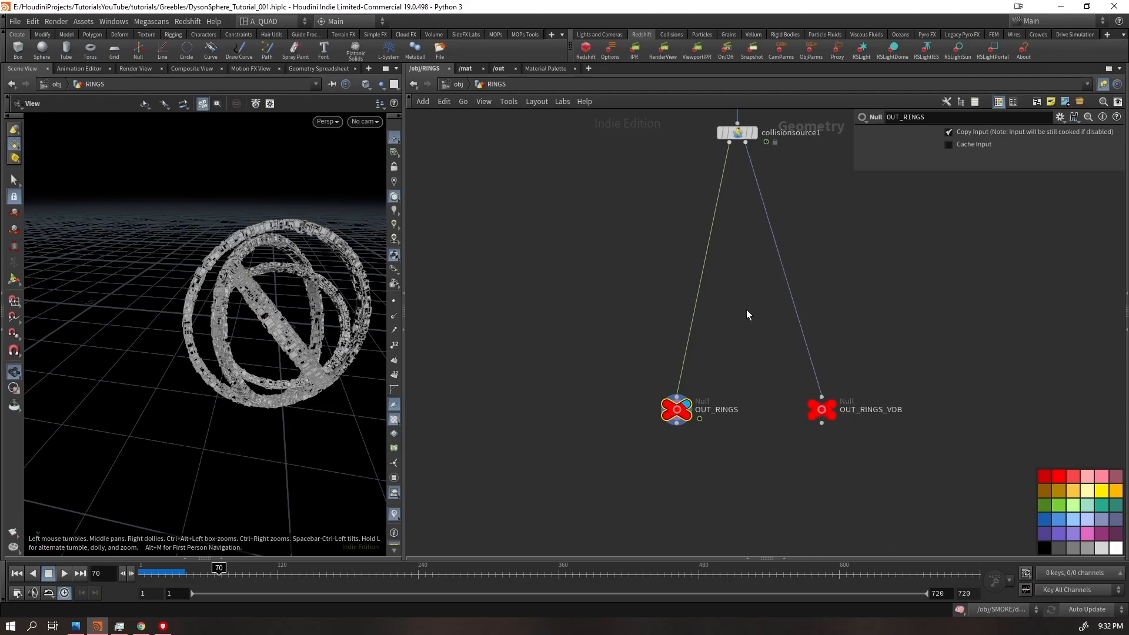
pyautogui.moveTo(620, 239); pyautogui.dragTo(597, 322, button='middle')
pyautogui.click(704, 227)
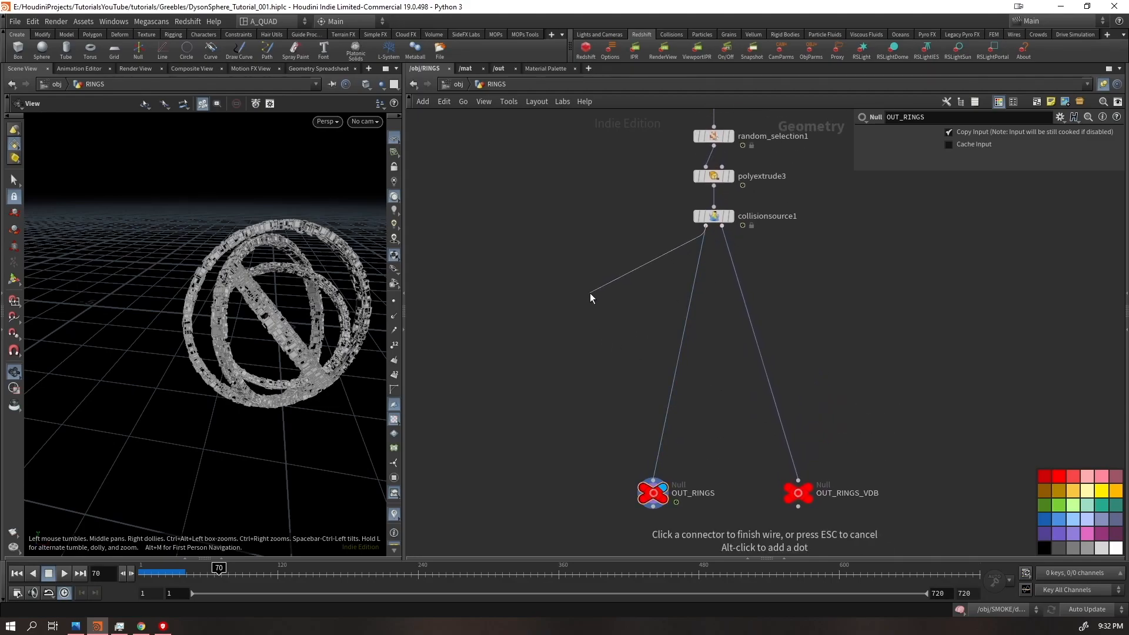
pyautogui.press('Tab')
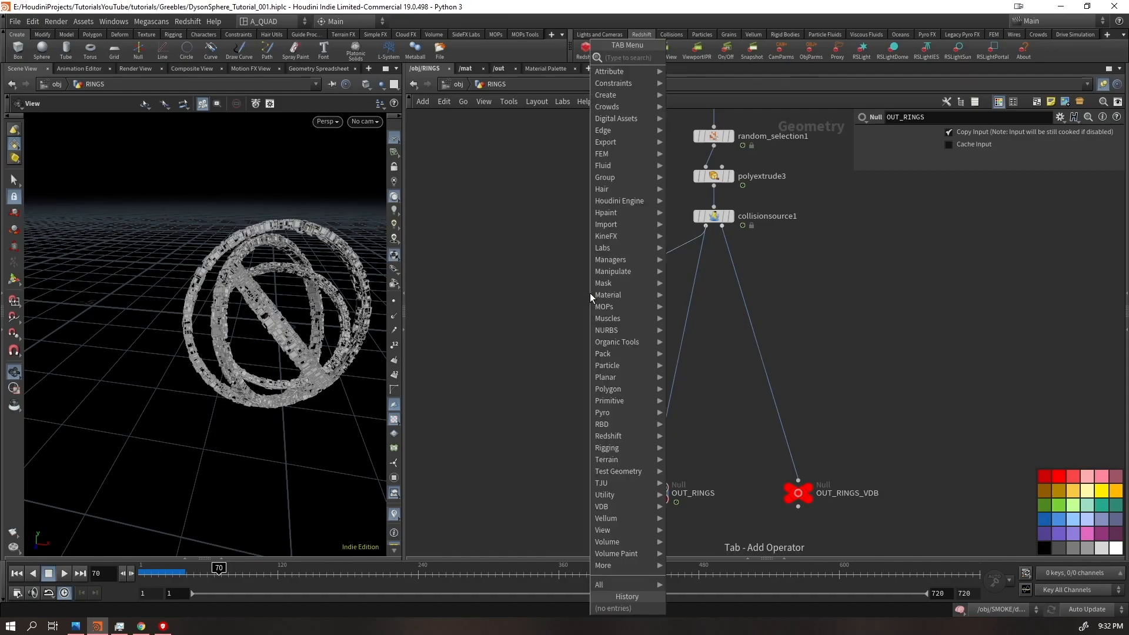
pyautogui.write('random')
pyautogui.press('Return')
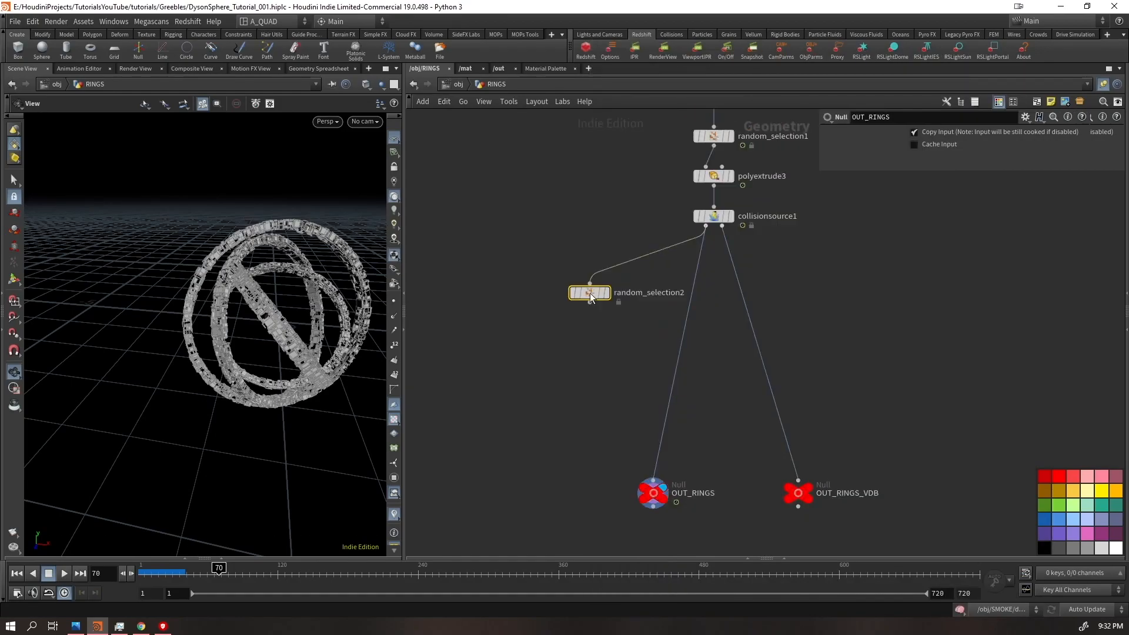
# Set random_selection2 to select Primitives at a ratio of 0.8, display it, and create a group from the selected primitives
pyautogui.click(591, 293)
pyautogui.click(939, 133)
pyautogui.click(932, 160)
pyautogui.moveTo(975, 165); pyautogui.dragTo(1066, 162)
pyautogui.moveTo(933, 164); pyautogui.dragTo(807, 209)
pyautogui.write('0.8')
pyautogui.press('Return')
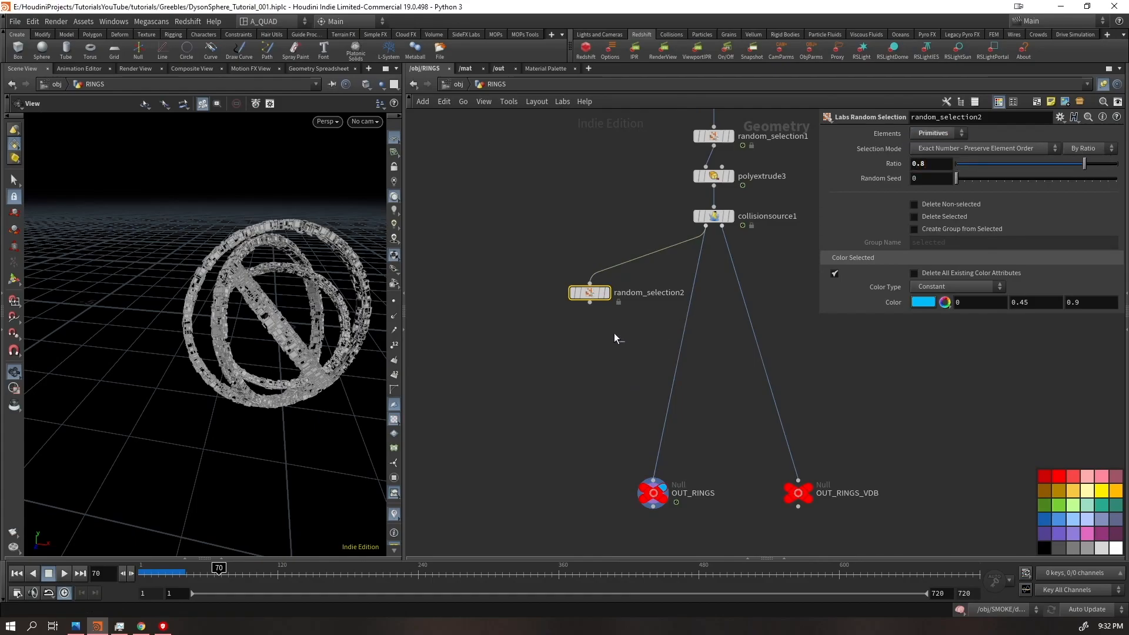
pyautogui.click(608, 292)
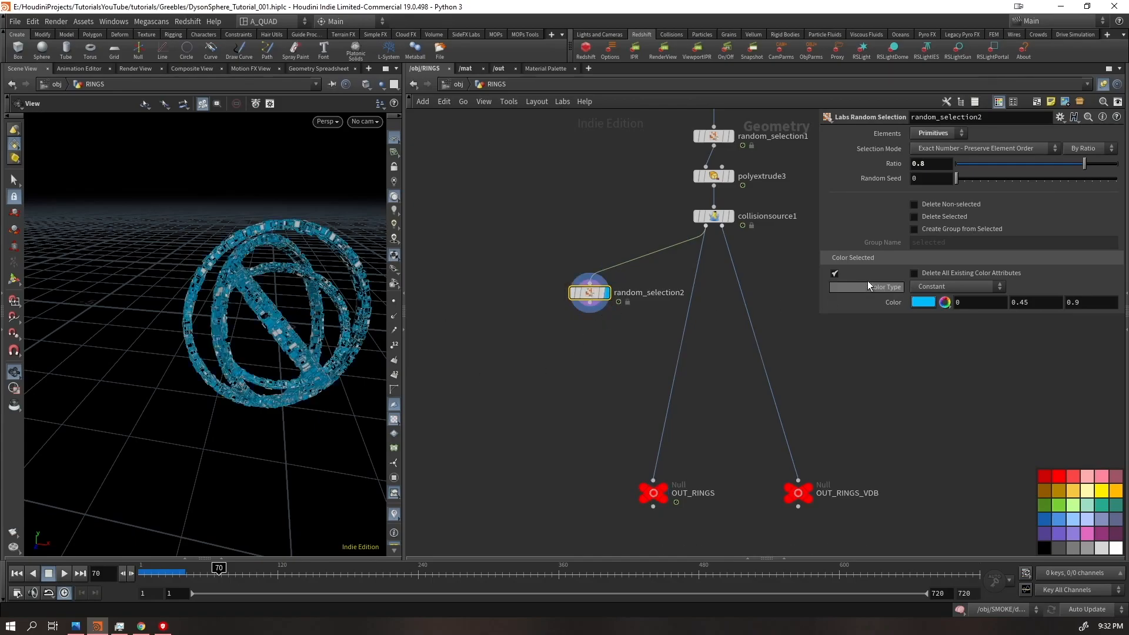
pyautogui.click(914, 228)
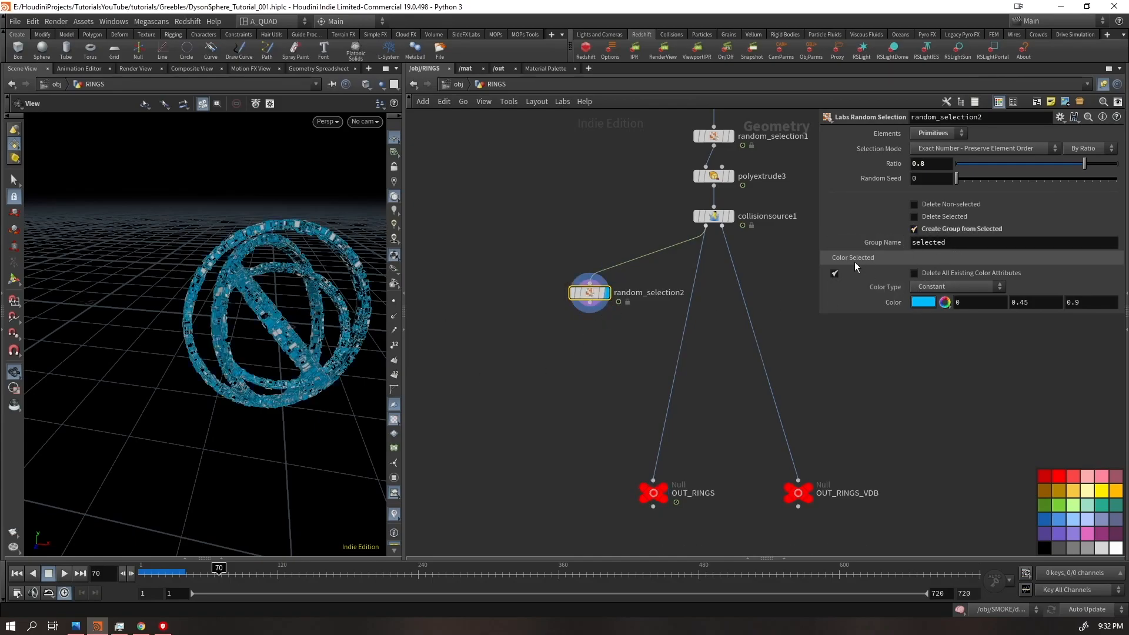
# Add a Material node after random_selection2 that assigns rings1 to the selected group, and save the scene
pyautogui.moveTo(586, 273); pyautogui.dragTo(587, 267)
pyautogui.press('Tab')
pyautogui.write('mate')
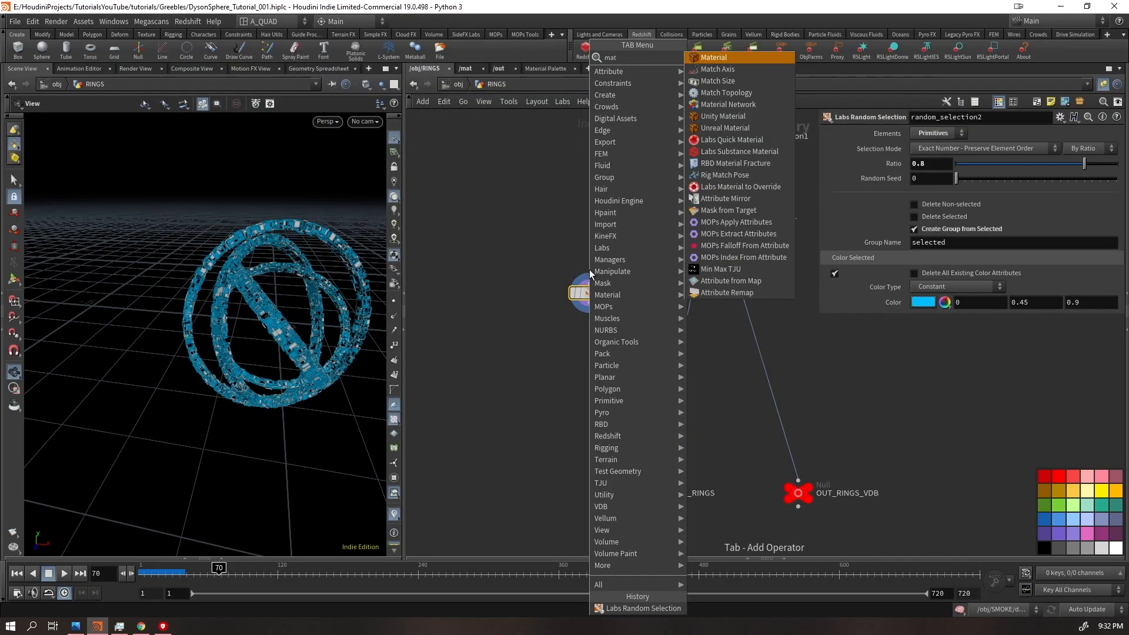
pyautogui.press('Return')
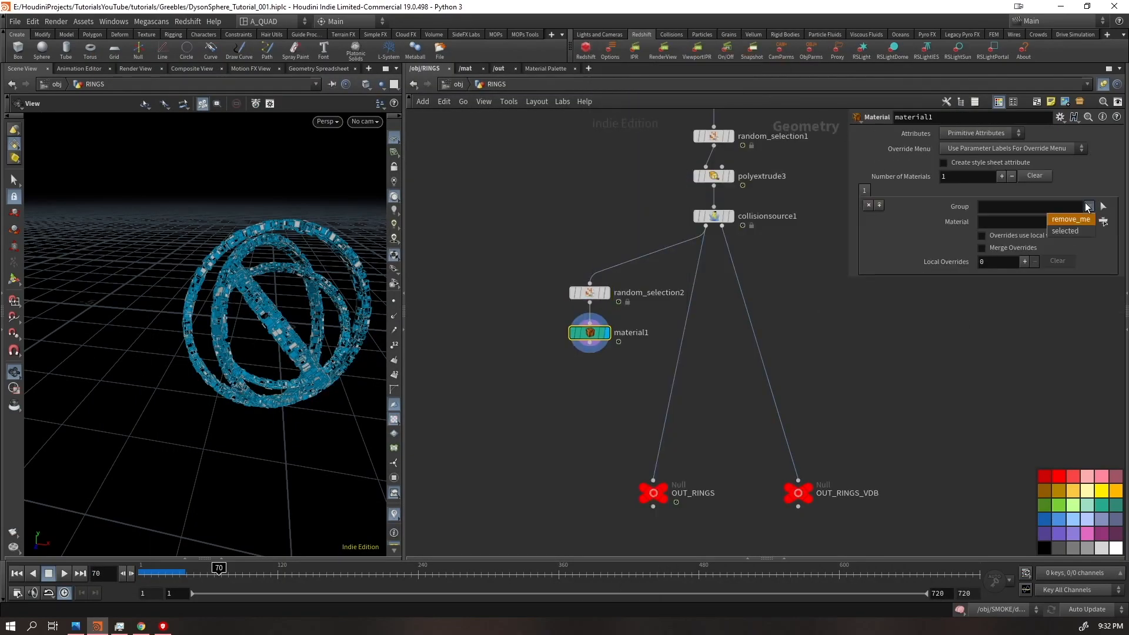
pyautogui.click(1070, 230)
pyautogui.click(1103, 222)
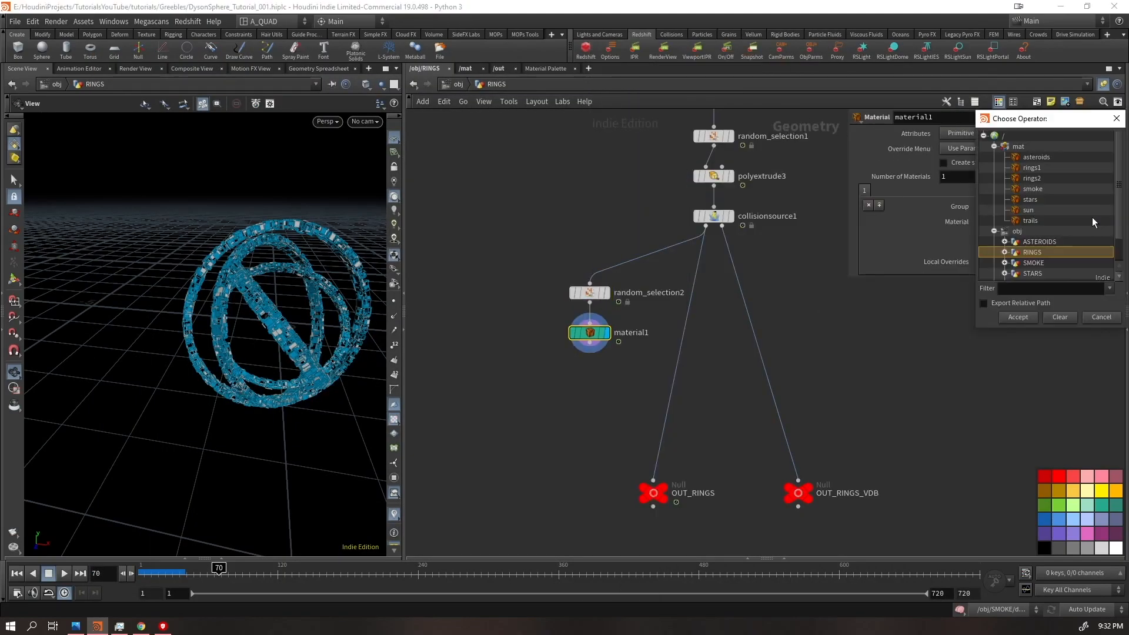
pyautogui.doubleClick(1025, 167)
pyautogui.hotkey('ctrl', 's')
# Add a second material entry to material1 that assigns /mat/rings2 to the group !selected
pyautogui.click(880, 205)
pyautogui.click(1089, 206)
pyautogui.click(1071, 228)
pyautogui.click(979, 210)
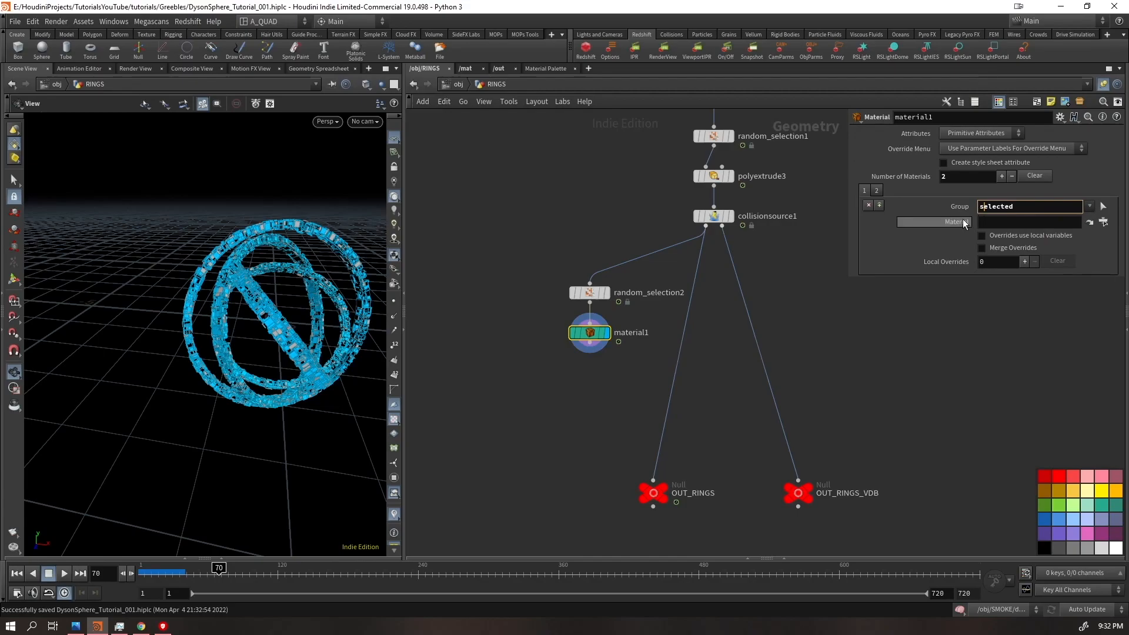
pyautogui.write('!')
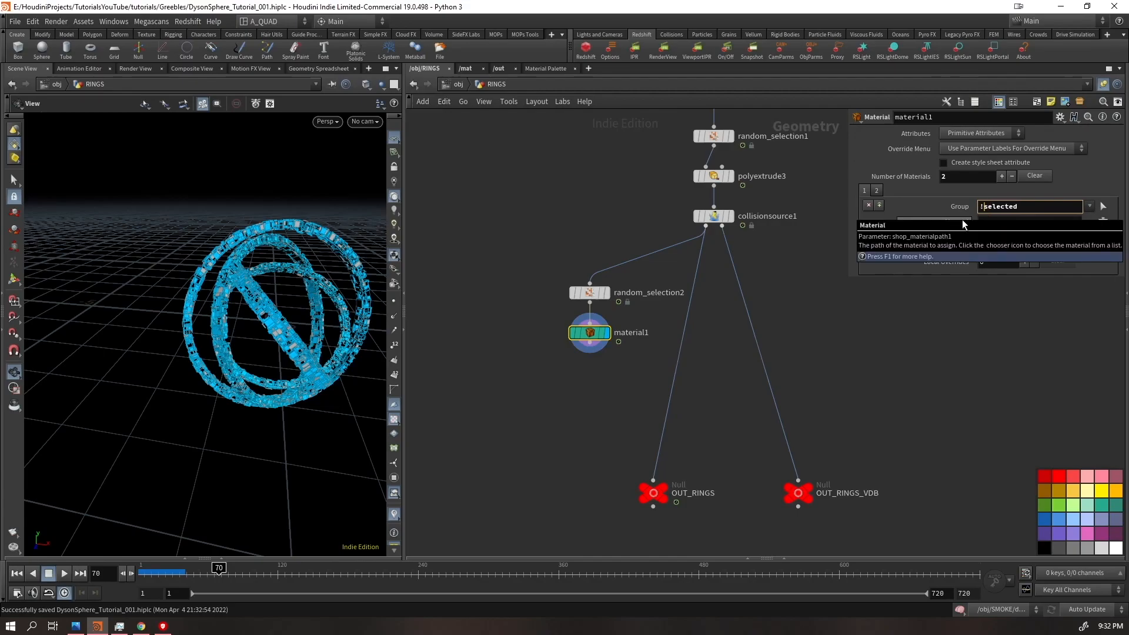
pyautogui.click(986, 222)
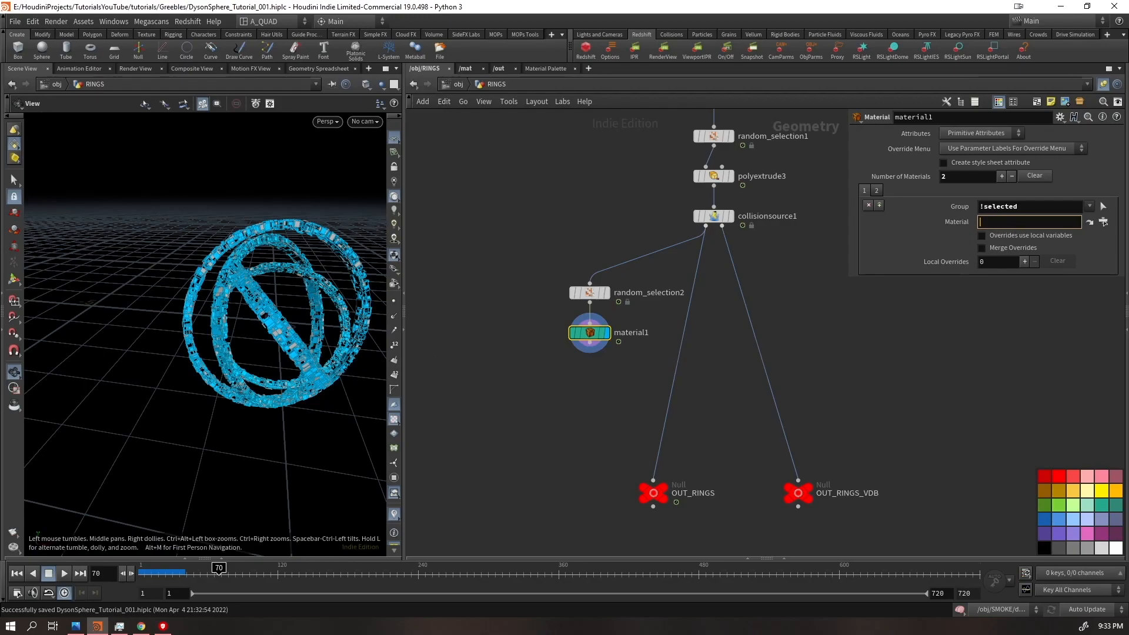
pyautogui.click(982, 206)
pyautogui.press('Return')
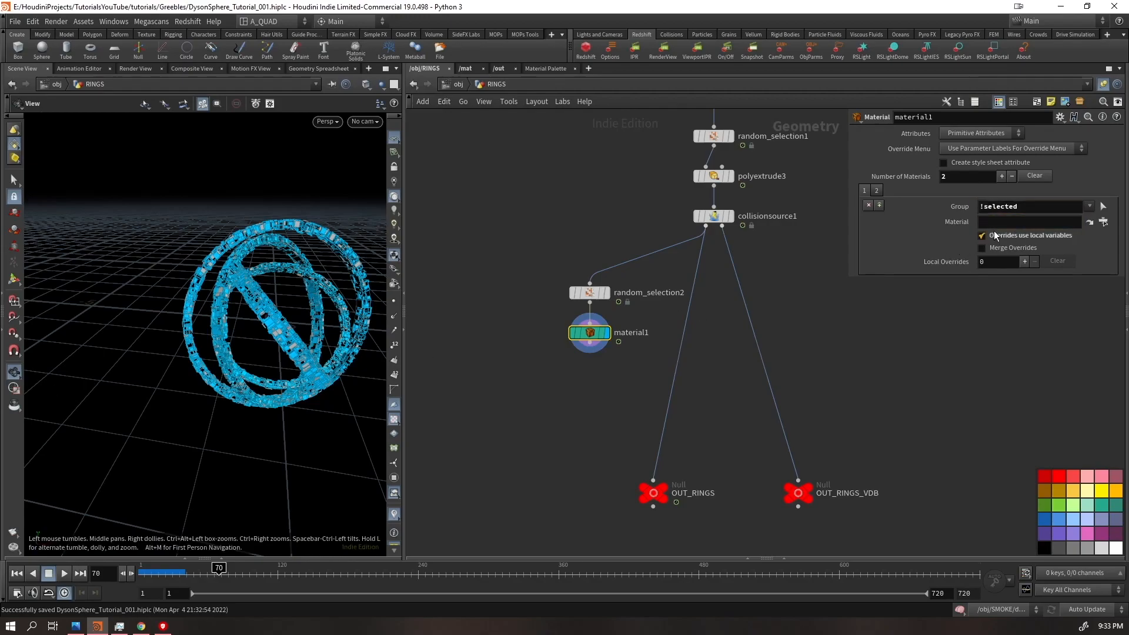
pyautogui.click(994, 221)
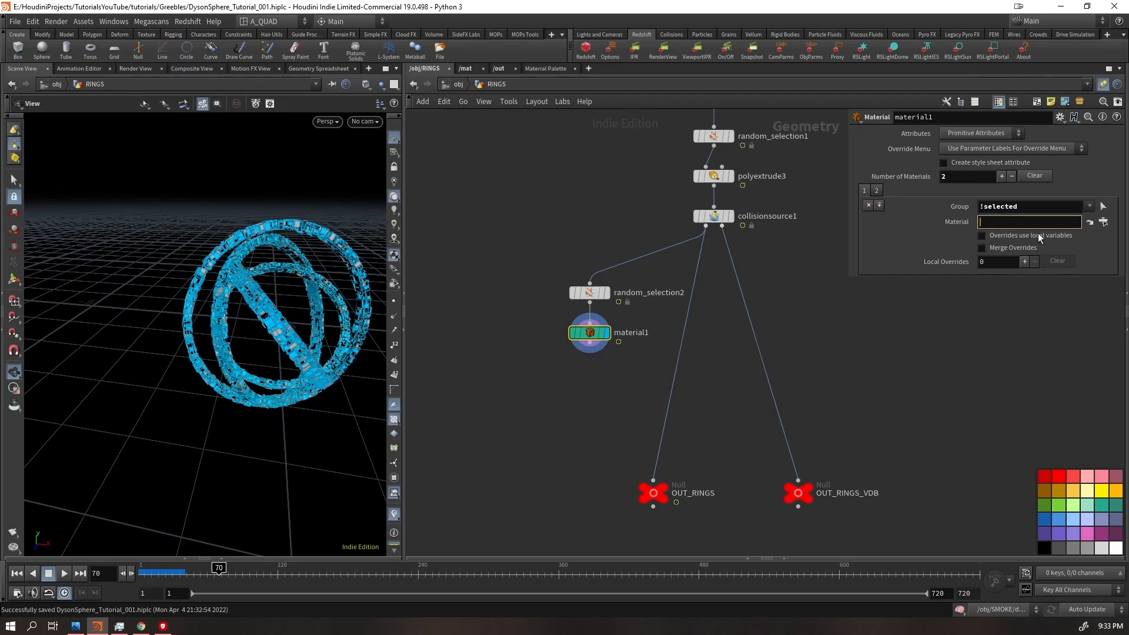
pyautogui.click(1103, 222)
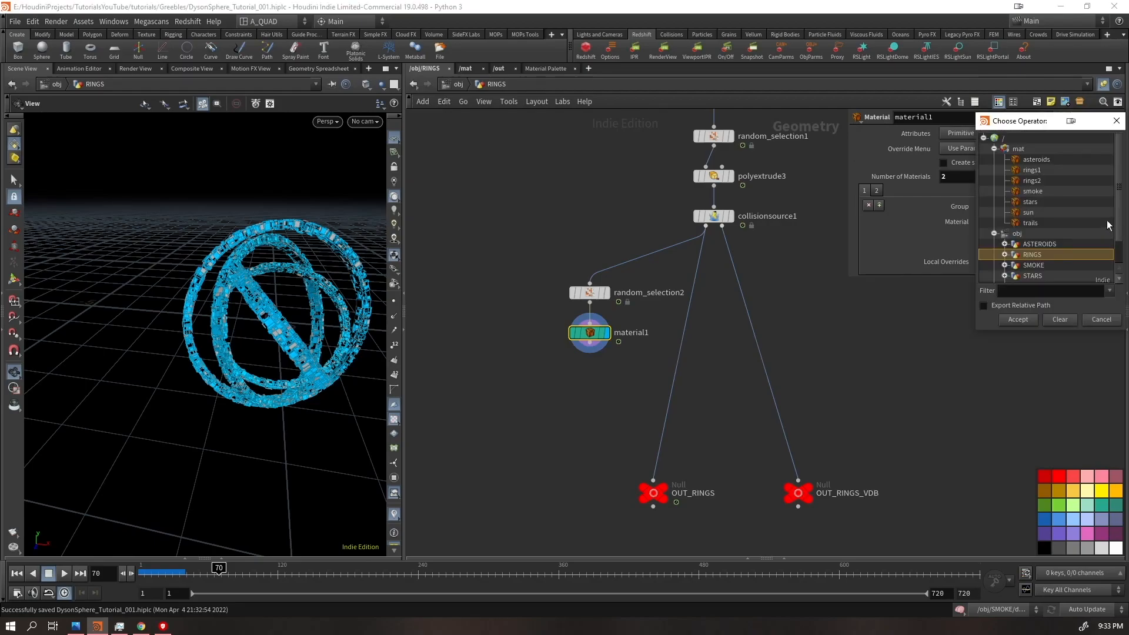
pyautogui.doubleClick(1038, 179)
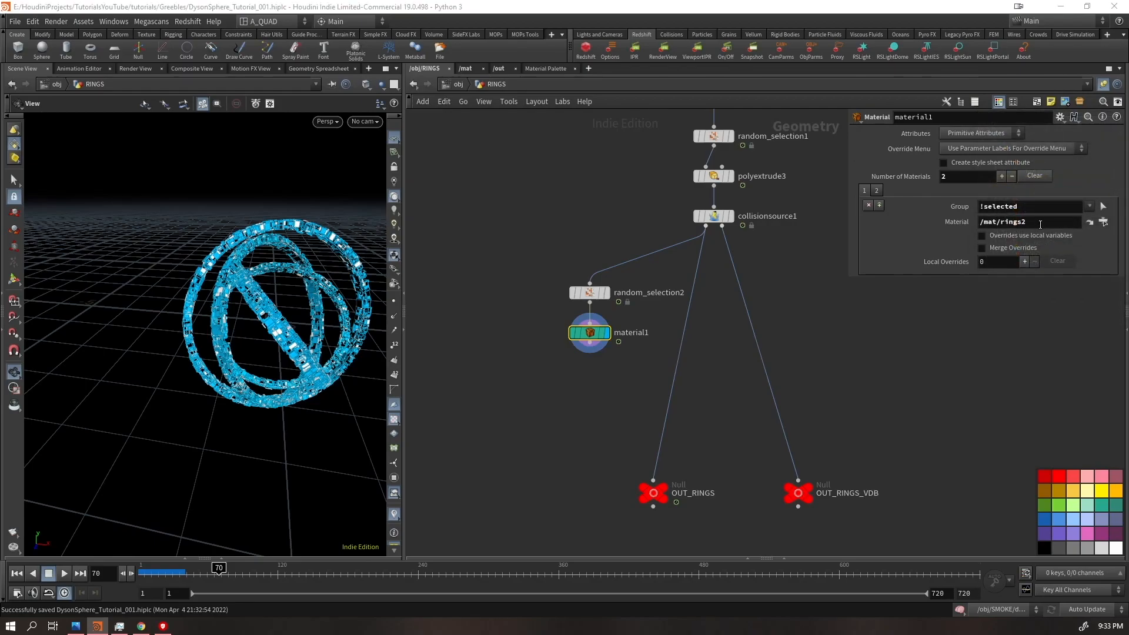
# Wire material1 into OUT_RINGS and move it down, leaving room below random_selection2
pyautogui.click(961, 345)
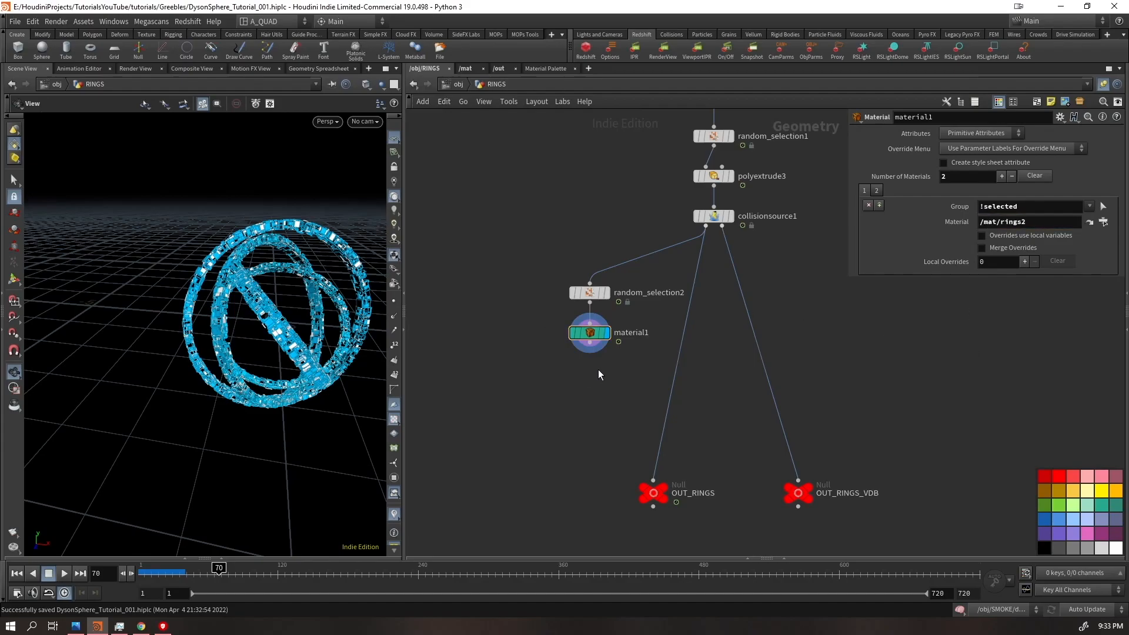
pyautogui.moveTo(590, 343); pyautogui.dragTo(600, 493)
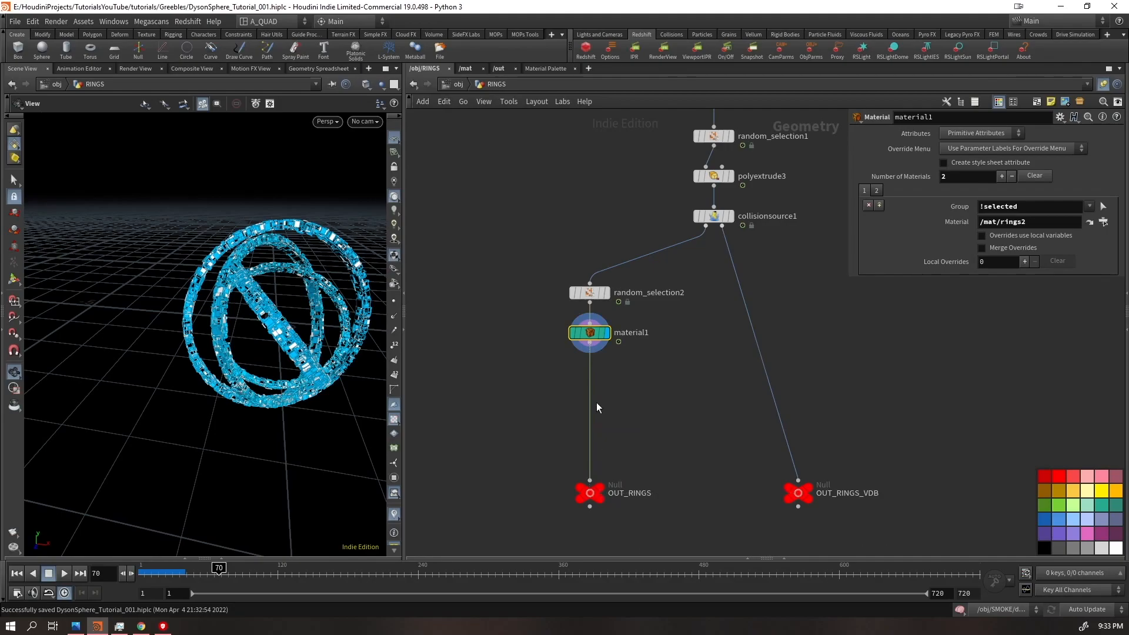
pyautogui.moveTo(590, 332); pyautogui.dragTo(589, 433)
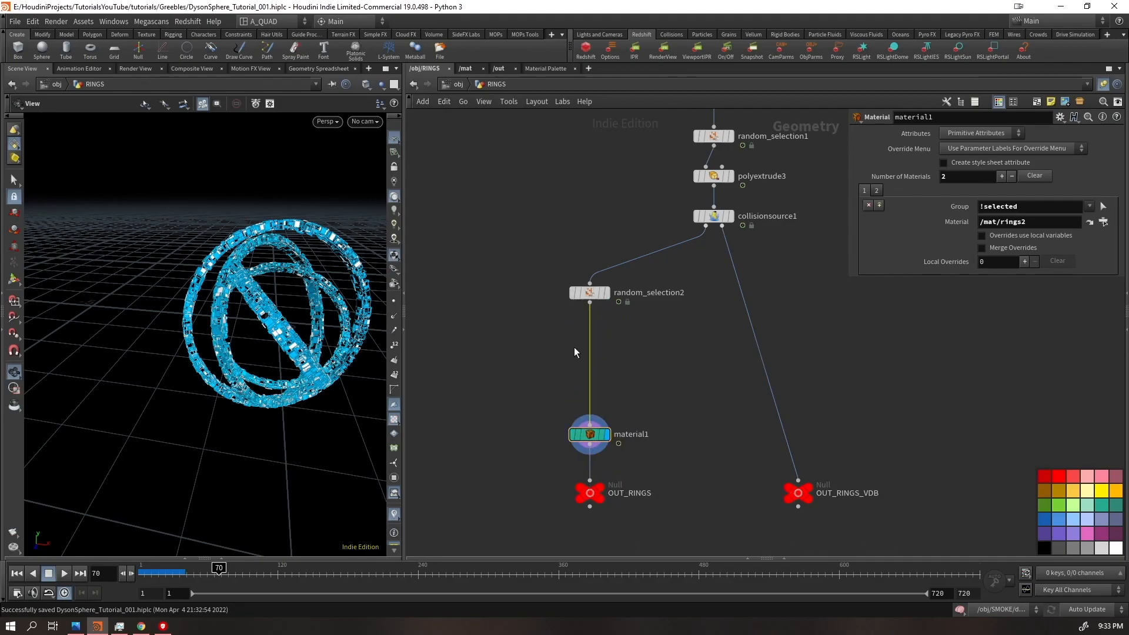
# Insert a Rest Position node between random_selection2 and material1, feeding random_selection2 into its second input as well
pyautogui.press('Tab')
pyautogui.write('res')
pyautogui.press('Return')
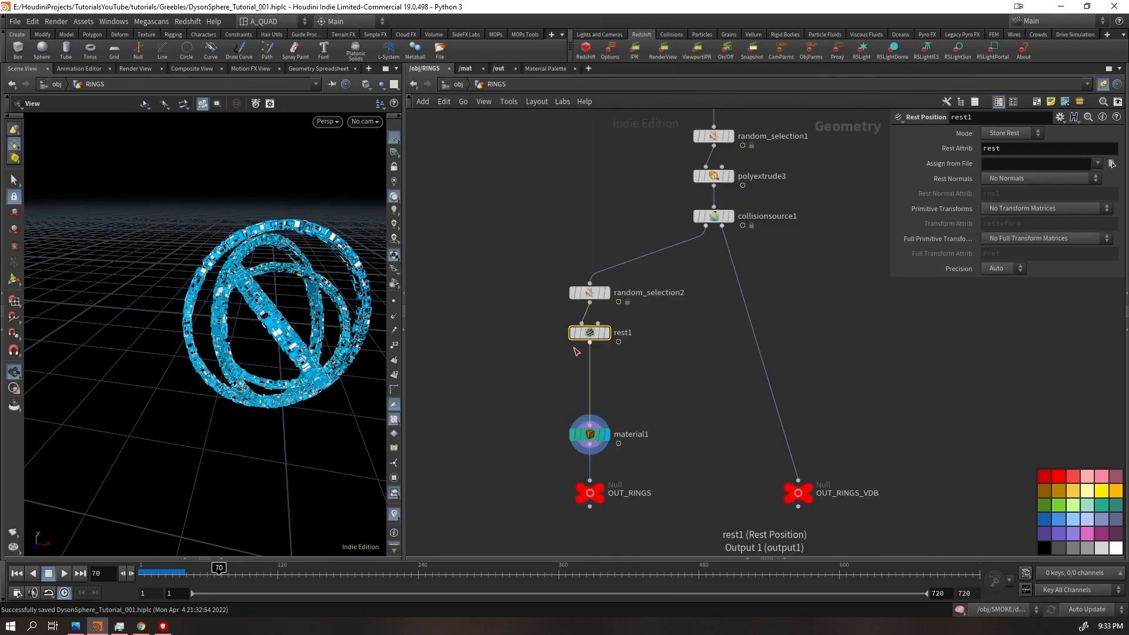
pyautogui.click(589, 302)
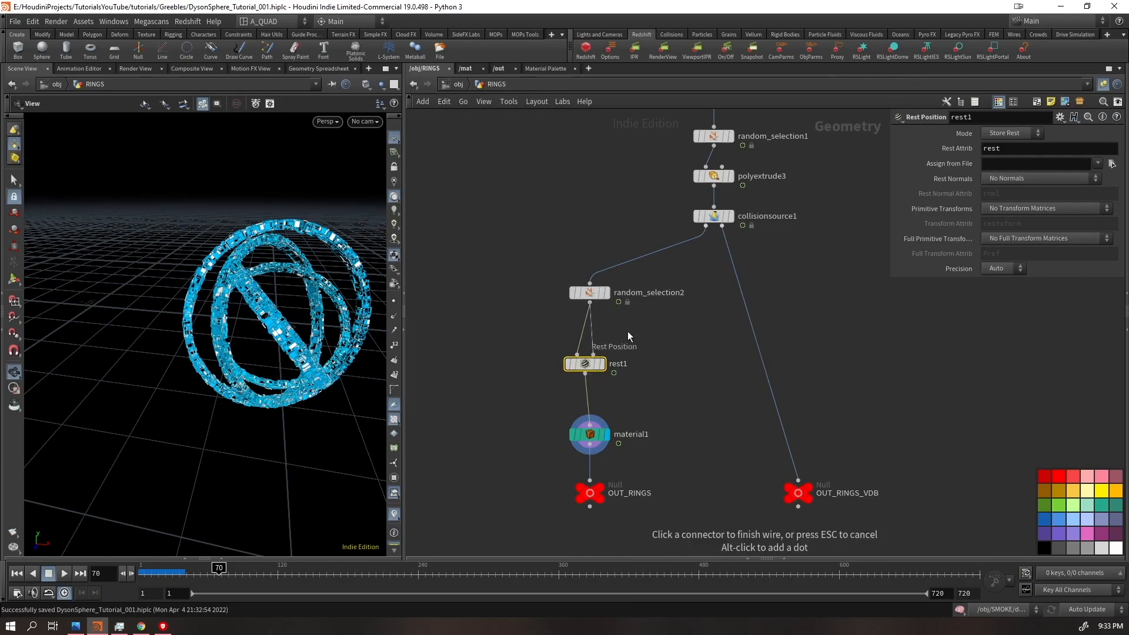
# Insert a Time Shift node fixed at frame 1 between random_selection2 and the second input of rest1, and lower rest1 to make room
pyautogui.press('Tab')
pyautogui.write('time')
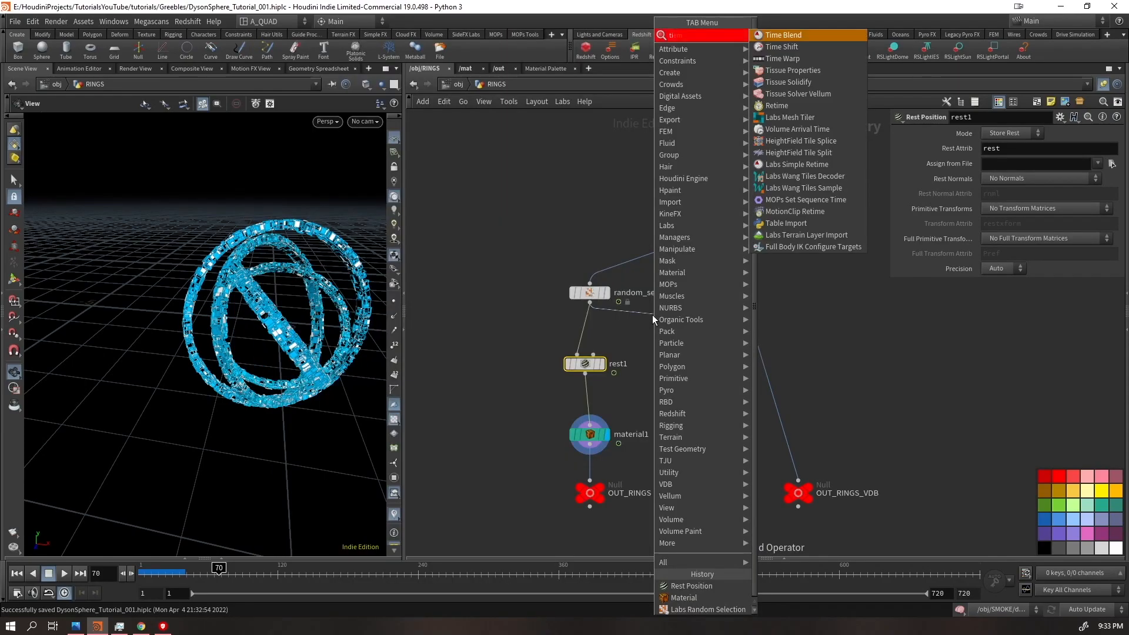
pyautogui.press('Down')
pyautogui.press('Return')
pyautogui.keyDown('ctrl'); pyautogui.keyDown('shift'); pyautogui.click(1024, 149); pyautogui.keyUp('shift'); pyautogui.keyUp('ctrl')
pyautogui.doubleClick(1021, 148)
pyautogui.write('1')
pyautogui.press('Return')
pyautogui.moveTo(654, 343); pyautogui.dragTo(594, 356)
pyautogui.moveTo(588, 363); pyautogui.dragTo(598, 389)
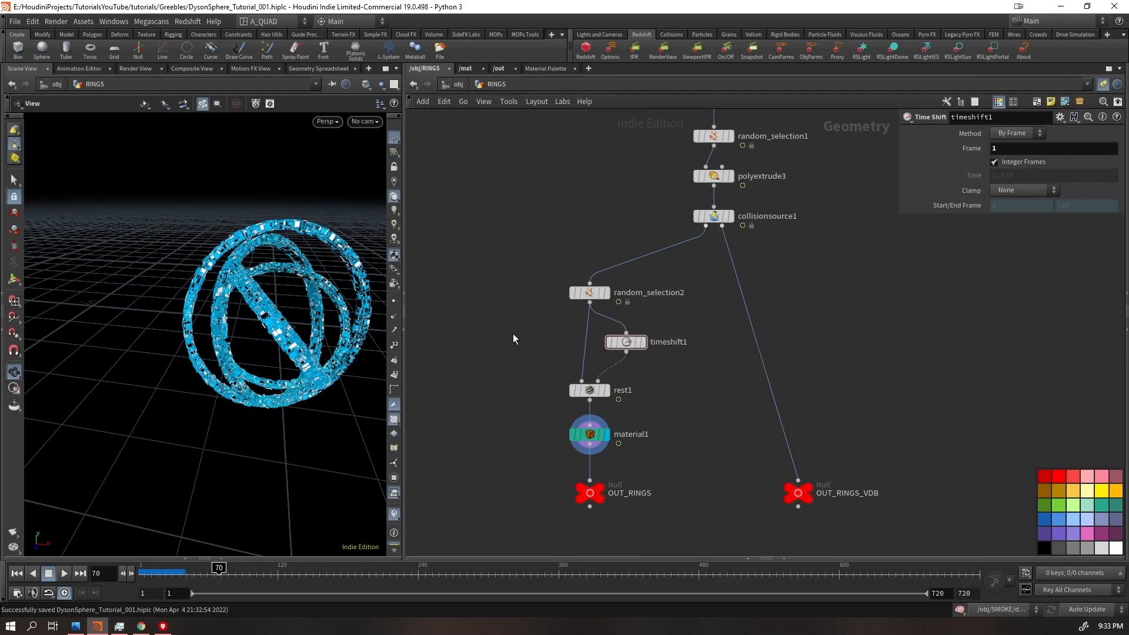
# Try a Rest in Peace node beside the rings network and examine the nodes inside it
pyautogui.press('Tab')
pyautogui.write('rest')
pyautogui.press('Down')
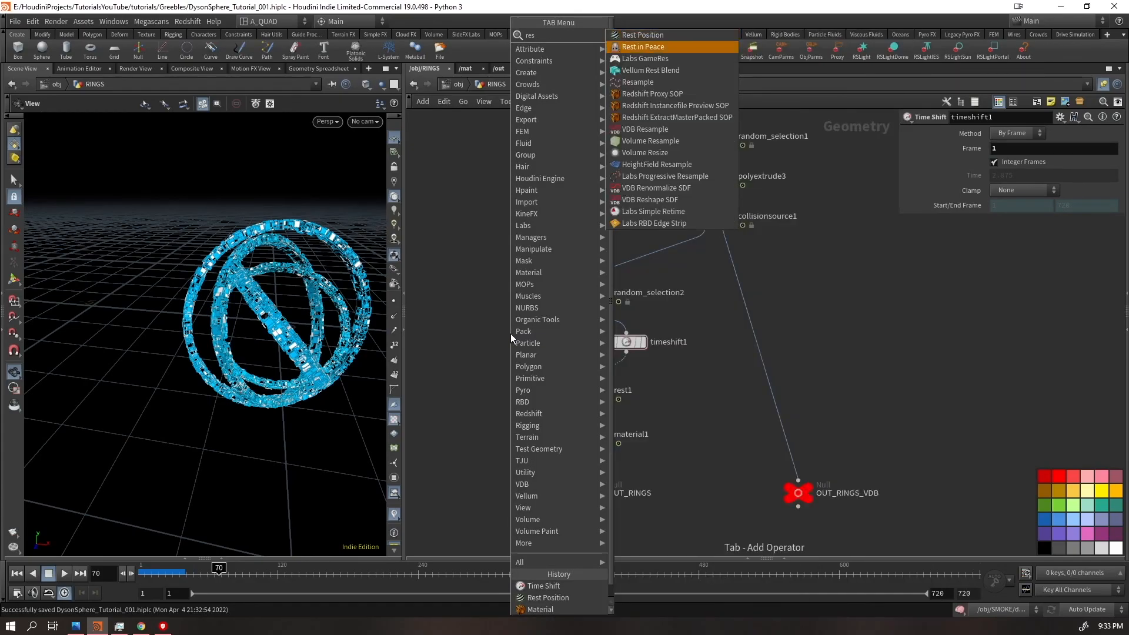
pyautogui.press('Return')
pyautogui.click(510, 334)
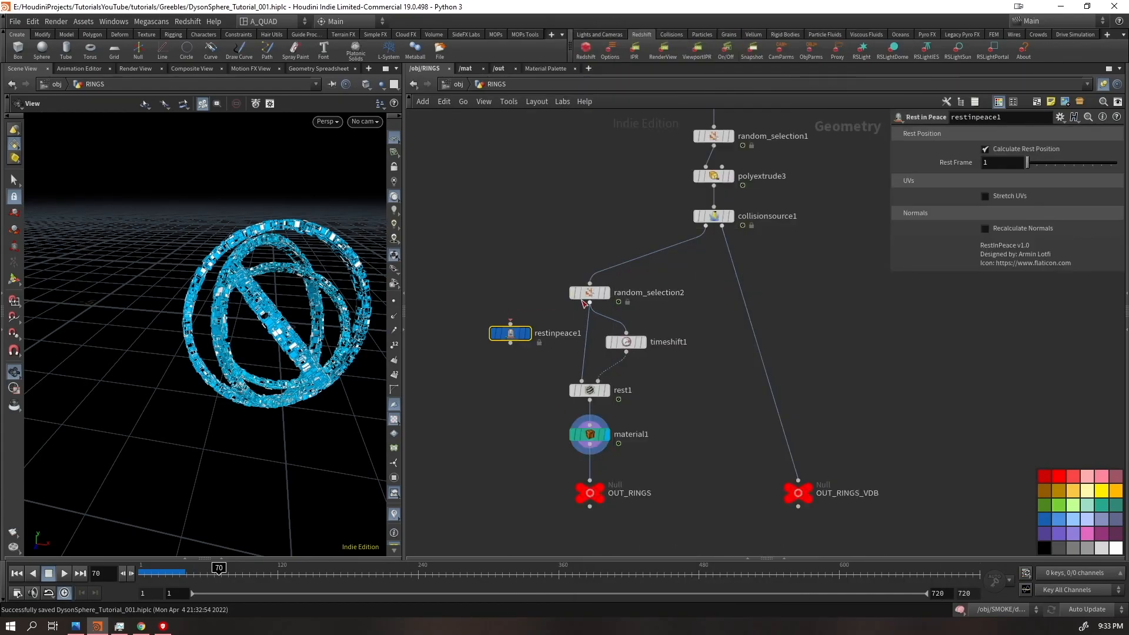
pyautogui.doubleClick(514, 338)
pyautogui.moveTo(874, 315); pyautogui.dragTo(713, 368)
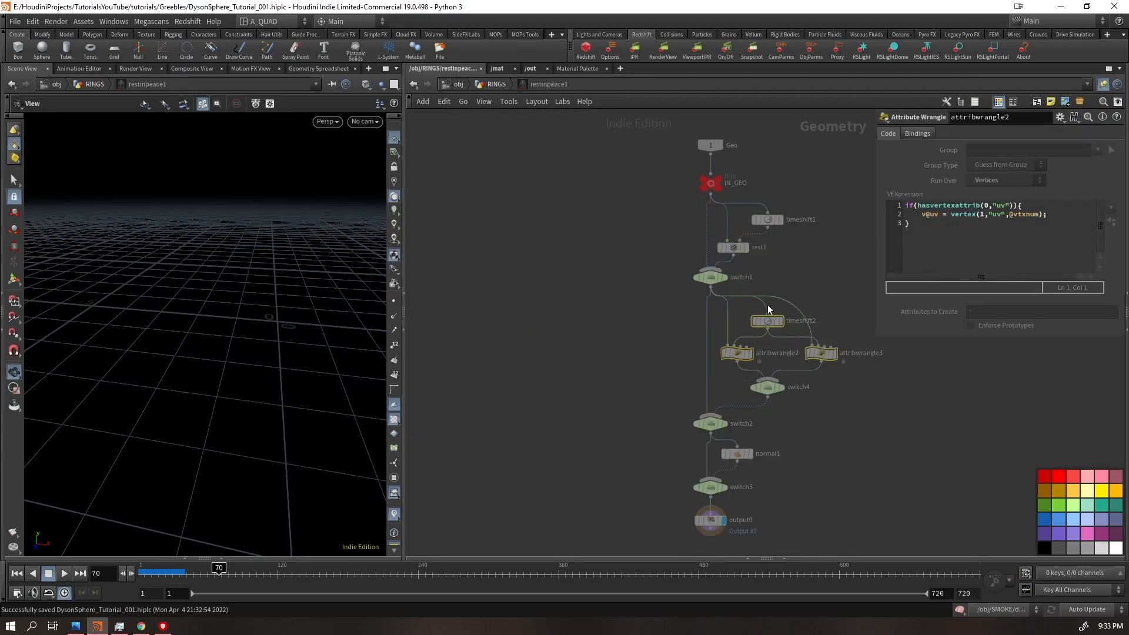
pyautogui.click(492, 84)
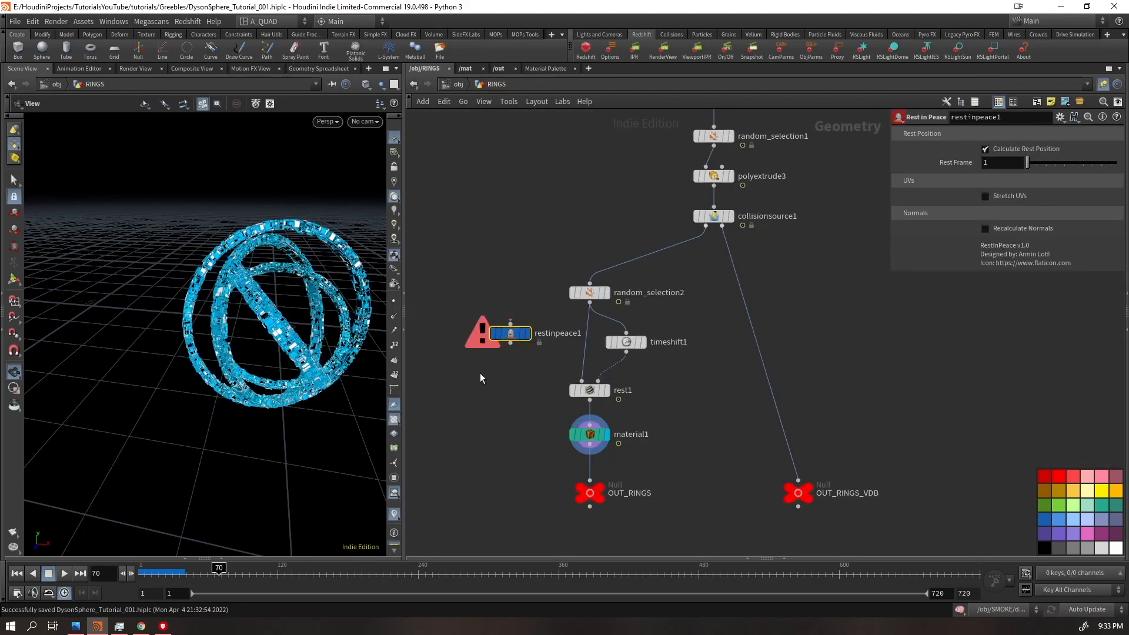
pyautogui.press('Delete')
# Make OUT_RINGS the displayed and rendered node, and return to the object level
pyautogui.scroll(3, 632, 401)
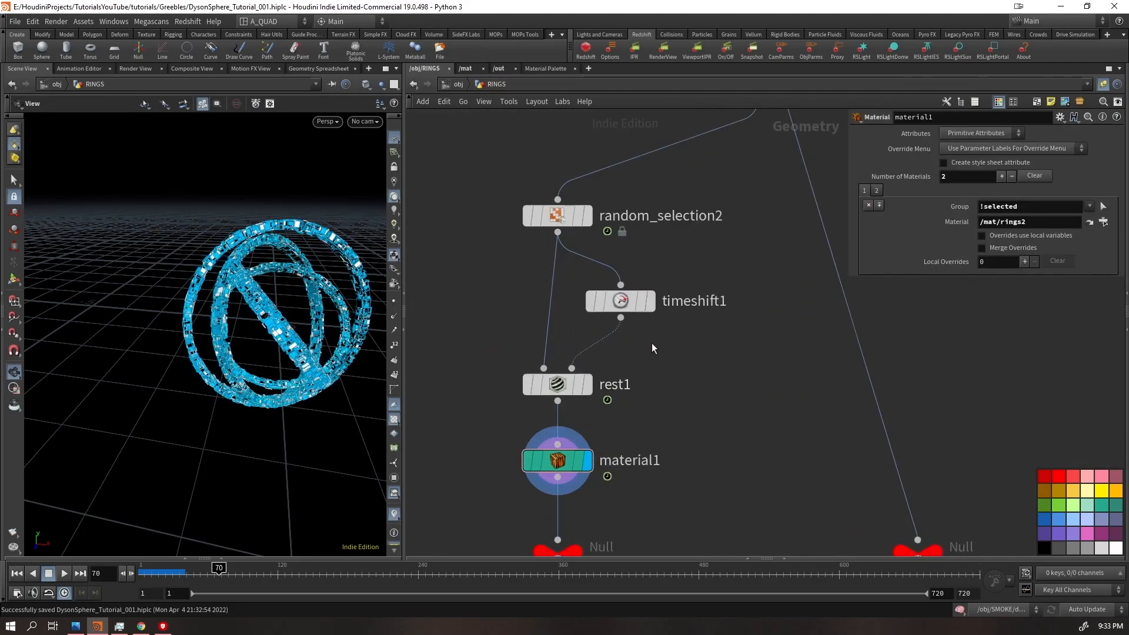
pyautogui.moveTo(700, 267); pyautogui.dragTo(528, 386)
pyautogui.click(696, 407)
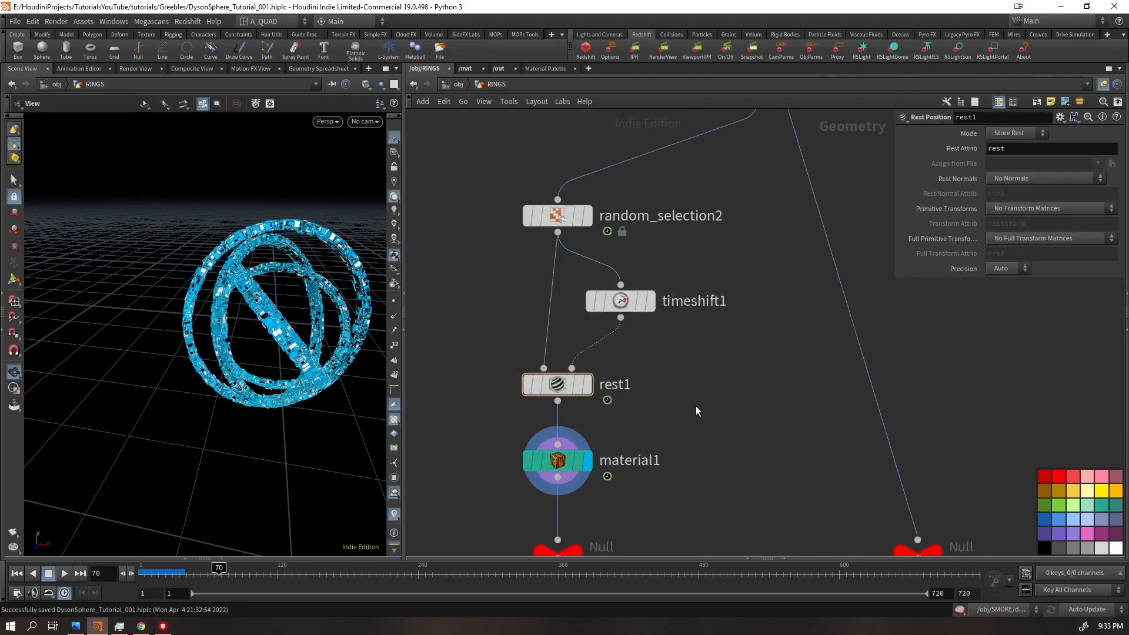
pyautogui.moveTo(669, 381); pyautogui.dragTo(667, 182, button='middle')
pyautogui.scroll(1, 668, 182)
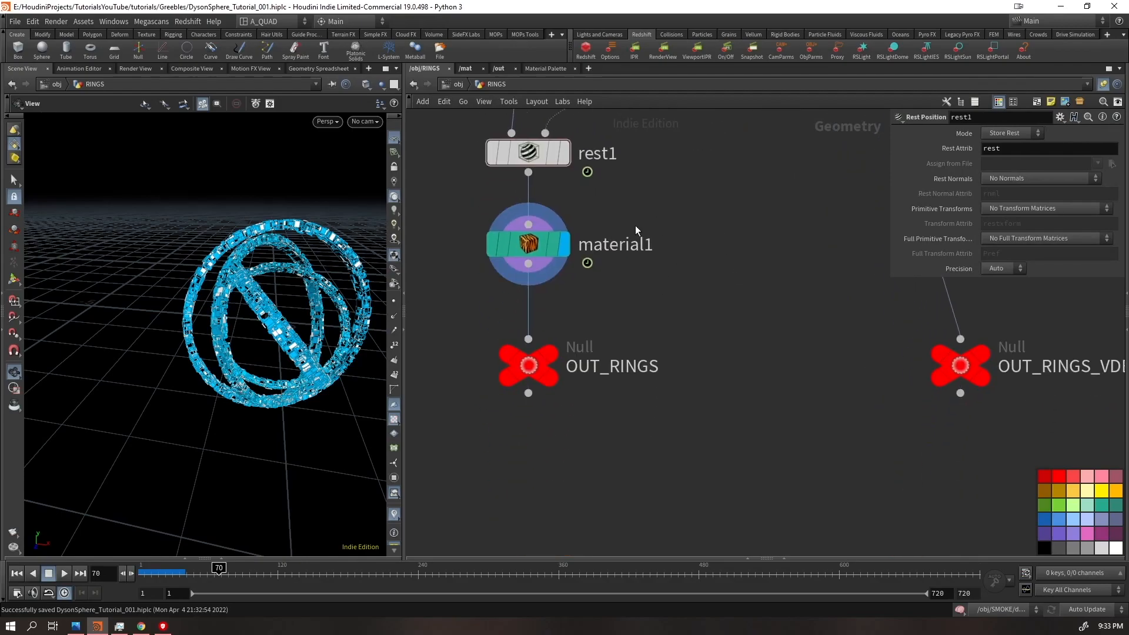
pyautogui.scroll(-6, 655, 288)
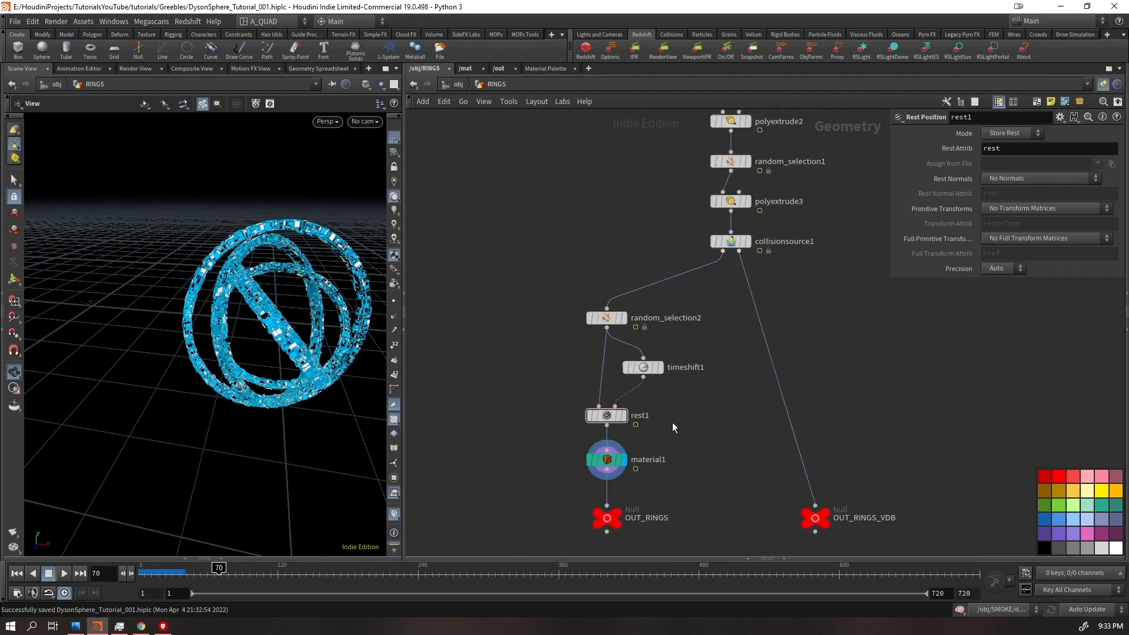
pyautogui.click(625, 498)
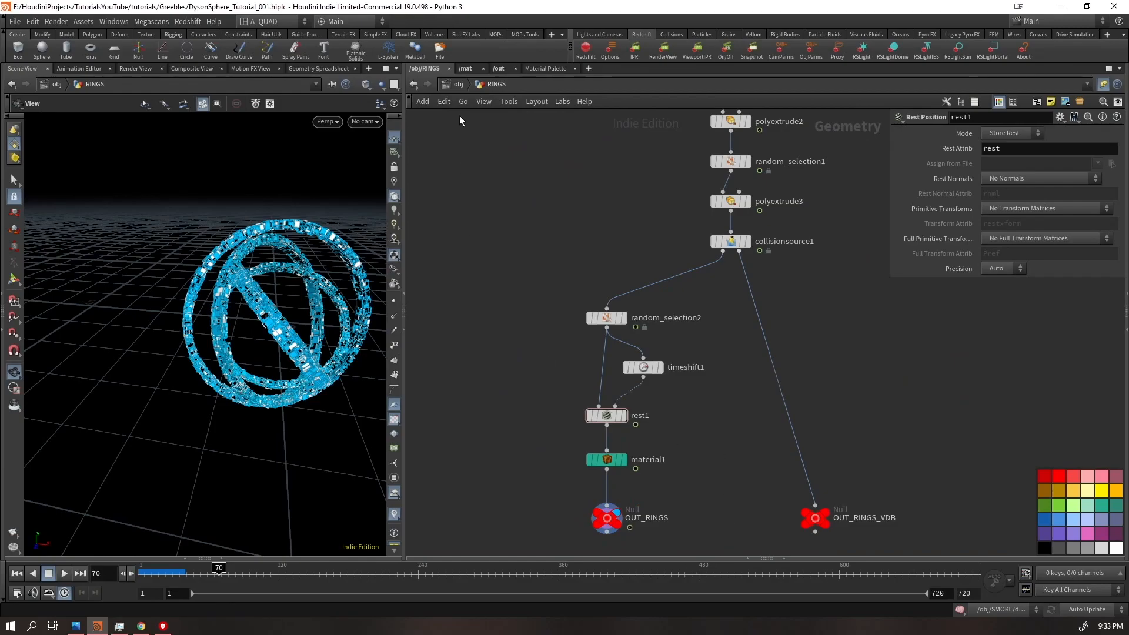
pyautogui.click(462, 84)
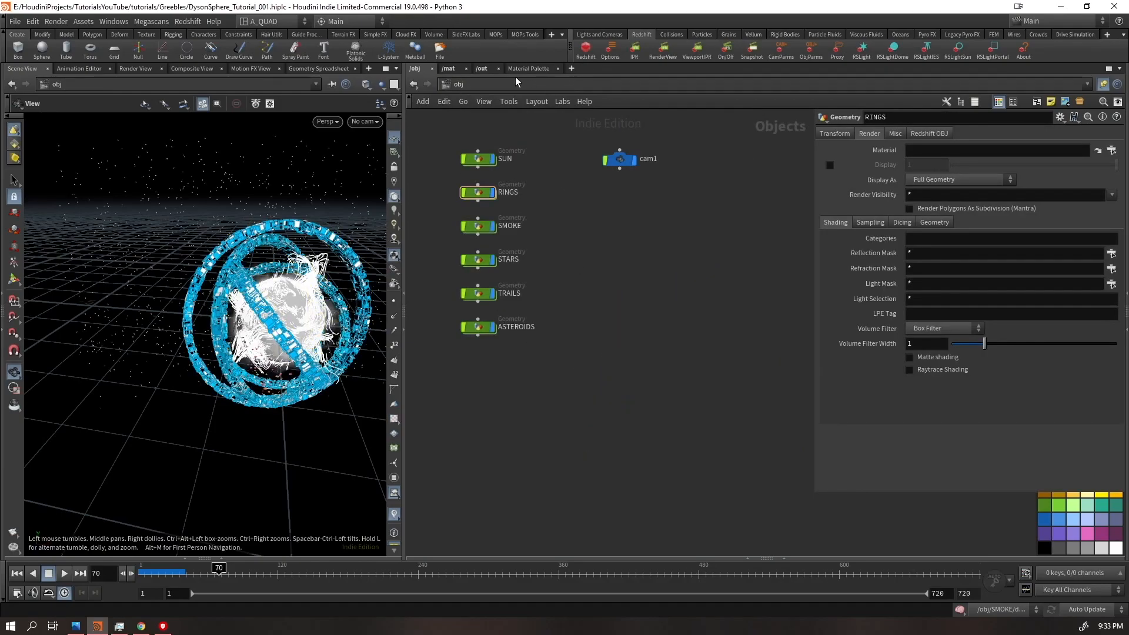
# Examine the Globals settings of Redshift_ROP1, including trace depths and rendering colour space, and its common AOV output options
pyautogui.click(481, 69)
pyautogui.moveTo(665, 223); pyautogui.dragTo(532, 306)
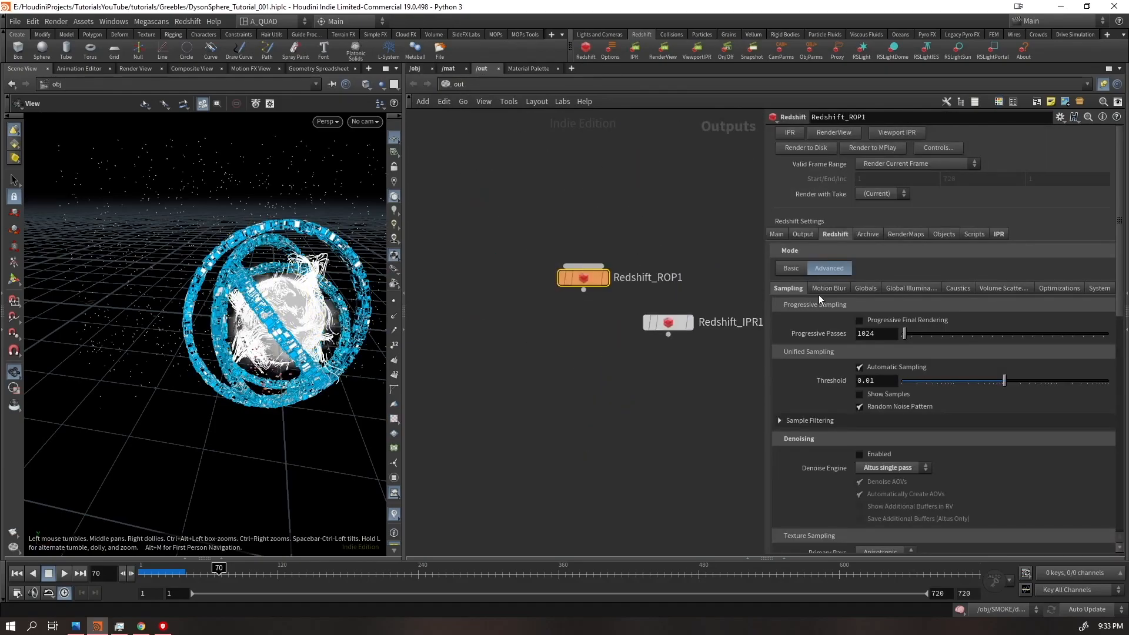
pyautogui.click(866, 292)
pyautogui.scroll(-2, 845, 479)
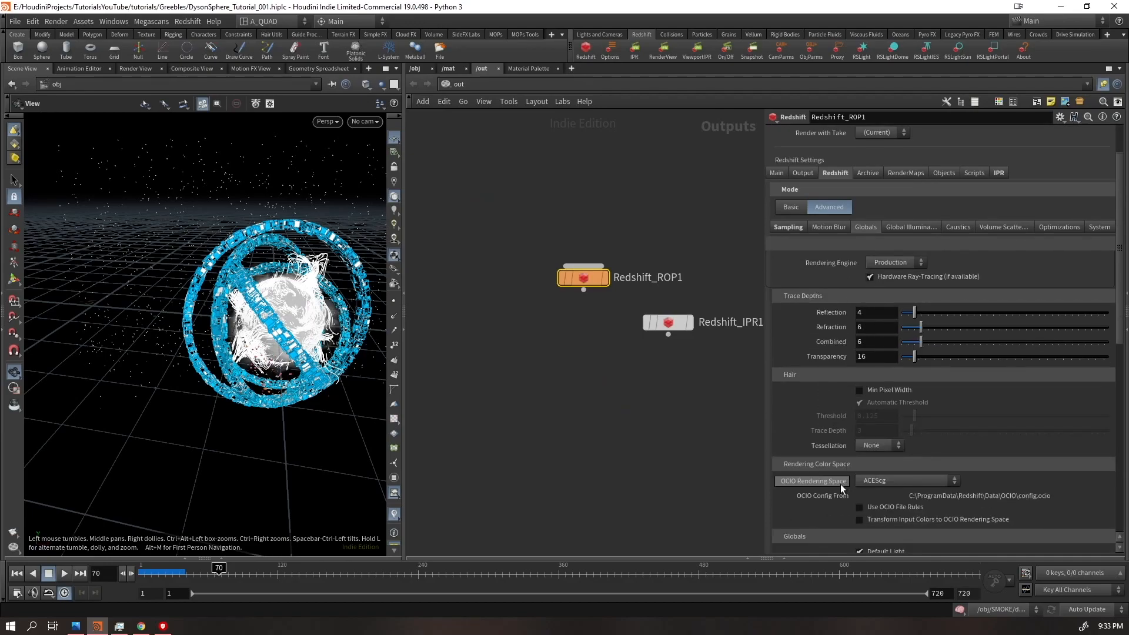
pyautogui.scroll(-4, 849, 478)
pyautogui.scroll(5, 829, 364)
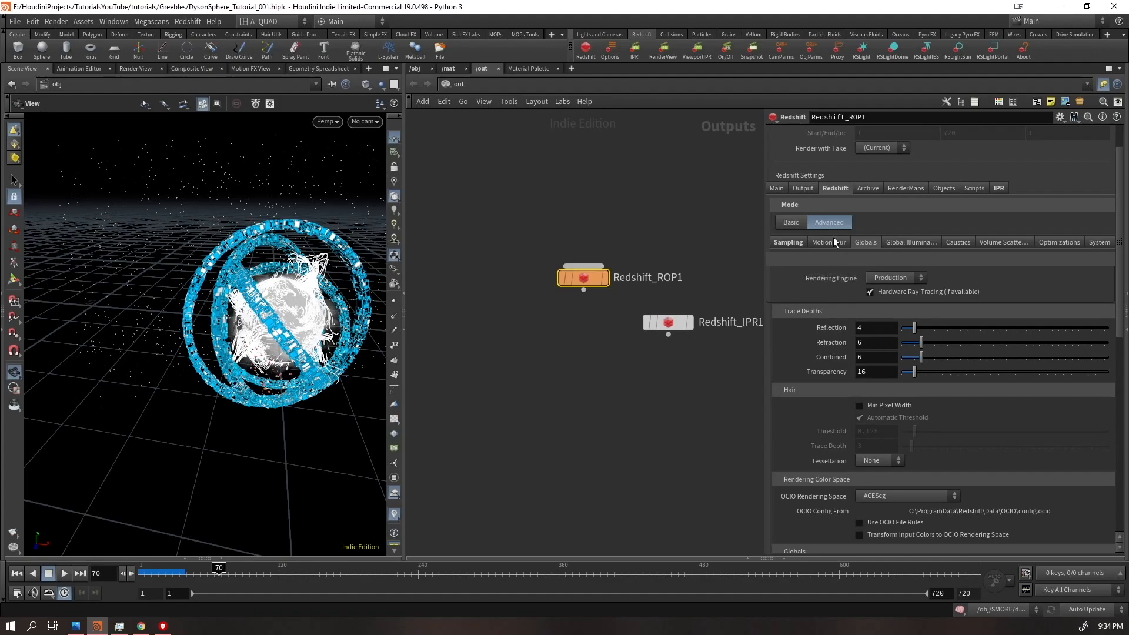
pyautogui.scroll(-1, 831, 317)
pyautogui.scroll(-3, 831, 372)
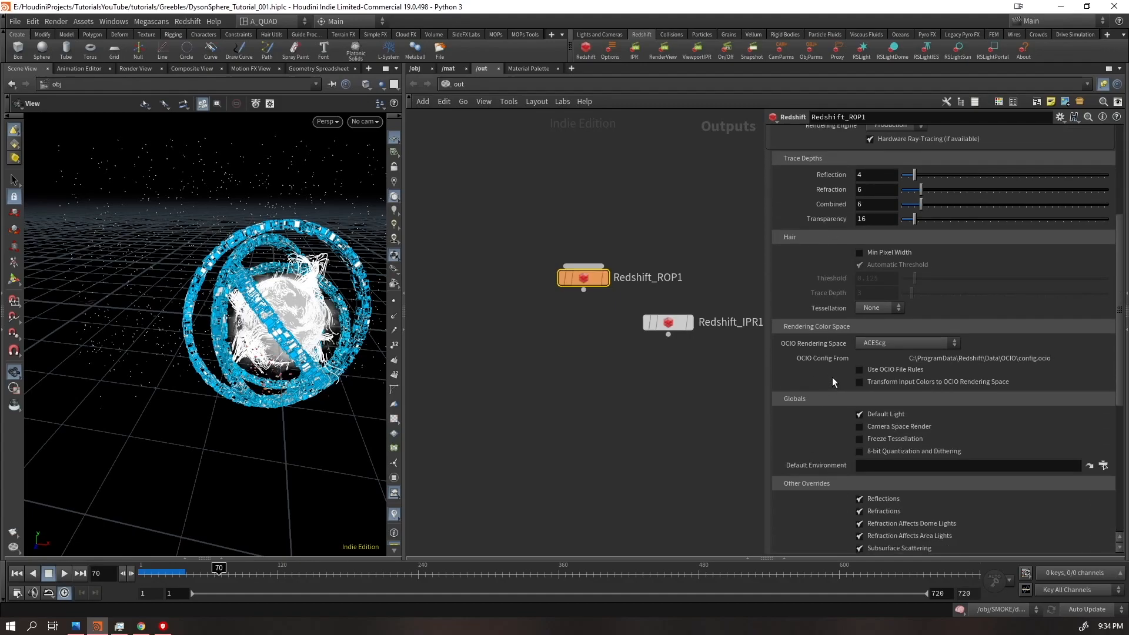
pyautogui.scroll(5, 824, 403)
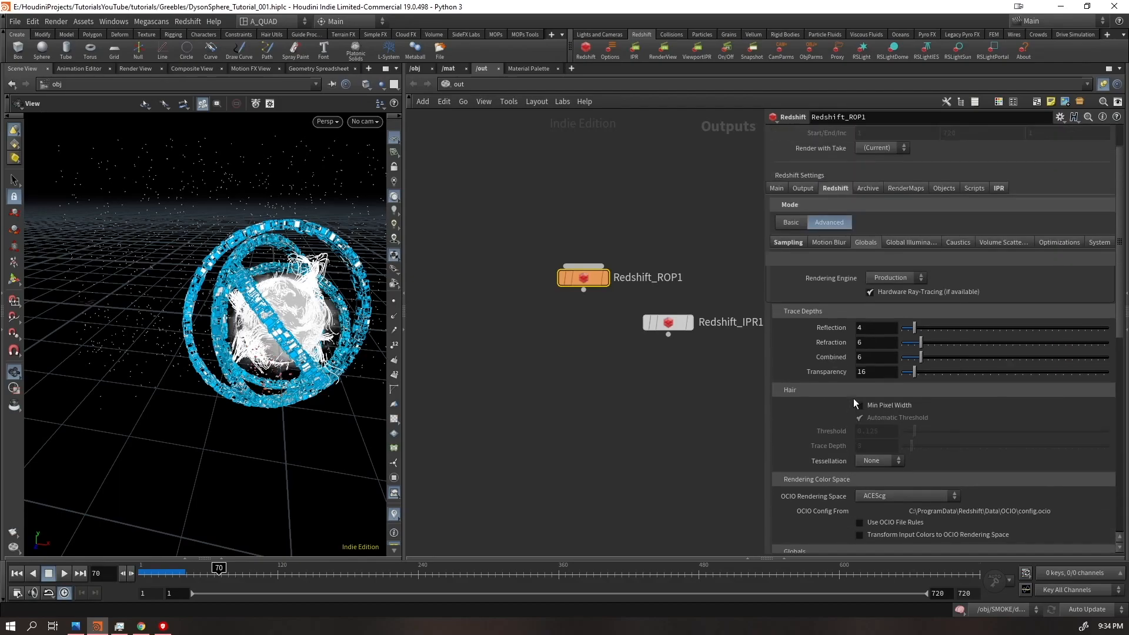
pyautogui.click(800, 218)
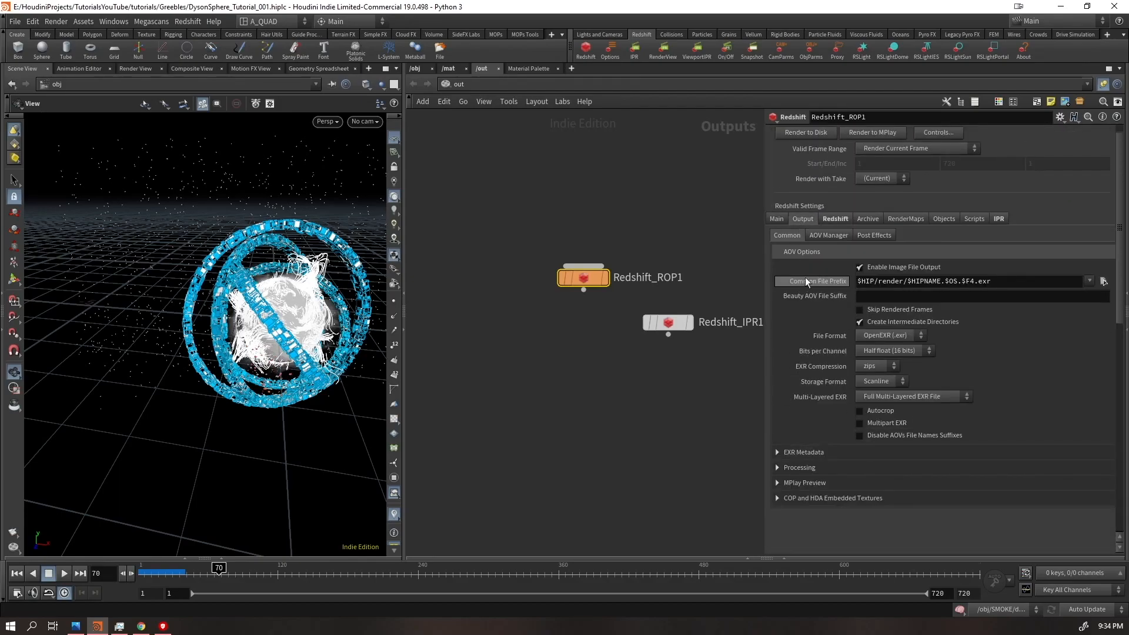
pyautogui.click(829, 218)
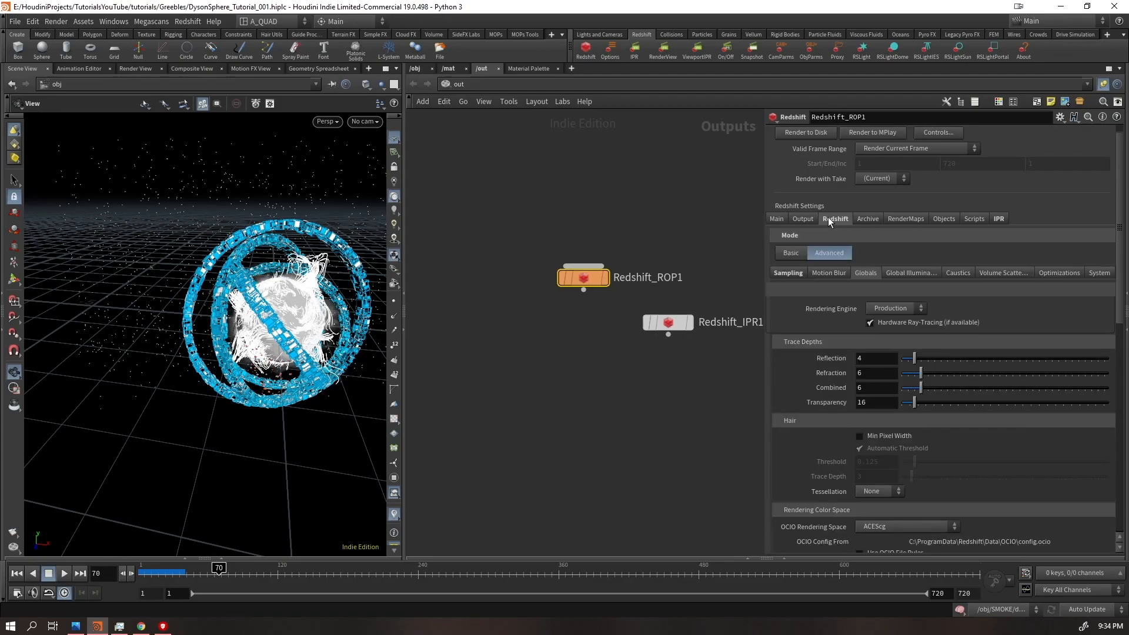
# Choose OptiX as the denoise engine in the sampling settings of Redshift_ROP1
pyautogui.click(788, 278)
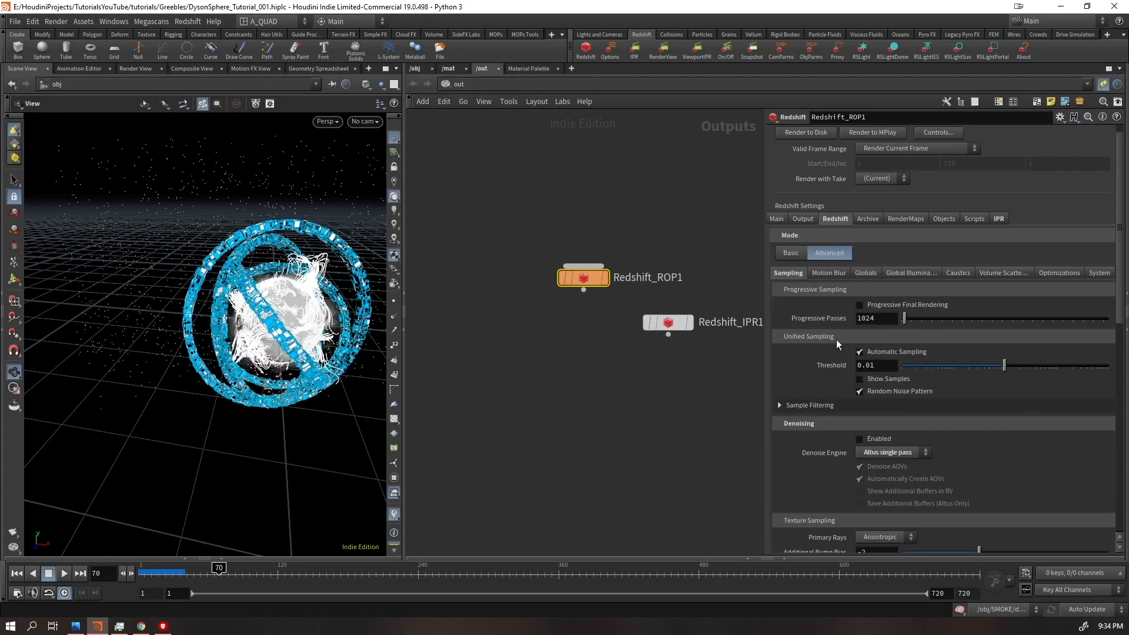
pyautogui.scroll(-3, 859, 405)
pyautogui.click(905, 375)
pyautogui.click(886, 412)
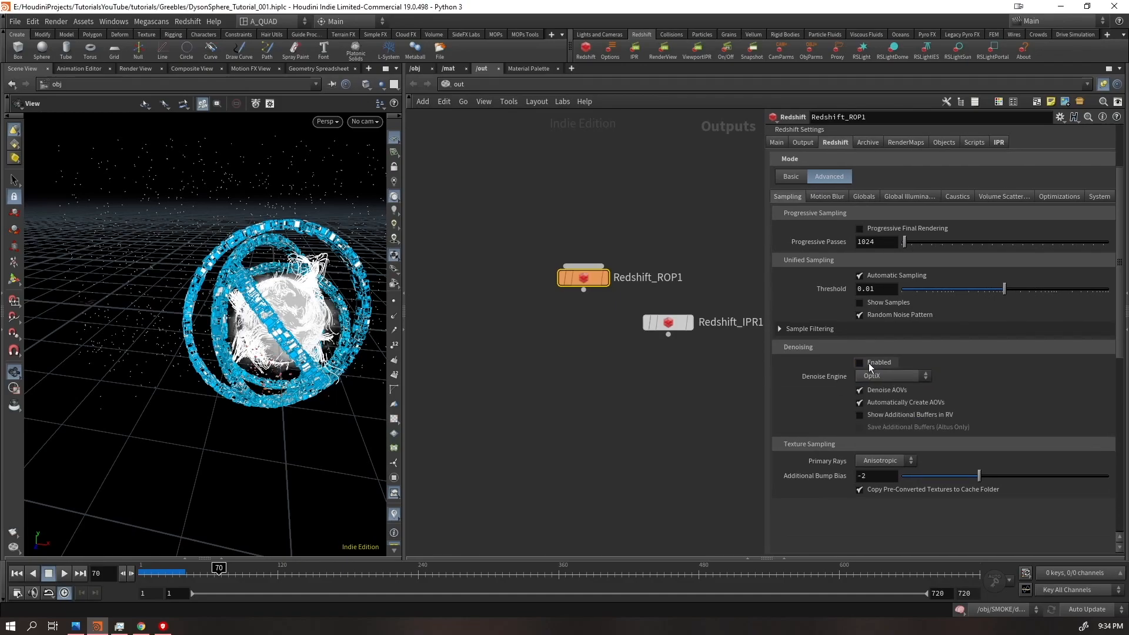
# Preview the scene with an interactive render in the Redshift Render View, and stop the render
pyautogui.click(662, 50)
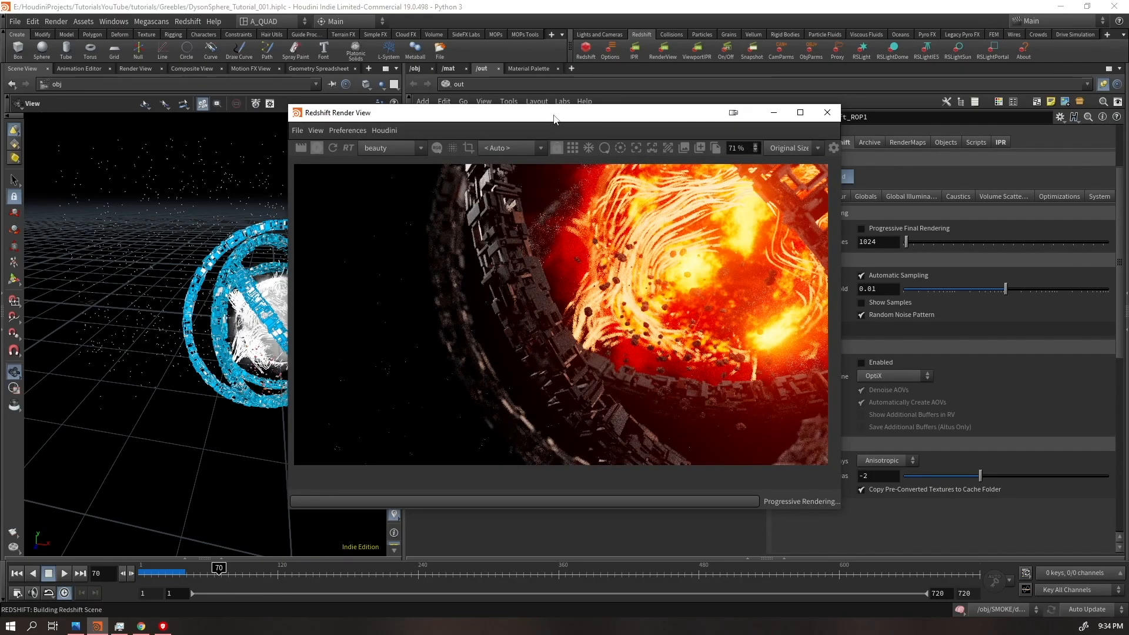
pyautogui.moveTo(601, 119); pyautogui.dragTo(647, 119)
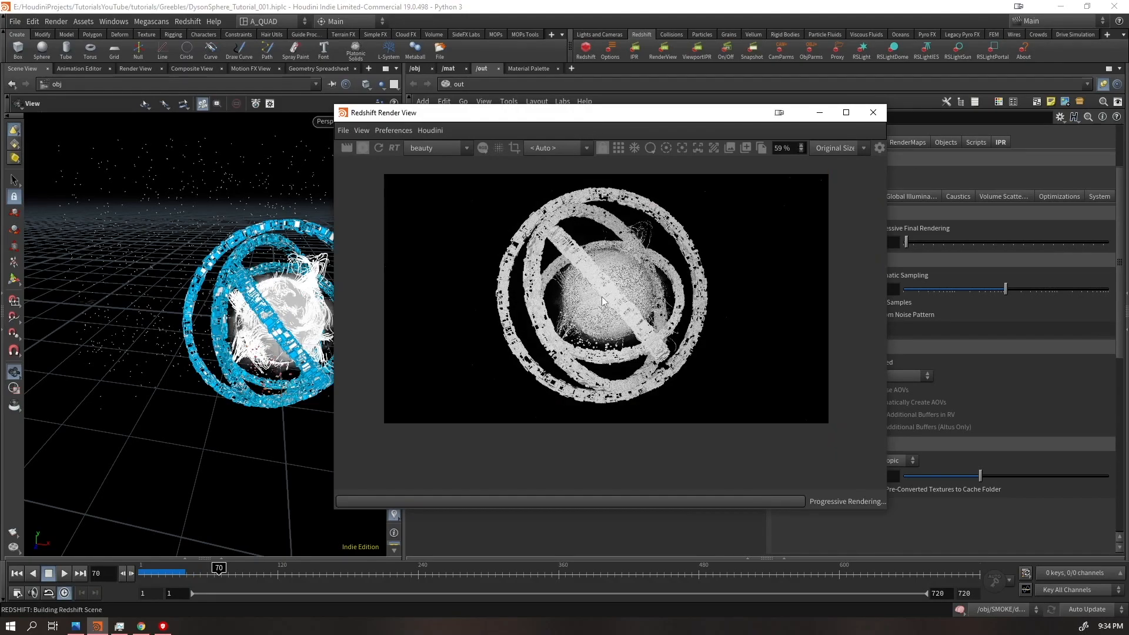
pyautogui.moveTo(601, 297); pyautogui.dragTo(605, 311, button='middle')
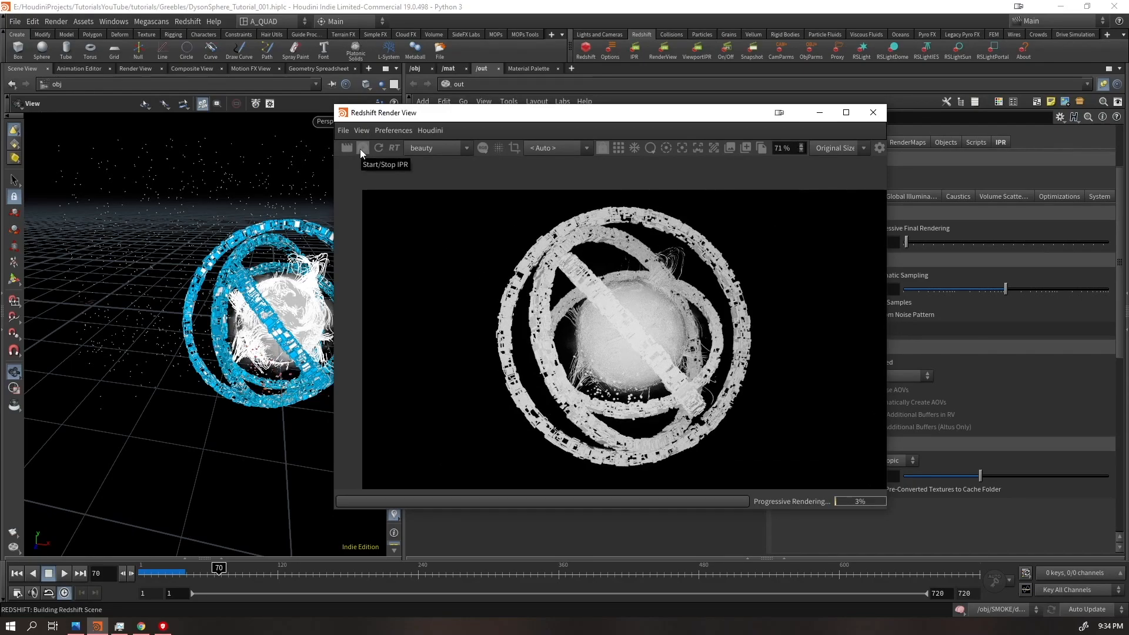
pyautogui.click(361, 149)
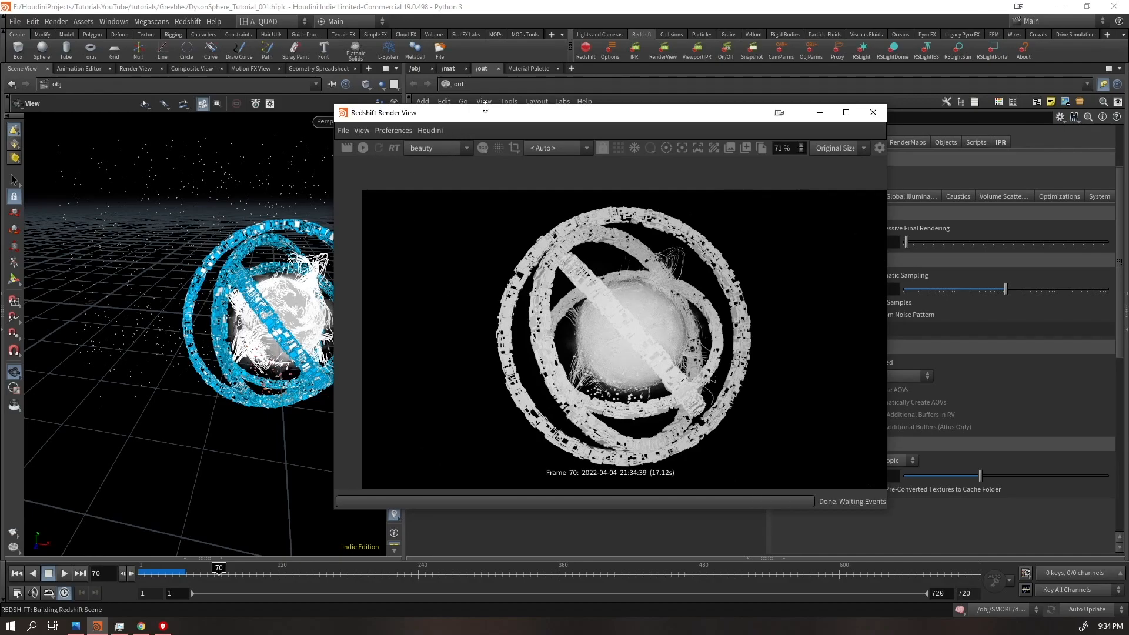
# Delete the default Material1 shader inside the smoke material, with the render view moved clear of the network
pyautogui.moveTo(485, 110); pyautogui.dragTo(380, 445)
pyautogui.click(448, 68)
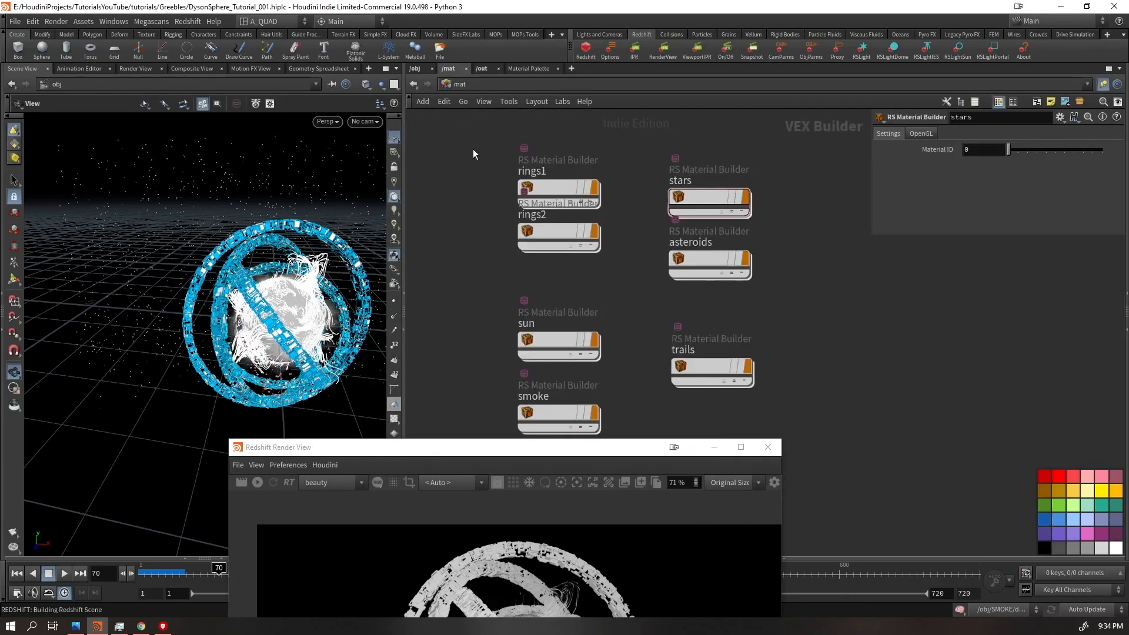
pyautogui.moveTo(640, 298); pyautogui.dragTo(623, 118, button='middle')
pyautogui.doubleClick(526, 245)
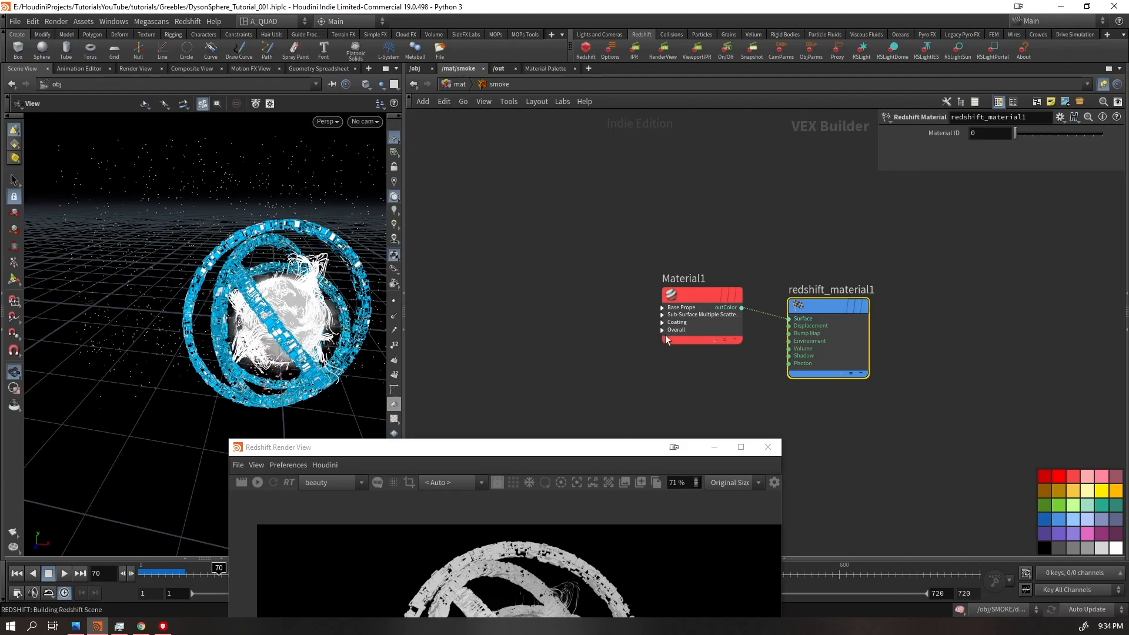
pyautogui.moveTo(697, 335); pyautogui.dragTo(627, 215)
pyautogui.moveTo(759, 198); pyautogui.dragTo(576, 259)
pyautogui.press('Delete')
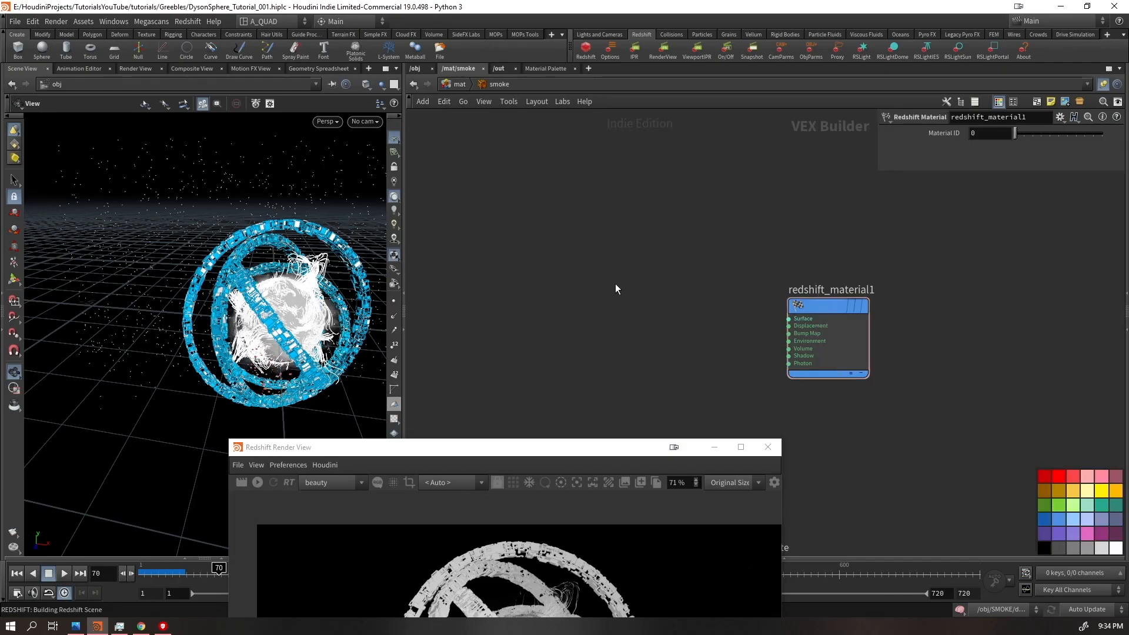
# Add an RS Volume node to the smoke material and wire its outColor into the Volume input of redshift_material1
pyautogui.press('Tab')
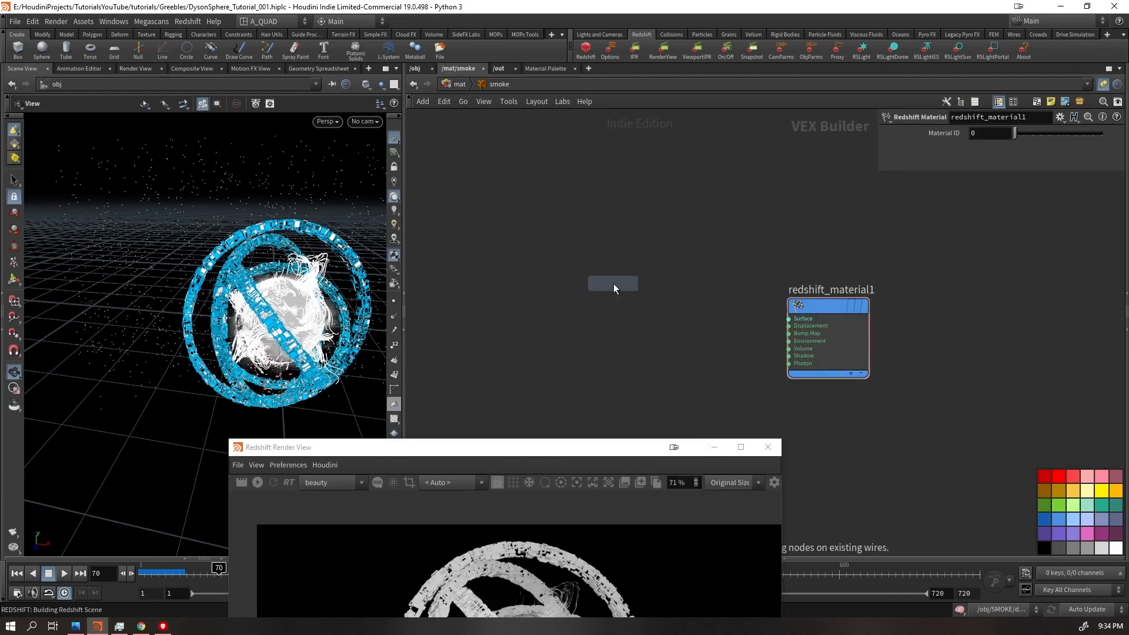
pyautogui.click(613, 283)
pyautogui.moveTo(655, 301); pyautogui.dragTo(741, 315)
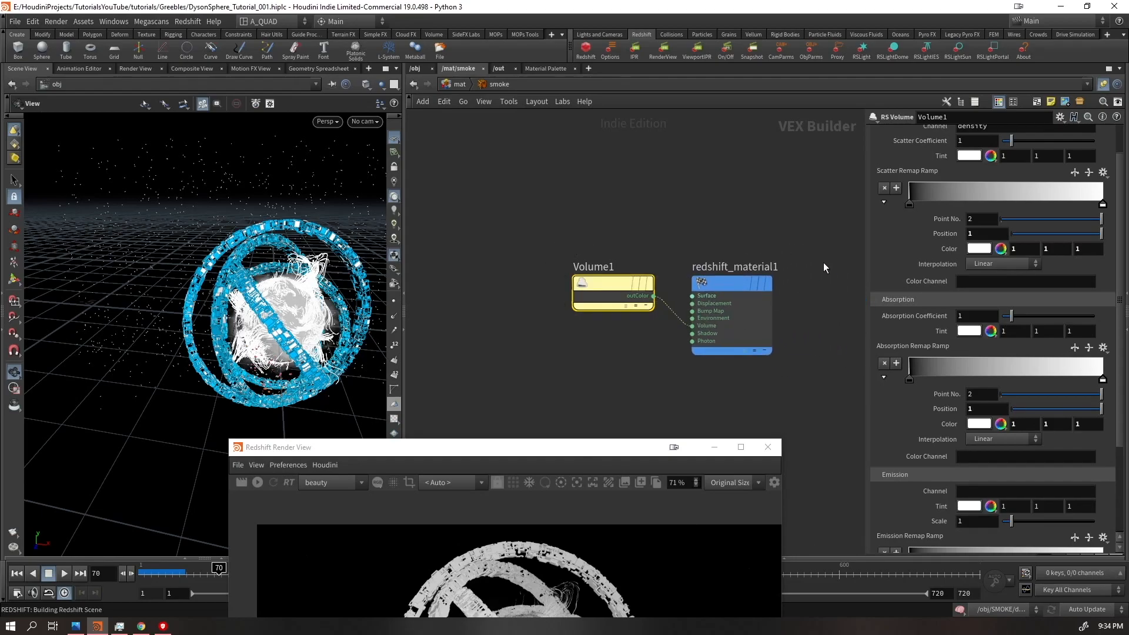
# Set the smoke volume's scatter tint to 1, 0.2, 0 and the scatter remap ramp's end point colour to 1, 0.325, 0.1
pyautogui.click(1040, 156)
pyautogui.write('0..')
pyautogui.press('BackSpace')
pyautogui.write('2')
pyautogui.press('Return')
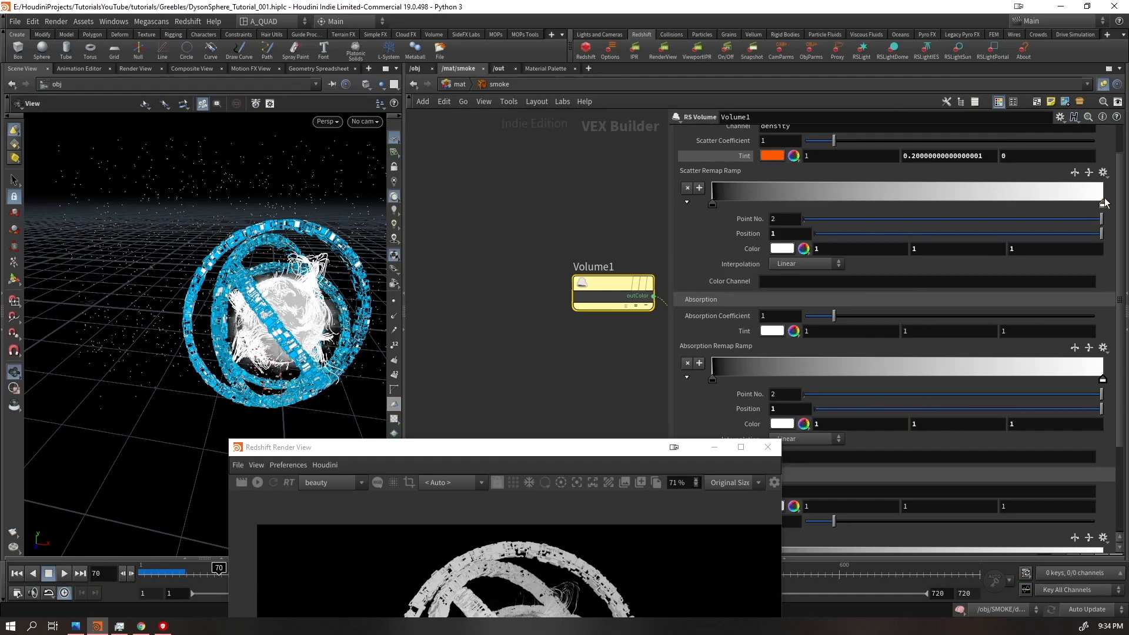
pyautogui.click(1103, 173)
pyautogui.click(1087, 186)
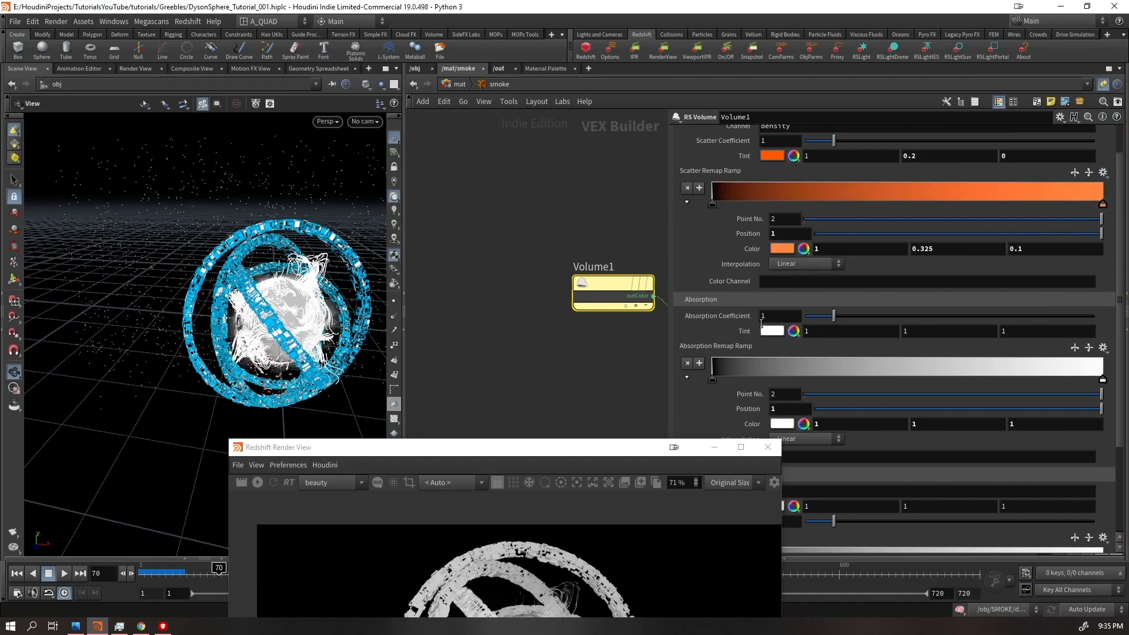
# Leave the smoke network for the object level and relaunch Houdini 19.0.498 from the desktop shortcut
pyautogui.moveTo(480, 444); pyautogui.dragTo(606, 253)
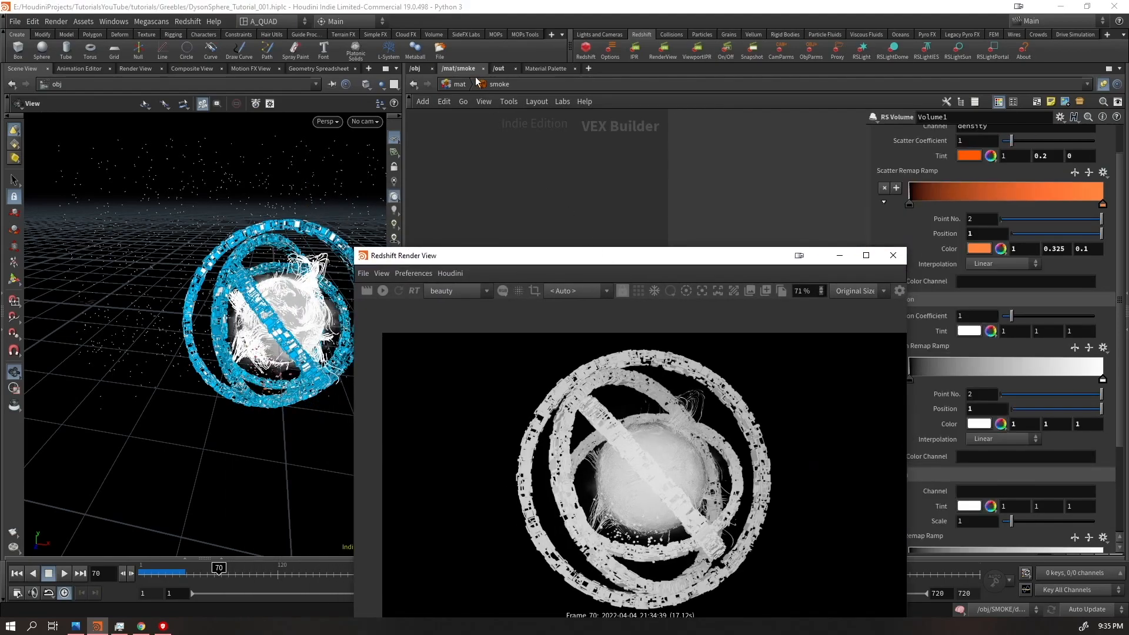
pyautogui.click(415, 70)
pyautogui.scroll(-4, 582, 144)
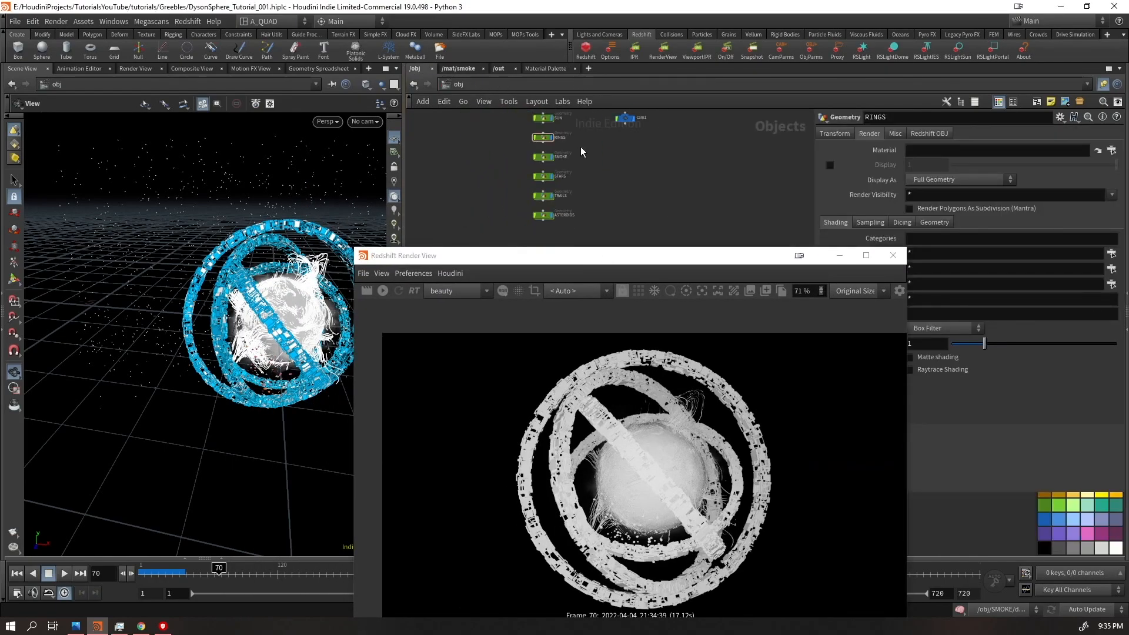
pyautogui.moveTo(581, 129); pyautogui.dragTo(514, 219)
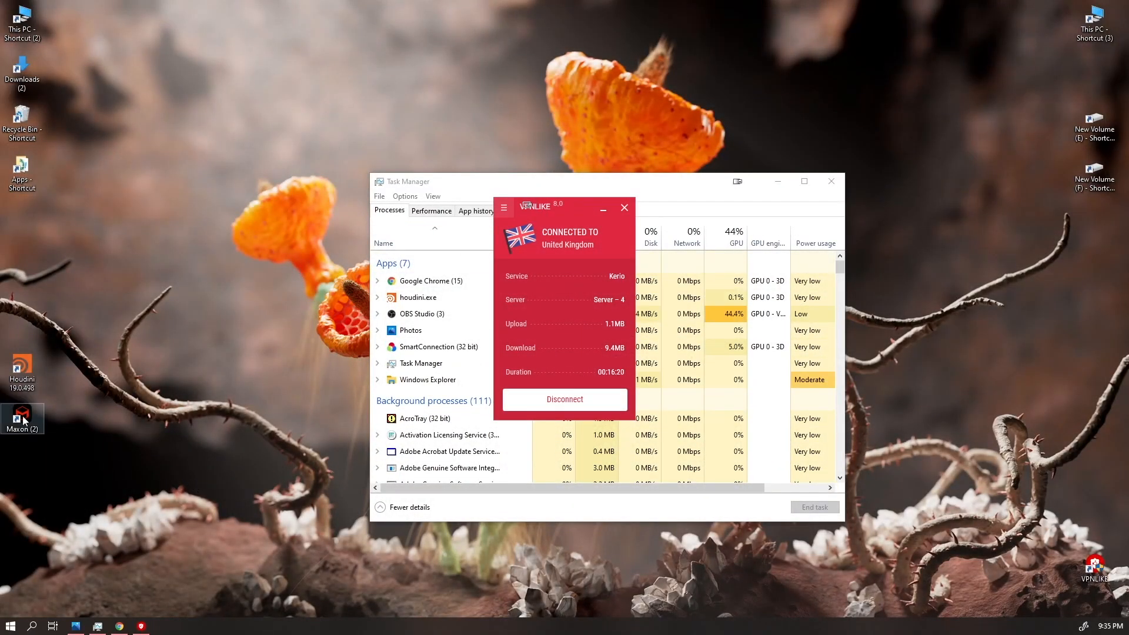
pyautogui.click(19, 370)
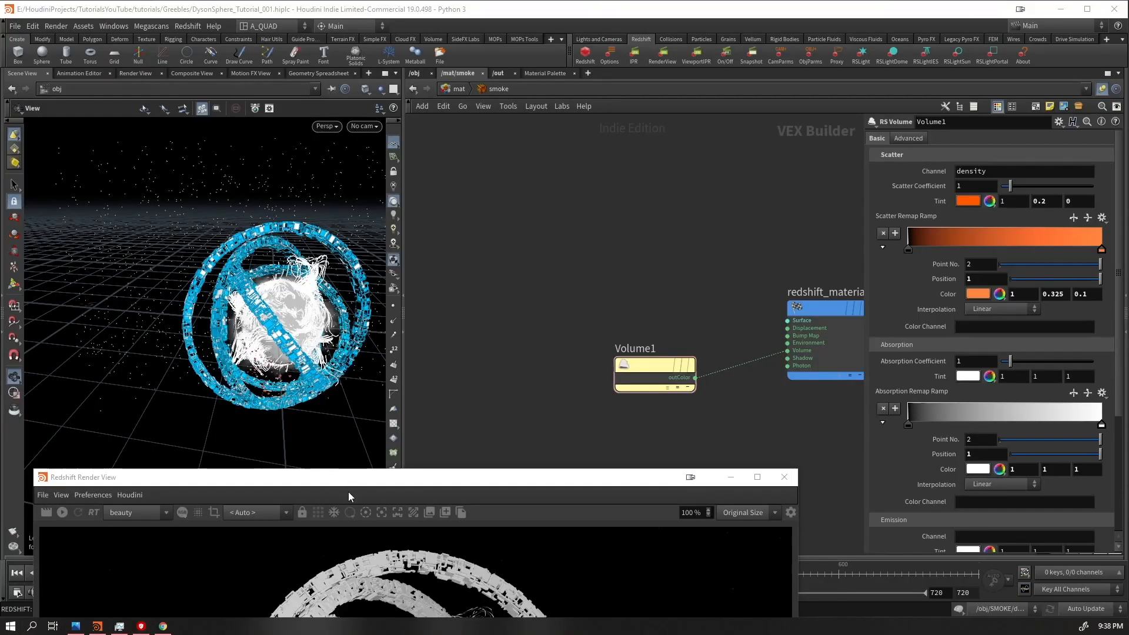
# Set the Redshift Render View's camera to /obj/cam1, and shrink and move its window clear of the smoke material's nodes
pyautogui.moveTo(347, 477); pyautogui.dragTo(405, 53)
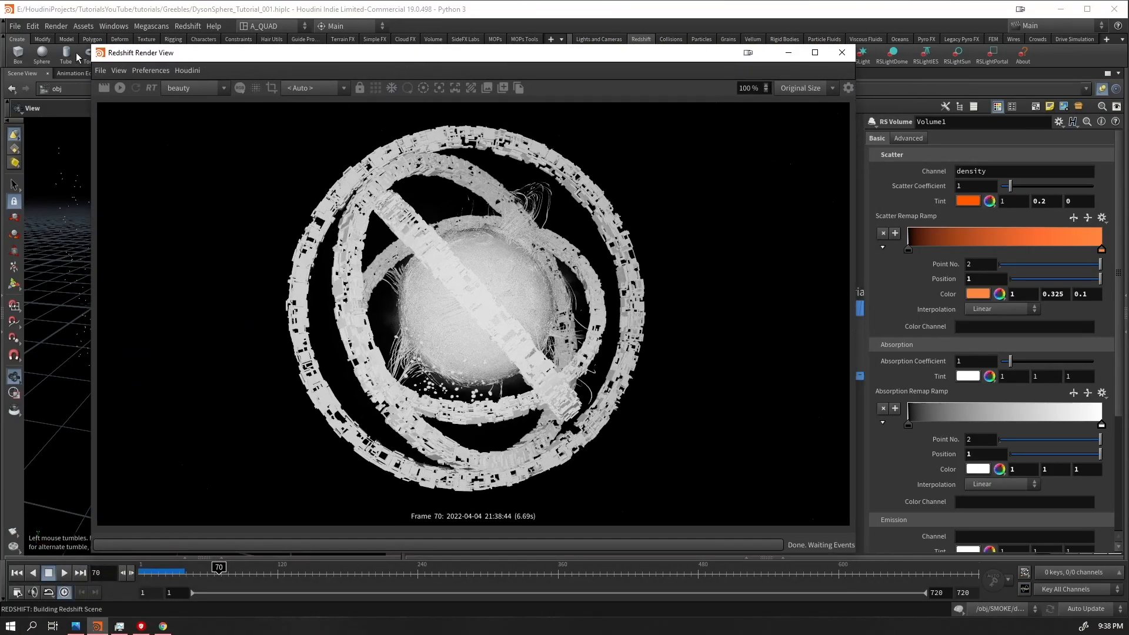
pyautogui.moveTo(92, 46); pyautogui.dragTo(234, 81)
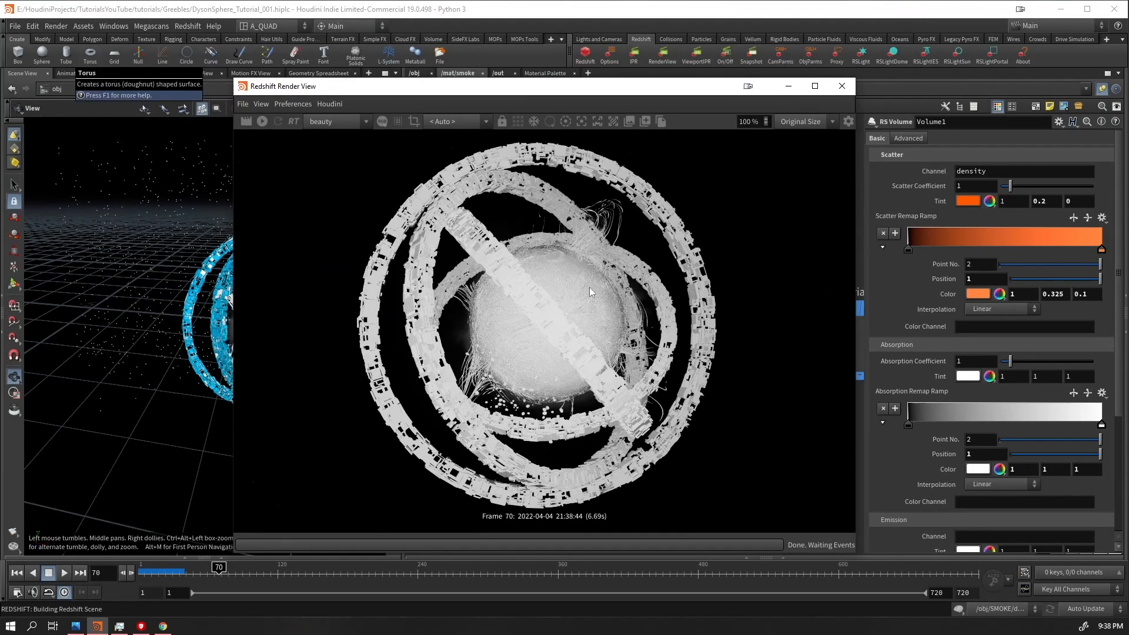
pyautogui.scroll(-1, 608, 301)
pyautogui.moveTo(565, 88); pyautogui.dragTo(467, 426)
pyautogui.click(421, 160)
pyautogui.click(415, 187)
pyautogui.moveTo(610, 252); pyautogui.dragTo(579, 218, button='middle')
pyautogui.moveTo(633, 245); pyautogui.dragTo(567, 350)
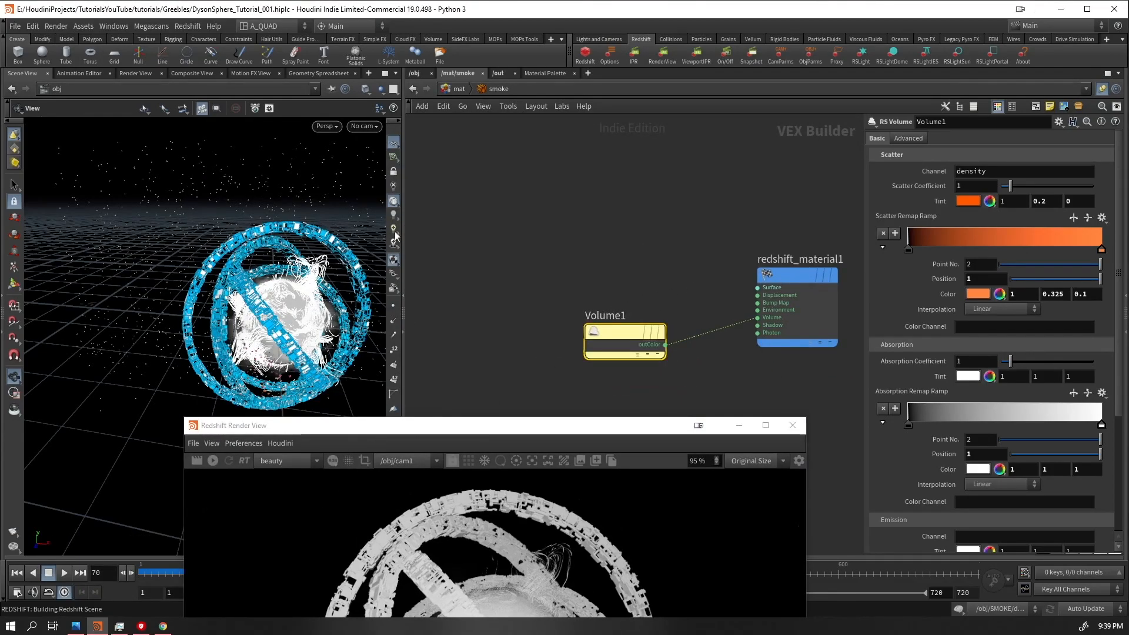
# At the object level, hide RINGS, STARS, TRAILS and ASTEROIDS so that only SUN and SMOKE are displayed
pyautogui.click(414, 72)
pyautogui.moveTo(717, 295); pyautogui.dragTo(683, 245, button='middle')
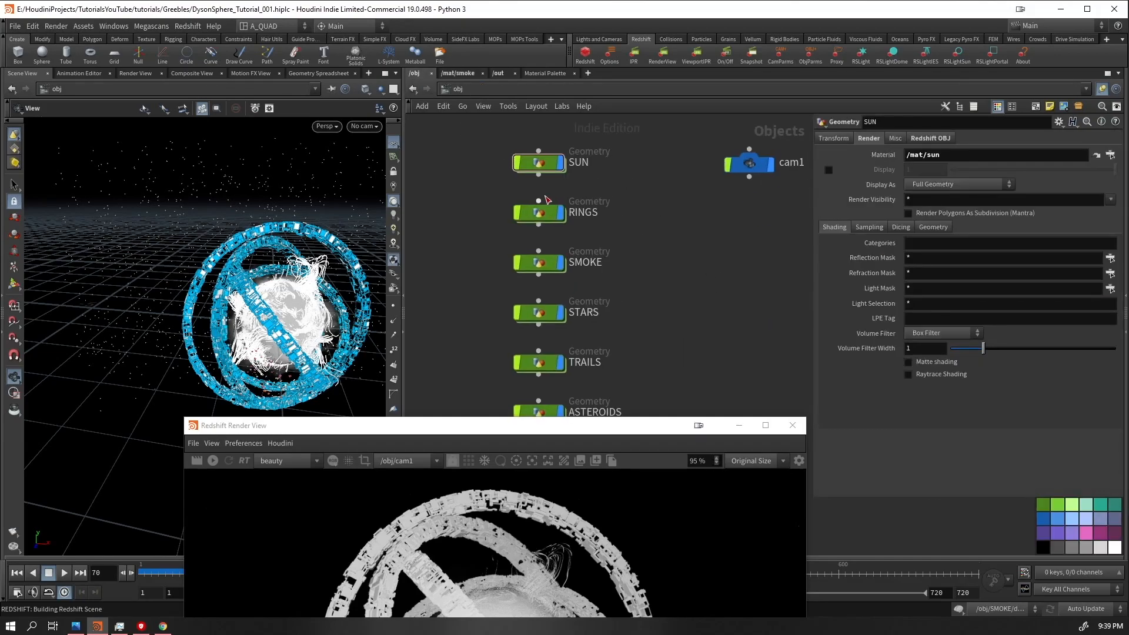
pyautogui.scroll(-3, 629, 256)
pyautogui.moveTo(638, 227); pyautogui.dragTo(547, 368)
pyautogui.click(588, 298)
pyautogui.click(633, 262)
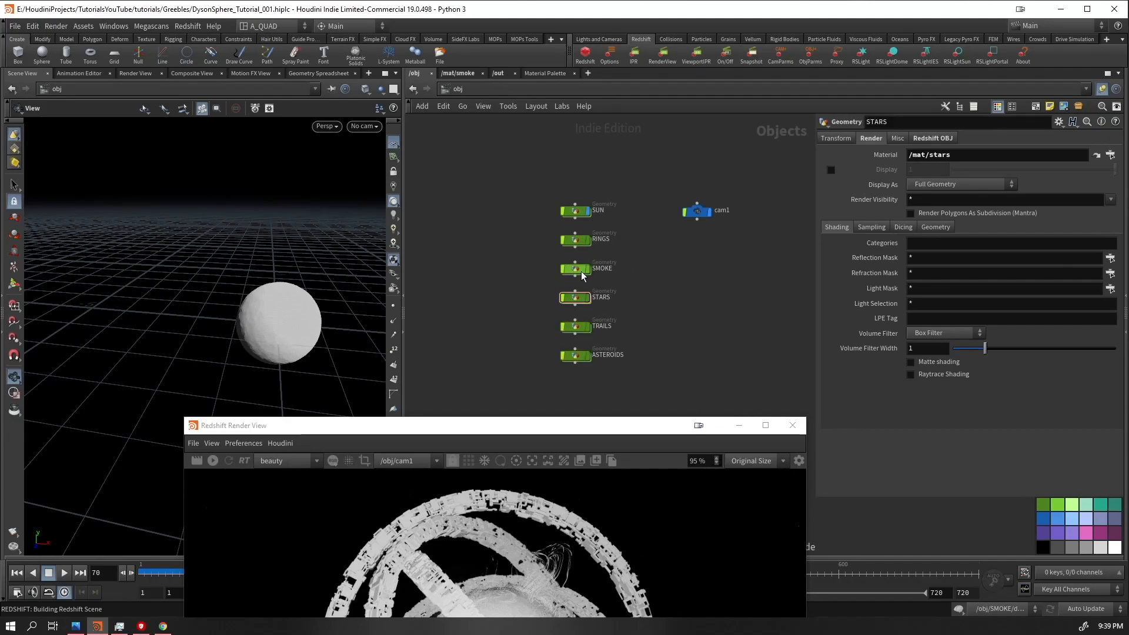
pyautogui.click(588, 269)
# Save the scene and start an interactive render of the sun and smoke through cam1
pyautogui.moveTo(490, 429); pyautogui.dragTo(368, 90)
pyautogui.hotkey('ctrl', 's')
pyautogui.click(88, 121)
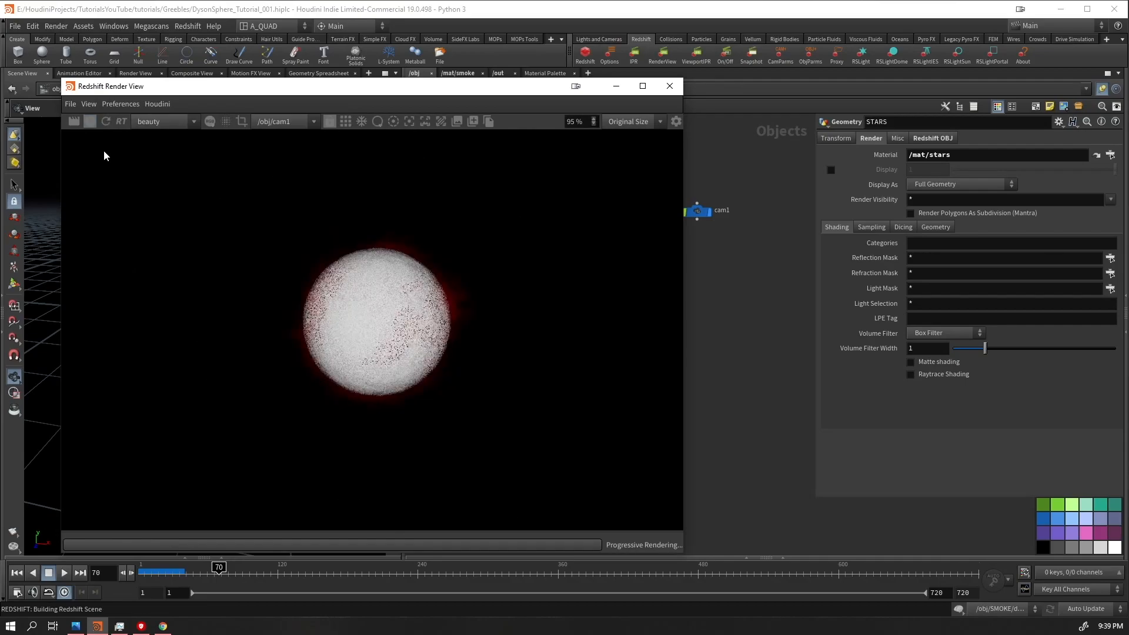
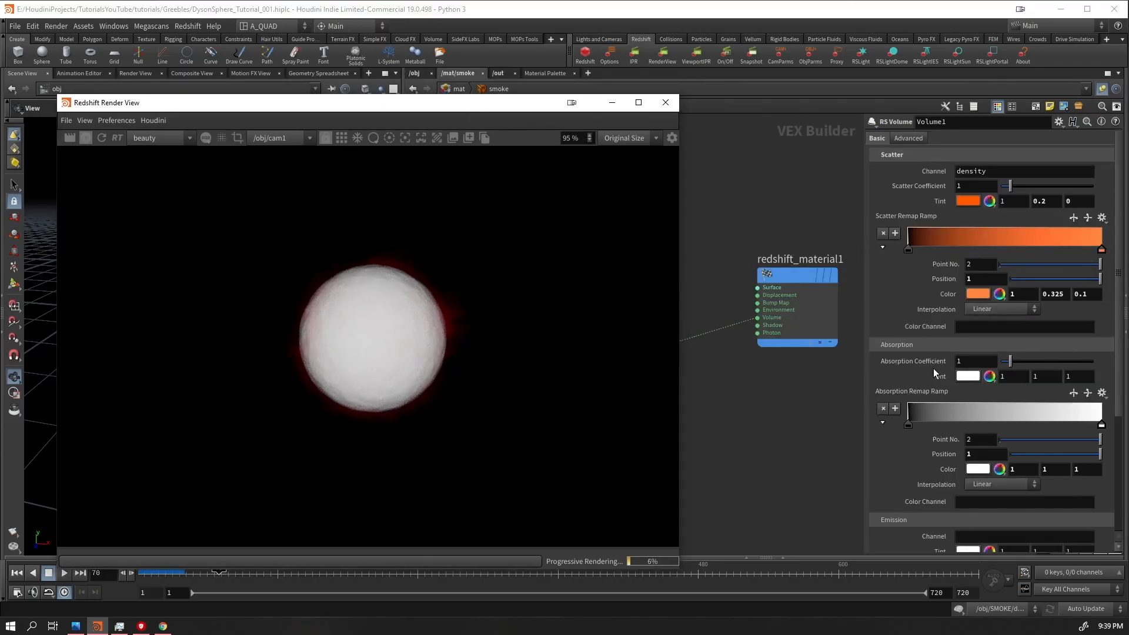
# Set the smoke volume shader's scatter coefficient to 10
pyautogui.click(973, 361)
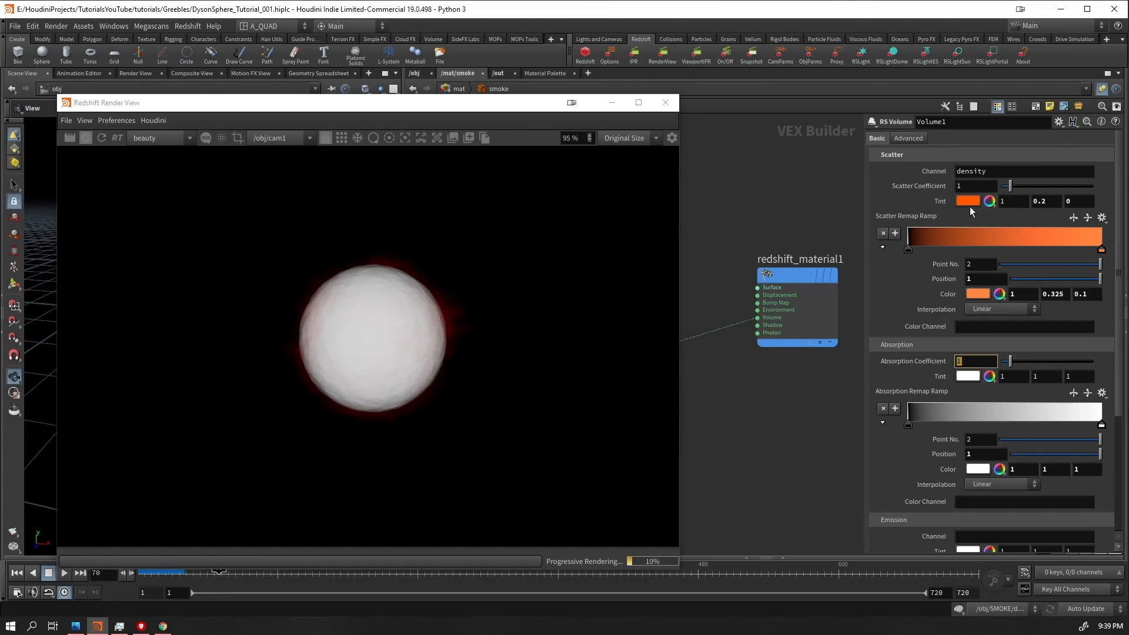
pyautogui.click(976, 186)
pyautogui.write('0')
pyautogui.press('Return')
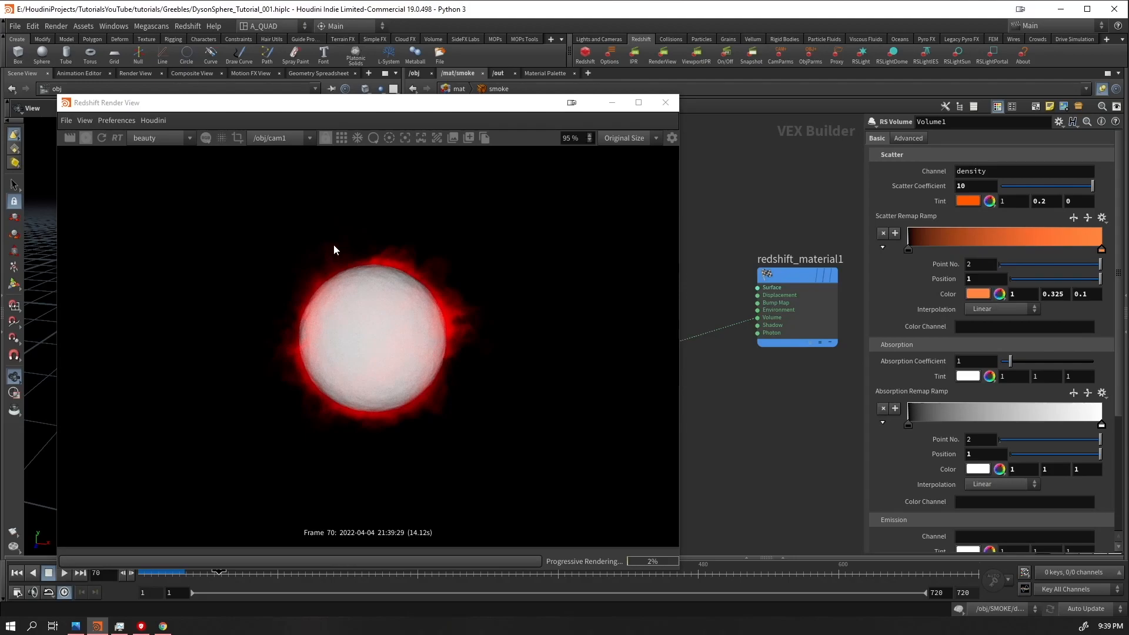
# Set the smoke volume's absorption coefficient to 15, checking the smoke up close in the render
pyautogui.click(970, 361)
pyautogui.write('15')
pyautogui.press('Return')
pyautogui.scroll(3, 348, 334)
pyautogui.scroll(-3, 348, 334)
pyautogui.scroll(2, 348, 334)
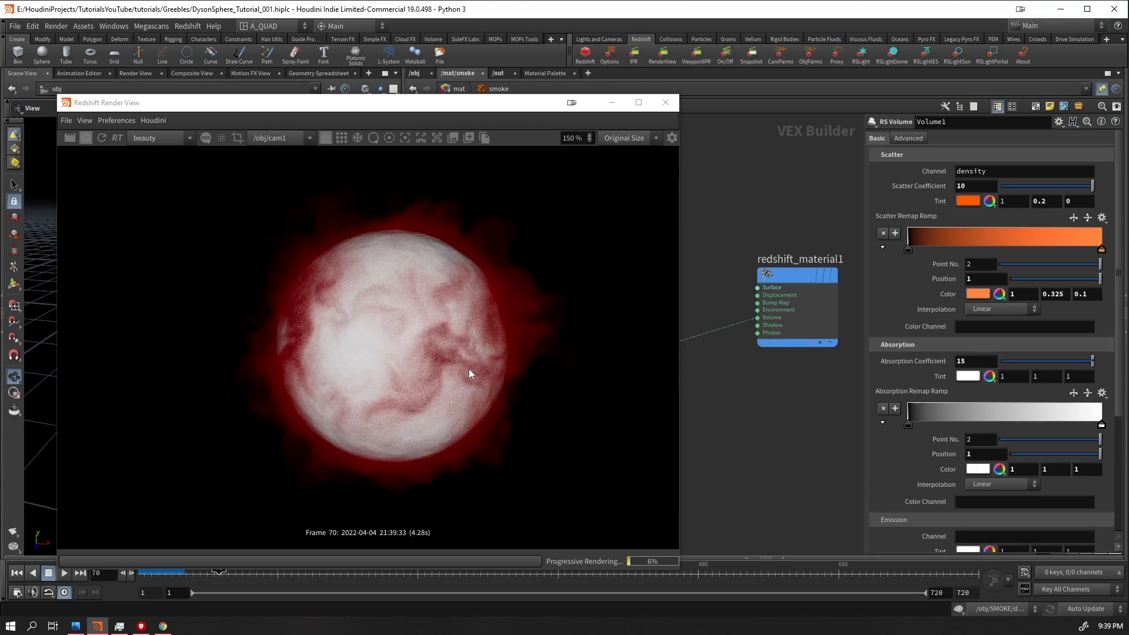
pyautogui.moveTo(1091, 360)
pyautogui.mouseDown()
pyautogui.moveTo(991, 376)
pyautogui.moveTo(1011, 363)
pyautogui.moveTo(1111, 371)
pyautogui.mouseUp()
pyautogui.moveTo(975, 361); pyautogui.dragTo(944, 368)
pyautogui.write('15')
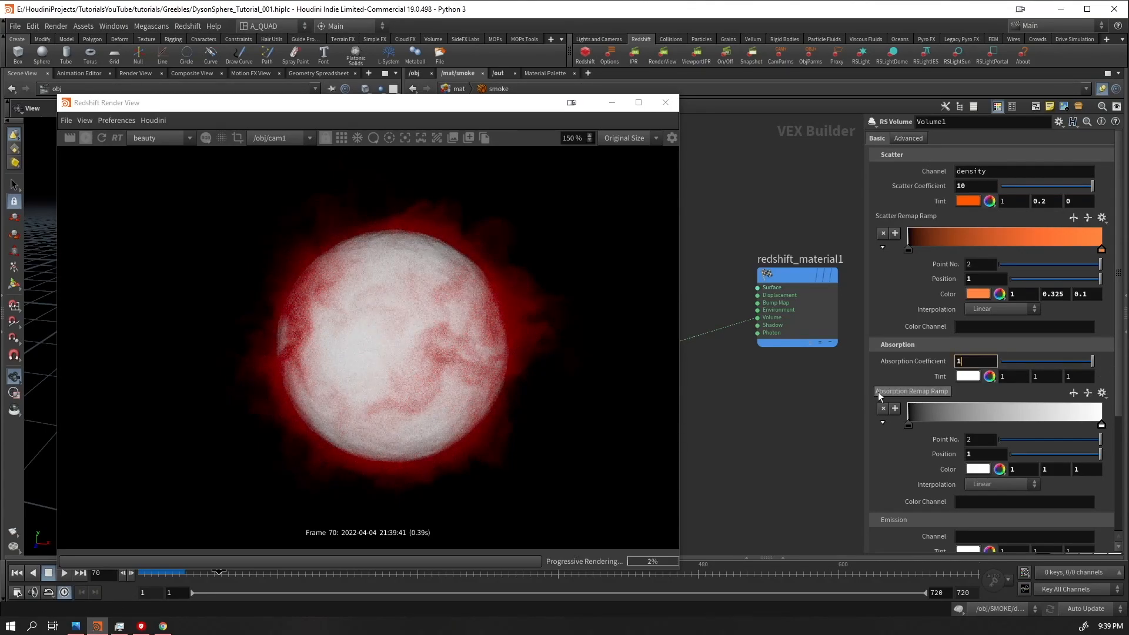
pyautogui.press('Return')
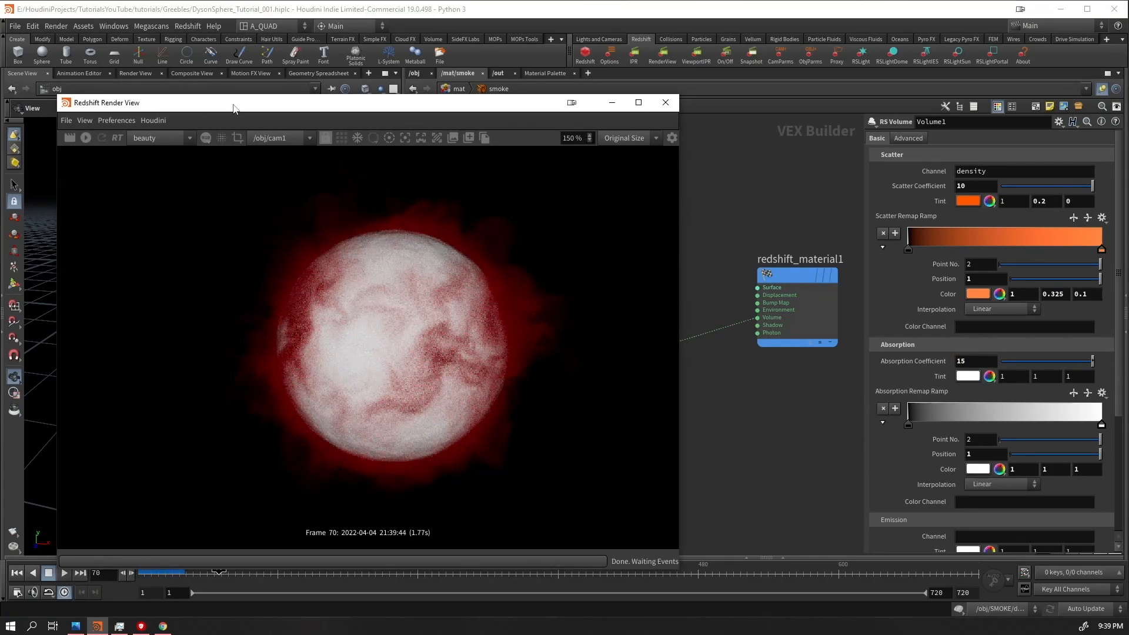
# Save the scene, open the sun material's network and spread Material1 and redshift_material1 apart
pyautogui.moveTo(235, 105); pyautogui.dragTo(263, 392)
pyautogui.click(461, 91)
pyautogui.hotkey('ctrl', 's')
pyautogui.moveTo(566, 300); pyautogui.dragTo(512, 196, button='middle')
pyautogui.doubleClick(640, 247)
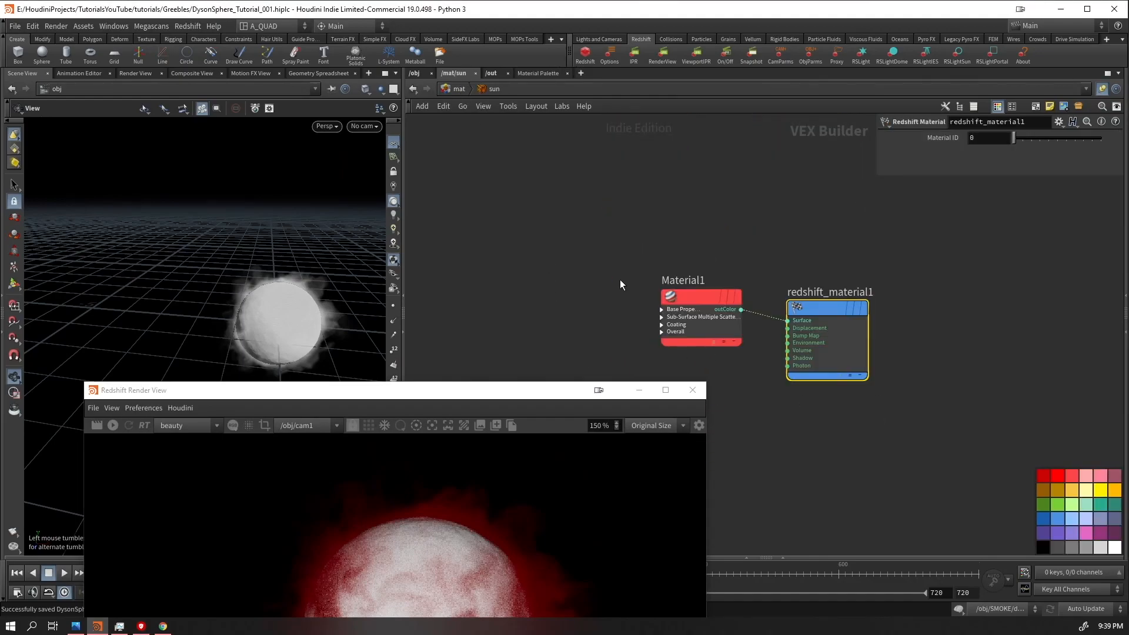
pyautogui.moveTo(836, 347); pyautogui.dragTo(963, 449)
pyautogui.moveTo(789, 475); pyautogui.dragTo(775, 339, button='middle')
pyautogui.moveTo(788, 175); pyautogui.dragTo(687, 234)
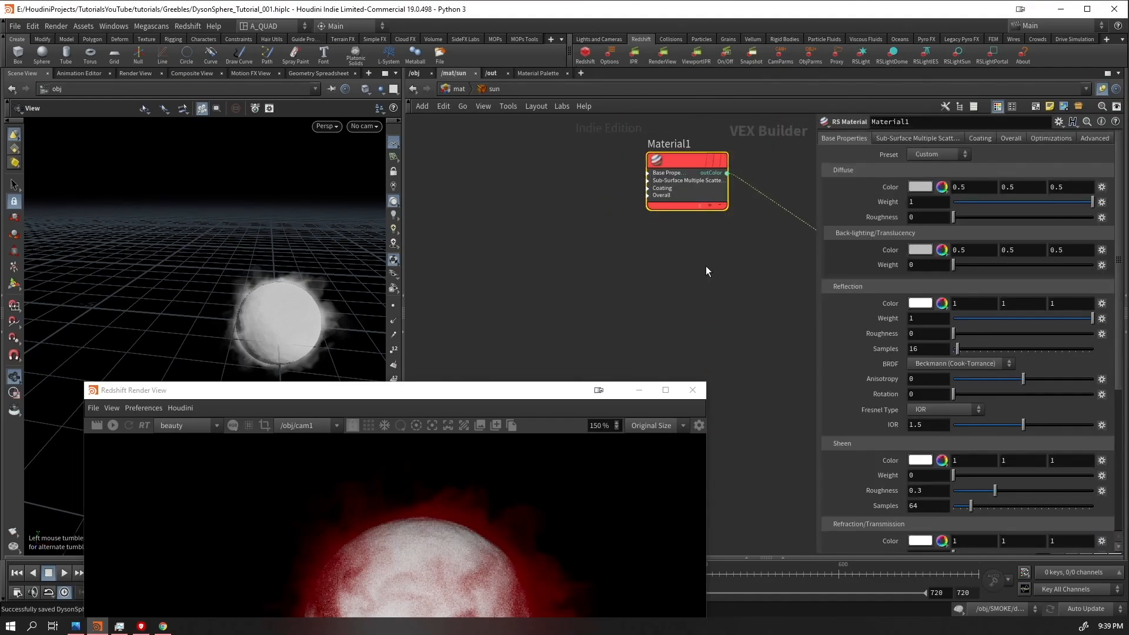
# Set Material1's emission colour to 1, 0.2, 0 and its emission weight to 25
pyautogui.click(1010, 138)
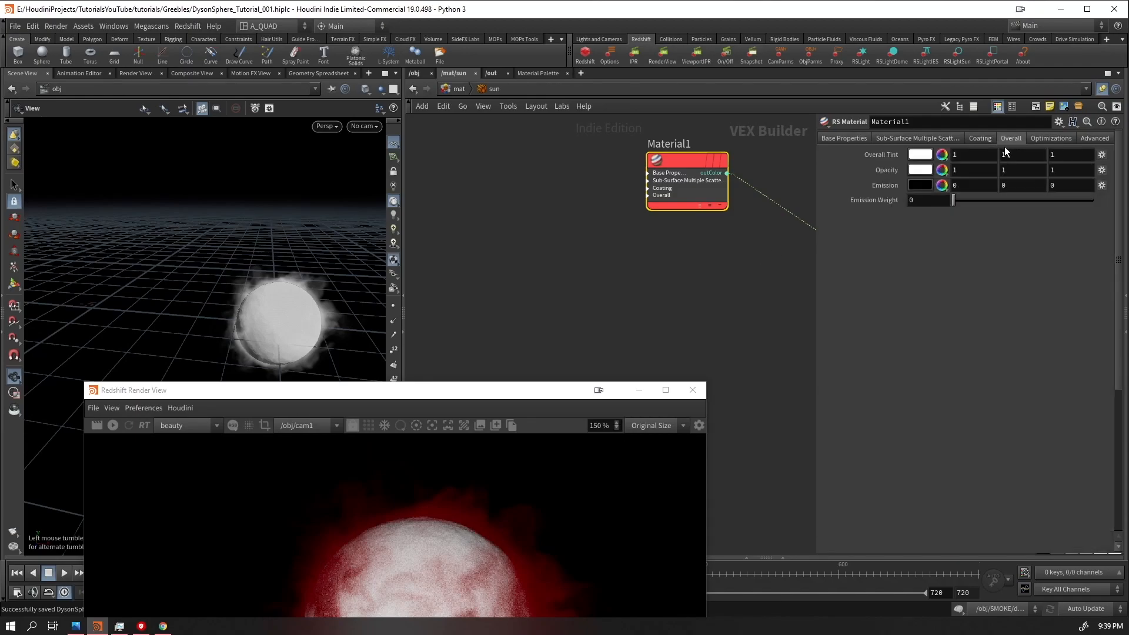
pyautogui.click(920, 187)
pyautogui.moveTo(1026, 186); pyautogui.dragTo(1088, 184)
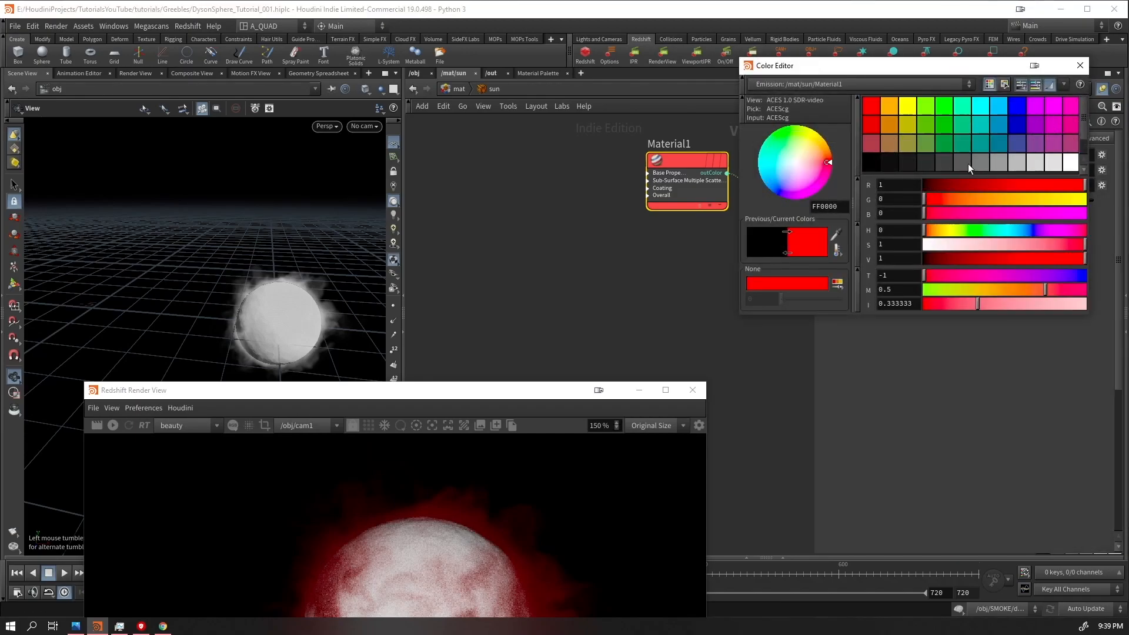
pyautogui.click(1079, 65)
pyautogui.moveTo(1017, 185); pyautogui.dragTo(876, 233)
pyautogui.write('0.2')
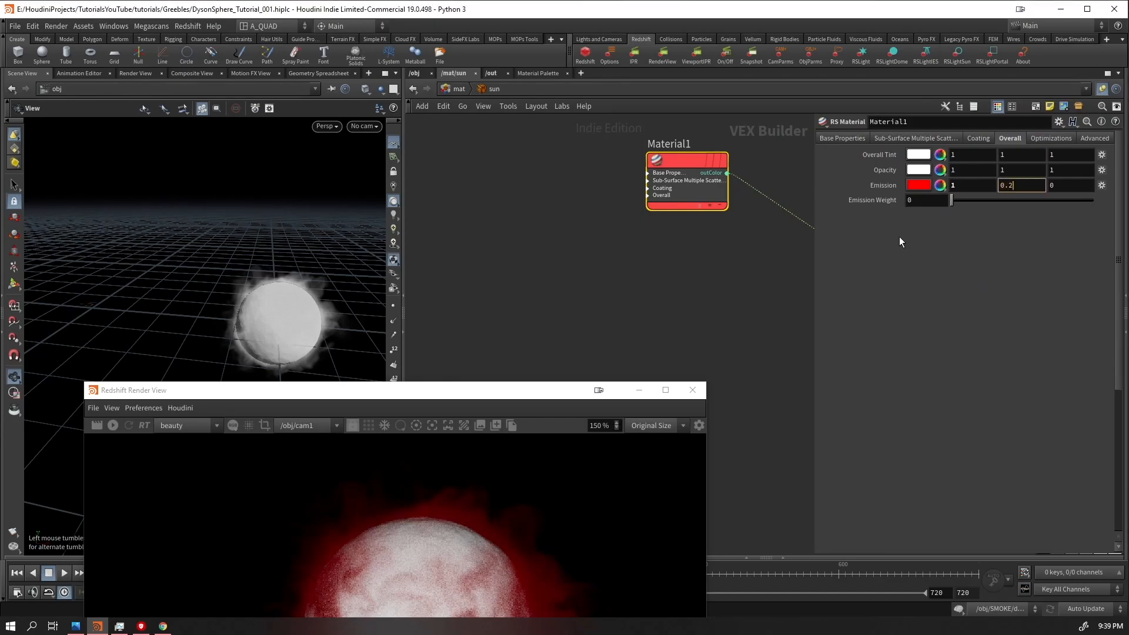
pyautogui.press('Return')
pyautogui.click(936, 200)
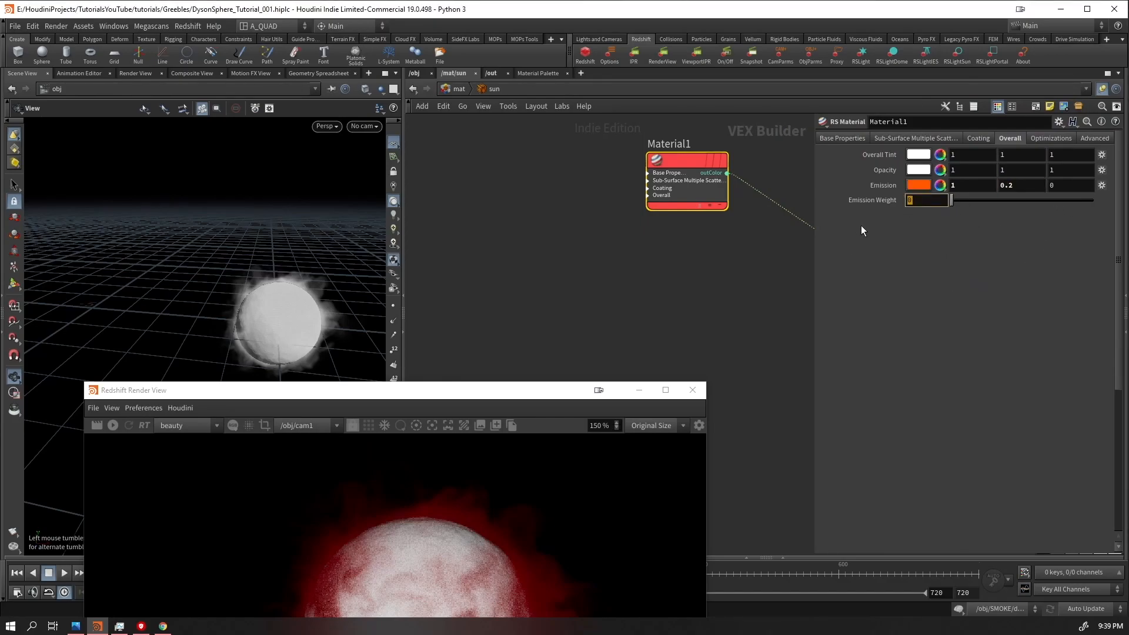
pyautogui.write('25')
pyautogui.press('Return')
# Set Material1's diffuse colour to pure red (1, 0, 0) and its reflection roughness to 1
pyautogui.moveTo(710, 302); pyautogui.dragTo(619, 280, button='middle')
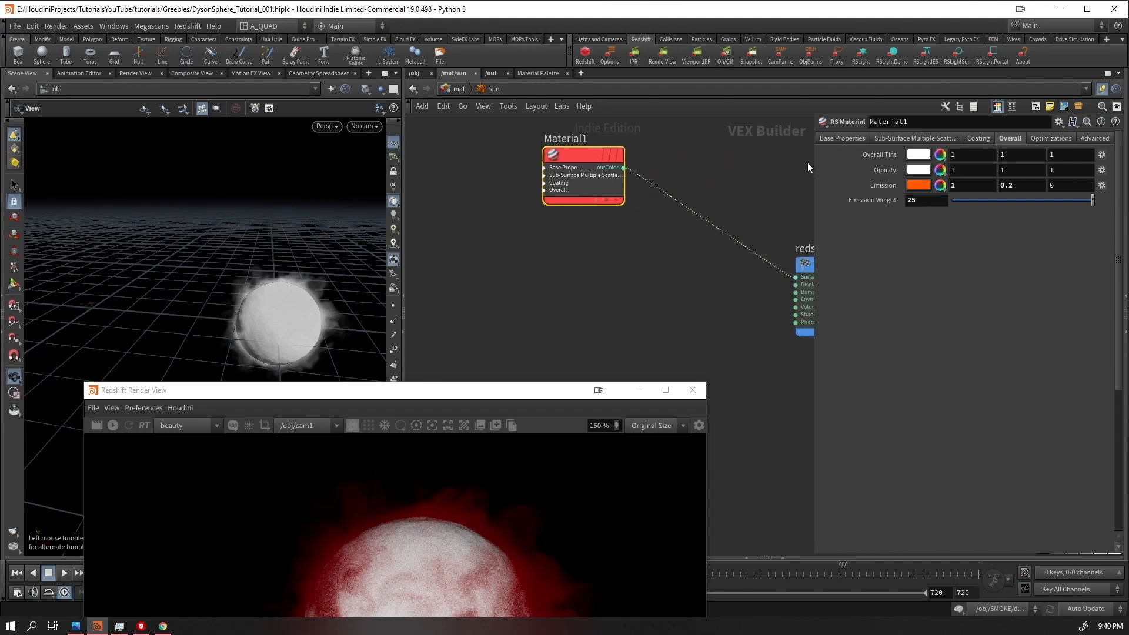
pyautogui.click(834, 138)
pyautogui.click(919, 182)
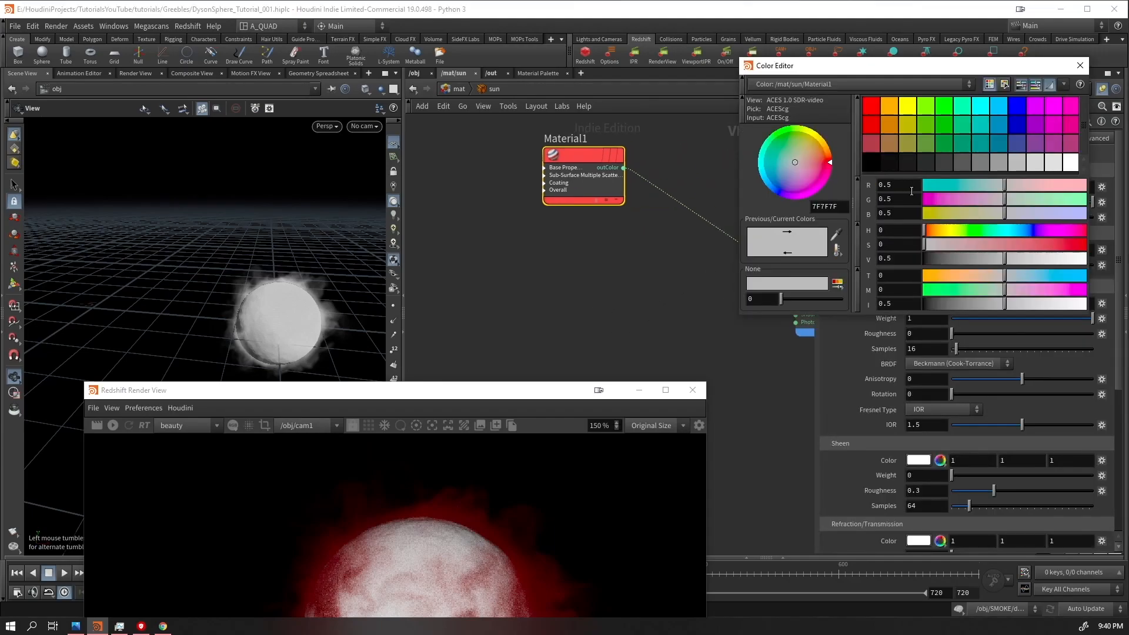
pyautogui.click(870, 105)
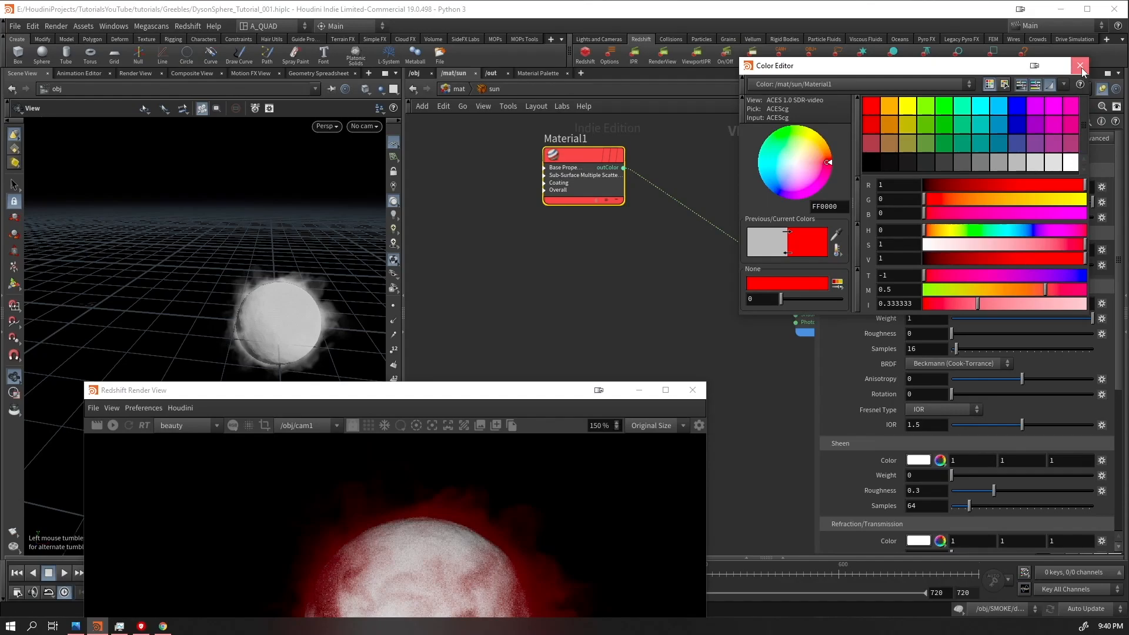
pyautogui.click(1080, 66)
pyautogui.moveTo(961, 334); pyautogui.dragTo(1094, 334)
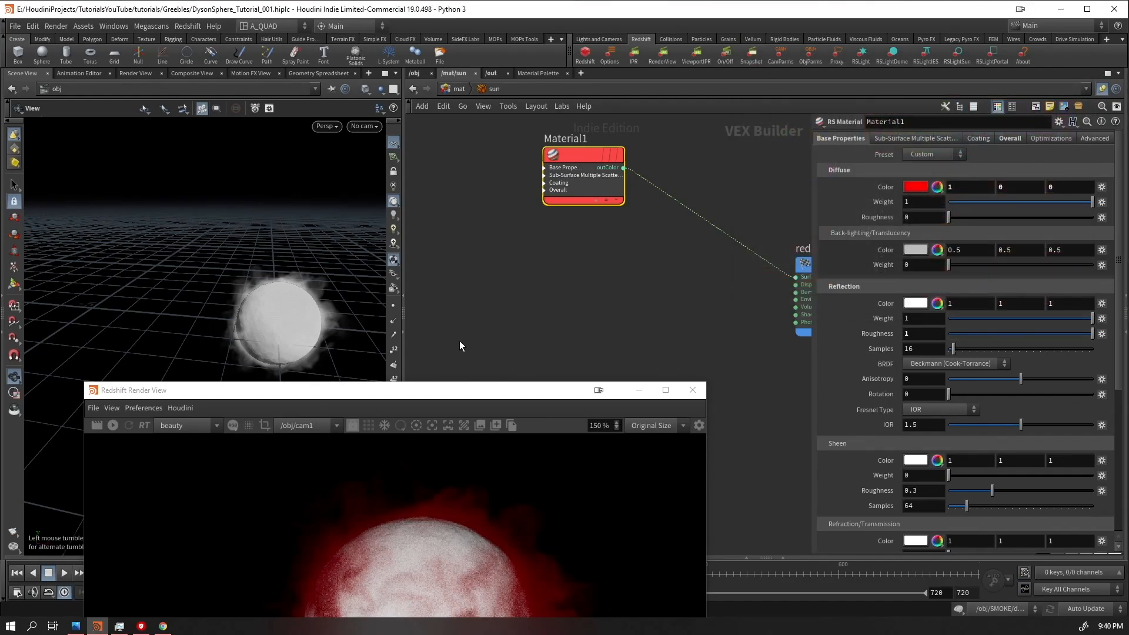
# Preview the glowing sun with an interactive render, and move the render view clear of the network
pyautogui.click(112, 425)
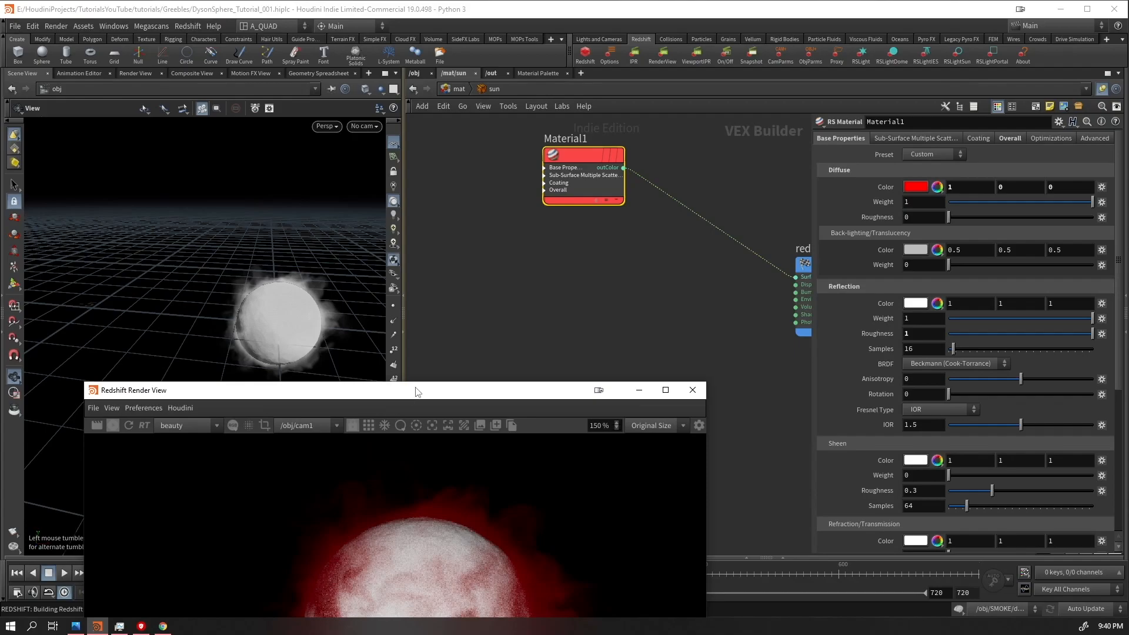
pyautogui.moveTo(416, 390); pyautogui.dragTo(420, 127)
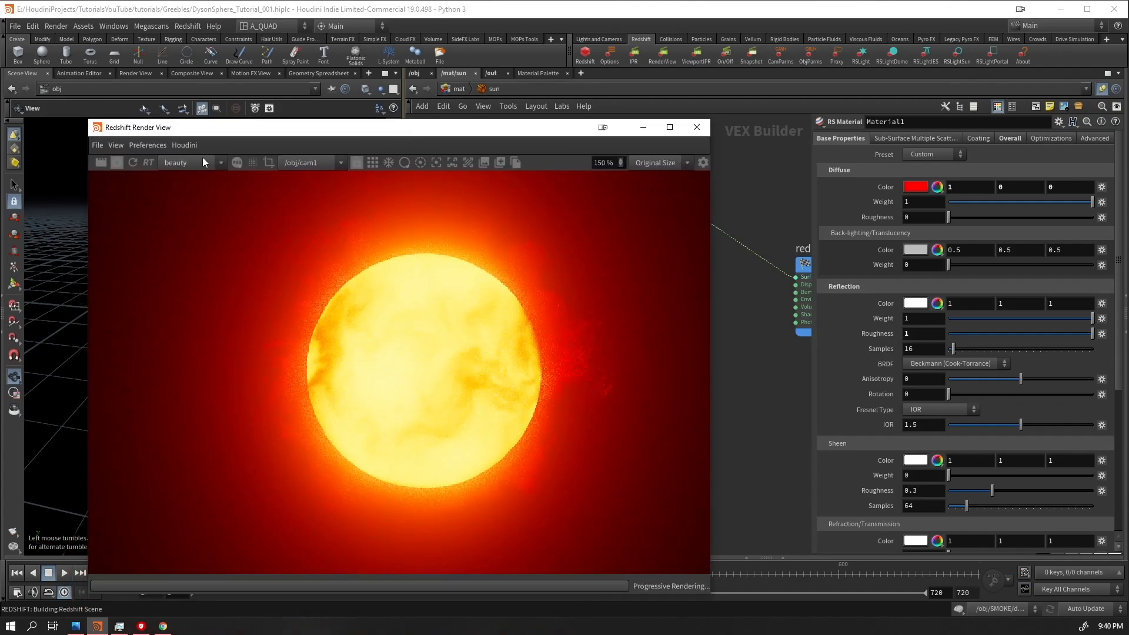
pyautogui.moveTo(374, 127); pyautogui.dragTo(315, 492)
# Insert an RS Material Blender between Material1 and redshift_material1, and expand its Base Material and Layer 1 inputs
pyautogui.press('Tab')
pyautogui.write('matble')
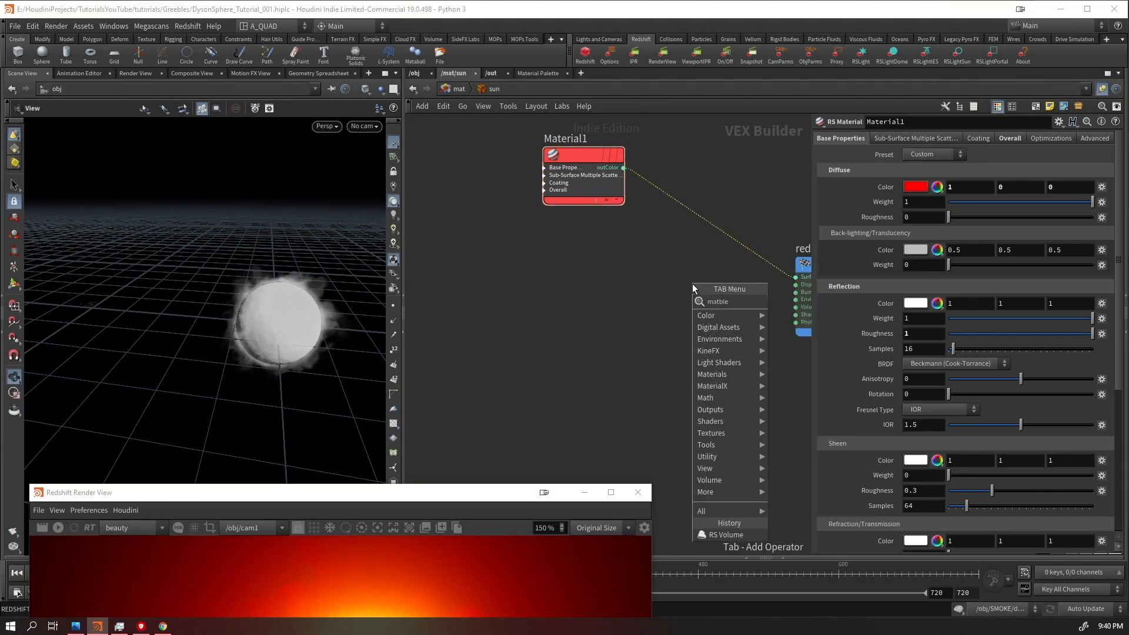
pyautogui.press('Return')
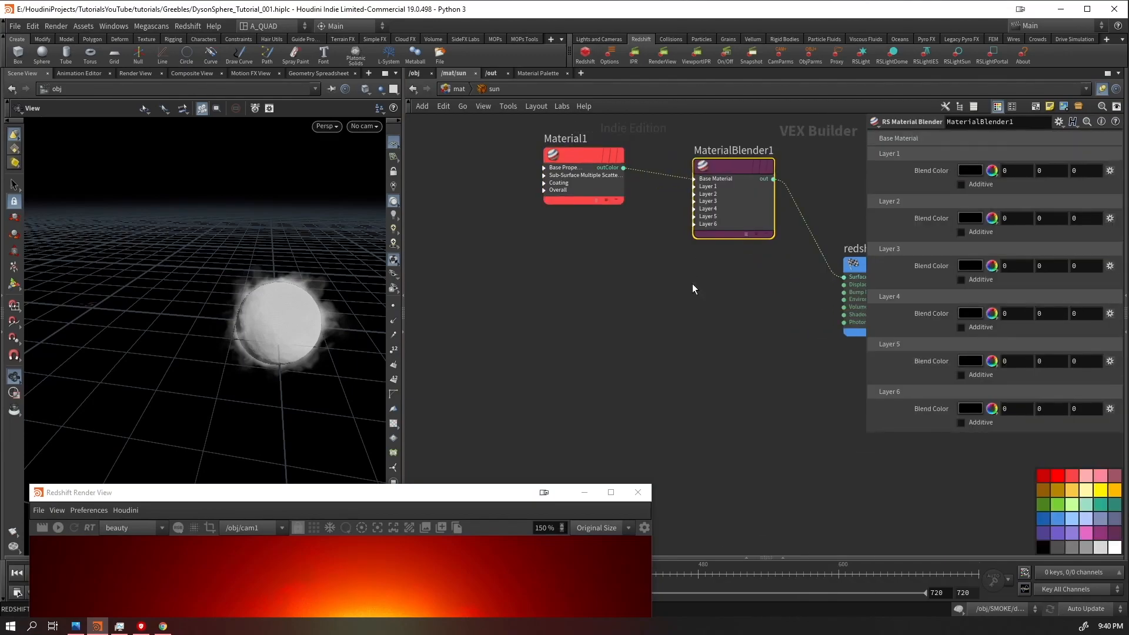
pyautogui.click(695, 186)
pyautogui.click(693, 179)
# Add a second RS Material wired into the blender's layerColor1 input and place it below Material1
pyautogui.moveTo(751, 212); pyautogui.dragTo(566, 262)
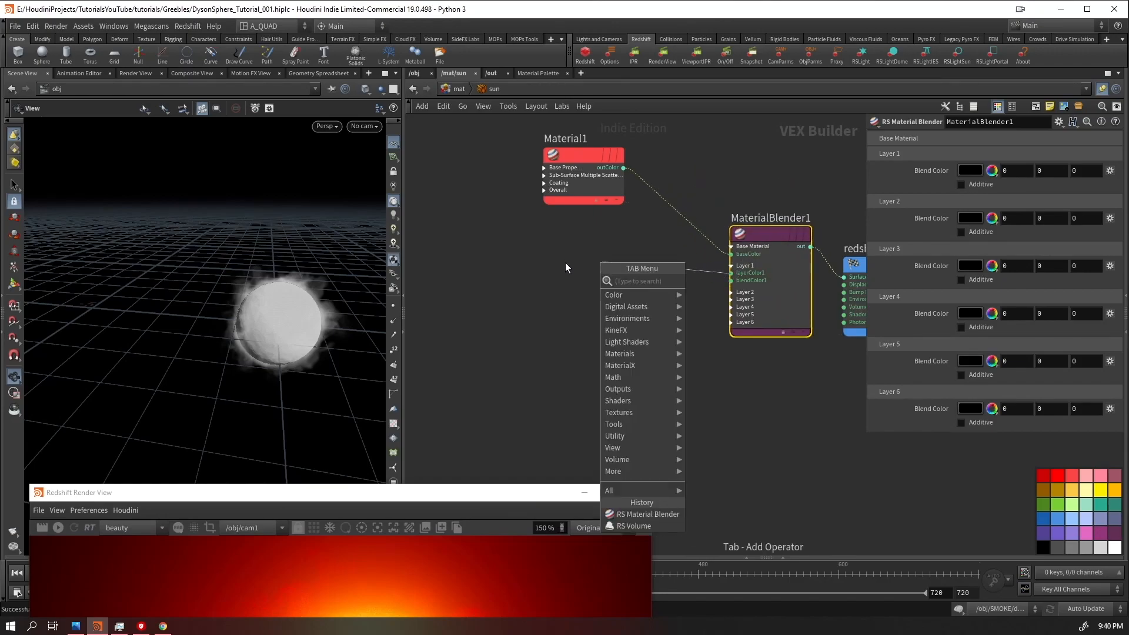
pyautogui.write('ma')
pyautogui.press('Down')
pyautogui.press('Return')
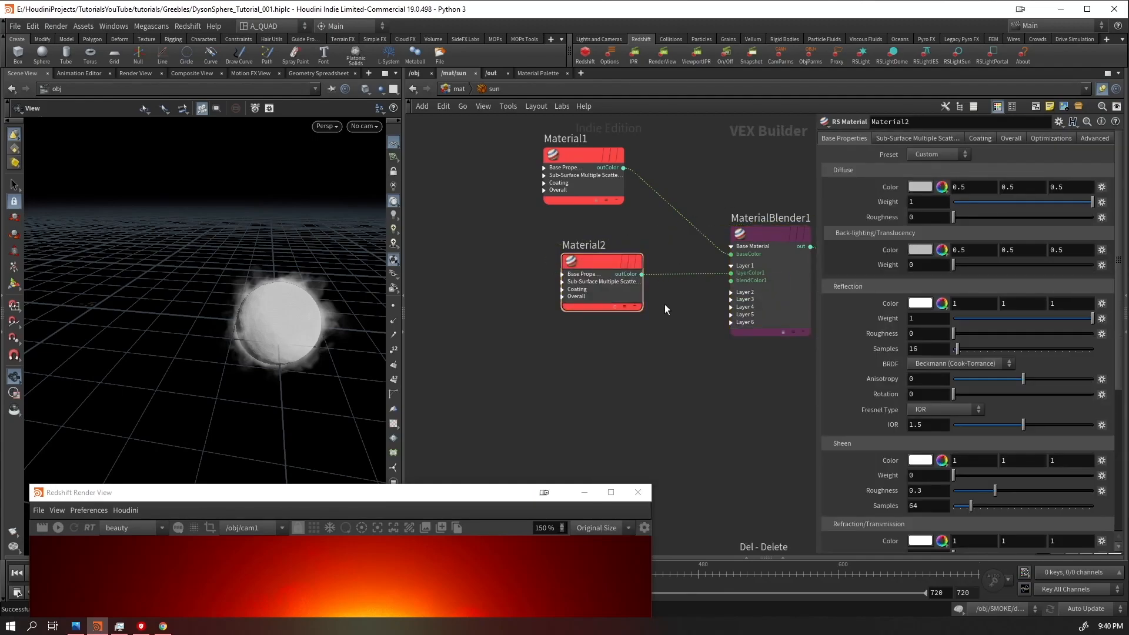
pyautogui.moveTo(608, 291); pyautogui.dragTo(577, 279)
# Give Material2 a fully saturated, very dark red colour and raise its reflection roughness to the maximum
pyautogui.click(920, 249)
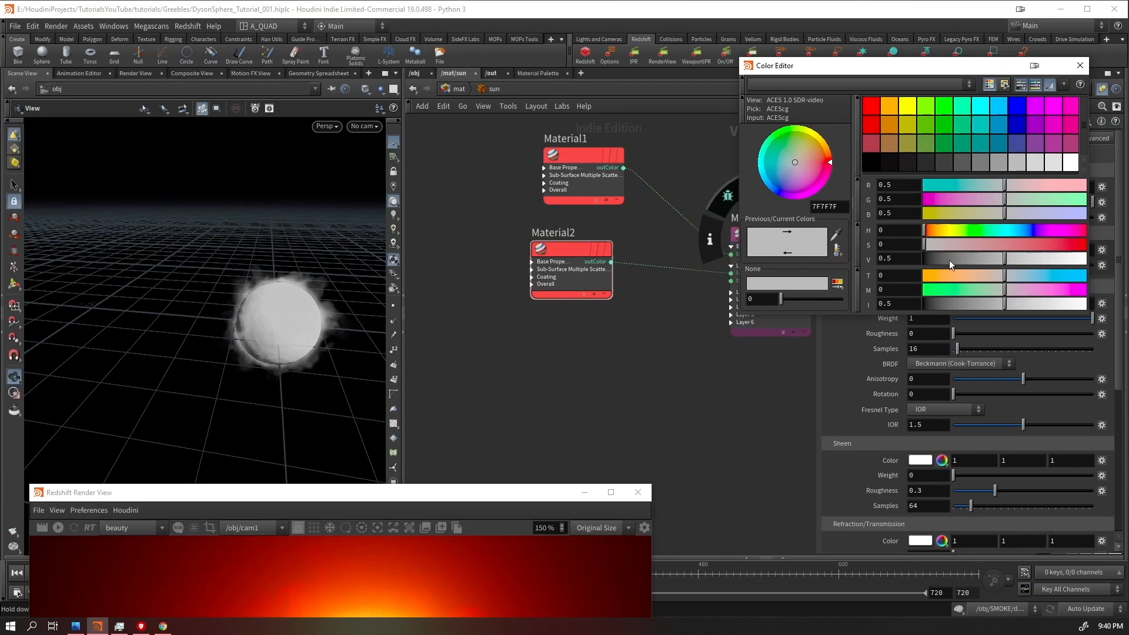
pyautogui.moveTo(945, 245); pyautogui.dragTo(1087, 245)
pyautogui.moveTo(931, 258); pyautogui.dragTo(928, 259)
pyautogui.click(1079, 65)
pyautogui.moveTo(972, 334); pyautogui.dragTo(1094, 334)
# Add an RS Maxon Noise below Material2 and wire its outColor into the blender's blendColor1 input
pyautogui.press('Tab')
pyautogui.write('maxon')
pyautogui.press('Return')
pyautogui.click(577, 374)
pyautogui.moveTo(616, 386); pyautogui.dragTo(731, 281)
# Set the Maxon Noise type to Buya, its overall scale to 5 and its cycles to 0.87
pyautogui.click(980, 200)
pyautogui.click(994, 243)
pyautogui.click(978, 403)
pyautogui.write('5')
pyautogui.press('Return')
pyautogui.click(986, 469)
pyautogui.write('0.87')
pyautogui.press('Return')
# Tidy the sun network, lining up both materials and the Maxon Noise in a column beside the blender and redshift_material1
pyautogui.moveTo(739, 457); pyautogui.dragTo(624, 427, button='middle')
pyautogui.moveTo(766, 294); pyautogui.dragTo(772, 264)
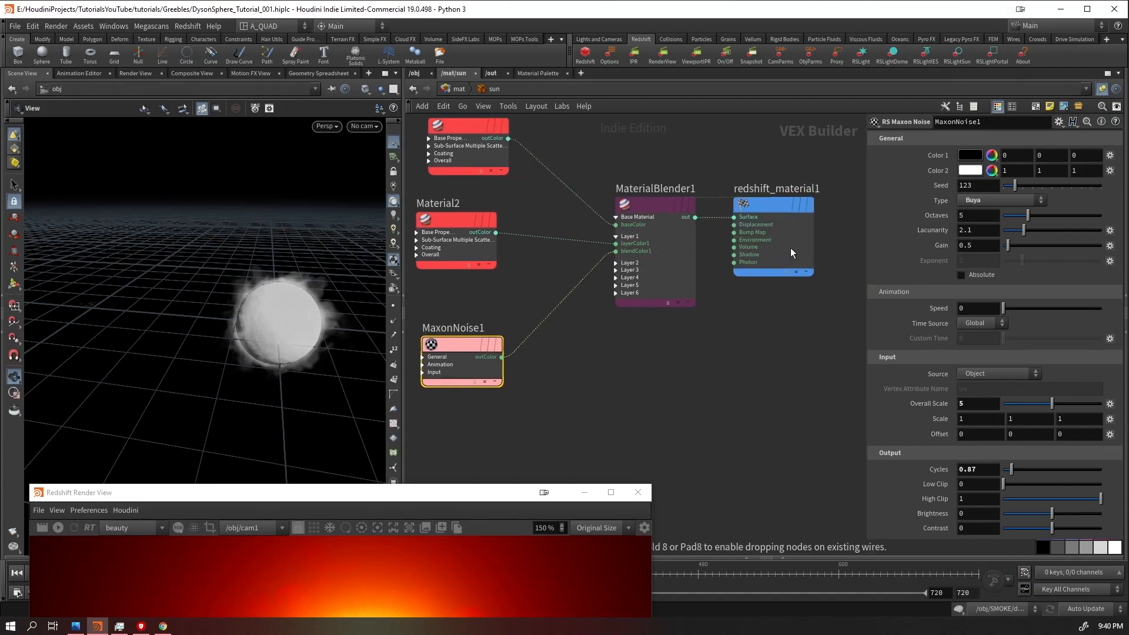
pyautogui.moveTo(507, 182); pyautogui.dragTo(465, 352)
pyautogui.press('a')
pyautogui.moveTo(450, 314); pyautogui.dragTo(495, 273)
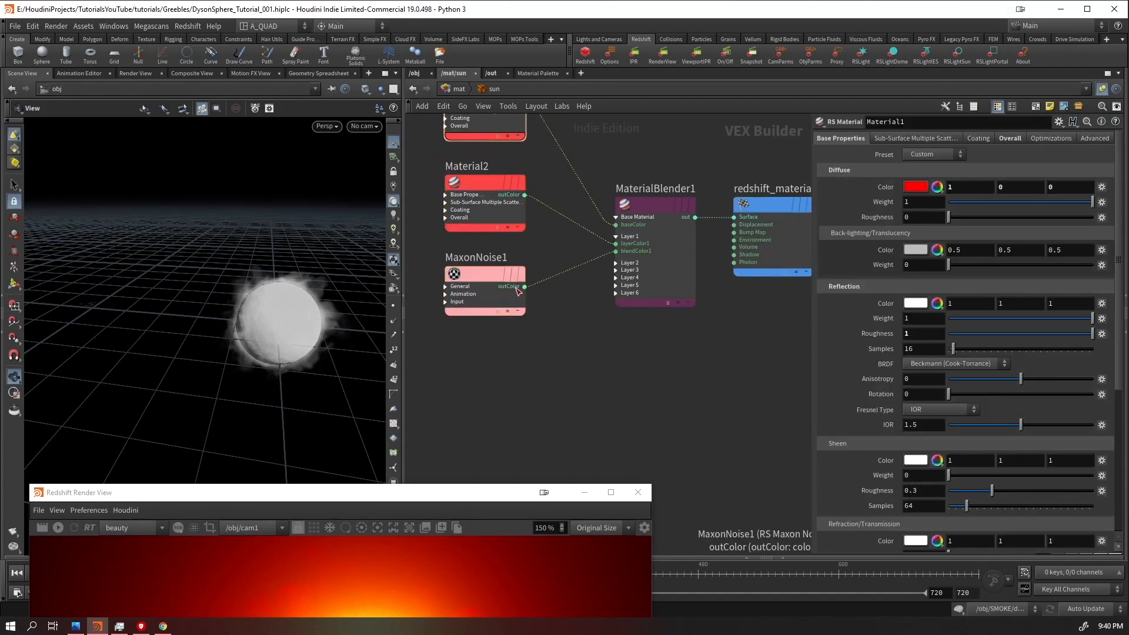
# Add a second RS Maxon Noise below the first one and feed its outColor into a new RS Displacement node
pyautogui.press('Tab')
pyautogui.write('maxon')
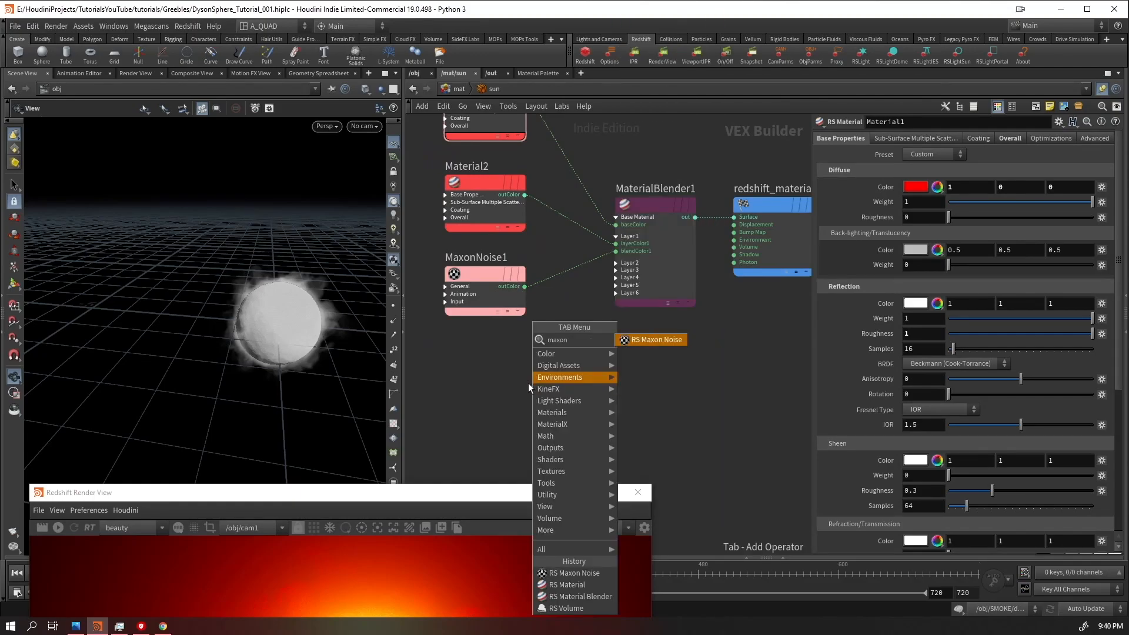
pyautogui.press('Return')
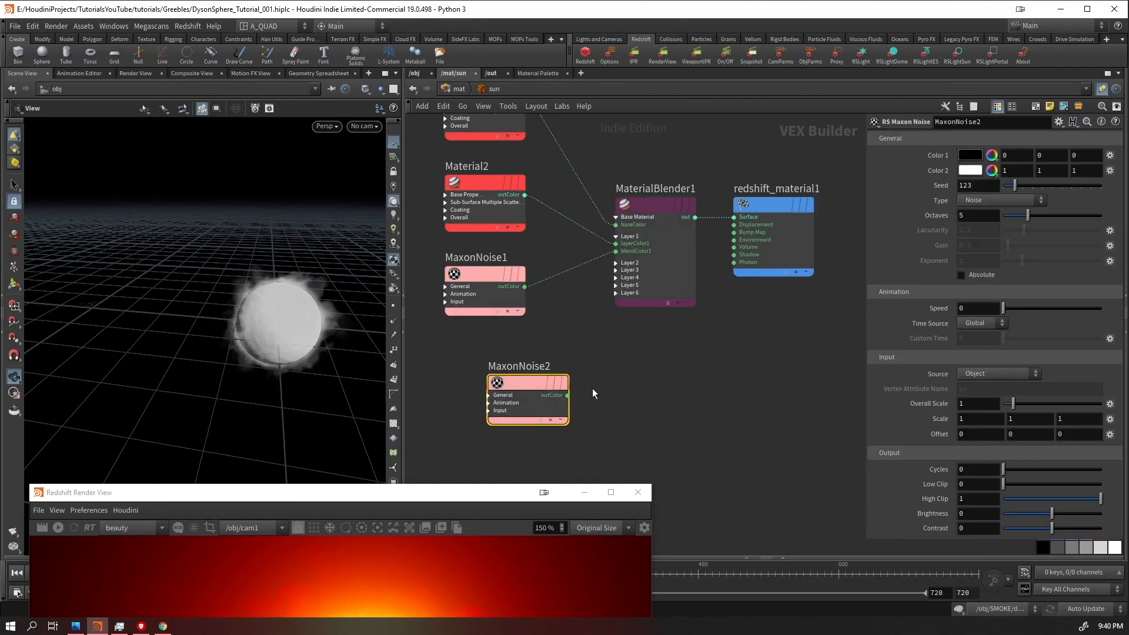
pyautogui.click(567, 395)
pyautogui.press('Tab')
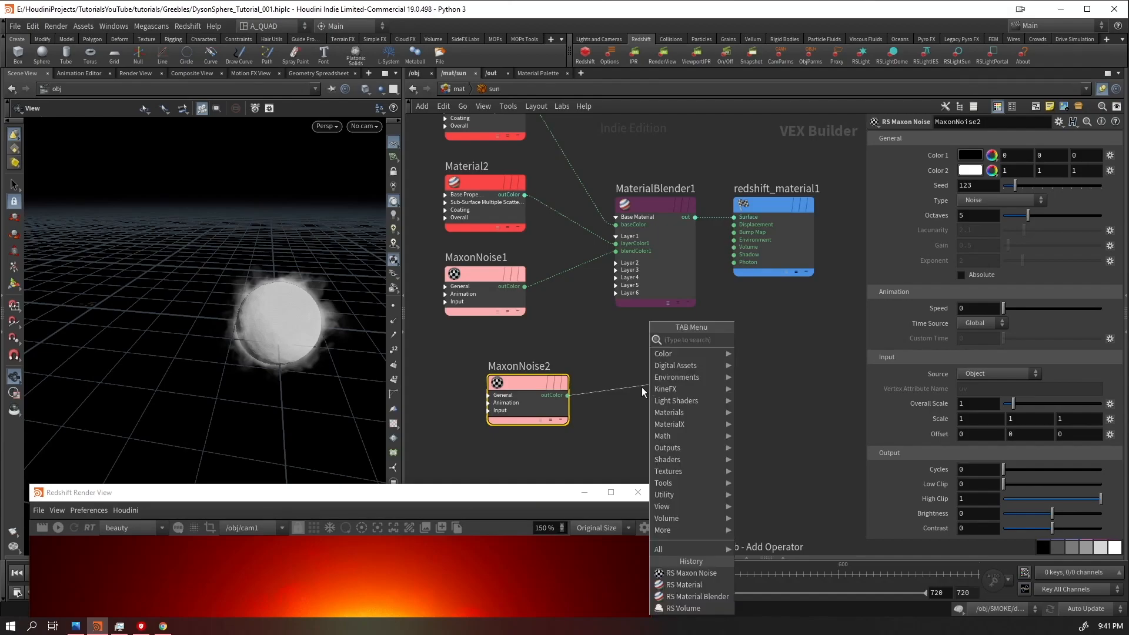
pyautogui.write('disp')
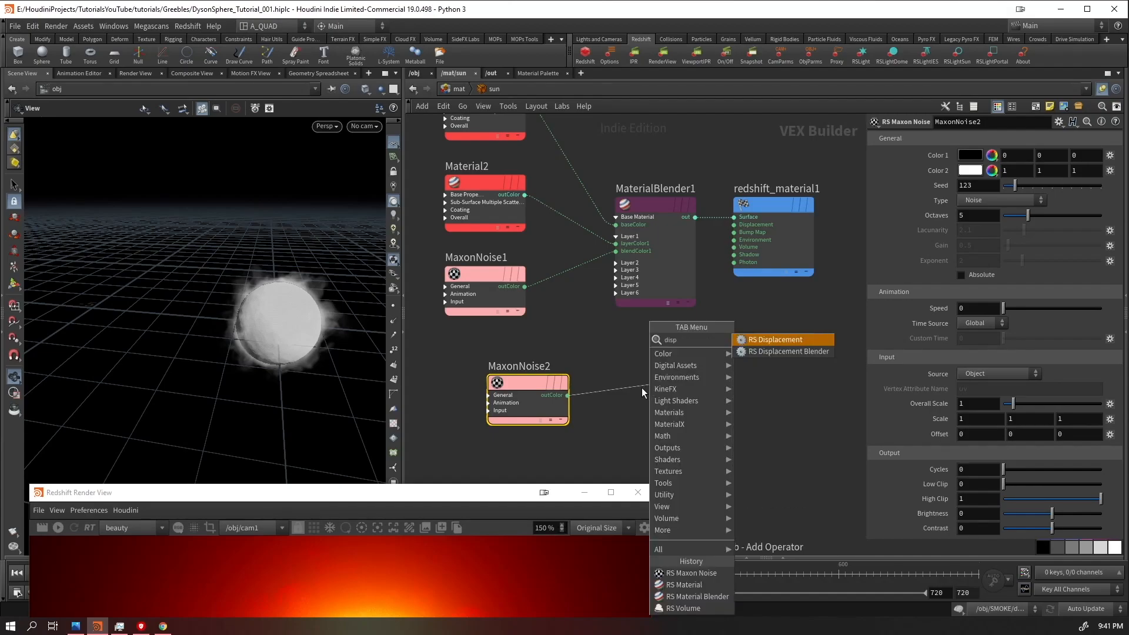
pyautogui.press('Return')
# Set the displacement scale to 0.01 and wire its output into redshift_material1's Displacement input, moving the material node down for room
pyautogui.doubleClick(982, 156)
pyautogui.write('0.01')
pyautogui.press('Return')
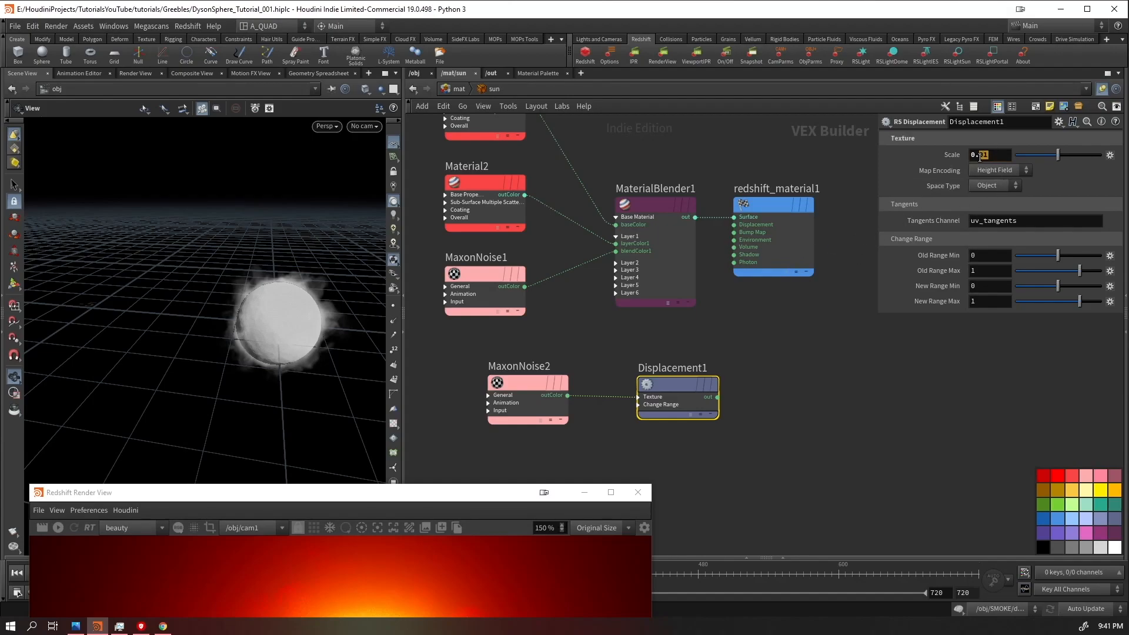
pyautogui.moveTo(782, 264); pyautogui.dragTo(817, 334)
pyautogui.moveTo(769, 297); pyautogui.dragTo(717, 397)
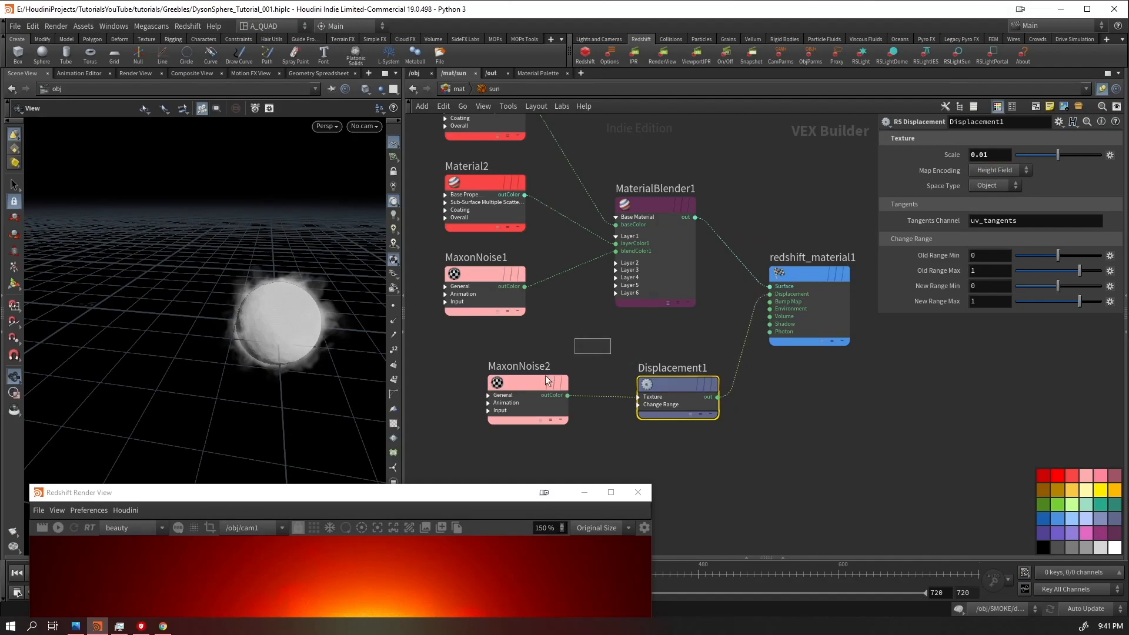
# Set MaxonNoise2's type to Buya, its overall scale to 4 and its cycles to 10
pyautogui.click(553, 389)
pyautogui.click(999, 201)
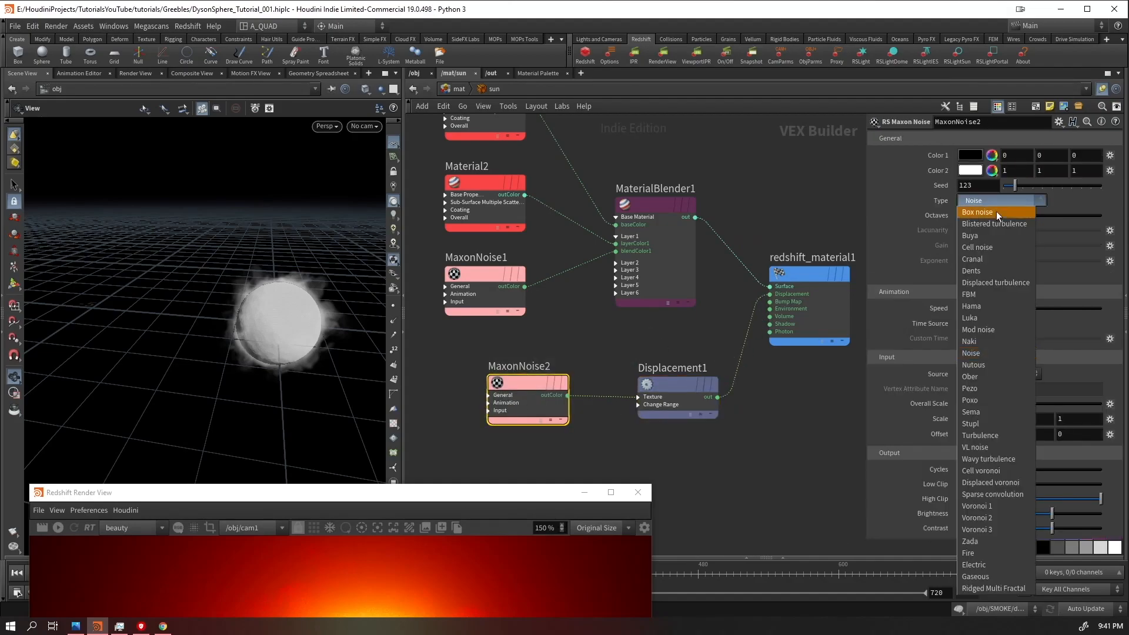
pyautogui.click(975, 235)
pyautogui.write('4')
pyautogui.press('Return')
pyautogui.click(983, 467)
pyautogui.write('1')
pyautogui.press('Return')
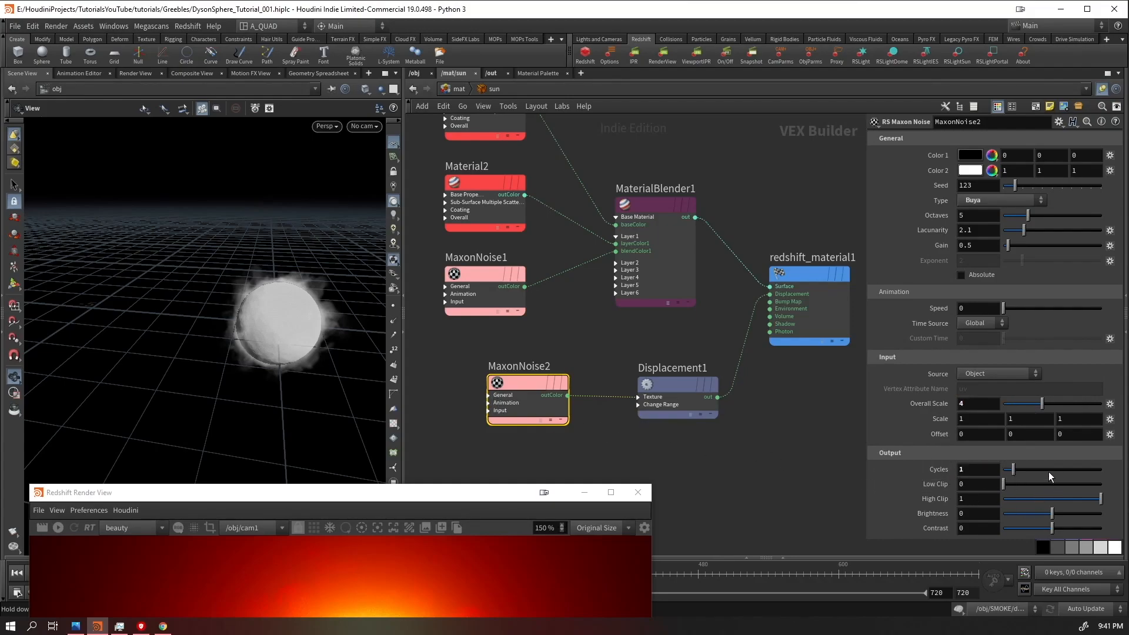
# Align MaxonNoise2 and Displacement1 beneath the other noise and the material blender
pyautogui.moveTo(719, 435); pyautogui.dragTo(466, 369)
pyautogui.click(567, 409)
pyautogui.moveTo(632, 383); pyautogui.dragTo(653, 381)
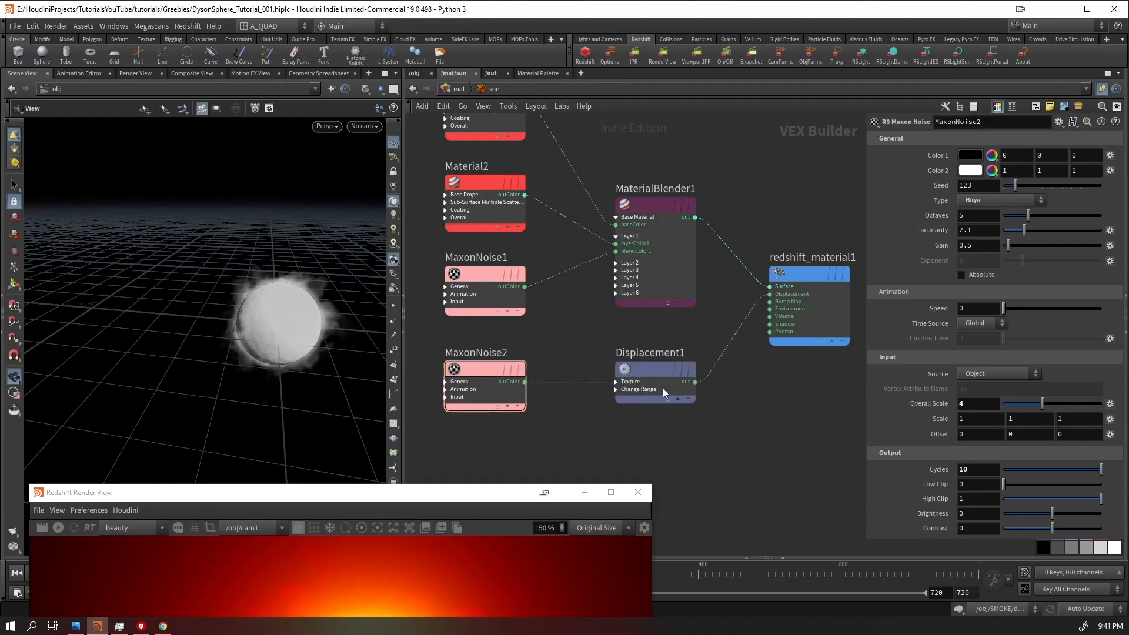
# Start the Redshift render of the sun and shrink the Render View so it leaves the node network visible
pyautogui.moveTo(391, 496); pyautogui.dragTo(533, 145)
pyautogui.click(198, 178)
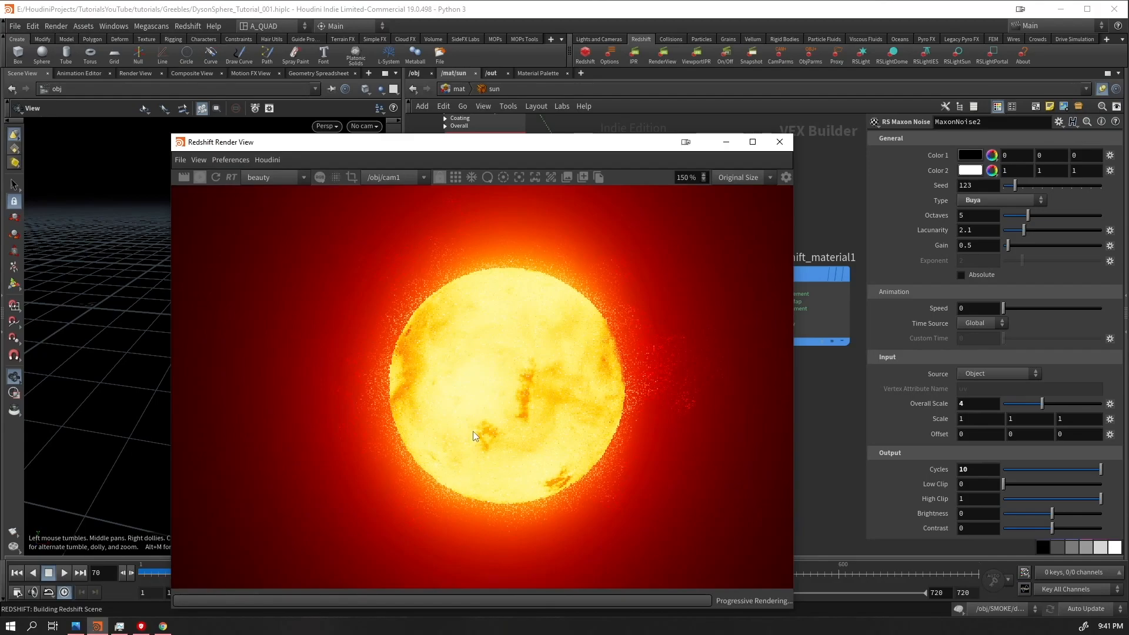
pyautogui.scroll(-3, 466, 467)
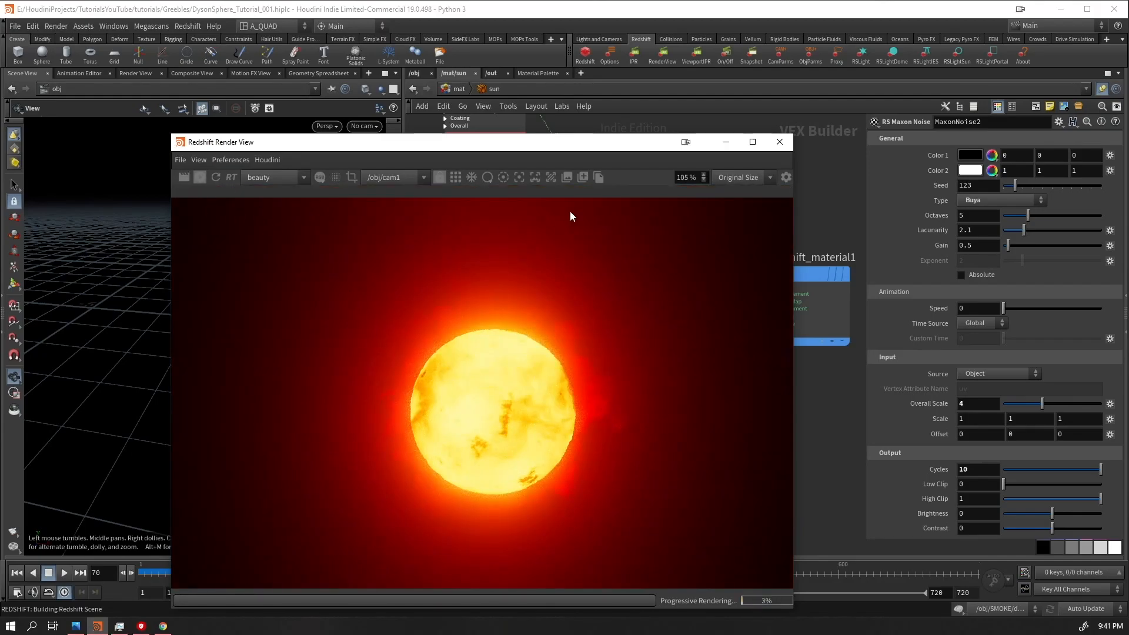
pyautogui.moveTo(792, 158); pyautogui.dragTo(439, 166)
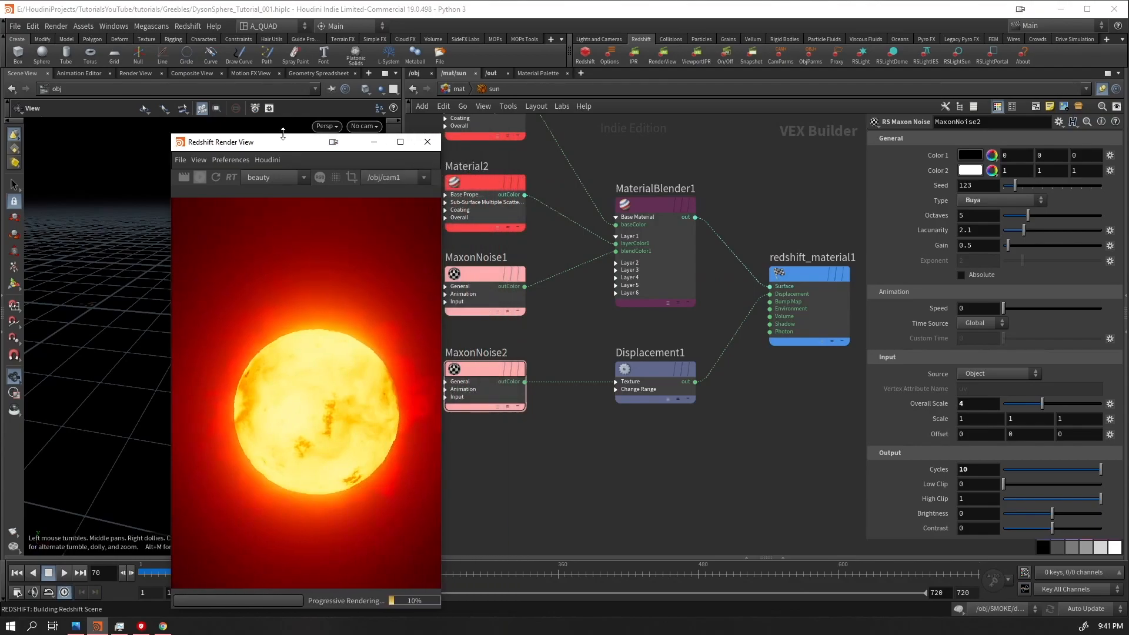
pyautogui.moveTo(281, 135); pyautogui.dragTo(149, 263)
# Set MaxonNoise1's overall scale to 3.25, offset to 2.3 on all axes, cycles to 1.02, low clip to 0.307 and high clip to 0.916
pyautogui.click(465, 312)
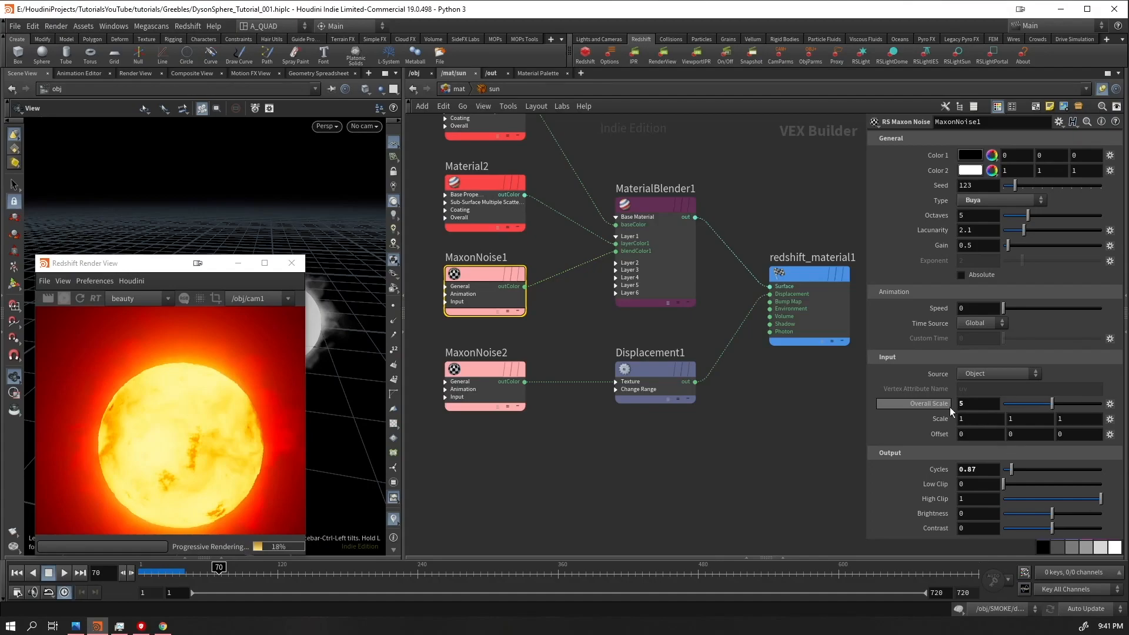
pyautogui.moveTo(1011, 469); pyautogui.dragTo(1013, 467)
pyautogui.moveTo(1056, 405); pyautogui.dragTo(1038, 404)
pyautogui.moveTo(939, 436); pyautogui.dragTo(983, 450, button='middle')
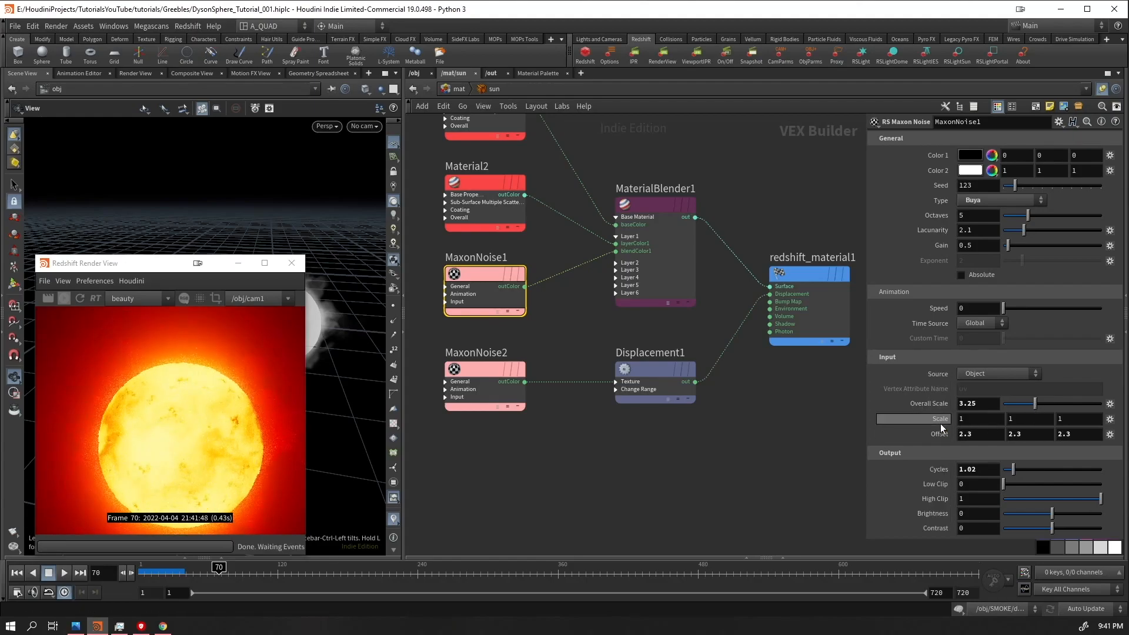
pyautogui.moveTo(1004, 489); pyautogui.dragTo(1090, 499)
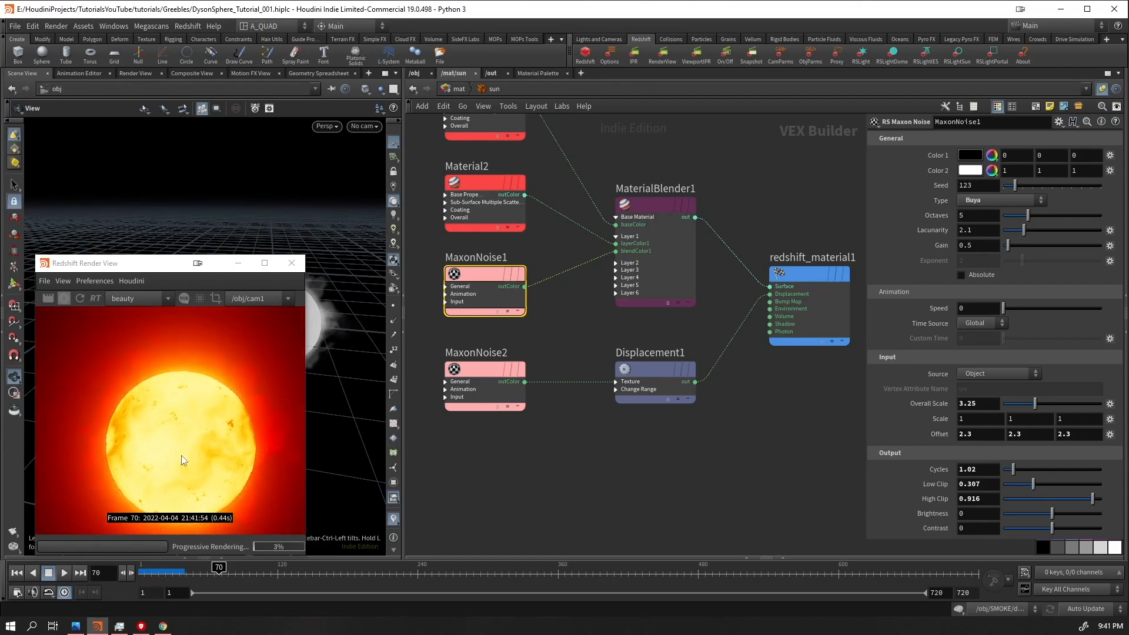
# Stop the live render and duplicate Material1 above the original, shifting the blender for more room
pyautogui.moveTo(178, 268); pyautogui.dragTo(243, 250)
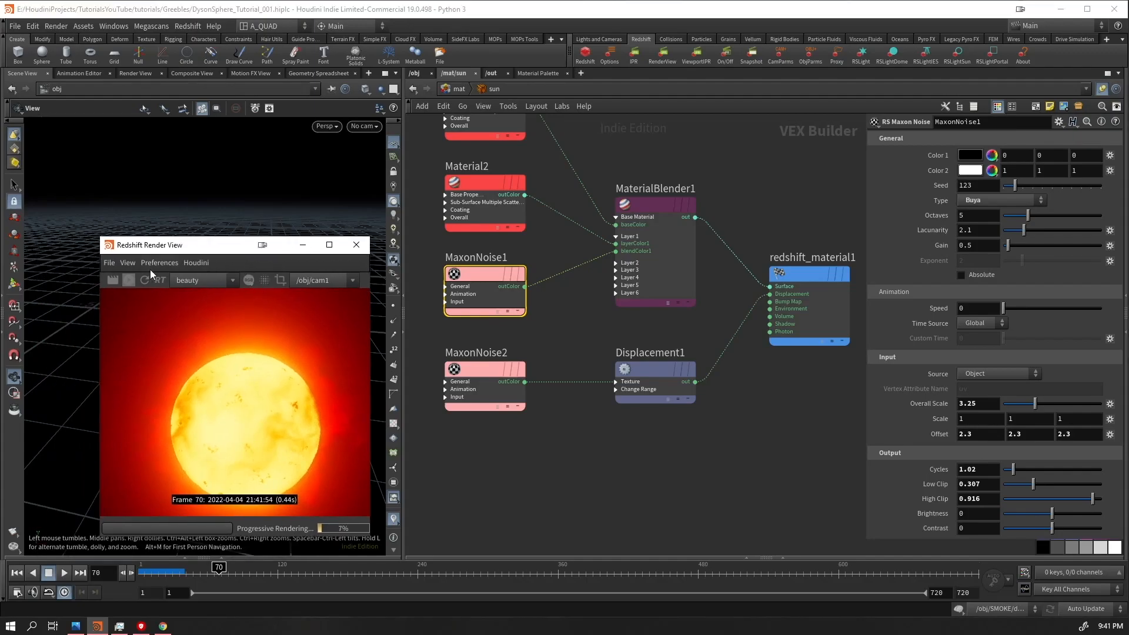
pyautogui.click(128, 280)
pyautogui.moveTo(496, 204); pyautogui.dragTo(585, 313, button='middle')
pyautogui.moveTo(767, 386); pyautogui.dragTo(798, 312)
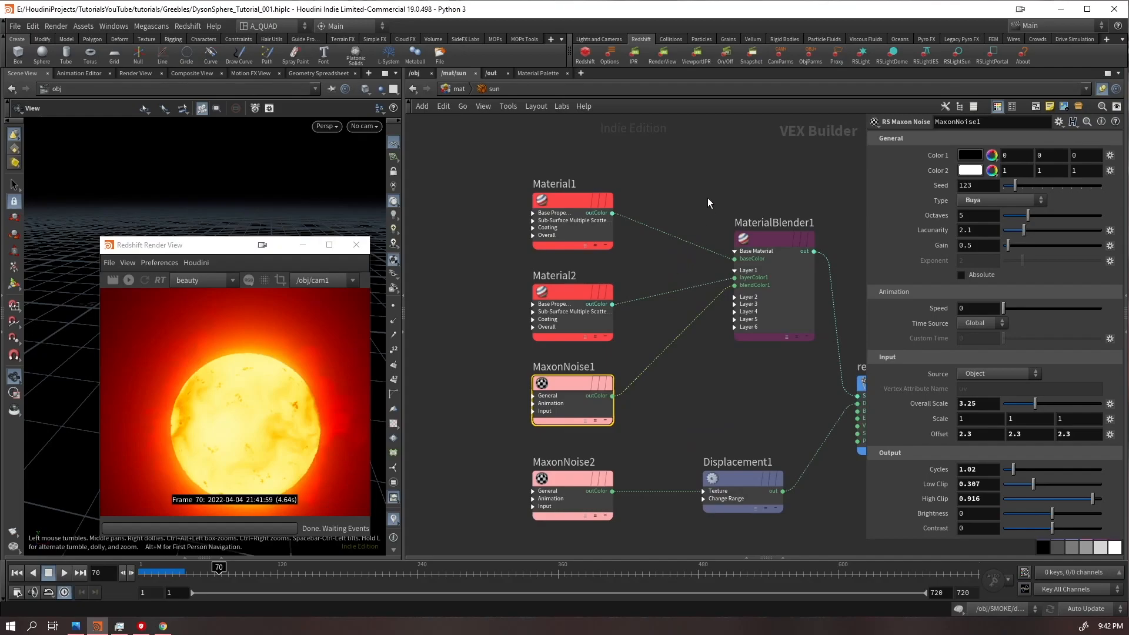
pyautogui.moveTo(598, 174); pyautogui.dragTo(601, 382, button='middle')
pyautogui.keyDown('alt'); pyautogui.moveTo(577, 409); pyautogui.dragTo(578, 232); pyautogui.keyUp('alt')
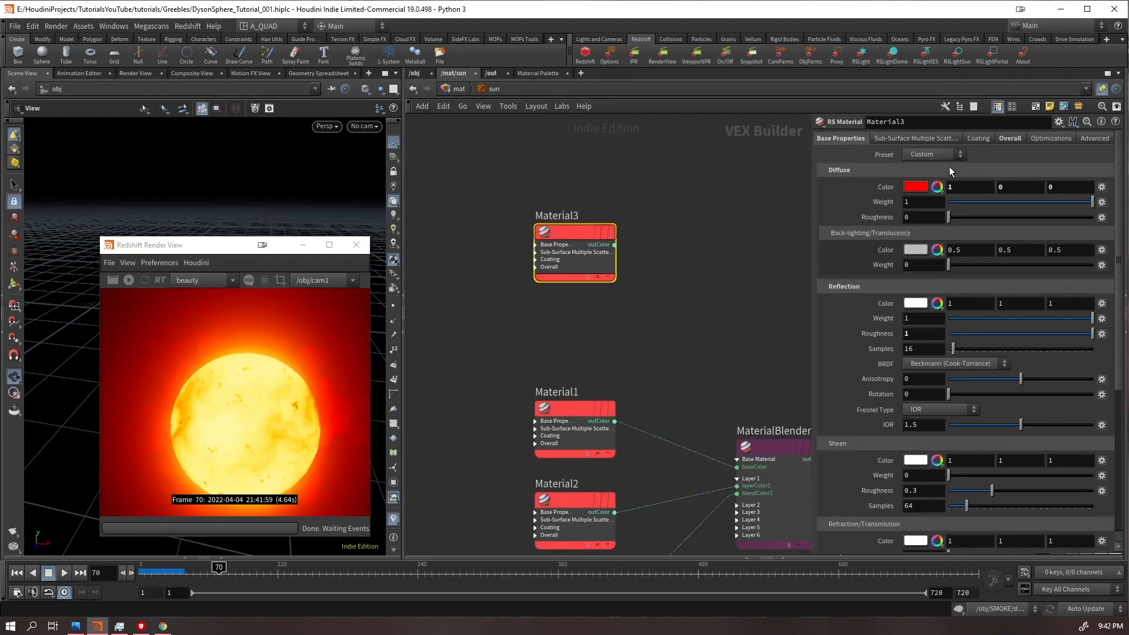
# Give Material3 a red emission colour of 1, 0.058, 0 and an emission weight of 0.5
pyautogui.click(1009, 139)
pyautogui.click(916, 184)
pyautogui.moveTo(956, 199); pyautogui.dragTo(933, 198)
pyautogui.click(1078, 68)
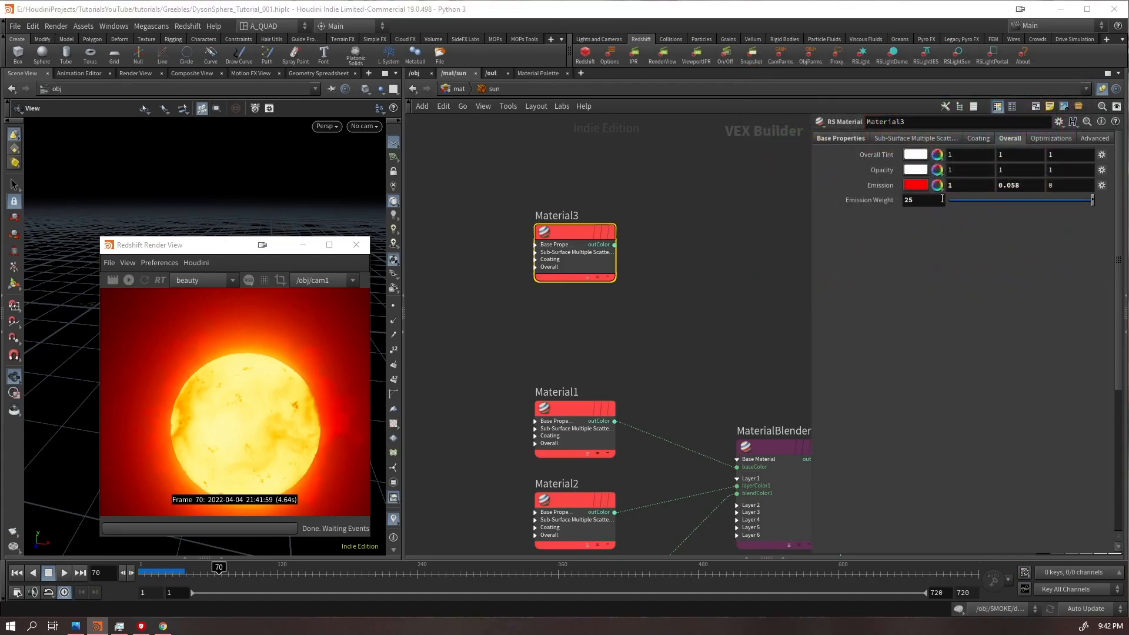
# Add an RS Maxon Noise between Material3 and Material1 and set its overall scale to 5
pyautogui.click(615, 337)
pyautogui.press('Tab')
pyautogui.write('maxon')
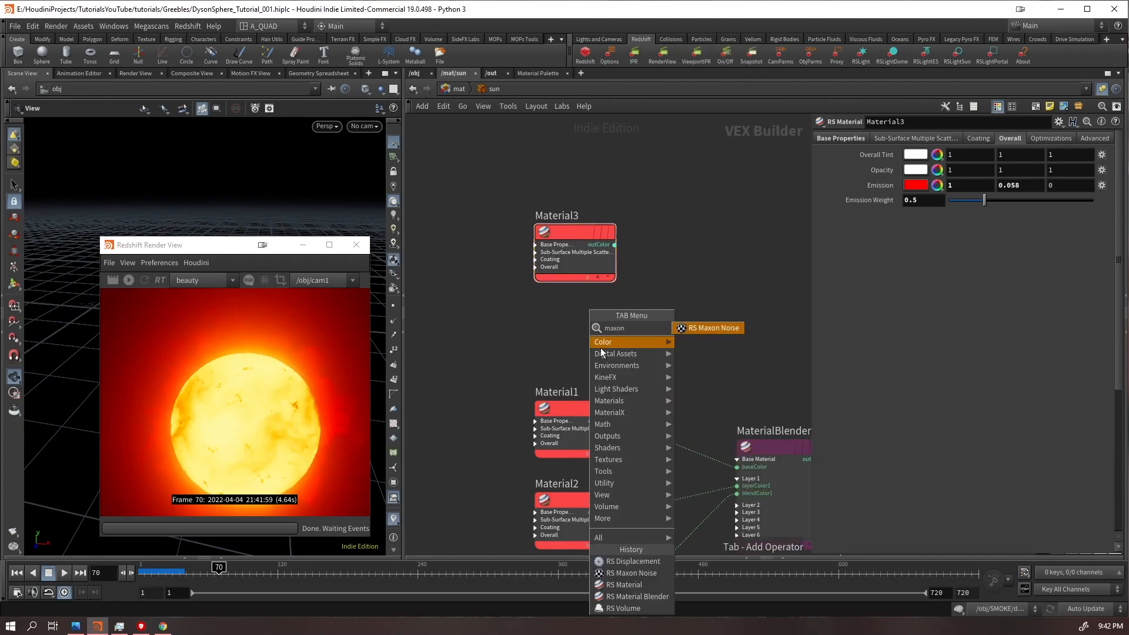
pyautogui.press('Return')
pyautogui.click(600, 347)
pyautogui.moveTo(591, 343); pyautogui.dragTo(570, 326)
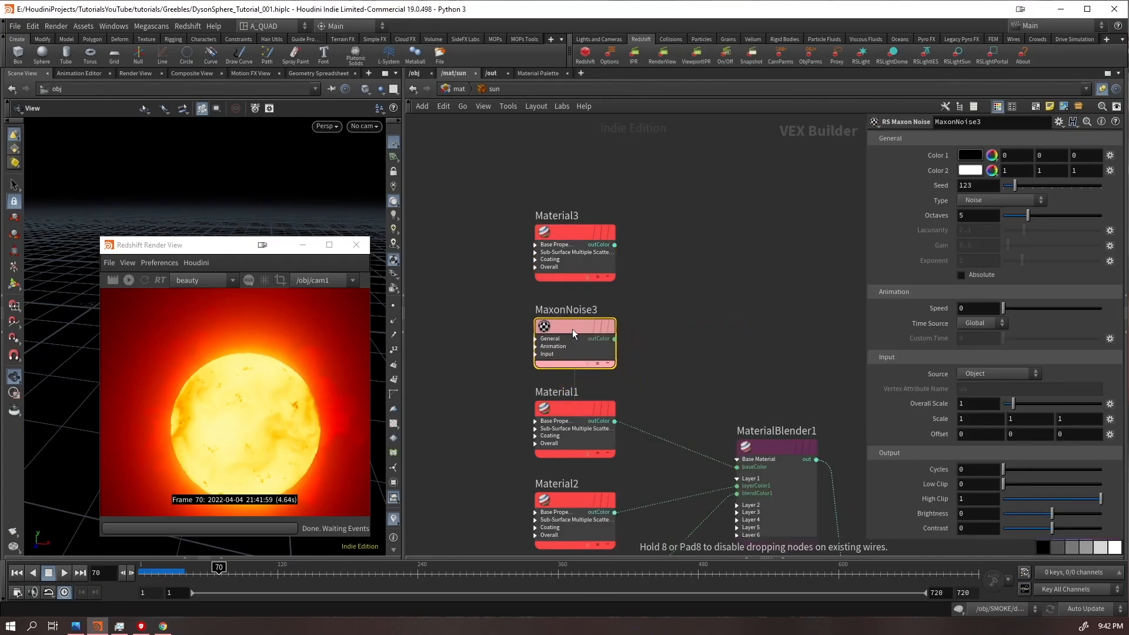
pyautogui.doubleClick(978, 403)
pyautogui.write('5')
pyautogui.press('Return')
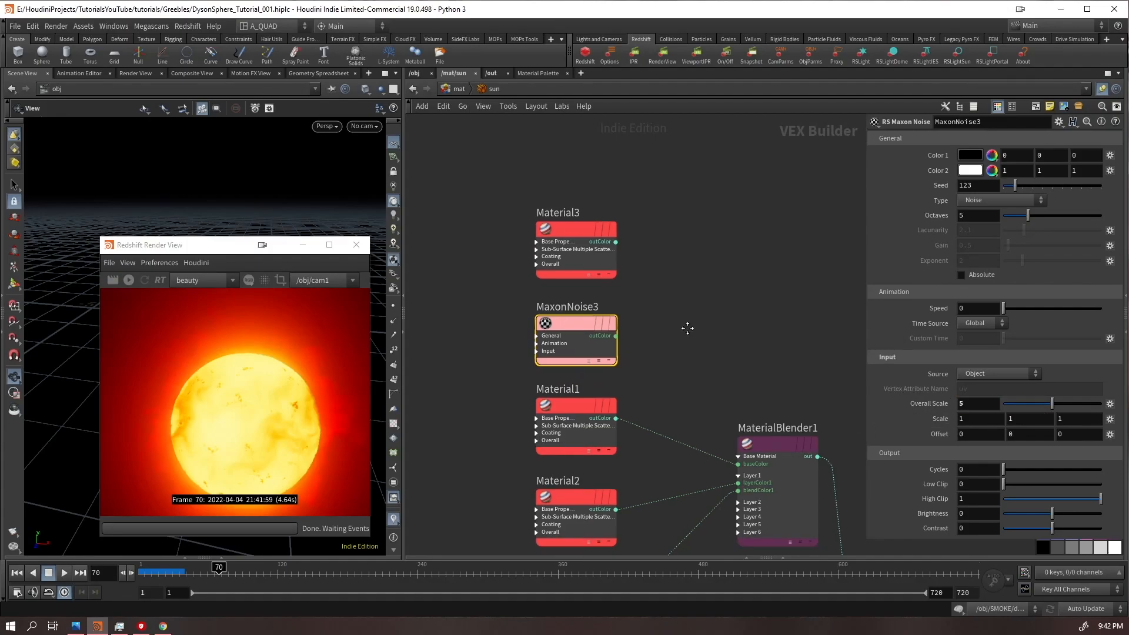
# Reorder the node column so MaxonNoise3 sits between Material1 and Material2
pyautogui.moveTo(495, 487); pyautogui.dragTo(470, 355, button='middle')
pyautogui.moveTo(641, 194); pyautogui.dragTo(646, 249, button='middle')
pyautogui.moveTo(551, 258); pyautogui.dragTo(462, 366)
pyautogui.moveTo(534, 338); pyautogui.dragTo(535, 280)
pyautogui.moveTo(467, 352); pyautogui.dragTo(556, 347)
# Wire Material3 into the blender's base color, Material1 and MaxonNoise3 into Layer 1, and Material2 and MaxonNoise1 into Layer 2
pyautogui.moveTo(594, 167); pyautogui.dragTo(716, 389)
pyautogui.moveTo(594, 287); pyautogui.dragTo(716, 408)
pyautogui.moveTo(595, 365); pyautogui.dragTo(716, 408)
pyautogui.moveTo(593, 286); pyautogui.dragTo(716, 416)
pyautogui.click(716, 428)
pyautogui.moveTo(644, 481); pyautogui.dragTo(619, 347, button='middle')
pyautogui.moveTo(569, 302); pyautogui.dragTo(569, 394)
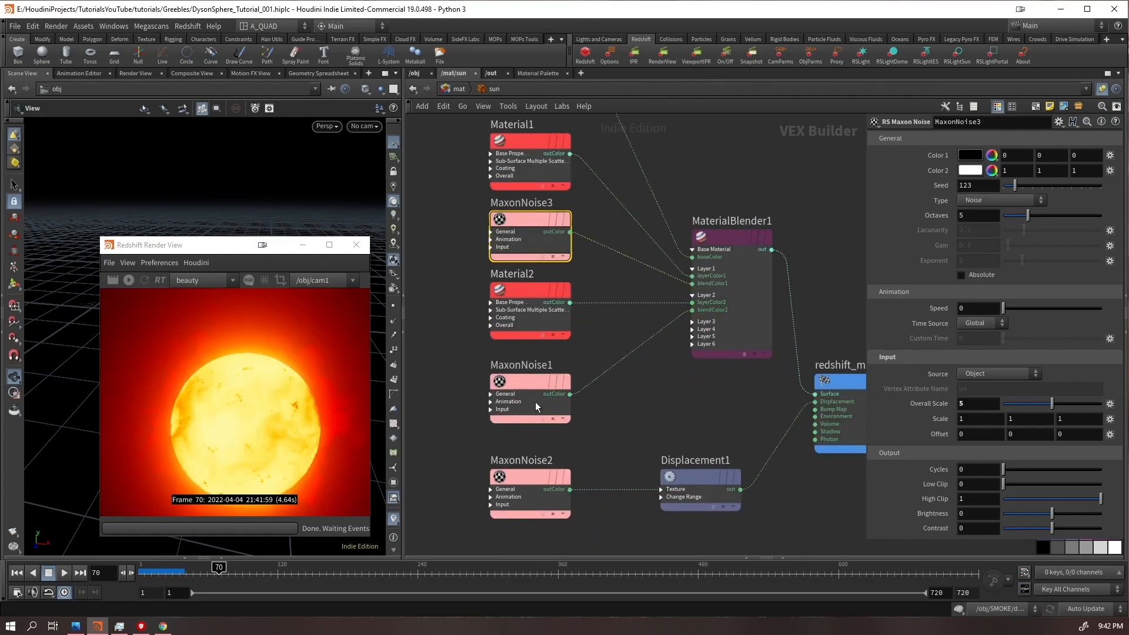
# Restart the live render and wire MaxonNoise3's outColor directly into redshift_material1's Surface input to preview the noise
pyautogui.click(127, 280)
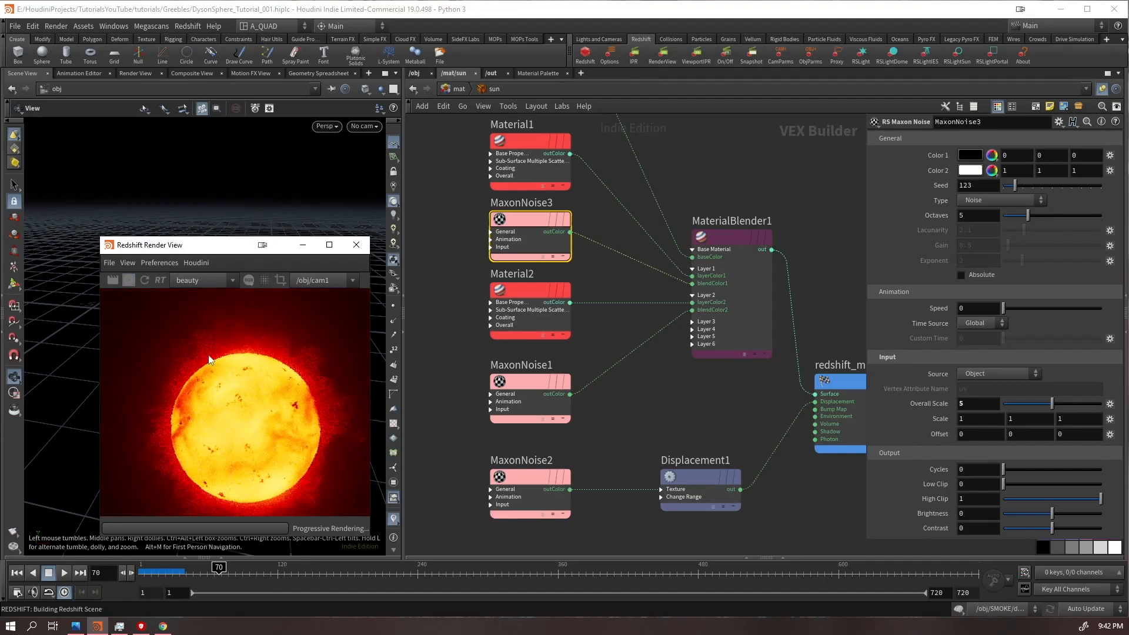
pyautogui.scroll(1, 710, 200)
pyautogui.moveTo(709, 200); pyautogui.dragTo(690, 365, button='middle')
pyautogui.scroll(-2, 691, 364)
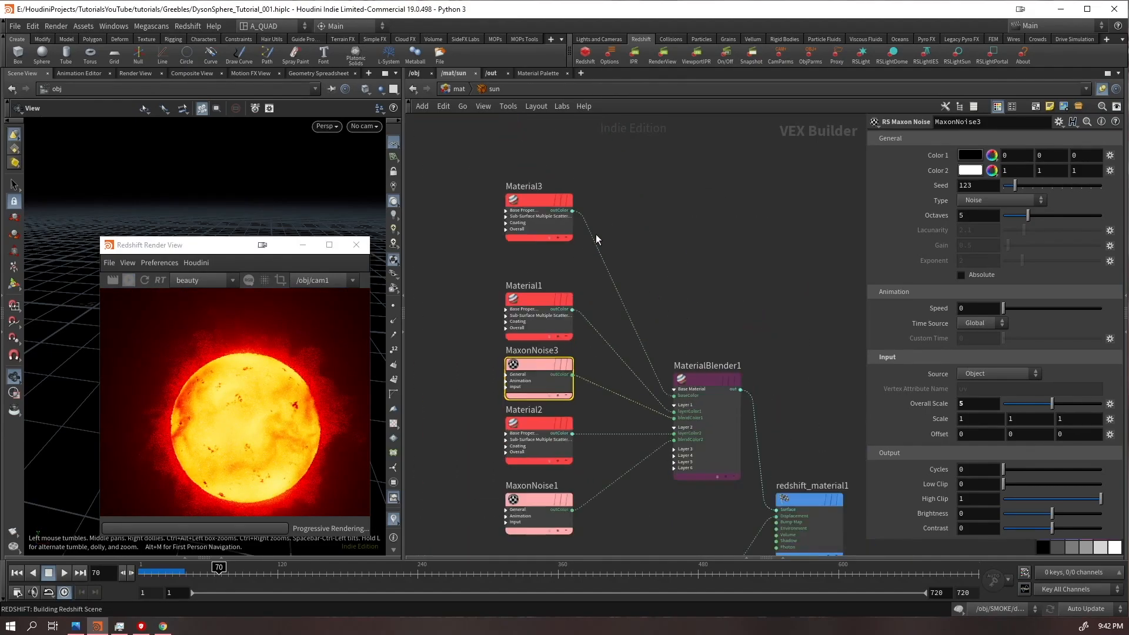
pyautogui.click(572, 374)
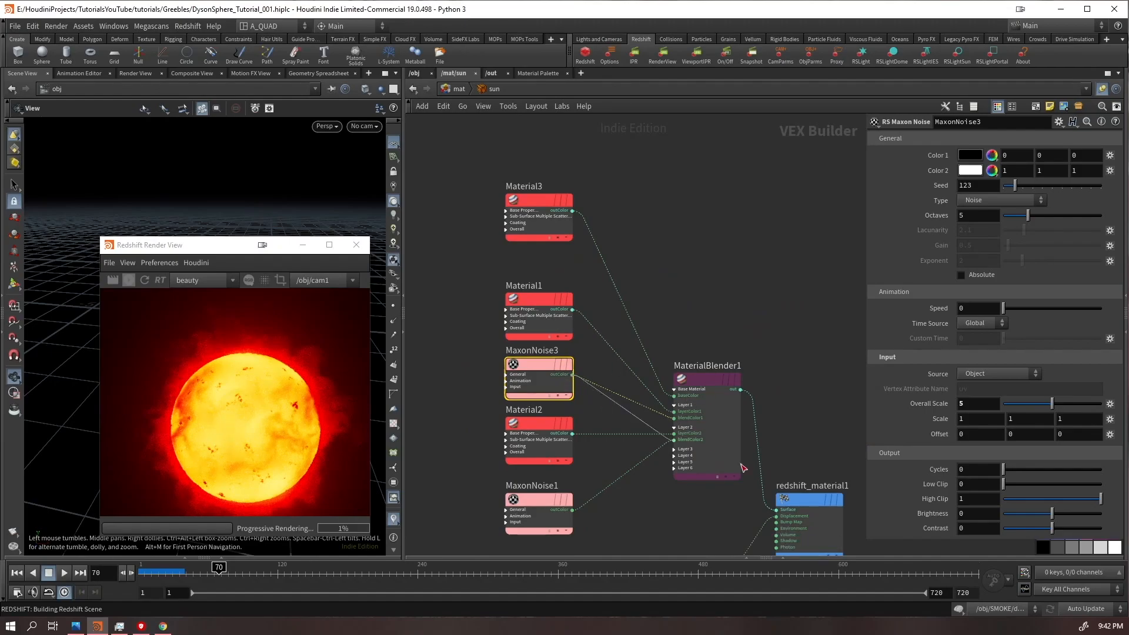
pyautogui.click(808, 506)
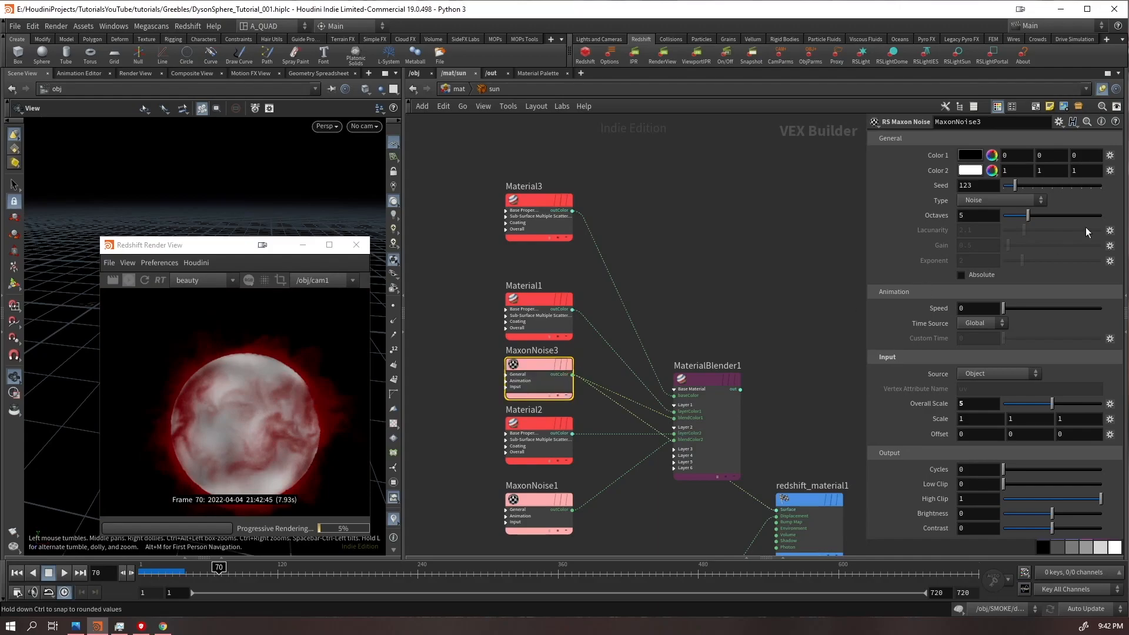
# Change MaxonNoise3's type to Buya and reconnect MaterialBlender1's output to redshift_material1's Surface input
pyautogui.click(999, 200)
pyautogui.click(981, 236)
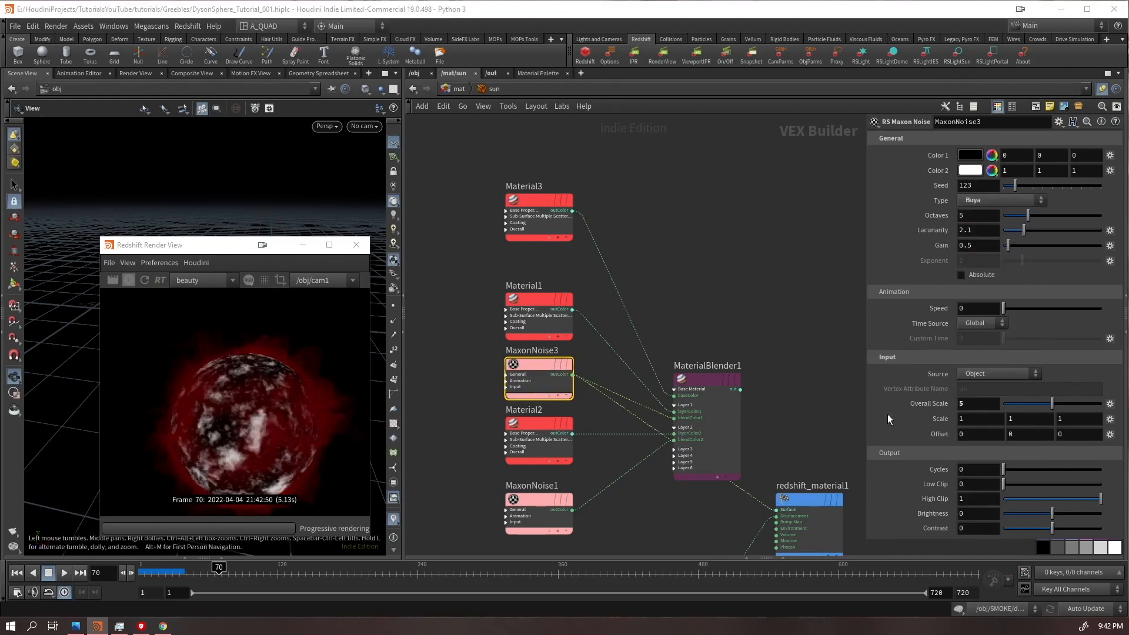
pyautogui.click(740, 389)
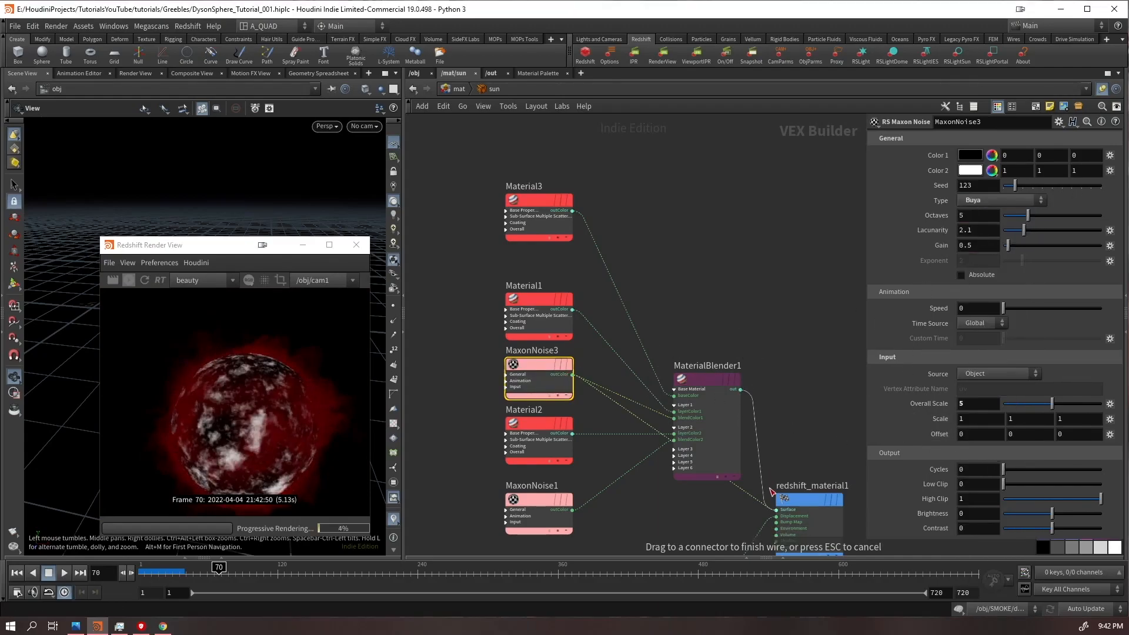
pyautogui.click(777, 509)
pyautogui.moveTo(771, 255); pyautogui.dragTo(758, 212, button='middle')
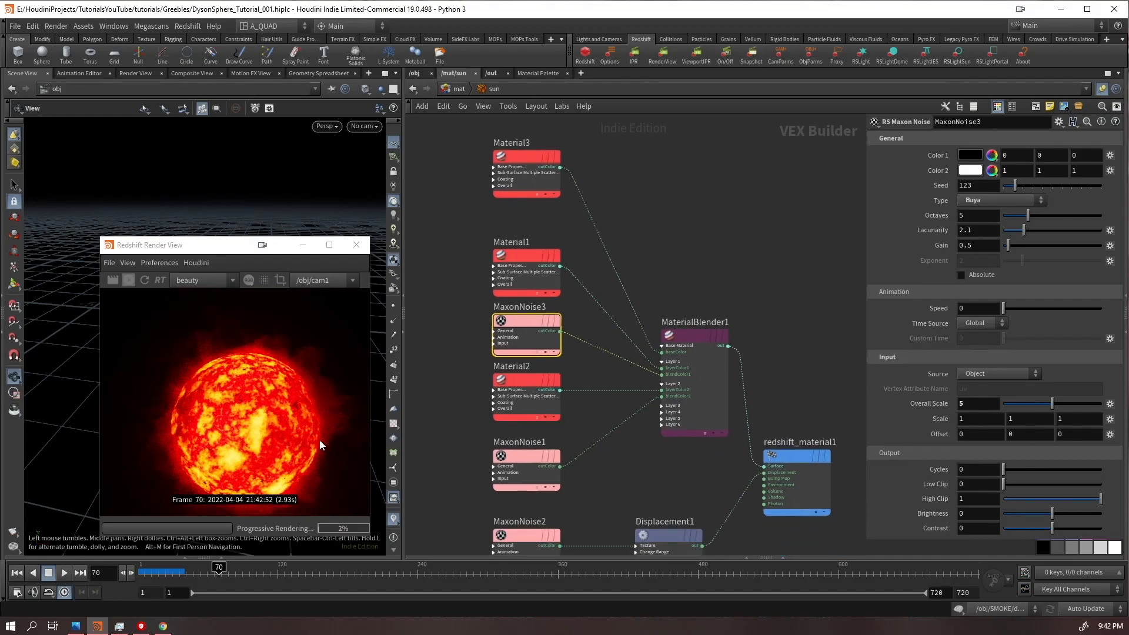
pyautogui.click(271, 409)
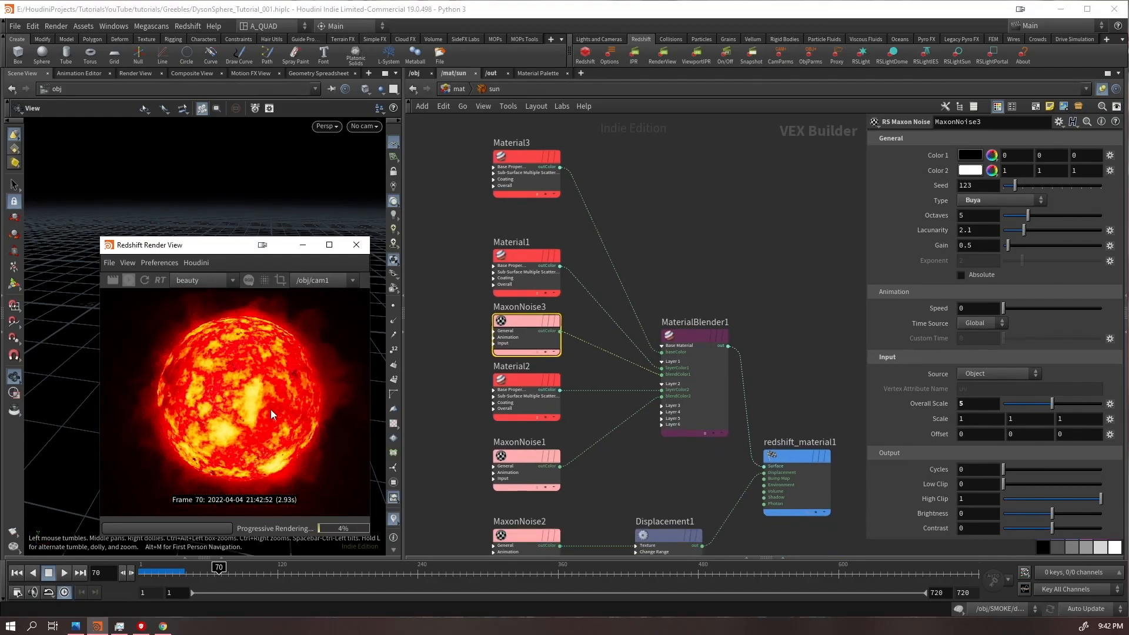
# Darken Material3's diffuse colour to a red-orange of 0.449, 0.0823167, 0
pyautogui.click(533, 157)
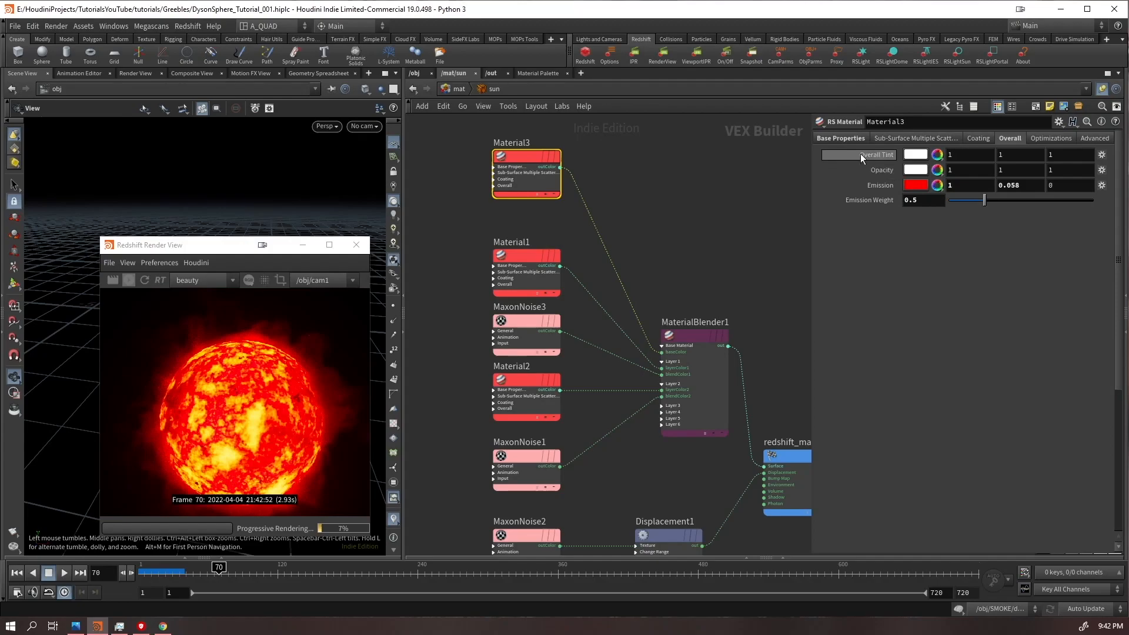
pyautogui.click(840, 138)
pyautogui.click(921, 188)
pyautogui.moveTo(1043, 259); pyautogui.dragTo(996, 258)
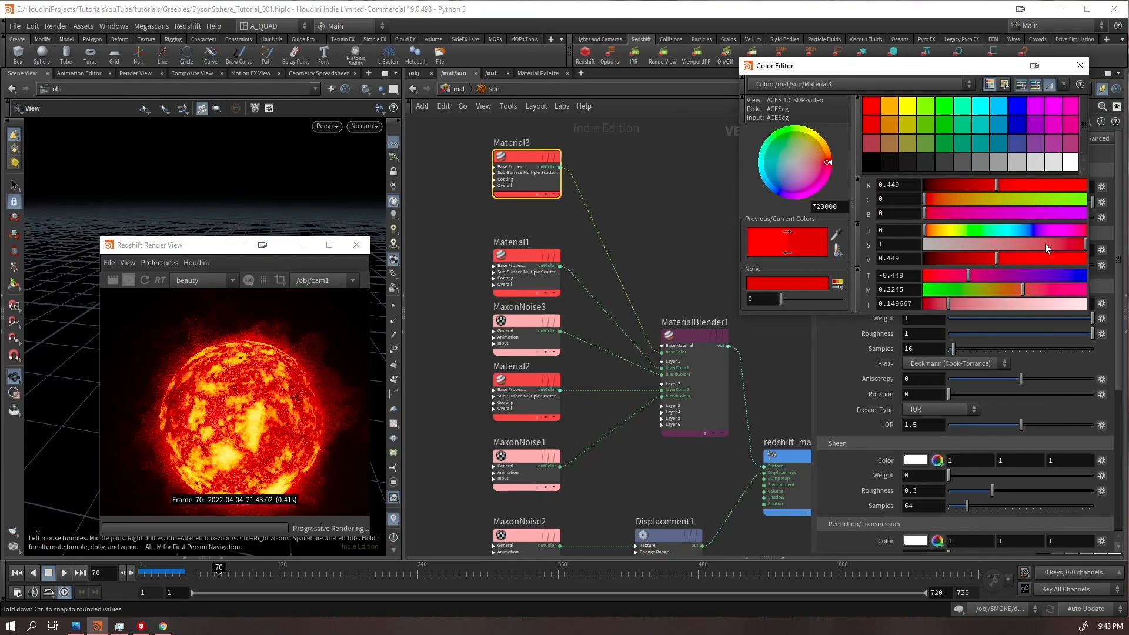
pyautogui.moveTo(926, 228); pyautogui.dragTo(929, 227)
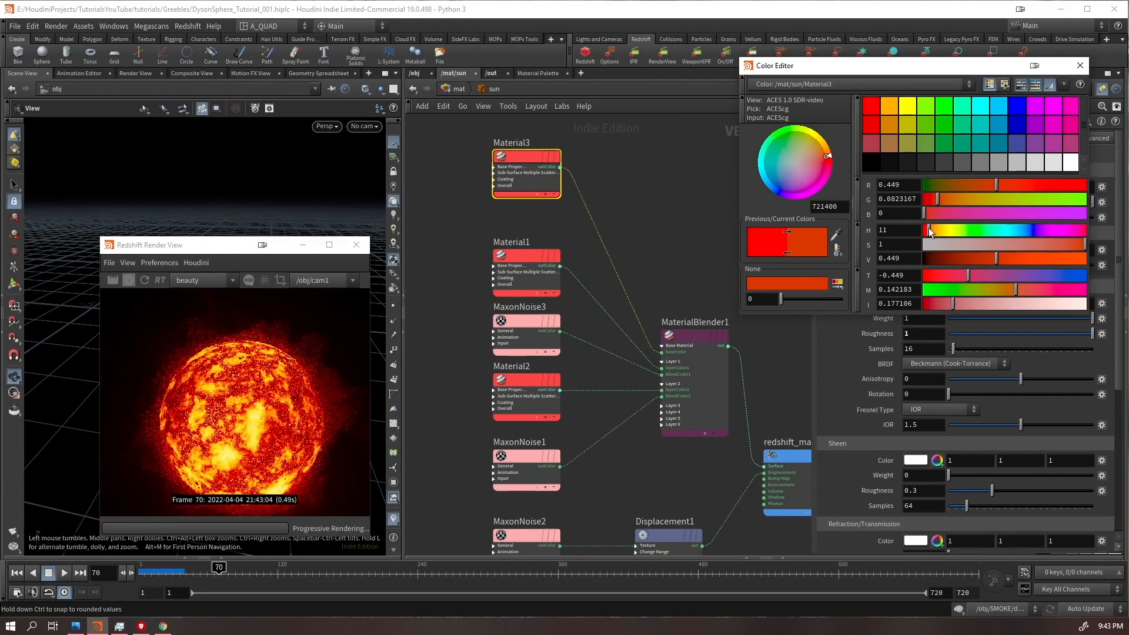
pyautogui.click(1079, 65)
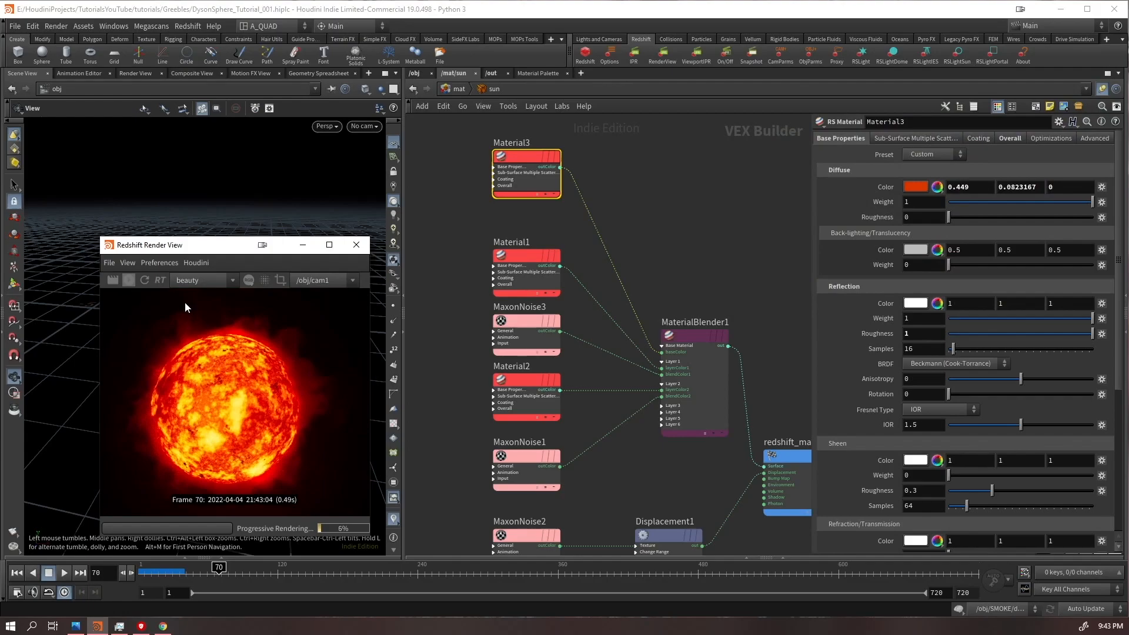
# Stop the live render and save the scene
pyautogui.moveTo(629, 477); pyautogui.dragTo(604, 292, button='middle')
pyautogui.click(129, 281)
pyautogui.hotkey('ctrl', 's')
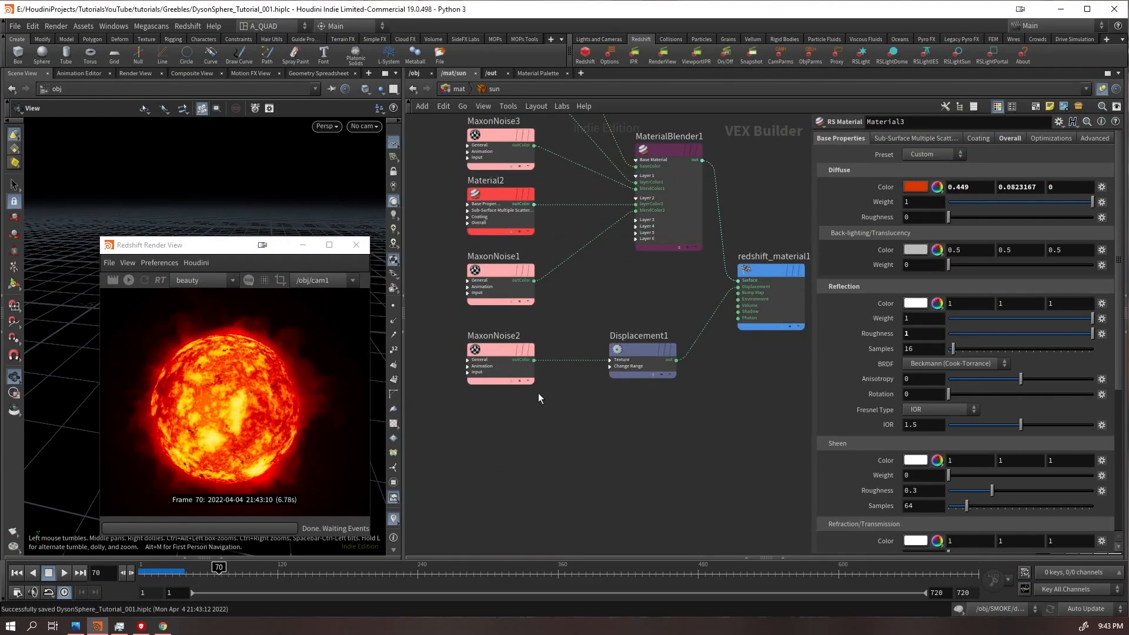
# Raise the octaves of MaxonNoise1, MaxonNoise2 and MaxonNoise3 together
pyautogui.moveTo(581, 206); pyautogui.dragTo(602, 362, button='middle')
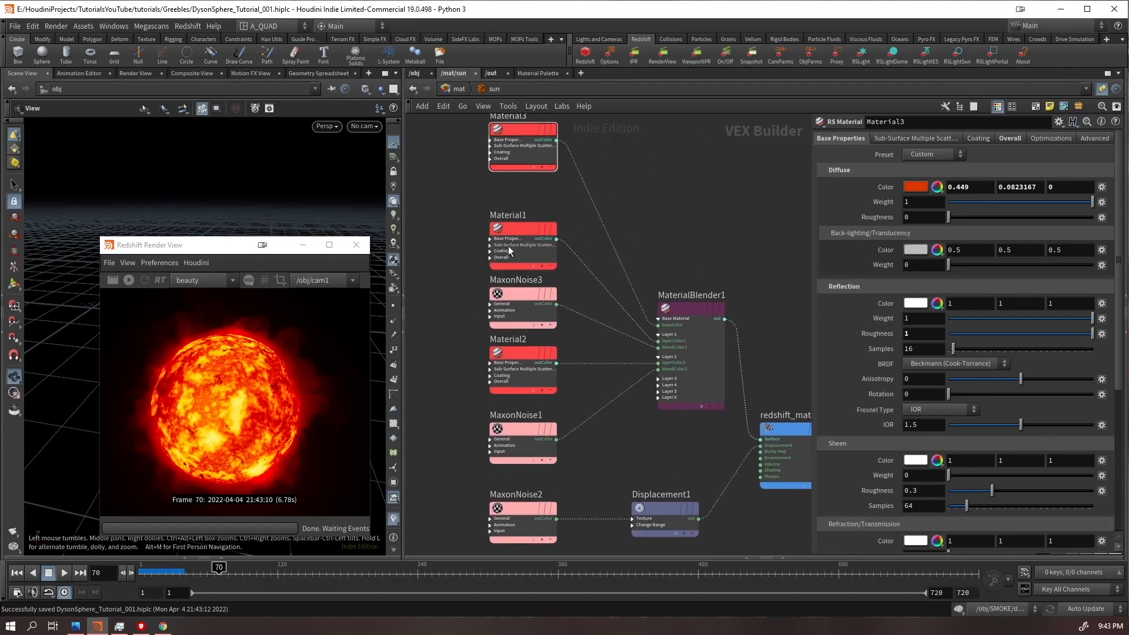
pyautogui.click(520, 313)
pyautogui.scroll(-3, 486, 274)
pyautogui.keyDown('shift'); pyautogui.moveTo(460, 369); pyautogui.dragTo(535, 435); pyautogui.keyUp('shift')
pyautogui.moveTo(1030, 213); pyautogui.dragTo(1104, 213)
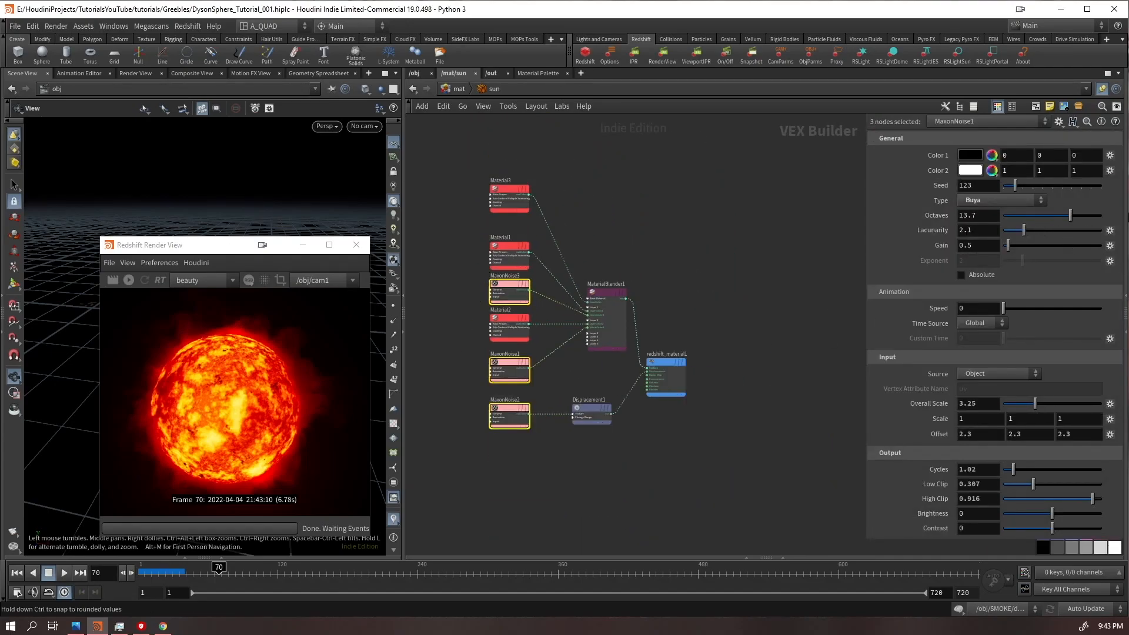
pyautogui.click(785, 209)
# Leave the sun material, open the trails material network and move the render window clear of the viewport
pyautogui.click(446, 90)
pyautogui.moveTo(673, 360); pyautogui.dragTo(667, 395, button='middle')
pyautogui.moveTo(647, 407); pyautogui.dragTo(618, 291)
pyautogui.moveTo(622, 298); pyautogui.dragTo(545, 418)
pyautogui.click(778, 410)
pyautogui.moveTo(773, 320); pyautogui.dragTo(697, 460)
pyautogui.doubleClick(698, 457)
pyautogui.moveTo(224, 245); pyautogui.dragTo(227, 507)
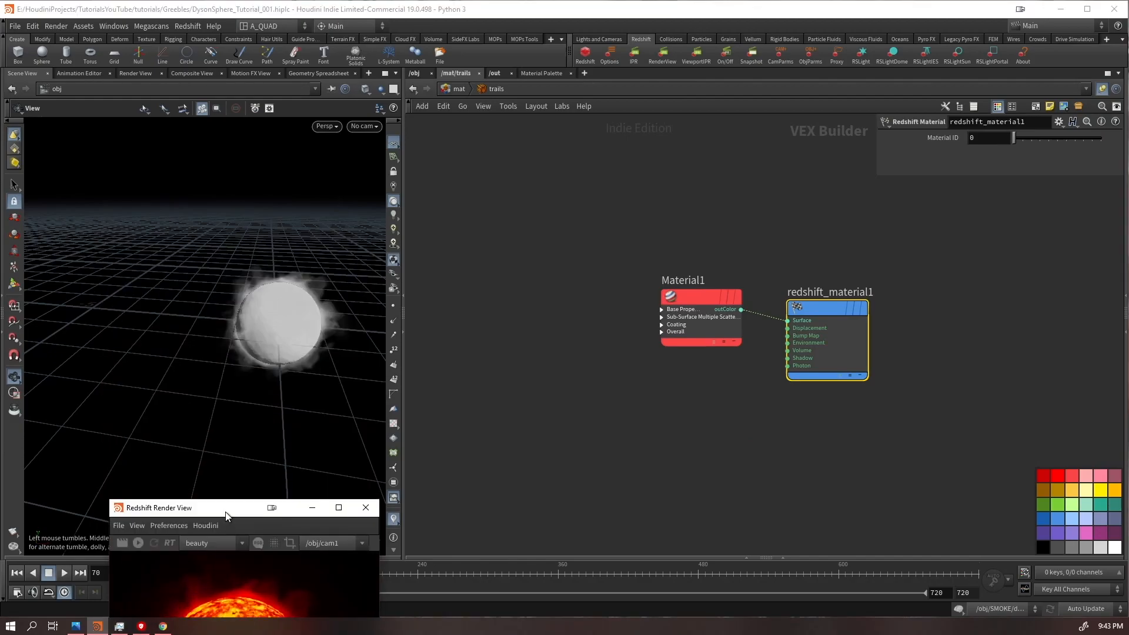
# Display the TRAILS object in the object network and hide SMOKE and SUN
pyautogui.click(414, 73)
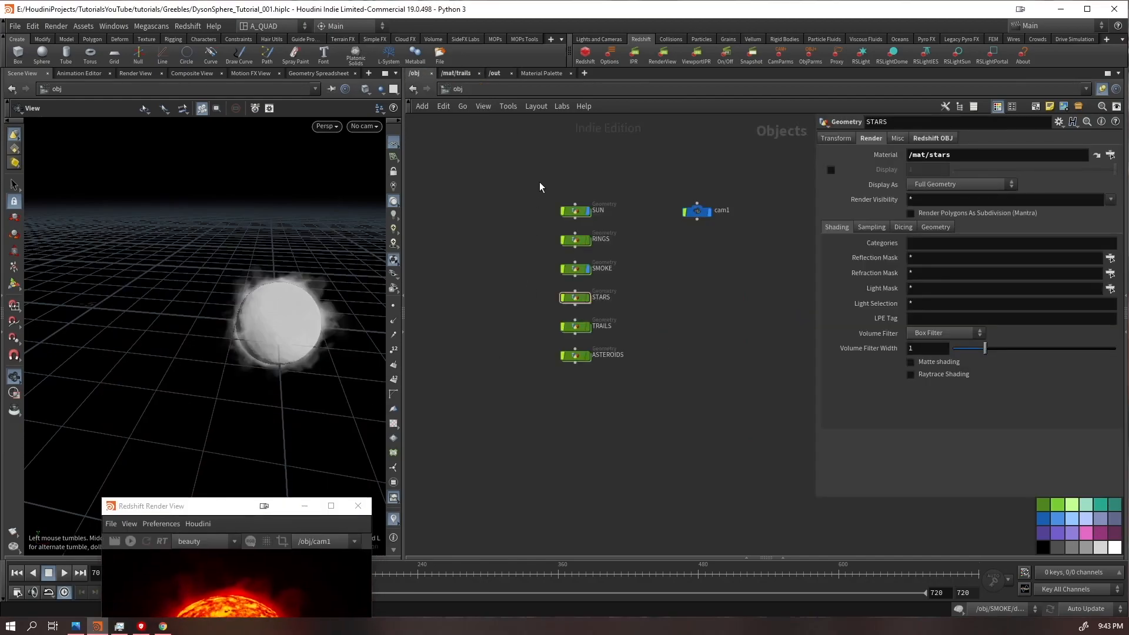
pyautogui.scroll(4, 588, 291)
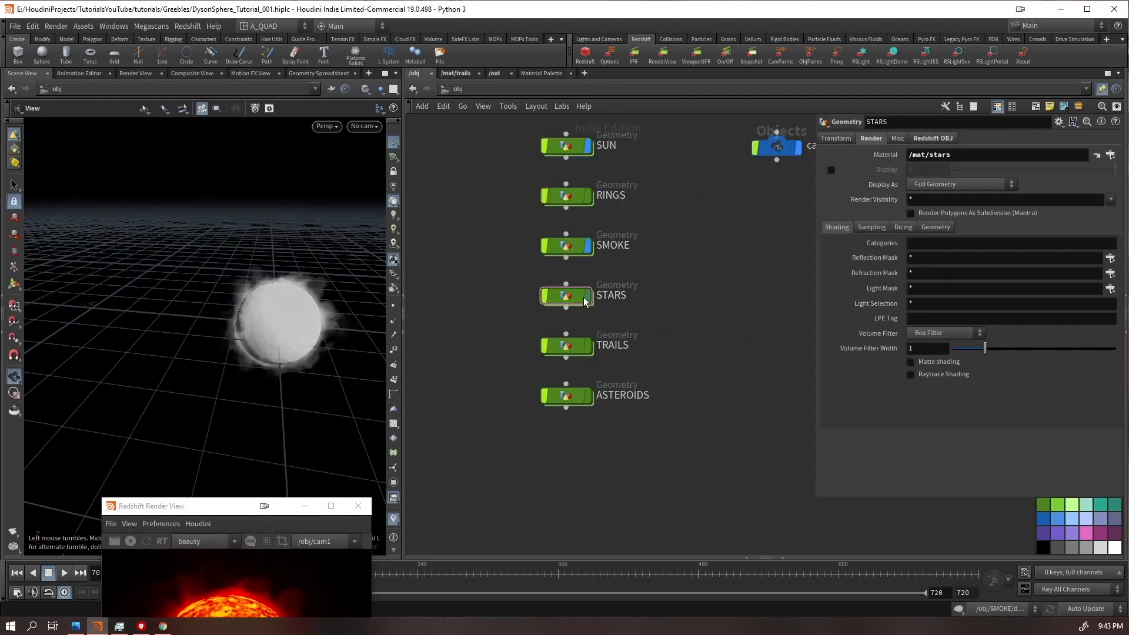
pyautogui.click(590, 346)
pyautogui.click(590, 245)
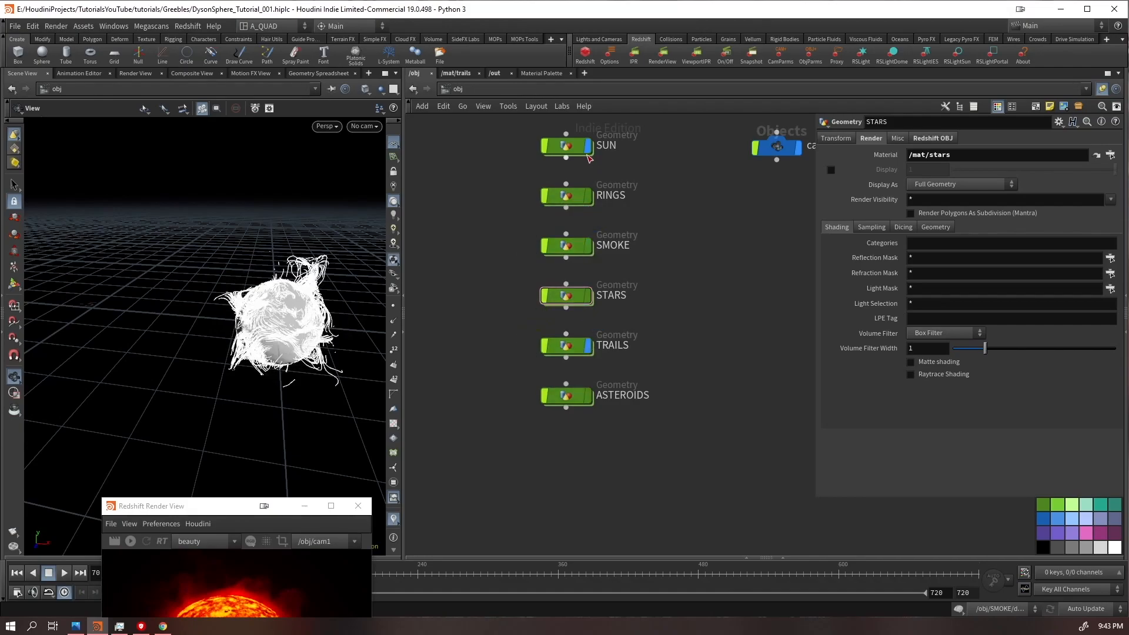
# Add an RS Point Attribute node to the trails material and set its attribute name to curveu
pyautogui.click(457, 74)
pyautogui.moveTo(693, 296); pyautogui.dragTo(668, 313)
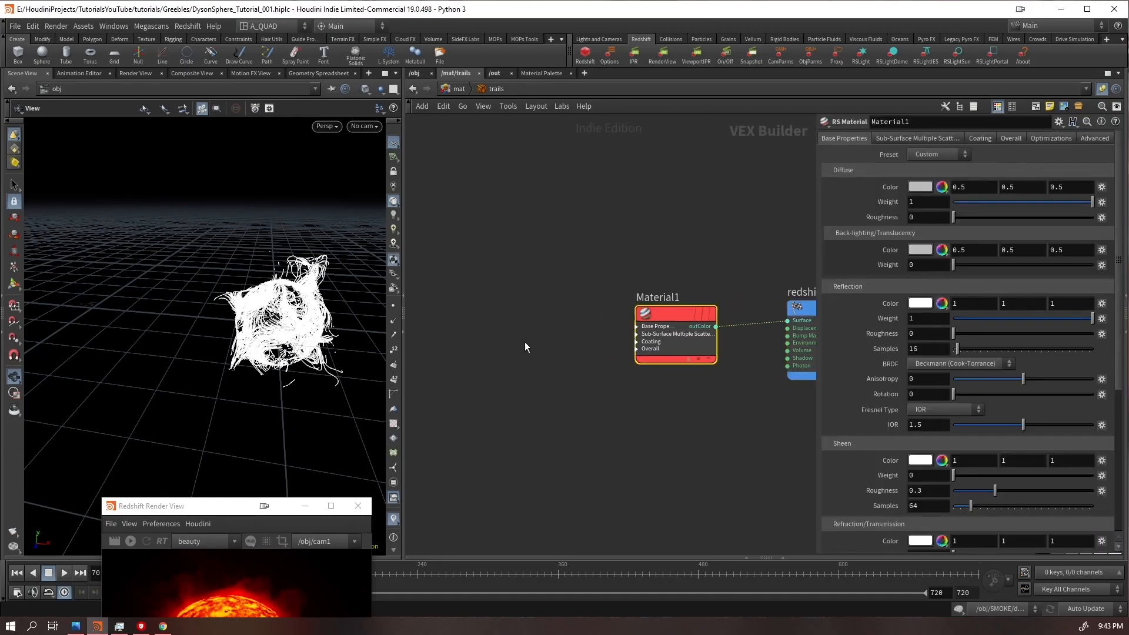
pyautogui.press('h')
pyautogui.press('Tab')
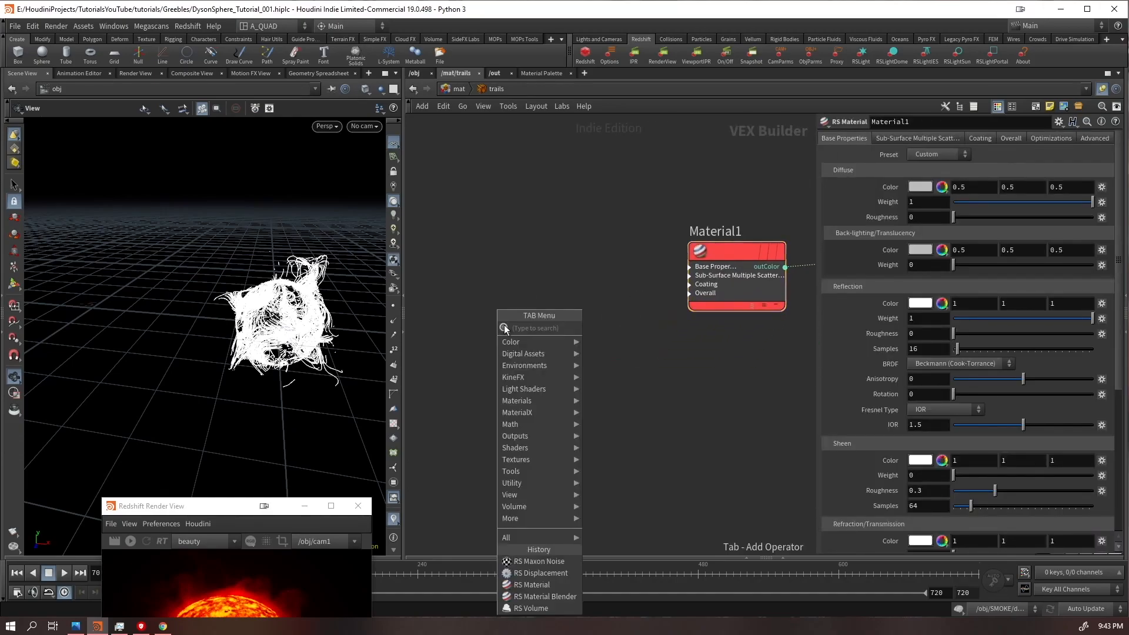
pyautogui.write('a')
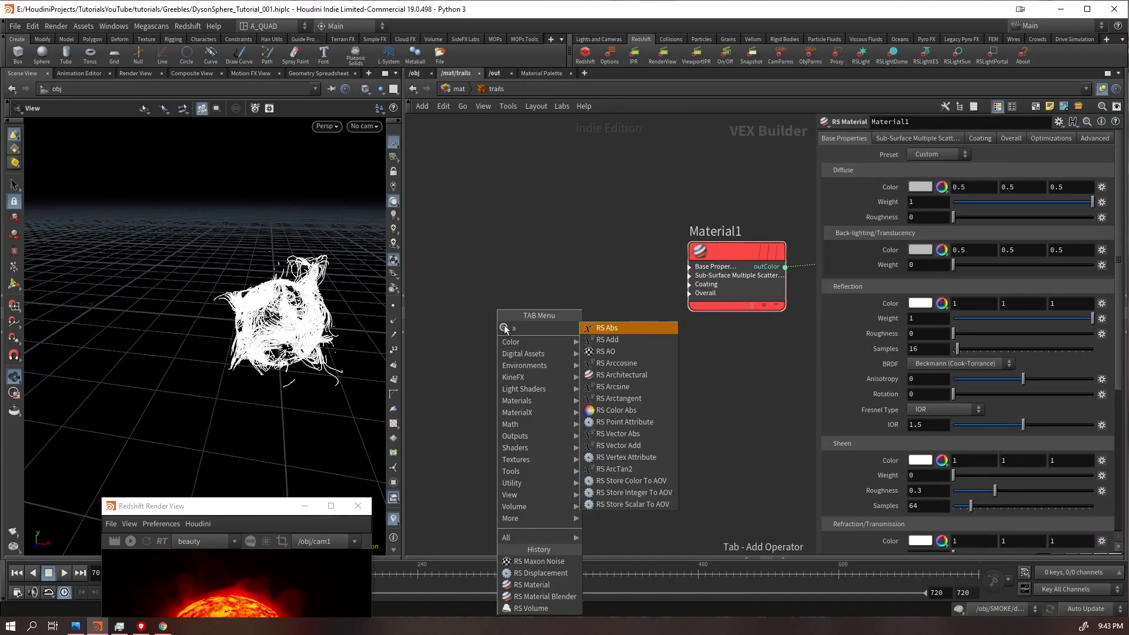
pyautogui.press('BackSpace')
pyautogui.write('use')
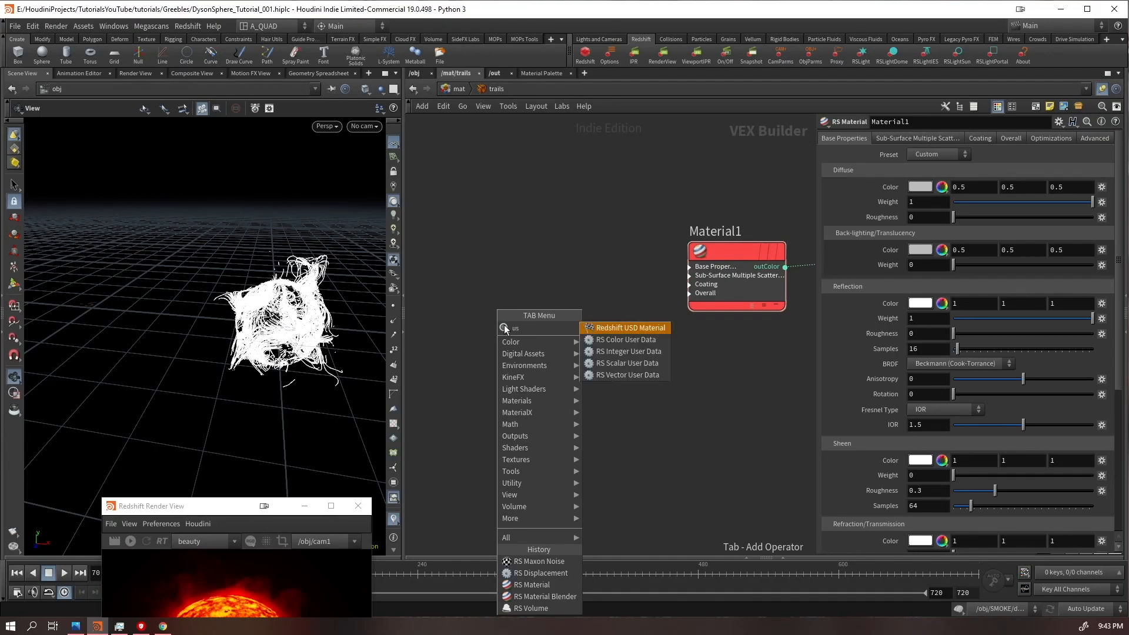
pyautogui.press('BackSpace')
pyautogui.press('BackSpace')
pyautogui.press('BackSpace')
pyautogui.write('patr')
pyautogui.press('Return')
pyautogui.click(504, 325)
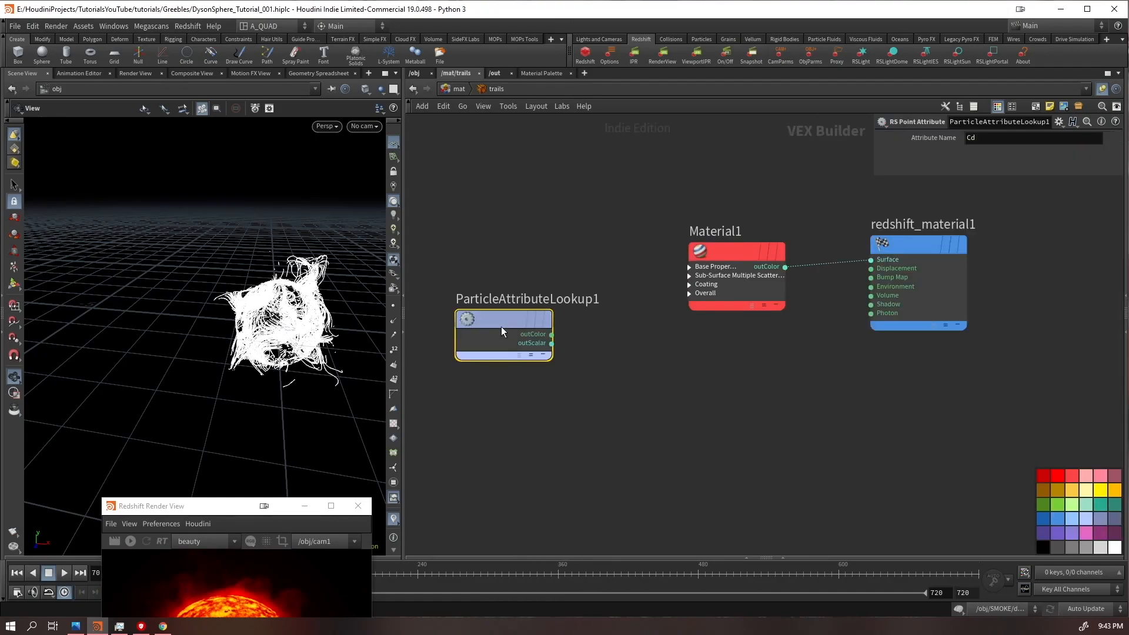
pyautogui.write('curveu')
pyautogui.press('Return')
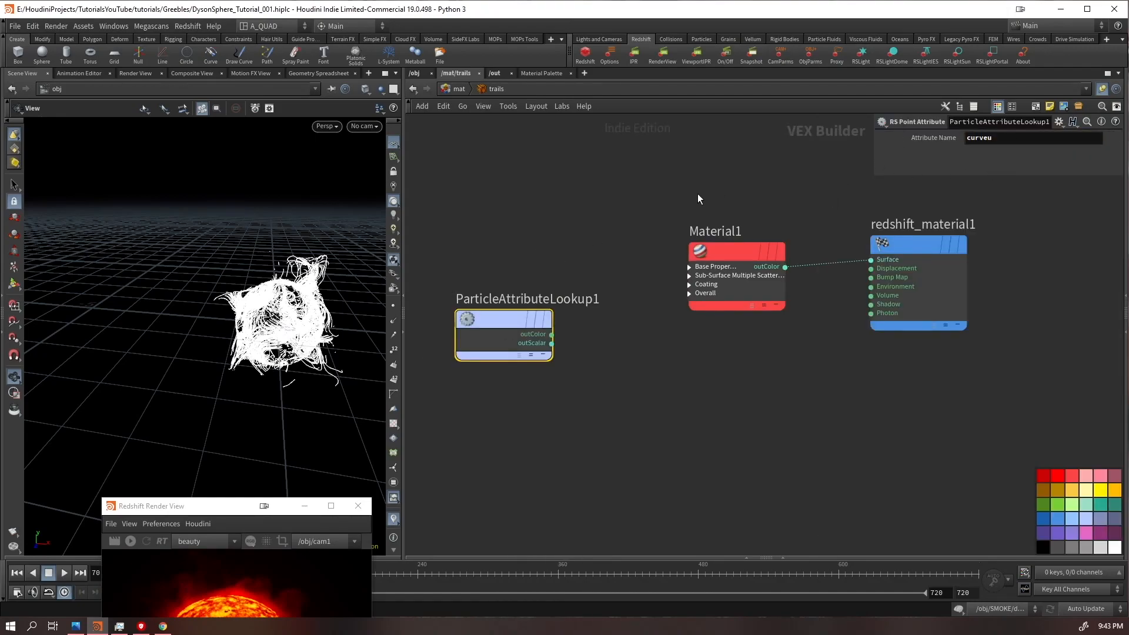
# Add an RS Ramp fed by the point attribute's outColor, with a black-to-orange gradient ending at 1, 0.325, 0.1
pyautogui.click(552, 334)
pyautogui.press('Tab')
pyautogui.write('ra')
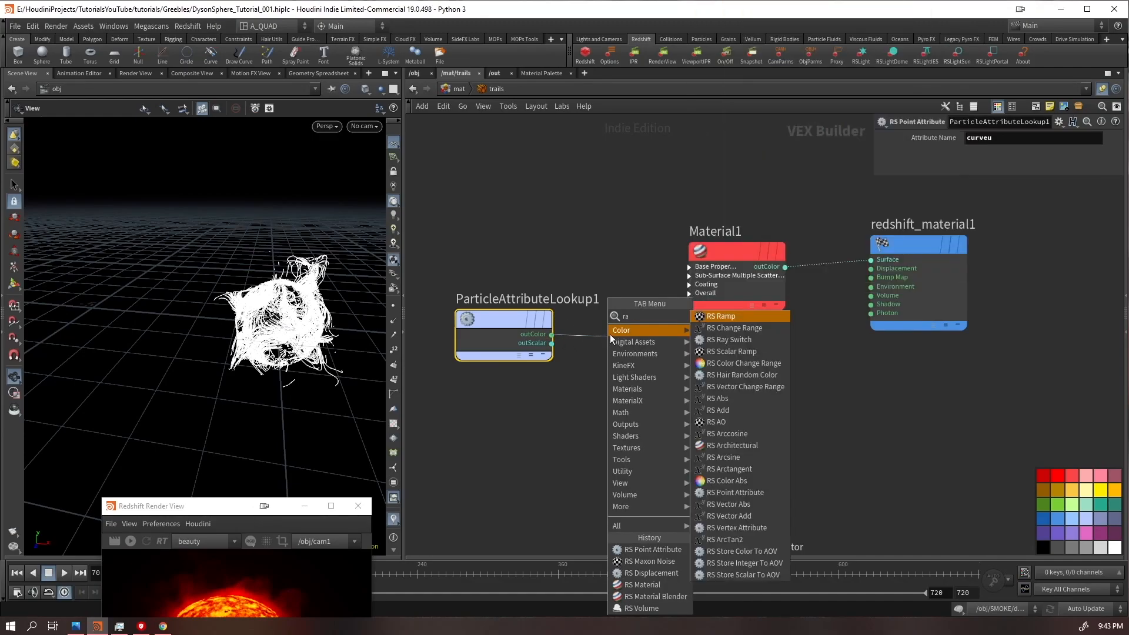
pyautogui.press('Return')
pyautogui.click(611, 340)
pyautogui.click(1110, 299)
pyautogui.click(1083, 324)
pyautogui.moveTo(759, 415); pyautogui.dragTo(641, 409, button='middle')
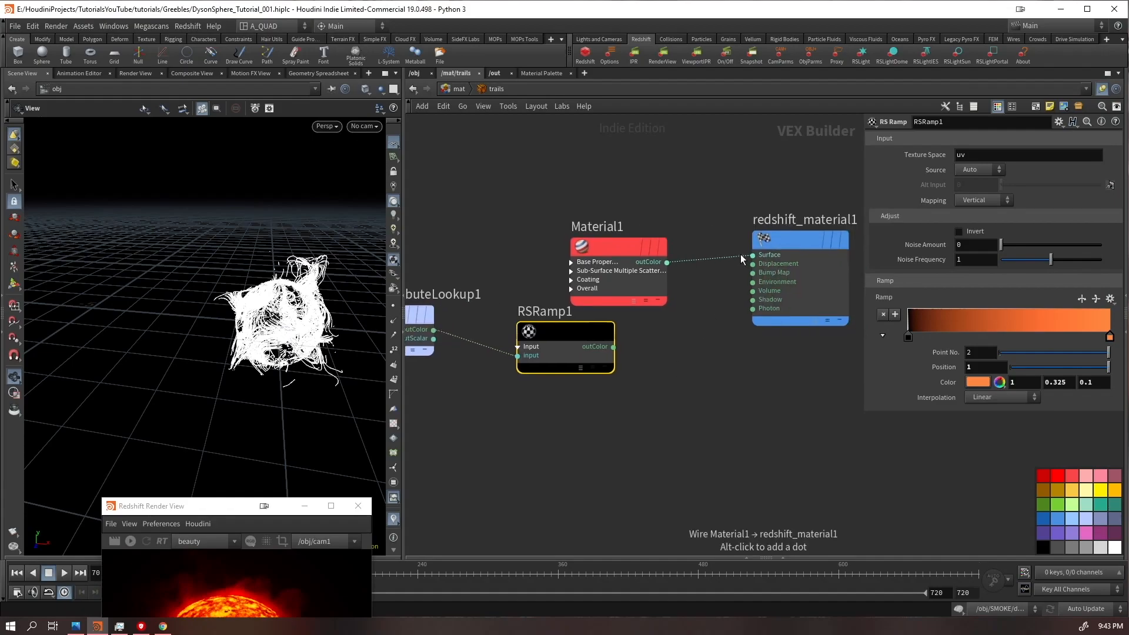
# Wire RSRamp1 directly into redshift_material1's Surface input, start the live render to preview it and save the scene
pyautogui.moveTo(752, 254); pyautogui.dragTo(613, 347)
pyautogui.moveTo(247, 506); pyautogui.dragTo(264, 154)
pyautogui.click(159, 190)
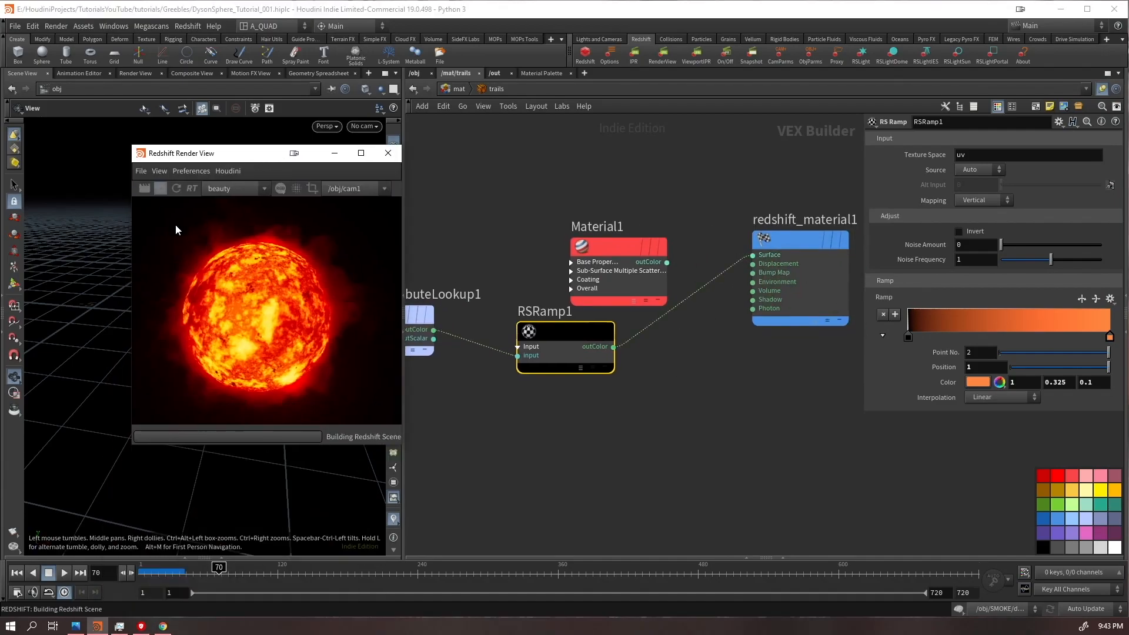
pyautogui.click(588, 432)
pyautogui.hotkey('ctrl', 's')
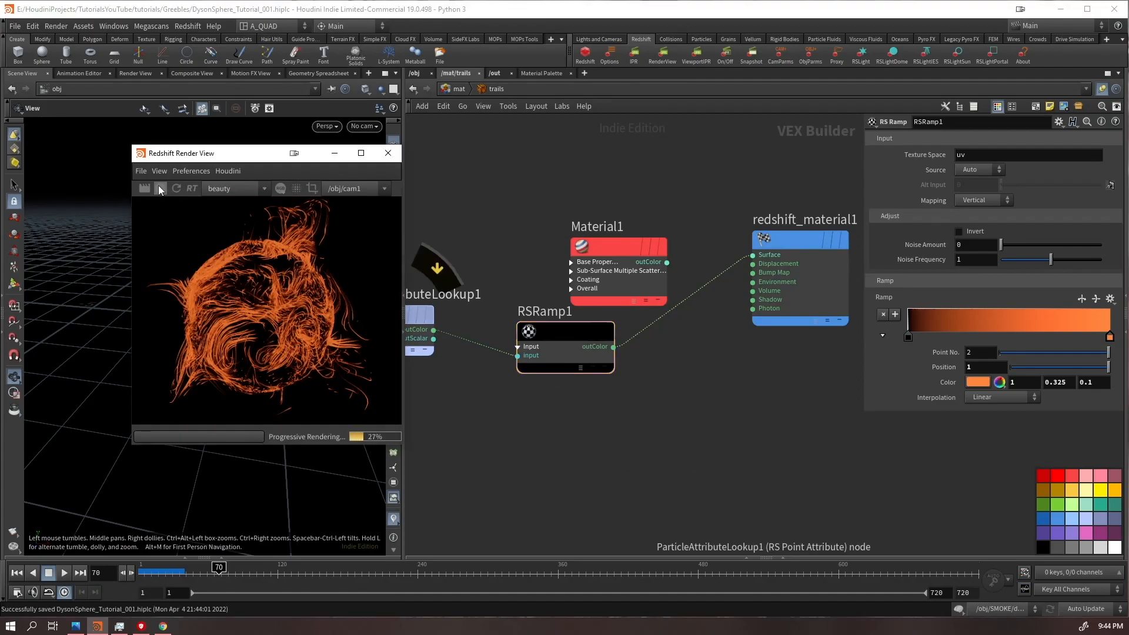
# Wire RSRamp1's outColor into Material1's emission_color and reconnect Material1 to redshift_material1's Surface input
pyautogui.moveTo(613, 347); pyautogui.dragTo(581, 309)
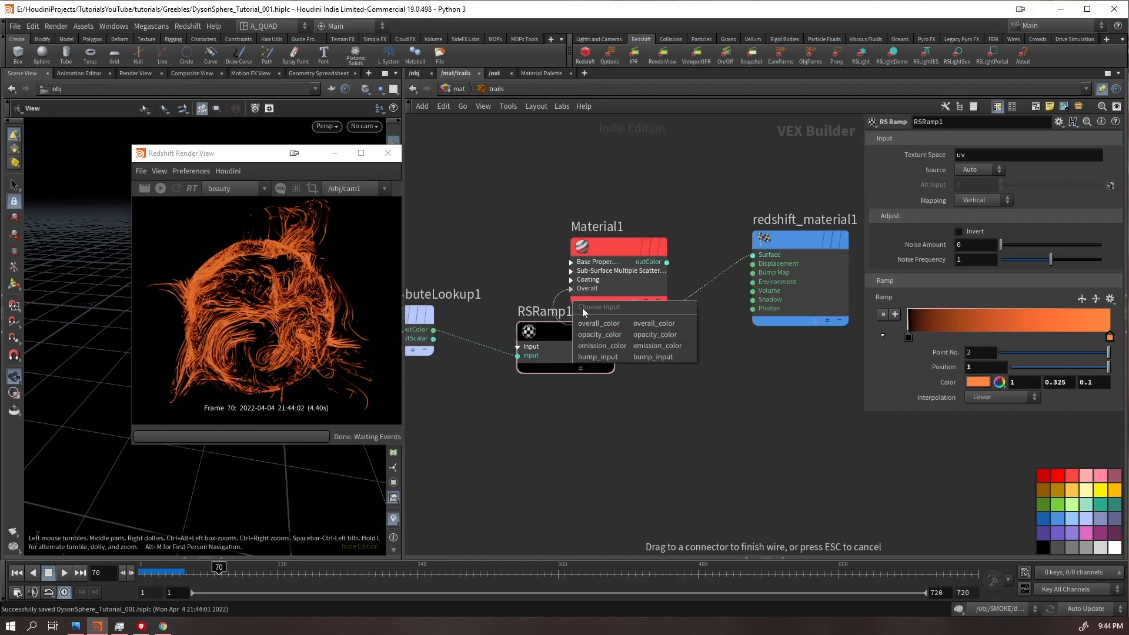
pyautogui.click(599, 357)
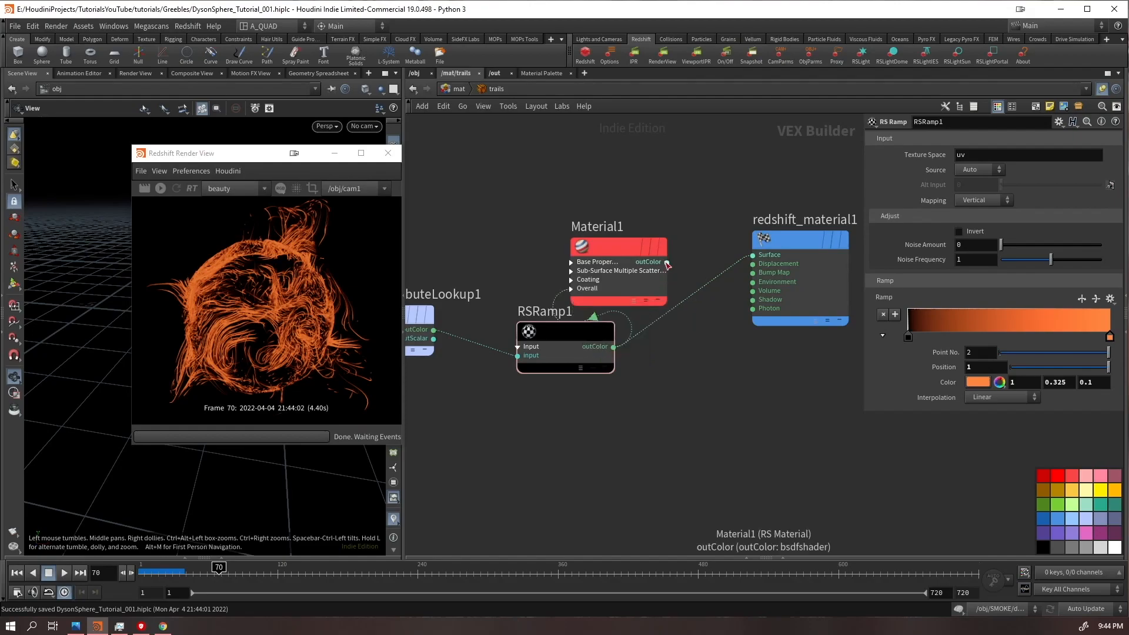
pyautogui.moveTo(633, 250); pyautogui.dragTo(693, 242)
pyautogui.moveTo(686, 179); pyautogui.dragTo(672, 257)
# Set Material1's diffuse colour to 0.6, 0.2, 0 and its reflection roughness to 1
pyautogui.click(922, 188)
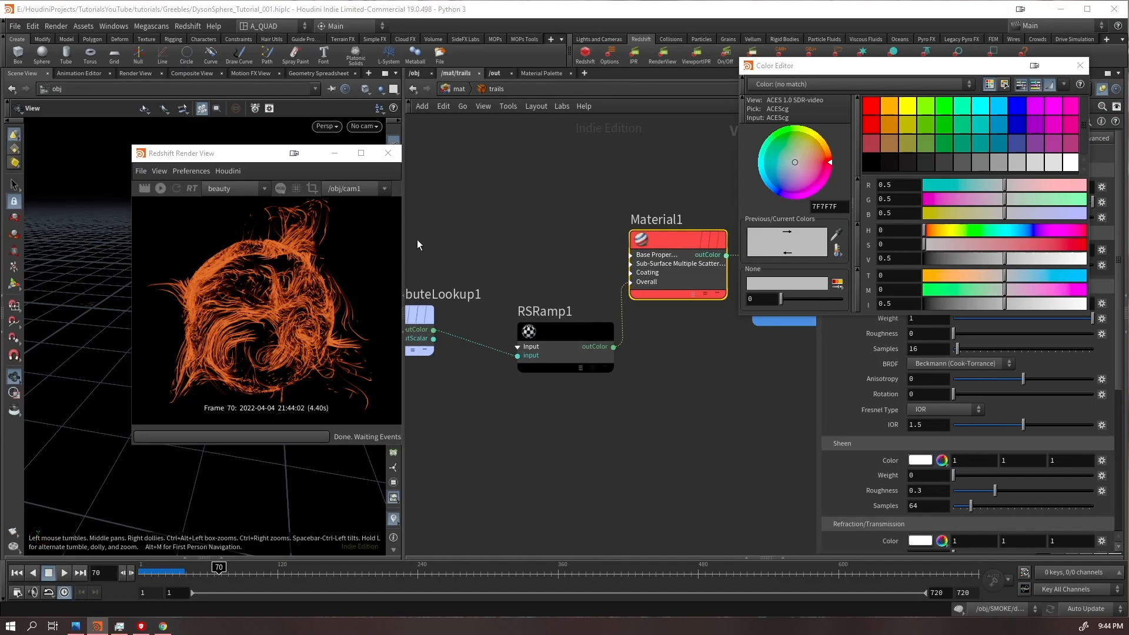
pyautogui.click(1080, 66)
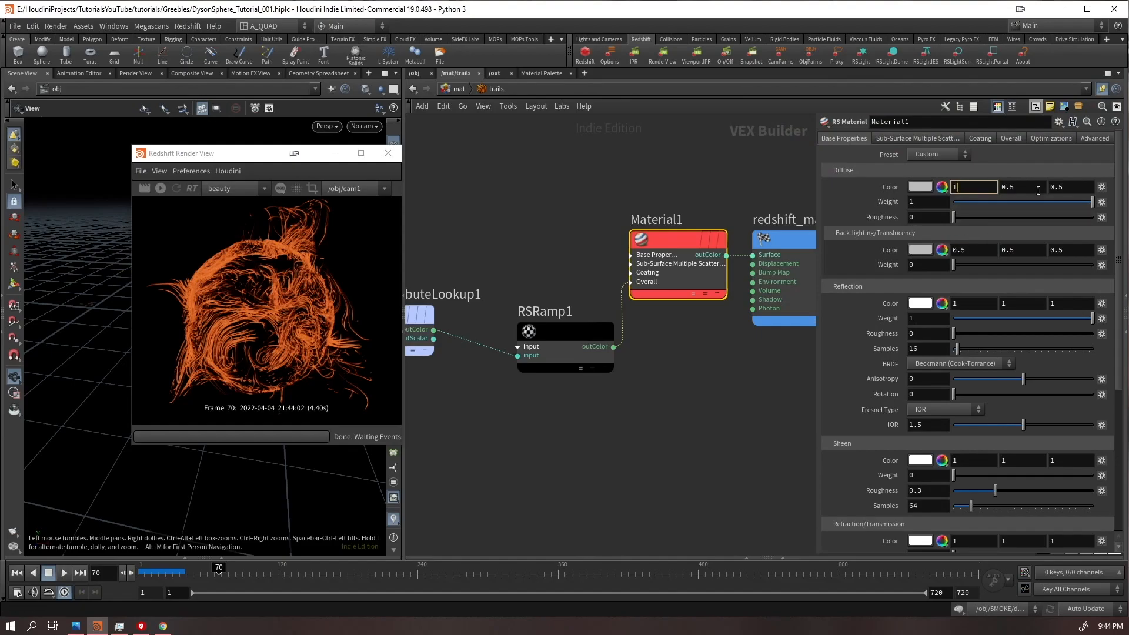
pyautogui.press('Tab')
pyautogui.write('0.')
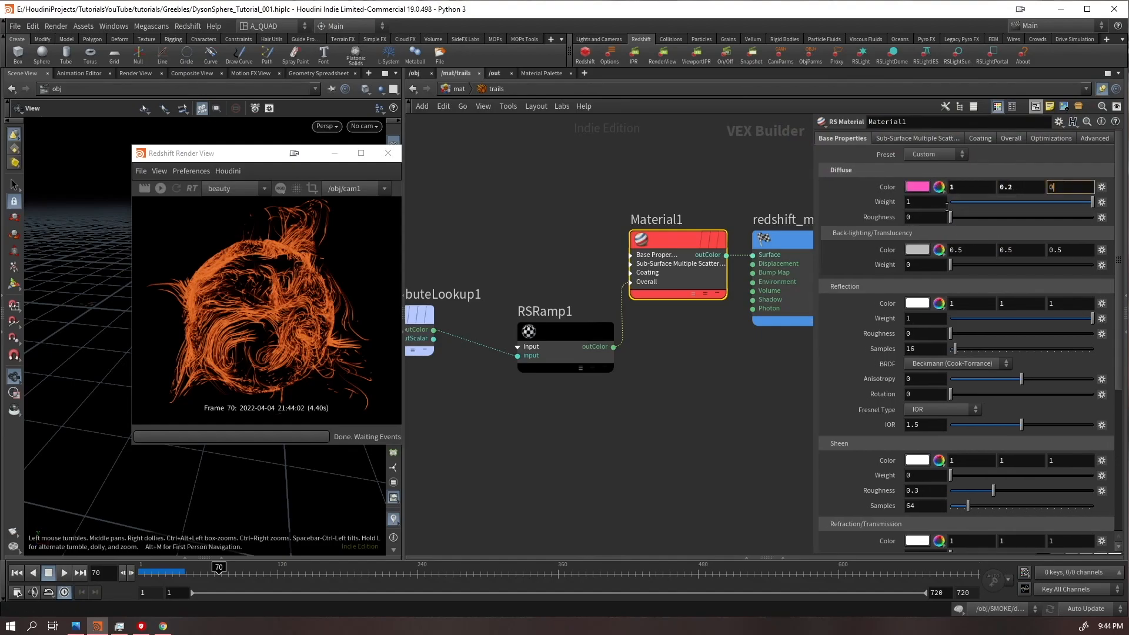
pyautogui.write('0.6')
pyautogui.press('Return')
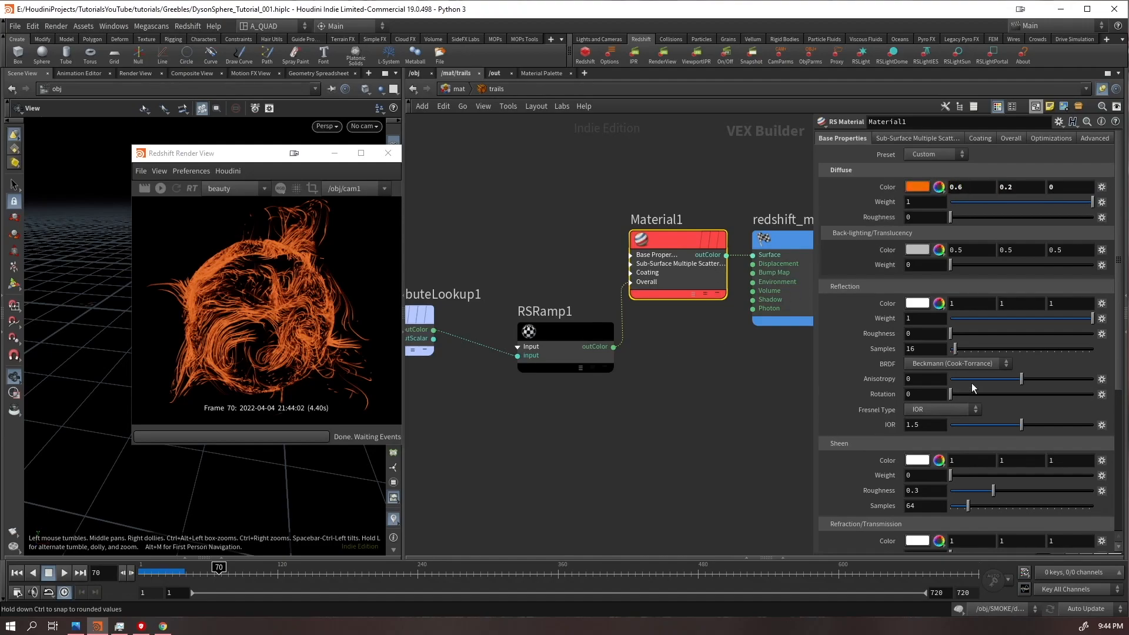
pyautogui.moveTo(971, 334); pyautogui.dragTo(1094, 334)
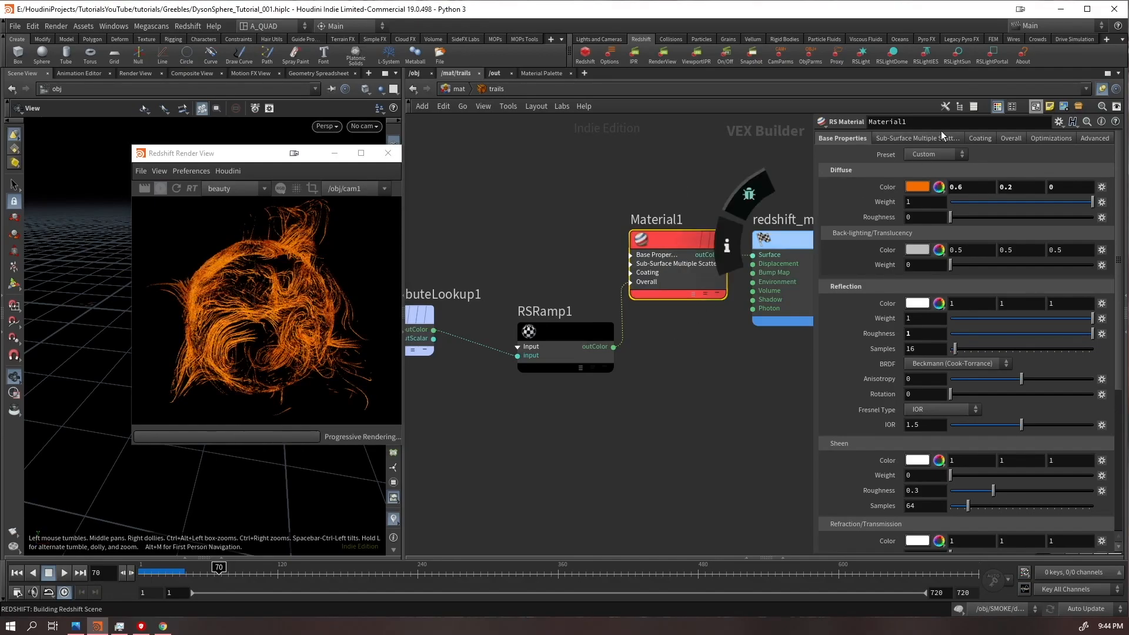
# Set Material1's emission weight to 10
pyautogui.click(1009, 138)
pyautogui.moveTo(951, 201); pyautogui.dragTo(1094, 200)
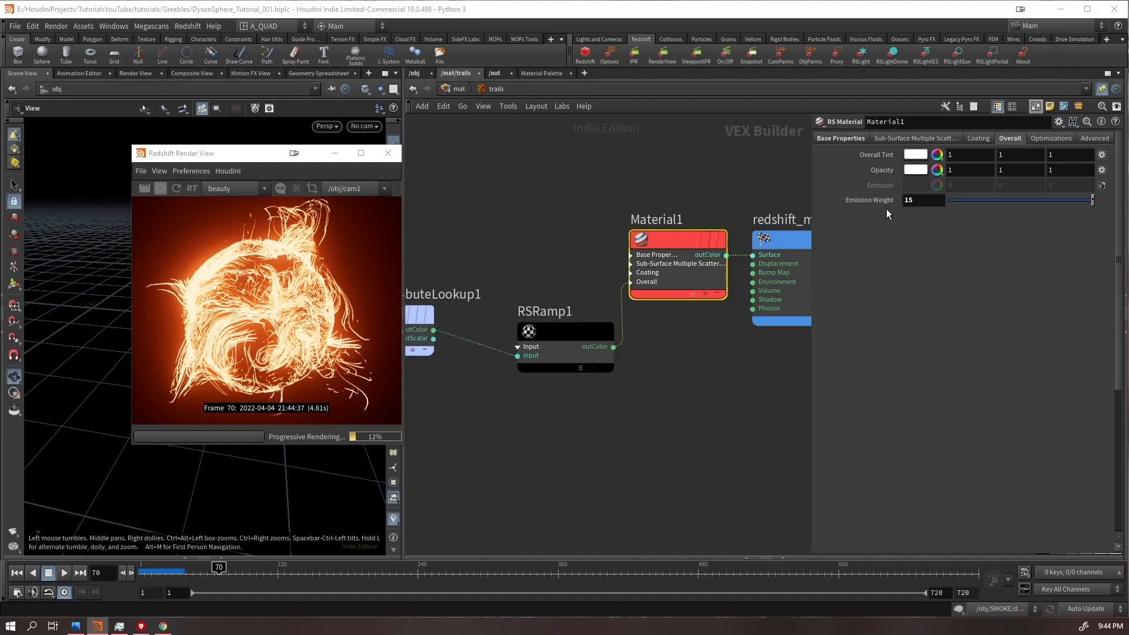
pyautogui.moveTo(921, 201); pyautogui.dragTo(824, 220)
pyautogui.write('10')
pyautogui.press('Return')
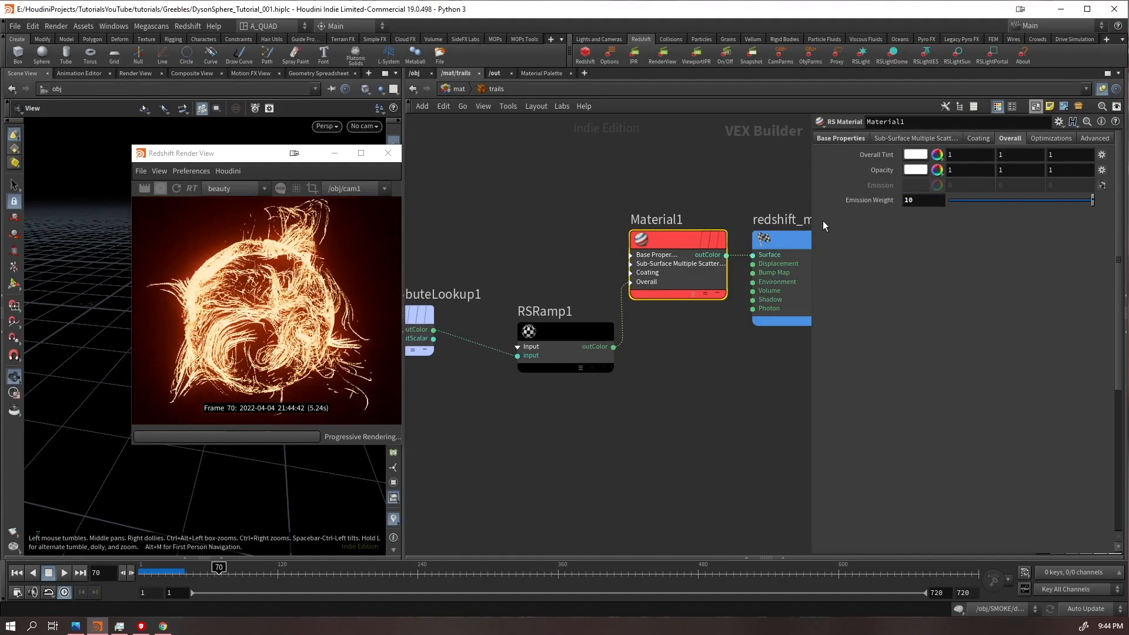
# Move RSRamp1's black point to about position 0.504 and inspect the trails up close in the render
pyautogui.click(602, 330)
pyautogui.moveTo(905, 335); pyautogui.dragTo(1010, 335)
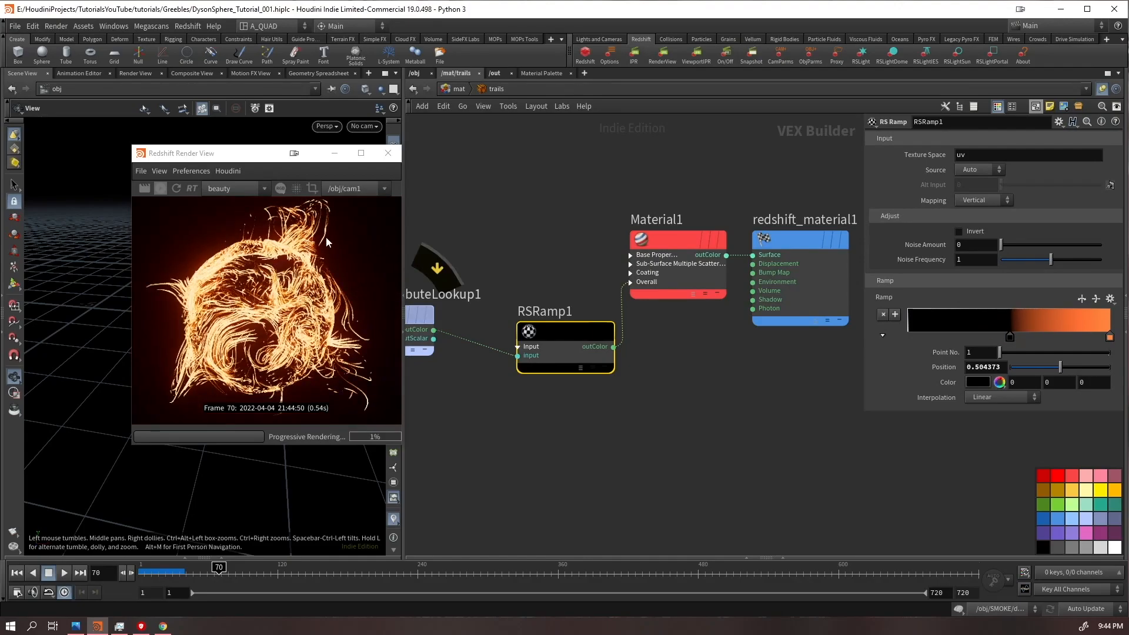
pyautogui.scroll(3, 341, 229)
pyautogui.scroll(-3, 353, 227)
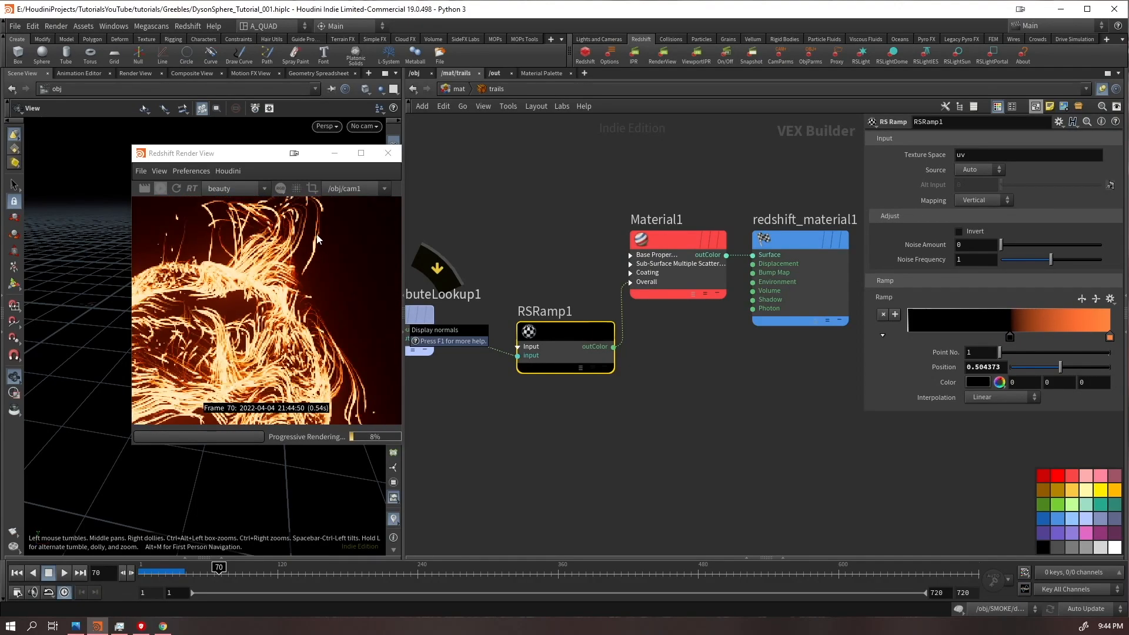
# Change the ramp's black point to a dark red of 0.0695, 0, -0.0695
pyautogui.doubleClick(1010, 339)
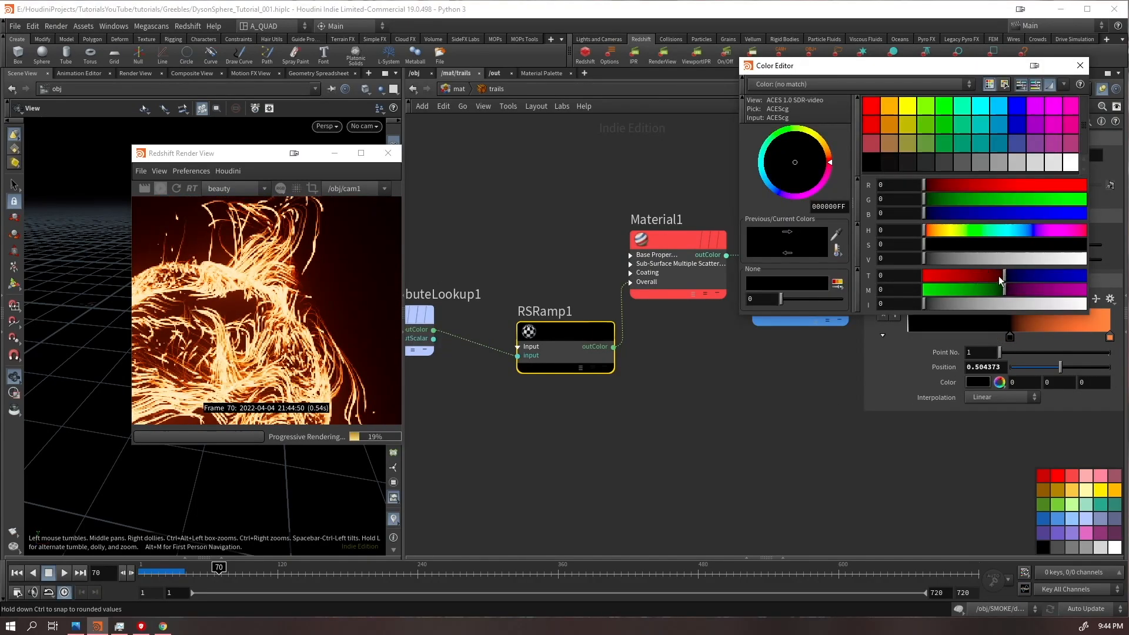
pyautogui.moveTo(998, 277); pyautogui.dragTo(993, 276)
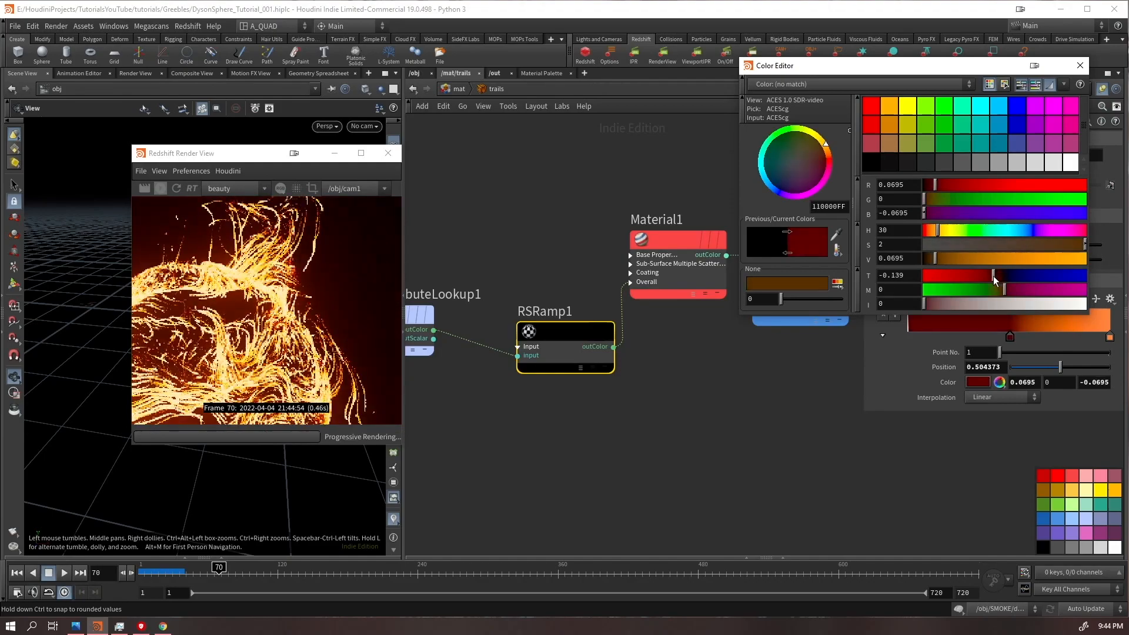
pyautogui.click(1080, 66)
pyautogui.scroll(-2, 291, 331)
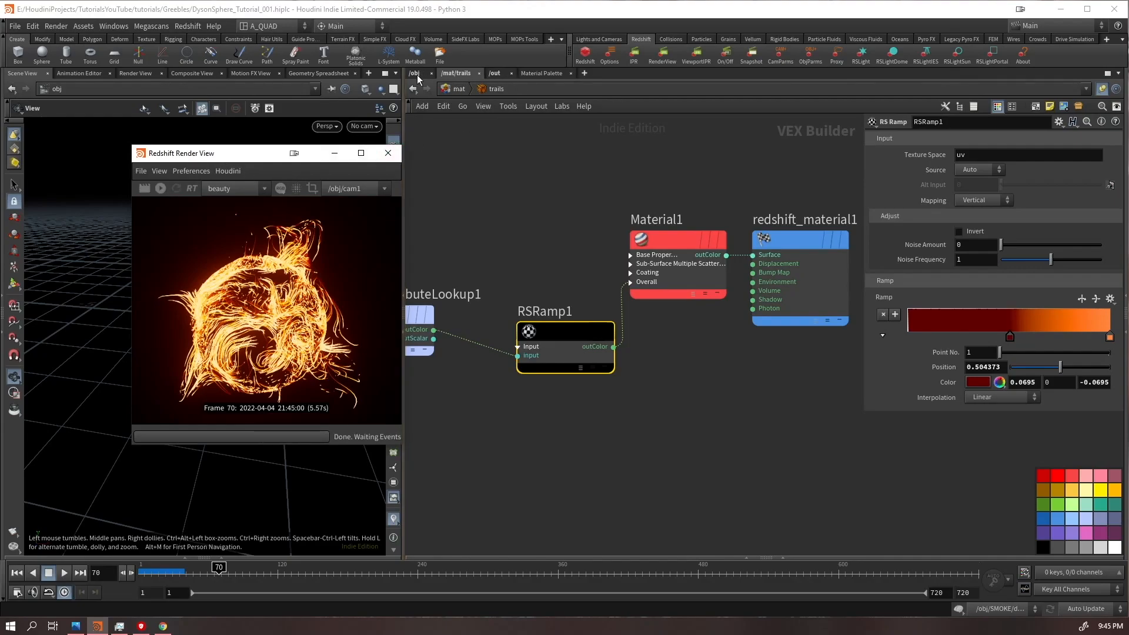
# Display SUN and SMOKE together with TRAILS and restart the live render to check the combined look
pyautogui.click(415, 74)
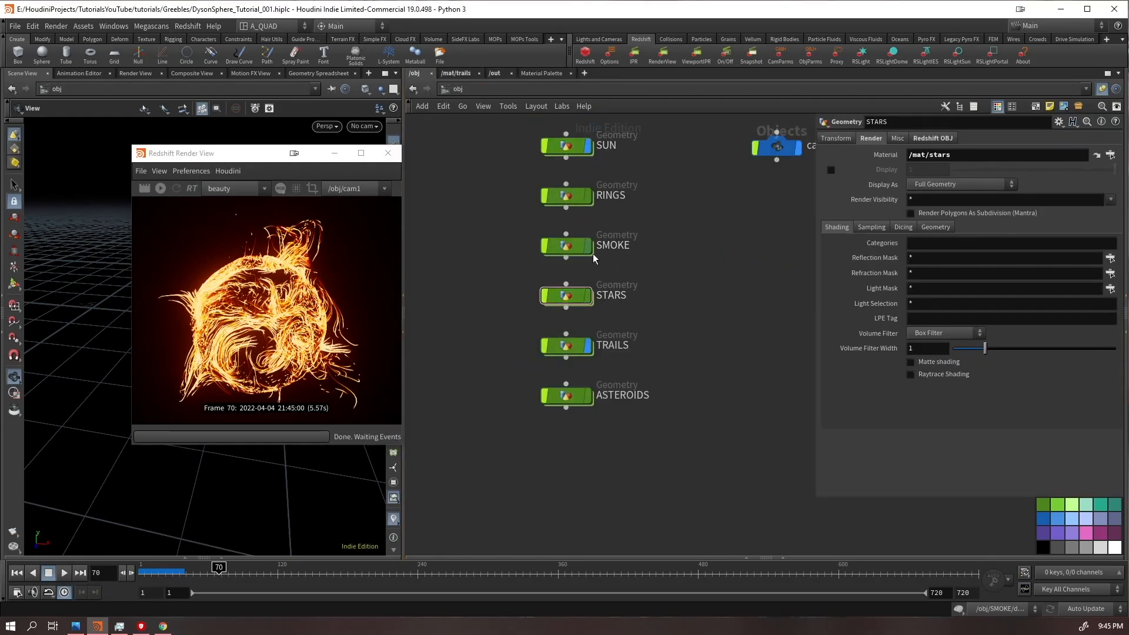
pyautogui.click(160, 188)
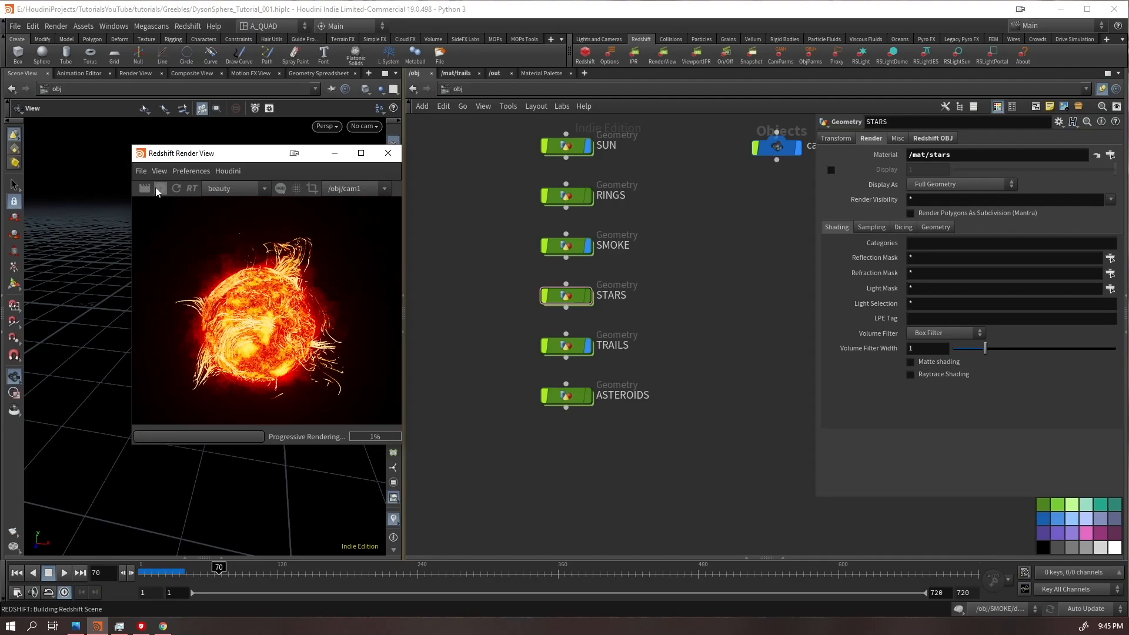
# Open the RINGS geometry network
pyautogui.click(611, 194)
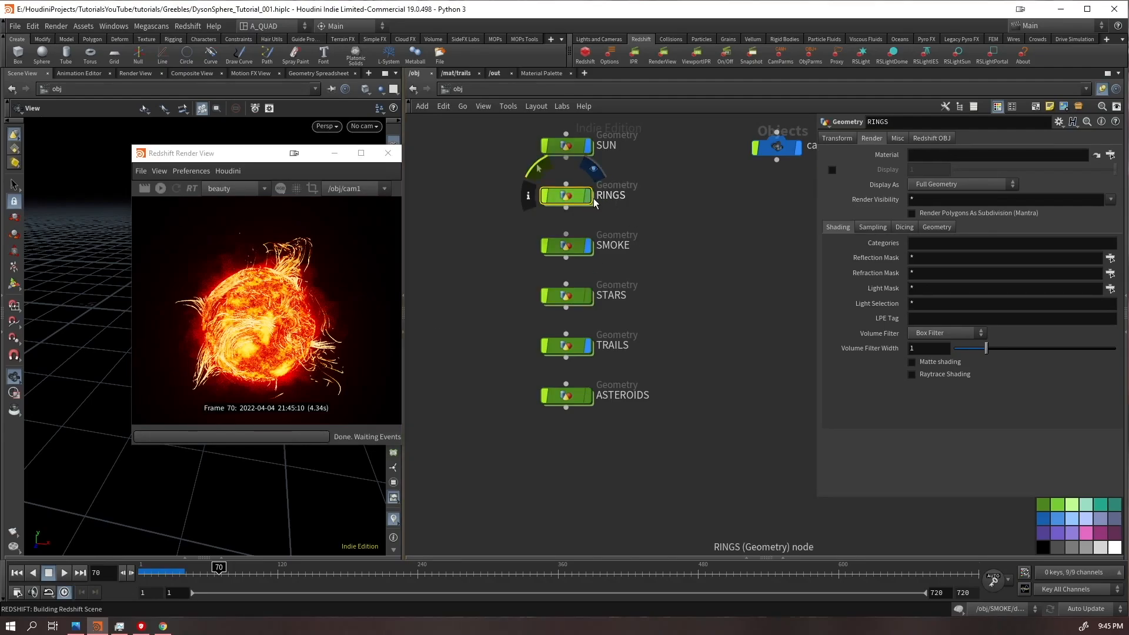
pyautogui.press('Return')
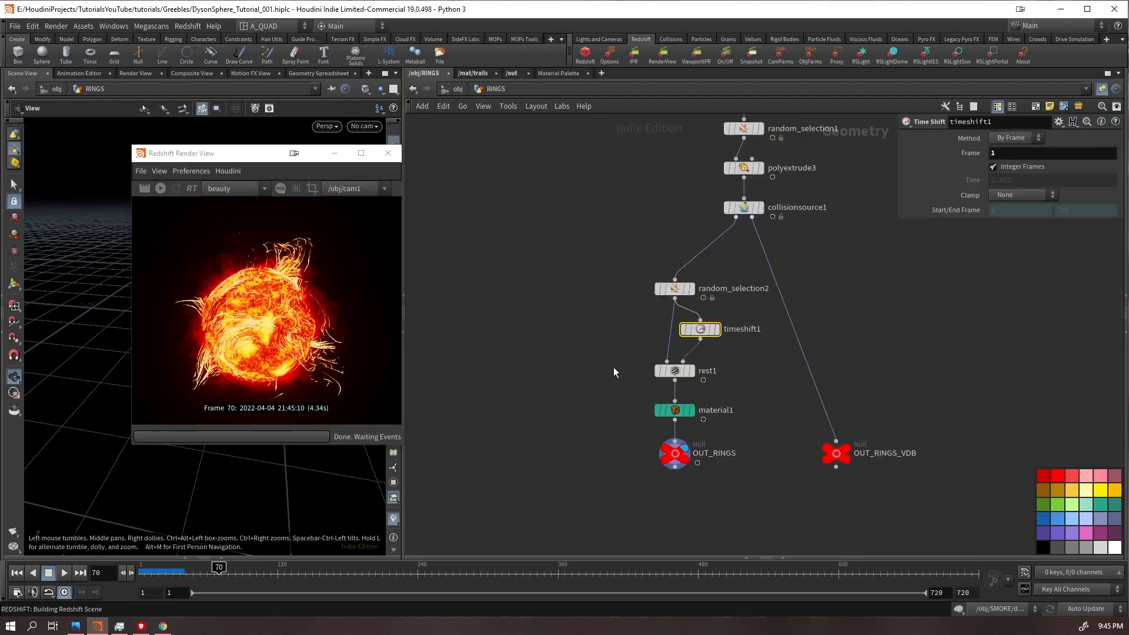
# Open the rings1 material builder in the mat network and space its output node away from Material1
pyautogui.click(676, 409)
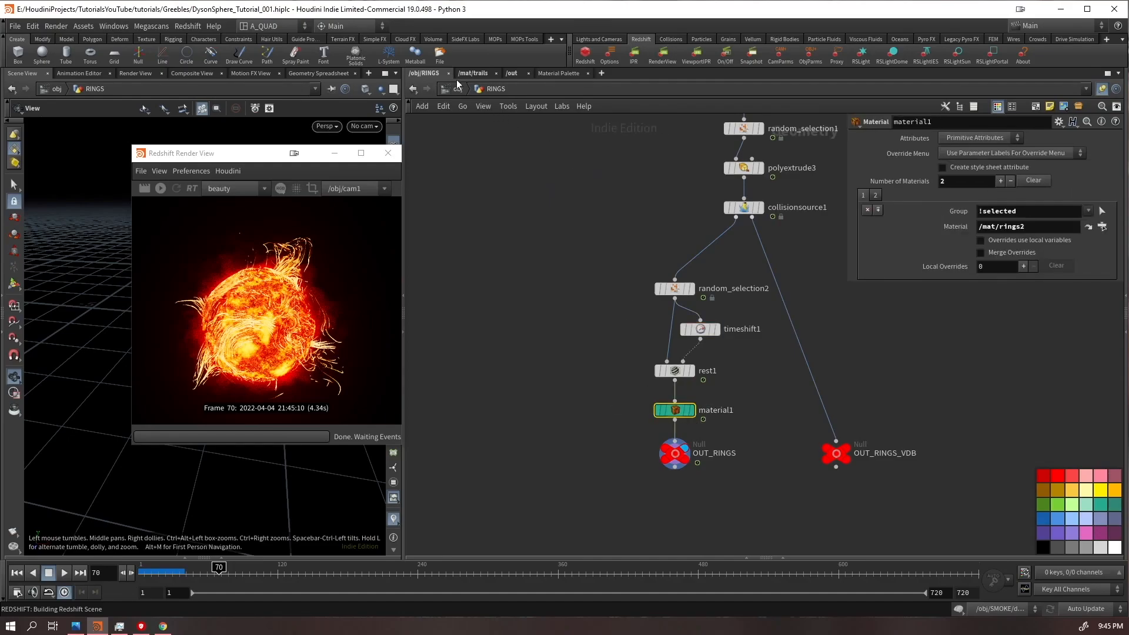
pyautogui.click(472, 72)
pyautogui.click(459, 89)
pyautogui.moveTo(644, 247); pyautogui.dragTo(610, 378, button='middle')
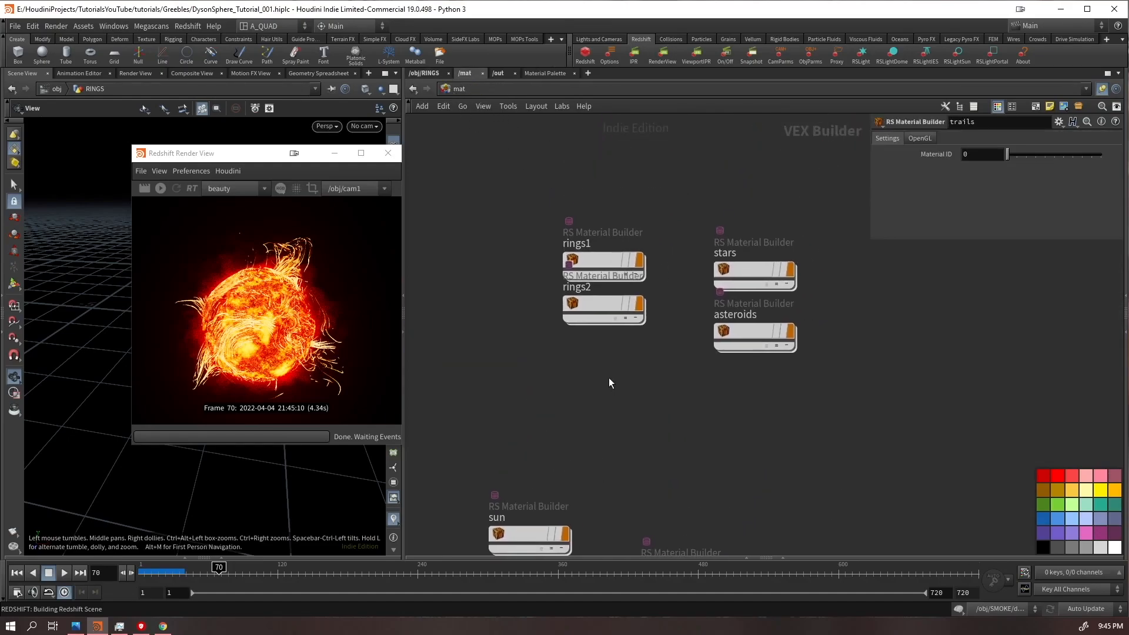
pyautogui.doubleClick(606, 262)
pyautogui.moveTo(598, 296); pyautogui.dragTo(700, 312, button='middle')
pyautogui.moveTo(701, 312); pyautogui.dragTo(926, 282)
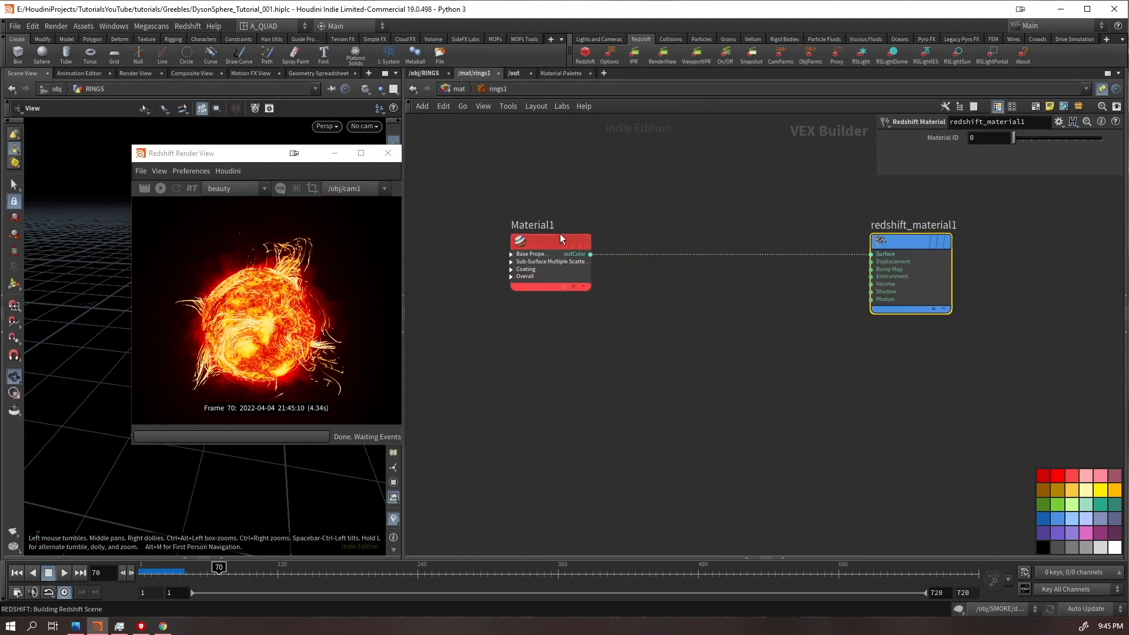
# Set Material1's diffuse color to a near-black 0.00625 and reflection roughness to 1, then bring the output node closer
pyautogui.click(566, 254)
pyautogui.click(941, 187)
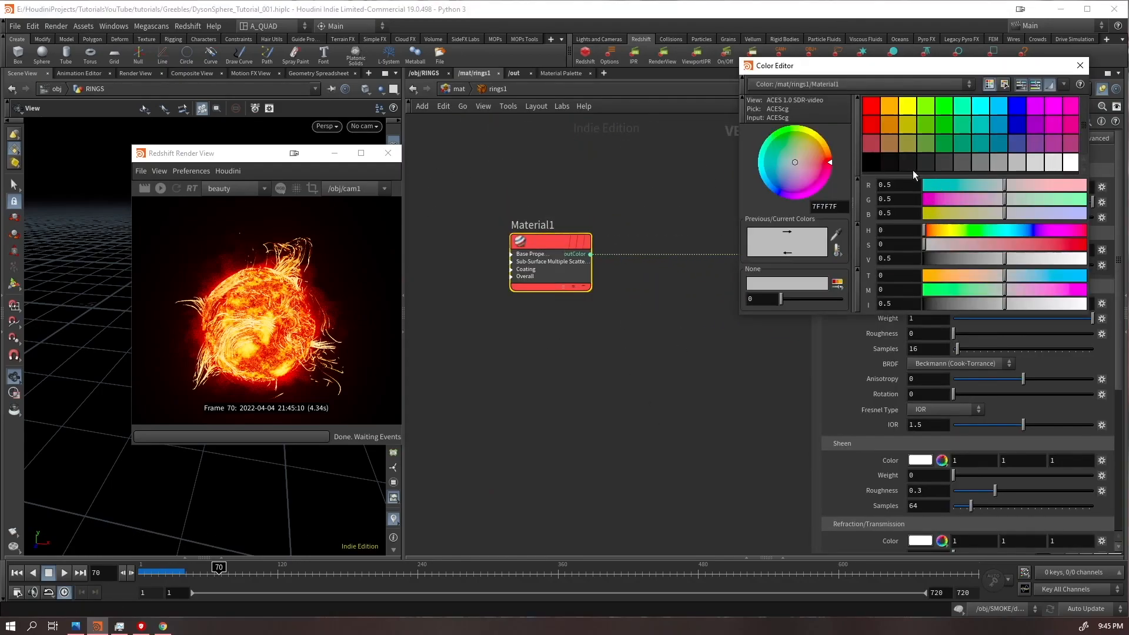
pyautogui.click(916, 170)
pyautogui.click(1079, 65)
pyautogui.click(908, 186)
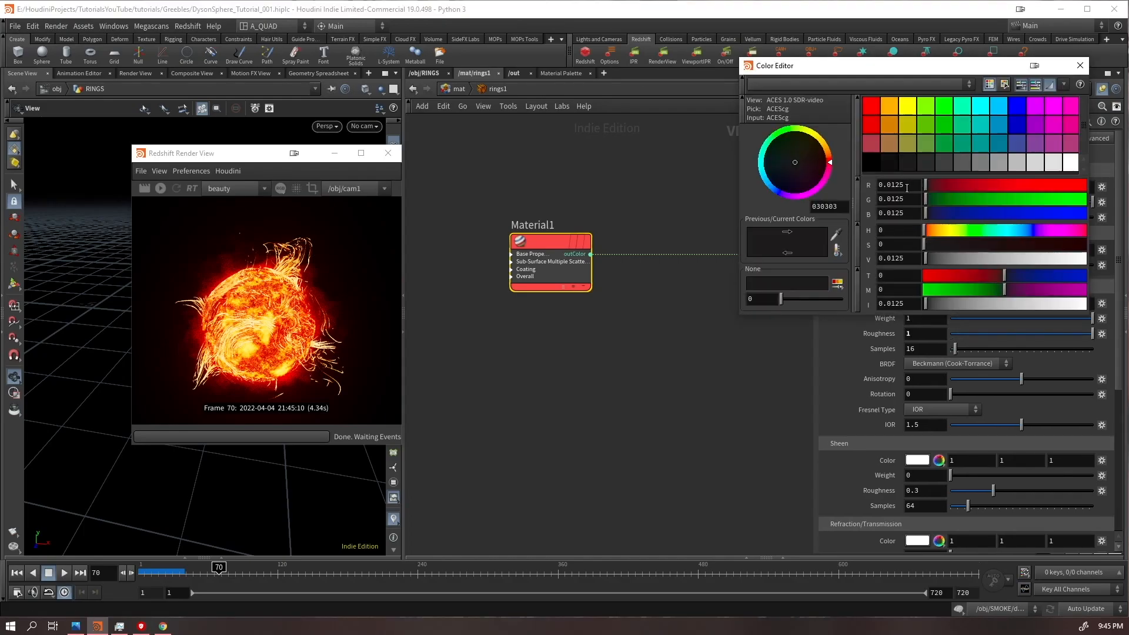
pyautogui.click(884, 169)
pyautogui.click(1079, 65)
pyautogui.moveTo(726, 350); pyautogui.dragTo(652, 351, button='middle')
pyautogui.moveTo(809, 263); pyautogui.dragTo(600, 262)
pyautogui.scroll(2, 532, 400)
pyautogui.moveTo(530, 399); pyautogui.dragTo(598, 358, button='middle')
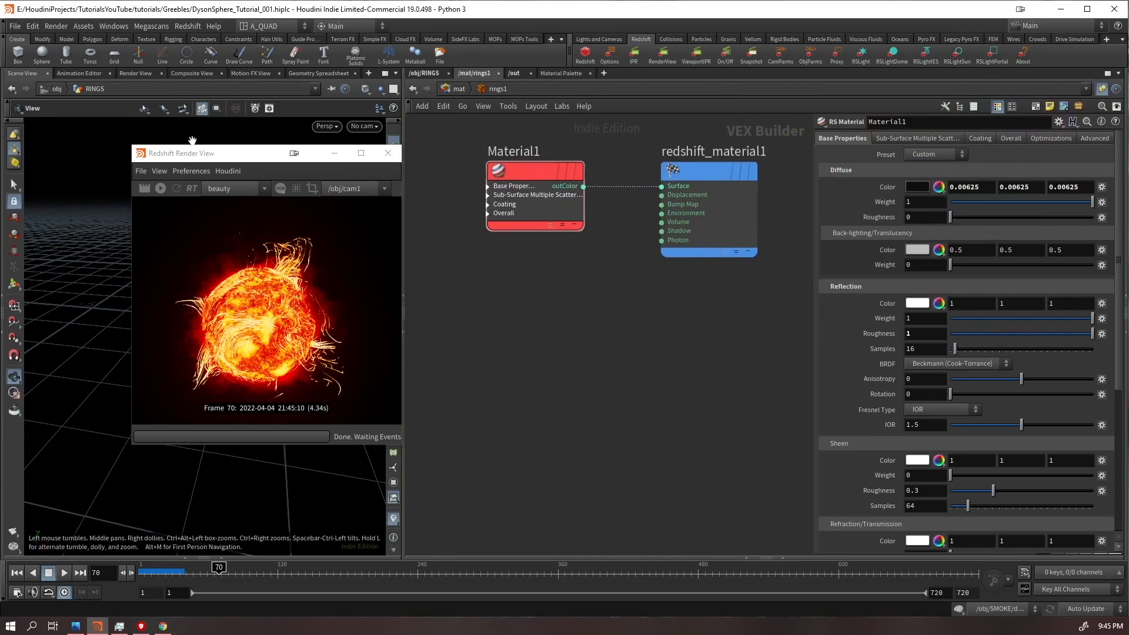
# Inspect the ring geometry up close in the viewport and save the scene file
pyautogui.moveTo(198, 156); pyautogui.dragTo(147, 509)
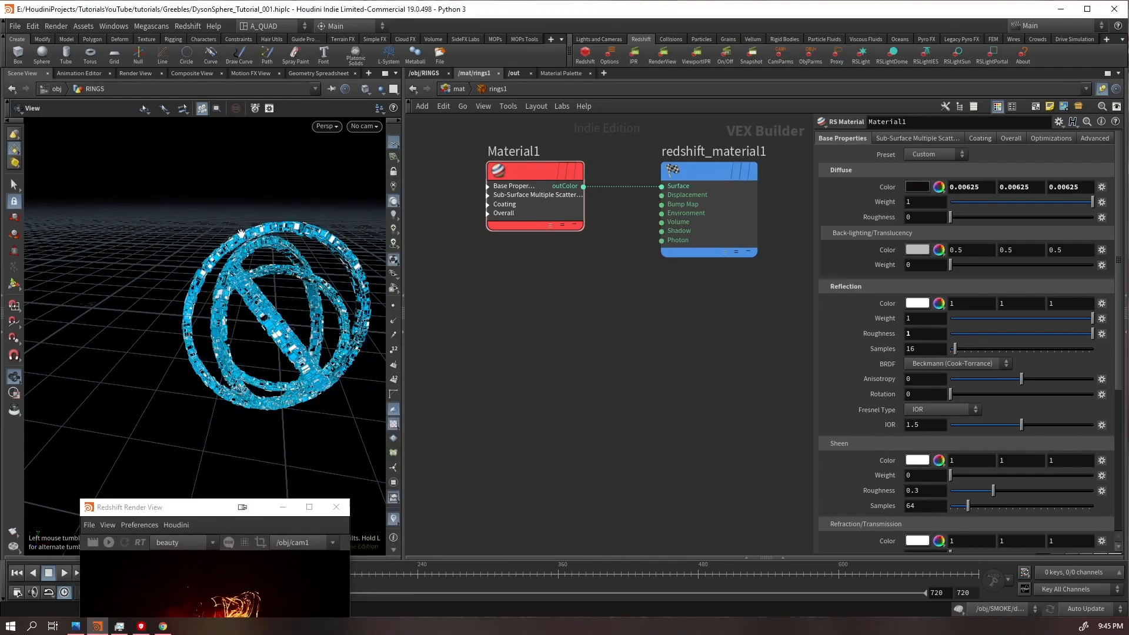
pyautogui.scroll(10, 241, 233)
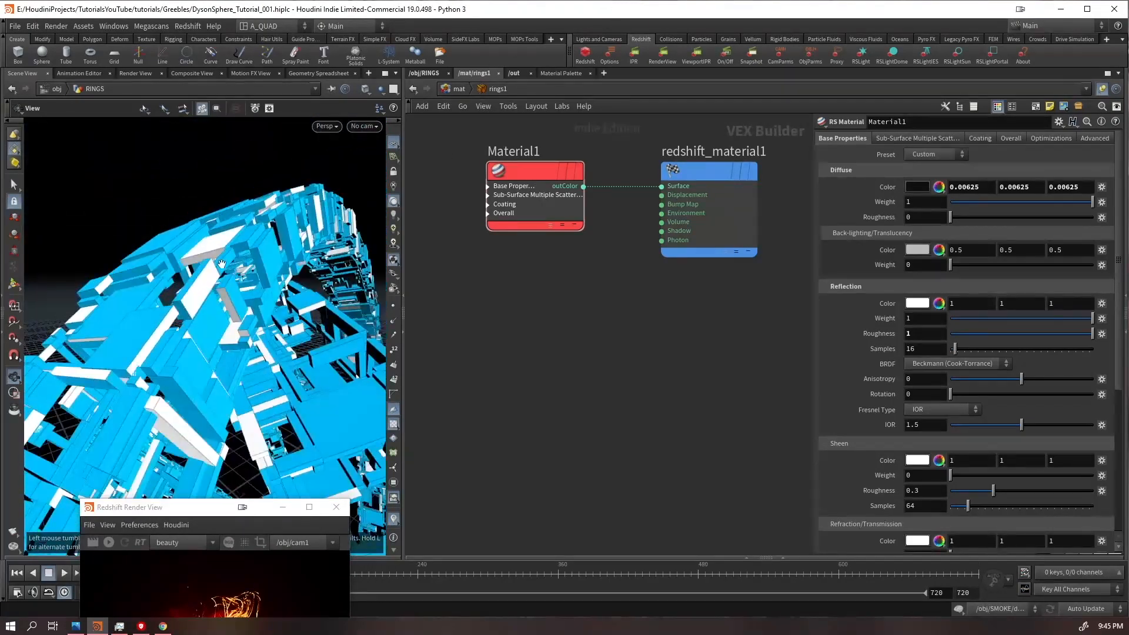
pyautogui.scroll(5, 223, 257)
pyautogui.scroll(5, 300, 185)
pyautogui.moveTo(306, 191); pyautogui.dragTo(165, 238)
pyautogui.hotkey('ctrl', 's')
pyautogui.moveTo(320, 183); pyautogui.dragTo(376, 203)
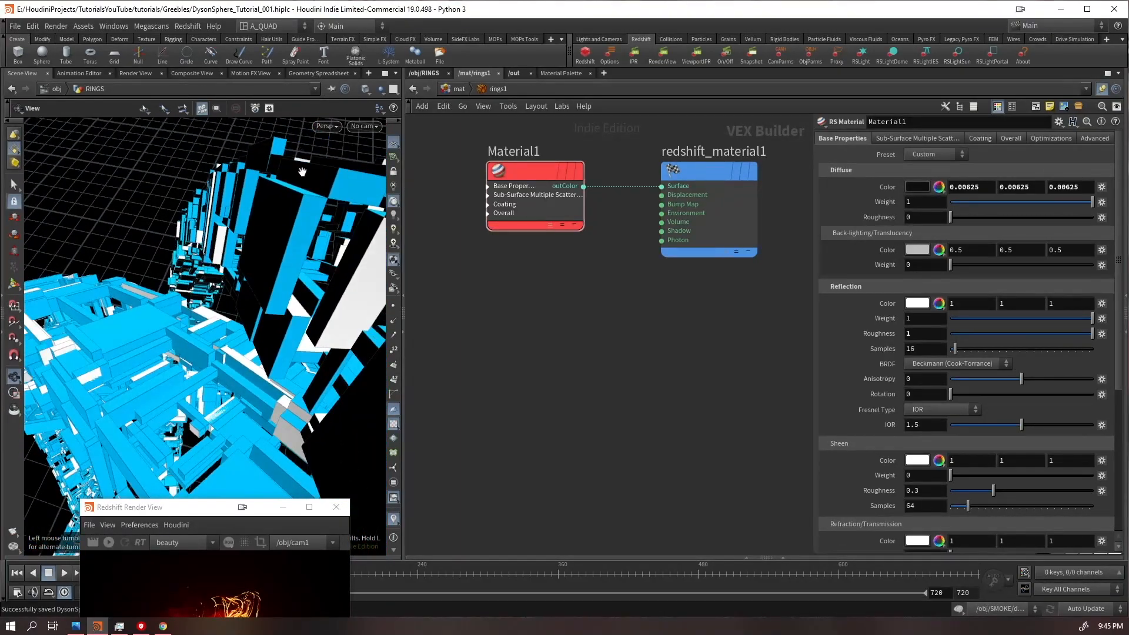
pyautogui.moveTo(206, 507); pyautogui.dragTo(181, 195)
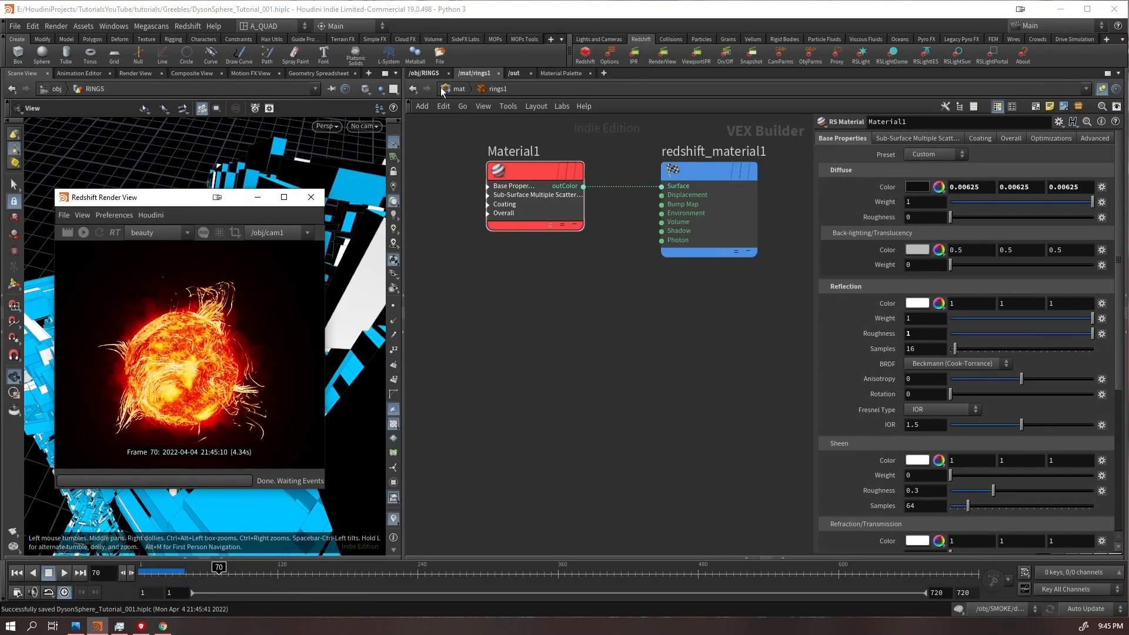
# Hide SUN, SMOKE and TRAILS at object level so only RINGS displays, and restart the live render
pyautogui.click(423, 73)
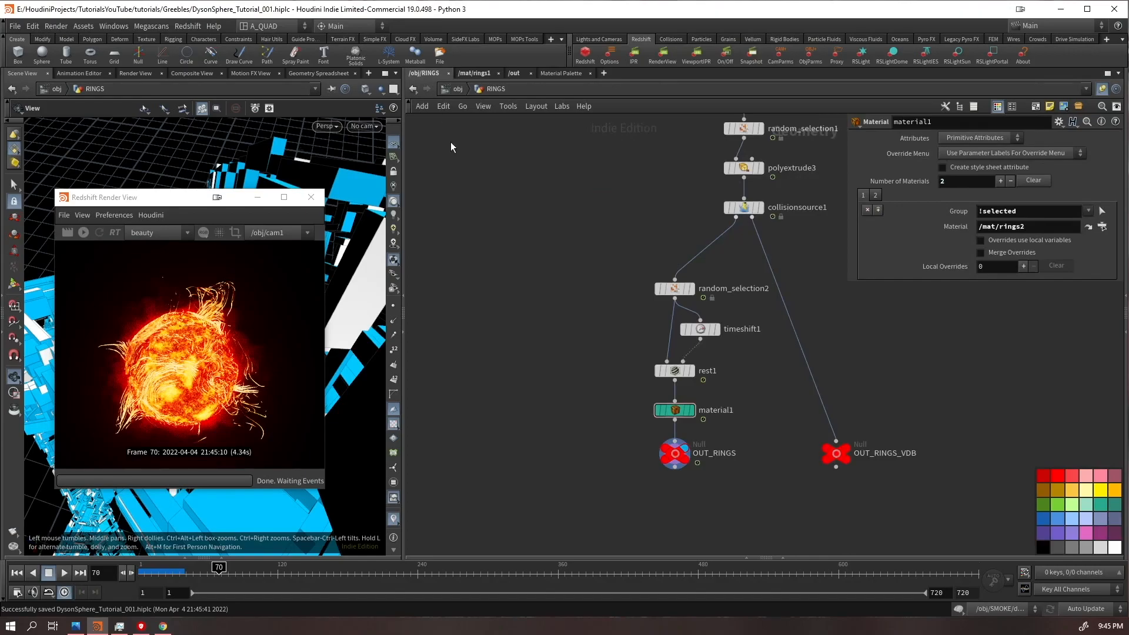
pyautogui.click(454, 89)
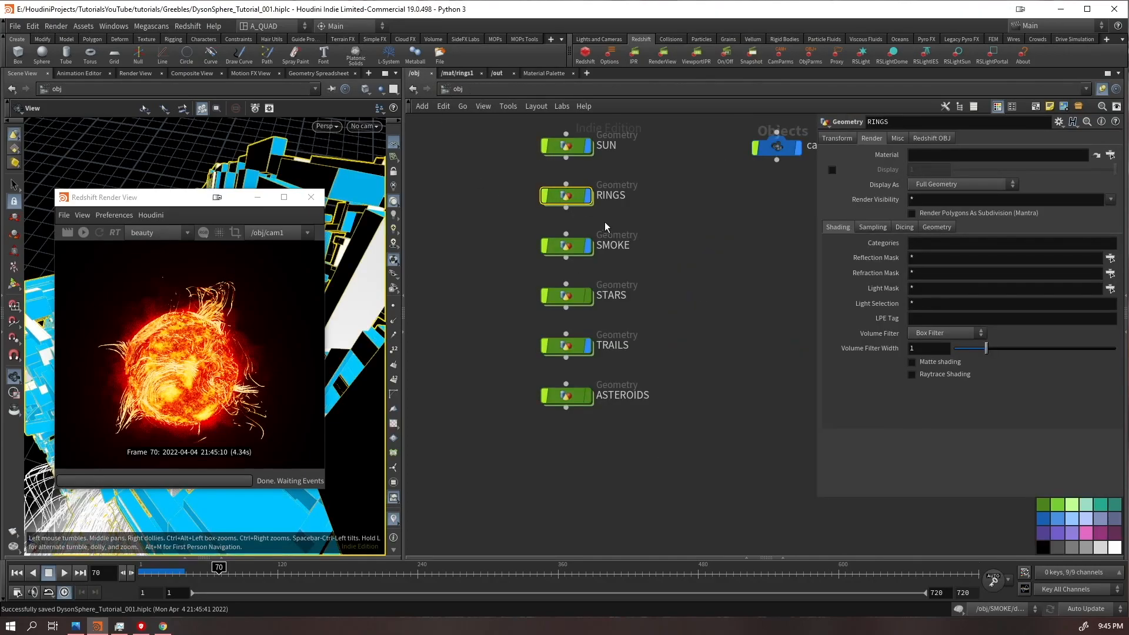
pyautogui.click(579, 250)
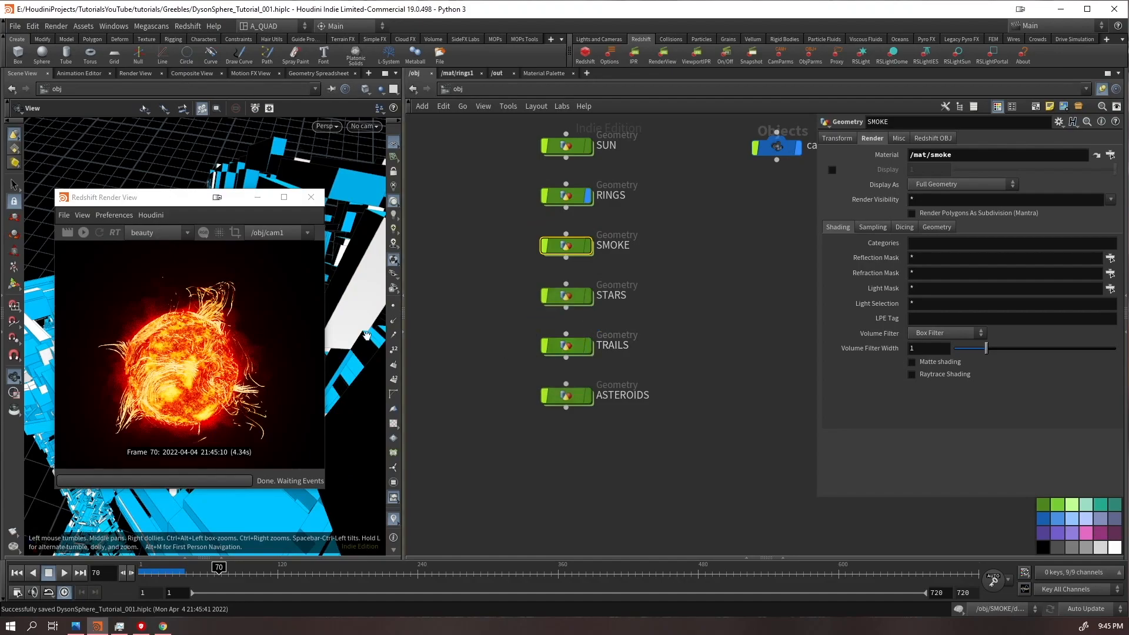
pyautogui.click(83, 233)
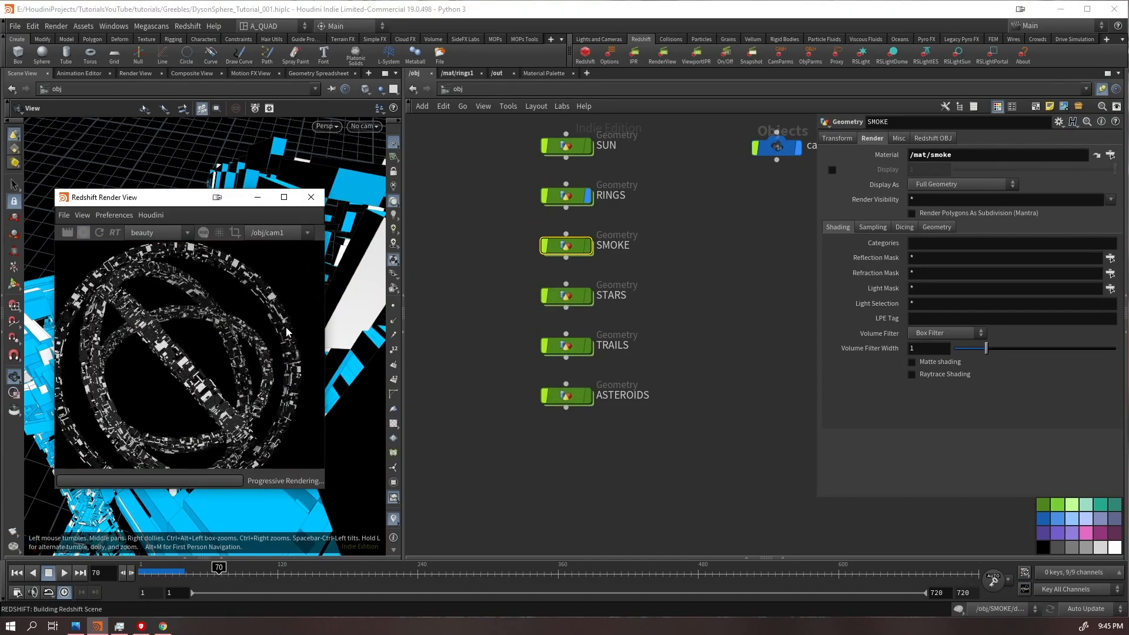
# Add a Round Corners node to the rings1 material and wire its output into Surface to preview the effect
pyautogui.click(457, 75)
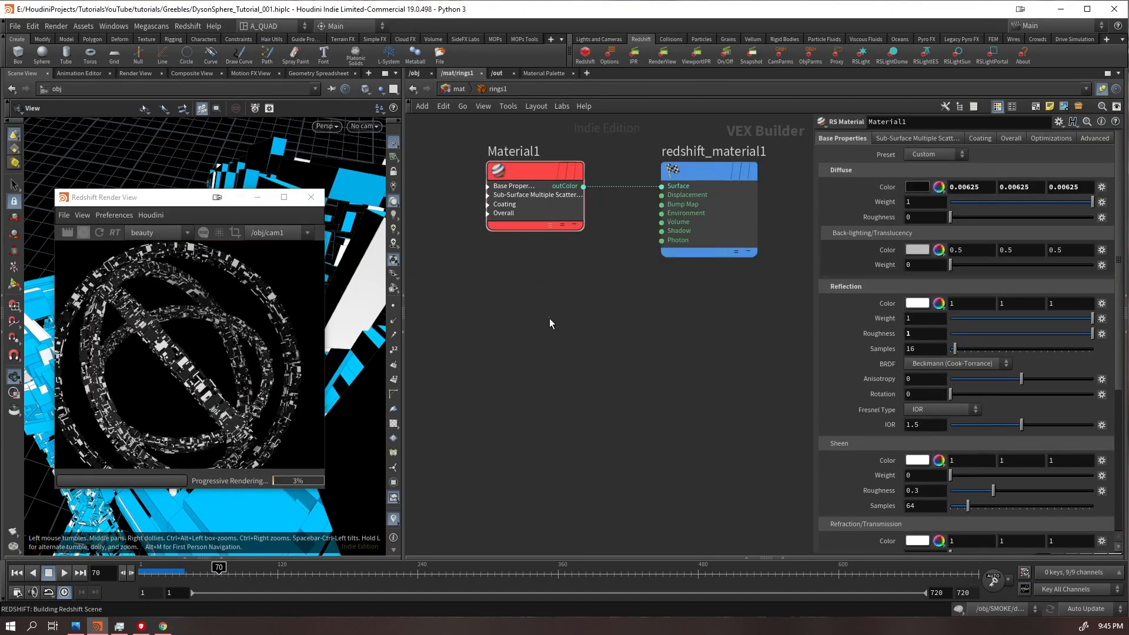
pyautogui.press('Tab')
pyautogui.write('corn')
pyautogui.press('Return')
pyautogui.click(559, 345)
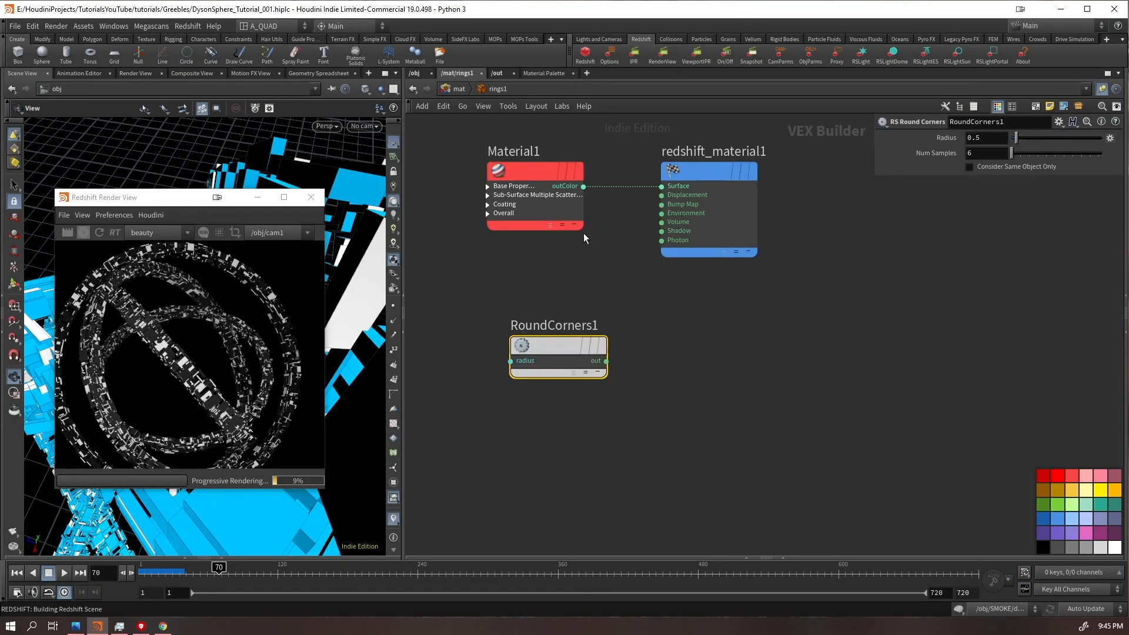
pyautogui.click(662, 186)
pyautogui.click(606, 361)
pyautogui.scroll(5, 187, 390)
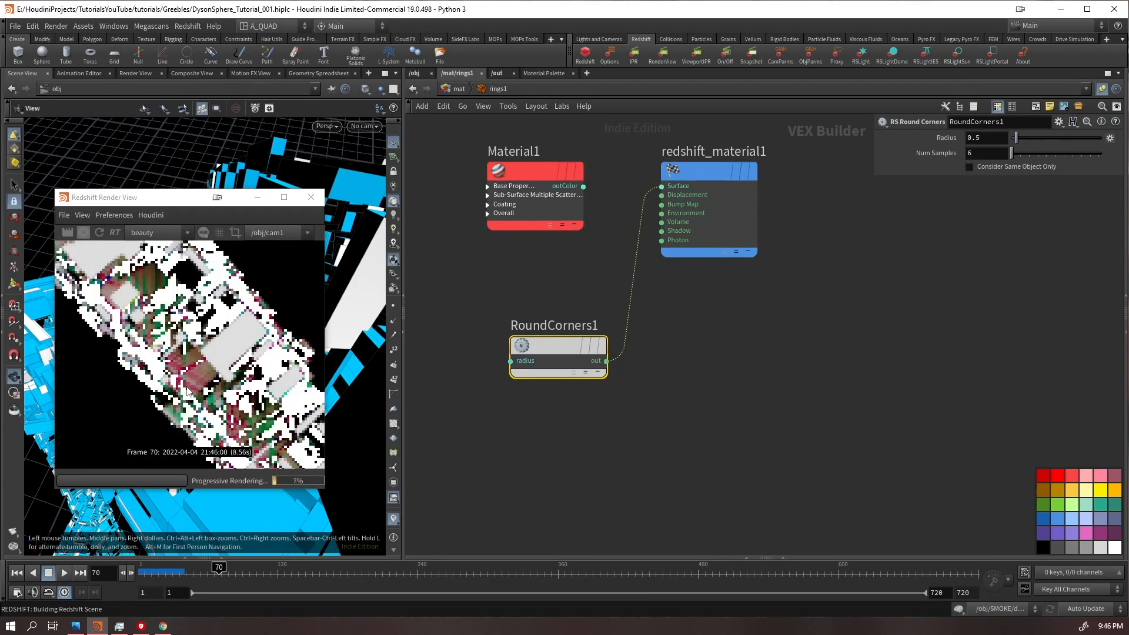
pyautogui.moveTo(540, 340); pyautogui.dragTo(523, 277)
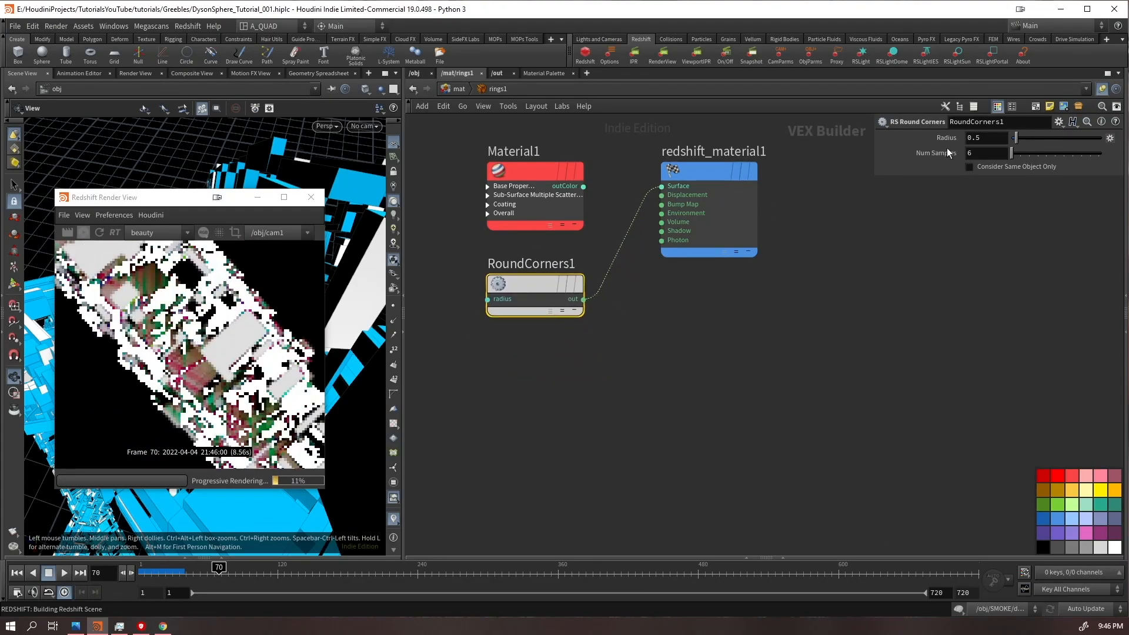
# Set the Round Corners radius to 0.005 and move the rings1 output node further from the other nodes
pyautogui.write('0.005')
pyautogui.press('Return')
pyautogui.moveTo(735, 253); pyautogui.dragTo(798, 322)
# Copy the Round Corners node into the rings2 material, wire it to Surface, and restart the render to inspect it
pyautogui.moveTo(604, 383); pyautogui.dragTo(487, 262)
pyautogui.click(460, 88)
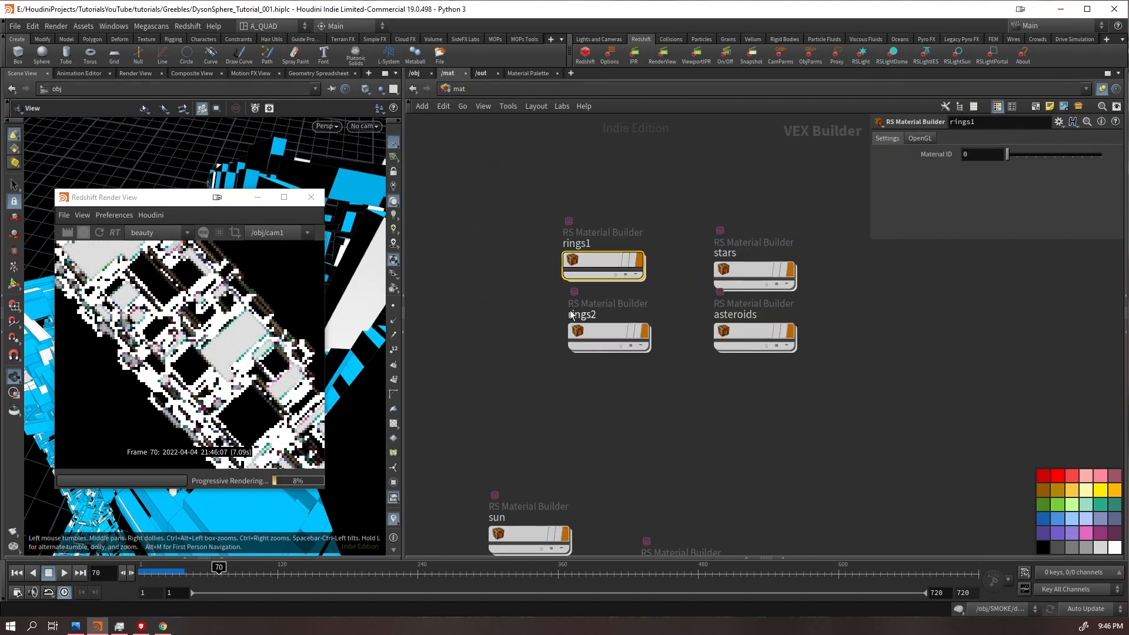
pyautogui.doubleClick(606, 272)
pyautogui.hotkey('ctrl', 'v')
pyautogui.moveTo(788, 321); pyautogui.dragTo(701, 401)
pyautogui.scroll(-3, 163, 338)
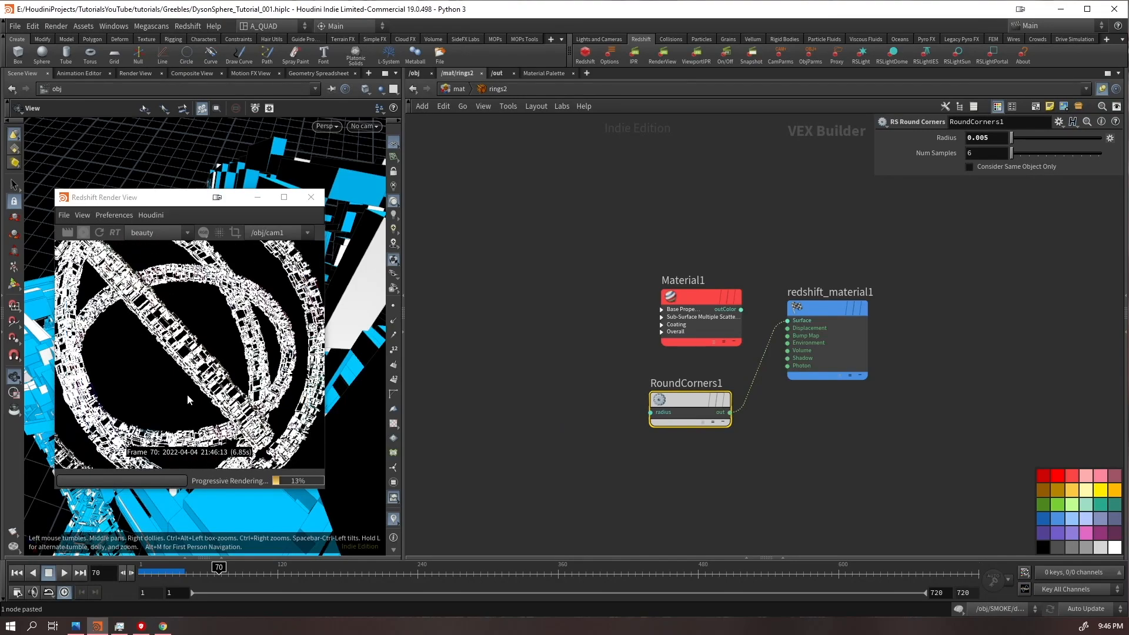
pyautogui.click(83, 231)
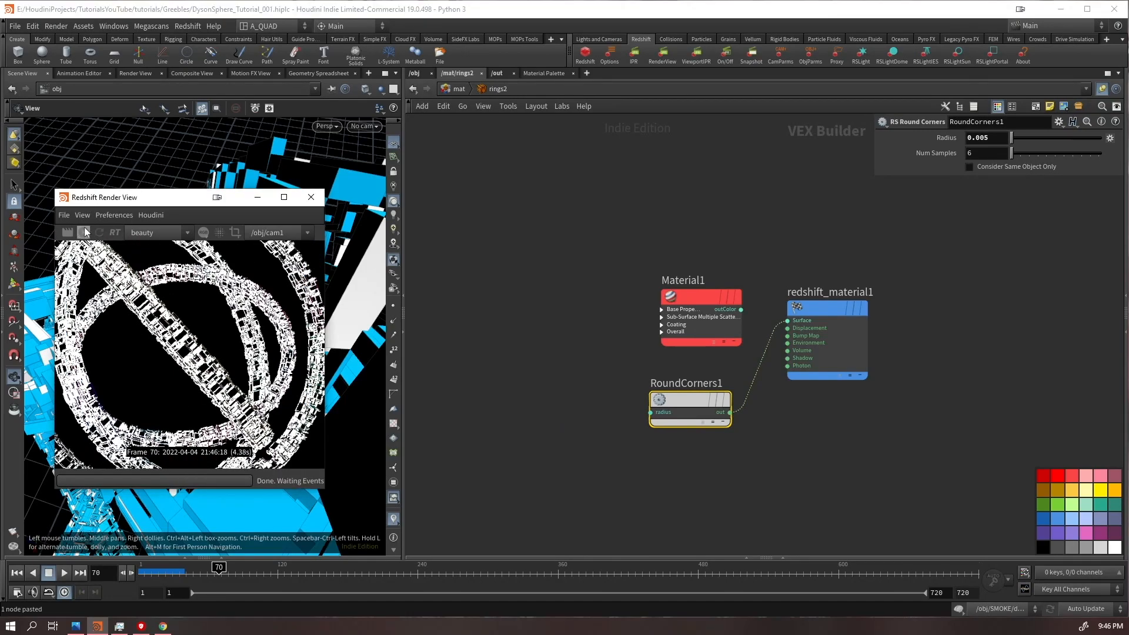
pyautogui.scroll(5, 251, 422)
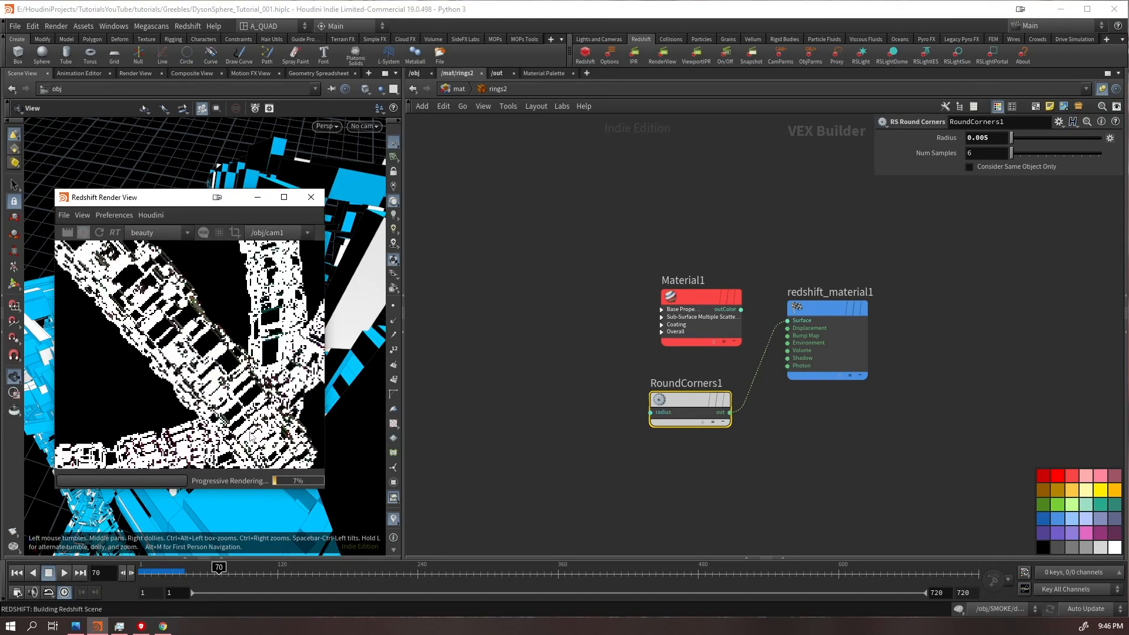
pyautogui.scroll(3, 795, 377)
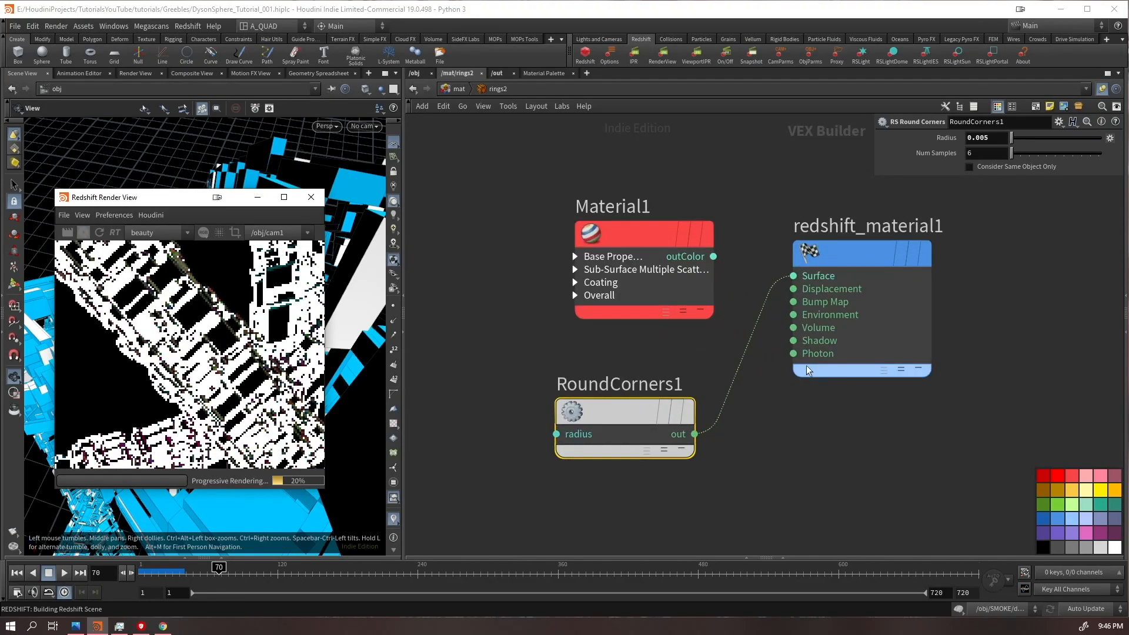
# In rings2, connect Material1 to Surface and move the Round Corners output to the Bump Map input
pyautogui.click(770, 287)
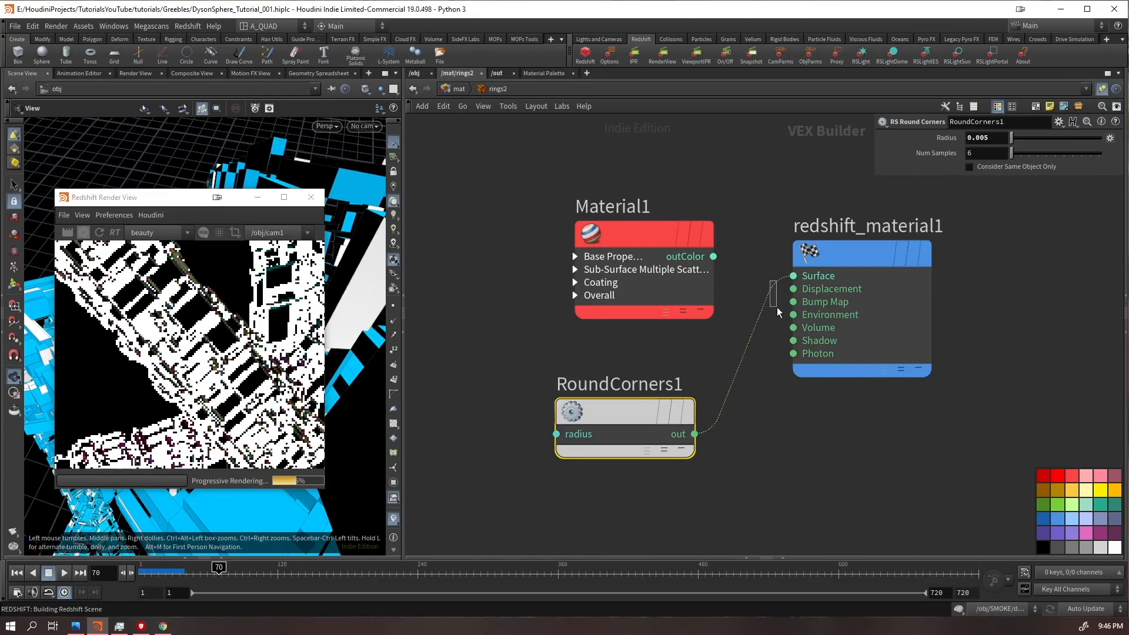
pyautogui.moveTo(793, 276); pyautogui.dragTo(713, 257)
pyautogui.moveTo(893, 340); pyautogui.dragTo(904, 362)
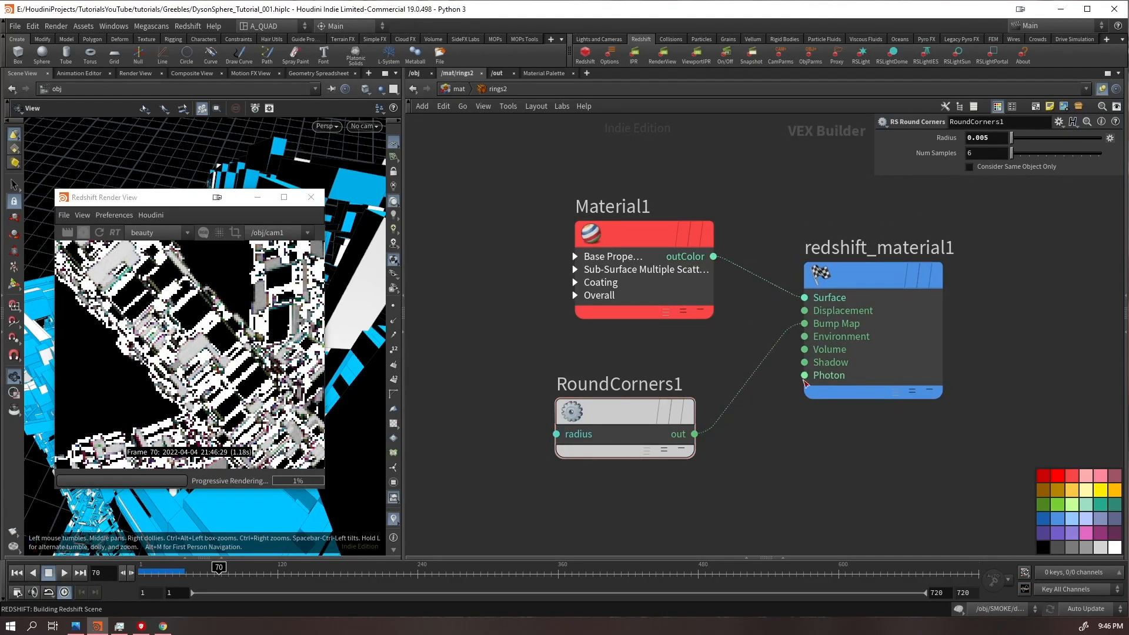
pyautogui.moveTo(607, 413); pyautogui.dragTo(627, 404)
# In rings1, connect Round Corners to Bump Map and Material1 to Surface, and inspect the rings up close in the render
pyautogui.click(458, 89)
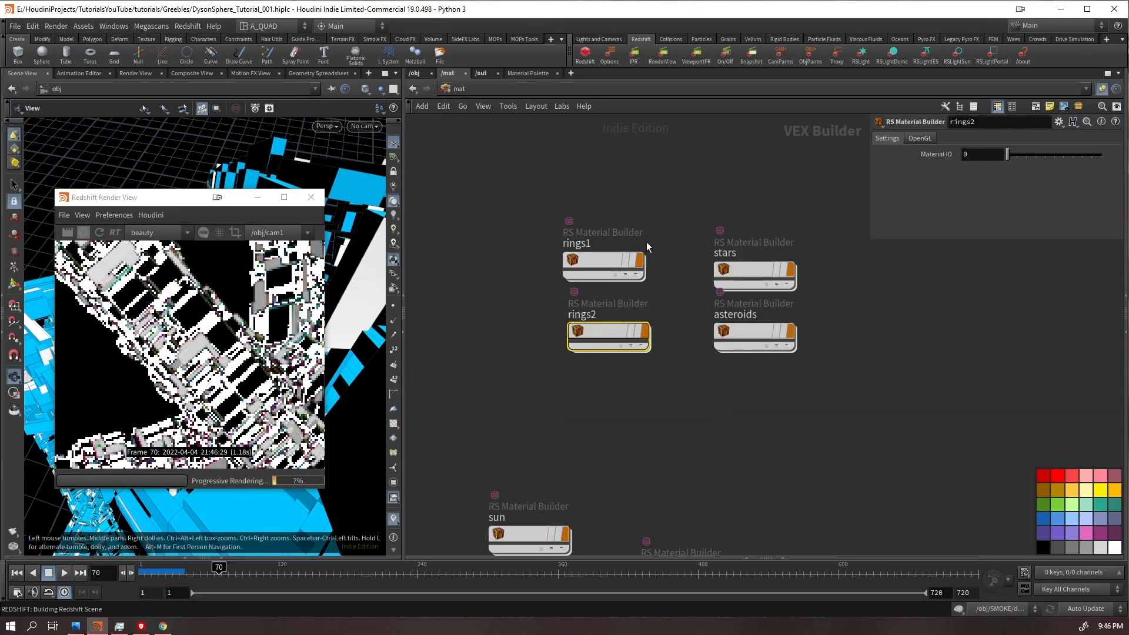
pyautogui.doubleClick(591, 261)
pyautogui.moveTo(718, 266); pyautogui.dragTo(721, 283)
pyautogui.moveTo(583, 187); pyautogui.dragTo(719, 266)
pyautogui.moveTo(790, 312); pyautogui.dragTo(768, 272)
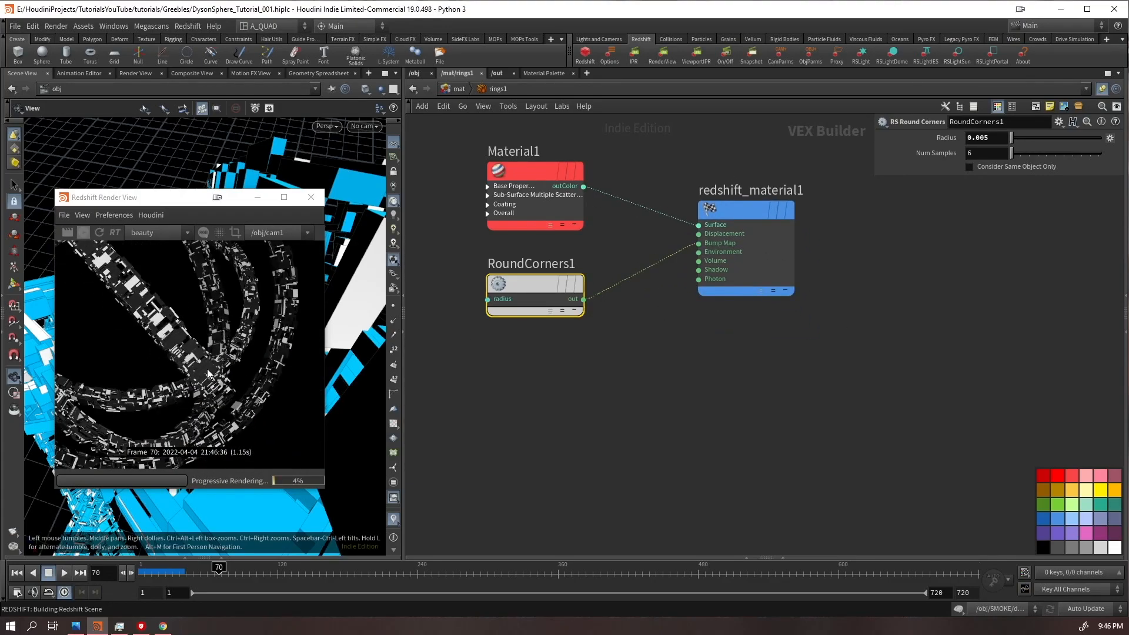
pyautogui.click(459, 89)
pyautogui.scroll(5, 136, 330)
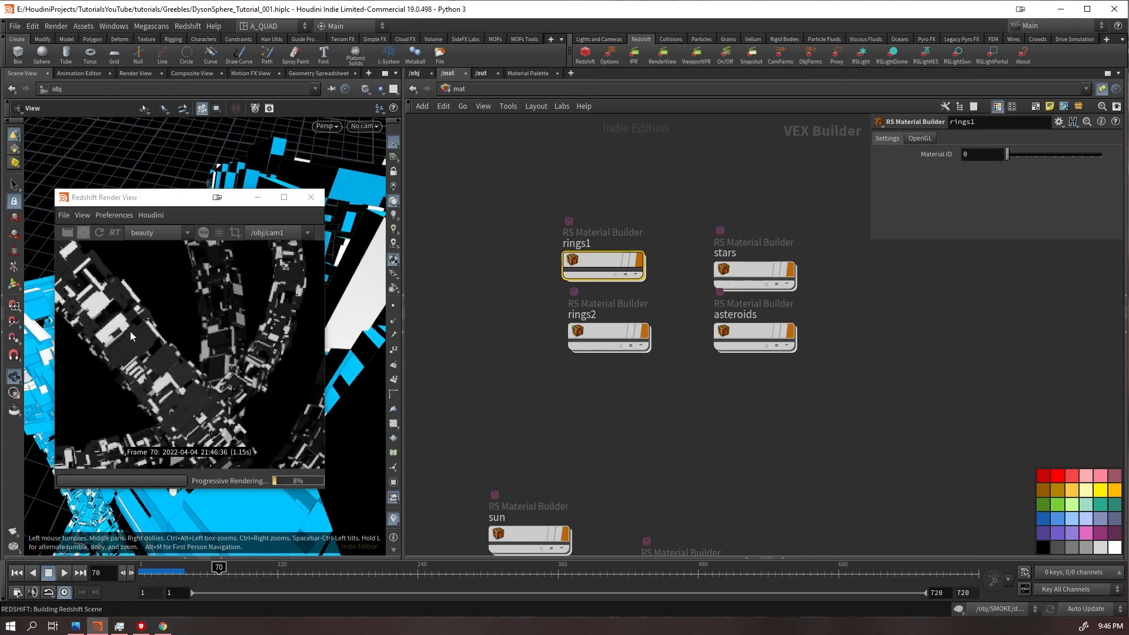
pyautogui.scroll(2, 147, 315)
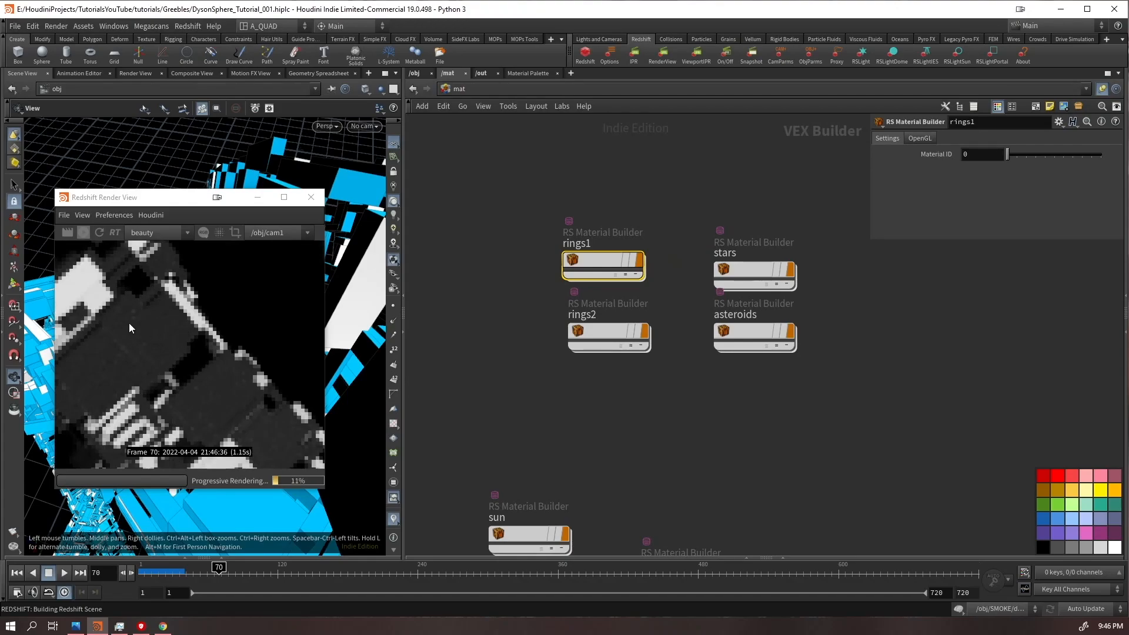
# Apply the Copper preset to the rings2 Material1 and raise its reflection roughness
pyautogui.doubleClick(583, 327)
pyautogui.moveTo(716, 183); pyautogui.dragTo(618, 312)
pyautogui.click(928, 214)
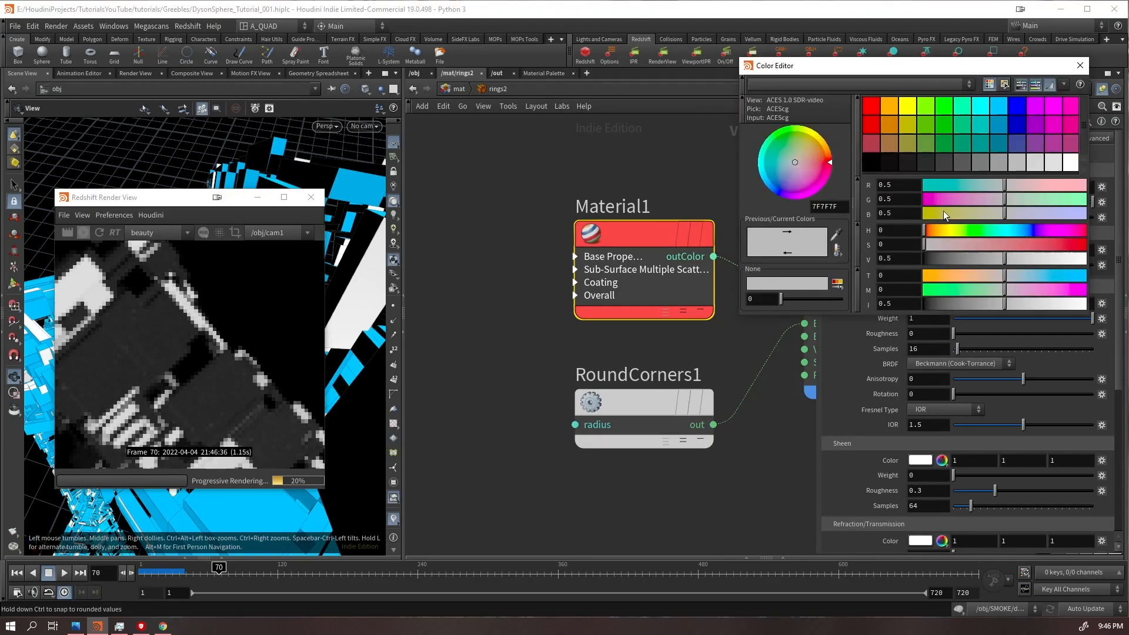
pyautogui.click(1080, 65)
pyautogui.click(917, 154)
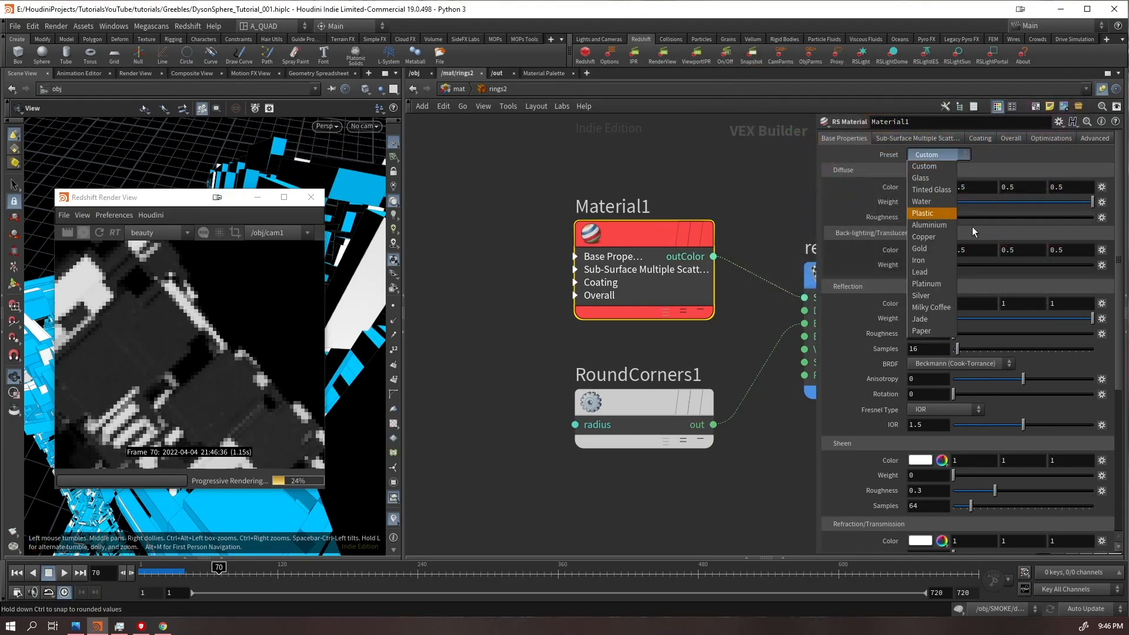
pyautogui.click(935, 236)
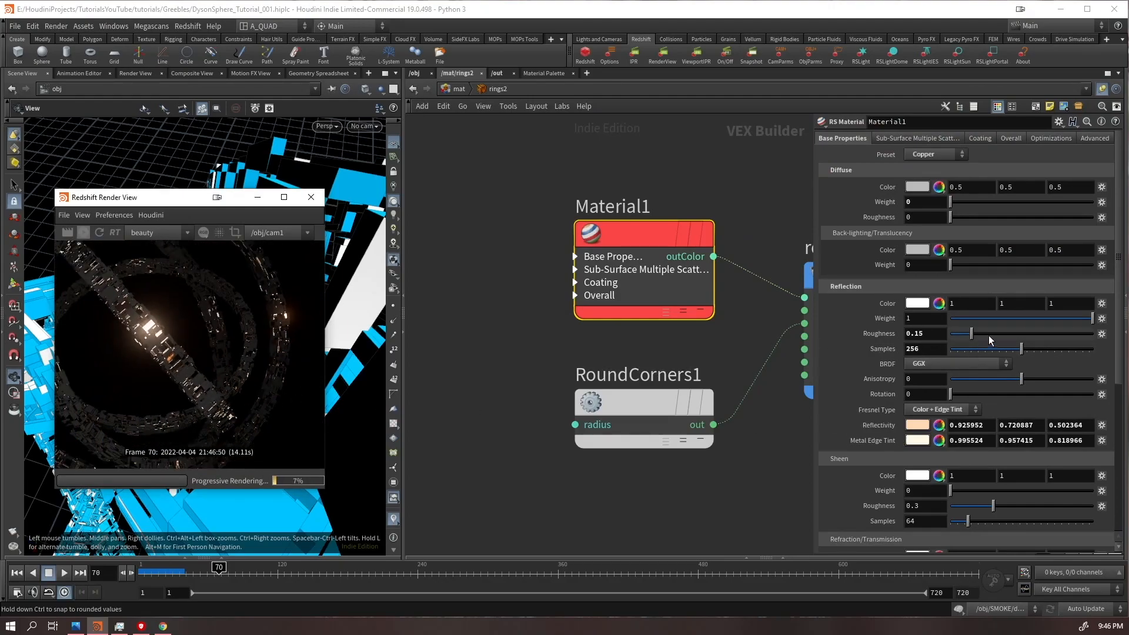
pyautogui.moveTo(987, 336); pyautogui.dragTo(993, 336)
# Add a Maxon Noise node to the rings2 material and set its noise type to FBM
pyautogui.press('Tab')
pyautogui.write('max')
pyautogui.press('Return')
pyautogui.click(445, 284)
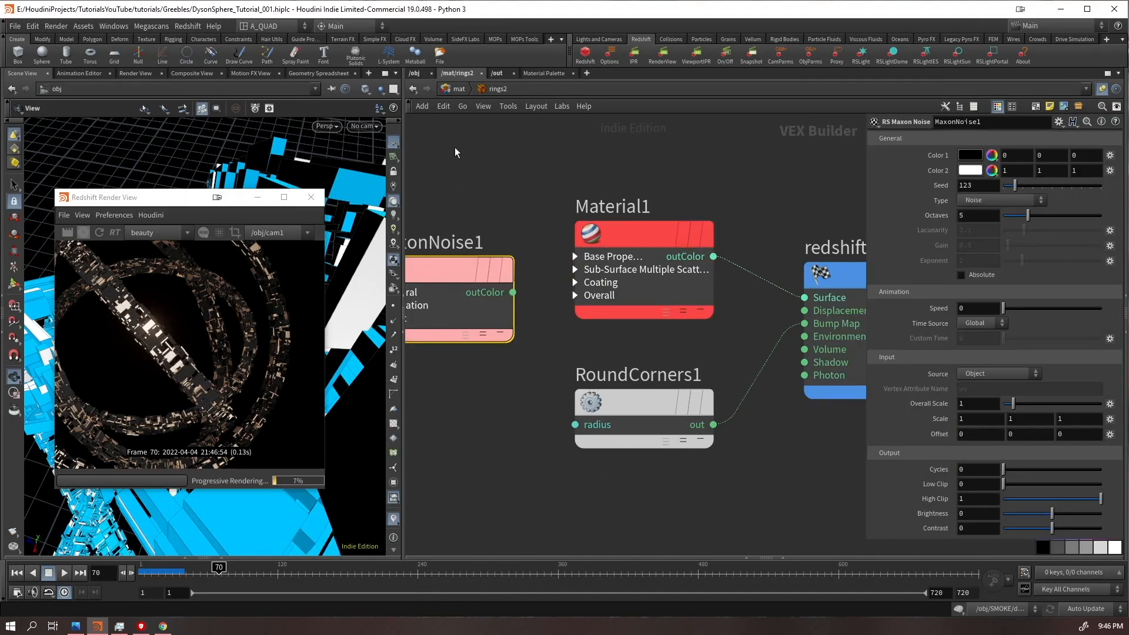
pyautogui.click(1020, 202)
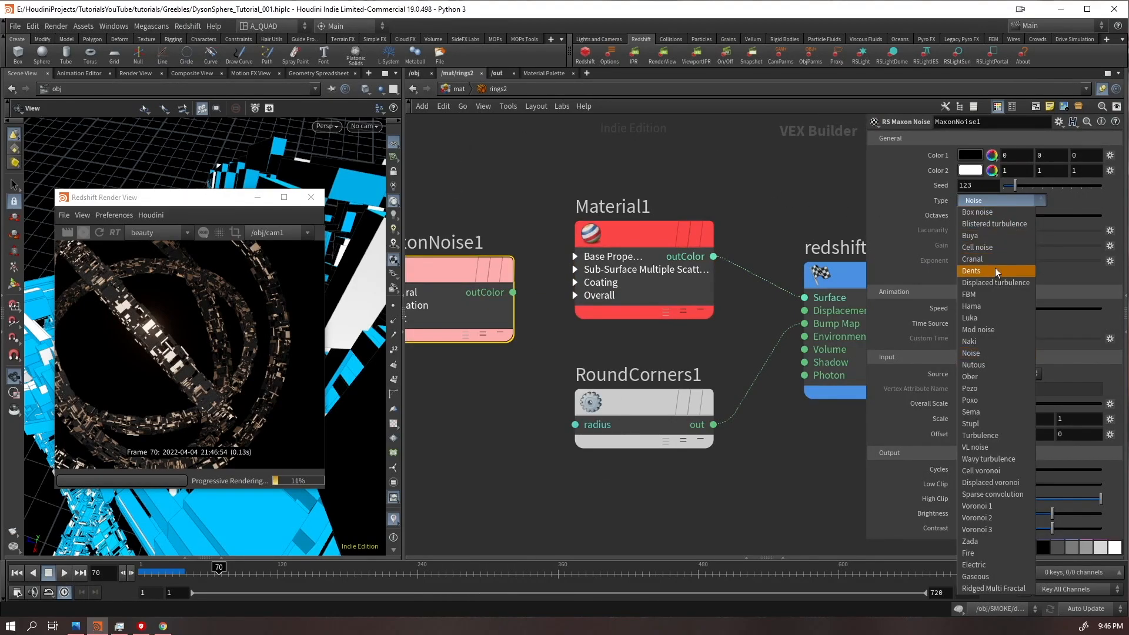
pyautogui.click(991, 294)
# In rings2, connect the Maxon Noise output to the refl_roughness input of Material1
pyautogui.moveTo(323, 492); pyautogui.dragTo(423, 573)
pyautogui.moveTo(285, 381); pyautogui.dragTo(308, 395, button='middle')
pyautogui.moveTo(499, 314); pyautogui.dragTo(581, 258)
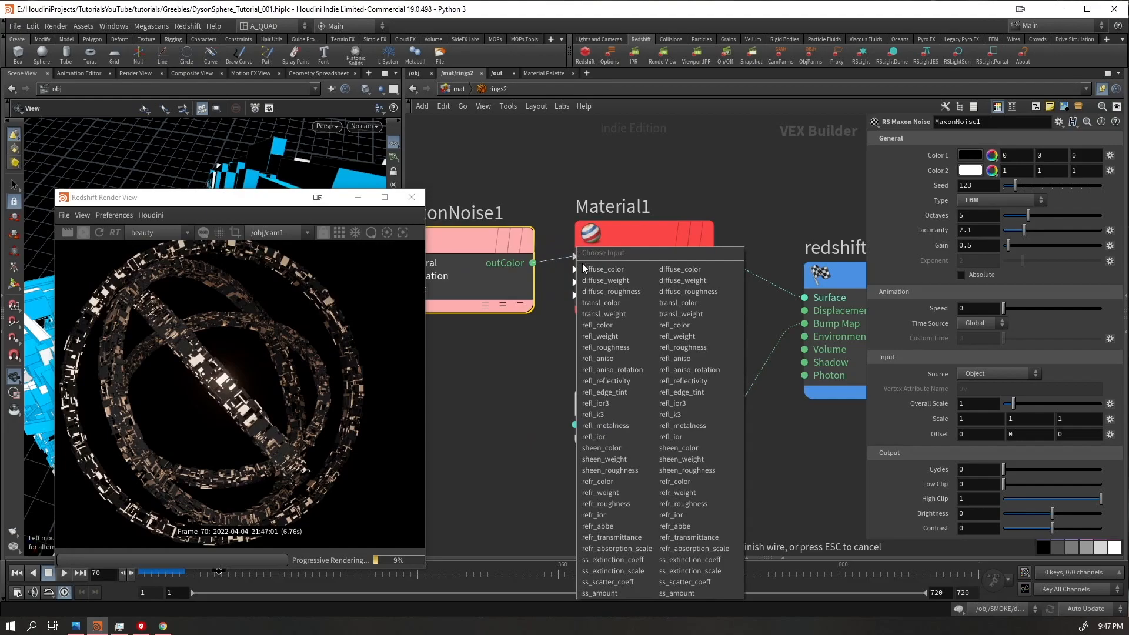
pyautogui.click(622, 347)
# Set Color 1 of the rings2 Maxon Noise to mid grey, 0.5 in all channels
pyautogui.click(974, 157)
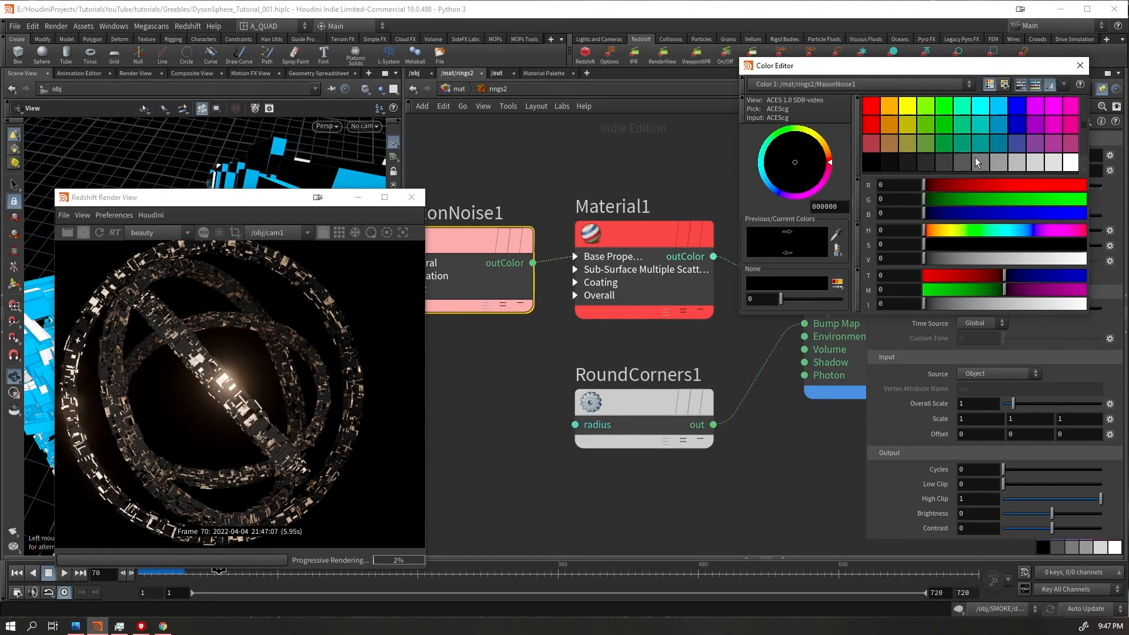
pyautogui.click(1020, 165)
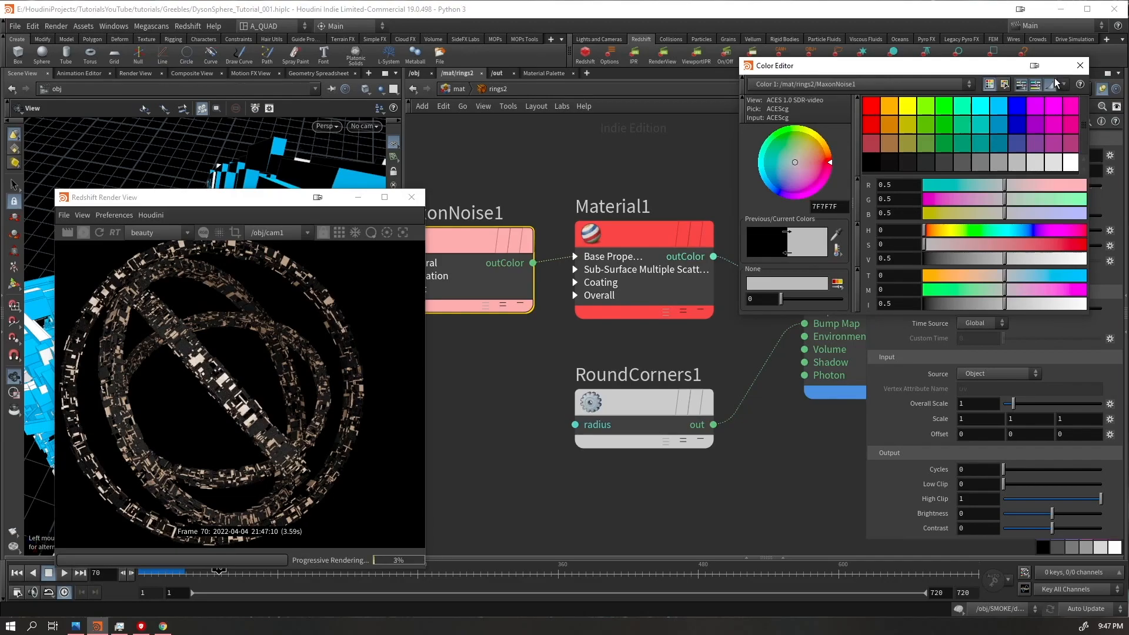
pyautogui.click(1079, 66)
# Set the Maxon Noise overall scale to 0.25 and check the rings up close in the render
pyautogui.scroll(5, 209, 406)
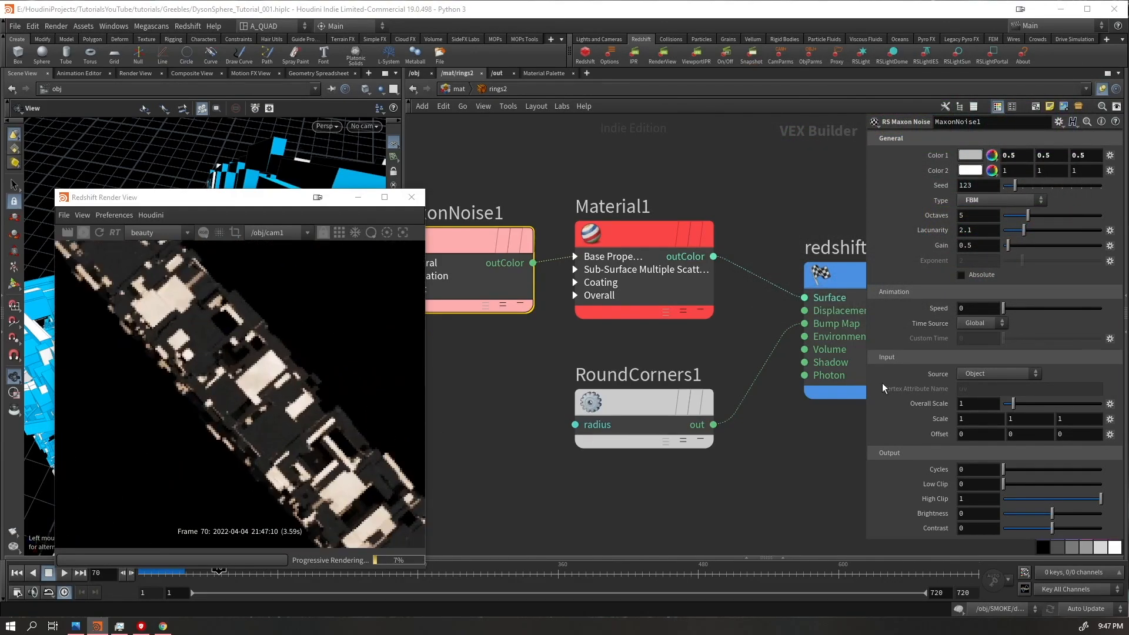
pyautogui.doubleClick(963, 404)
pyautogui.write('0.25')
pyautogui.press('Return')
pyautogui.scroll(2, 248, 365)
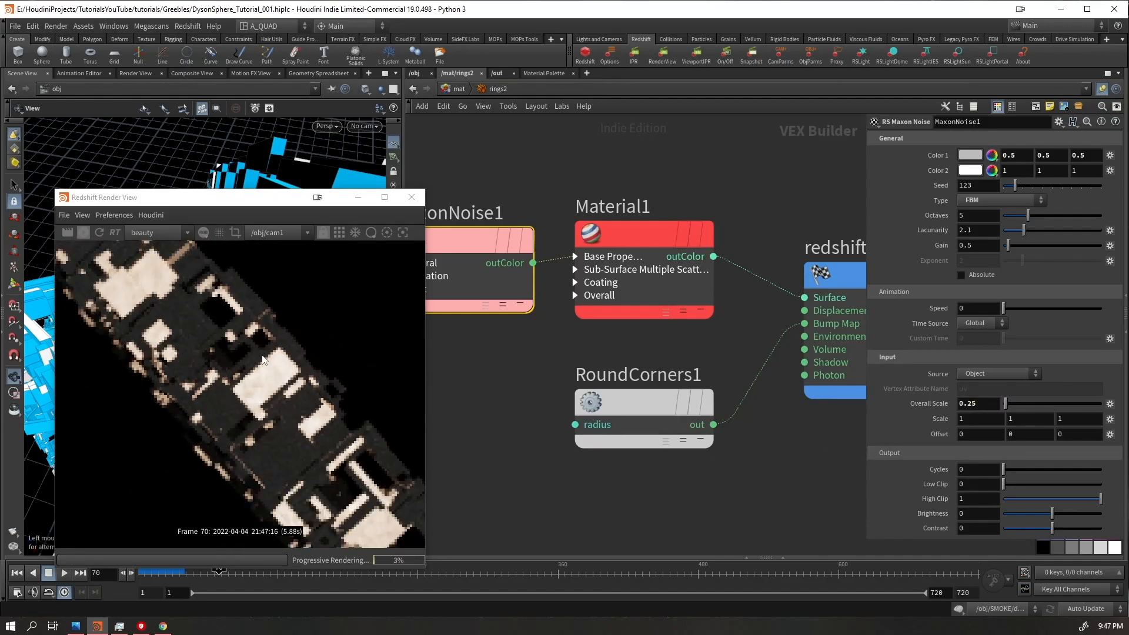
pyautogui.scroll(-5, 262, 357)
pyautogui.moveTo(309, 414); pyautogui.dragTo(273, 435)
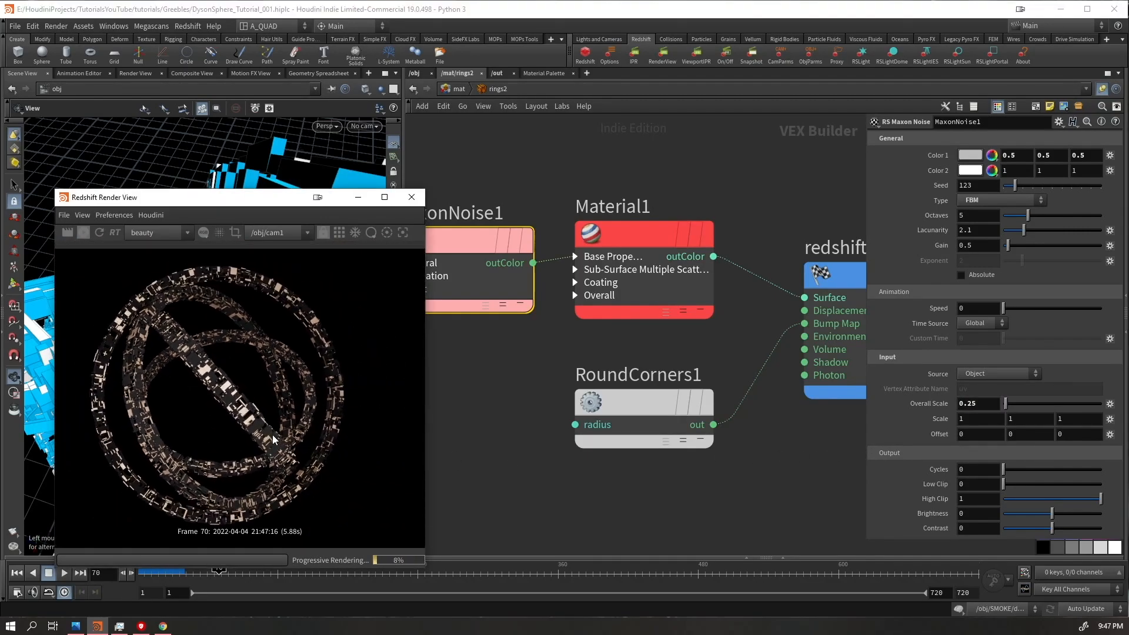
pyautogui.scroll(2, 212, 400)
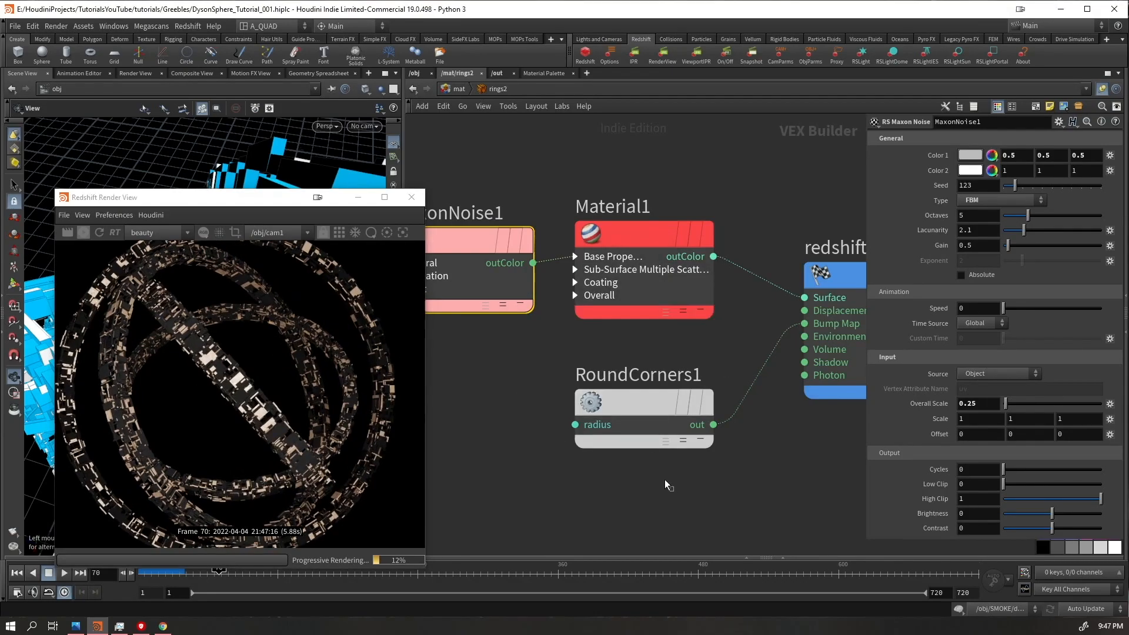
# Set the Round Corners radius in rings2 to 0.01 and check the ring edges in the render
pyautogui.click(644, 404)
pyautogui.moveTo(698, 476); pyautogui.dragTo(623, 441, button='middle')
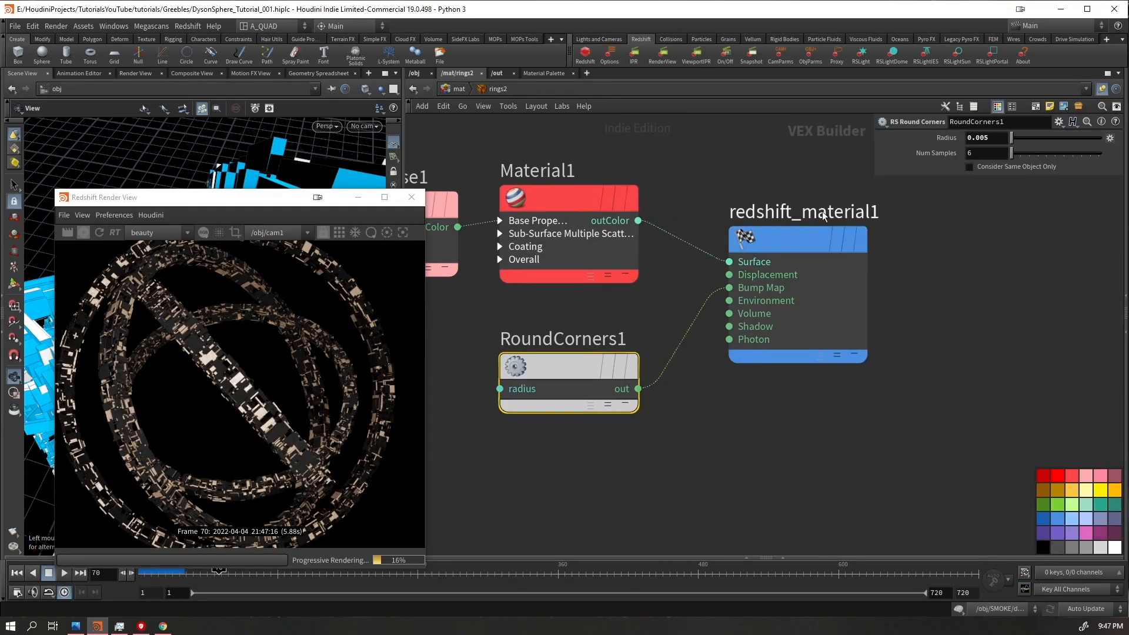
pyautogui.press('Return')
pyautogui.scroll(4, 282, 423)
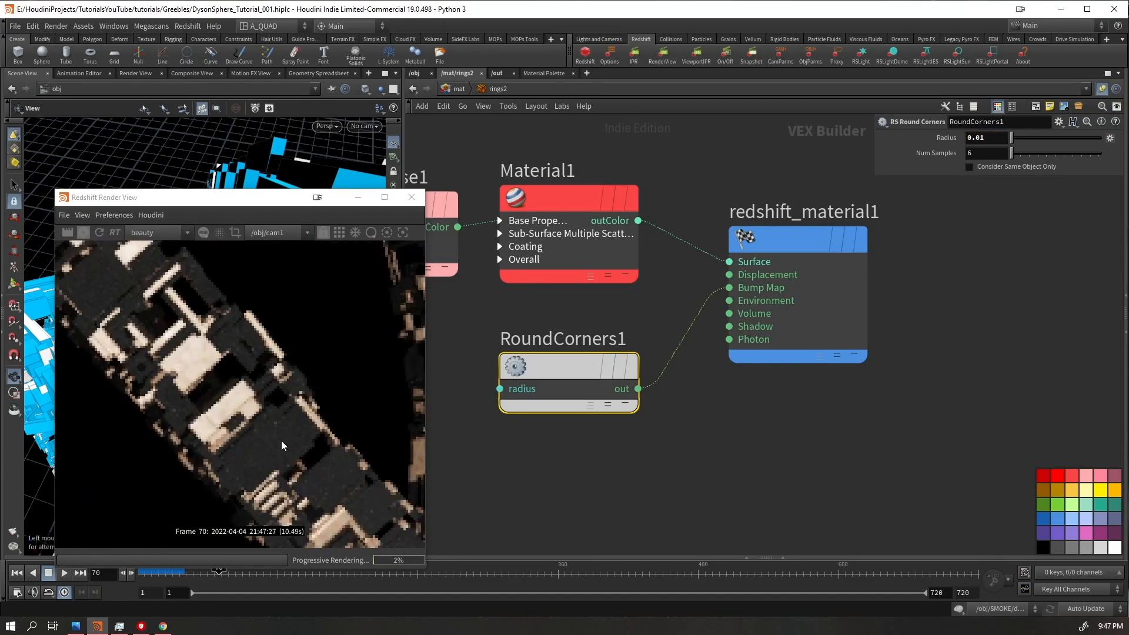
# Go to the rings1 material and set its Round Corners radius to 0.01
pyautogui.press('u')
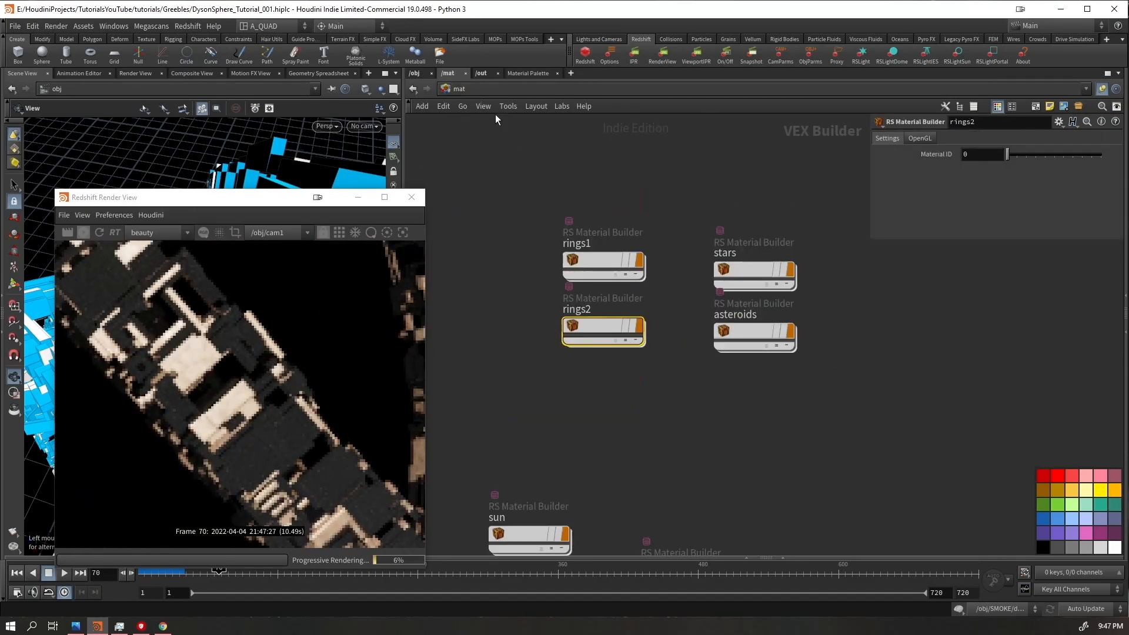
pyautogui.press('Return')
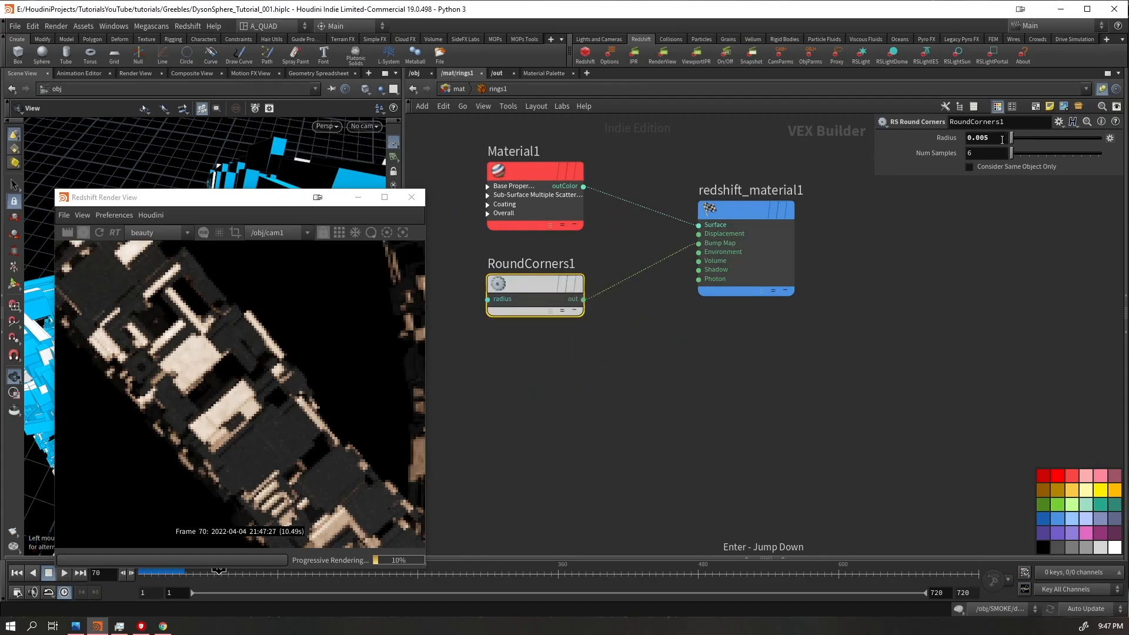
pyautogui.press('Return')
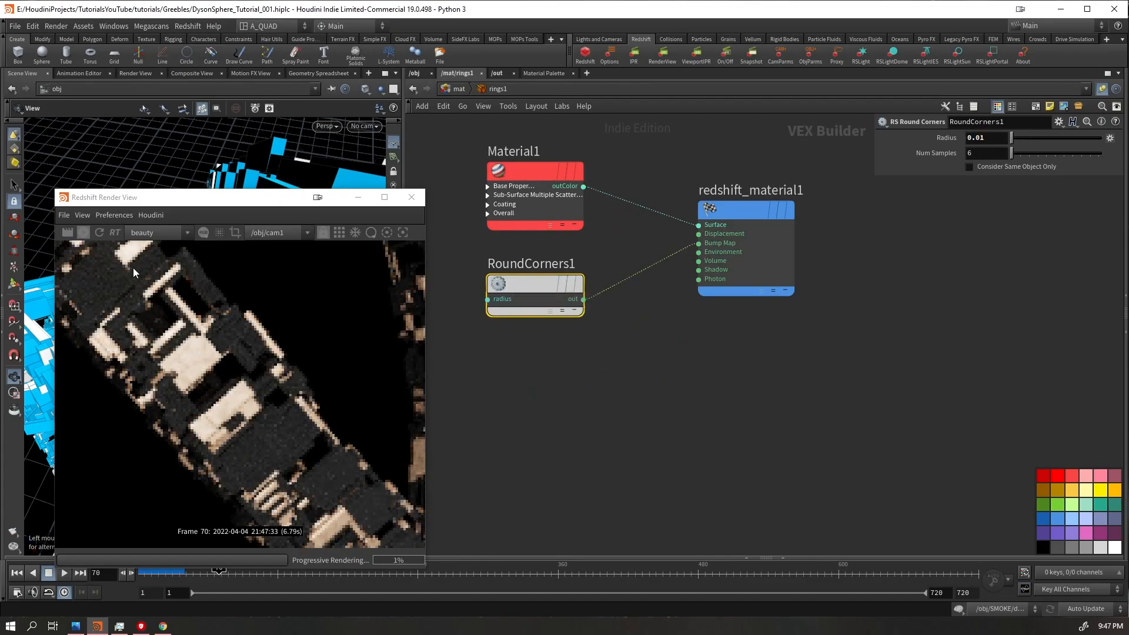
# Look through cam1 in the viewport with the camera locked to the view and move it in close to the rings
pyautogui.click(83, 232)
pyautogui.moveTo(149, 205); pyautogui.dragTo(839, 160)
pyautogui.click(365, 126)
pyautogui.click(372, 181)
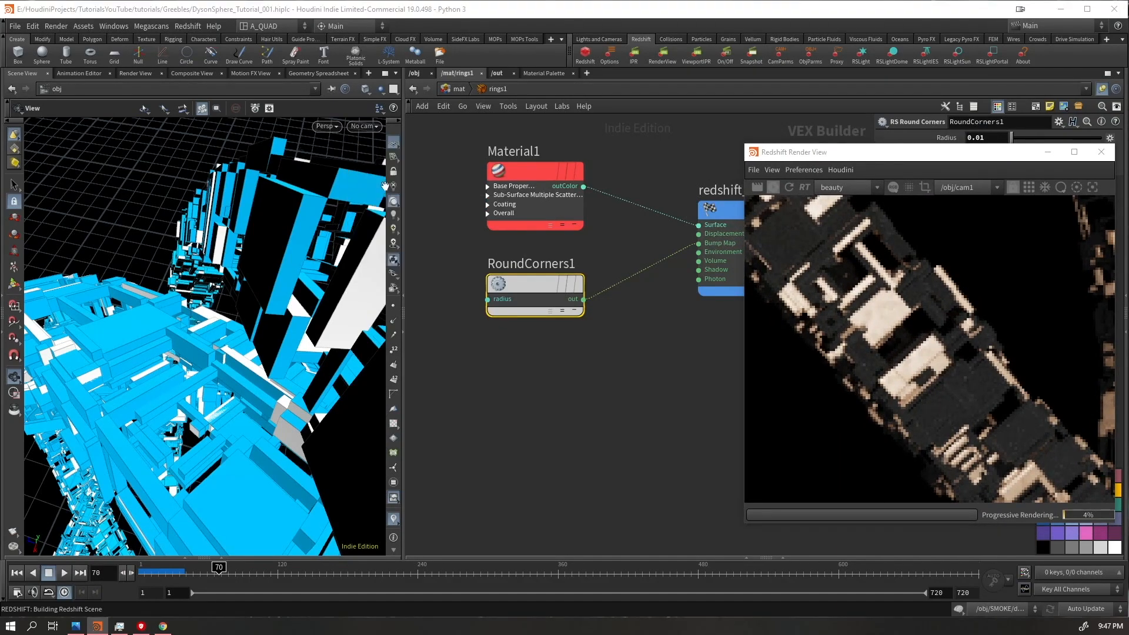
pyautogui.click(393, 202)
pyautogui.scroll(5, 174, 367)
pyautogui.moveTo(175, 367); pyautogui.dragTo(224, 341)
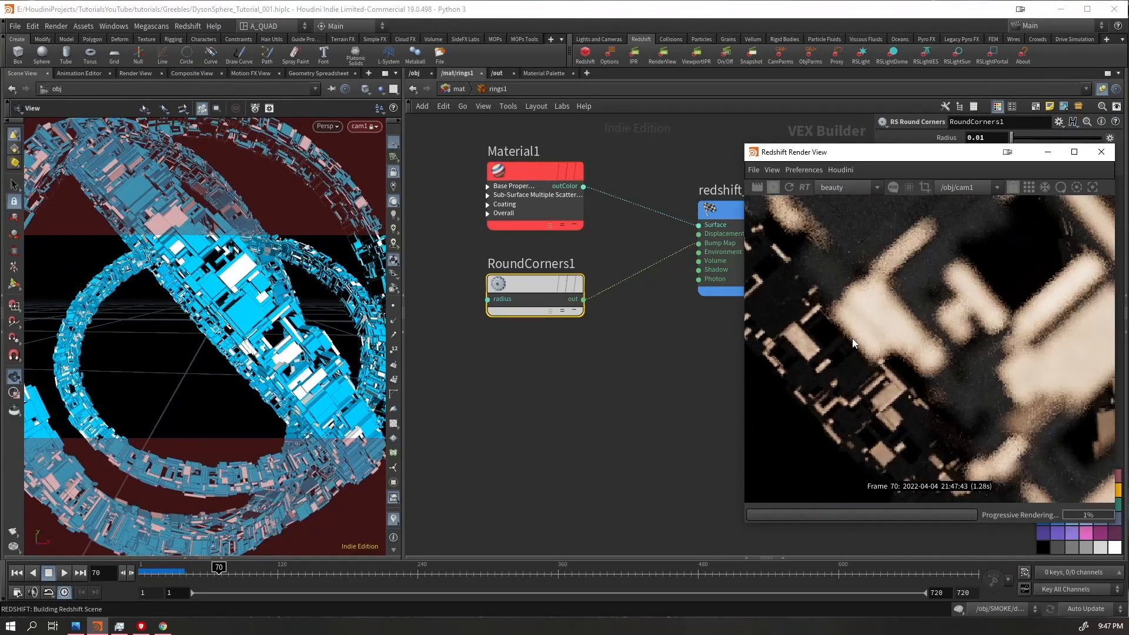
# Enable focus picking in the render view and set the focus distance on the nearest ring's panels
pyautogui.click(1092, 187)
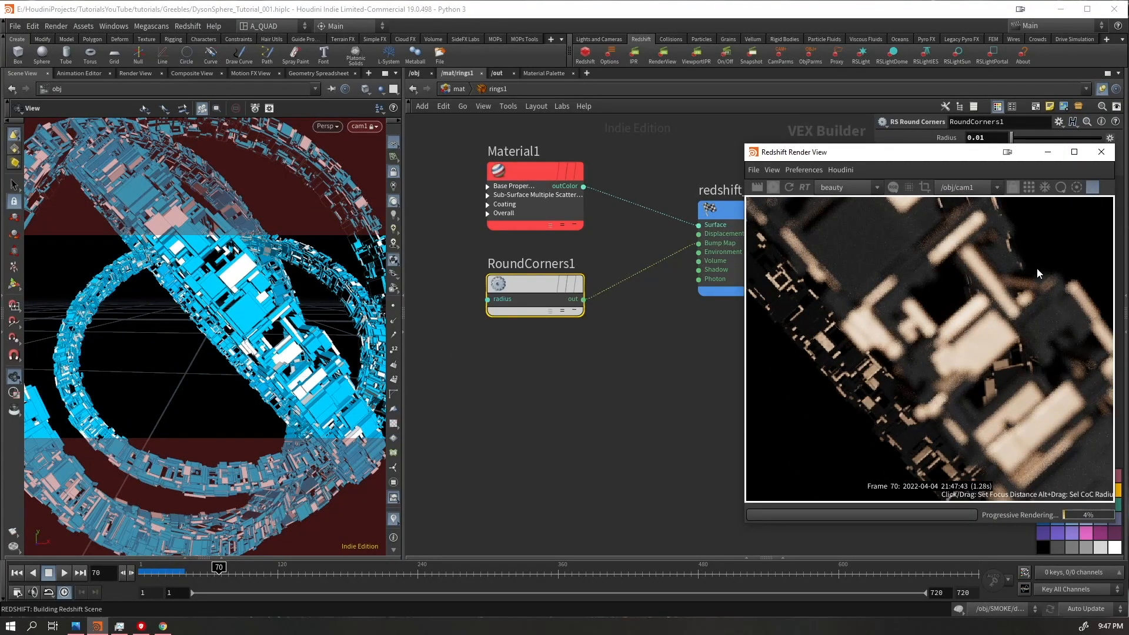
pyautogui.click(911, 278)
pyautogui.scroll(2, 910, 275)
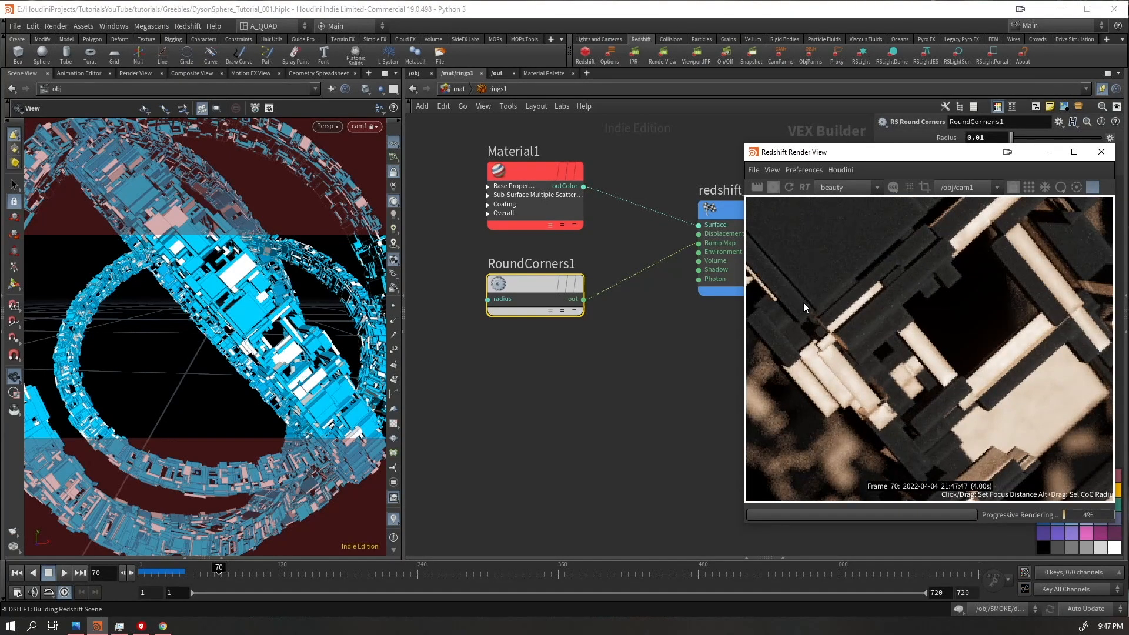
pyautogui.moveTo(879, 162); pyautogui.dragTo(198, 167)
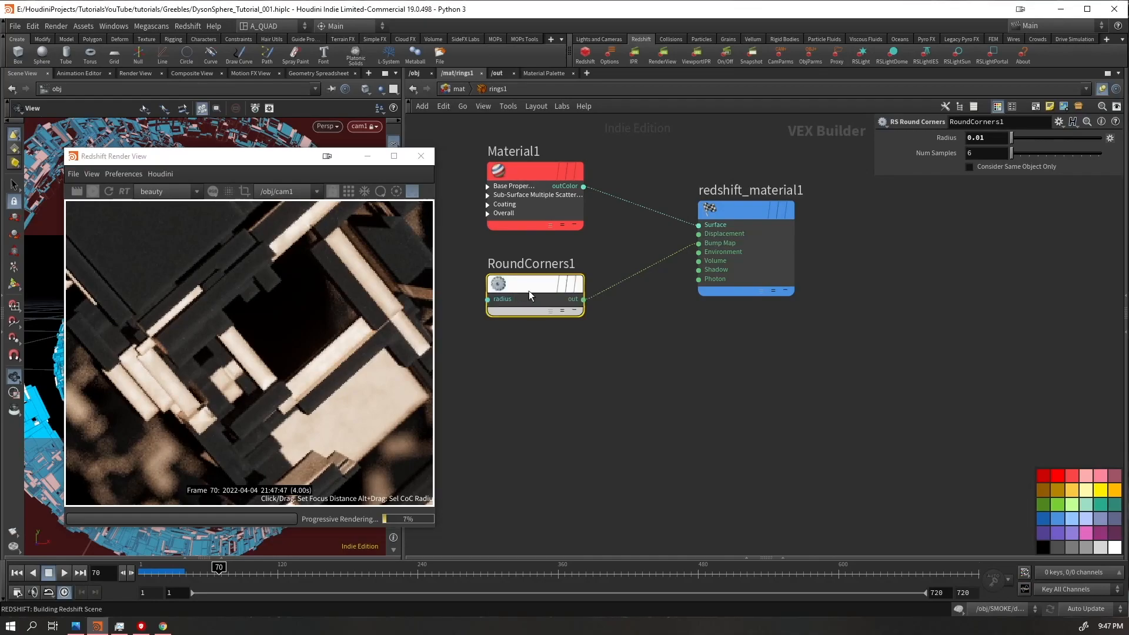
# Try a Round Corners radius of 0.05 in rings1 and disconnect it from Bump Map to compare the edges
pyautogui.press('BackSpace')
pyautogui.write('5')
pyautogui.press('Return')
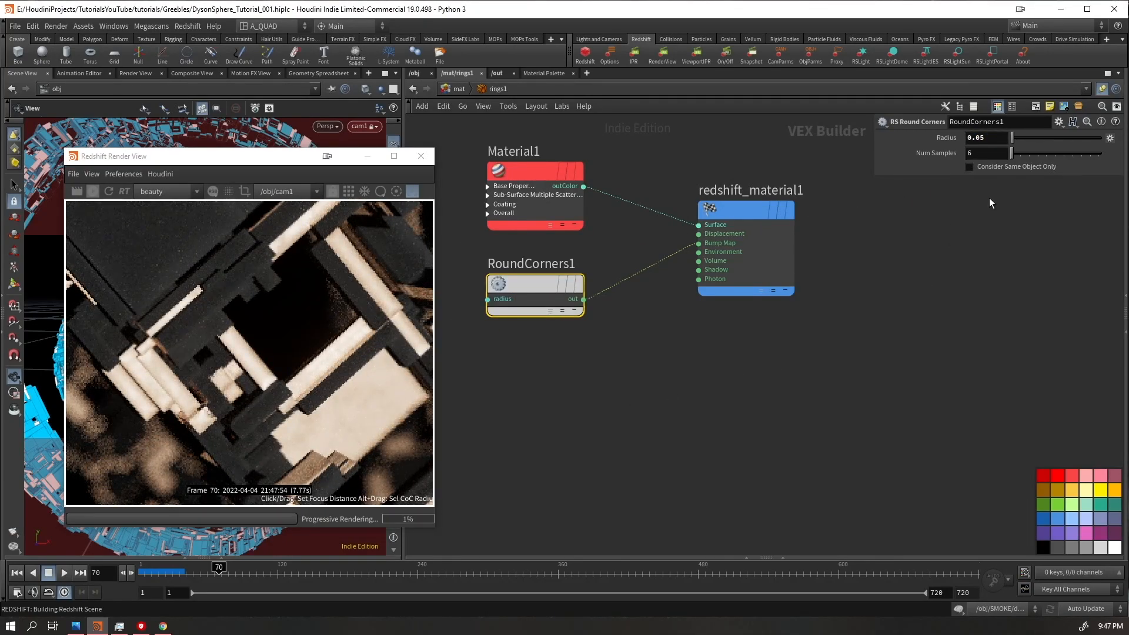
pyautogui.press('Delete')
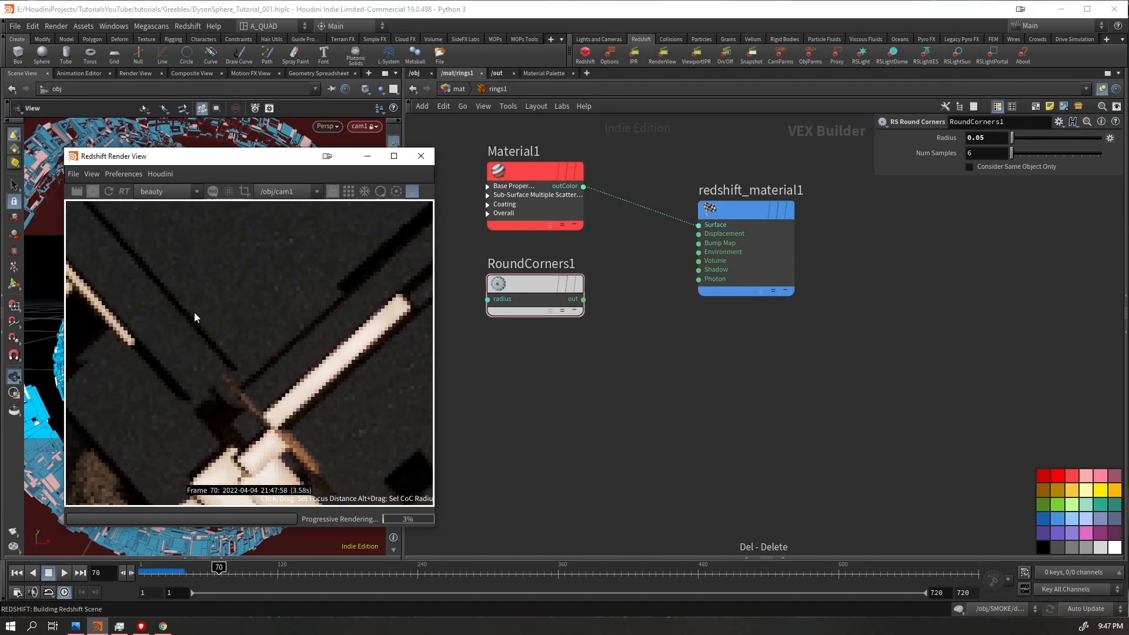
# Reconnect Round Corners to Bump Map in rings1 and set its radius to 0.01
pyautogui.moveTo(575, 300)
pyautogui.moveTo(575, 300); pyautogui.dragTo(697, 246)
pyautogui.click(984, 138)
pyautogui.press('BackSpace')
pyautogui.write('1')
pyautogui.press('Return')
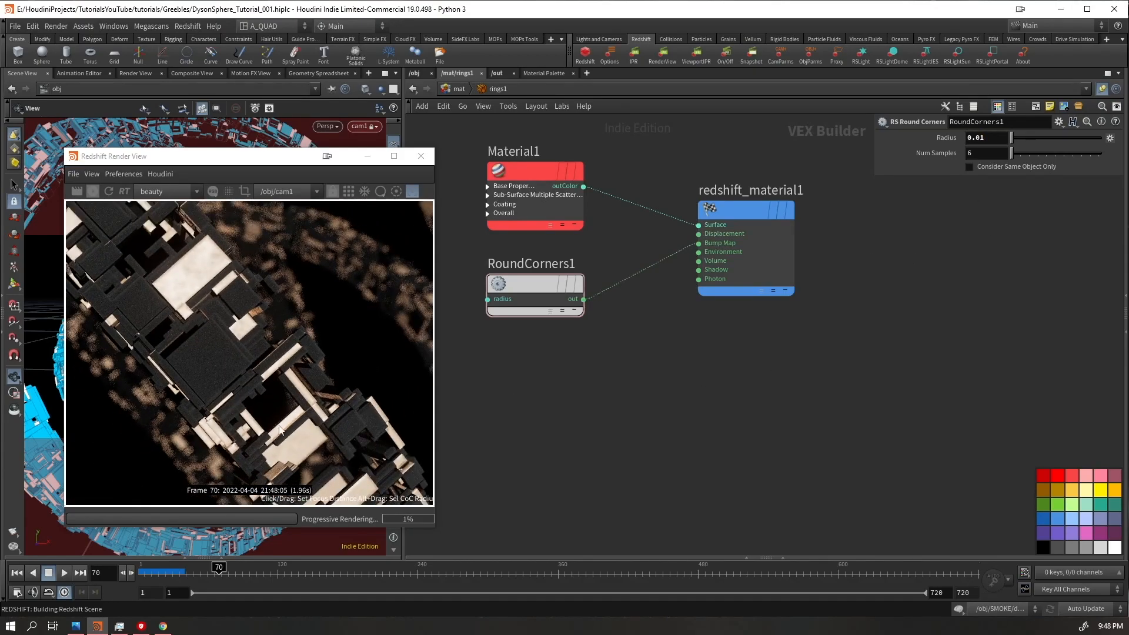
# Pull cam1 back to frame all the rings and set the render's focus distance on the diagonal ring
pyautogui.scroll(-2, 253, 416)
pyautogui.moveTo(255, 159); pyautogui.dragTo(804, 181)
pyautogui.moveTo(286, 257); pyautogui.dragTo(58, 403, button='right')
pyautogui.moveTo(58, 404); pyautogui.dragTo(227, 349)
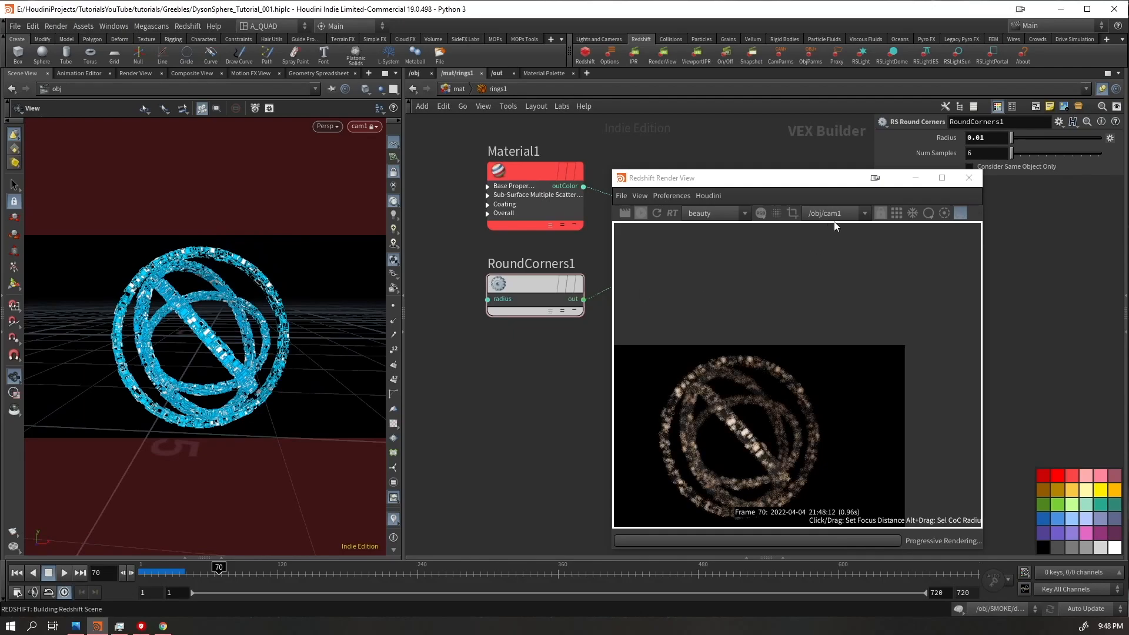
pyautogui.click(741, 433)
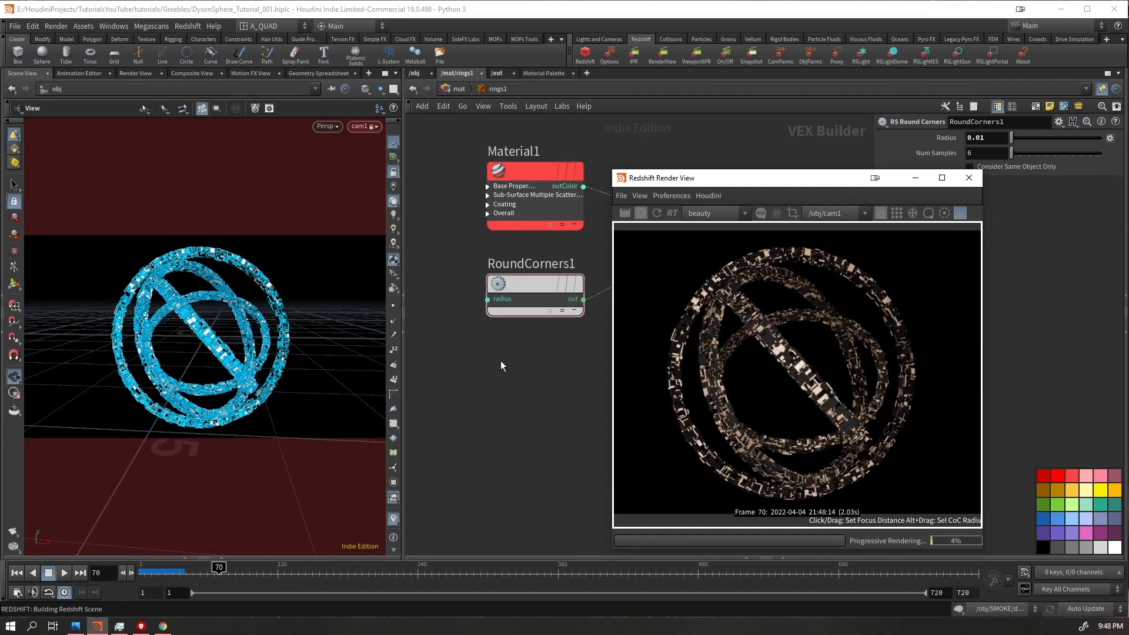
pyautogui.moveTo(226, 339); pyautogui.dragTo(220, 342)
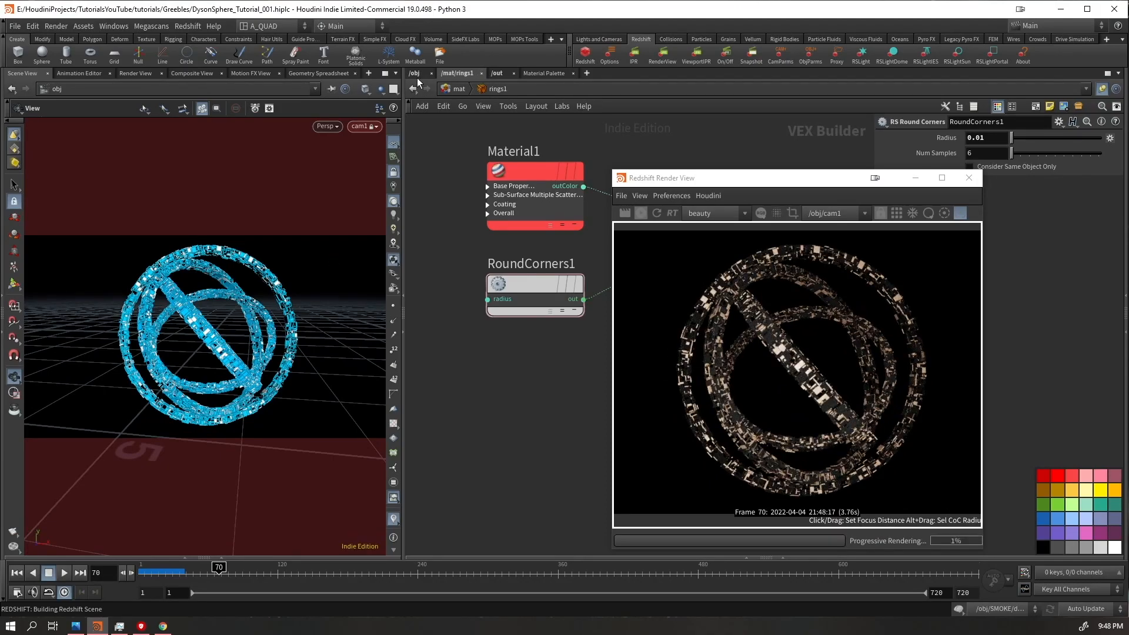
# In the RINGS network, raise the random_selection2 ratio to about 0.938 and stop the live render
pyautogui.click(415, 73)
pyautogui.doubleClick(567, 195)
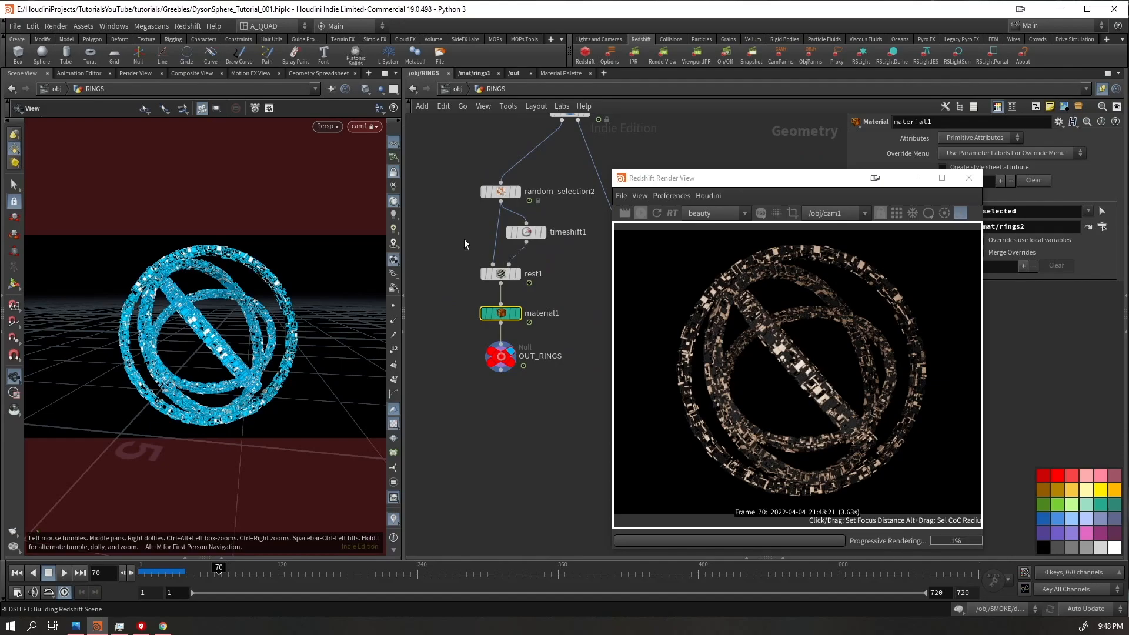
pyautogui.moveTo(517, 209); pyautogui.dragTo(517, 210)
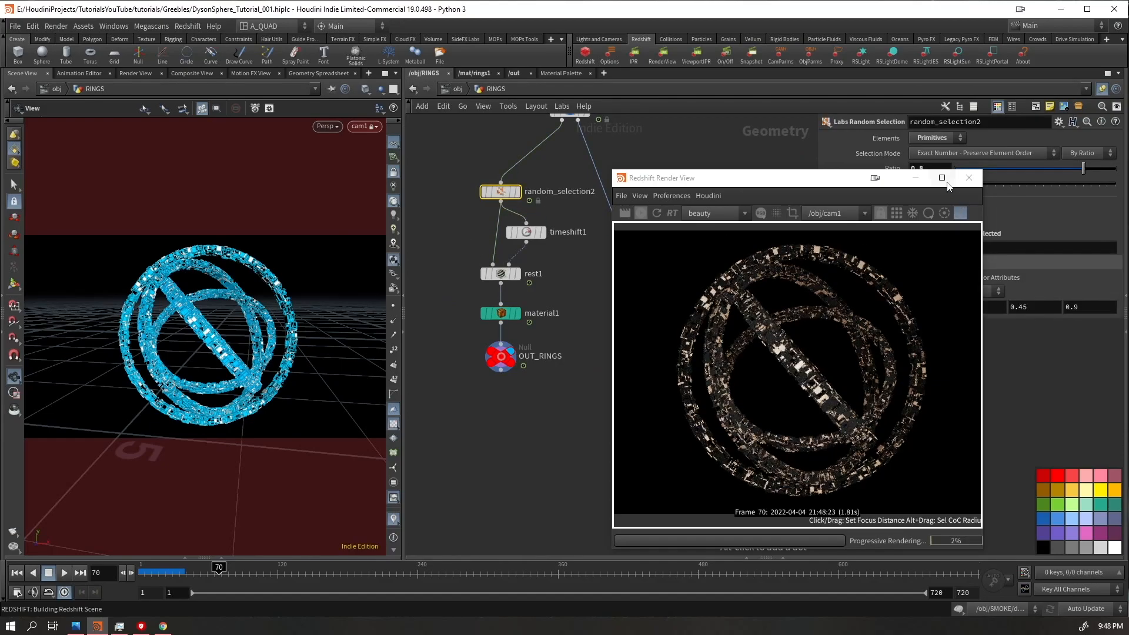
pyautogui.click(1106, 169)
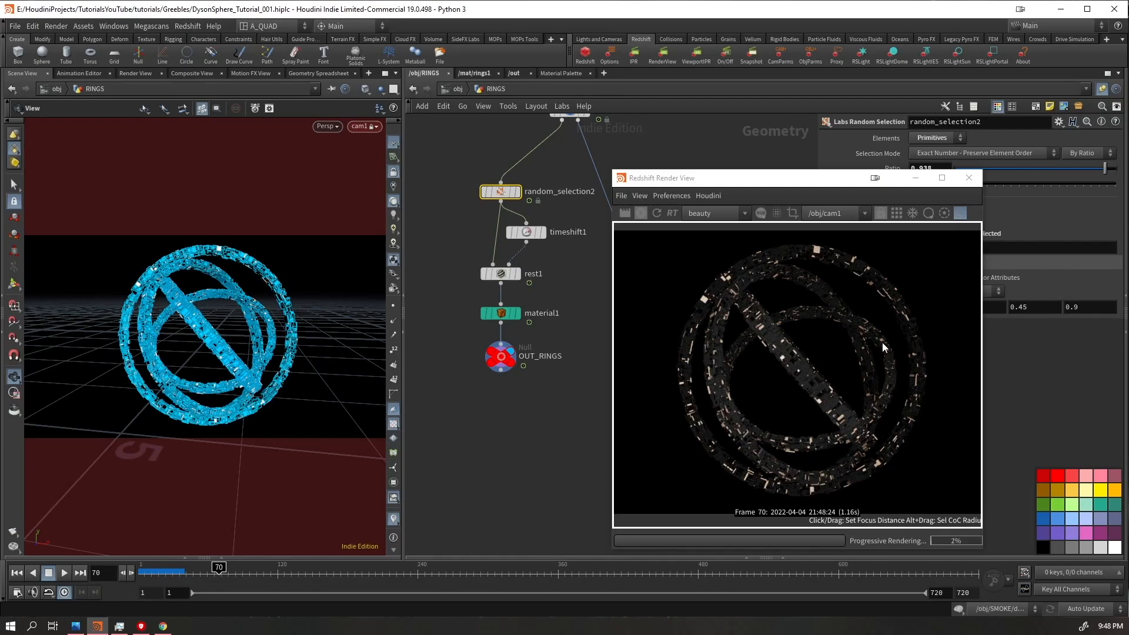
pyautogui.click(640, 214)
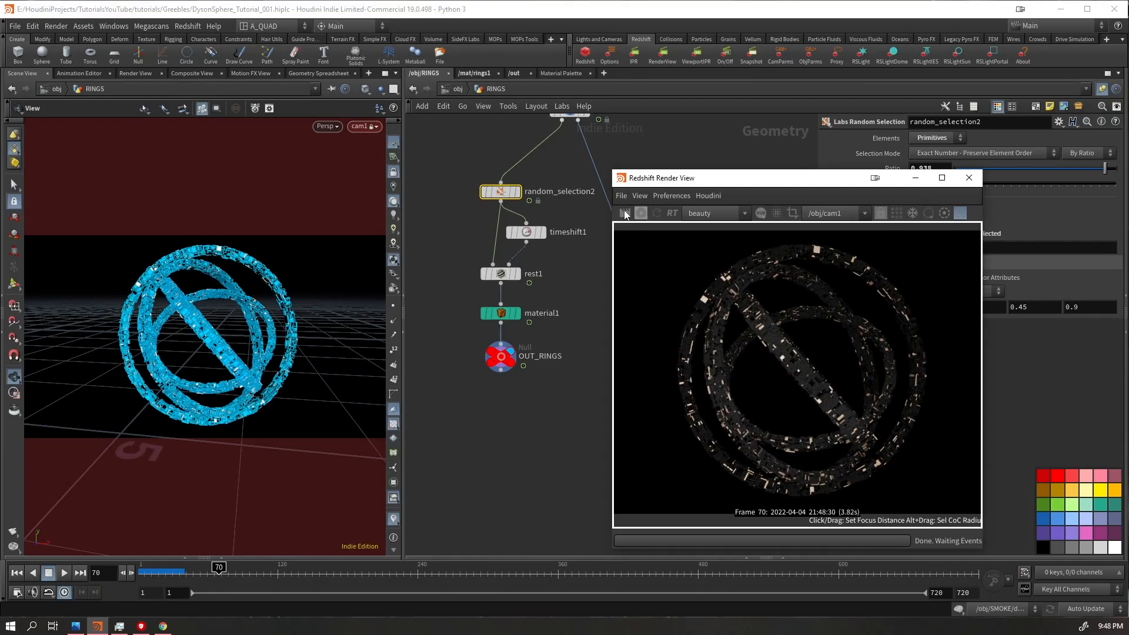
# Turn on the display of the SMOKE, SUN, STARS and TRAILS objects at object level
pyautogui.click(458, 89)
pyautogui.moveTo(479, 305); pyautogui.dragTo(417, 275, button='middle')
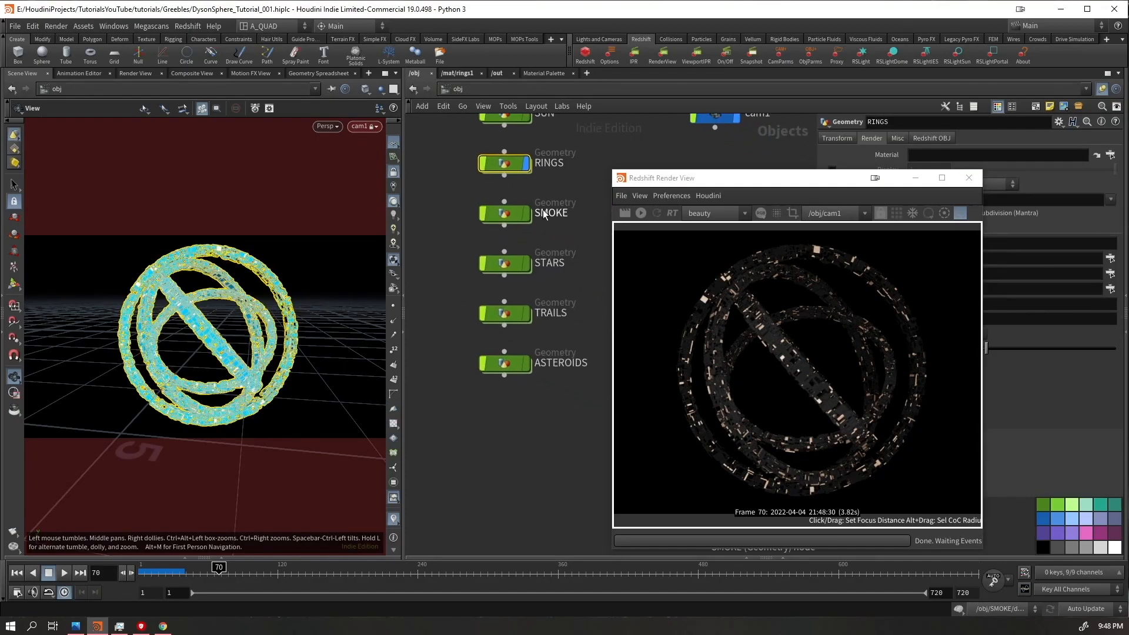
pyautogui.click(525, 214)
pyautogui.moveTo(550, 130); pyautogui.dragTo(530, 175, button='middle')
pyautogui.click(507, 158)
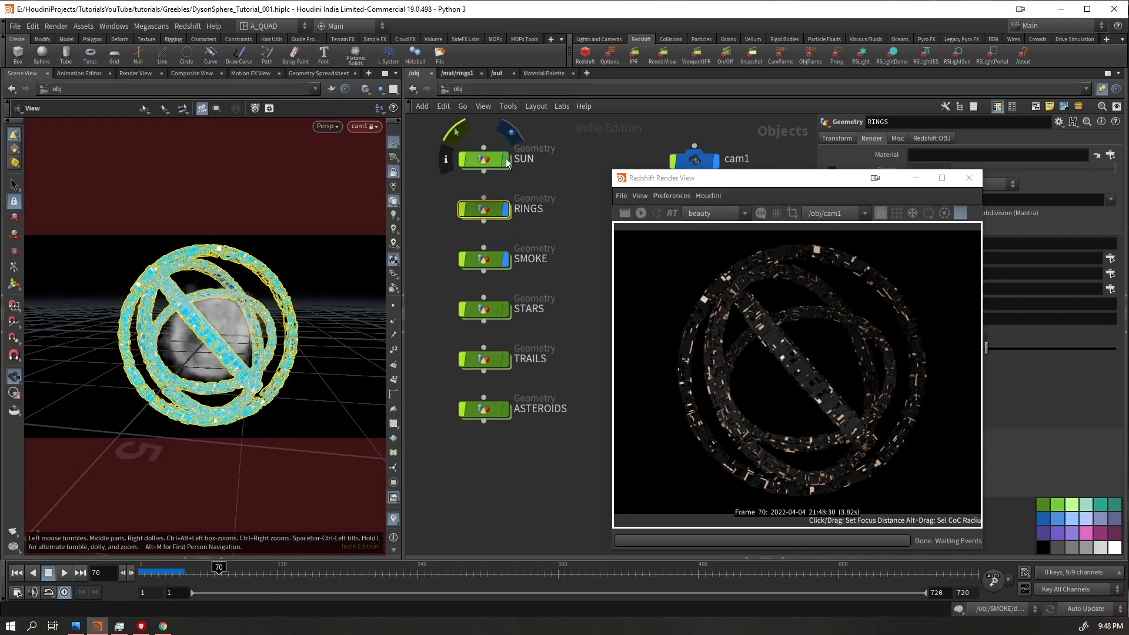
pyautogui.click(507, 309)
pyautogui.click(488, 309)
pyautogui.click(506, 359)
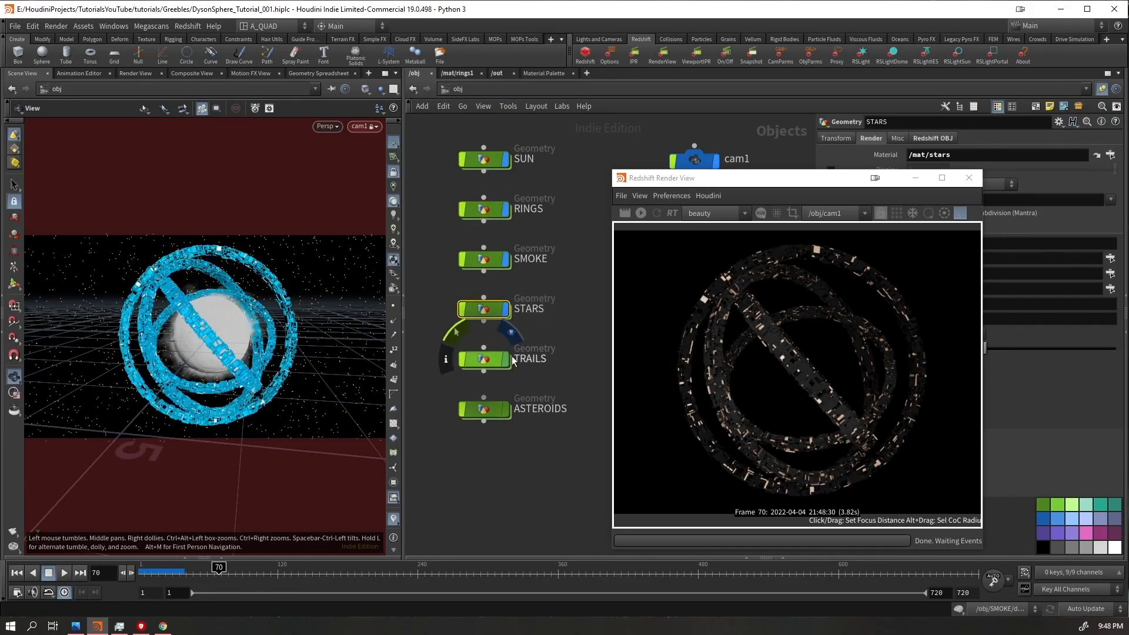
# In the stars material, replace the existing nodes with the copied color user data, ramp, material and redshift_material nodes
pyautogui.doubleClick(478, 309)
pyautogui.moveTo(537, 288); pyautogui.dragTo(236, 154, button='middle')
pyautogui.click(457, 88)
pyautogui.click(474, 73)
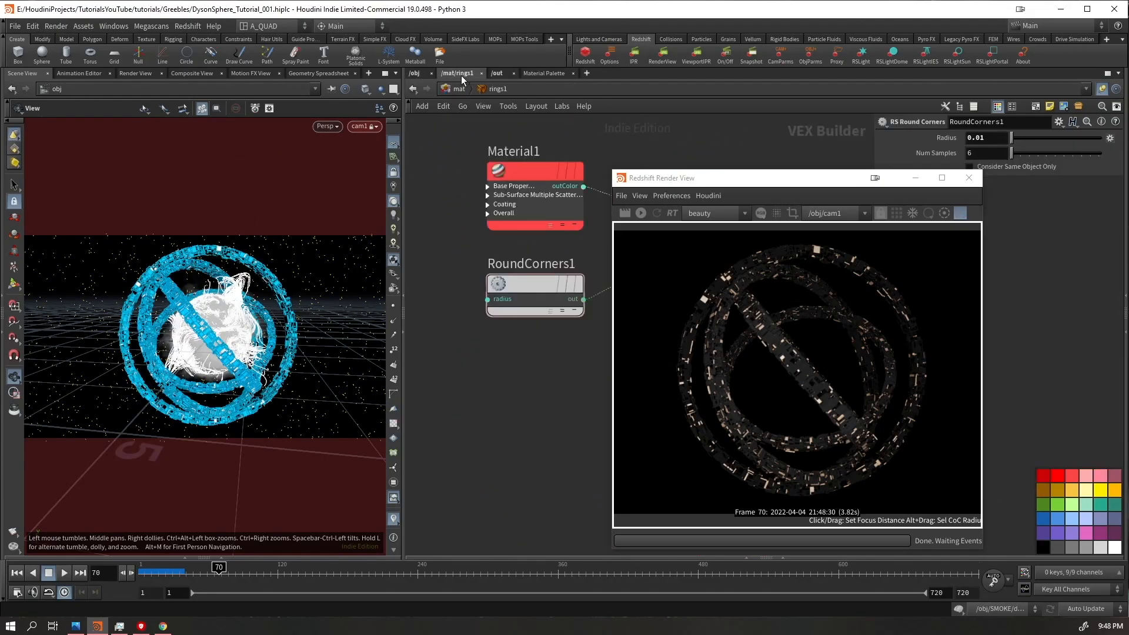
pyautogui.click(449, 92)
pyautogui.moveTo(764, 179); pyautogui.dragTo(919, 428)
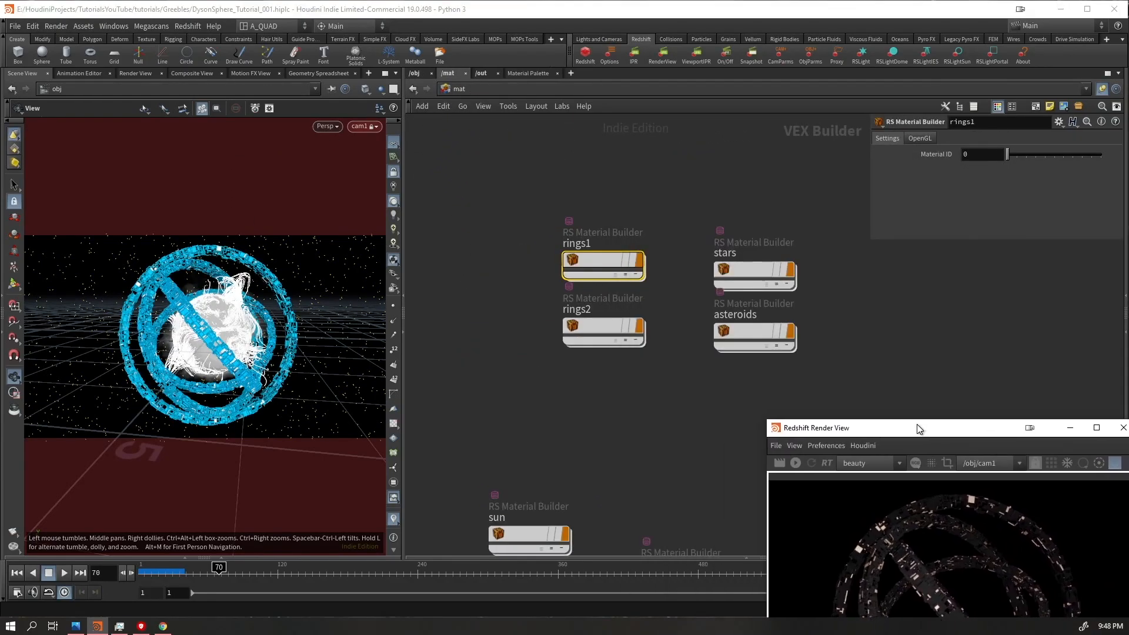
pyautogui.click(754, 271)
pyautogui.press('Return')
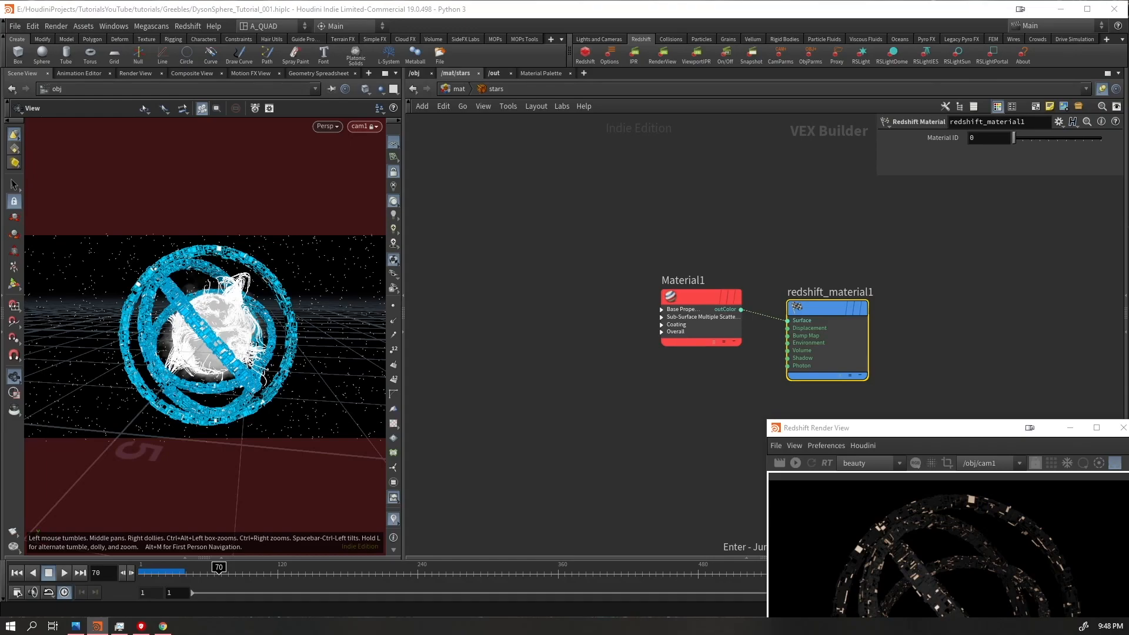
pyautogui.moveTo(876, 235); pyautogui.dragTo(623, 353)
pyautogui.press('Delete')
pyautogui.hotkey('ctrl', 'v')
# Set the stars material's color user data attribute name to emission and review the connected ramp and material's emission settings
pyautogui.click(450, 252)
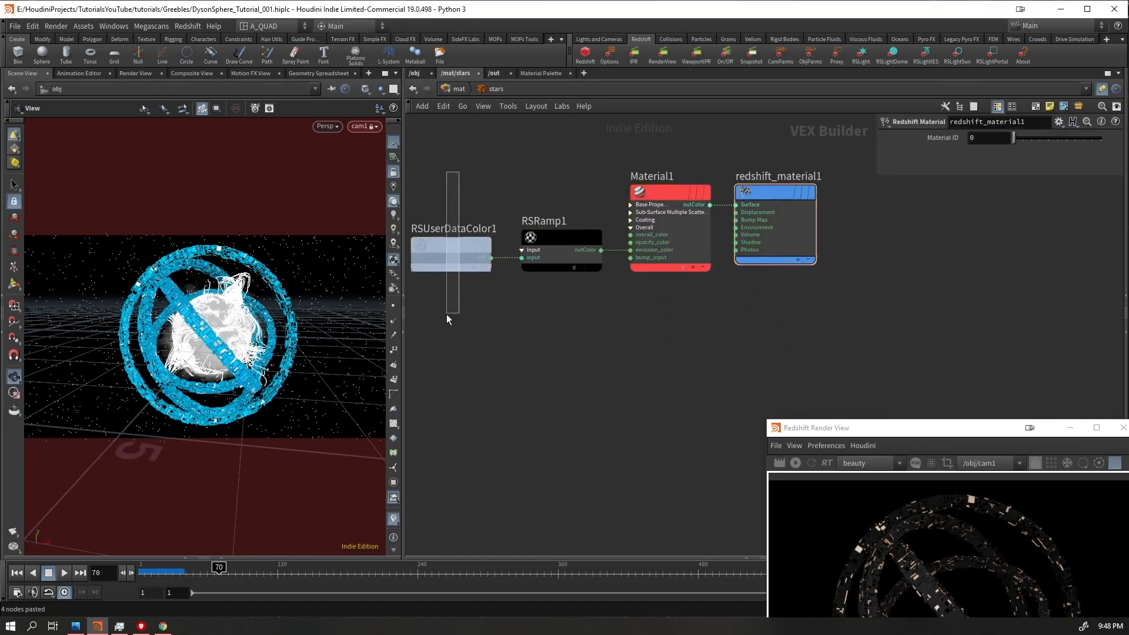
pyautogui.write('emission')
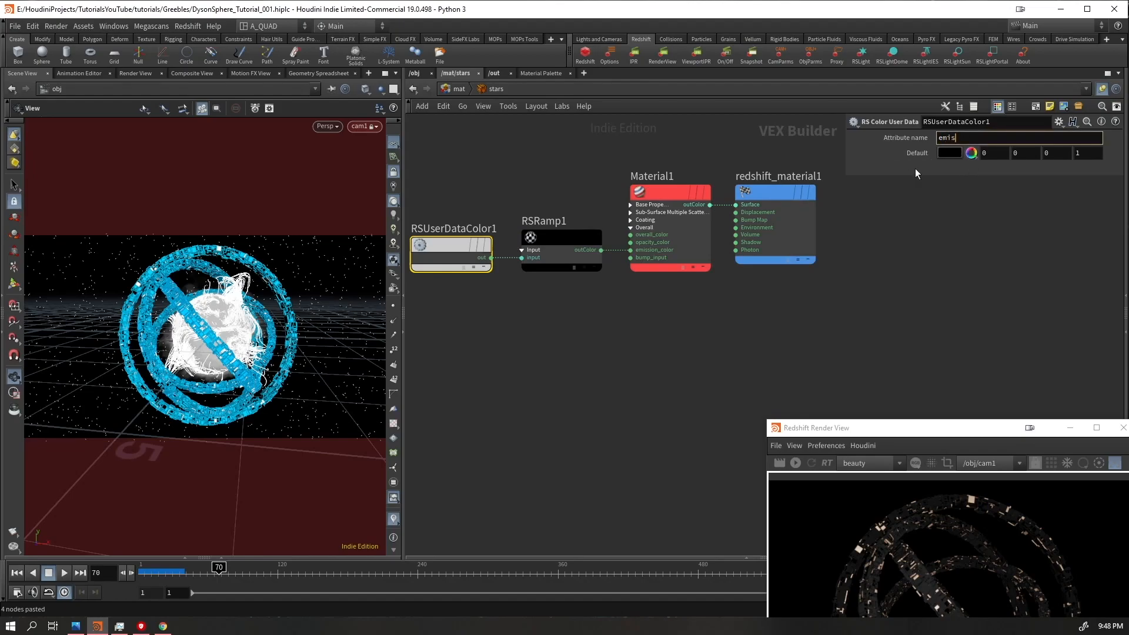
pyautogui.press('Return')
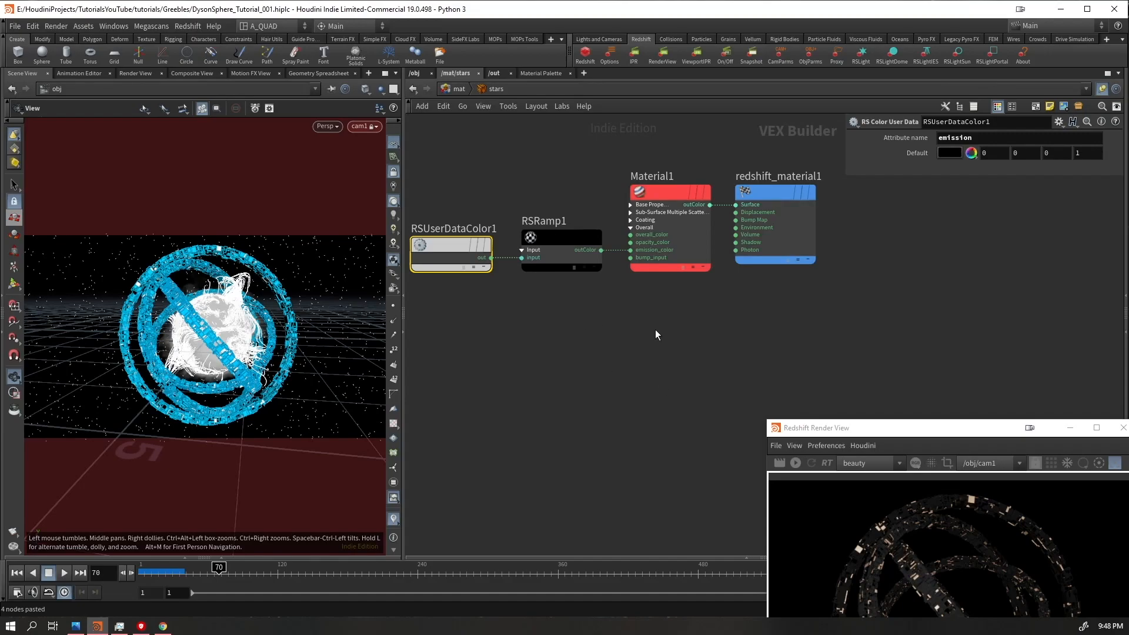
pyautogui.click(561, 242)
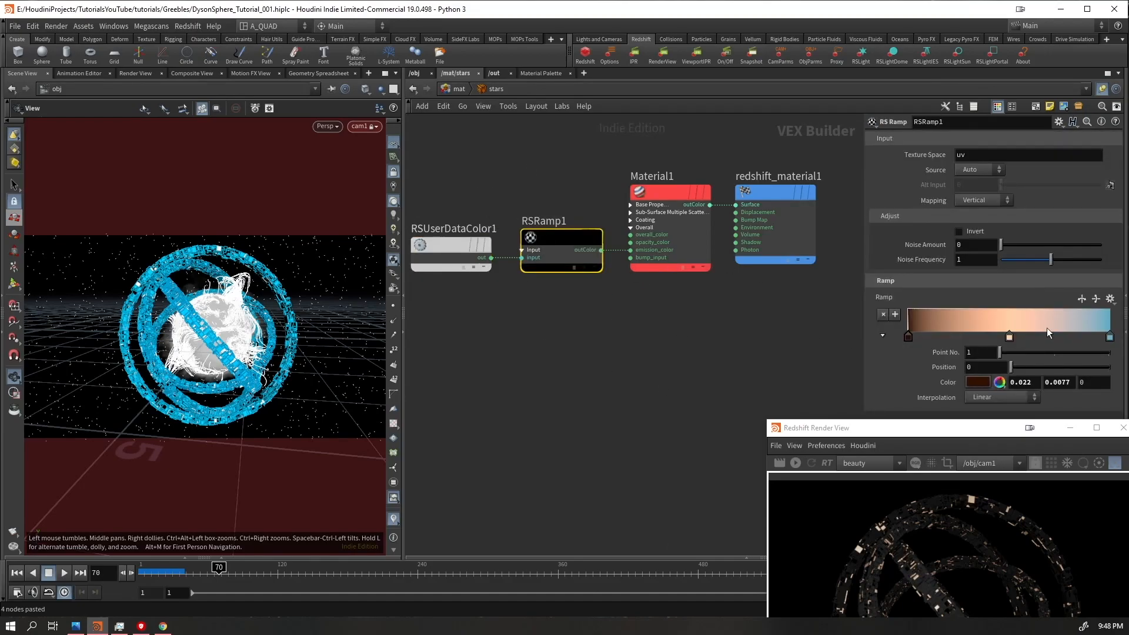
pyautogui.click(667, 258)
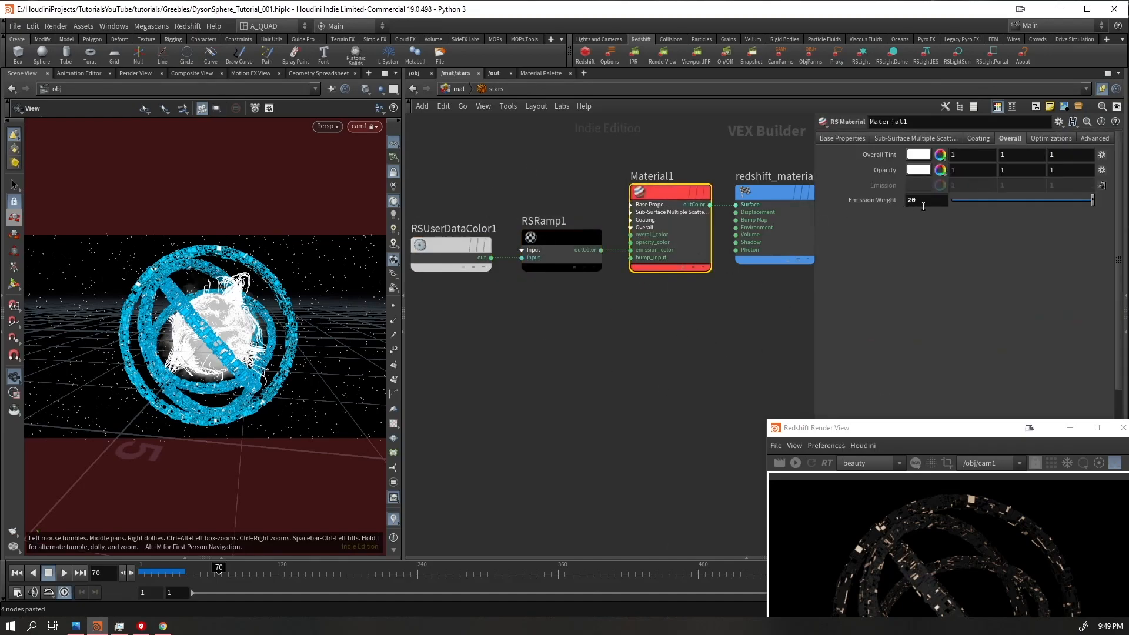
# Save the scene and start a live Redshift render of the displayed objects from cam1
pyautogui.moveTo(899, 427); pyautogui.dragTo(406, 112)
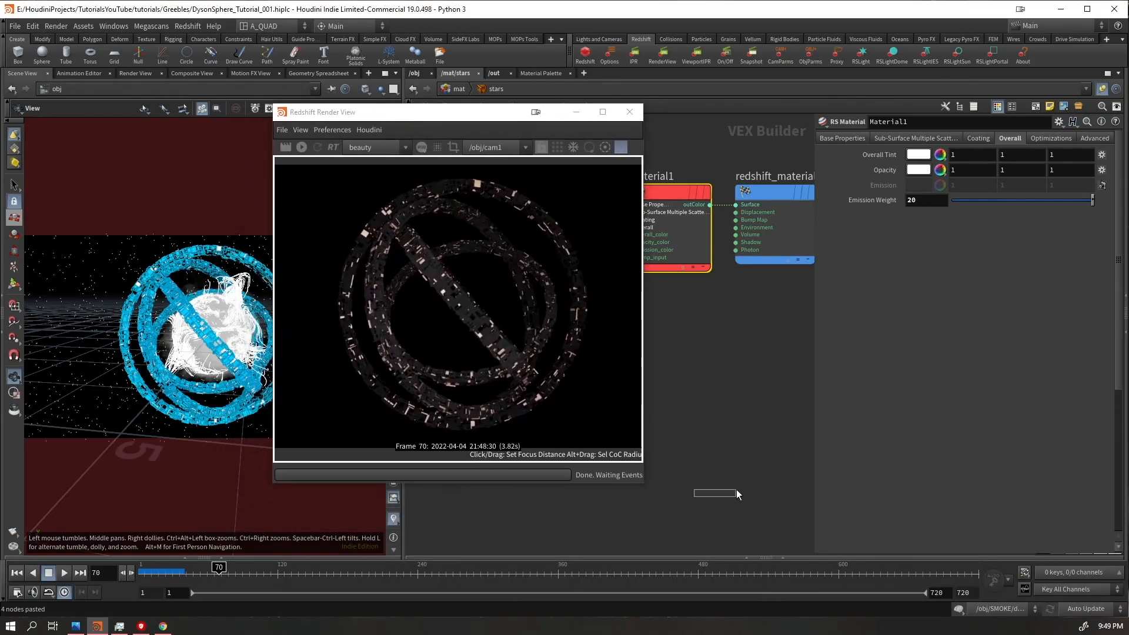
pyautogui.hotkey('ctrl', 's')
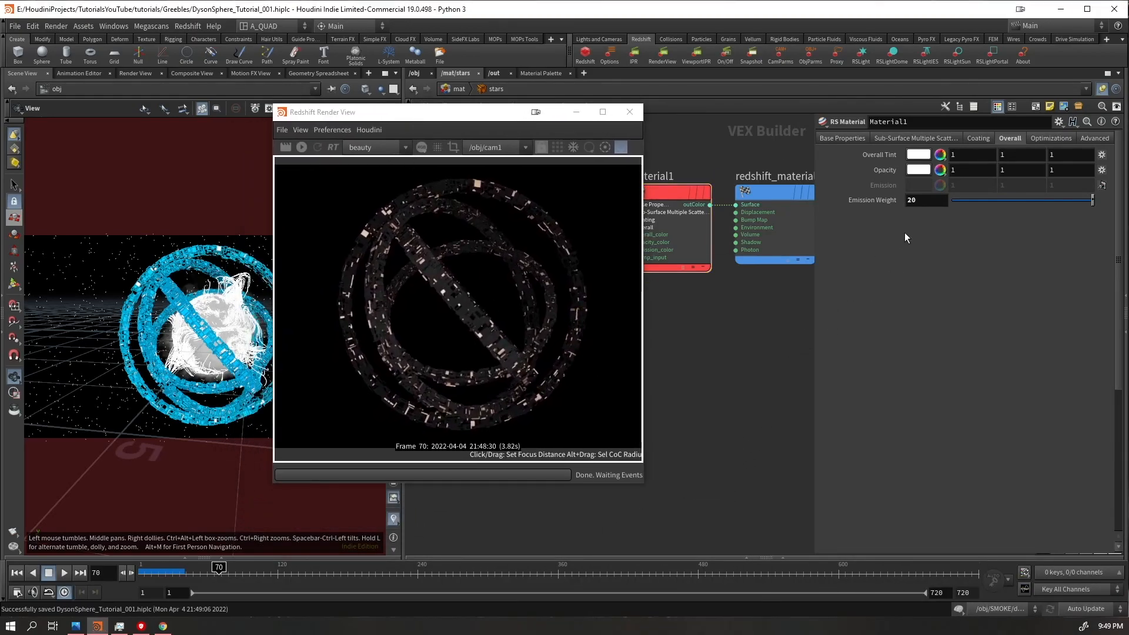
pyautogui.click(301, 146)
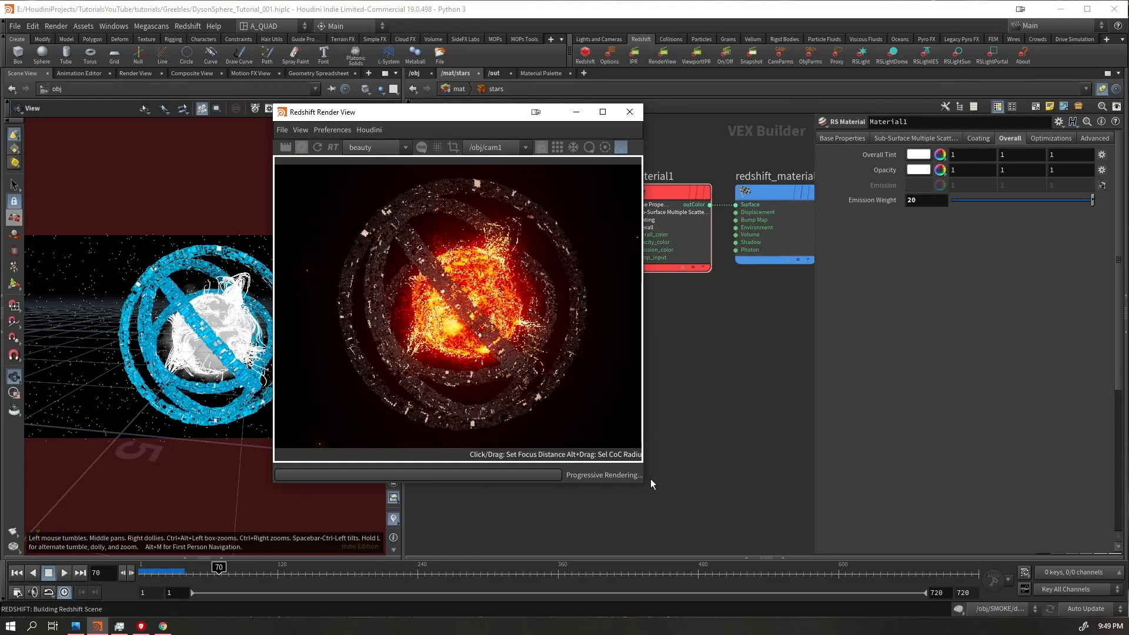
# Enlarge the render view and zoom in to examine the sun, trails, rings and background stars
pyautogui.moveTo(642, 479); pyautogui.dragTo(649, 482)
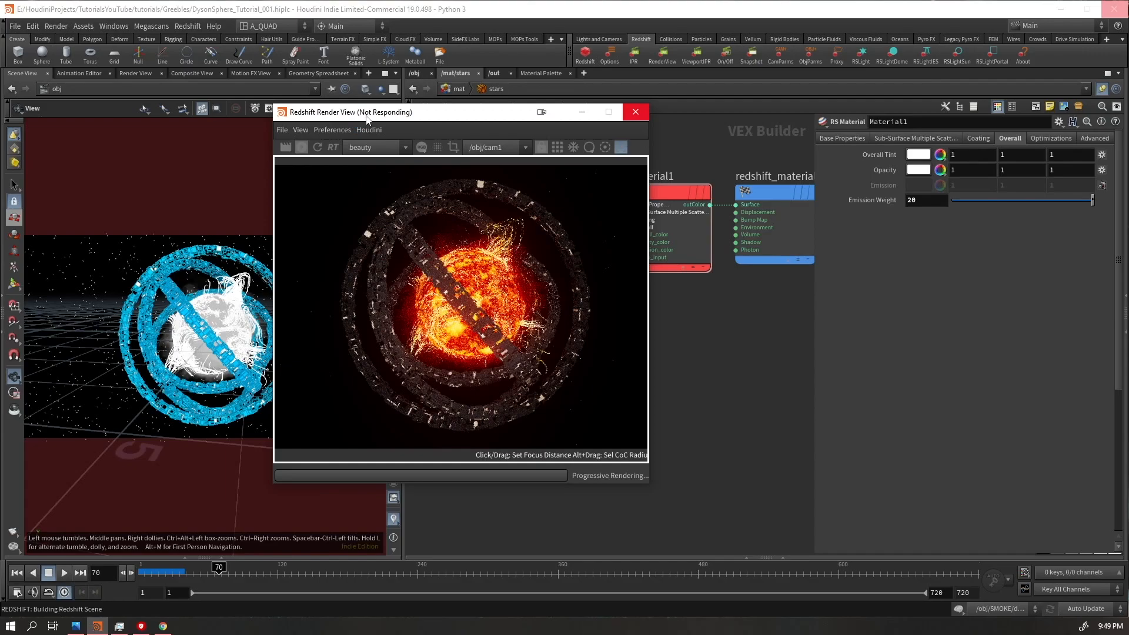
pyautogui.moveTo(365, 114); pyautogui.dragTo(388, 120)
pyautogui.moveTo(473, 119); pyautogui.dragTo(561, 135)
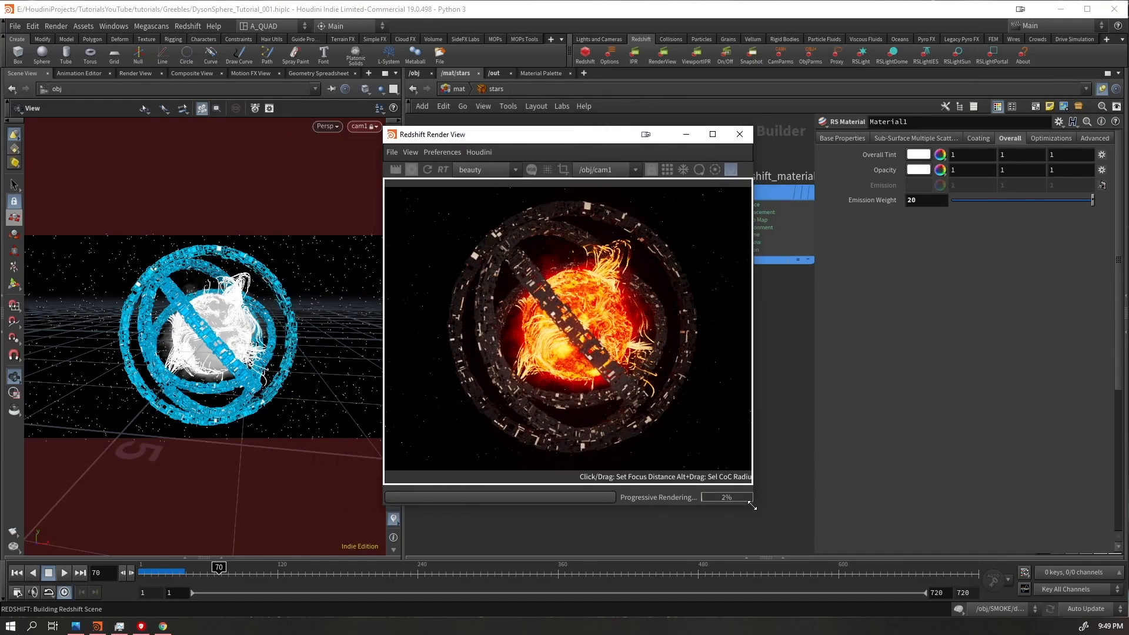
pyautogui.moveTo(750, 506); pyautogui.dragTo(933, 518)
pyautogui.click(731, 171)
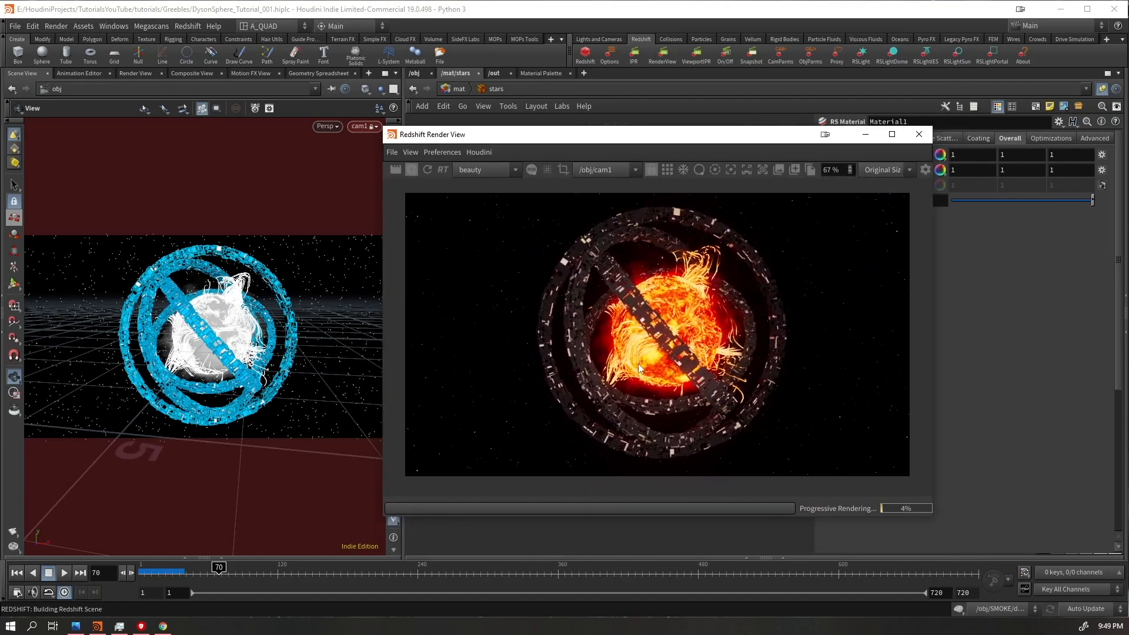
pyautogui.scroll(1, 637, 360)
pyautogui.scroll(-1, 635, 386)
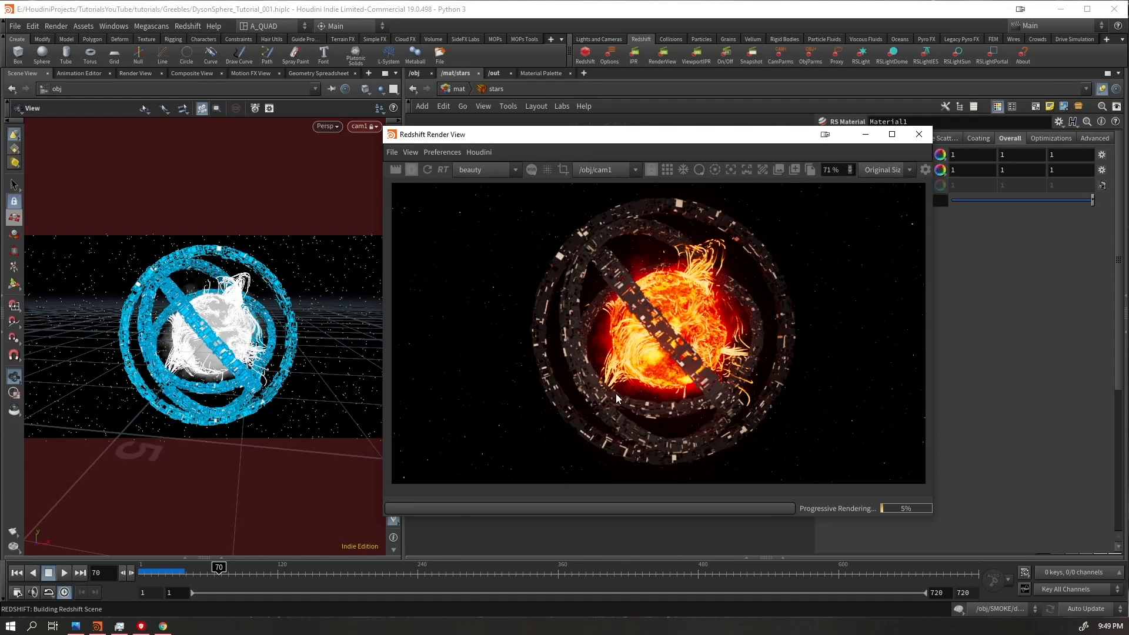
pyautogui.scroll(1, 617, 394)
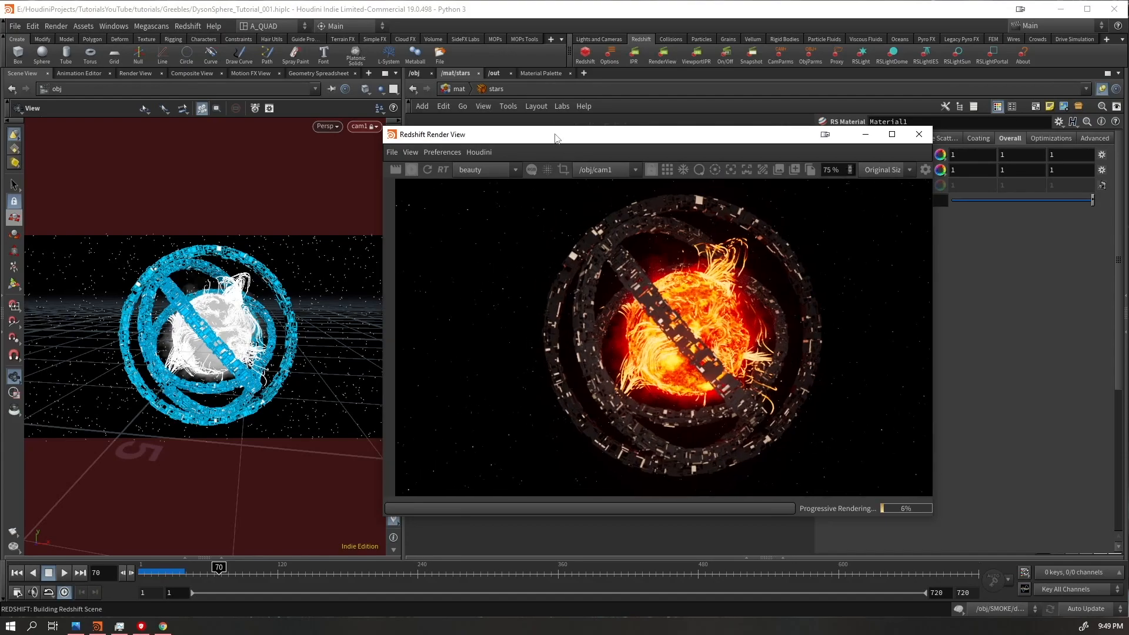
pyautogui.scroll(5, 657, 419)
pyautogui.scroll(-3, 685, 410)
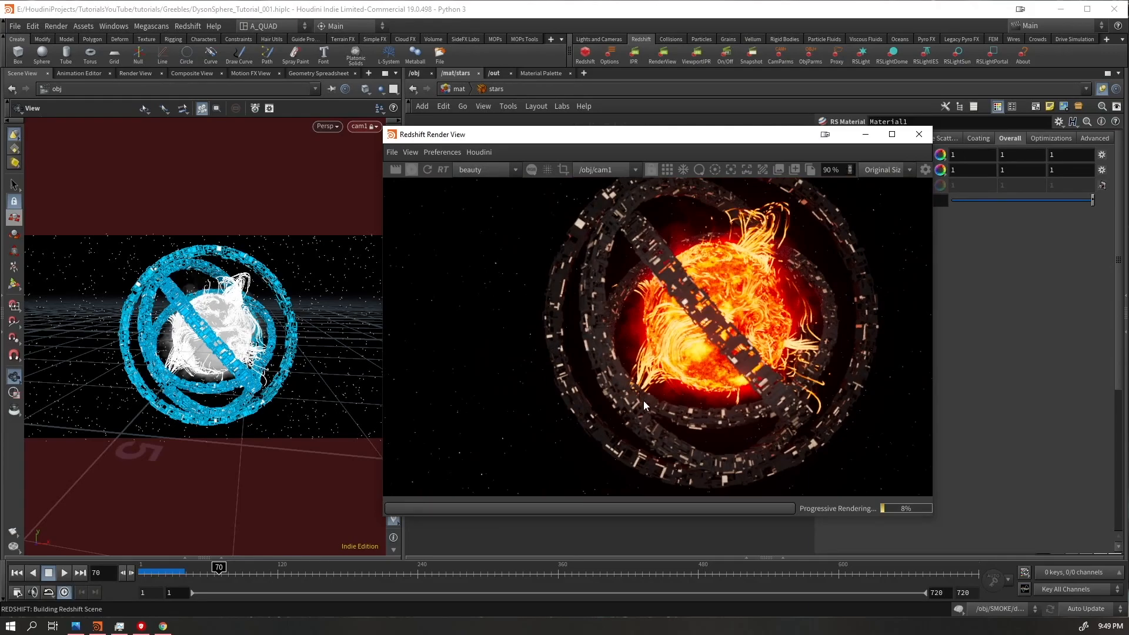
# At object level, turn on the display of the ASTEROIDS object
pyautogui.click(422, 75)
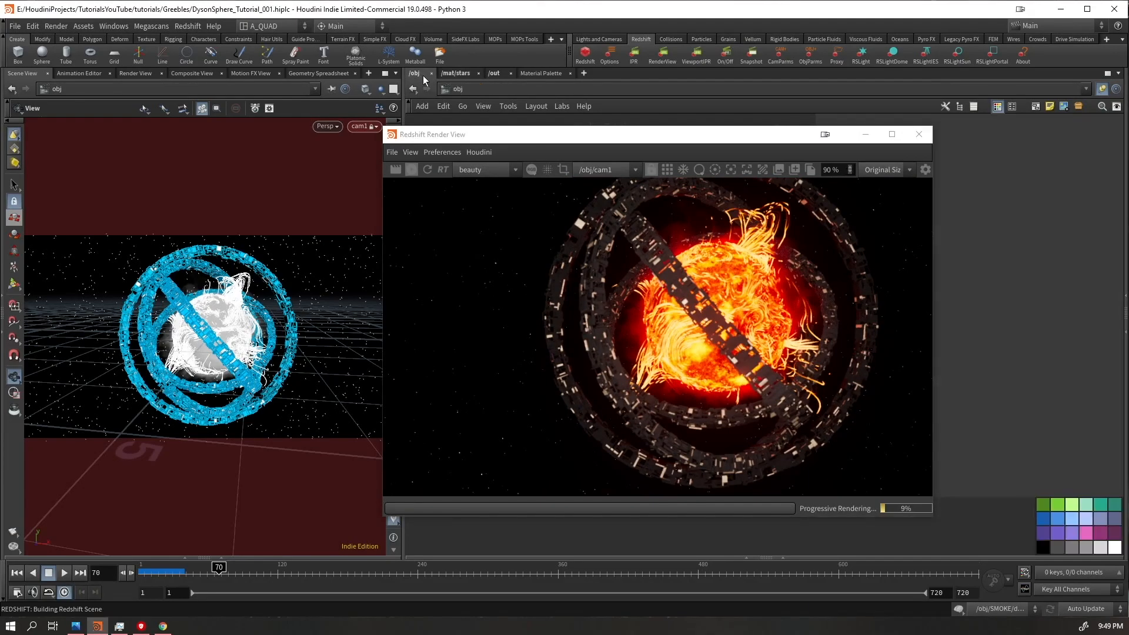
pyautogui.moveTo(514, 140); pyautogui.dragTo(620, 518)
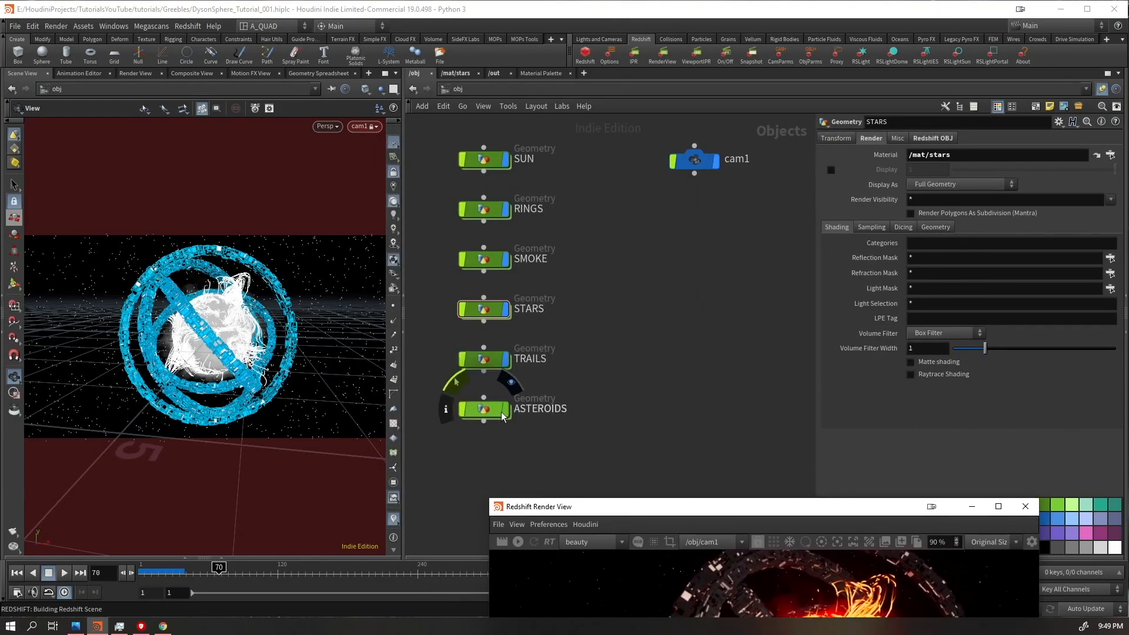
pyautogui.moveTo(524, 458); pyautogui.dragTo(483, 405)
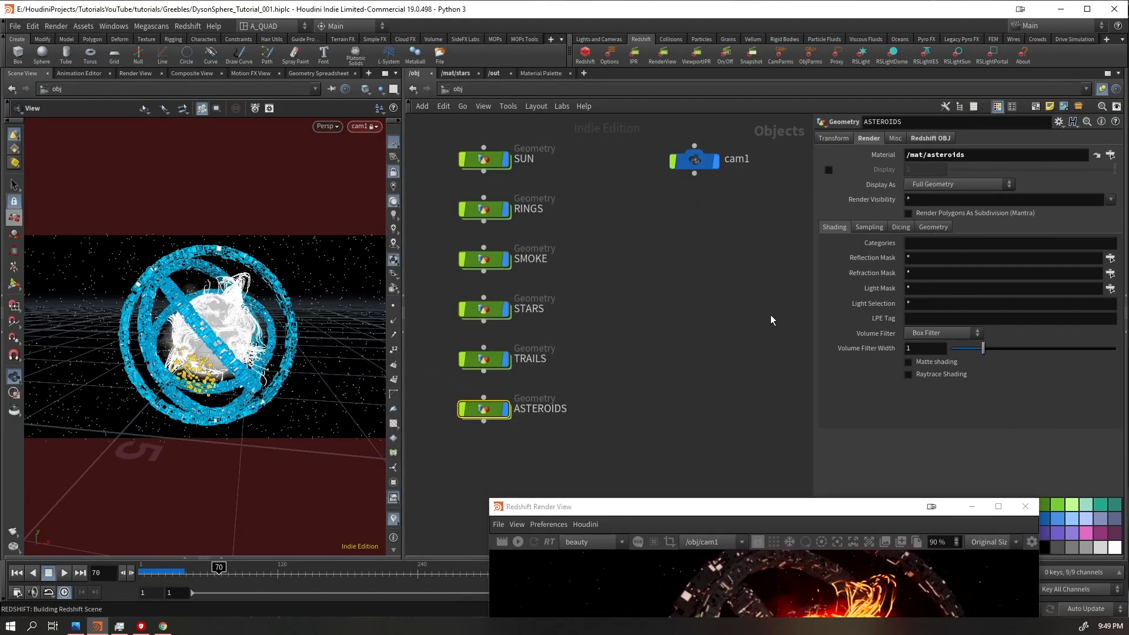
# In the asteroids material, replace the existing nodes with the copied Maxon noise, color layer, displacement, bump map and material nodes
pyautogui.click(451, 73)
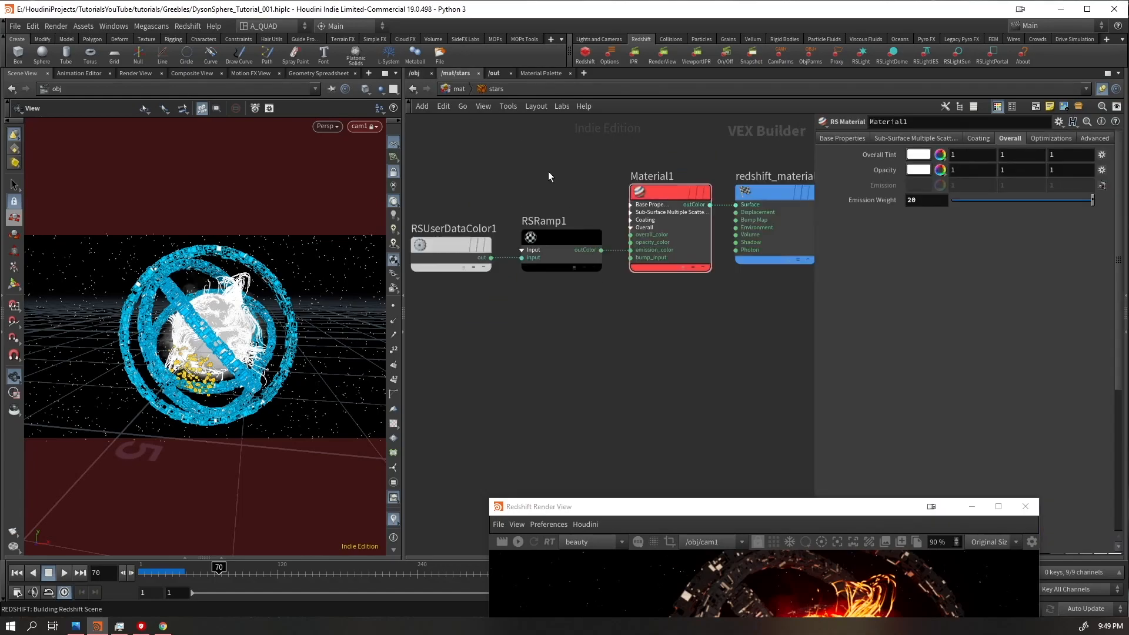
pyautogui.click(462, 89)
pyautogui.doubleClick(742, 334)
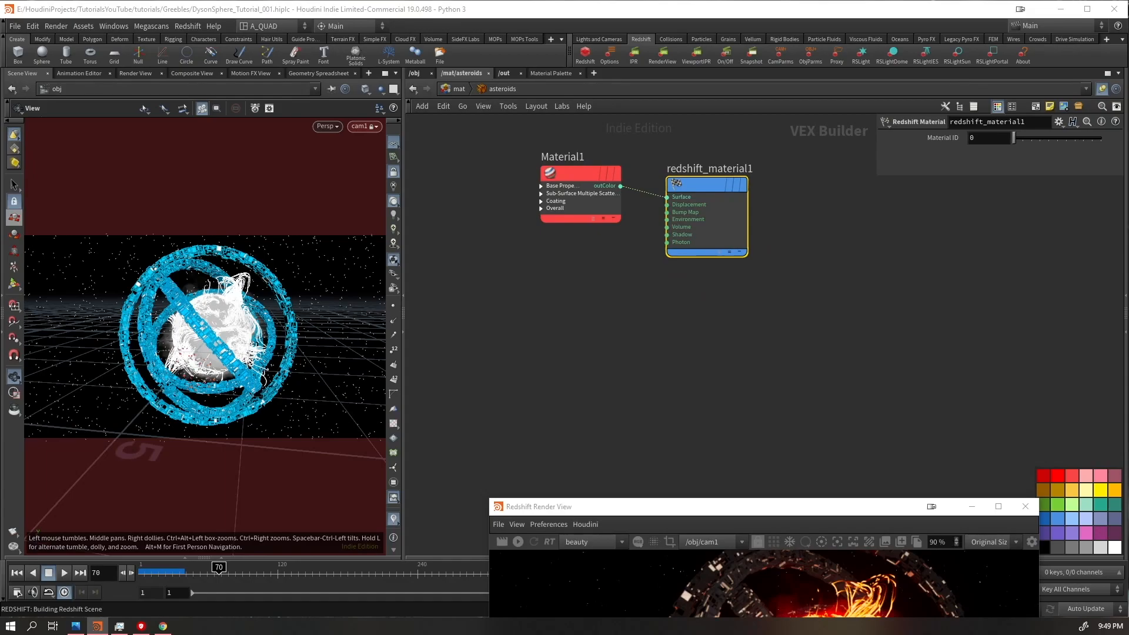
pyautogui.moveTo(711, 237); pyautogui.dragTo(853, 340)
pyautogui.moveTo(870, 169); pyautogui.dragTo(559, 403)
pyautogui.press('Delete')
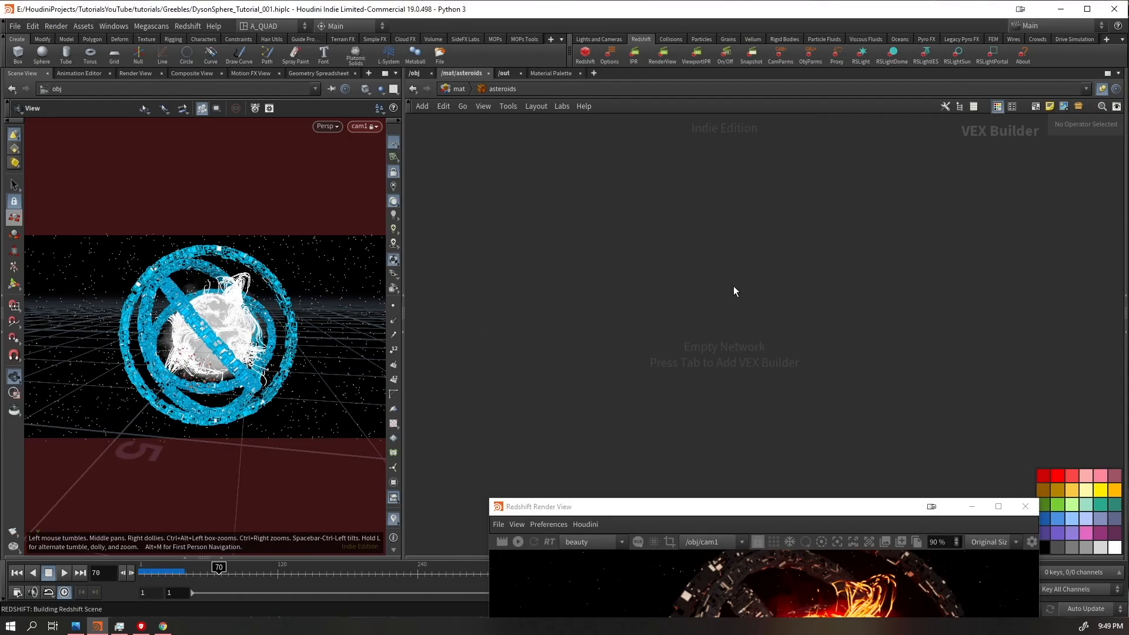
pyautogui.hotkey('ctrl', 'v')
# Examine the settings of the asteroids material's color layer, Maxon noises, base material and displacement nodes
pyautogui.click(670, 229)
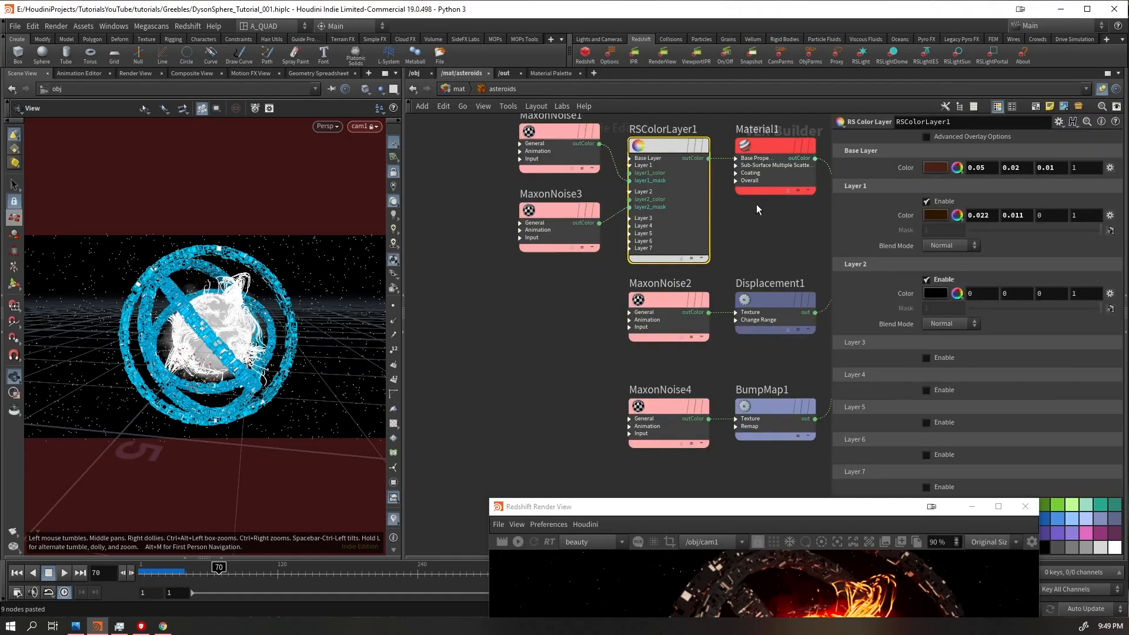
pyautogui.moveTo(469, 169); pyautogui.dragTo(532, 144)
pyautogui.moveTo(489, 253); pyautogui.dragTo(541, 235)
pyautogui.moveTo(502, 335); pyautogui.dragTo(388, 365, button='middle')
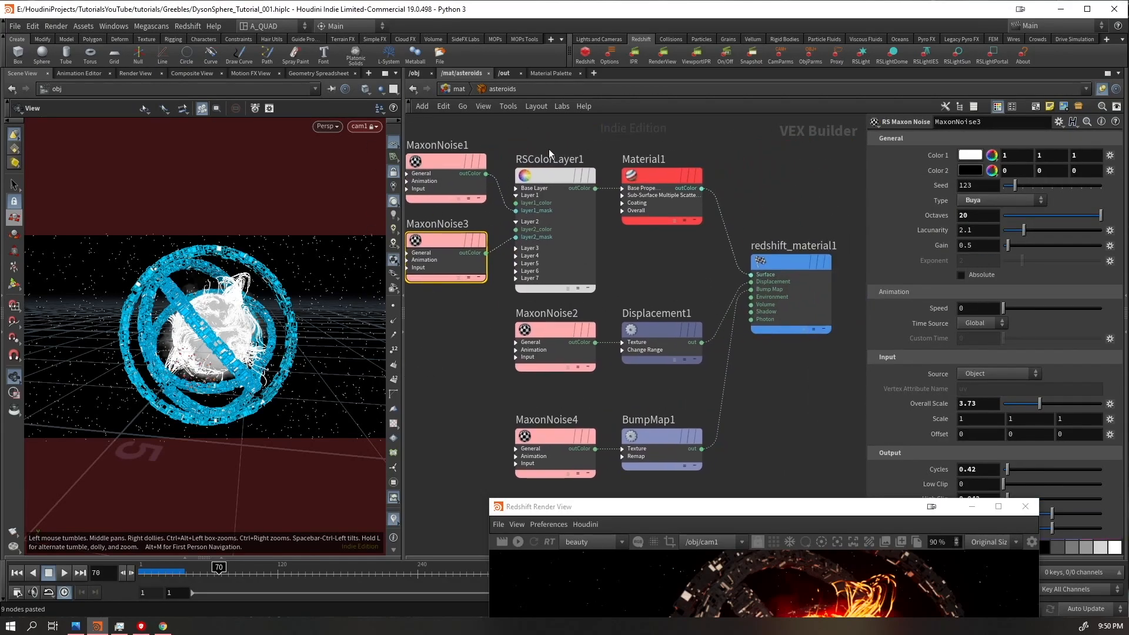
pyautogui.click(649, 202)
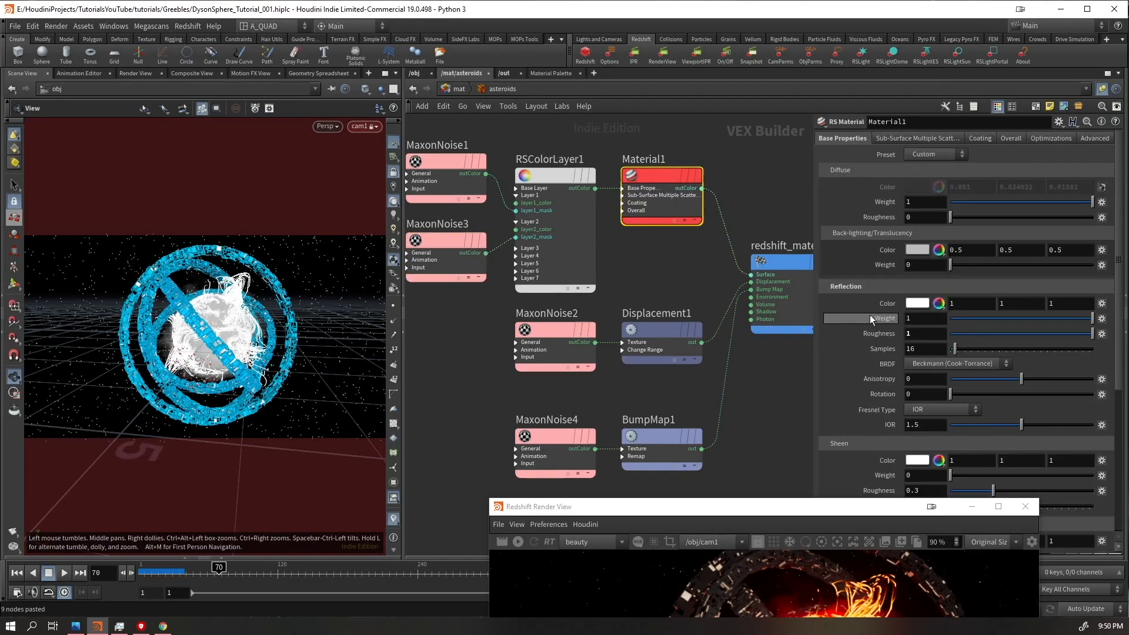
pyautogui.moveTo(510, 343); pyautogui.dragTo(517, 277, button='middle')
pyautogui.click(657, 291)
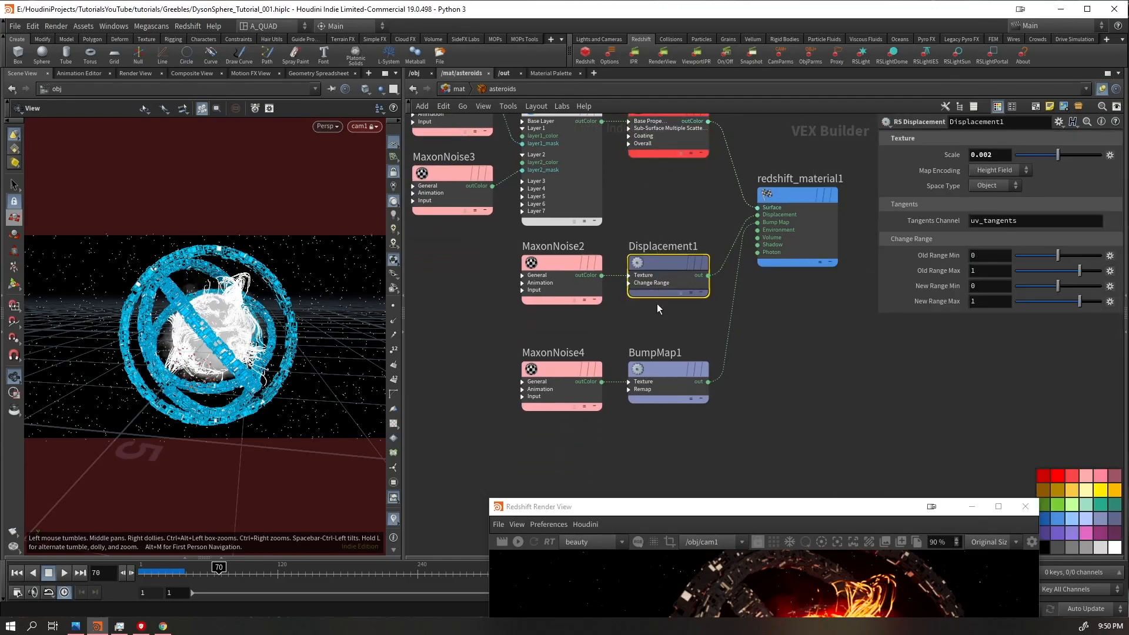
pyautogui.click(553, 296)
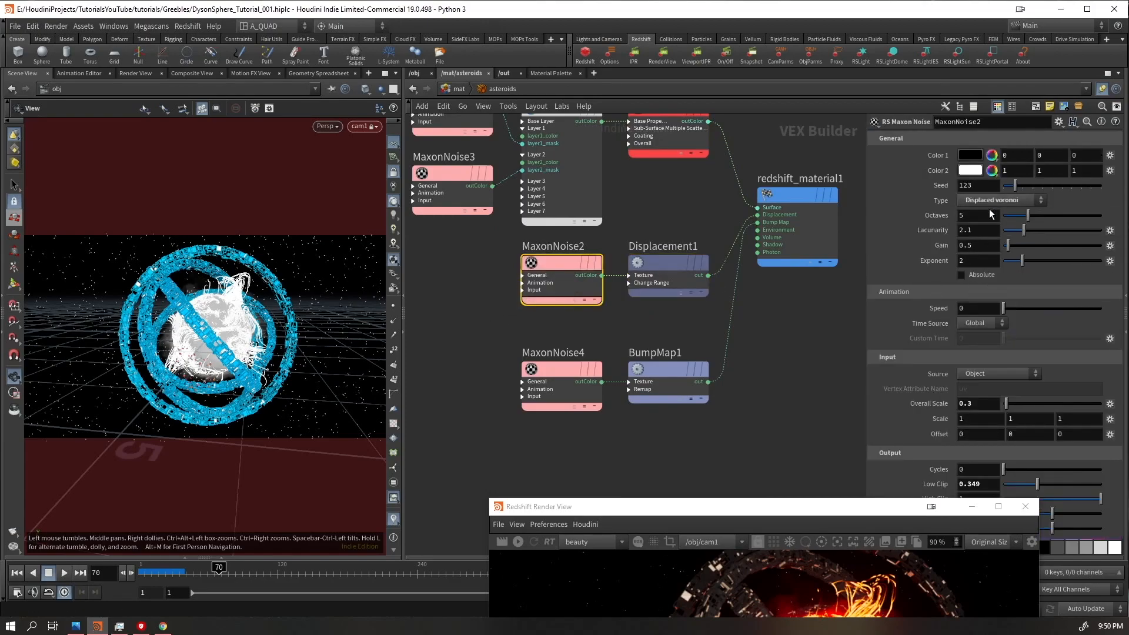
pyautogui.click(556, 391)
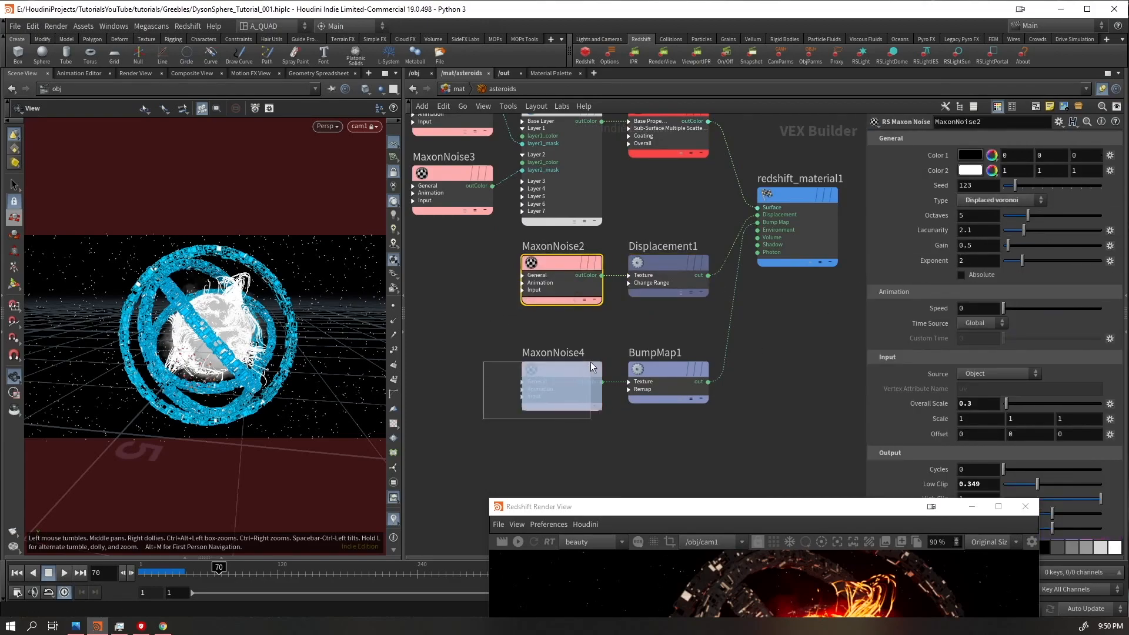
# Save the scene and bring the whole Redshift render view back on screen
pyautogui.click(727, 522)
pyautogui.click(760, 421)
pyautogui.hotkey('ctrl', 's')
pyautogui.click(754, 513)
pyautogui.moveTo(753, 513); pyautogui.dragTo(693, 95)
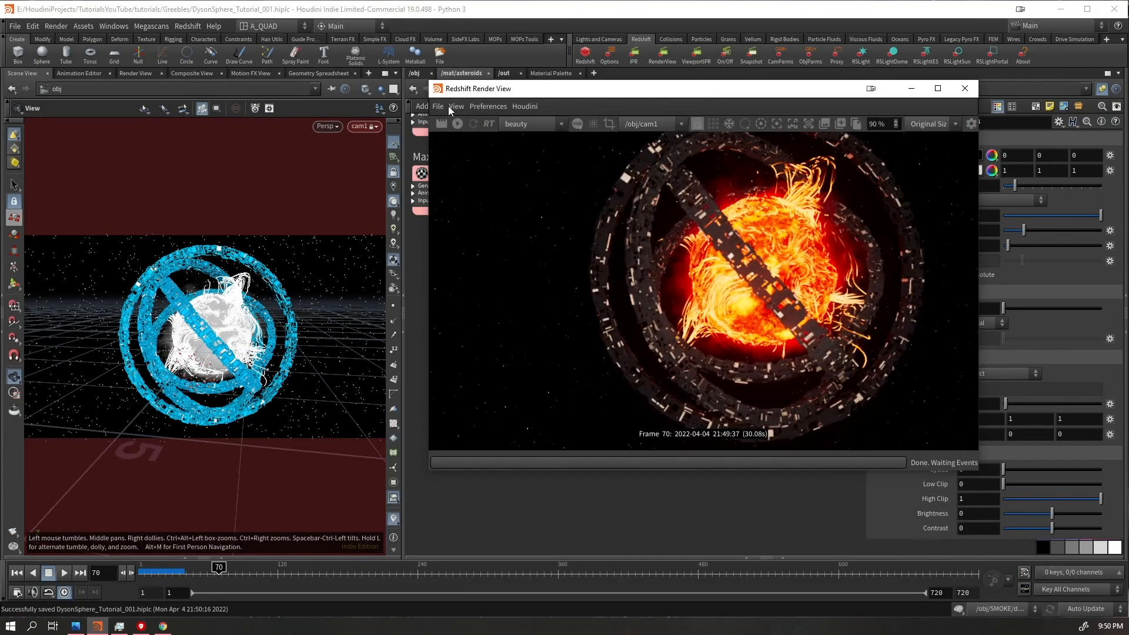
# Run a live render with the asteroids included, check the whole frame, and stop the render
pyautogui.click(461, 124)
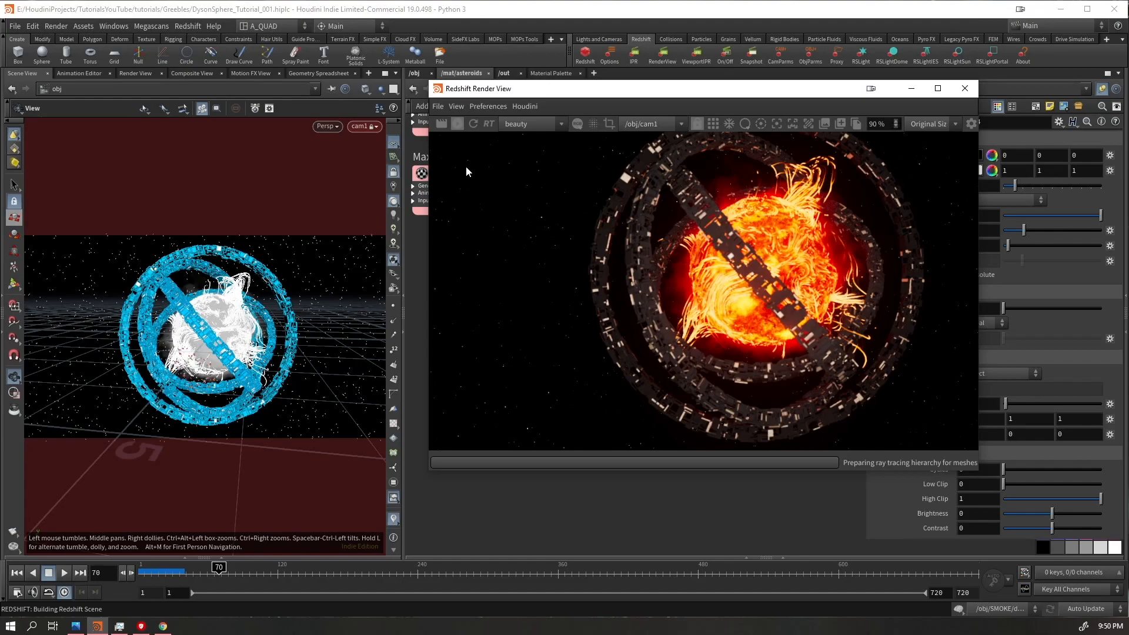
pyautogui.scroll(-2, 755, 327)
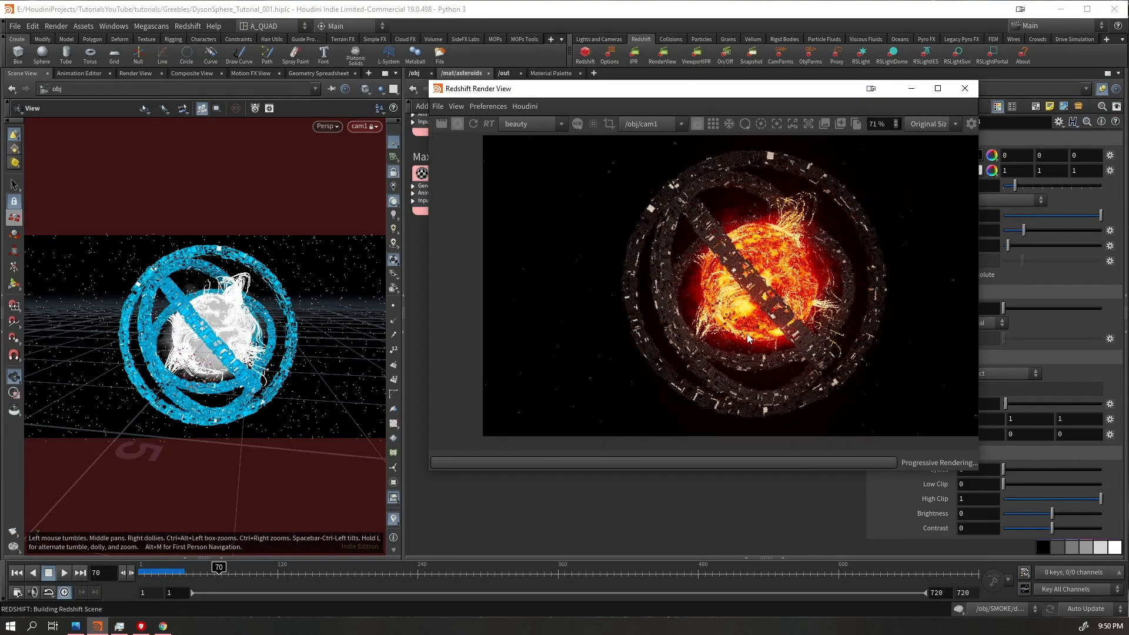
pyautogui.scroll(1, 676, 341)
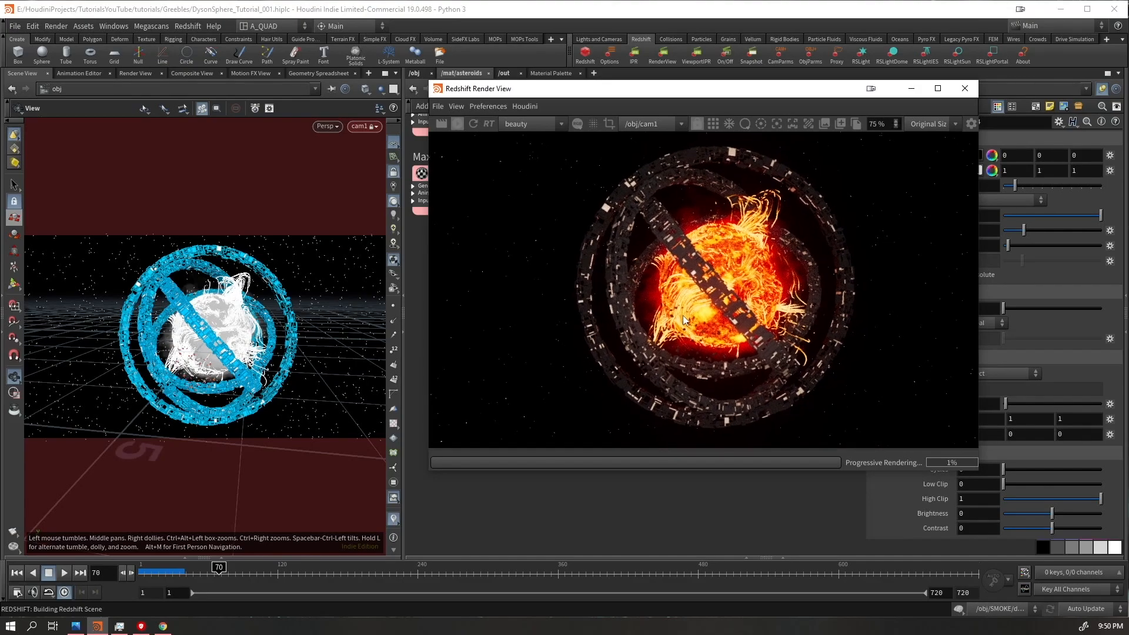
pyautogui.click(457, 123)
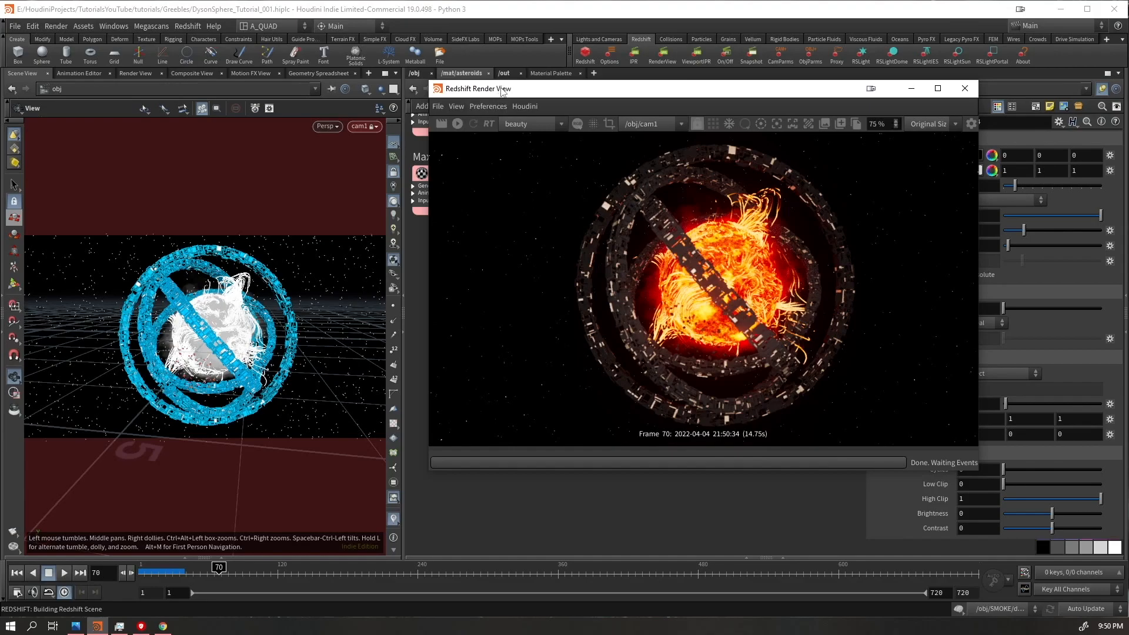
# Move cam1 closer to the sun and rings and adjust its angle so the asteroids below appear larger
pyautogui.moveTo(500, 88); pyautogui.dragTo(611, 216)
pyautogui.moveTo(233, 328); pyautogui.dragTo(346, 262, button='right')
pyautogui.moveTo(184, 392); pyautogui.dragTo(218, 359)
pyautogui.moveTo(219, 359); pyautogui.dragTo(244, 294, button='middle')
pyautogui.moveTo(244, 295)
pyautogui.mouseDown()
pyautogui.moveTo(236, 302)
pyautogui.moveTo(248, 300)
pyautogui.mouseUp()
pyautogui.moveTo(253, 288); pyautogui.dragTo(271, 340, button='middle')
pyautogui.moveTo(271, 340); pyautogui.dragTo(265, 346)
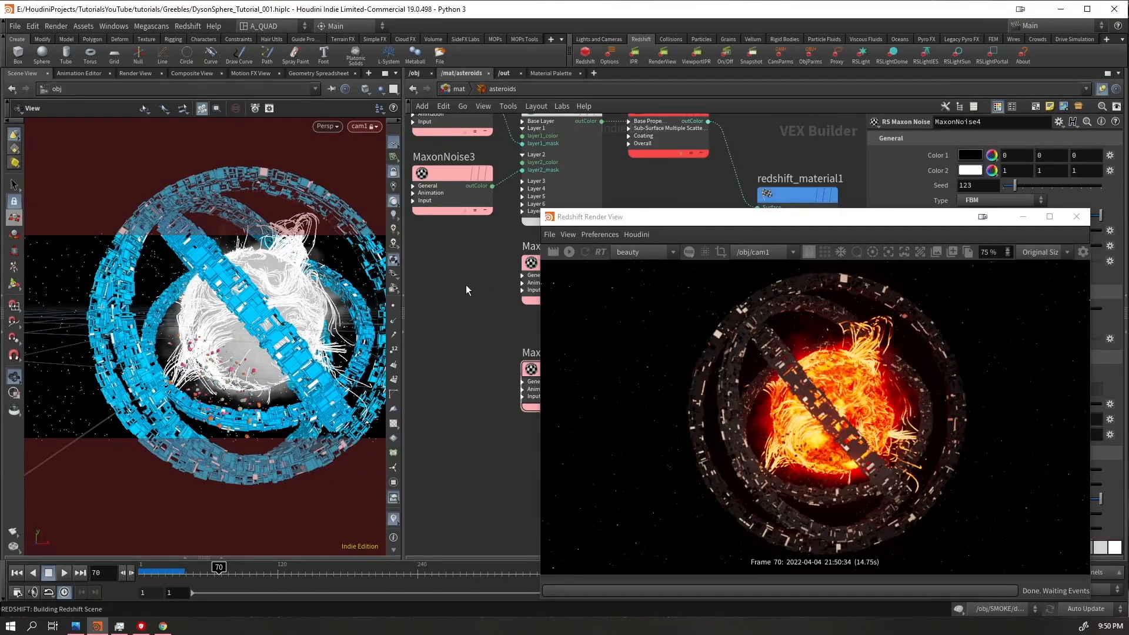
# Restart the live render from the new camera position and enlarge the render view
pyautogui.click(574, 251)
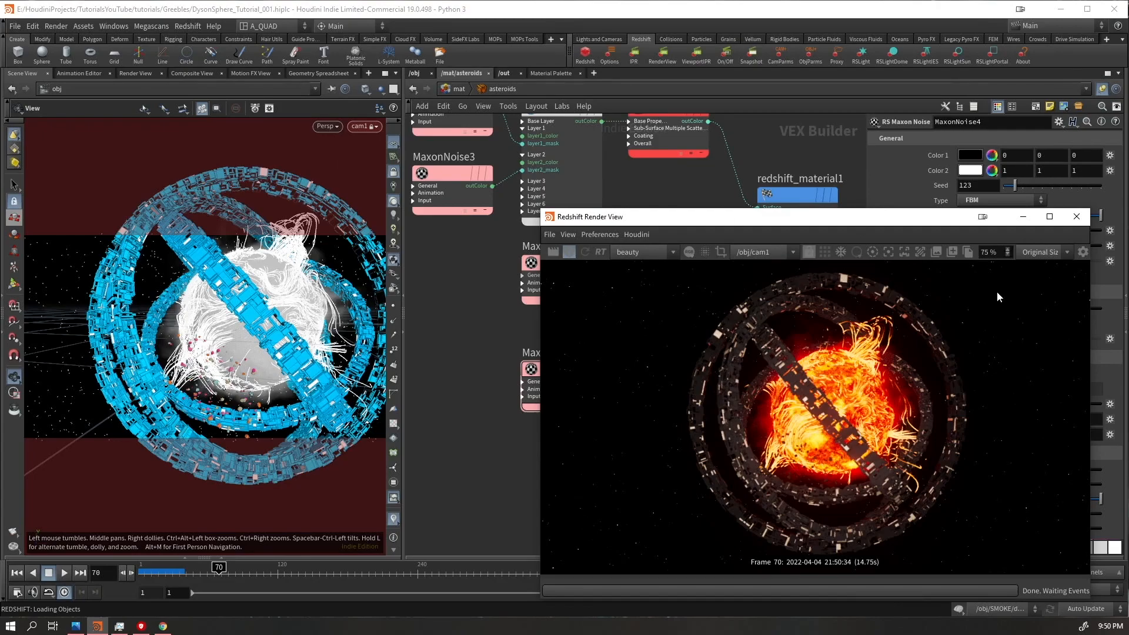
pyautogui.moveTo(941, 219); pyautogui.dragTo(859, 57)
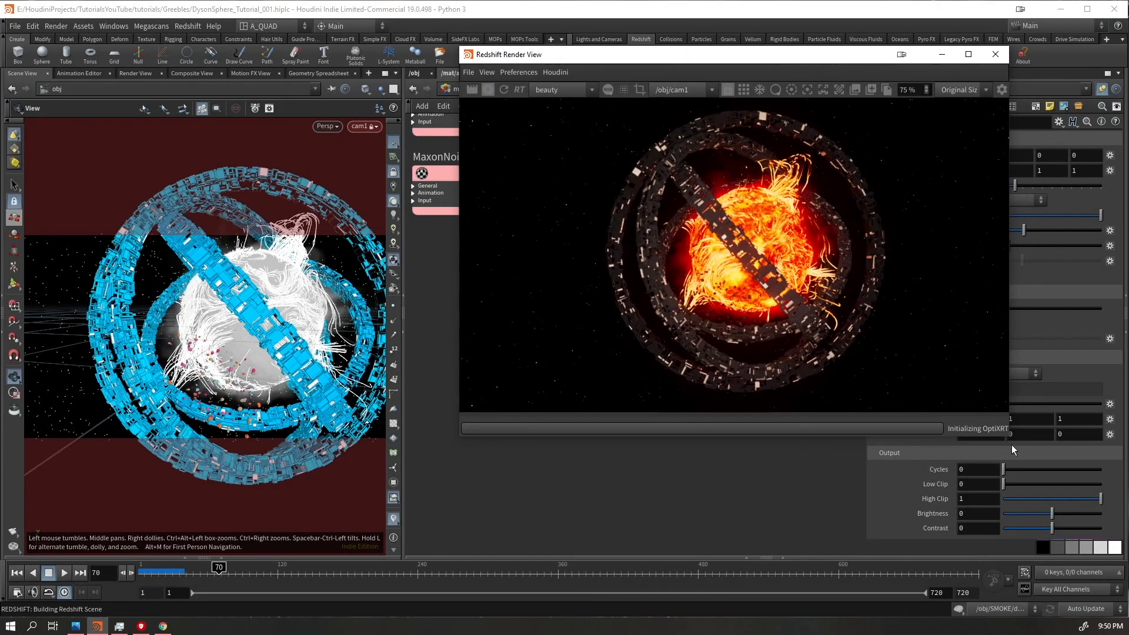
pyautogui.moveTo(1010, 443); pyautogui.dragTo(1093, 491)
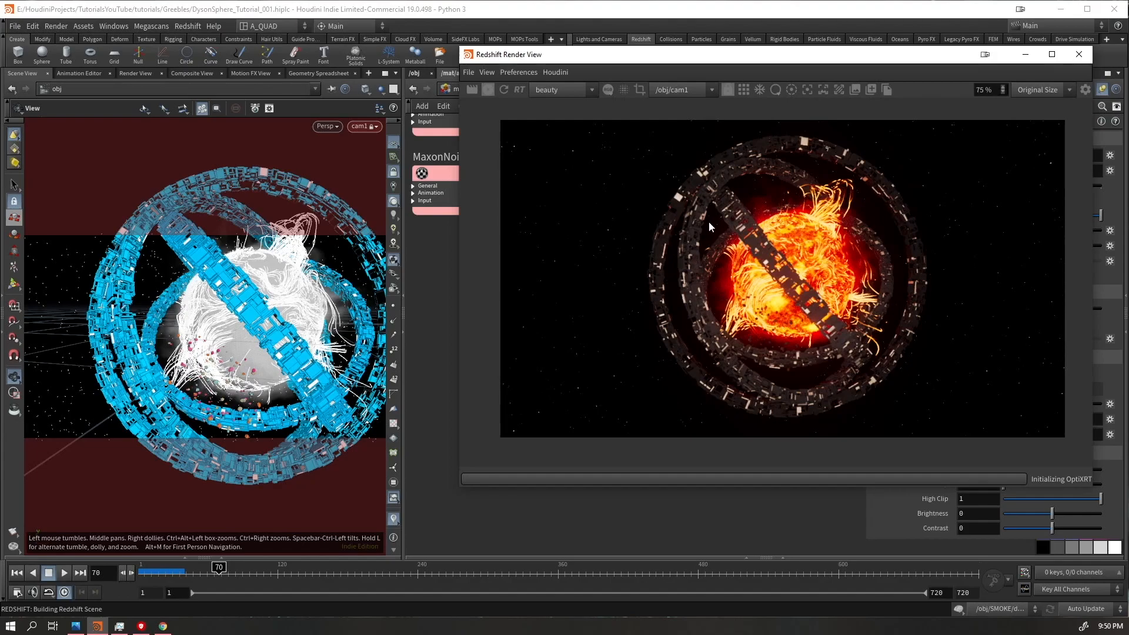
# Save the scene and show the render view's display settings, with the render still fitting beside them
pyautogui.hotkey('ctrl', 's')
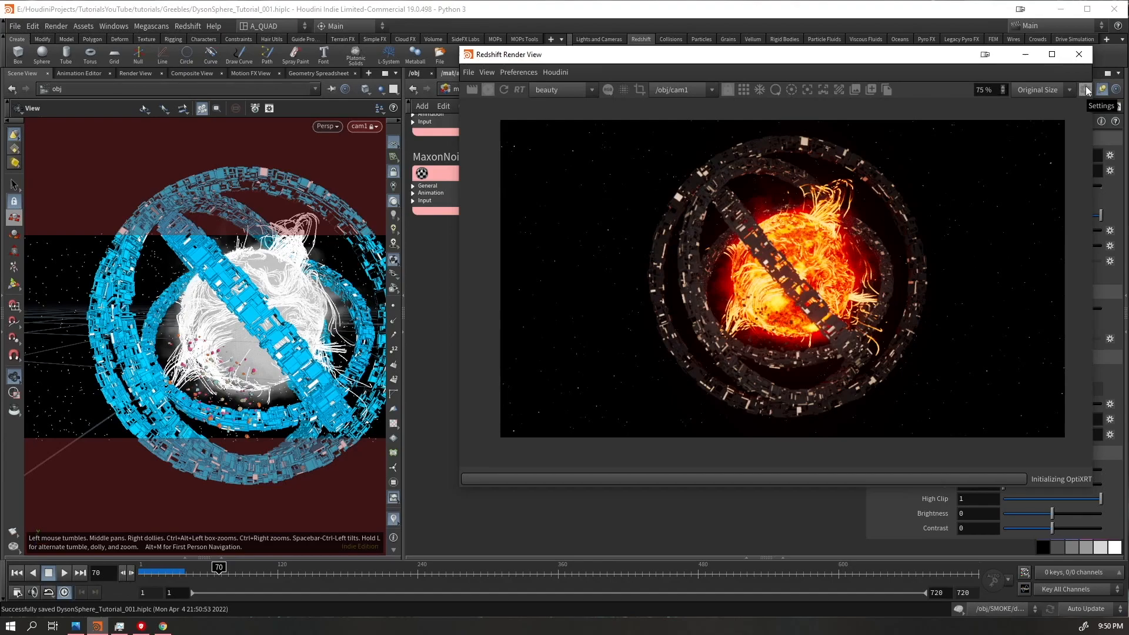
pyautogui.click(1085, 89)
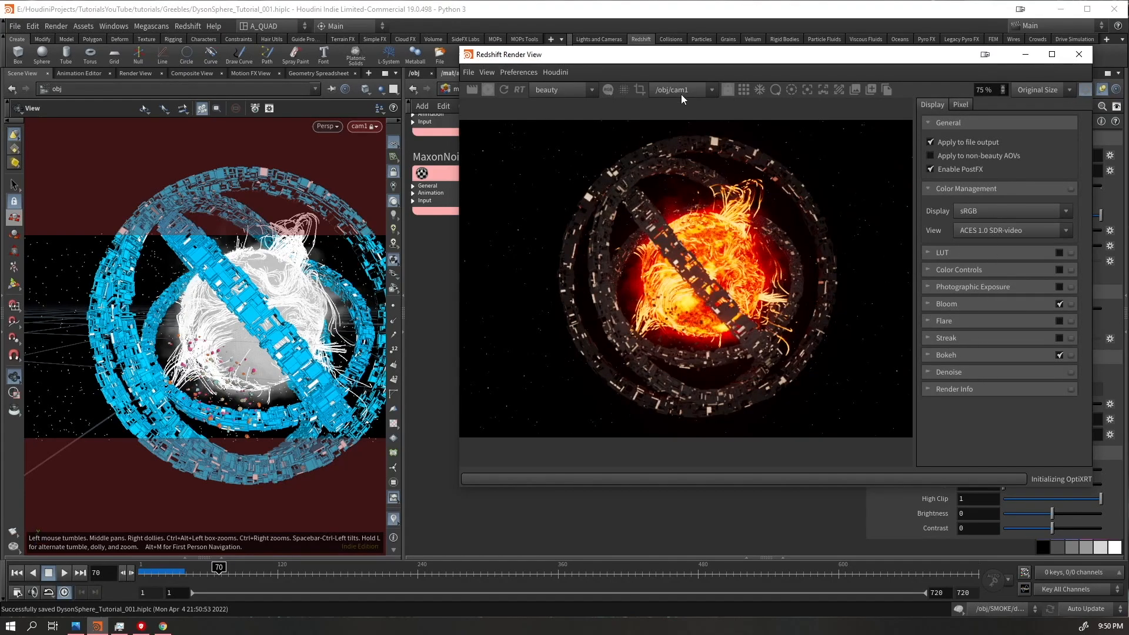
pyautogui.scroll(-1, 739, 314)
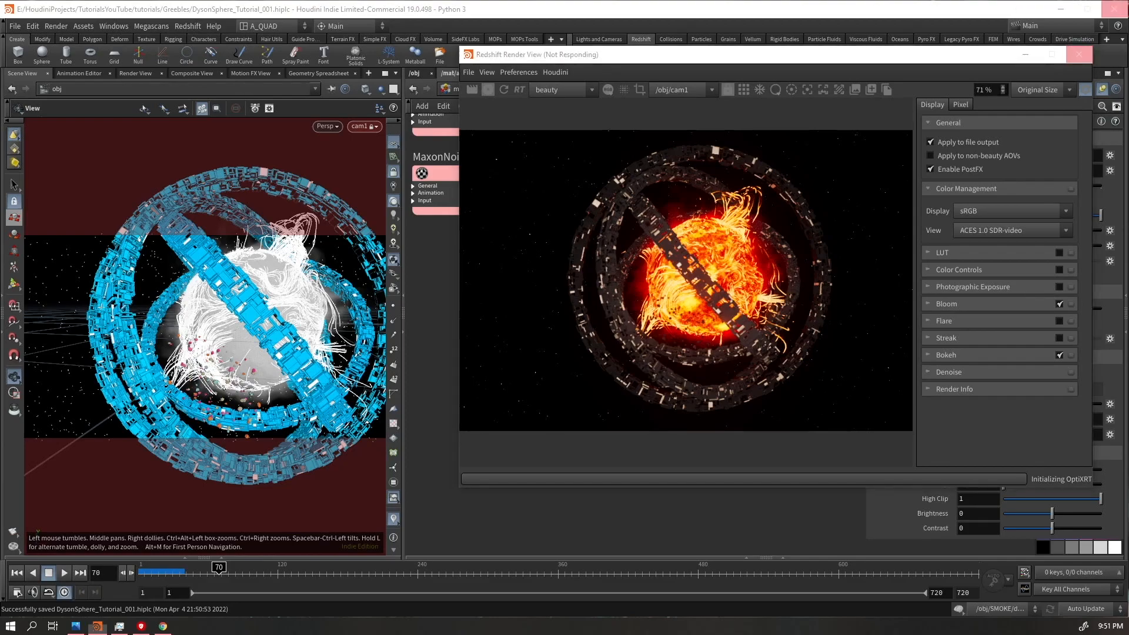
pyautogui.moveTo(542, 63); pyautogui.dragTo(509, 75)
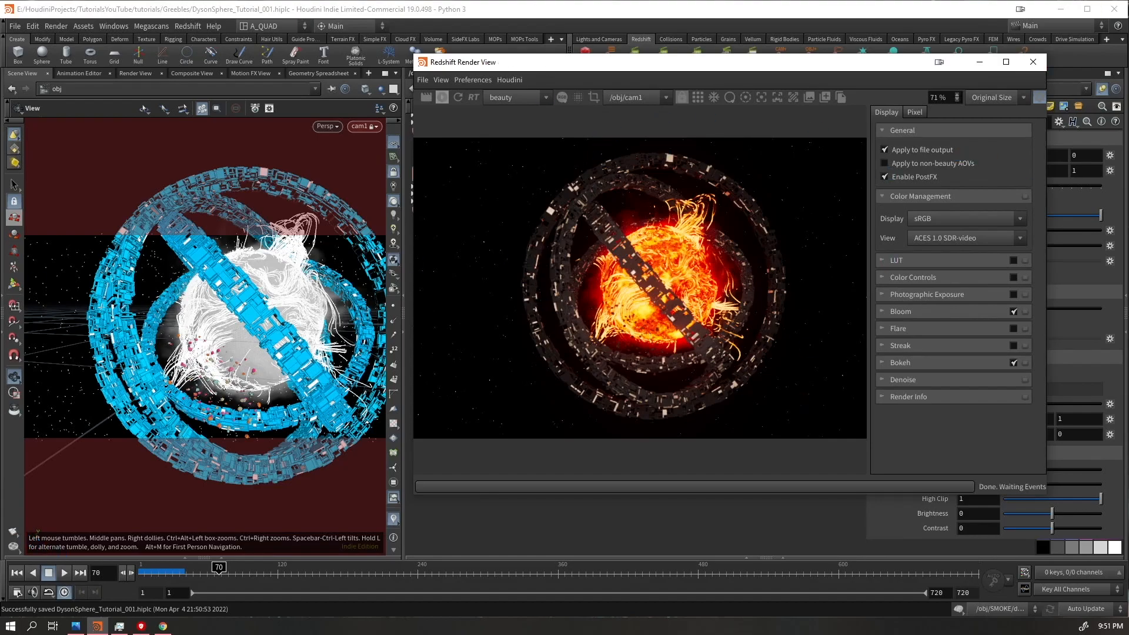
# Run the live render from cam1, enlarge the render view, inspect the sun, rings and asteroids, and stop the render
pyautogui.click(442, 96)
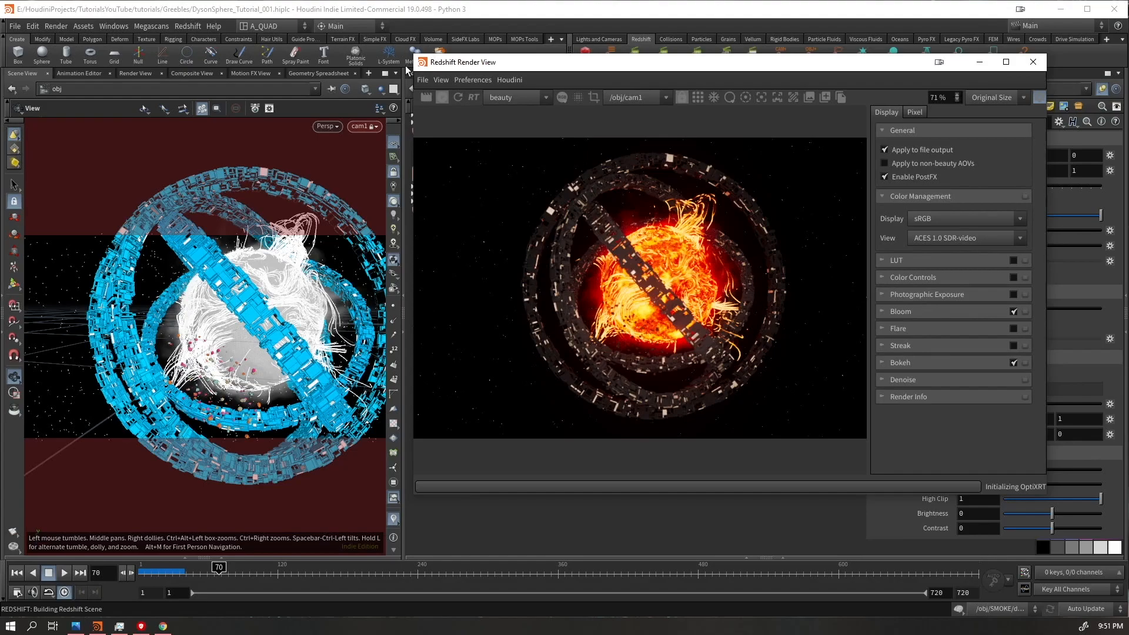
pyautogui.moveTo(407, 71); pyautogui.dragTo(311, 80)
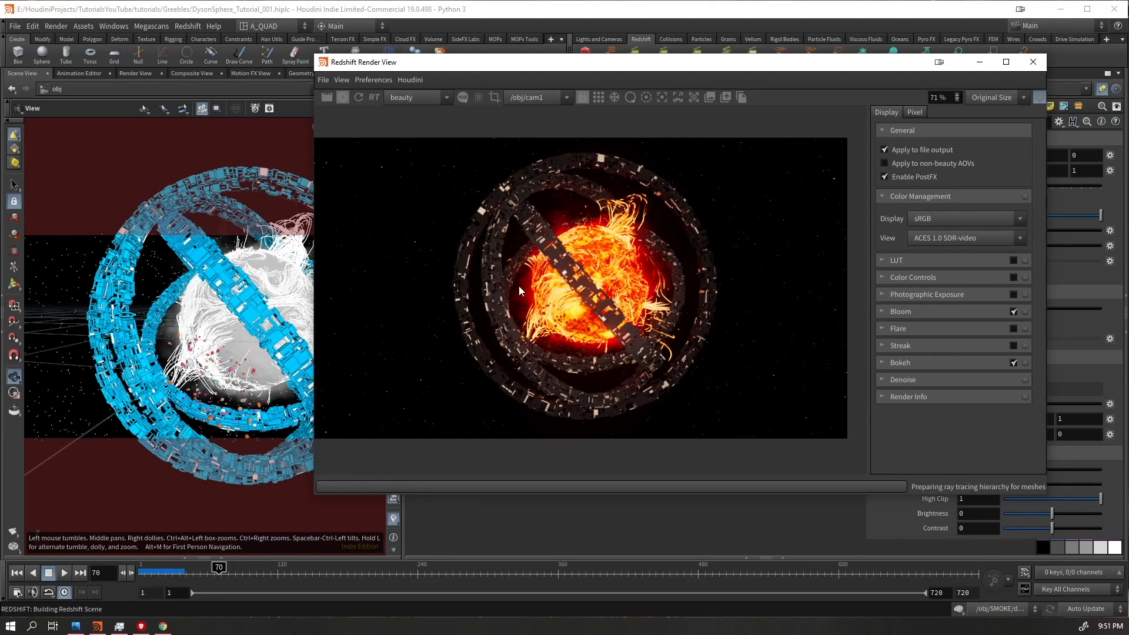
pyautogui.scroll(2, 585, 313)
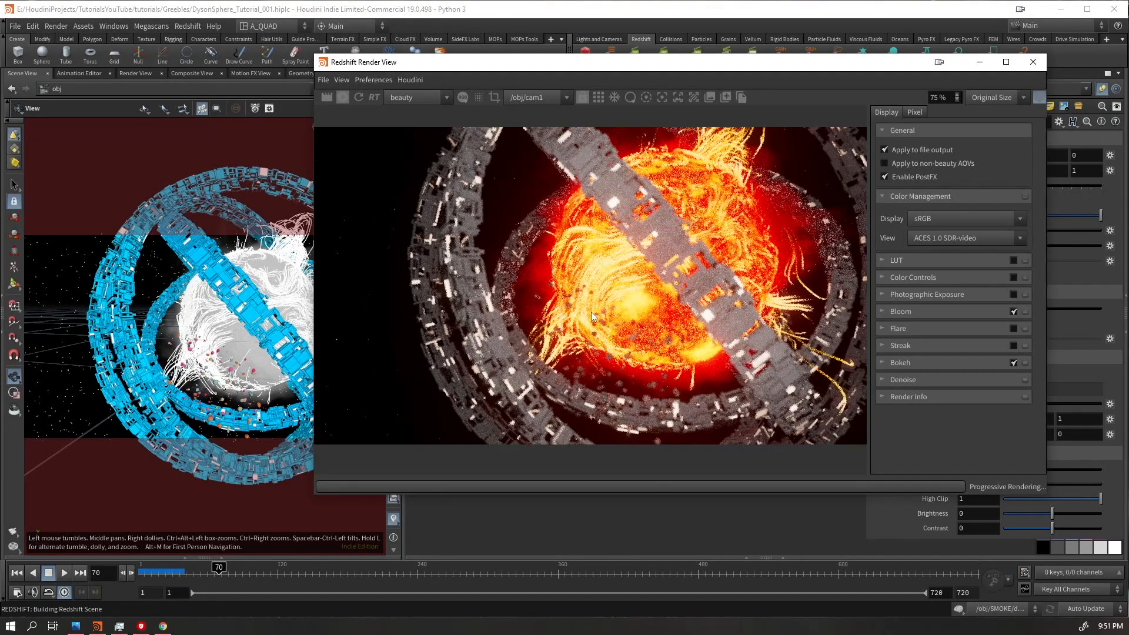
pyautogui.scroll(-3, 591, 322)
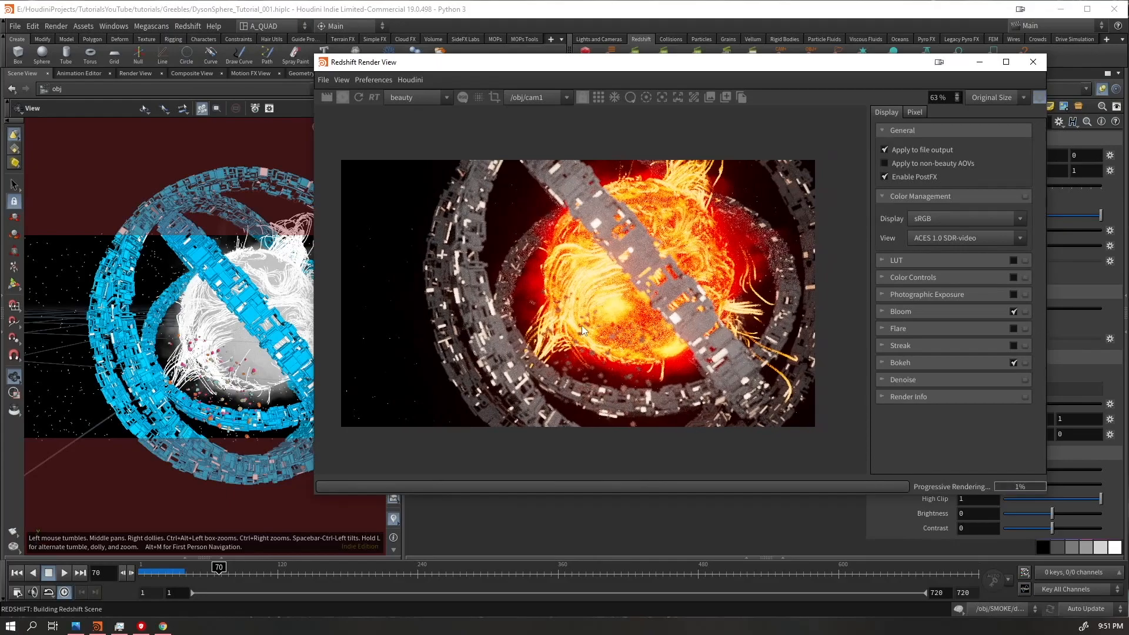
pyautogui.scroll(2, 581, 326)
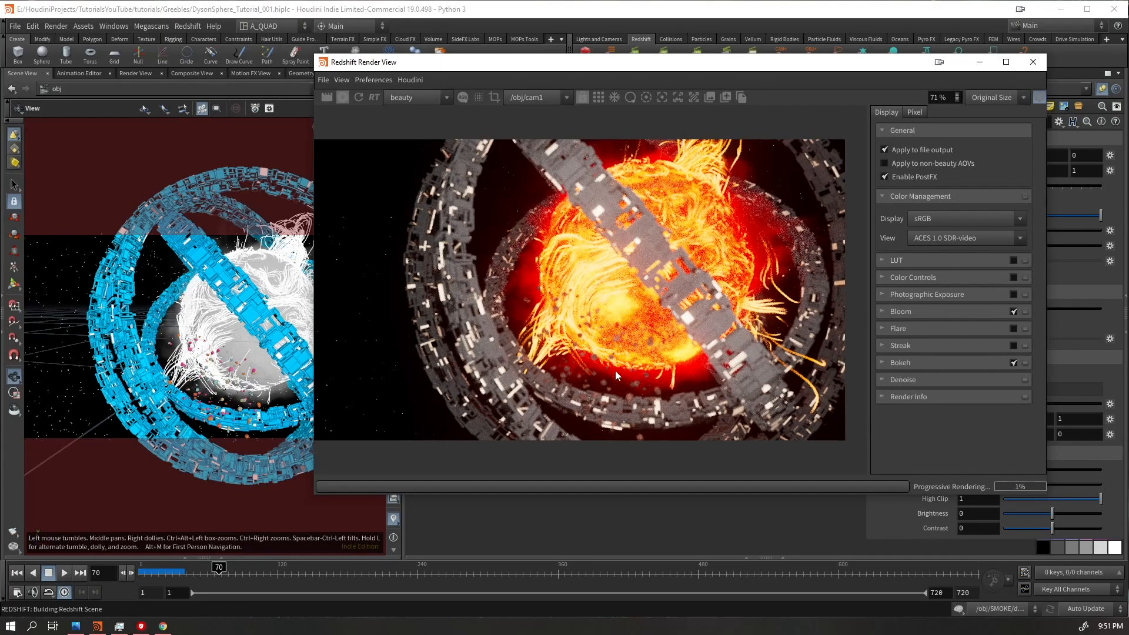
pyautogui.click(343, 98)
# Move the render view aside, bring up the object-level network, and undo the accidental cam1 movement
pyautogui.moveTo(530, 63); pyautogui.dragTo(570, 434)
pyautogui.click(413, 88)
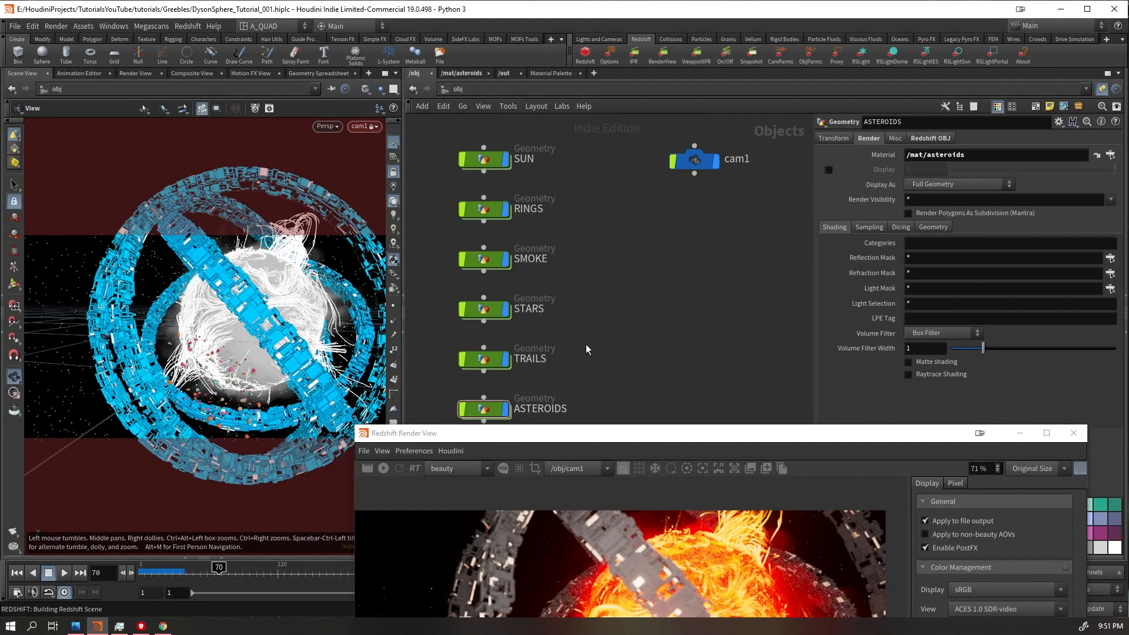
pyautogui.scroll(2, 588, 315)
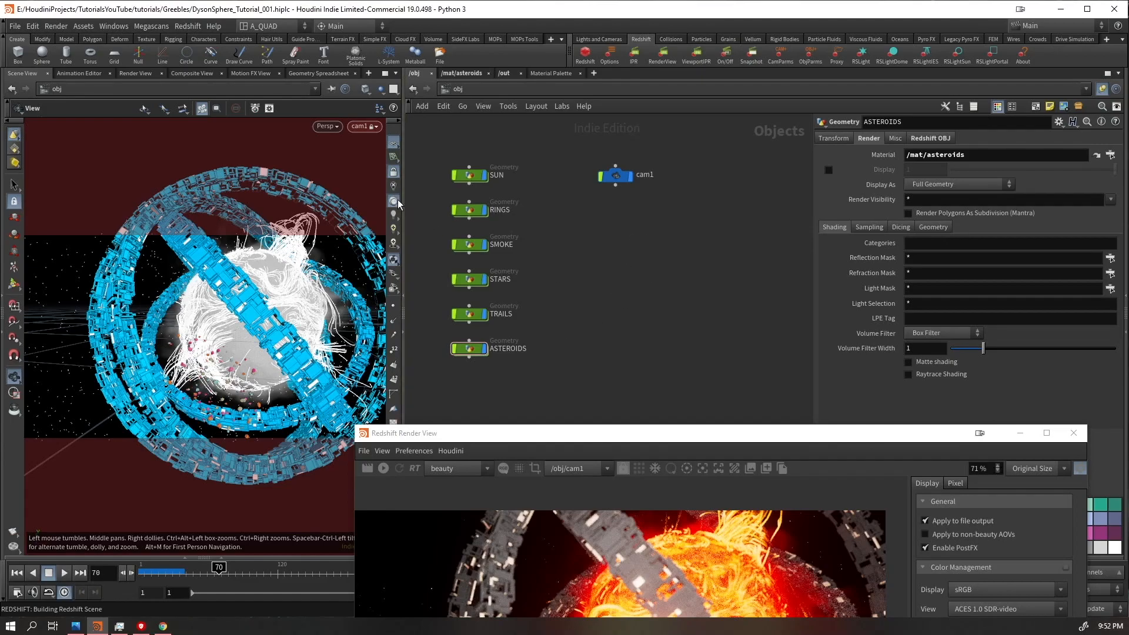
pyautogui.moveTo(252, 285)
pyautogui.mouseDown()
pyautogui.moveTo(288, 318)
pyautogui.moveTo(247, 282)
pyautogui.mouseUp()
pyautogui.hotkey('ctrl', 'z')
# Free the viewport from cam1, orbit to one side, create a Redshift light, and aim it at the sun and rings
pyautogui.click(393, 172)
pyautogui.moveTo(347, 259); pyautogui.dragTo(284, 323)
pyautogui.moveTo(247, 315); pyautogui.dragTo(234, 321, button='middle')
pyautogui.scroll(5, 233, 322)
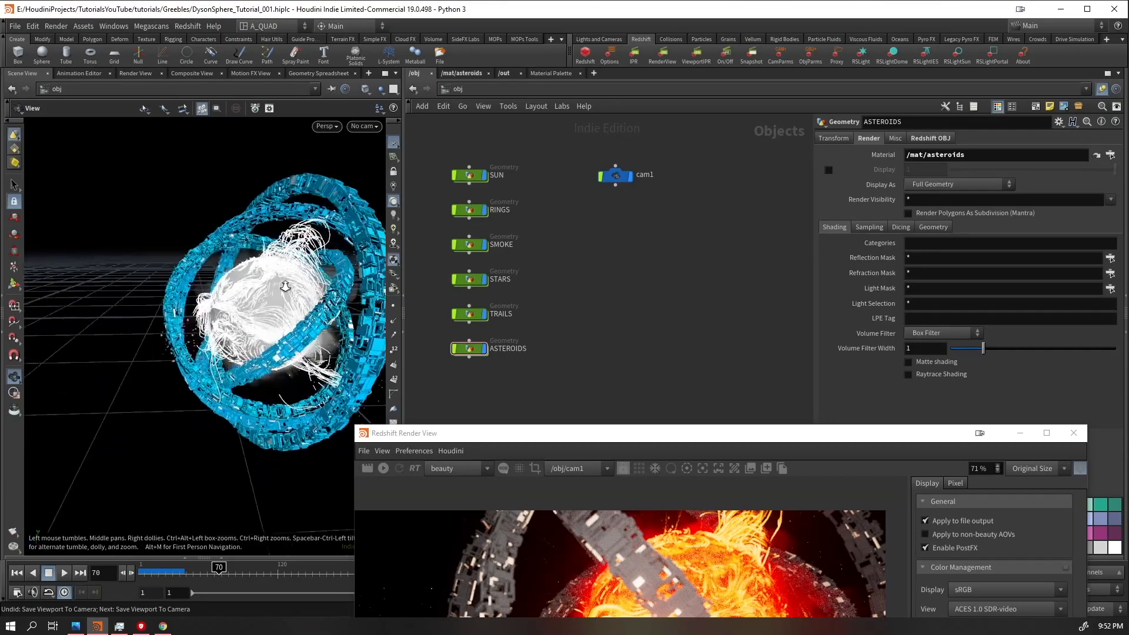
pyautogui.click(861, 54)
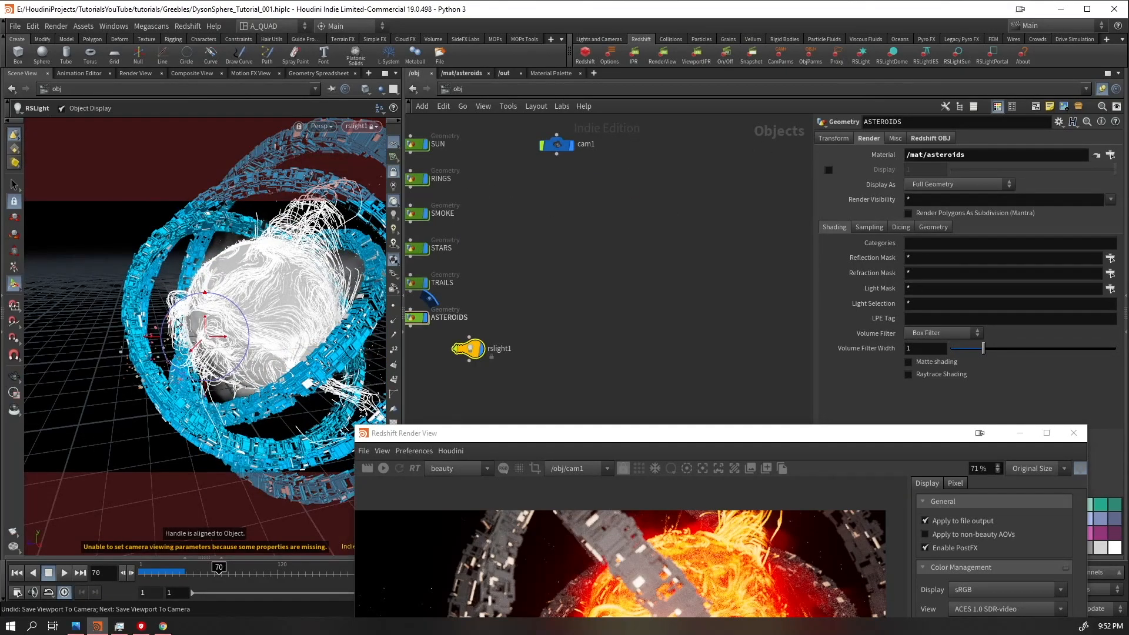
pyautogui.keyDown('alt'); pyautogui.moveTo(251, 296); pyautogui.dragTo(221, 294); pyautogui.keyUp('alt')
pyautogui.keyDown('alt'); pyautogui.moveTo(220, 293); pyautogui.dragTo(200, 274, button='right'); pyautogui.keyUp('alt')
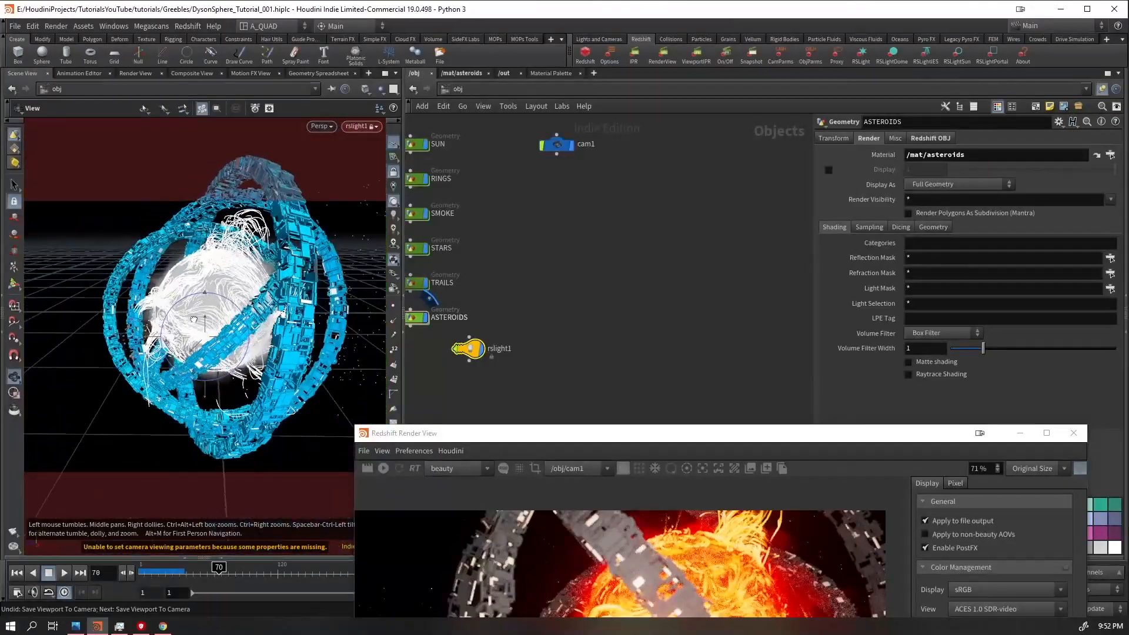
pyautogui.keyDown('alt'); pyautogui.moveTo(200, 274); pyautogui.dragTo(236, 278); pyautogui.keyUp('alt')
# Duplicate the Redshift light, look through the copy, and aim it at the sun and rings from a different side
pyautogui.moveTo(473, 350); pyautogui.dragTo(553, 317)
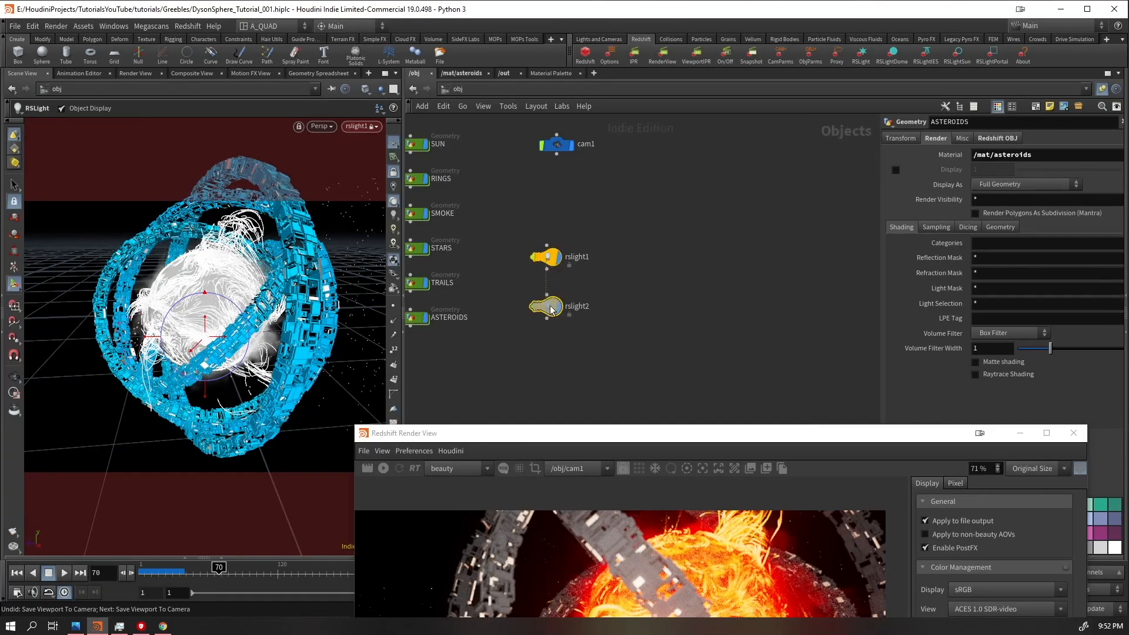
pyautogui.click(380, 147)
pyautogui.keyDown('alt'); pyautogui.moveTo(318, 250); pyautogui.dragTo(226, 288); pyautogui.keyUp('alt')
pyautogui.keyDown('alt'); pyautogui.moveTo(226, 288); pyautogui.dragTo(220, 259, button='right'); pyautogui.keyUp('alt')
pyautogui.keyDown('alt'); pyautogui.moveTo(221, 259); pyautogui.dragTo(229, 267); pyautogui.keyUp('alt')
pyautogui.keyDown('alt'); pyautogui.moveTo(228, 266); pyautogui.dragTo(229, 279, button='right'); pyautogui.keyUp('alt')
pyautogui.keyDown('alt'); pyautogui.moveTo(228, 279); pyautogui.dragTo(197, 314, button='middle'); pyautogui.keyUp('alt')
pyautogui.keyDown('alt'); pyautogui.moveTo(197, 314); pyautogui.dragTo(200, 332, button='right'); pyautogui.keyUp('alt')
# Select both Redshift lights and set their area size to 2.5, 2.5, 2.5
pyautogui.moveTo(607, 237); pyautogui.dragTo(528, 329)
pyautogui.click(934, 138)
pyautogui.scroll(-1, 958, 329)
pyautogui.moveTo(964, 389); pyautogui.dragTo(1026, 376, button='middle')
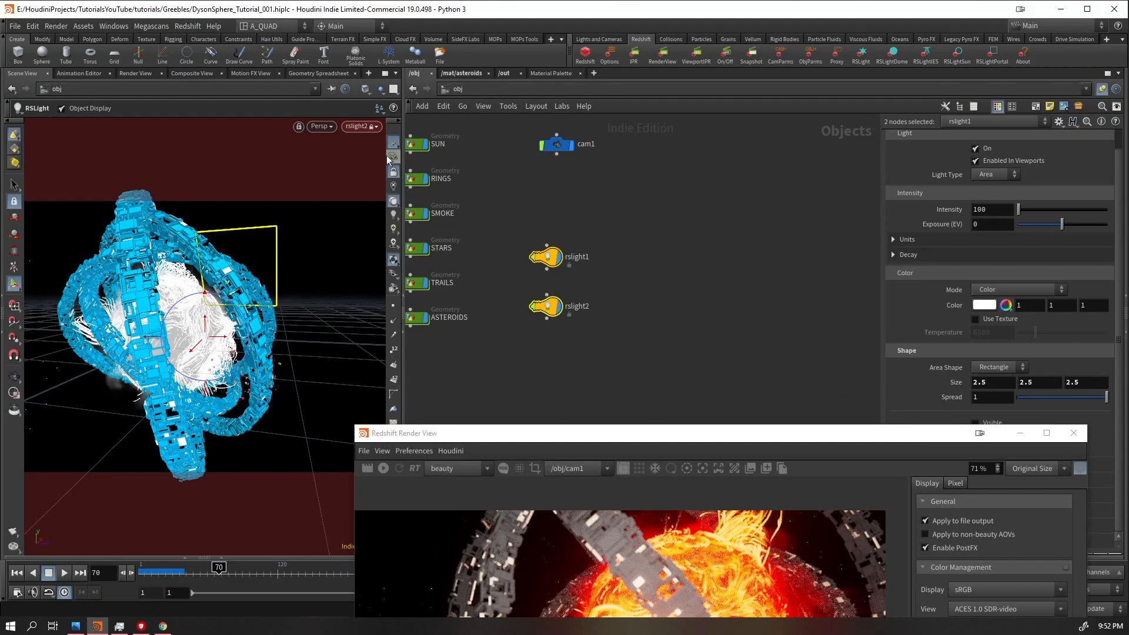
# Unlock the viewport from the light and examine how both area lights sit around the Dyson sphere
pyautogui.click(393, 172)
pyautogui.keyDown('alt'); pyautogui.moveTo(207, 287); pyautogui.dragTo(257, 282); pyautogui.keyUp('alt')
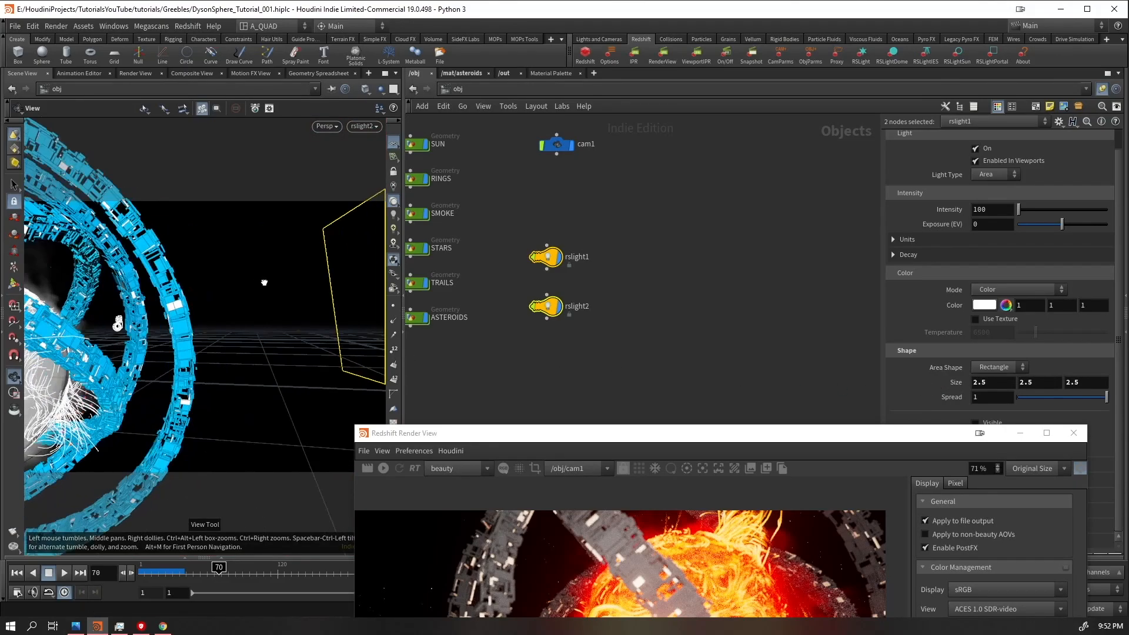
pyautogui.keyDown('alt'); pyautogui.moveTo(257, 282); pyautogui.dragTo(134, 492, button='right'); pyautogui.keyUp('alt')
pyautogui.keyDown('alt'); pyautogui.moveTo(194, 293); pyautogui.dragTo(221, 332); pyautogui.keyUp('alt')
pyautogui.keyDown('alt'); pyautogui.moveTo(221, 332); pyautogui.dragTo(195, 469, button='right'); pyautogui.keyUp('alt')
pyautogui.keyDown('alt'); pyautogui.moveTo(244, 379); pyautogui.dragTo(179, 345, button='middle'); pyautogui.keyUp('alt')
pyautogui.moveTo(179, 345)
pyautogui.keyDown('alt'); pyautogui.mouseDown()
pyautogui.moveTo(171, 378)
pyautogui.moveTo(185, 329)
pyautogui.mouseUp(); pyautogui.keyUp('alt')
pyautogui.keyDown('alt'); pyautogui.moveTo(185, 329); pyautogui.dragTo(327, 369, button='middle'); pyautogui.keyUp('alt')
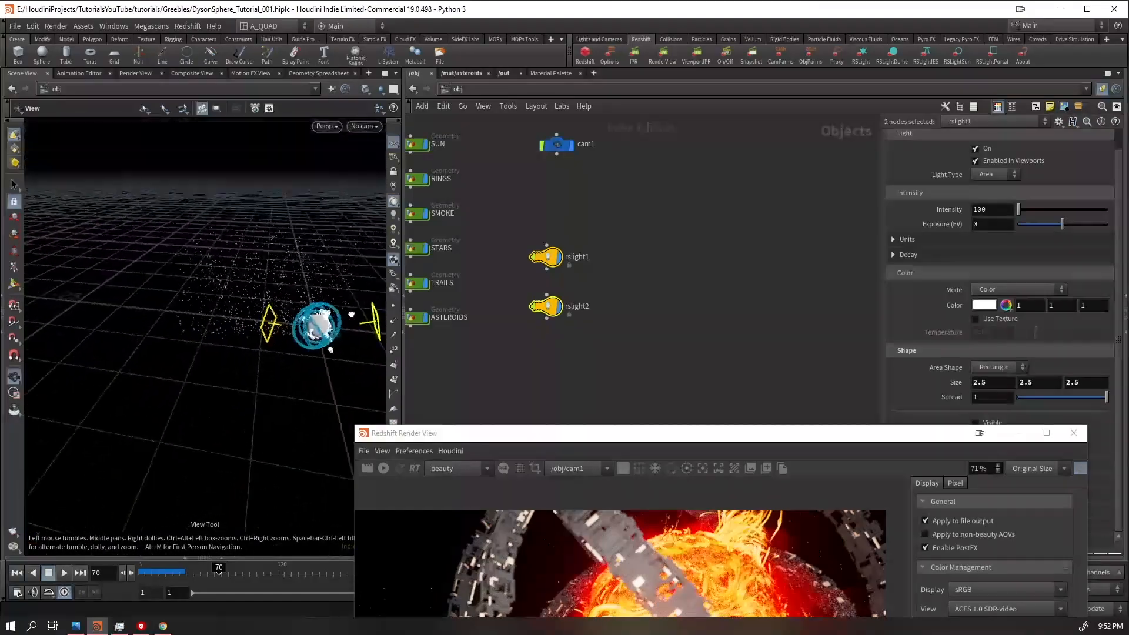
pyautogui.keyDown('alt'); pyautogui.moveTo(326, 369); pyautogui.dragTo(337, 356); pyautogui.keyUp('alt')
pyautogui.keyDown('alt'); pyautogui.moveTo(336, 356); pyautogui.dragTo(435, 288, button='right'); pyautogui.keyUp('alt')
# Save the scene and start a live render with the two lights, placing the render view beside the viewport
pyautogui.moveTo(651, 442); pyautogui.dragTo(438, 144)
pyautogui.click(819, 26)
pyautogui.hotkey('ctrl', 's')
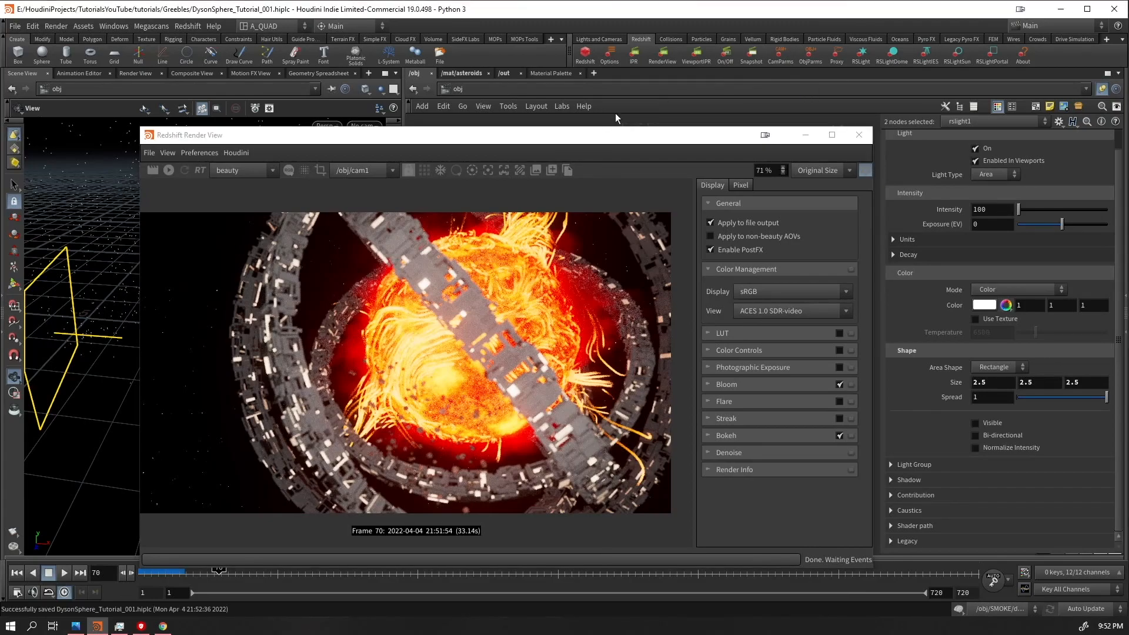
pyautogui.click(168, 170)
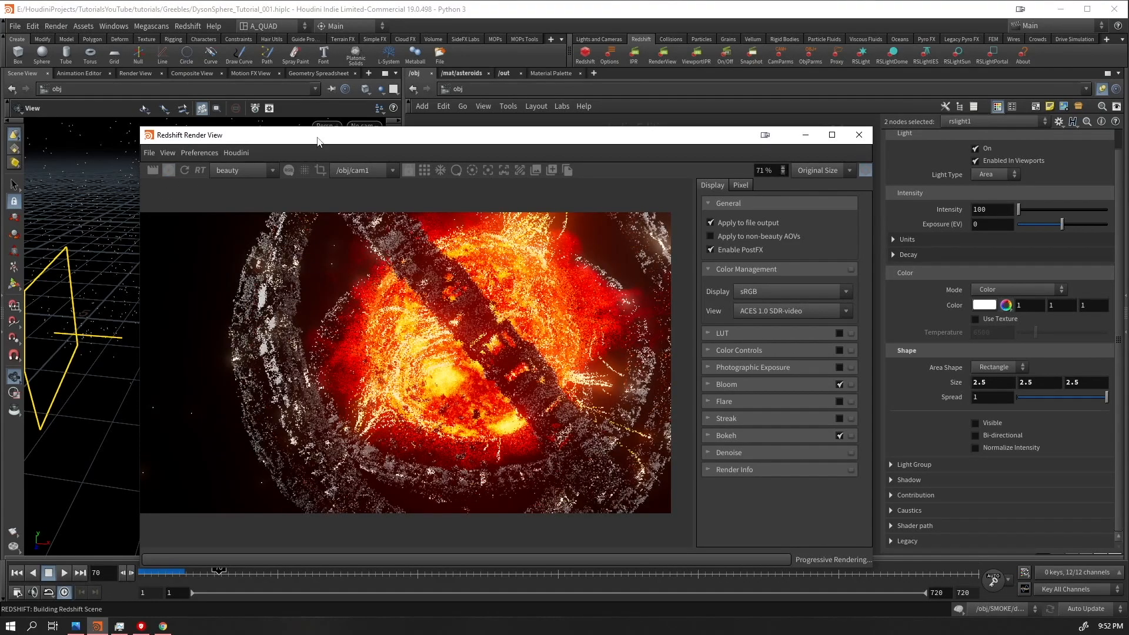
pyautogui.scroll(-2, 344, 271)
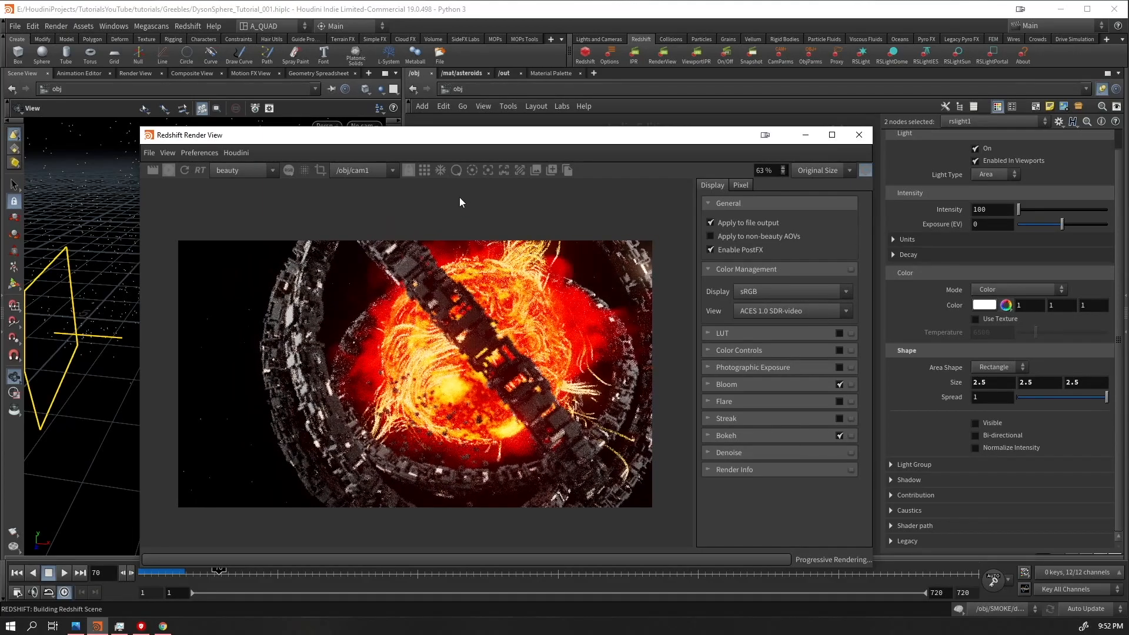
pyautogui.moveTo(534, 137); pyautogui.dragTo(795, 80)
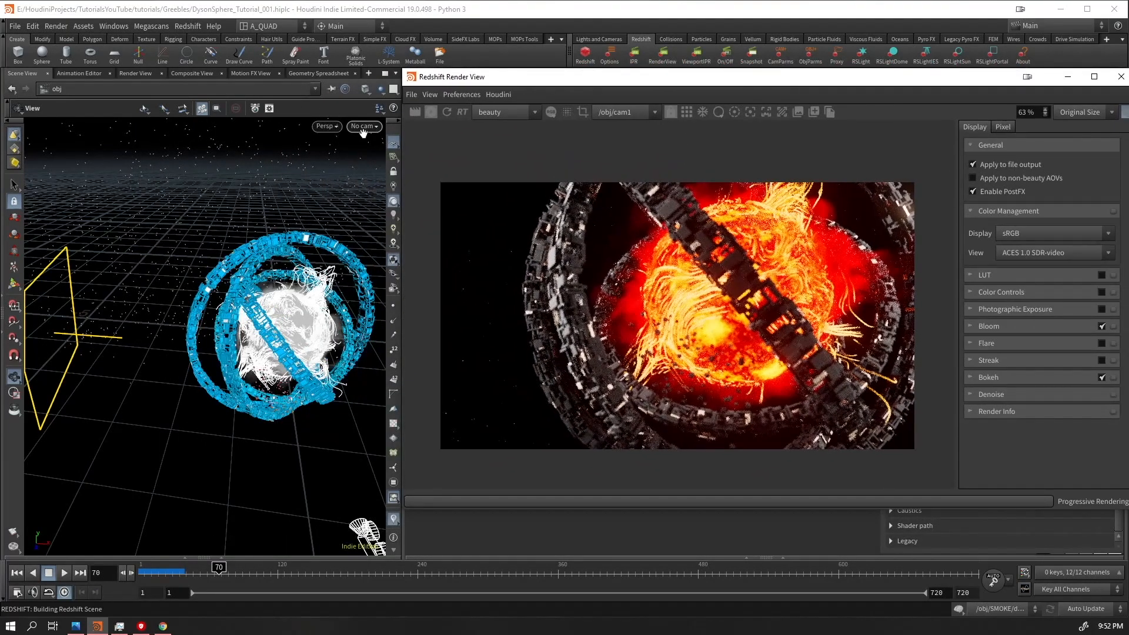
# Look through cam1 with the view locked and reframe it closer to the sun's lower half and the asteroids
pyautogui.click(365, 125)
pyautogui.click(376, 181)
pyautogui.click(393, 171)
pyautogui.scroll(8, 238, 360)
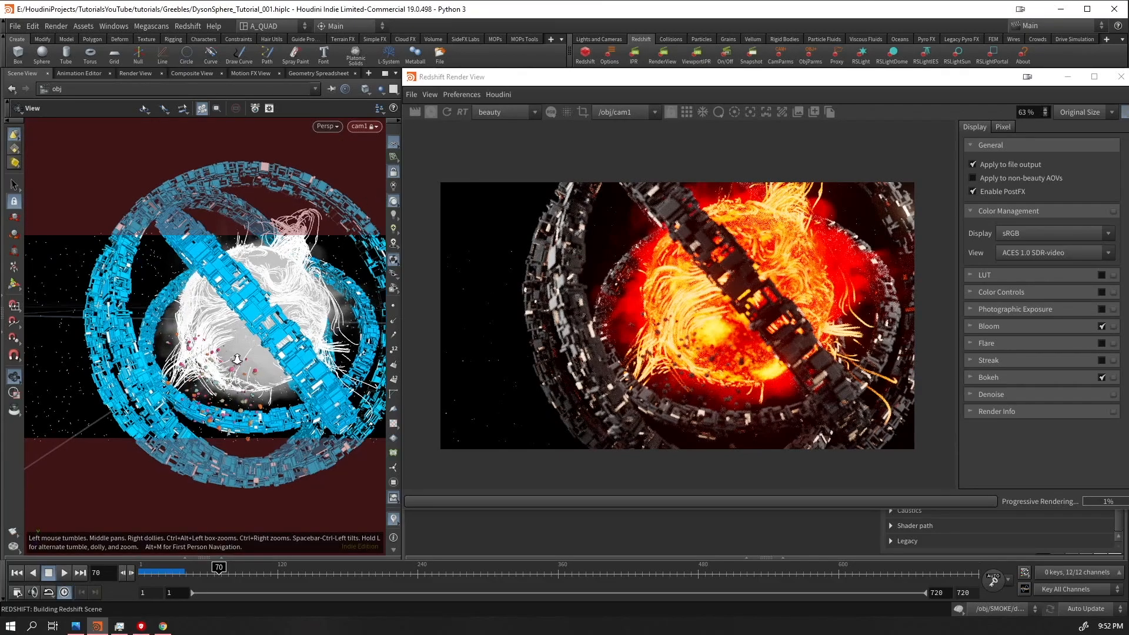
pyautogui.scroll(-4, 236, 357)
pyautogui.scroll(-1, 236, 358)
pyautogui.scroll(4, 237, 357)
pyautogui.scroll(-1, 239, 357)
pyautogui.scroll(4, 215, 345)
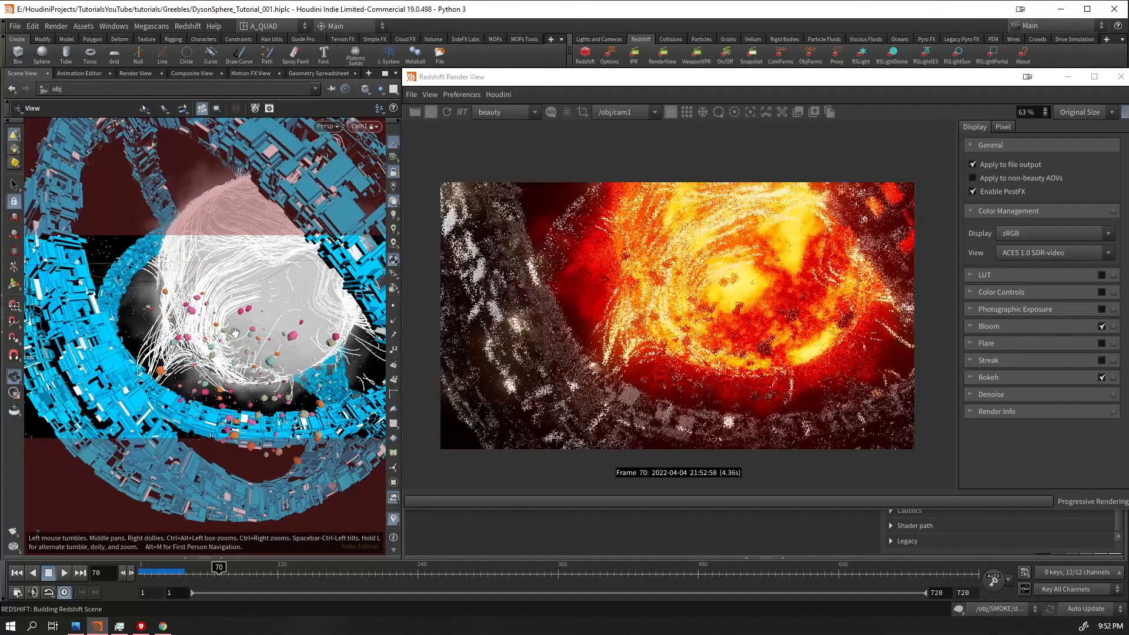
pyautogui.moveTo(233, 331); pyautogui.dragTo(201, 370, button='middle')
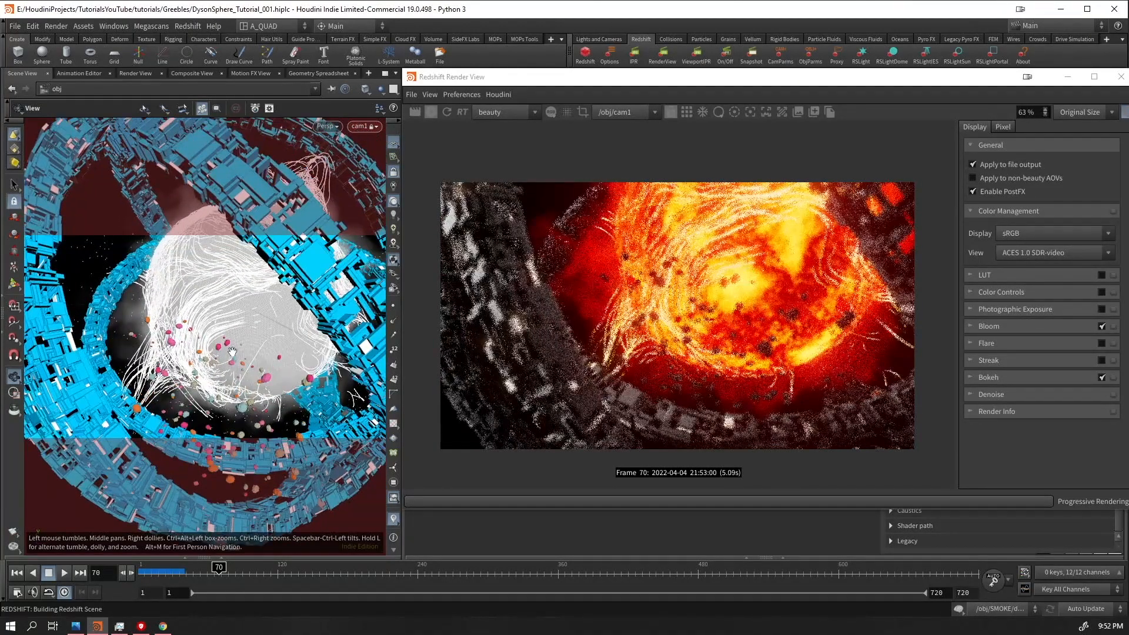
pyautogui.scroll(-3, 232, 352)
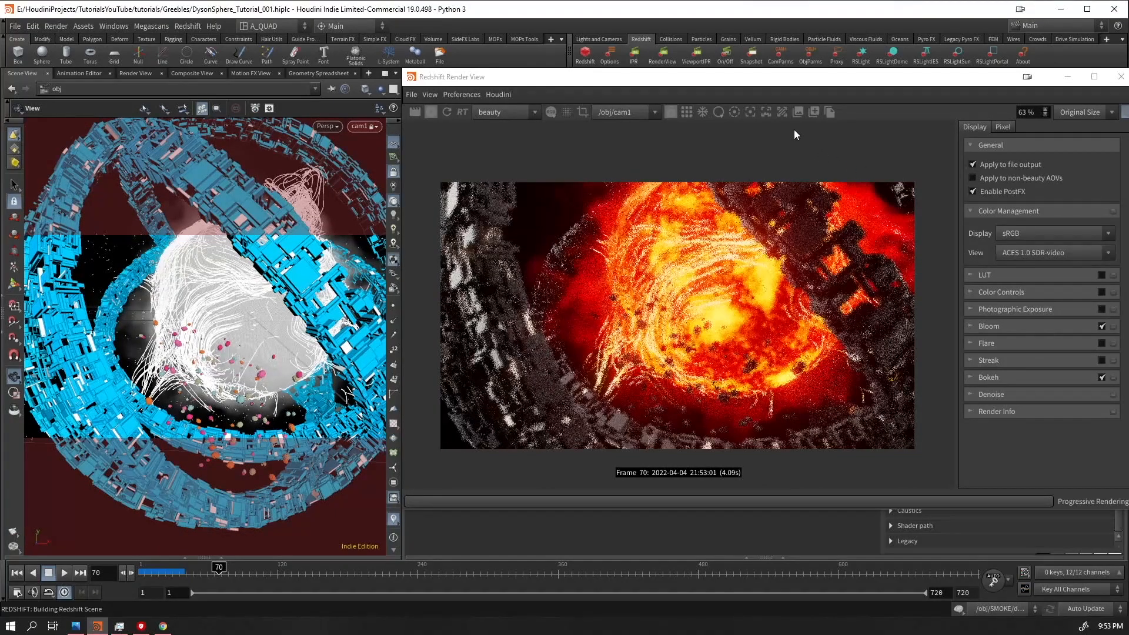
# Set the camera's focus distance by picking a point on the diagonal ring in the render
pyautogui.click(750, 112)
pyautogui.click(795, 238)
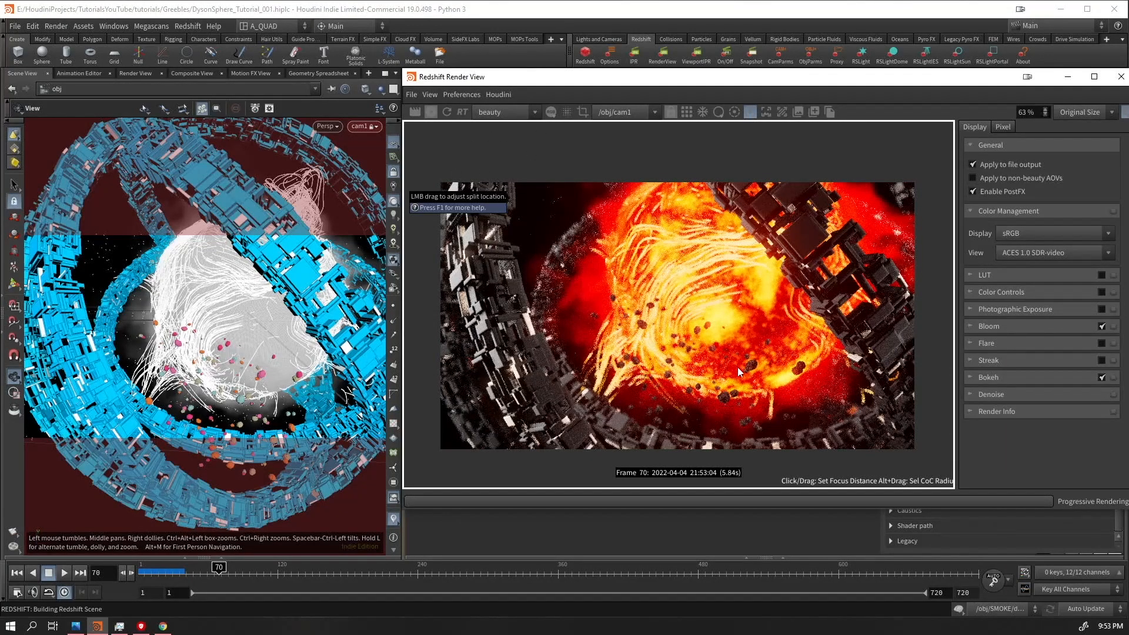
pyautogui.scroll(1, 736, 367)
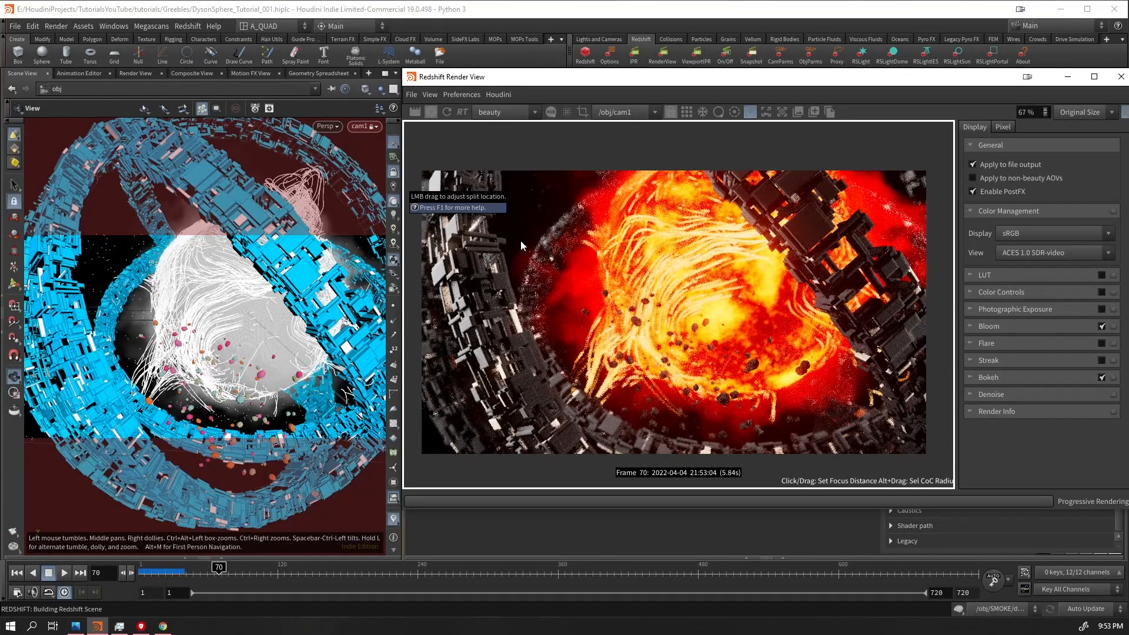
pyautogui.click(749, 111)
# Move the render view out of the way and go up from the asteroids material to the mat network
pyautogui.moveTo(438, 77); pyautogui.dragTo(103, 341)
pyautogui.click(461, 73)
pyautogui.moveTo(677, 205); pyautogui.dragTo(694, 294, button='middle')
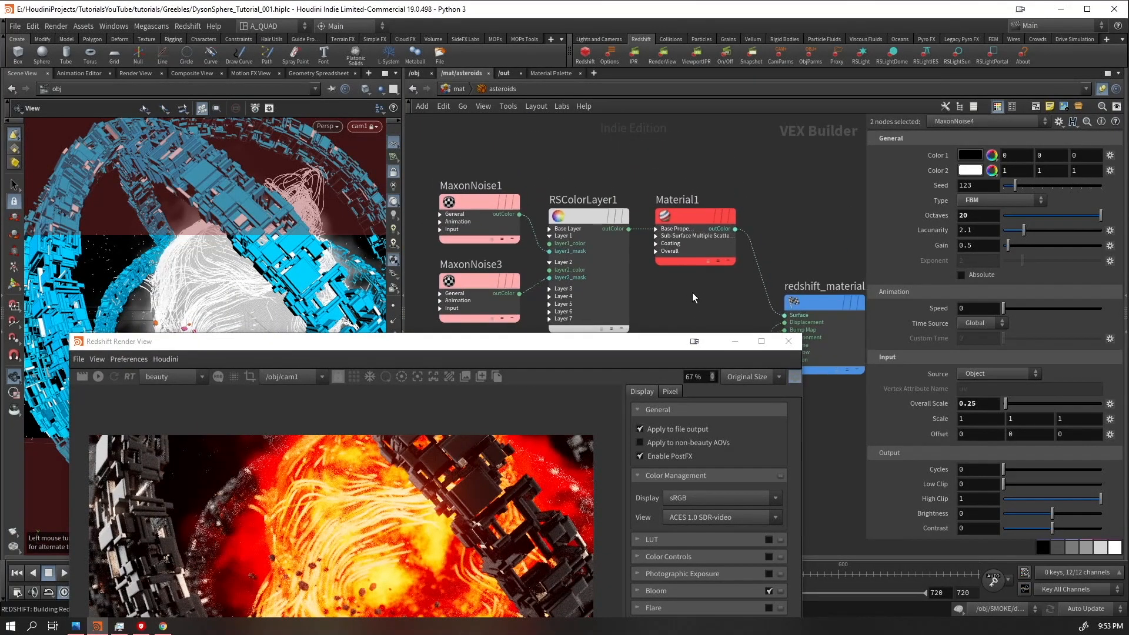
pyautogui.click(459, 88)
pyautogui.moveTo(672, 232); pyautogui.dragTo(579, 167, button='middle')
pyautogui.moveTo(526, 343); pyautogui.dragTo(611, 541)
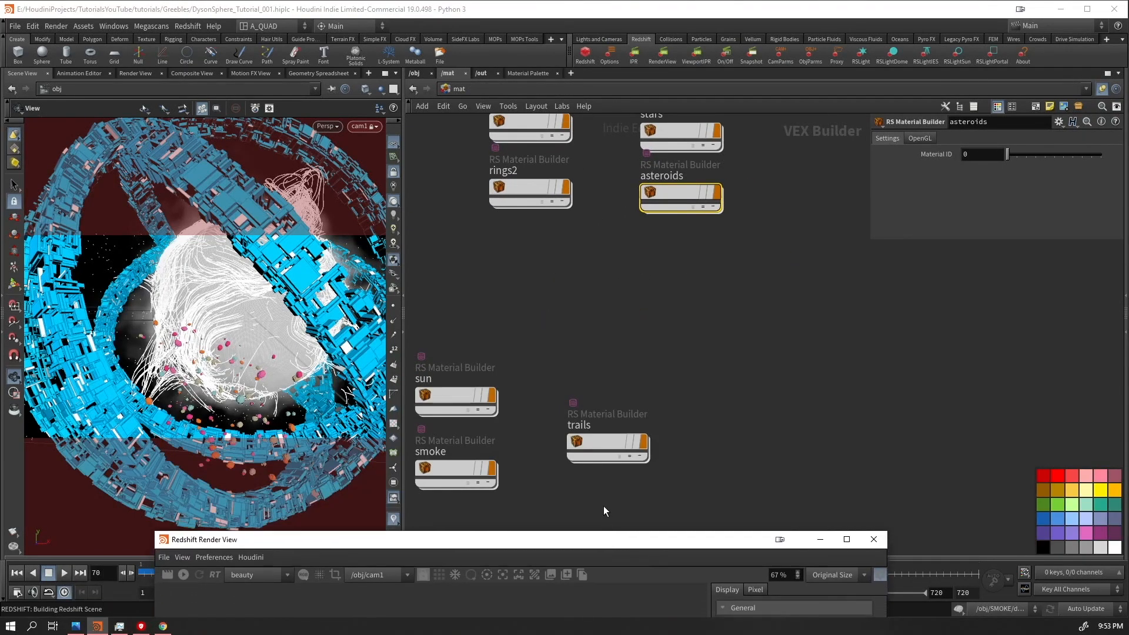
# Select the sun, smoke and trails material builders and move them closer to the rings and asteroids materials
pyautogui.moveTo(651, 352); pyautogui.dragTo(676, 252, button='middle')
pyautogui.moveTo(713, 257); pyautogui.dragTo(442, 413)
pyautogui.moveTo(506, 279); pyautogui.dragTo(572, 226)
pyautogui.scroll(-3, 657, 330)
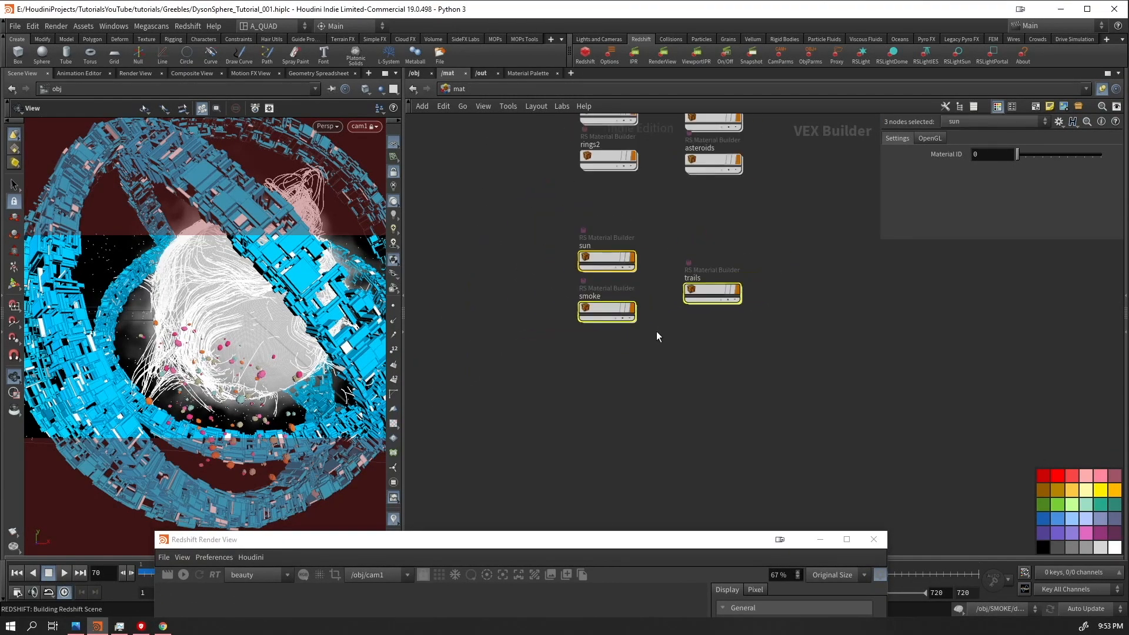
pyautogui.moveTo(697, 214); pyautogui.dragTo(678, 328, button='middle')
pyautogui.moveTo(576, 365); pyautogui.dragTo(580, 364)
pyautogui.click(581, 365)
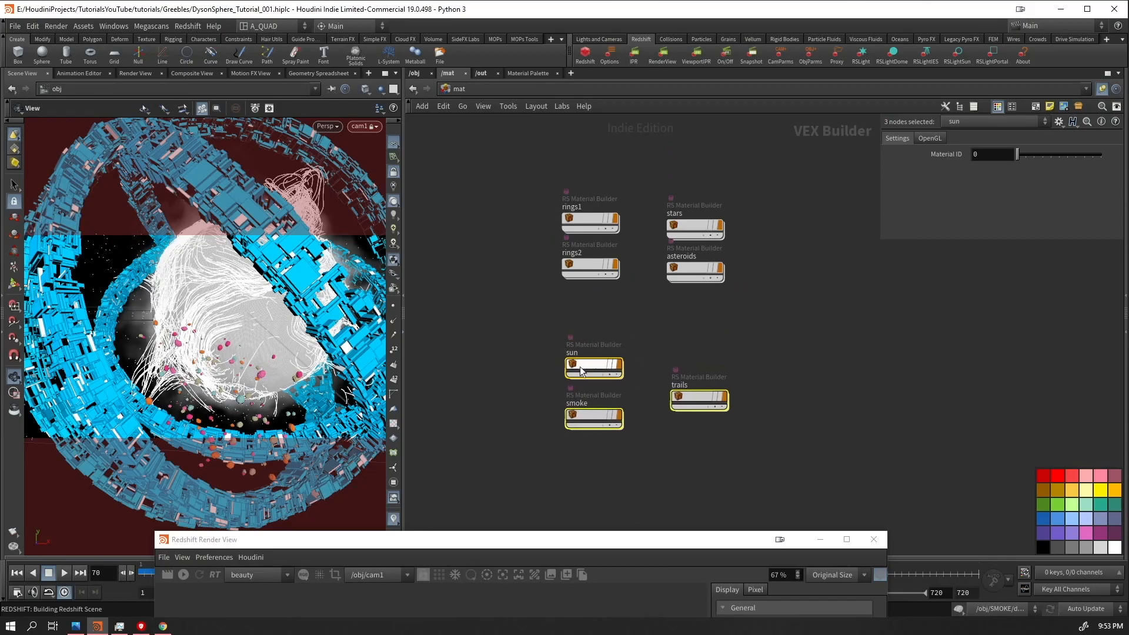
# Open the sun material's network and select its Material3 node
pyautogui.scroll(3, 654, 395)
pyautogui.doubleClick(542, 341)
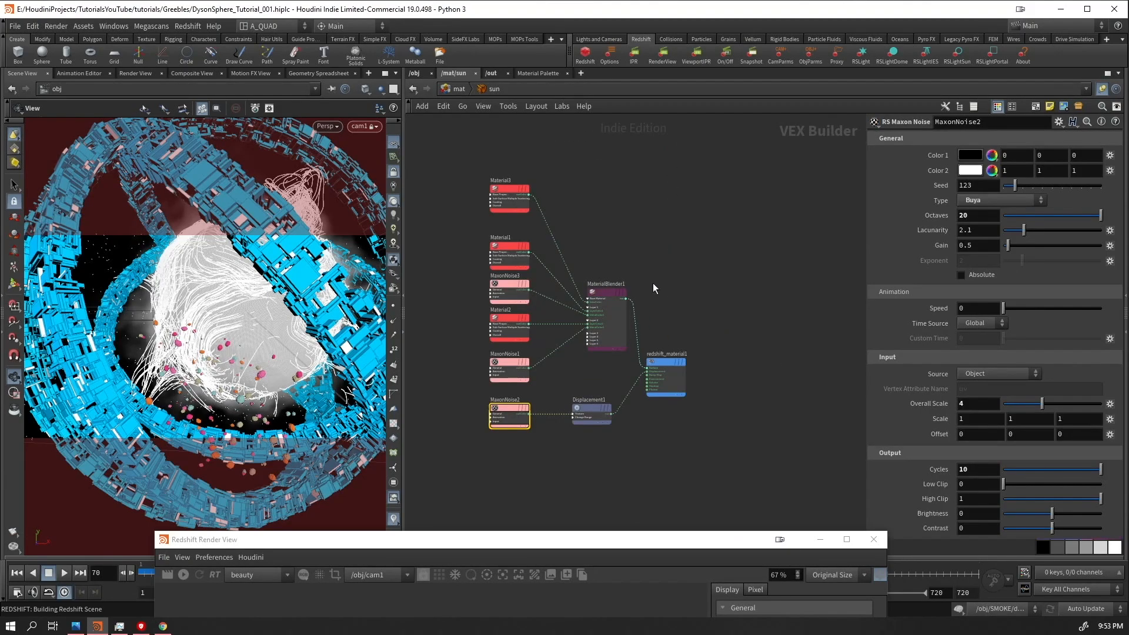
pyautogui.moveTo(496, 223); pyautogui.dragTo(492, 223)
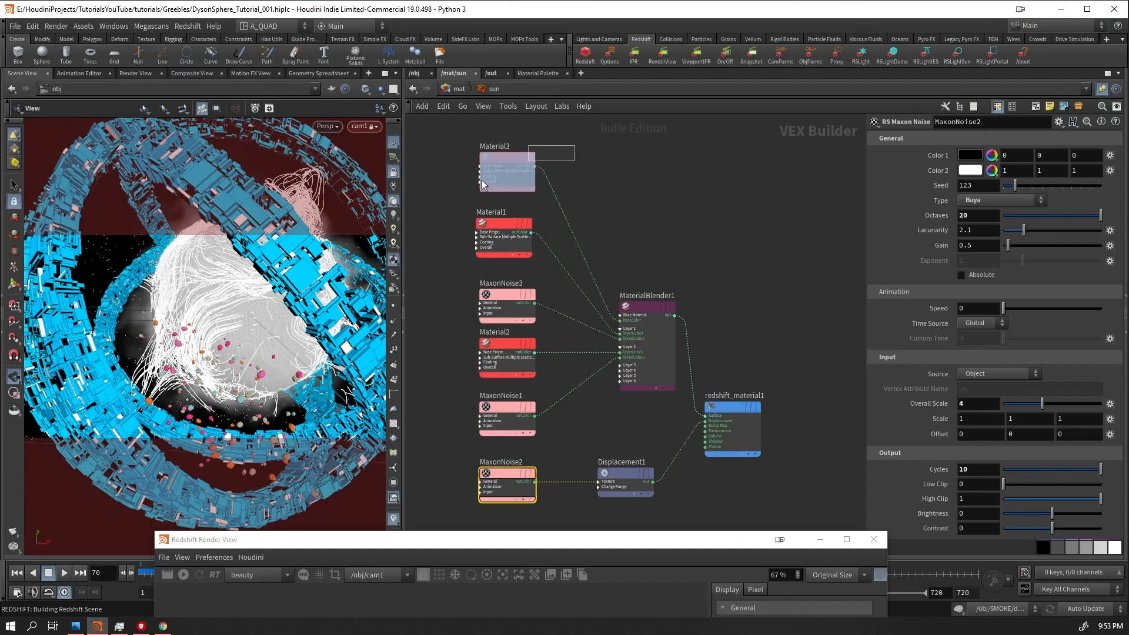
pyautogui.click(495, 175)
# Show the Complementary scheme for Material3's diffuse color and switch the orange to its cyan complement
pyautogui.click(915, 186)
pyautogui.moveTo(894, 67); pyautogui.dragTo(608, 60)
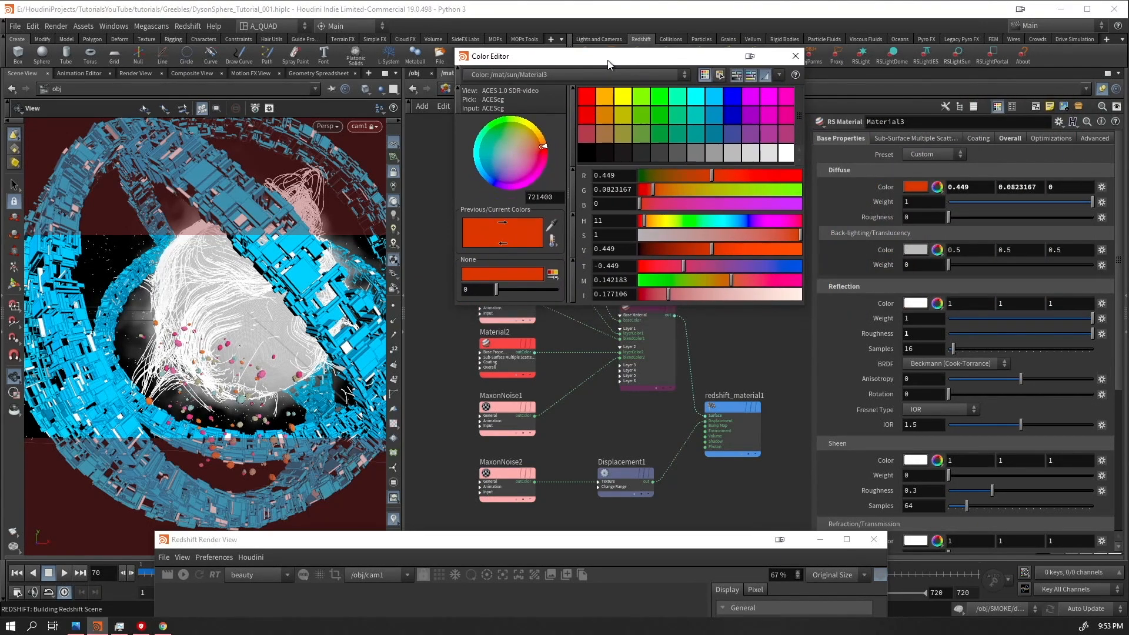
pyautogui.click(552, 279)
pyautogui.click(552, 279)
pyautogui.click(553, 280)
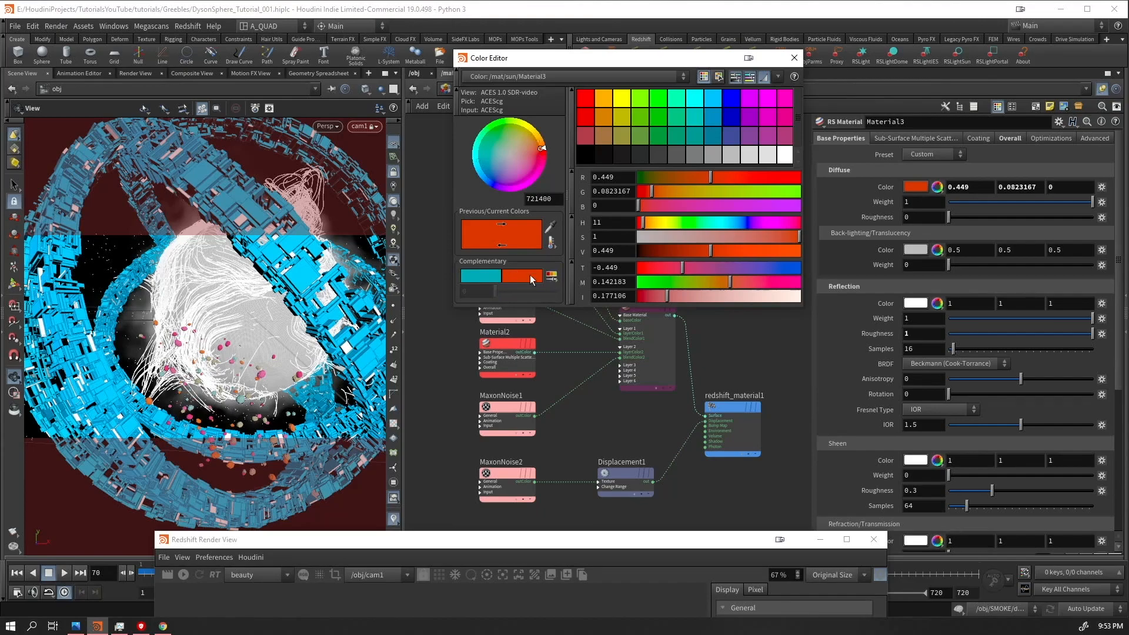
pyautogui.click(551, 275)
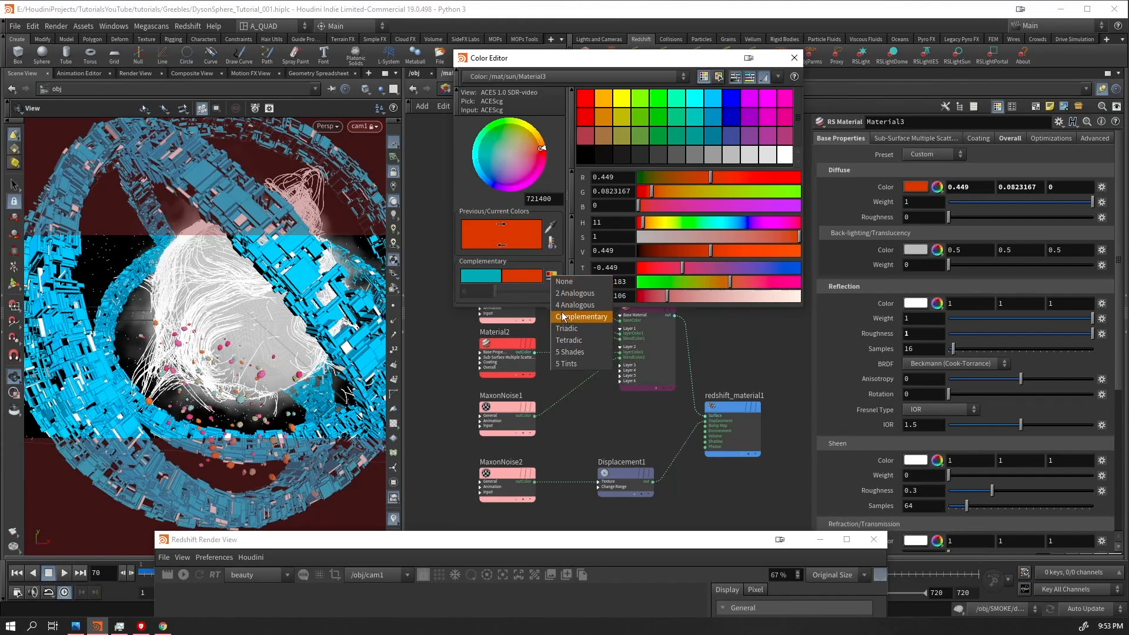
pyautogui.click(555, 144)
pyautogui.click(482, 276)
# Switch the sun's Material1 diffuse color to complementary cyan and Material2's to 0, 0.026, 0.026
pyautogui.moveTo(619, 59); pyautogui.dragTo(238, 103)
pyautogui.click(500, 231)
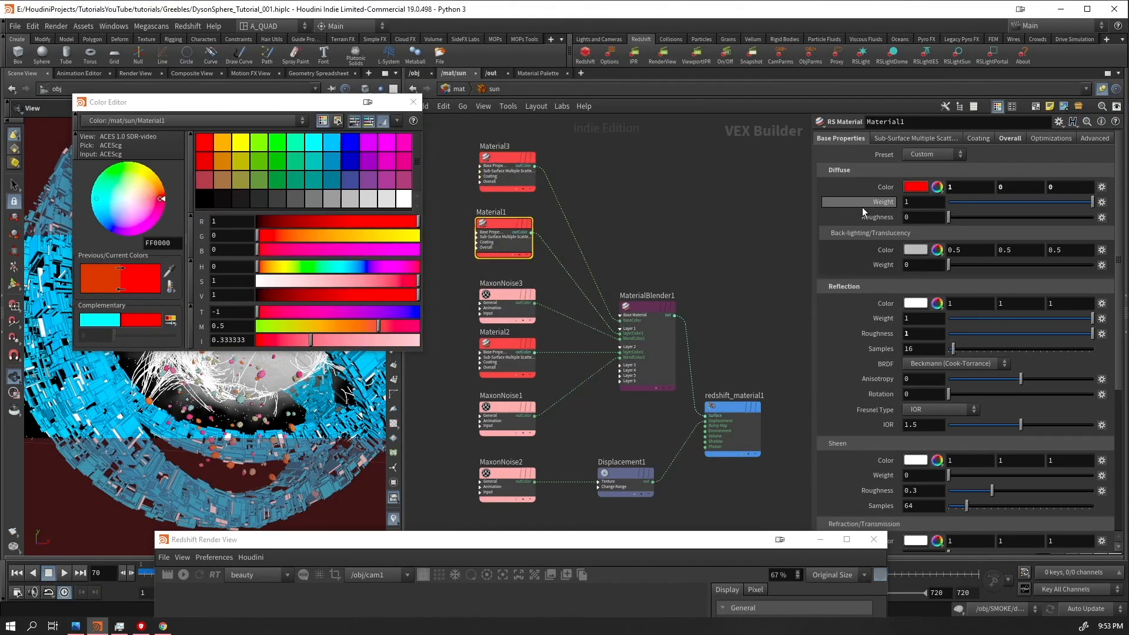
pyautogui.click(107, 323)
pyautogui.click(498, 365)
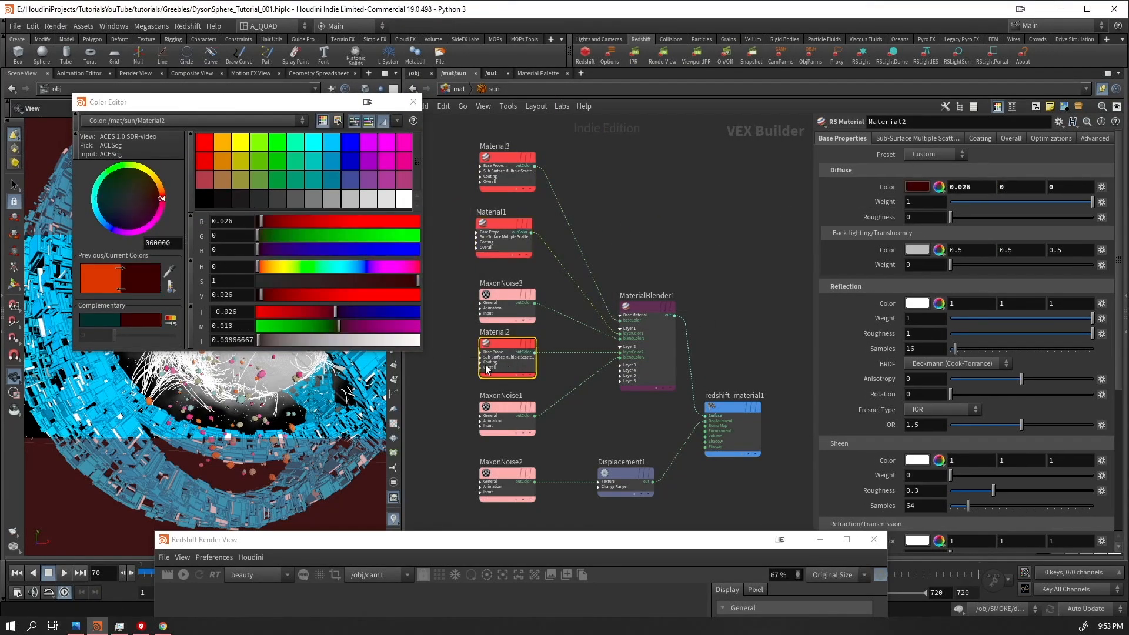
pyautogui.click(103, 319)
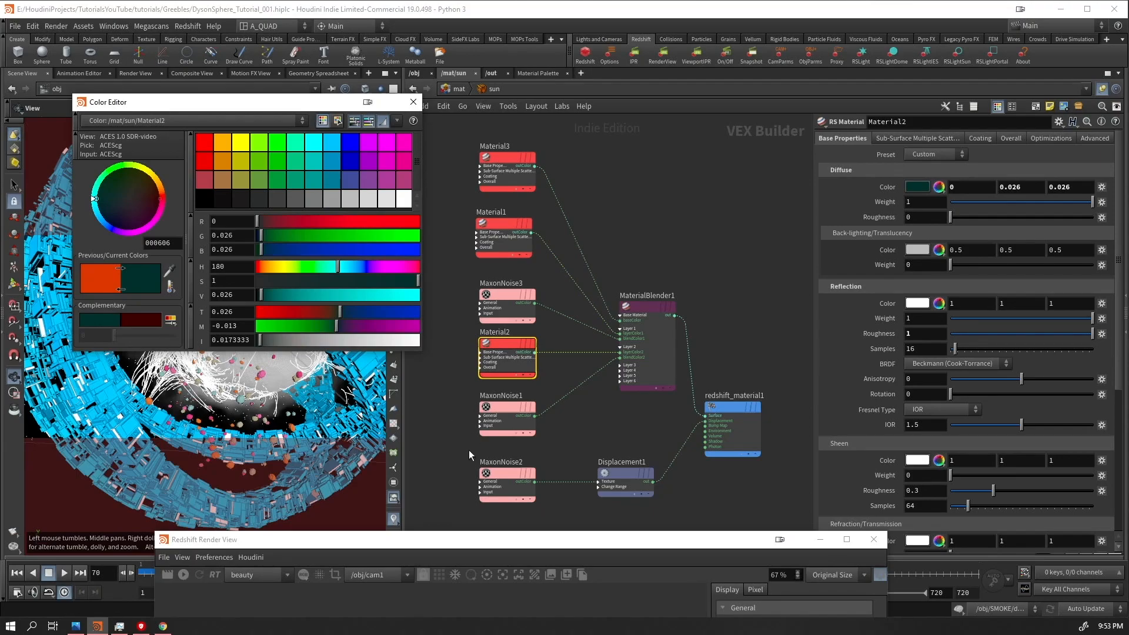
# In the smoke material, set Volume1's scatter tint to 0, 0.8, 1 and its scatter ramp's end color to 0.1, 0.775, 1
pyautogui.click(476, 87)
pyautogui.doubleClick(539, 429)
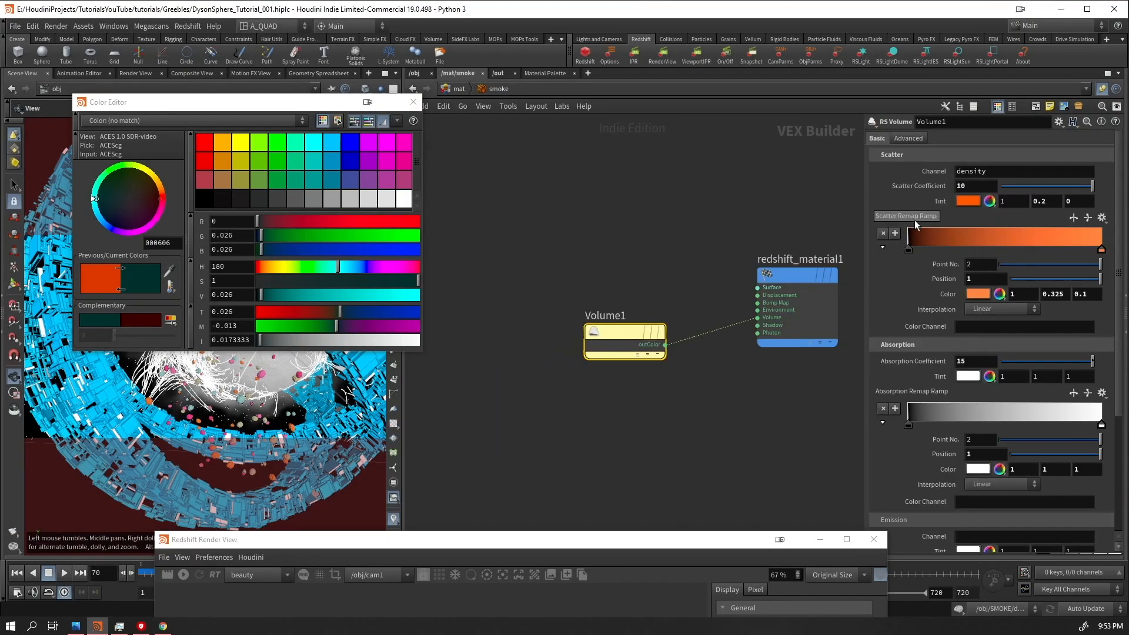
pyautogui.click(967, 201)
pyautogui.click(107, 328)
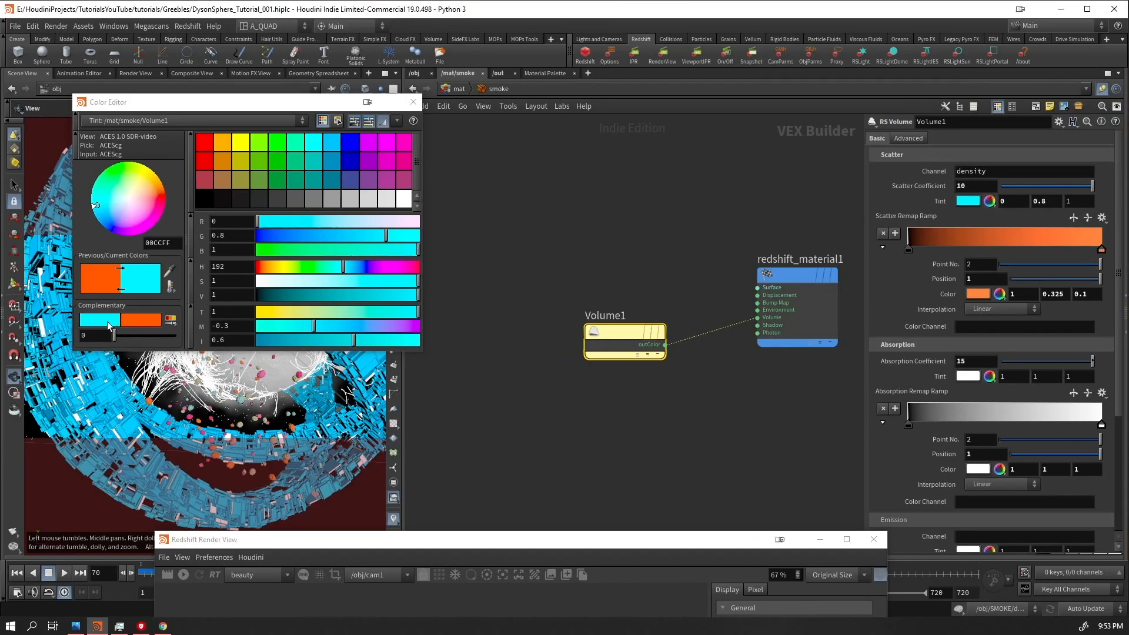
pyautogui.click(1101, 250)
pyautogui.click(976, 294)
pyautogui.click(101, 322)
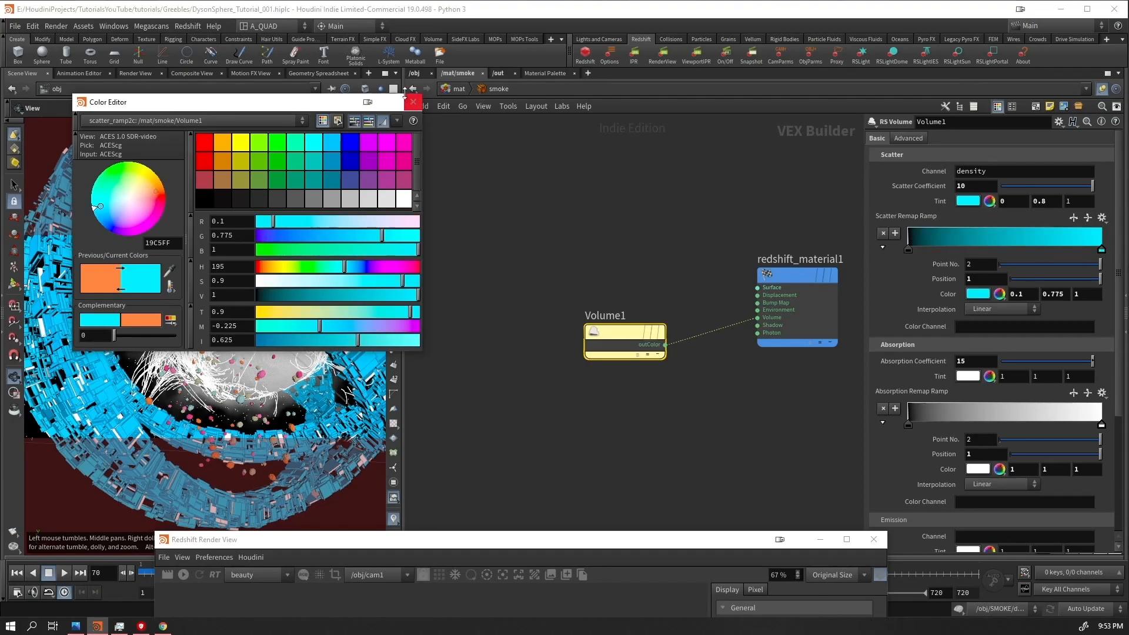
# In the trails material, set RSRamp1's end point to 0.1, 0.775, 1 and its middle point to 0, 0.03475, 0.0695
pyautogui.click(450, 93)
pyautogui.doubleClick(707, 403)
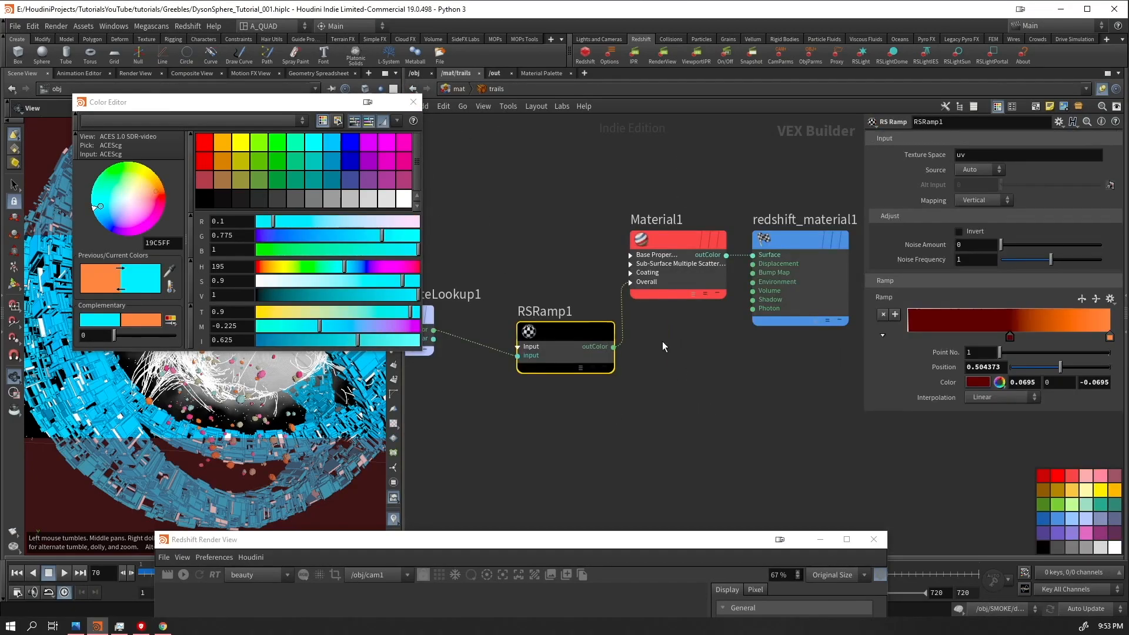
pyautogui.click(1110, 336)
pyautogui.click(109, 322)
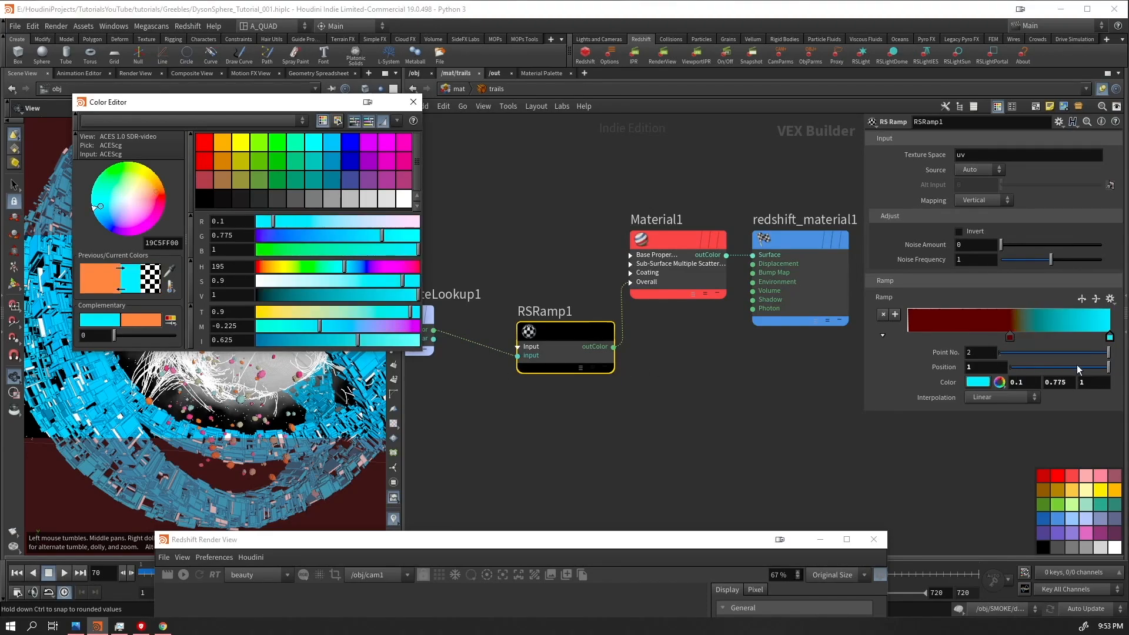
pyautogui.click(1010, 336)
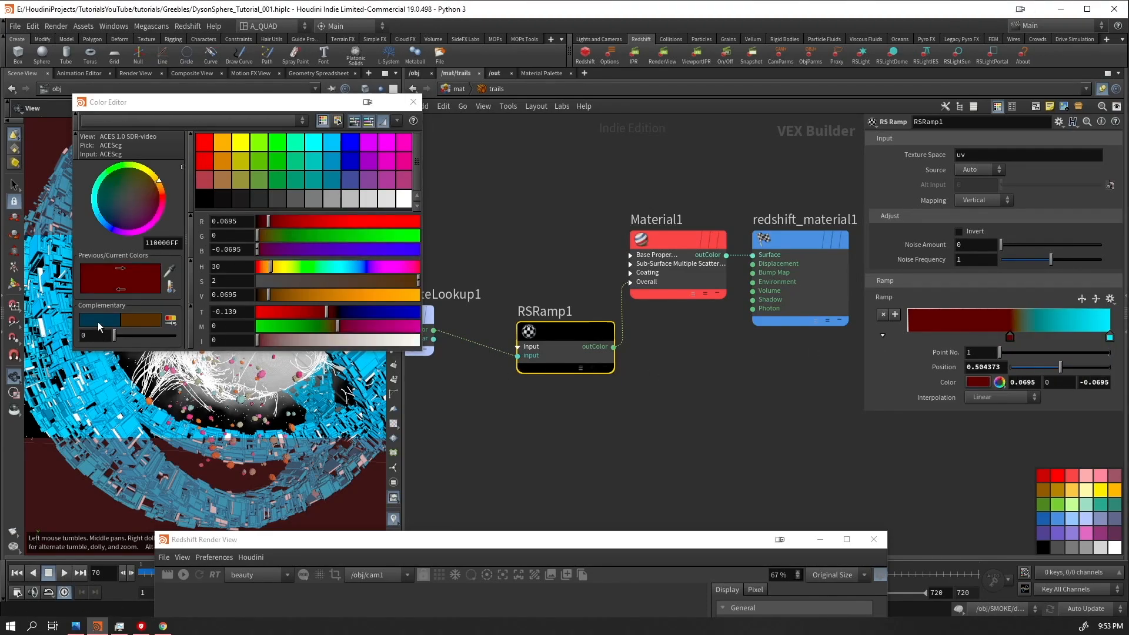
pyautogui.click(101, 322)
# Bring the render view forward, snapshot the orange render and restart the live cam1 render with the new colors
pyautogui.moveTo(585, 538); pyautogui.dragTo(632, 62)
pyautogui.click(611, 98)
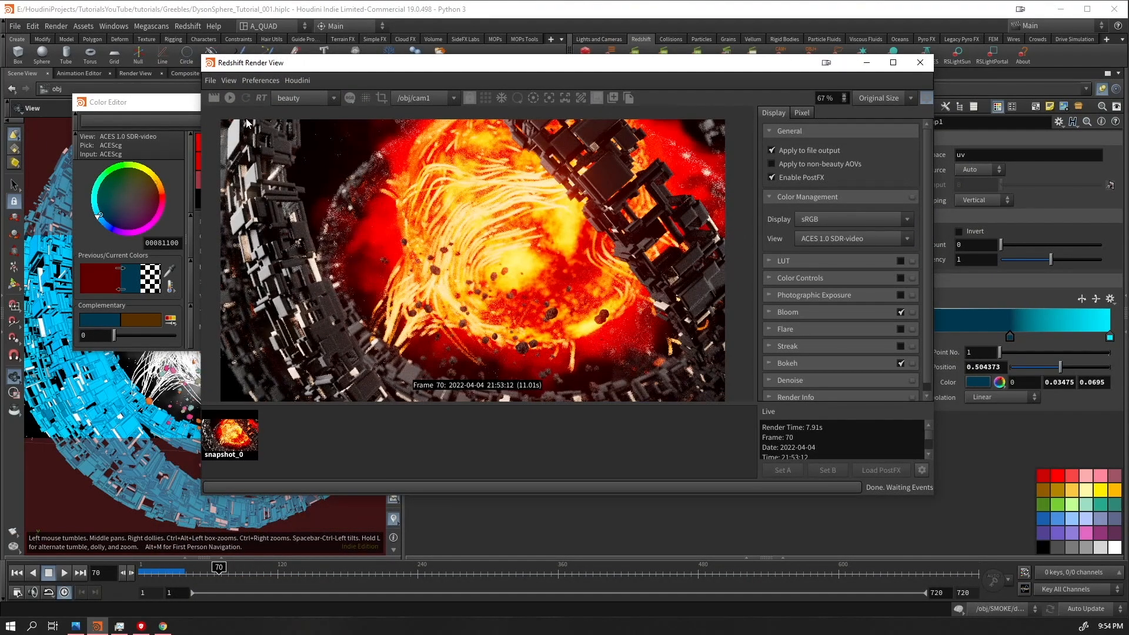
pyautogui.click(230, 98)
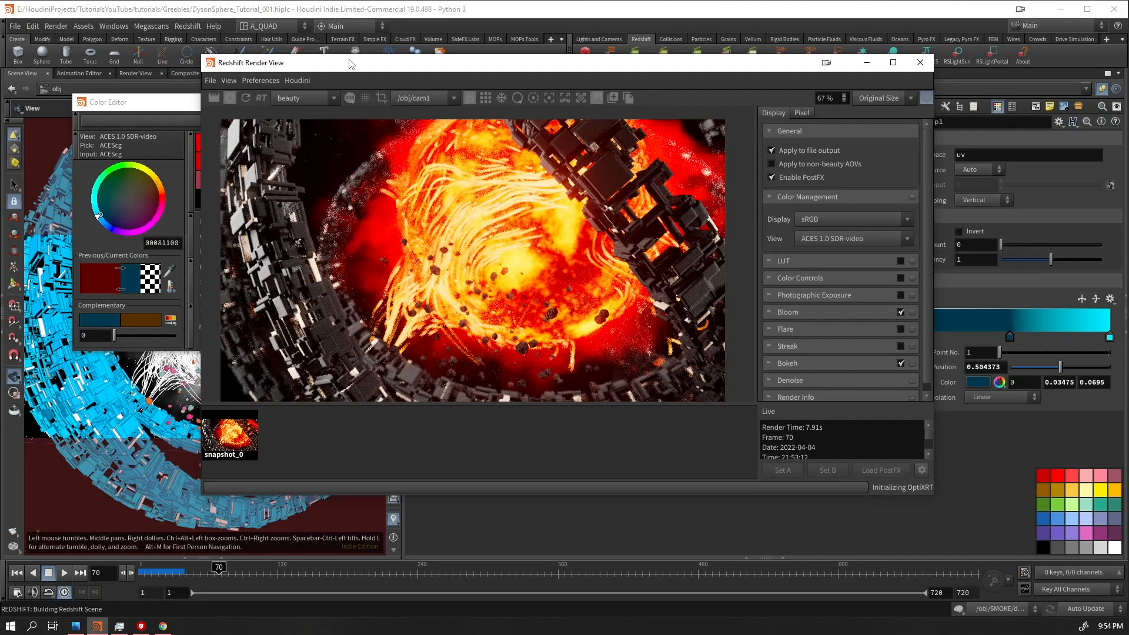
pyautogui.moveTo(353, 62); pyautogui.dragTo(363, 104)
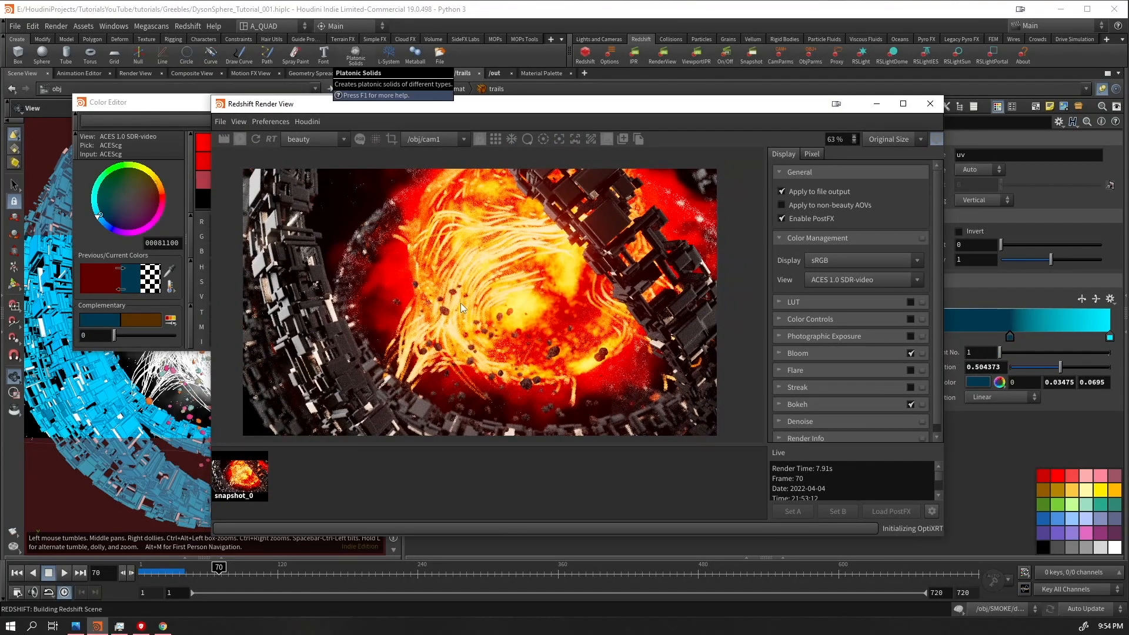
pyautogui.scroll(-1, 452, 297)
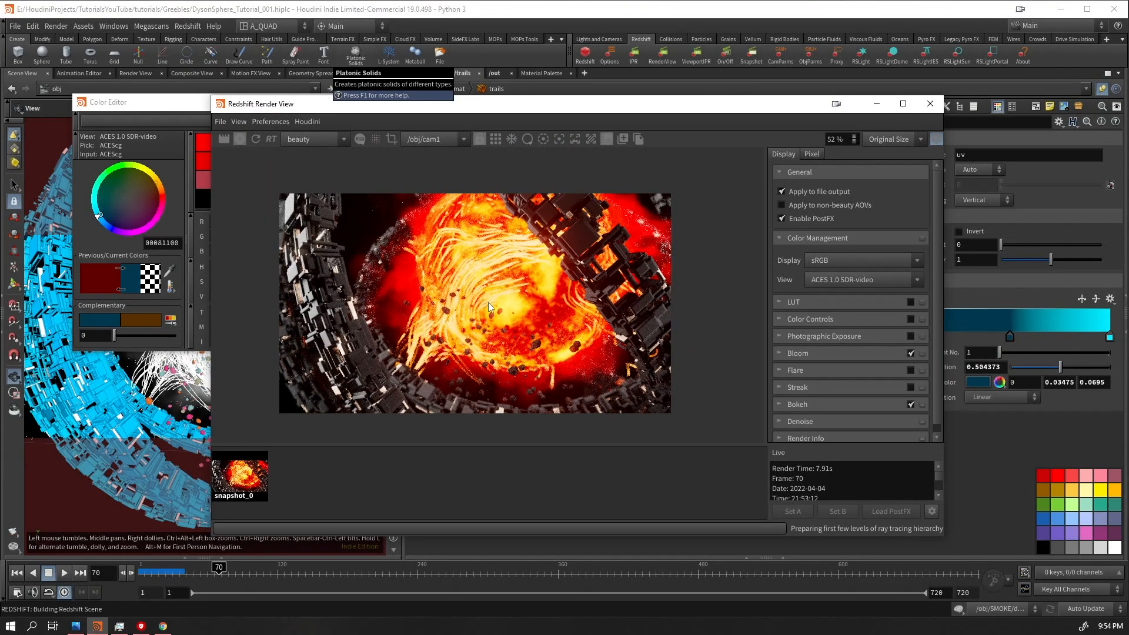
pyautogui.moveTo(487, 301); pyautogui.dragTo(523, 297, button='middle')
pyautogui.scroll(2, 523, 300)
# Stop the live render, move the render view off the network and go back into the sun material
pyautogui.moveTo(647, 112); pyautogui.dragTo(496, 200)
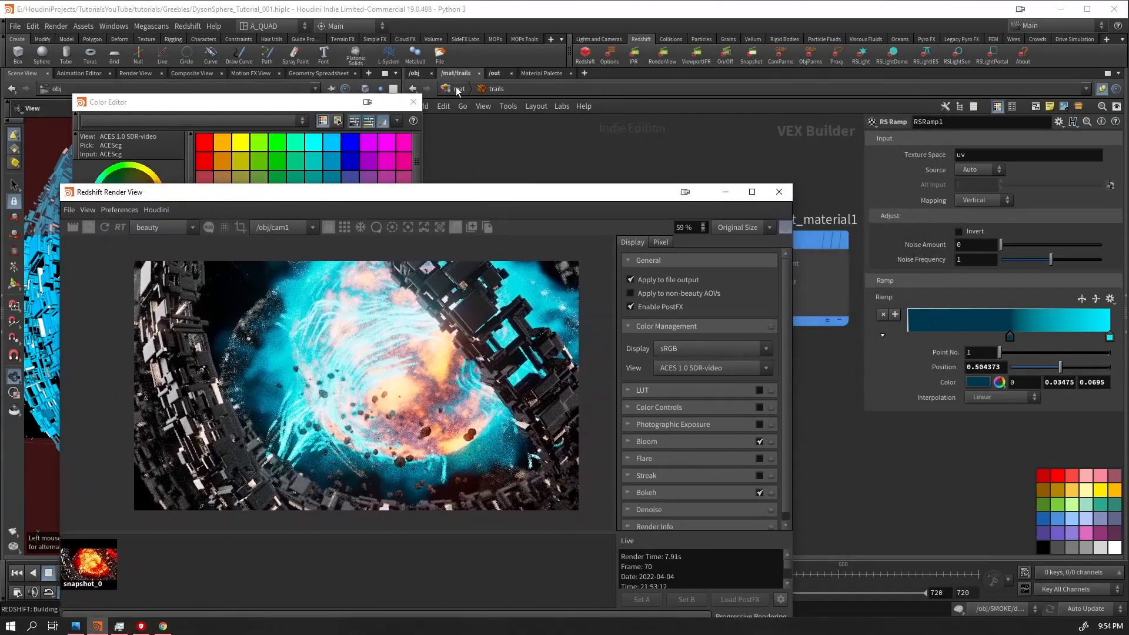
pyautogui.click(456, 91)
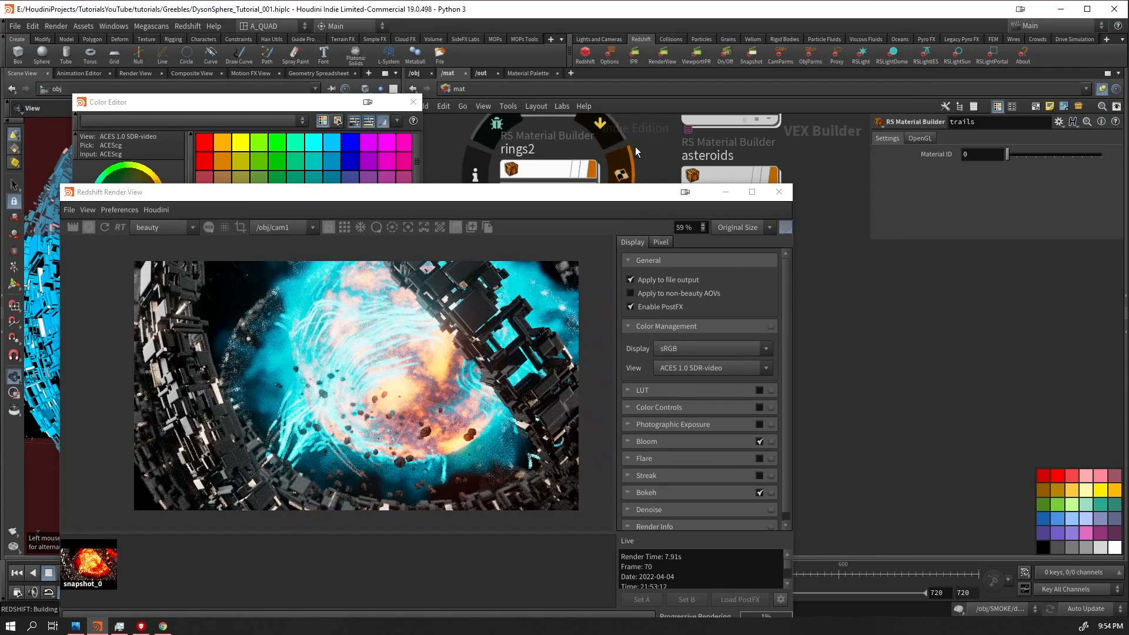
pyautogui.click(84, 231)
pyautogui.moveTo(229, 192); pyautogui.dragTo(317, 418)
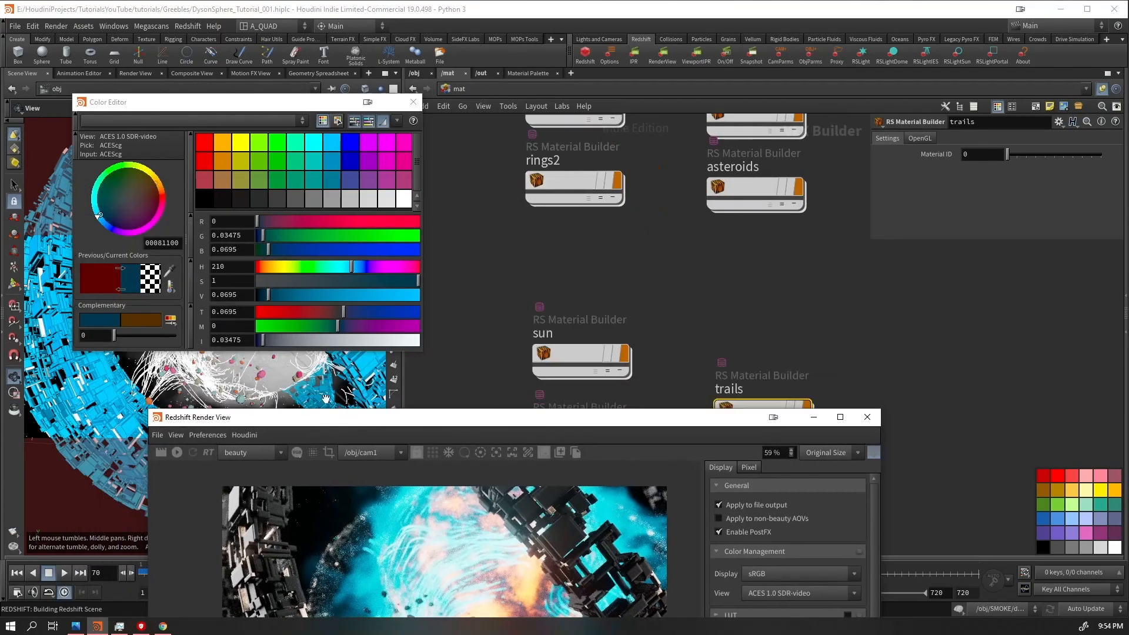
pyautogui.scroll(-3, 564, 253)
pyautogui.doubleClick(541, 218)
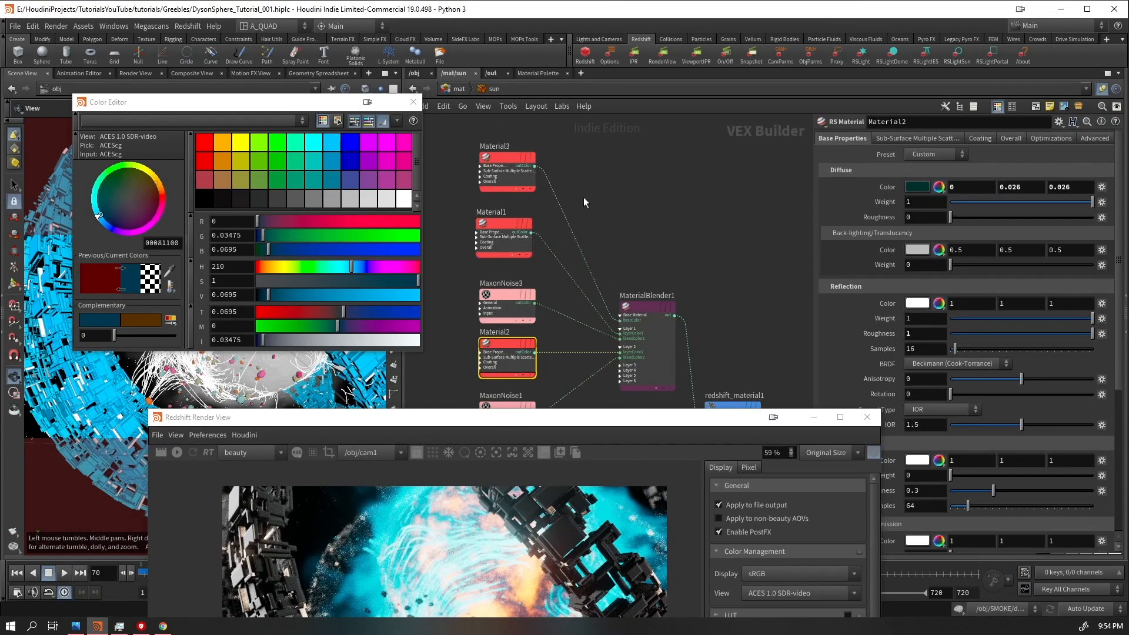
# Set the sun's emission colors to their complements: Material3 to 0, 0.942, 1 and Material1 to 0, 0.8, 1
pyautogui.click(1010, 138)
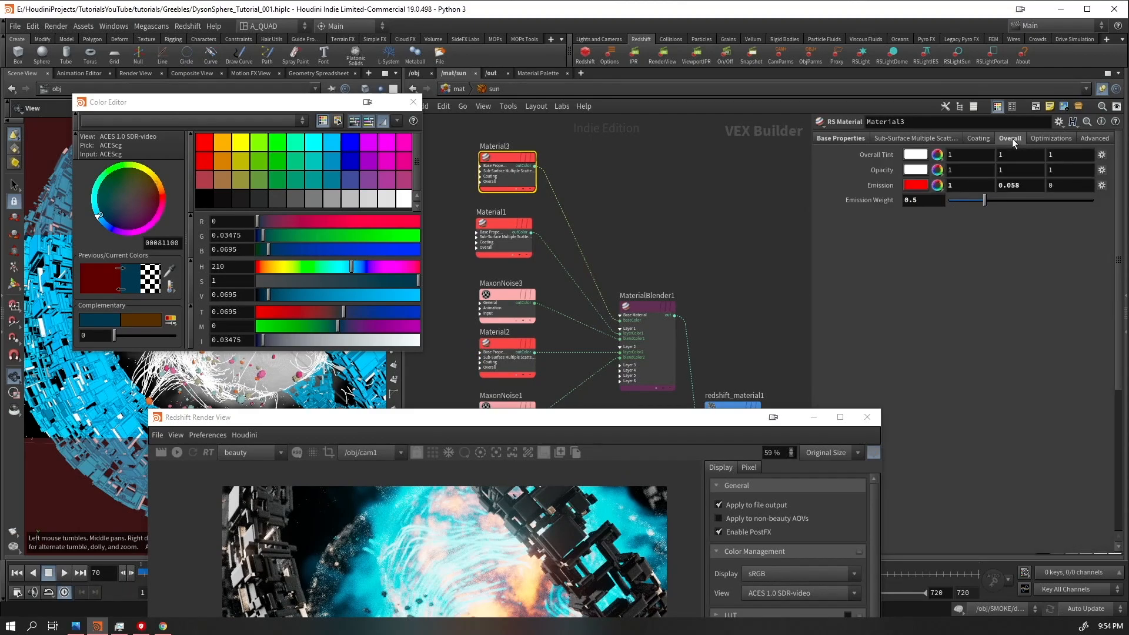
pyautogui.click(916, 186)
pyautogui.click(504, 232)
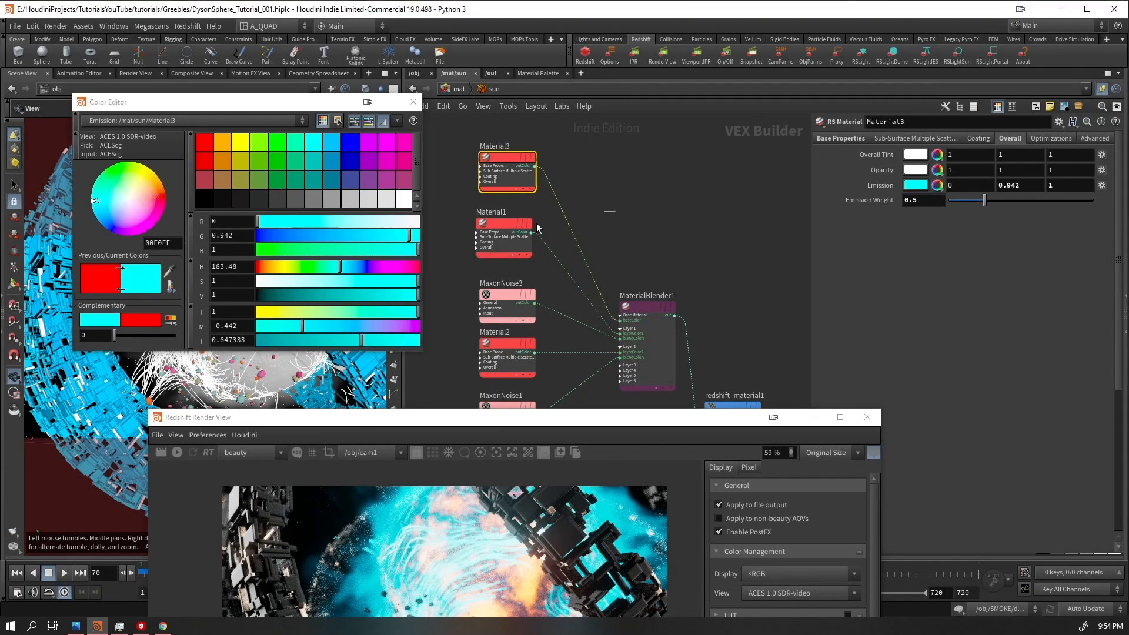
pyautogui.click(1009, 138)
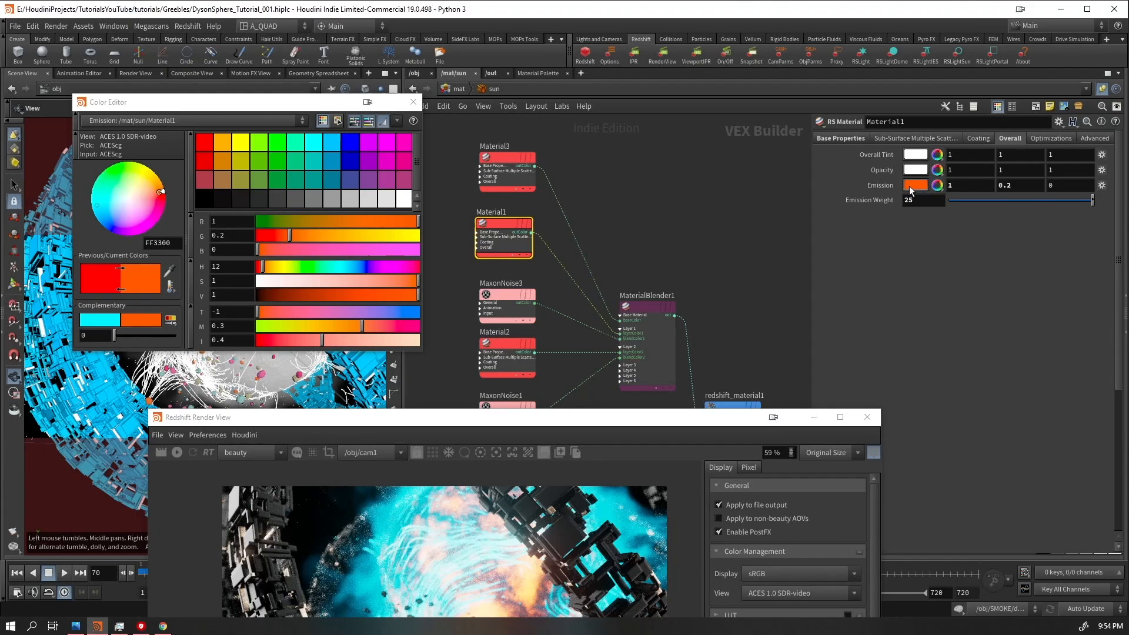
pyautogui.click(916, 186)
pyautogui.click(111, 320)
# Bring the render view back up, restart the live render and open its Denoise settings
pyautogui.moveTo(448, 417); pyautogui.dragTo(415, 97)
pyautogui.click(143, 134)
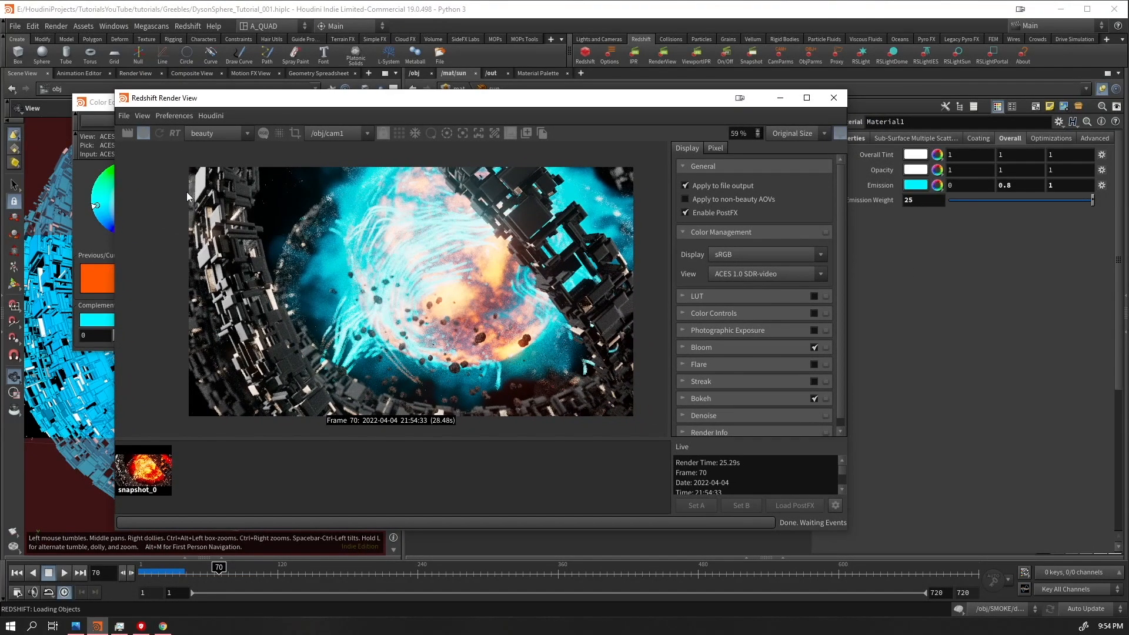
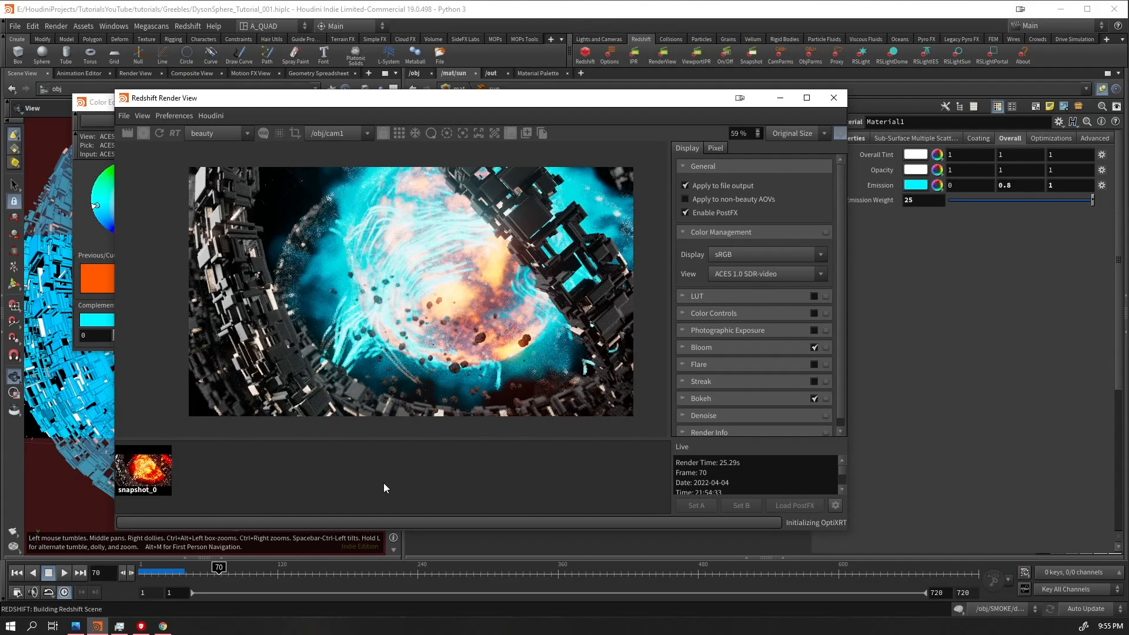
pyautogui.scroll(-1, 722, 403)
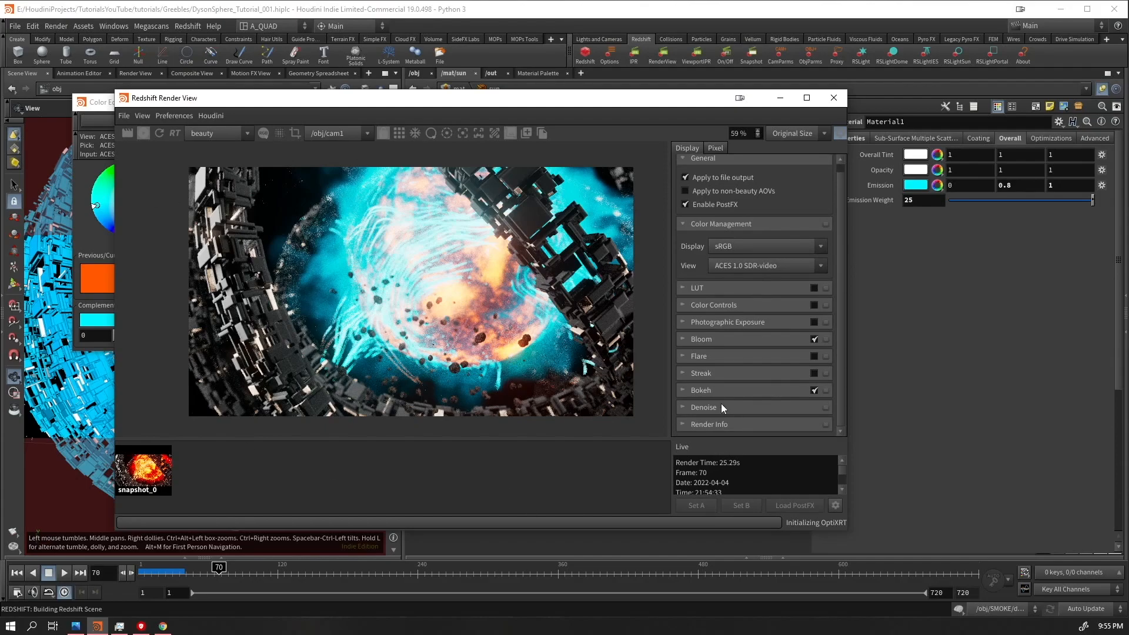
pyautogui.click(721, 408)
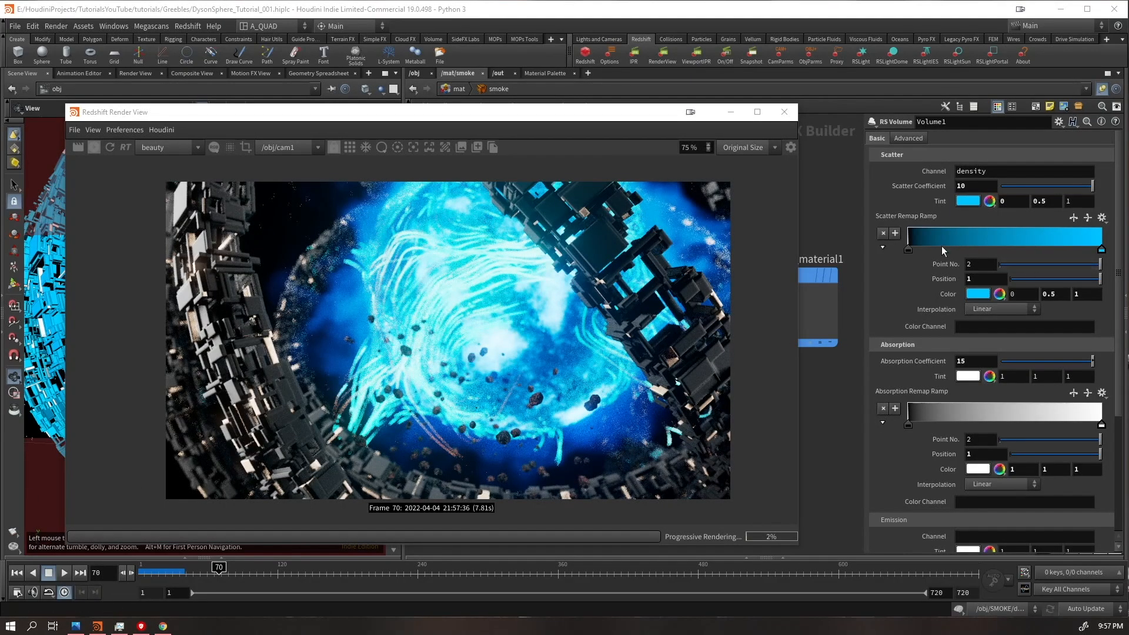
# Go from the smoke material to the sun material and narrow the render view to uncover the network
pyautogui.click(481, 118)
pyautogui.moveTo(481, 114); pyautogui.dragTo(477, 114)
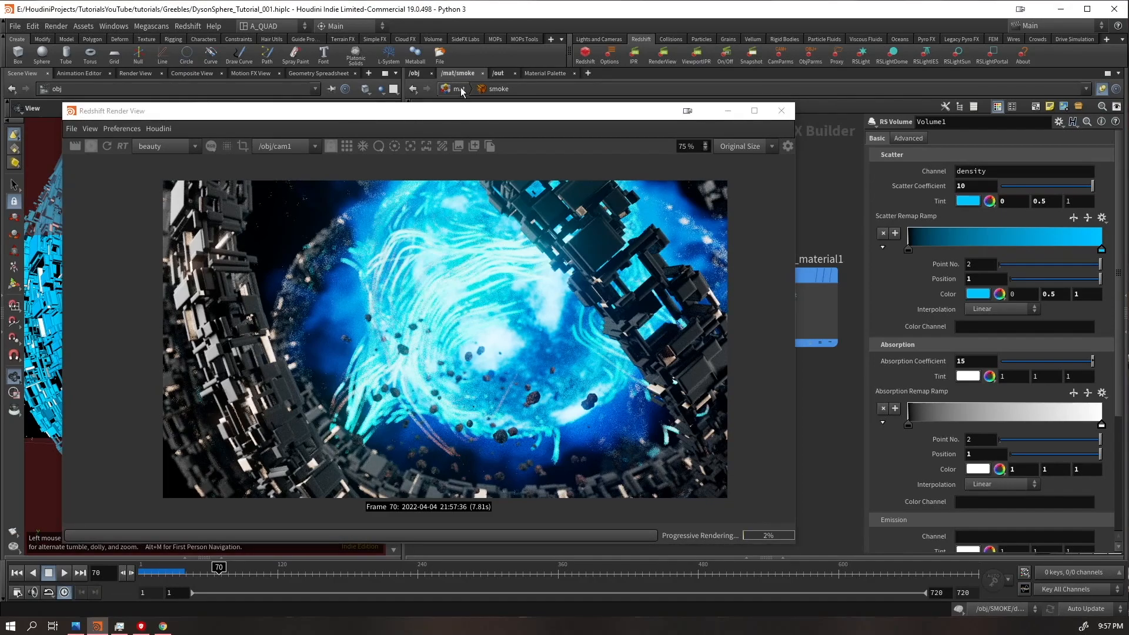
pyautogui.click(459, 89)
pyautogui.moveTo(888, 252); pyautogui.dragTo(980, 468, button='middle')
pyautogui.click(855, 322)
pyautogui.press('Return')
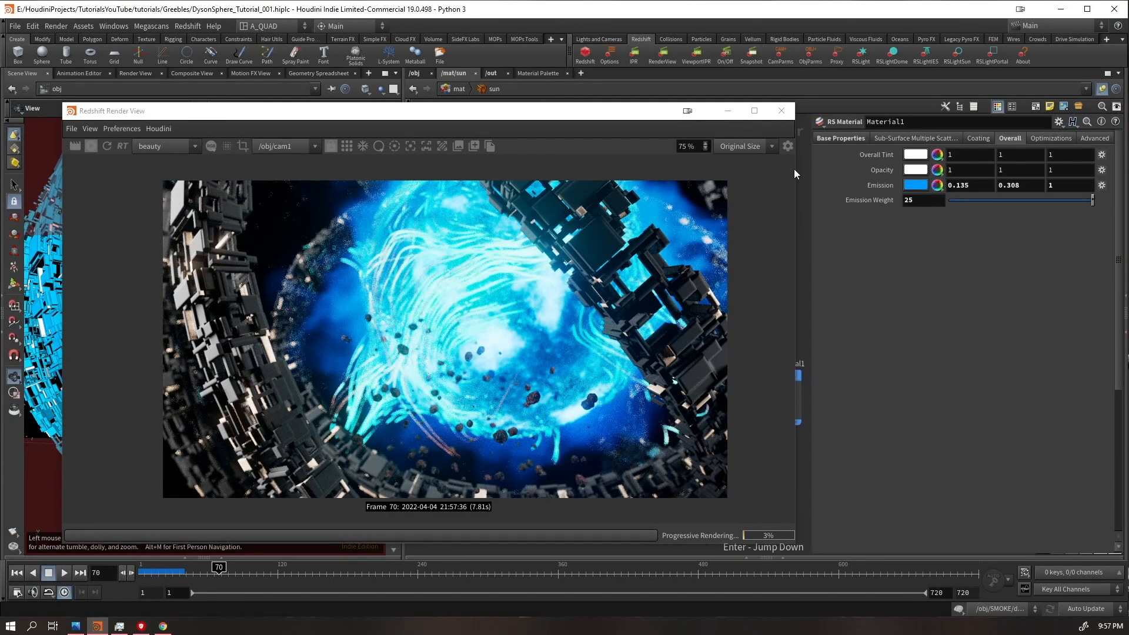
pyautogui.moveTo(794, 170); pyautogui.dragTo(685, 174)
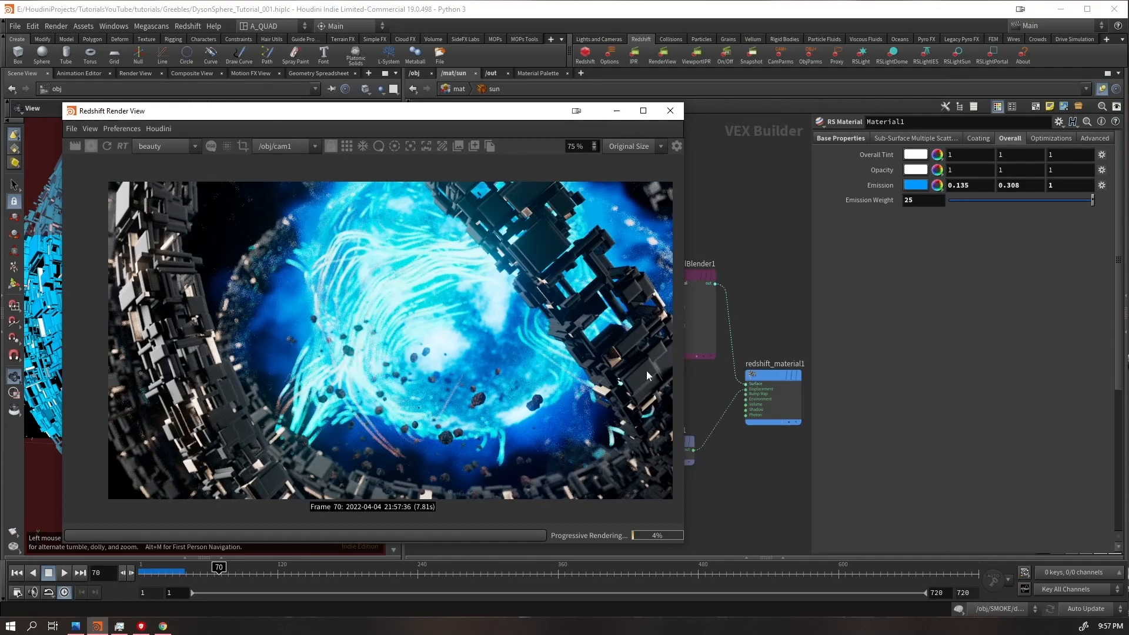
# Open the trails material and inspect the color of RSRamp1's end point
pyautogui.click(440, 89)
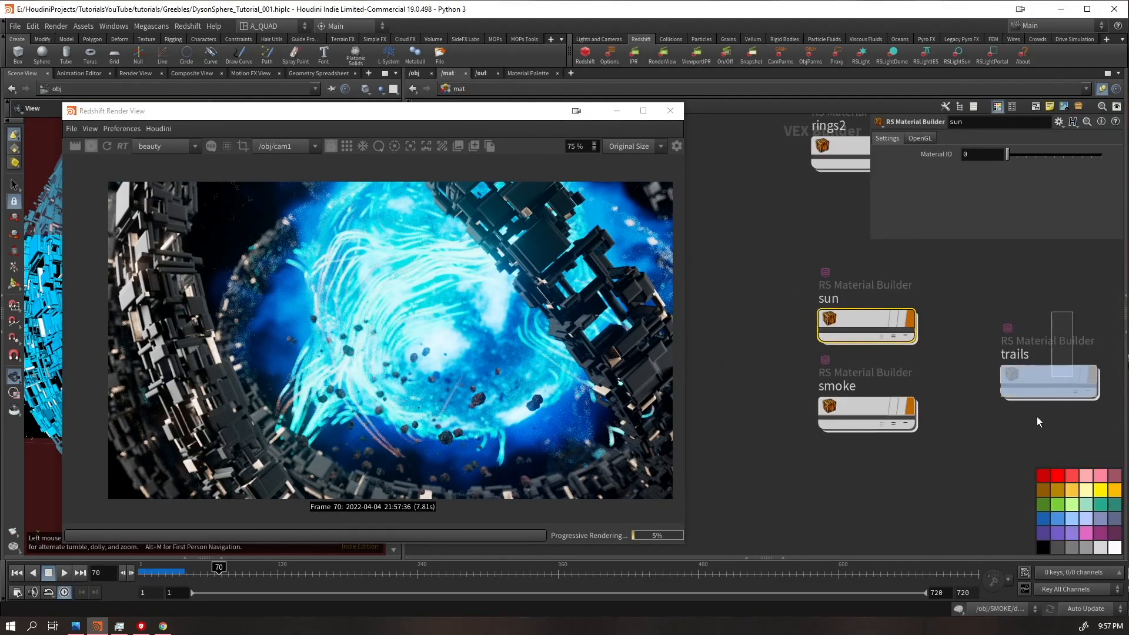
pyautogui.doubleClick(1042, 385)
pyautogui.click(1109, 337)
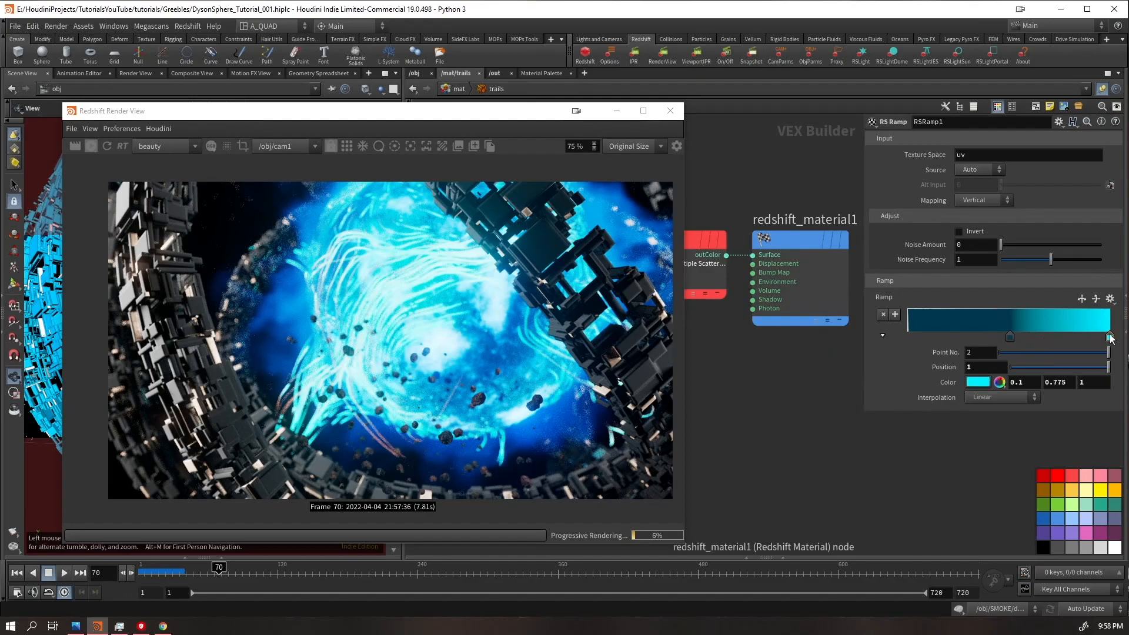
pyautogui.click(978, 381)
pyautogui.click(411, 103)
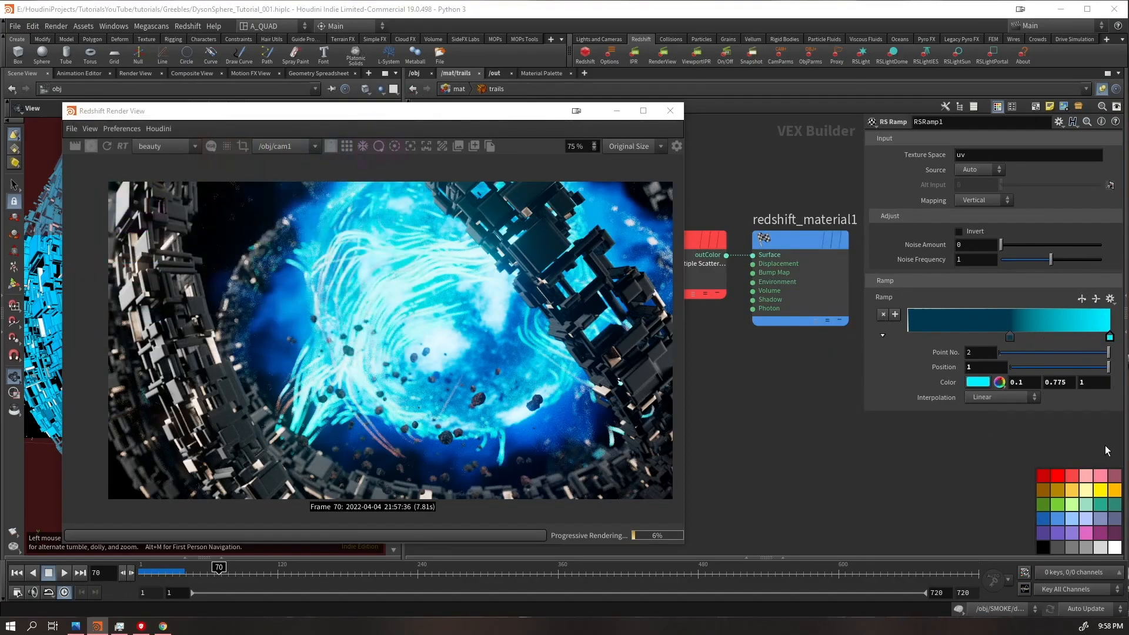
# Set the color of RSRamp1's end point in the trails material to 0, 0.2, 1 and check the render
pyautogui.moveTo(1074, 384); pyautogui.dragTo(925, 411)
pyautogui.write('0.2')
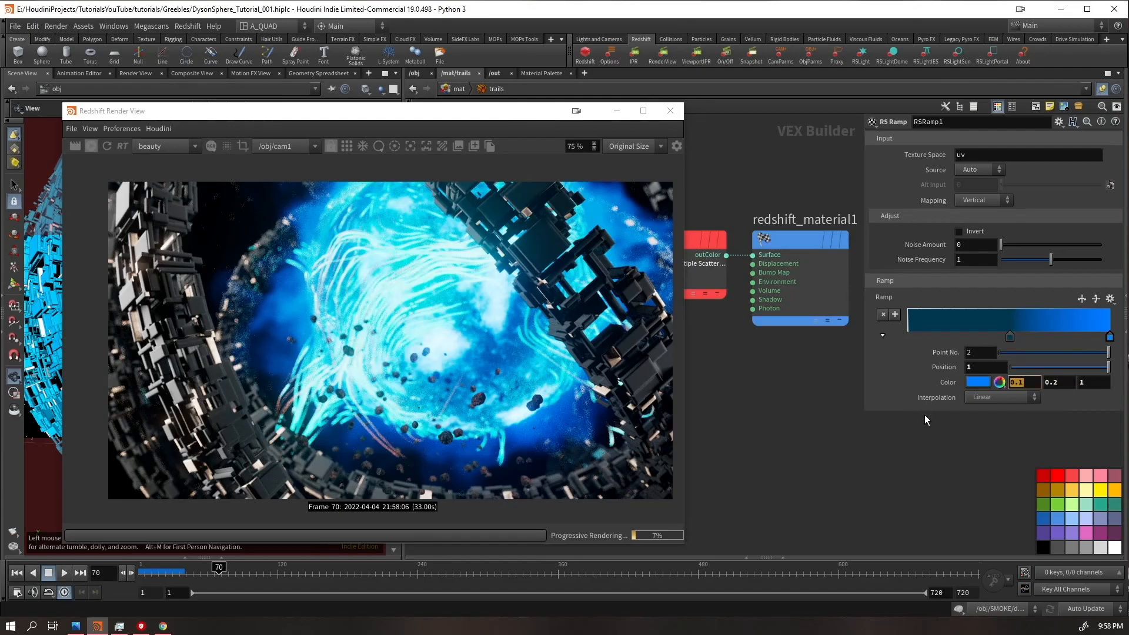
pyautogui.write('0')
pyautogui.press('Return')
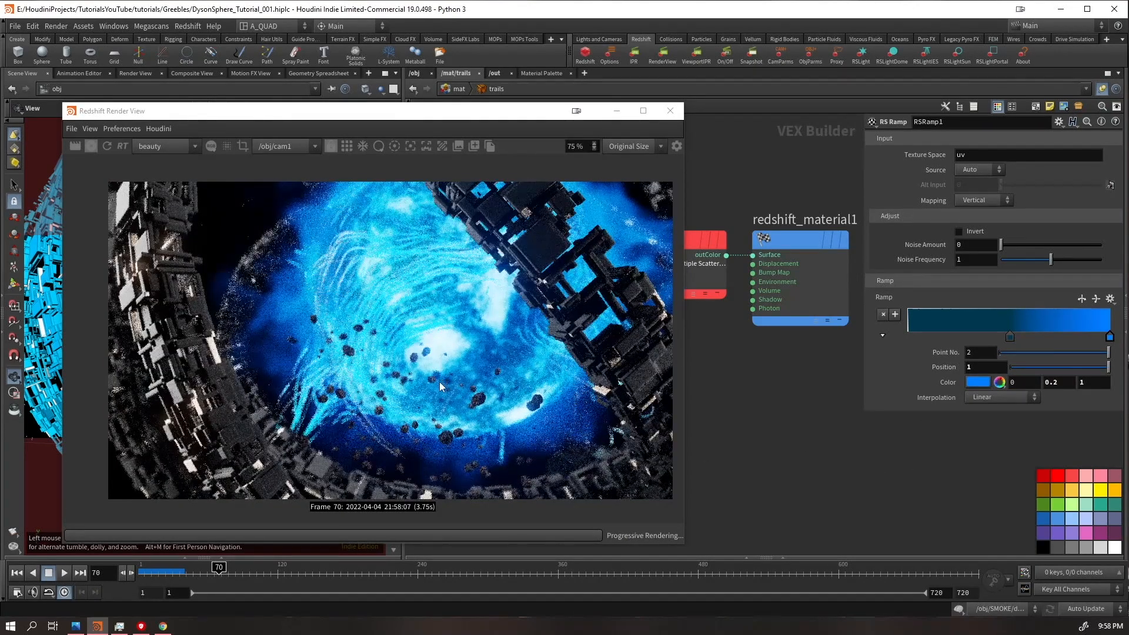
pyautogui.scroll(-1, 439, 382)
pyautogui.scroll(1, 433, 393)
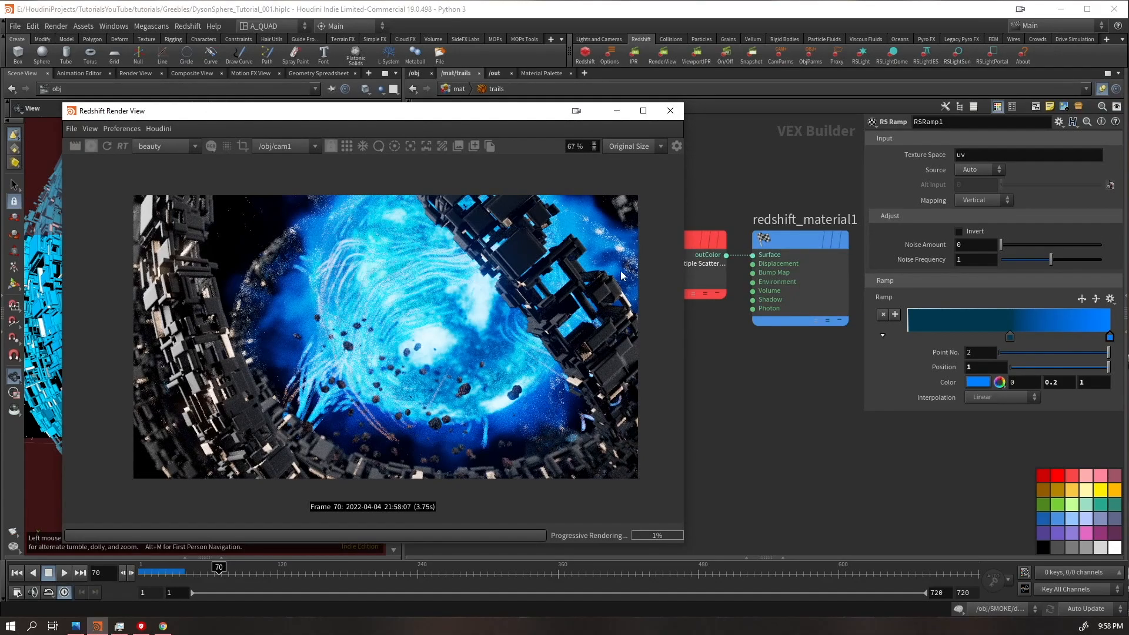
pyautogui.scroll(-3, 477, 371)
pyautogui.scroll(4, 444, 383)
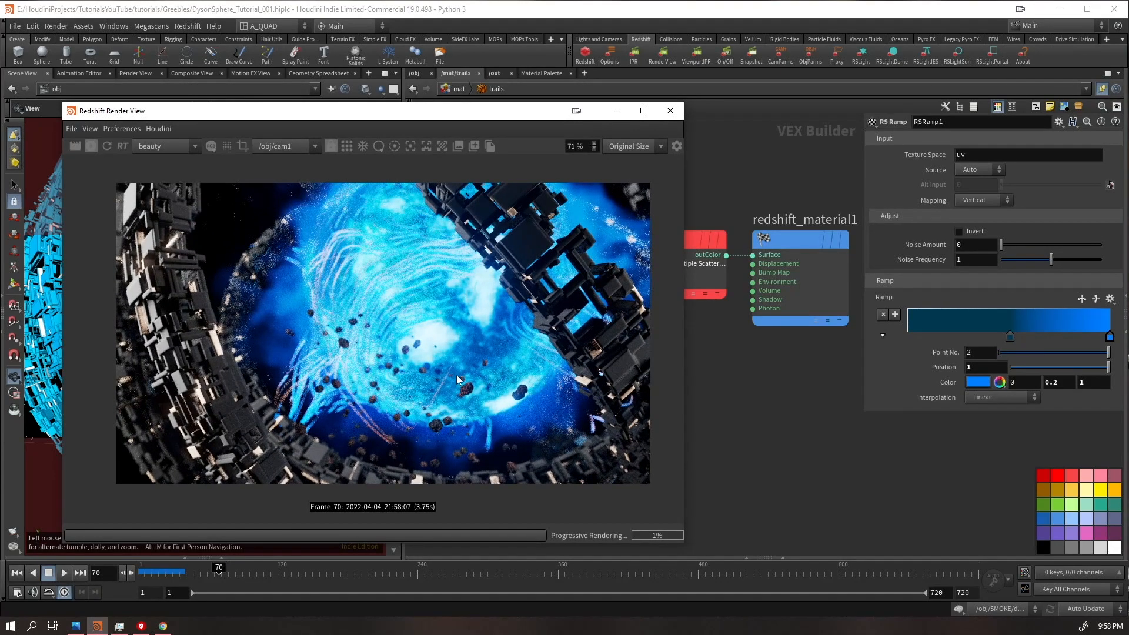
# Uncover the viewport, reframe cam1 so the rings surround the sun, and set the render's focus distance on the sun
pyautogui.moveTo(336, 105); pyautogui.dragTo(714, 95)
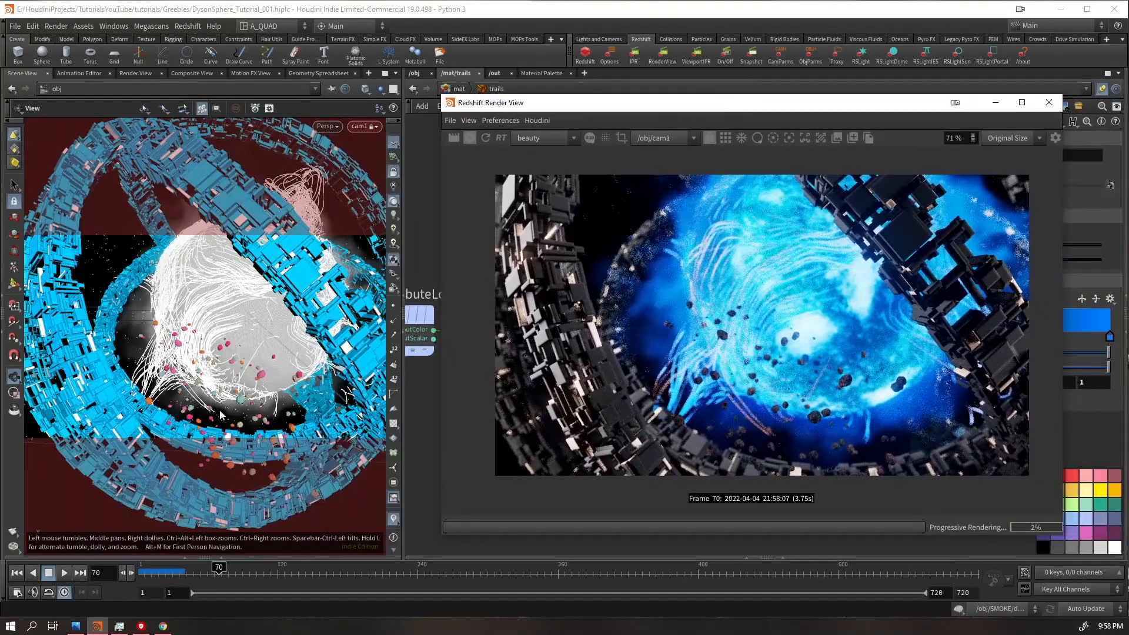
pyautogui.moveTo(260, 297); pyautogui.dragTo(247, 308)
pyautogui.moveTo(247, 309); pyautogui.dragTo(178, 342, button='middle')
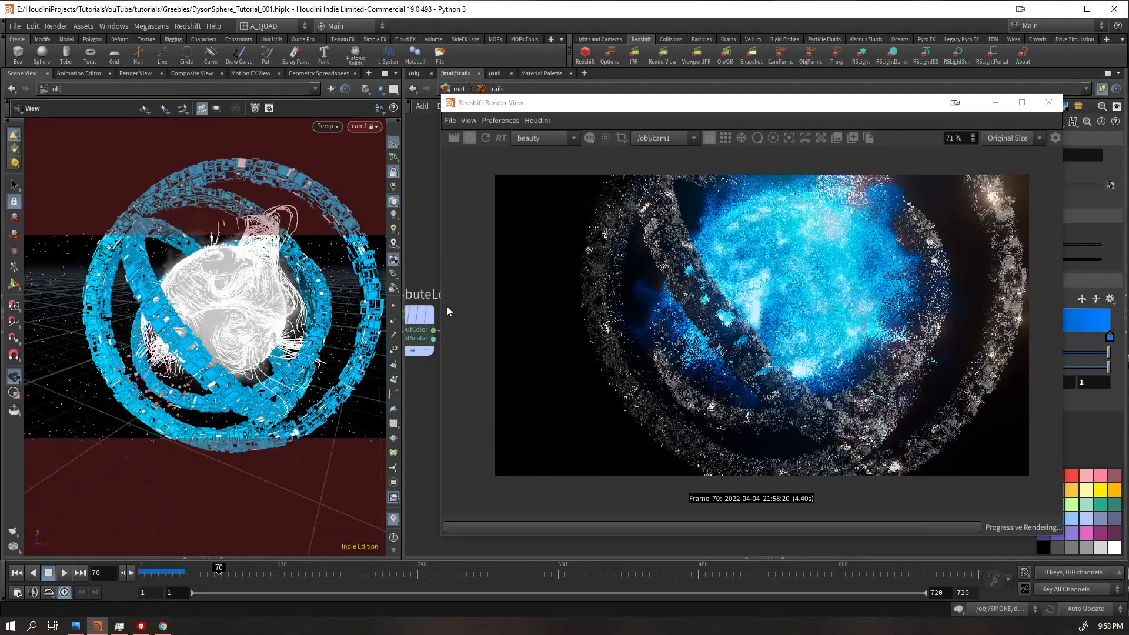
pyautogui.click(790, 138)
pyautogui.click(797, 278)
# Reframe cam1 closer to the sun and set the focus distance on the foreground ring
pyautogui.moveTo(251, 316)
pyautogui.mouseDown()
pyautogui.moveTo(220, 322)
pyautogui.moveTo(236, 320)
pyautogui.mouseUp()
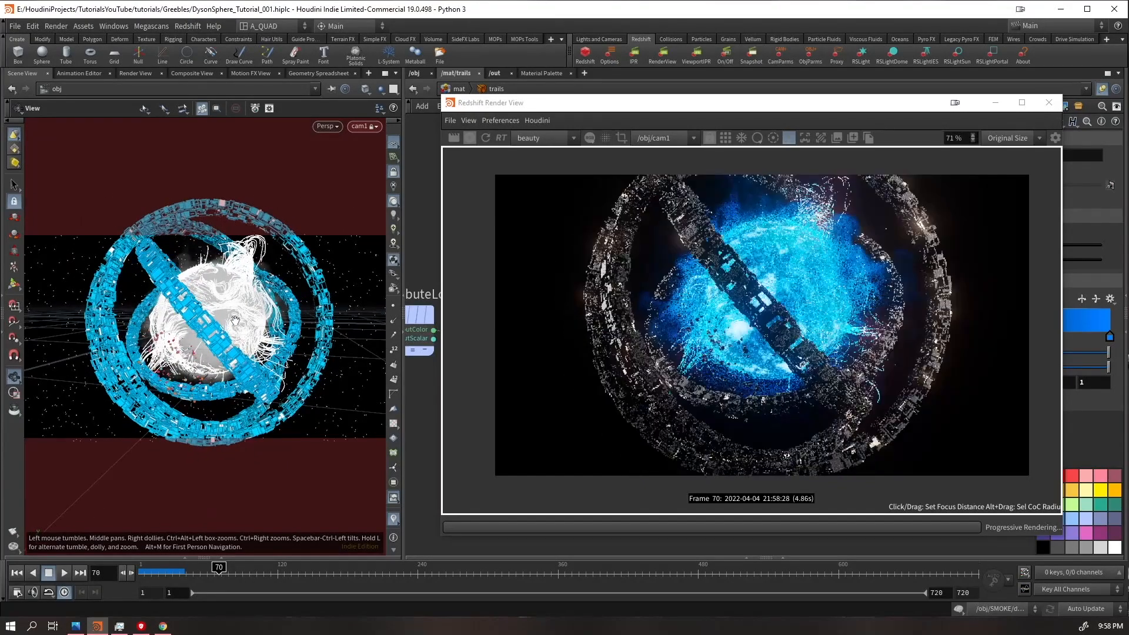
pyautogui.moveTo(234, 295); pyautogui.dragTo(255, 314, button='right')
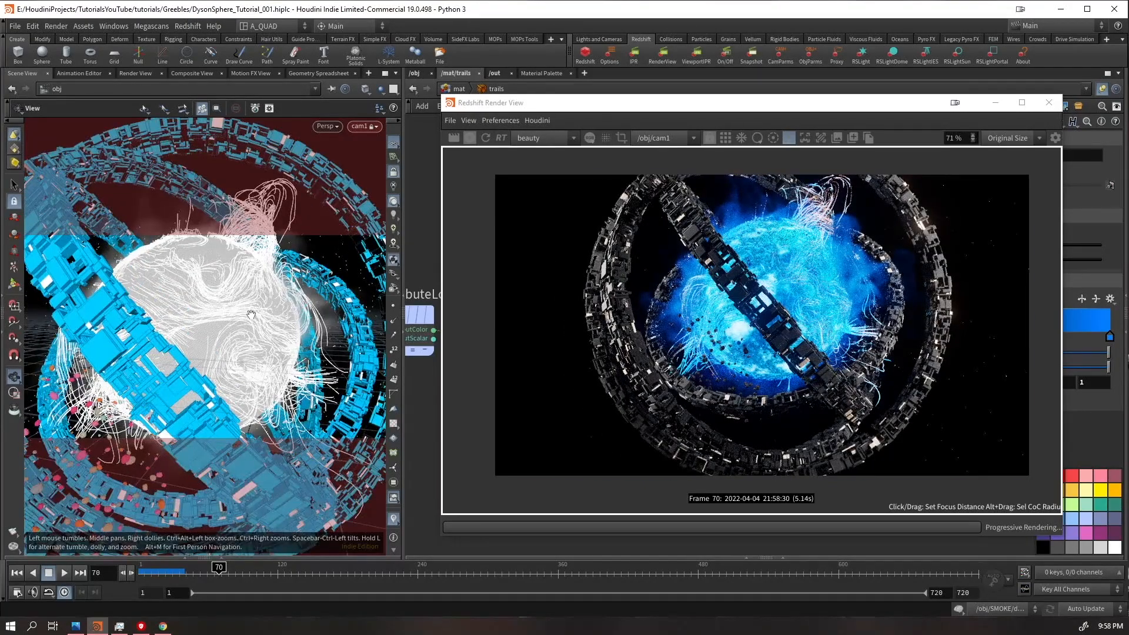
pyautogui.moveTo(254, 314); pyautogui.dragTo(228, 316)
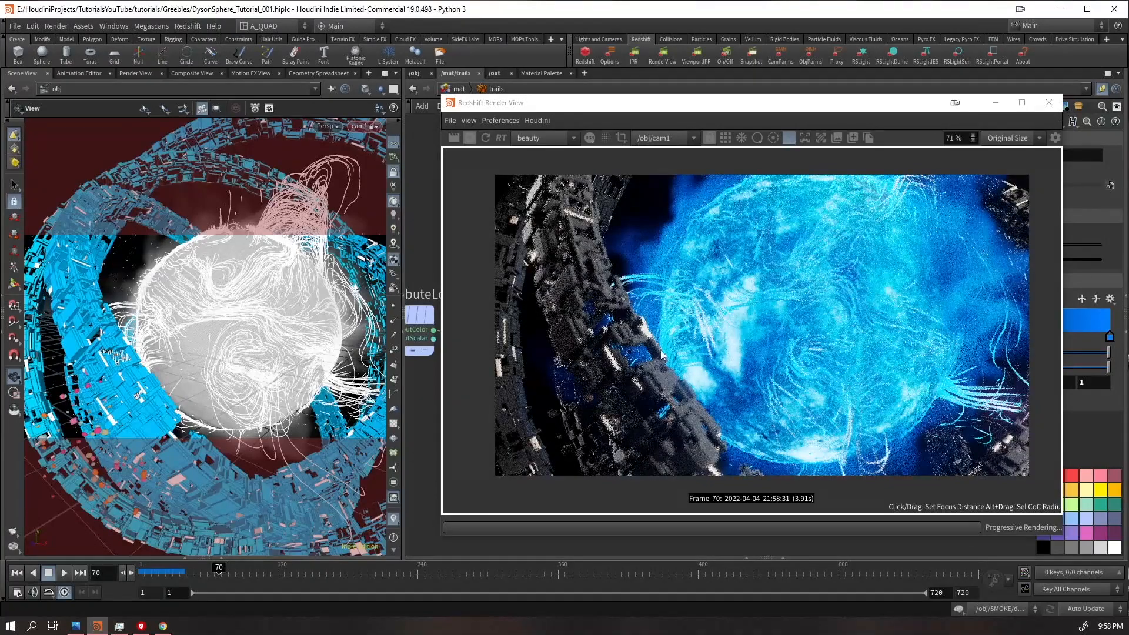
pyautogui.click(636, 337)
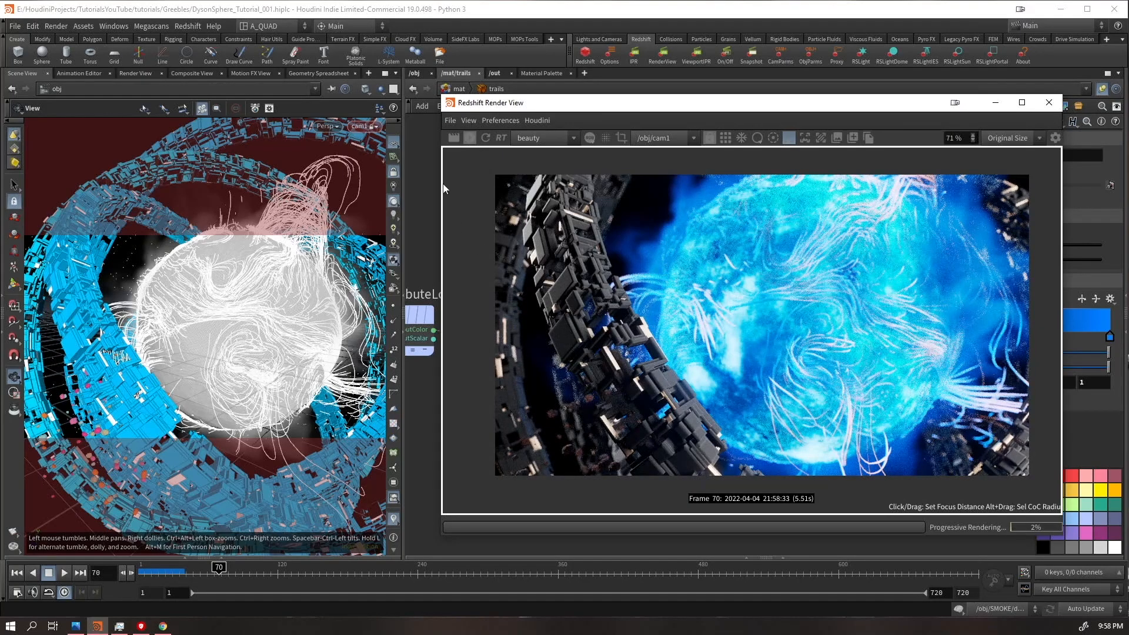
# Stop the live render and go into the RINGS geometry network to its OUT_RINGS output
pyautogui.click(469, 138)
pyautogui.moveTo(523, 104); pyautogui.dragTo(563, 322)
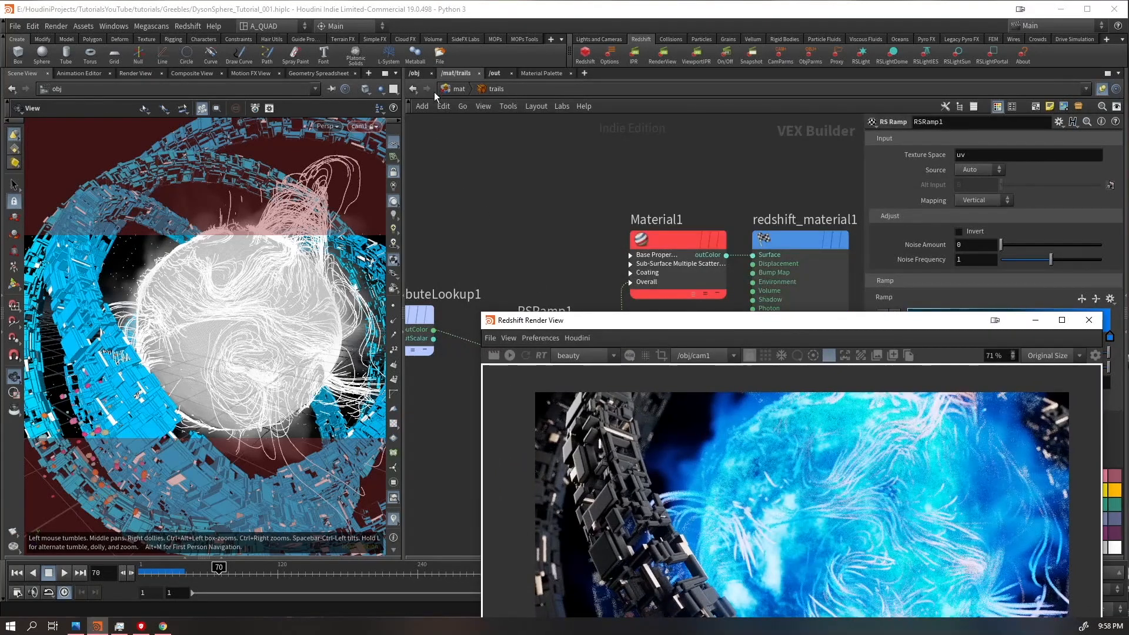
pyautogui.click(415, 74)
pyautogui.moveTo(610, 210); pyautogui.dragTo(712, 205, button='middle')
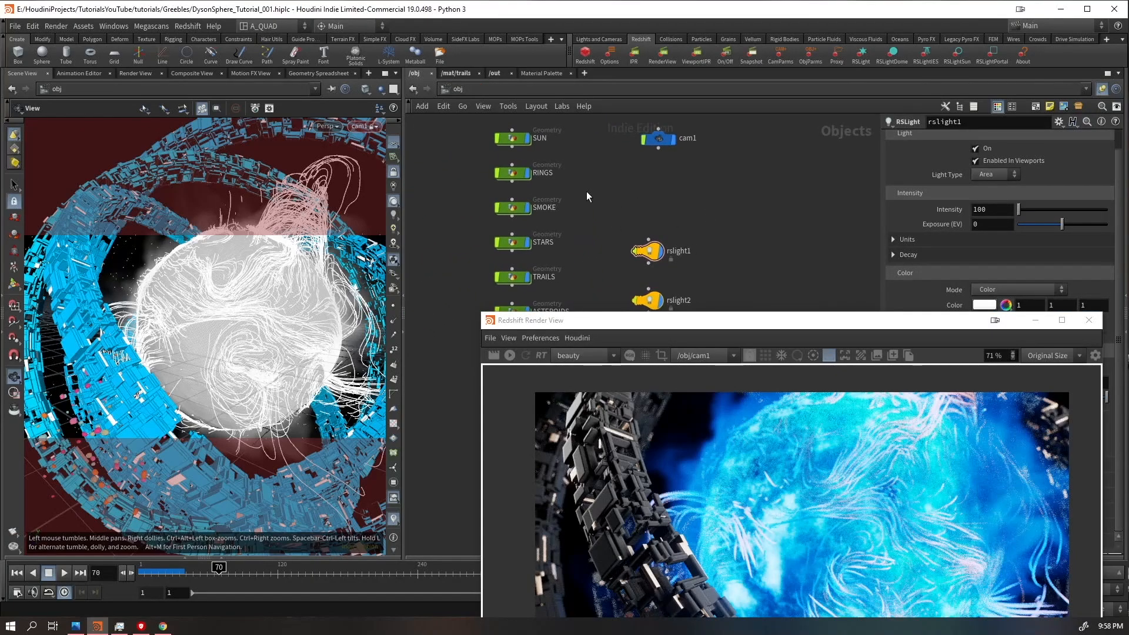
pyautogui.moveTo(551, 186); pyautogui.dragTo(481, 176)
pyautogui.press('i')
pyautogui.moveTo(598, 254); pyautogui.dragTo(614, 66, button='middle')
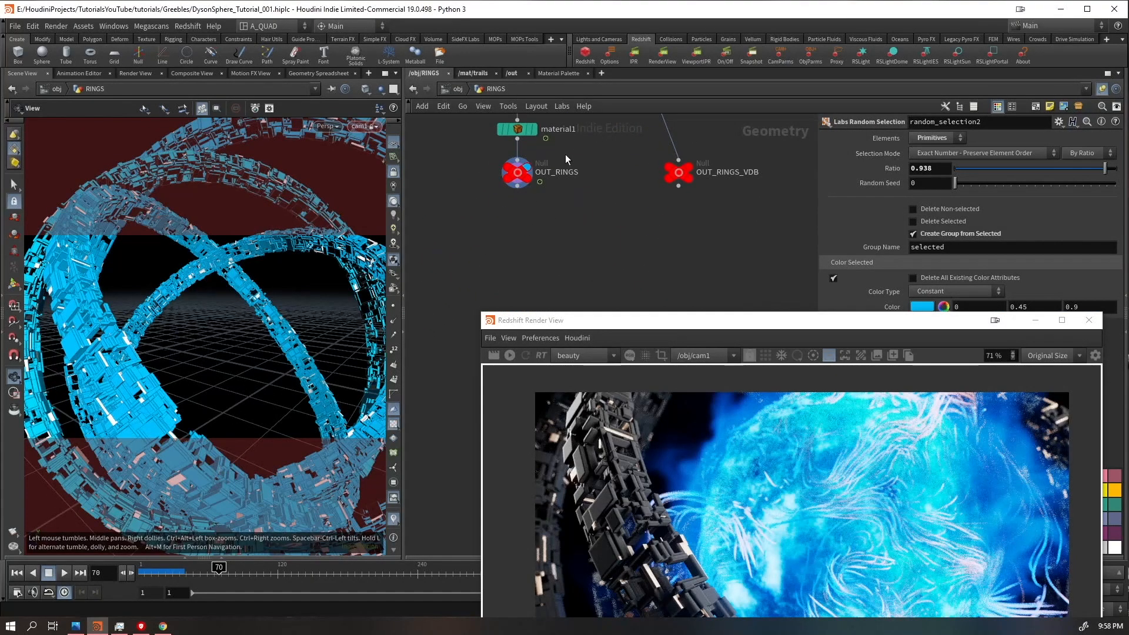
# Insert a Normal node between material1 and OUT_RINGS and display OUT_RINGS
pyautogui.click(509, 173)
pyautogui.press('Tab')
pyautogui.write('normal')
pyautogui.press('Return')
pyautogui.moveTo(523, 211); pyautogui.dragTo(522, 153)
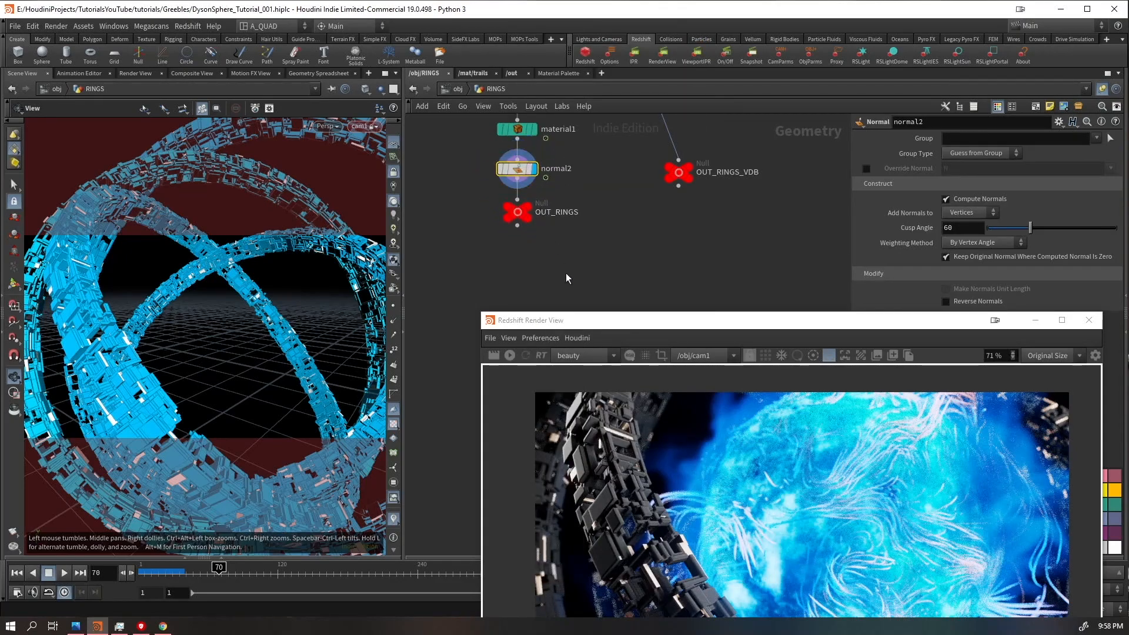
pyautogui.click(527, 206)
# Restart the live render and examine the edge shading of the ring blocks up close
pyautogui.click(527, 355)
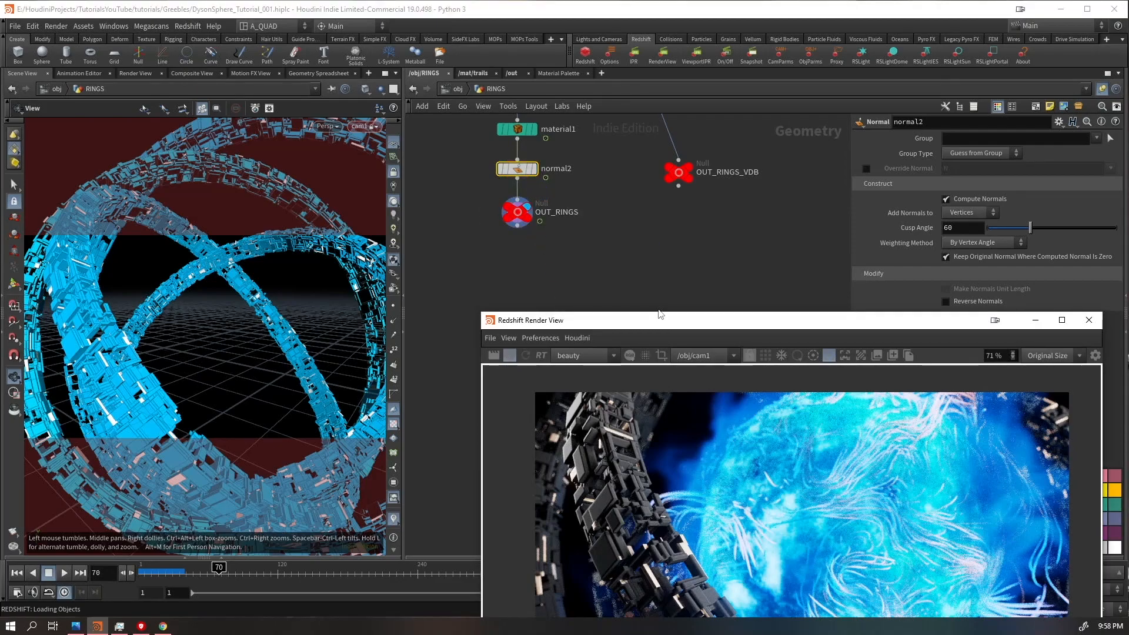
pyautogui.moveTo(657, 322); pyautogui.dragTo(616, 165)
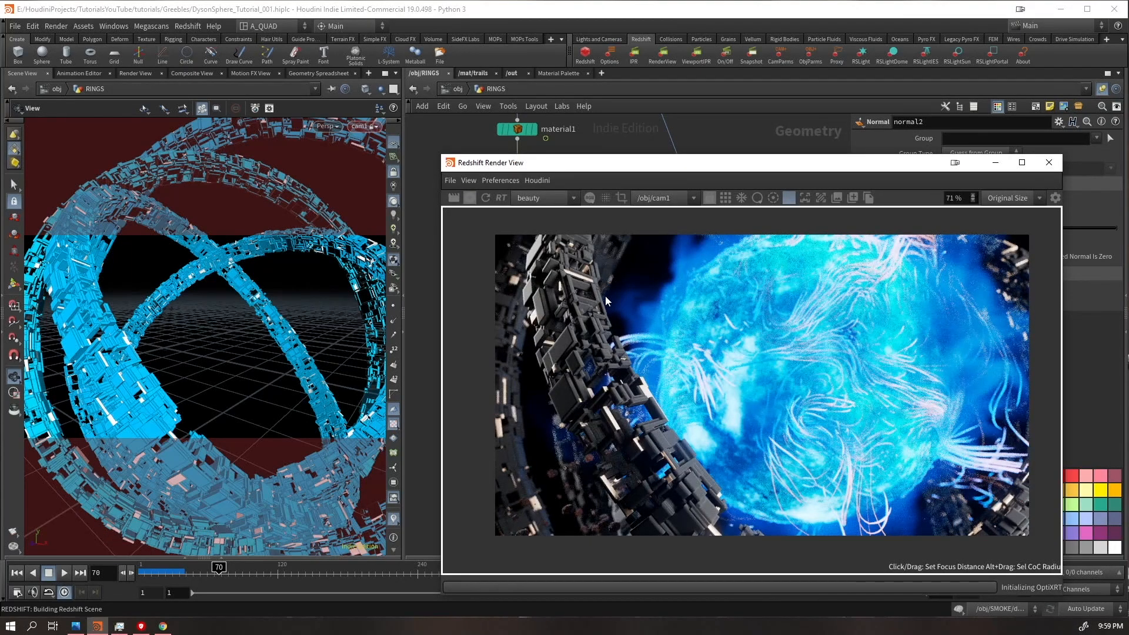
pyautogui.scroll(1, 693, 391)
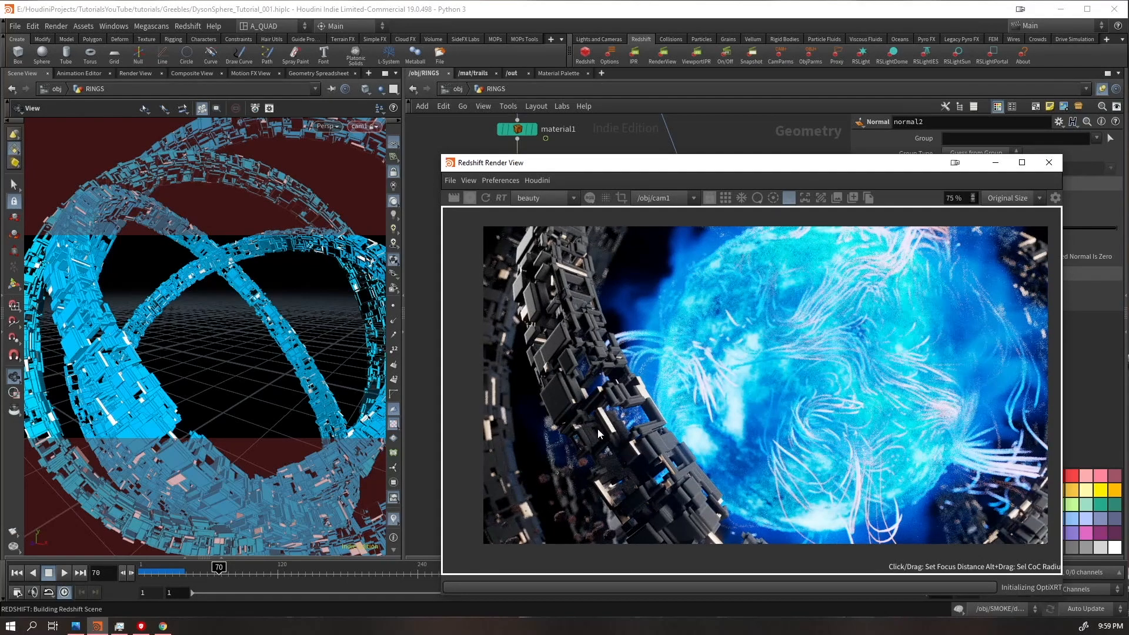
pyautogui.scroll(1, 754, 441)
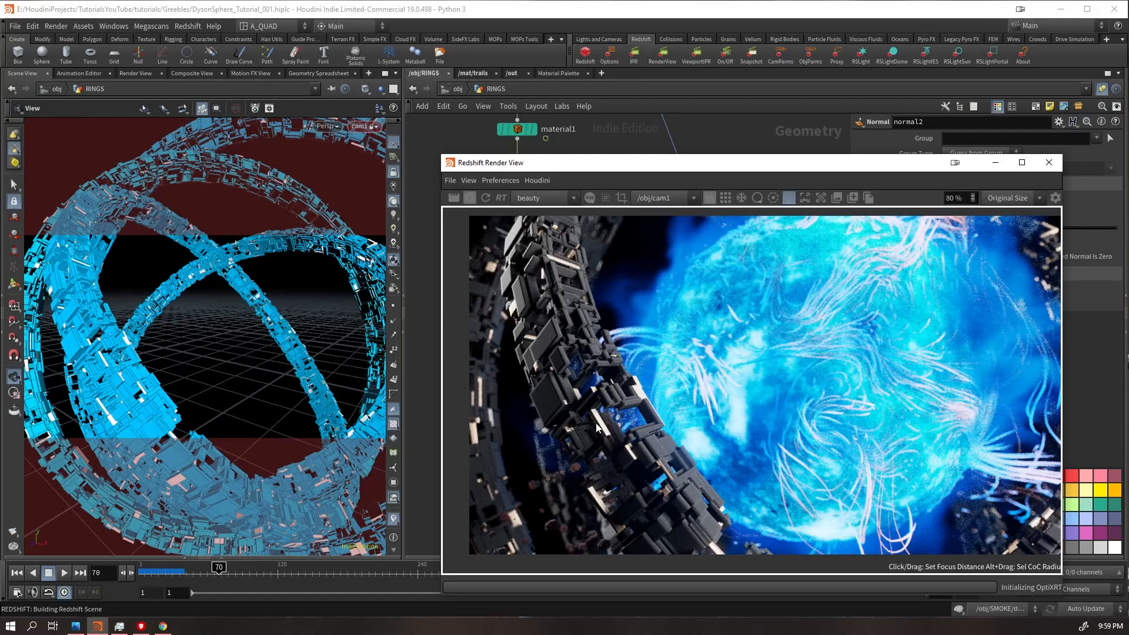
pyautogui.scroll(-1, 595, 425)
pyautogui.scroll(4, 598, 432)
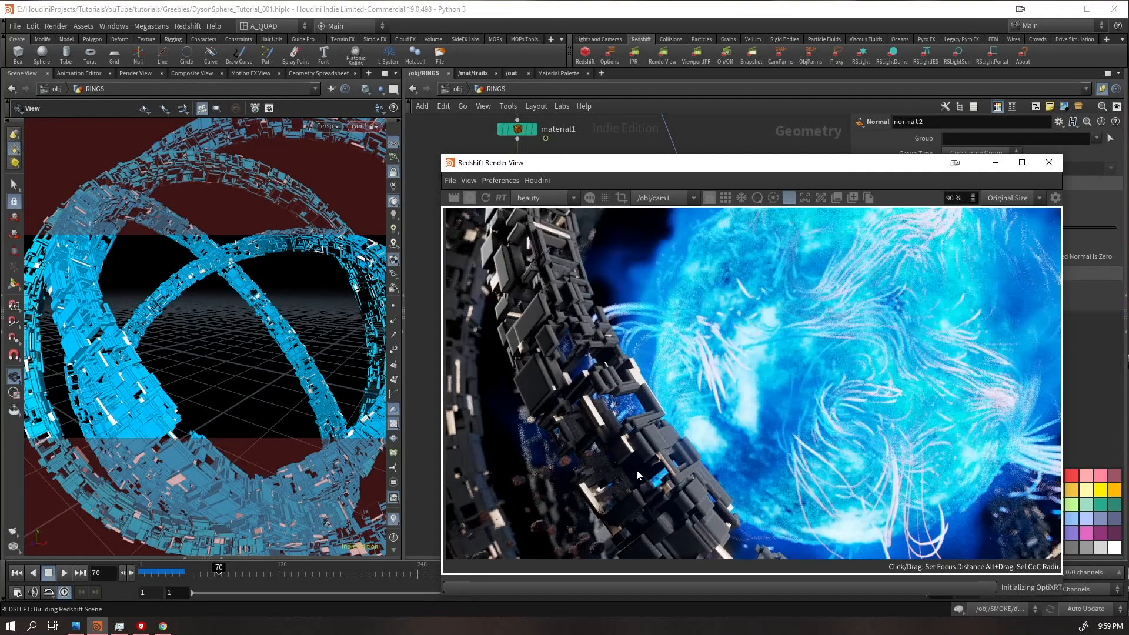
pyautogui.scroll(5, 642, 426)
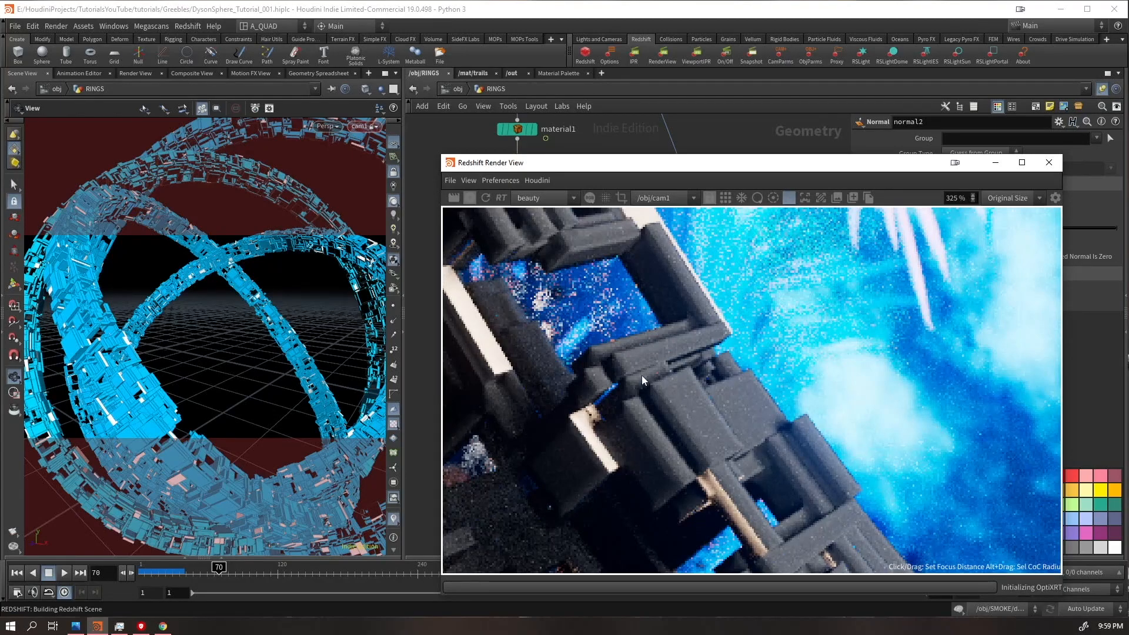
pyautogui.scroll(2, 673, 440)
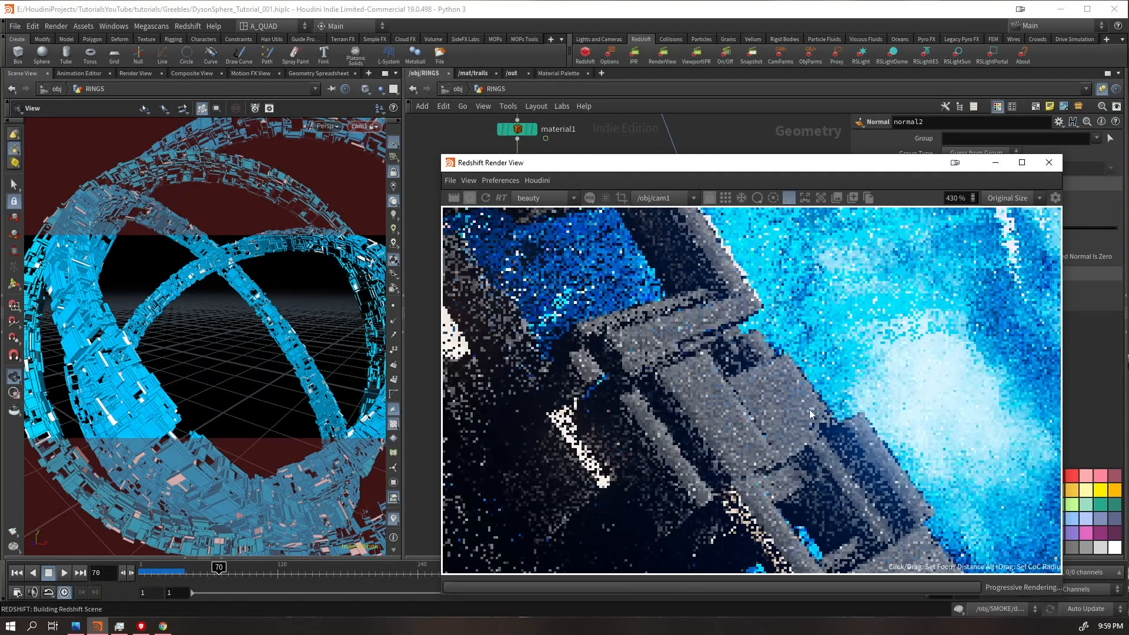
# Return to the mat network and clear the render view away from the rings1 and rings2 materials
pyautogui.click(472, 73)
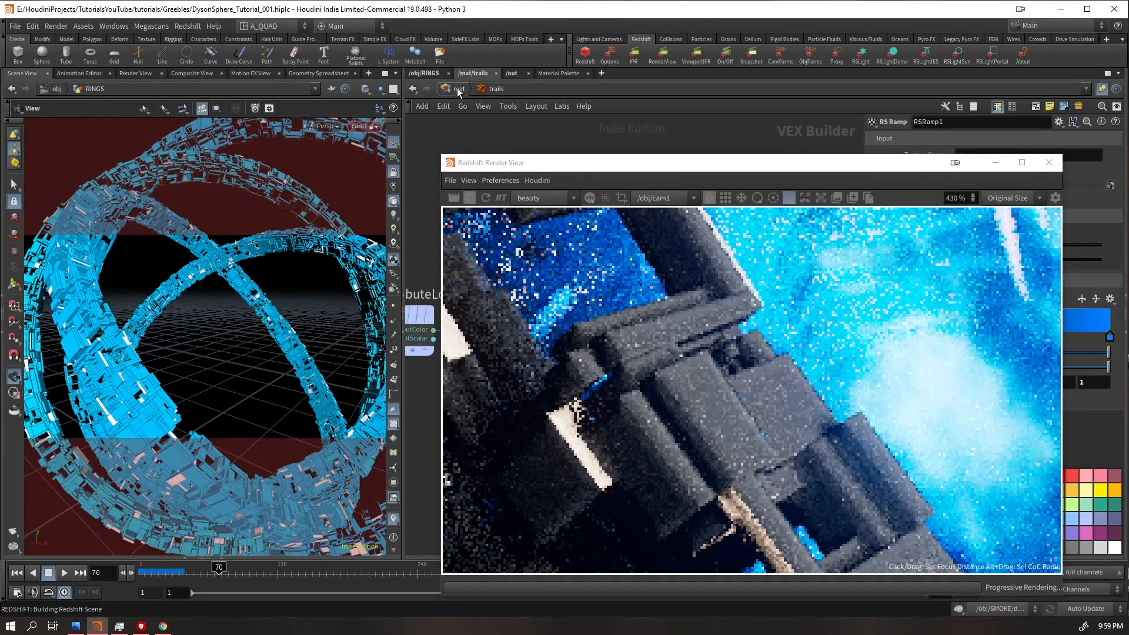
pyautogui.click(458, 89)
pyautogui.moveTo(617, 162); pyautogui.dragTo(502, 473)
pyautogui.moveTo(654, 401); pyautogui.dragTo(446, 315, button='middle')
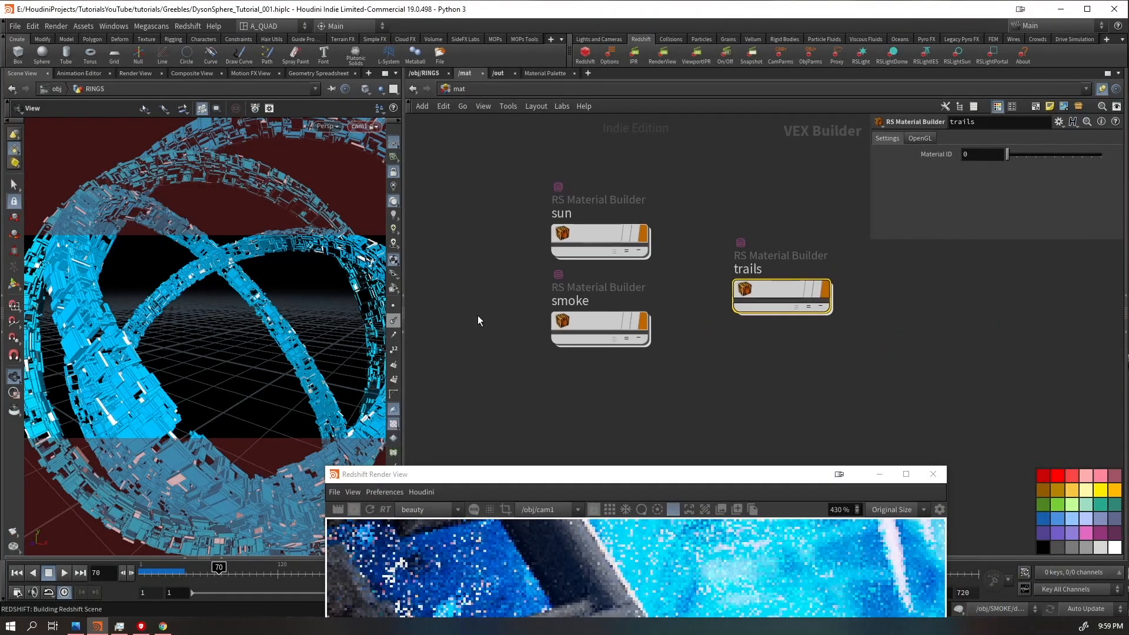
pyautogui.scroll(-5, 691, 288)
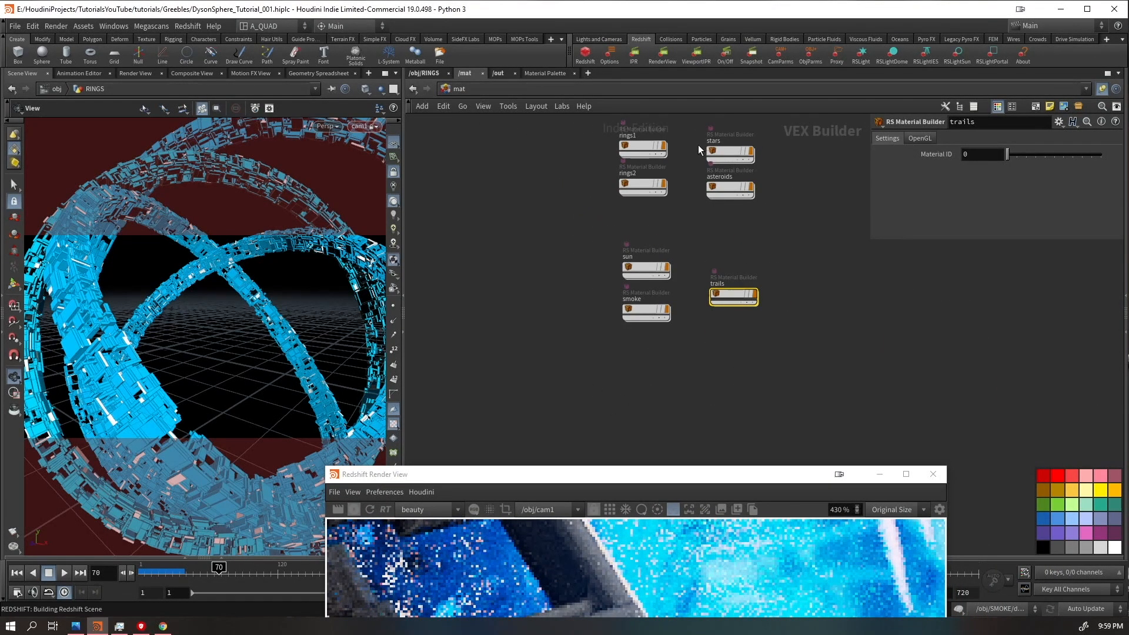
# Set the RoundCorners1 radius to 0.005 in the rings1 and rings2 materials
pyautogui.click(638, 149)
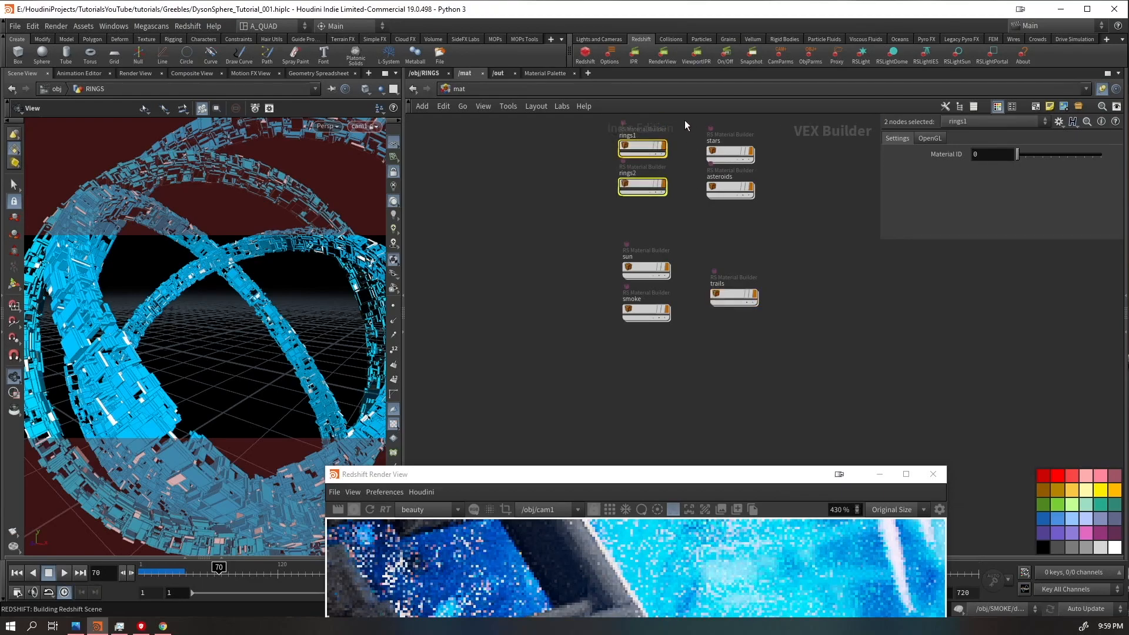
pyautogui.doubleClick(633, 156)
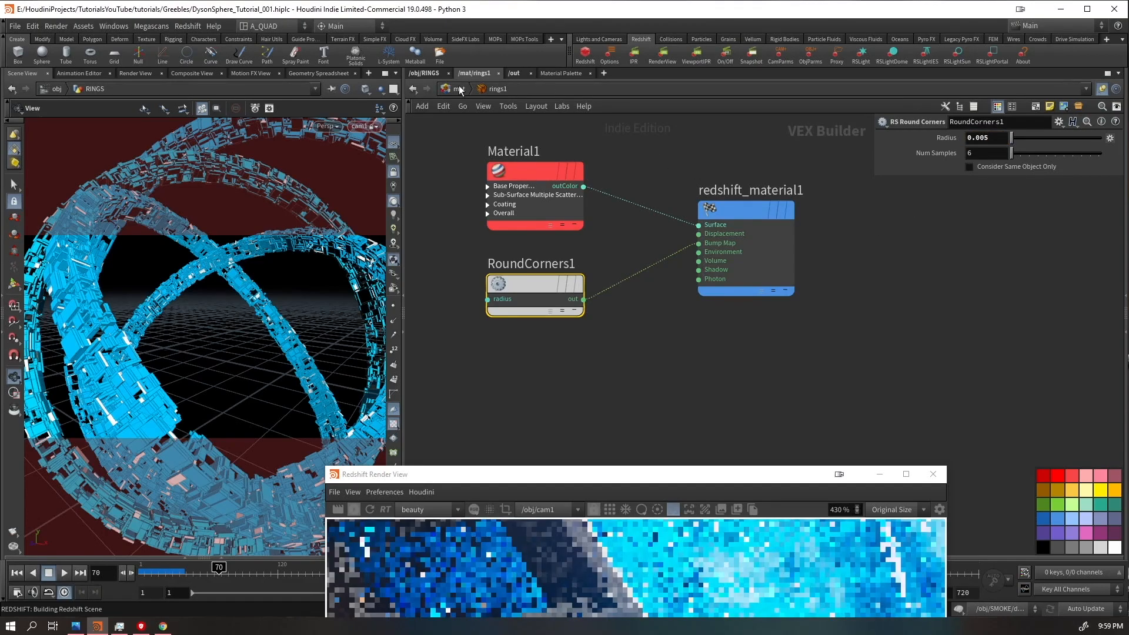
pyautogui.press('u')
pyautogui.doubleClick(643, 186)
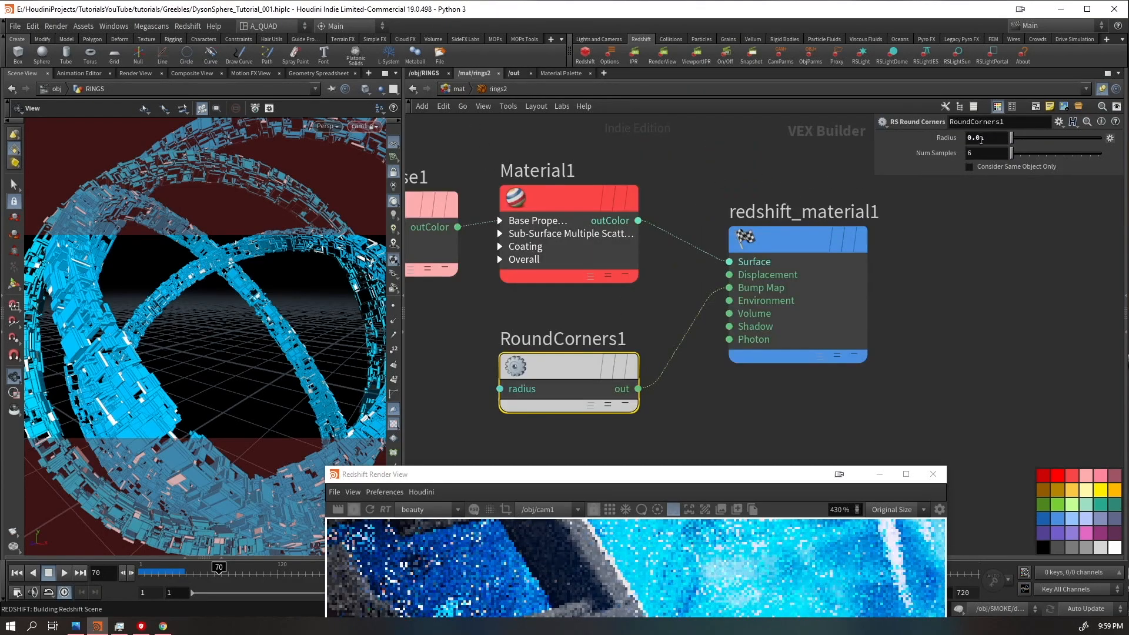
pyautogui.write('005')
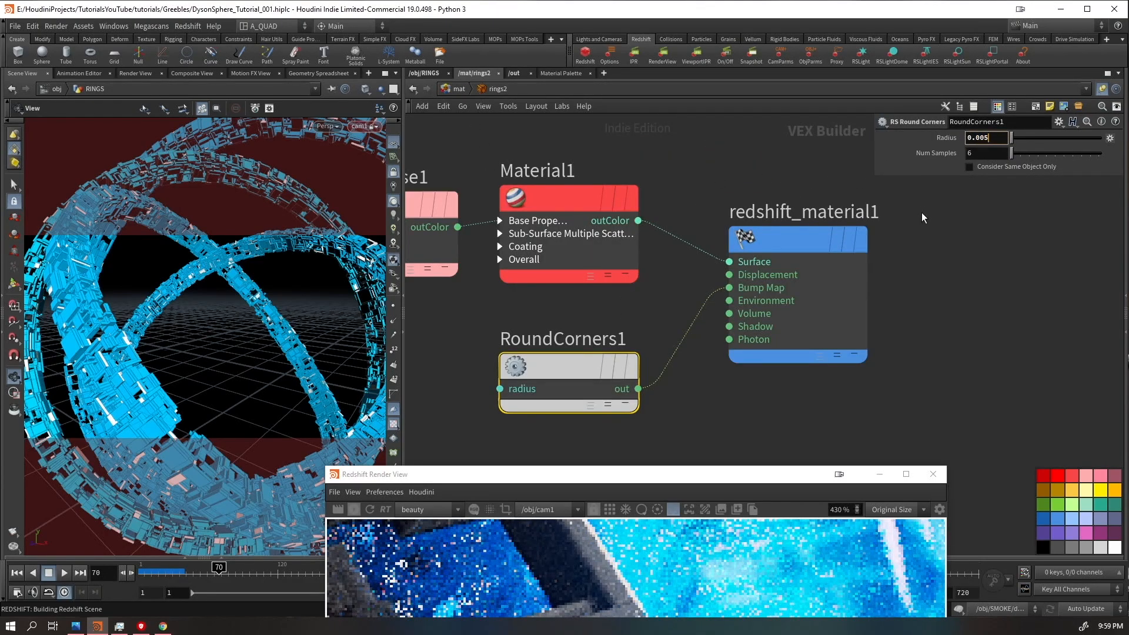
pyautogui.press('Return')
# Bring the render view back up and set the RoundCorners1 radius in the rings1 material to 0.002
pyautogui.moveTo(584, 474); pyautogui.dragTo(324, 74)
pyautogui.moveTo(806, 399); pyautogui.dragTo(970, 450, button='middle')
pyautogui.press('Return')
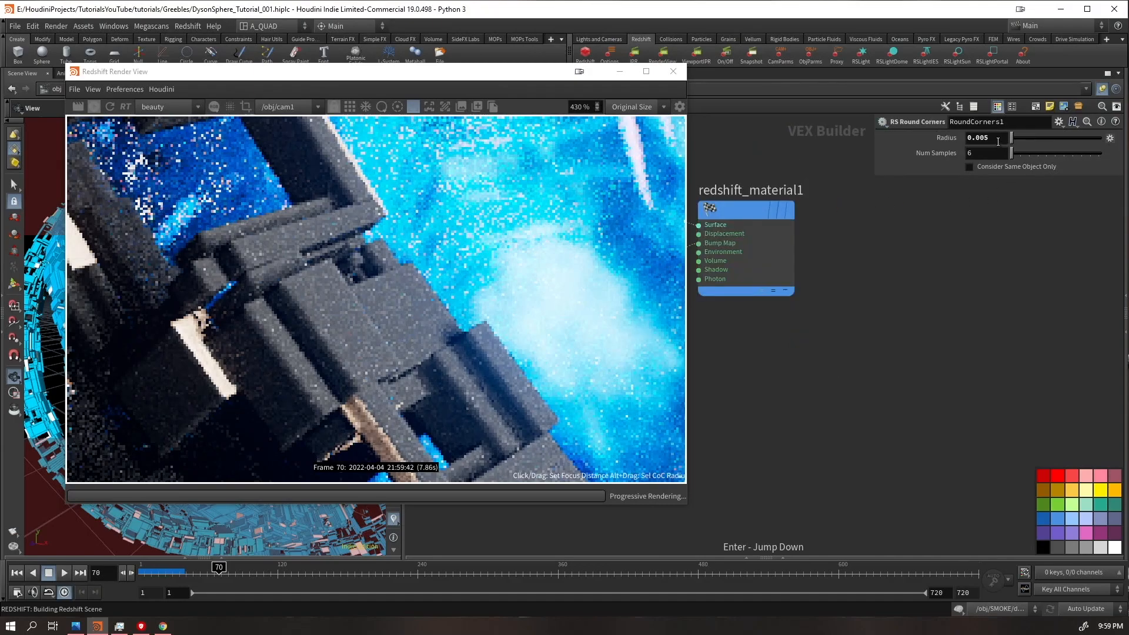
pyautogui.press('BackSpace')
pyautogui.write('2')
pyautogui.press('Return')
# Open the rings2 material and set its RoundCorners1 radius to 0.002
pyautogui.moveTo(515, 75); pyautogui.dragTo(491, 165)
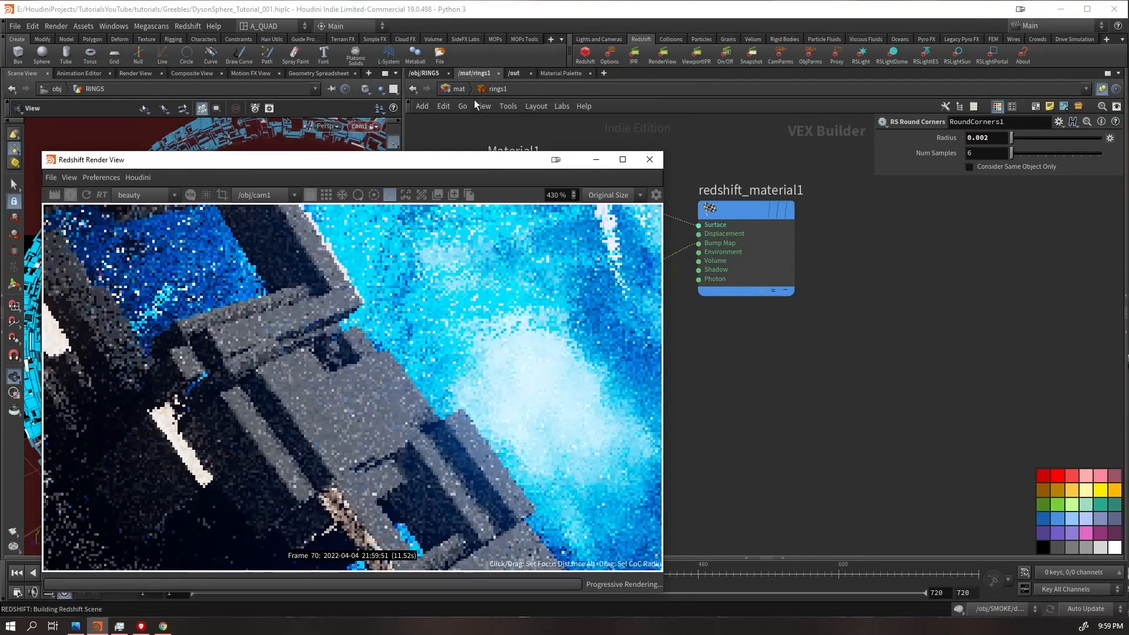
pyautogui.press('u')
pyautogui.click(830, 236)
pyautogui.press('Return')
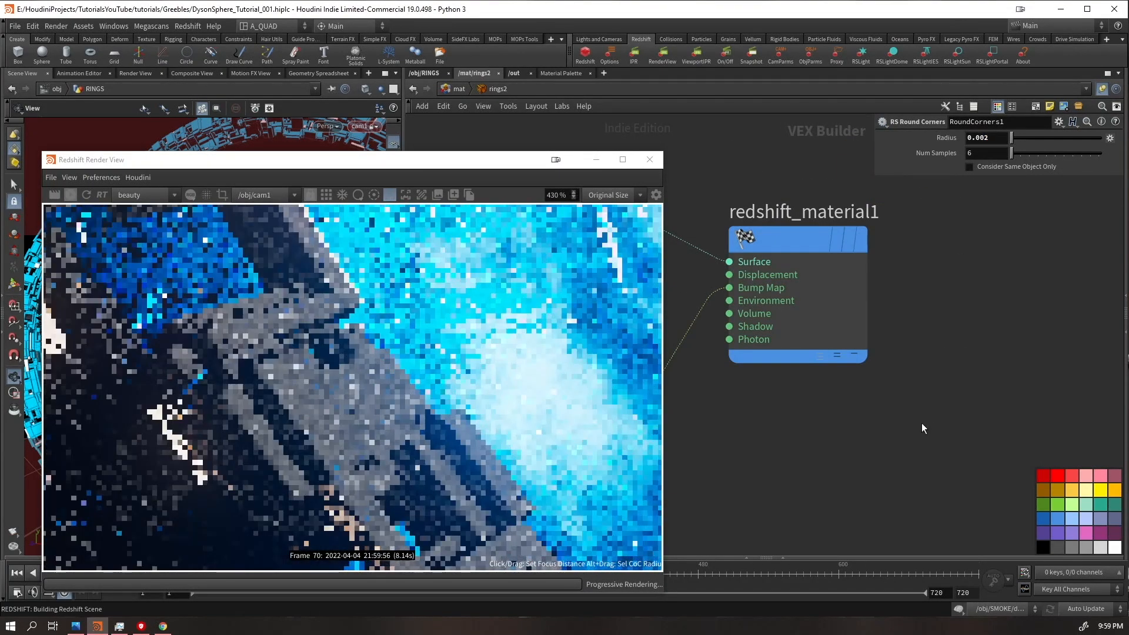
pyautogui.moveTo(801, 471); pyautogui.dragTo(864, 441, button='middle')
# Go back to the mat network and examine the sharper ring edges across the whole render
pyautogui.click(453, 91)
pyautogui.moveTo(466, 159); pyautogui.dragTo(579, 120)
pyautogui.scroll(-4, 509, 314)
pyautogui.scroll(-8, 510, 313)
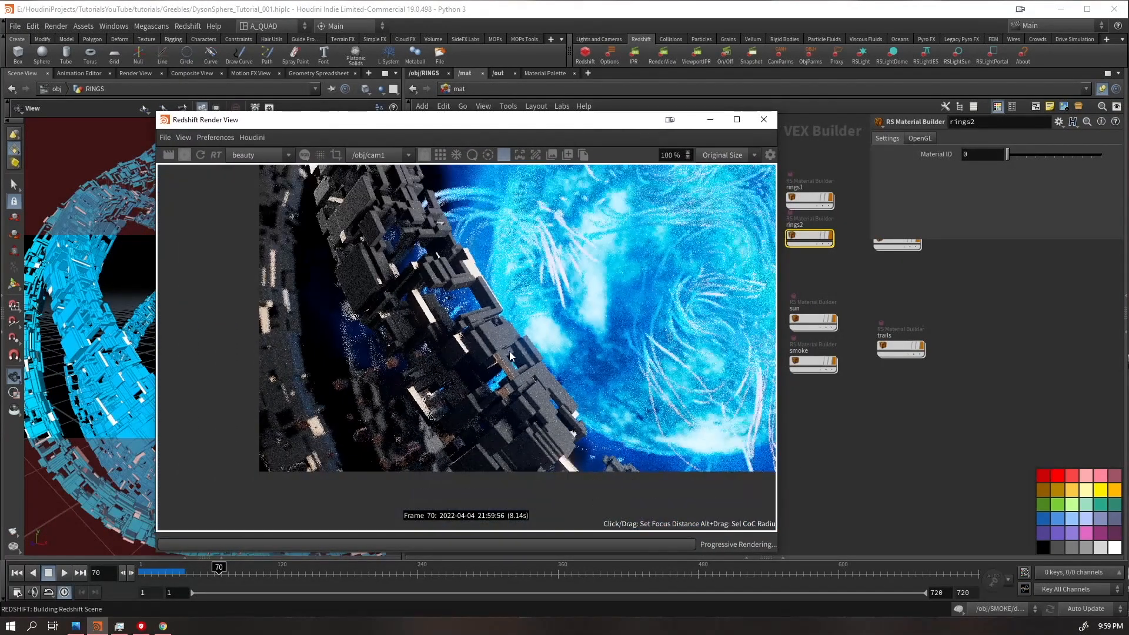
pyautogui.scroll(-1, 503, 340)
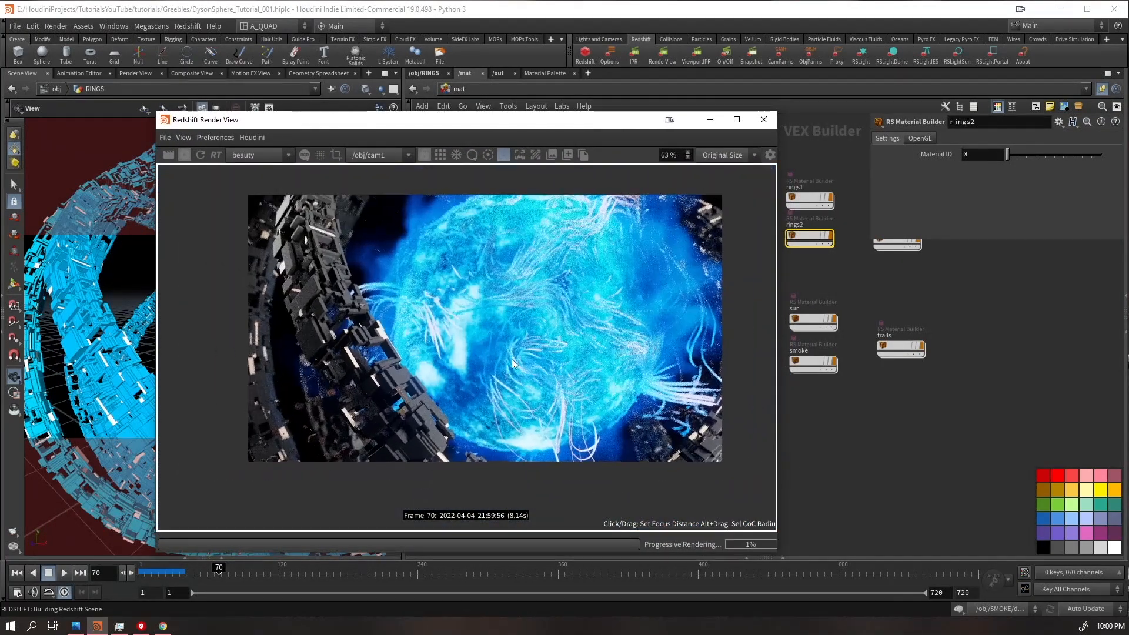
# Uncover the viewport, show all objects in it, and reframe cam1 so the rings encircle the sun
pyautogui.moveTo(544, 139); pyautogui.dragTo(854, 144)
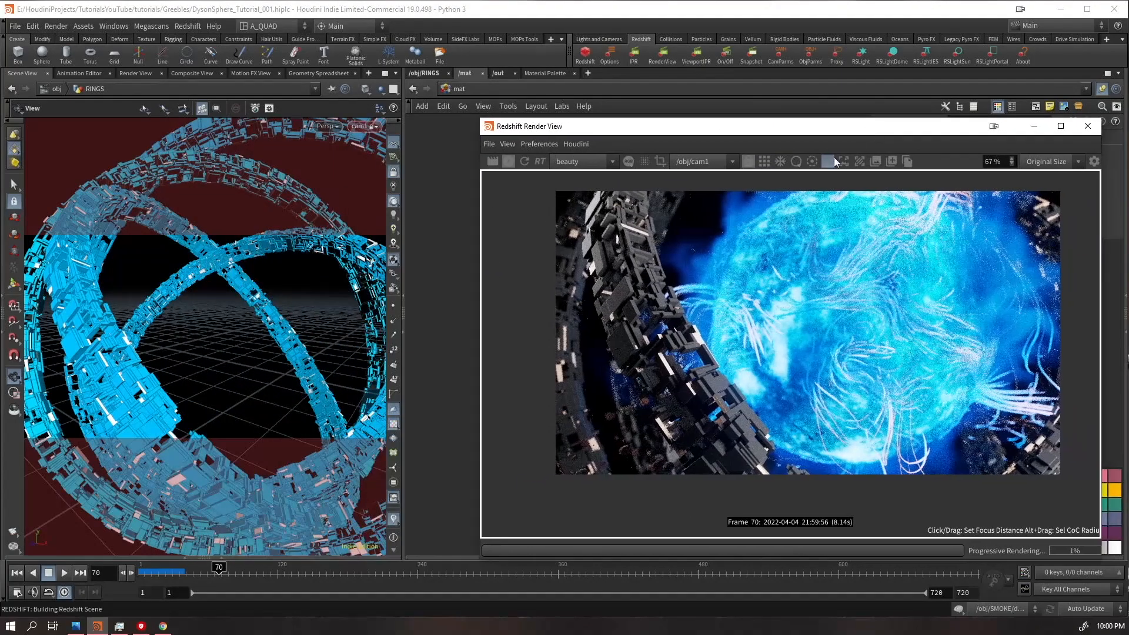
pyautogui.scroll(-3, 207, 293)
pyautogui.click(380, 89)
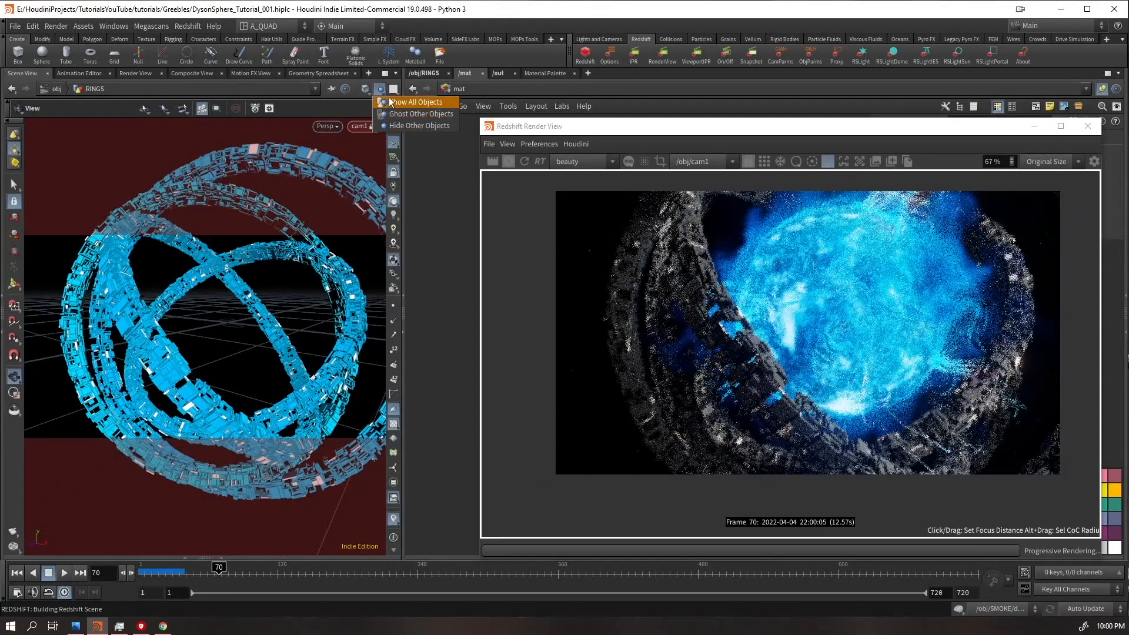
pyautogui.click(391, 101)
pyautogui.moveTo(230, 312); pyautogui.dragTo(517, 297)
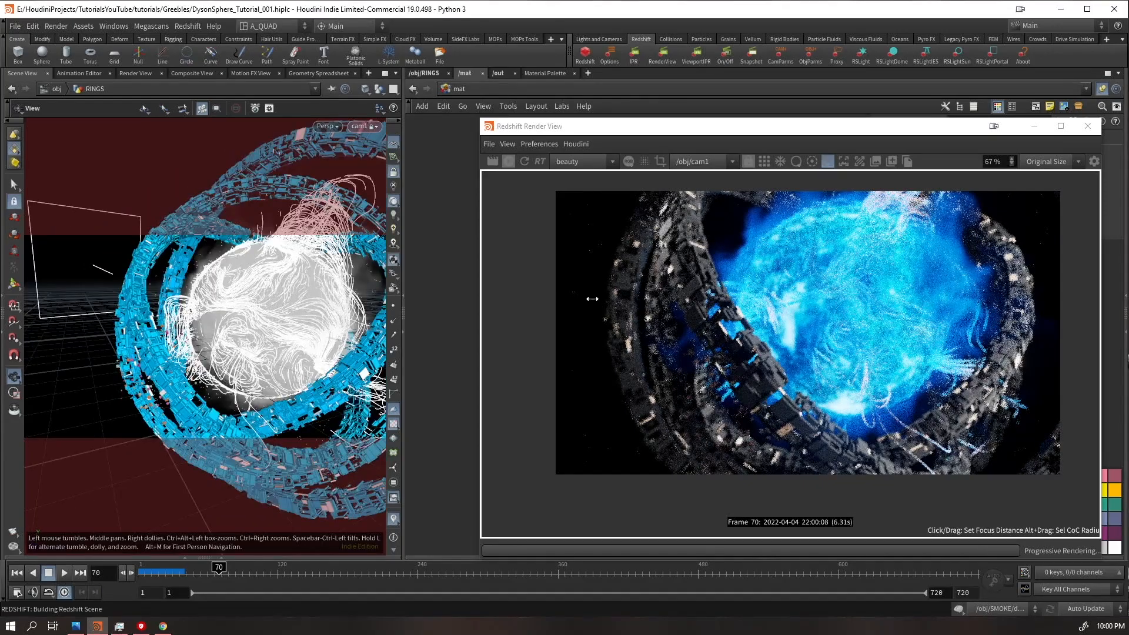
pyautogui.moveTo(332, 343); pyautogui.dragTo(210, 318)
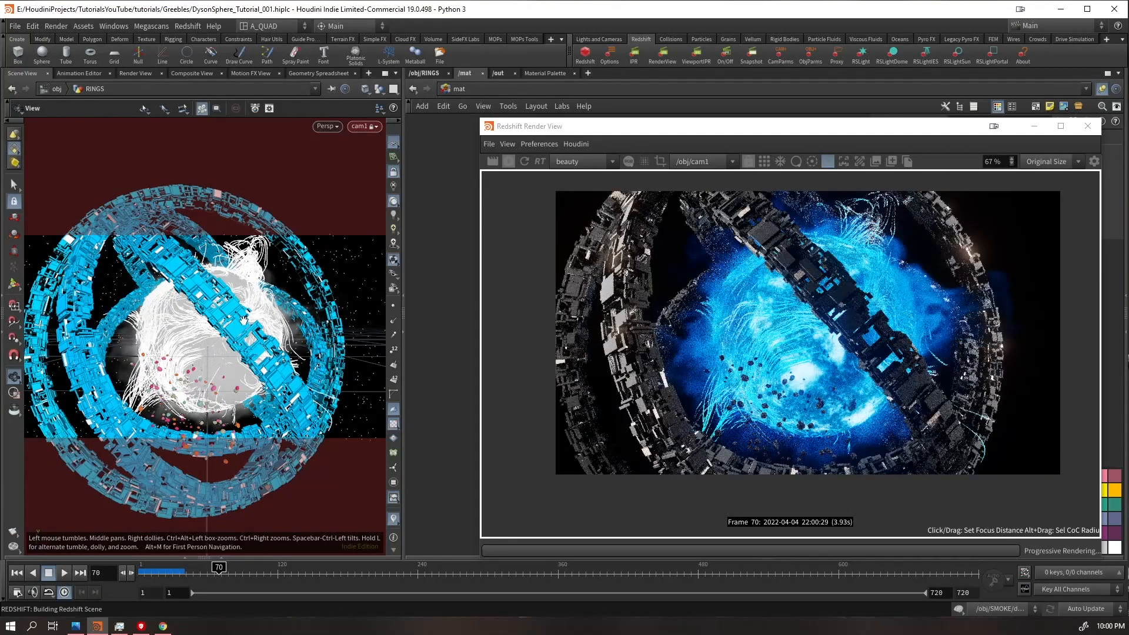